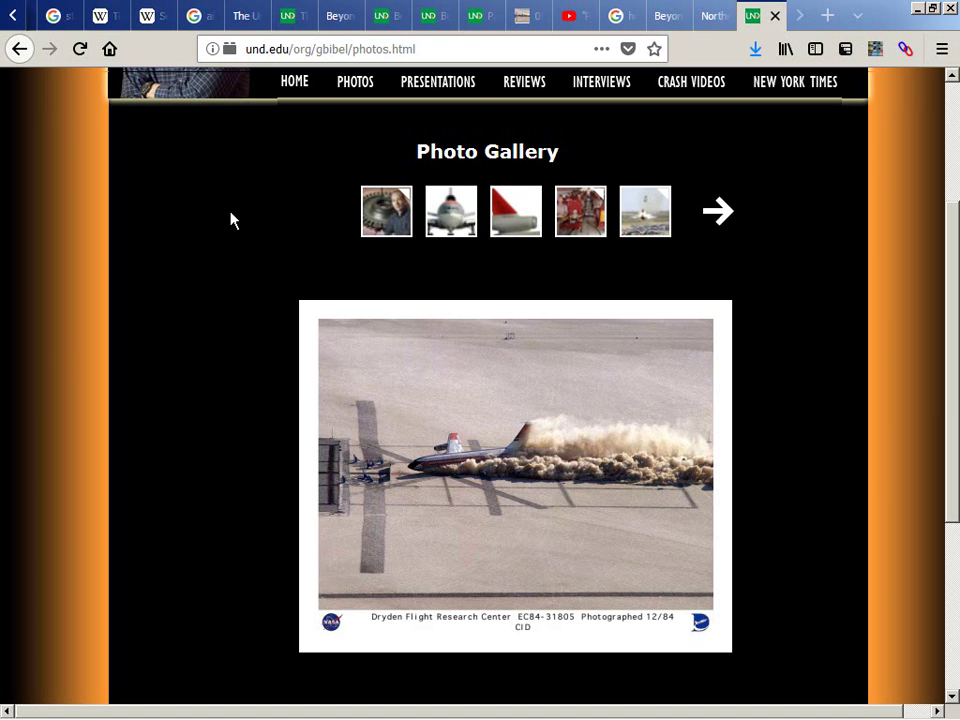
# Step: Switch to Chrome, load the photos.html gallery page there, and return to Firefox
pyautogui.hotkey('alt', 'Tab')
pyautogui.hotkey('alt', 'Tab')
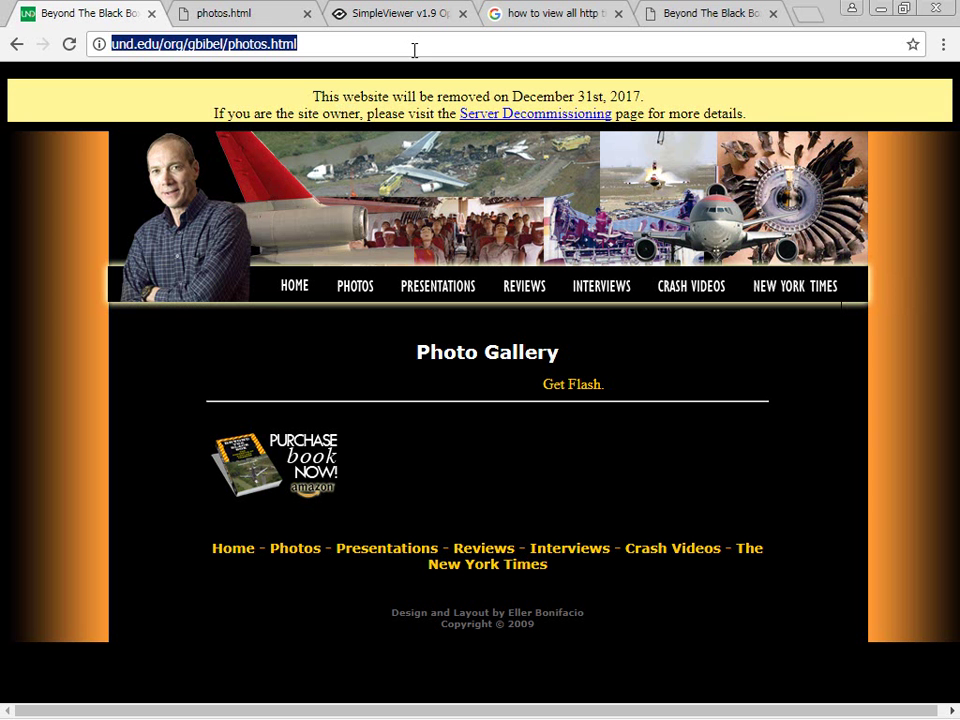
pyautogui.press('Return')
pyautogui.hotkey('alt', 'Tab')
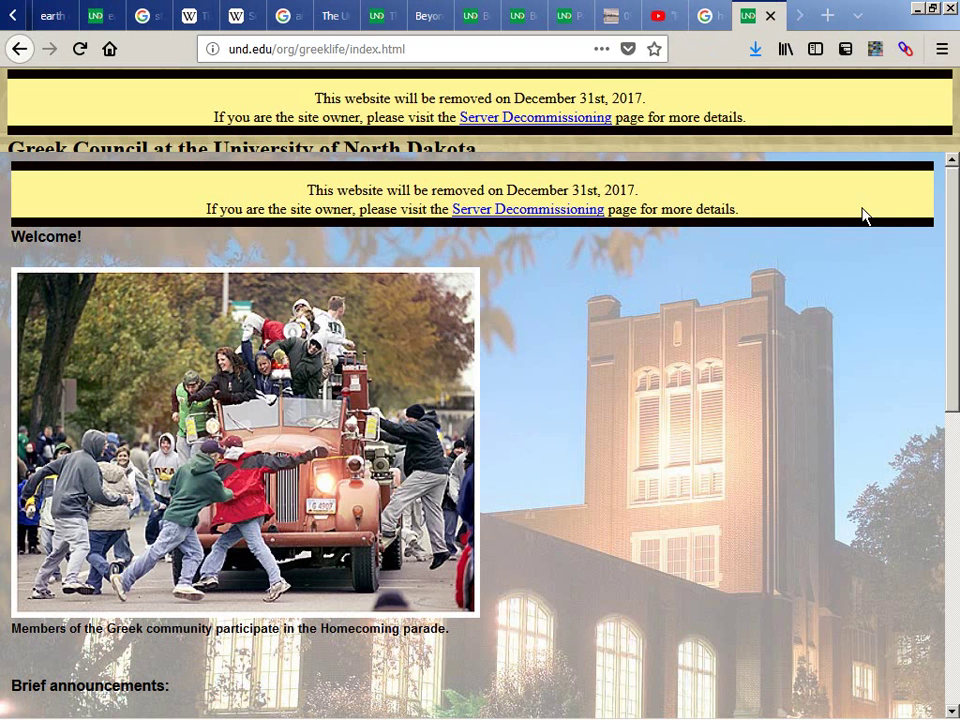
# Step: Show only the top Greek Council frame of the greeklife page
pyautogui.rightClick(862, 213)
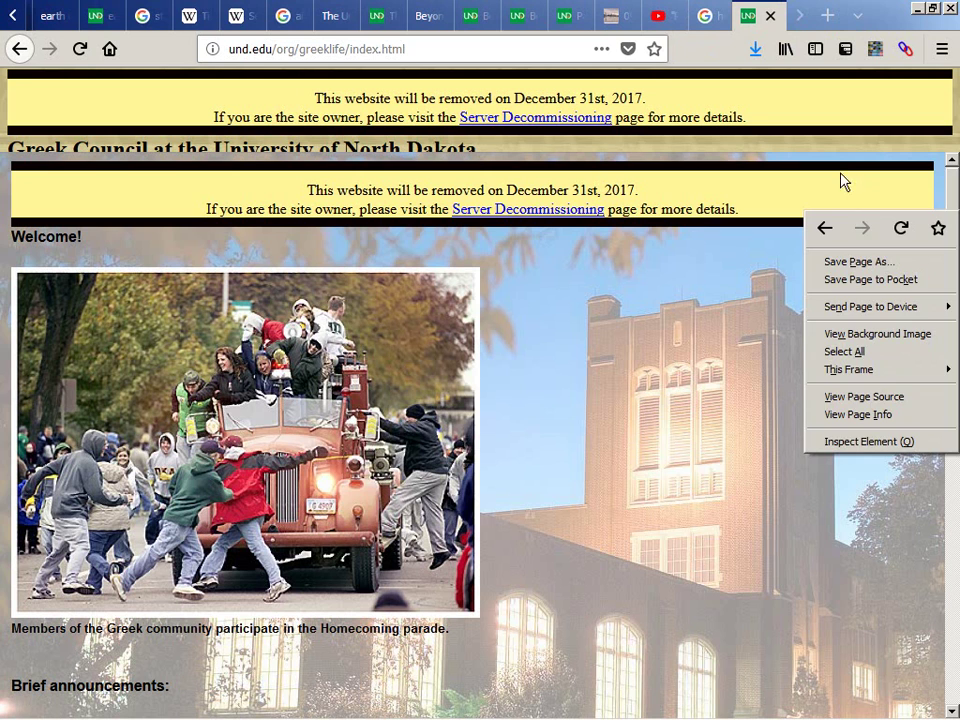
pyautogui.rightClick(840, 146)
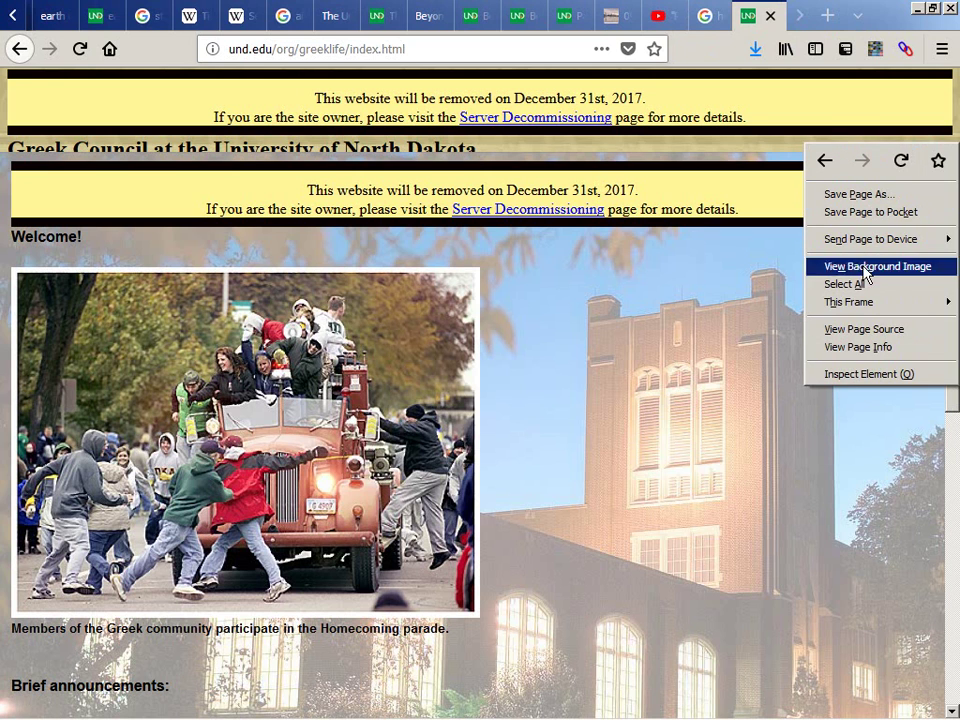
pyautogui.moveTo(855, 302)
pyautogui.click(740, 303)
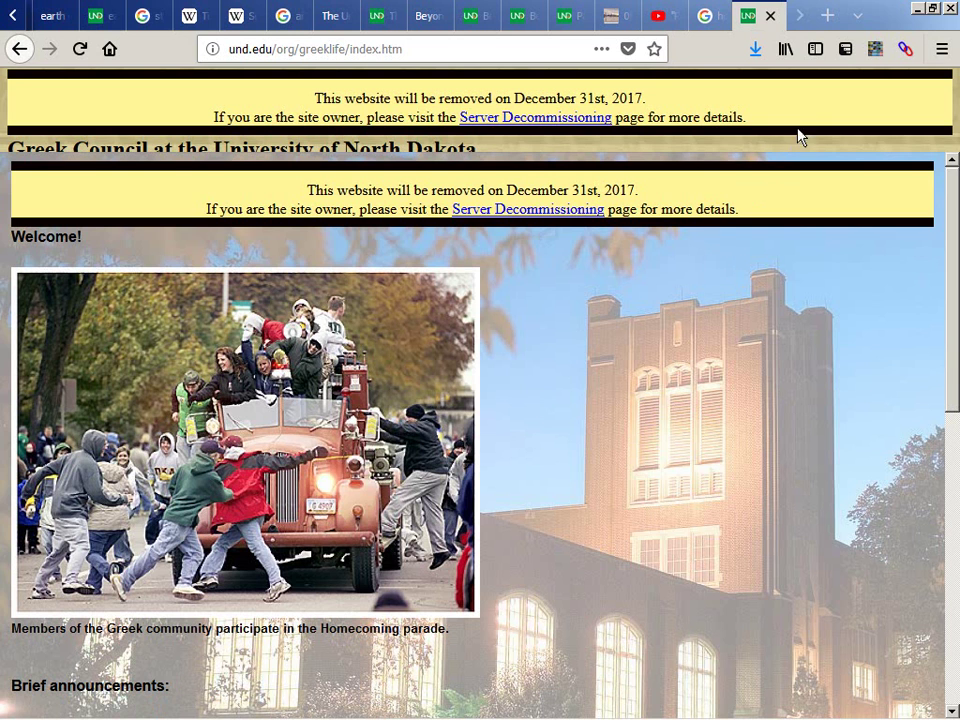
pyautogui.rightClick(800, 122)
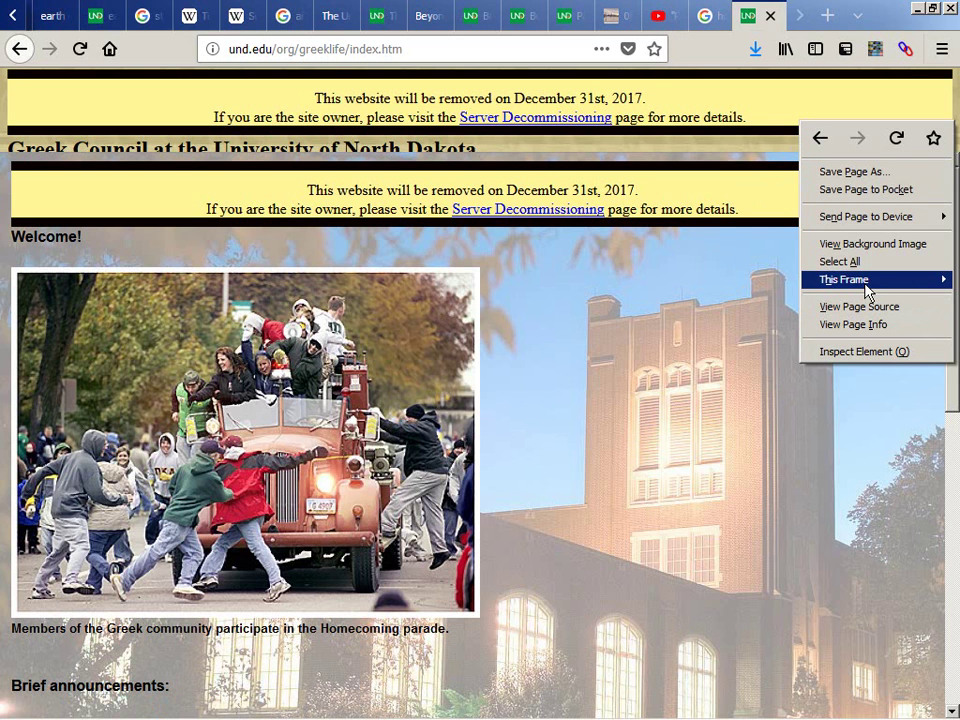
pyautogui.moveTo(866, 290)
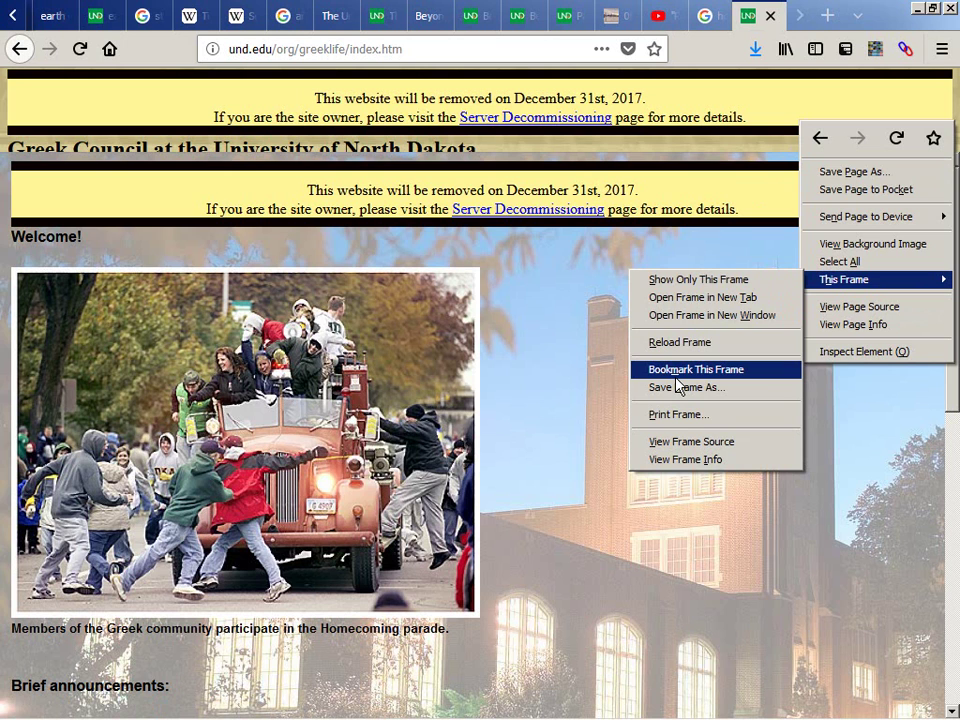
pyautogui.click(677, 283)
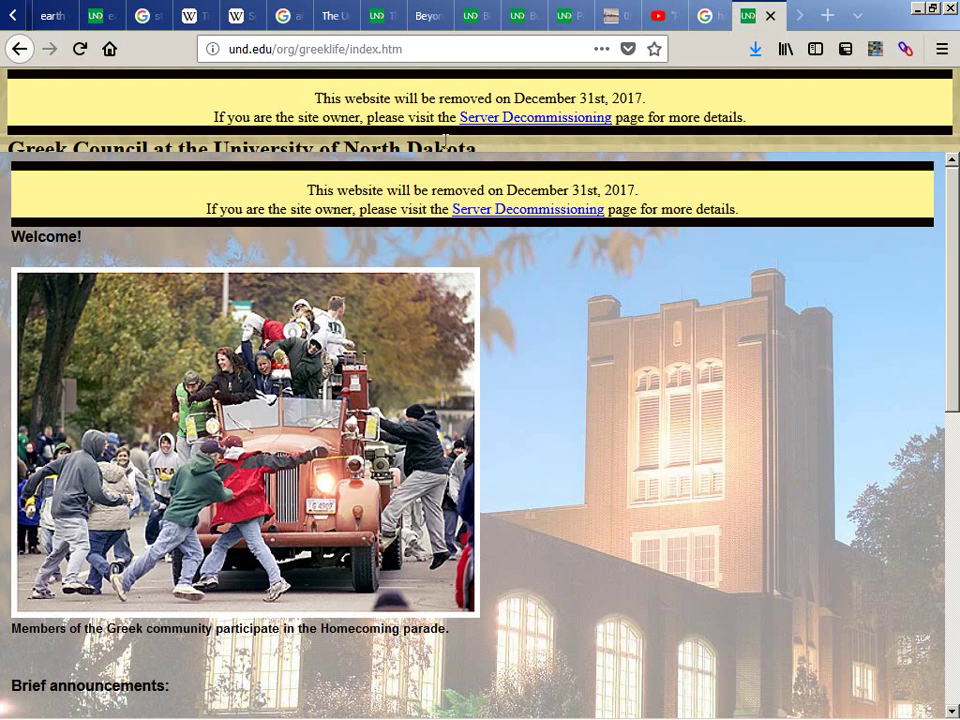
# Step: View the selection source of the Greek Council heading's end in the top frame, and close the source view
pyautogui.moveTo(328, 148); pyautogui.dragTo(329, 205)
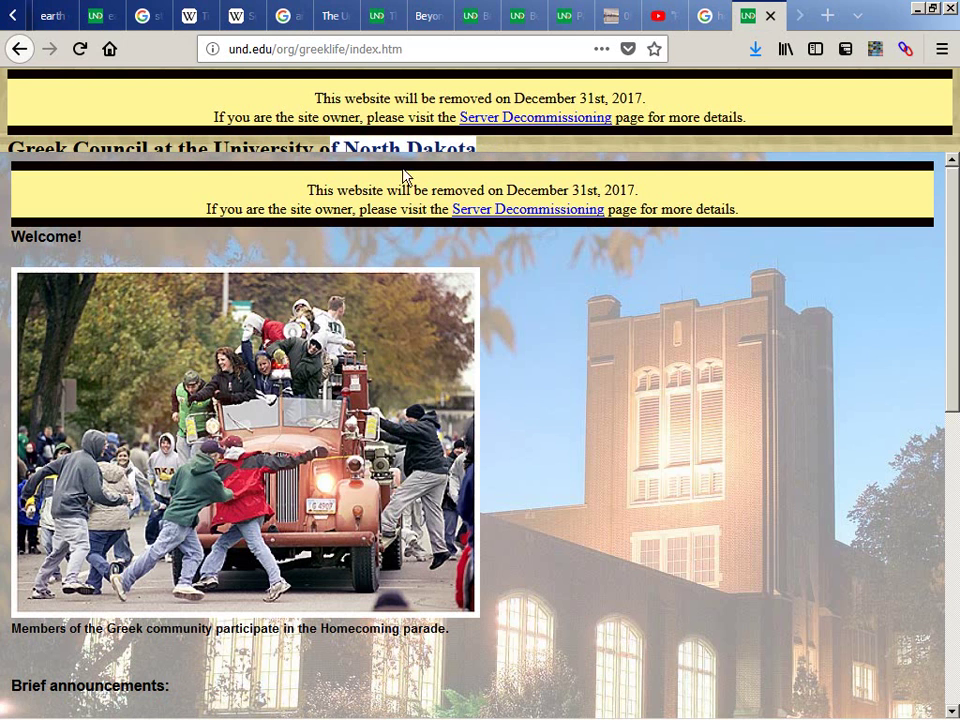
pyautogui.rightClick(556, 149)
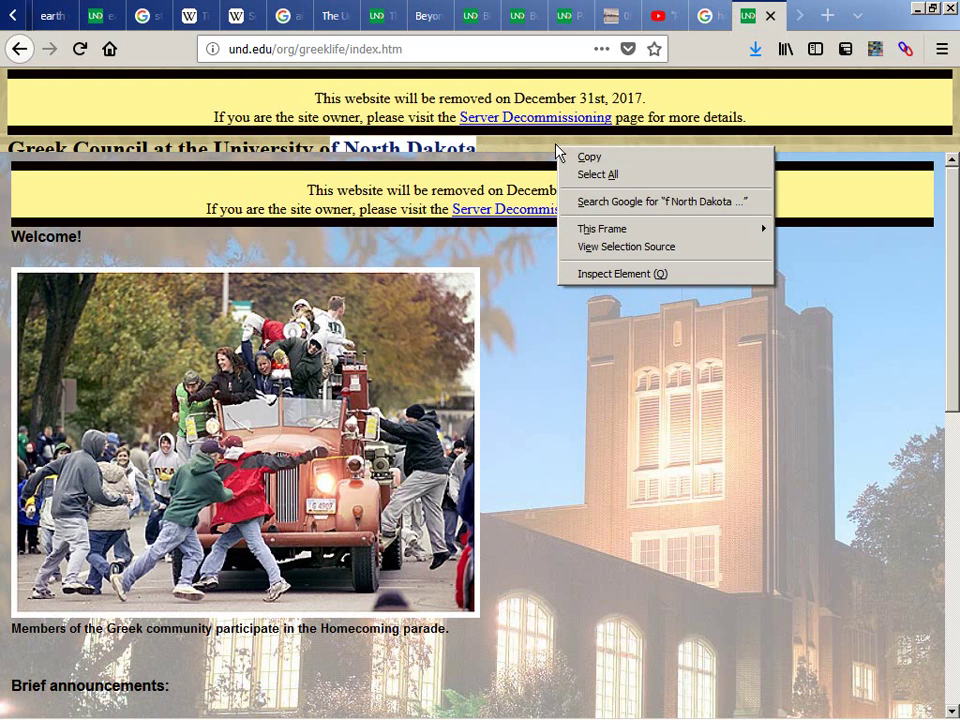
pyautogui.click(648, 246)
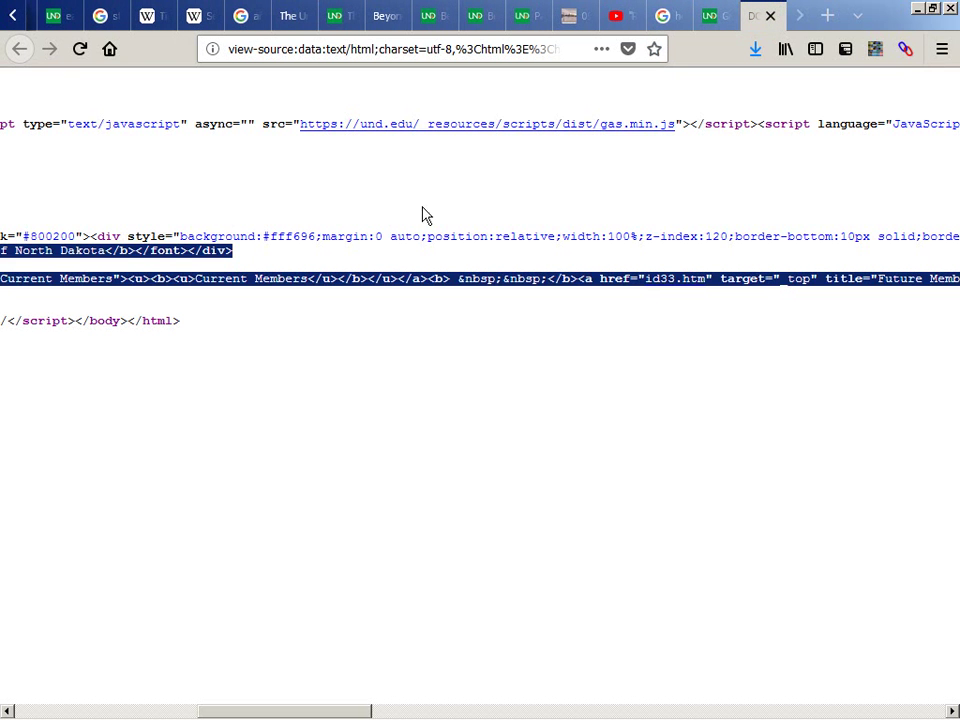
pyautogui.click(585, 259)
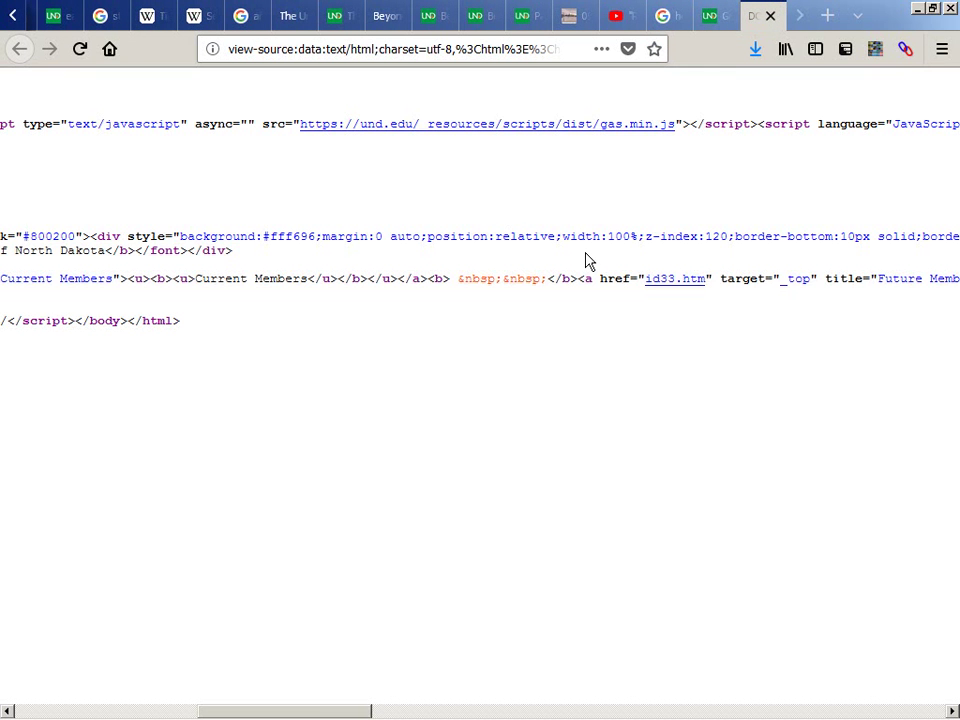
pyautogui.hotkey('ctrl', 'w')
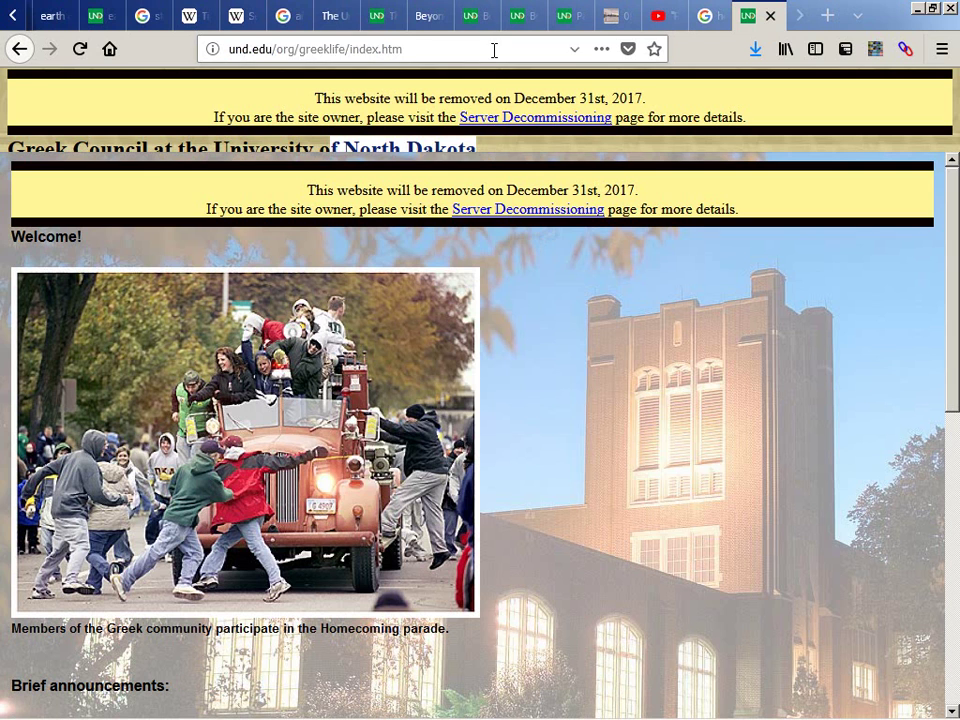
# Step: Copy the page address und.edu/org/greeklife/index.htm and switch to WinHTTrack
pyautogui.click(494, 50)
pyautogui.hotkey('ctrl', 'c')
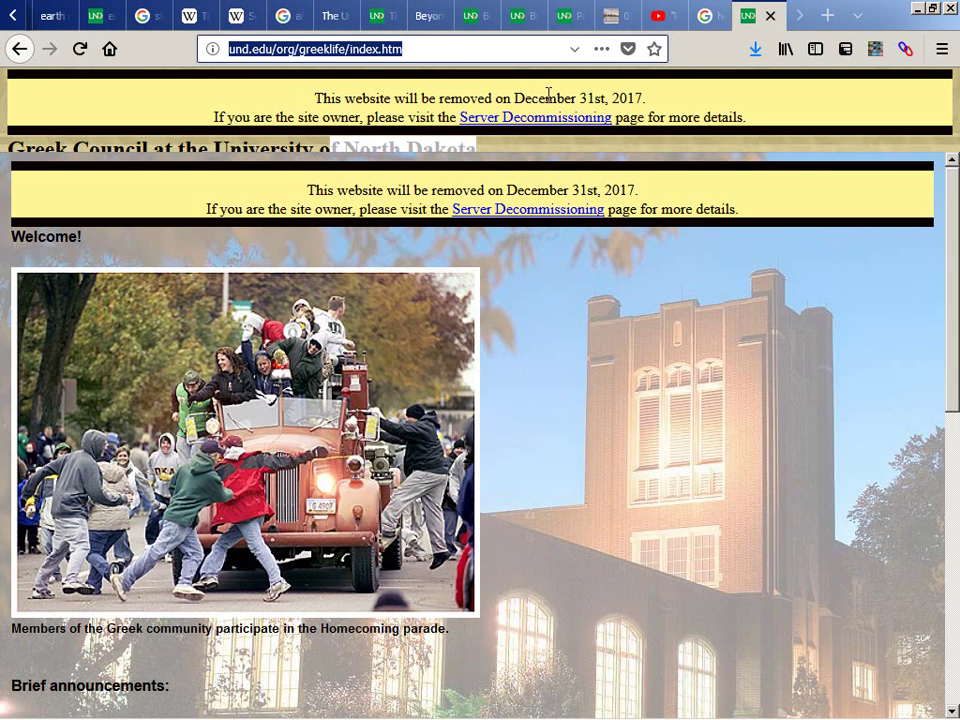
pyautogui.click(716, 101)
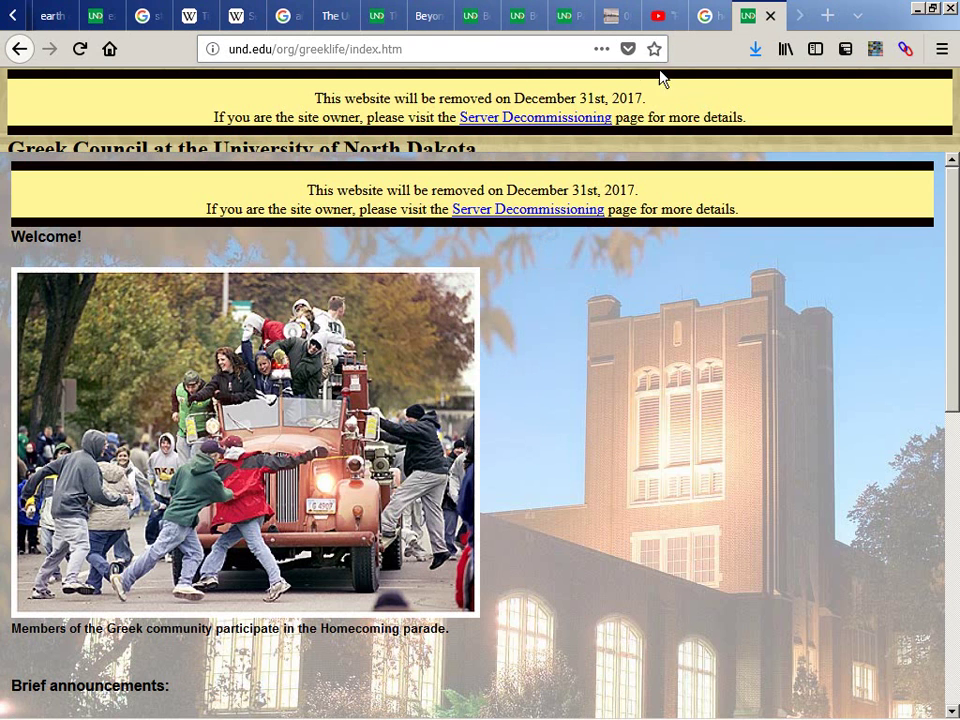
pyautogui.click(536, 57)
pyautogui.hotkey('ctrl', 'c')
pyautogui.hotkey('alt', 'Tab')
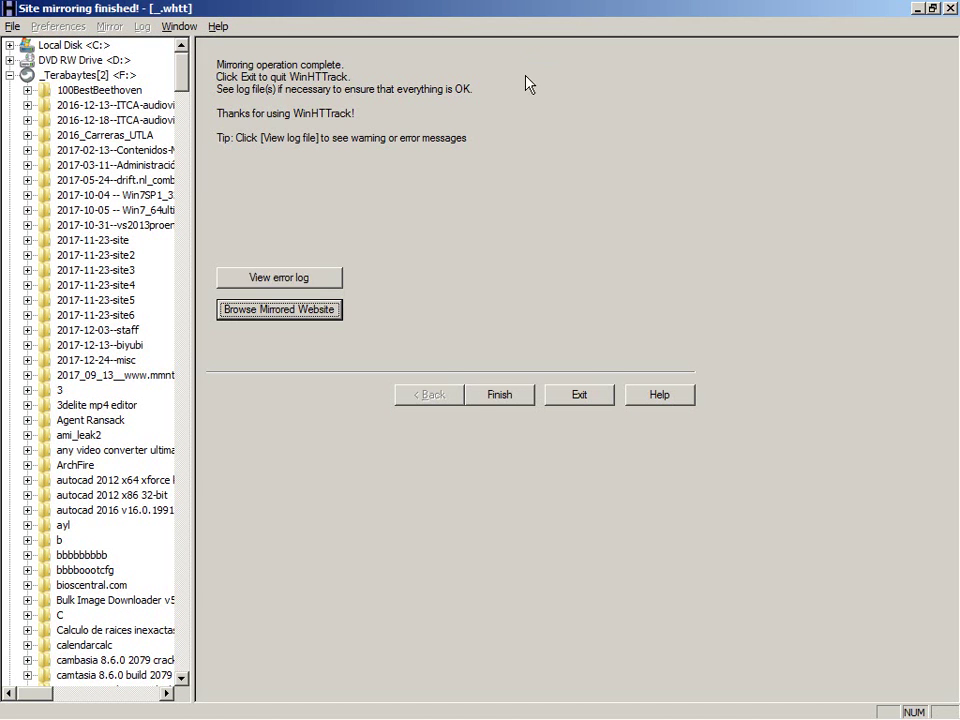
pyautogui.click(508, 400)
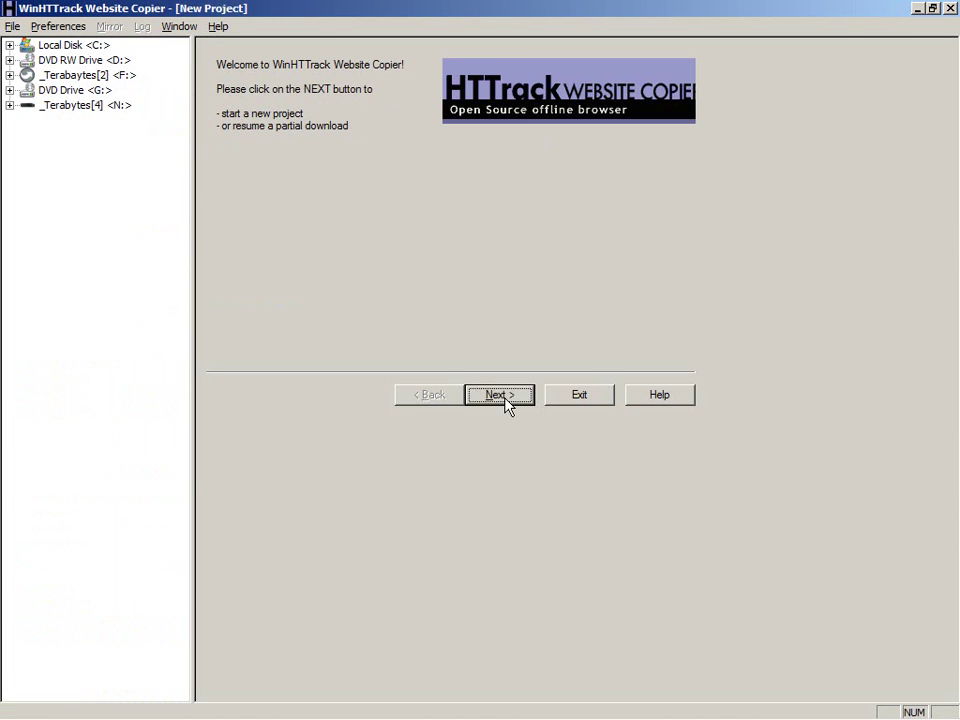
pyautogui.click(505, 397)
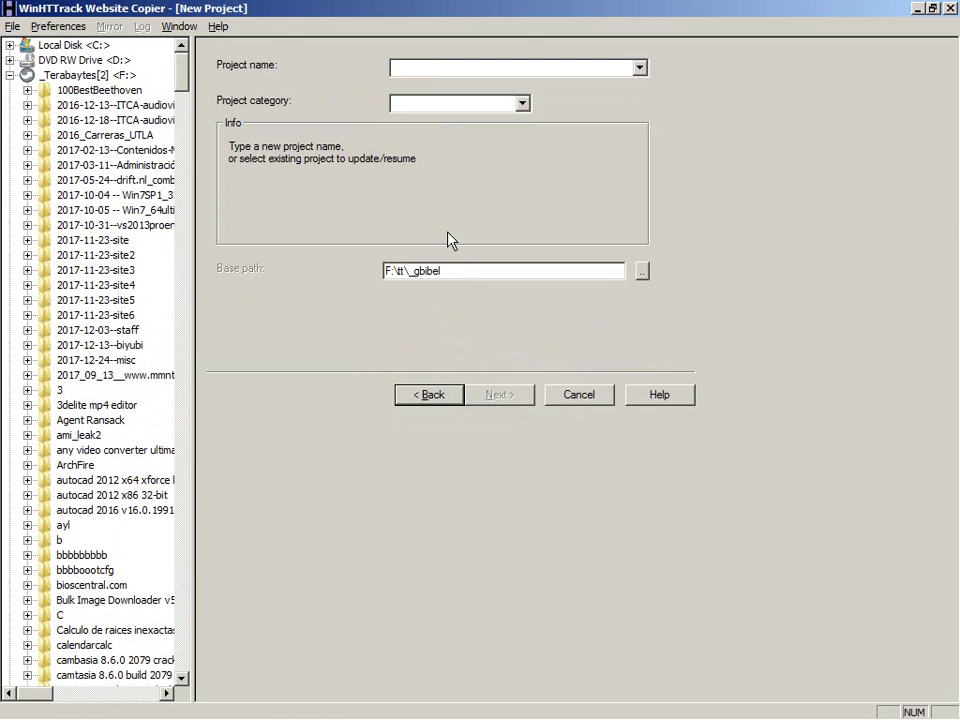
pyautogui.moveTo(412, 273); pyautogui.dragTo(471, 270)
pyautogui.write('gree')
pyautogui.write('_')
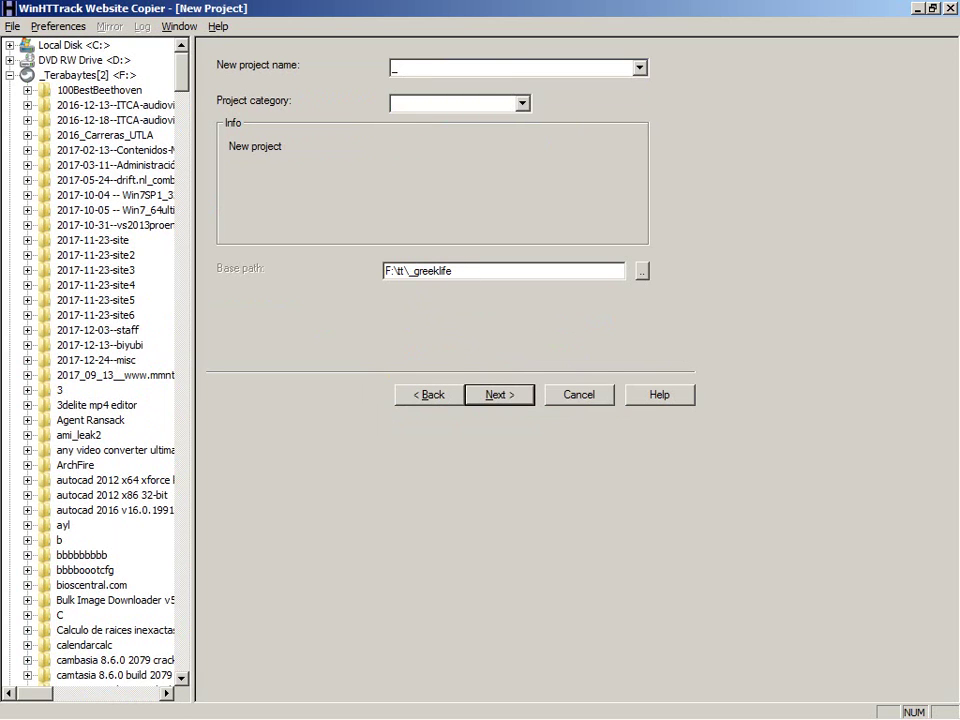
pyautogui.click(516, 397)
pyautogui.hotkey('ctrl', 'v')
# Step: Include the image, archive and movie file types in the scan rules, and remove the -ad.doubleclick.net/* and -mime:application/foobar exclusions
pyautogui.click(514, 322)
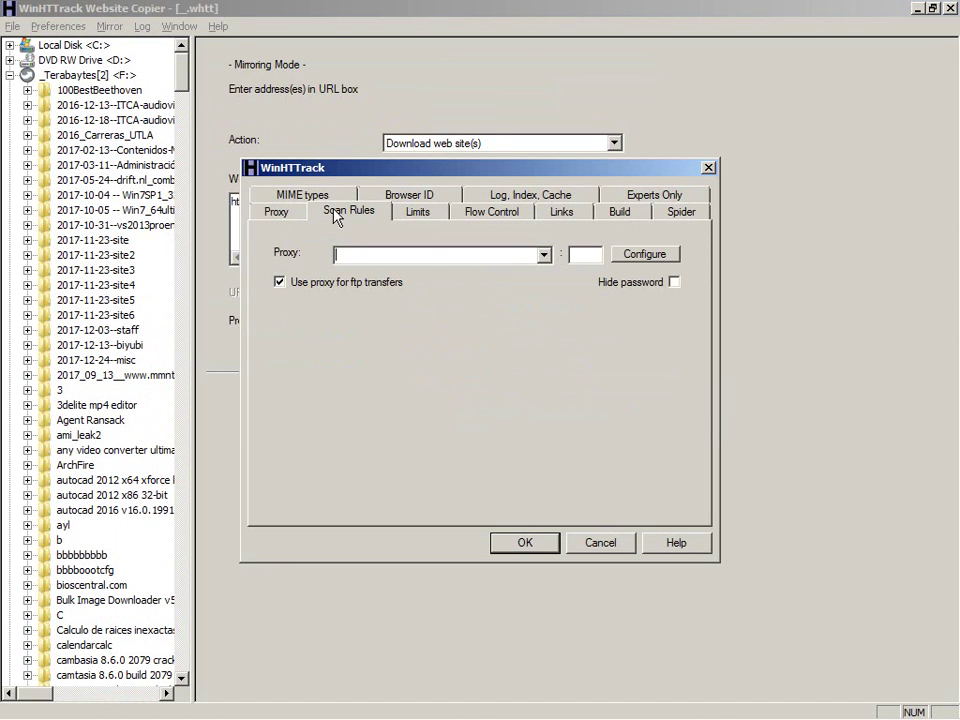
pyautogui.click(348, 211)
pyautogui.click(368, 330)
pyautogui.click(391, 328)
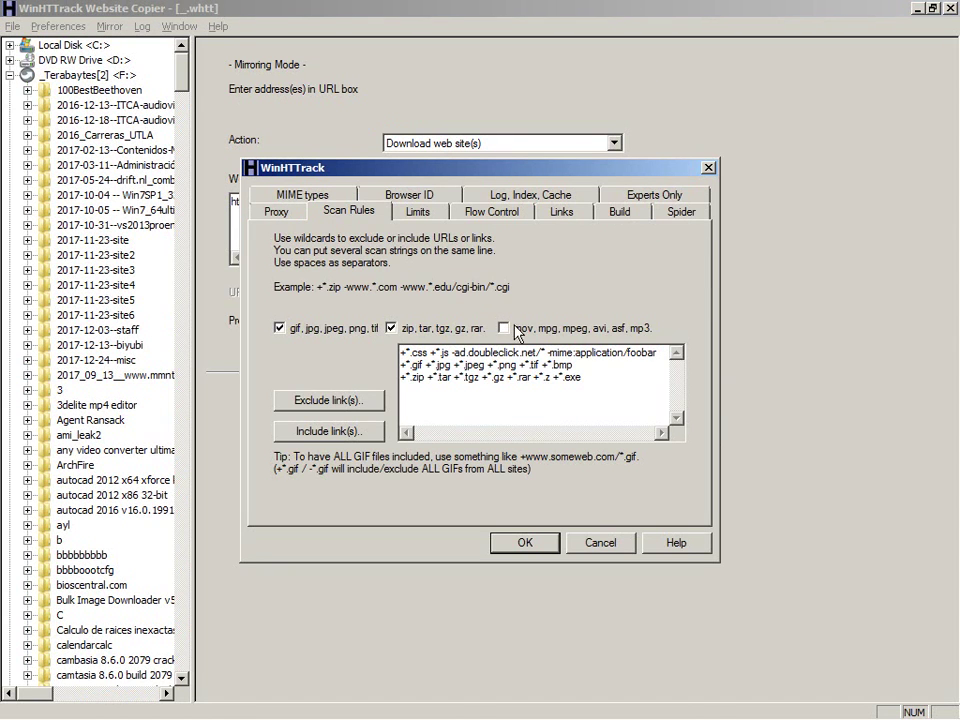
pyautogui.click(503, 328)
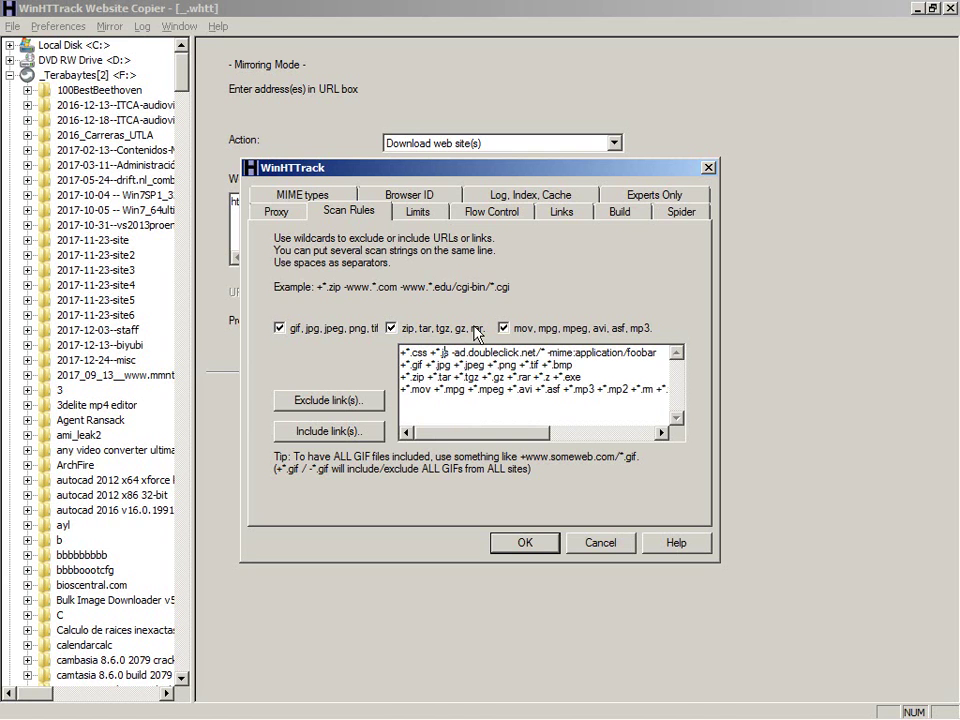
# Step: Replace the maximum transfer rate in the mirror limits
pyautogui.click(433, 211)
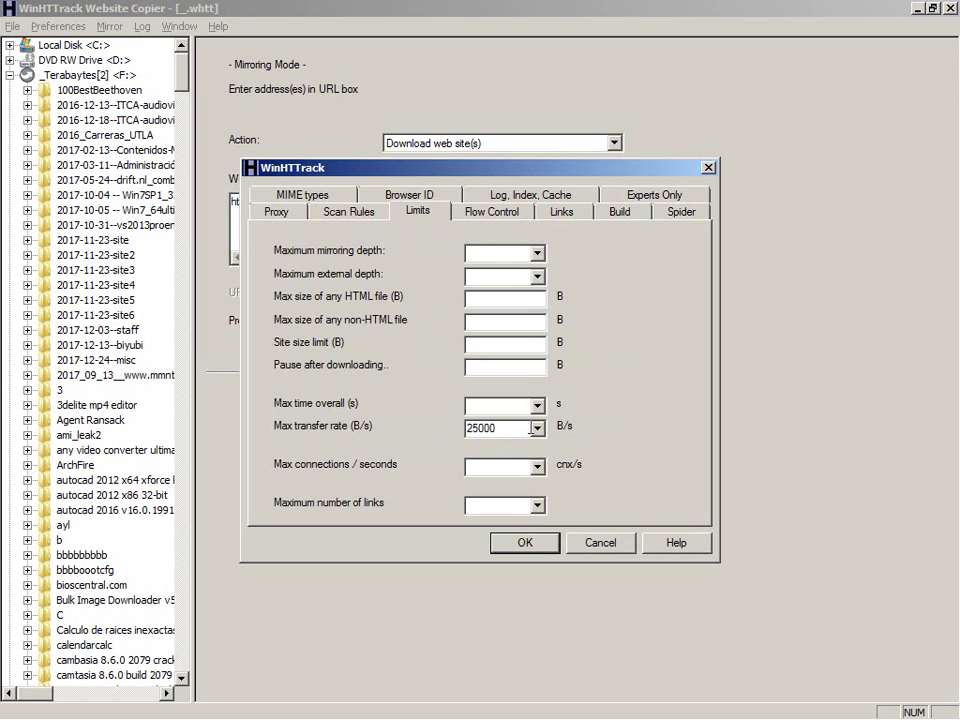
pyautogui.hotkey('shift', 'Home')
pyautogui.write('1')
# Step: Enable getting HTML files first and getting non-HTML files related to a link
pyautogui.click(503, 212)
pyautogui.click(568, 214)
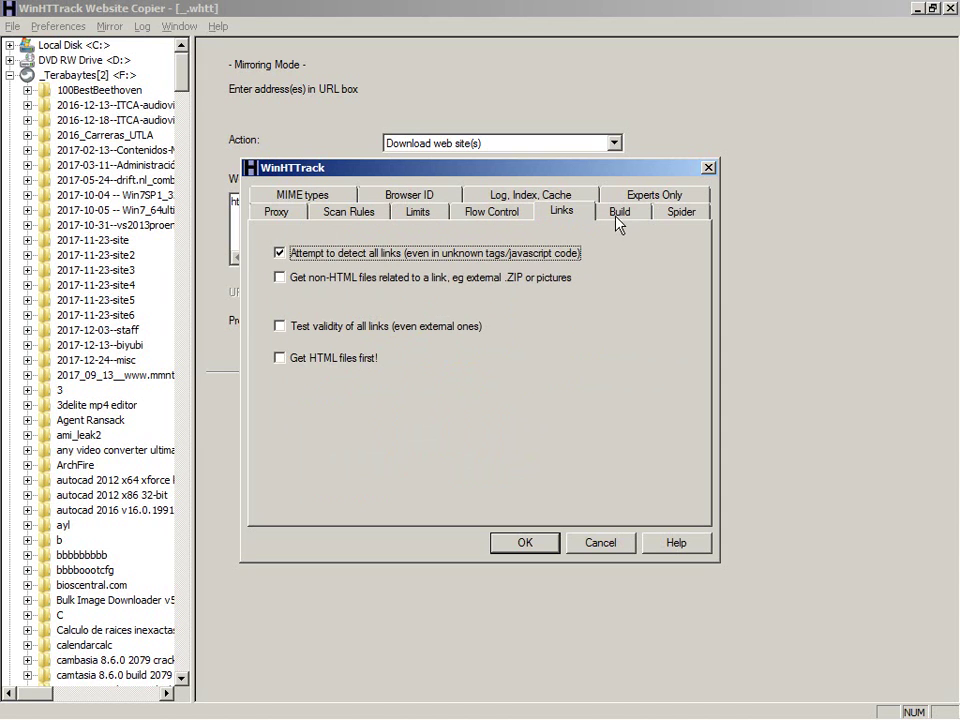
pyautogui.click(283, 365)
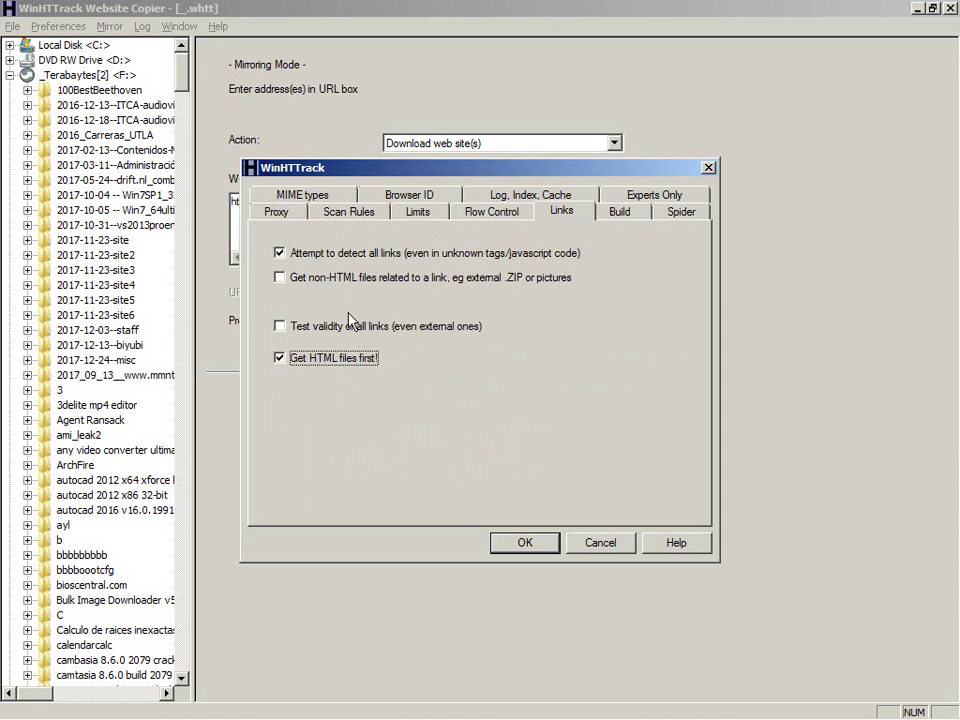
pyautogui.click(452, 283)
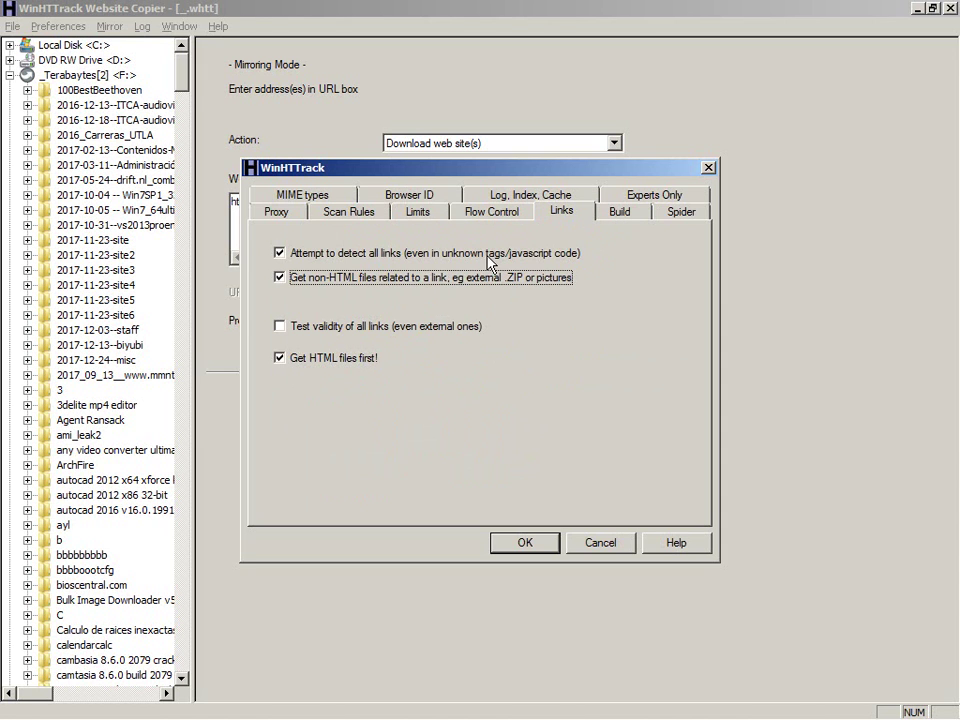
# Step: Set the spider option to "no robots.txt rules"
pyautogui.click(641, 214)
pyautogui.click(684, 216)
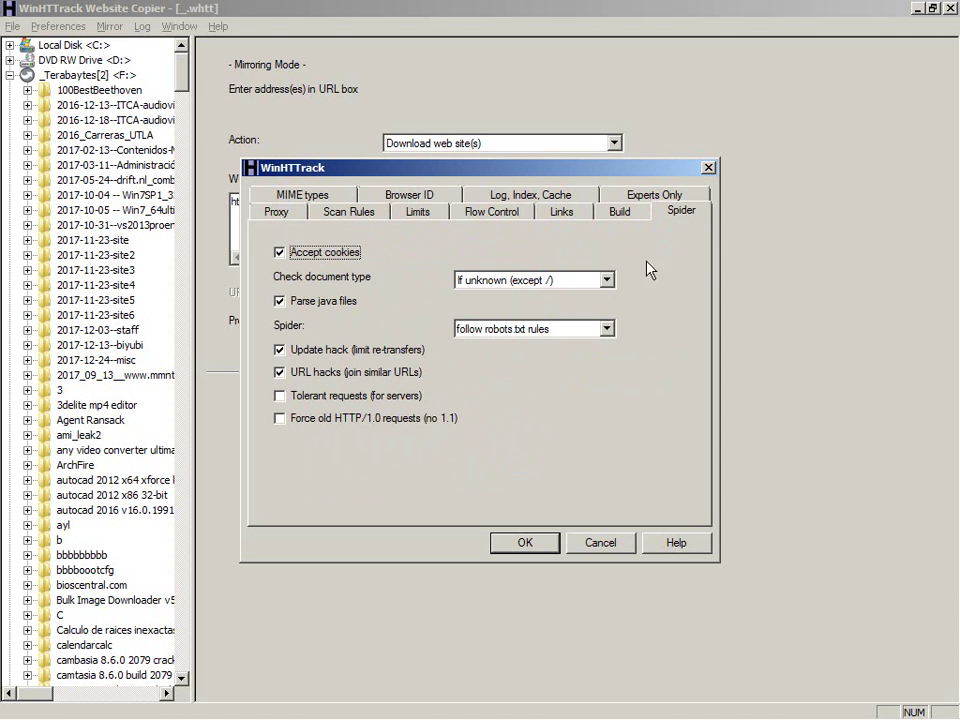
pyautogui.click(552, 334)
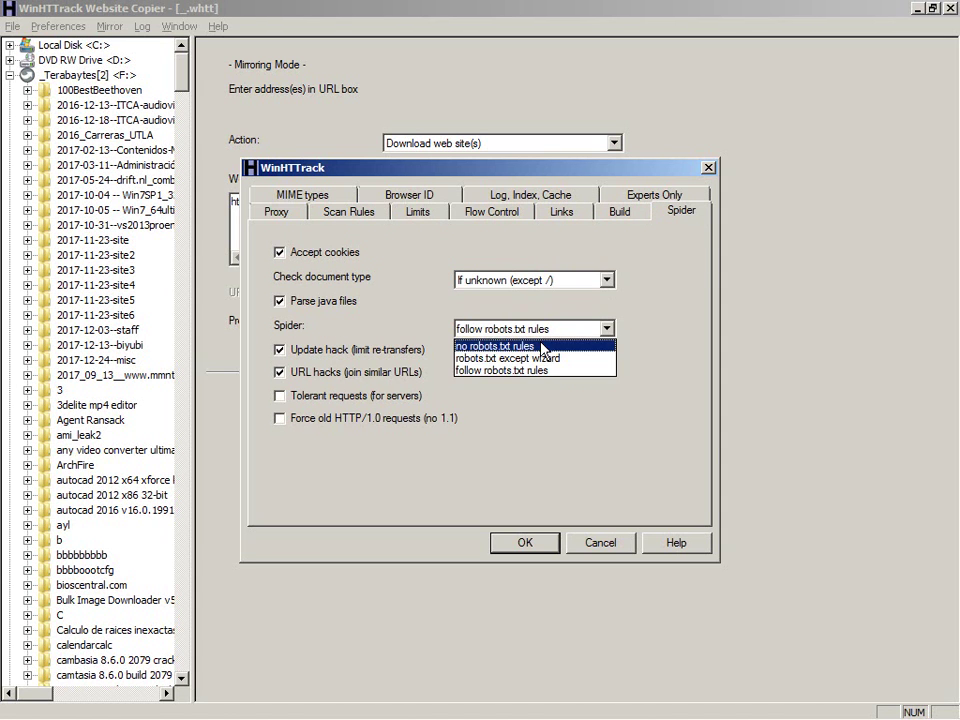
pyautogui.click(548, 345)
# Step: Set the HTML footer to (none) and the browser identity to Mozilla/4.0 (compatible; MSIE 6.0; Windows NT 5.0)
pyautogui.click(660, 197)
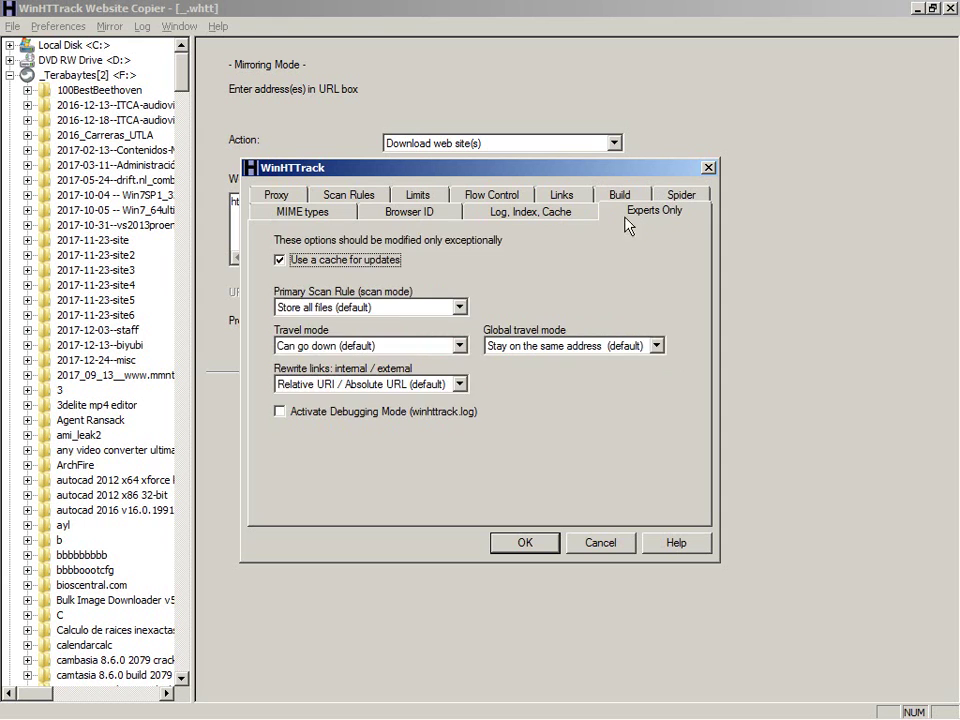
pyautogui.click(541, 220)
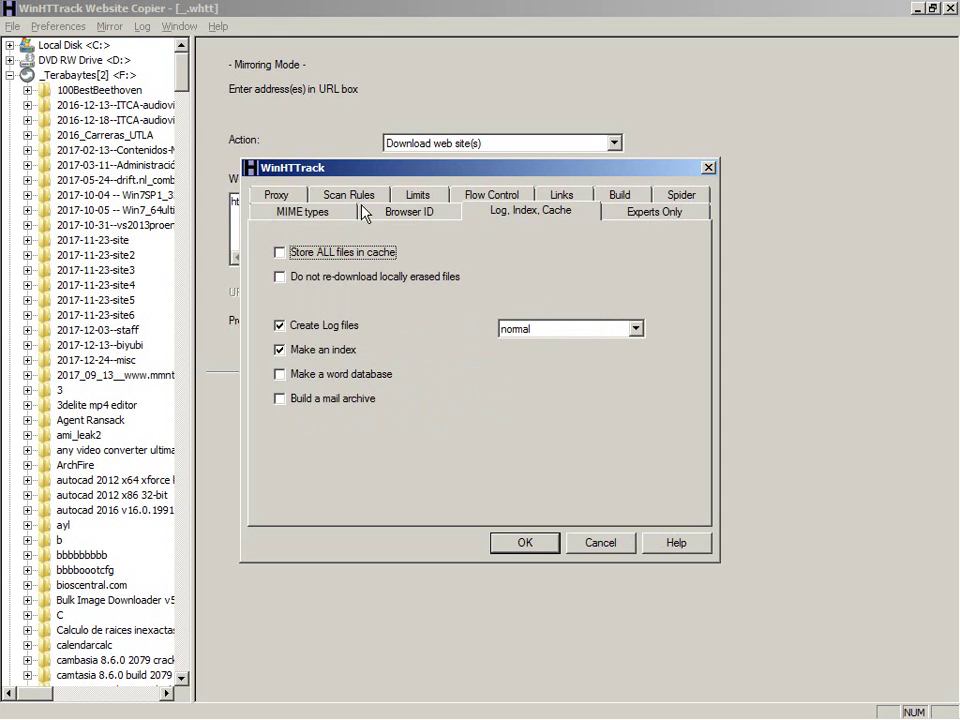
pyautogui.click(457, 214)
pyautogui.click(656, 284)
pyautogui.click(612, 364)
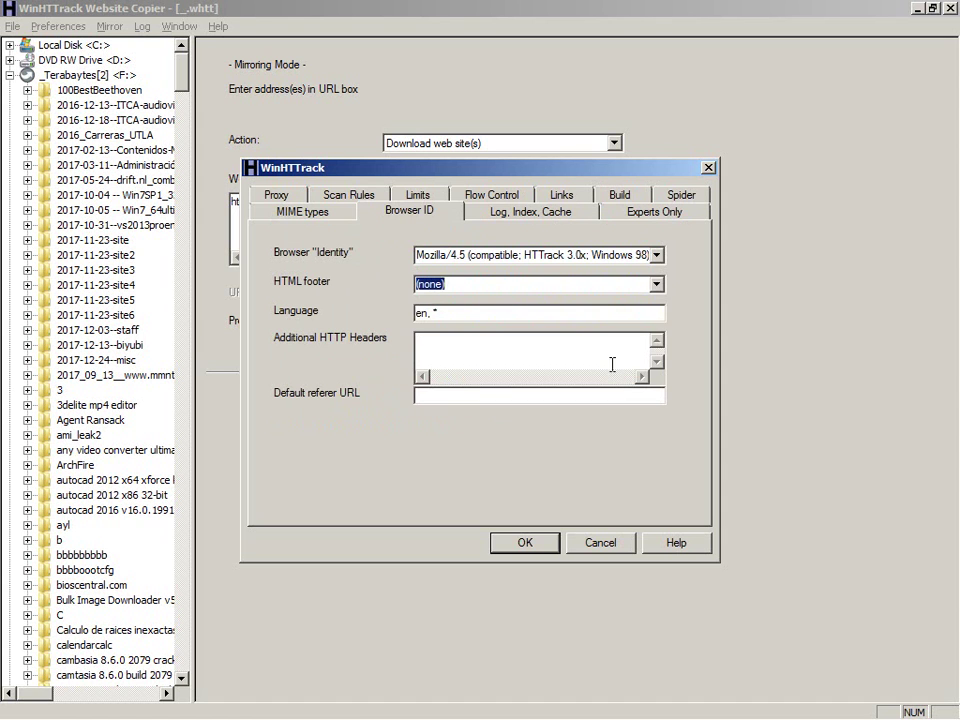
pyautogui.click(656, 254)
pyautogui.click(658, 275)
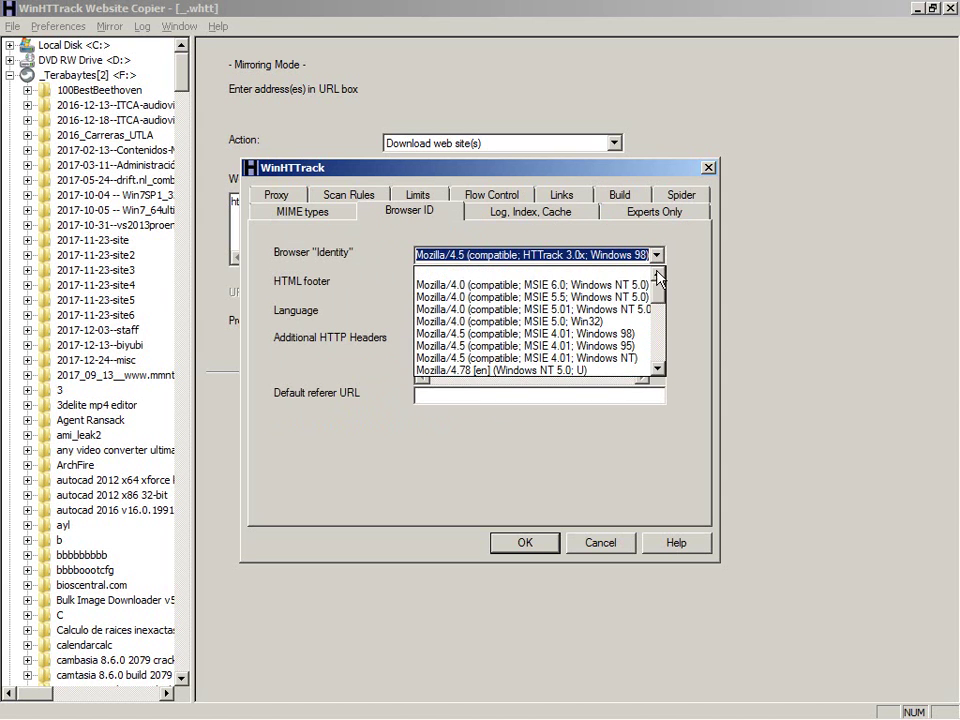
pyautogui.click(540, 285)
# Step: Review the scan rules and MIME associations, and apply the mirror options
pyautogui.click(314, 197)
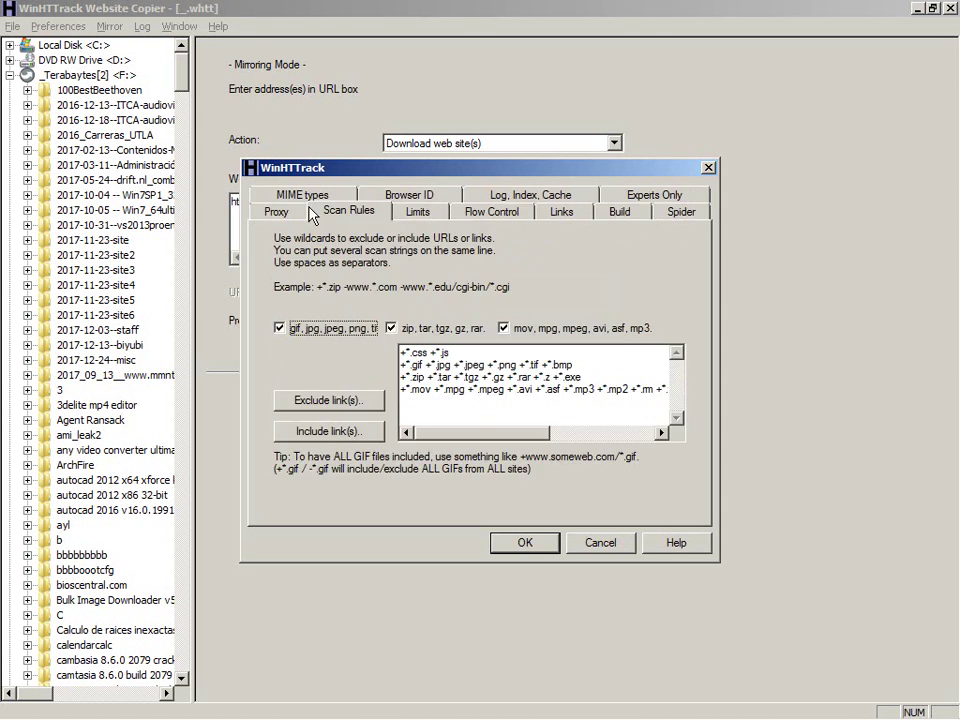
pyautogui.click(302, 195)
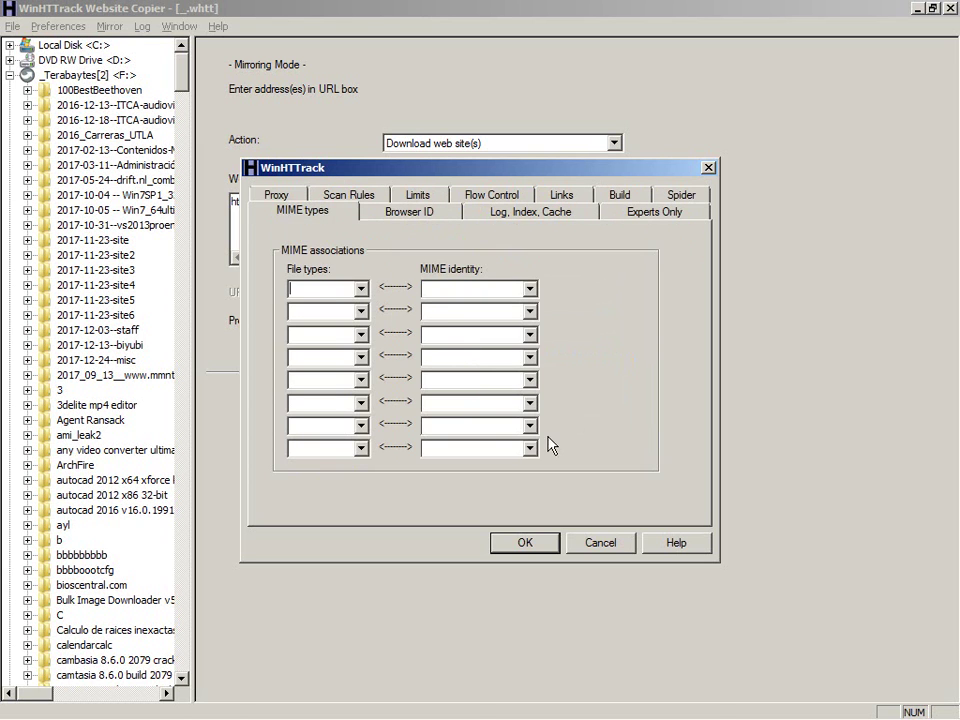
pyautogui.click(551, 537)
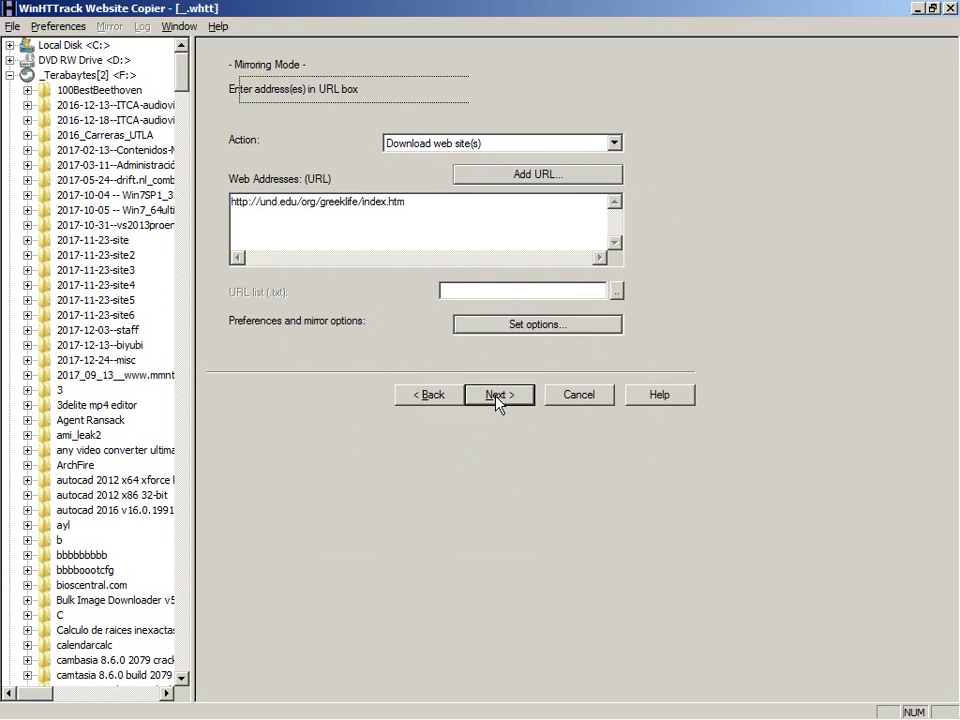
# Step: Proceed past the web address page of the mirror wizard and look over the live Greek Council page in the browser
pyautogui.click(499, 394)
pyautogui.click(499, 394)
pyautogui.hotkey('alt', 'Tab')
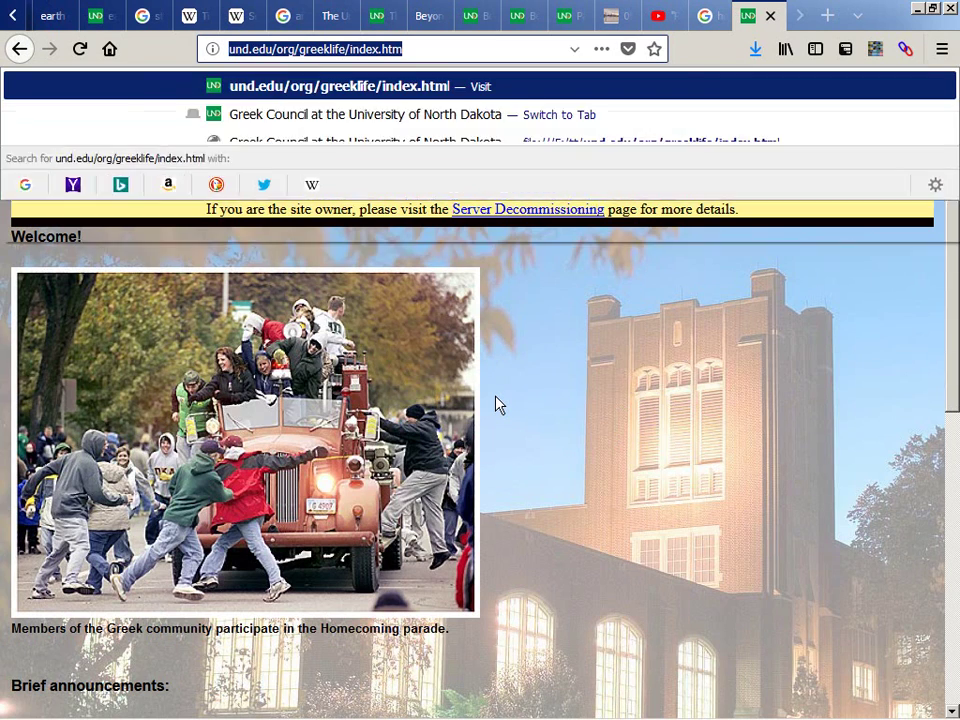
pyautogui.click(499, 404)
pyautogui.scroll(-5, 499, 404)
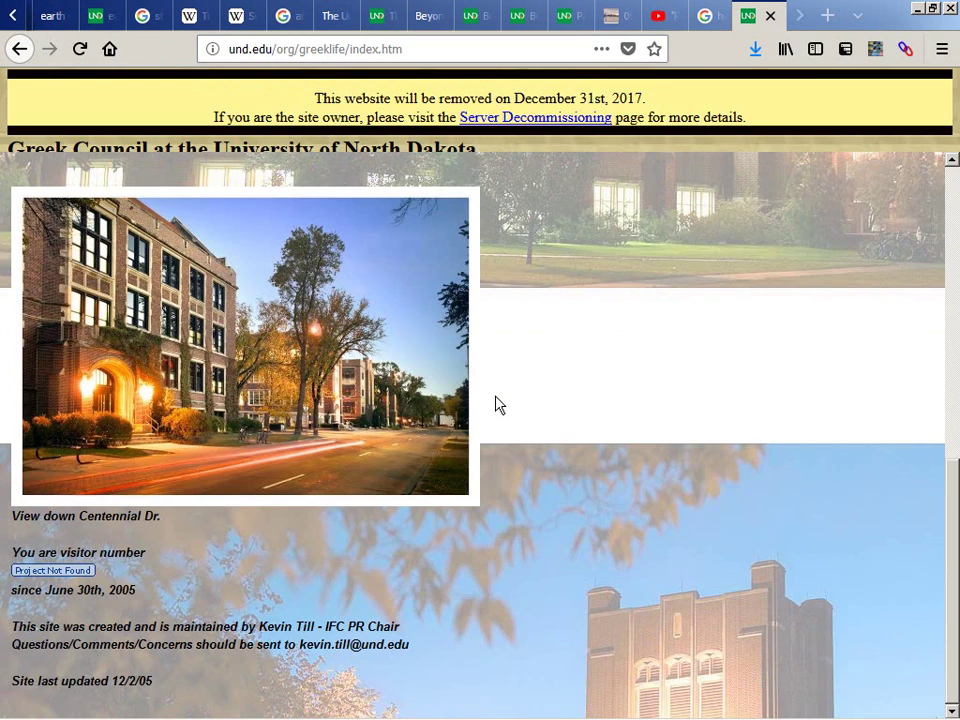
pyautogui.scroll(5, 499, 404)
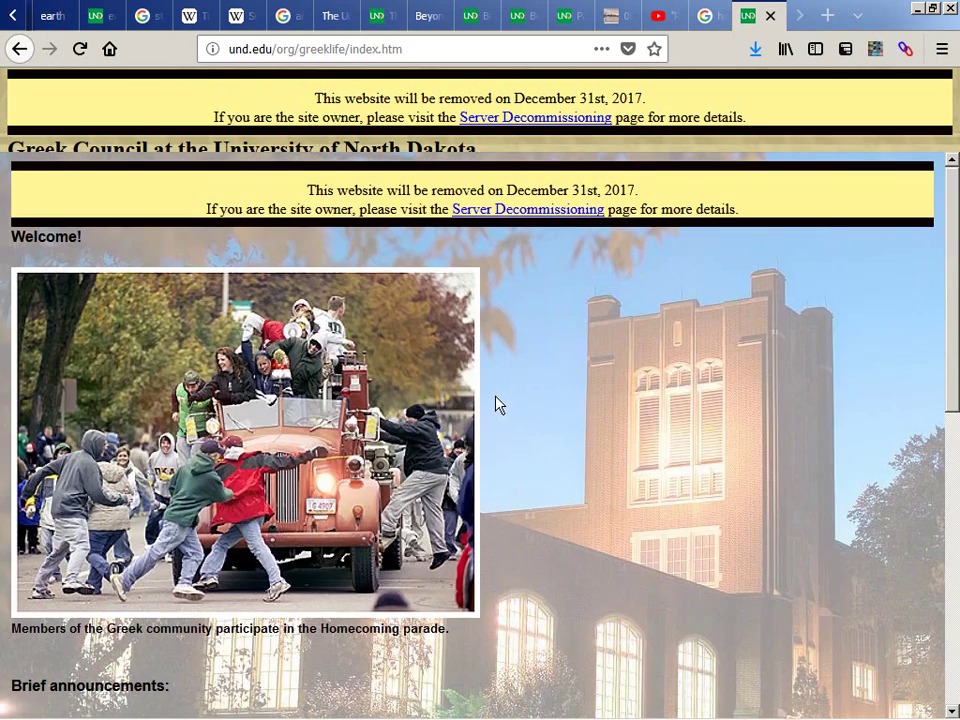
pyautogui.hotkey('ctrl', 'w')
pyautogui.hotkey('alt', 'Tab')
pyautogui.hotkey('alt', 'Tab')
pyautogui.hotkey('alt', 'Tab')
pyautogui.scroll(-3, 497, 401)
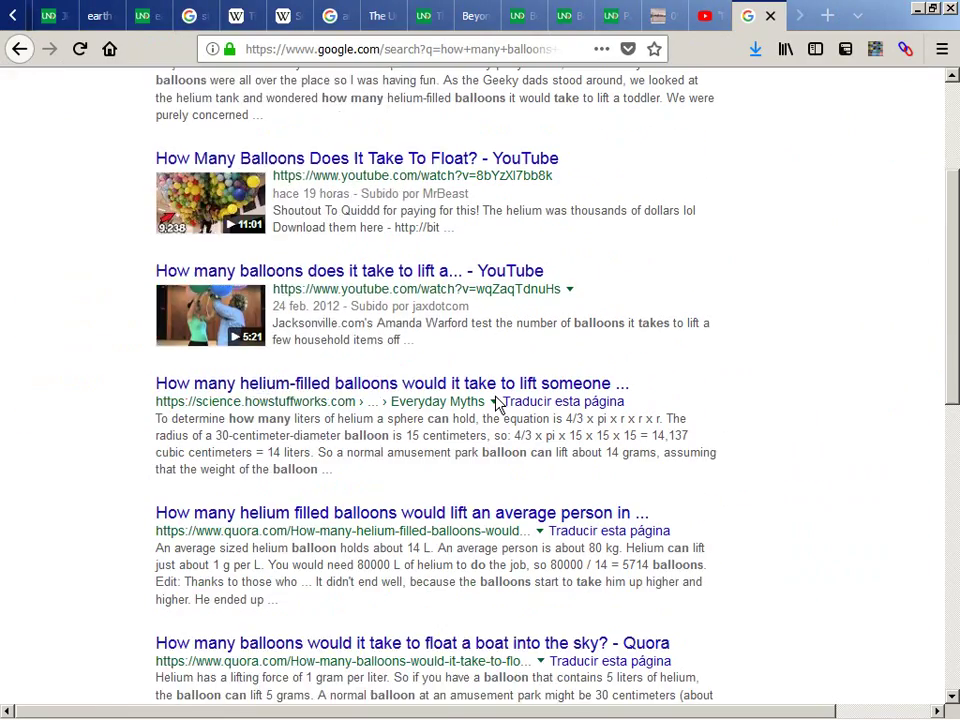
pyautogui.hotkey('alt', 's')
pyautogui.press('Right')
pyautogui.press('Left')
pyautogui.press('Down')
pyautogui.press('Down')
pyautogui.press('Down')
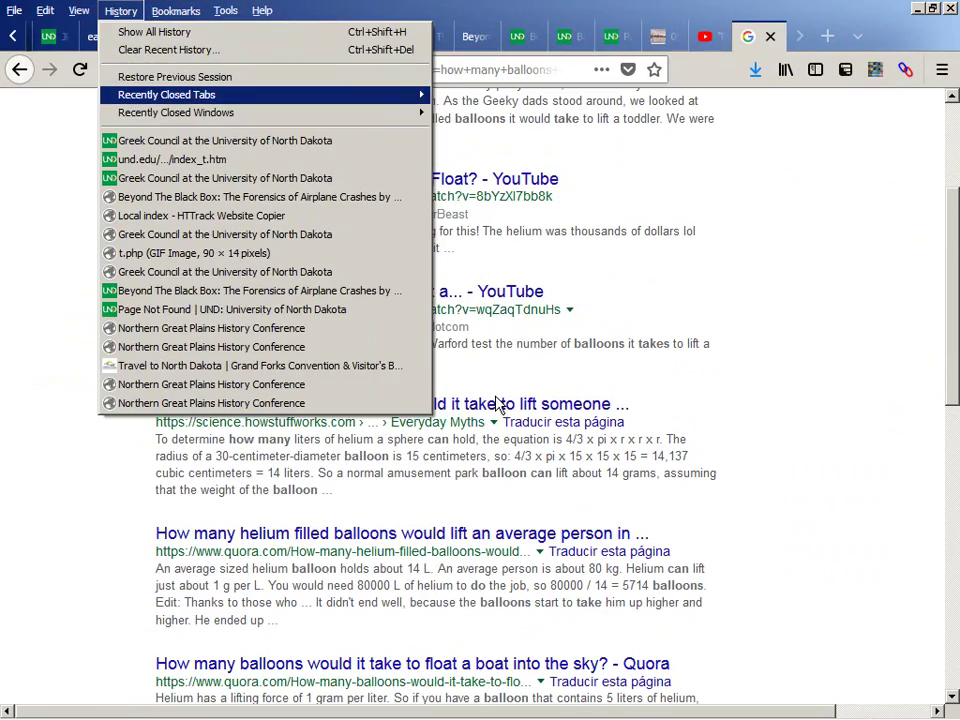
pyautogui.press('Right')
pyautogui.press('Return')
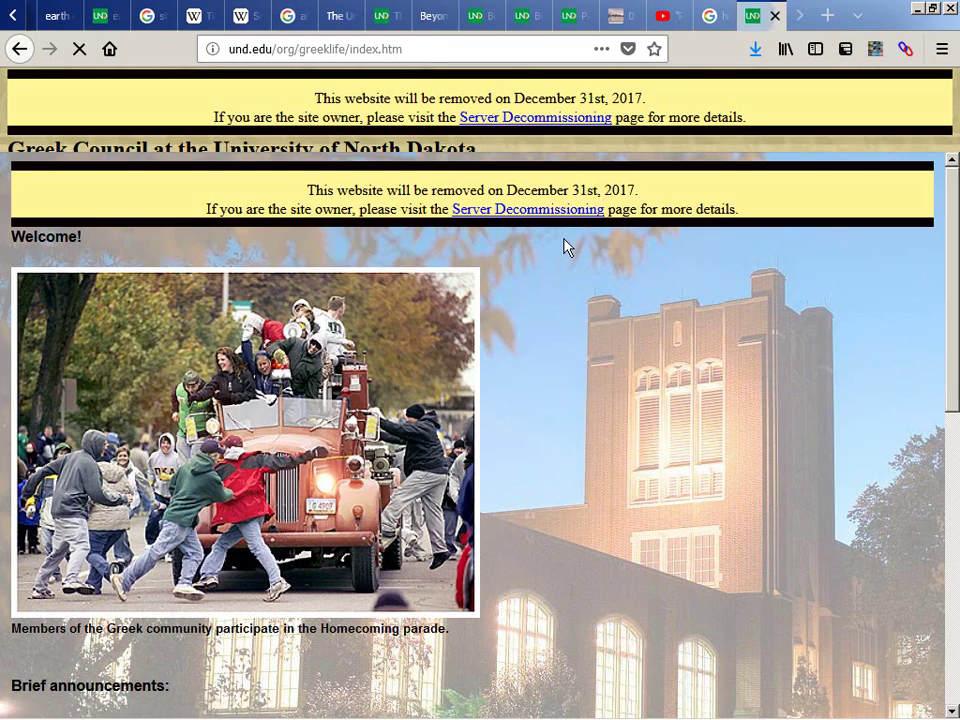
# Step: Reopen the recently closed local copy of the Greek Council page, file:///F:/tt/und.edu/org/greeklife/index.htm
pyautogui.hotkey('alt', 's')
pyautogui.press('Down')
pyautogui.press('Down')
pyautogui.press('Down')
pyautogui.press('Right')
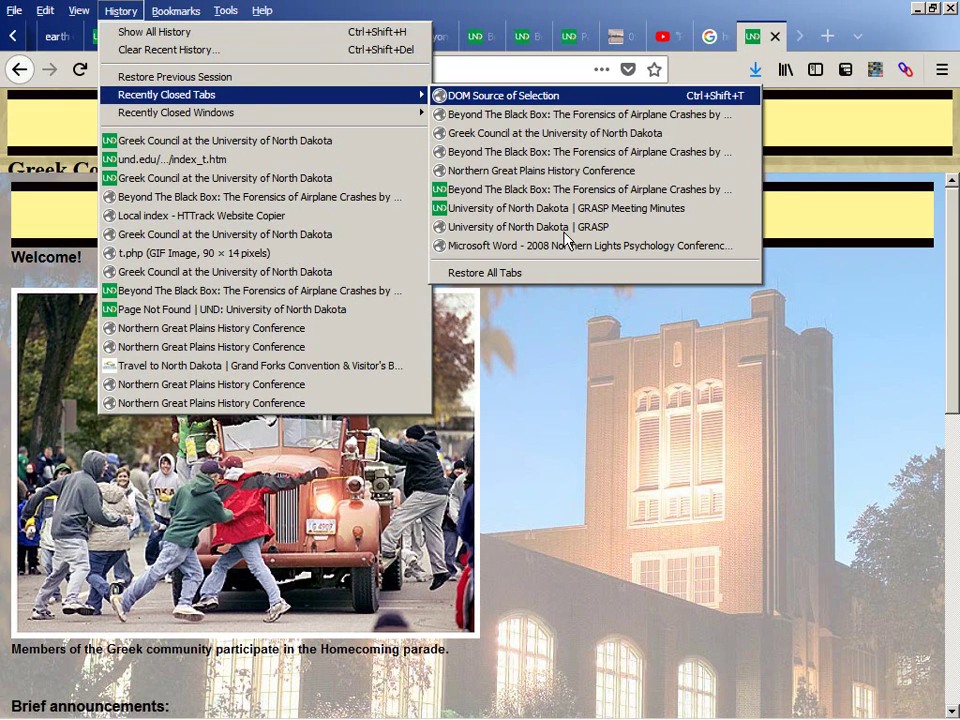
pyautogui.press('Down')
pyautogui.press('Down')
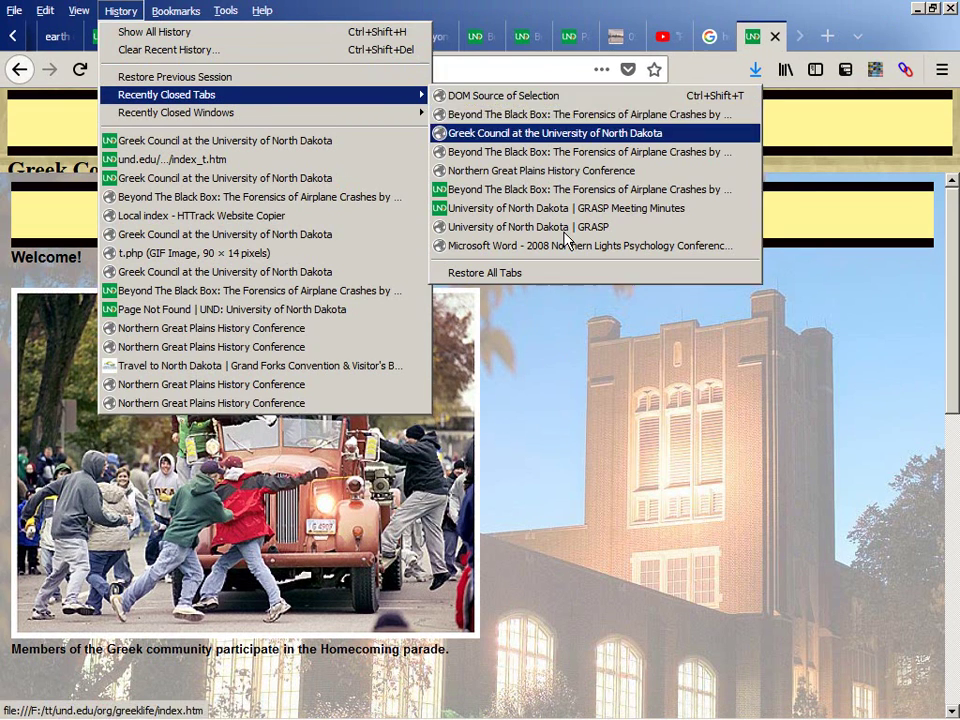
pyautogui.press('Return')
# Step: View the frame info of the local page's header frame to identify its source file
pyautogui.rightClick(665, 107)
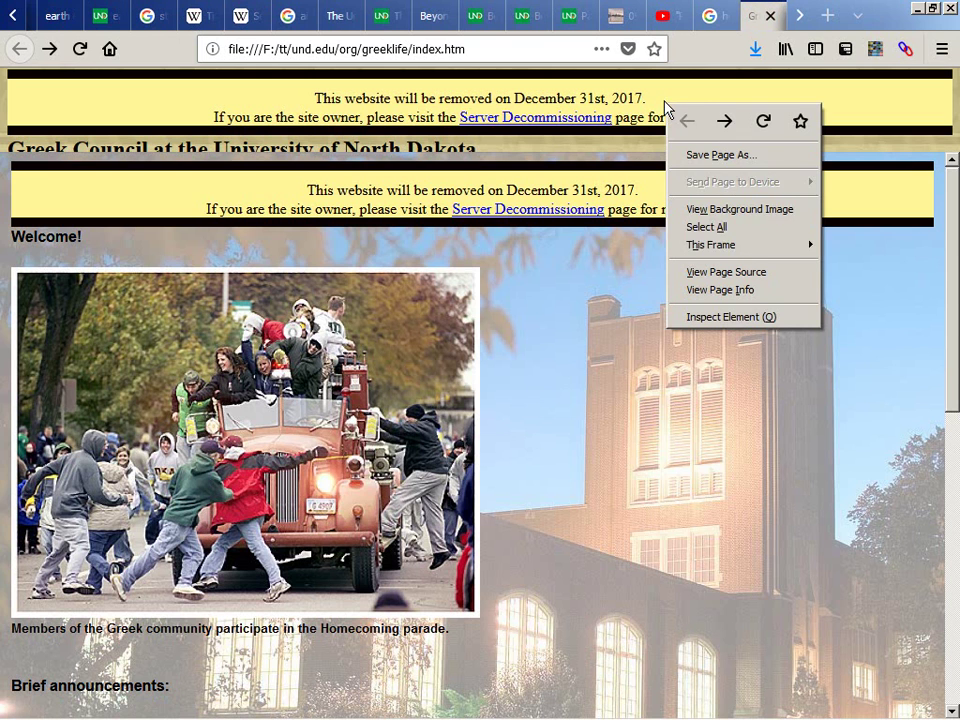
pyautogui.moveTo(744, 256)
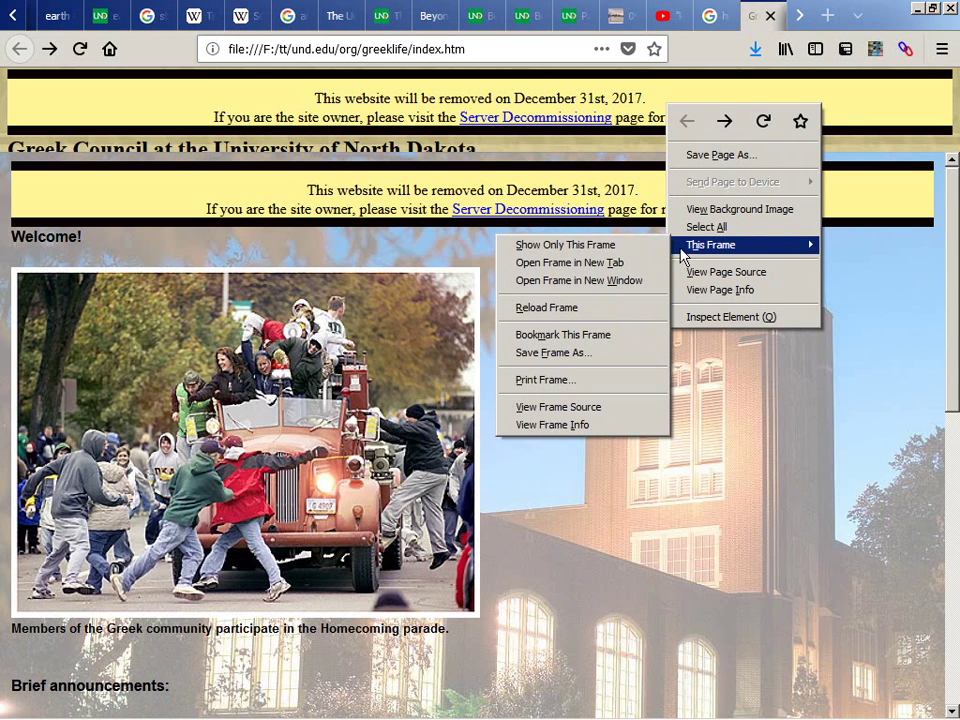
pyautogui.click(500, 428)
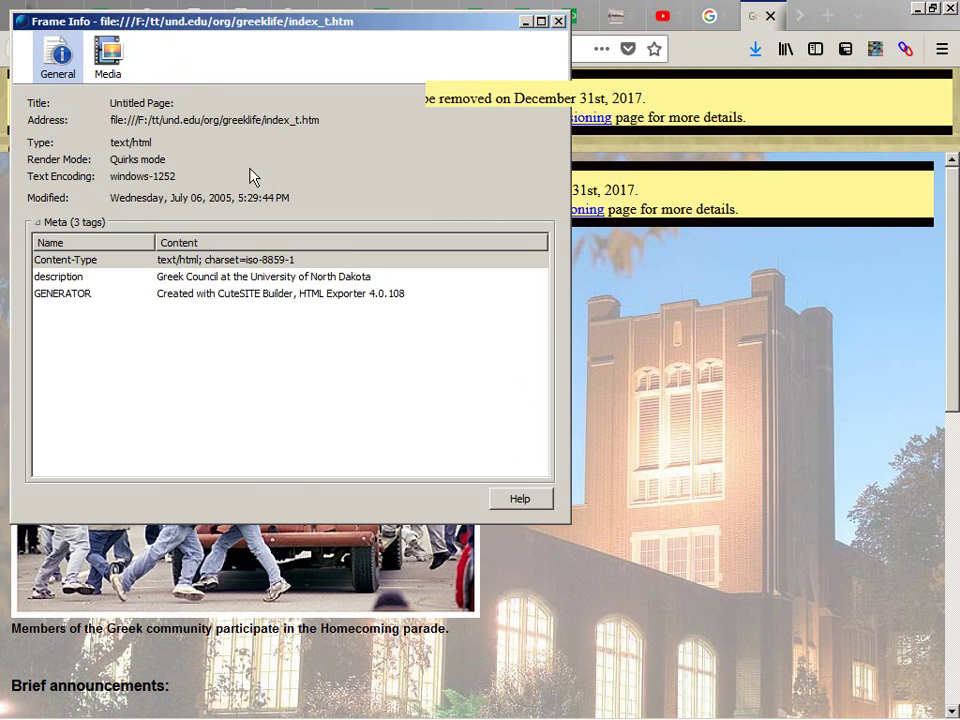
pyautogui.press('Escape')
# Step: Switch to the F:\tt\und.edu\org\greeklife folder and open index_t.htm in Notepad++
pyautogui.hotkey('alt', 'Tab')
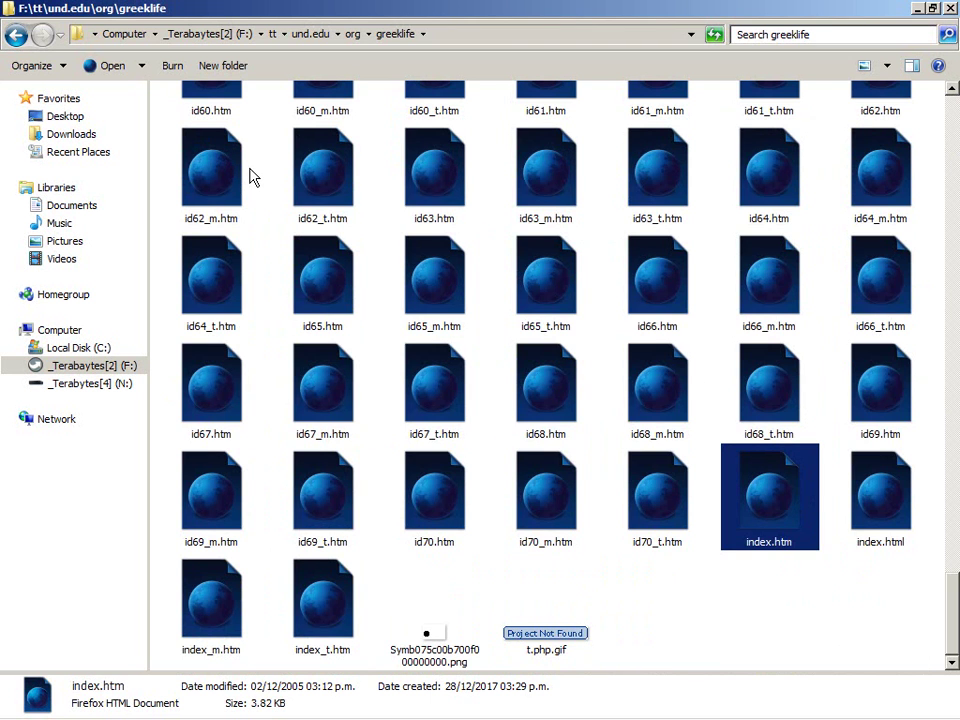
pyautogui.press('Down')
pyautogui.press('Left')
pyautogui.press('Left')
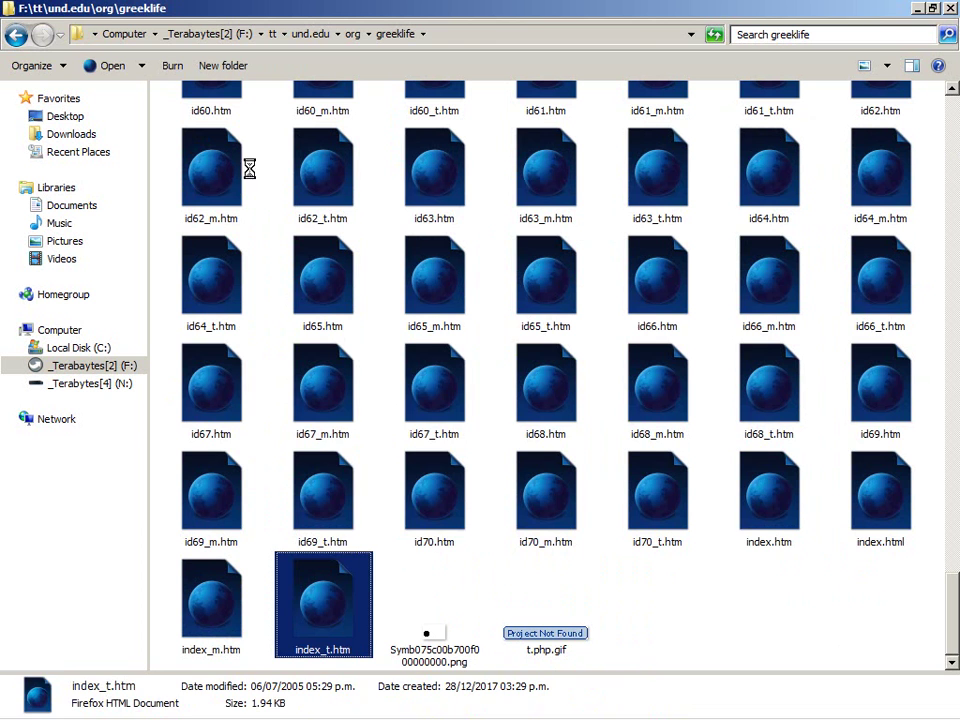
pyautogui.press('Menu')
pyautogui.press('Up')
pyautogui.press('Up')
pyautogui.press('Up')
pyautogui.press('Right')
pyautogui.press('Down')
pyautogui.press('Down')
pyautogui.press('Down')
pyautogui.press('Down')
pyautogui.press('Down')
pyautogui.press('Down')
pyautogui.press('Down')
pyautogui.press('Return')
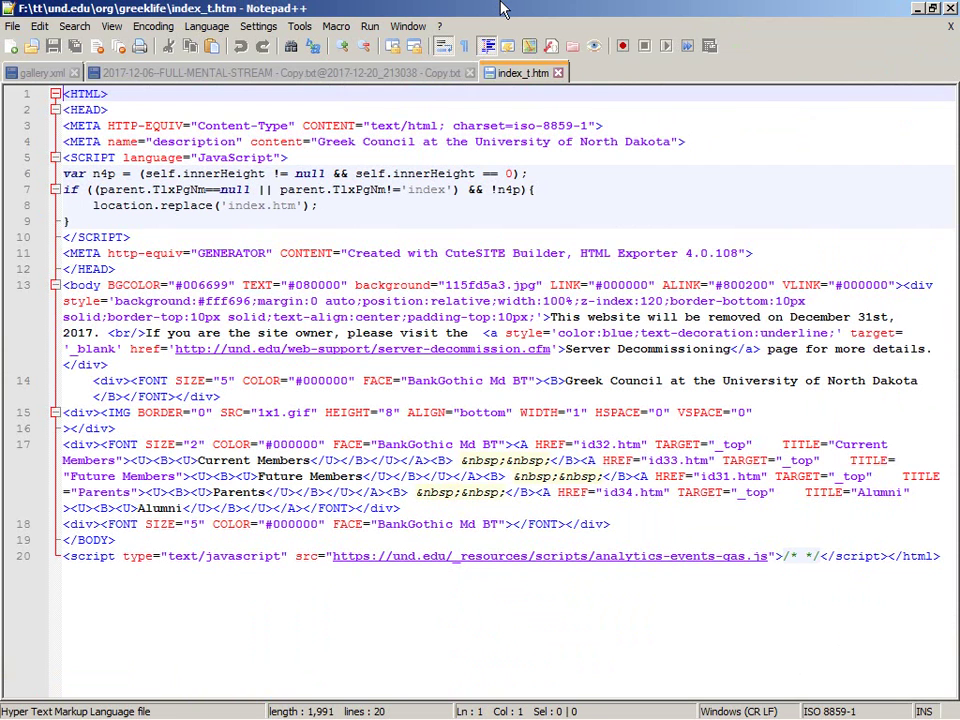
# Step: Delete the website removal notice div from line 13 of index_t.htm and save the file
pyautogui.press('Down')
pyautogui.press('Down')
pyautogui.press('Down')
pyautogui.press('Down')
pyautogui.press('Down')
pyautogui.press('Down')
pyautogui.press('Down')
pyautogui.press('Down')
pyautogui.press('Down')
pyautogui.press('Down')
pyautogui.press('Down')
pyautogui.press('Down')
pyautogui.press('Down')
pyautogui.press('Down')
pyautogui.press('Down')
pyautogui.press('Down')
pyautogui.press('Down')
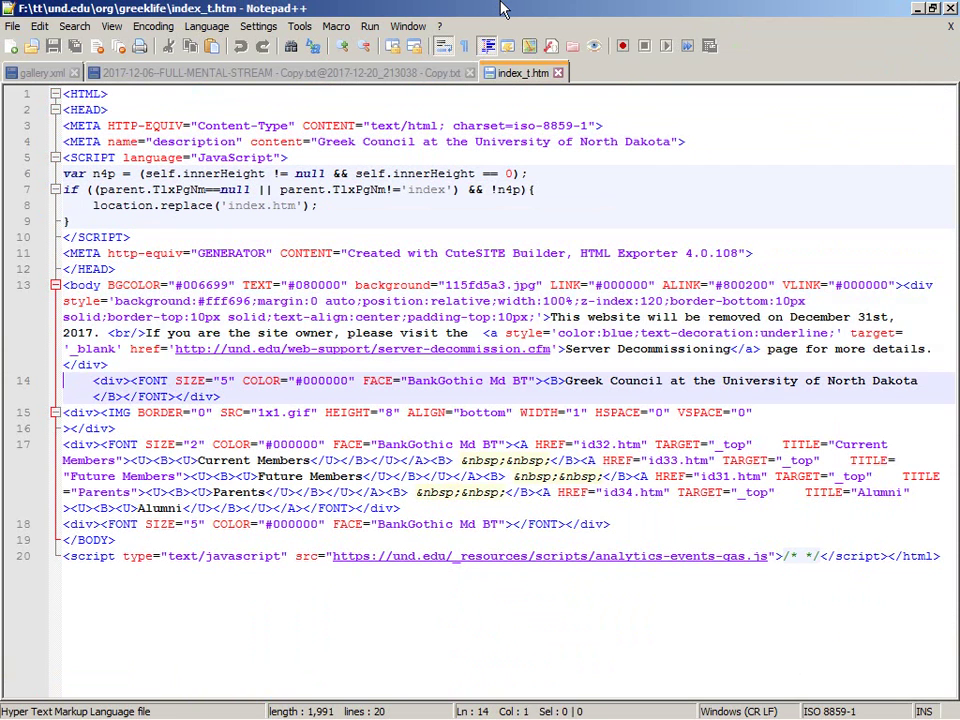
pyautogui.press('Right')
pyautogui.press('Right')
pyautogui.press('Right')
pyautogui.press('Right')
pyautogui.press('Right')
pyautogui.press('Right')
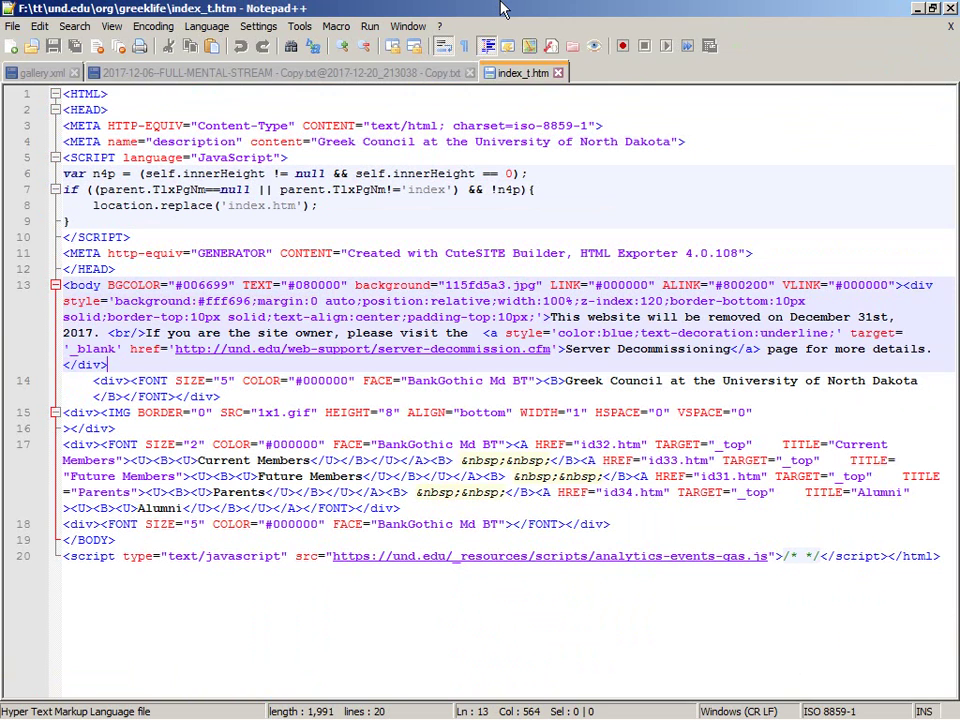
pyautogui.hotkey('shift', 'Up')
pyautogui.hotkey('shift', 'Up')
pyautogui.hotkey('shift', 'Up')
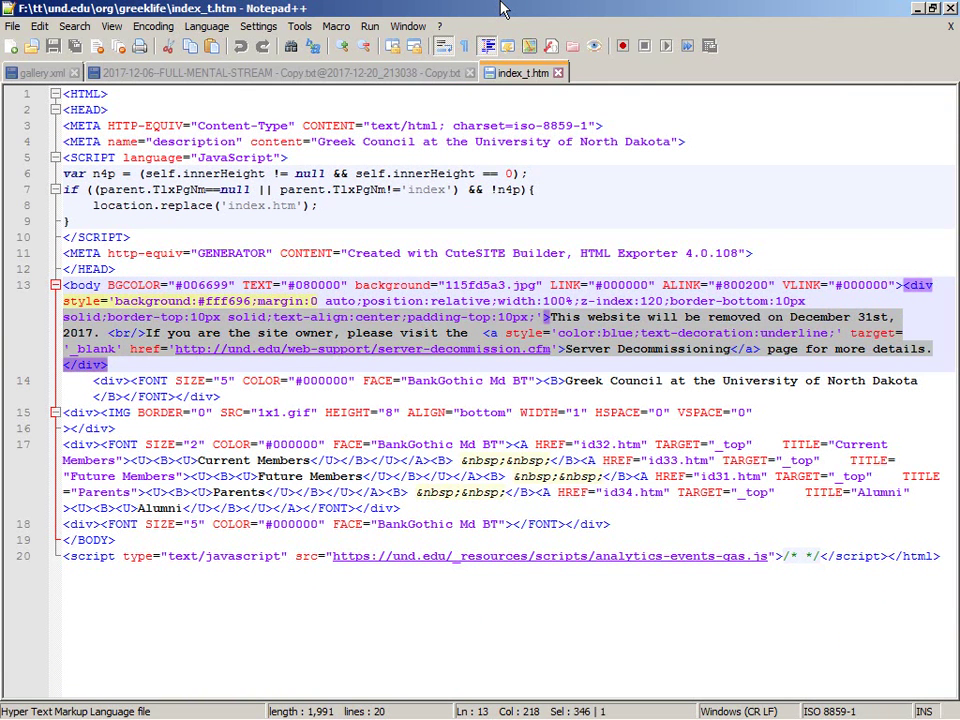
pyautogui.hotkey('shift', 'Up')
pyautogui.hotkey('shift', 'Left')
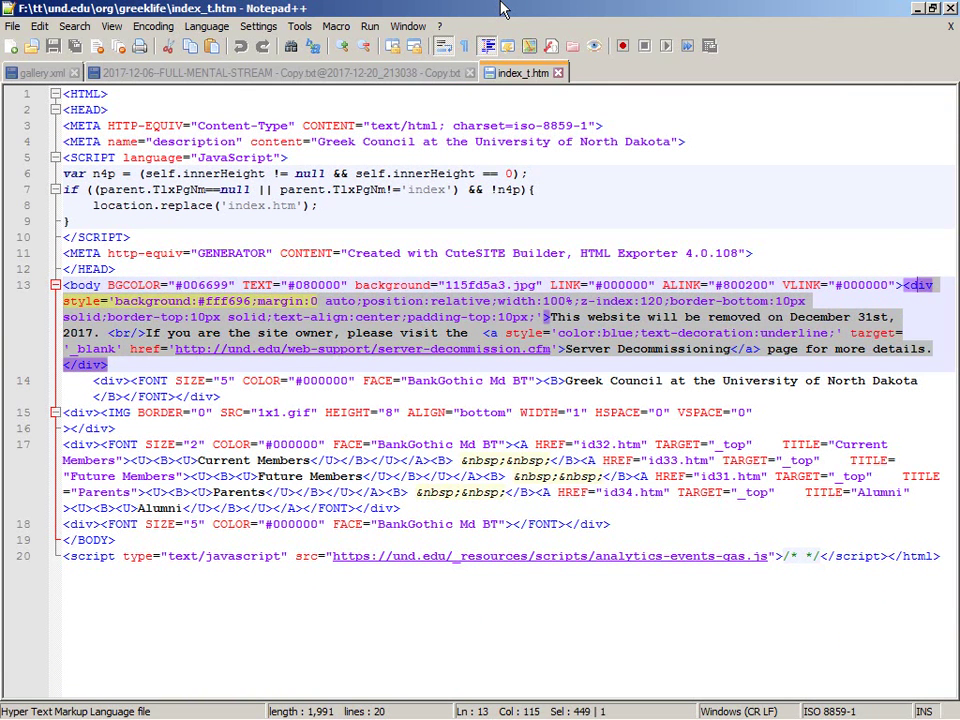
pyautogui.press('Delete')
# Step: Switch to the browser, reload the local index page and open its Current Members page
pyautogui.hotkey('alt', 'Tab')
pyautogui.press('Tab')
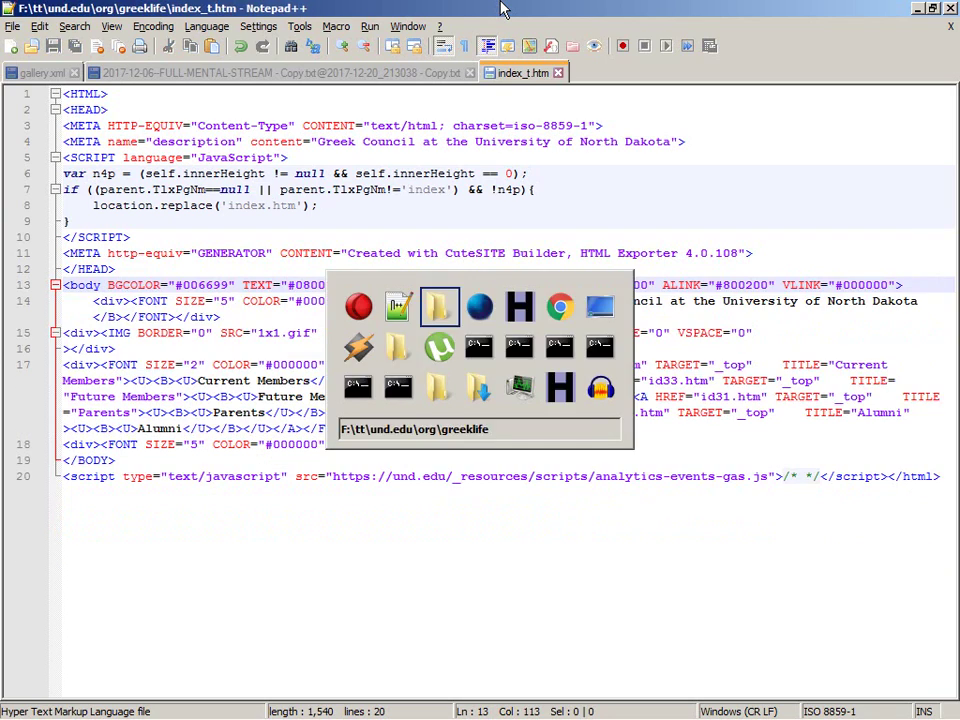
pyautogui.press('F5')
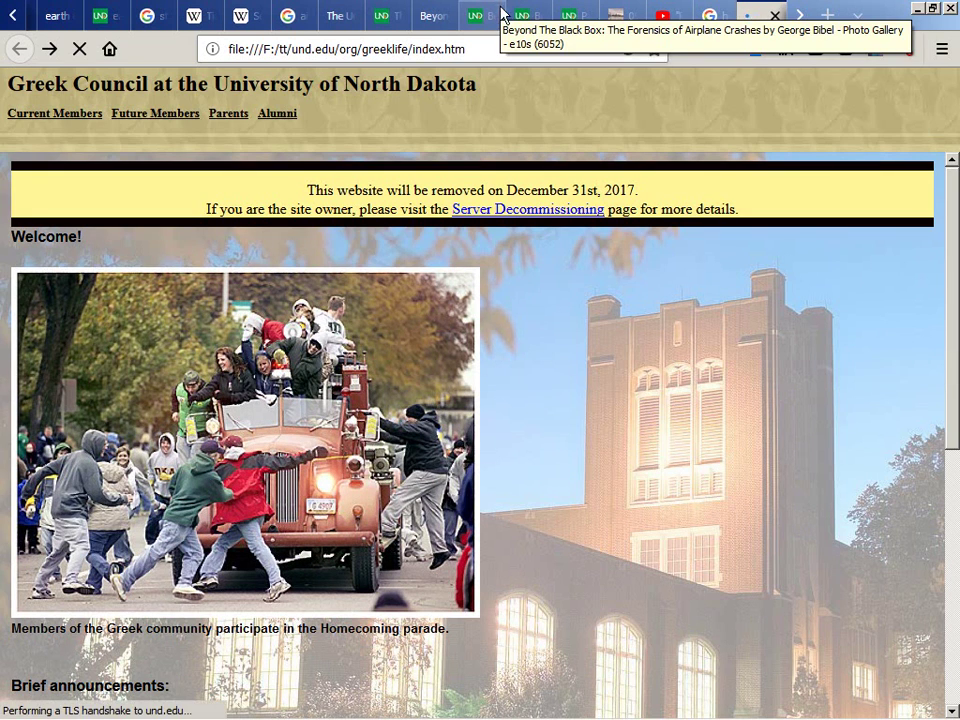
pyautogui.click(60, 113)
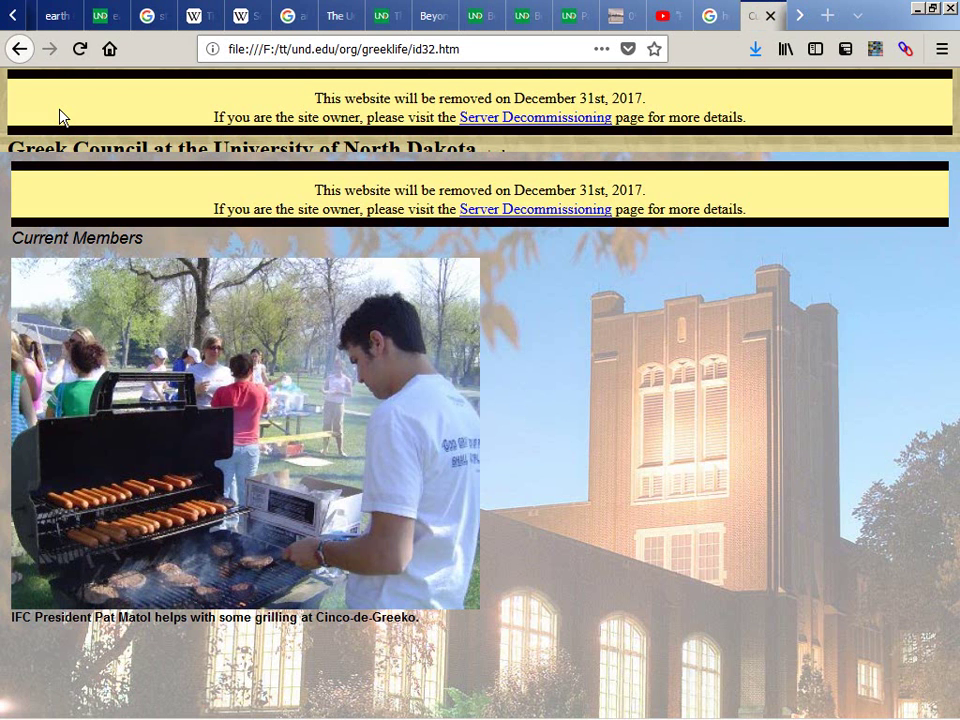
# Step: View the frame info of the Current Members page's header frame
pyautogui.rightClick(60, 112)
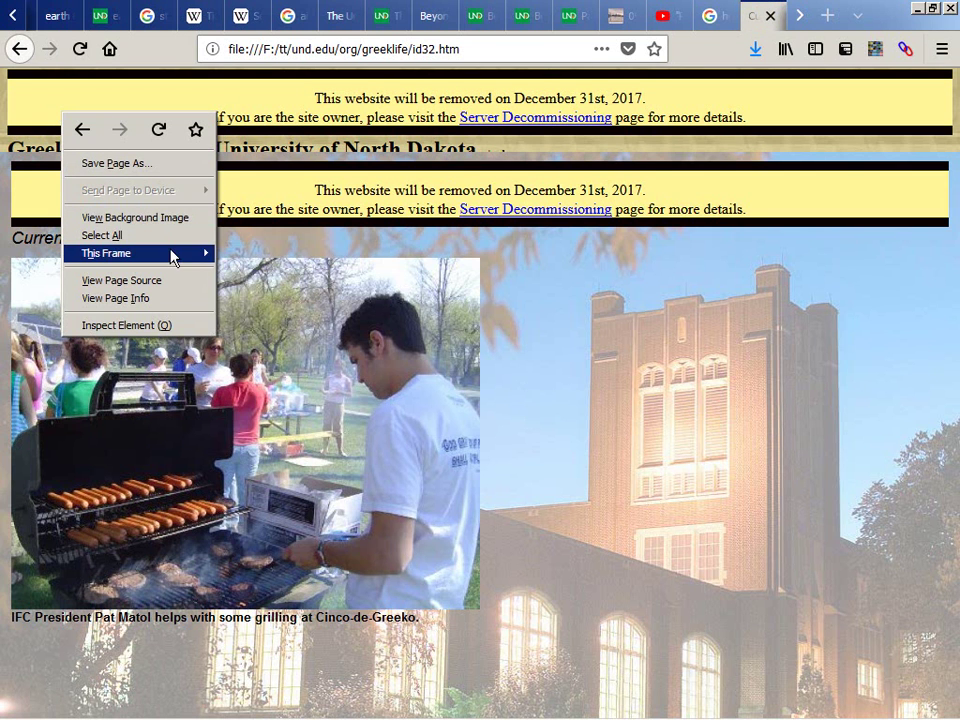
pyautogui.moveTo(183, 257)
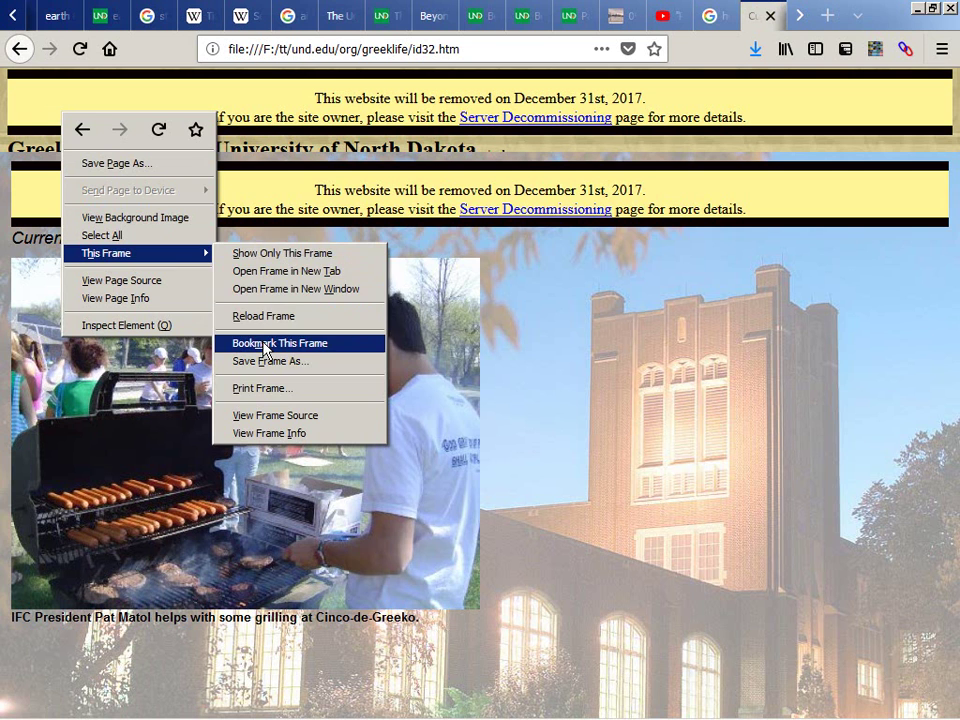
pyautogui.click(262, 432)
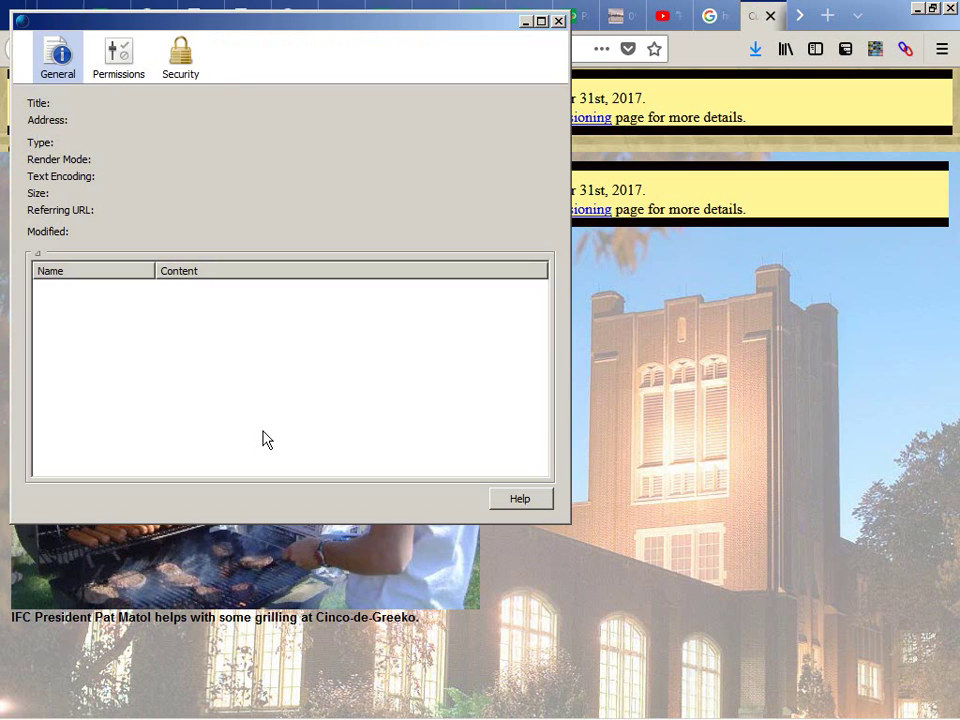
# Step: Return to the greeklife folder and open id32_t.htm in Notepad++
pyautogui.hotkey('alt', 'Tab')
pyautogui.press('Tab')
pyautogui.press('Tab')
pyautogui.press('Tab')
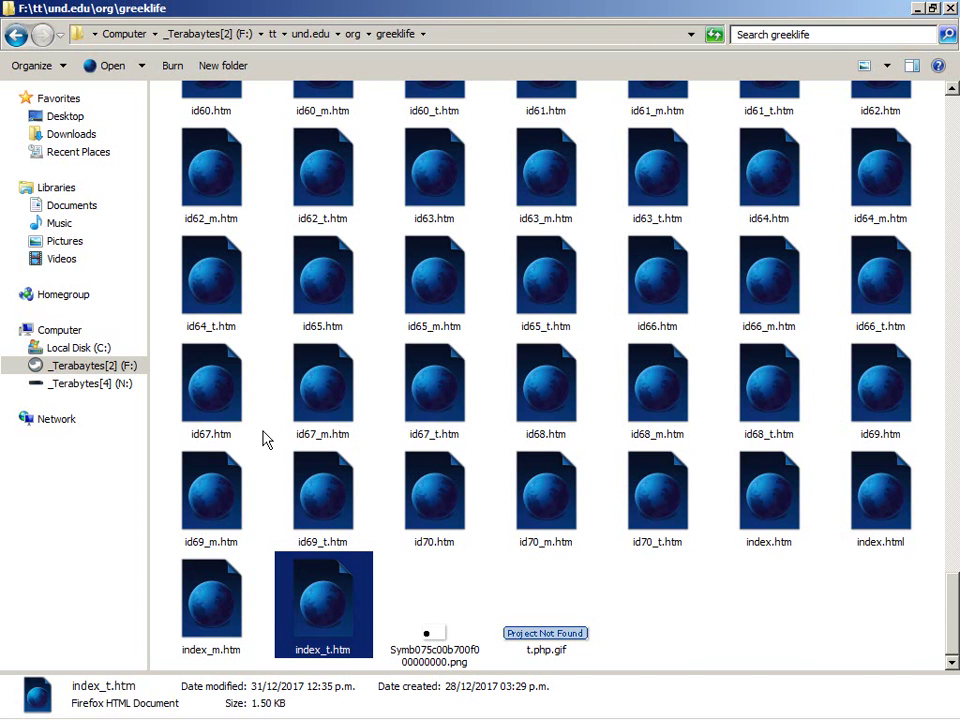
pyautogui.write('id32_t')
pyautogui.hotkey('shift', 'F10')
pyautogui.press('Down')
pyautogui.press('Down')
pyautogui.press('Down')
pyautogui.press('Up')
pyautogui.press('Up')
pyautogui.press('Right')
pyautogui.press('Up')
pyautogui.press('Up')
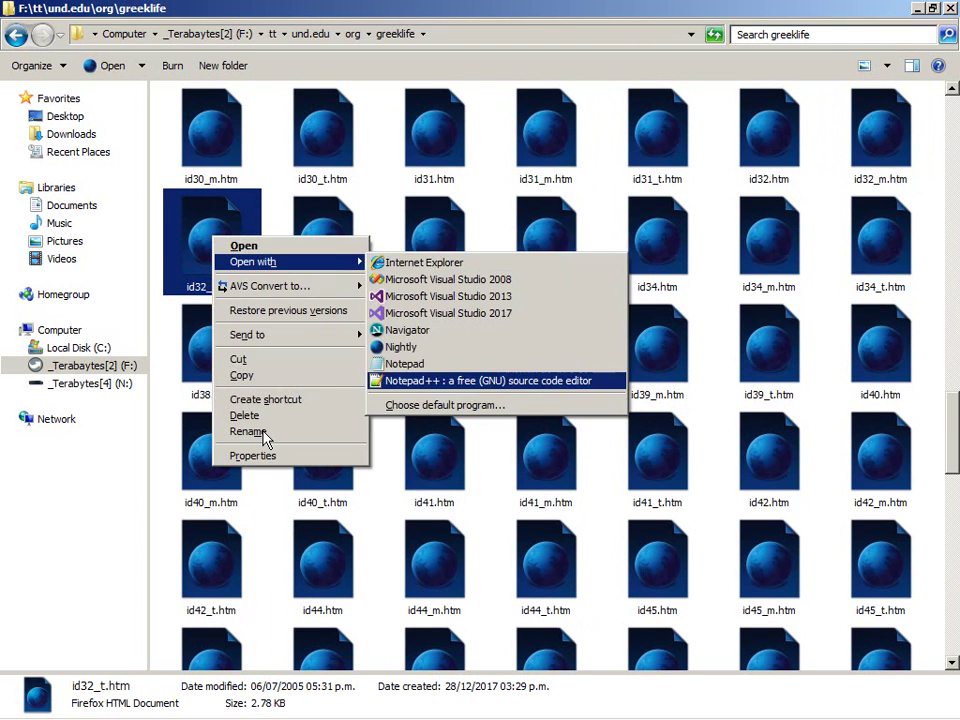
pyautogui.press('Return')
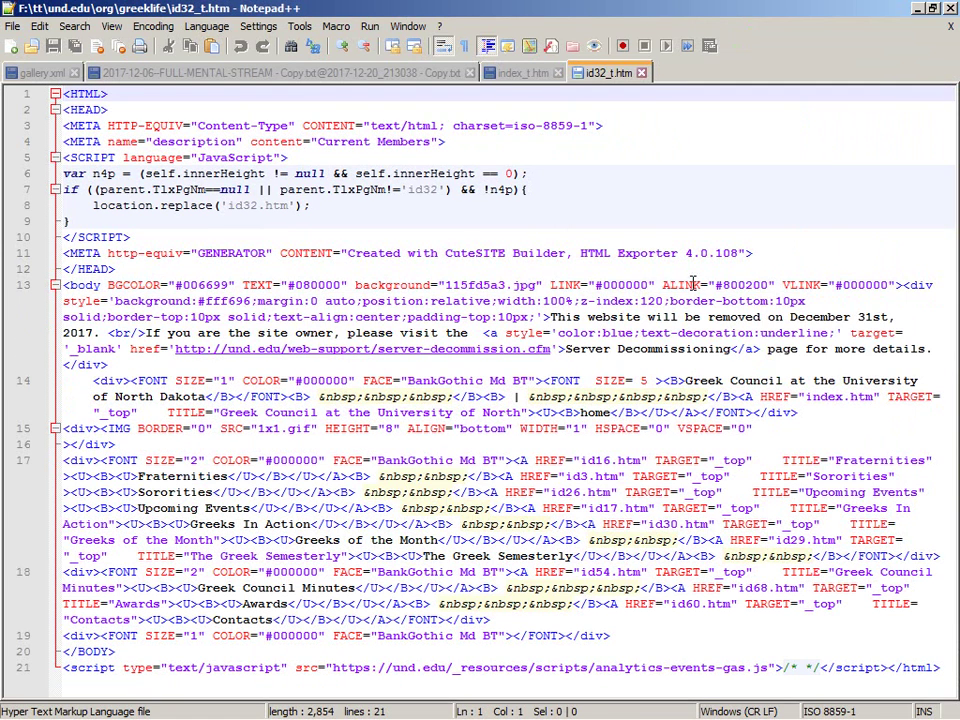
# Step: Delete the website removal notice div from line 13 of id32_t.htm and save the file
pyautogui.click(906, 285)
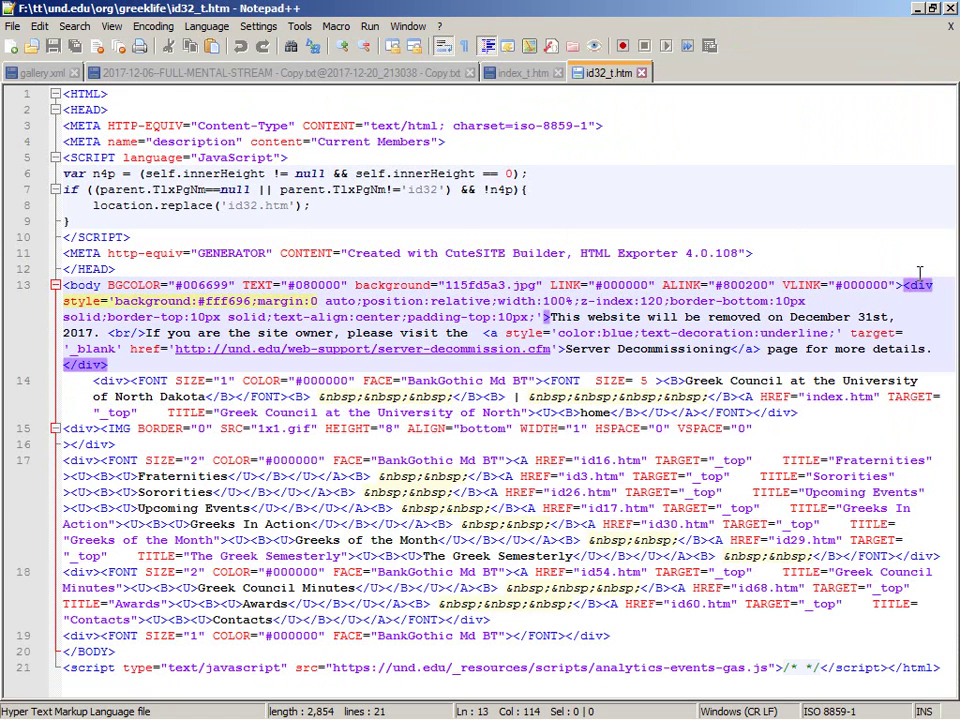
pyautogui.hotkey('shift', 'Down')
pyautogui.hotkey('shift', 'Down')
pyautogui.hotkey('shift', 'Down')
pyautogui.hotkey('shift', 'Down')
pyautogui.hotkey('shift', 'Down')
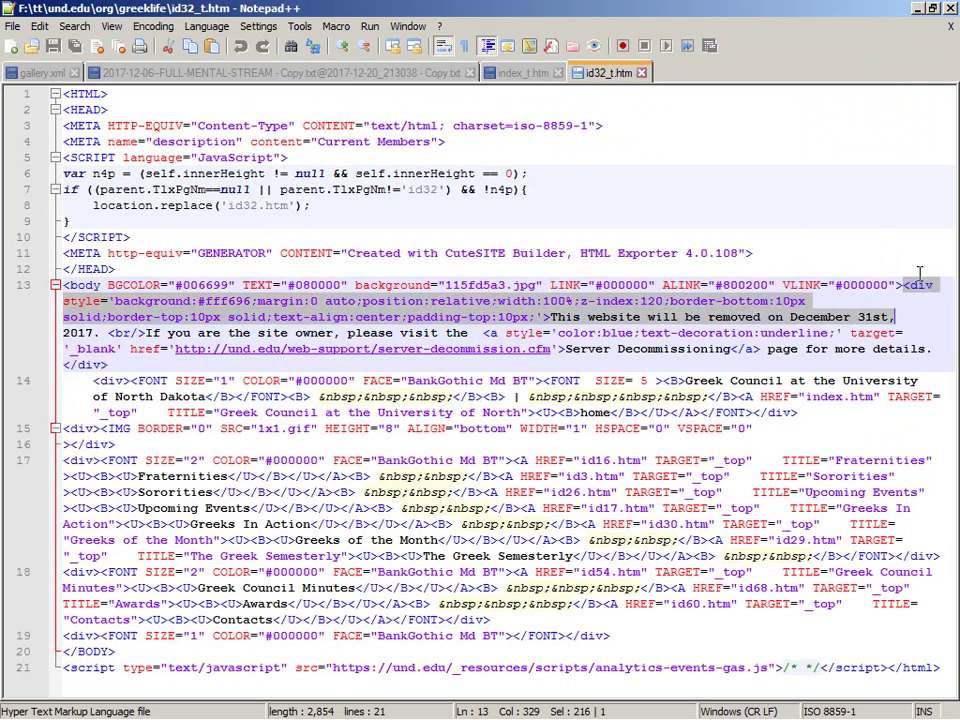
pyautogui.press('Delete')
# Step: Switch to the browser and reload the local Current Members page to check its header
pyautogui.hotkey('alt', 'Tab')
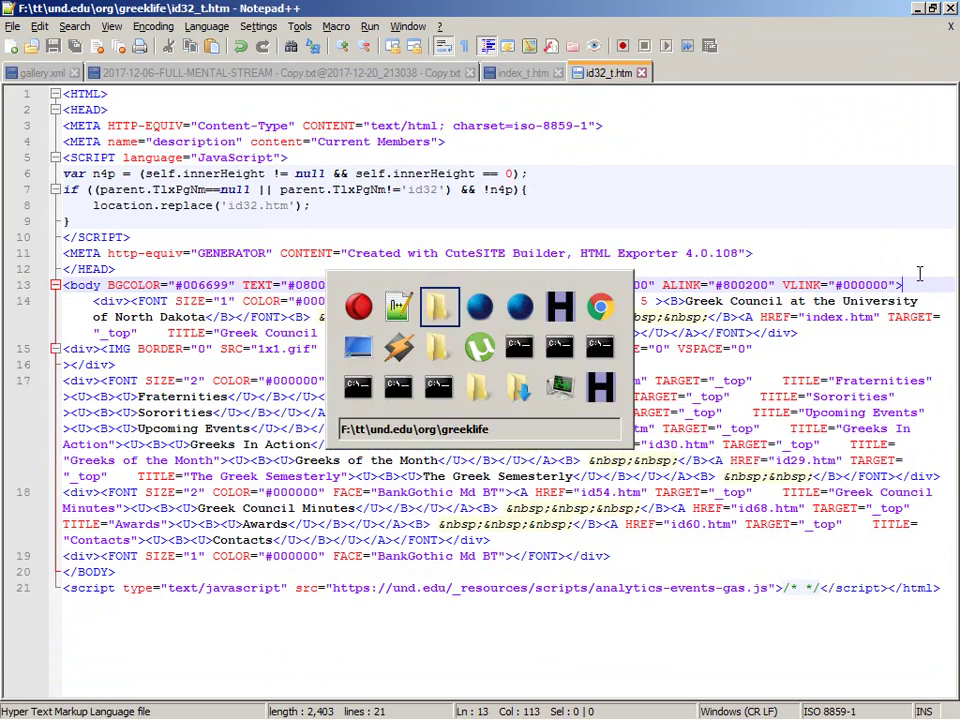
pyautogui.hotkey('alt', 'Tab')
pyautogui.hotkey('alt', 'Tab')
pyautogui.press('F5')
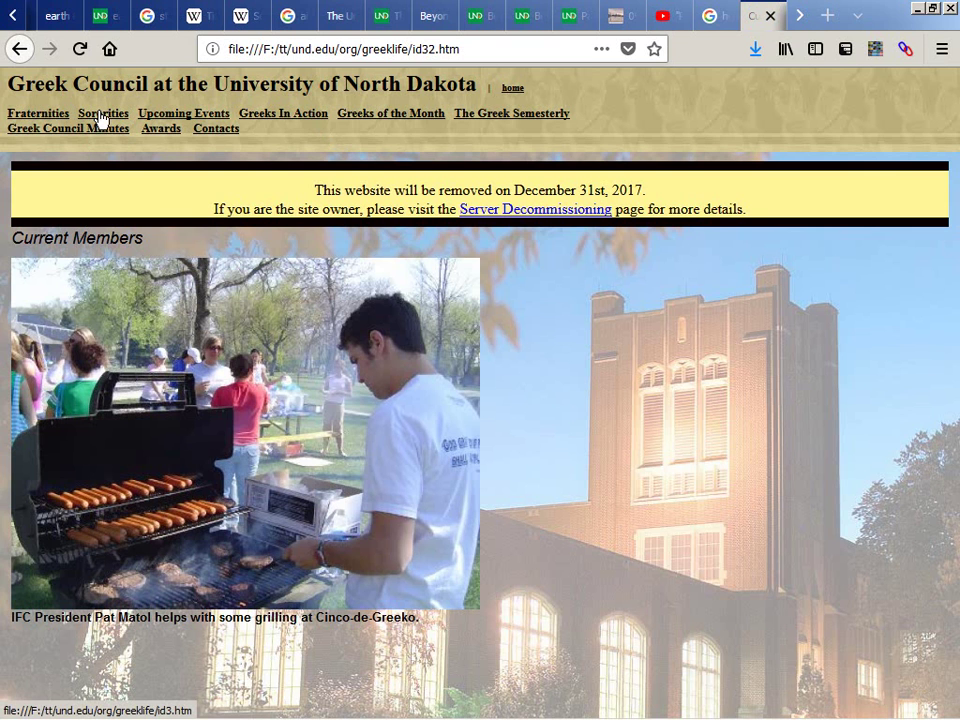
# Step: Check the header frames of the local Sororities and Chapters at UND pages for the removal notice
pyautogui.click(101, 115)
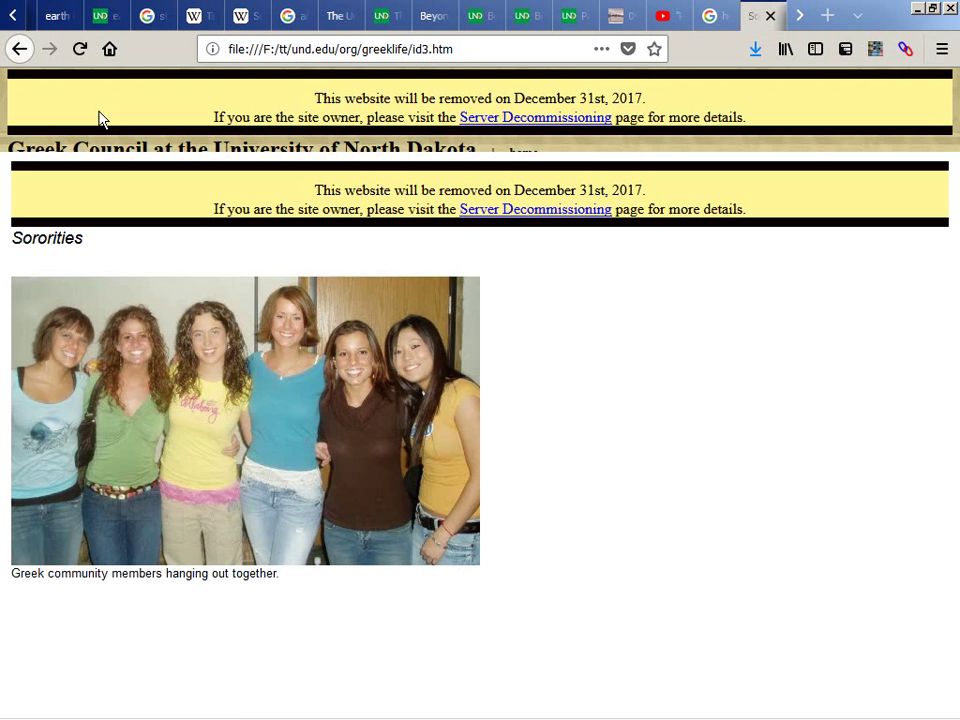
pyautogui.middleClick(97, 113)
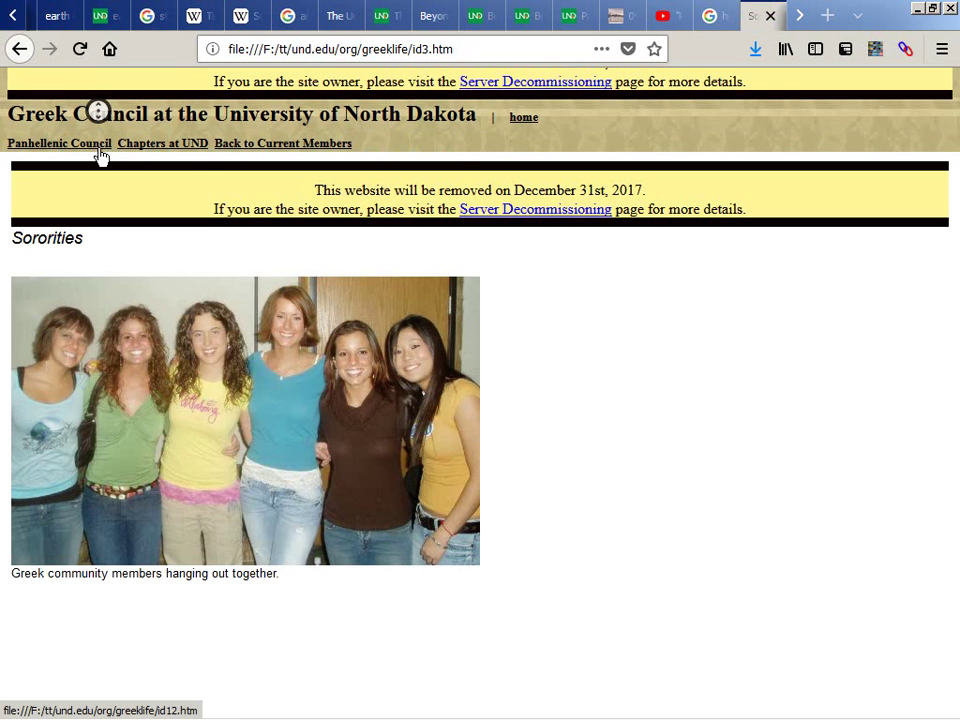
pyautogui.click(182, 146)
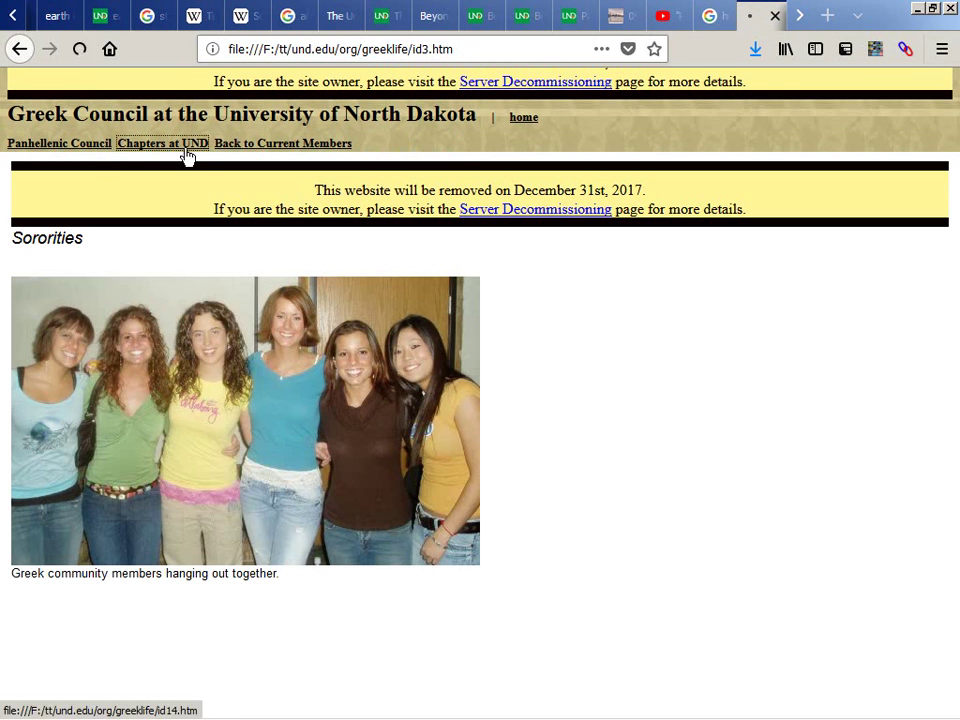
pyautogui.middleClick(184, 88)
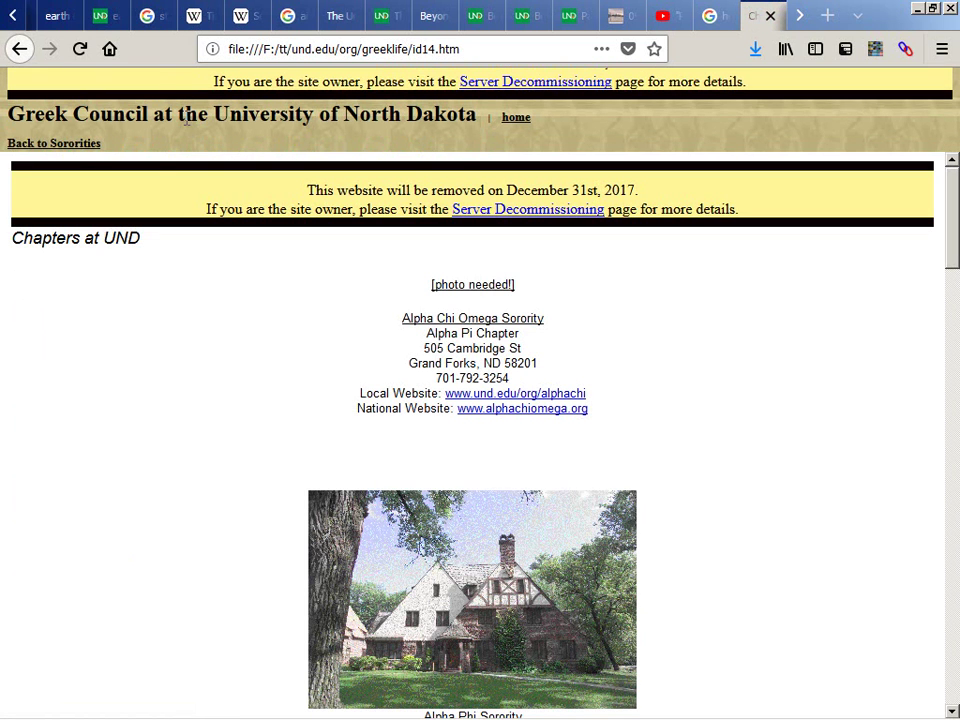
# Step: Check the header of the local Sororities page and return to the Current Members page
pyautogui.click(62, 146)
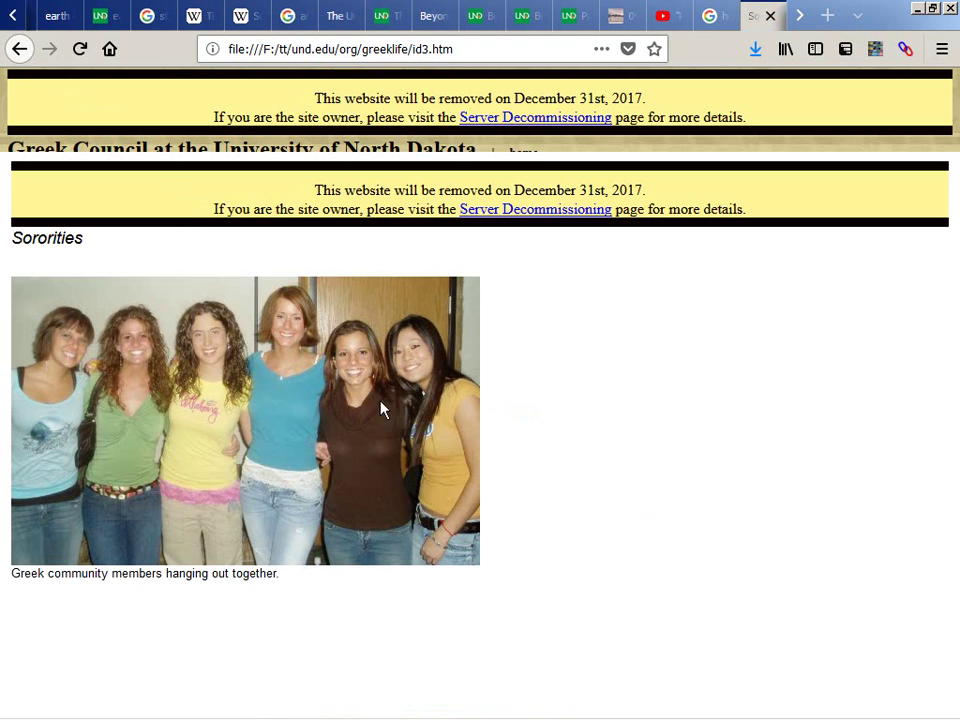
pyautogui.middleClick(174, 88)
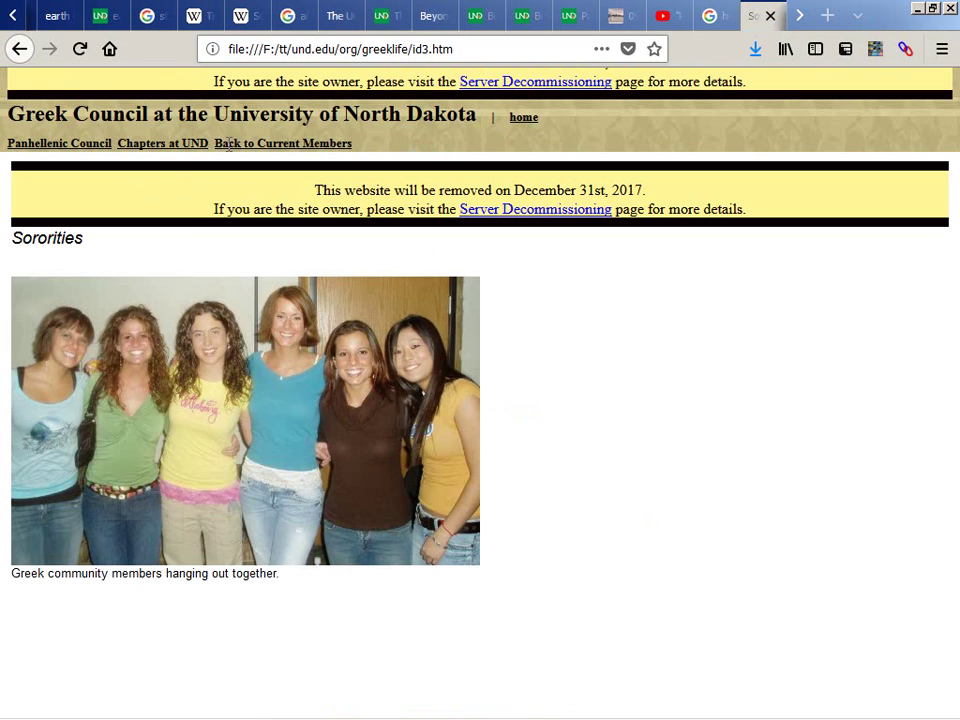
pyautogui.click(205, 146)
pyautogui.hotkey('alt', 'Left')
pyautogui.hotkey('alt', 'Left')
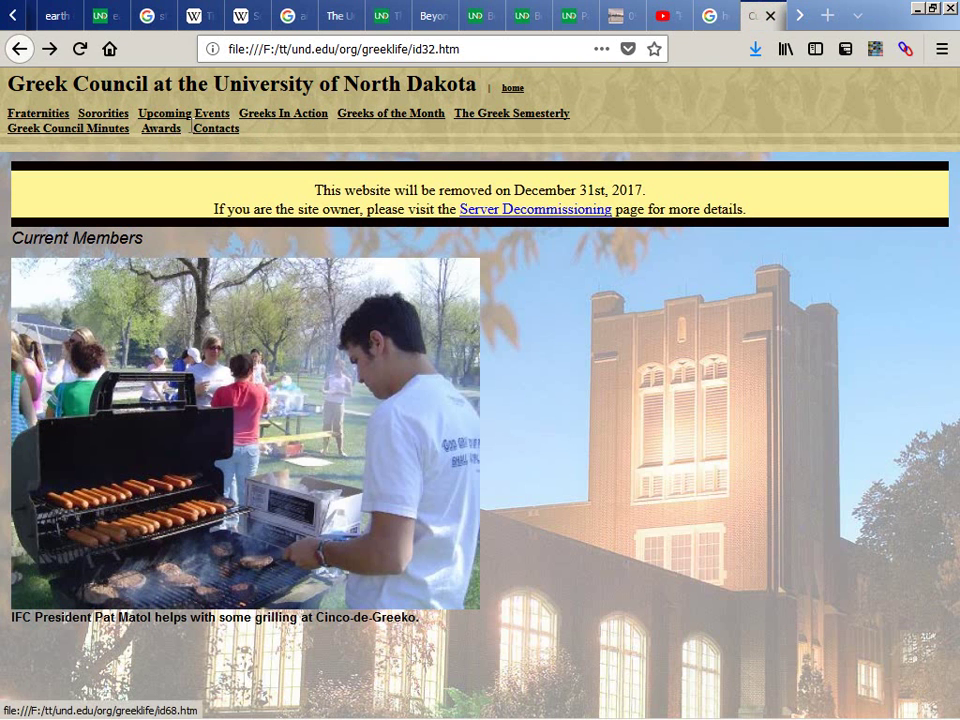
# Step: Open the Spring 2005 Greek Semesterly PDF from The Greek Semesterly page, look over its first page, and return to the list
pyautogui.click(491, 115)
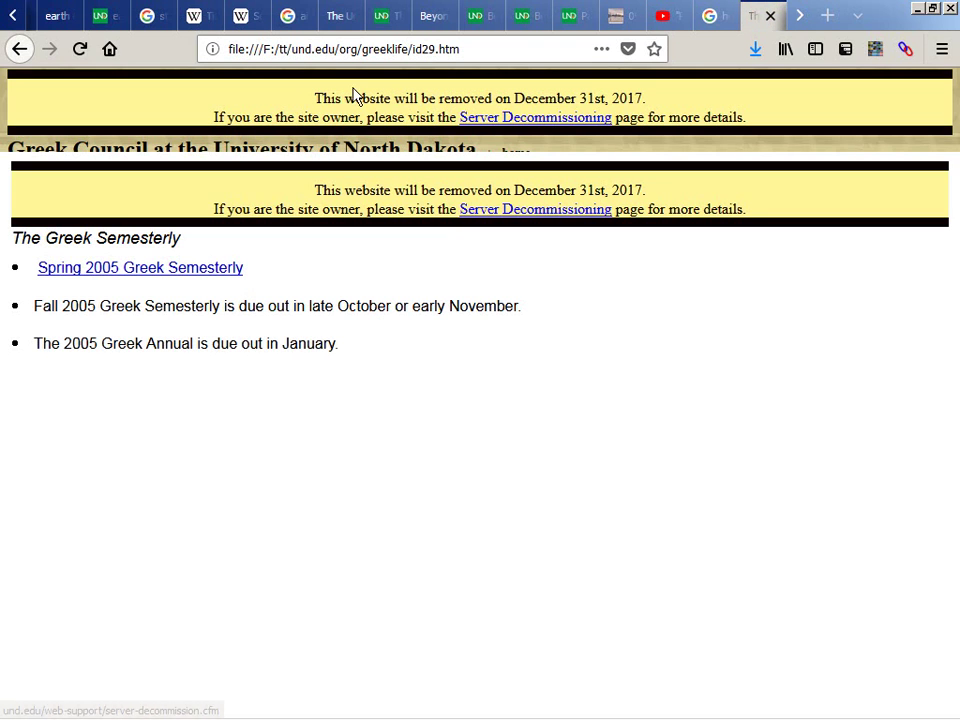
pyautogui.click(150, 272)
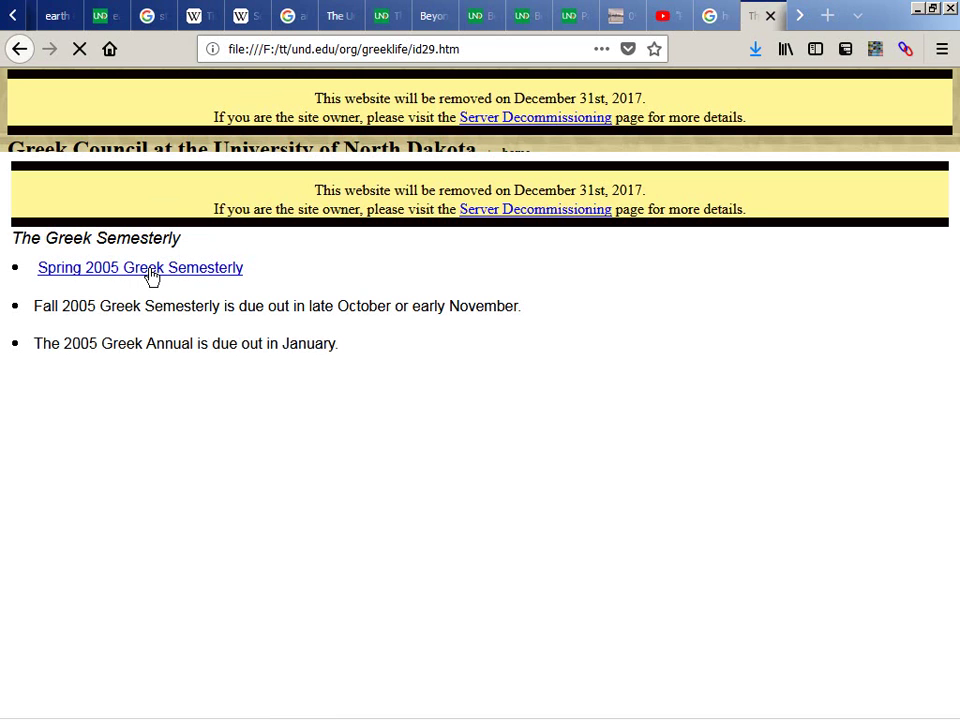
pyautogui.hotkey('alt', 'Tab')
pyautogui.hotkey('alt', 'Tab')
pyautogui.hotkey('alt', 'Tab')
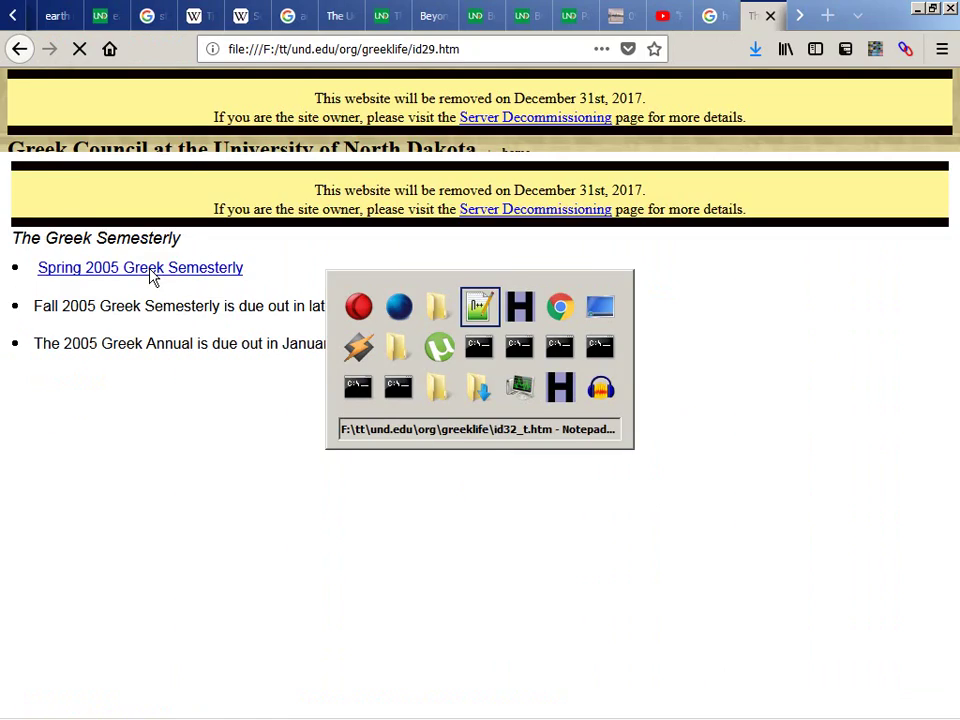
pyautogui.hotkey('alt', 'Tab')
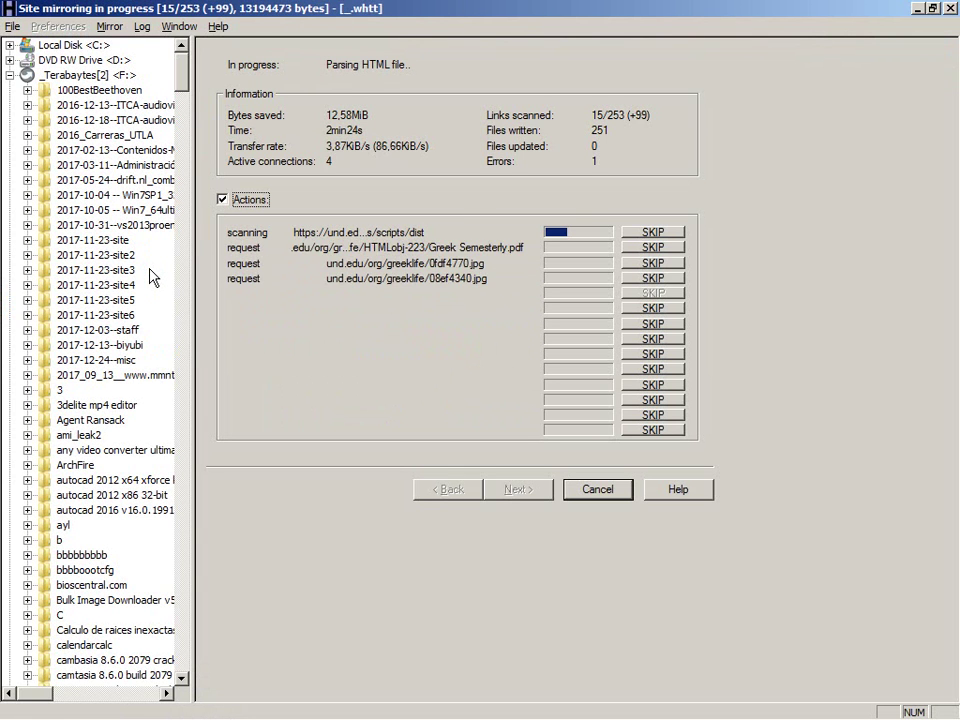
pyautogui.hotkey('alt', 'Tab')
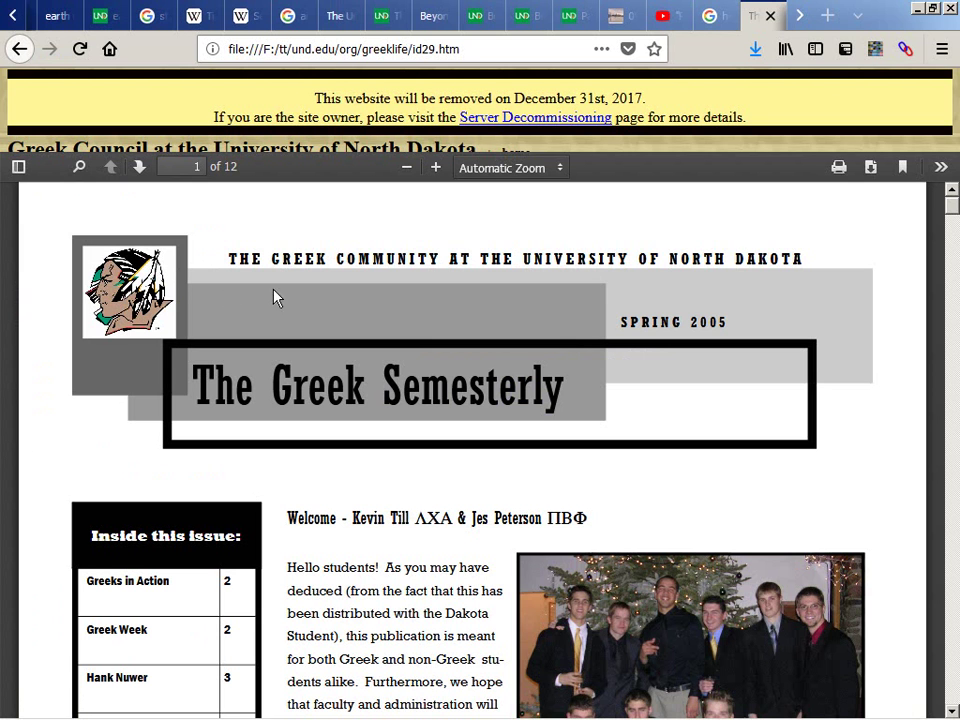
pyautogui.scroll(-2, 197, 412)
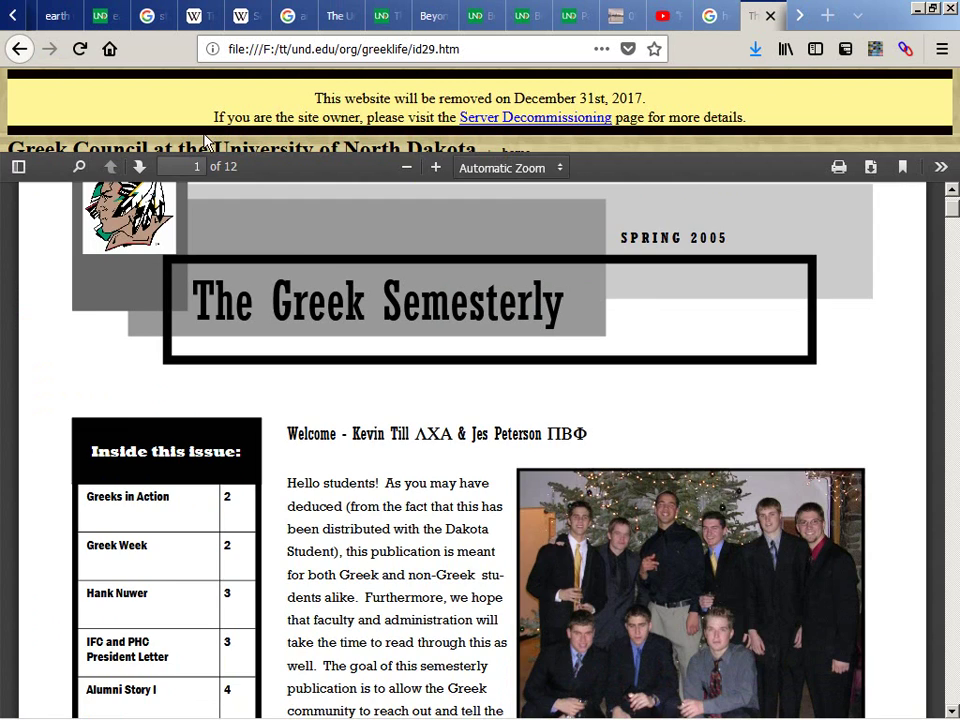
pyautogui.hotkey('alt', 'Left')
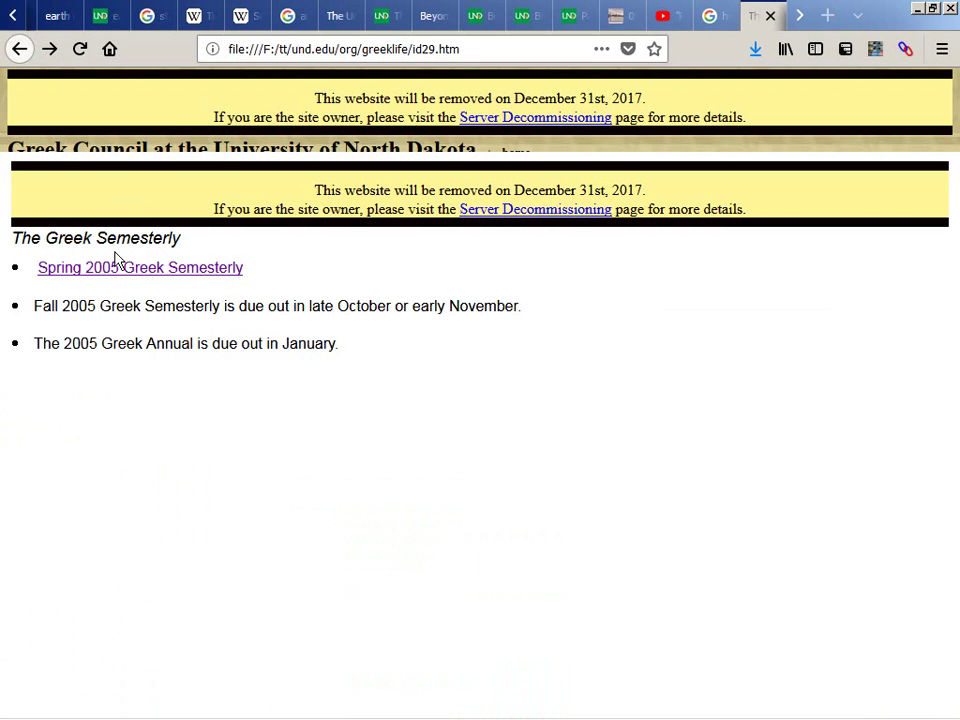
# Step: Switch to the file manager, go up to the org folder, and open index.html from the habitat4humanity folder in the browser
pyautogui.hotkey('alt', 'Tab')
pyautogui.press('Tab')
pyautogui.press('Tab')
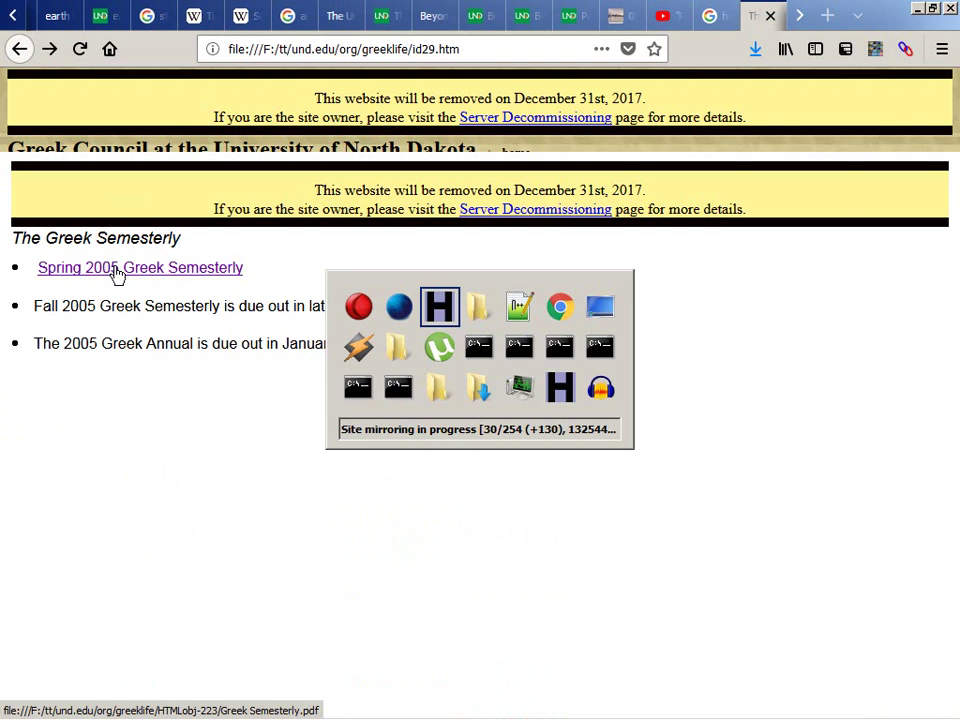
pyautogui.hotkey('alt', 'Up')
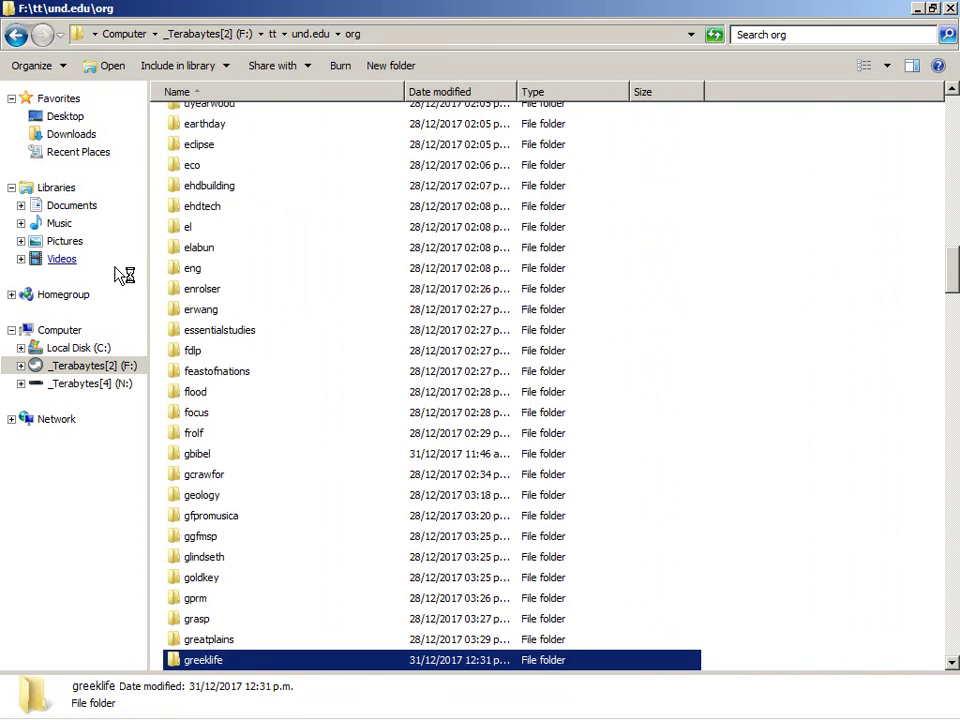
pyautogui.press('Down')
pyautogui.press('Return')
pyautogui.press('Down')
pyautogui.press('Down')
pyautogui.press('Down')
pyautogui.press('Down')
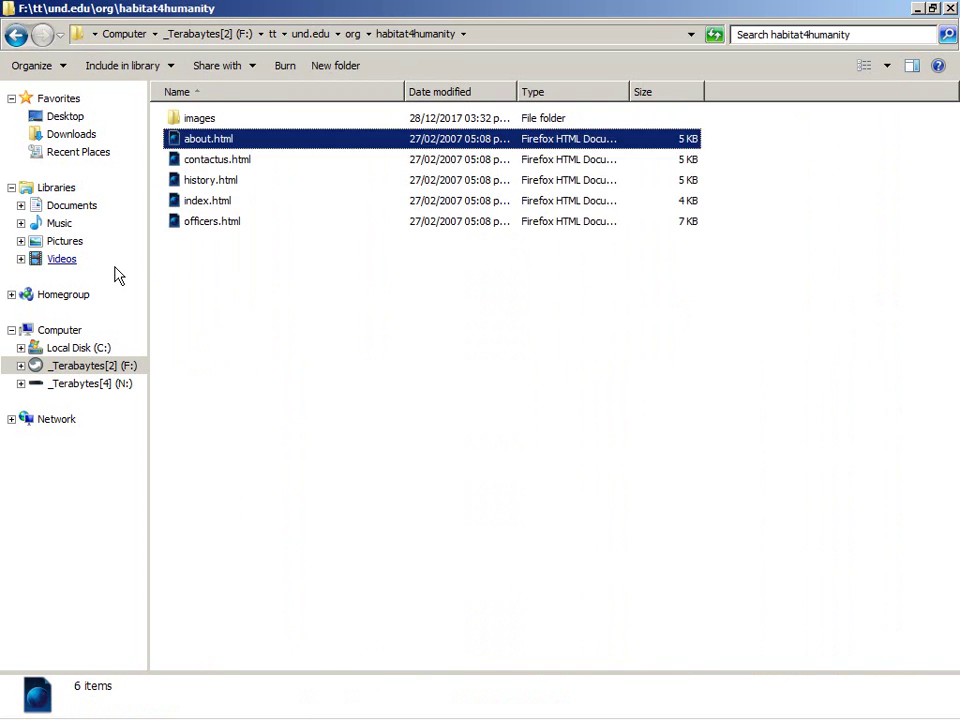
pyautogui.press('Up')
pyautogui.press('Down')
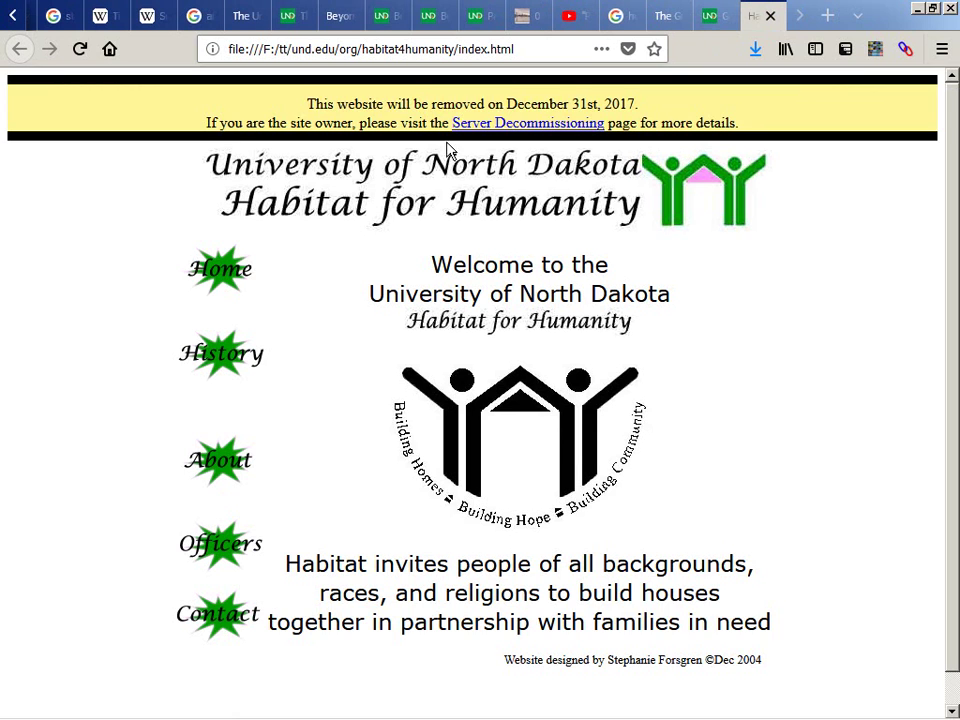
# Step: Browse the History, About, Officers and Contact pages of the local Habitat for Humanity site
pyautogui.scroll(-1, 447, 150)
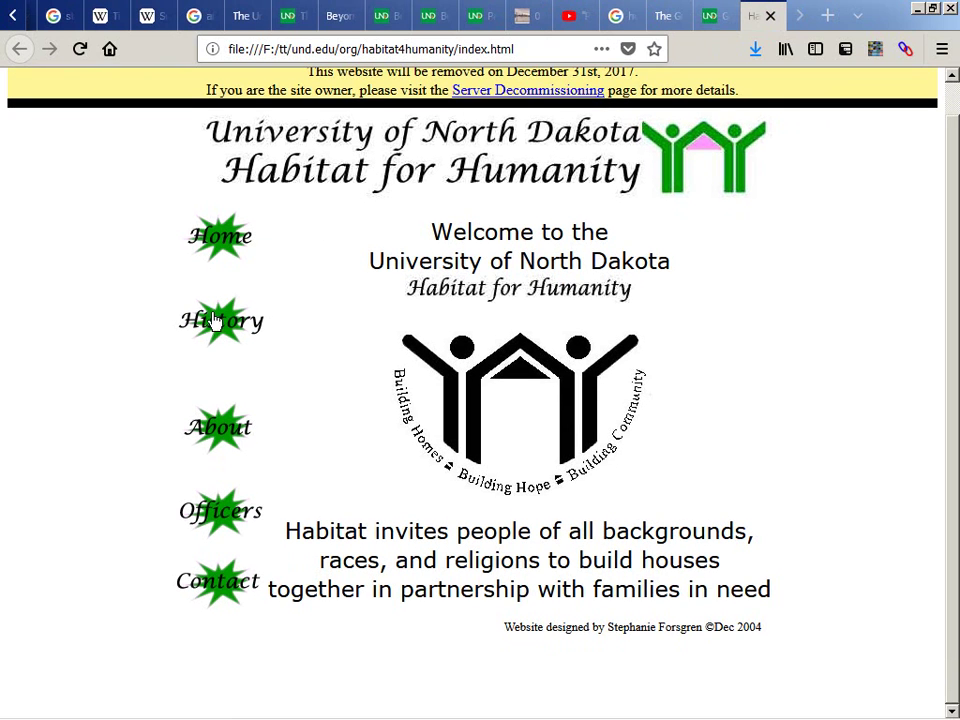
pyautogui.click(213, 249)
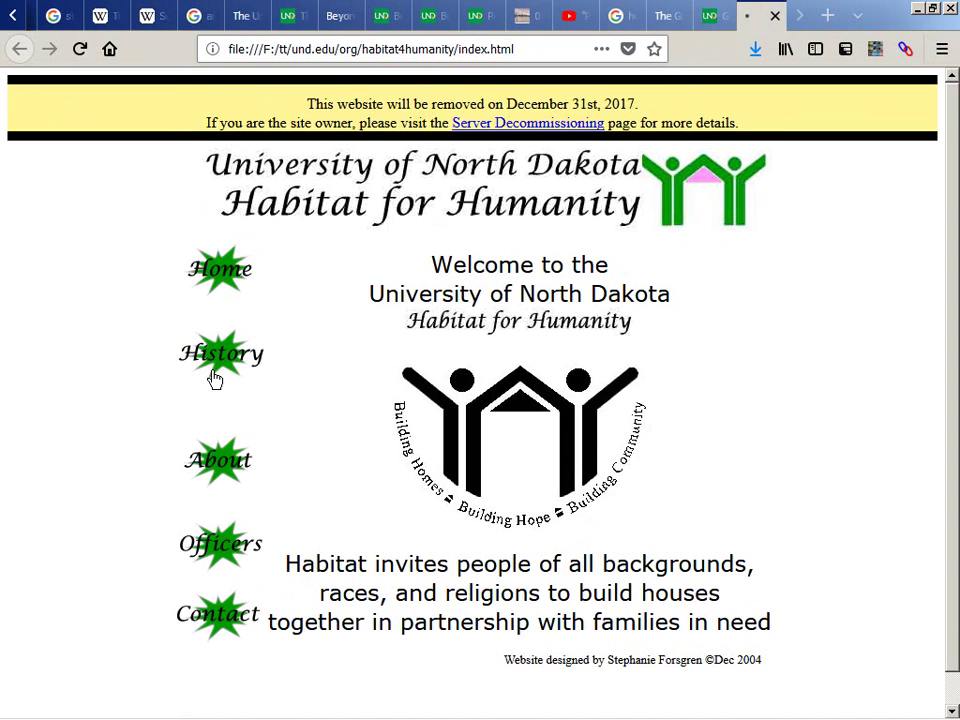
pyautogui.click(214, 377)
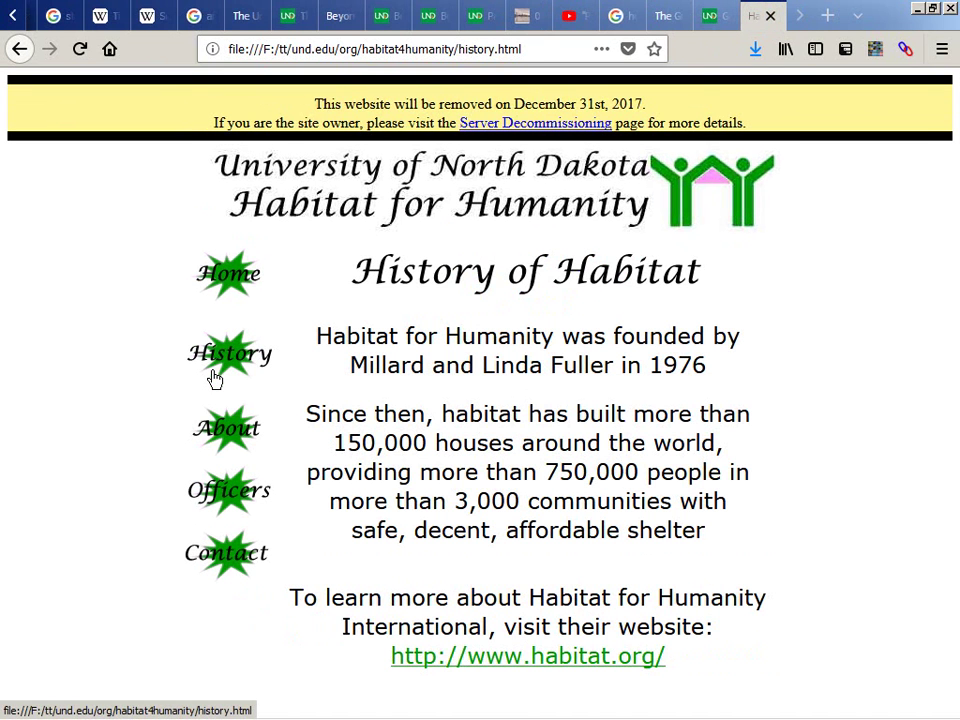
pyautogui.click(216, 427)
pyautogui.scroll(-1, 213, 427)
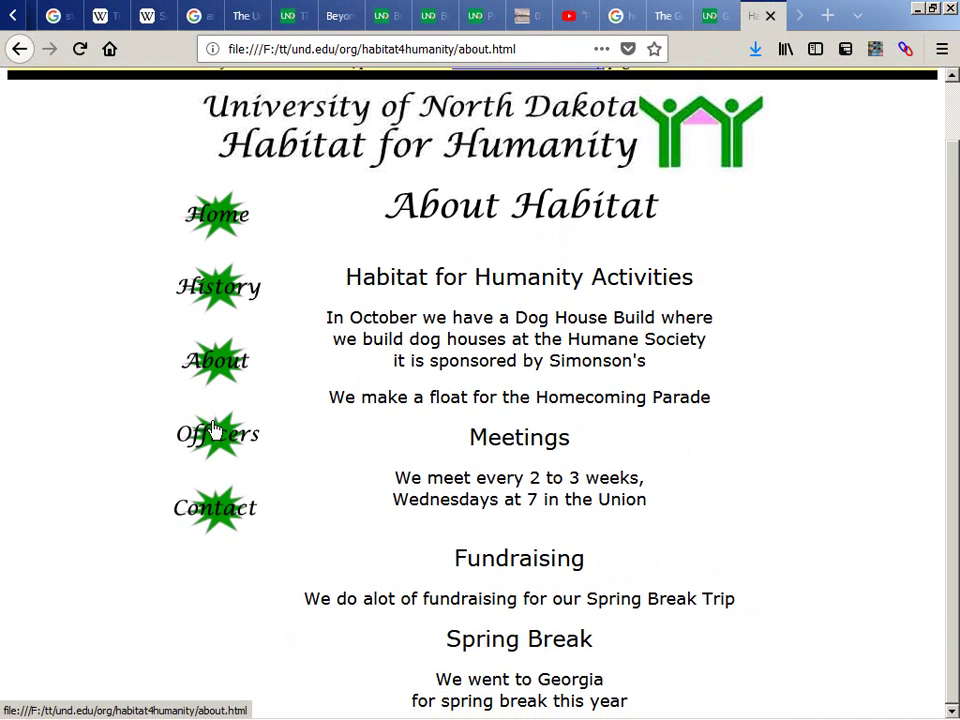
pyautogui.click(213, 428)
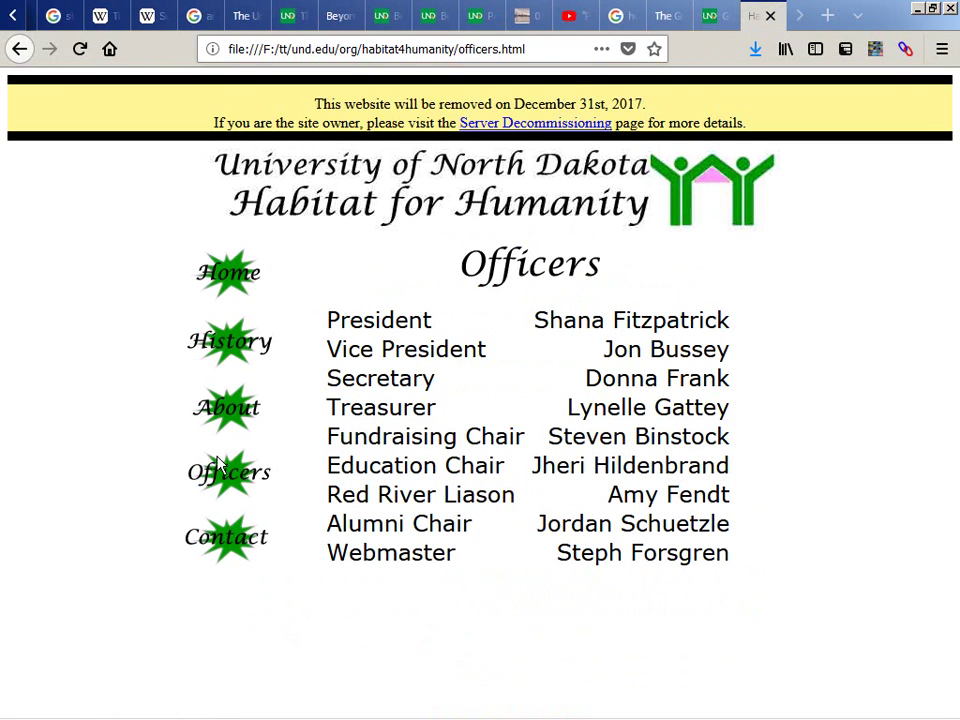
pyautogui.click(226, 540)
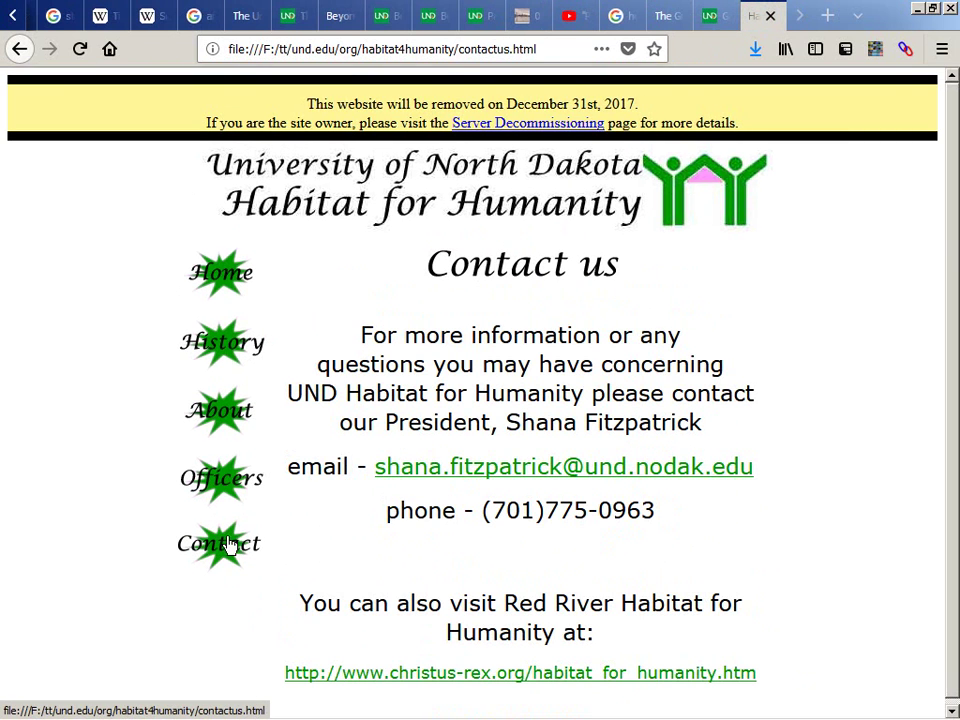
# Step: Switch to WinHTTrack and check the progress of the greeklife mirror
pyautogui.hotkey('alt', 'Tab')
pyautogui.hotkey('alt', 'Tab')
pyautogui.hotkey('alt', 'Tab')
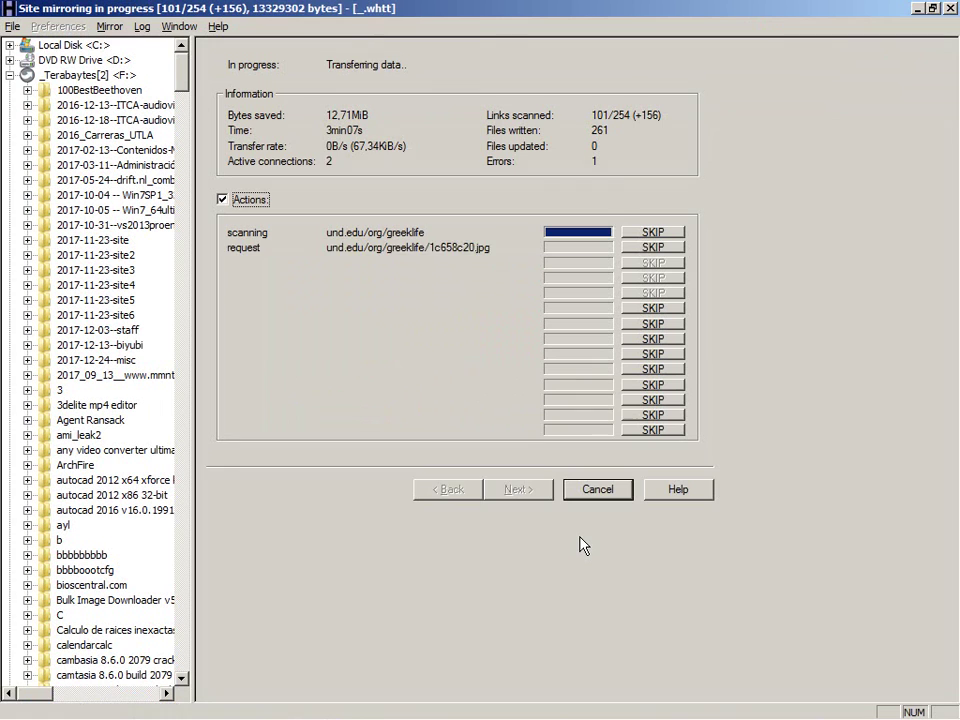
# Step: Return to the org folder in the file manager and open index.html from the hancock folder in the browser
pyautogui.hotkey('alt', 'Tab')
pyautogui.press('BackSpace')
pyautogui.press('Down')
pyautogui.press('Return')
pyautogui.press('End')
pyautogui.press('Return')
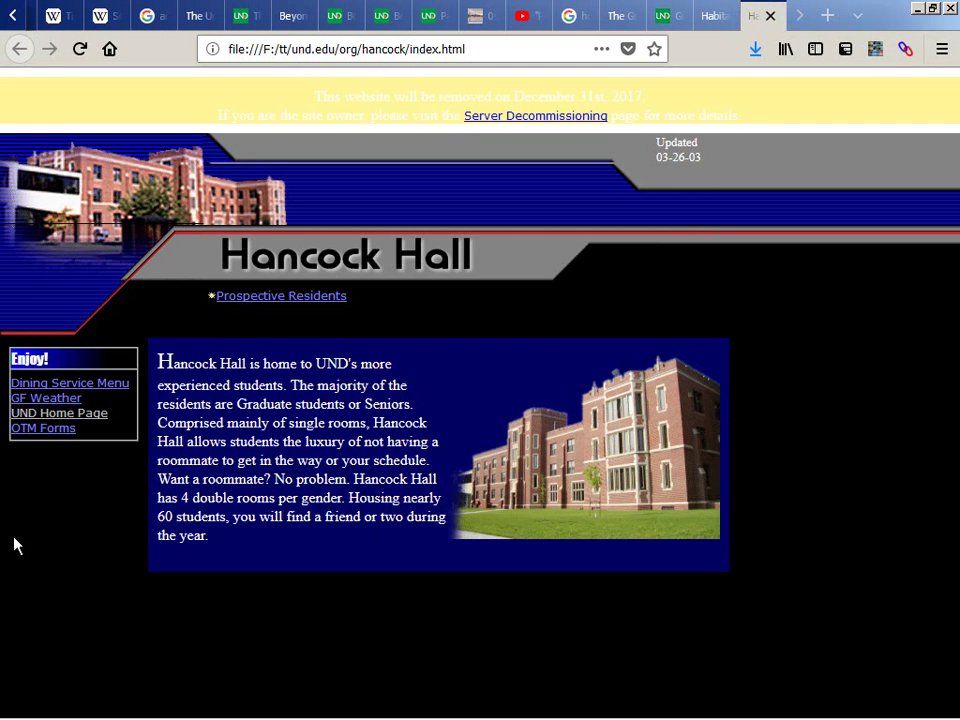
# Step: View the Hancock Hall building photo on its own at 300%, and test the Dining Service Menu link on the page
pyautogui.rightClick(577, 403)
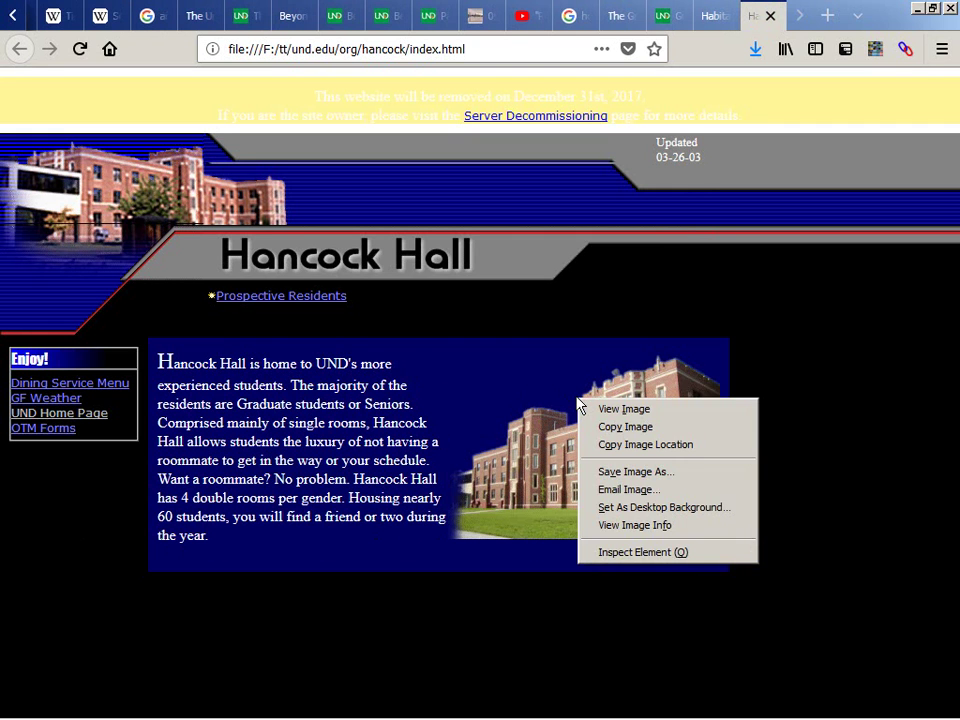
pyautogui.click(587, 407)
pyautogui.scroll(8, 585, 418)
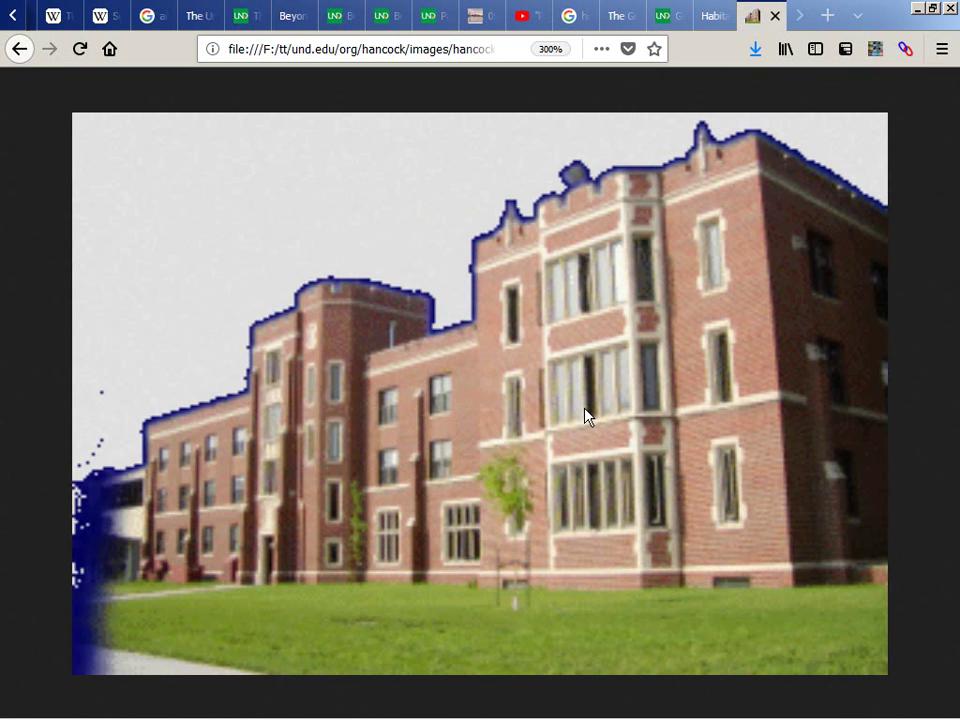
pyautogui.scroll(-8, 585, 418)
pyautogui.hotkey('alt', 'Left')
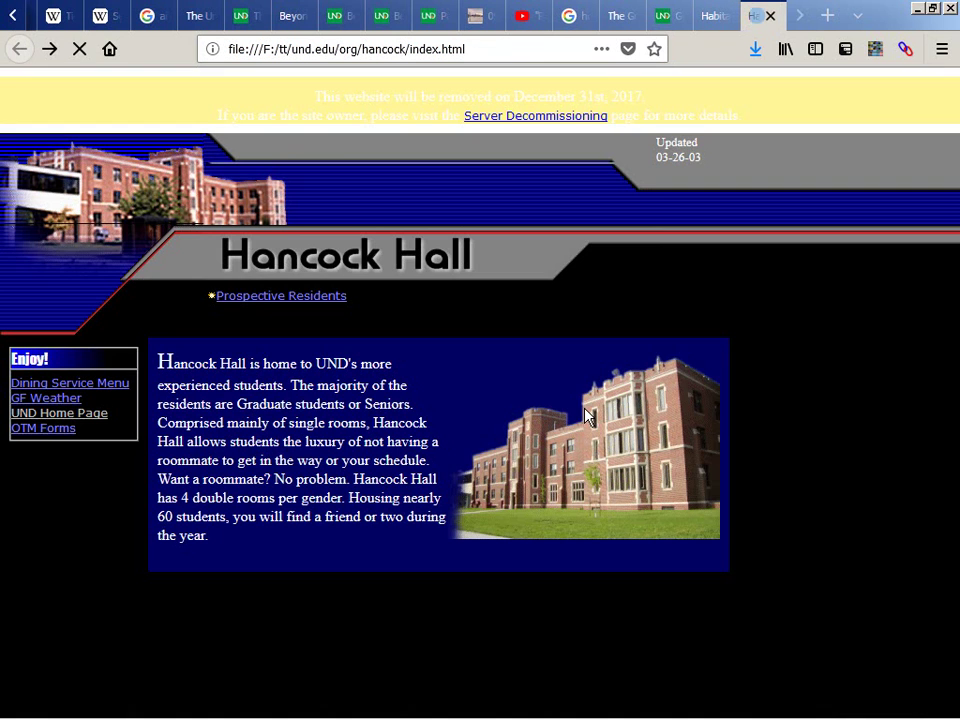
pyautogui.click(68, 384)
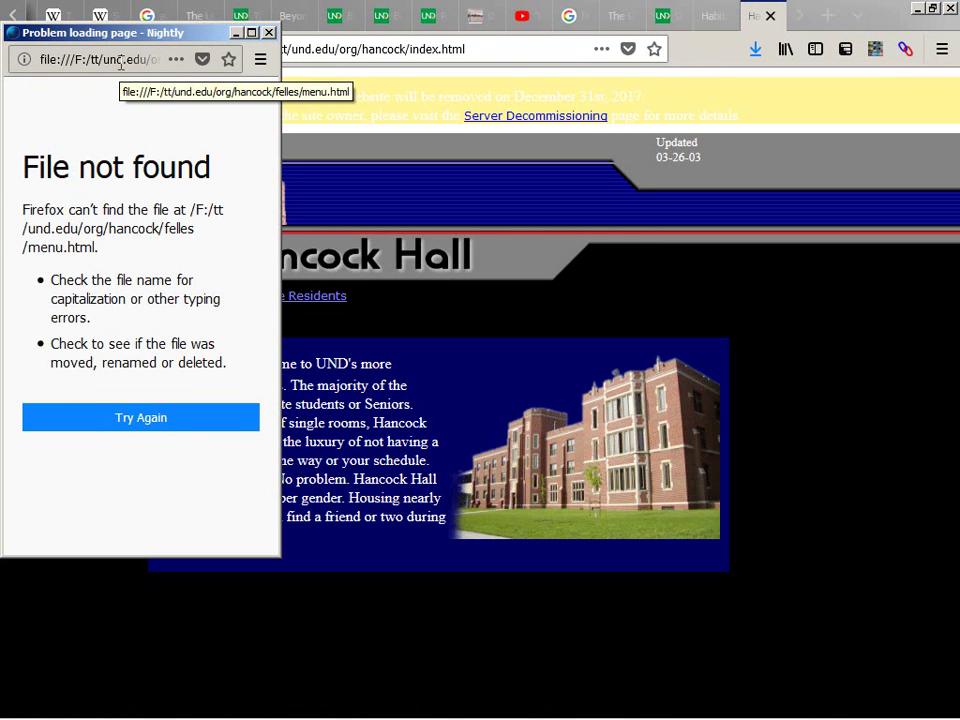
pyautogui.hotkey('ctrl', 'w')
# Step: Copy the und.edu/org/hancock part of the local Hancock Hall page's address
pyautogui.click(295, 47)
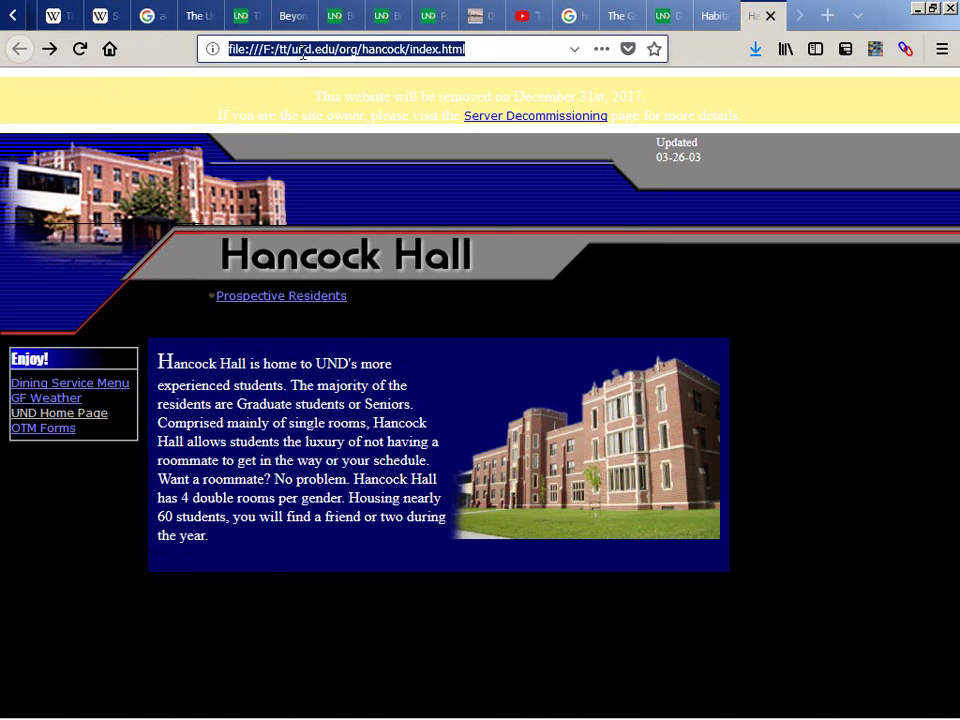
pyautogui.click(292, 47)
pyautogui.hotkey('shift', 'End')
pyautogui.hotkey('shift', 'Left')
pyautogui.hotkey('shift', 'Left')
pyautogui.hotkey('shift', 'Left')
pyautogui.hotkey('shift', 'Left')
pyautogui.hotkey('shift', 'Left')
pyautogui.hotkey('shift', 'Left')
pyautogui.hotkey('shift', 'Left')
pyautogui.hotkey('shift', 'Left')
pyautogui.hotkey('shift', 'Left')
pyautogui.hotkey('shift', 'Left')
pyautogui.hotkey('ctrl', 'c')
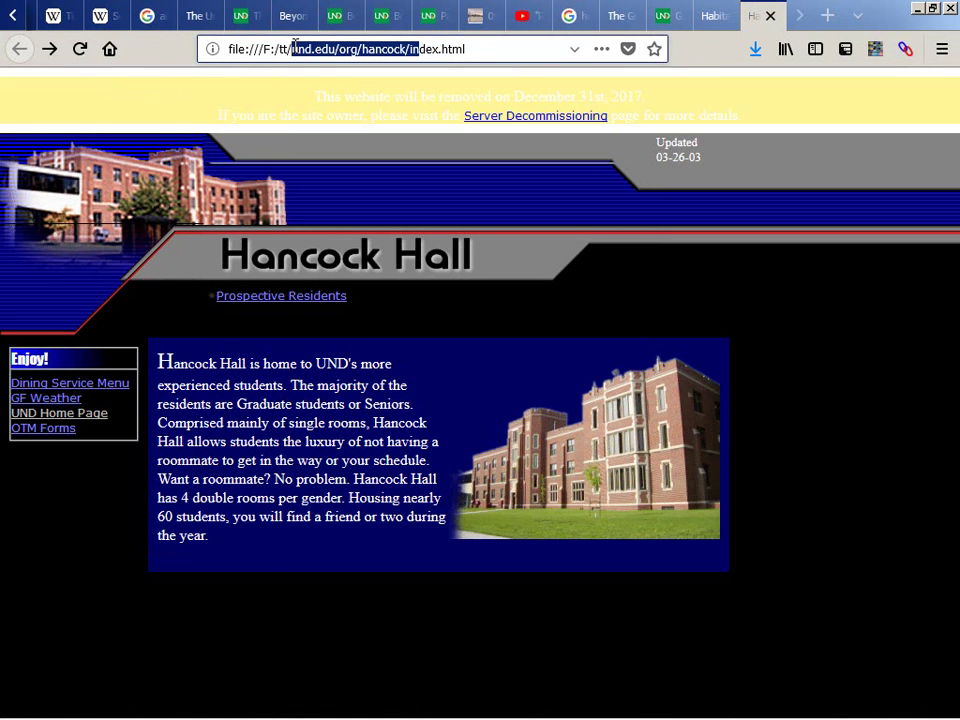
# Step: Switch to WinHTTrack, finish the greeklife mirroring session, and start a new project
pyautogui.hotkey('alt', 'Tab')
pyautogui.hotkey('alt', 'Tab')
pyautogui.hotkey('alt', 'Tab')
pyautogui.hotkey('alt', 'Tab')
pyautogui.hotkey('alt', 'Tab')
pyautogui.hotkey('alt', 'Tab')
pyautogui.hotkey('alt', 'Tab')
pyautogui.hotkey('alt', 'Tab')
pyautogui.hotkey('alt', 'Tab')
pyautogui.hotkey('alt', 'Tab')
pyautogui.hotkey('alt', 'Tab')
pyautogui.hotkey('alt', 'Tab')
pyautogui.hotkey('alt', 'Tab')
pyautogui.hotkey('alt', 'Tab')
pyautogui.hotkey('alt', 'Tab')
pyautogui.hotkey('alt', 'Tab')
pyautogui.hotkey('alt', 'Tab')
pyautogui.hotkey('alt', 'Tab')
pyautogui.hotkey('alt', 'Tab')
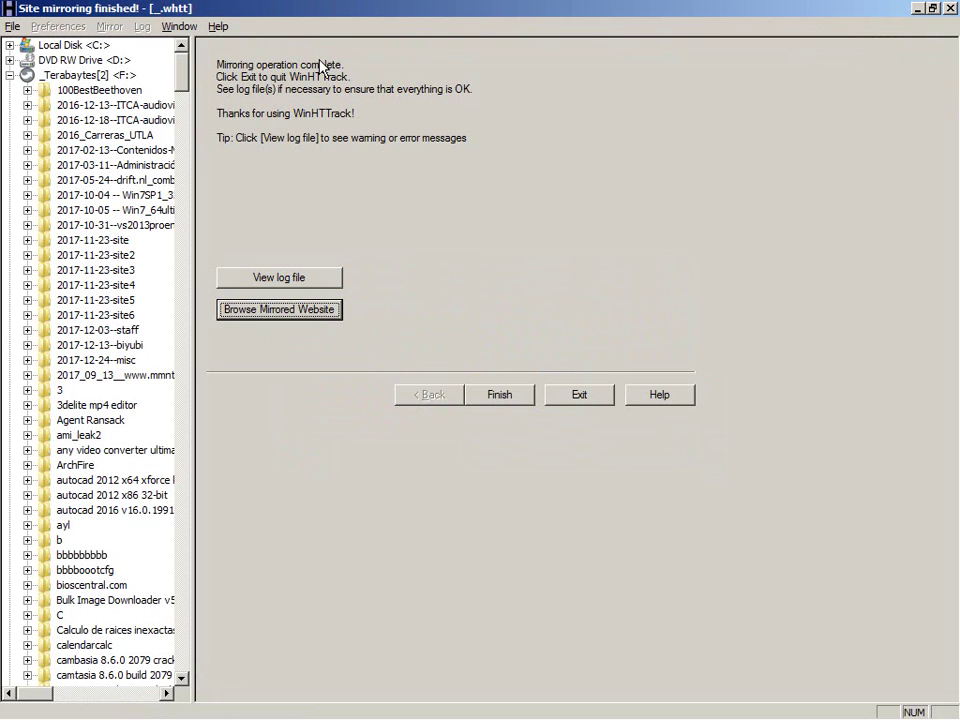
pyautogui.click(494, 397)
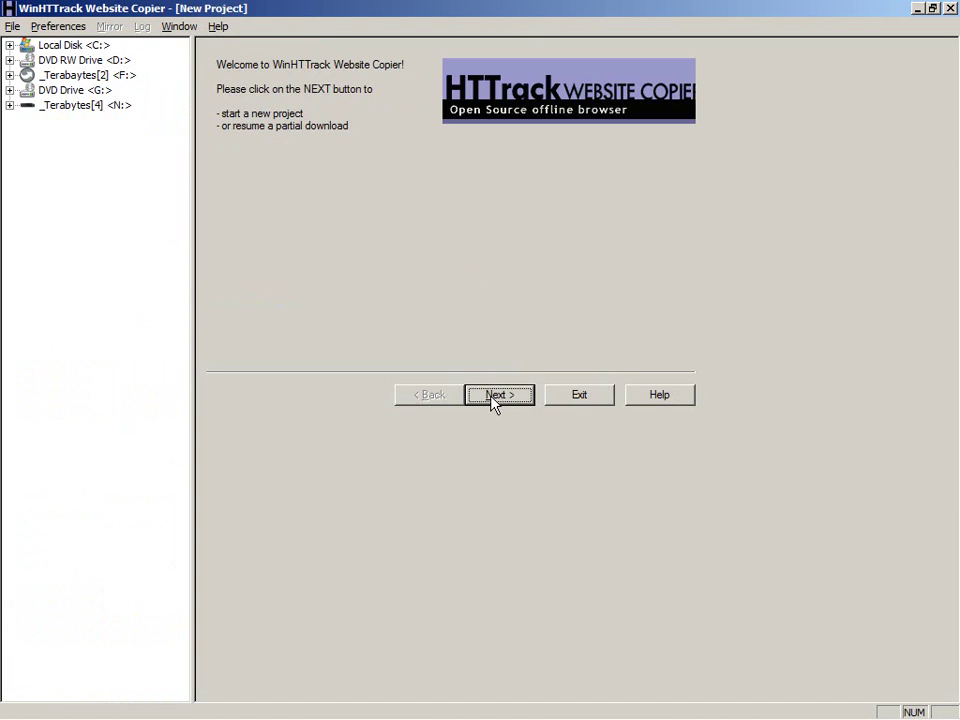
pyautogui.click(480, 388)
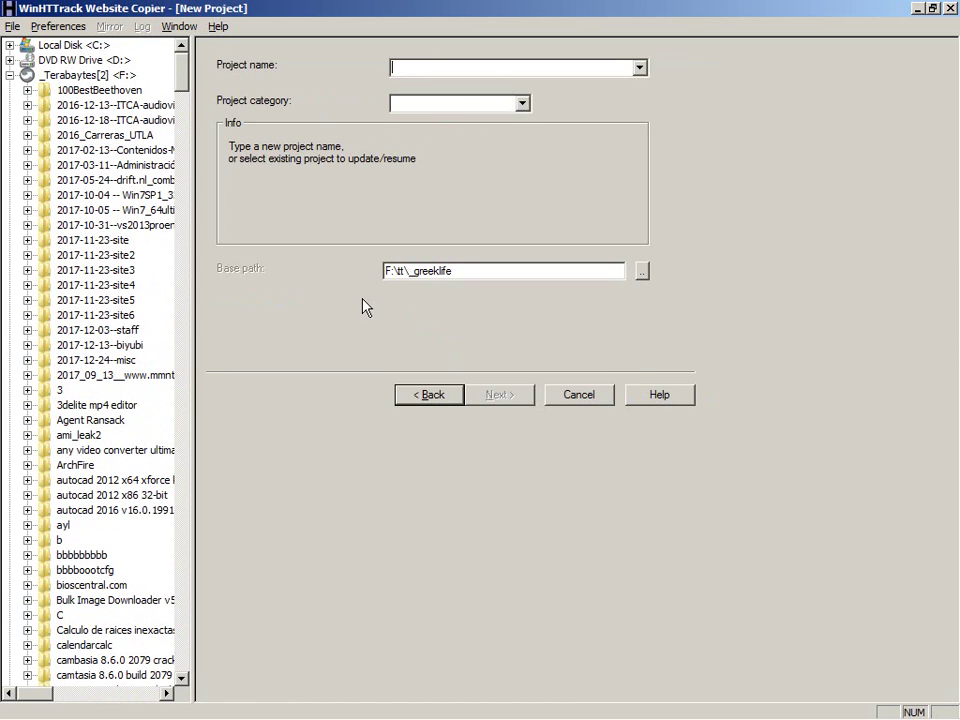
# Step: Set the new project's base path to F:\tt\_hancock and its name to _, and continue to the mirroring settings
pyautogui.moveTo(425, 272); pyautogui.dragTo(546, 270)
pyautogui.write('hancoc')
pyautogui.click(461, 68)
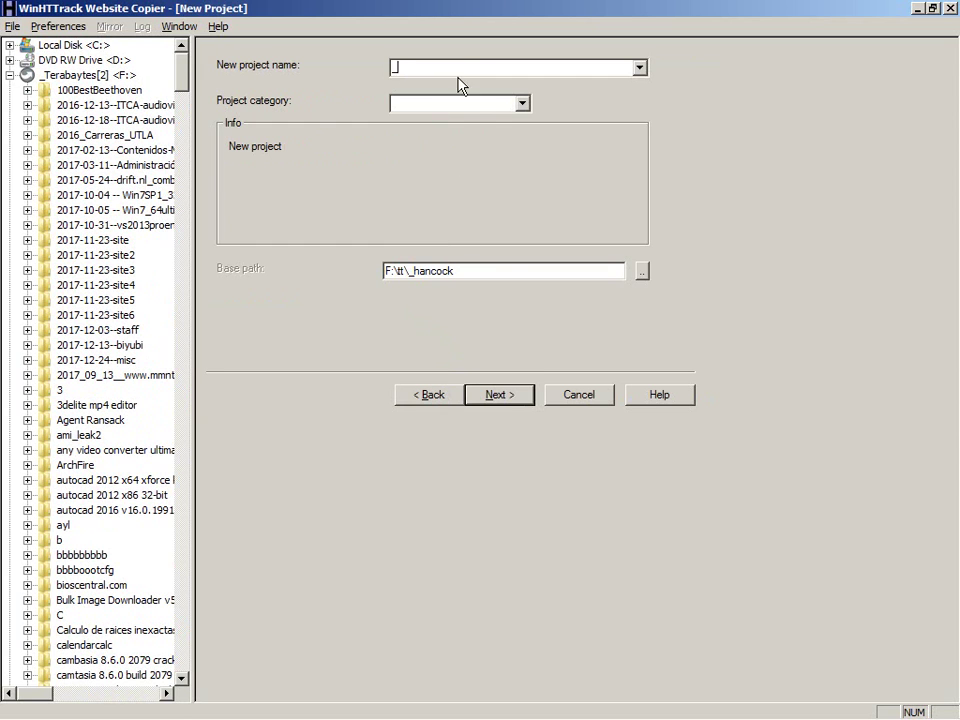
pyautogui.click(505, 394)
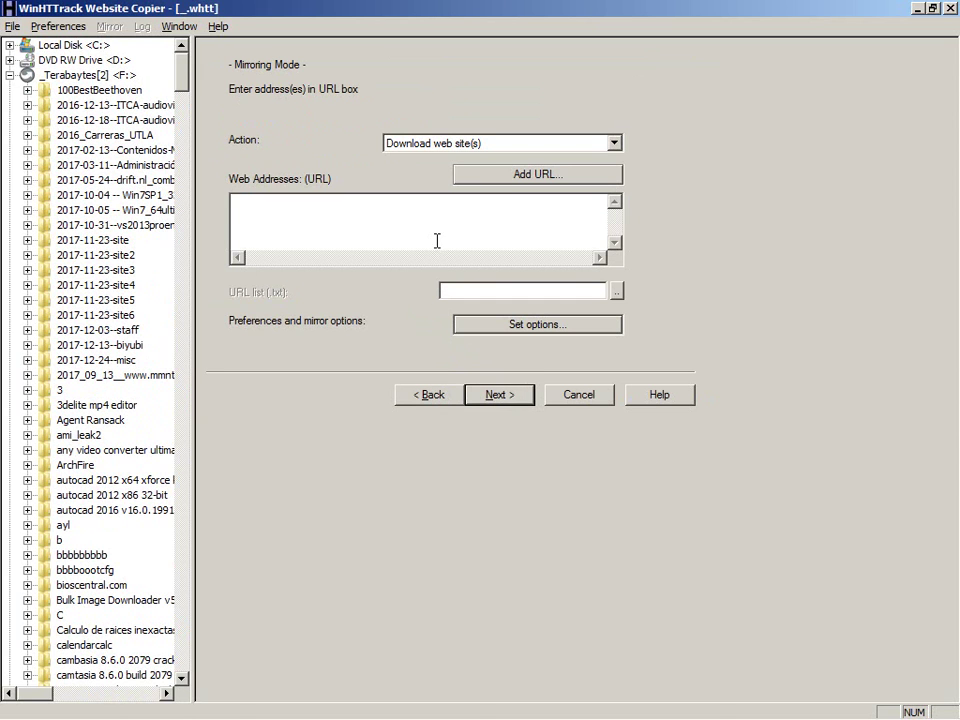
pyautogui.hotkey('ctrl', 'v')
pyautogui.write('http:')
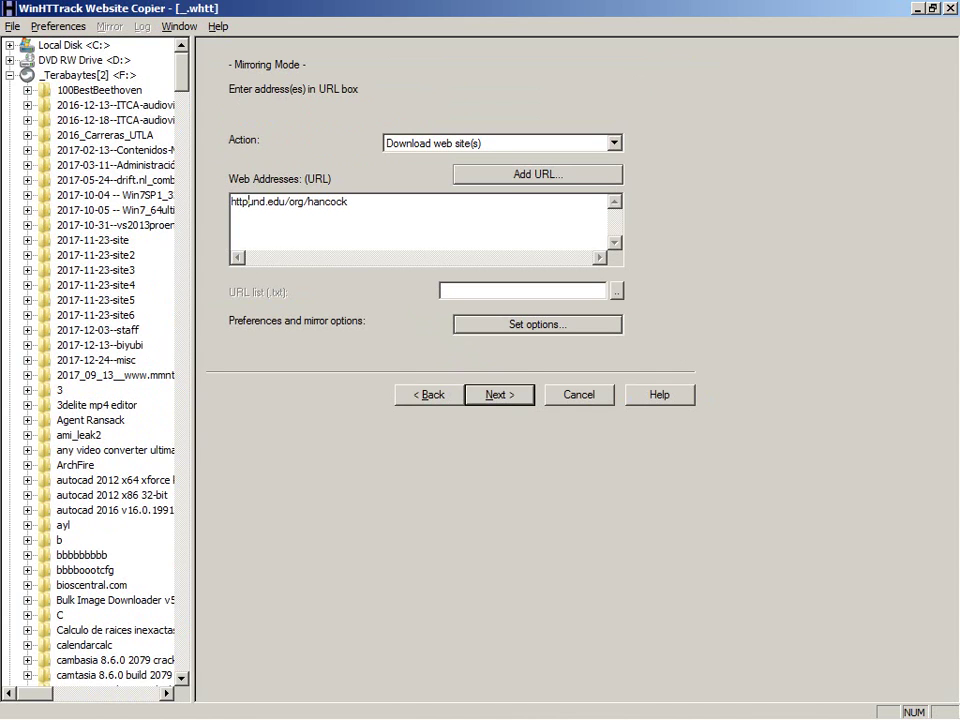
pyautogui.write('//')
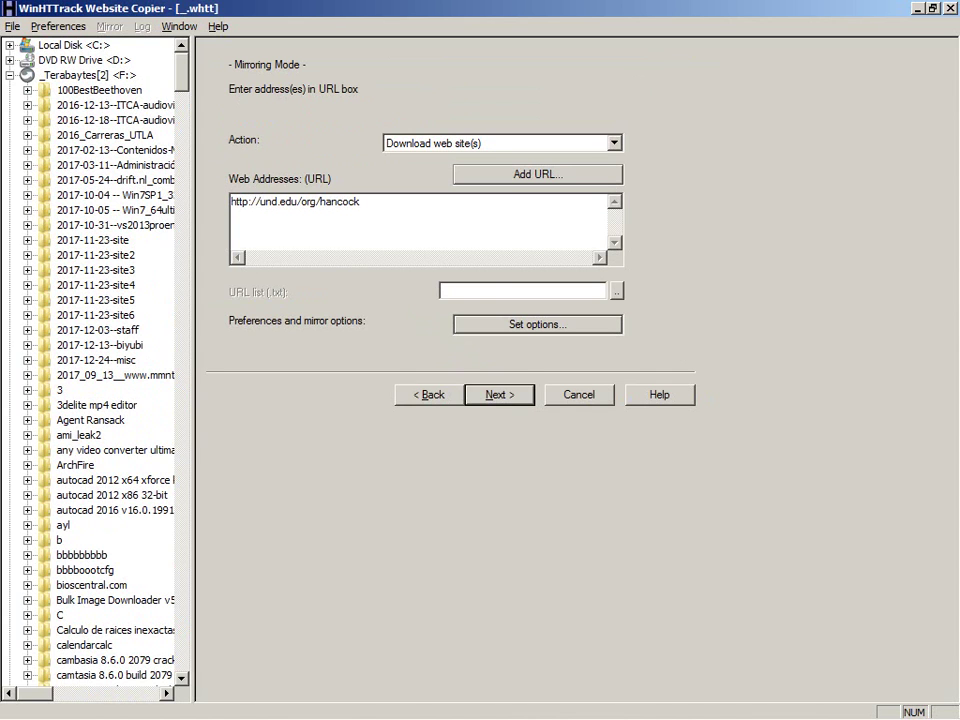
# Step: Include the image, archive and media file types in the scan rules and delete the ad.doubleclick.net and mime:application/foobar exclusions
pyautogui.click(515, 325)
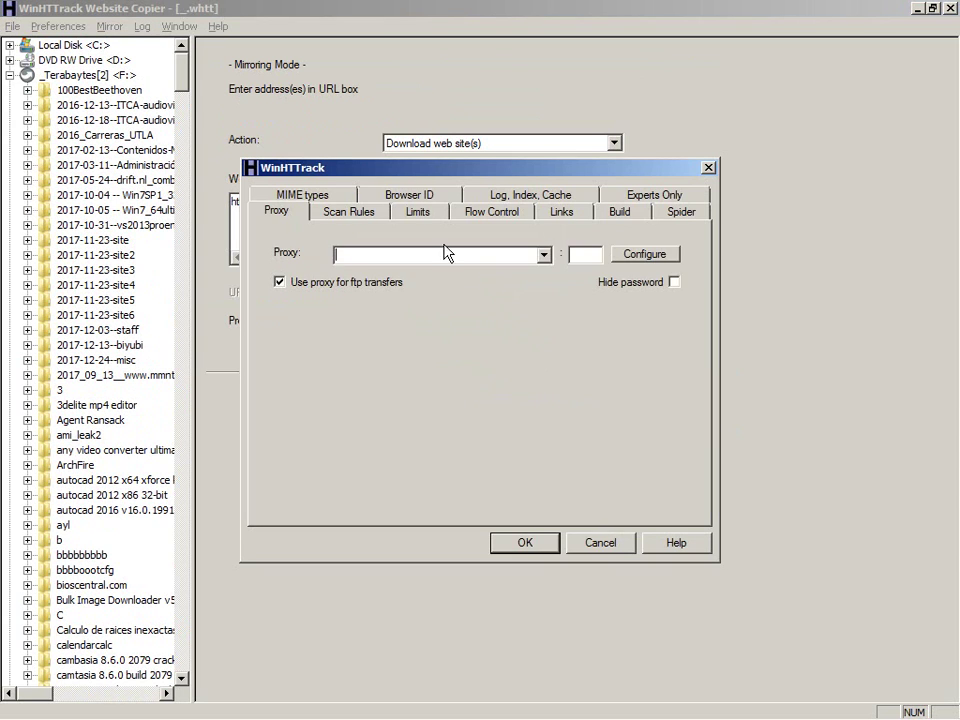
pyautogui.click(350, 212)
pyautogui.click(280, 327)
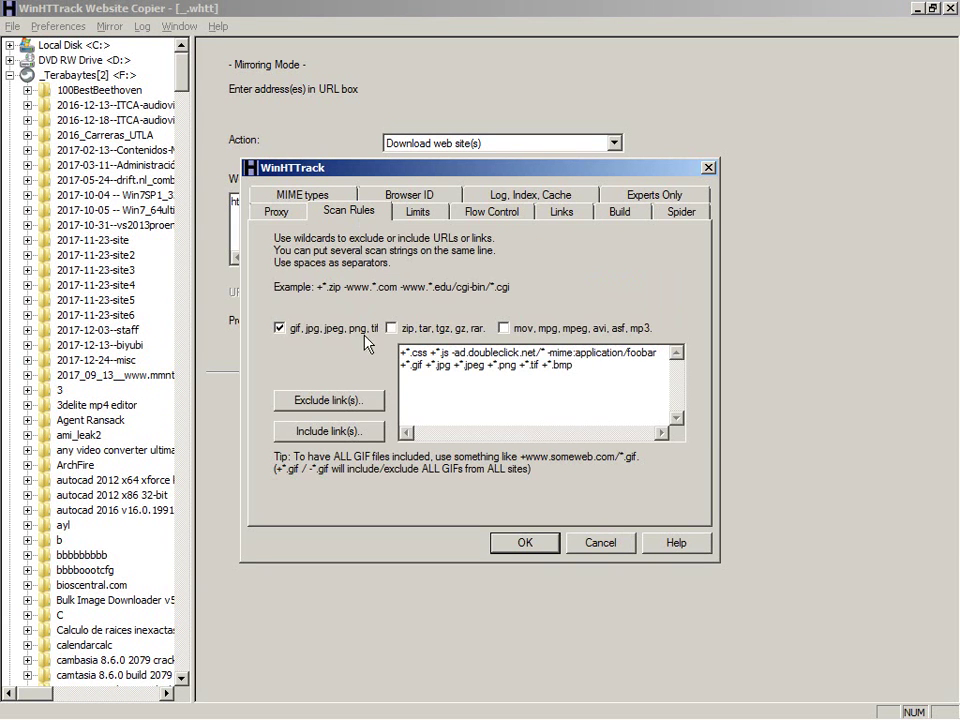
pyautogui.click(440, 330)
pyautogui.click(503, 327)
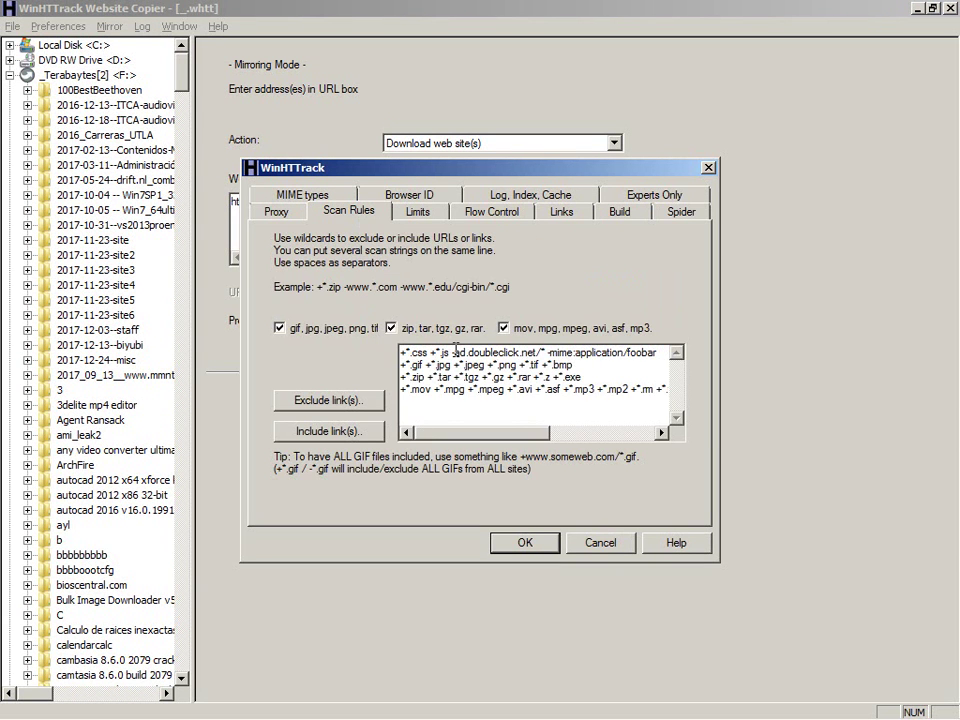
pyautogui.moveTo(450, 352); pyautogui.dragTo(657, 352)
pyautogui.press('Delete')
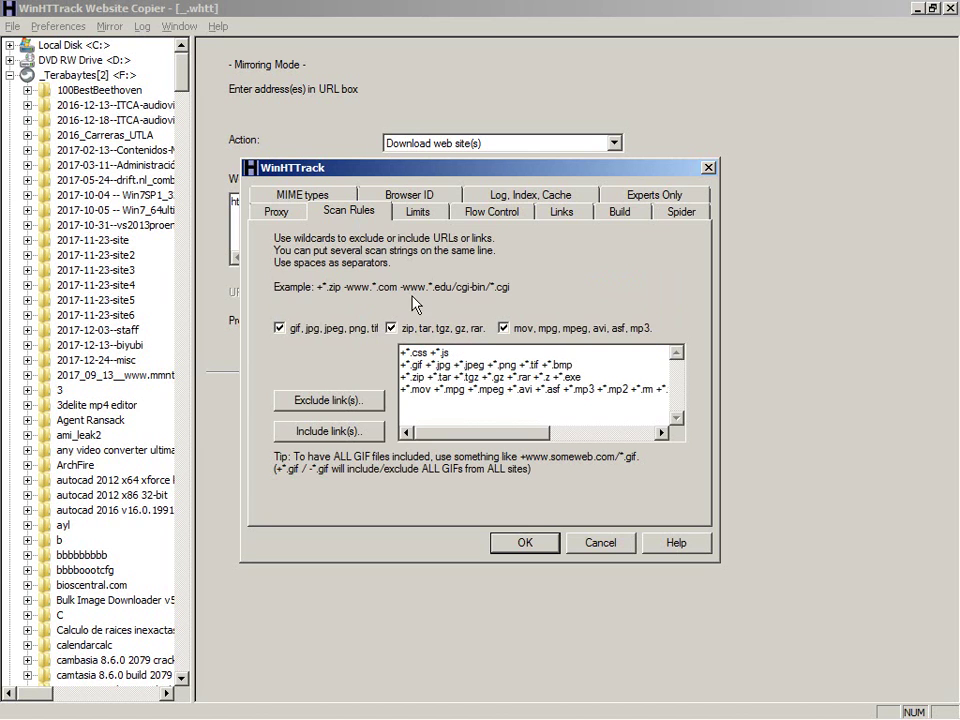
# Step: Set the mirror's maximum transfer rate to 1048576 B/s
pyautogui.click(420, 215)
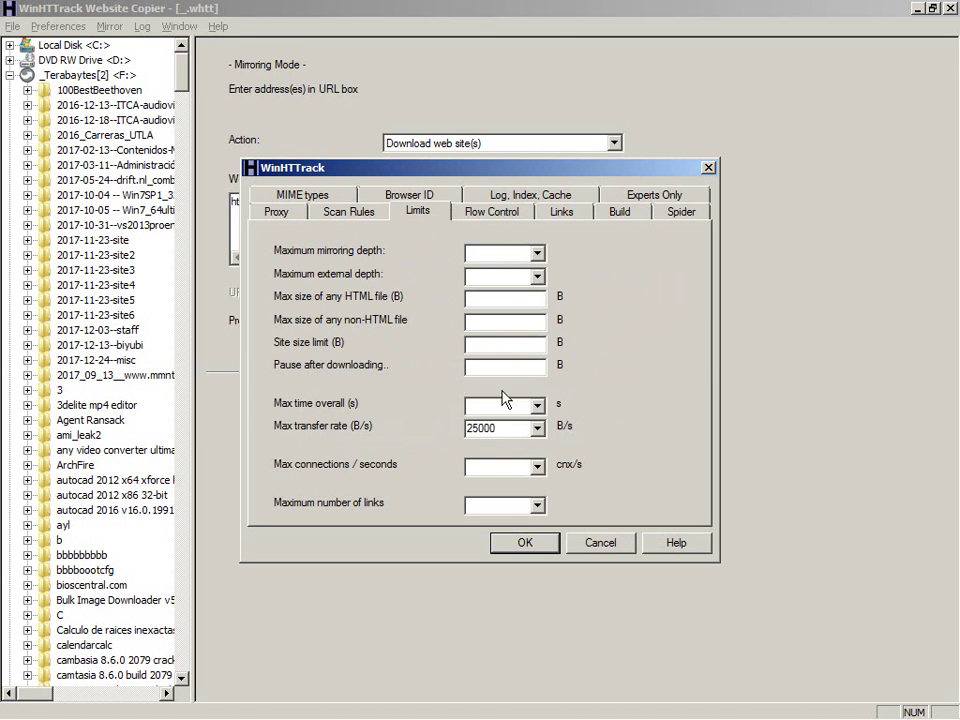
pyautogui.doubleClick(503, 426)
pyautogui.write('1048576')
# Step: Review the flow control, links and build options, and set the spider to no robots.txt rules
pyautogui.click(503, 213)
pyautogui.click(560, 213)
pyautogui.click(620, 213)
pyautogui.click(680, 213)
pyautogui.click(577, 329)
pyautogui.click(574, 346)
pyautogui.click(660, 195)
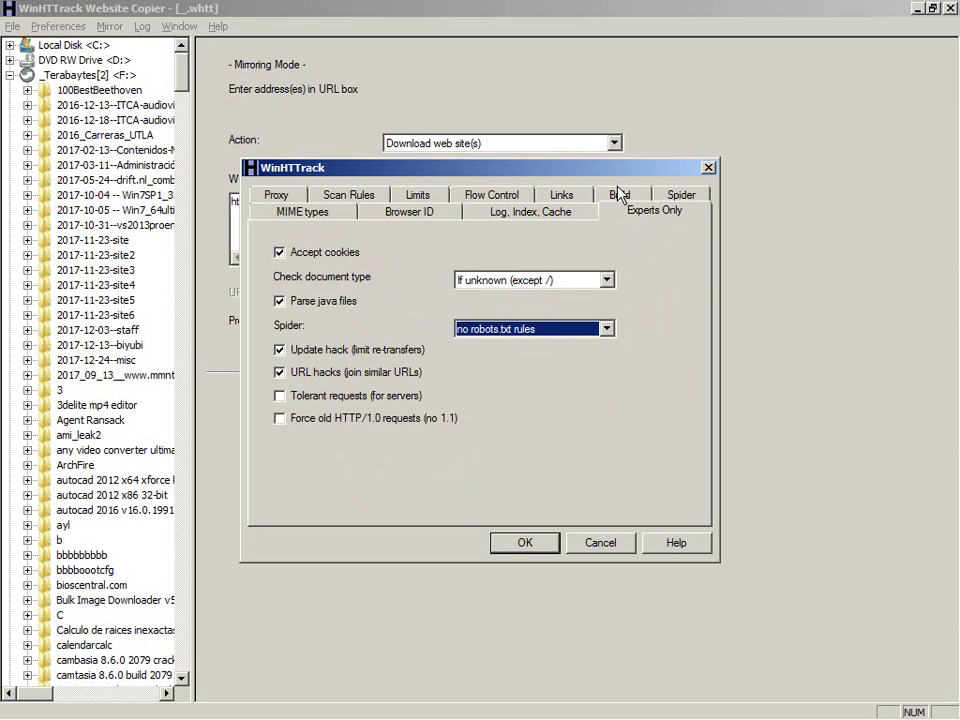
# Step: Set the HTML footer to (none) and the browser identity to Mozilla/4.0 (compatible; MSIE 6.0; Windows NT 5.0)
pyautogui.click(575, 215)
pyautogui.click(445, 213)
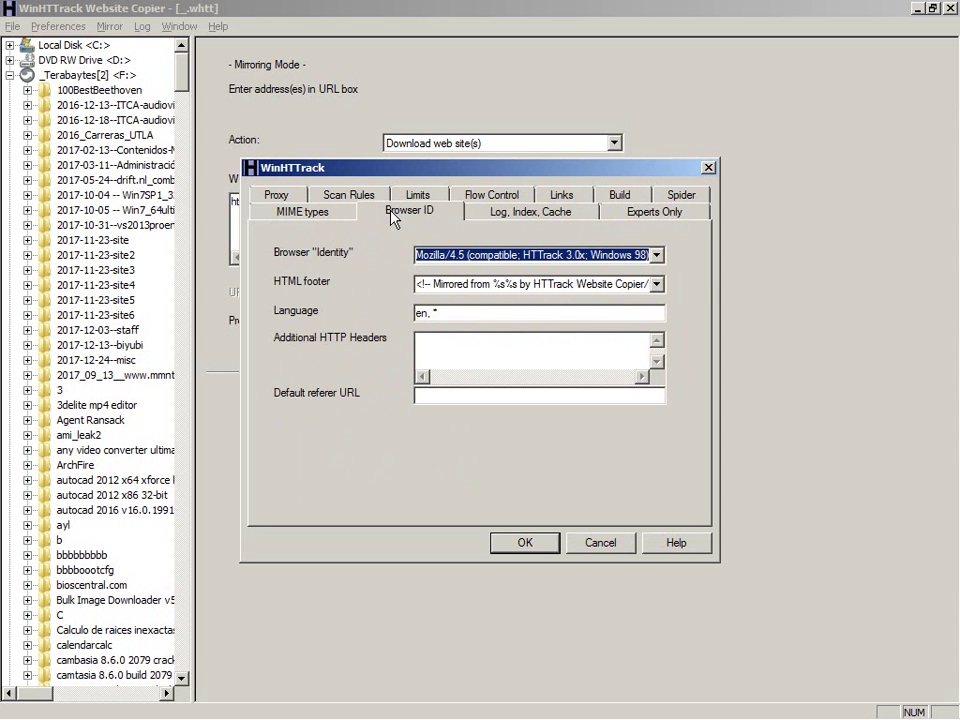
pyautogui.click(655, 285)
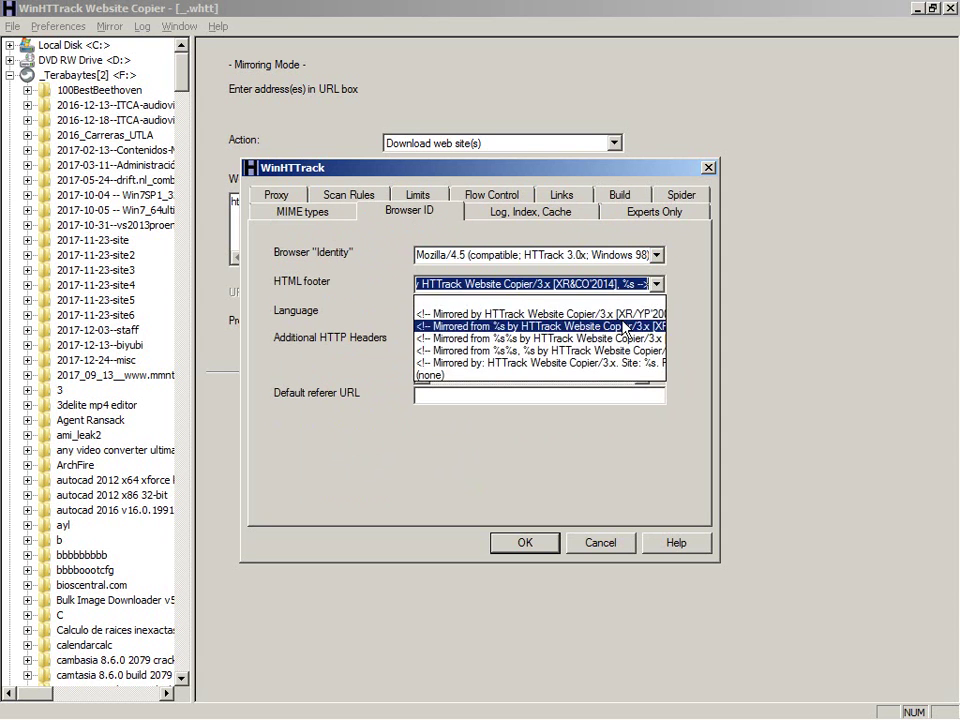
pyautogui.click(574, 377)
pyautogui.click(655, 255)
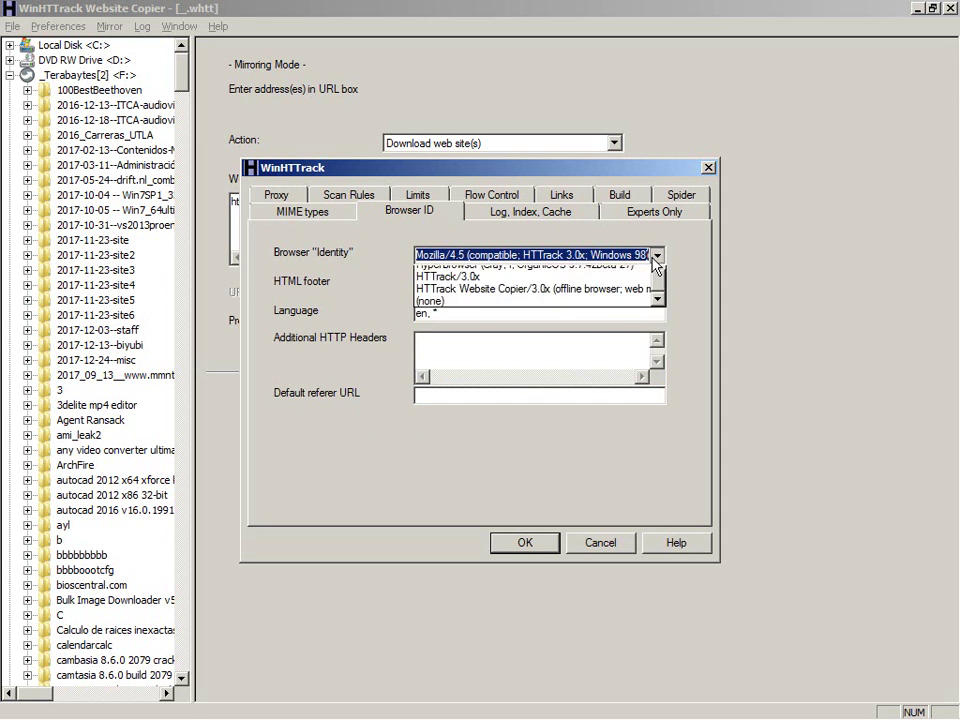
pyautogui.scroll(3, 634, 282)
pyautogui.click(634, 285)
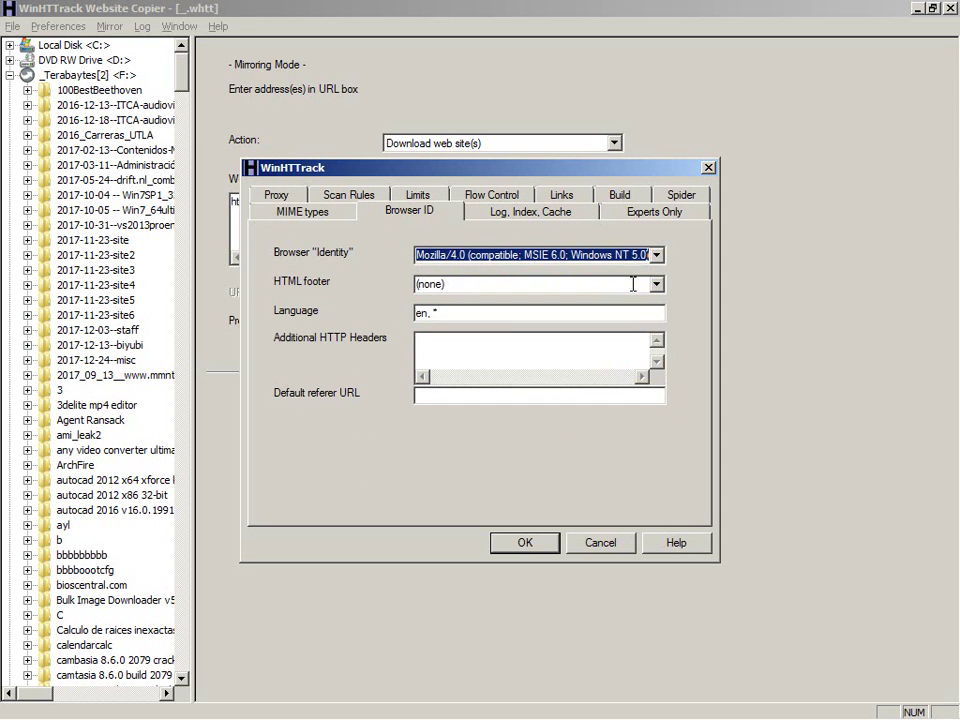
# Step: Review the MIME types and proxy options, apply the mirror options, and start mirroring the hancock site
pyautogui.click(308, 212)
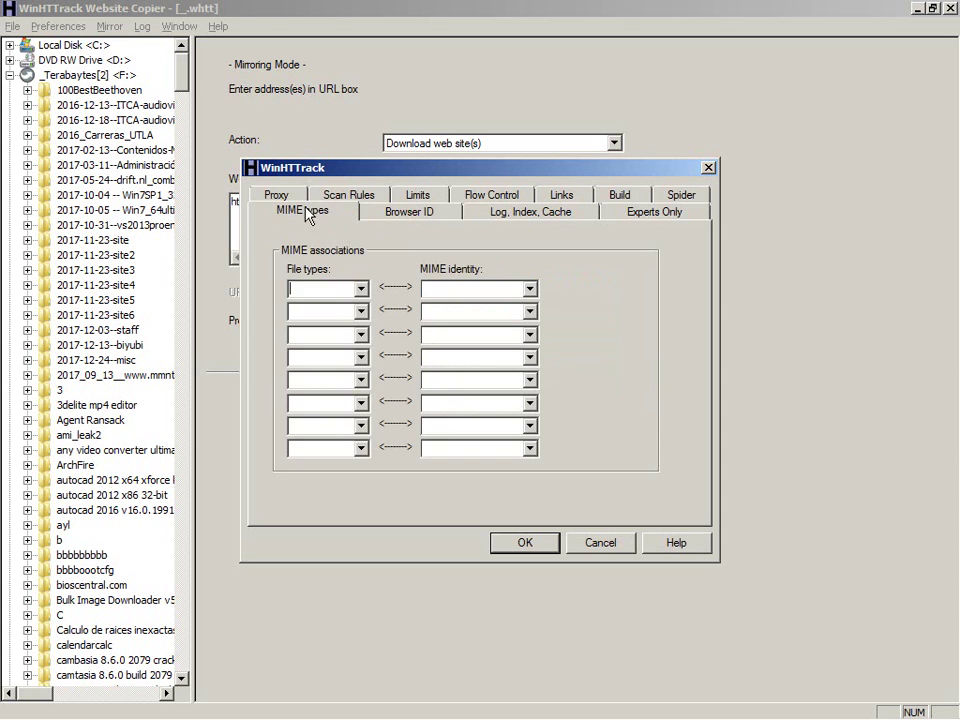
pyautogui.click(277, 195)
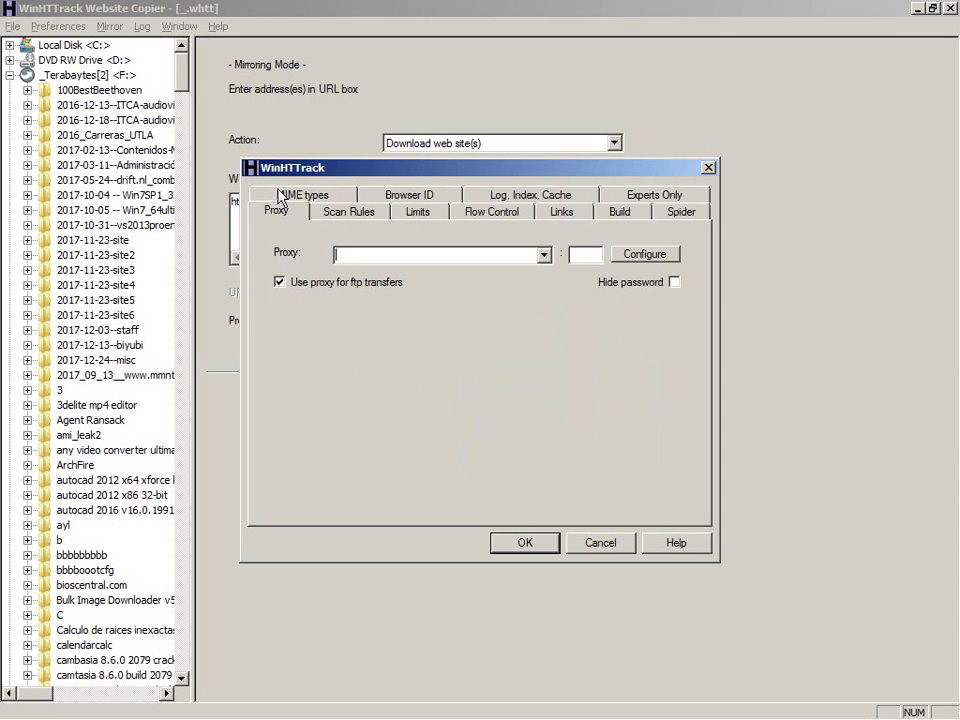
pyautogui.click(518, 540)
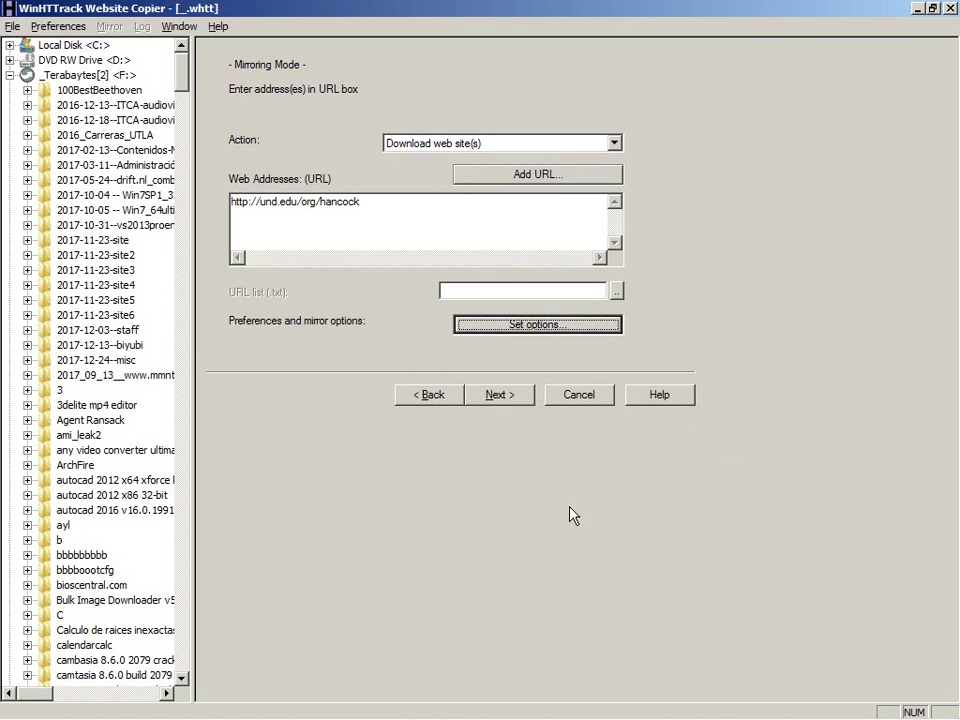
pyautogui.click(500, 394)
pyautogui.click(507, 394)
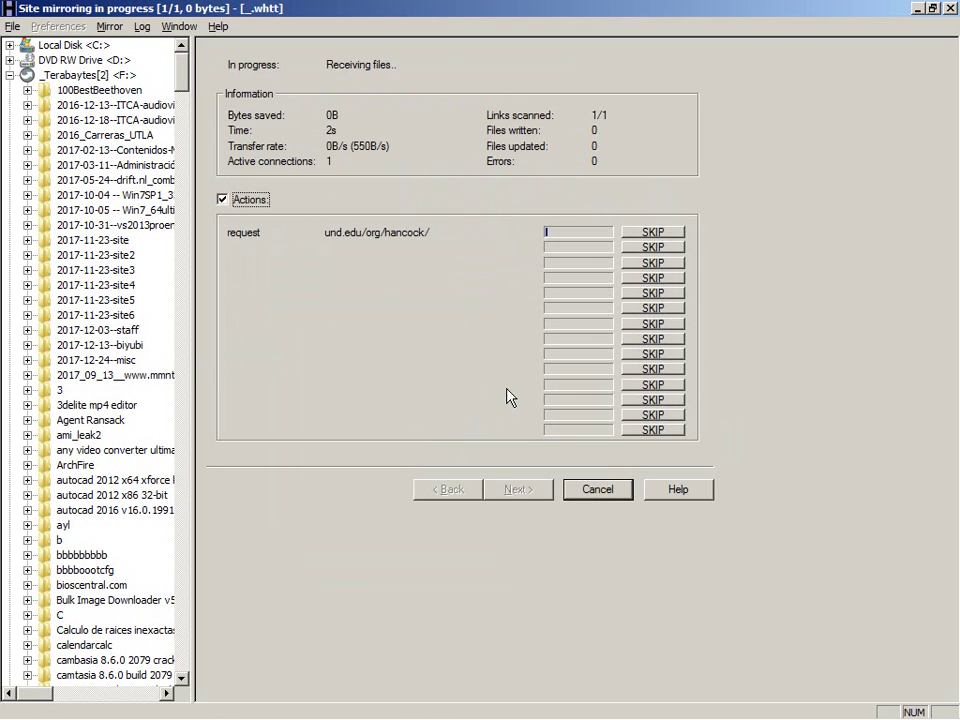
# Step: Switch to the browser and try the GF Weather and Dining Service Menu links on the local Hancock Hall page
pyautogui.hotkey('alt', 'Tab')
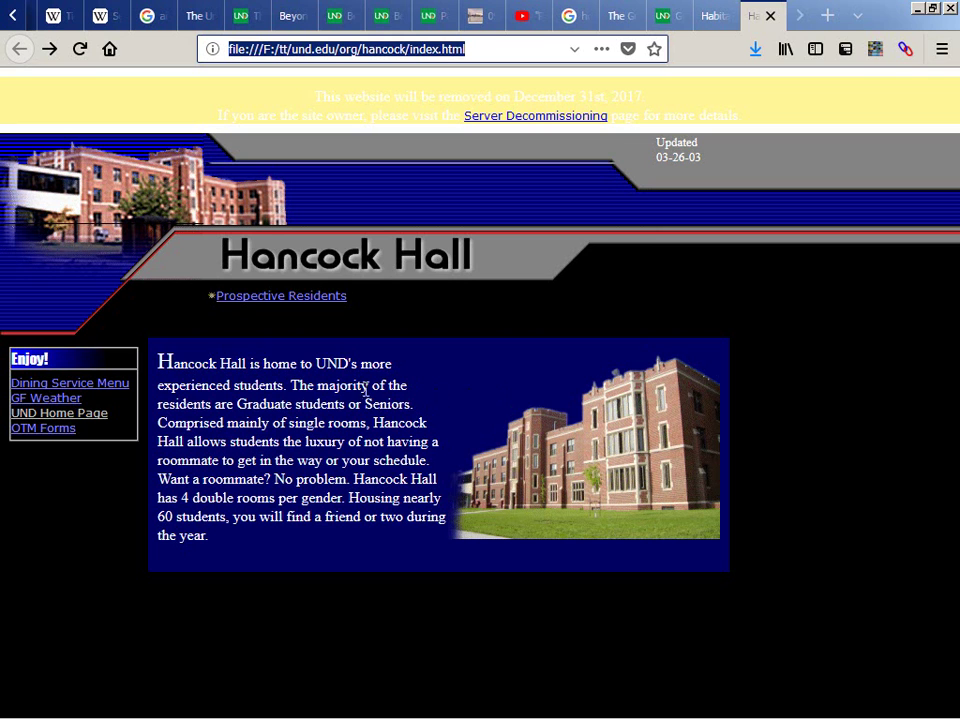
pyautogui.click(44, 405)
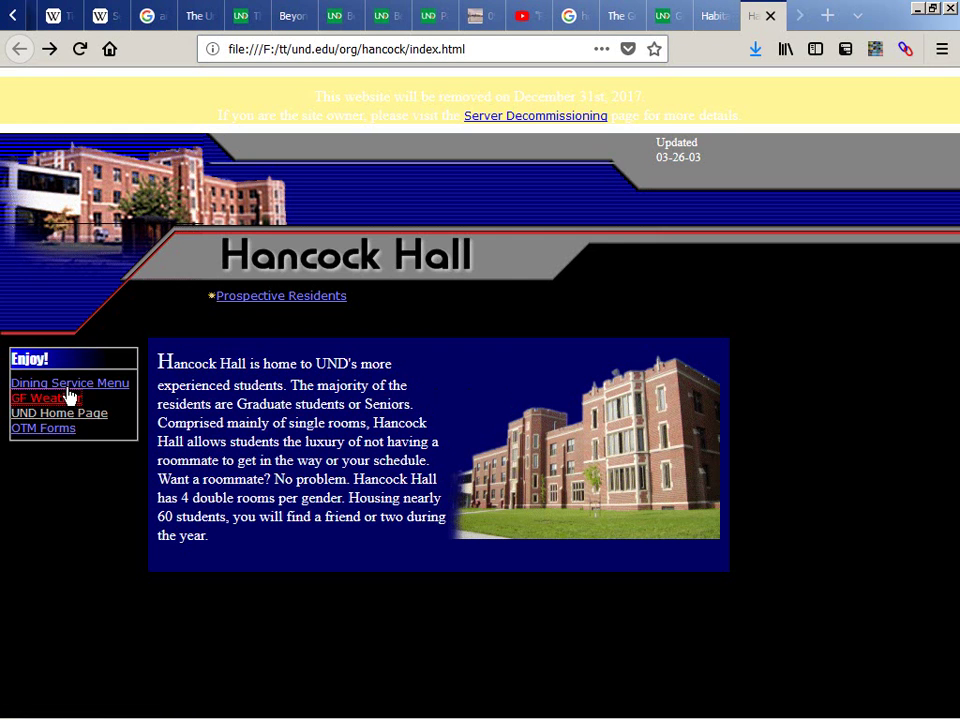
pyautogui.click(74, 385)
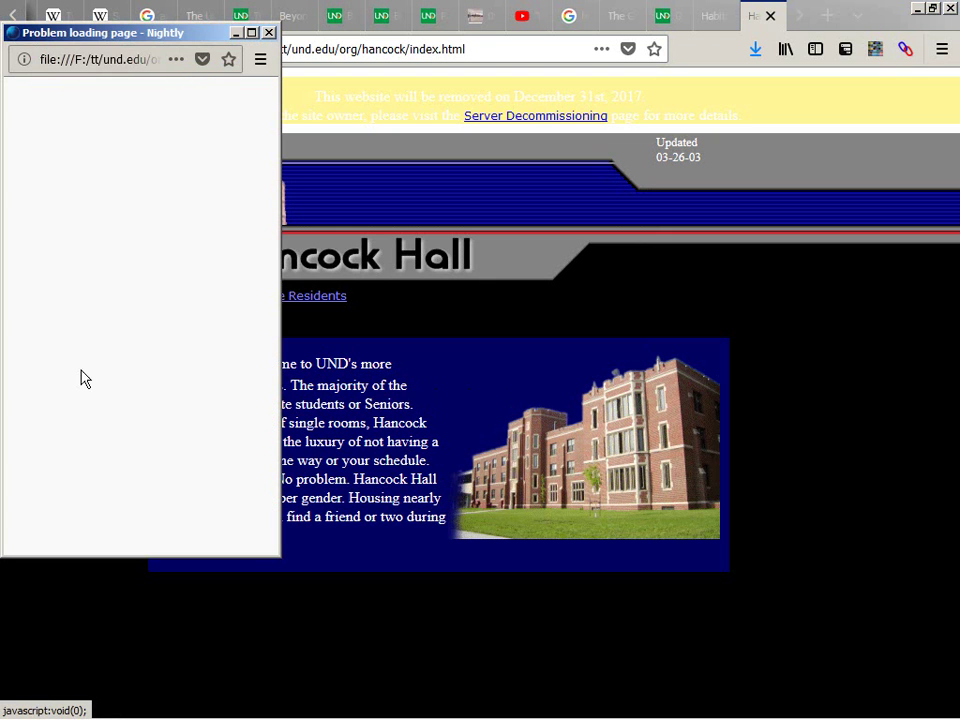
# Step: Copy the dining menu pop-up's address and load und.edu/org/hancock/felles/menu.html in a new tab
pyautogui.click(122, 60)
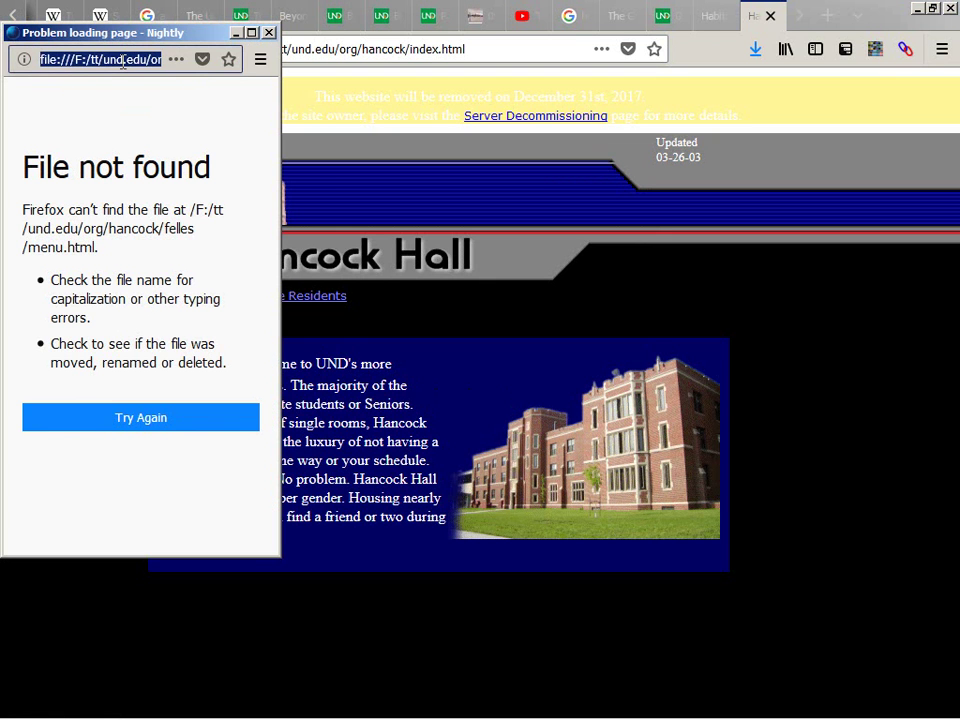
pyautogui.press('Home')
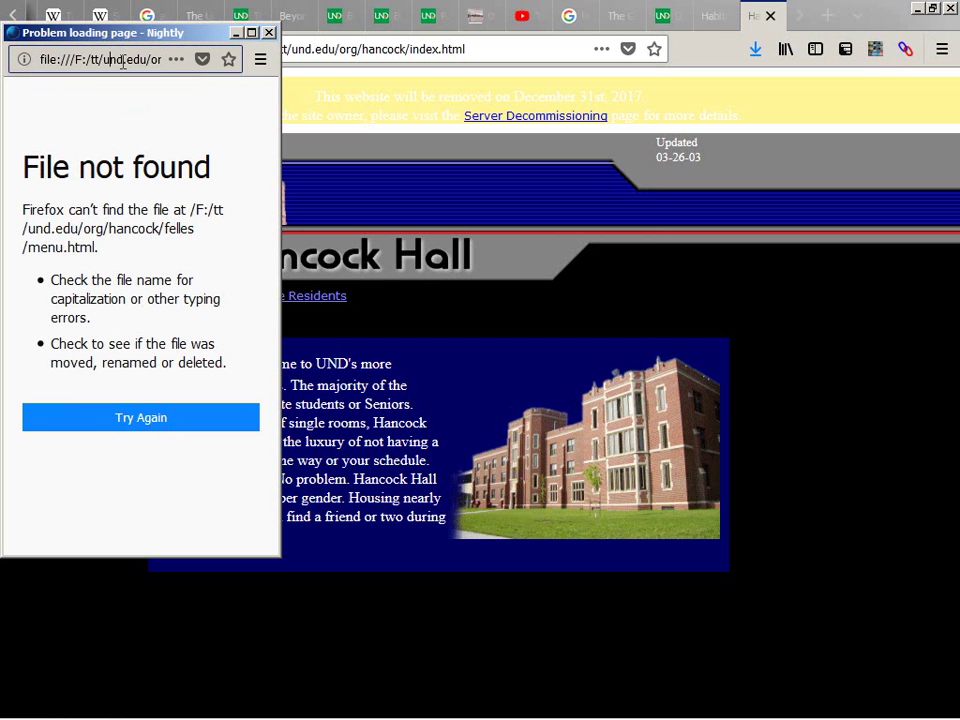
pyautogui.hotkey('ctrl', 'a')
pyautogui.hotkey('alt', 'Tab')
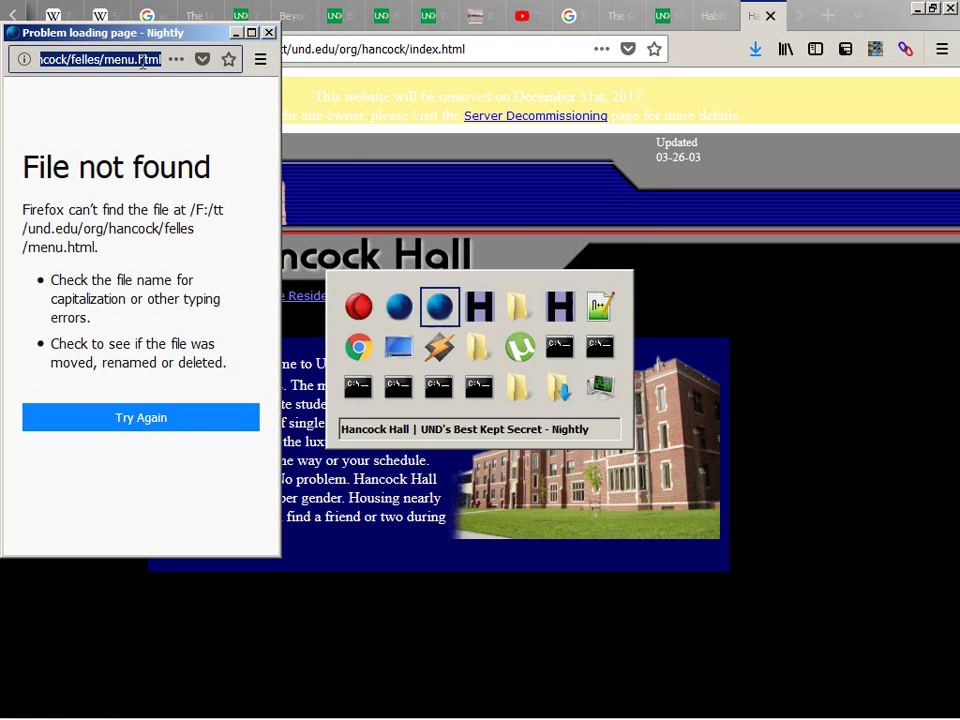
pyautogui.hotkey('ctrl', 't')
pyautogui.write('und.edu/org/hancock/felles/menu.html')
pyautogui.press('Return')
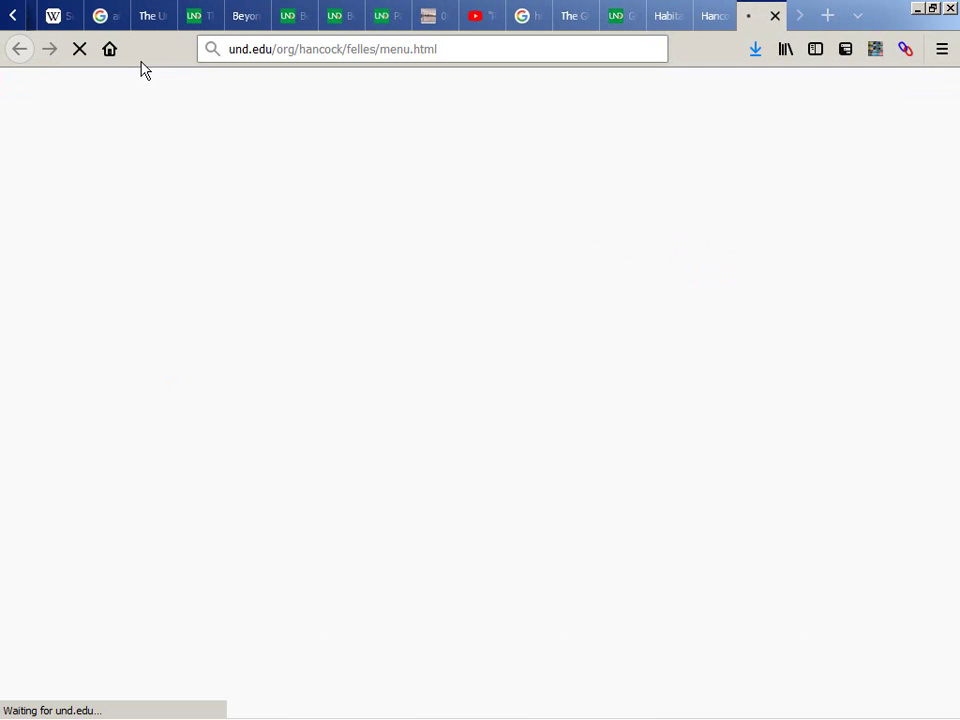
# Step: Check the mirroring progress in WinHTTrack and close the dining menu pop-up in the browser
pyautogui.hotkey('alt', 'Tab')
pyautogui.hotkey('alt', 'Tab')
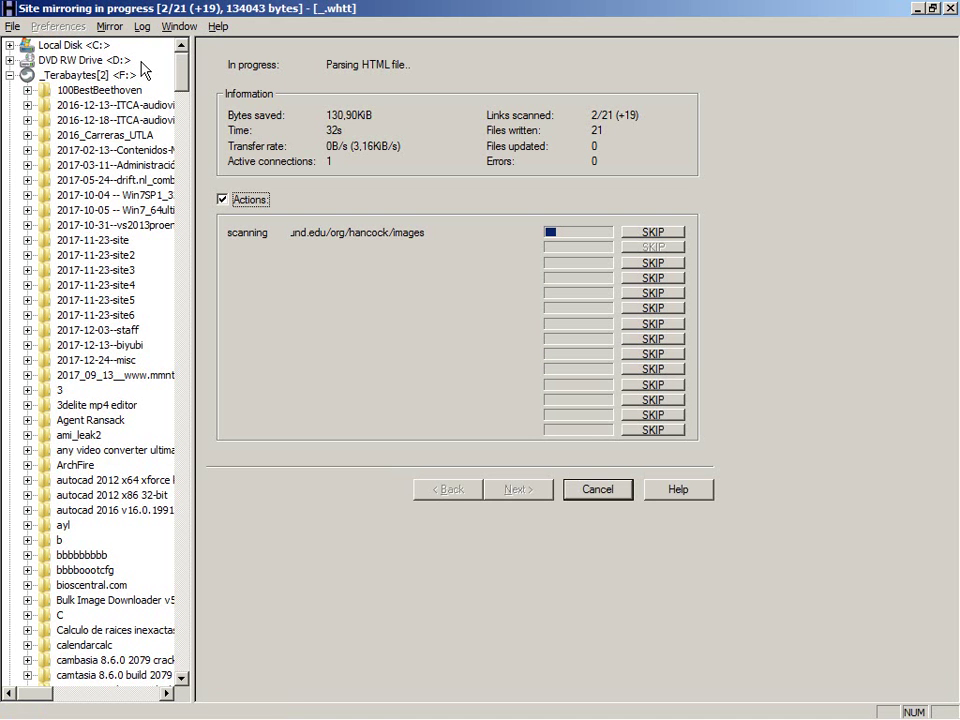
pyautogui.hotkey('alt', 'Tab')
pyautogui.hotkey('alt', 'Tab')
pyautogui.press('Escape')
pyautogui.hotkey('ctrl', 'w')
pyautogui.hotkey('alt', 'Tab')
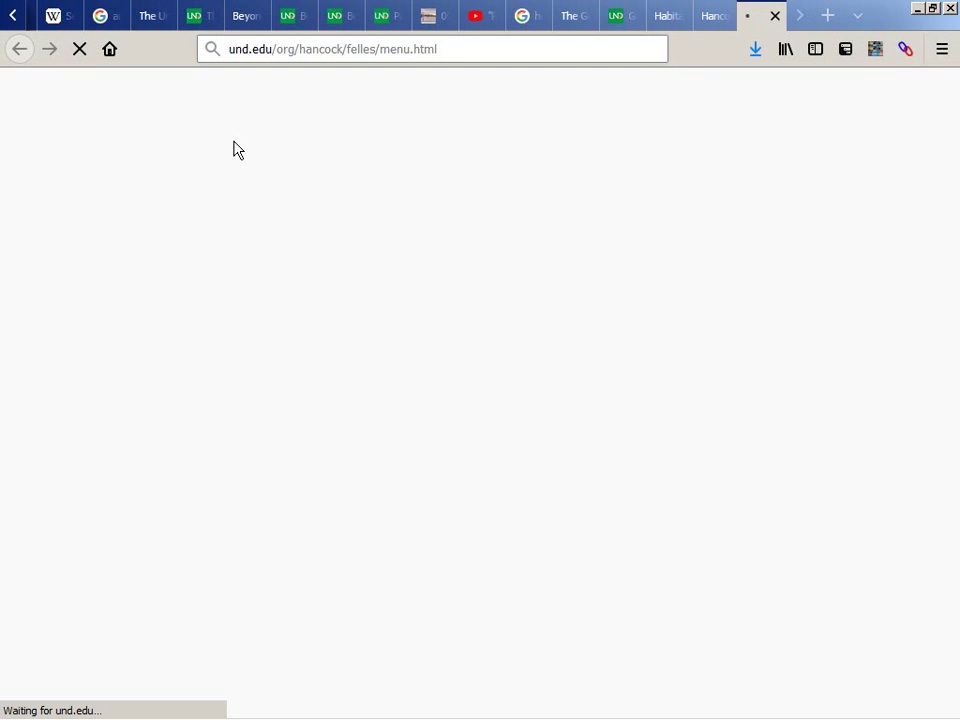
# Step: Switch to WinHTTrack, finish the hancock mirroring session, and start a new project
pyautogui.hotkey('alt', 'Tab')
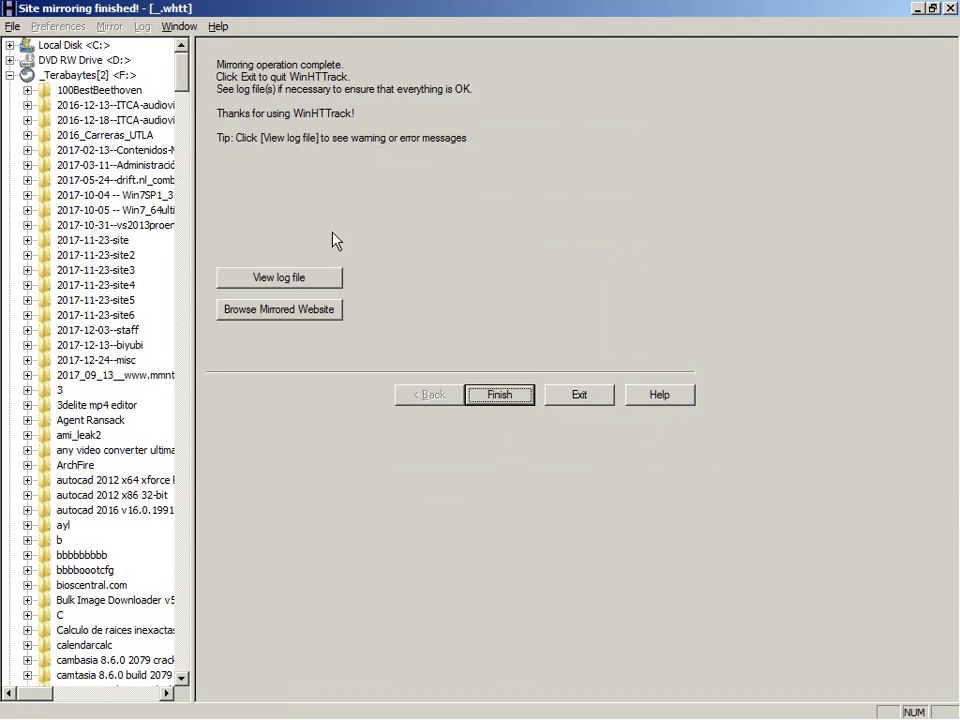
pyautogui.click(472, 394)
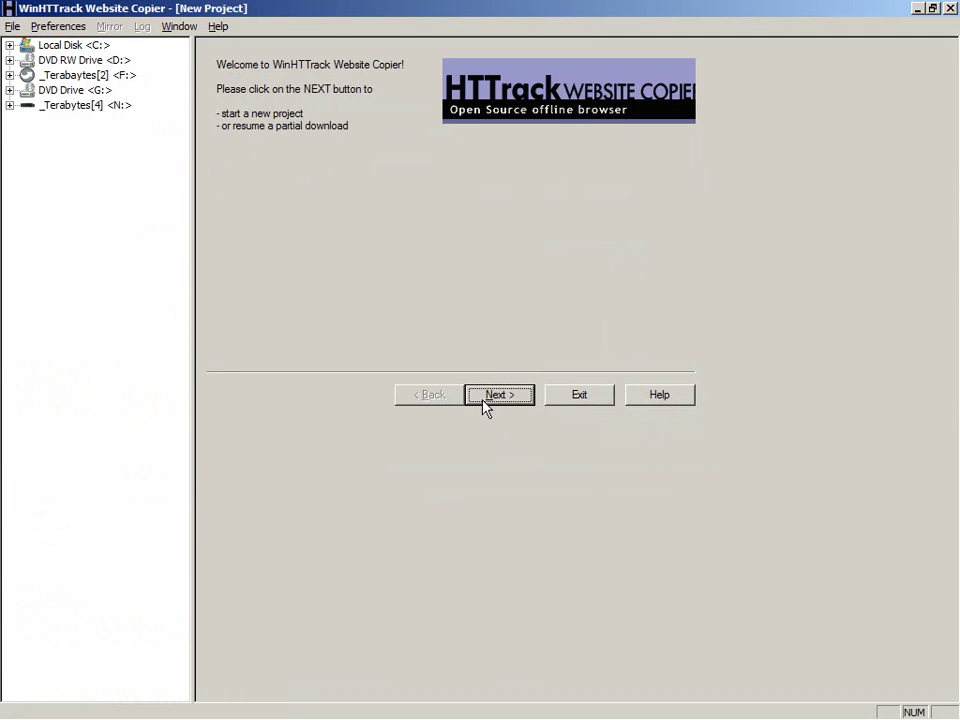
pyautogui.click(484, 398)
# Step: Switch to the File Explorer window showing the old hancock folder and go up to F:\tt
pyautogui.hotkey('alt', 'Tab')
pyautogui.hotkey('alt', 'Tab')
pyautogui.hotkey('alt', 'Tab')
pyautogui.hotkey('alt', 'Tab')
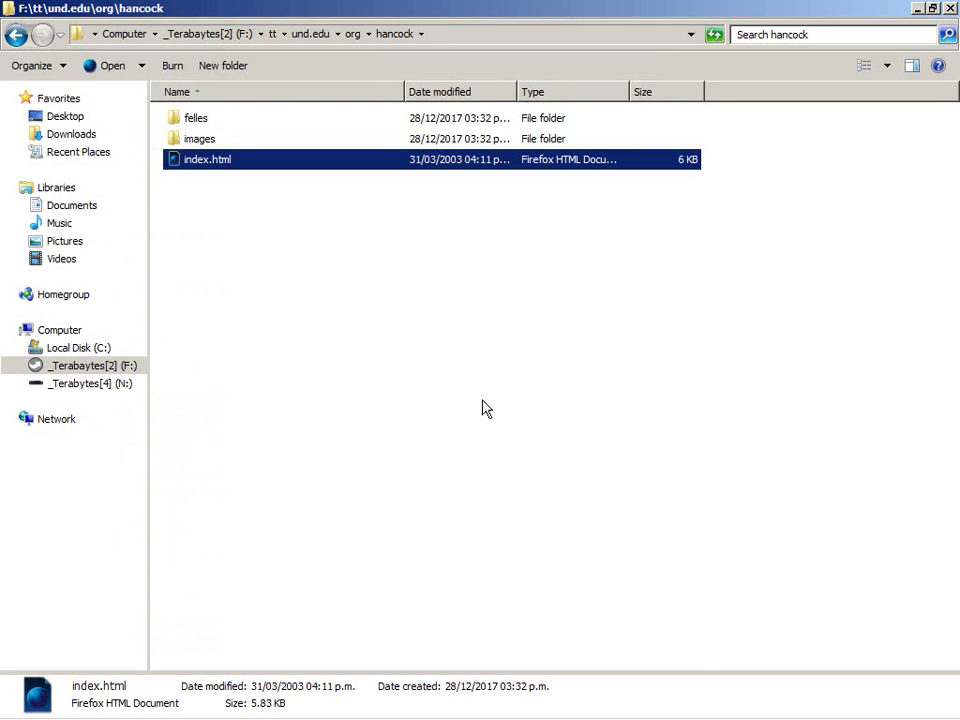
pyautogui.hotkey('alt', 'Up')
pyautogui.hotkey('alt', 'Up')
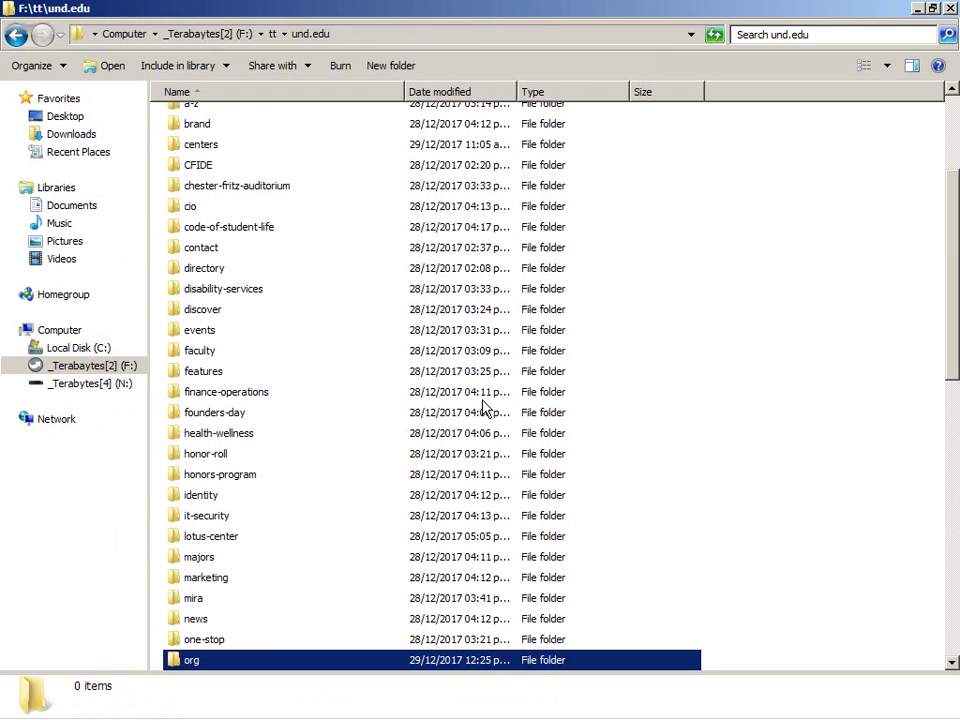
pyautogui.press('Home')
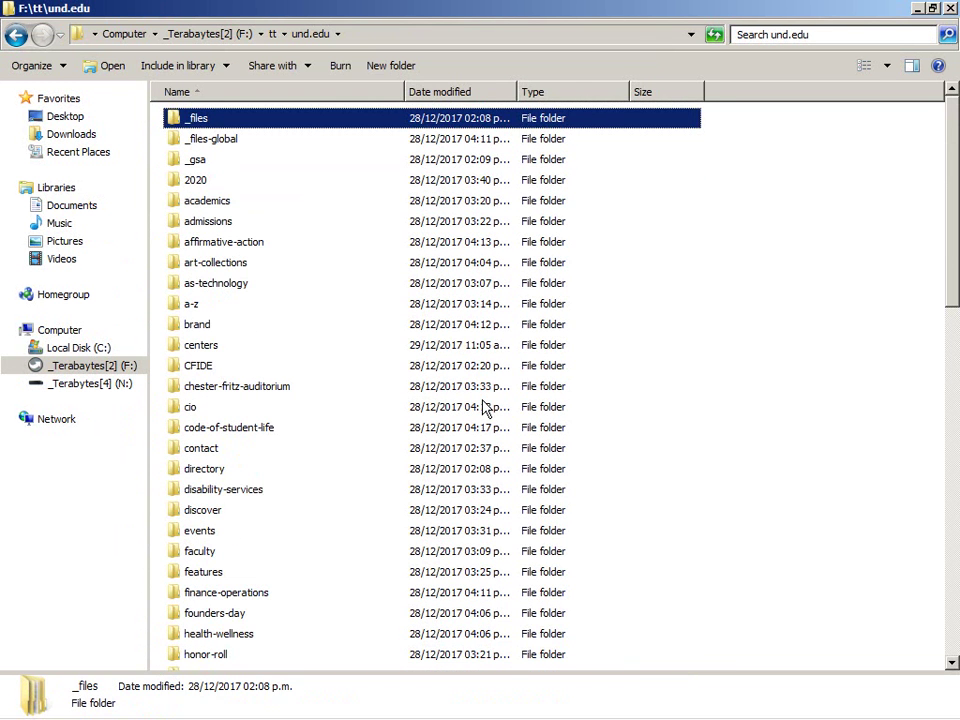
pyautogui.hotkey('alt', 'Up')
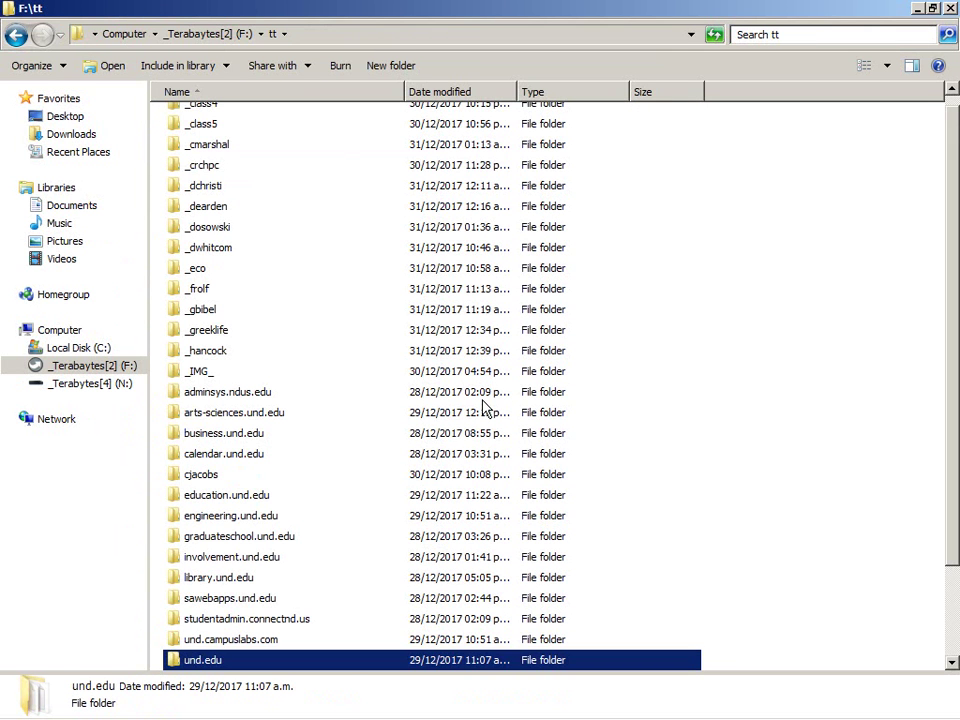
# Step: Open the _hancock folder in F:\tt
pyautogui.press('Up')
pyautogui.press('Up')
pyautogui.press('Up')
pyautogui.press('Up')
pyautogui.press('Up')
pyautogui.press('Up')
pyautogui.press('Up')
pyautogui.press('Up')
pyautogui.press('Up')
pyautogui.press('Up')
pyautogui.press('Up')
pyautogui.press('Up')
pyautogui.press('Up')
pyautogui.press('Up')
pyautogui.press('Up')
pyautogui.press('Up')
pyautogui.press('Up')
pyautogui.press('Down')
pyautogui.press('Down')
pyautogui.press('Return')
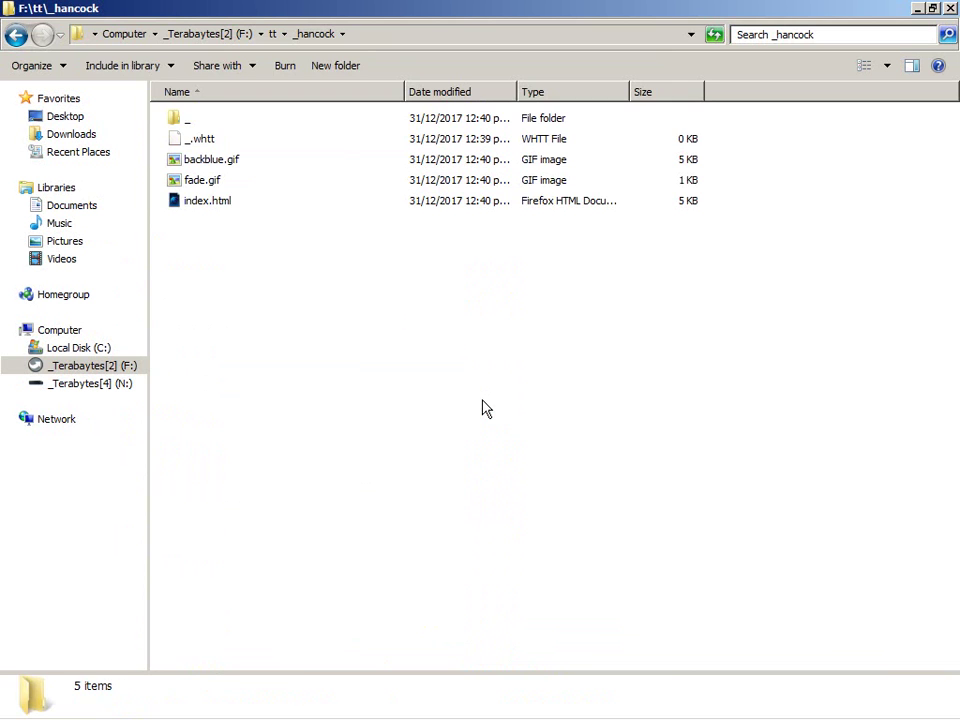
# Step: Open the mirrored site's _\und.edu\org\hancock folder inside _hancock
pyautogui.press('Return')
pyautogui.press('Down')
pyautogui.press('Down')
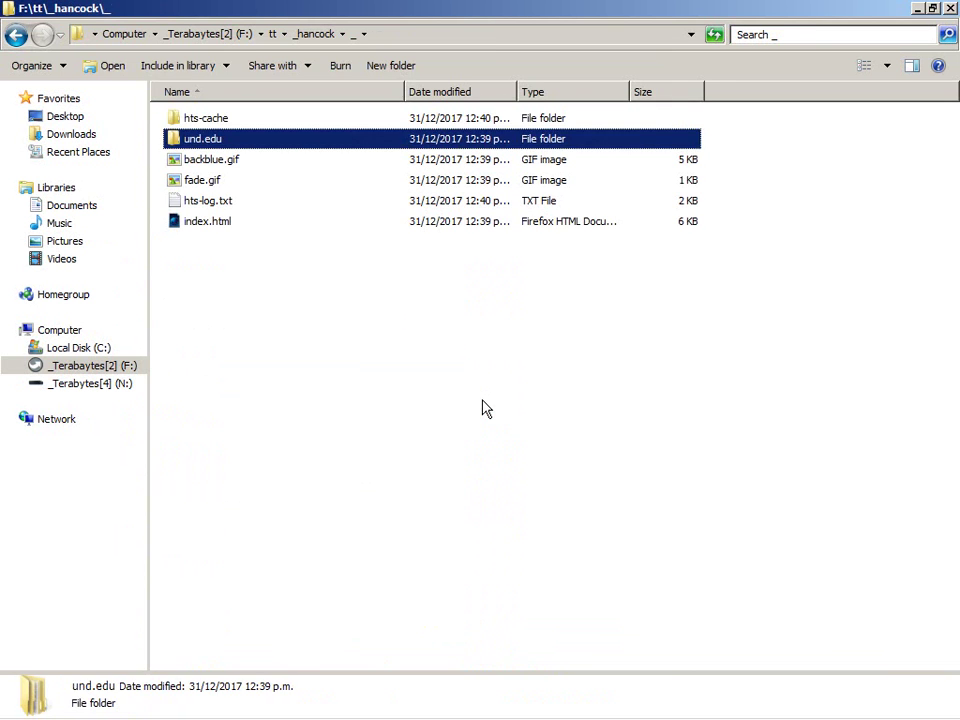
pyautogui.press('Return')
pyautogui.press('Down')
pyautogui.press('Return')
pyautogui.press('Down')
pyautogui.press('Return')
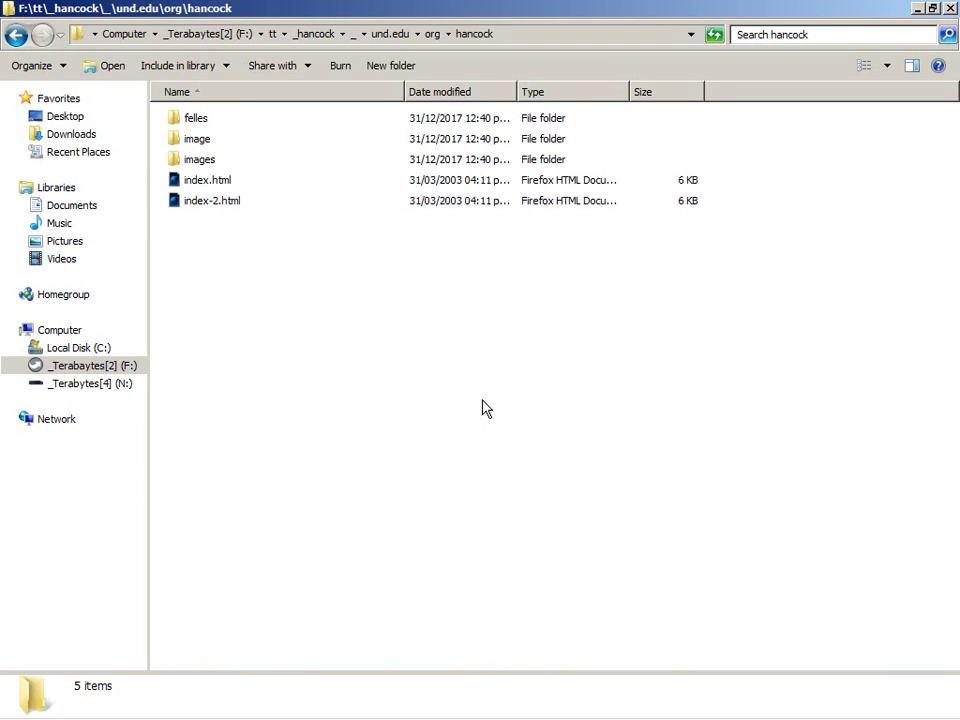
# Step: Open the mirrored index.html in the browser, try its Dining Service Menu link, and return to the Hancock Hall page
pyautogui.press('Down')
pyautogui.press('Down')
pyautogui.press('Down')
pyautogui.press('Down')
pyautogui.press('Return')
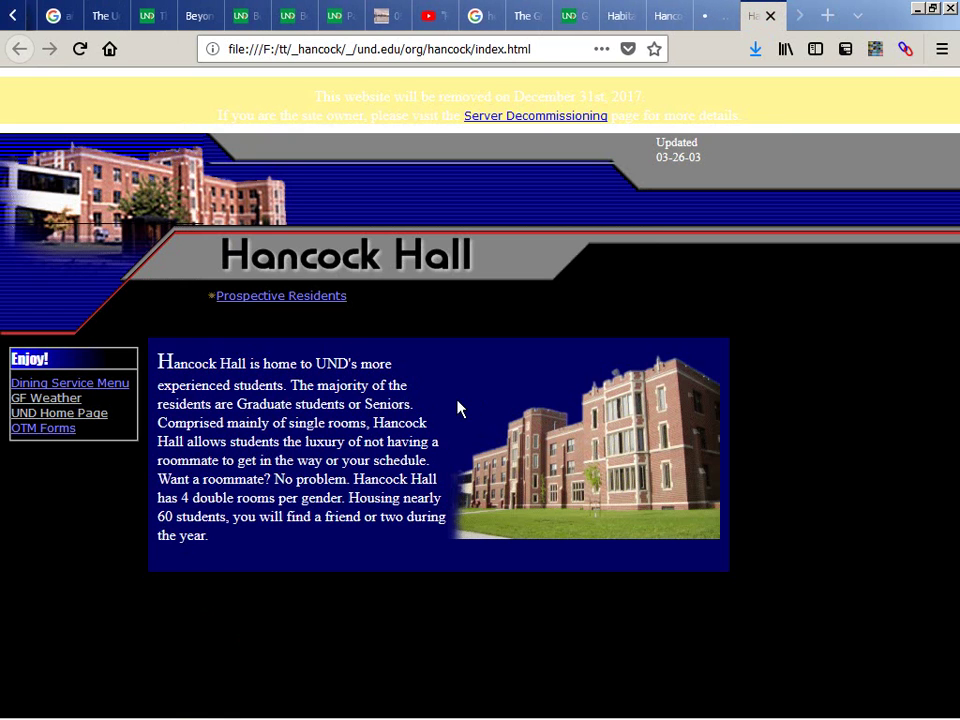
pyautogui.click(29, 387)
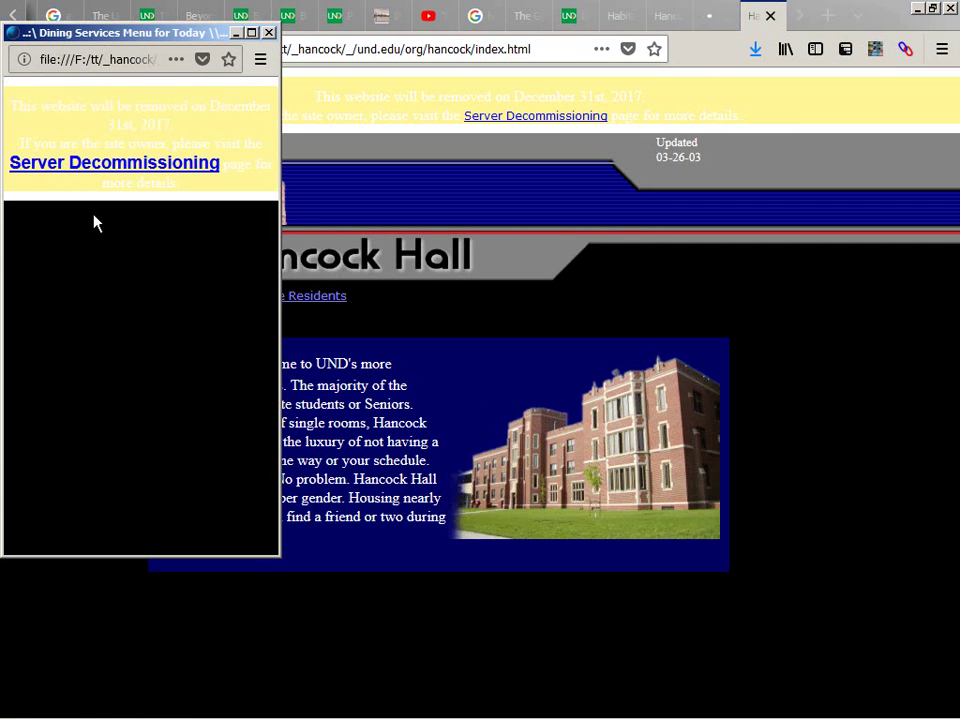
pyautogui.hotkey('alt', 'Tab')
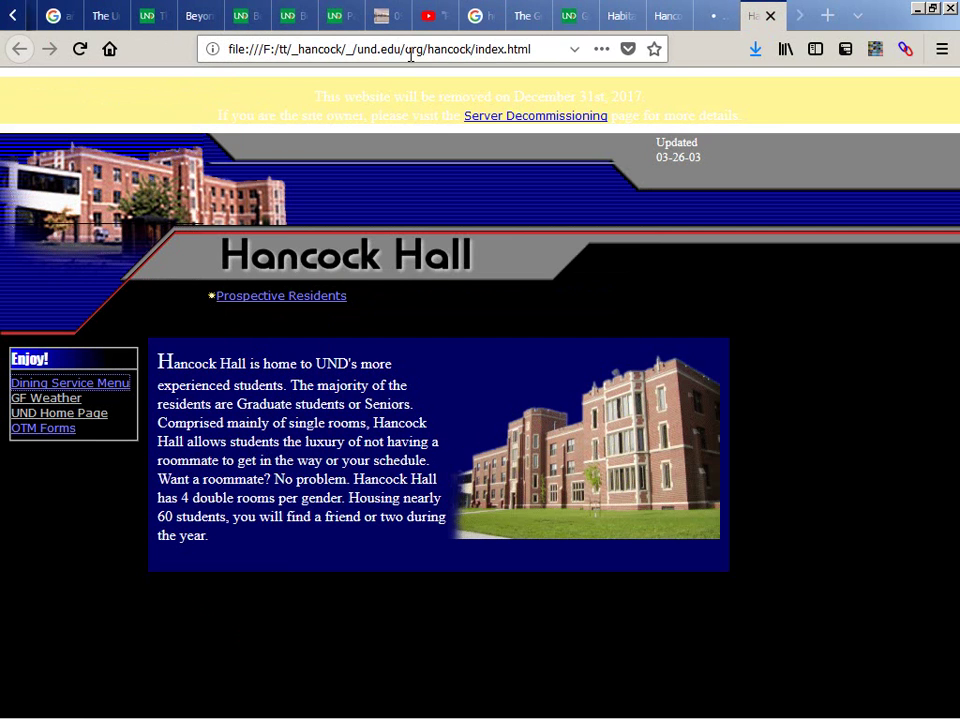
# Step: Go to the online Dining Services menu.html page and view its page source
pyautogui.hotkey('ctrl', 'shift', 'Tab')
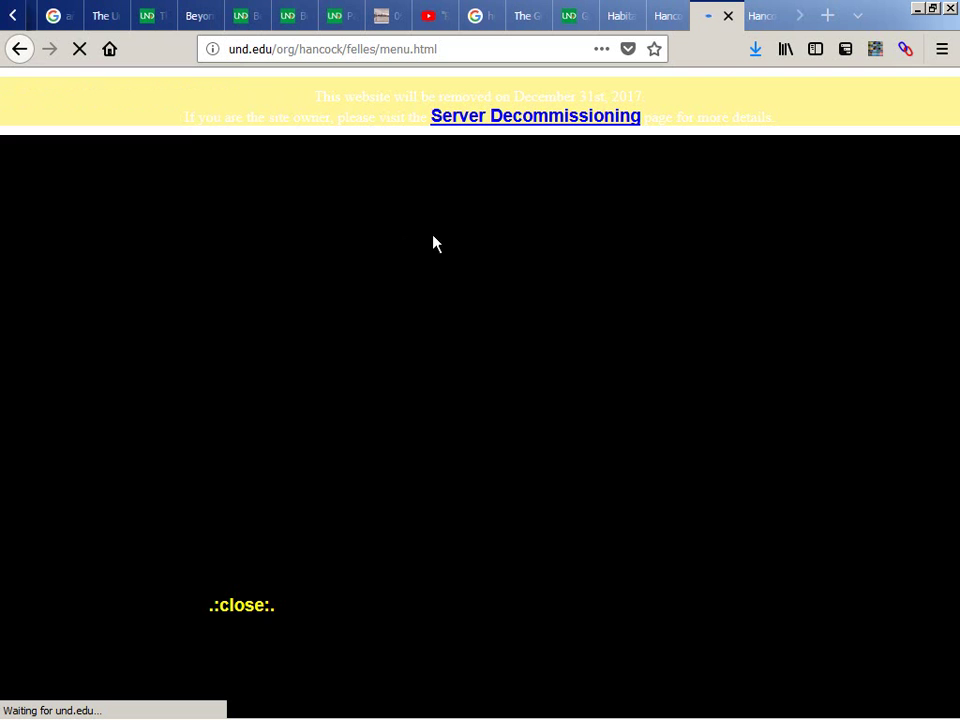
pyautogui.rightClick(435, 243)
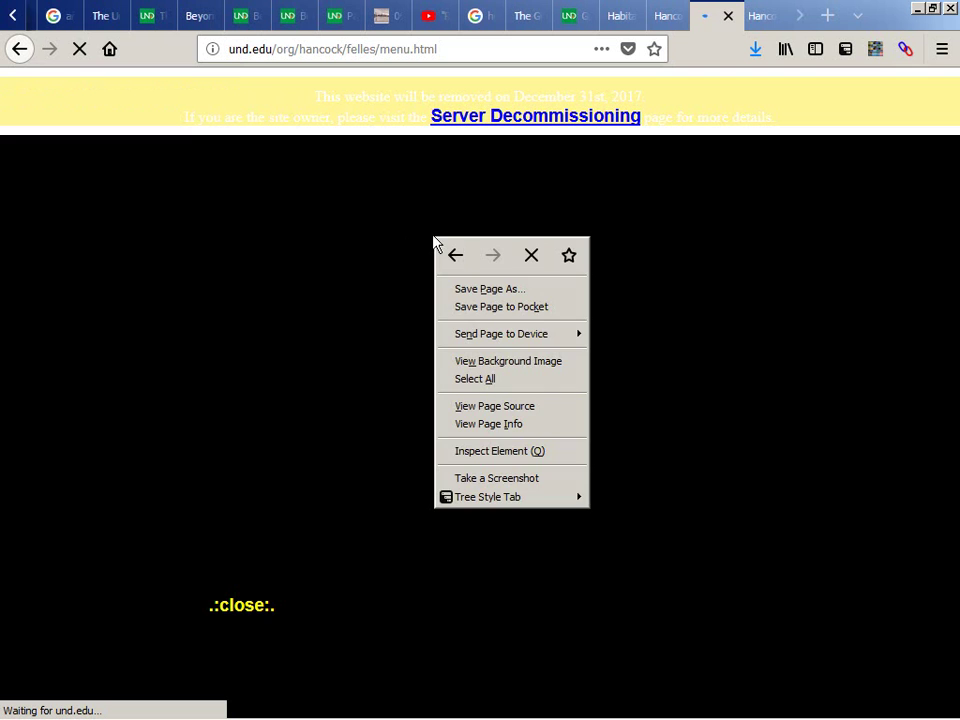
pyautogui.click(357, 340)
pyautogui.rightClick(357, 341)
pyautogui.press('v')
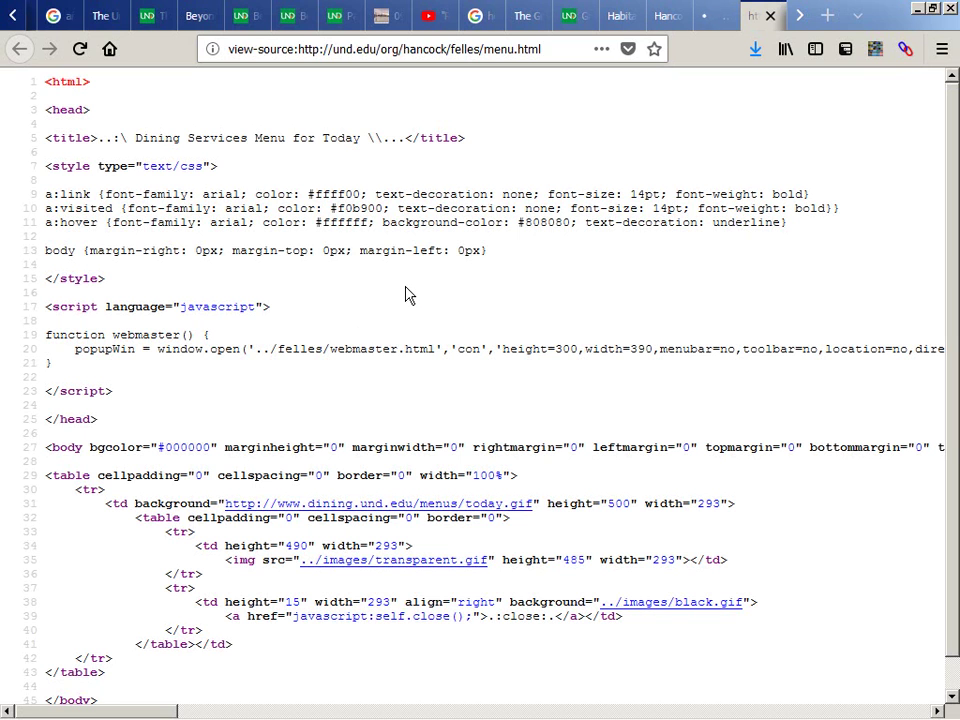
# Step: Switch to WinHTTrack and load the existing hancock project from F:\tt\_hancock in update mode
pyautogui.hotkey('alt', 'Tab')
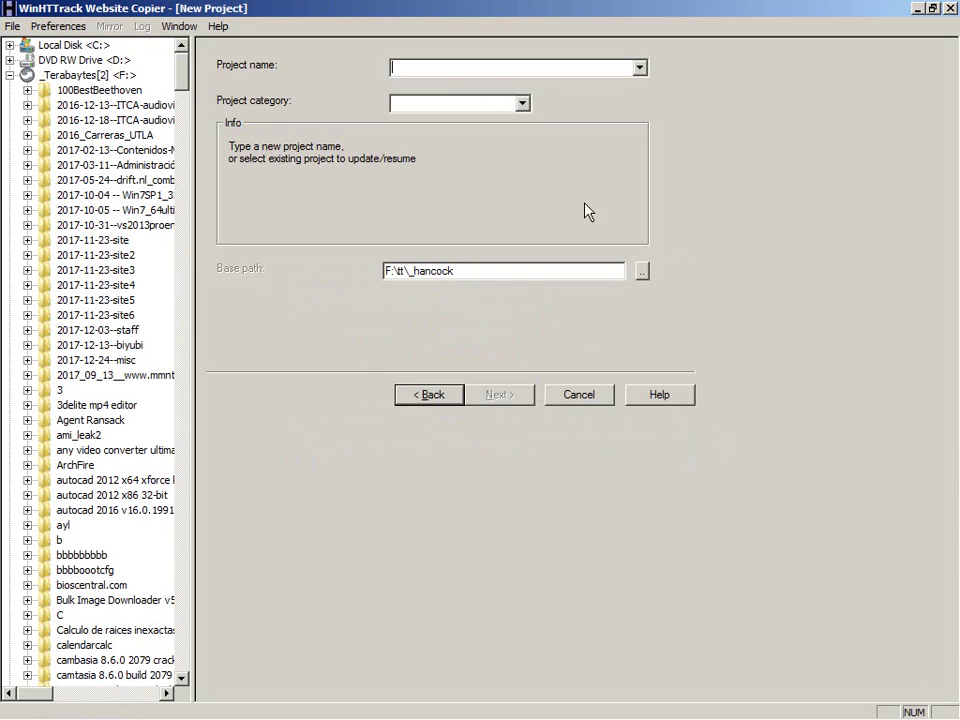
pyautogui.click(638, 67)
pyautogui.click(624, 90)
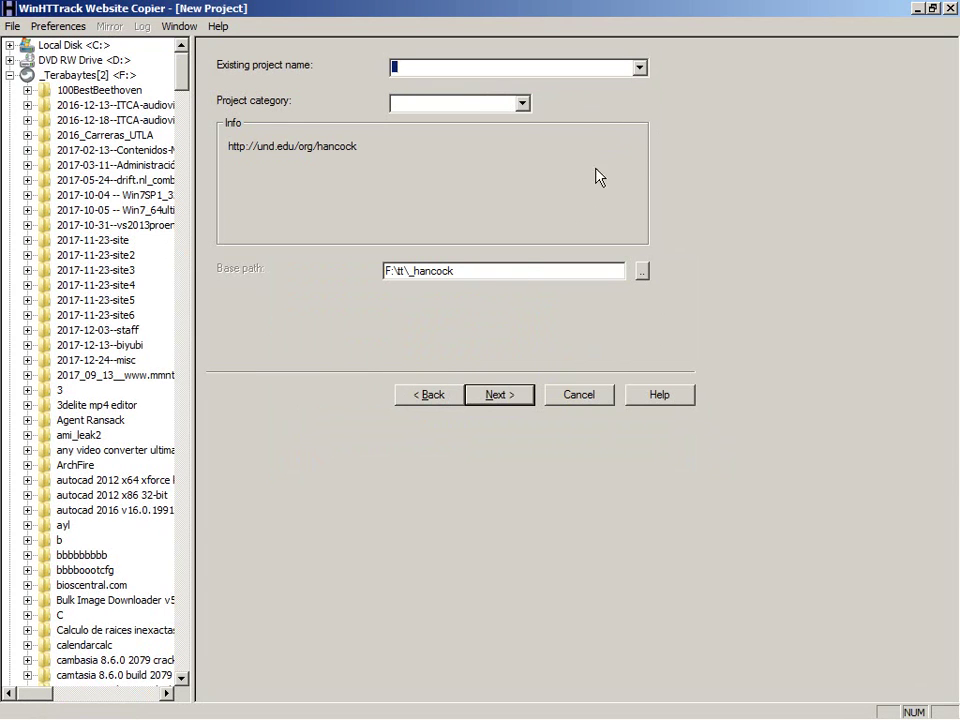
pyautogui.click(480, 398)
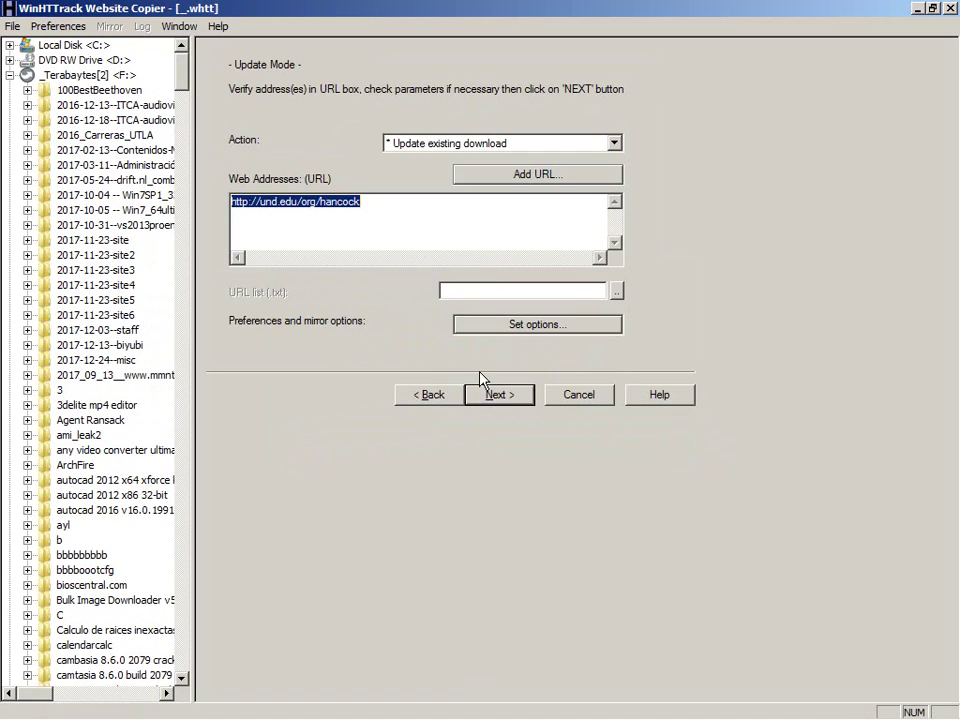
# Step: Add und.edu/org/hancock/felles/menu.html as a second web address of the mirror
pyautogui.click(533, 228)
pyautogui.press('Return')
pyautogui.write('und.edu/org/hancock/felles/menu.html')
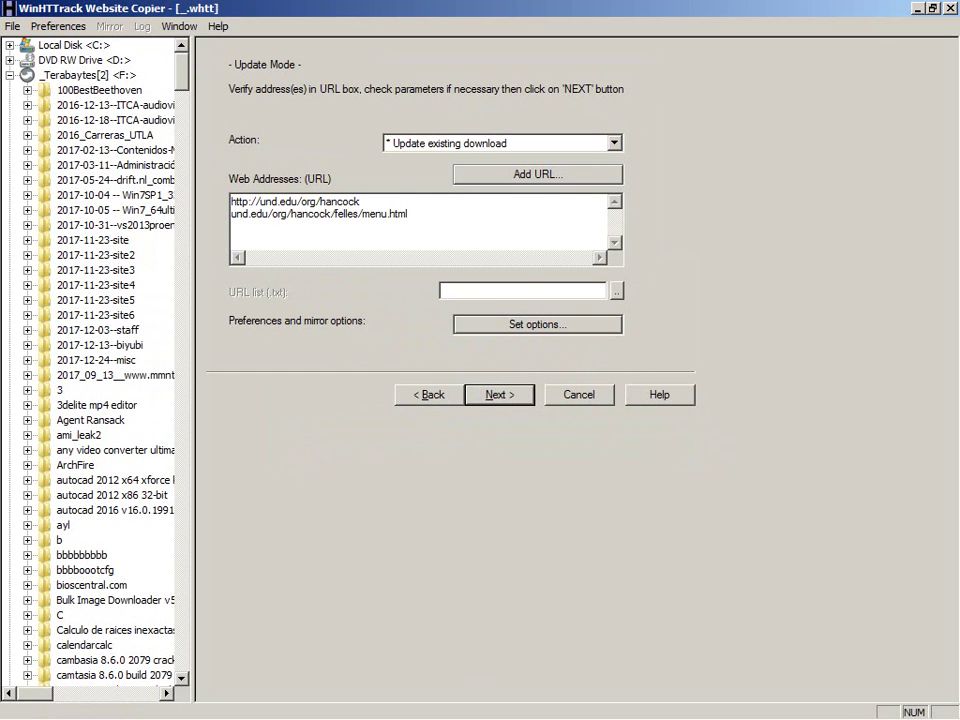
# Step: Check the script file name in the page source and add und.edu/org/hancock/felles/webmaster.html as a third web address
pyautogui.hotkey('alt', 'Tab')
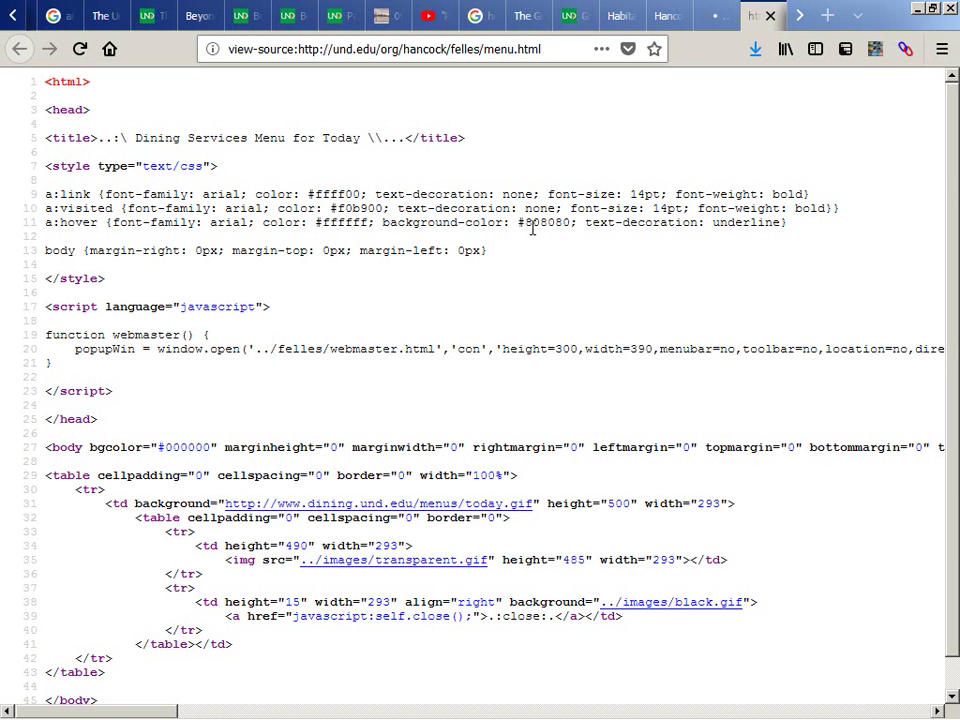
pyautogui.hotkey('alt', 'Tab')
pyautogui.press('Return')
pyautogui.write('und.edu/org/hancock/felles/menu.html')
pyautogui.press('Left')
pyautogui.press('Left')
pyautogui.press('Left')
pyautogui.press('Left')
pyautogui.press('Left')
pyautogui.press('Left')
pyautogui.press('Left')
pyautogui.press('Left')
pyautogui.press('Left')
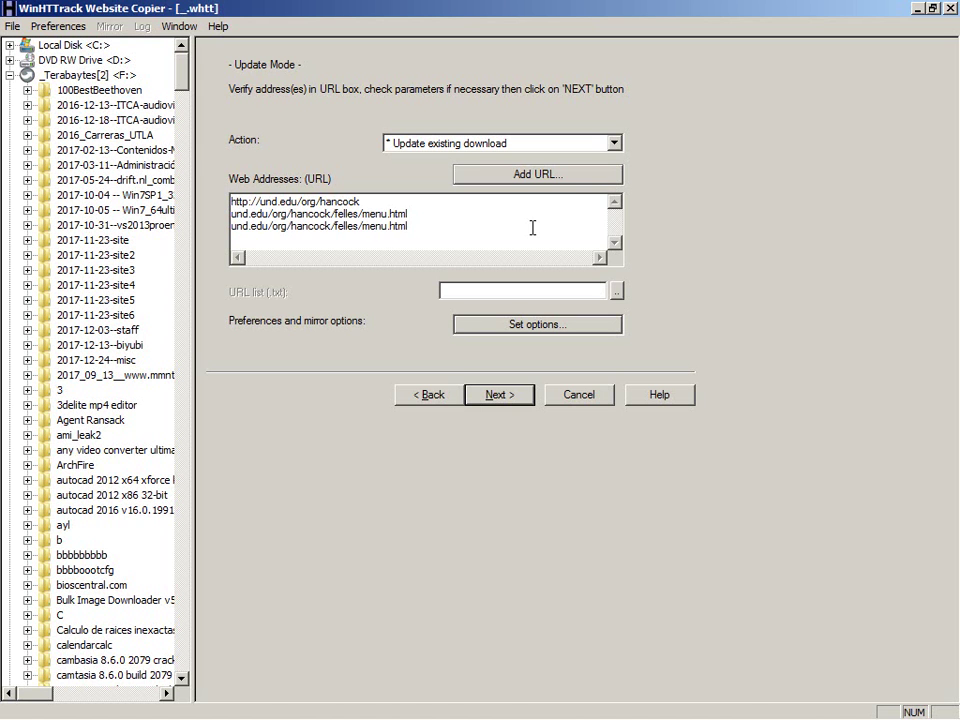
pyautogui.hotkey('shift', 'Right')
pyautogui.hotkey('shift', 'Right')
pyautogui.hotkey('shift', 'Right')
pyautogui.hotkey('shift', 'Right')
pyautogui.write('webmaster')
# Step: Examine the rest of the menu page's source in the browser for other linked files
pyautogui.hotkey('alt', 'Tab')
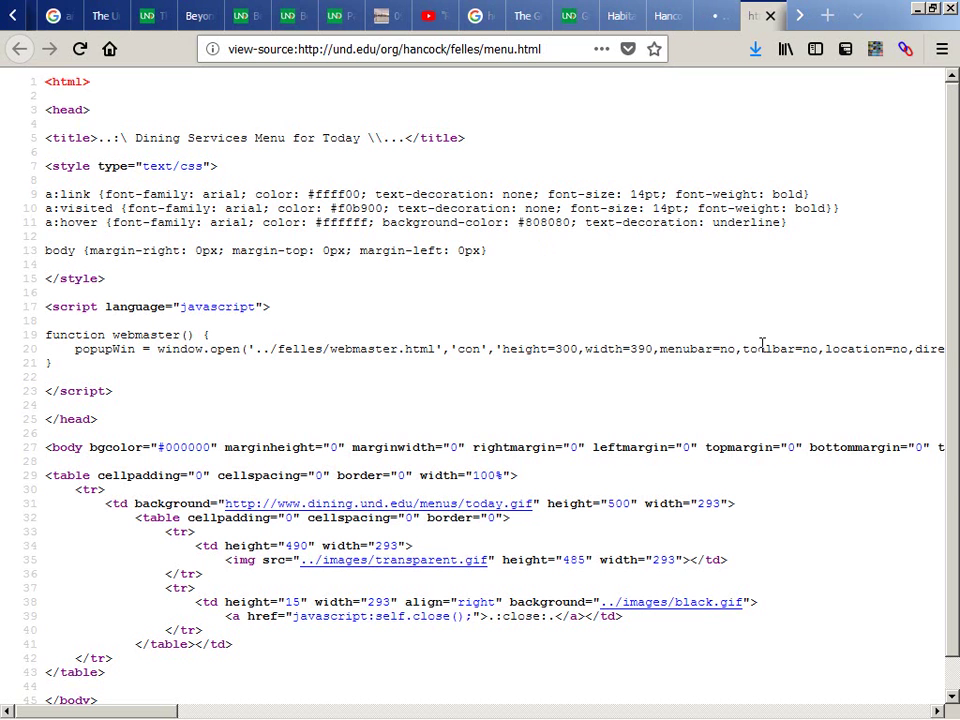
pyautogui.hscroll(10, 762, 344)
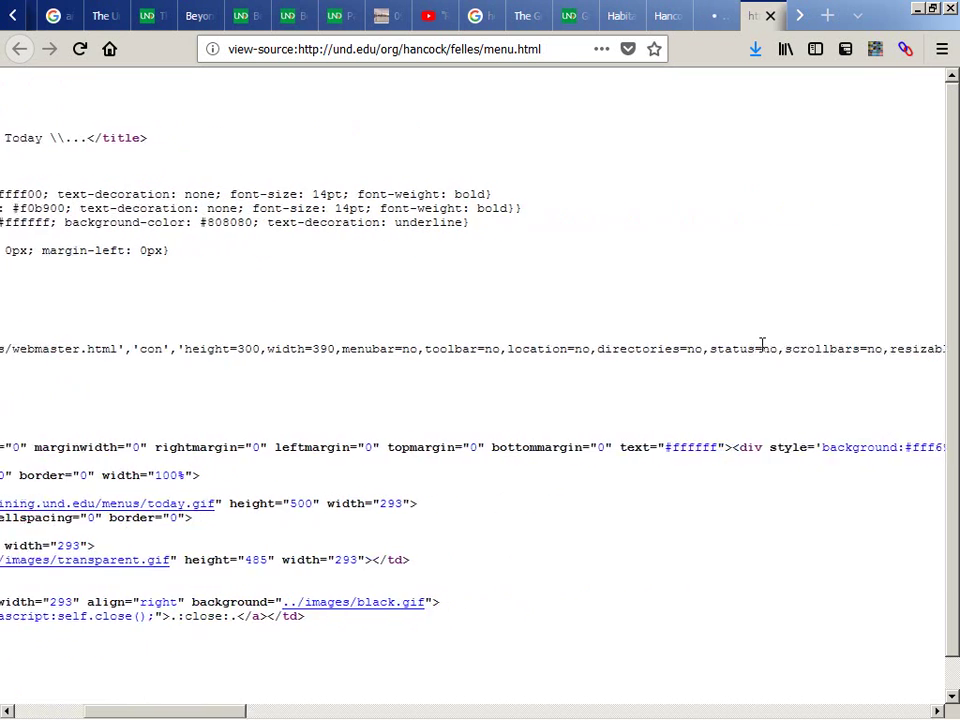
pyautogui.hscroll(-10, 760, 352)
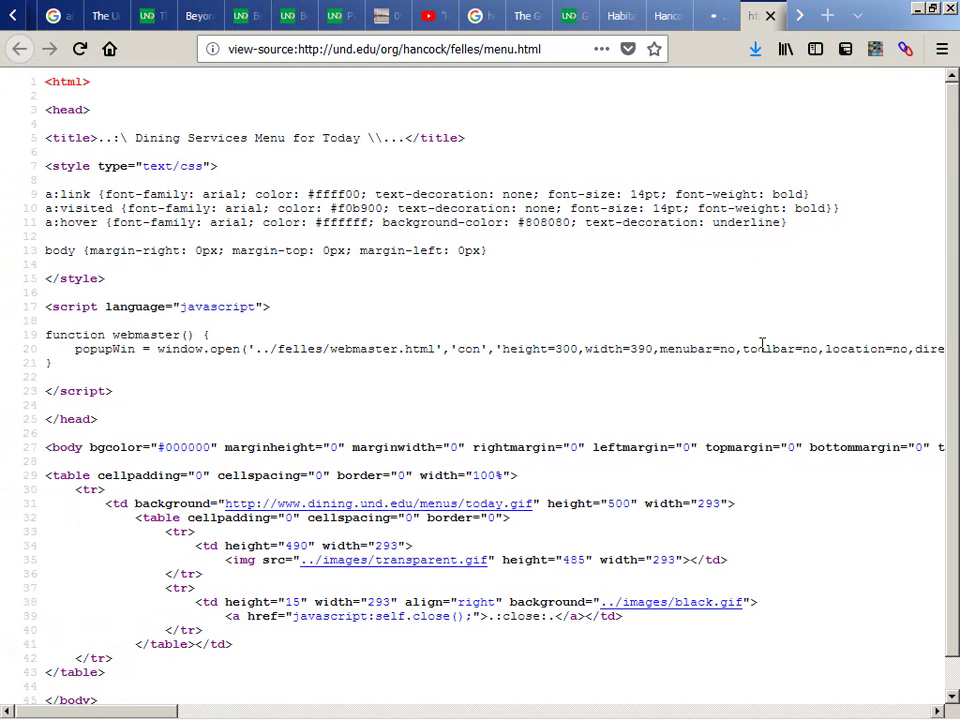
pyautogui.scroll(-1, 676, 352)
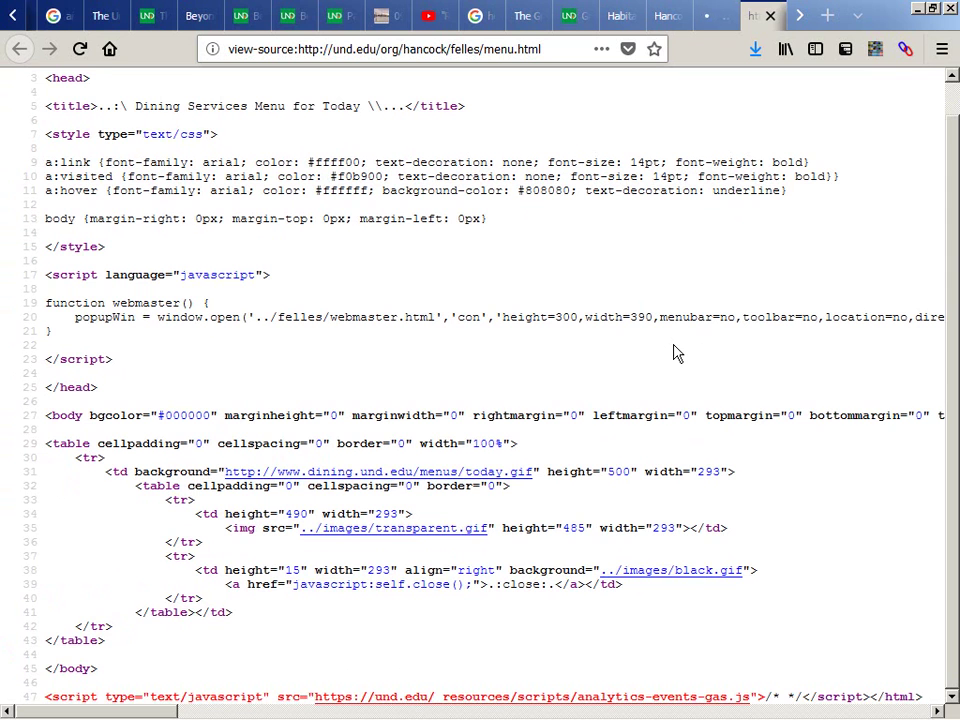
pyautogui.scroll(1, 676, 352)
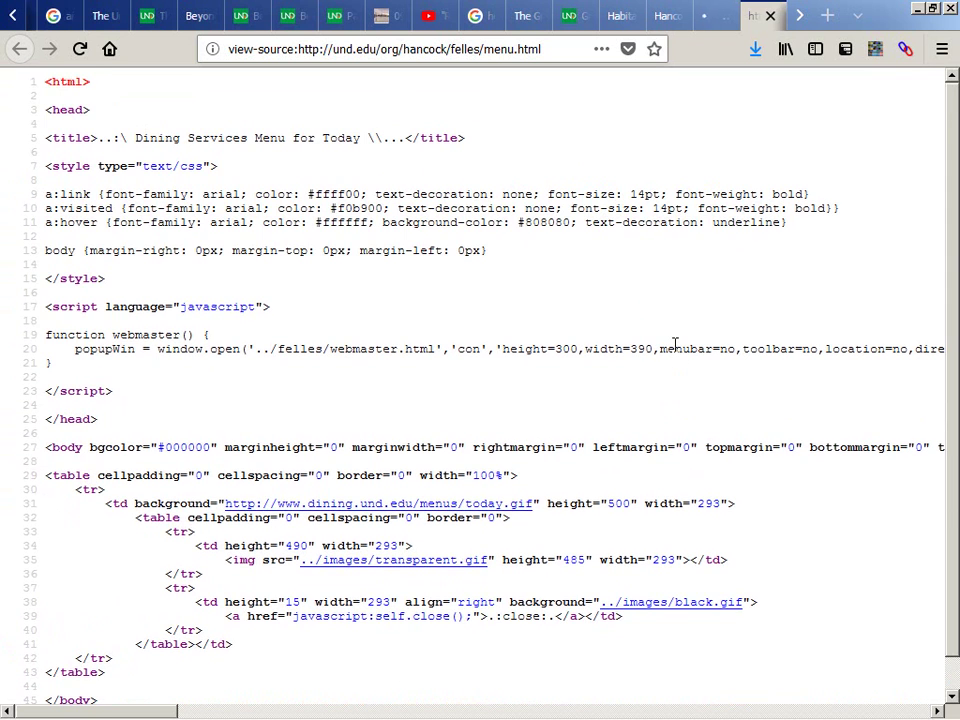
pyautogui.hotkey('alt', 'Tab')
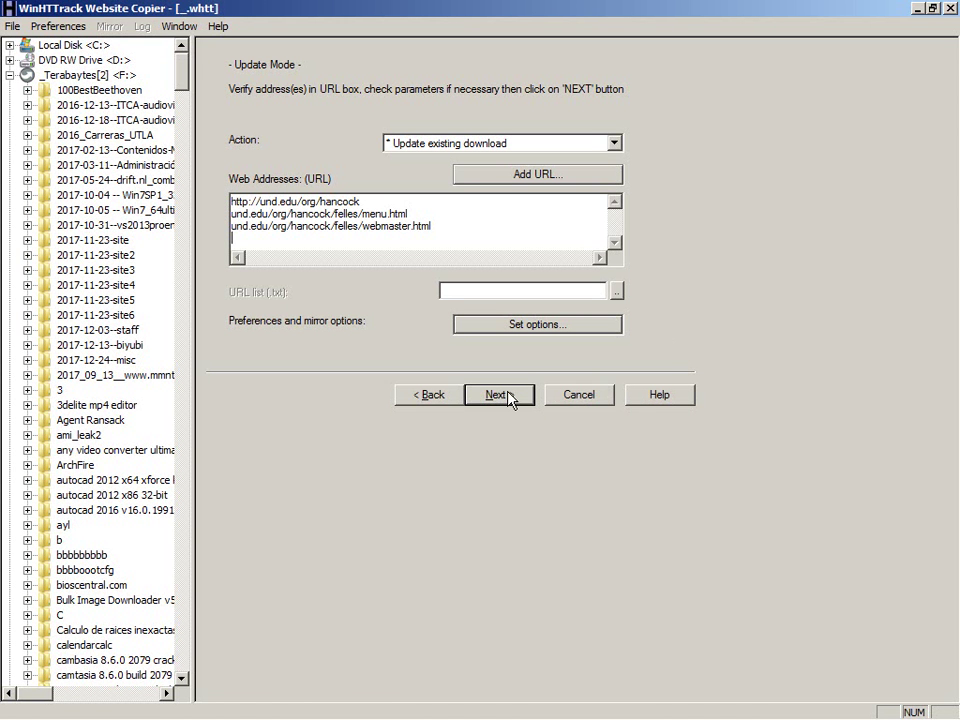
pyautogui.hotkey('shift', 'Right')
pyautogui.hotkey('shift', 'Right')
pyautogui.hotkey('shift', 'Right')
pyautogui.hotkey('shift', 'Right')
pyautogui.hotkey('shift', 'Right')
pyautogui.hotkey('shift', 'Right')
pyautogui.hotkey('shift', 'Right')
pyautogui.hotkey('ctrl', 'c')
pyautogui.press('Down')
pyautogui.press('Home')
pyautogui.hotkey('ctrl', 'v')
pyautogui.press('Down')
pyautogui.press('Home')
pyautogui.hotkey('ctrl', 'v')
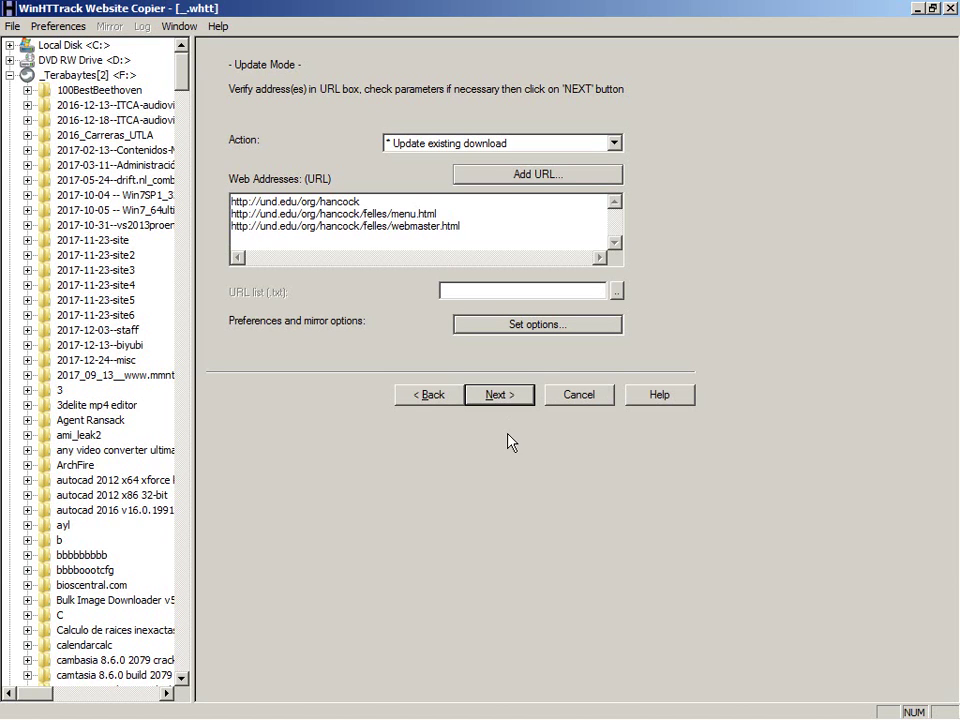
# Step: Start updating the mirror, glance at the local and online menu pages, and return to the mirroring progress
pyautogui.click(507, 399)
pyautogui.click(507, 399)
pyautogui.hotkey('alt', 'Tab')
pyautogui.hotkey('alt', 'Tab')
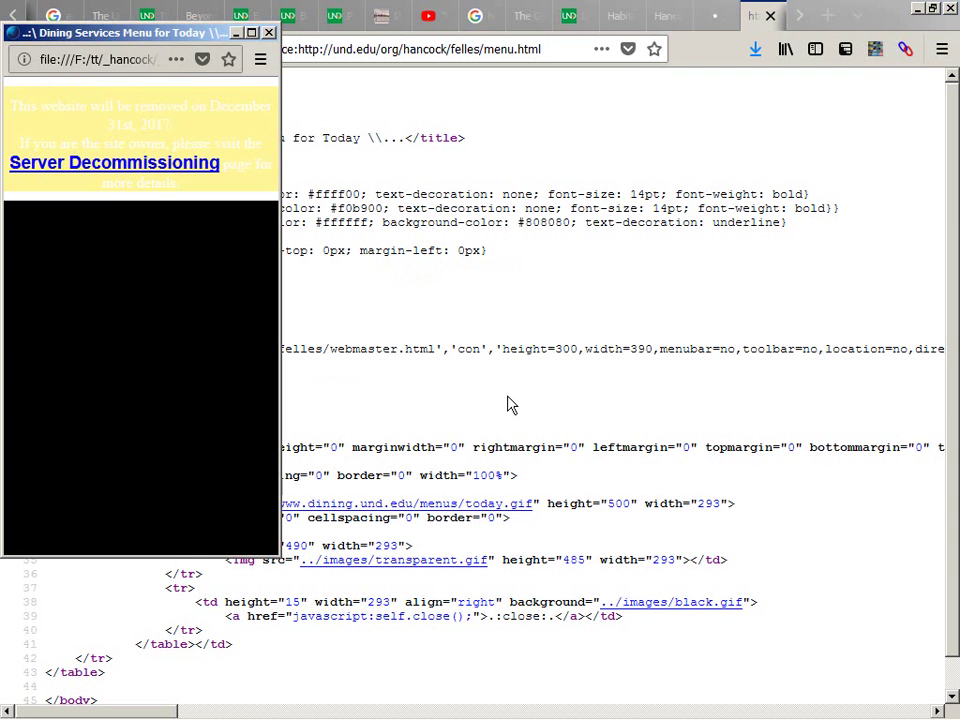
pyautogui.hotkey('alt', 'Tab')
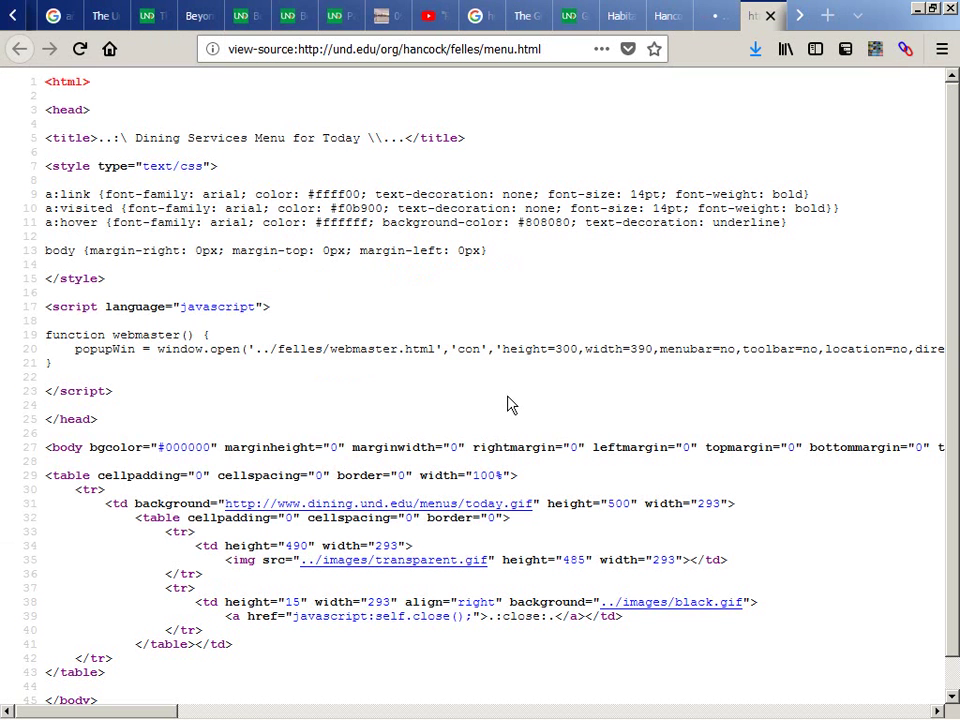
pyautogui.hotkey('ctrl', 'pageup')
pyautogui.hotkey('alt', 'Tab')
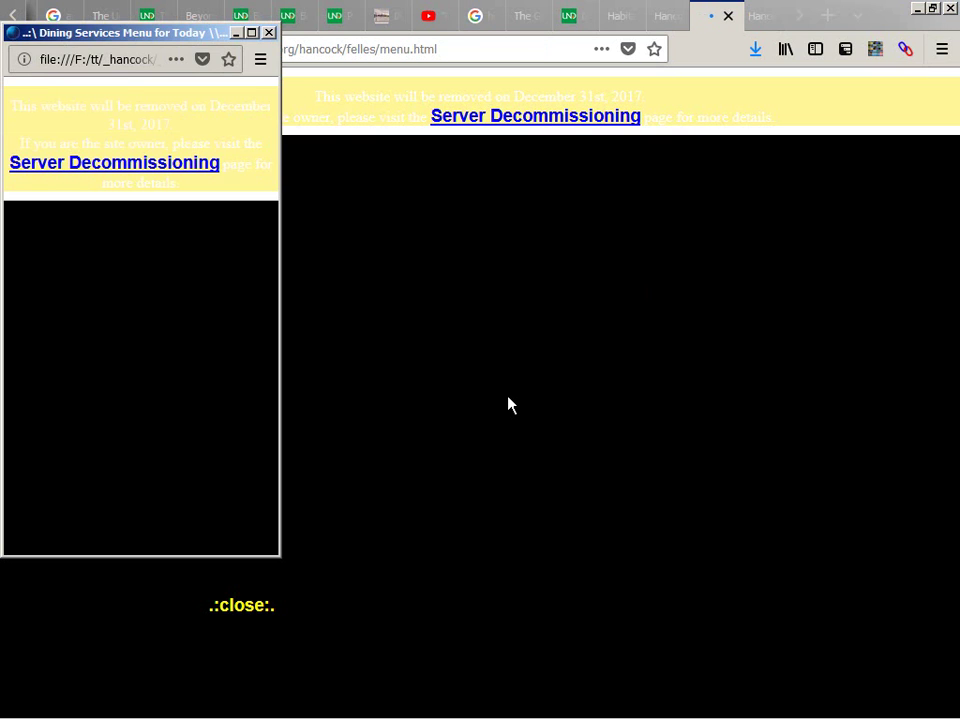
pyautogui.hotkey('alt', 'Tab')
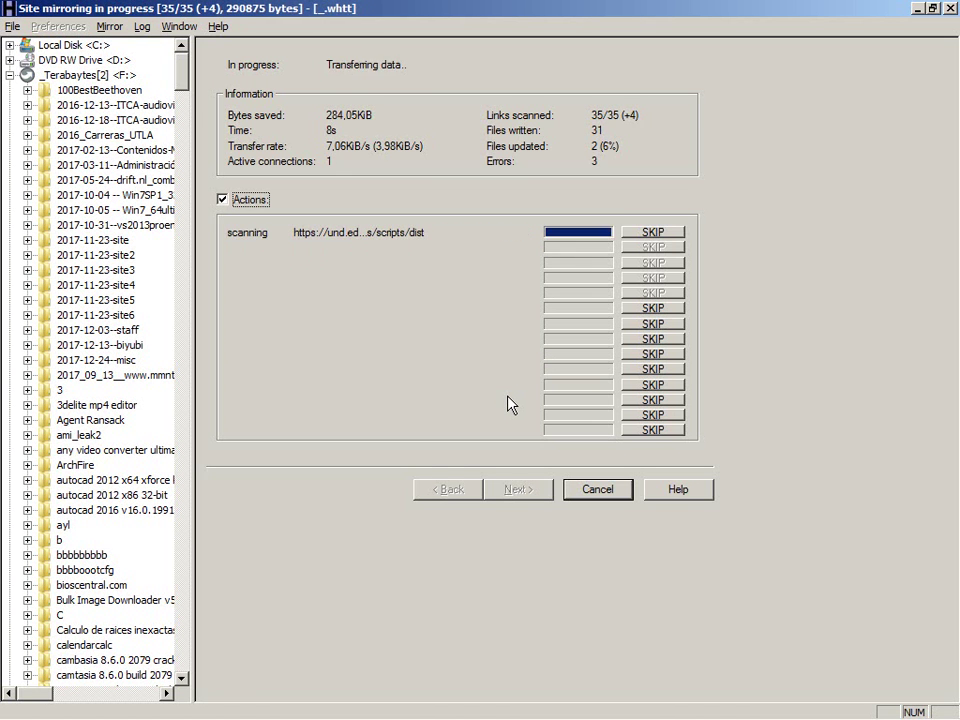
pyautogui.hotkey('alt', 'Tab')
pyautogui.hotkey('alt', 'Tab')
pyautogui.hotkey('alt', 'Tab')
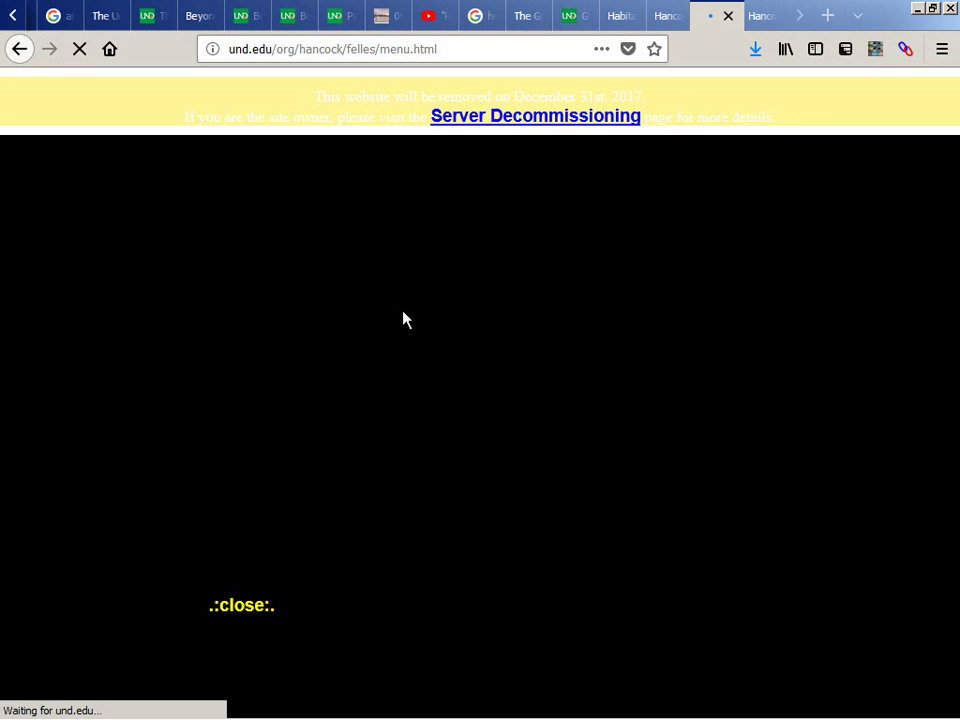
pyautogui.hotkey('alt', 'Tab')
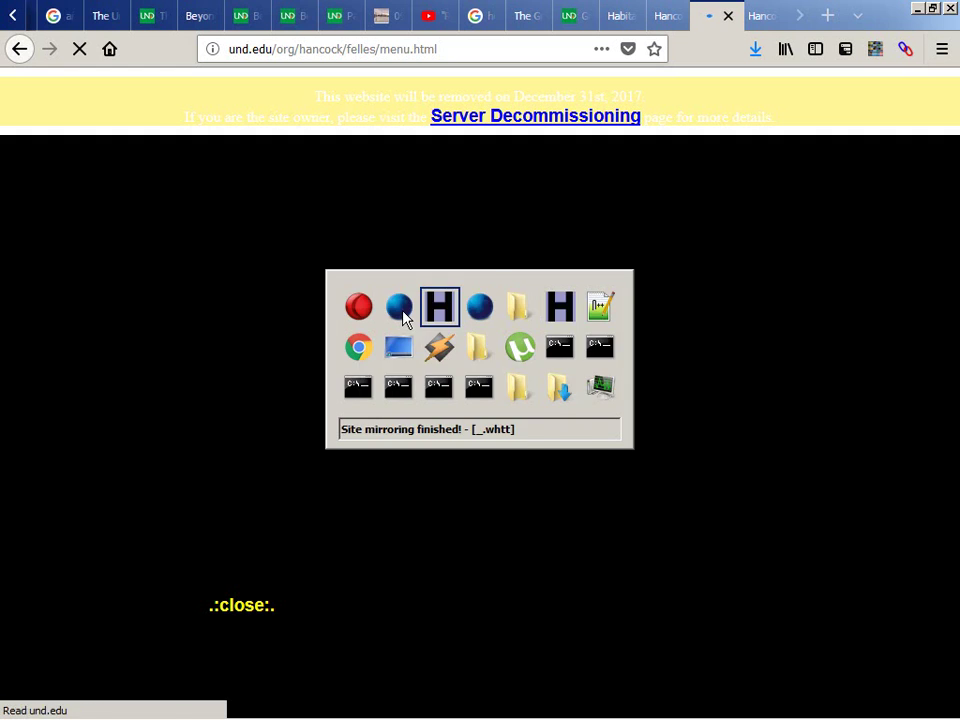
pyautogui.hotkey('alt', 'Tab')
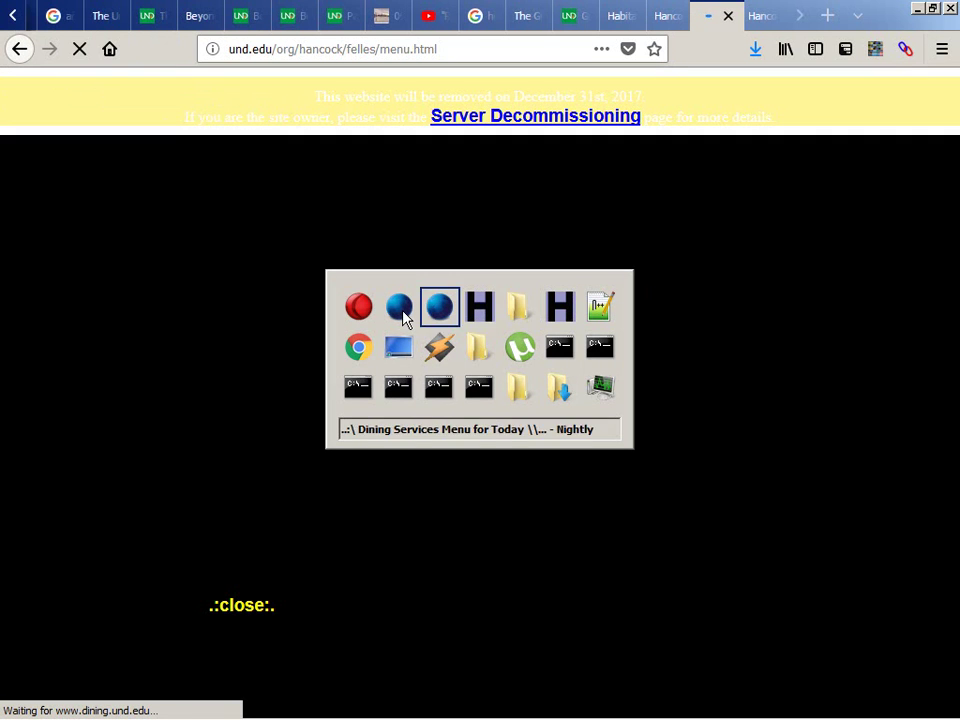
pyautogui.hotkey('alt', 'Tab')
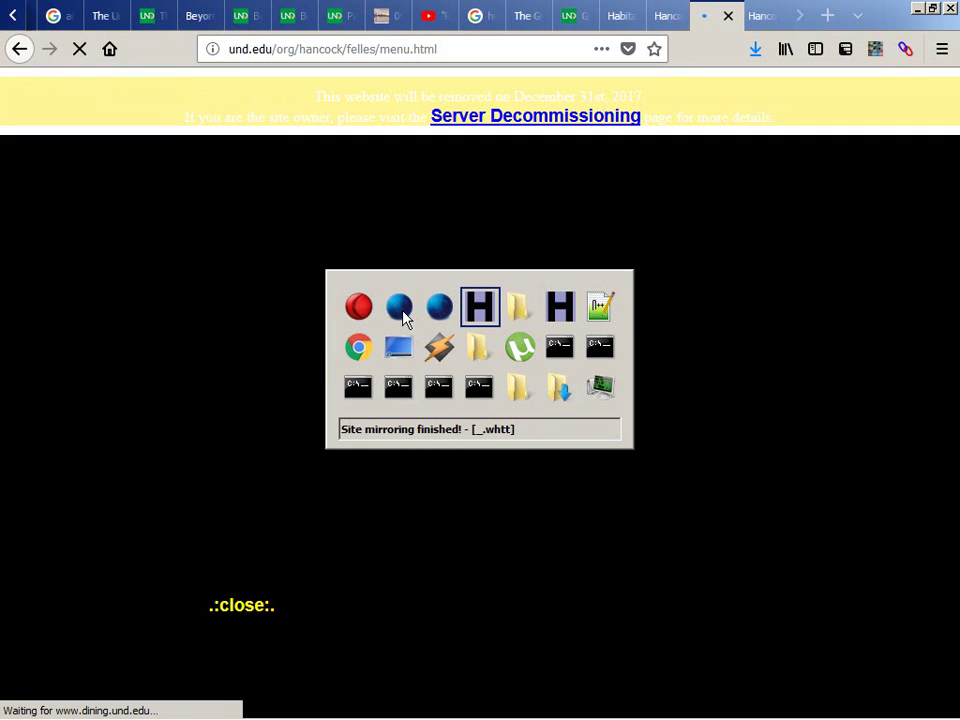
pyautogui.press('Escape')
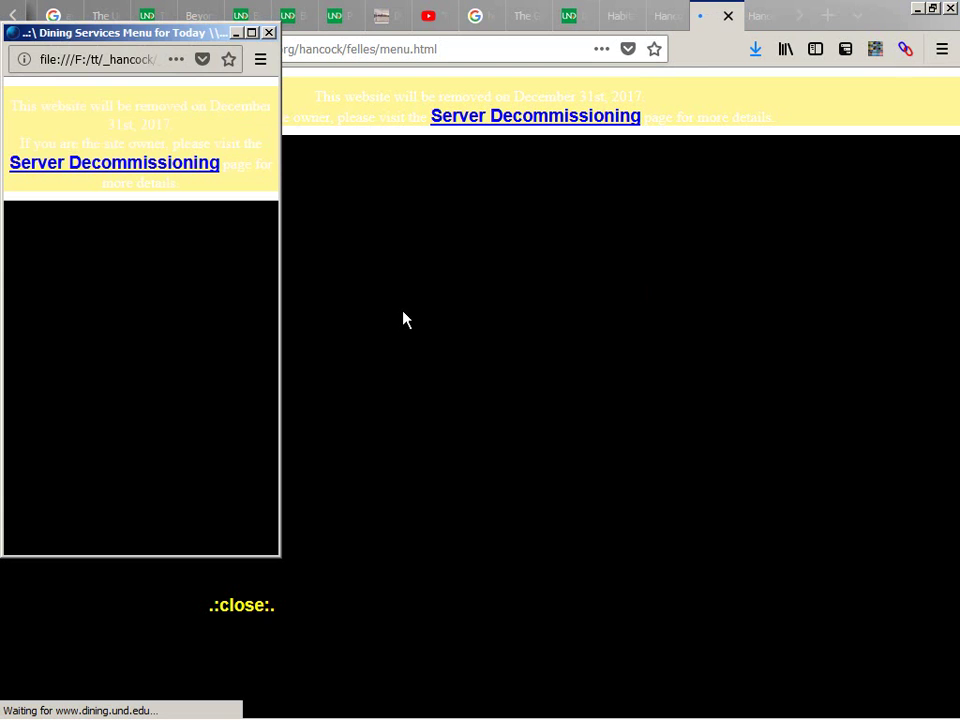
# Step: Reopen the recently closed source view of the online menu.html page in the main browser window
pyautogui.click(403, 319)
pyautogui.hotkey('alt', 's')
pyautogui.press('Down')
pyautogui.press('Down')
pyautogui.press('Down')
pyautogui.press('Down')
pyautogui.press('Right')
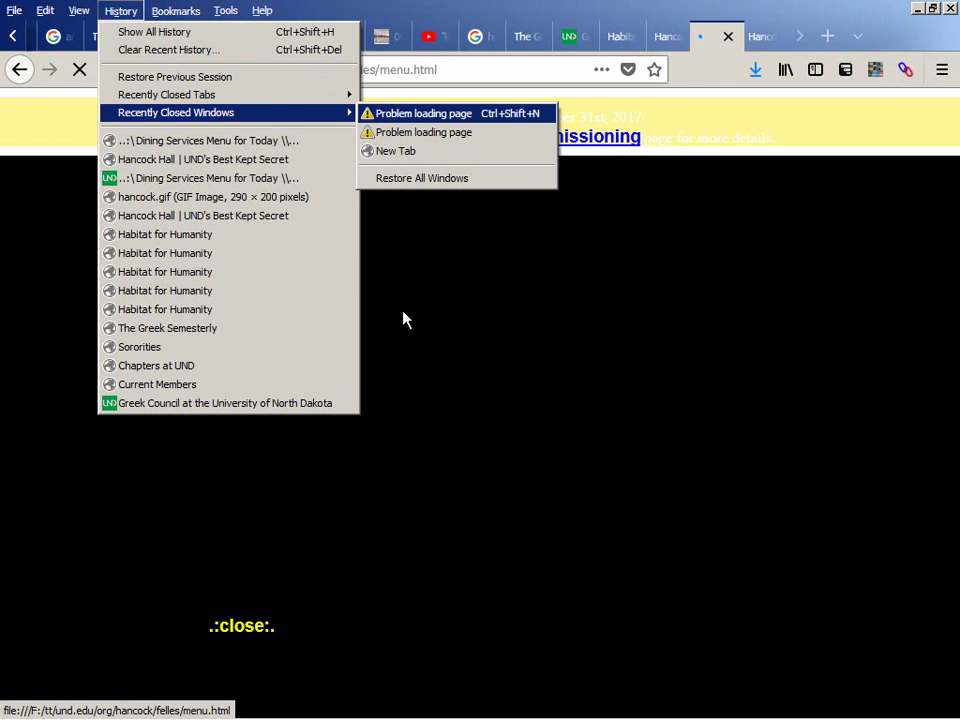
pyautogui.press('Left')
pyautogui.press('Up')
pyautogui.press('Right')
pyautogui.press('Return')
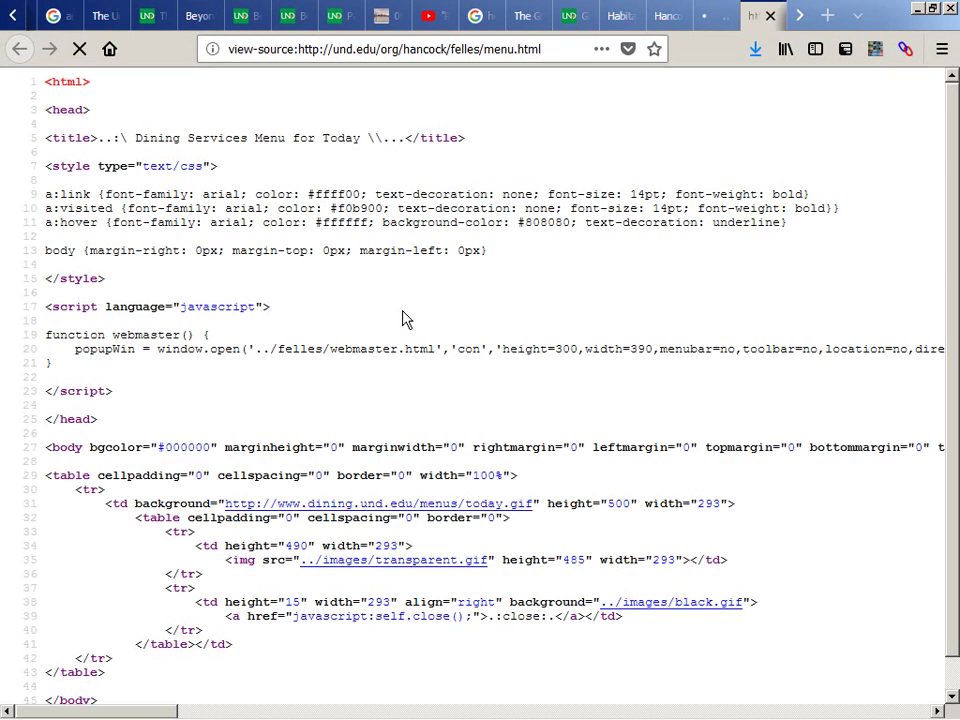
pyautogui.hotkey('alt', 'Tab')
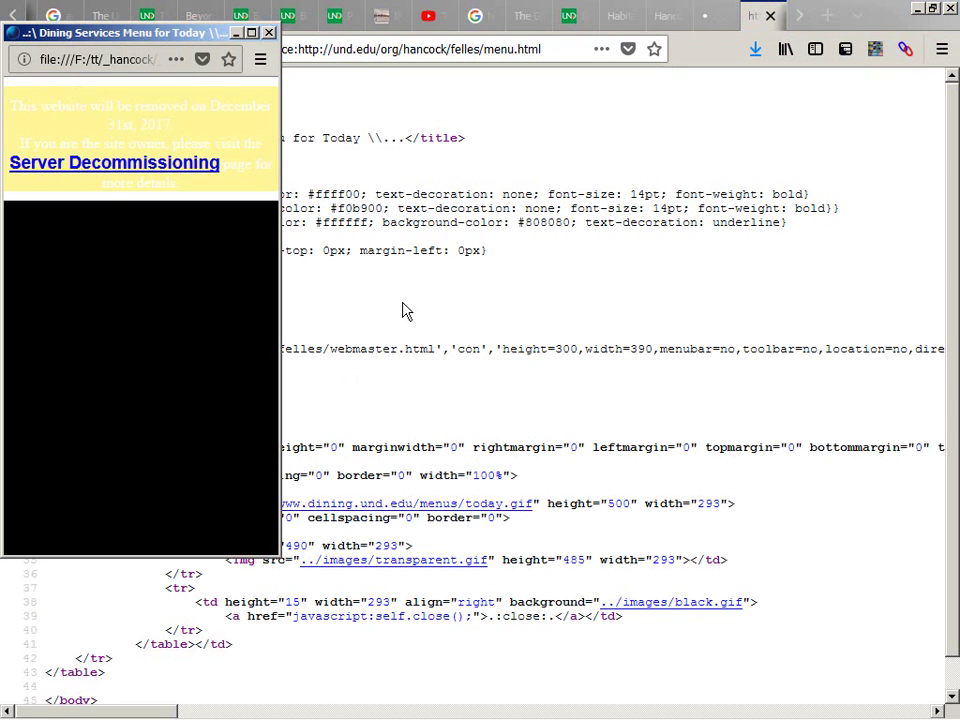
pyautogui.click(123, 59)
pyautogui.press('End')
pyautogui.press('Left')
pyautogui.press('Left')
pyautogui.press('Left')
pyautogui.press('Left')
pyautogui.press('Left')
pyautogui.press('Left')
pyautogui.press('Left')
pyautogui.press('Left')
pyautogui.press('Left')
pyautogui.hotkey('shift', 'Right')
pyautogui.hotkey('shift', 'Right')
pyautogui.hotkey('shift', 'Right')
pyautogui.hotkey('shift', 'Right')
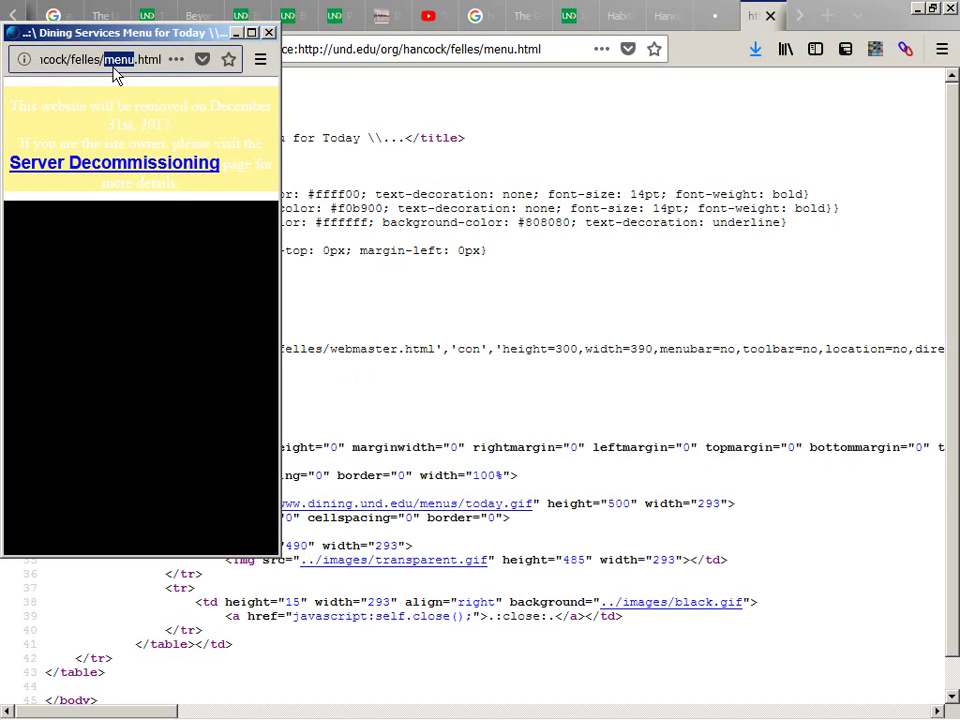
pyautogui.hotkey('alt', 'Tab')
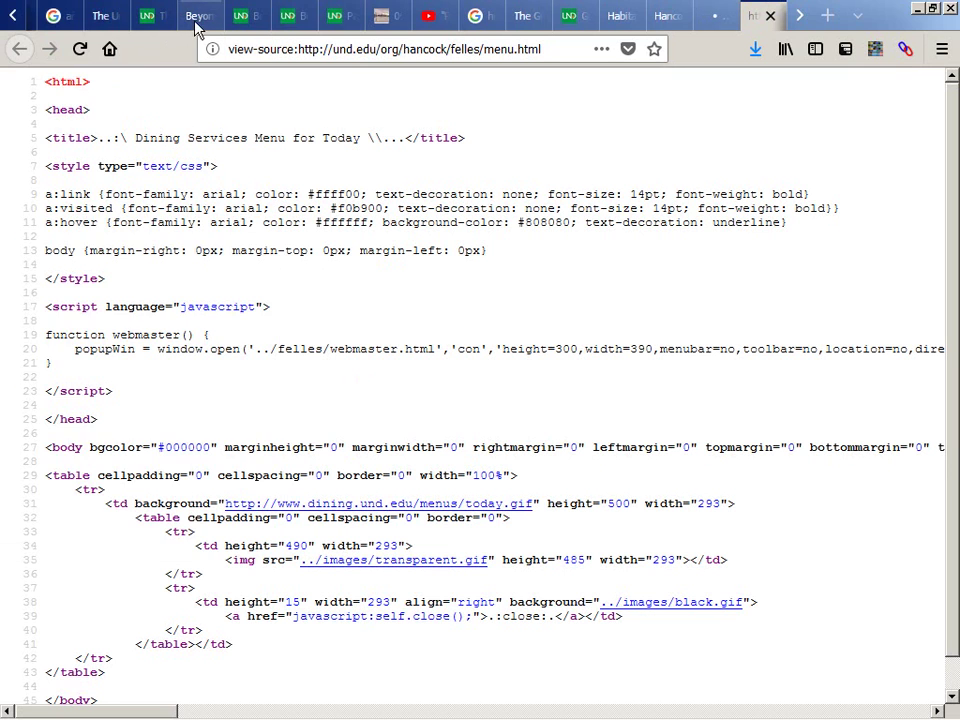
pyautogui.click(271, 49)
pyautogui.press('End')
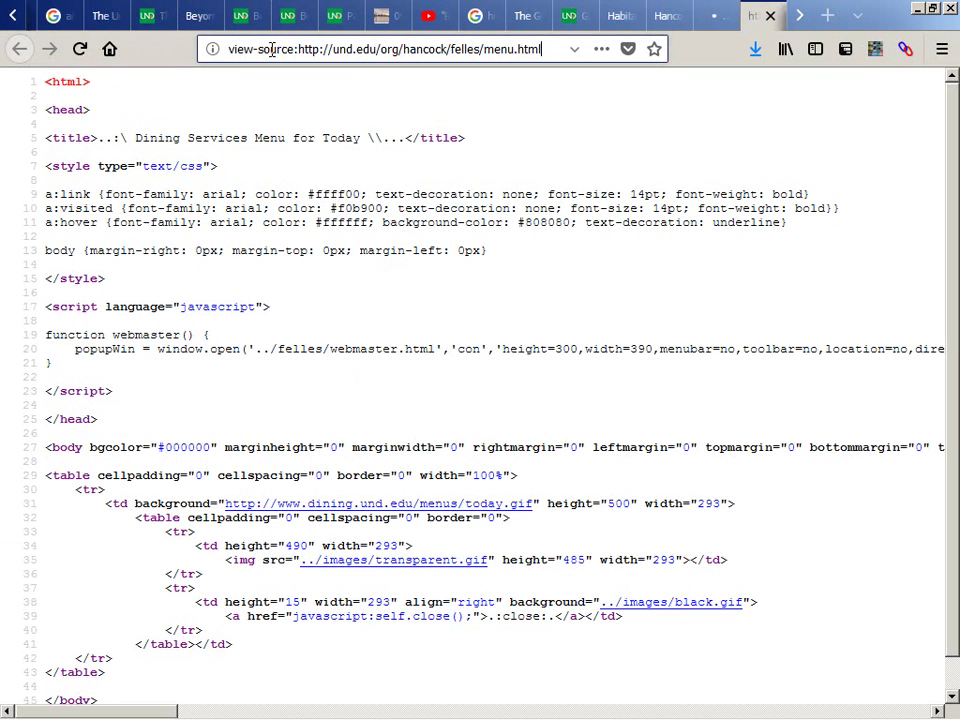
pyautogui.press('Left')
pyautogui.press('Left')
pyautogui.press('Left')
pyautogui.press('Left')
pyautogui.press('Left')
pyautogui.hotkey('shift', 'Left')
pyautogui.hotkey('shift', 'Left')
pyautogui.hotkey('shift', 'Left')
pyautogui.hotkey('shift', 'Left')
pyautogui.write('webmaster')
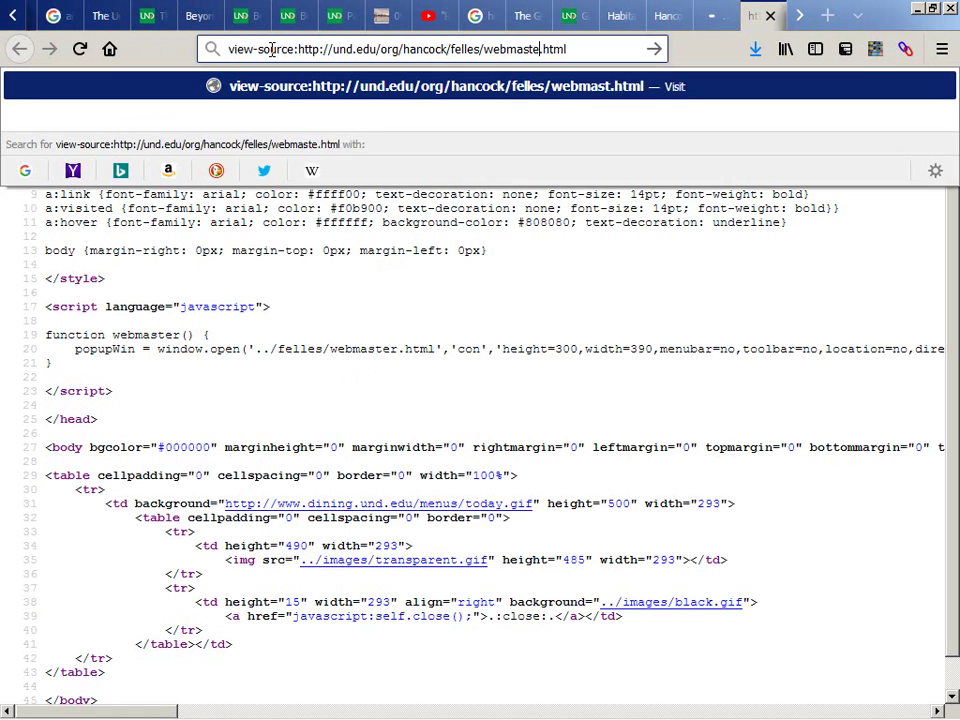
pyautogui.press('Return')
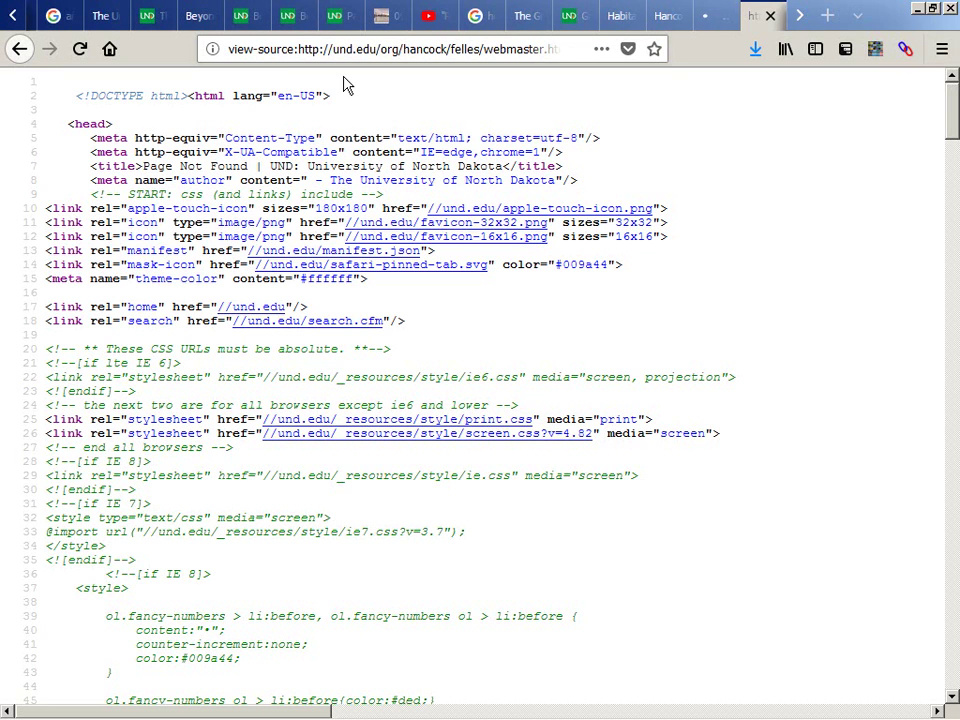
pyautogui.moveTo(343, 85); pyautogui.dragTo(343, 111)
pyautogui.click(343, 111)
pyautogui.scroll(-12, 343, 111)
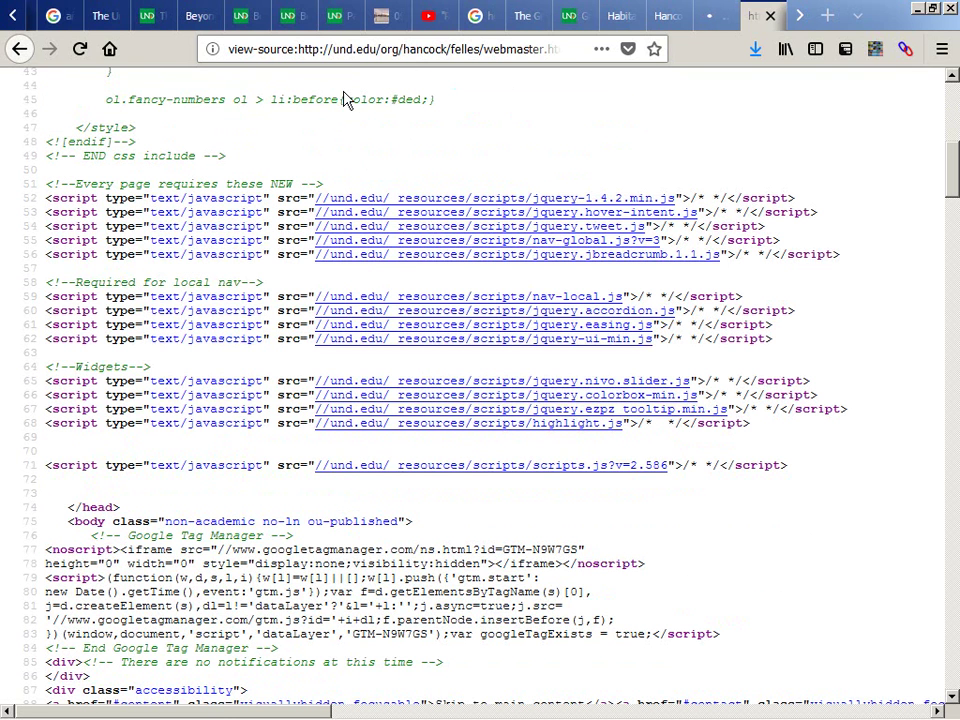
# Step: Remove the view-source: prefix from the webmaster.html address and load the page itself
pyautogui.click(377, 44)
pyautogui.press('Home')
pyautogui.hotkey('shift', 'Right')
pyautogui.hotkey('shift', 'Right')
pyautogui.hotkey('shift', 'Right')
pyautogui.hotkey('shift', 'Right')
pyautogui.hotkey('shift', 'Right')
pyautogui.hotkey('shift', 'Right')
pyautogui.hotkey('shift', 'Right')
pyautogui.hotkey('shift', 'Right')
pyautogui.hotkey('shift', 'Right')
pyautogui.hotkey('shift', 'Right')
pyautogui.hotkey('shift', 'Right')
pyautogui.hotkey('shift', 'Right')
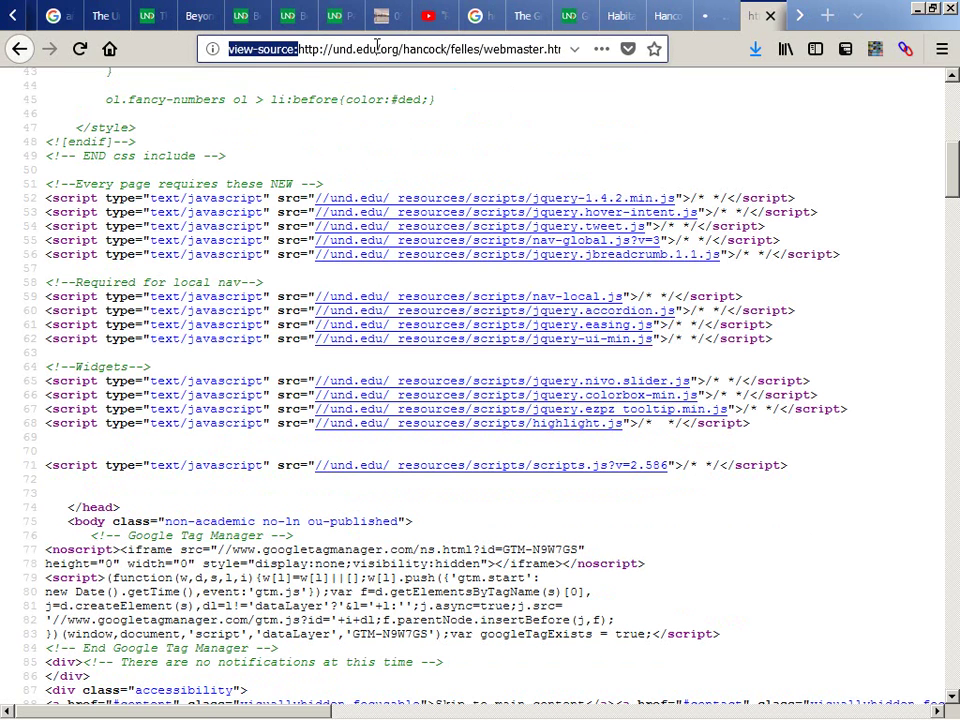
pyautogui.press('Delete')
pyautogui.press('Return')
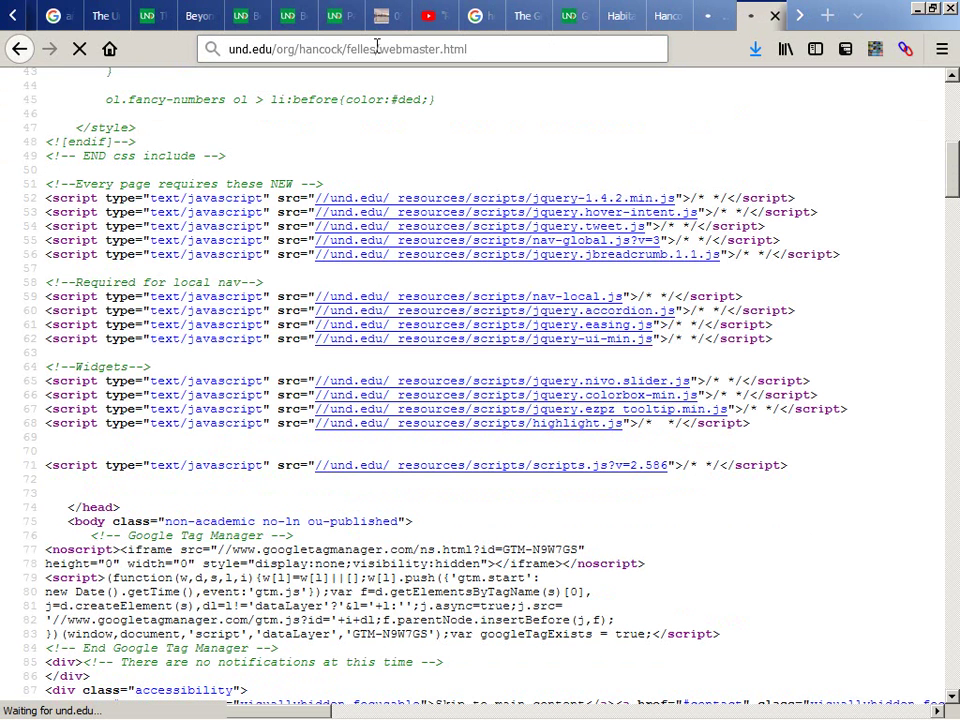
# Step: Switch to the local hancock folder in Explorer, open its felles subfolder, and check its files alongside the loading webmaster page
pyautogui.hotkey('alt', 'Tab')
pyautogui.hotkey('alt', 'Tab')
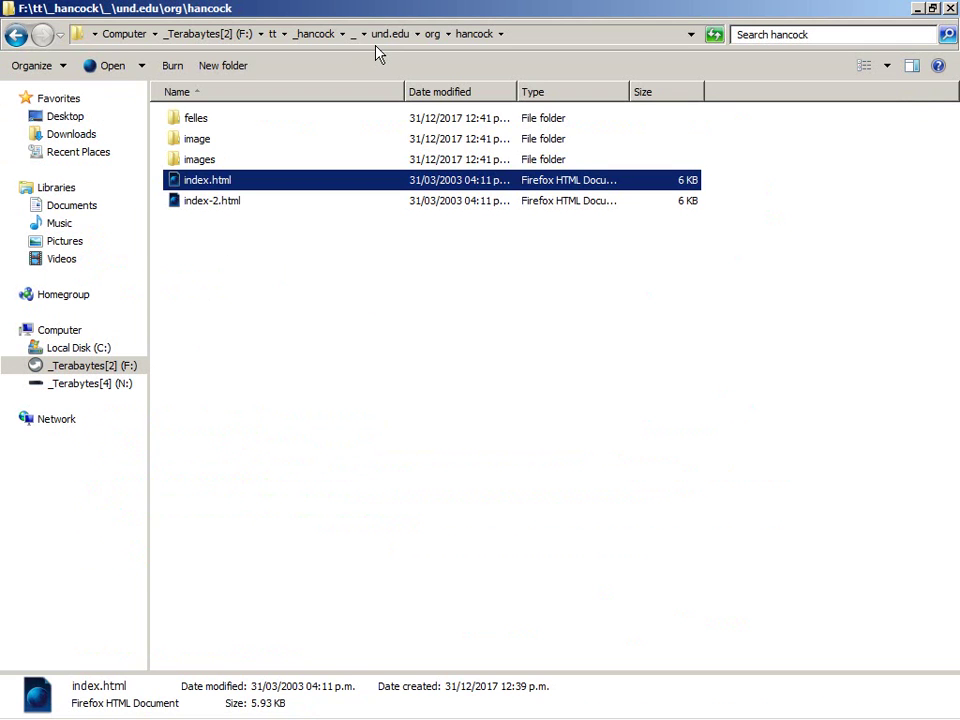
pyautogui.press('Home')
pyautogui.press('Return')
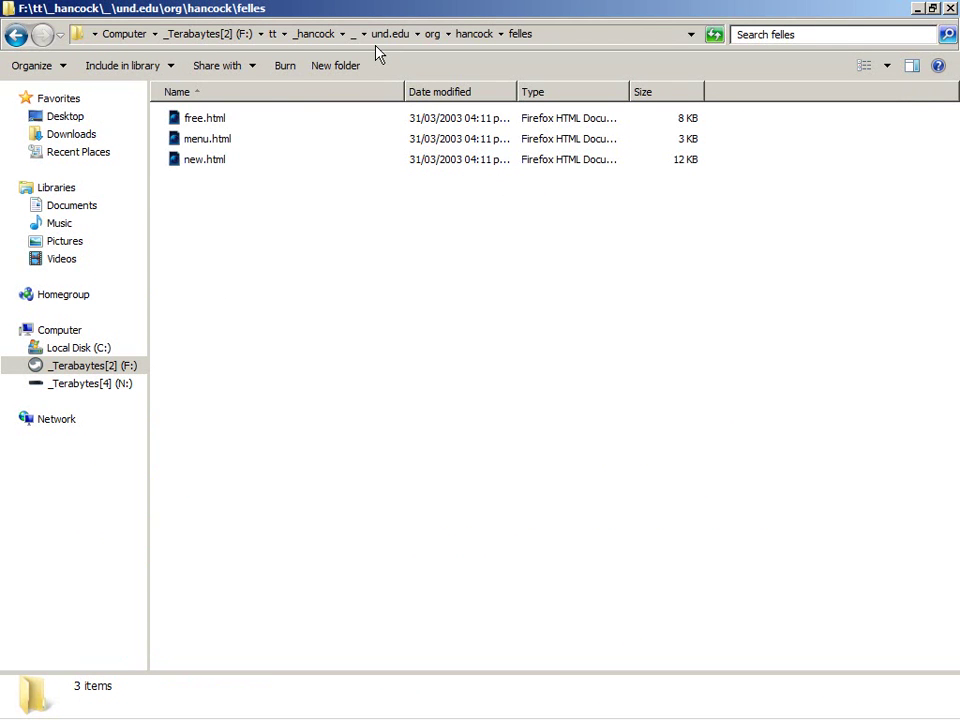
pyautogui.hotkey('alt', 'Tab')
pyautogui.hotkey('alt', 'Tab')
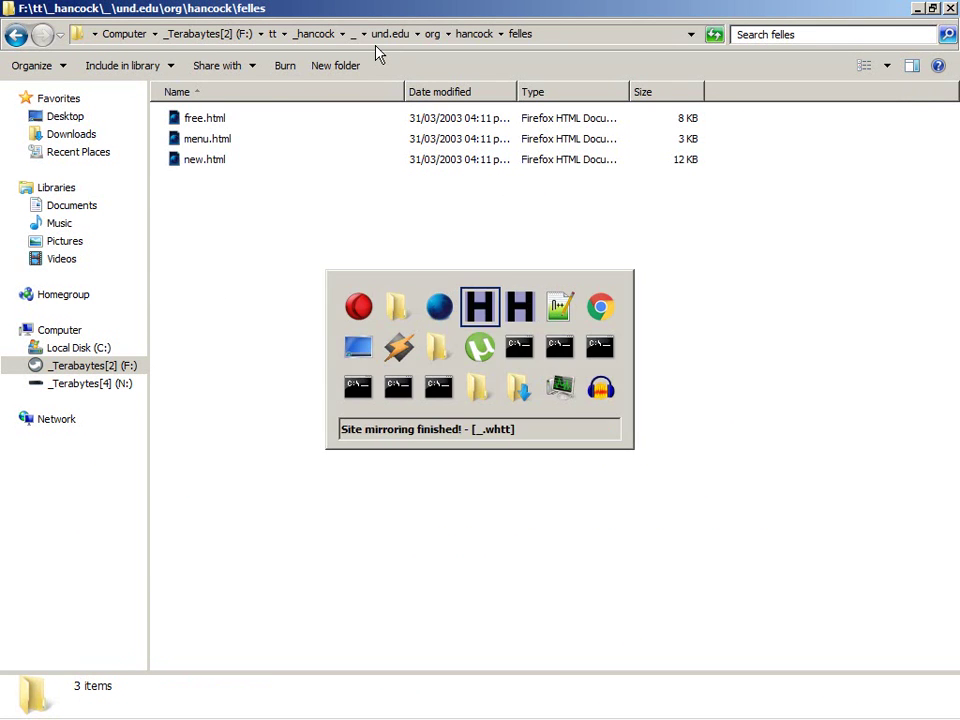
pyautogui.hotkey('alt', 'Tab')
pyautogui.hotkey('alt', 'Tab')
pyautogui.hotkey('alt', 'Tab')
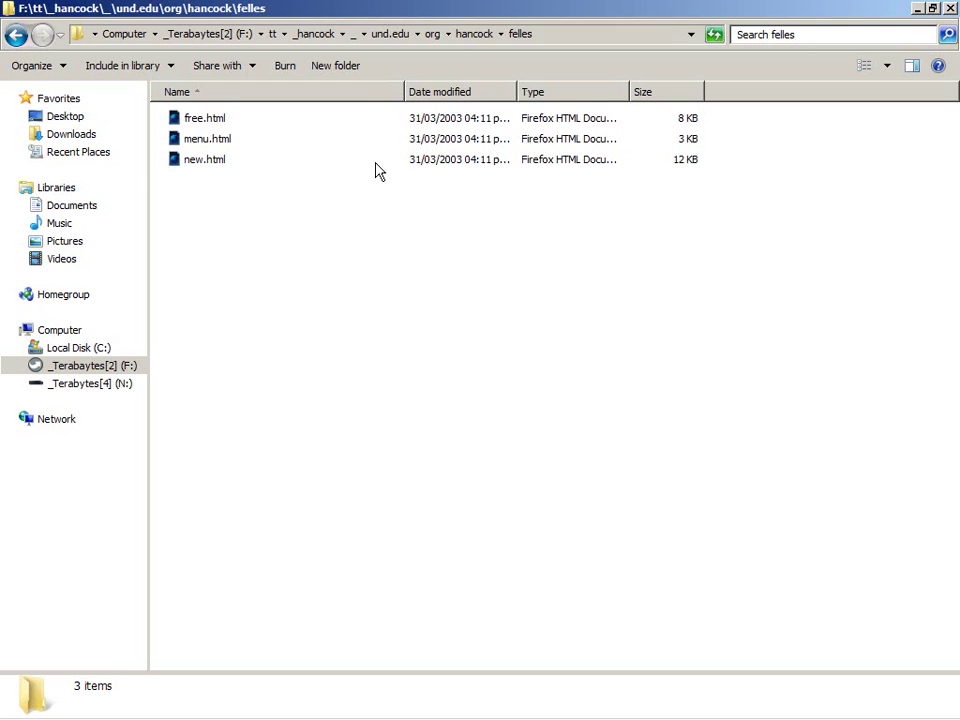
pyautogui.hotkey('alt', 'Tab')
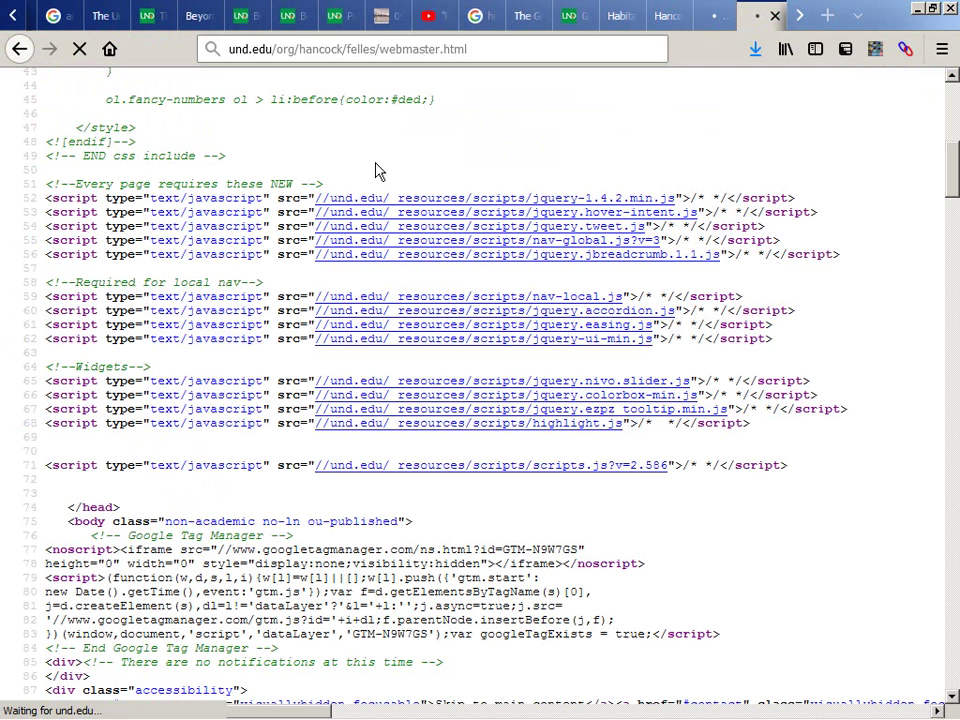
pyautogui.hotkey('alt', 'Tab')
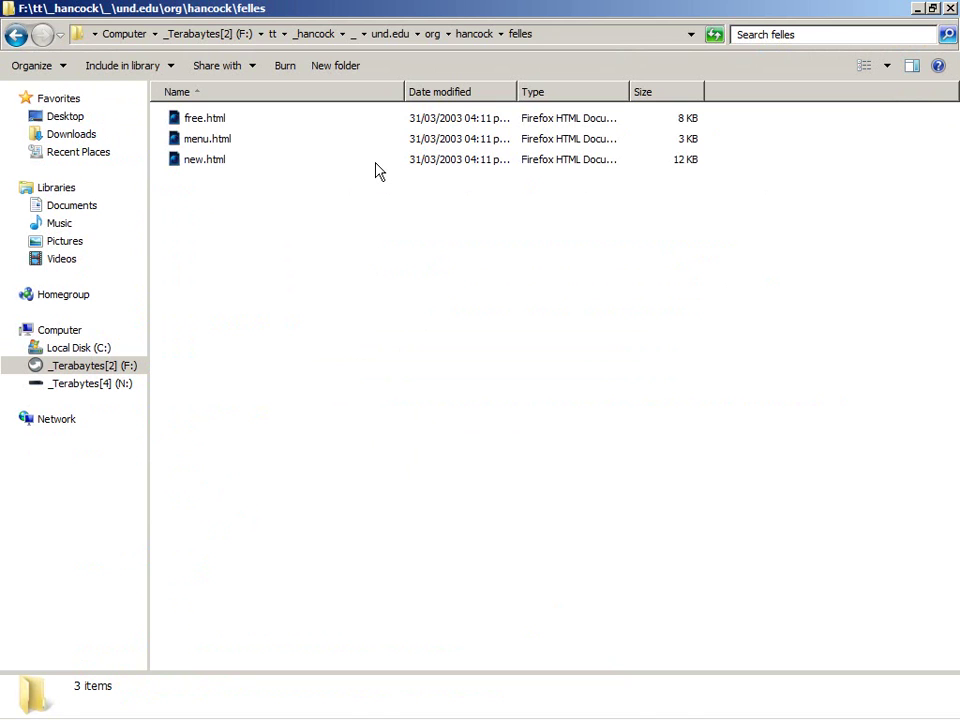
# Step: Return to WinHTTrack, advance to the project page, and select the existing project _ under F:\tt\_hancock
pyautogui.hotkey('alt', 'Tab')
pyautogui.hotkey('alt', 'Tab')
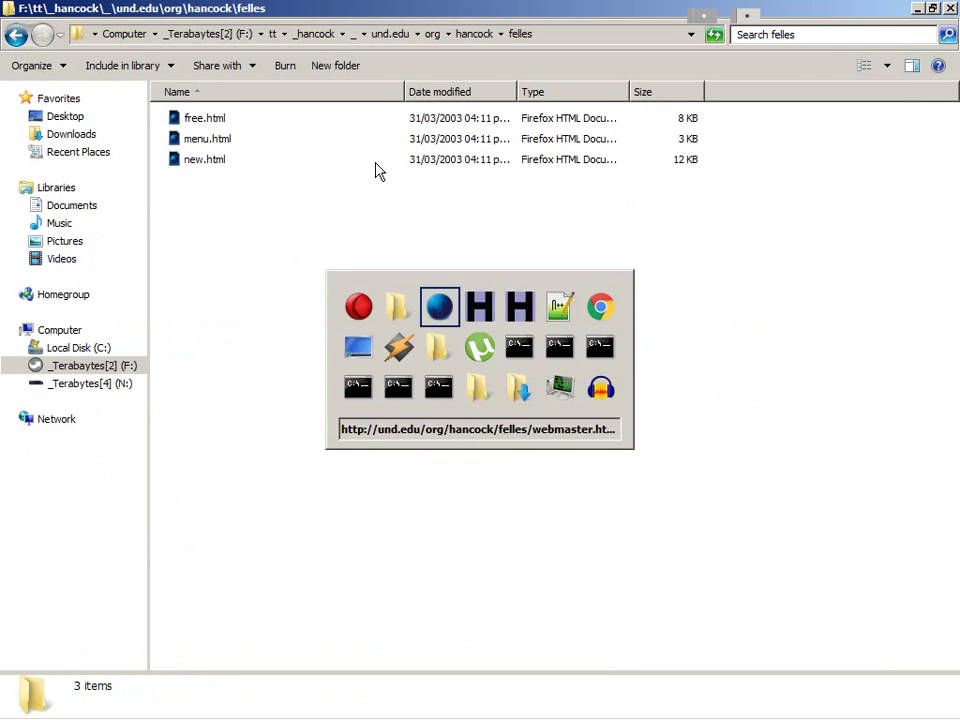
pyautogui.hotkey('alt', 'Tab')
pyautogui.click(499, 394)
pyautogui.press('Return')
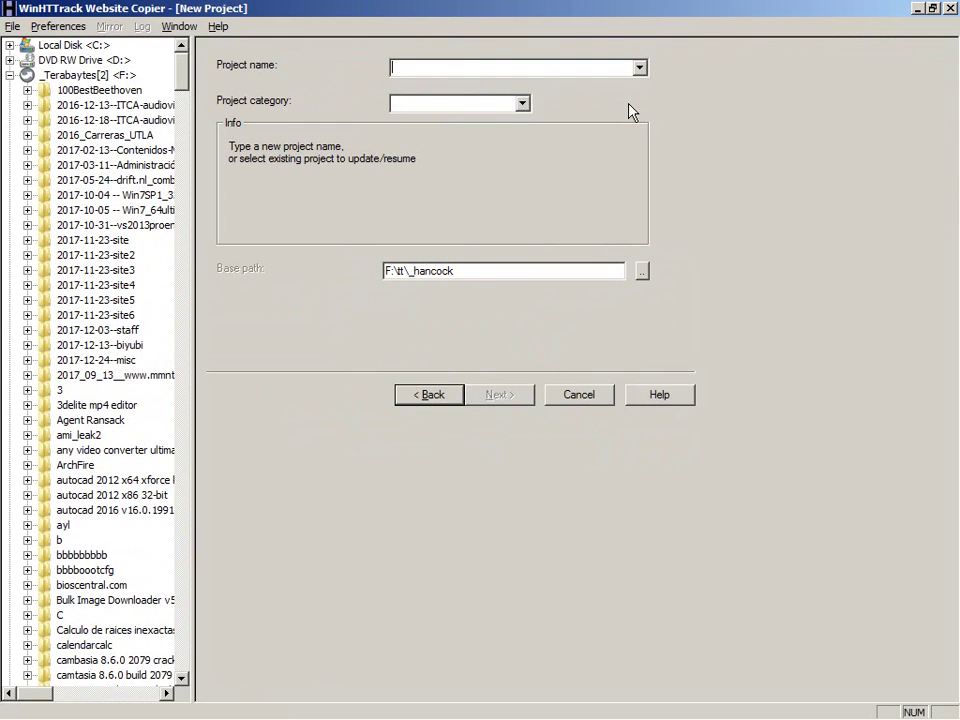
pyautogui.click(639, 68)
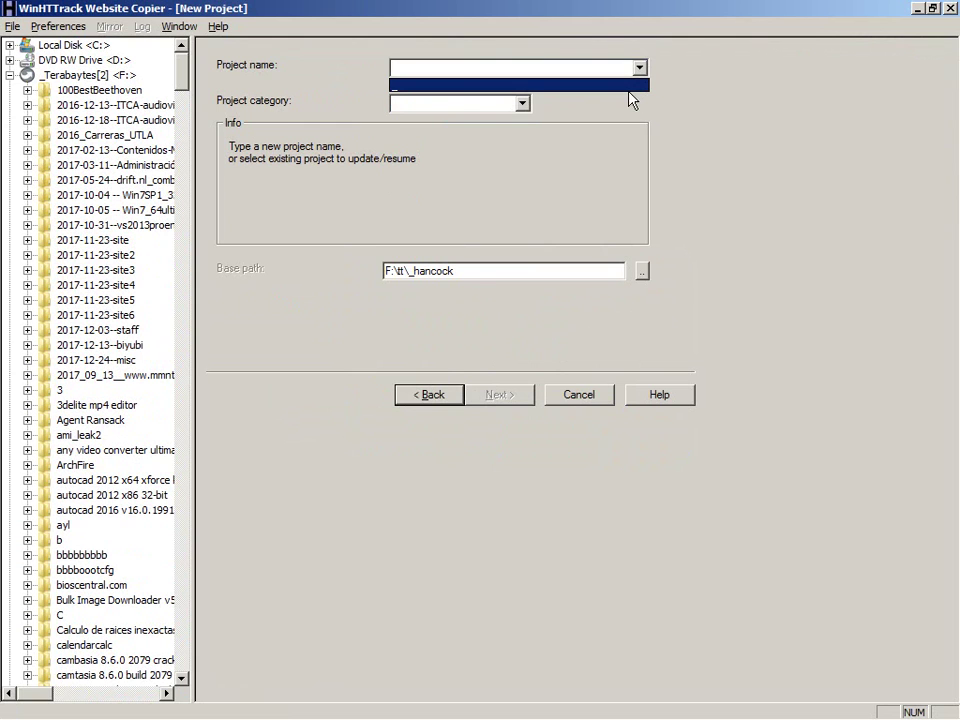
pyautogui.click(542, 87)
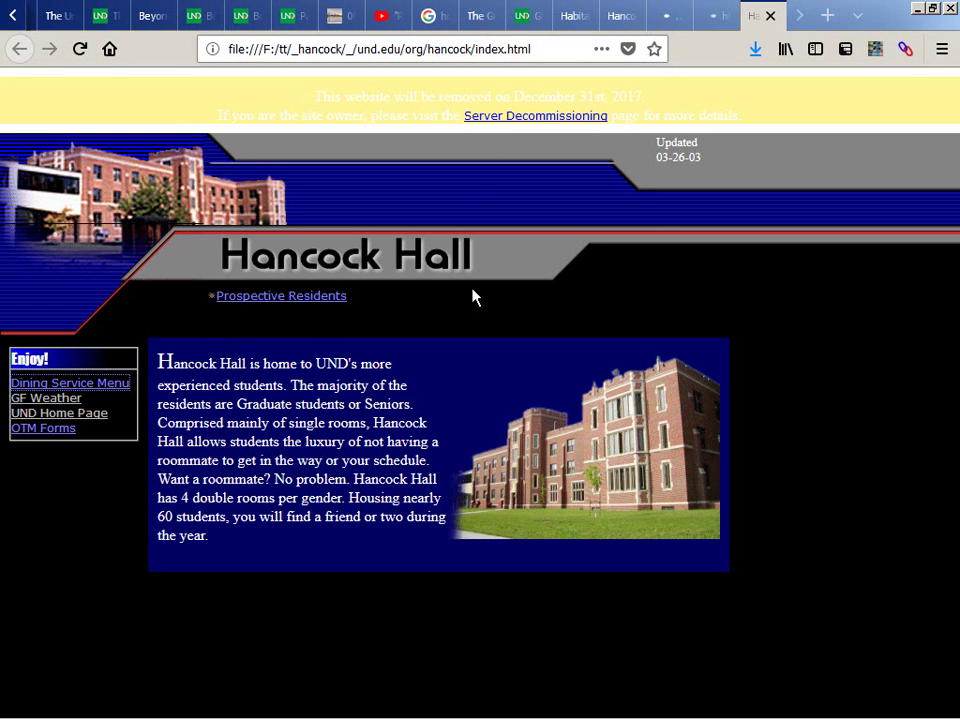
# Step: Switch to the browser's webmaster.html tab and examine the displayed source through to its end
pyautogui.hotkey('ctrl', 'pageup')
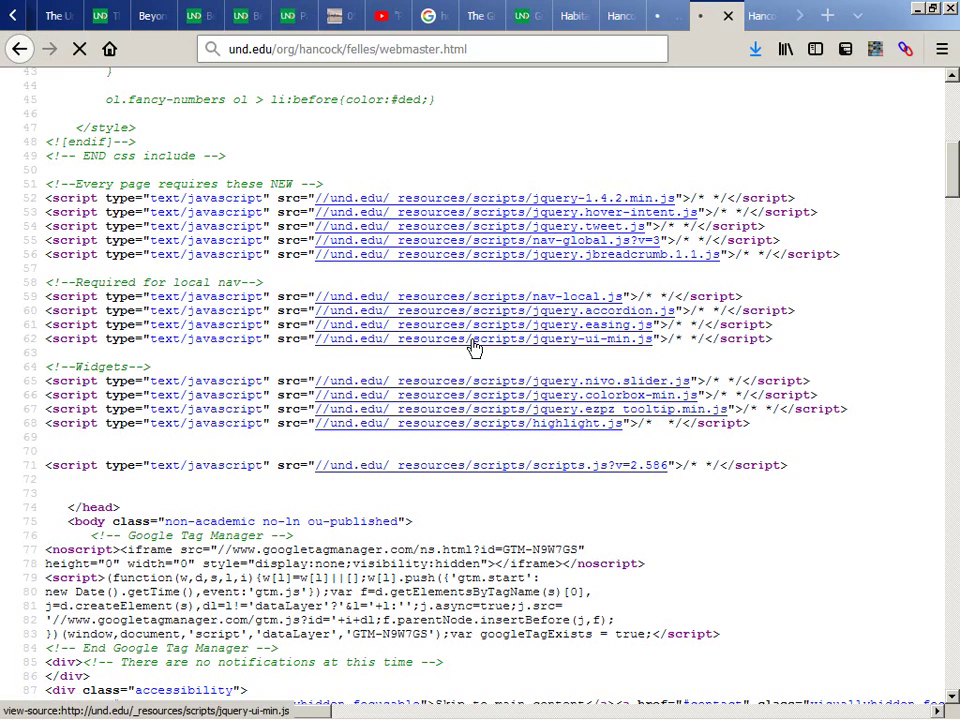
pyautogui.scroll(-12, 474, 347)
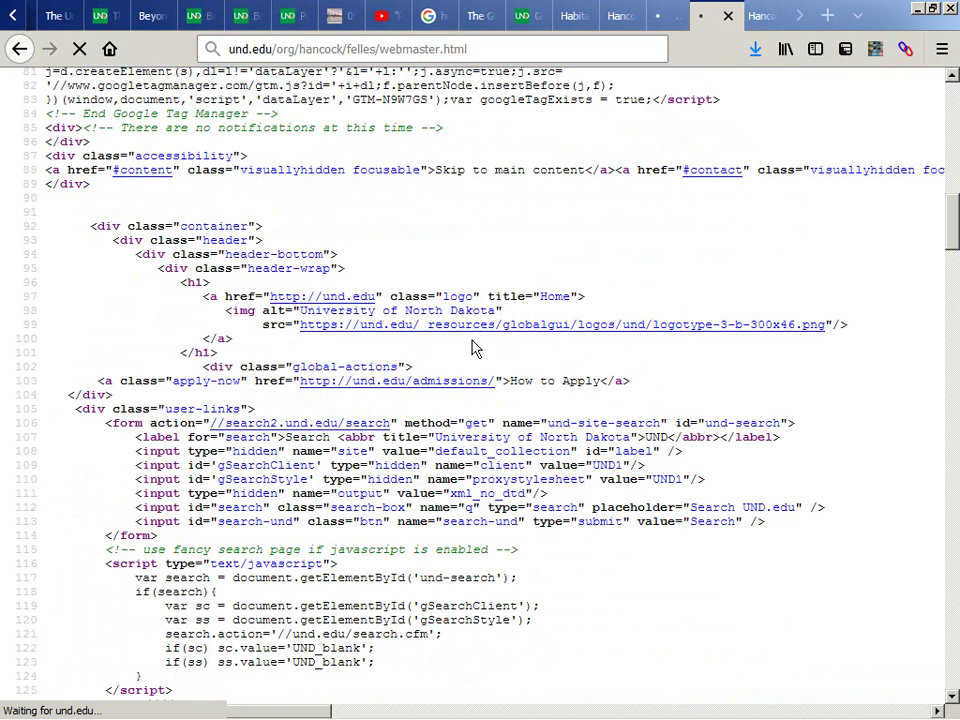
pyautogui.scroll(-18, 474, 347)
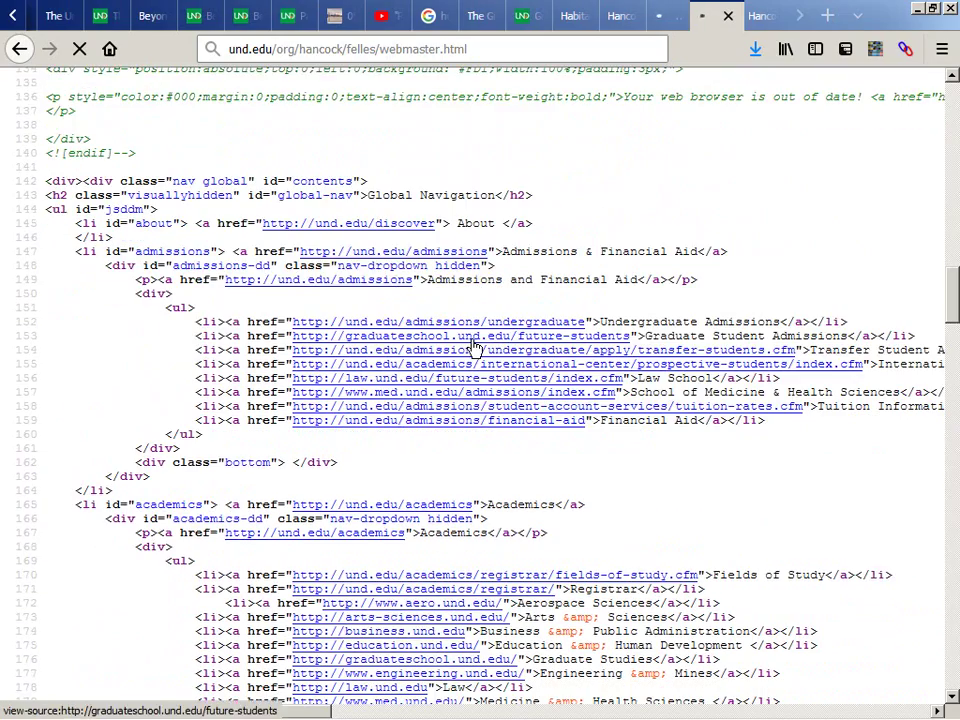
pyautogui.scroll(-17, 474, 347)
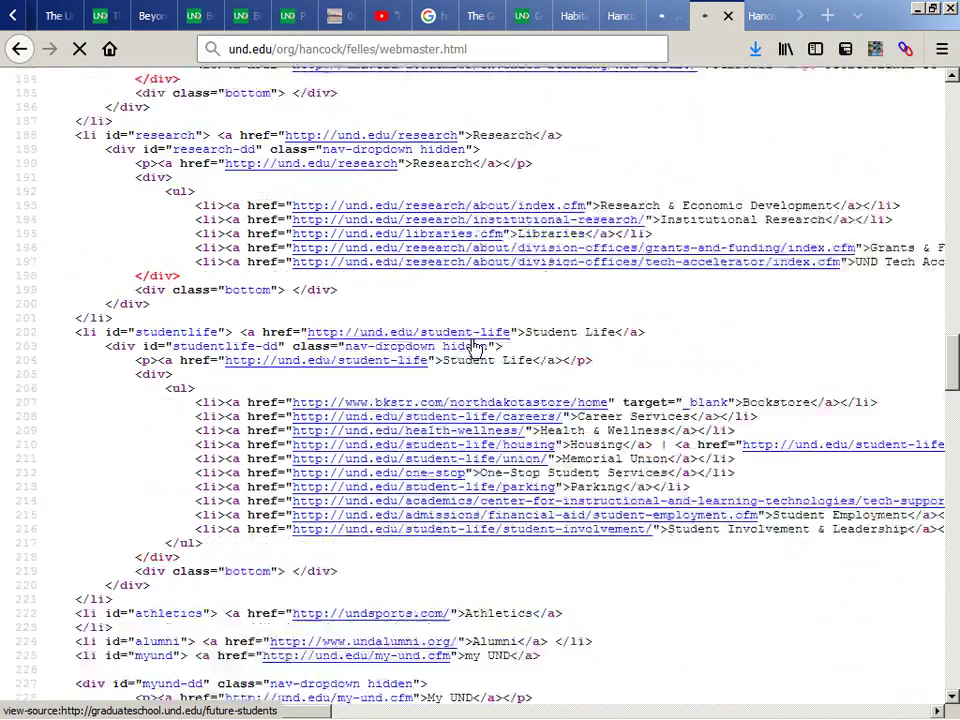
pyautogui.scroll(-20, 474, 347)
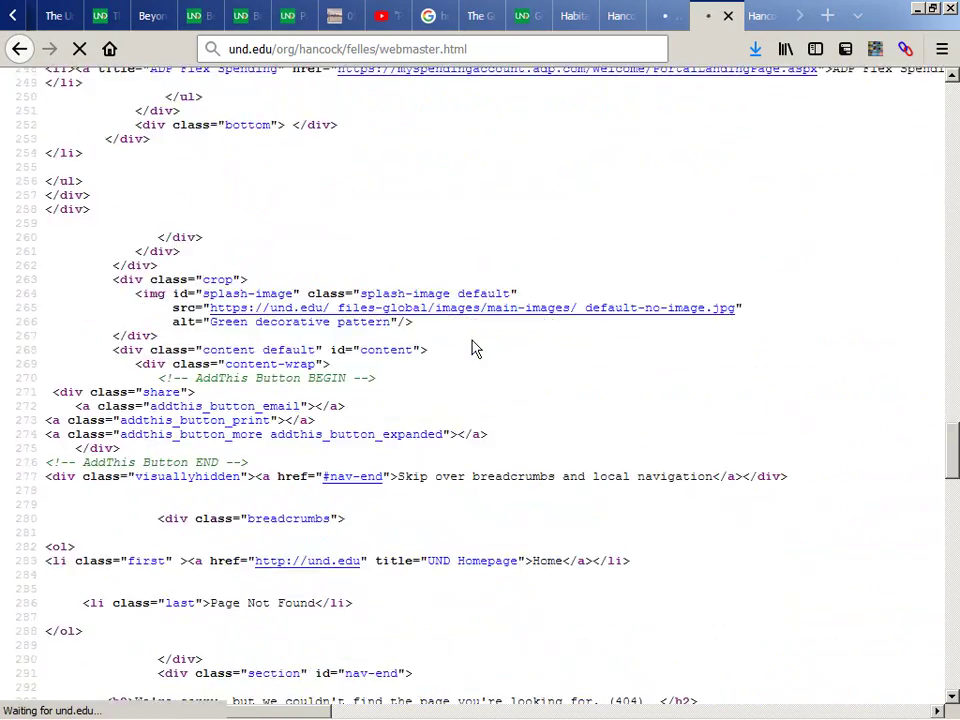
pyautogui.scroll(-20, 474, 347)
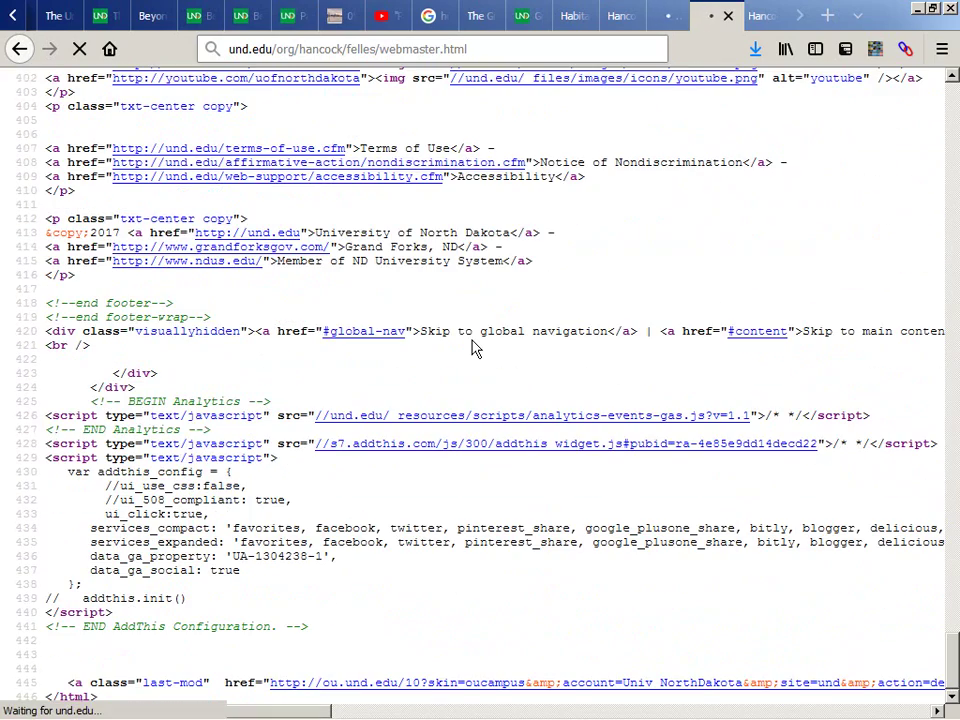
pyautogui.press('alt')
pyautogui.press('f')
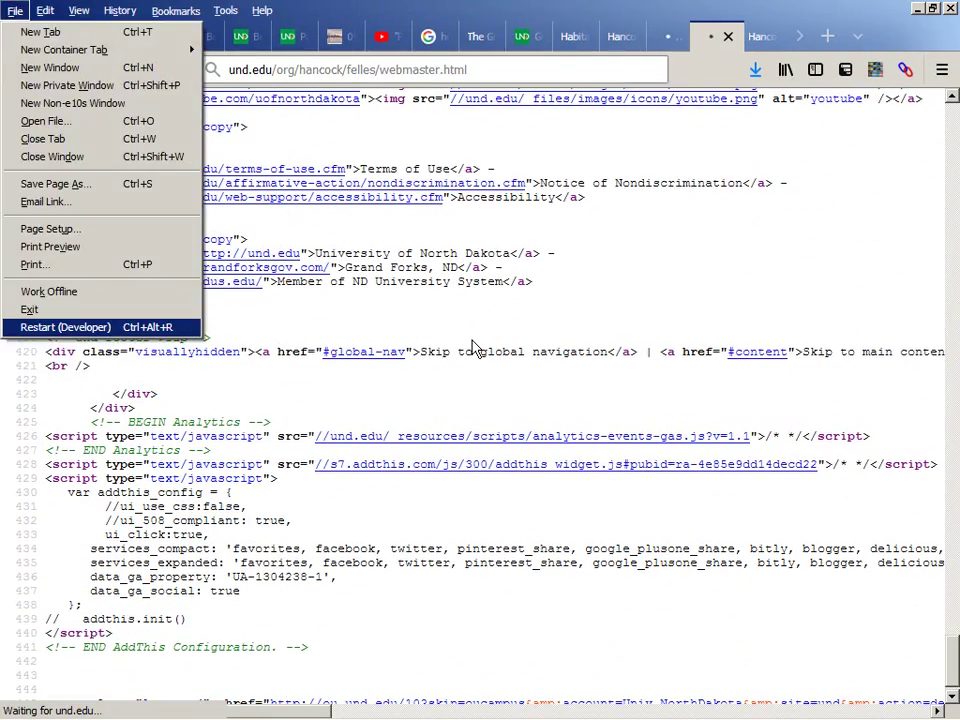
pyautogui.press('Escape')
pyautogui.press('Escape')
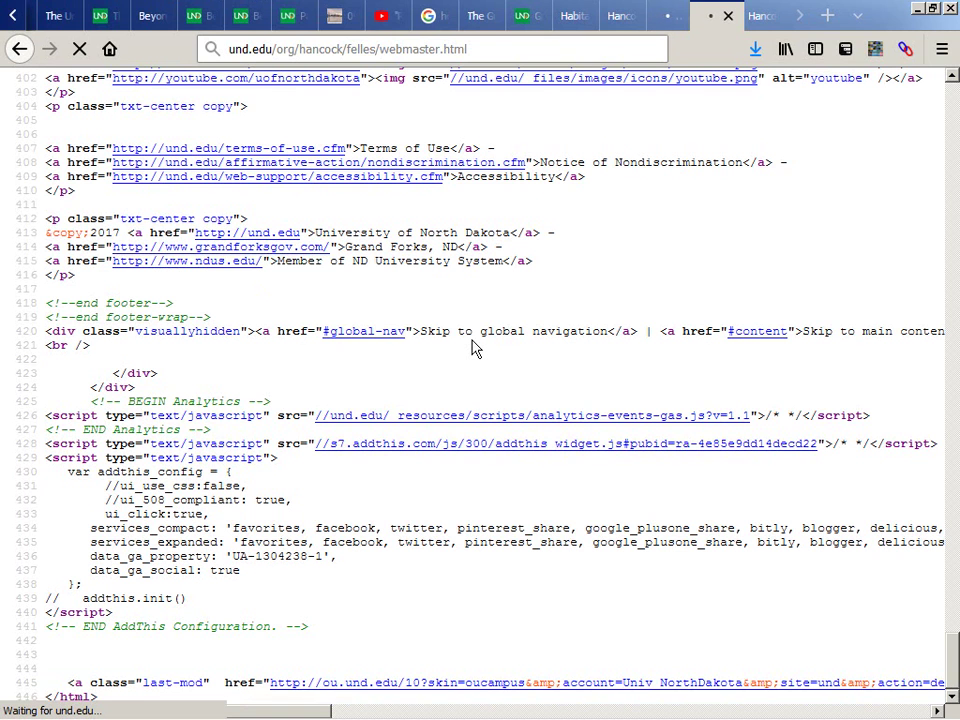
pyautogui.hotkey('alt', 'Tab')
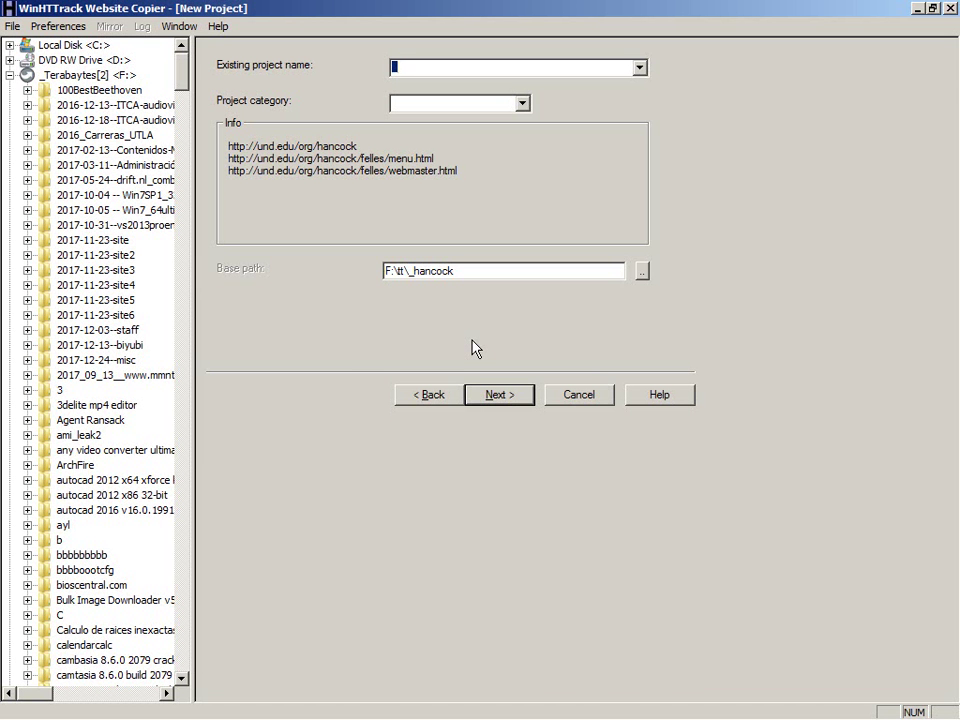
pyautogui.write('_')
pyautogui.click(519, 396)
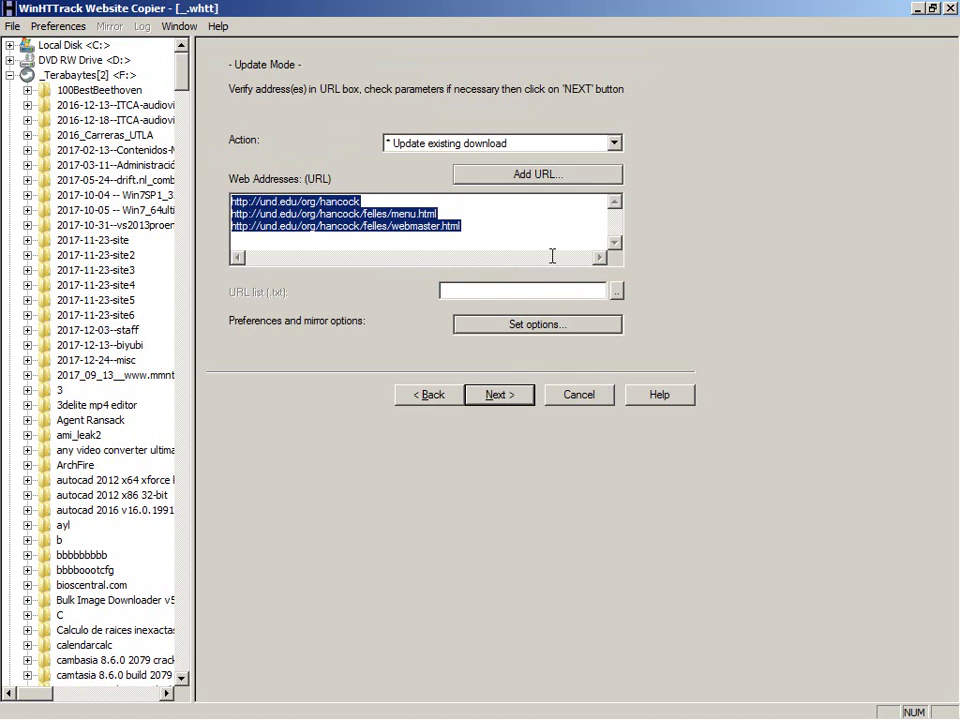
pyautogui.click(552, 200)
pyautogui.write('/')
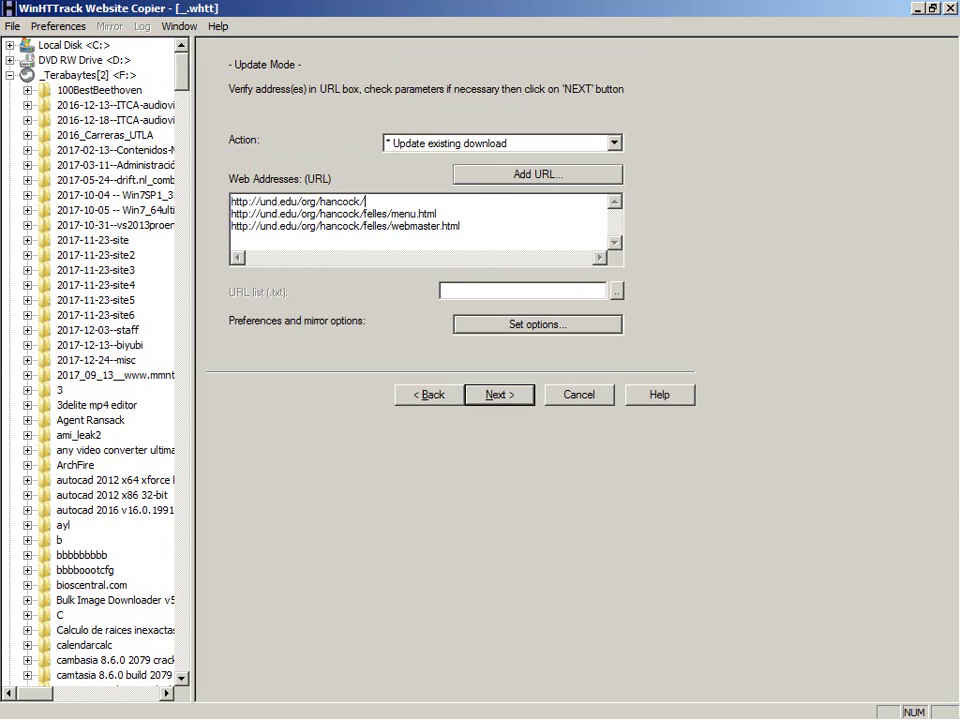
# Step: Compare the files in the local felles folder with the web addresses listed in the WinHTTrack project
pyautogui.hotkey('alt', 'Tab')
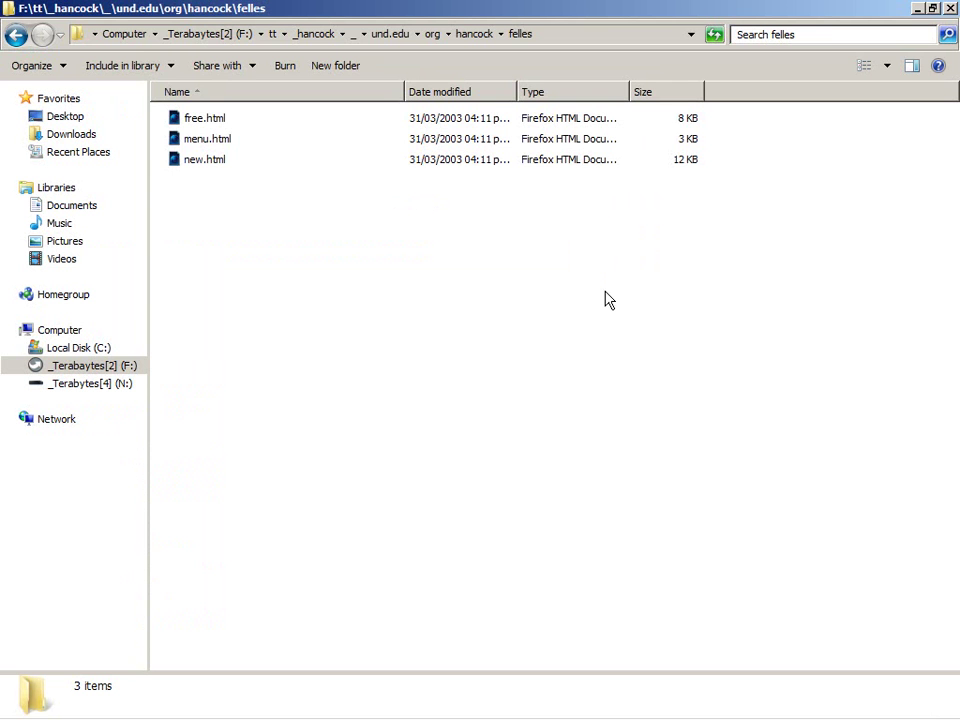
pyautogui.hotkey('alt', 'Tab')
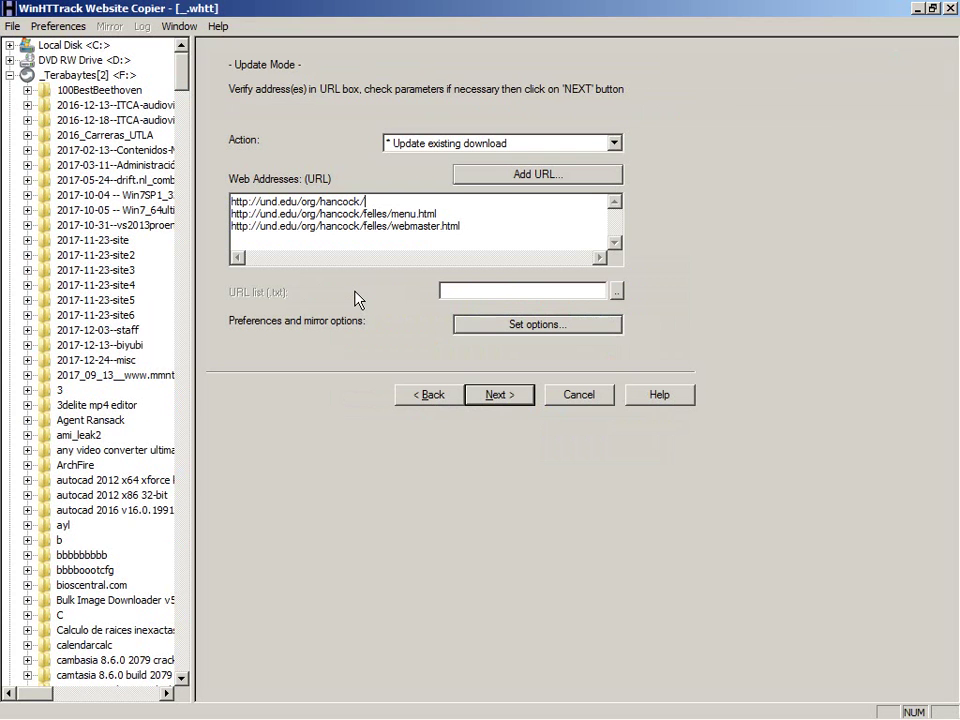
pyautogui.hotkey('alt', 'Tab')
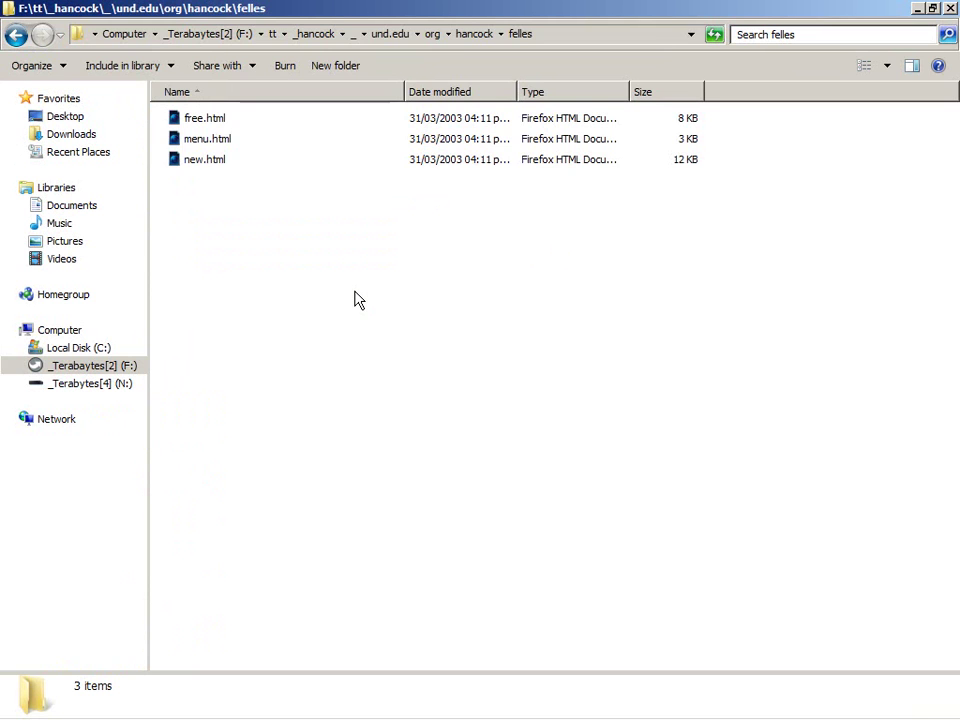
pyautogui.hotkey('alt', 'Tab')
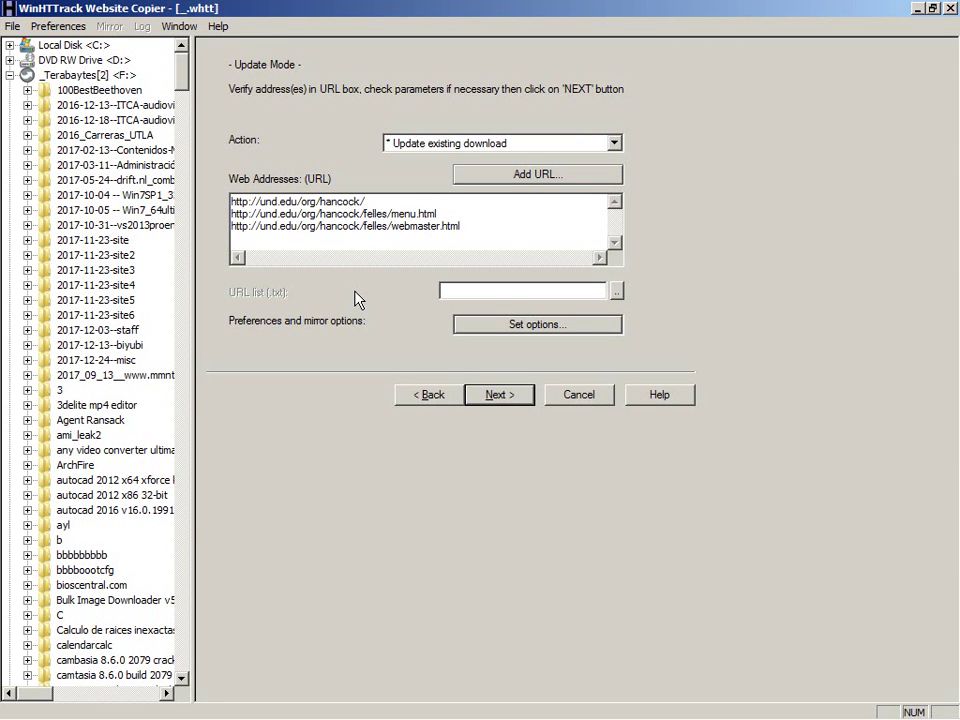
pyautogui.hotkey('alt', 'Tab')
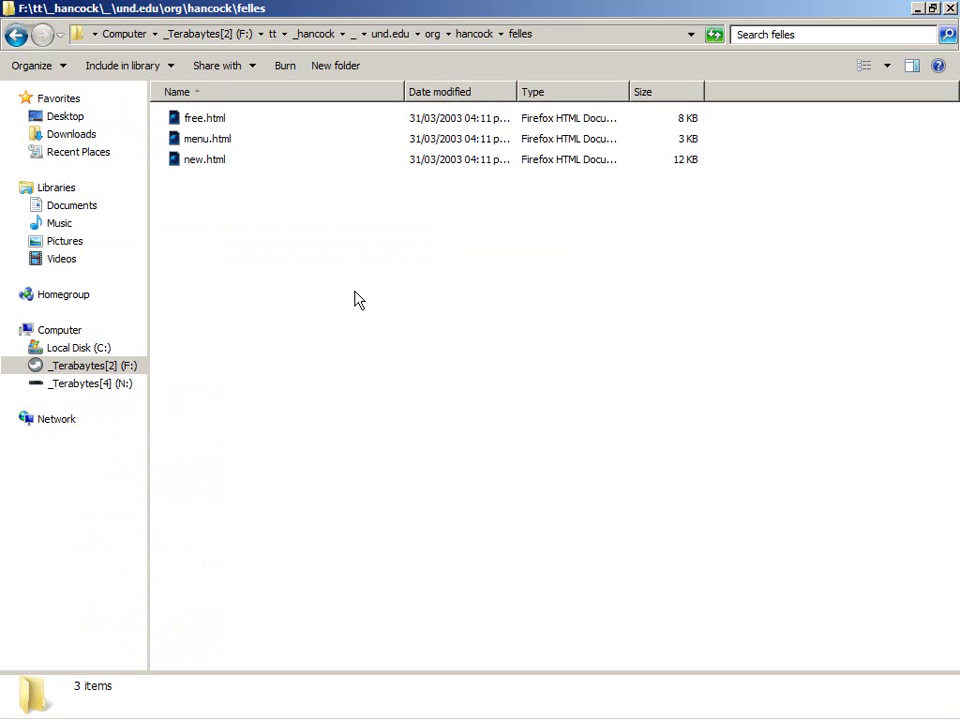
pyautogui.hotkey('alt', 'Tab')
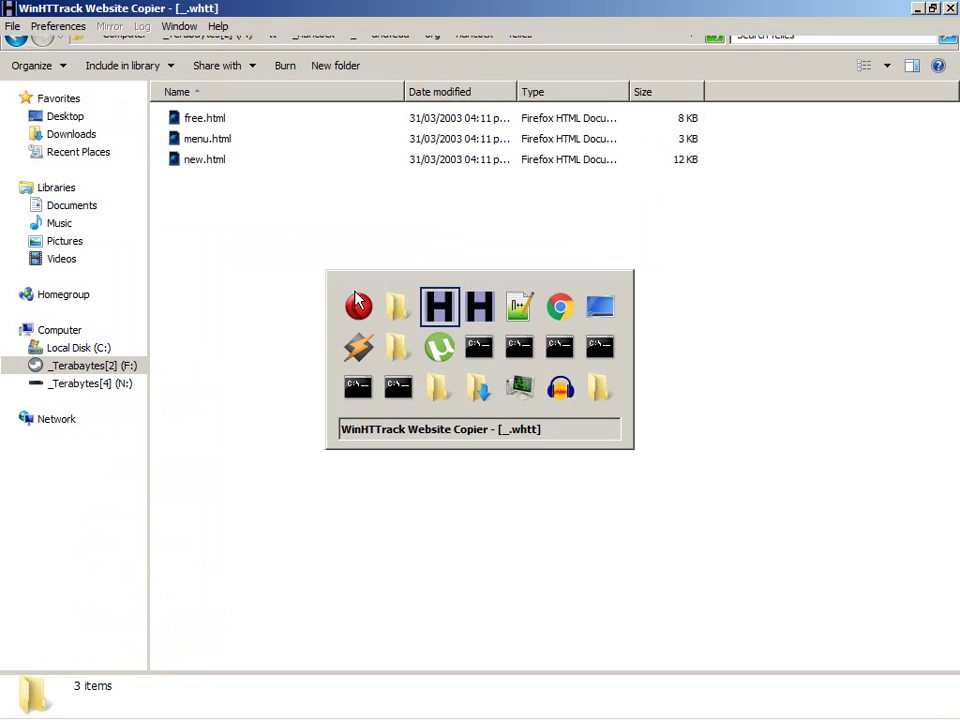
pyautogui.hotkey('alt', 'Tab')
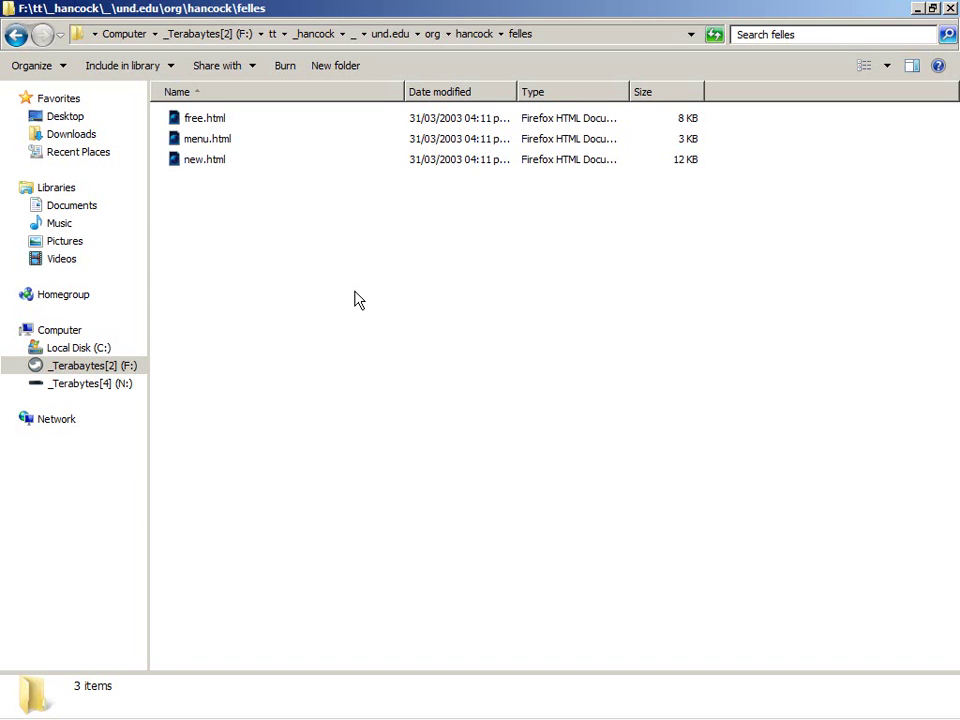
pyautogui.hotkey('alt', 'Tab')
pyautogui.press('Tab')
pyautogui.hotkey('alt', 'Tab')
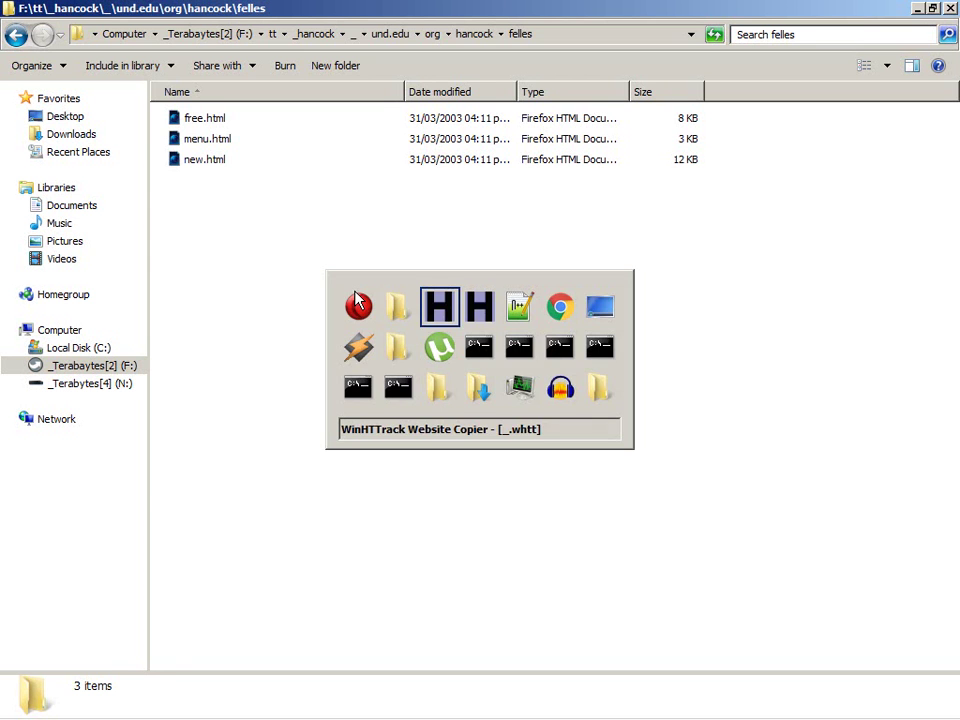
pyautogui.hotkey('alt', 'Tab')
pyautogui.hotkey('alt', 'Tab')
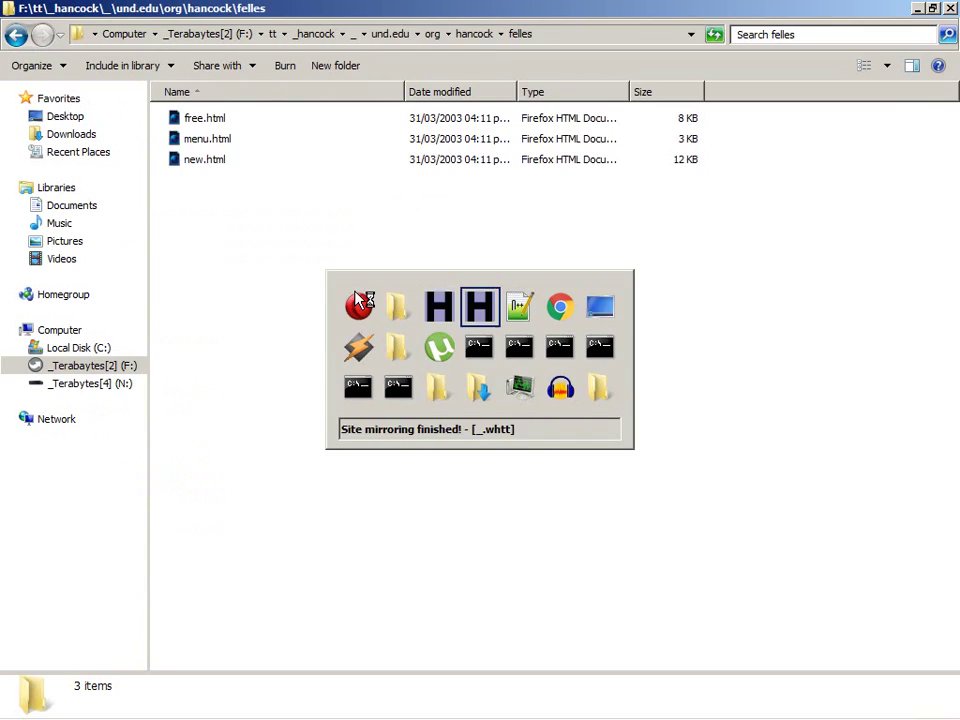
pyautogui.hotkey('alt', 'Tab')
pyautogui.hotkey('alt', 'Tab')
pyautogui.hotkey('alt', 'Tab')
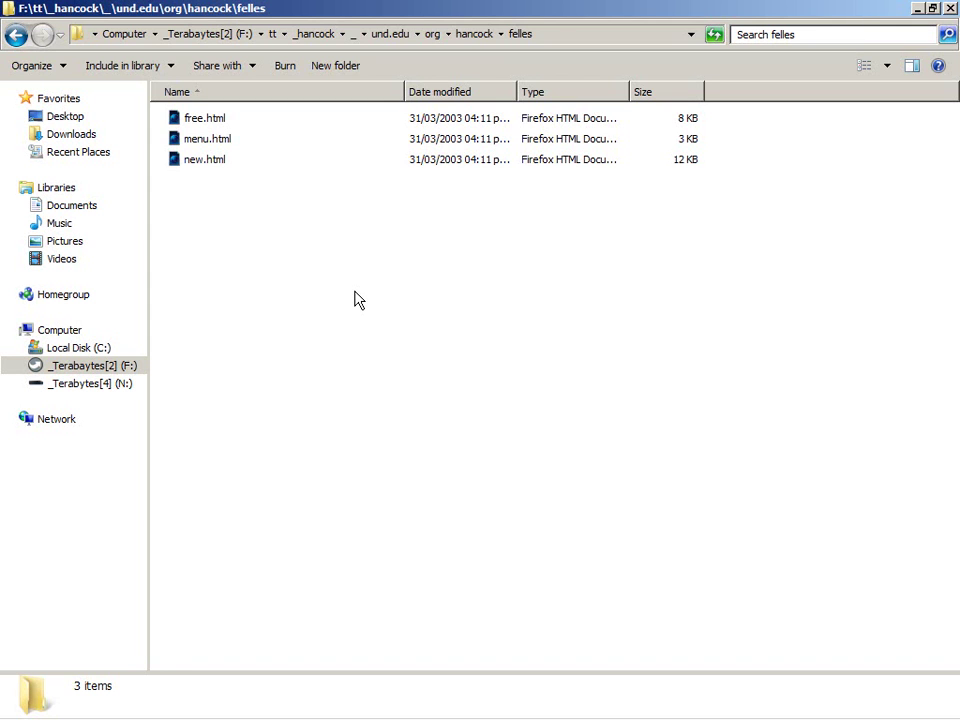
# Step: Switch to the browser and load und.edu/org/hancock/felles/webmaster.html as a normal page by removing the view-source: prefix from its address
pyautogui.hotkey('alt', 'Tab')
pyautogui.press('Escape')
pyautogui.hotkey('alt', 'Tab')
pyautogui.hotkey('alt', 'Tab')
pyautogui.hotkey('alt', 'Tab')
pyautogui.hotkey('alt', 'Tab')
pyautogui.hotkey('alt', 'Tab')
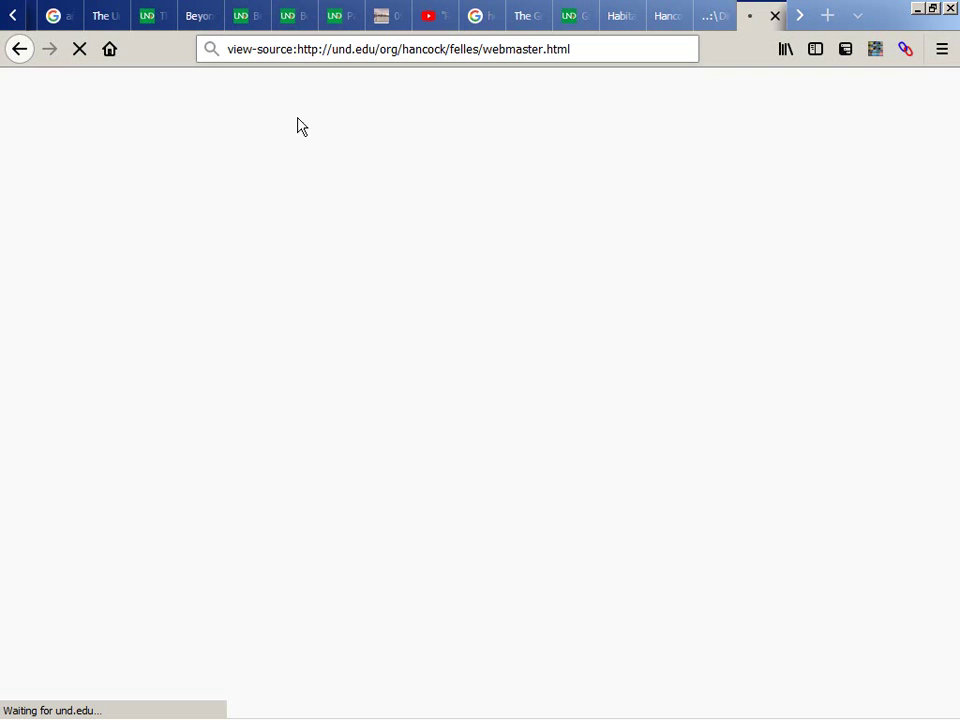
pyautogui.click(298, 50)
pyautogui.click(298, 50)
pyautogui.hotkey('shift', 'Home')
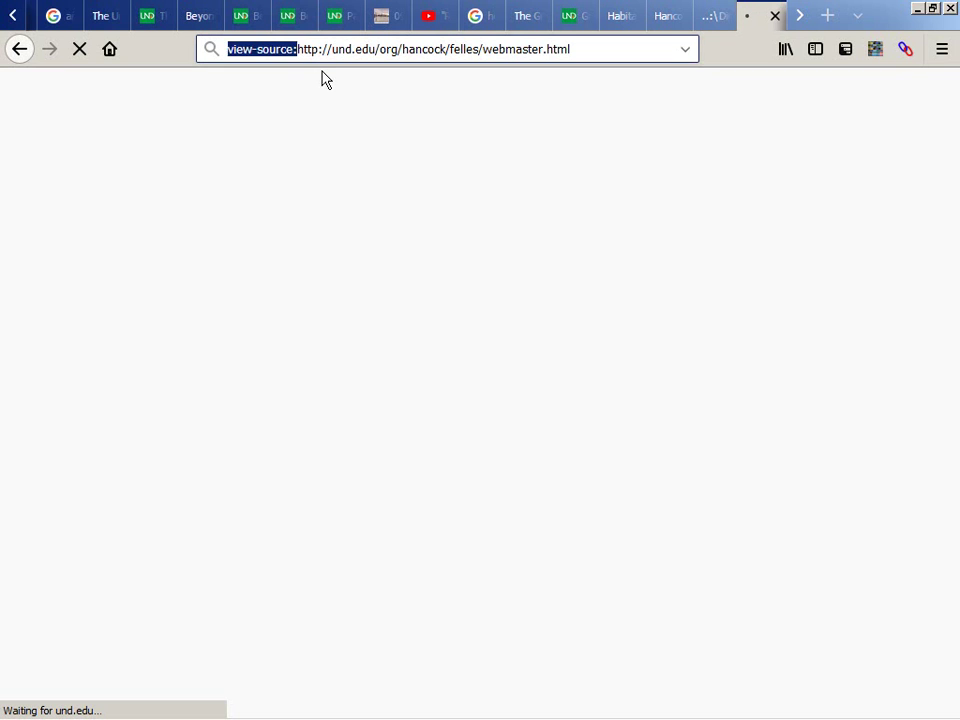
pyautogui.press('BackSpace')
pyautogui.click(324, 79)
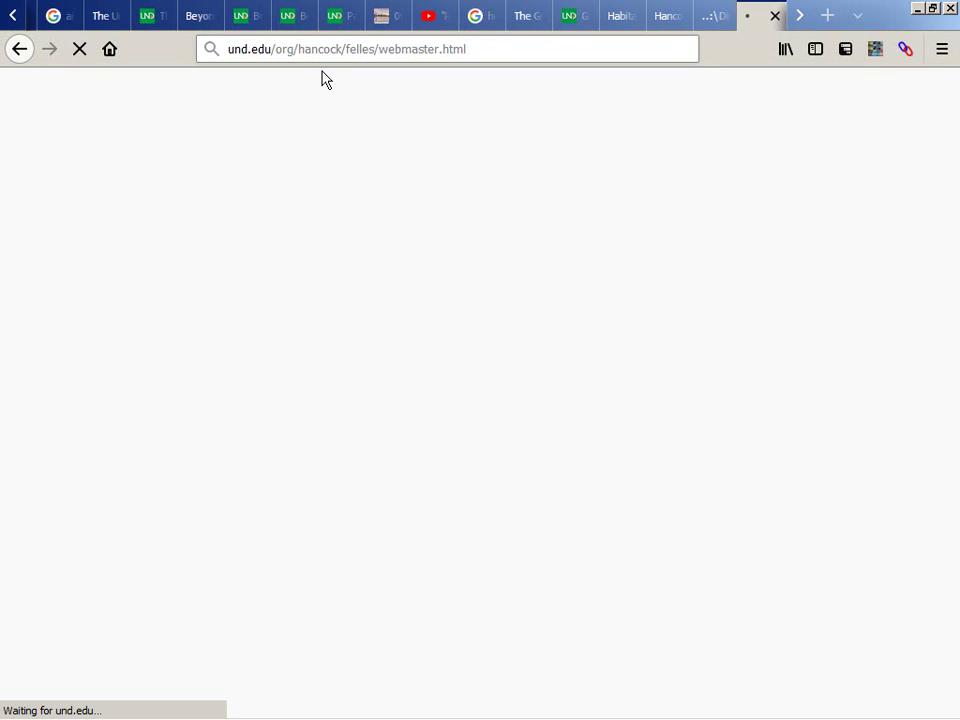
# Step: Check the menu.html tab and the local Hancock tab, and return to the webmaster.html tab
pyautogui.scroll(-1, 394, 20)
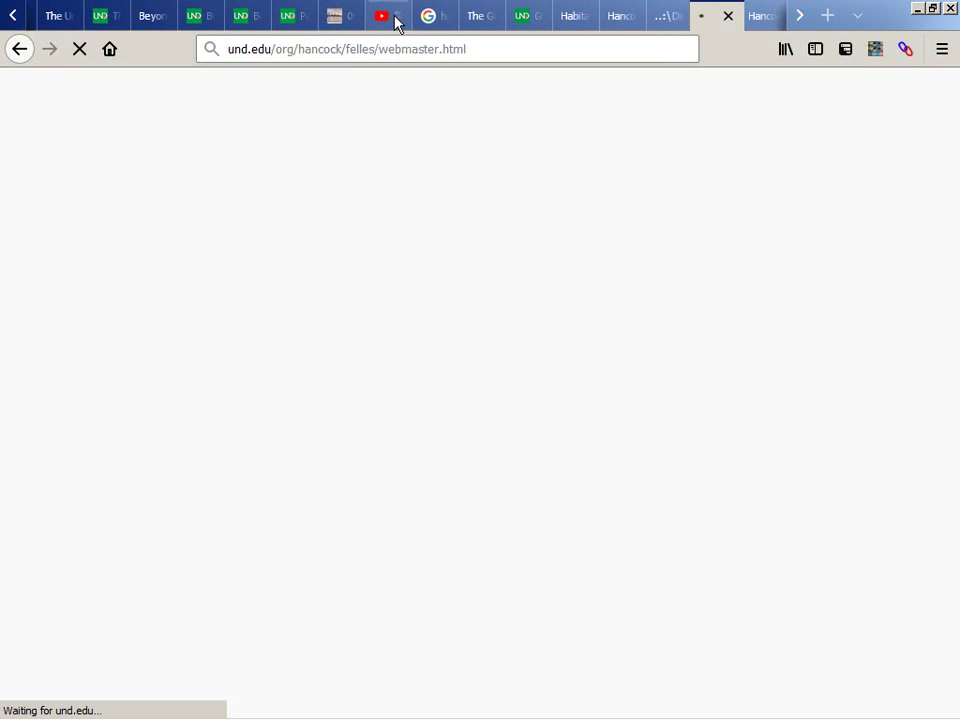
pyautogui.click(668, 18)
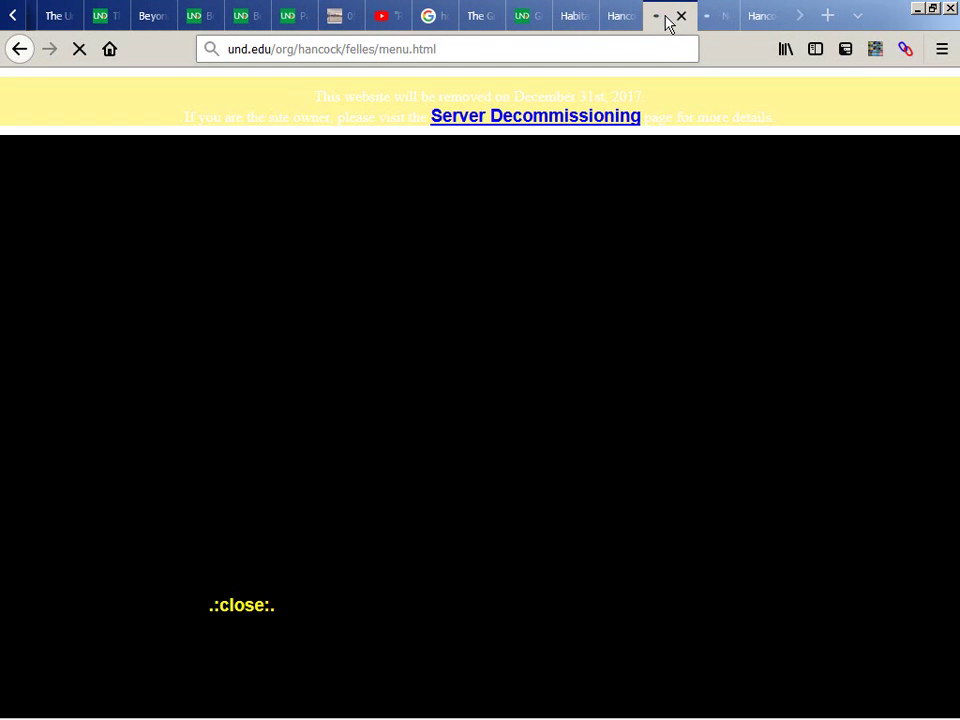
pyautogui.click(718, 20)
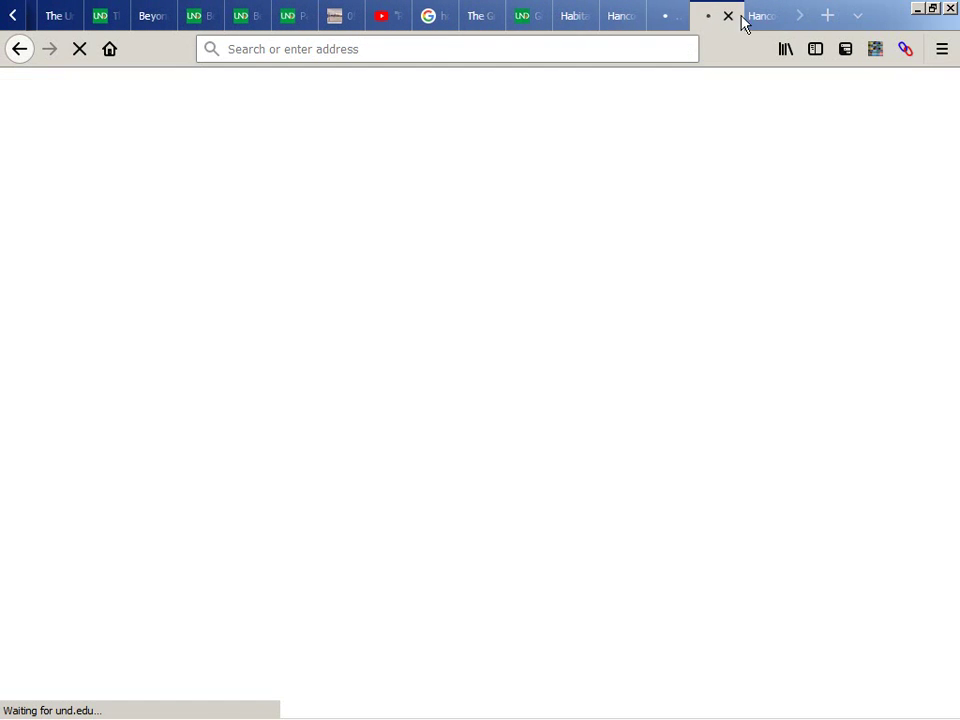
pyautogui.click(755, 20)
pyautogui.click(716, 20)
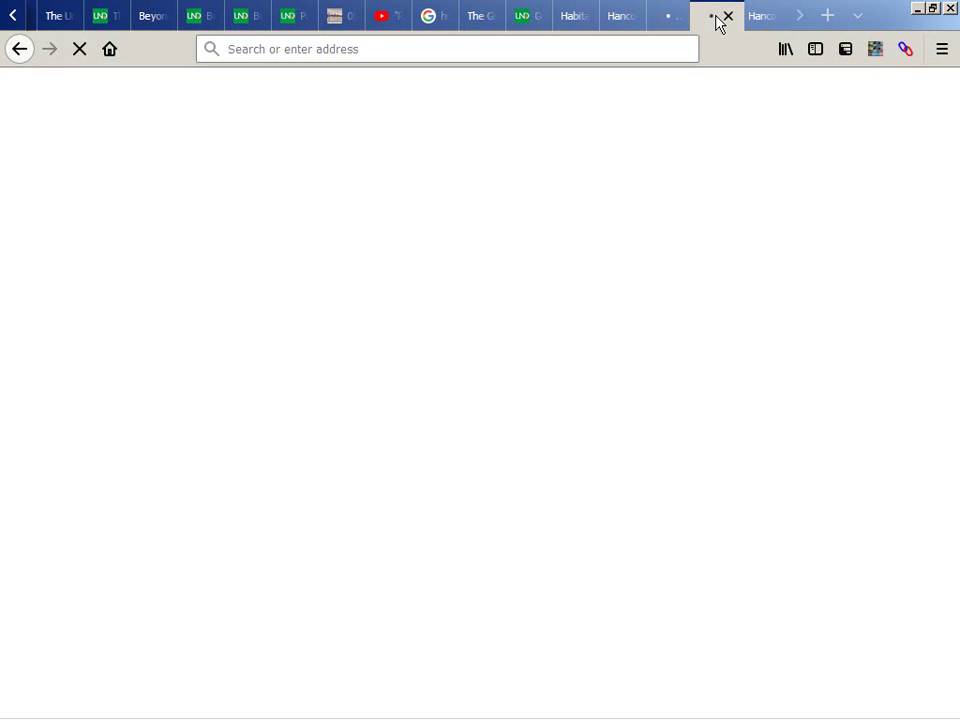
# Step: Switch to WinHTTrack and launch the mirroring operation for the hancock project _
pyautogui.hotkey('alt', 'Tab')
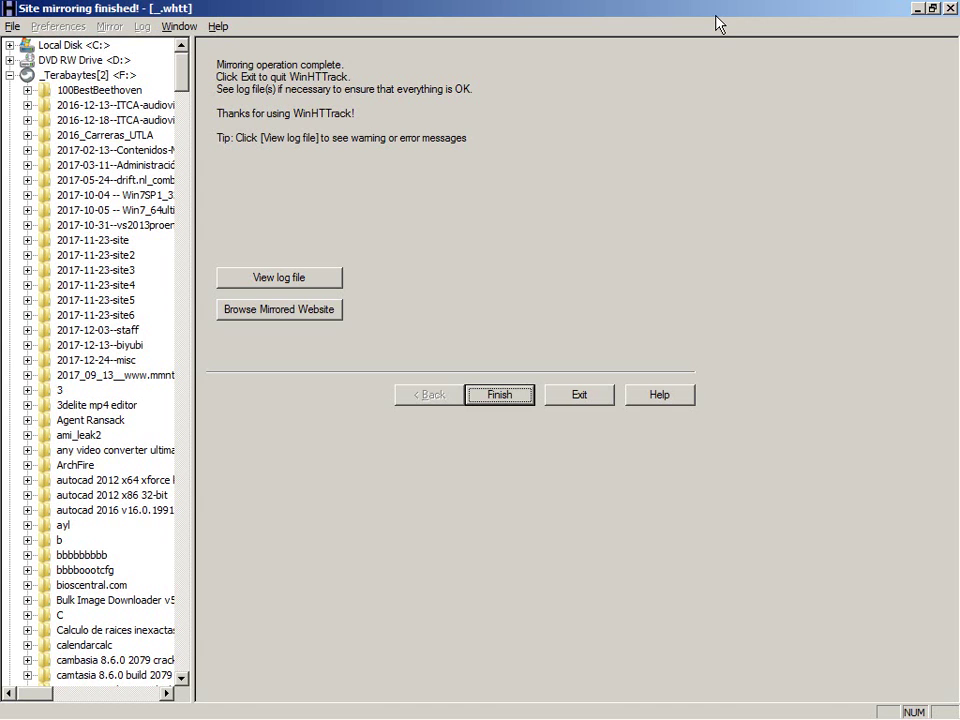
pyautogui.hotkey('alt', 'Tab')
pyautogui.click(495, 395)
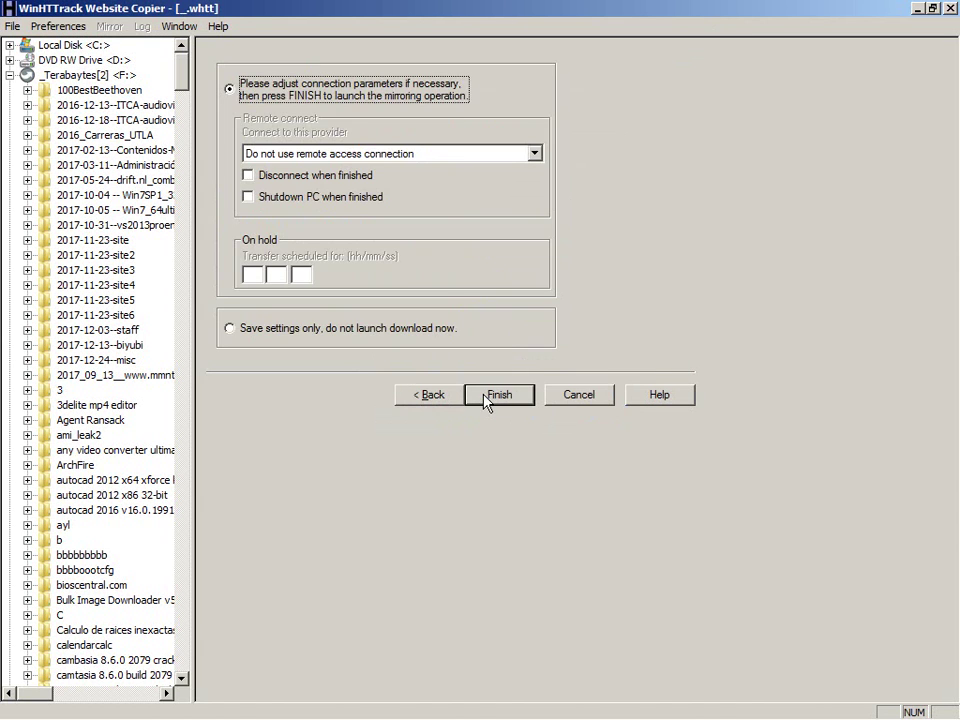
pyautogui.click(490, 396)
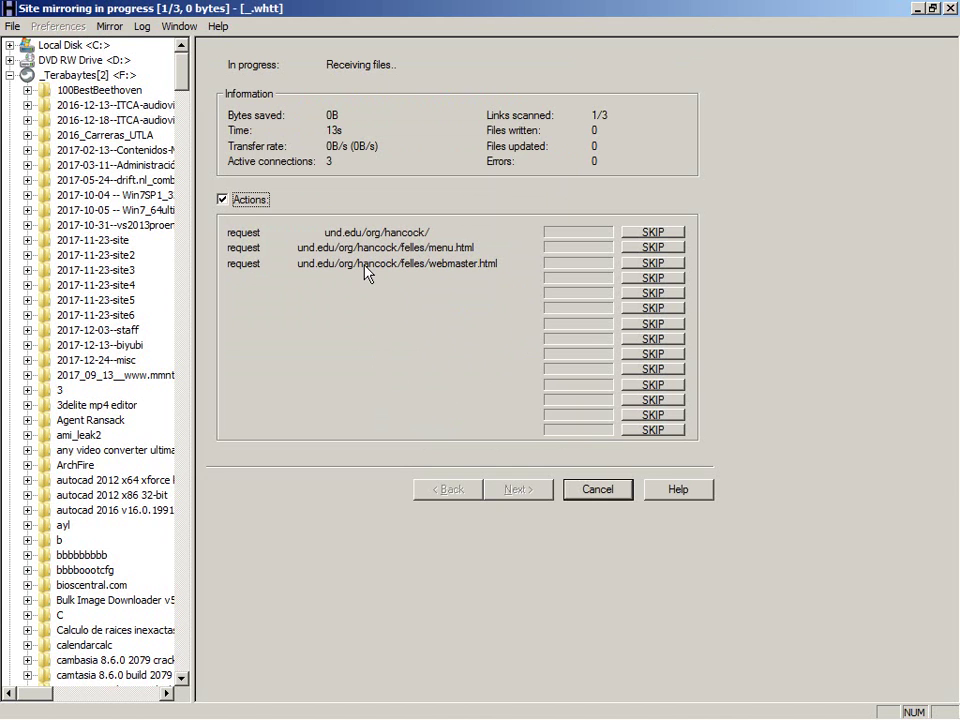
# Step: Dismiss the unsent crash reports notification in the browser and return to WinHTTrack
pyautogui.hotkey('alt', 'Tab')
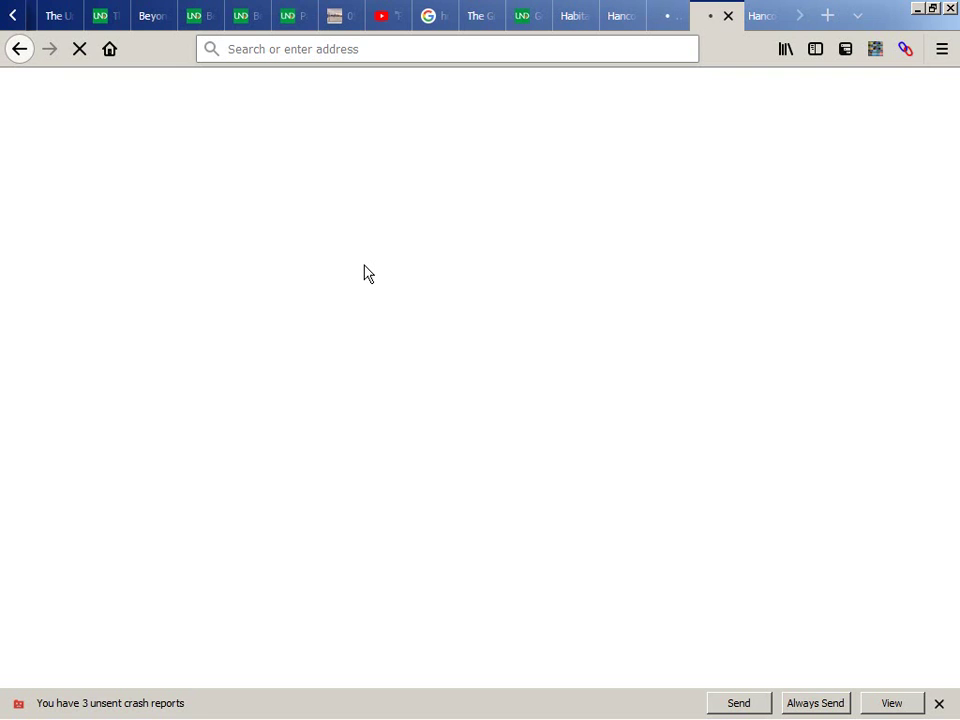
pyautogui.hotkey('alt', 'Tab')
pyautogui.hotkey('alt', 'Tab')
pyautogui.click(938, 704)
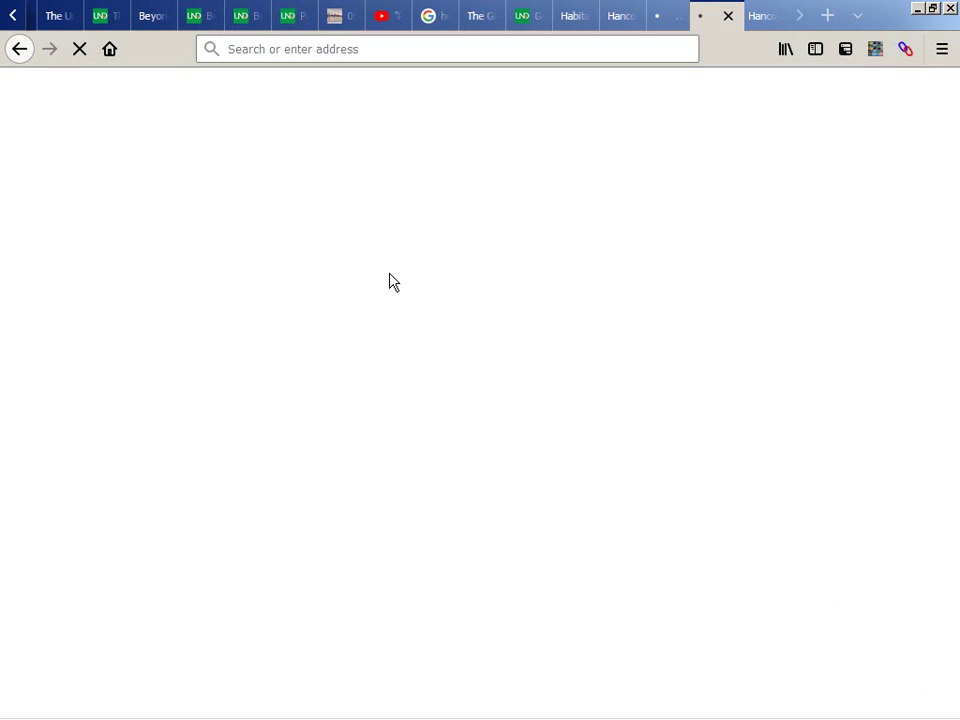
pyautogui.hotkey('alt', 'Tab')
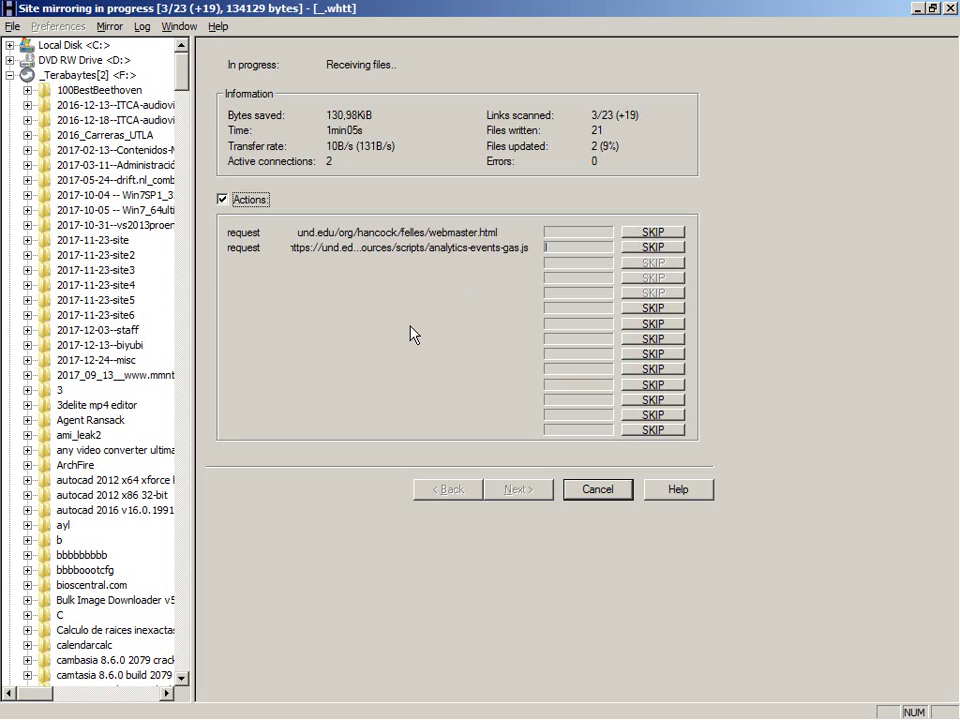
# Step: Inspect the files in the local felles folder during the mirroring, and return to WinHTTrack's progress page
pyautogui.hotkey('alt', 'Tab')
pyautogui.hotkey('alt', 'Tab')
pyautogui.hotkey('alt', 'Tab')
pyautogui.hotkey('alt', 'Tab')
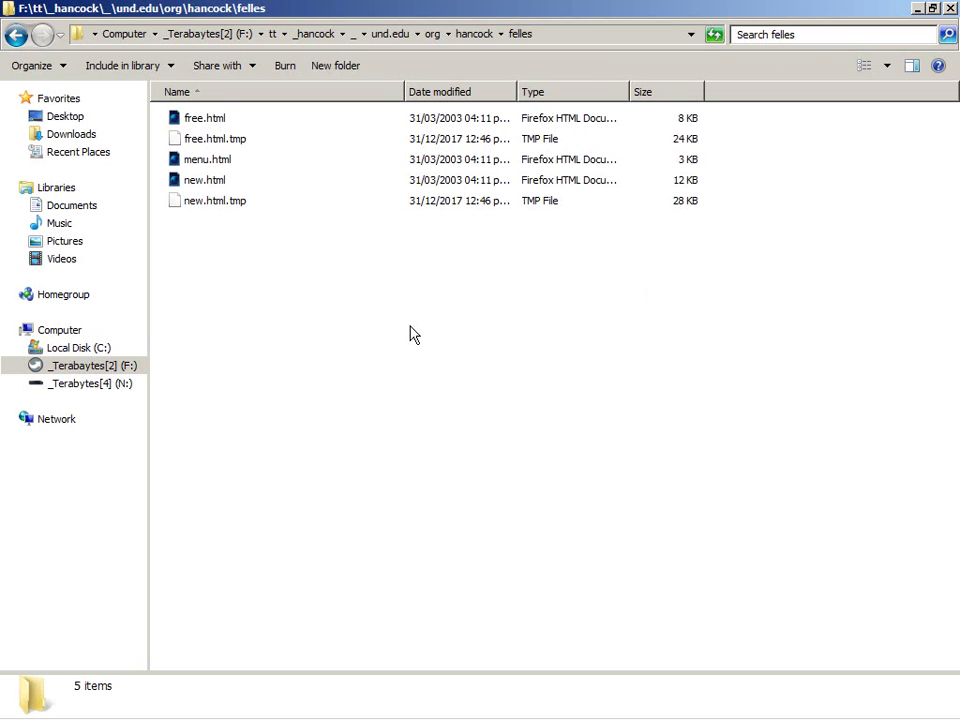
pyautogui.hotkey('alt', 'Tab')
pyautogui.hotkey('alt', 'Tab')
pyautogui.hotkey('alt', 'Tab')
pyautogui.hotkey('alt', 'Tab')
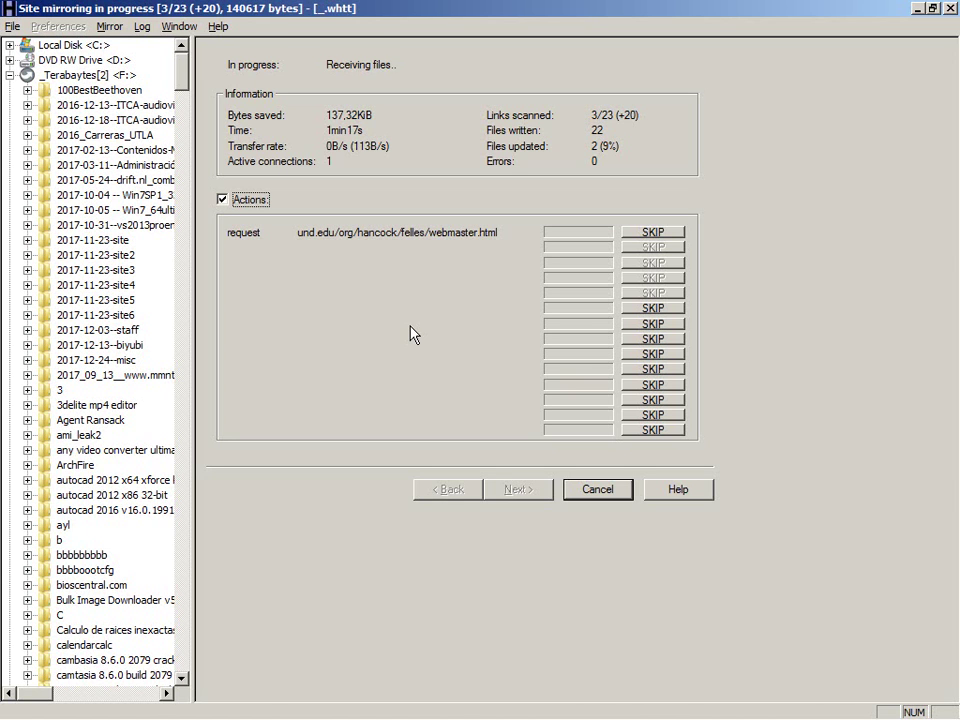
# Step: Switch to the local mirror folder and examine the contents of hancock, org and _resources under und.edu
pyautogui.hotkey('alt', 'Tab')
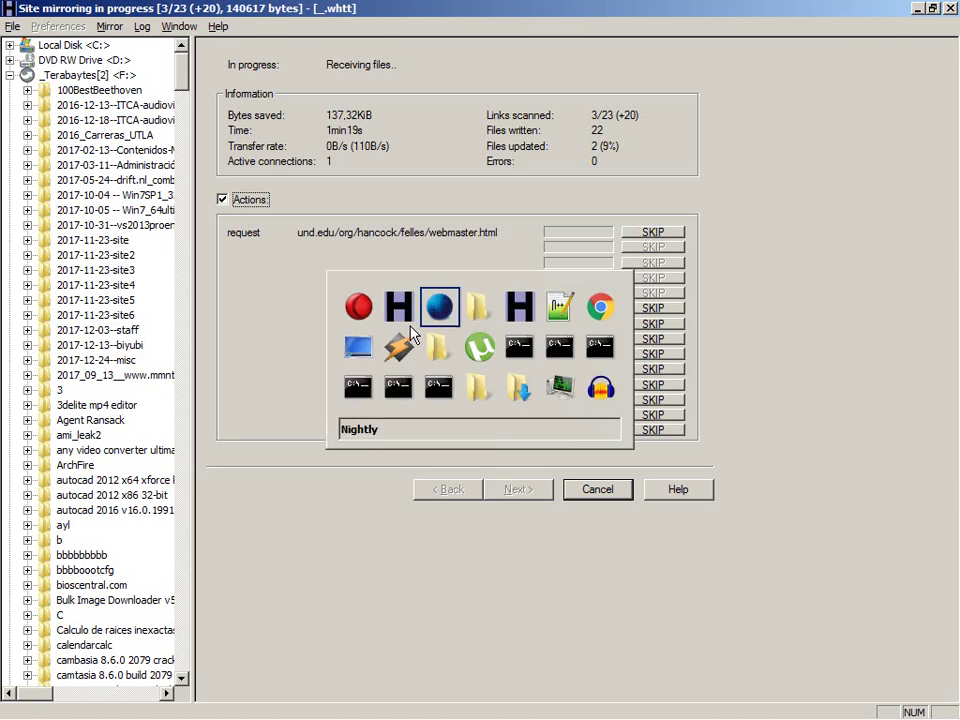
pyautogui.hotkey('alt', 'Tab')
pyautogui.hotkey('alt', 'Tab')
pyautogui.hotkey('alt', 'Up')
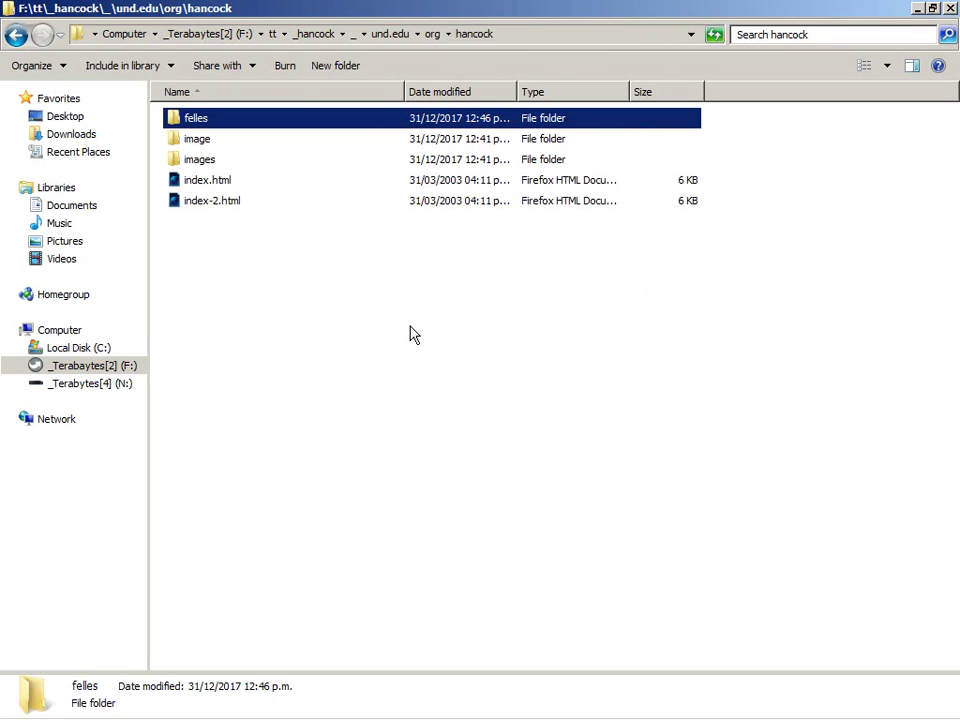
pyautogui.press('Down')
pyautogui.hotkey('alt', 'Up')
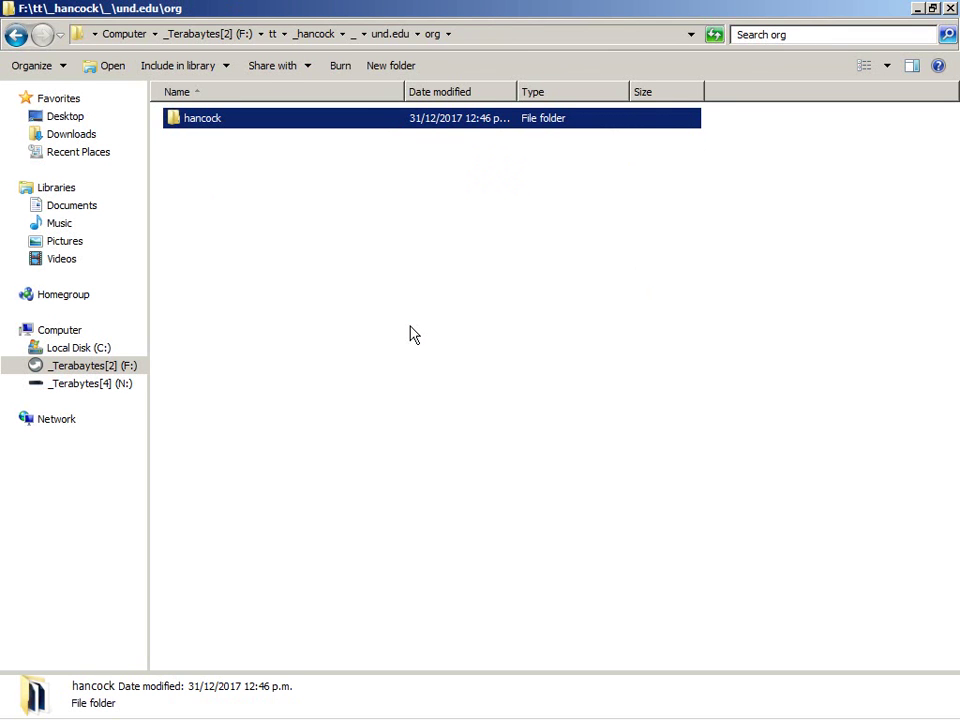
pyautogui.hotkey('alt', 'Up')
pyautogui.press('Up')
pyautogui.press('Return')
pyautogui.press('Down')
pyautogui.press('Return')
pyautogui.press('Down')
pyautogui.press('Up')
pyautogui.press('Return')
pyautogui.hotkey('alt', 'Up')
pyautogui.hotkey('alt', 'Up')
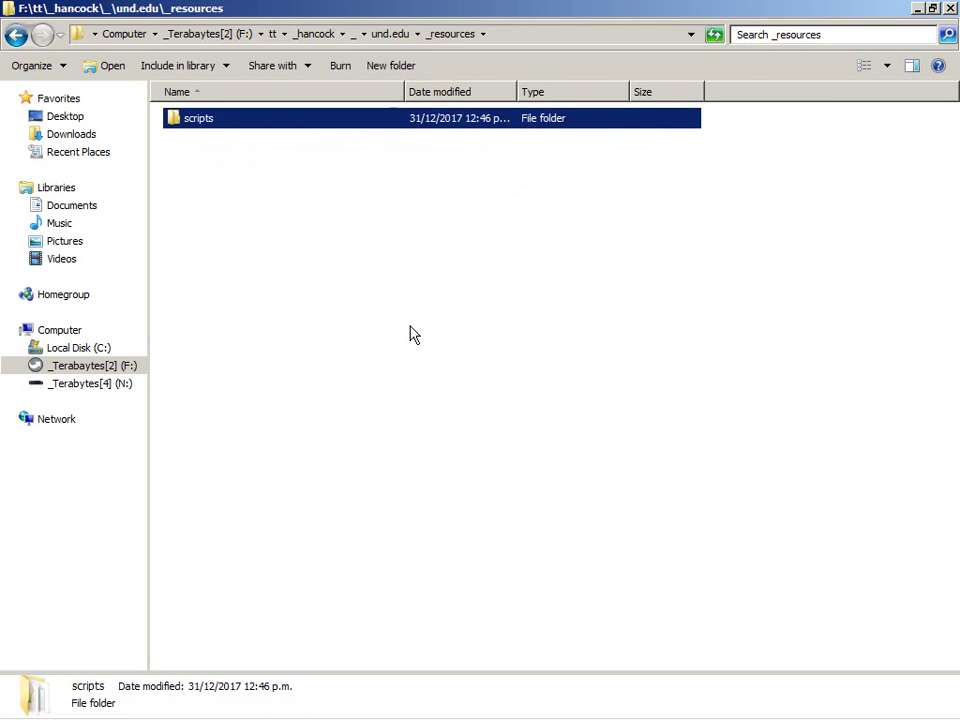
pyautogui.hotkey('alt', 'Up')
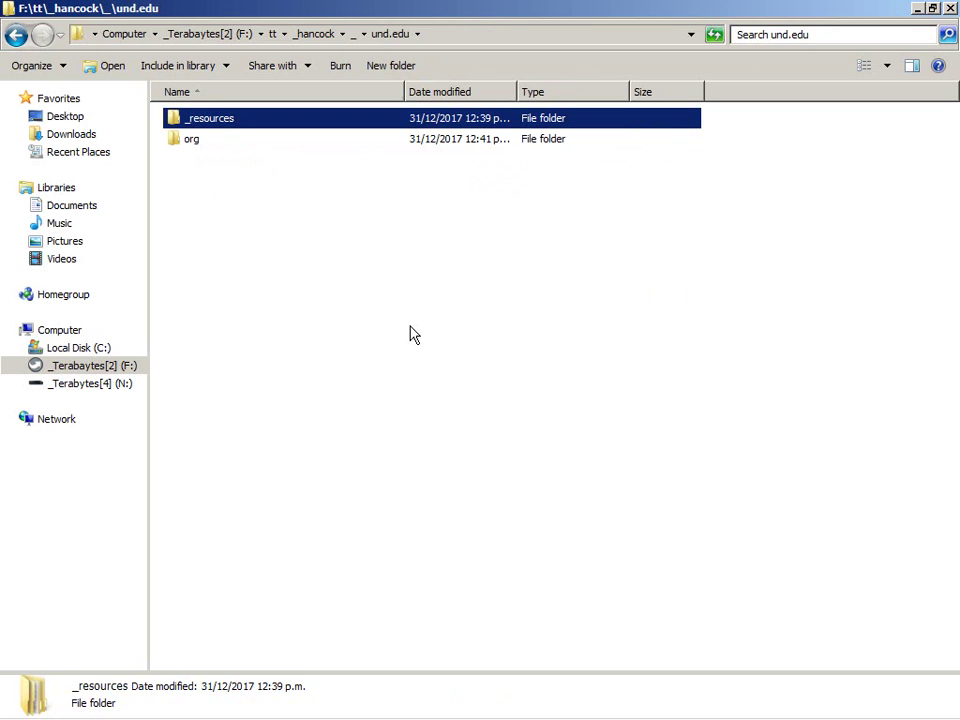
# Step: Reopen the und.edu\org\hancock\felles folder to review its files, and return to WinHTTrack's mirroring progress
pyautogui.hotkey('alt', 'Up')
pyautogui.press('Return')
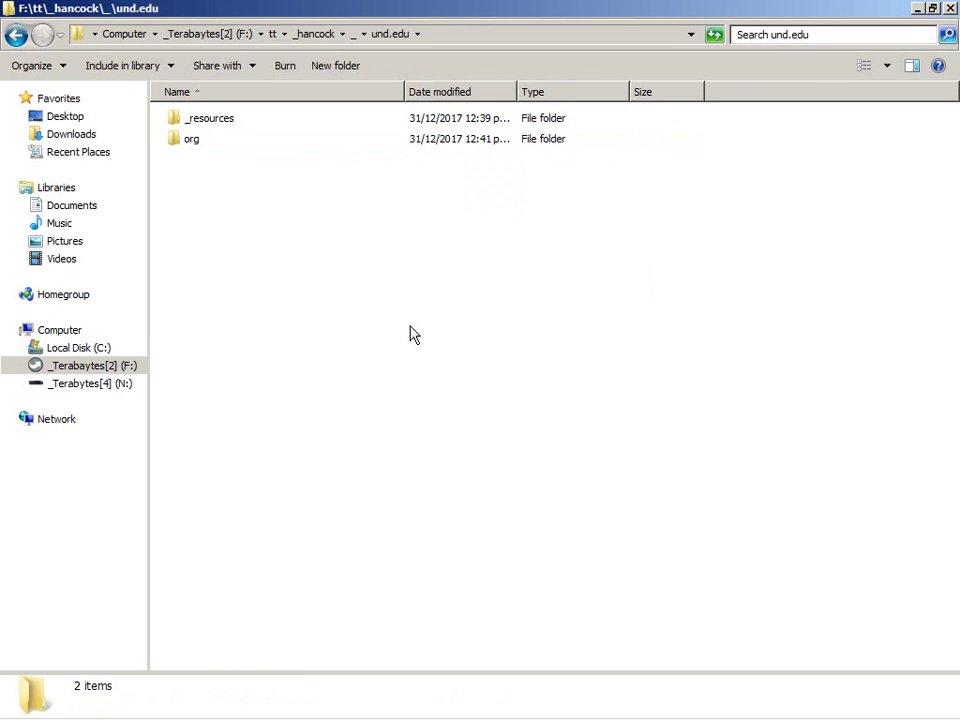
pyautogui.press('o')
pyautogui.press('Return')
pyautogui.press('Down')
pyautogui.press('Return')
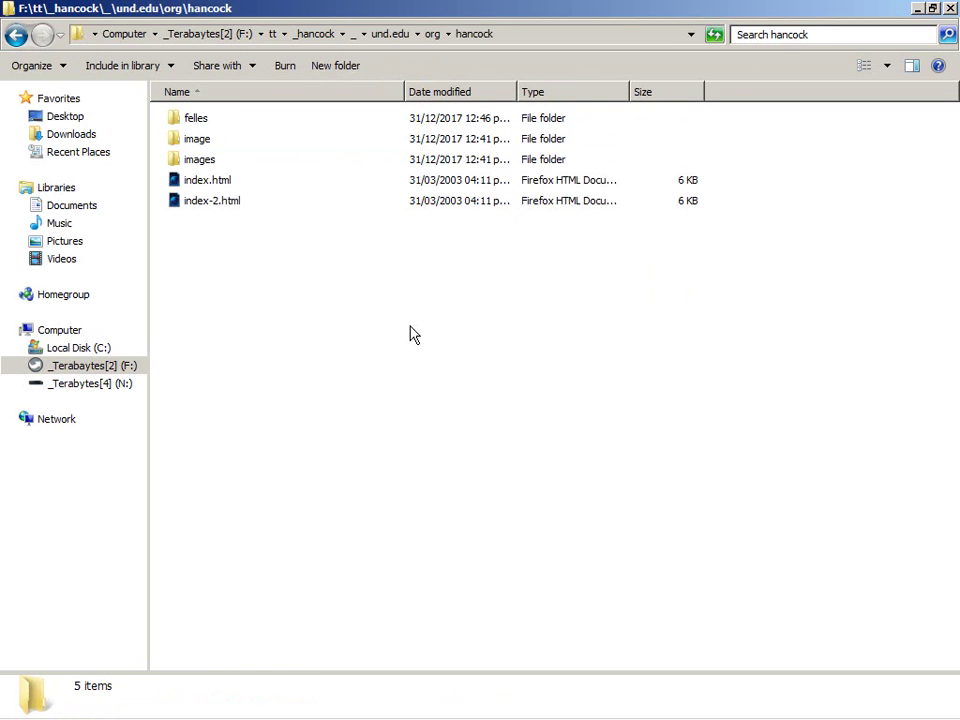
pyautogui.press('Down')
pyautogui.press('Return')
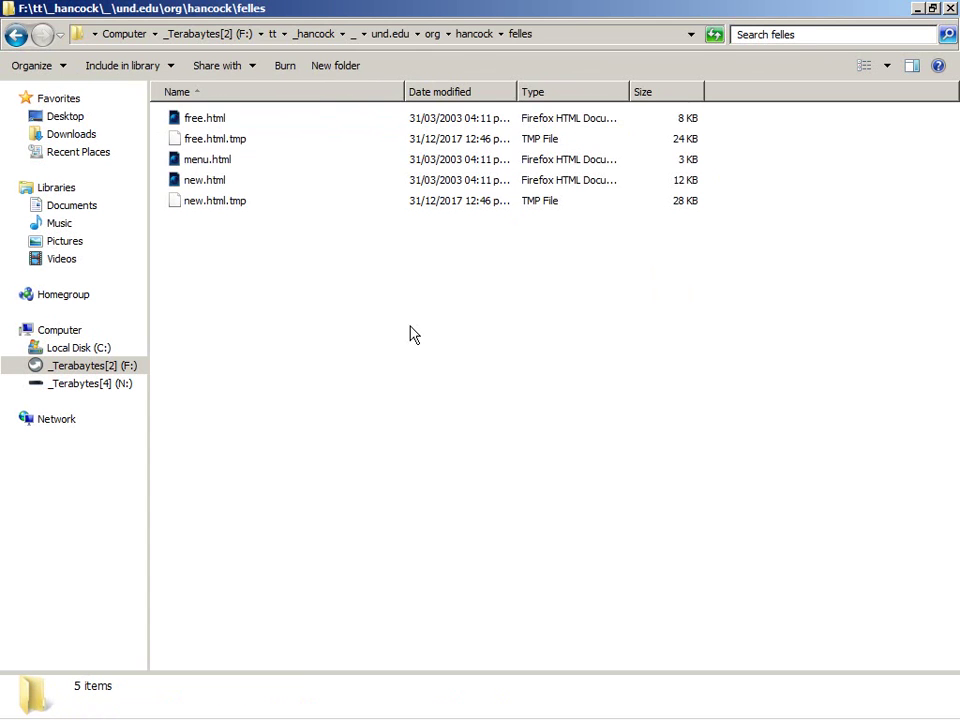
pyautogui.hotkey('alt', 'Tab')
pyautogui.hotkey('alt', 'Tab')
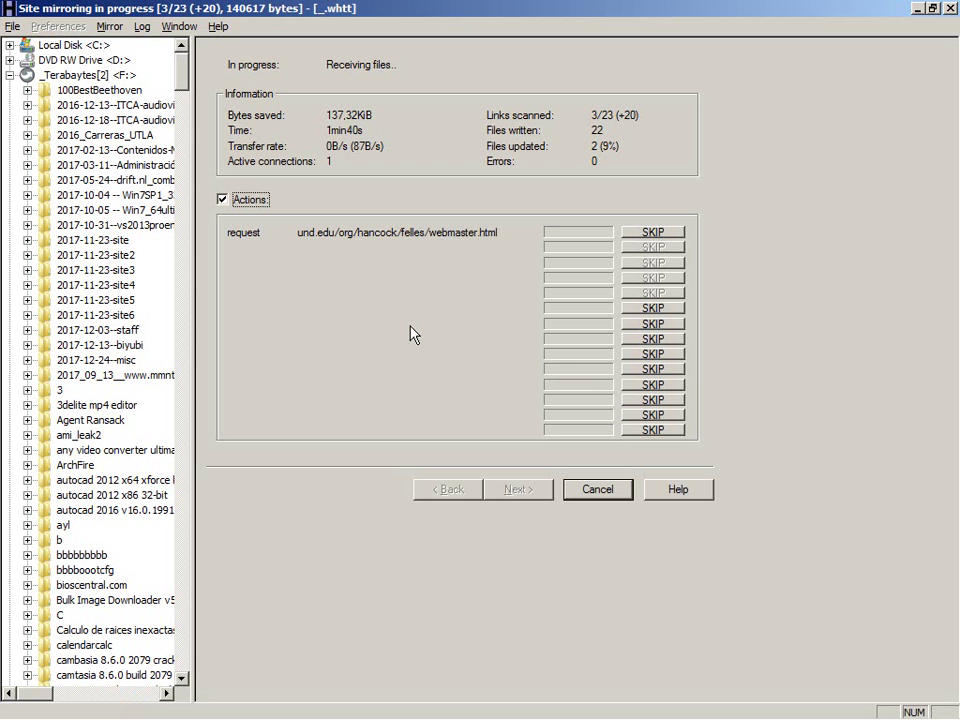
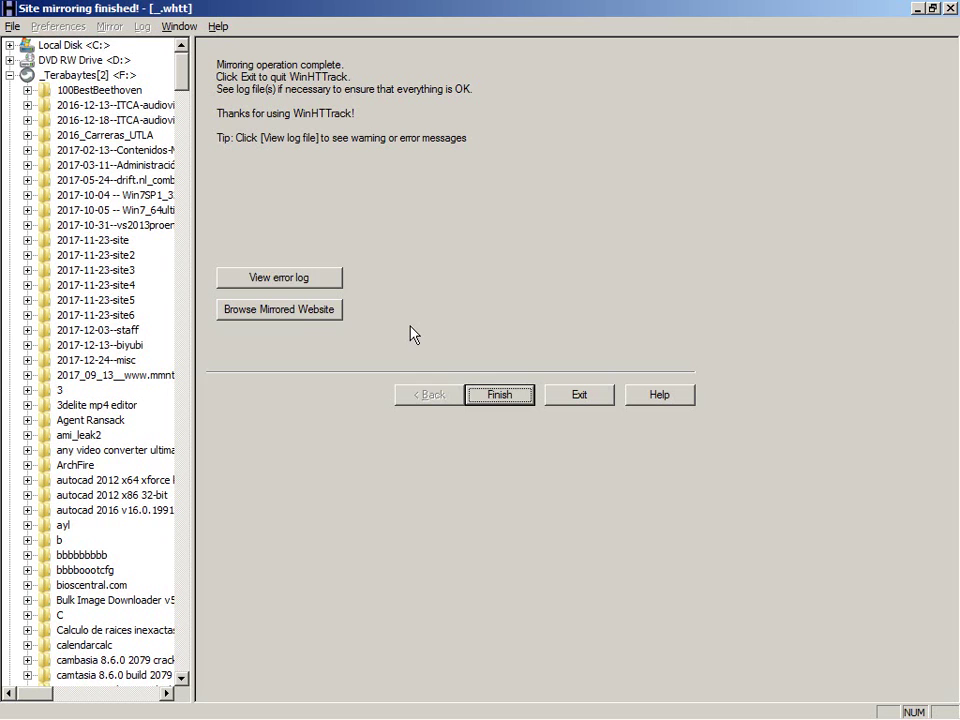
# Step: Check which files the local felles folder contains once the mirroring is complete
pyautogui.hotkey('alt', 'Tab')
pyautogui.hotkey('alt', 'Tab')
pyautogui.hotkey('alt', 'Tab')
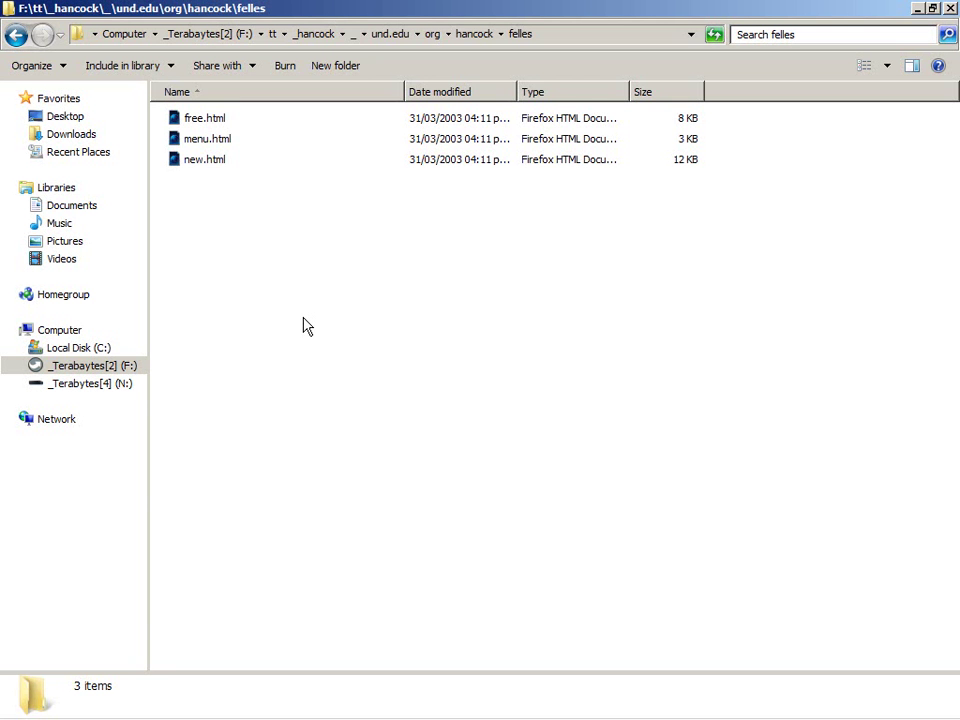
# Step: Switch to the browser and reload the und.edu/org/hancock/felles/webmaster.html page
pyautogui.hotkey('alt', 'Tab')
pyautogui.hotkey('alt', 'Tab')
pyautogui.hotkey('alt', 'Tab')
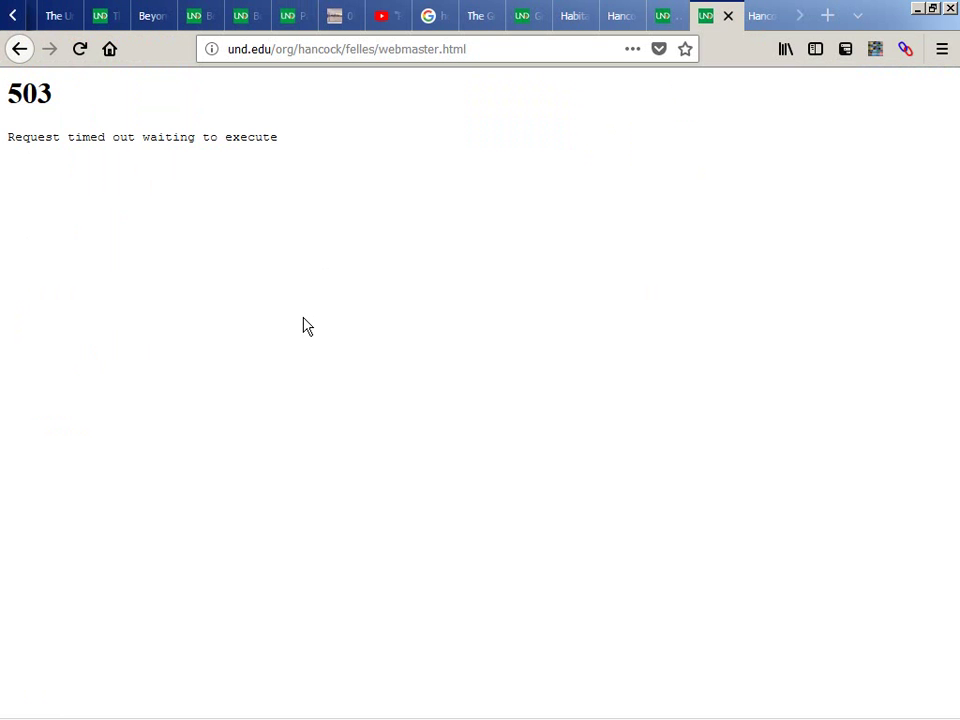
pyautogui.press('F5')
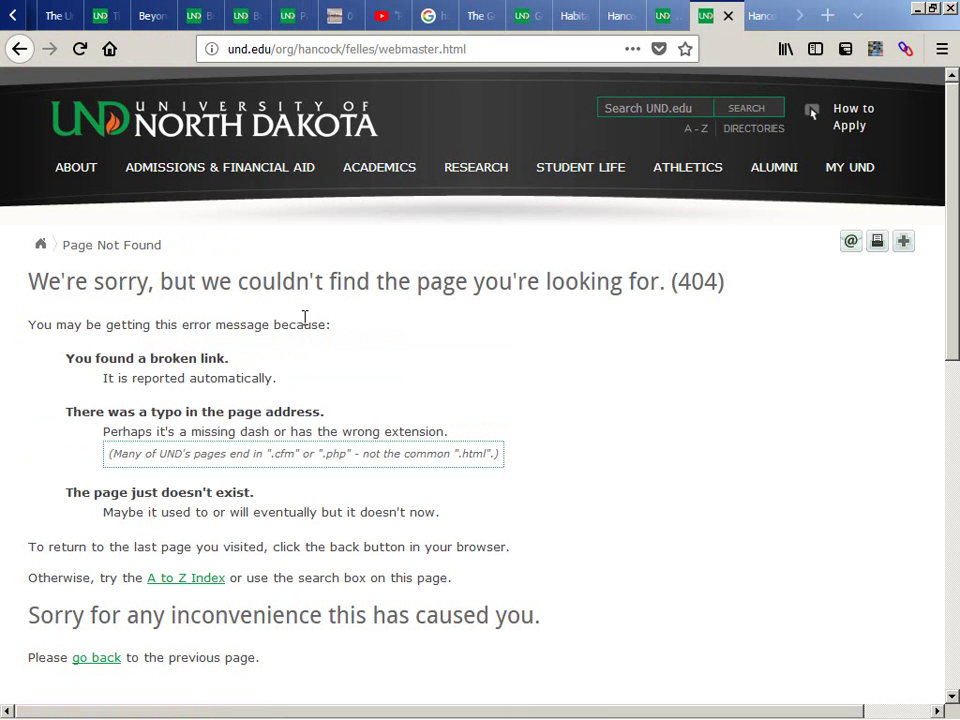
# Step: View the source of webmaster.html and search it for 404
pyautogui.hotkey('ctrl', 'u')
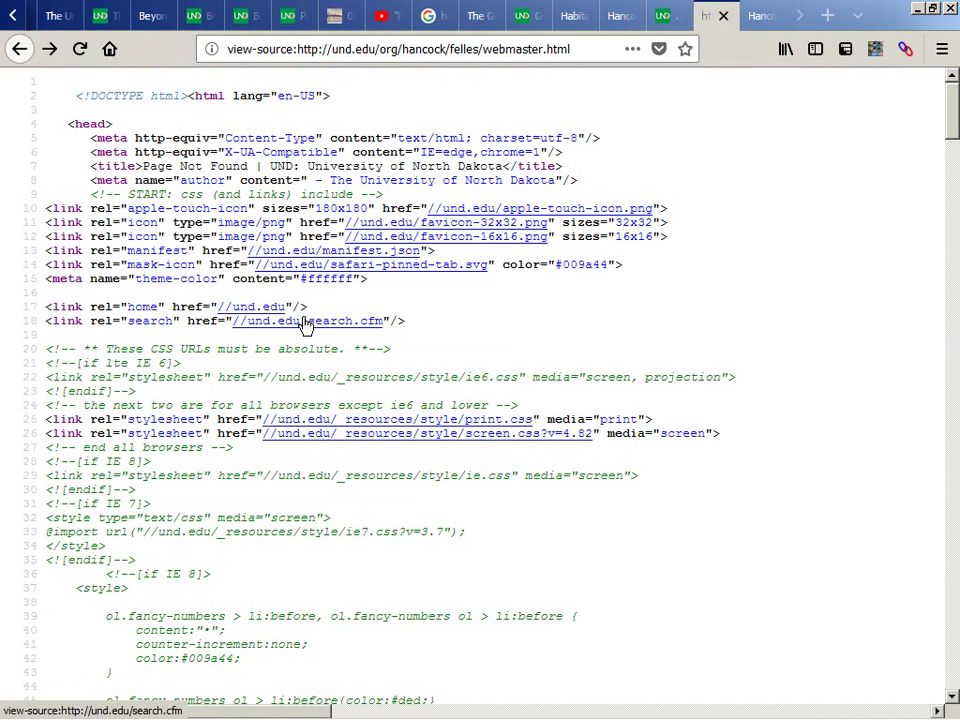
pyautogui.scroll(-15, 583, 326)
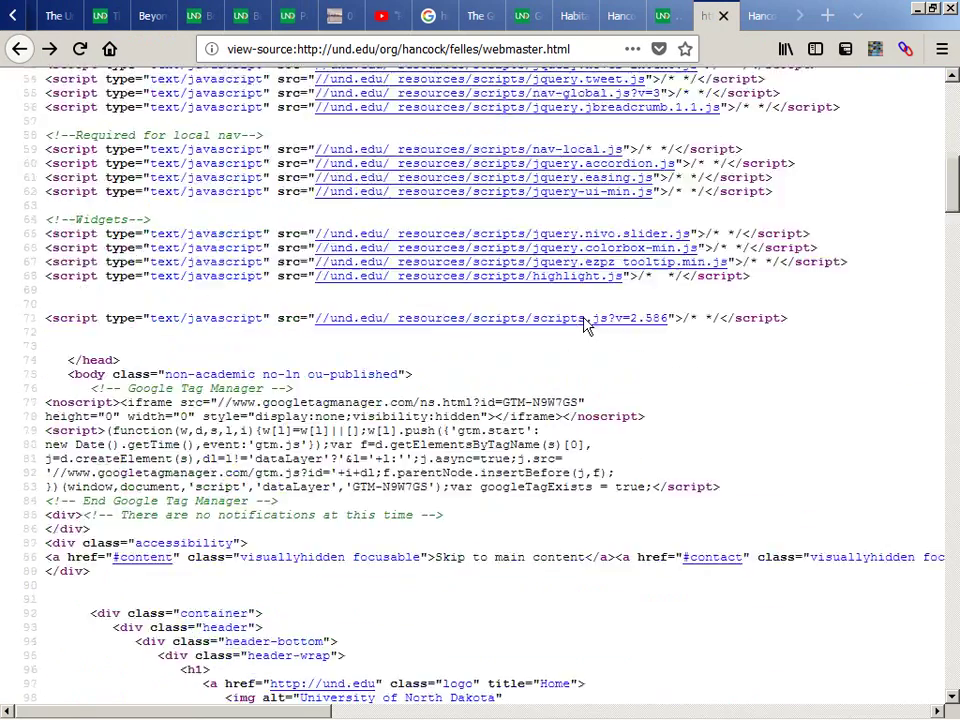
pyautogui.scroll(-15, 586, 326)
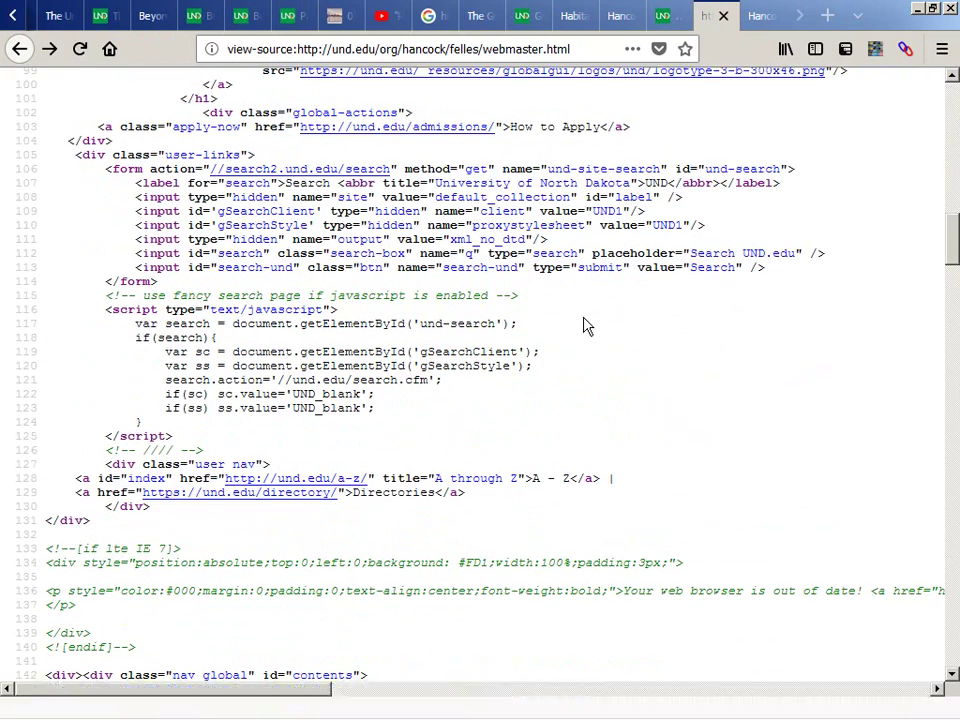
pyautogui.hotkey('ctrl', 'f')
pyautogui.write('404')
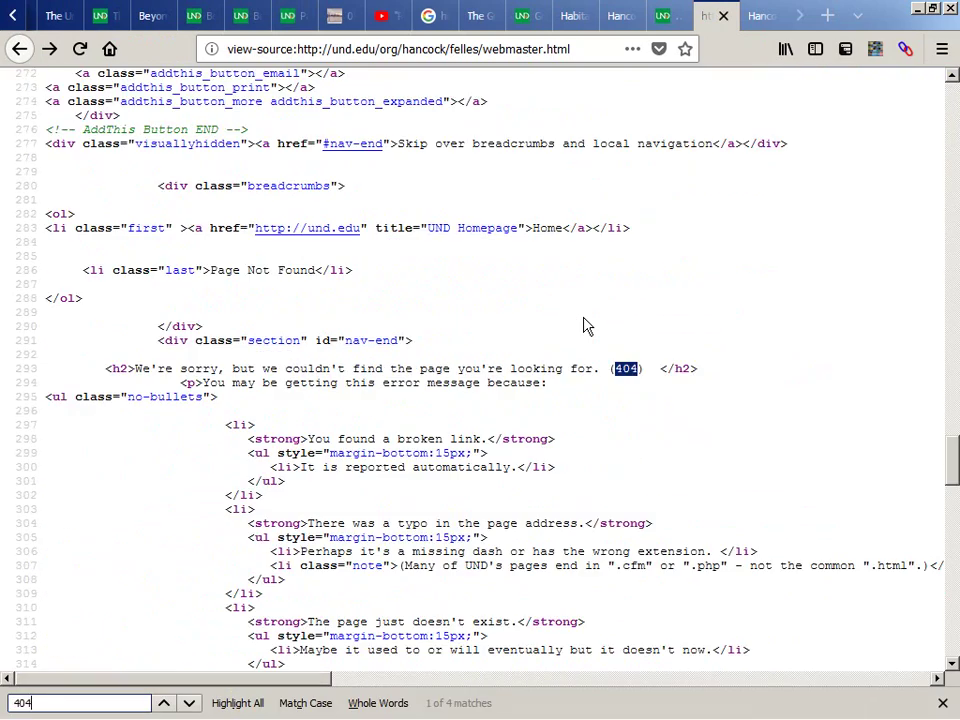
pyautogui.press('Escape')
pyautogui.scroll(3, 617, 311)
# Step: Open the Dining Service Menu link from the local Hancock Hall index.html, and return to the main page window
pyautogui.hotkey('ctrl', 'Tab')
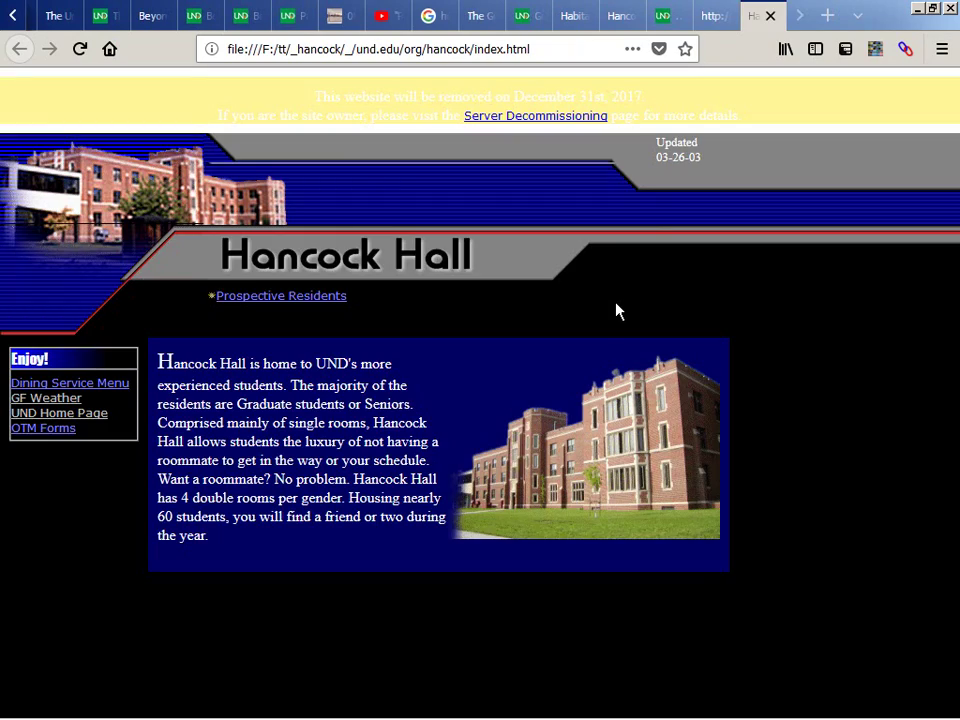
pyautogui.click(73, 386)
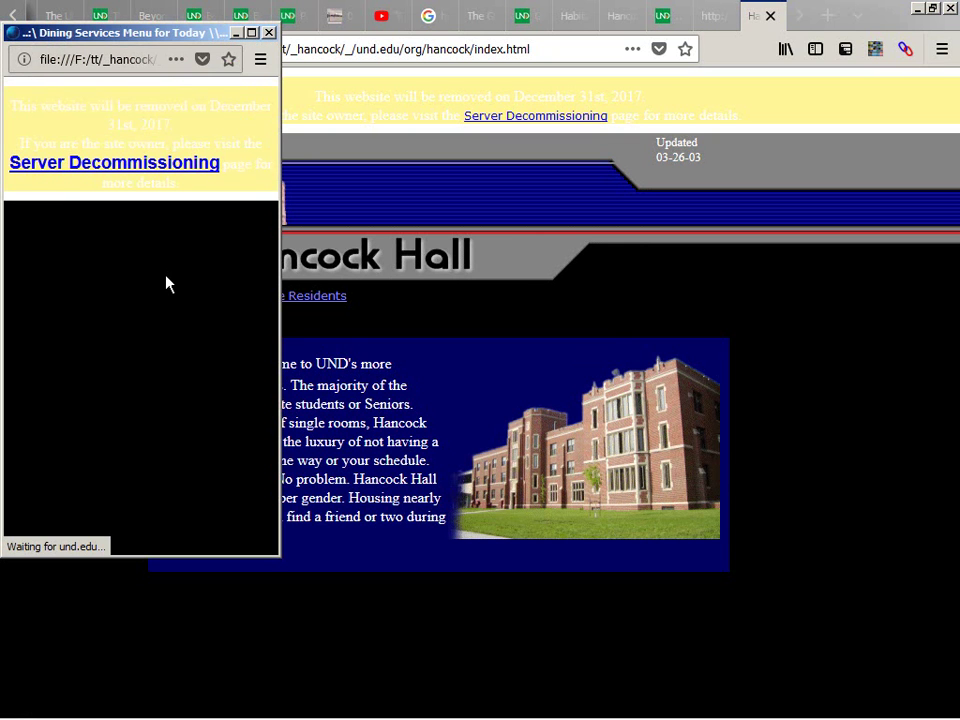
pyautogui.hotkey('alt', 'Tab')
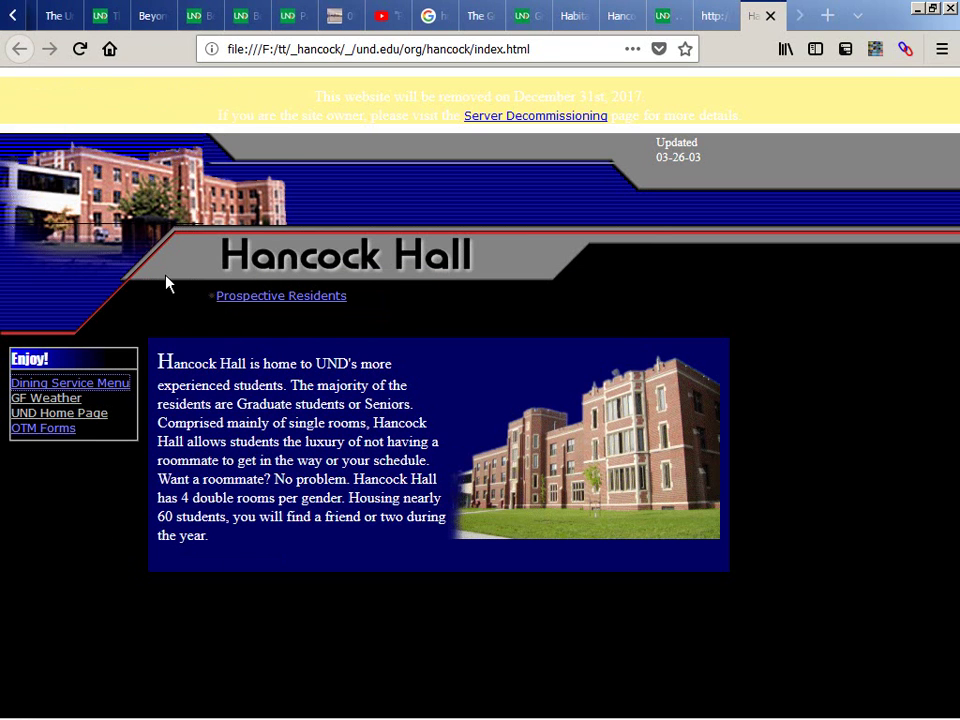
# Step: Switch to WinHTTrack and browse the mirrored Hancock website
pyautogui.hotkey('alt', 'Tab')
pyautogui.press('Tab')
pyautogui.press('Tab')
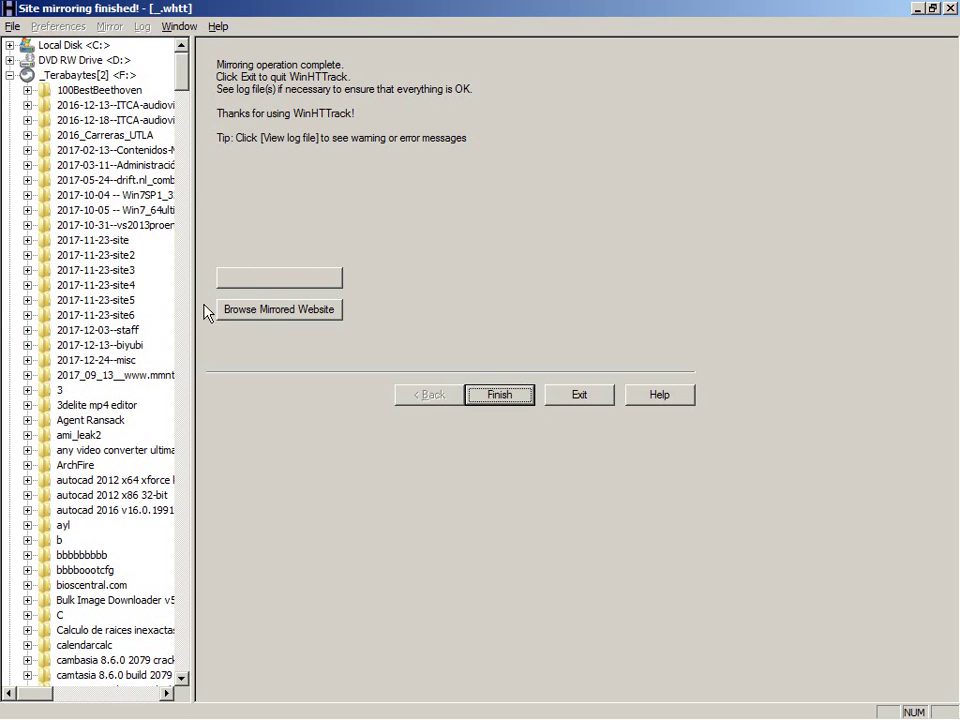
pyautogui.click(250, 312)
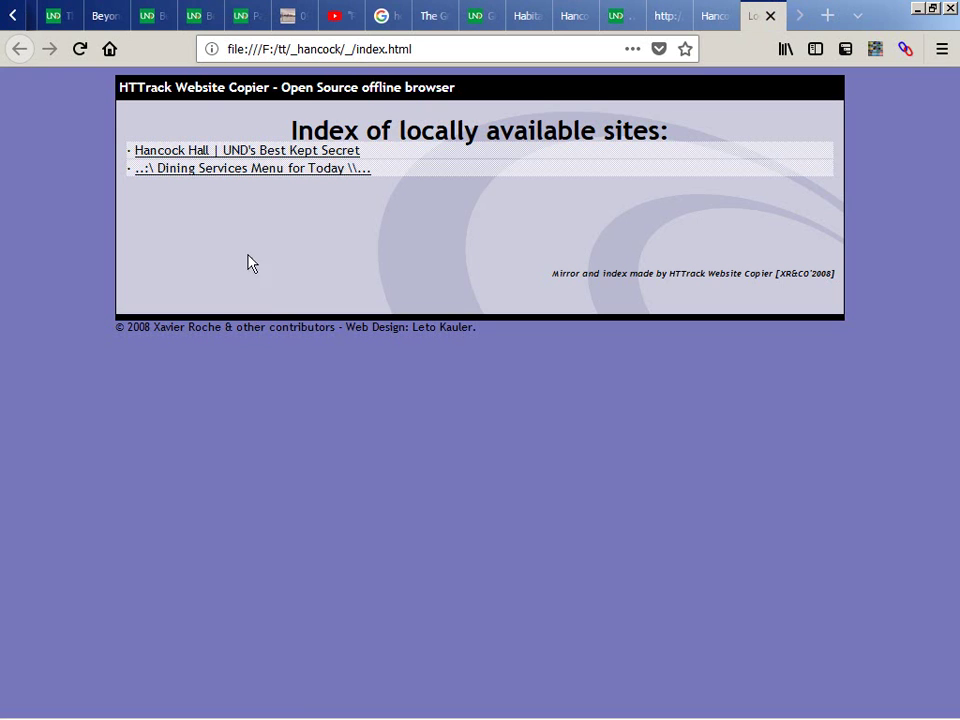
# Step: Check the Hancock Hall and Dining Services Menu entries of the local site index, returning to the index after each
pyautogui.click(249, 155)
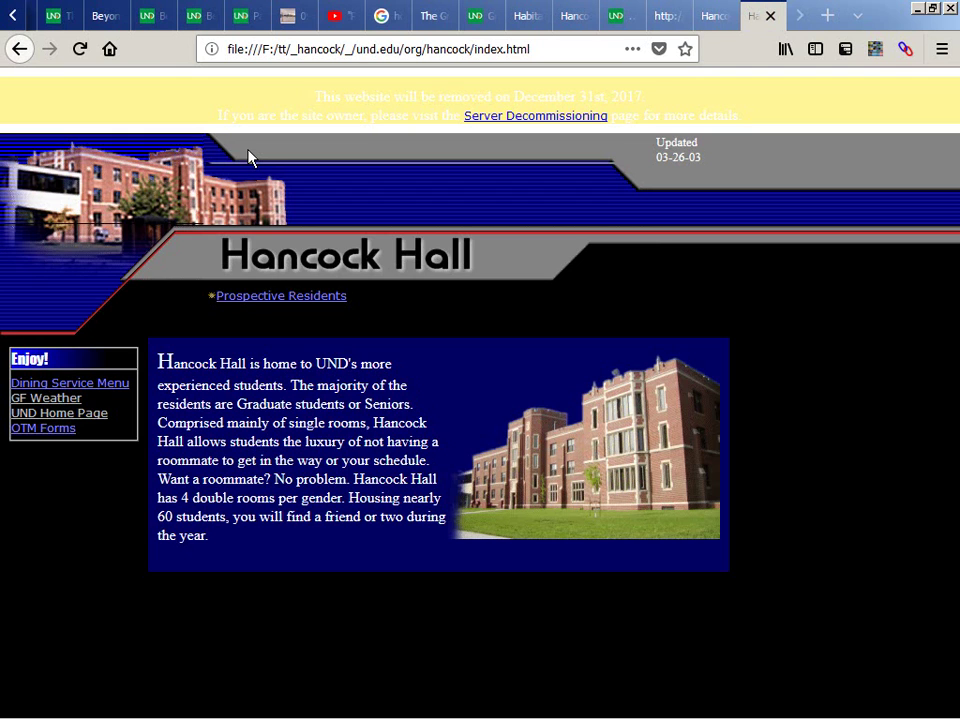
pyautogui.hotkey('alt', 'Left')
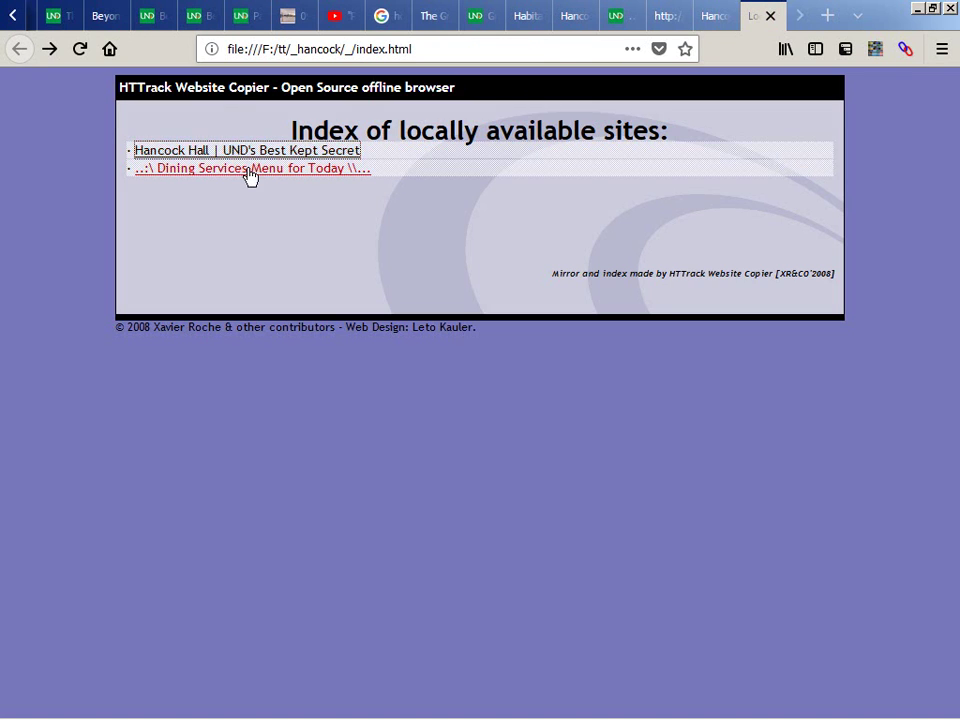
pyautogui.click(249, 170)
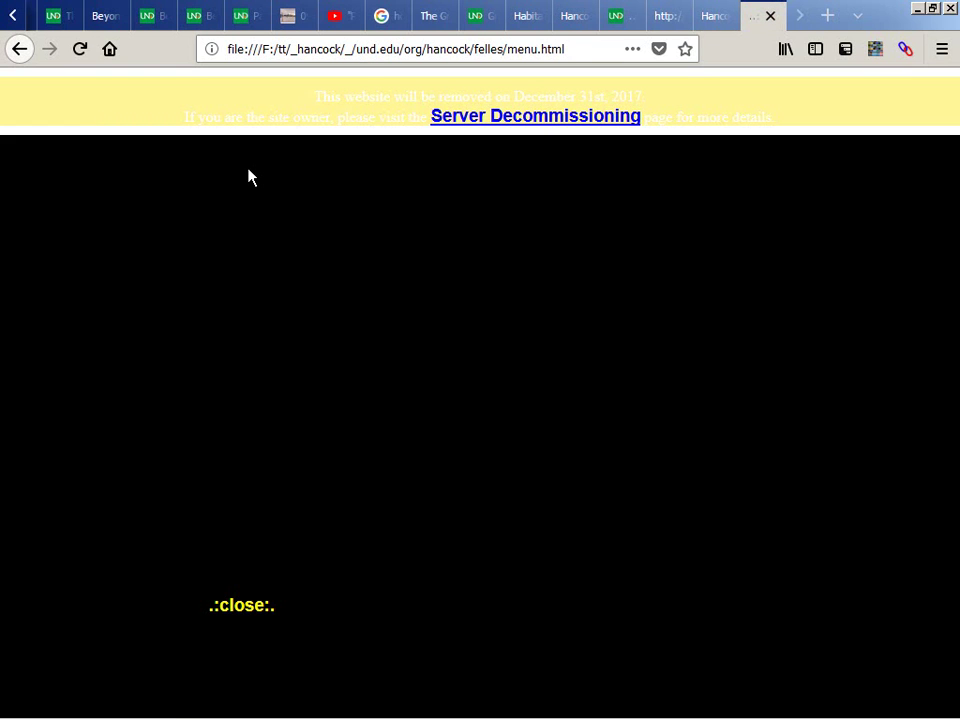
pyautogui.click(249, 603)
pyautogui.hotkey('alt', 'Left')
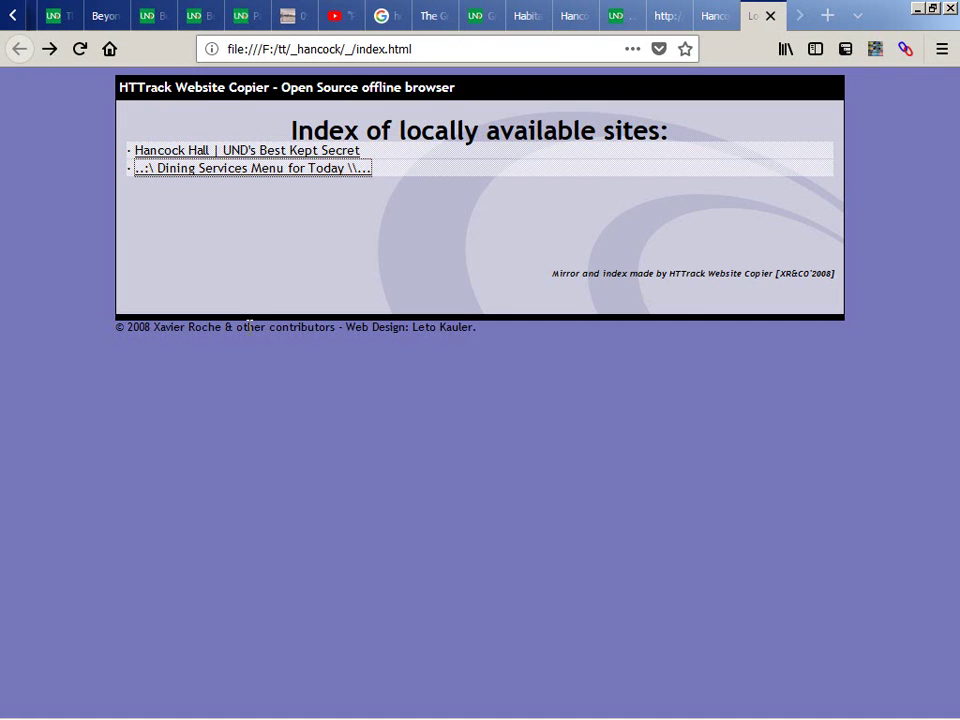
# Step: Open the Prospective Residents page from the mirrored Hancock Hall home page and look through its sections
pyautogui.click(265, 152)
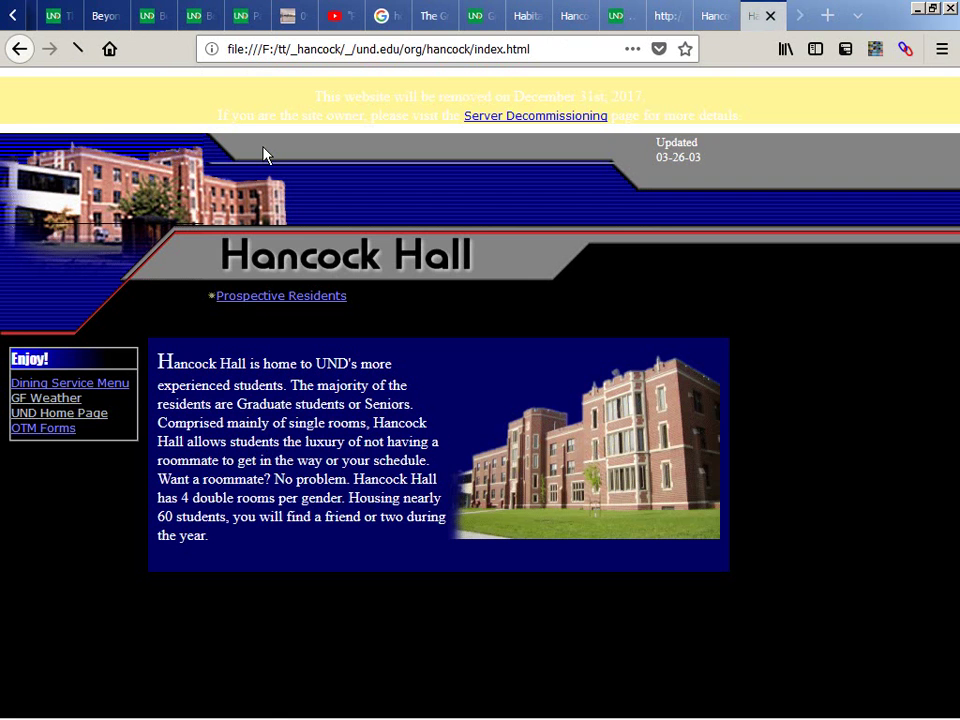
pyautogui.click(214, 297)
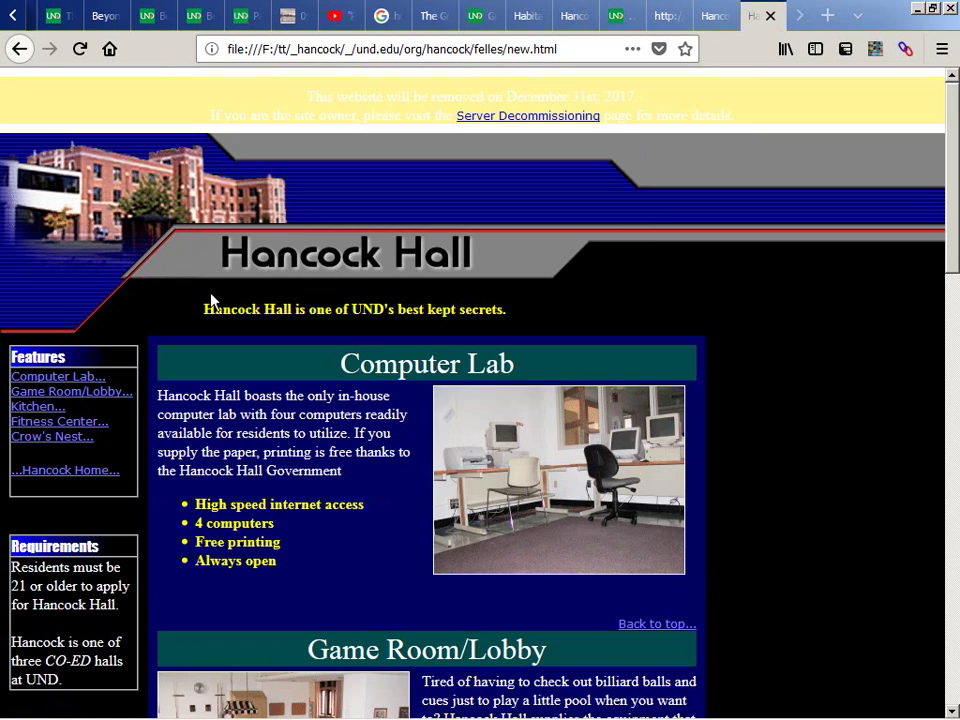
pyautogui.scroll(-10, 211, 300)
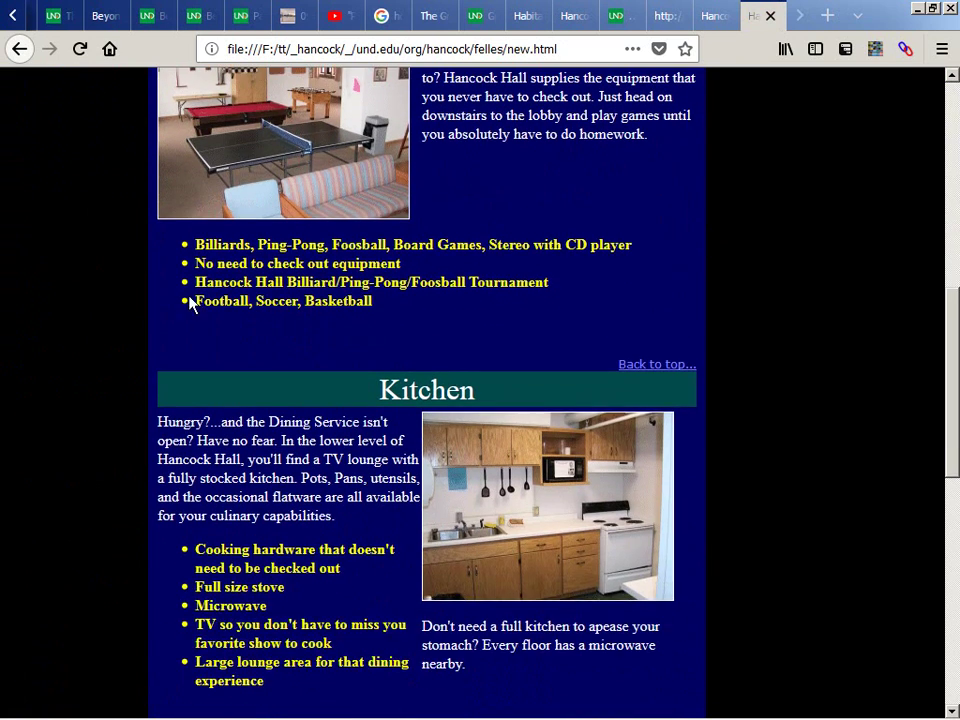
pyautogui.scroll(2, 190, 304)
pyautogui.rightClick(311, 199)
pyautogui.click(333, 212)
pyautogui.scroll(-10, 340, 215)
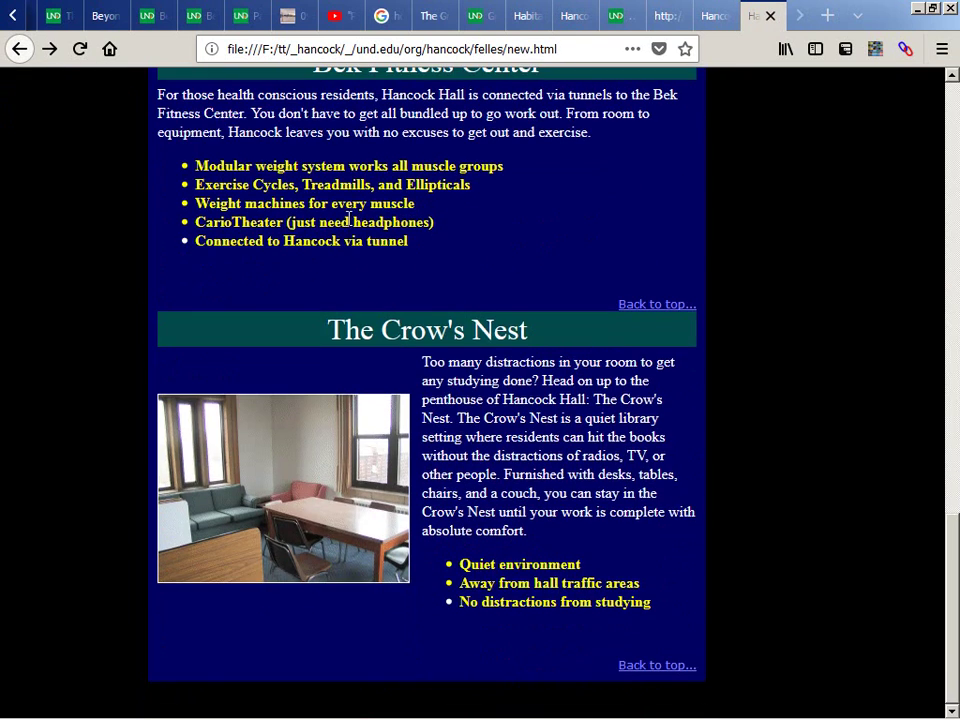
pyautogui.press('Home')
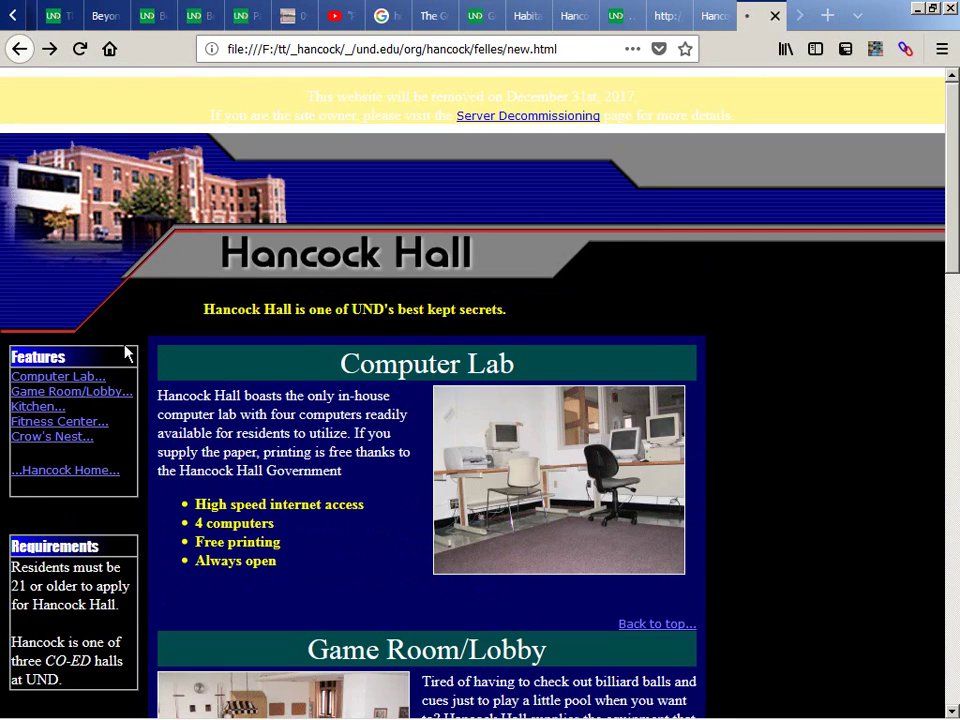
# Step: Close the browser tabs with the checked Hancock Hall and Habitat for Humanity pages
pyautogui.hotkey('ctrl', 'w')
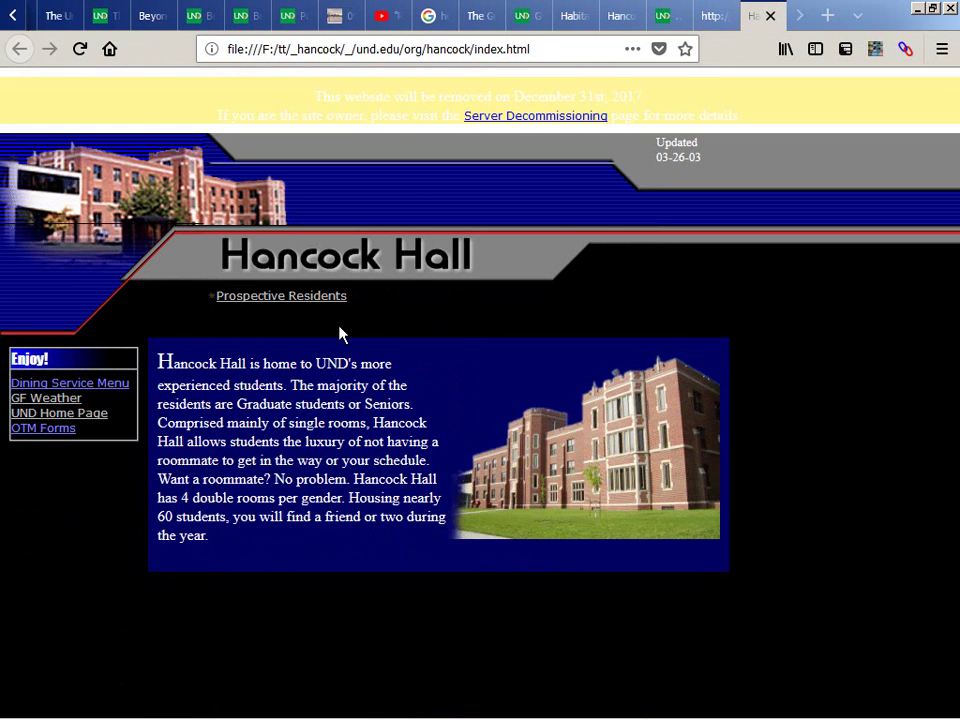
pyautogui.hotkey('ctrl', 'w')
pyautogui.hotkey('ctrl', 'w')
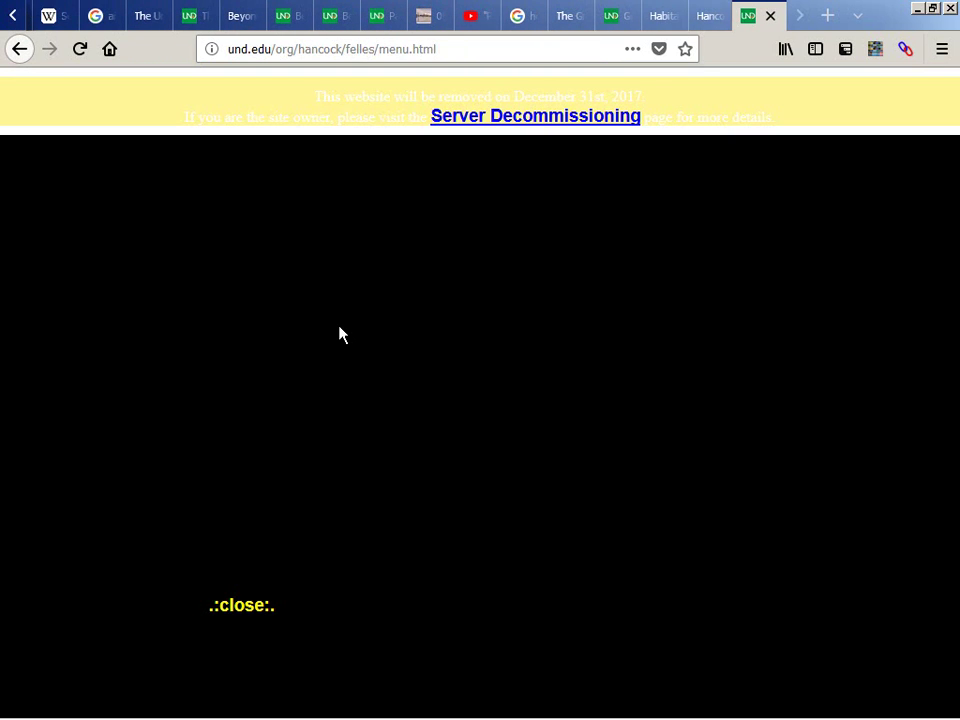
pyautogui.hotkey('ctrl', 'w')
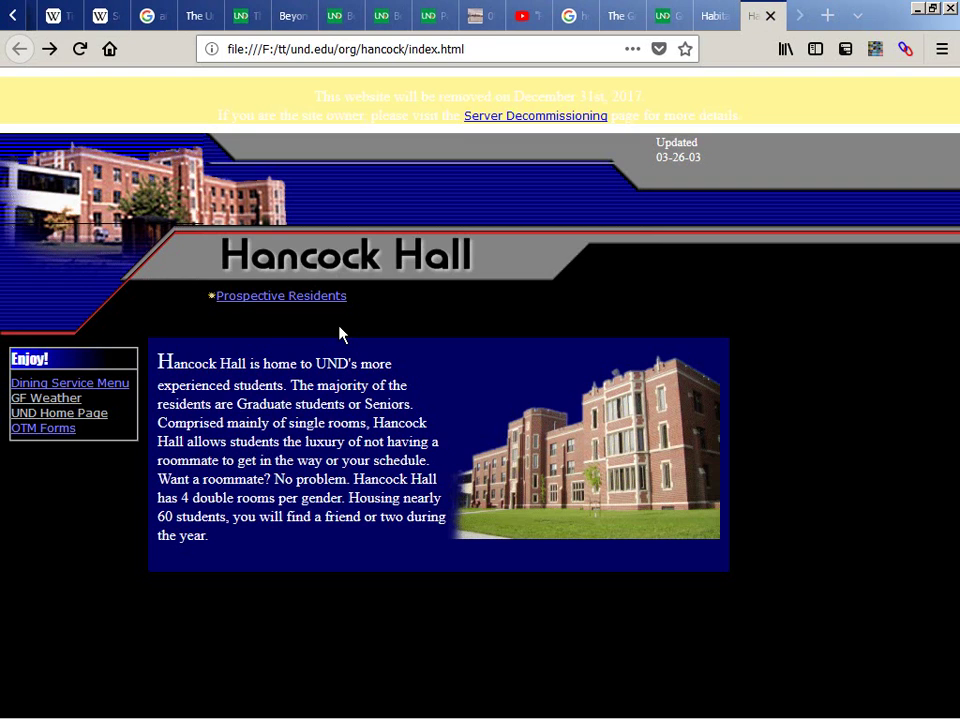
pyautogui.hotkey('ctrl', 'w')
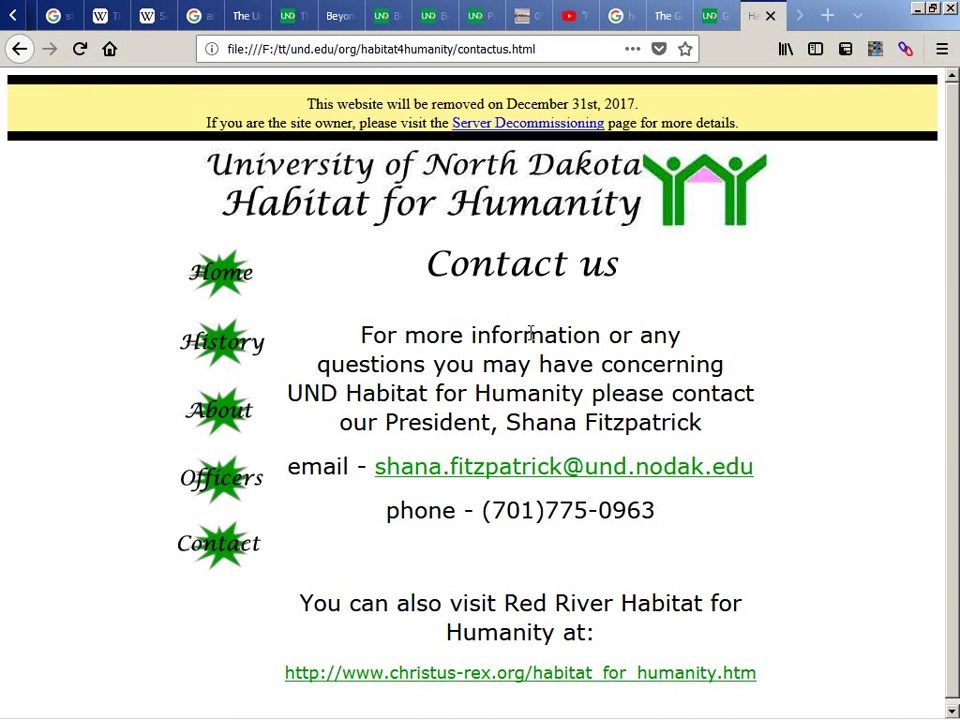
pyautogui.hotkey('ctrl', 'w')
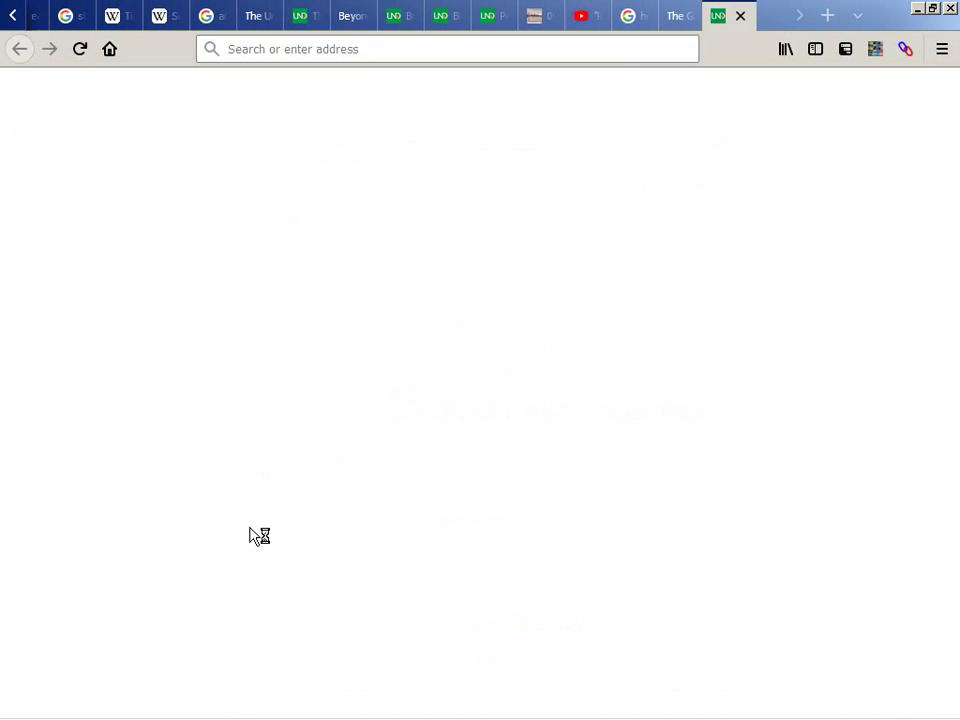
pyautogui.hotkey('ctrl', 'w')
# Step: Switch to the file explorer and go up from the felles folder to F:\tt
pyautogui.hotkey('alt', 'Tab')
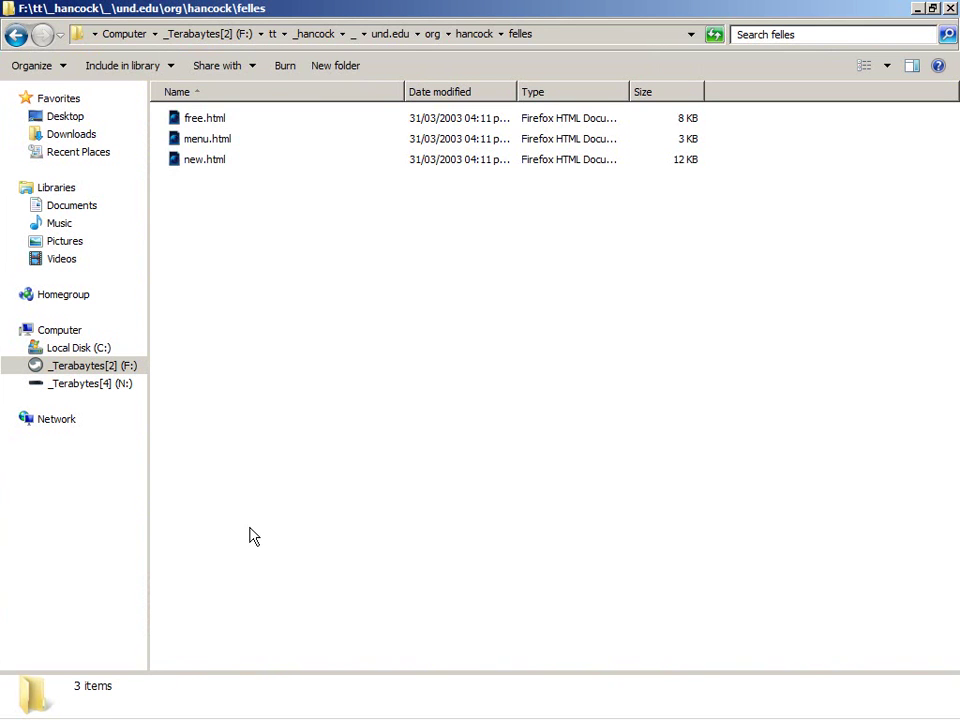
pyautogui.hotkey('alt', 'Up')
pyautogui.hotkey('alt', 'Up')
pyautogui.hotkey('alt', 'Up')
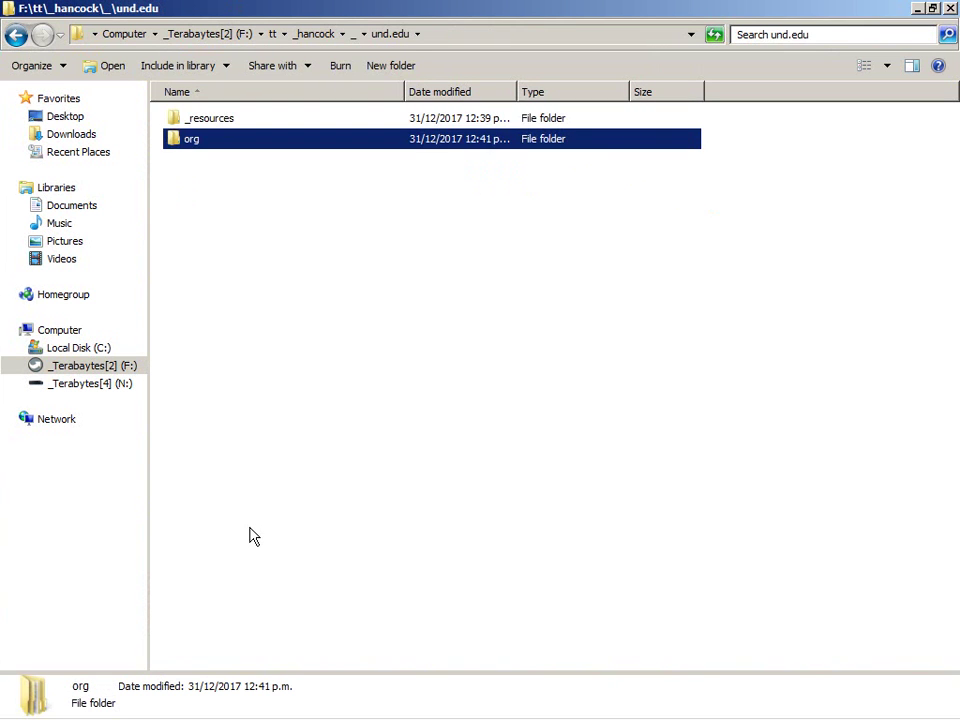
pyautogui.hotkey('alt', 'Up')
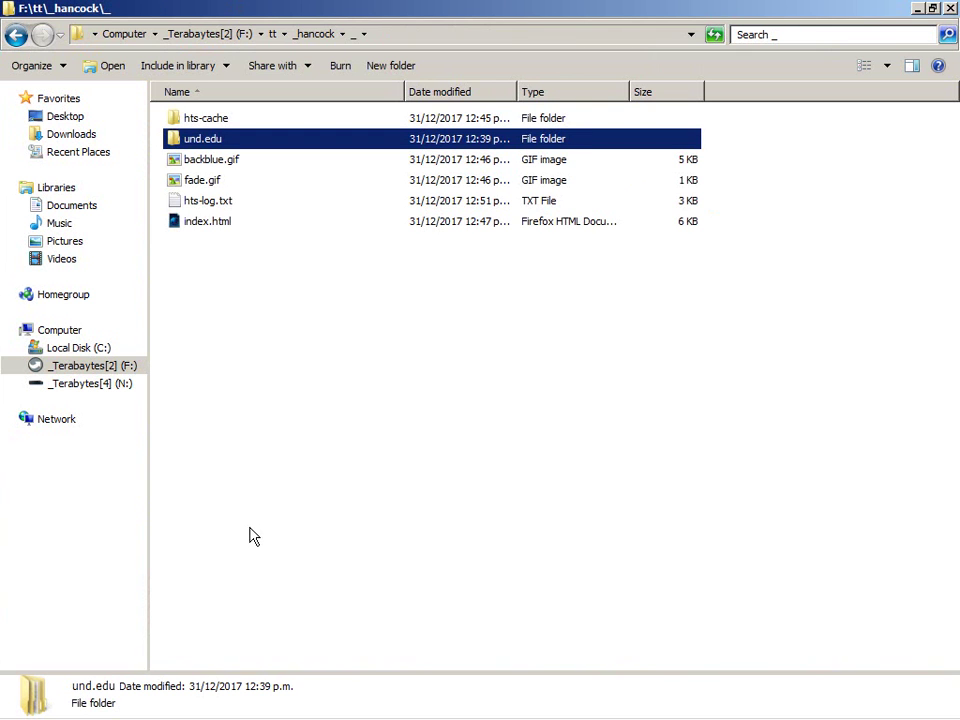
pyautogui.hotkey('alt', 'Up')
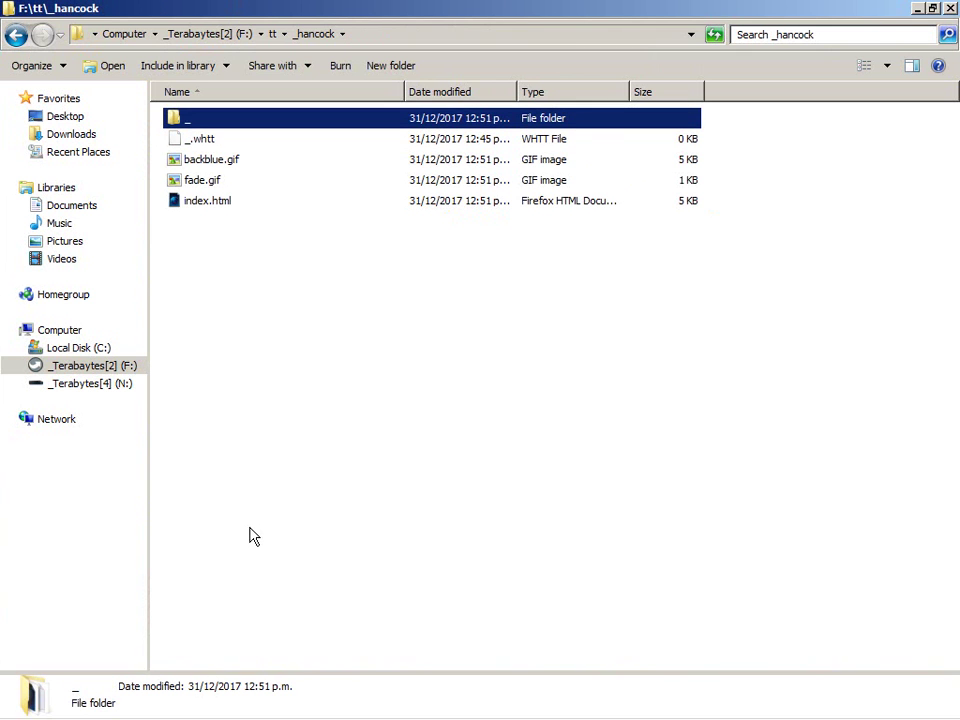
pyautogui.hotkey('alt', 'Up')
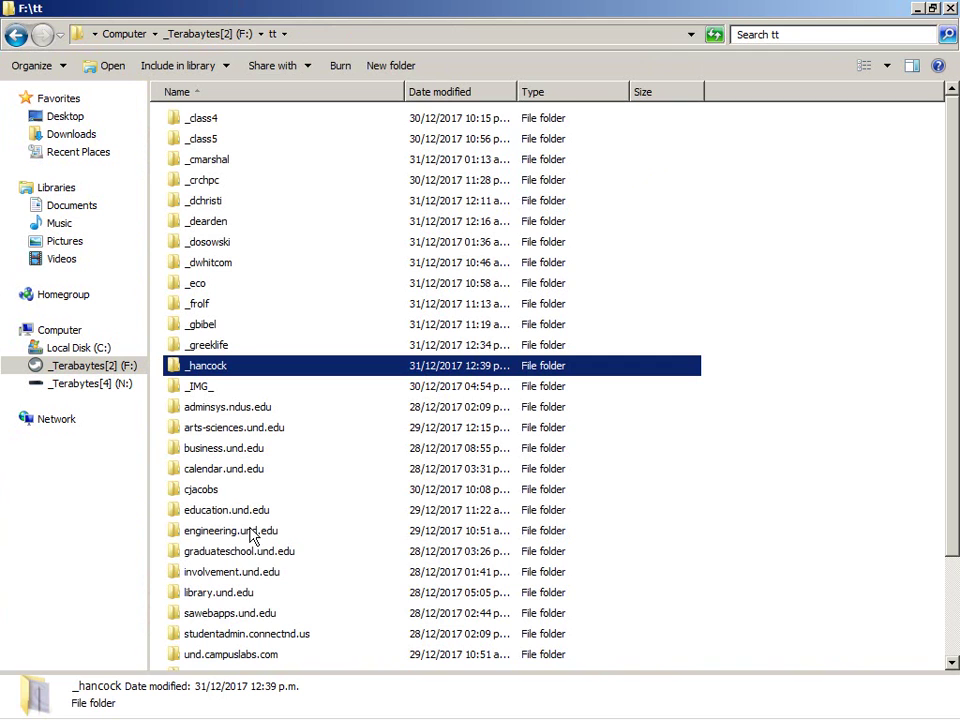
# Step: Open the org folder inside F:\tt\und.edu
pyautogui.press('Home')
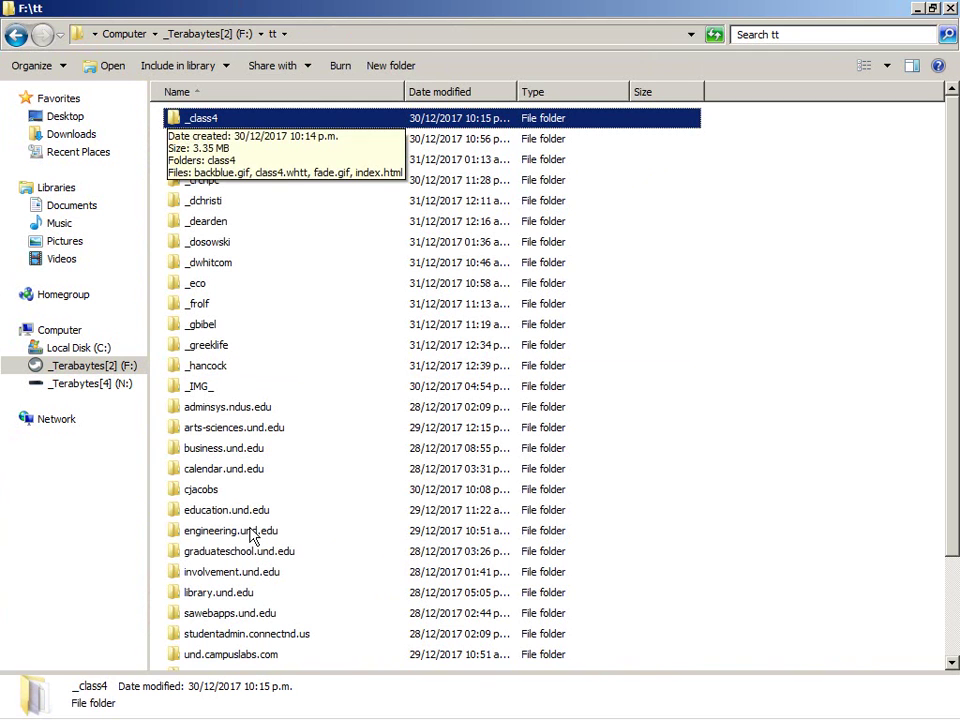
pyautogui.press('Down')
pyautogui.press('pagedown')
pyautogui.press('Down')
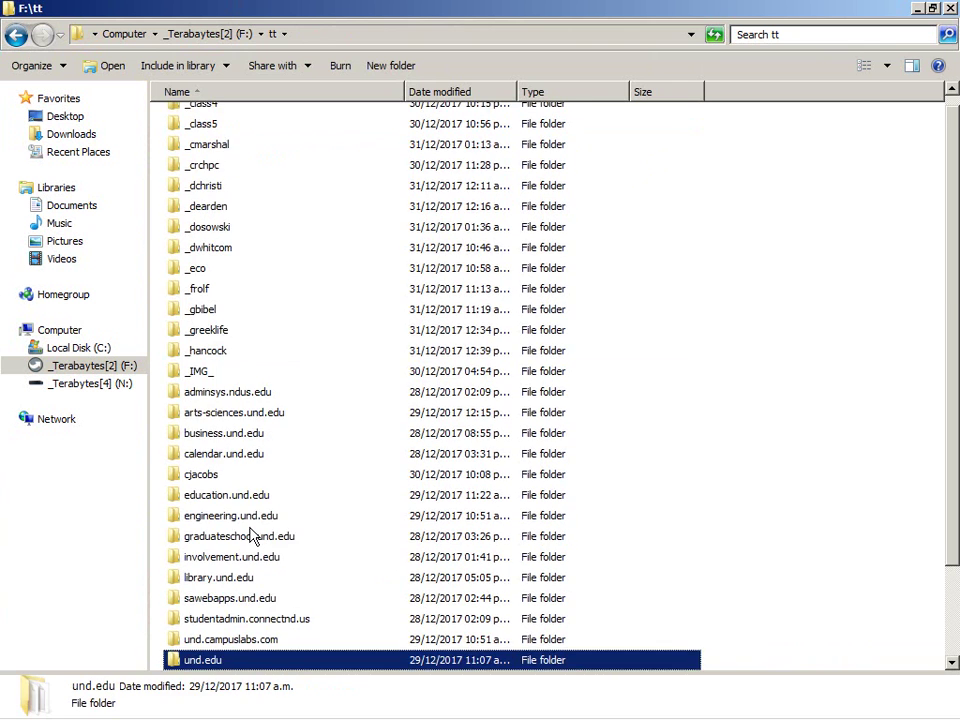
pyautogui.press('Return')
pyautogui.press('Down')
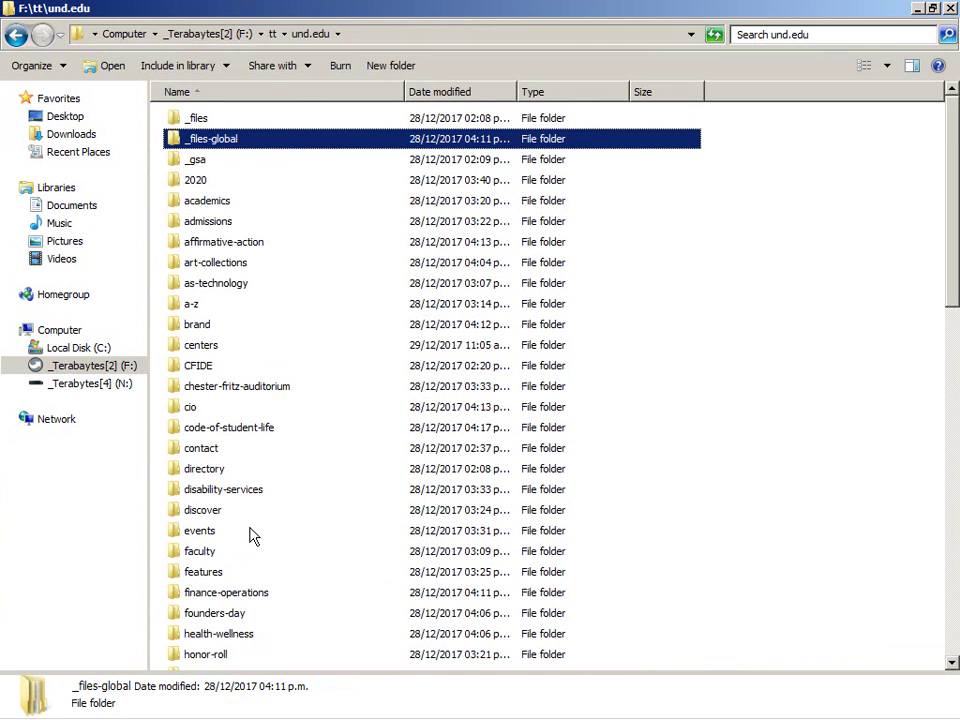
pyautogui.press('h')
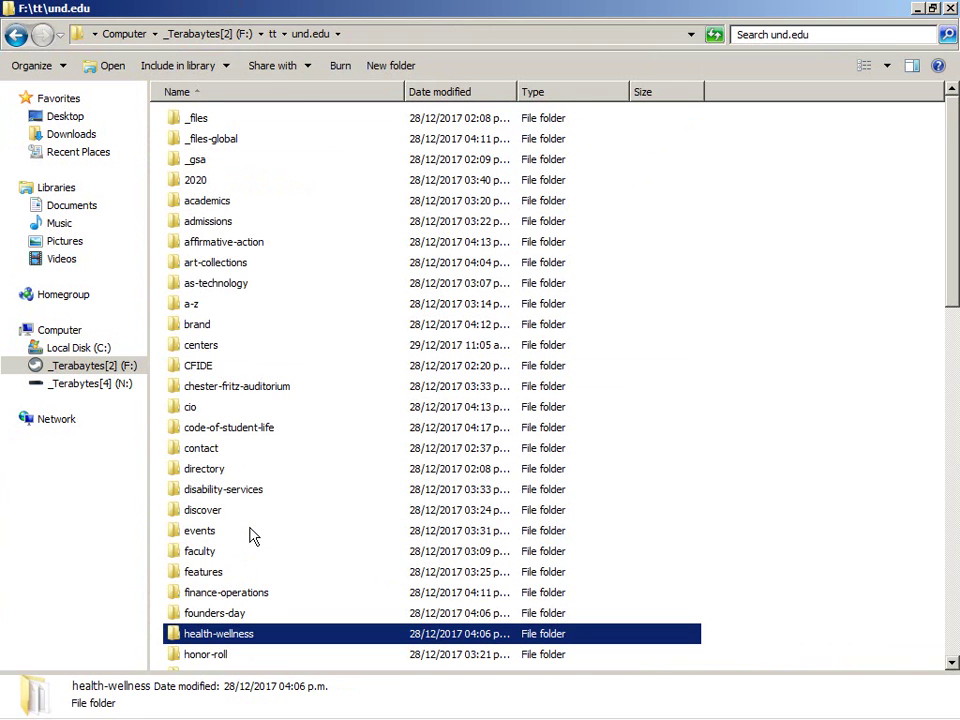
pyautogui.write('org')
pyautogui.press('Return')
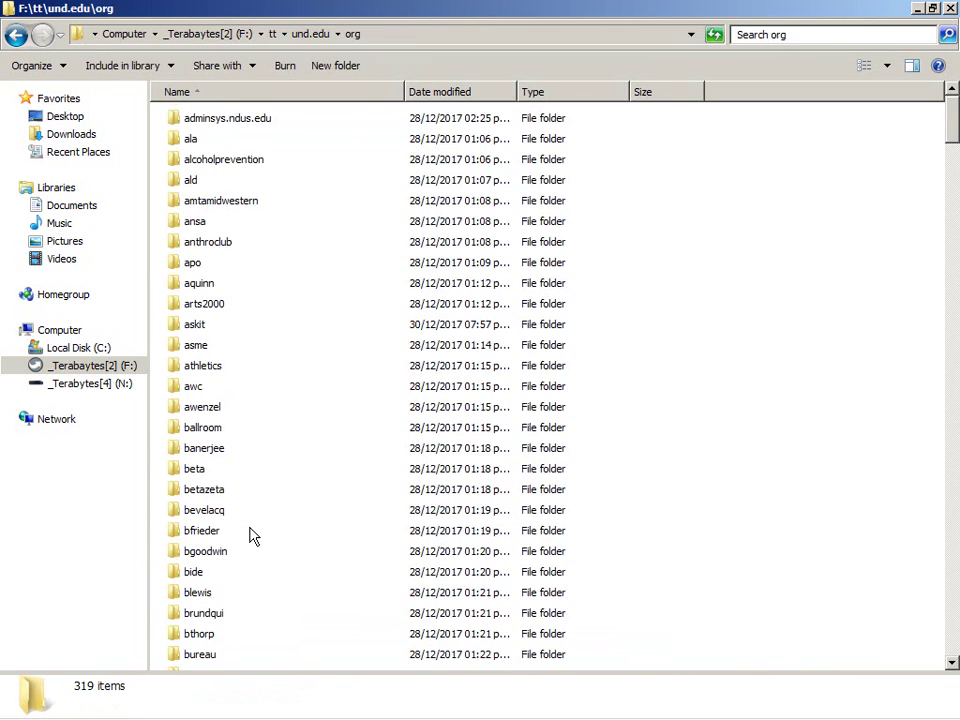
# Step: Open index.html from the hancock folder in the browser
pyautogui.write('han')
pyautogui.press('Return')
pyautogui.write('in')
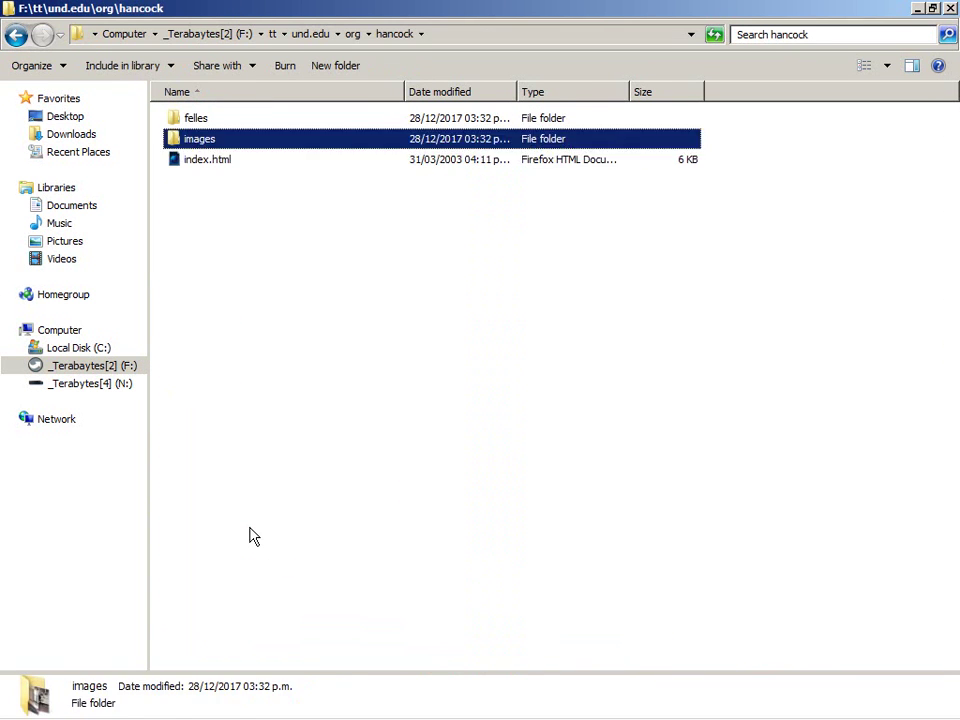
pyautogui.press('Return')
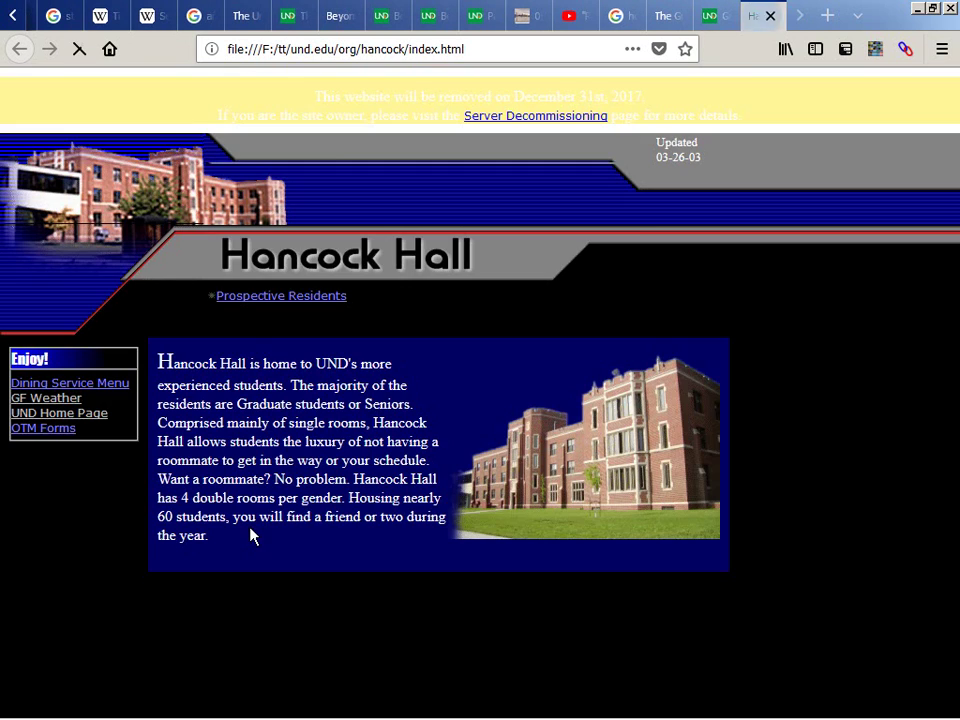
# Step: Close the local Hancock Hall page and bring up the local hecny2kc/index.html in the browser
pyautogui.hotkey('ctrl', 'w')
pyautogui.hotkey('alt', 'Tab')
pyautogui.hotkey('alt', 'Tab')
pyautogui.hotkey('alt', 'Tab')
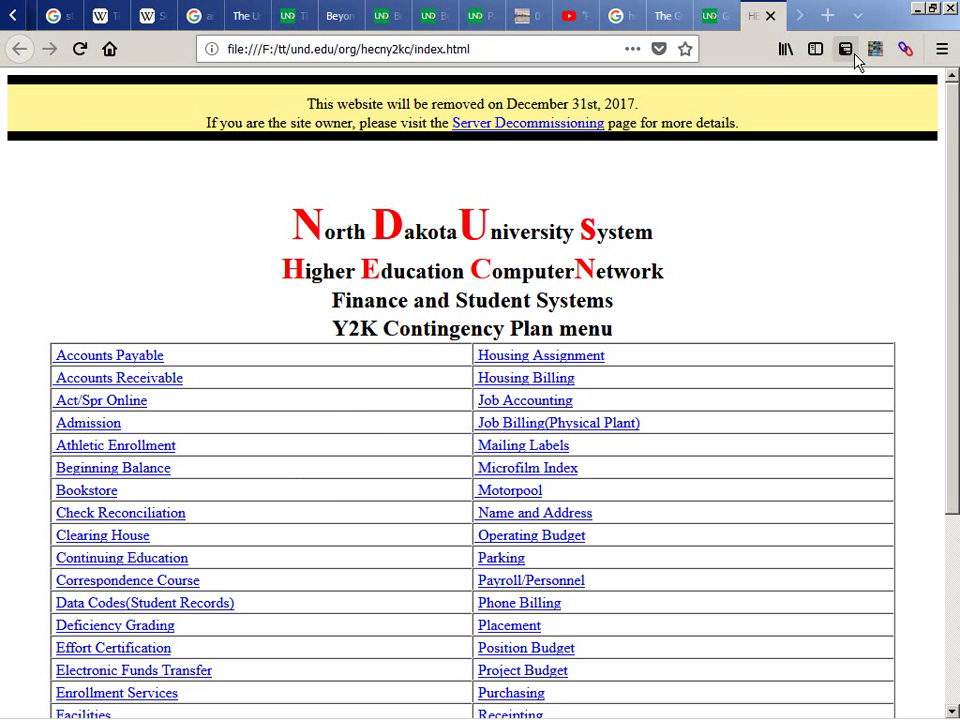
# Step: Extract all links of the hecny2kc page with Link Gopher, review the list and close it
pyautogui.click(905, 50)
pyautogui.click(888, 91)
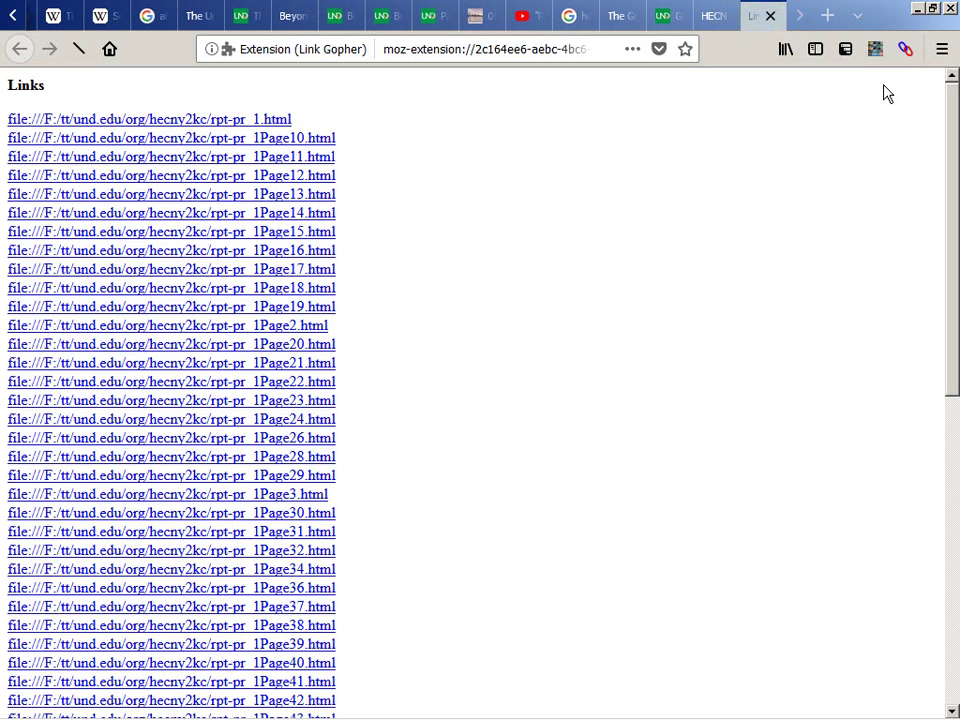
pyautogui.scroll(-10, 634, 139)
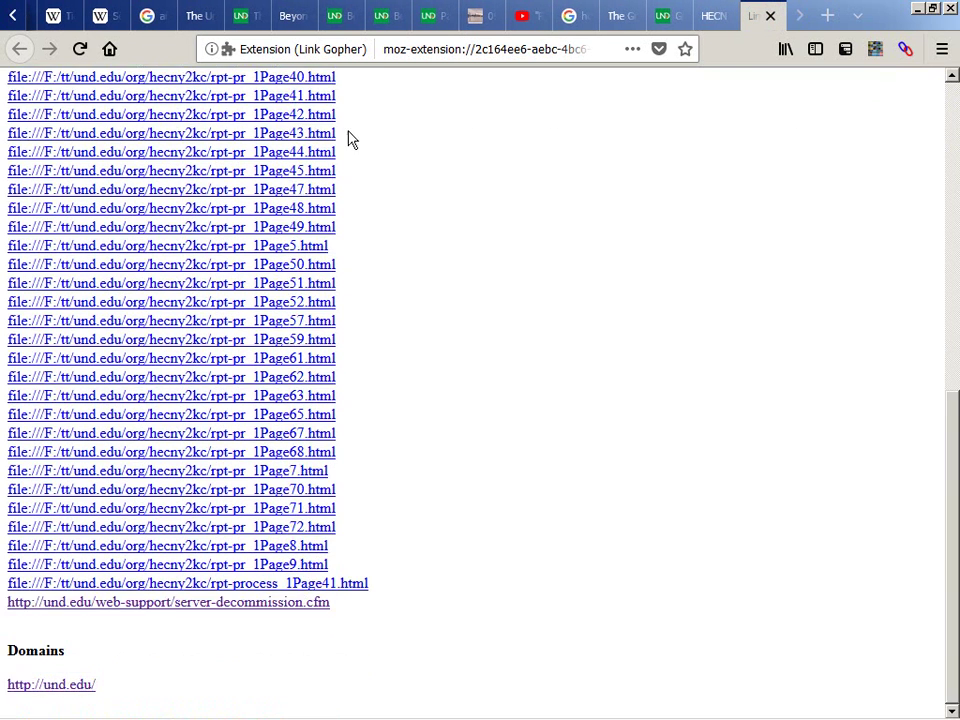
pyautogui.scroll(10, 124, 354)
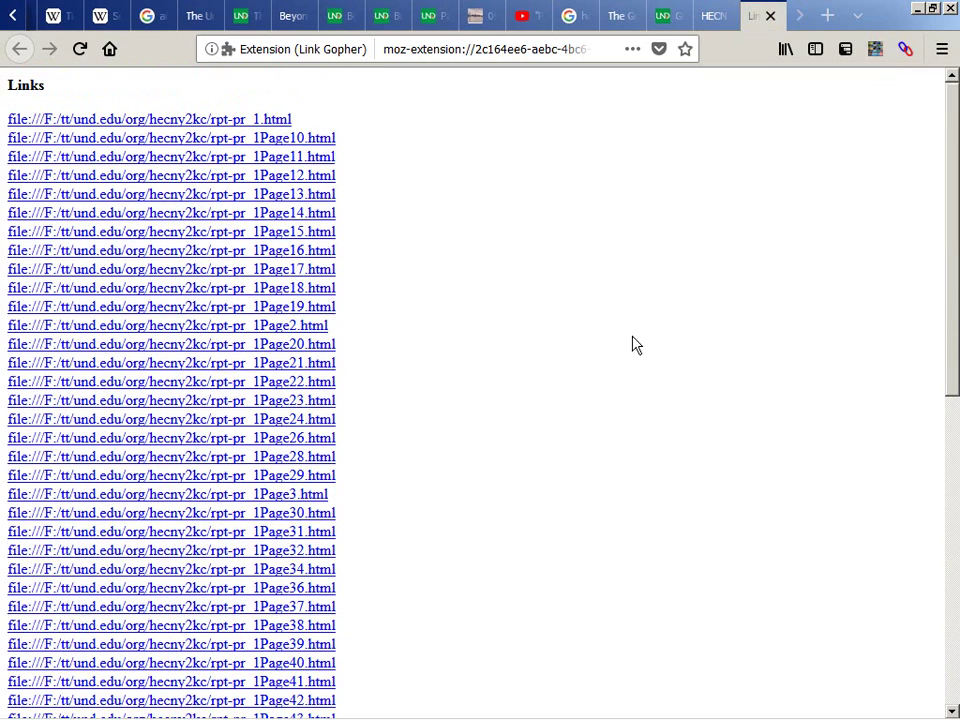
pyautogui.scroll(-10, 190, 130)
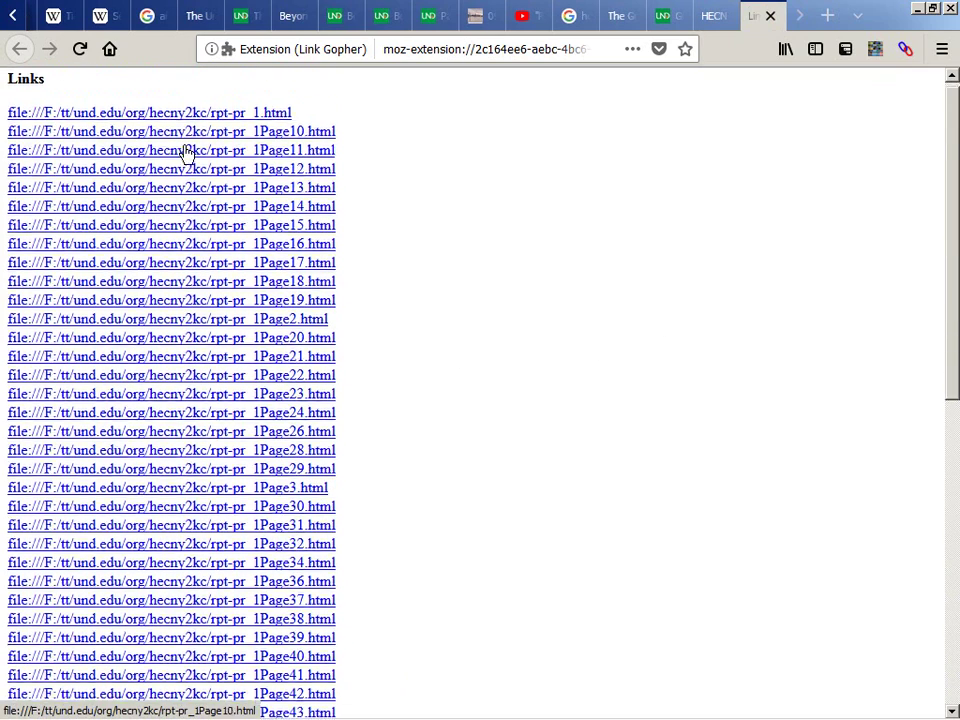
pyautogui.scroll(-2, 185, 265)
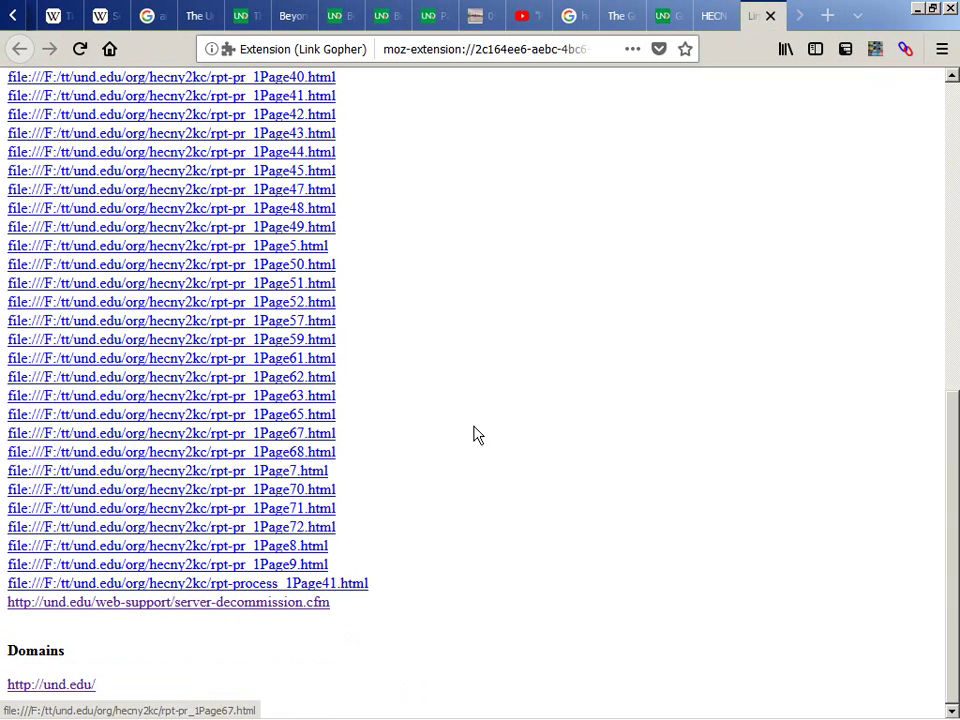
pyautogui.hotkey('ctrl', 'w')
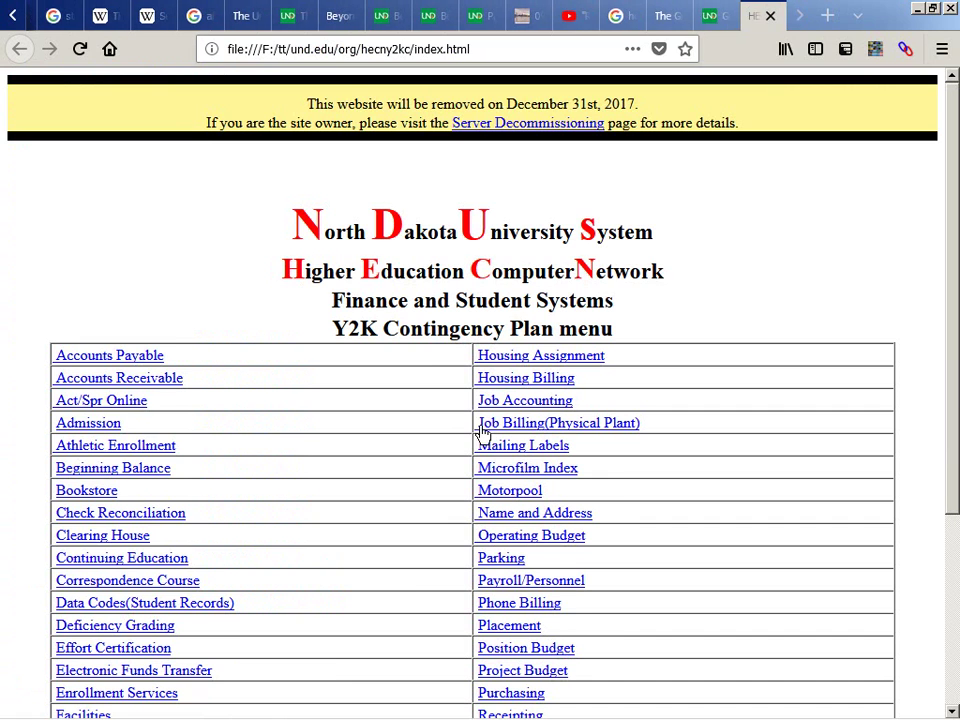
# Step: Reopen the recently closed Link Gopher list of the hecny2kc page
pyautogui.hotkey('alt', 'Tab')
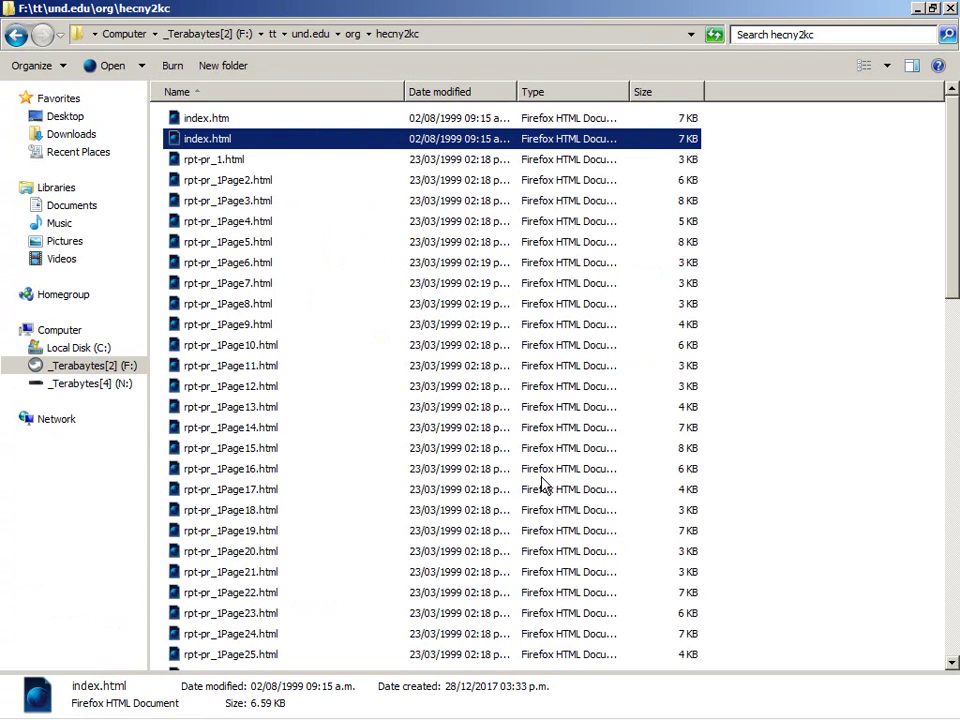
pyautogui.hotkey('alt', 'Tab')
pyautogui.hotkey('alt', 's')
pyautogui.press('Down')
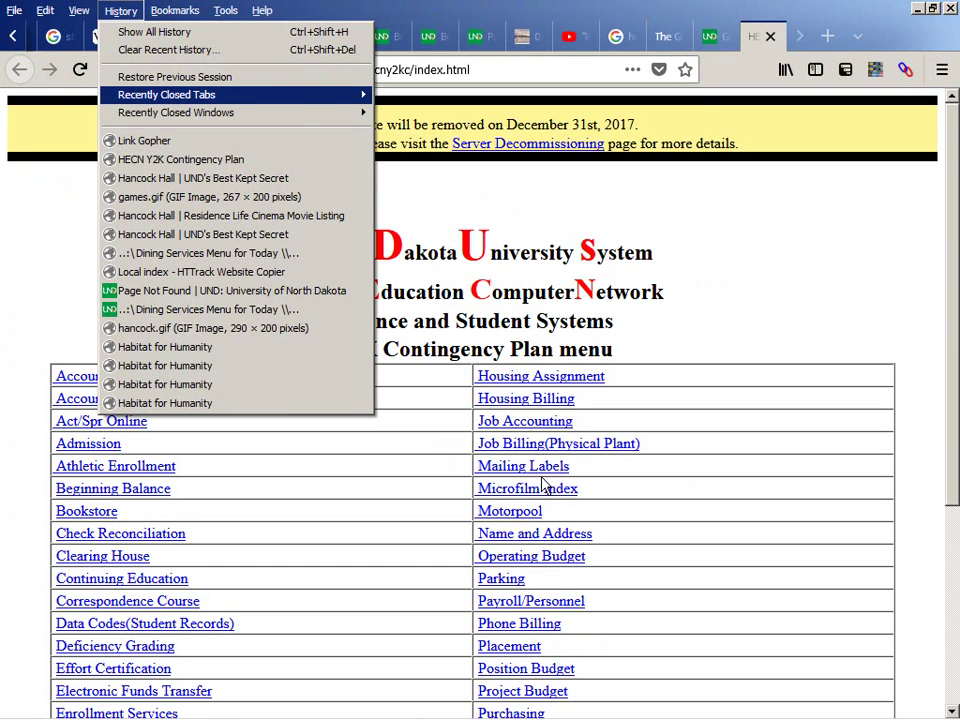
pyautogui.press('Right')
pyautogui.press('Return')
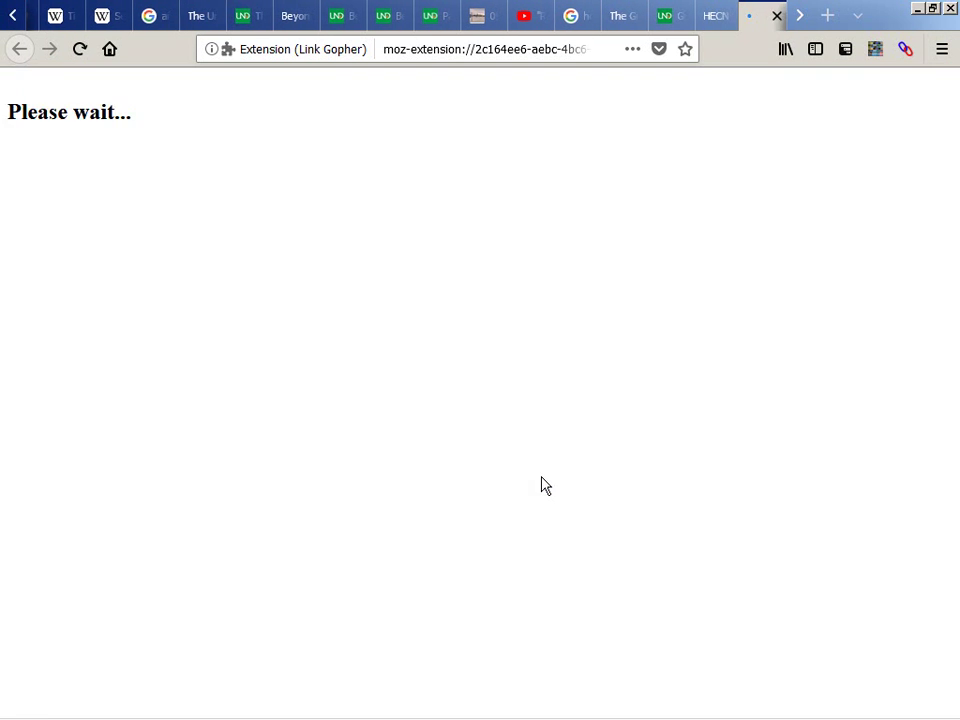
# Step: Extract all links of the local ledosque/Ocean/Ocean_Theme.html page with Link Gopher
pyautogui.click(768, 16)
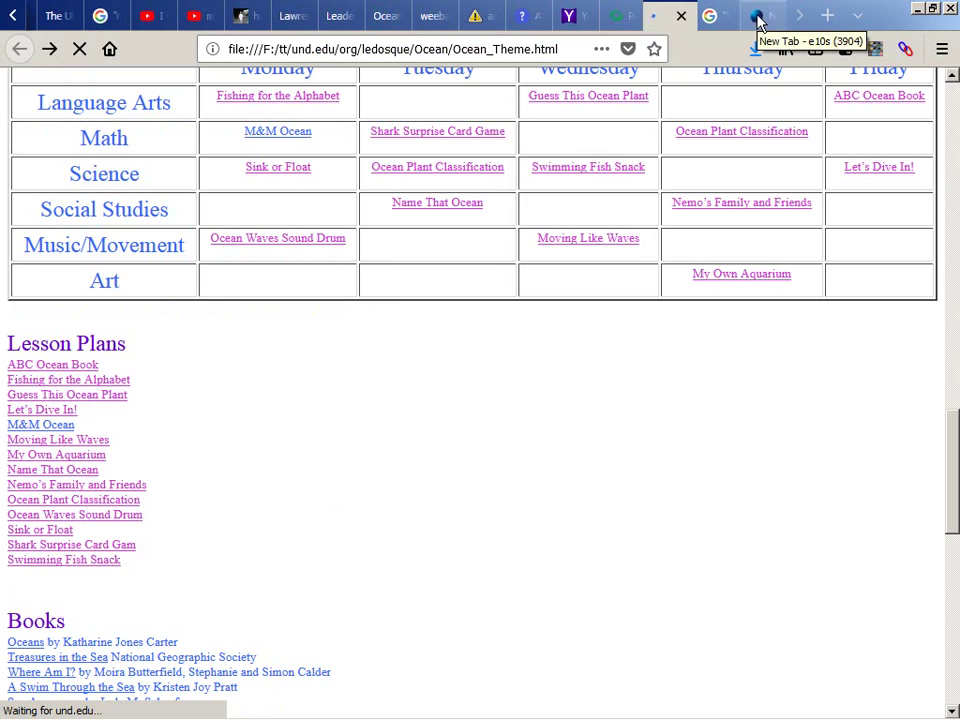
pyautogui.click(903, 55)
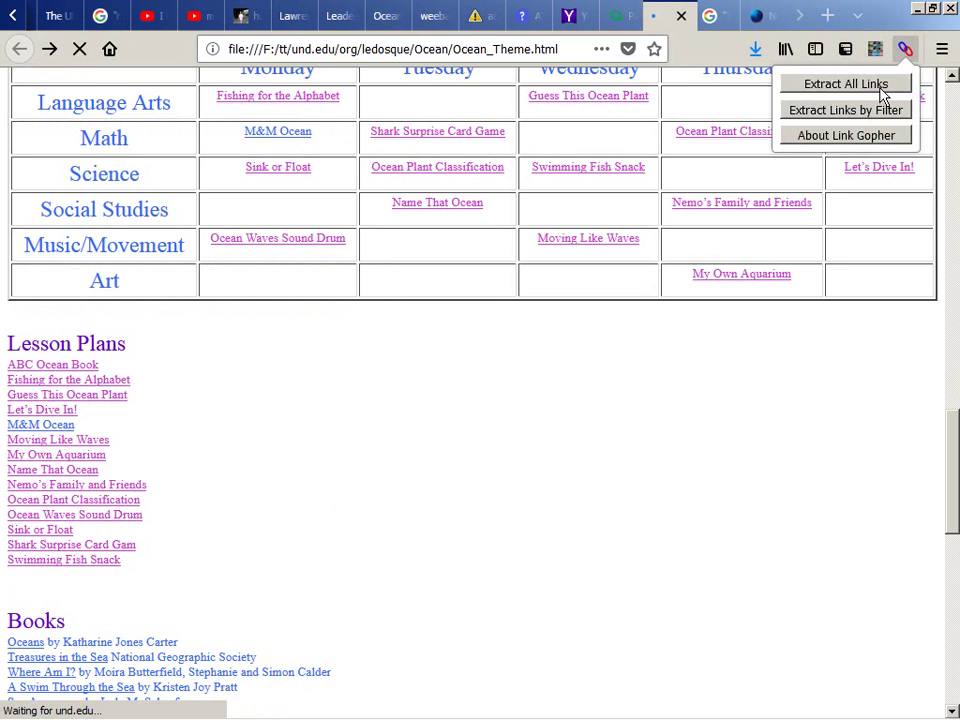
pyautogui.click(879, 88)
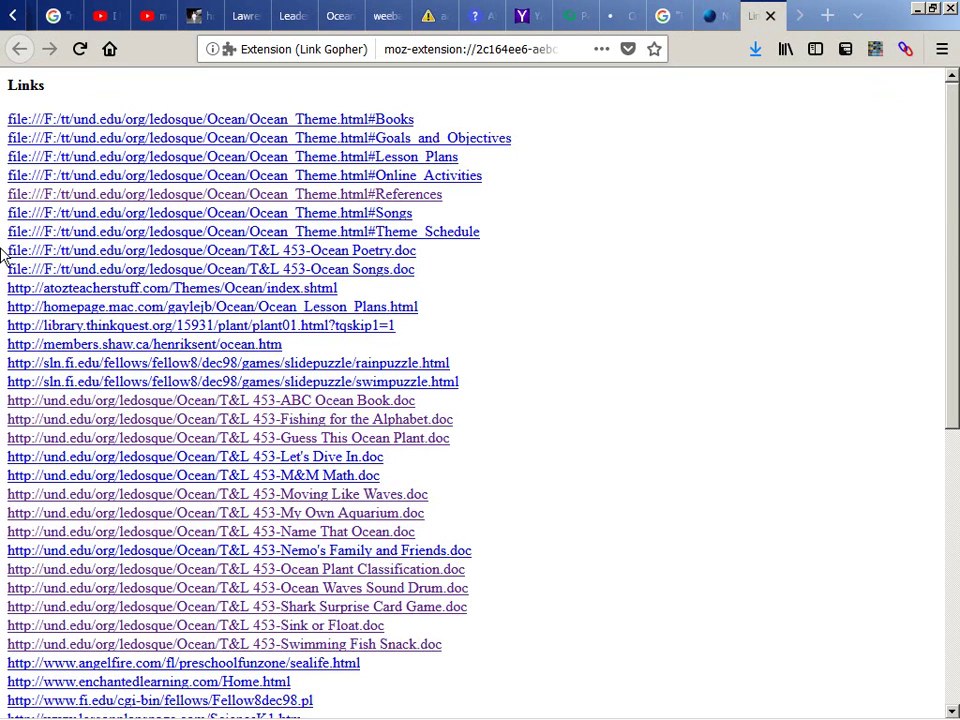
# Step: Copy the und.edu lesson document links from ABC Ocean Book.doc through Swimming Fish Snack.doc in the extracted list
pyautogui.scroll(-2, 3, 248)
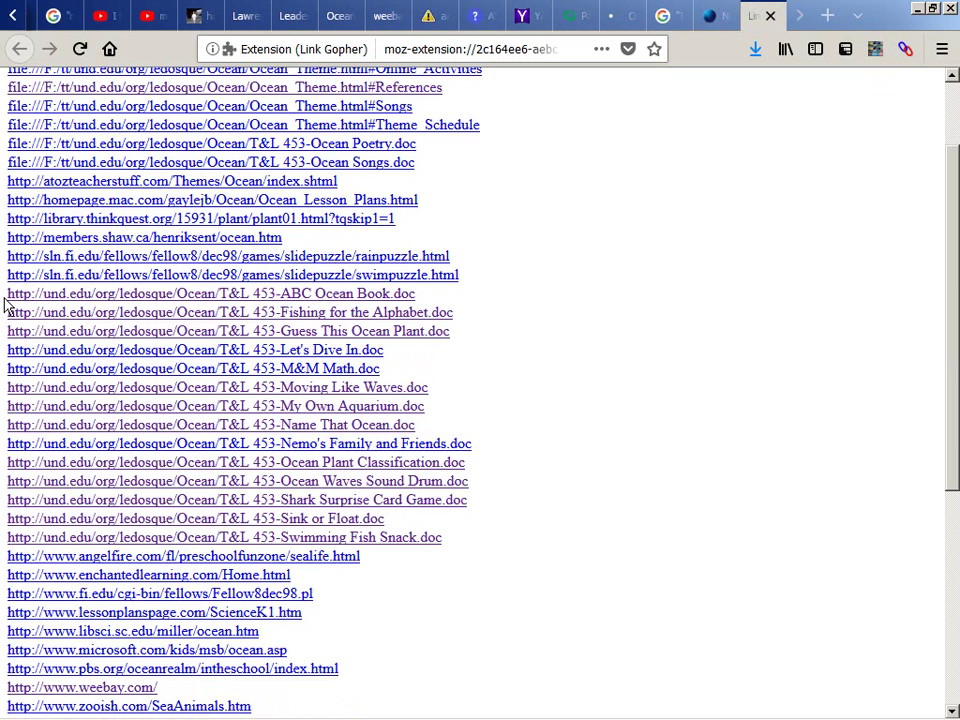
pyautogui.moveTo(5, 298); pyautogui.dragTo(5, 318)
pyautogui.scroll(-4, 5, 318)
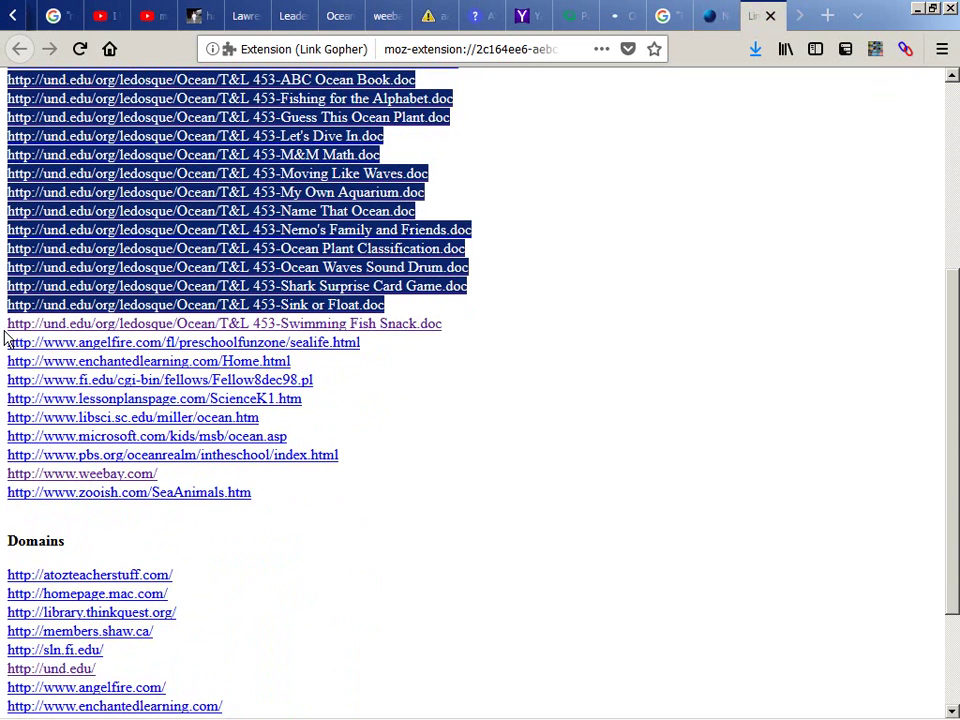
pyautogui.moveTo(8, 340); pyautogui.dragTo(8, 342)
pyautogui.hotkey('ctrl', 'c')
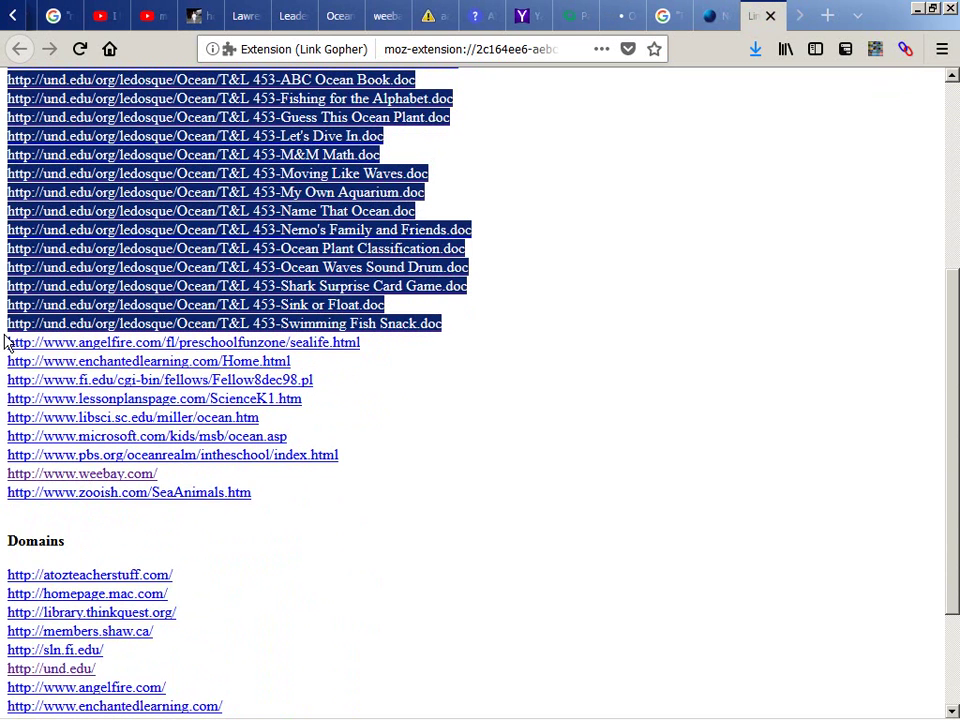
# Step: Create a new folder named _ inside the ledosque\Ocean folder
pyautogui.hotkey('alt', 'Tab')
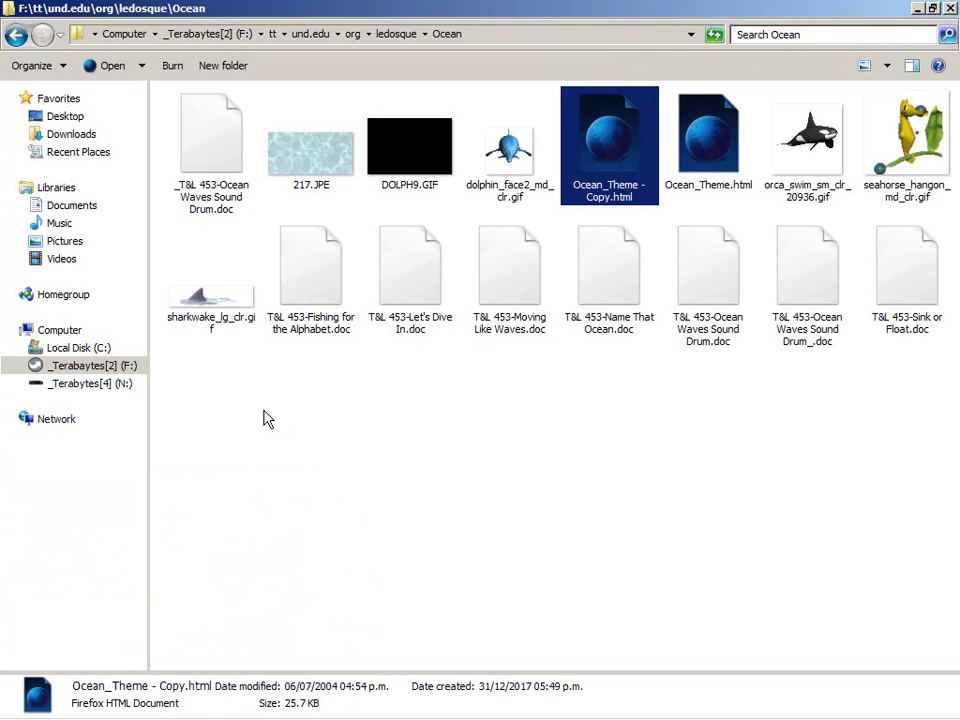
pyautogui.rightClick(266, 418)
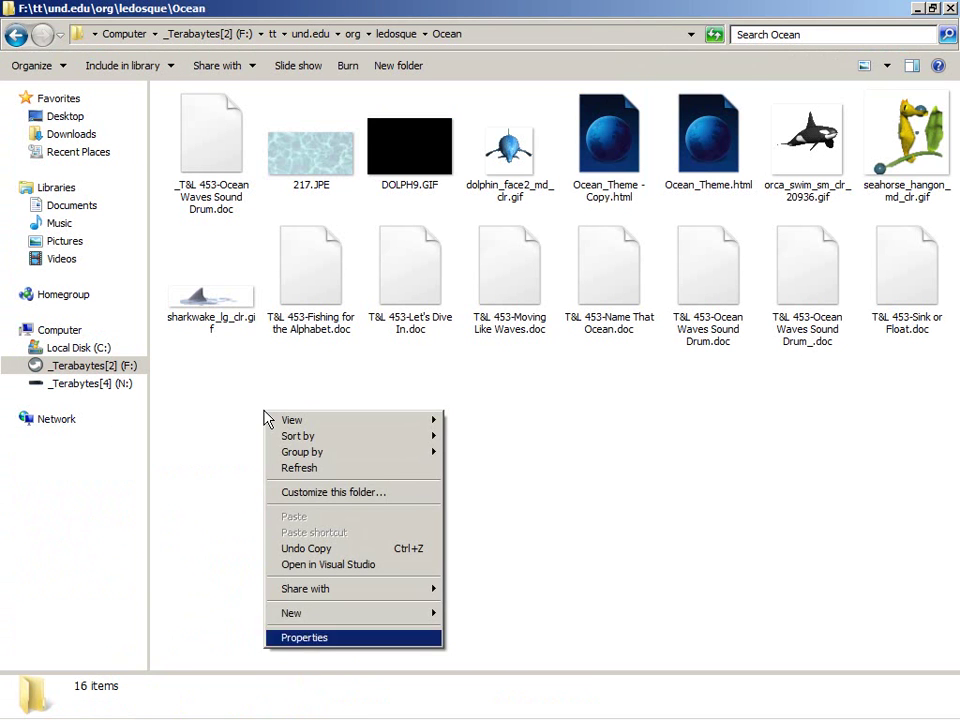
pyautogui.press('Up')
pyautogui.press('Right')
pyautogui.press('Up')
pyautogui.press('Up')
pyautogui.press('Up')
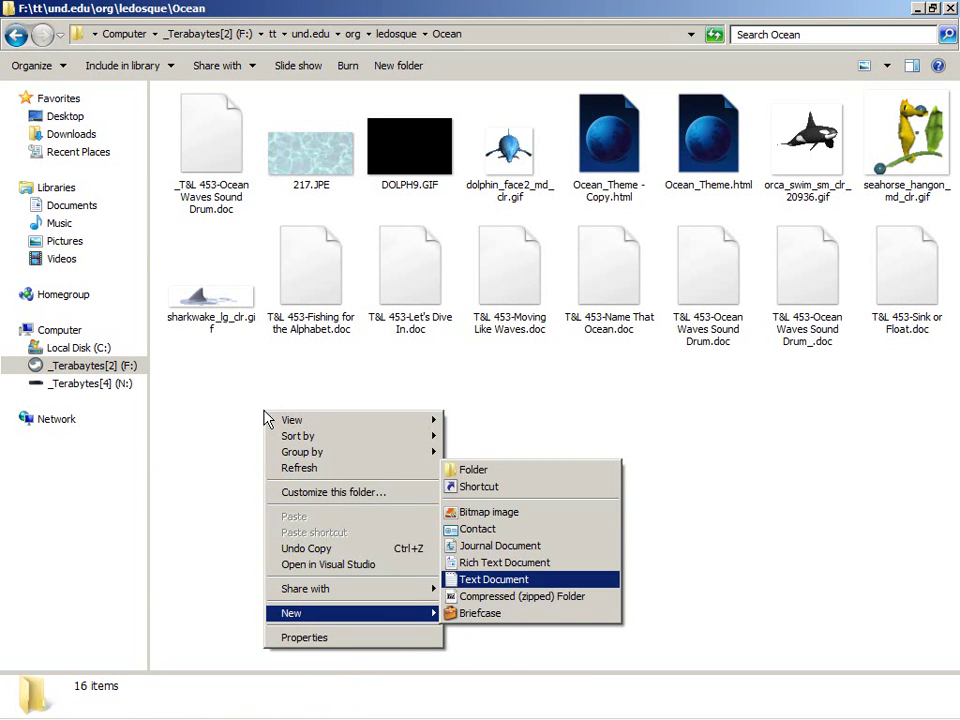
pyautogui.press('Down')
pyautogui.press('Down')
pyautogui.press('Down')
pyautogui.press('Return')
pyautogui.write('_')
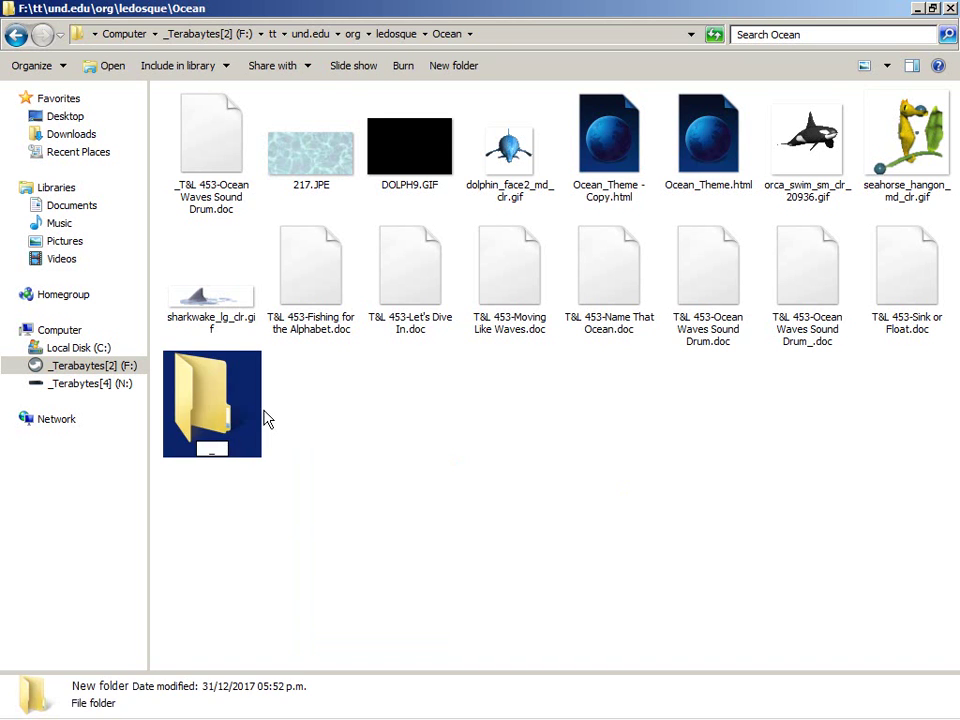
pyautogui.click(266, 418)
pyautogui.press('End')
pyautogui.press('Home')
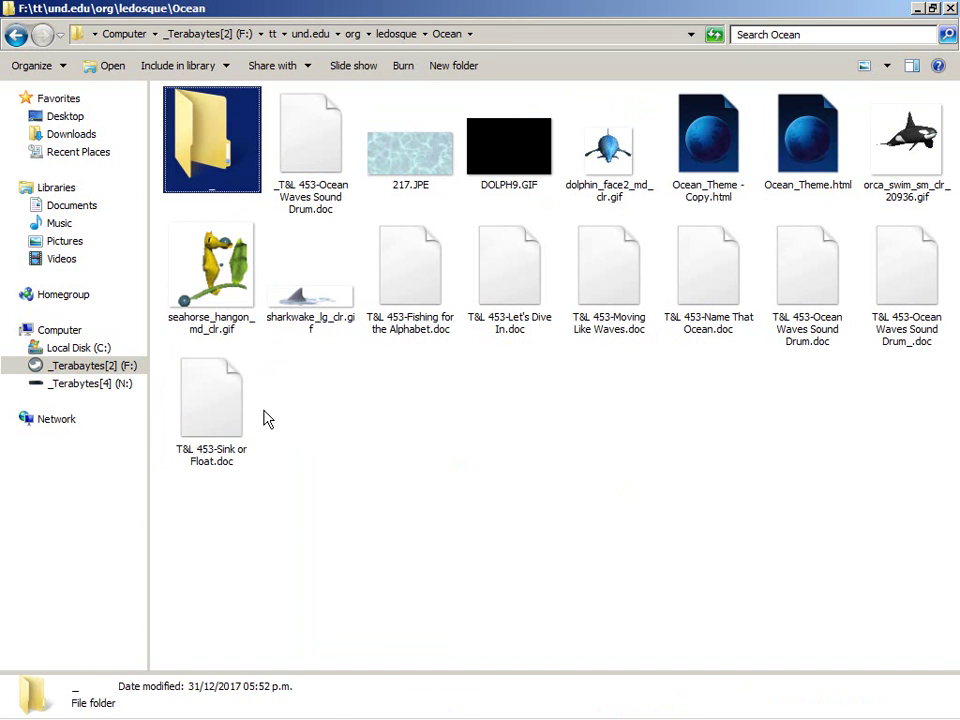
# Step: Create a text document named links.txt inside the _ folder and open it
pyautogui.press('Return')
pyautogui.hotkey('shift', 'F10')
pyautogui.press('Up')
pyautogui.press('Up')
pyautogui.press('Right')
pyautogui.press('Up')
pyautogui.press('Up')
pyautogui.press('Up')
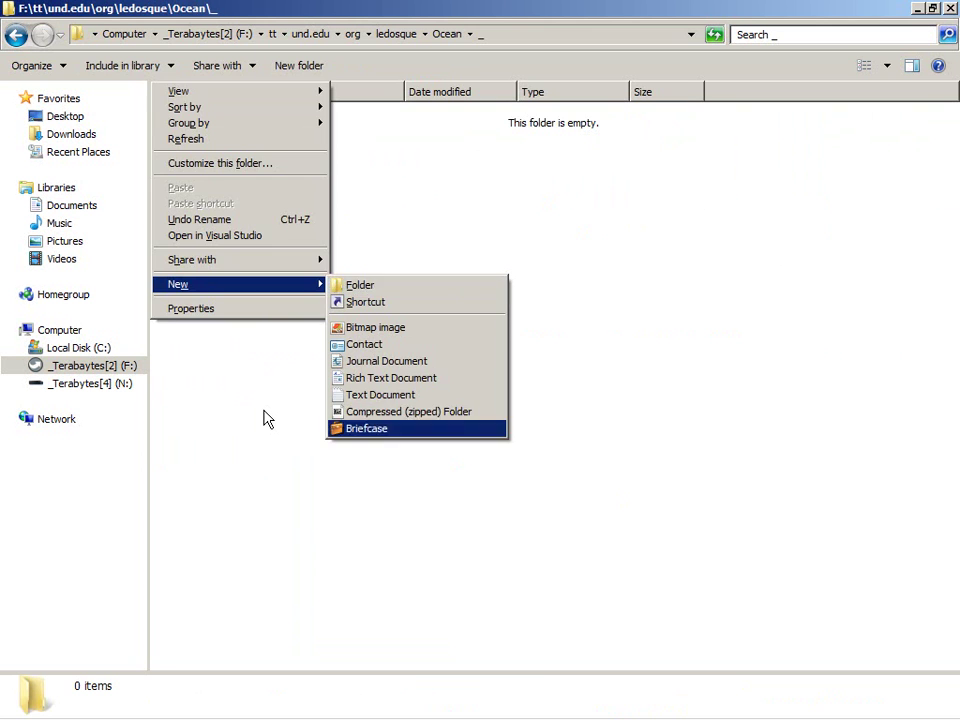
pyautogui.press('Return')
pyautogui.write('links.txt')
pyautogui.press('Return')
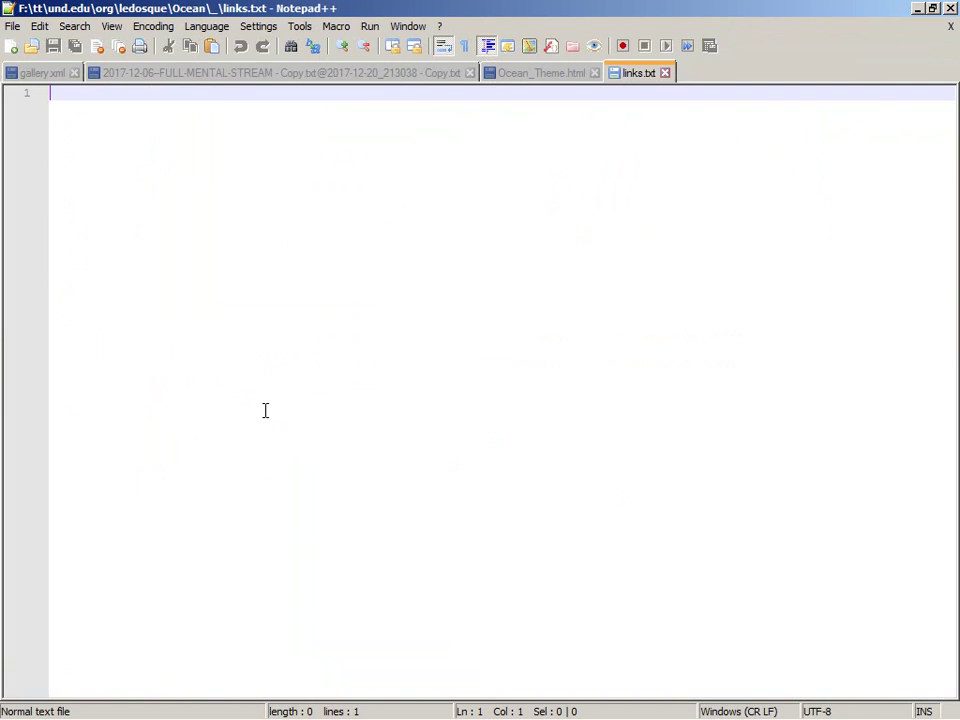
# Step: Paste the copied lesson document links into links.txt without the trailing blank line, save and close it, and return to the folder
pyautogui.hotkey('ctrl', 'v')
pyautogui.press('BackSpace')
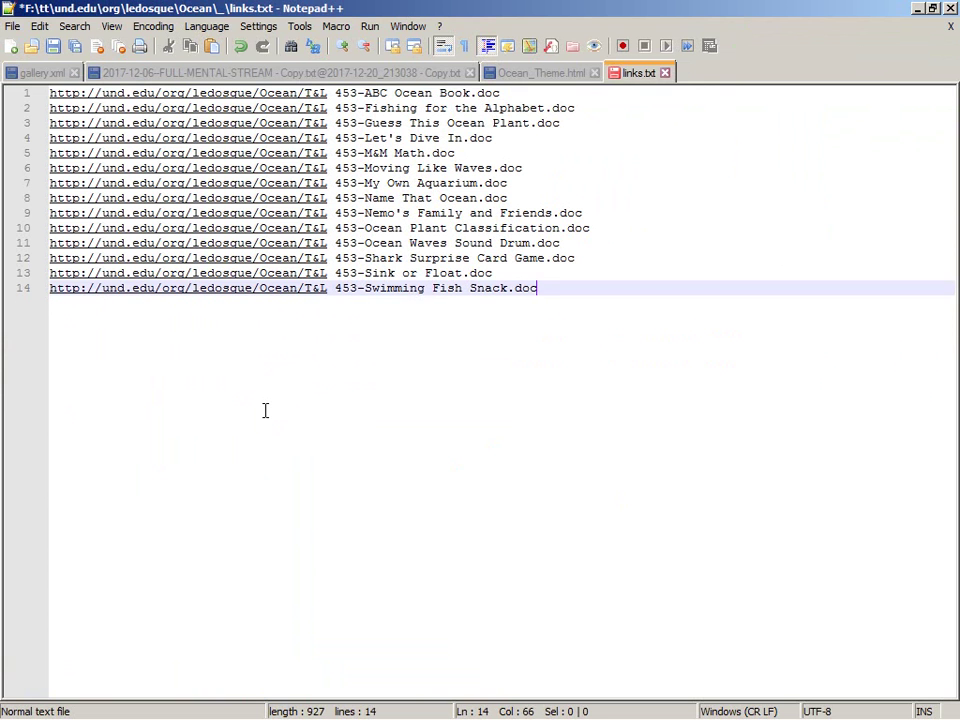
pyautogui.hotkey('ctrl', 'Home')
pyautogui.hotkey('ctrl', 's')
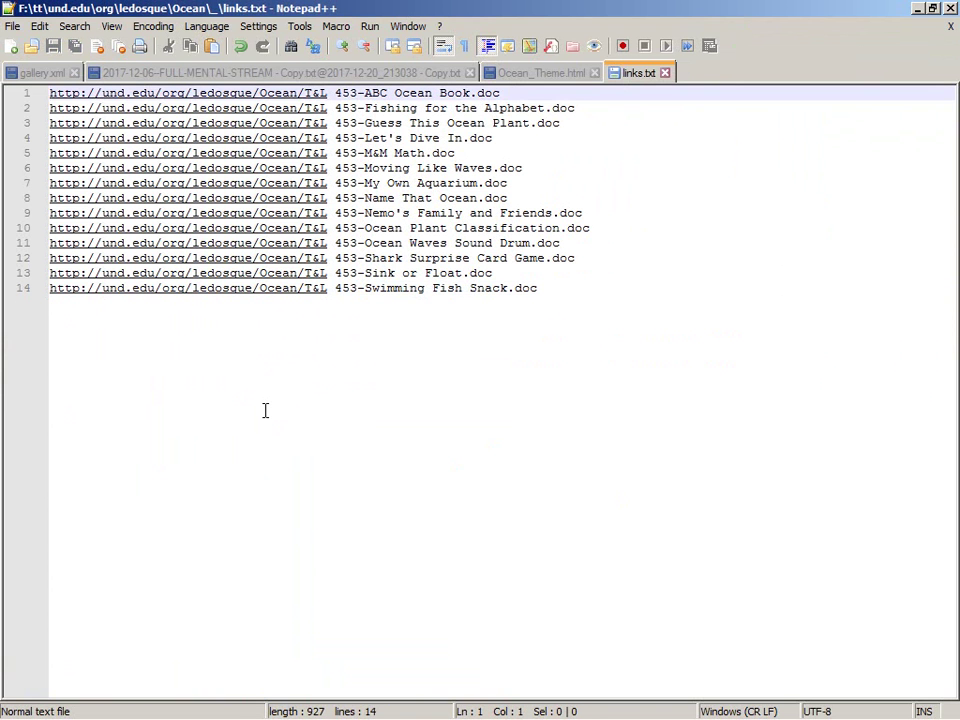
pyautogui.hotkey('ctrl', 'w')
pyautogui.hotkey('alt', 'Tab')
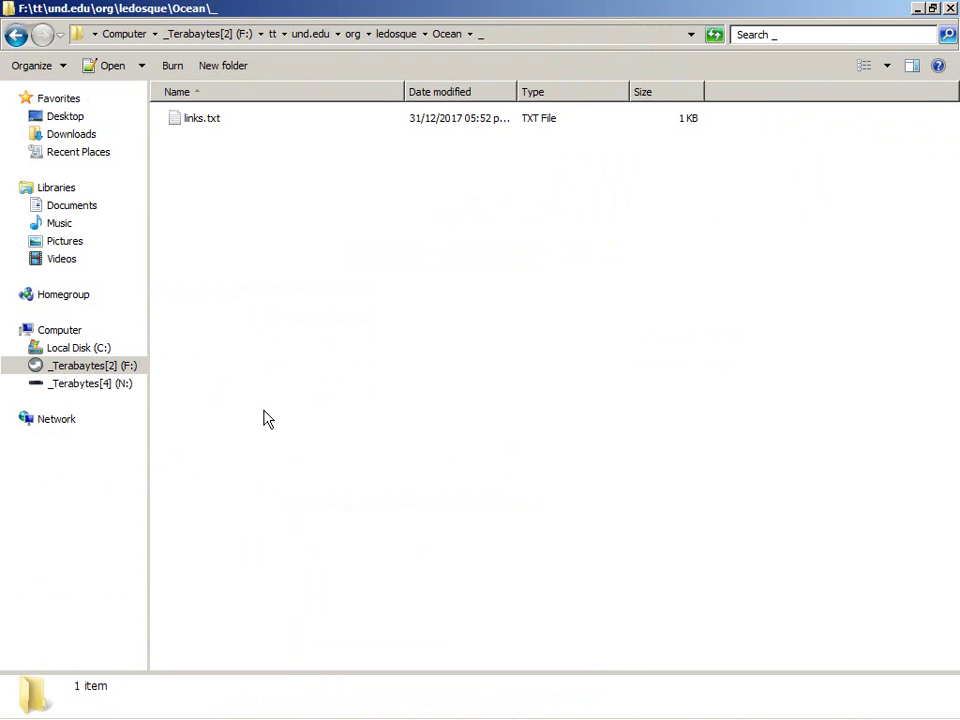
# Step: Create a batch file named links.bat beside links.txt in the _ folder
pyautogui.hotkey('shift', 'F10')
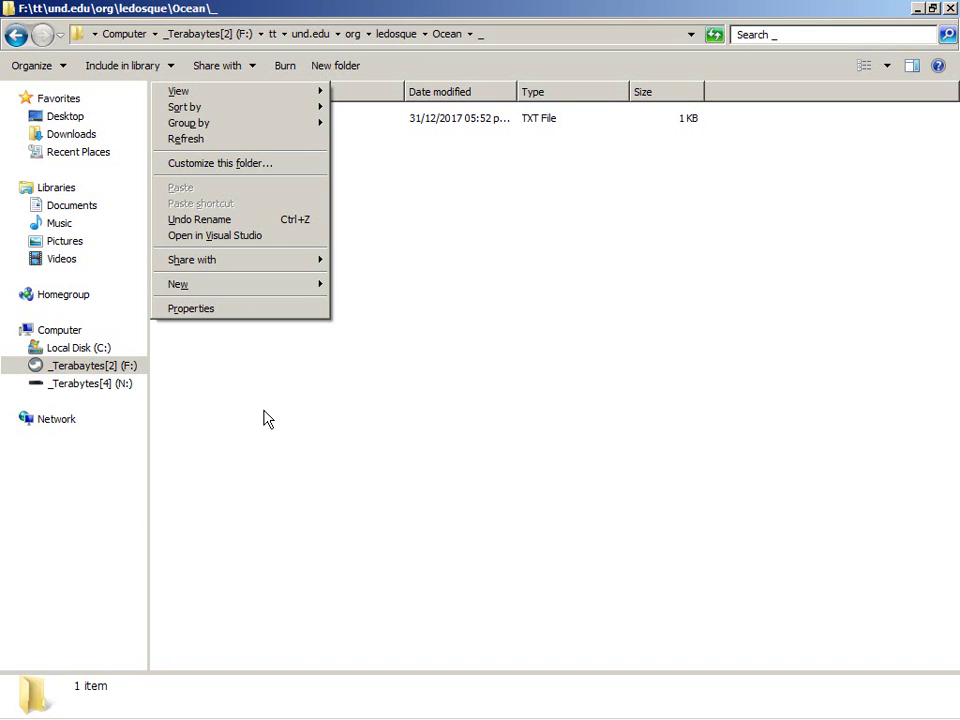
pyautogui.press('w')
pyautogui.press('Up')
pyautogui.press('Down')
pyautogui.press('Up')
pyautogui.press('Up')
pyautogui.press('Up')
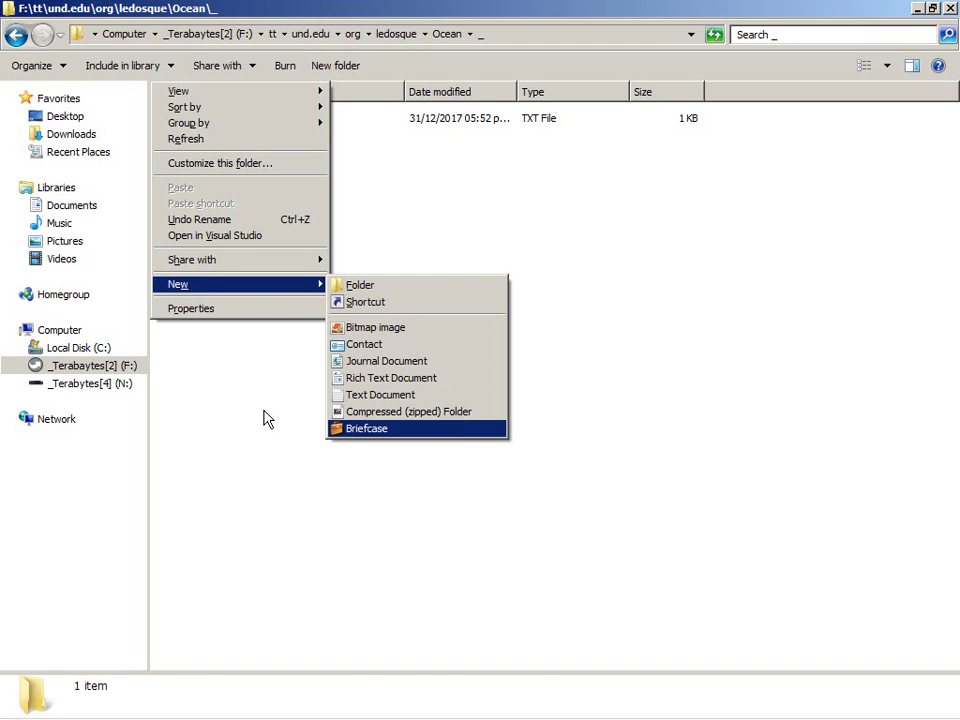
pyautogui.press('Return')
pyautogui.write('links.bat')
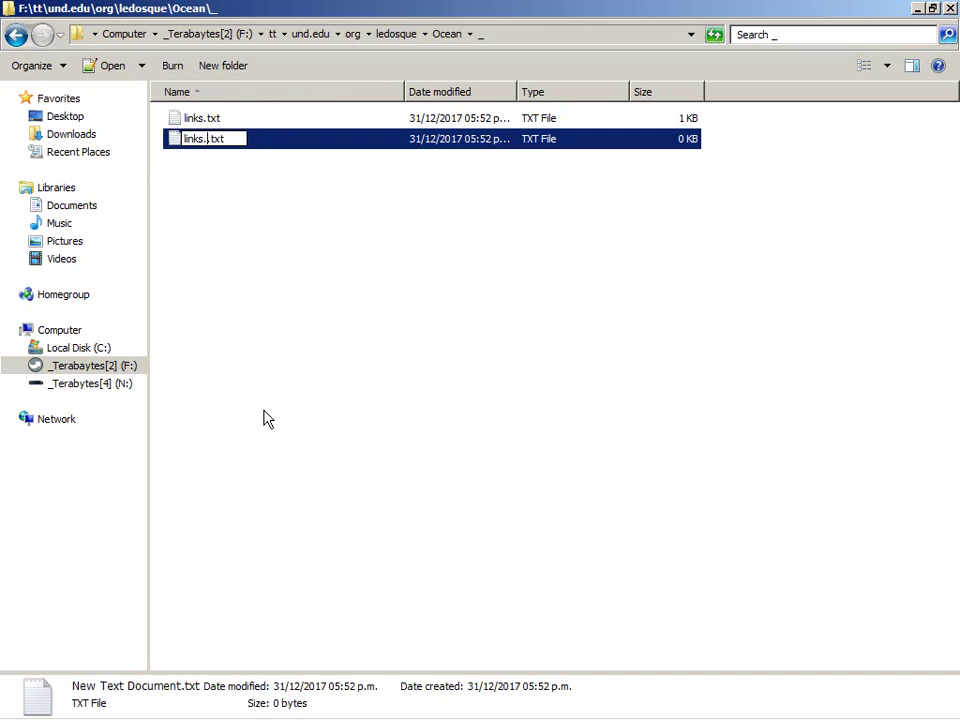
pyautogui.press('Delete')
pyautogui.press('Delete')
pyautogui.press('Delete')
pyautogui.press('Delete')
pyautogui.press('Return')
pyautogui.press('Return')
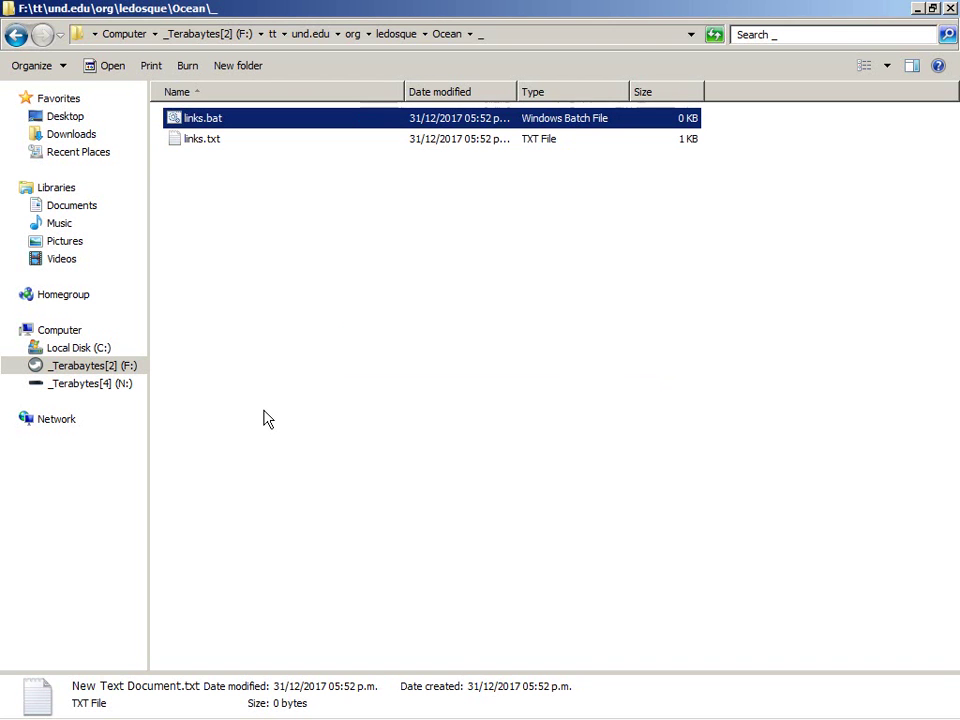
# Step: Edit links.bat to contain wget --no-check-certificate --input-file=links.txt, then save and close it
pyautogui.hotkey('shift', 'F10')
pyautogui.press('Down')
pyautogui.press('Down')
pyautogui.press('Return')
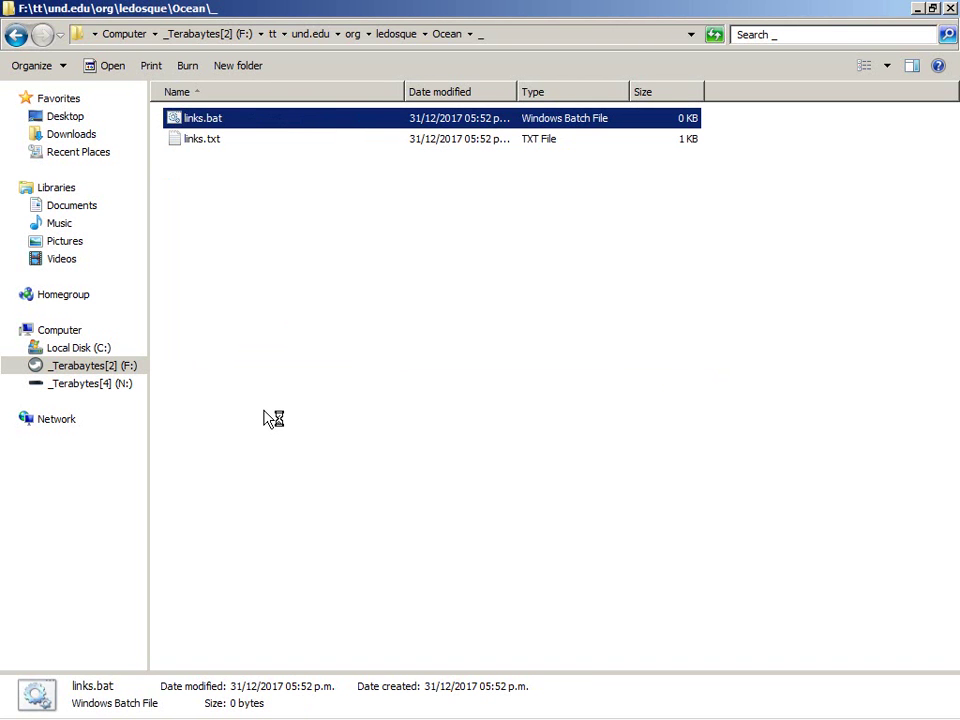
pyautogui.write('wget ')
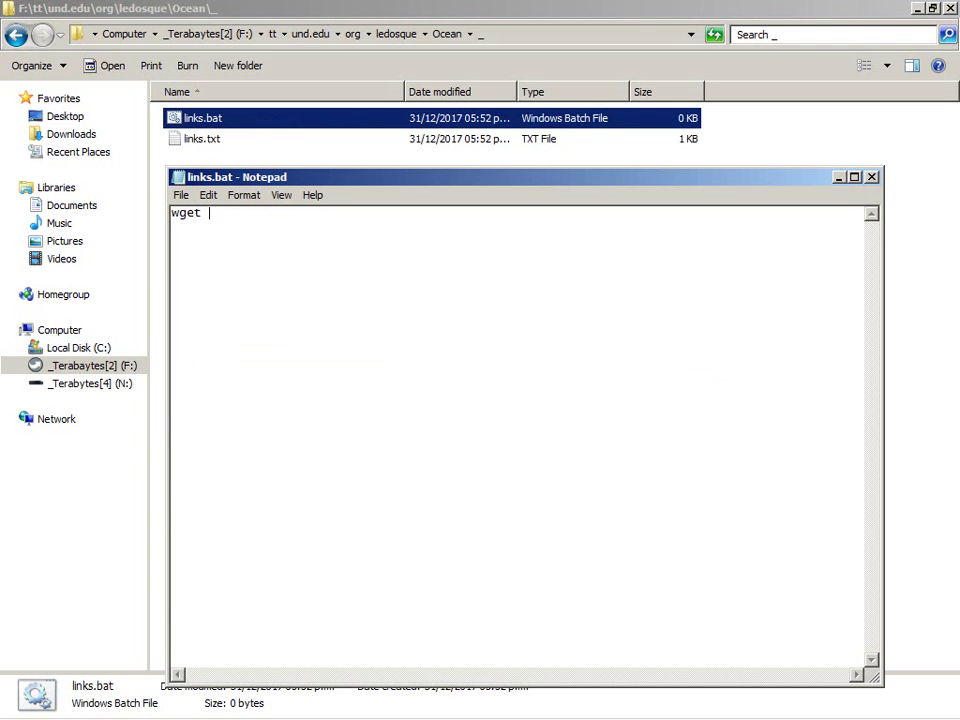
pyautogui.write('--no-check.')
pyautogui.write('certificate --input-file=lionks.txt')
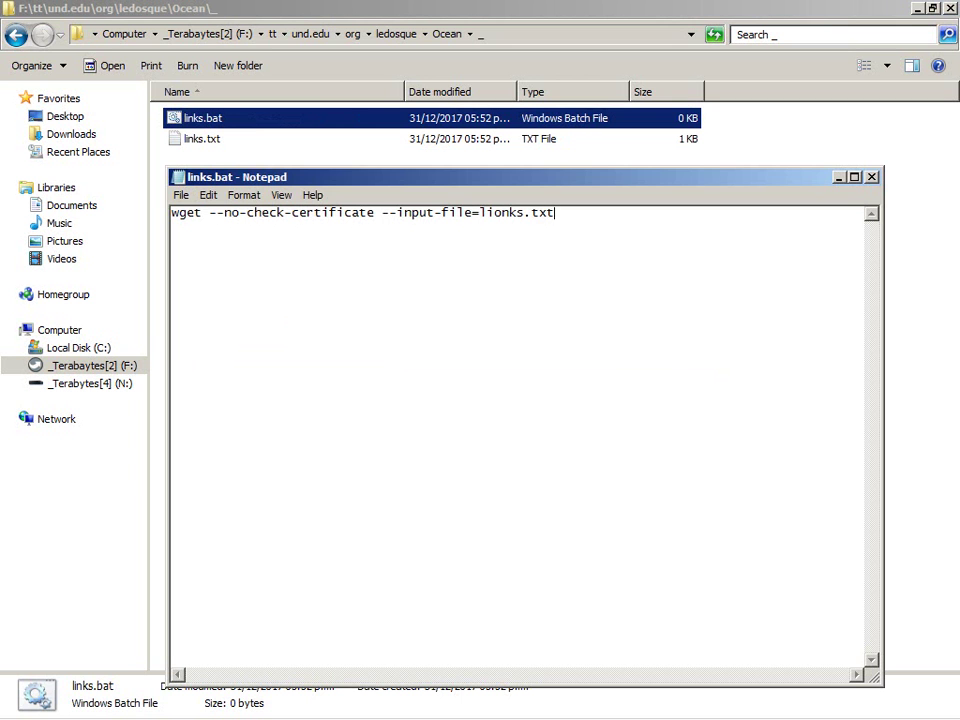
pyautogui.press('BackSpace')
pyautogui.hotkey('alt', 'F4')
pyautogui.press('Return')
# Step: Switch back to the browser, review the extracted link list, and close it together with the blank new tab
pyautogui.hotkey('alt', 'Tab')
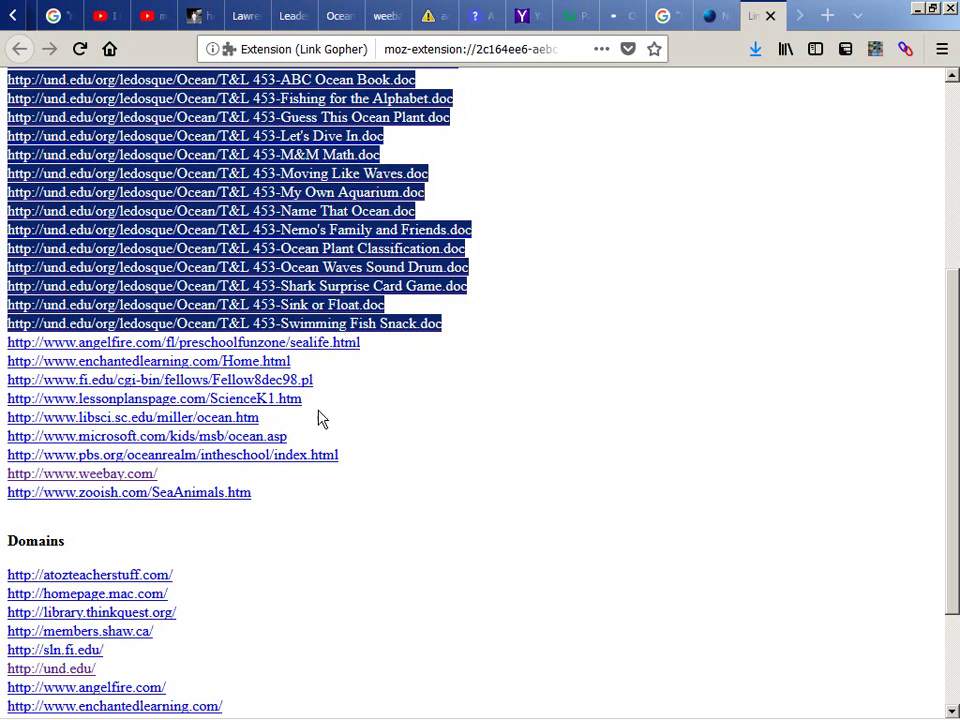
pyautogui.click(431, 419)
pyautogui.scroll(-3, 431, 419)
pyautogui.scroll(9, 431, 419)
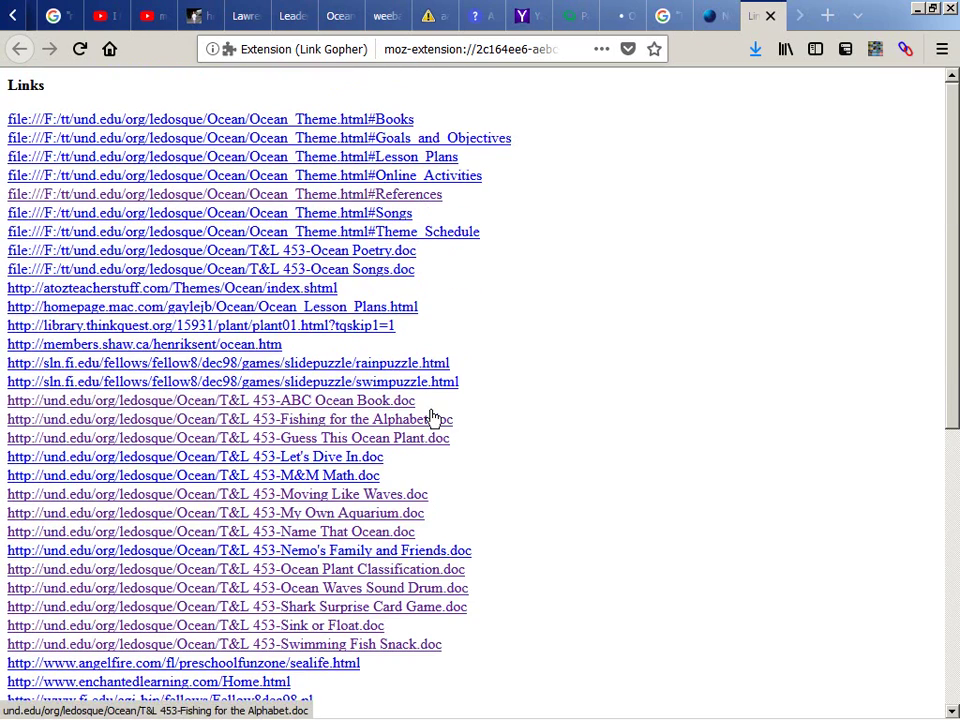
pyautogui.hotkey('ctrl', 'w')
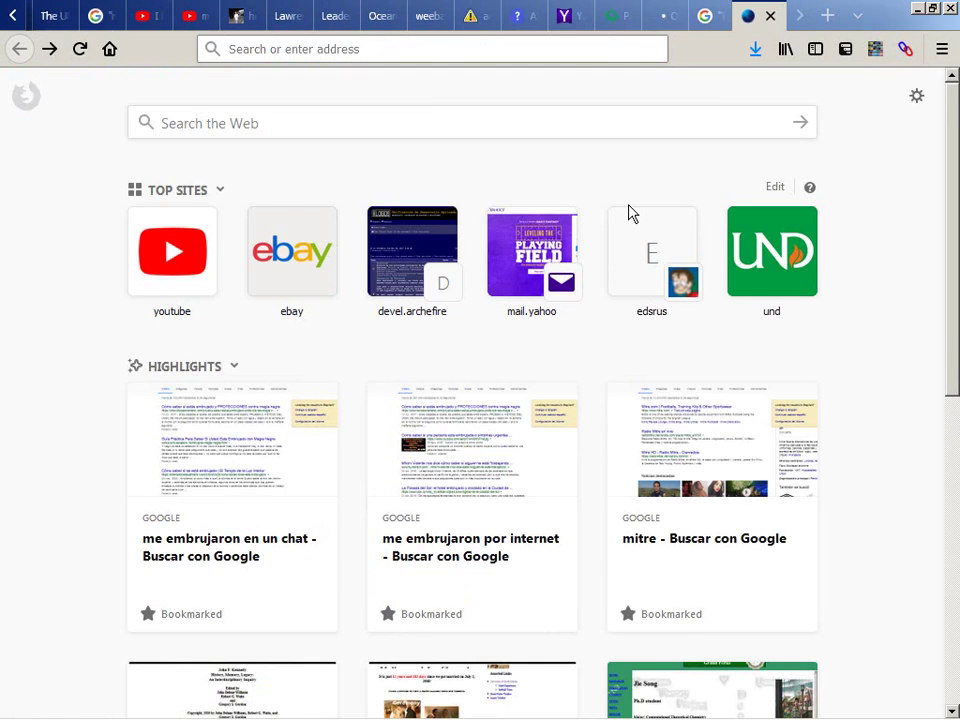
pyautogui.hotkey('ctrl', 'w')
# Step: View the seahorse image above Online Activities in Ocean_Theme.html on its own and return to the page
pyautogui.click(690, 20)
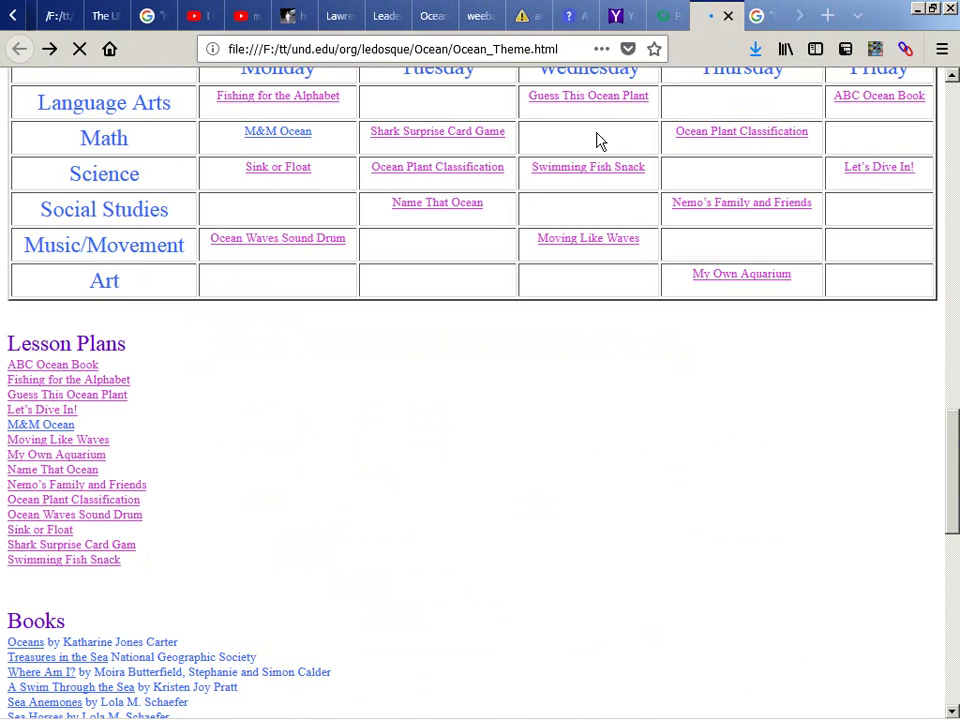
pyautogui.scroll(-8, 735, 411)
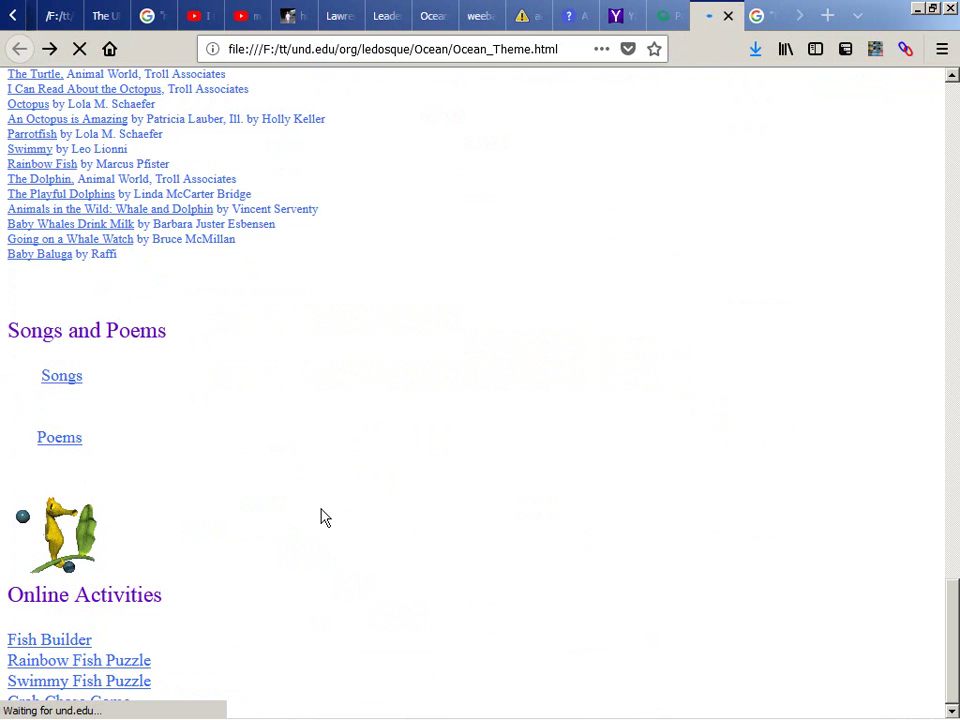
pyautogui.rightClick(57, 521)
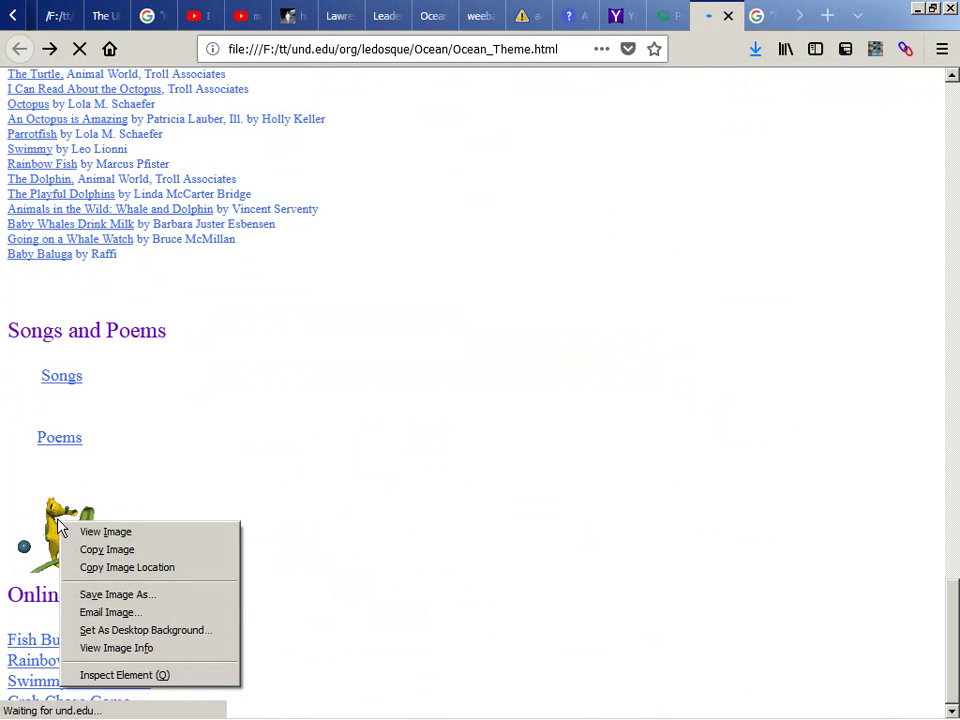
pyautogui.click(66, 530)
pyautogui.hotkey('alt', 'Left')
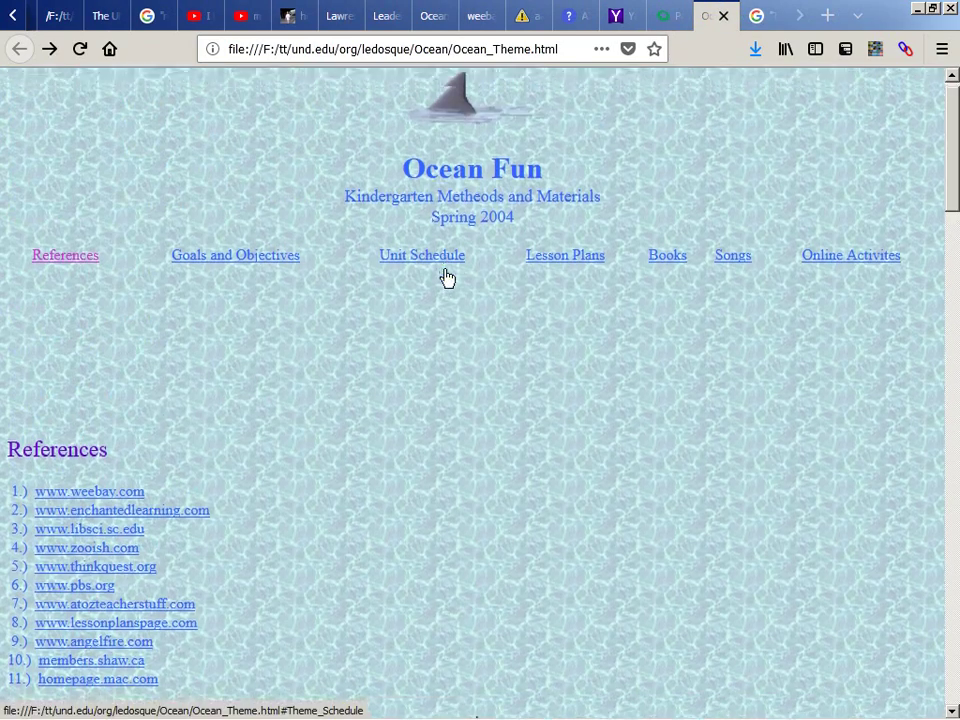
# Step: Save the Ocean_Theme.html page as a complete web page named _Ocean Theme.html in the Ocean folder
pyautogui.click(446, 276)
pyautogui.scroll(-3, 446, 270)
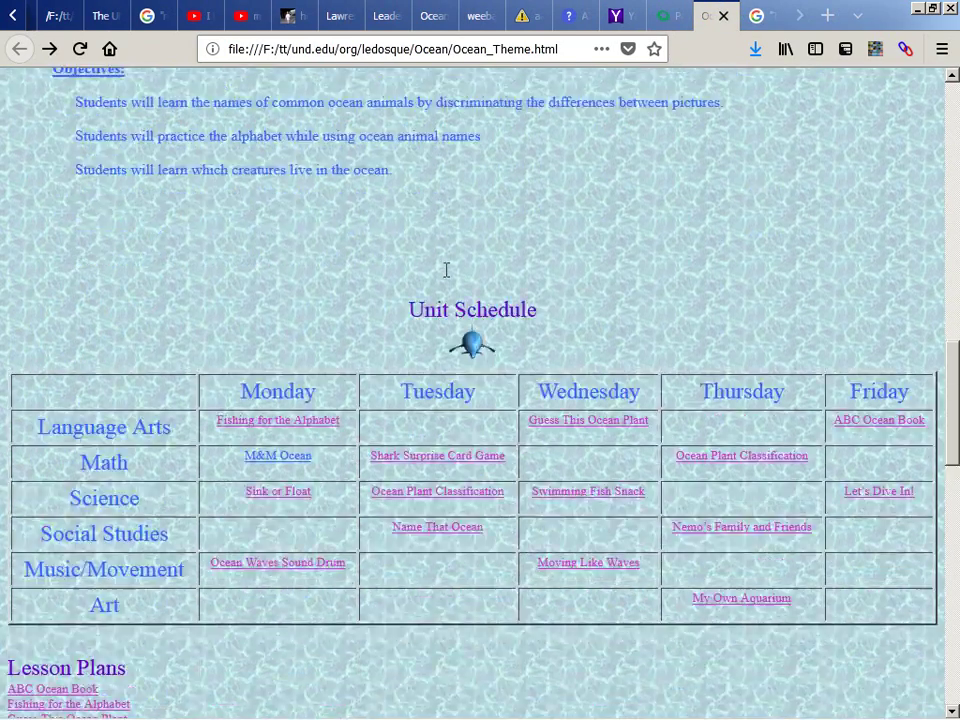
pyautogui.scroll(-5, 446, 270)
pyautogui.hotkey('ctrl', 's')
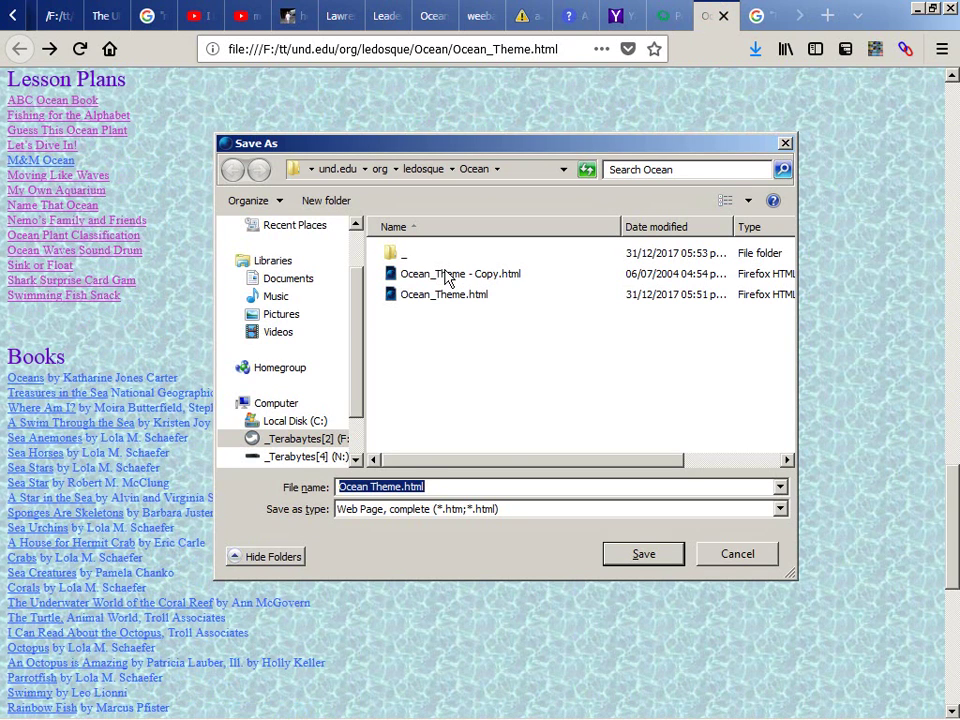
pyautogui.press('Home')
pyautogui.write('_')
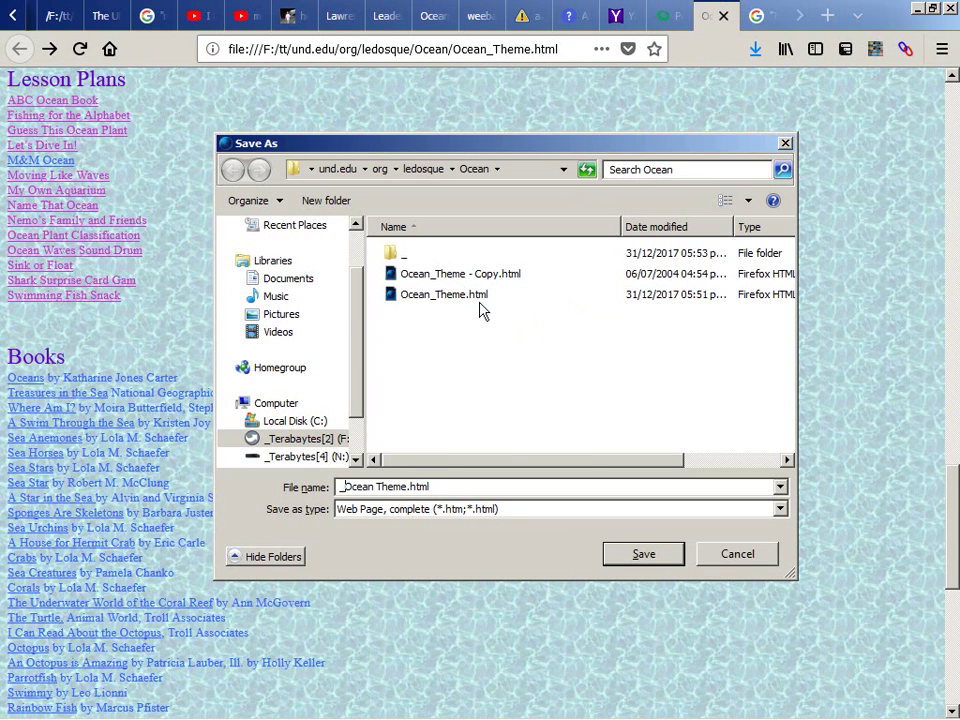
pyautogui.click(662, 555)
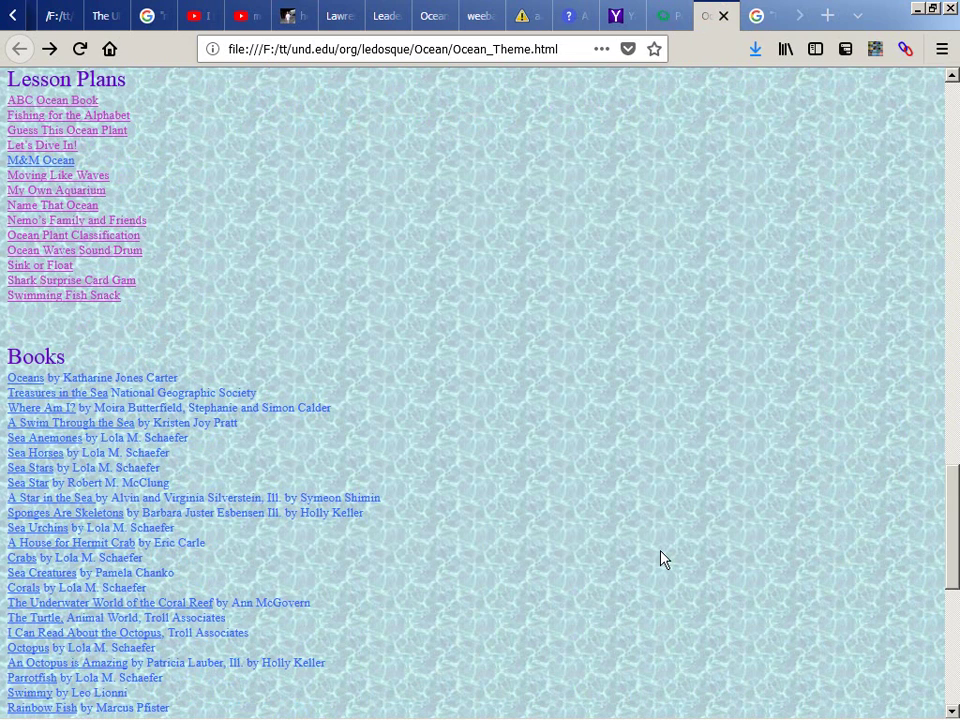
# Step: Switch to the _ folder, run links.bat to download the lesson documents, and check the parent Ocean folder before returning
pyautogui.hotkey('alt', 'Tab')
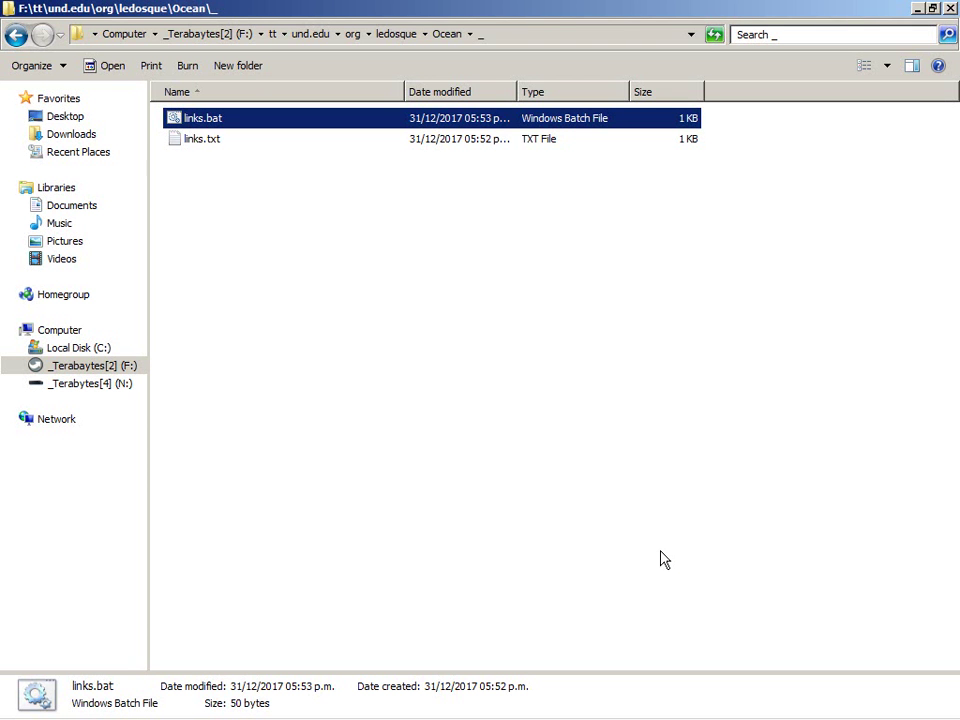
pyautogui.press('Return')
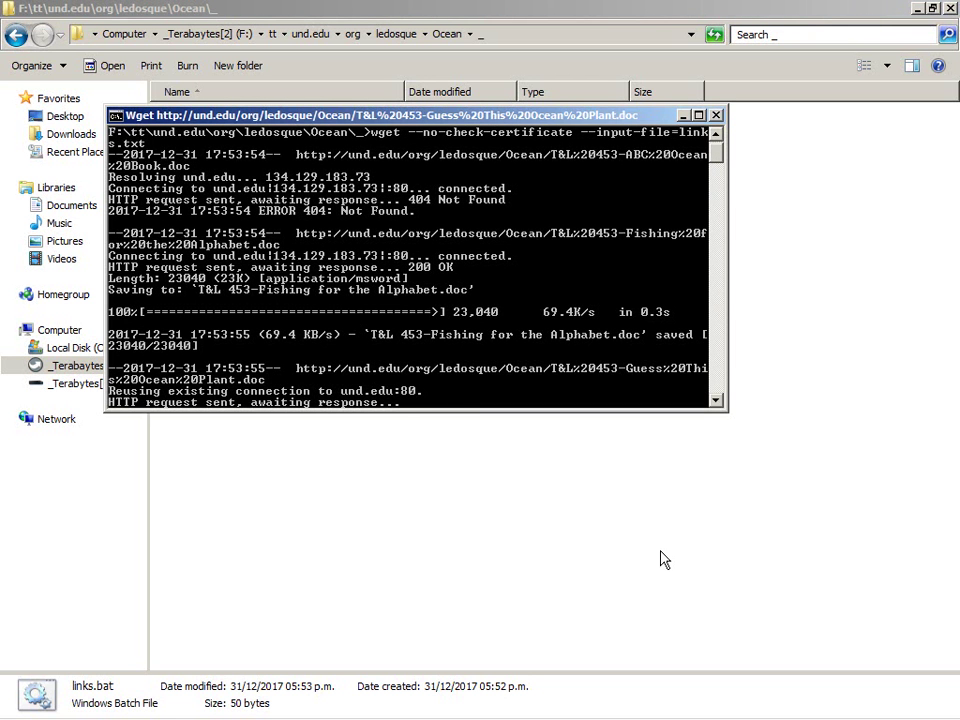
pyautogui.hotkey('alt', 'Up')
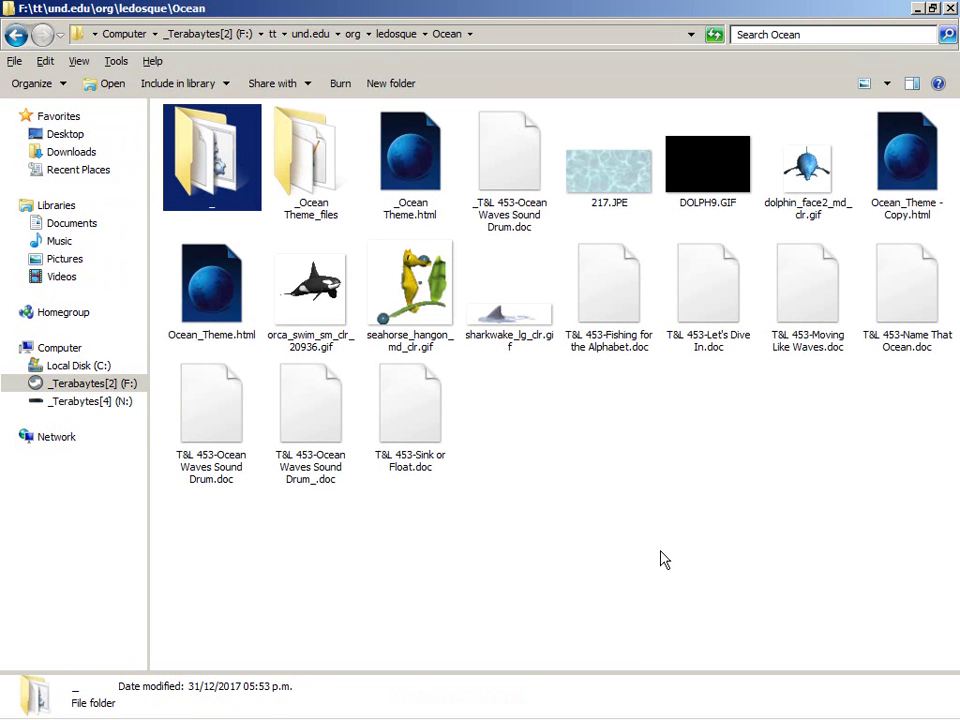
pyautogui.hotkey('alt', 'Left')
pyautogui.press('Return')
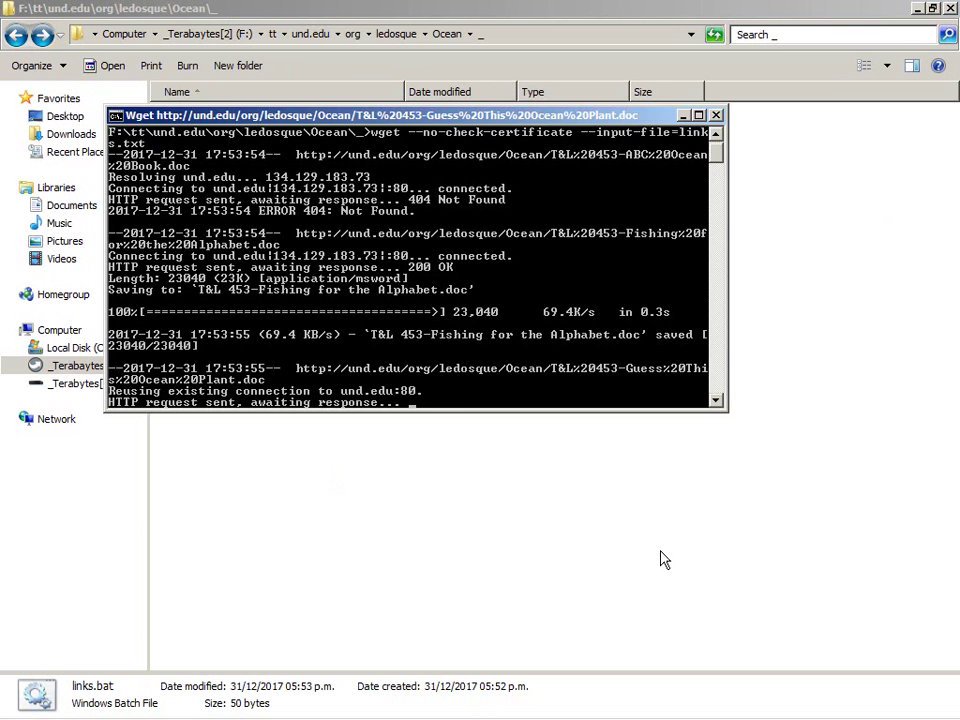
# Step: Switch back to the browser and open the local directory listing at file:///F:/tt/und.edu/org/ledosque/
pyautogui.hotkey('alt', 'Tab')
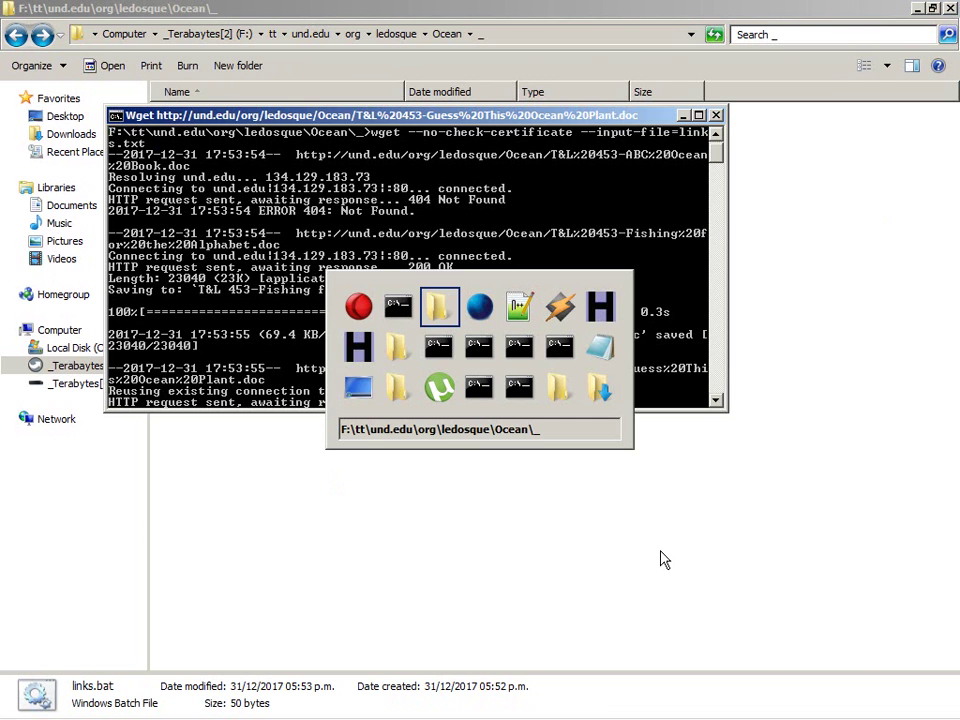
pyautogui.hotkey('alt', 'Tab')
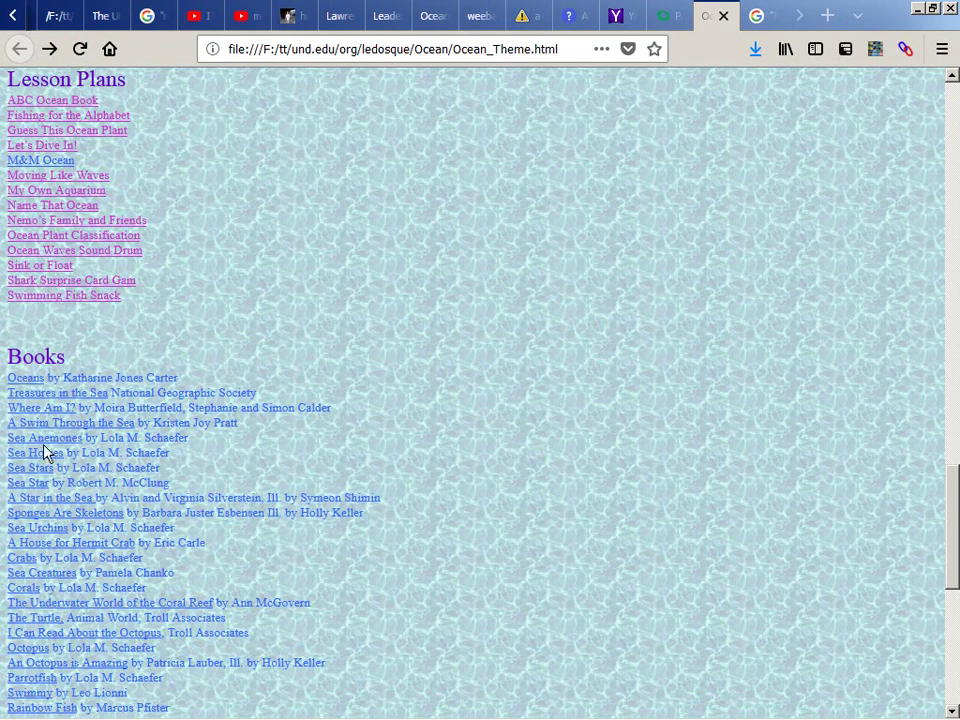
pyautogui.scroll(4, 24, 523)
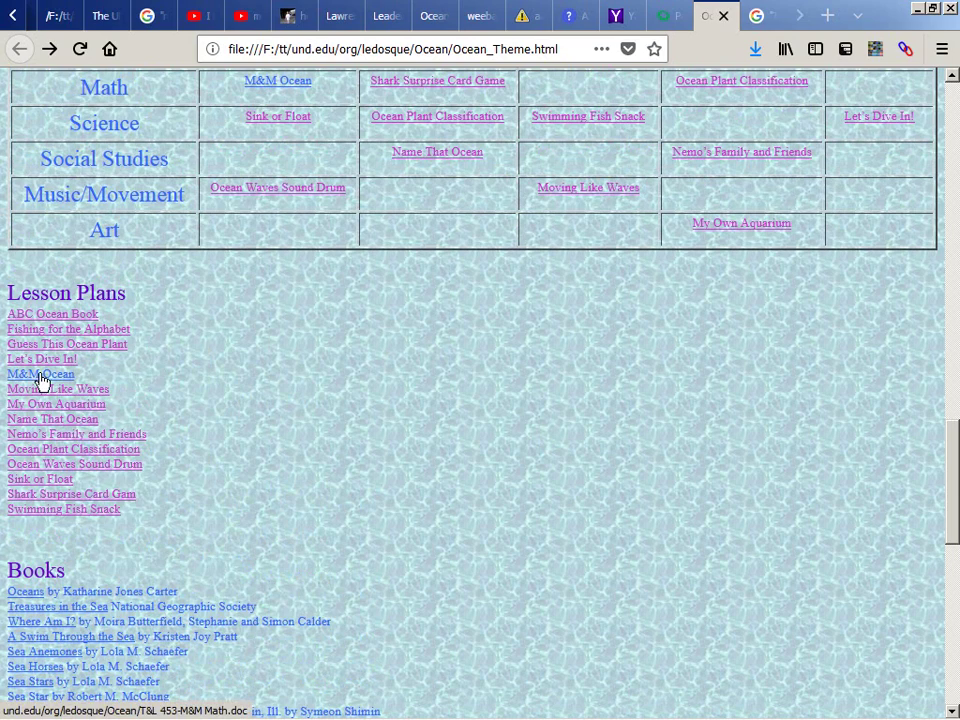
pyautogui.scroll(20, 42, 380)
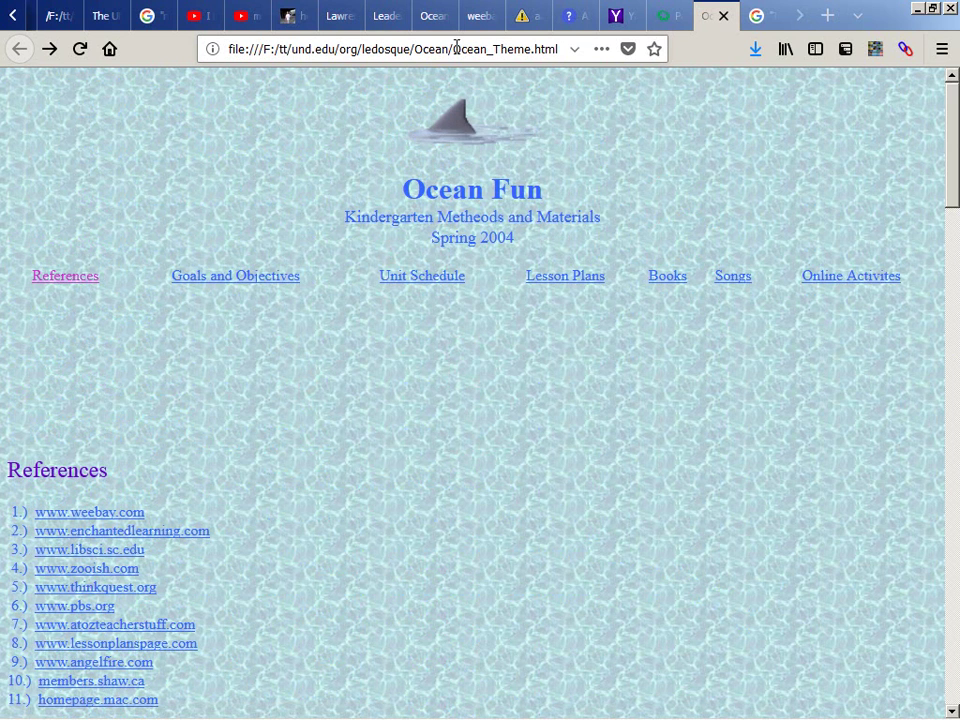
pyautogui.click(404, 46)
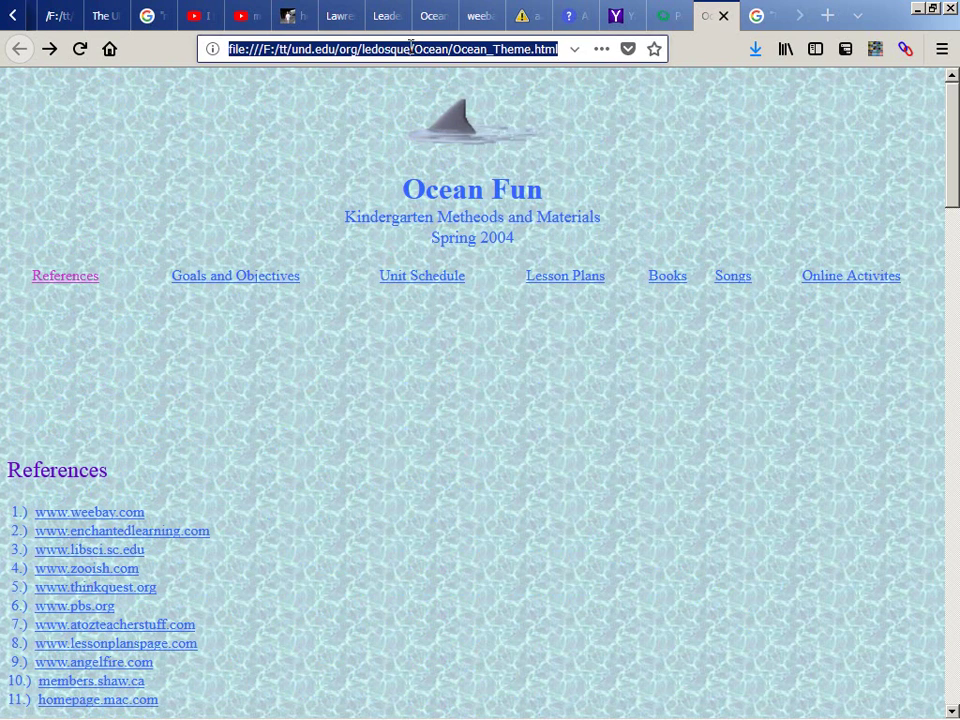
pyautogui.click(441, 68)
pyautogui.hotkey('ctrl', 'Left')
pyautogui.hotkey('shift', 'End')
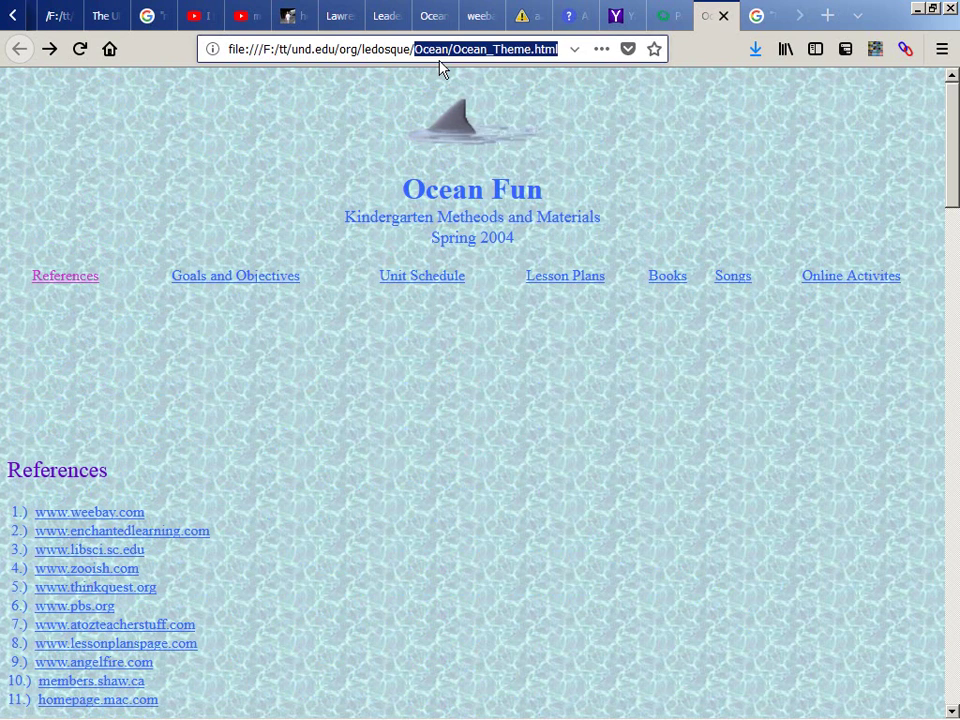
pyautogui.press('BackSpace')
pyautogui.press('Return')
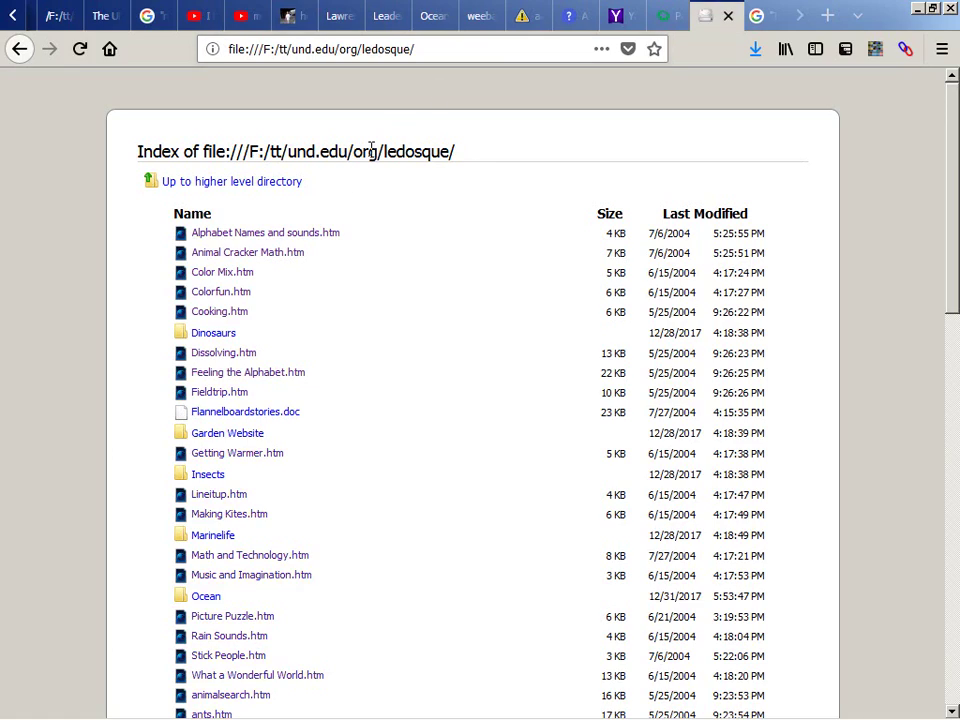
# Step: Open index.html from the ledosque listing, check where its 252 Child Development link leads, and return to the homepage
pyautogui.scroll(-5, 236, 330)
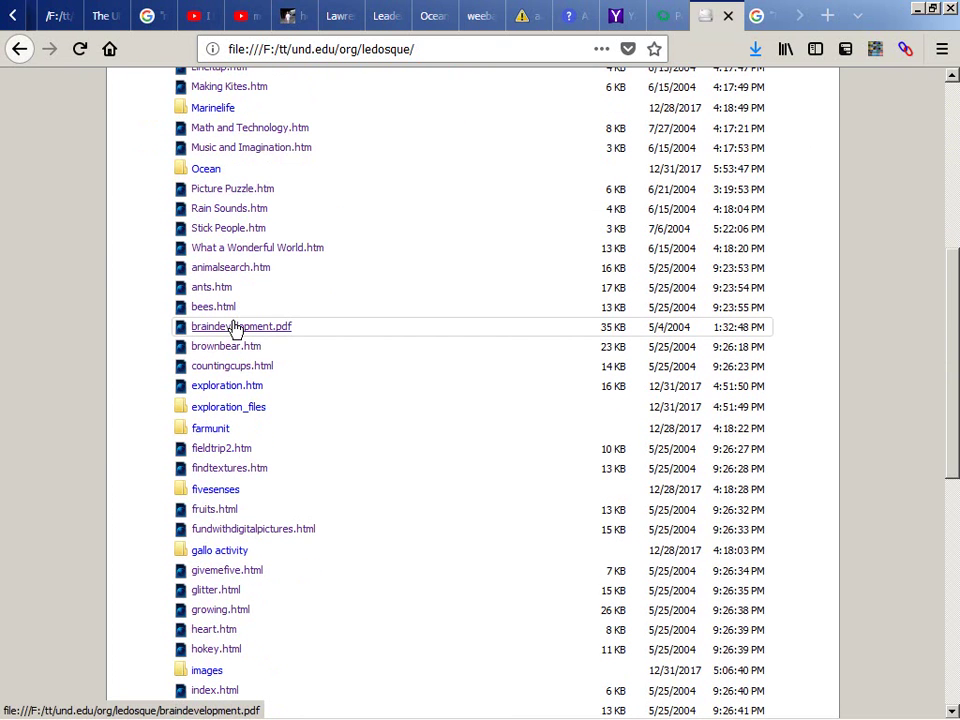
pyautogui.scroll(-5, 236, 330)
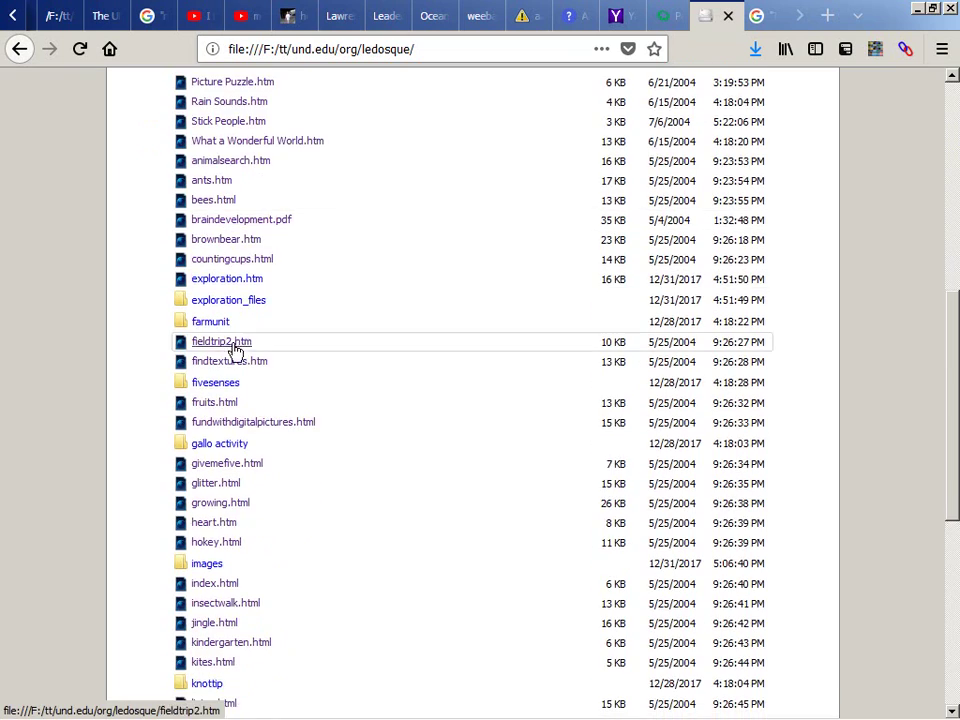
pyautogui.scroll(3, 192, 460)
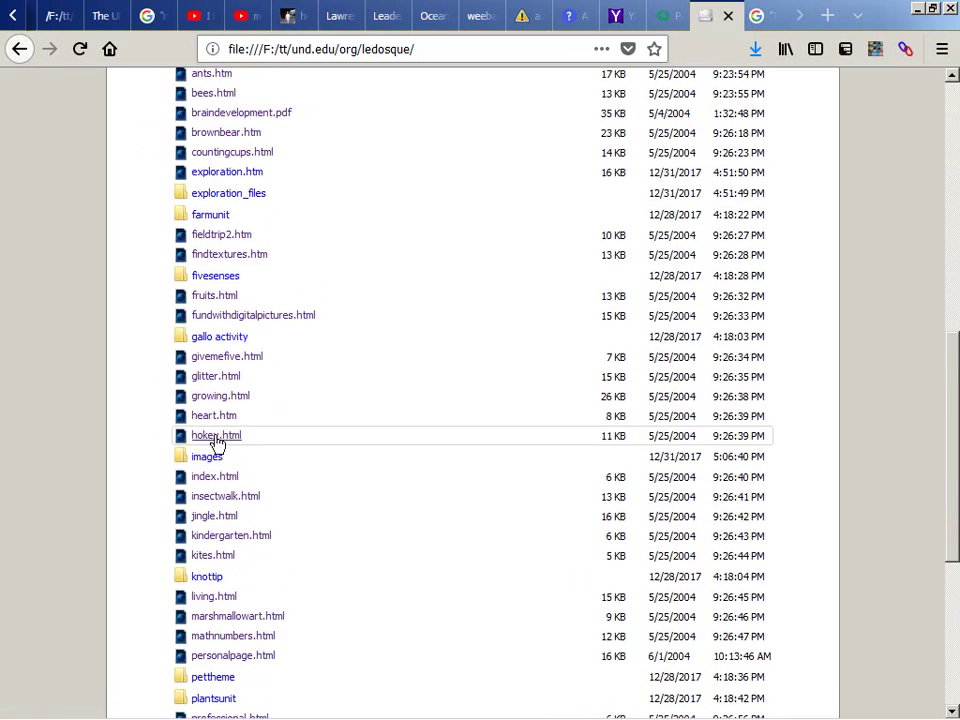
pyautogui.click(216, 477)
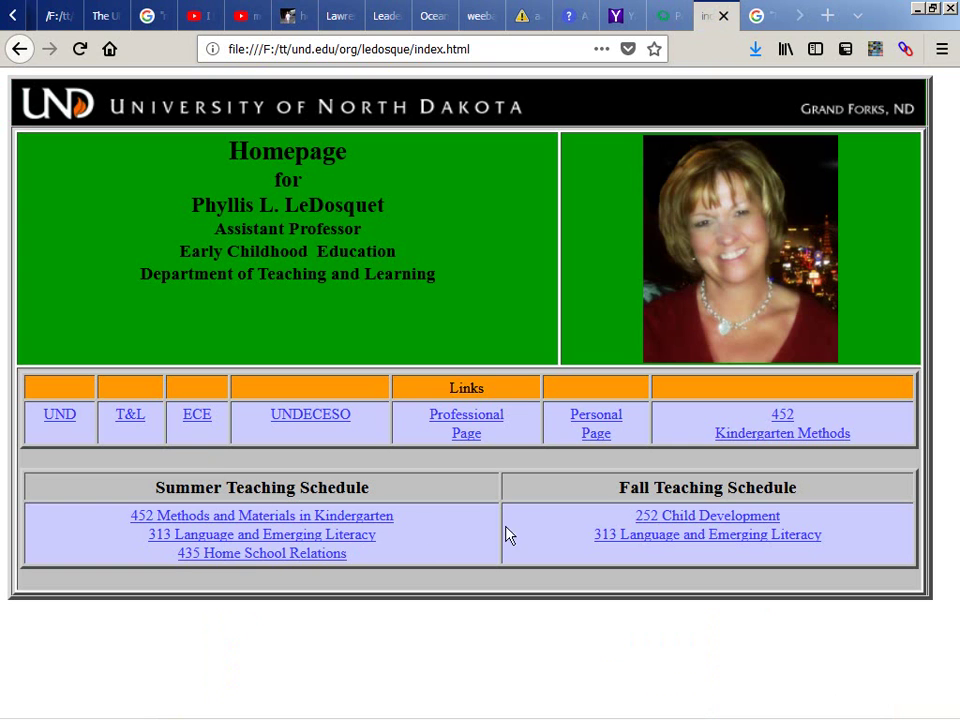
pyautogui.click(723, 525)
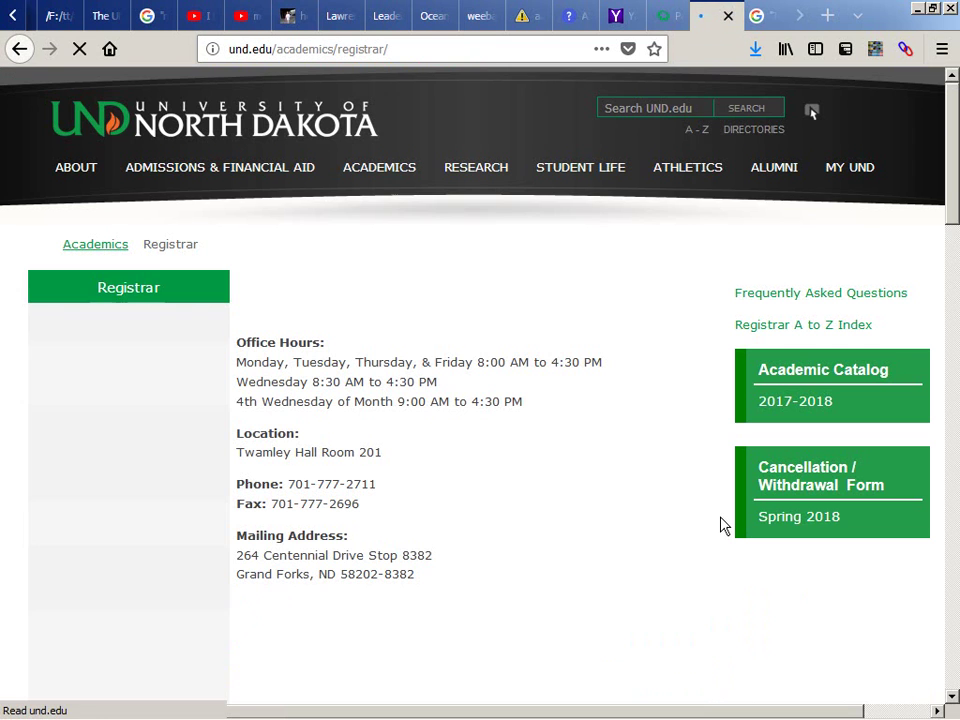
pyautogui.scroll(-4, 707, 523)
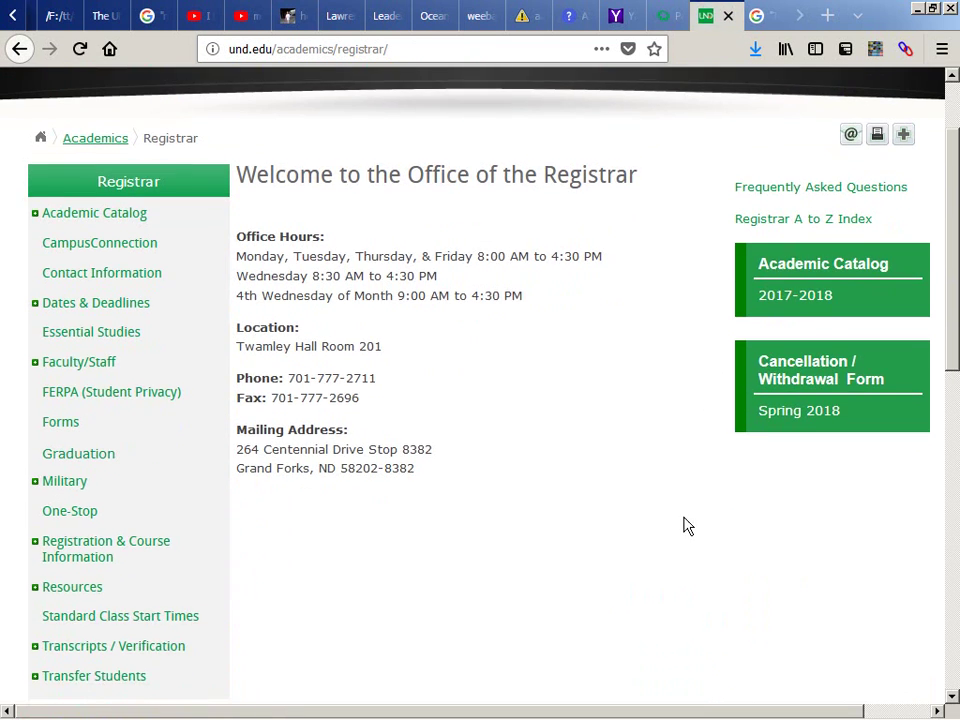
pyautogui.hotkey('alt', 'Left')
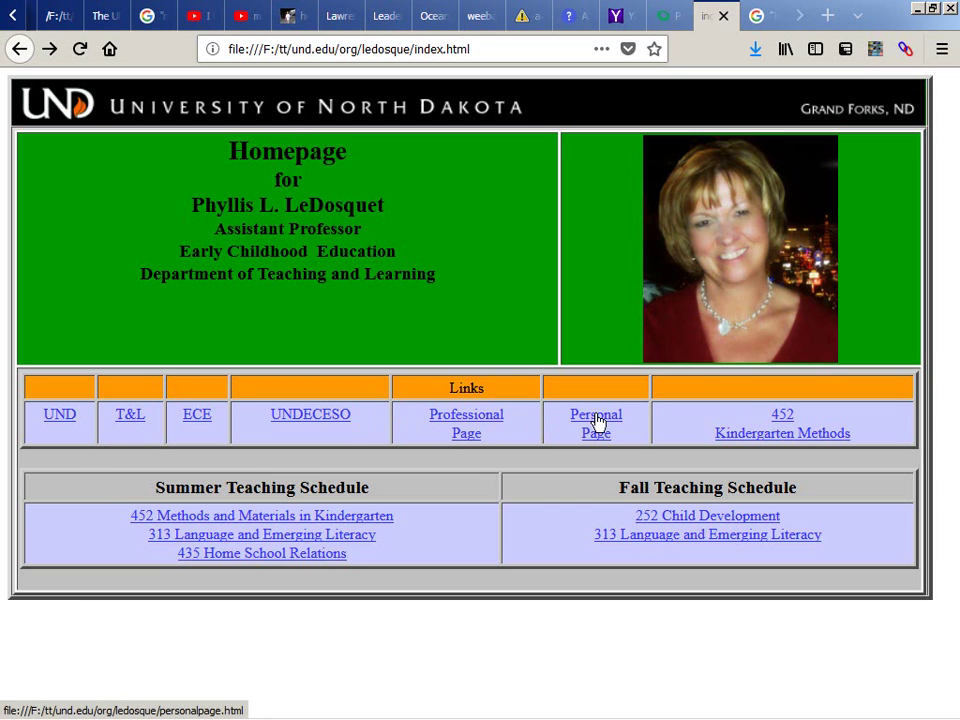
# Step: Go through 452 Kindergarten Methods and Themes to the Five Senses page and look over its schedule and lesson plans
pyautogui.click(781, 422)
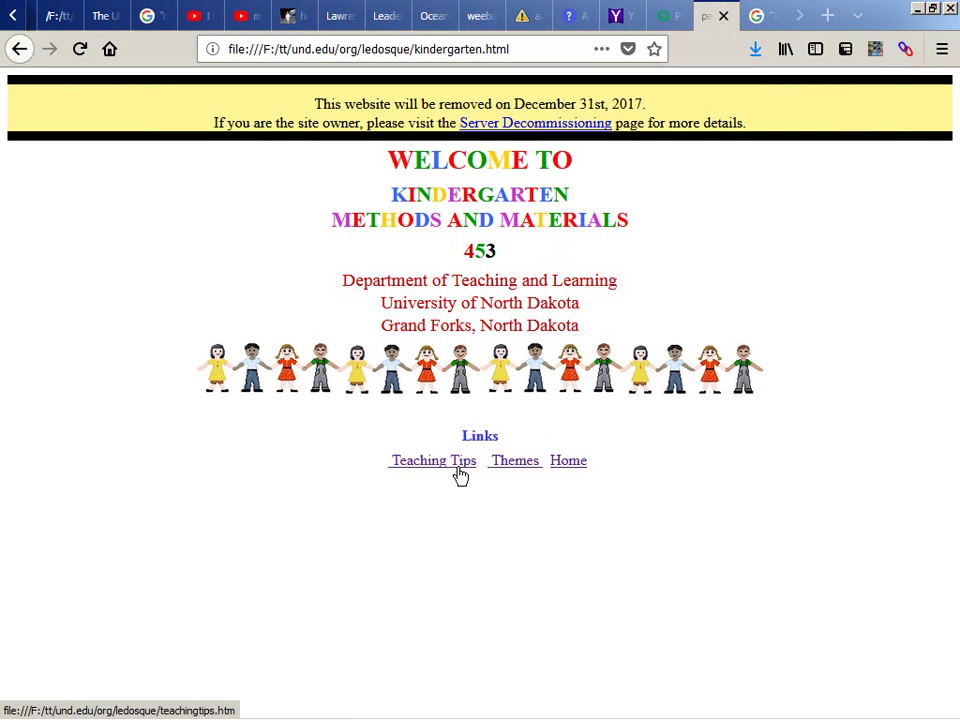
pyautogui.click(531, 467)
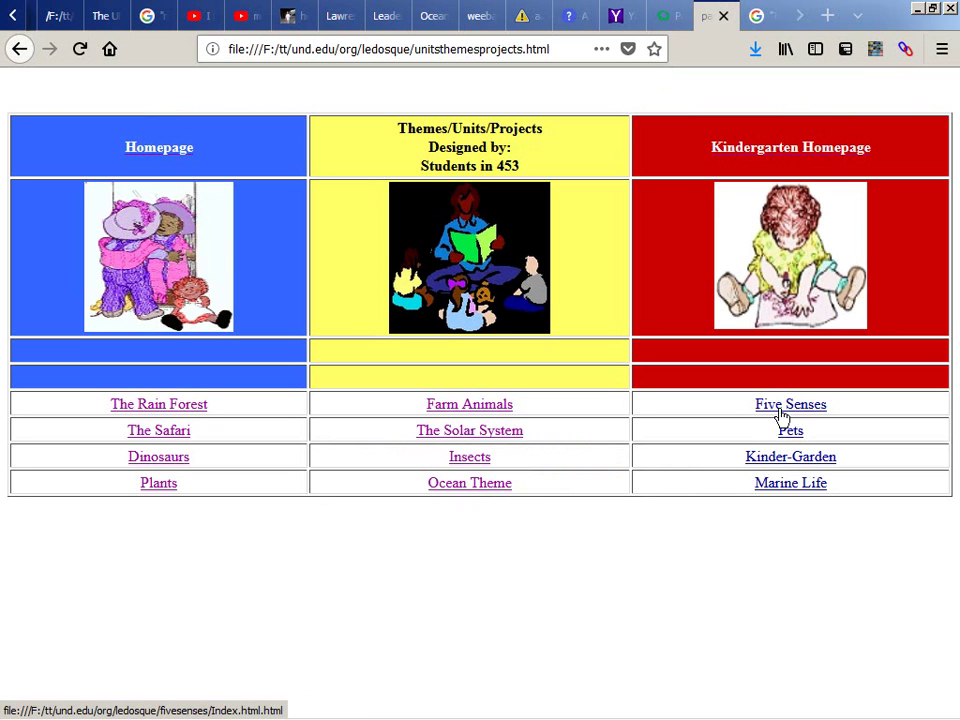
pyautogui.click(781, 413)
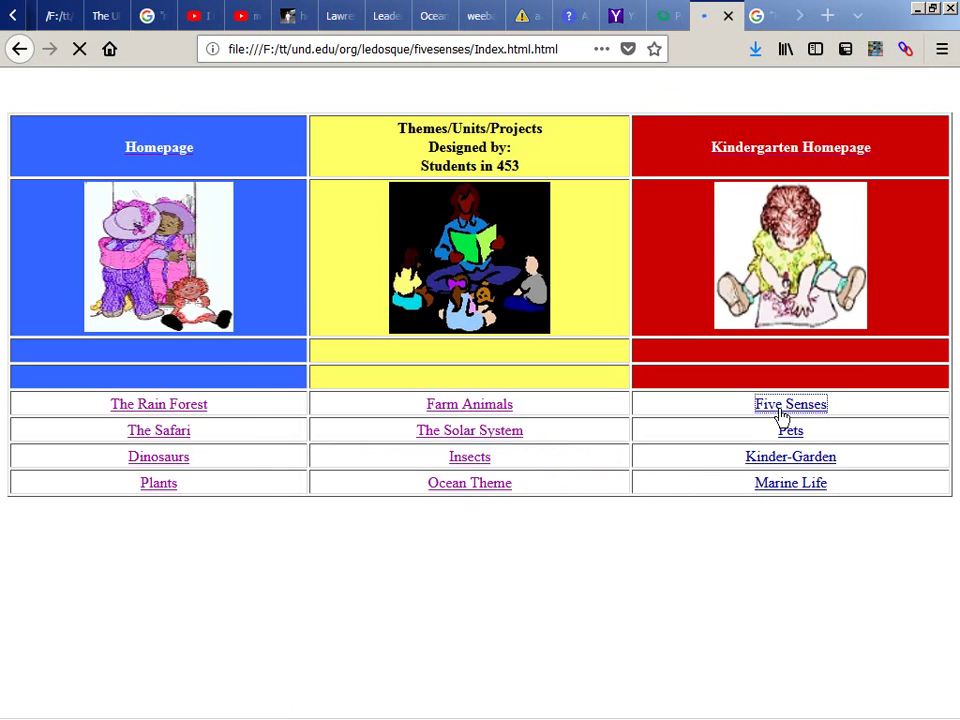
pyautogui.scroll(-10, 781, 418)
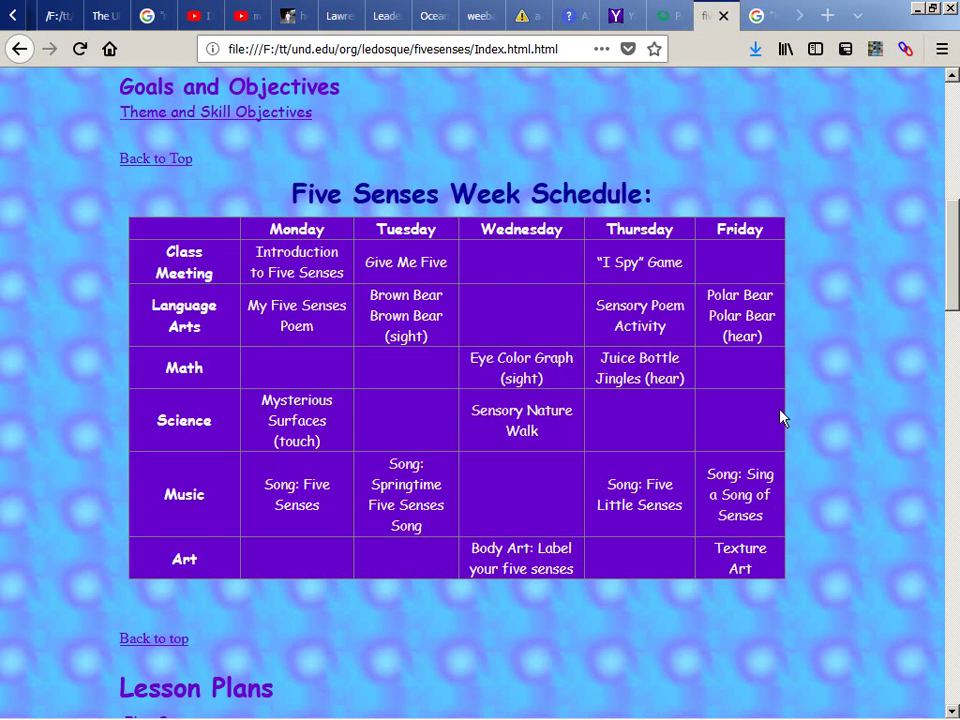
pyautogui.scroll(-10, 781, 418)
pyautogui.scroll(10, 781, 418)
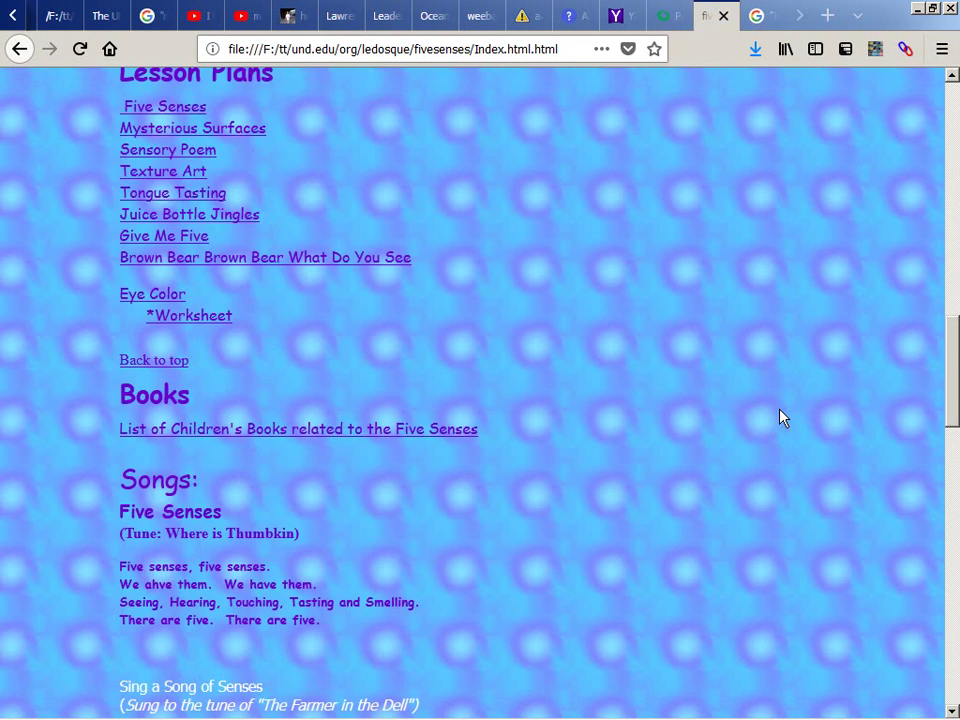
# Step: View the source of the Five Senses page and search it for "a:"
pyautogui.rightClick(677, 373)
pyautogui.press('v')
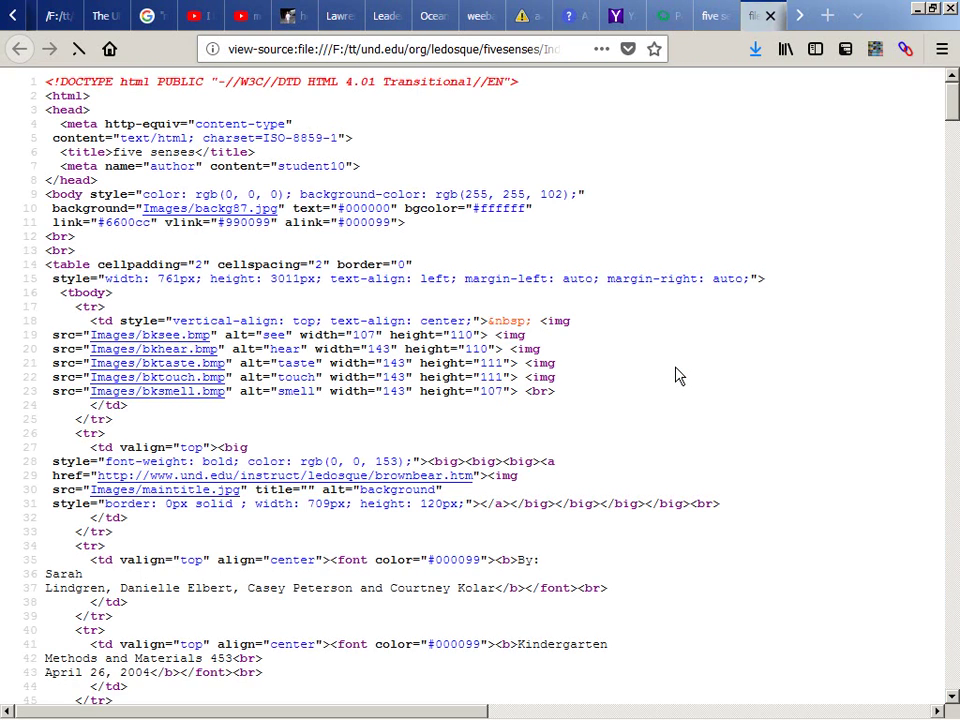
pyautogui.hotkey('ctrl', 'f')
pyautogui.write('a:')
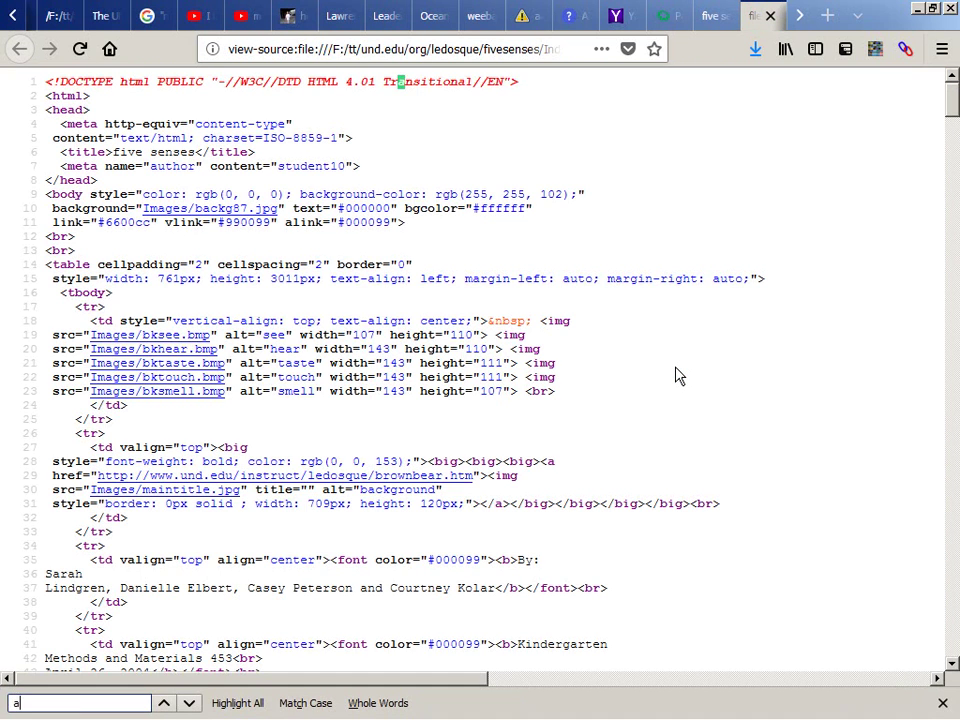
# Step: Search the page source for "file:", close the source view and return to the start of the Five Senses page
pyautogui.press('BackSpace')
pyautogui.press('BackSpace')
pyautogui.write('f:')
pyautogui.press('BackSpace')
pyautogui.press('BackSpace')
pyautogui.write('file:')
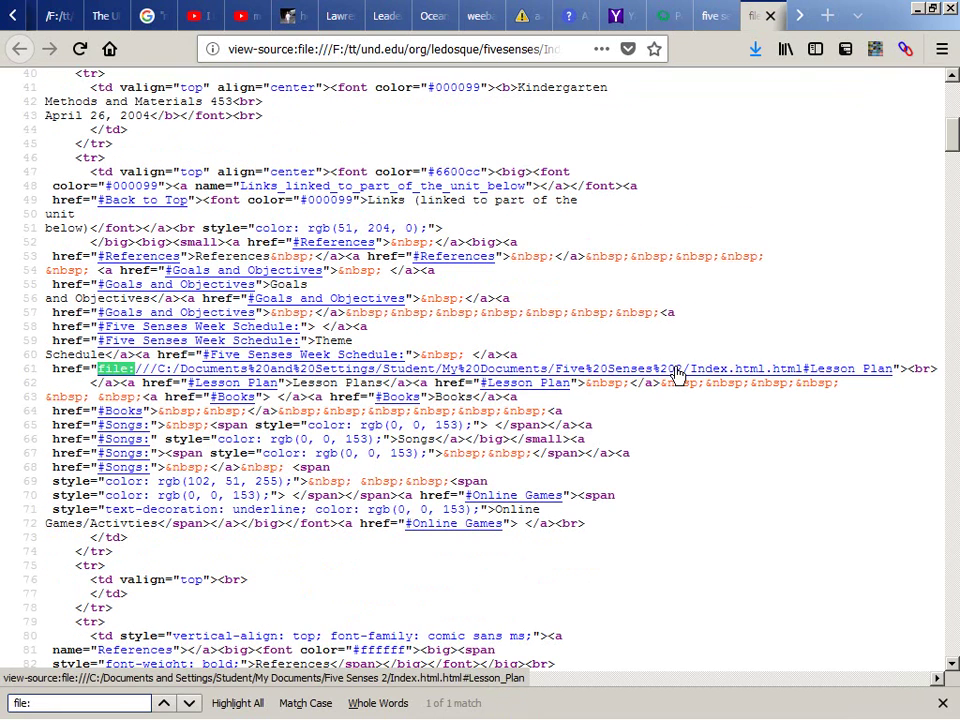
pyautogui.press('Escape')
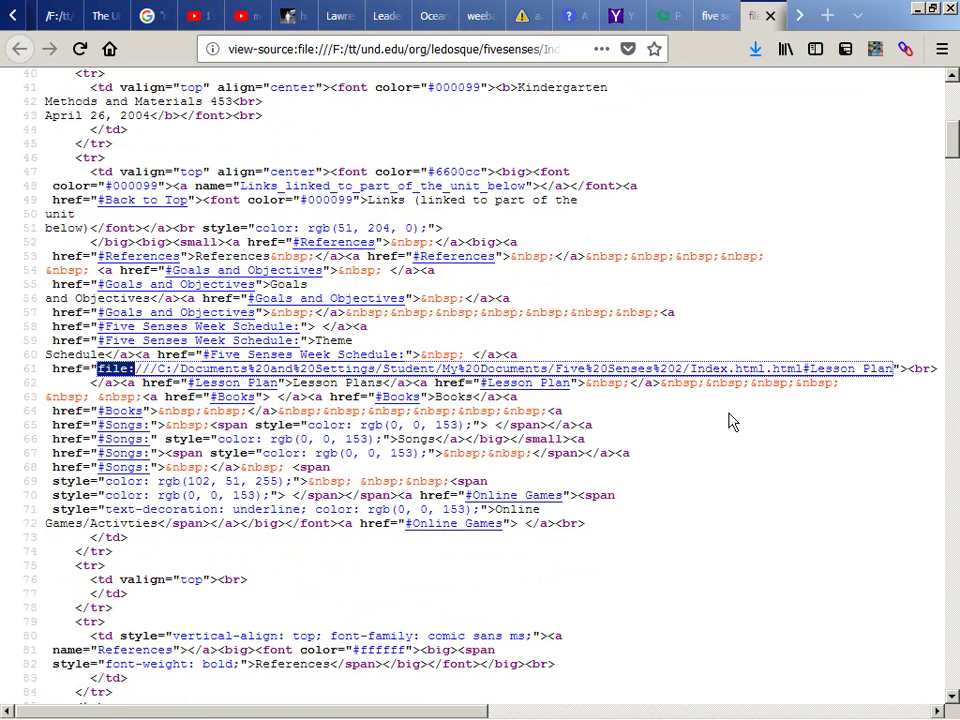
pyautogui.press('F3')
pyautogui.hotkey('ctrl', 'w')
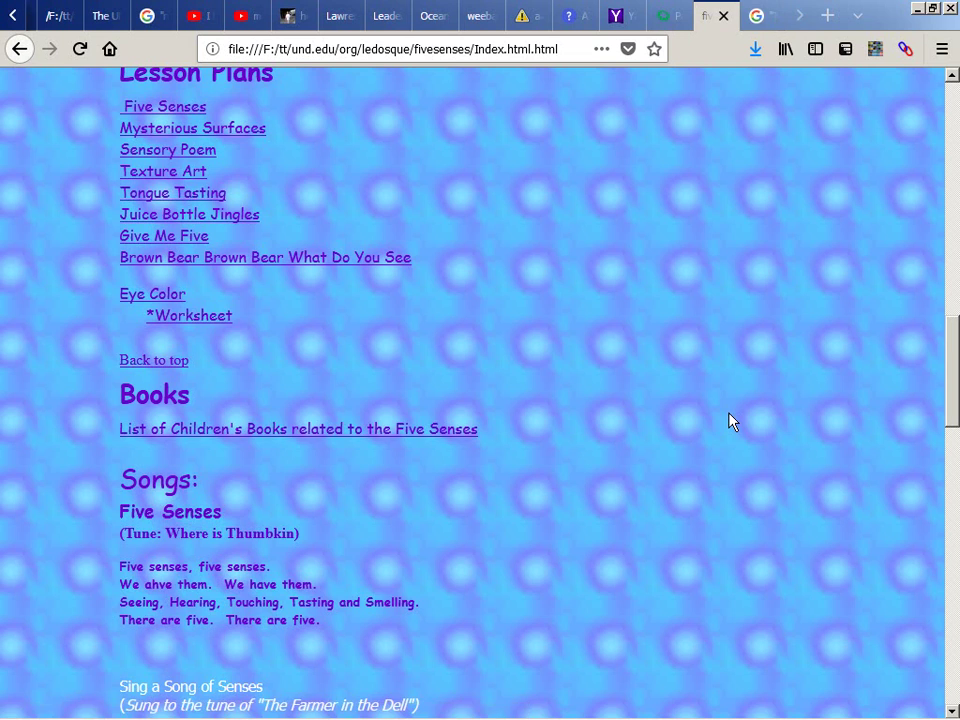
pyautogui.scroll(15, 670, 421)
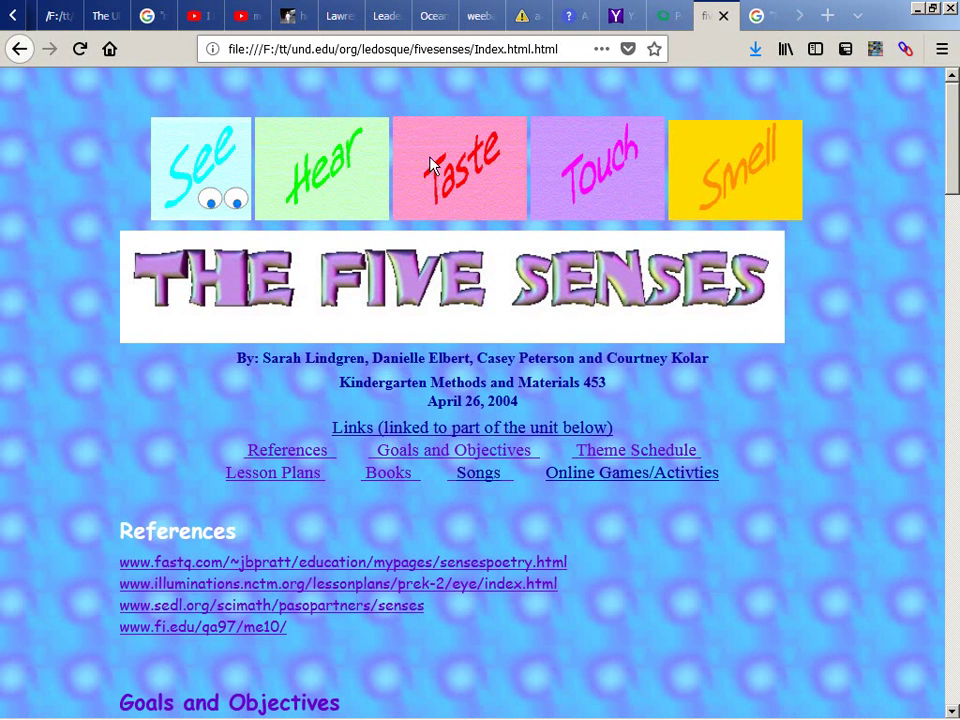
# Step: Switch to the wget console, terminate its stalled batch job and rerun links.bat in the Ocean\_ folder
pyautogui.hotkey('alt', 'Tab')
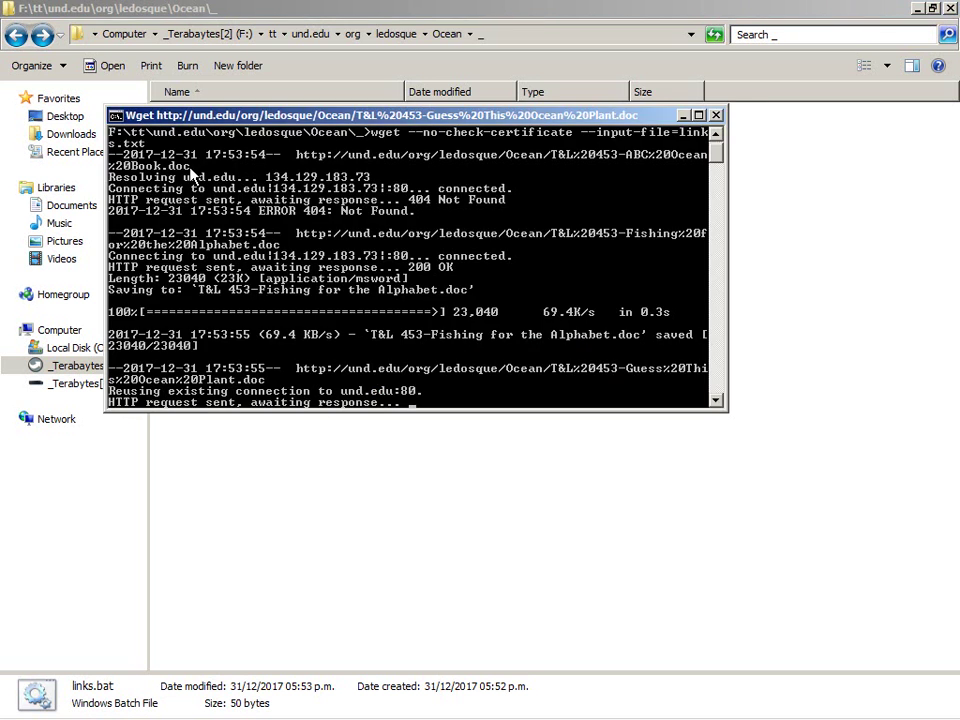
pyautogui.hotkey('ctrl', 'c')
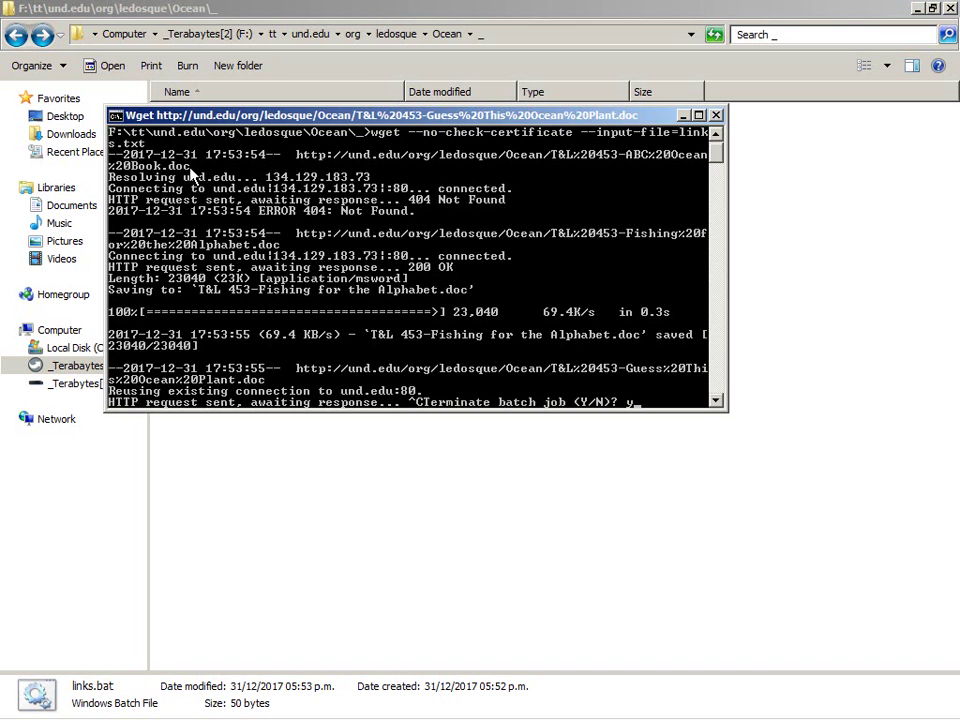
pyautogui.write('y')
pyautogui.press('Return')
pyautogui.press('Return')
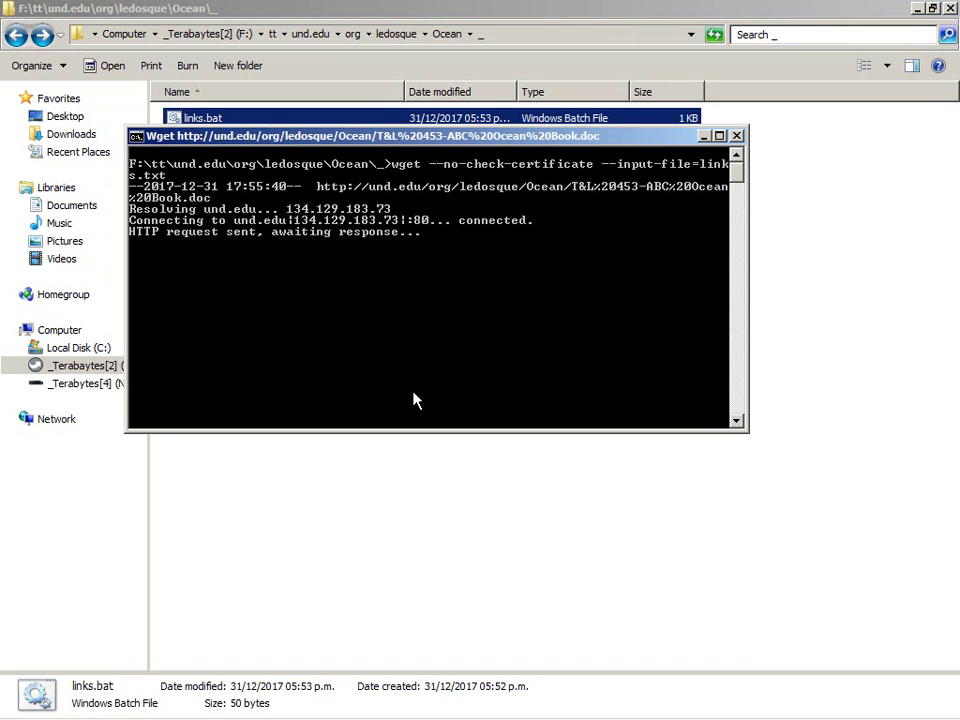
# Step: Abort the waiting wget download and relaunch links.bat, repeating the restart once more
pyautogui.hotkey('ctrl', 'c')
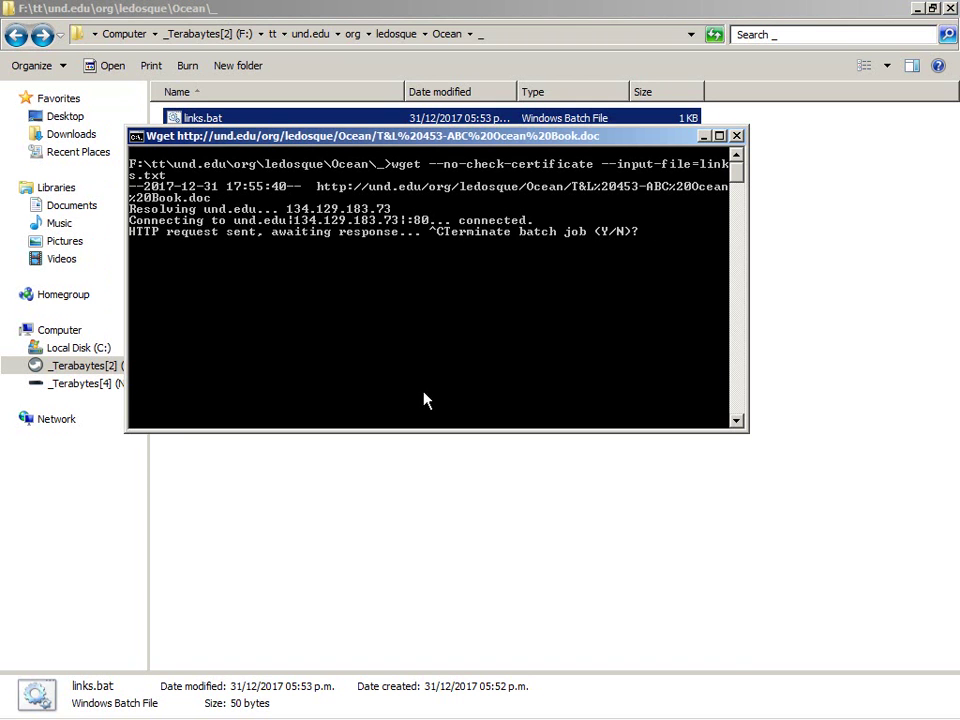
pyautogui.click(736, 136)
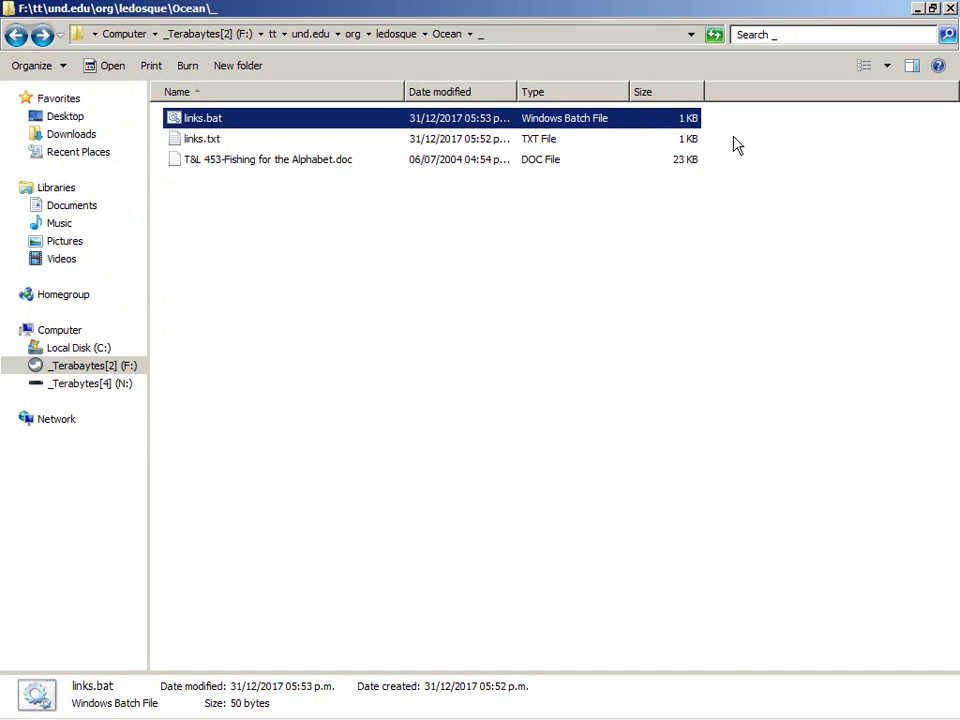
pyautogui.press('Return')
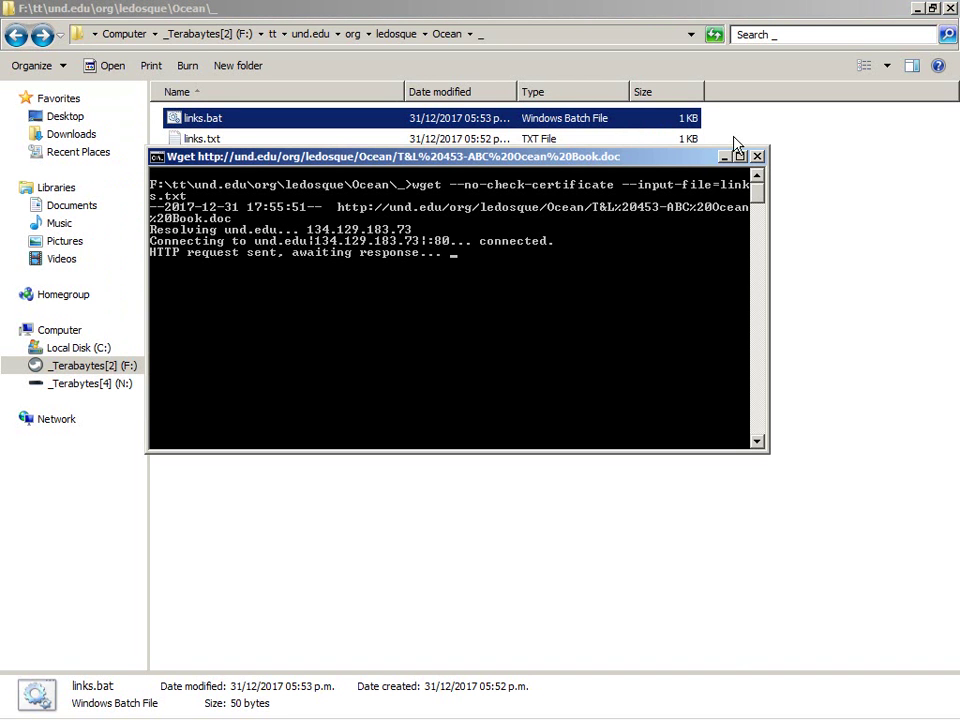
pyautogui.click(735, 145)
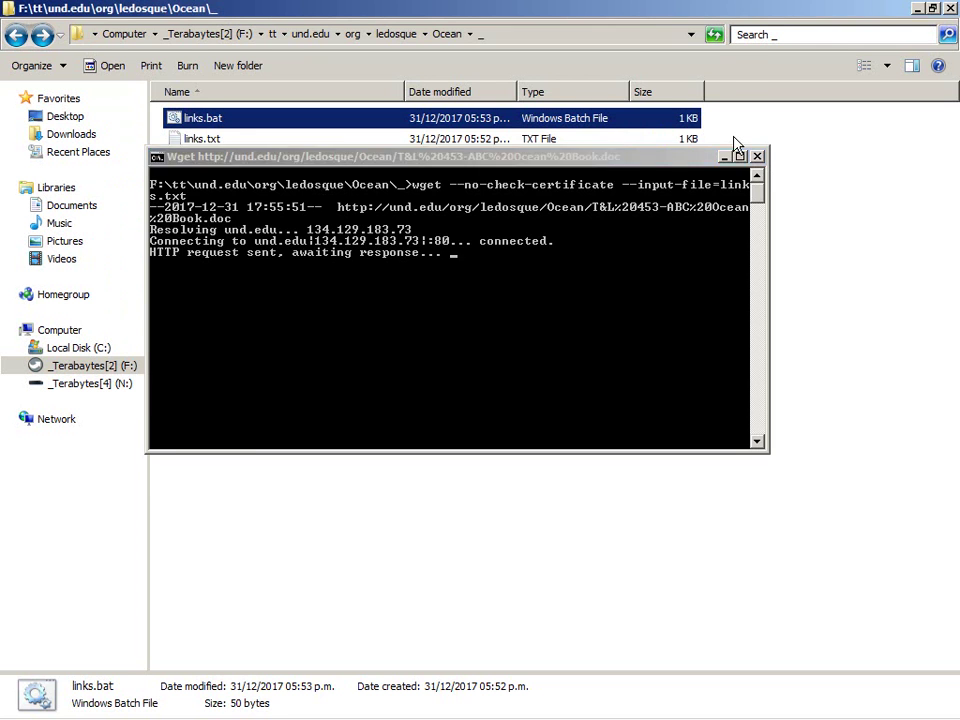
pyautogui.press('Down')
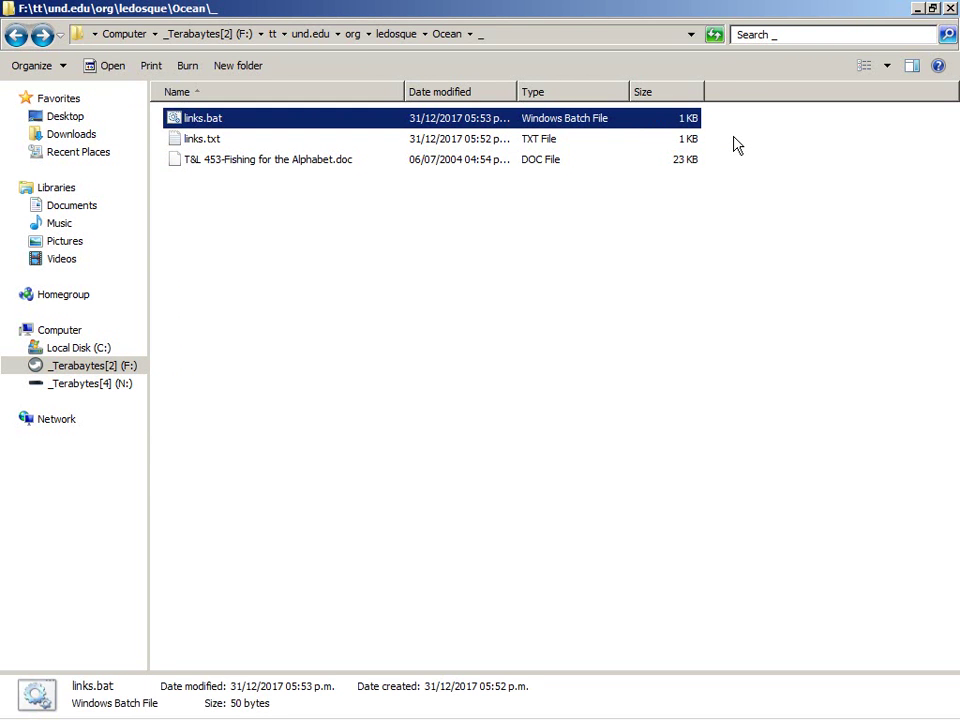
pyautogui.press('Return')
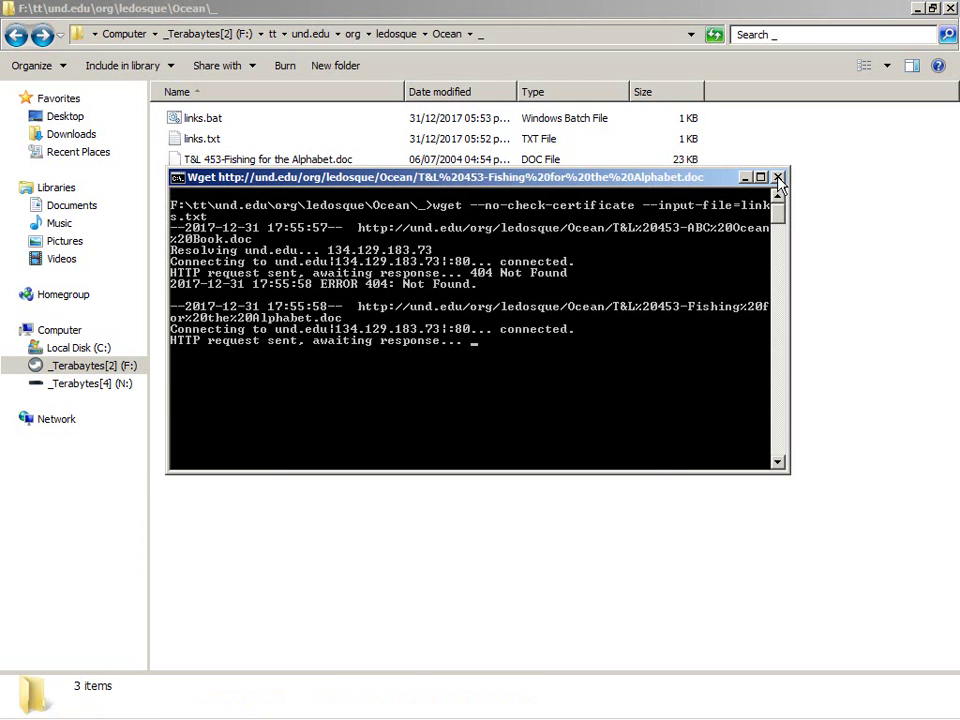
# Step: Close the stalled wget console, run links.bat again and move the new console window aside
pyautogui.click(778, 178)
pyautogui.press('Return')
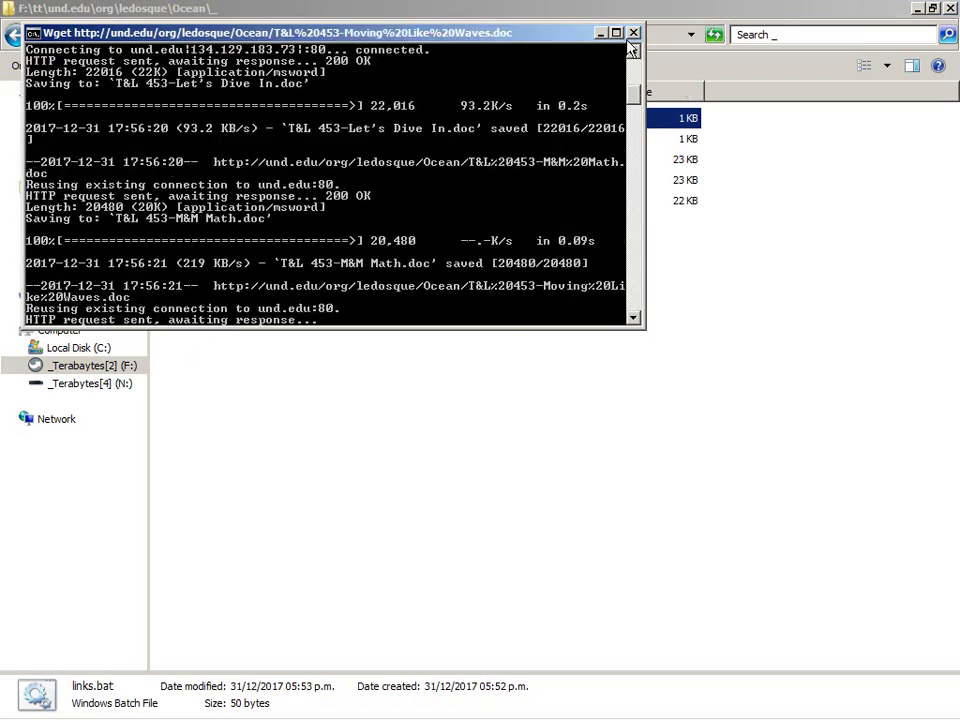
pyautogui.moveTo(553, 30); pyautogui.dragTo(866, 347)
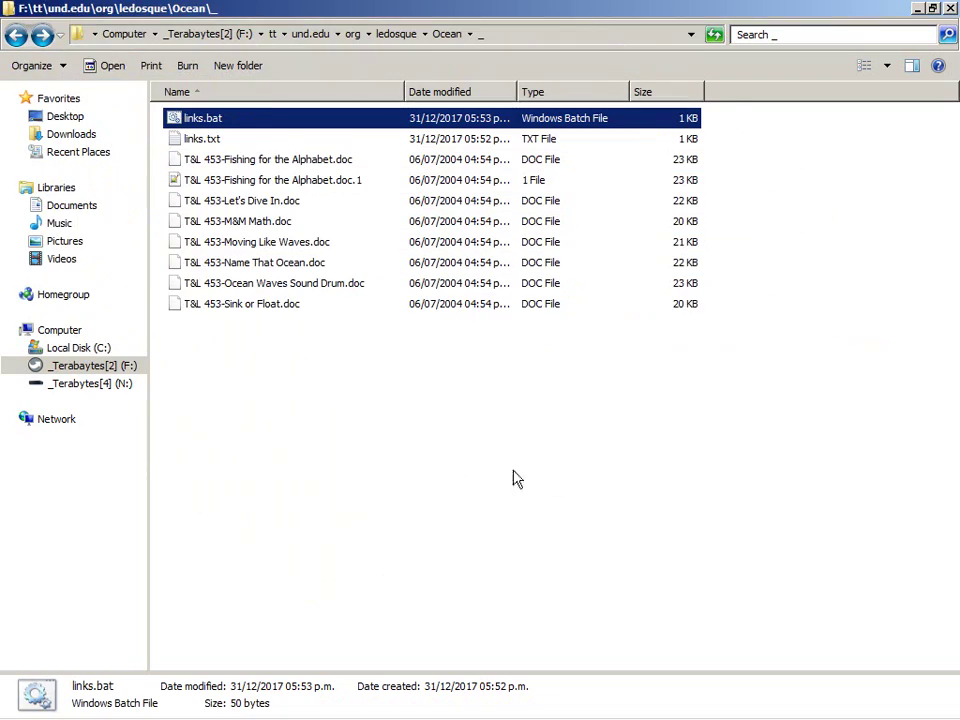
# Step: Switch back to the browser, jump to Online Games/Activities on the Five Senses page and look back through the songs to Books
pyautogui.click(384, 478)
pyautogui.hotkey('alt', 'Tab')
pyautogui.hotkey('alt', 'Tab')
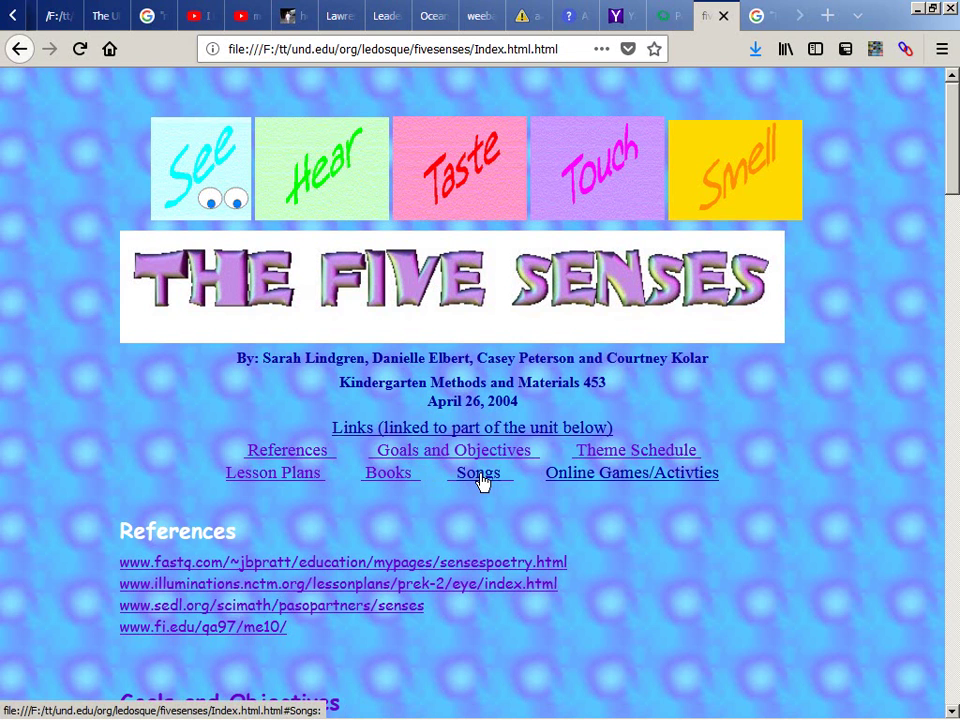
pyautogui.click(612, 482)
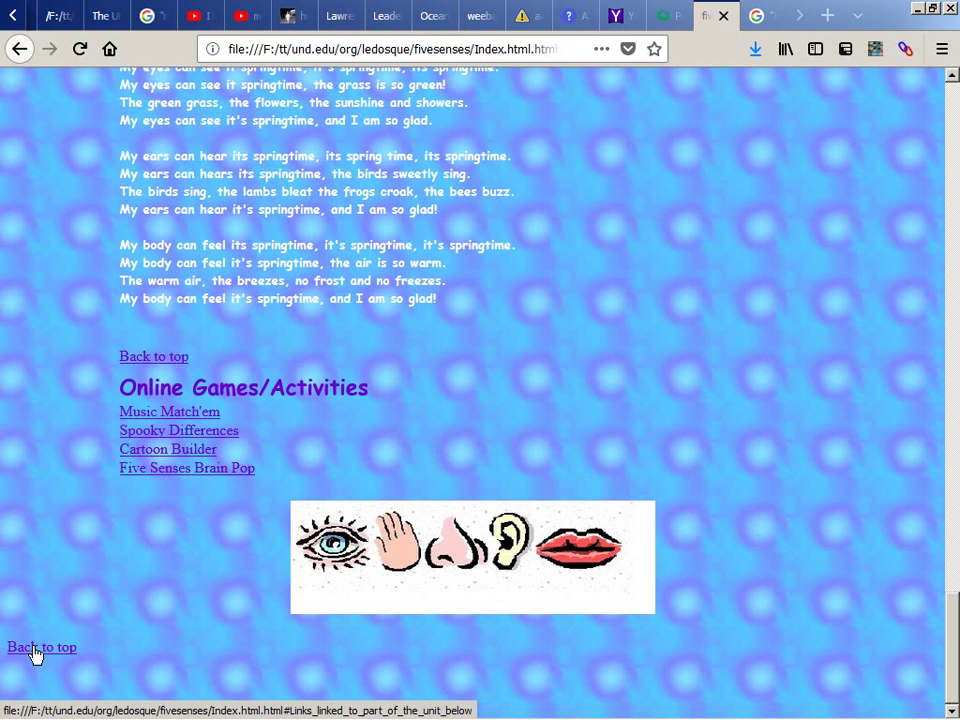
pyautogui.scroll(2, 190, 480)
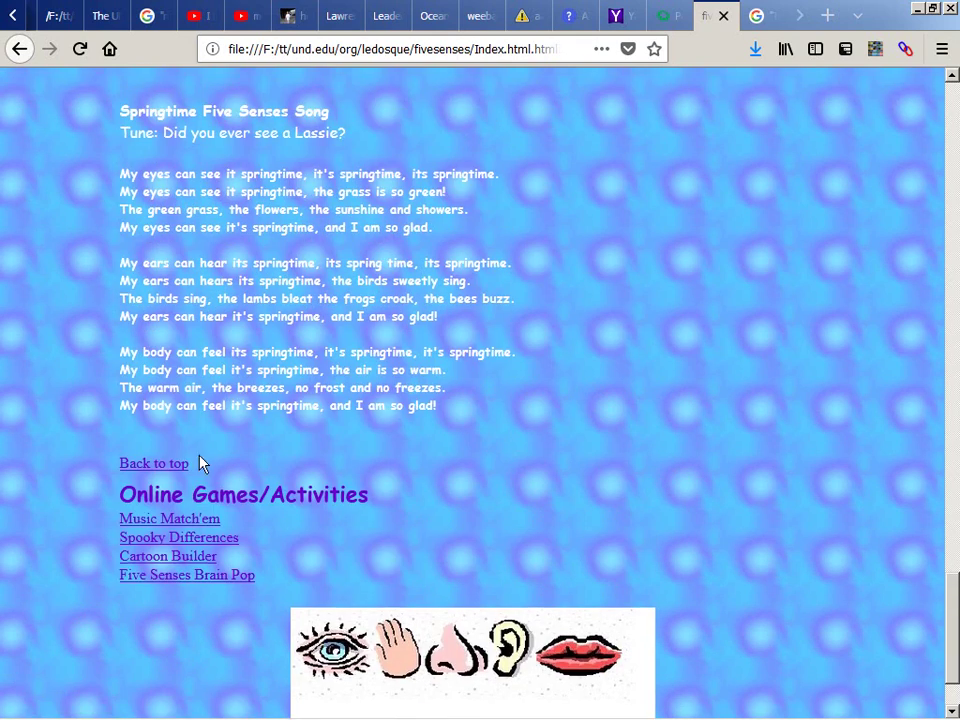
pyautogui.scroll(20, 172, 470)
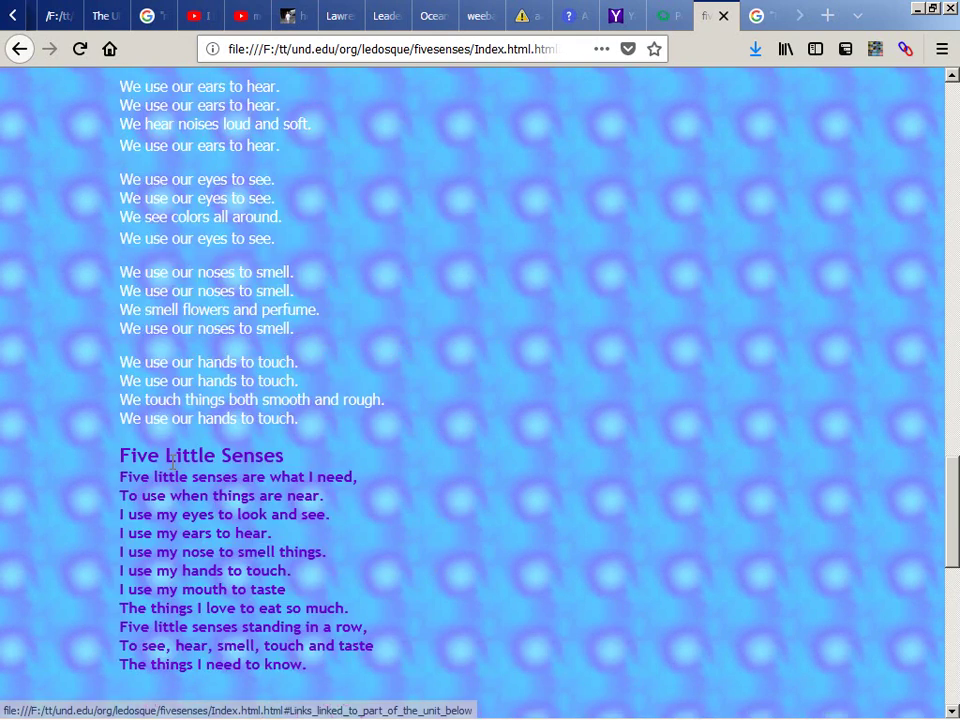
pyautogui.scroll(-11, 172, 470)
pyautogui.scroll(2, 172, 465)
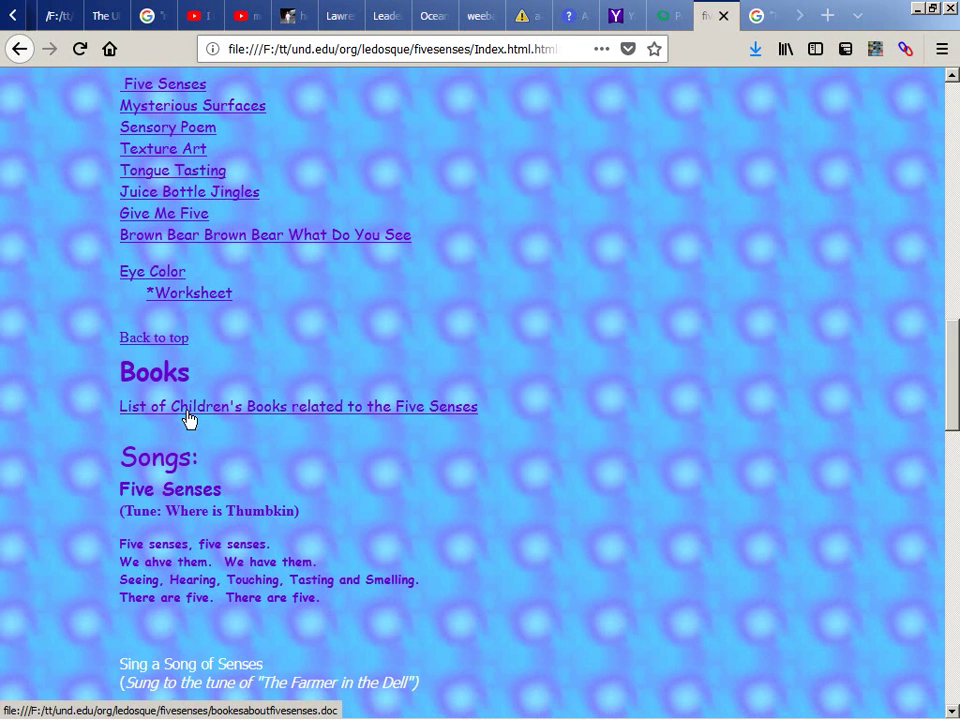
# Step: Test the link to the list of children's books about the five senses twice, dismissing the file prompt each time
pyautogui.click(189, 419)
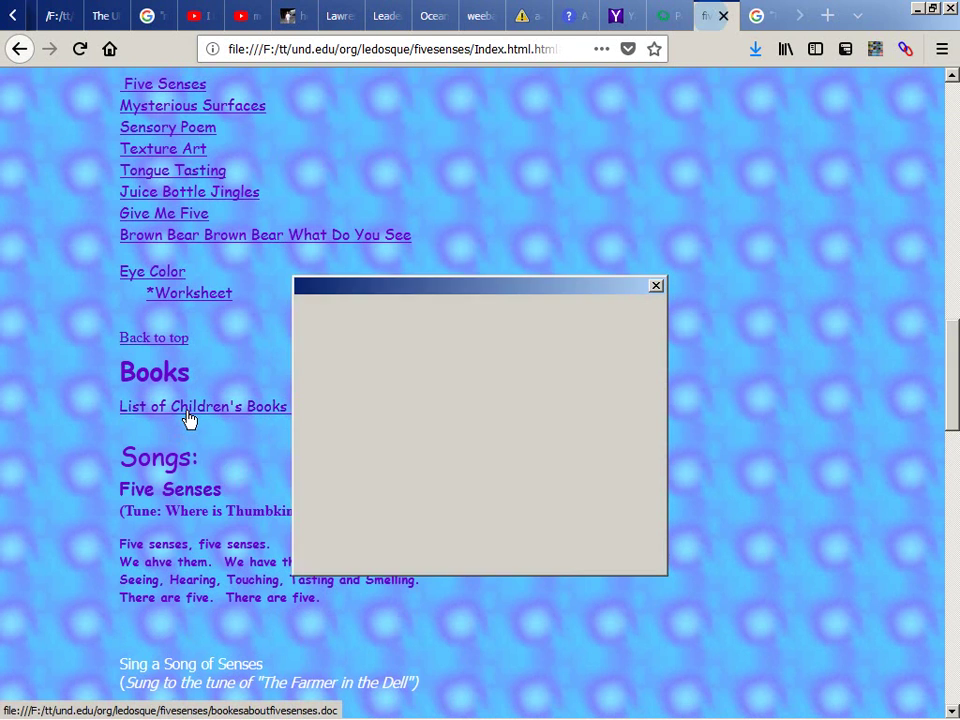
pyautogui.press('Escape')
pyautogui.click(189, 419)
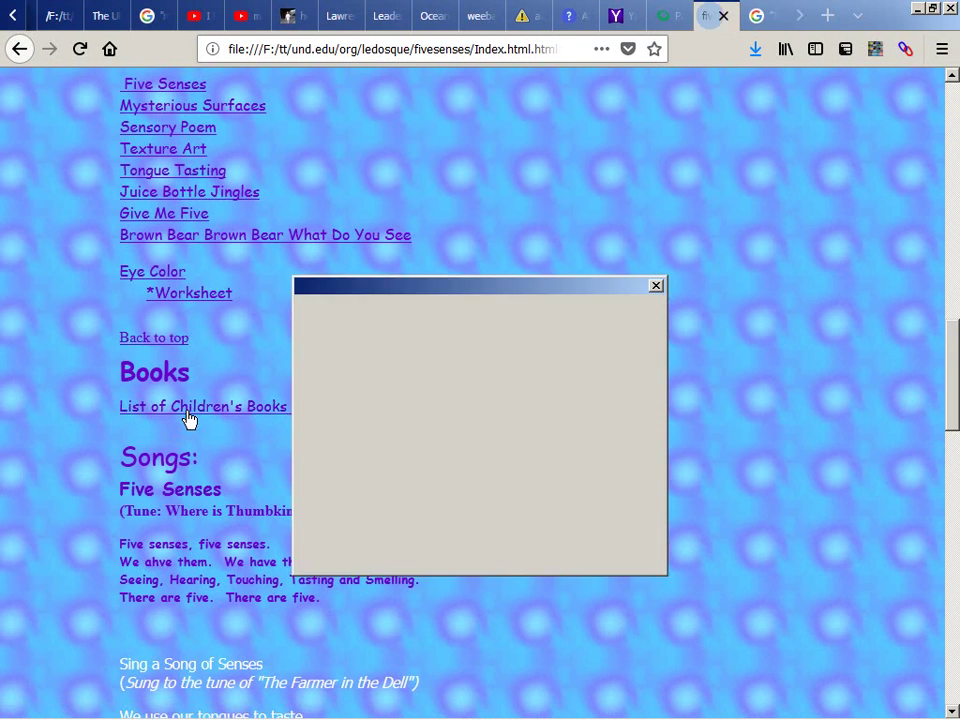
pyautogui.press('Escape')
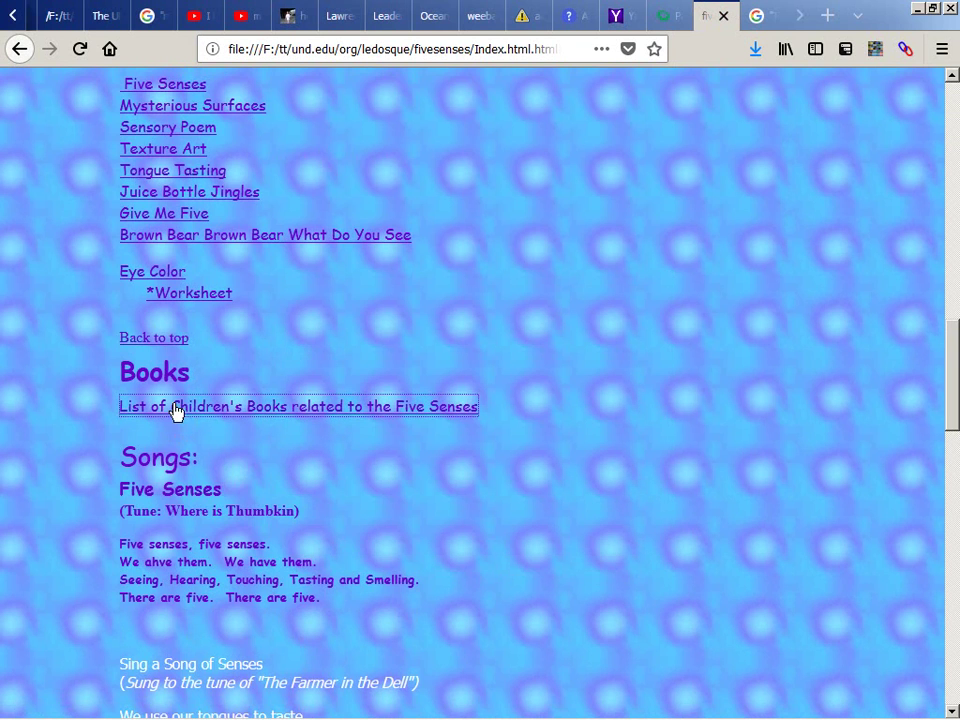
# Step: Open the Eye Color worksheet image, view it at full size and return to the Five Senses page
pyautogui.click(167, 297)
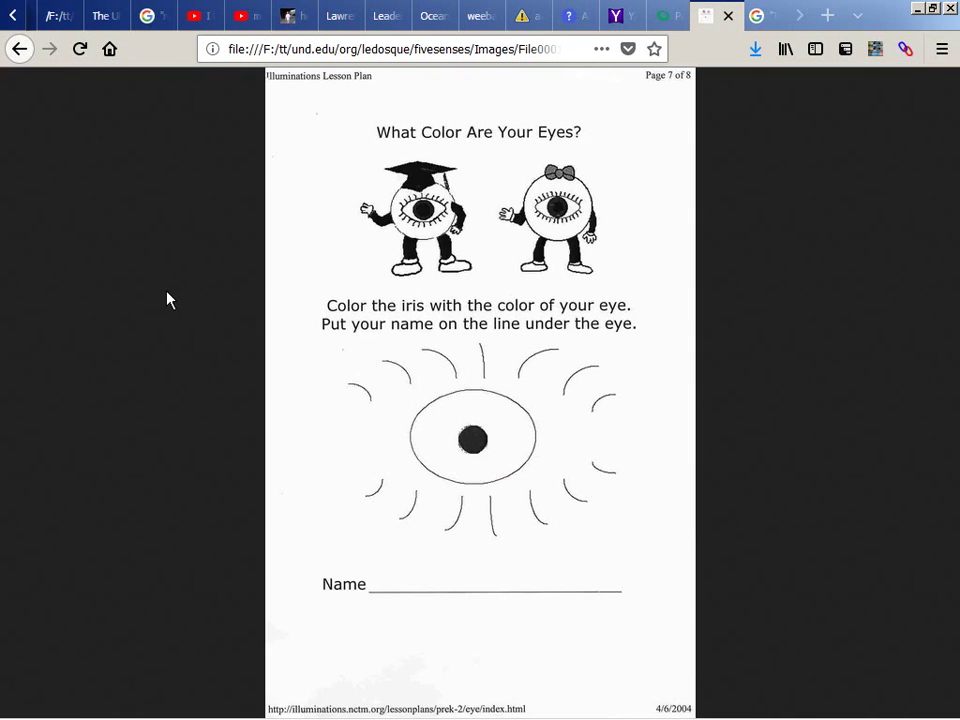
pyautogui.click(306, 174)
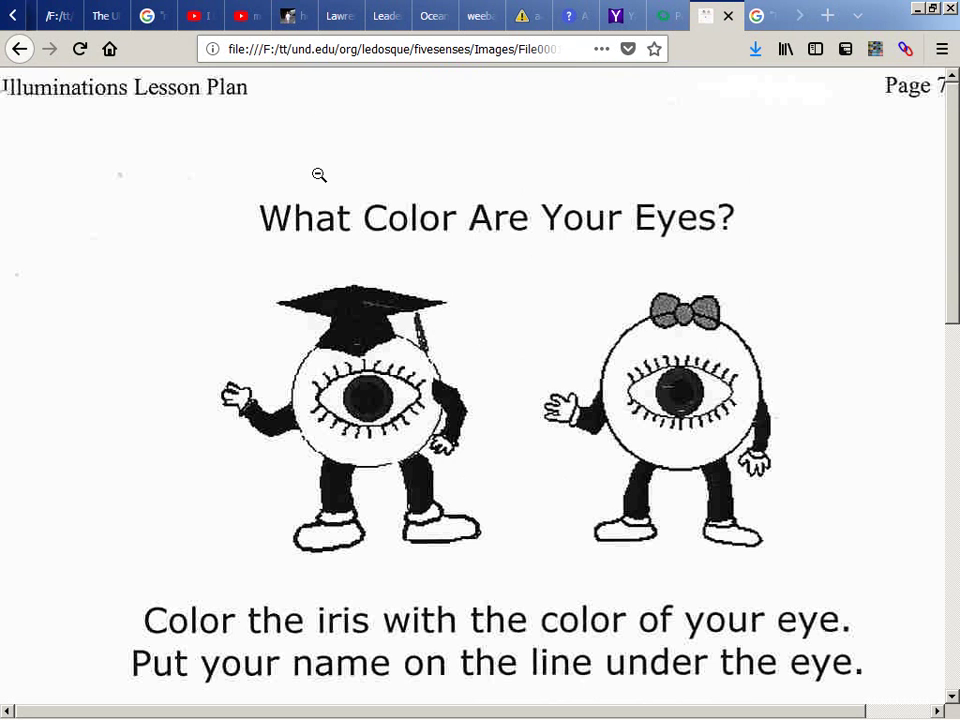
pyautogui.click(319, 175)
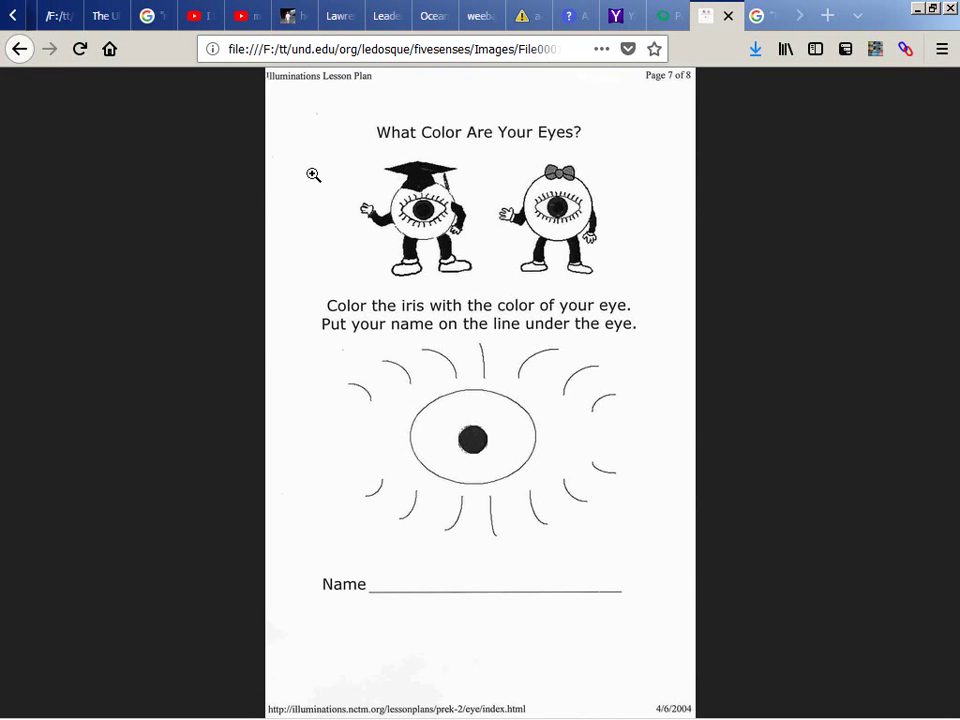
pyautogui.hotkey('alt', 'Left')
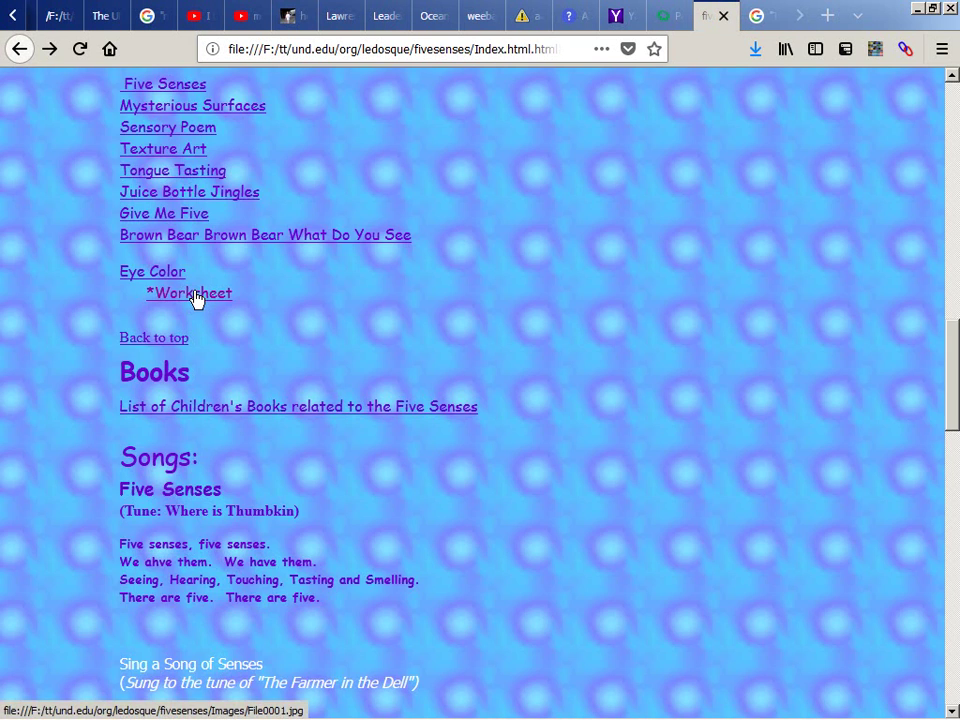
# Step: Reopen the Eye Color worksheet image and examine it at full size down to the name line and footer
pyautogui.hotkey('alt', 'Right')
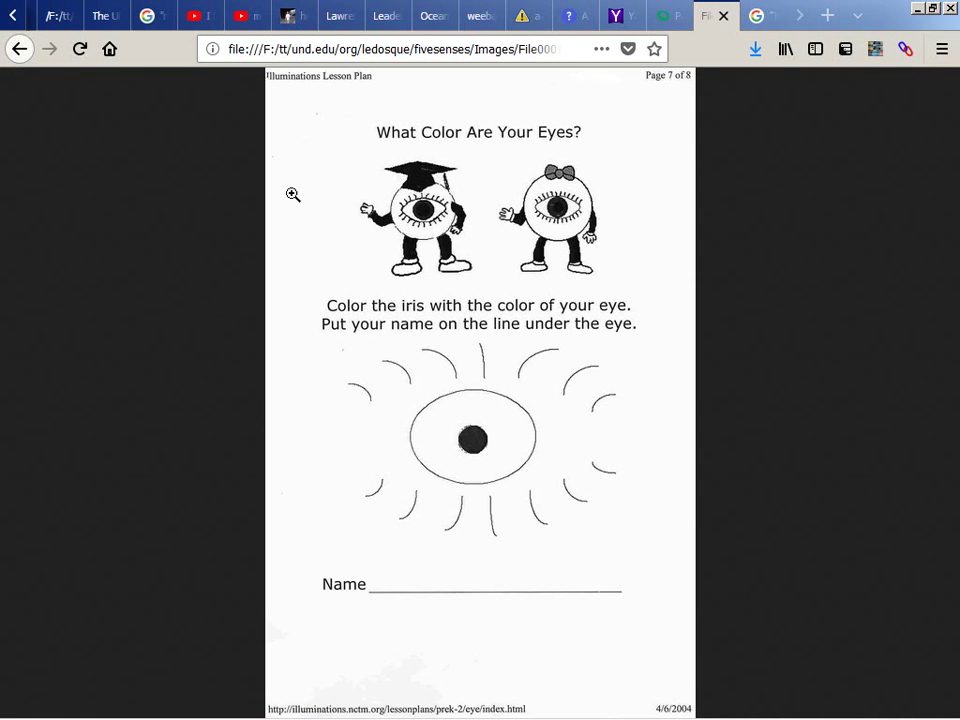
pyautogui.click(319, 174)
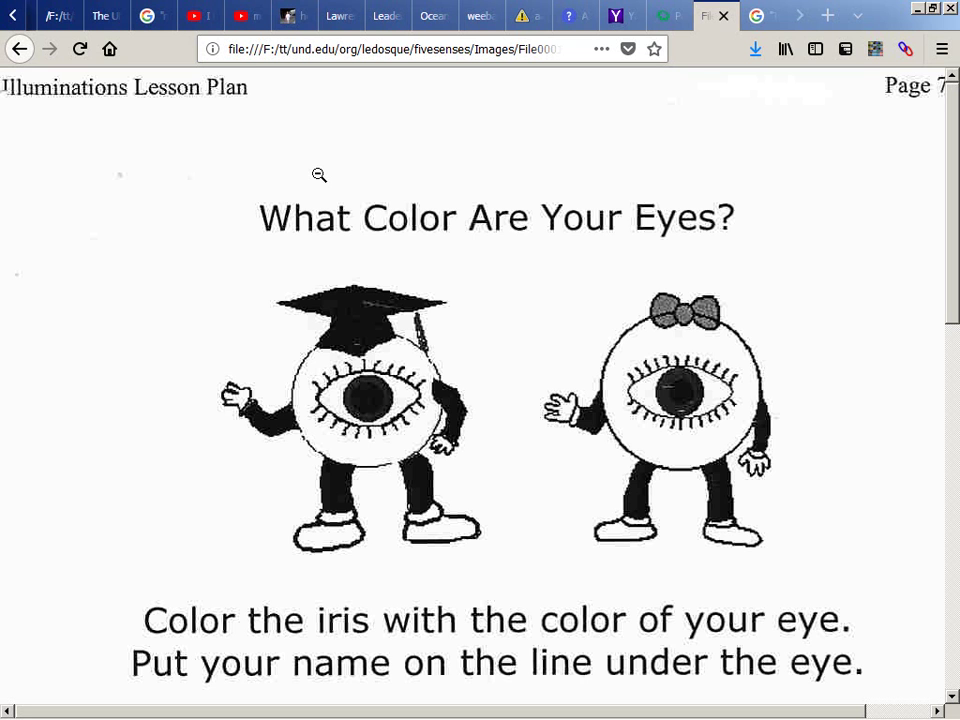
pyautogui.scroll(-3, 319, 175)
pyautogui.scroll(-2, 318, 174)
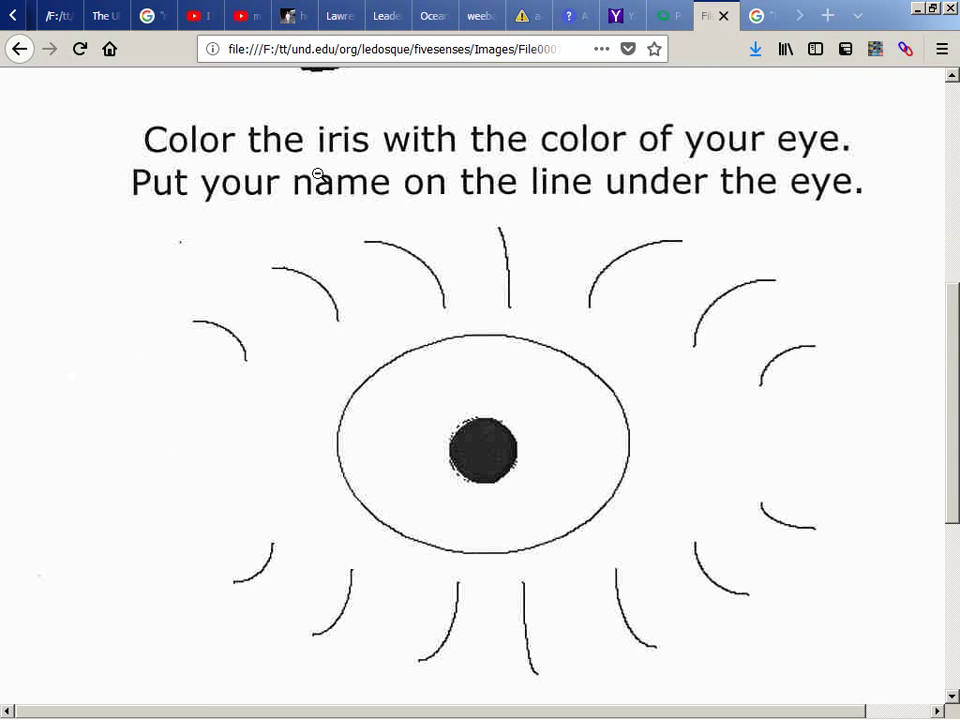
pyautogui.scroll(-4, 319, 175)
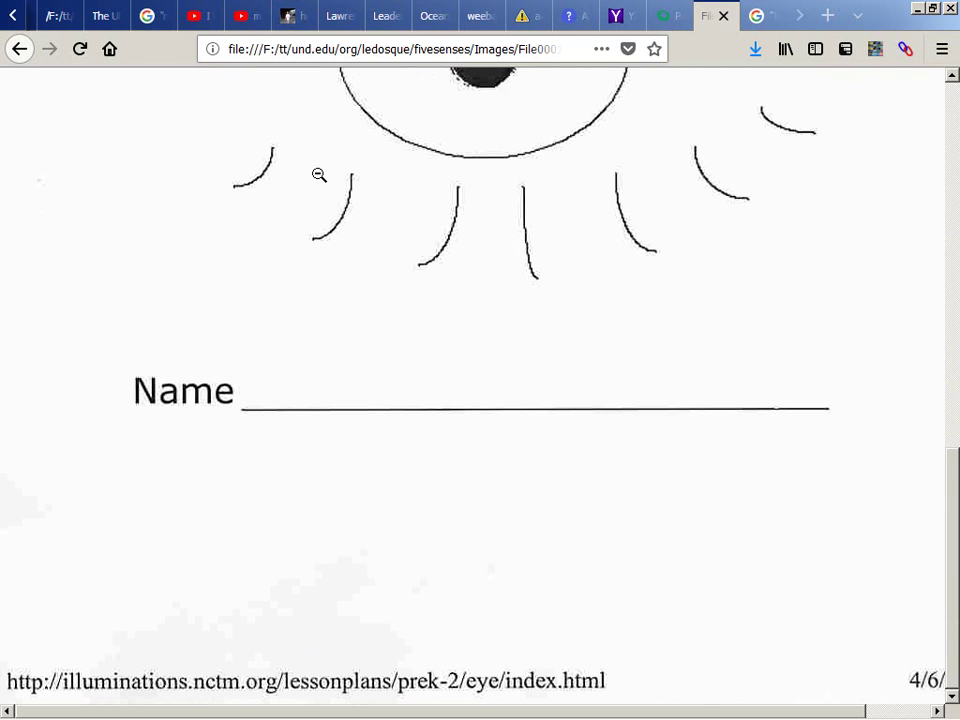
pyautogui.hscroll(1, 319, 175)
pyautogui.hscroll(-1, 319, 175)
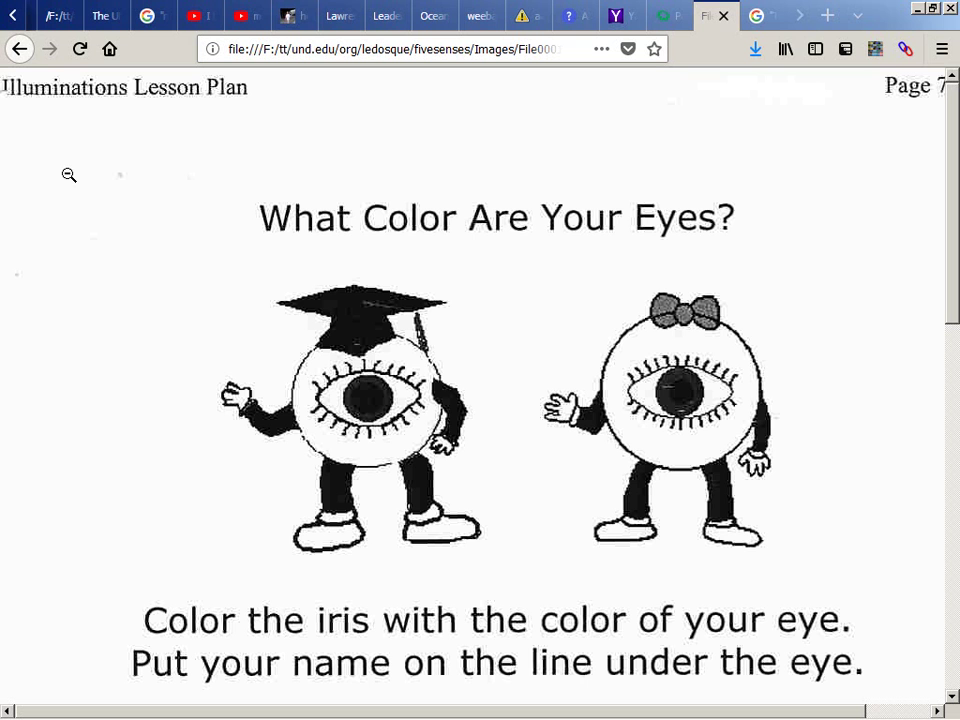
# Step: Return to the Five Senses page, test the Eye Color lesson link and cancel the file prompt
pyautogui.click(17, 52)
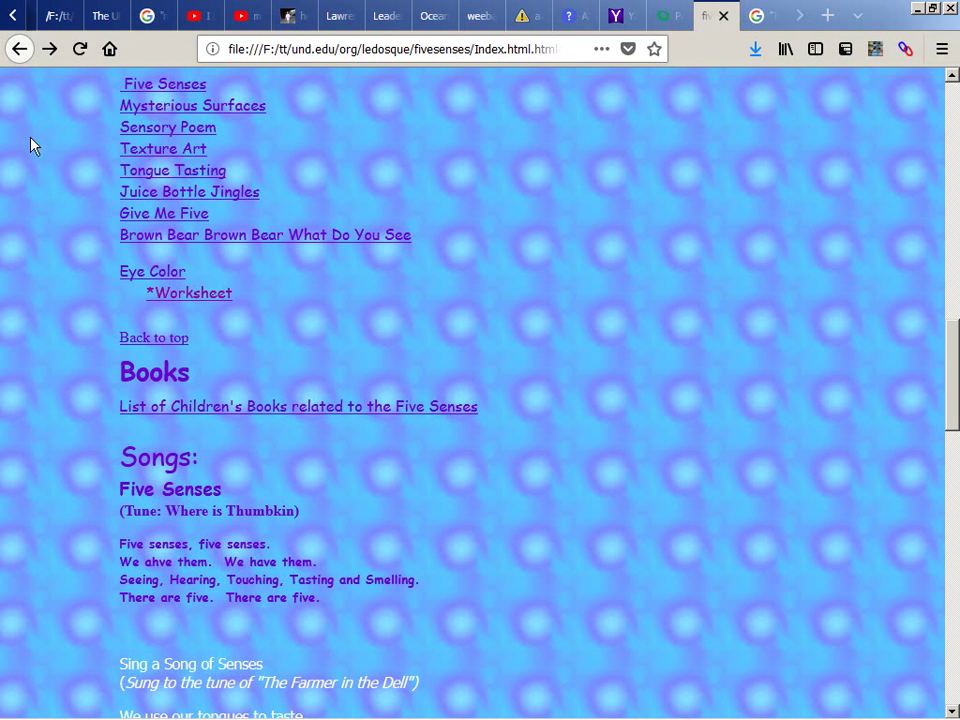
pyautogui.click(164, 283)
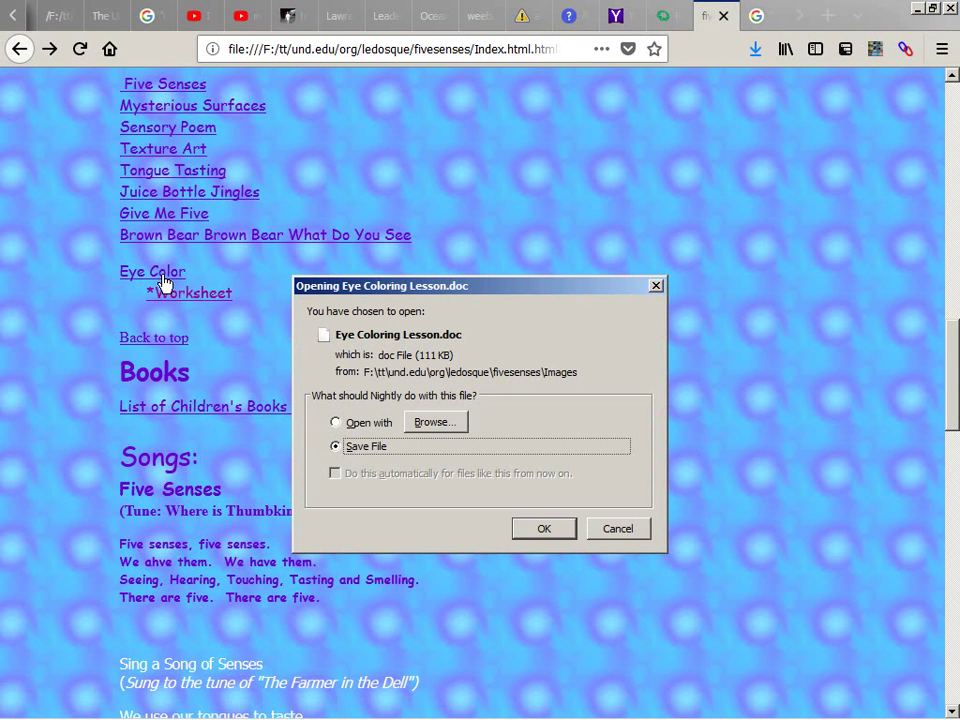
pyautogui.press('Escape')
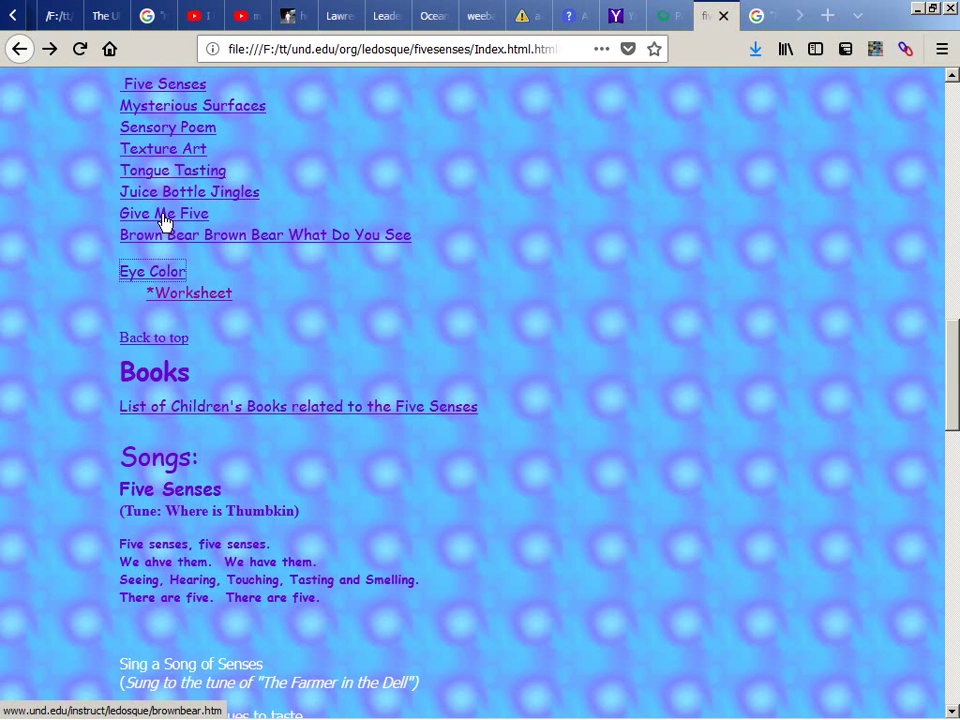
# Step: Open the Juice Bottle Jingles lesson plan, check it through to its Technology section and return to the Five Senses page
pyautogui.scroll(2, 167, 162)
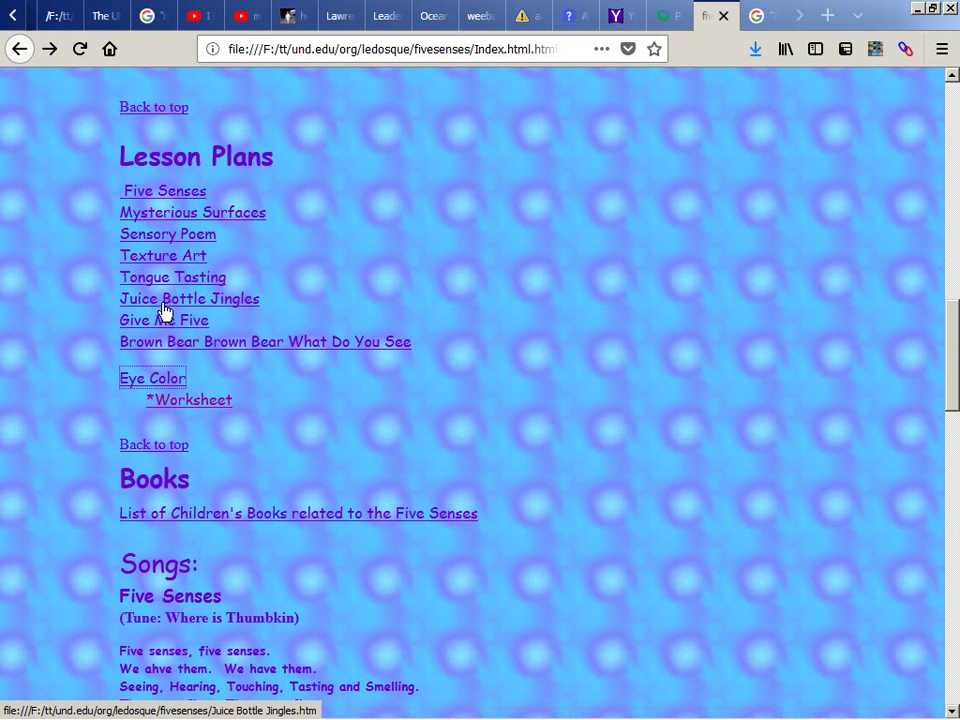
pyautogui.click(165, 299)
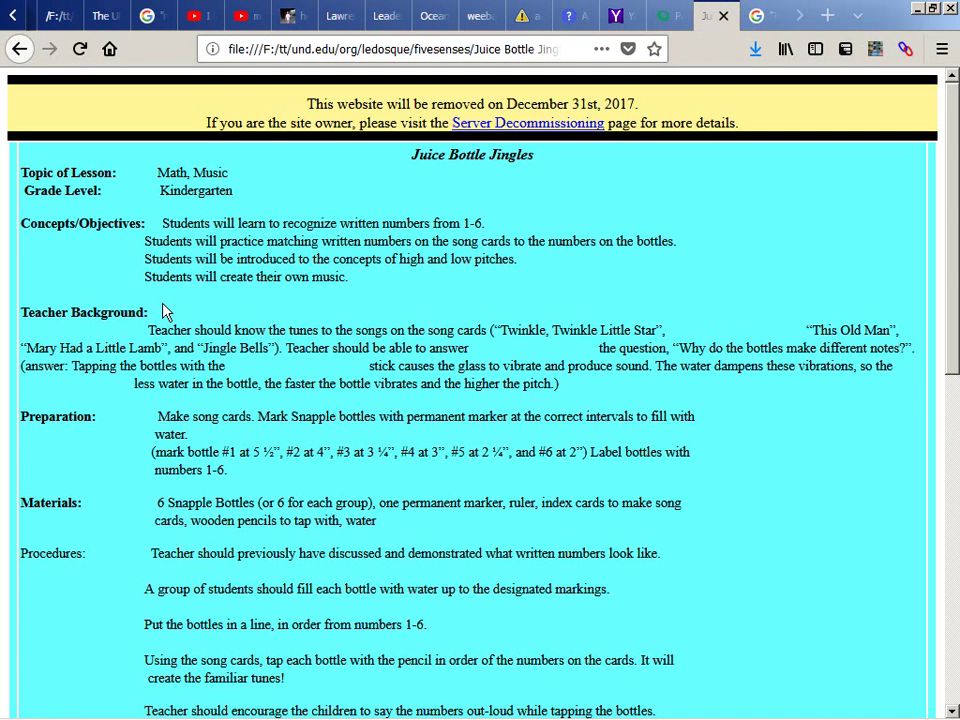
pyautogui.scroll(-7, 165, 312)
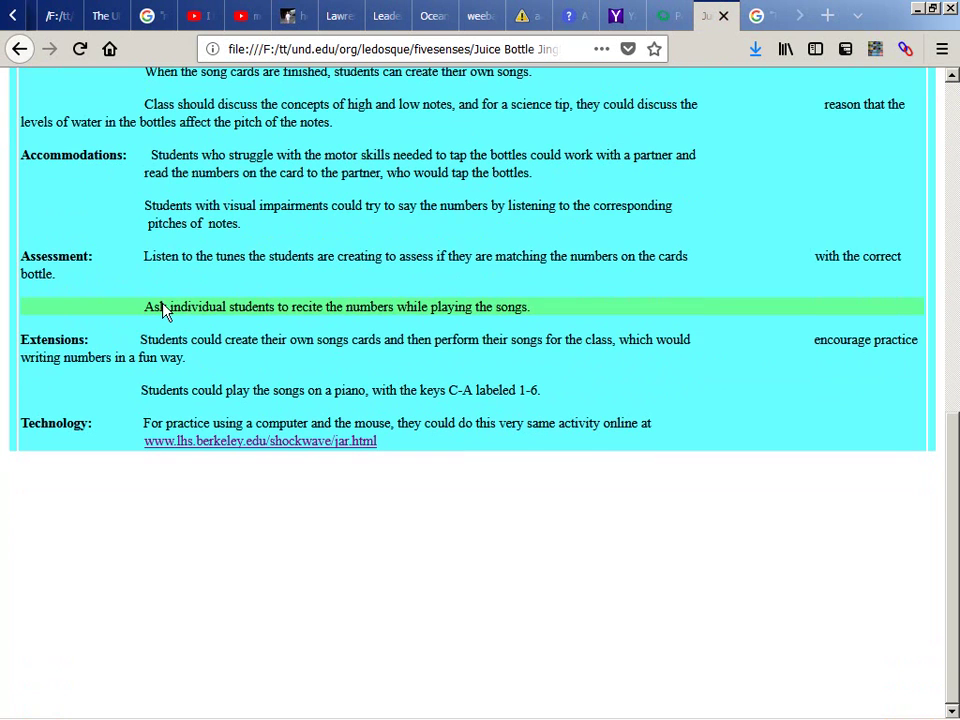
pyautogui.click(20, 55)
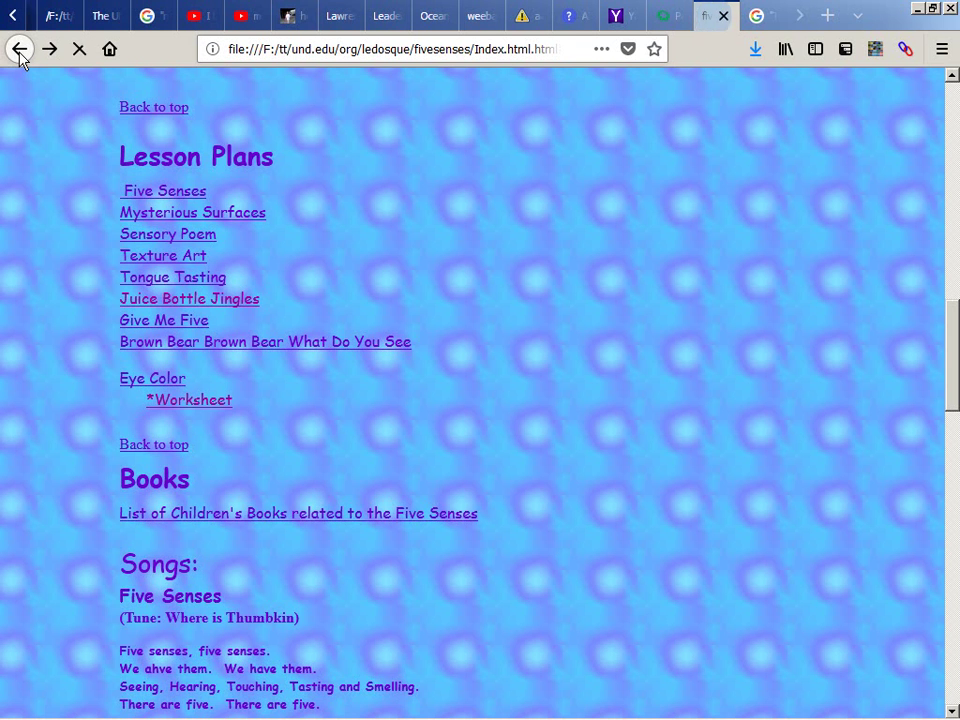
# Step: Open the Tongue Tasting lesson plan, look through it and go back to the lesson list
pyautogui.click(170, 284)
pyautogui.scroll(-2, 175, 288)
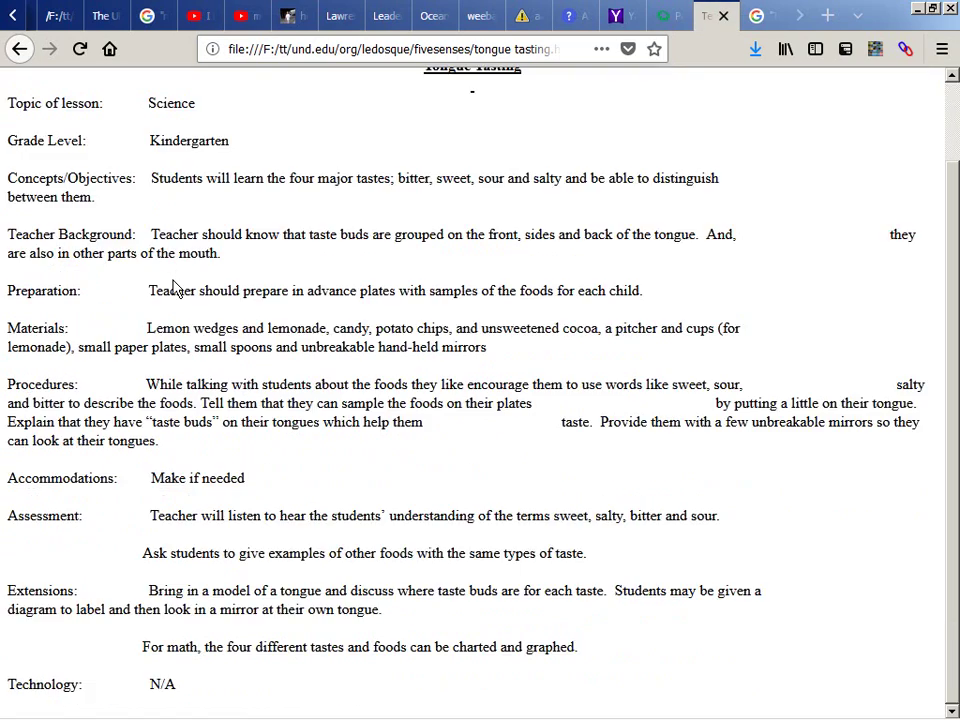
pyautogui.scroll(2, 124, 200)
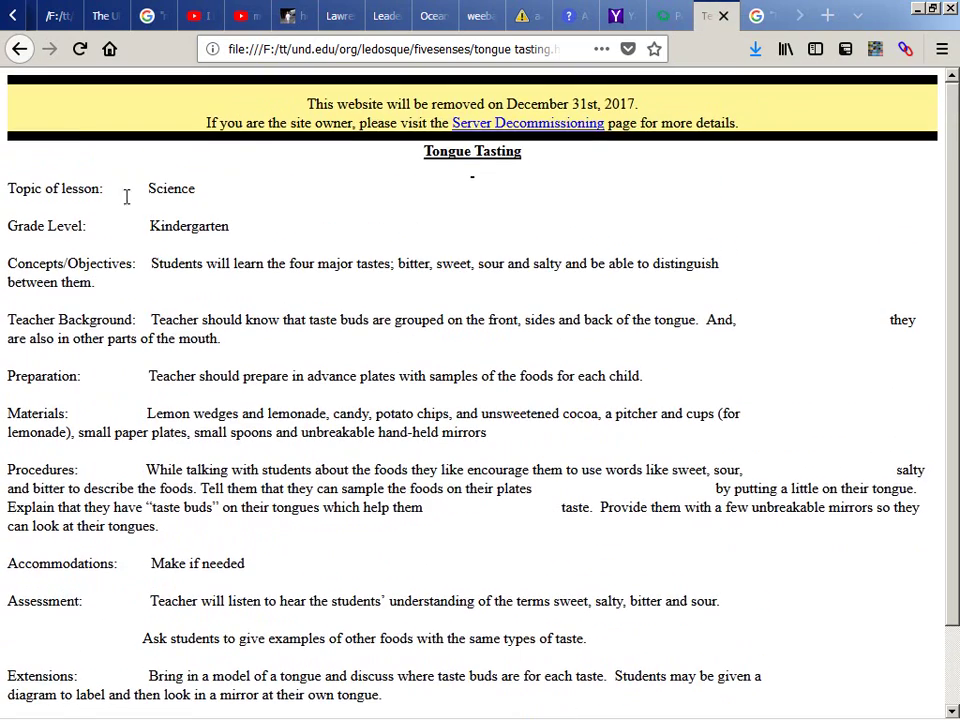
pyautogui.click(20, 48)
# Step: Check the Texture Art and Sensory Poem lesson plans down to their ends, returning to the lesson list after each
pyautogui.click(185, 259)
pyautogui.scroll(-3, 185, 259)
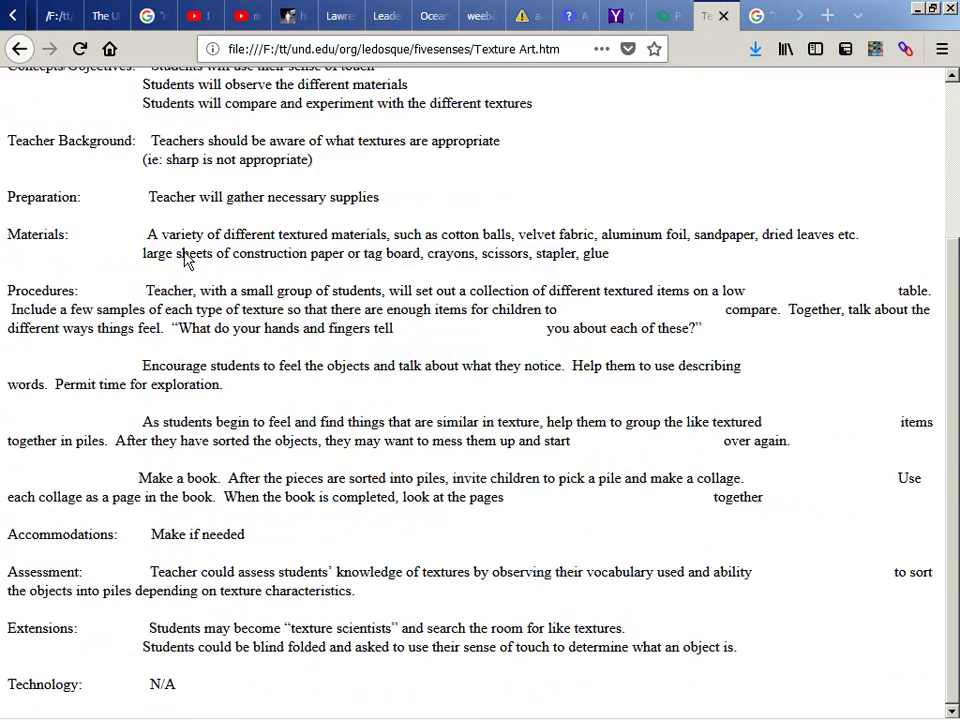
pyautogui.hotkey('alt', 'Left')
pyautogui.click(185, 243)
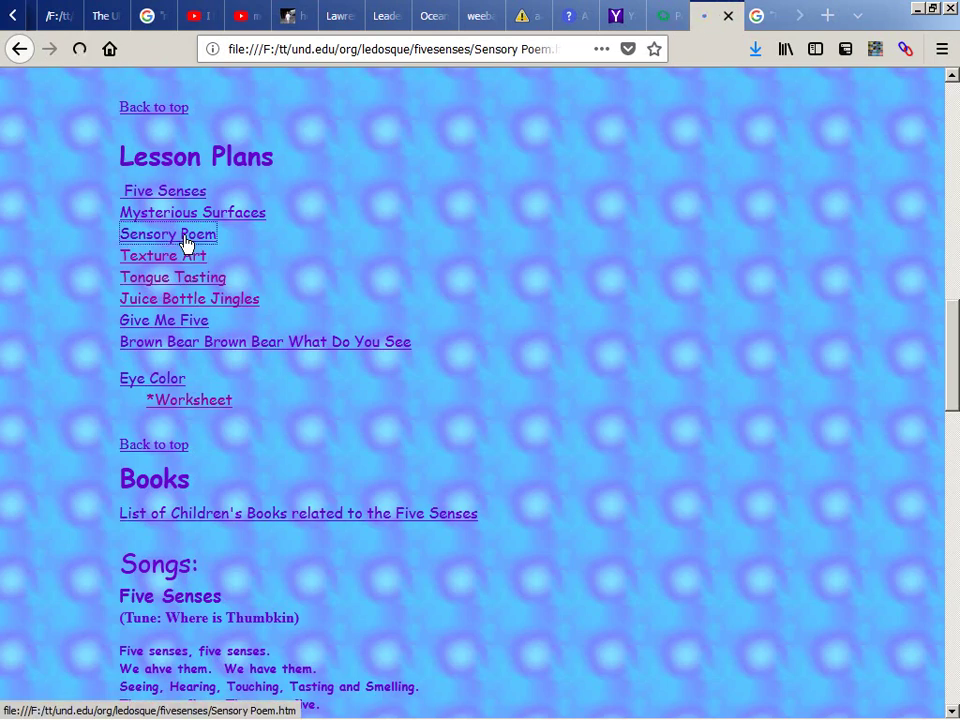
pyautogui.scroll(-3, 185, 243)
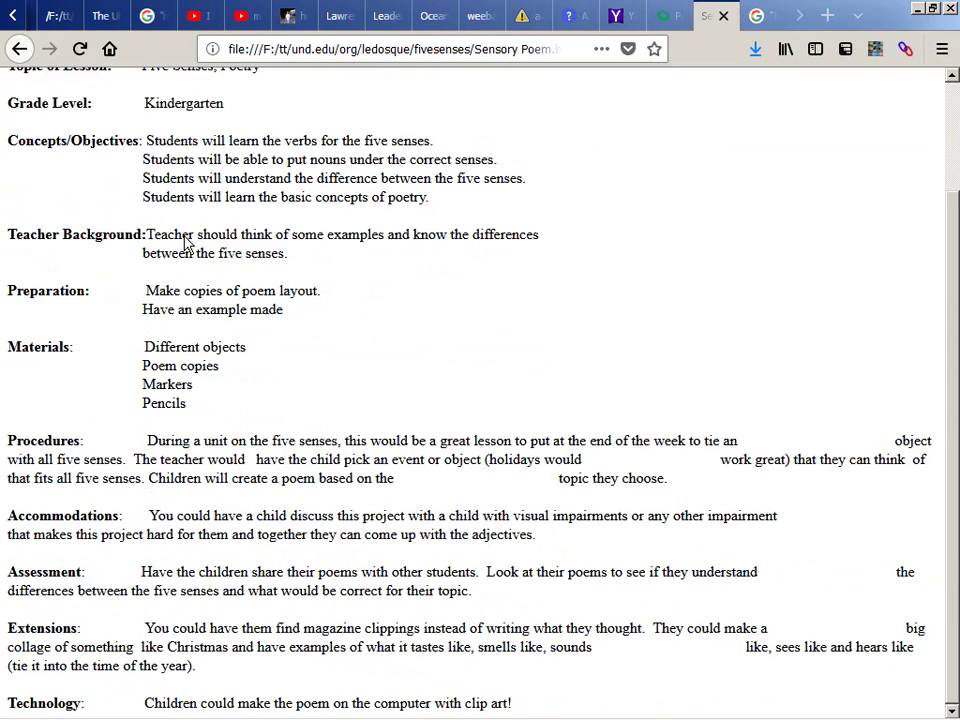
pyautogui.hotkey('alt', 'Left')
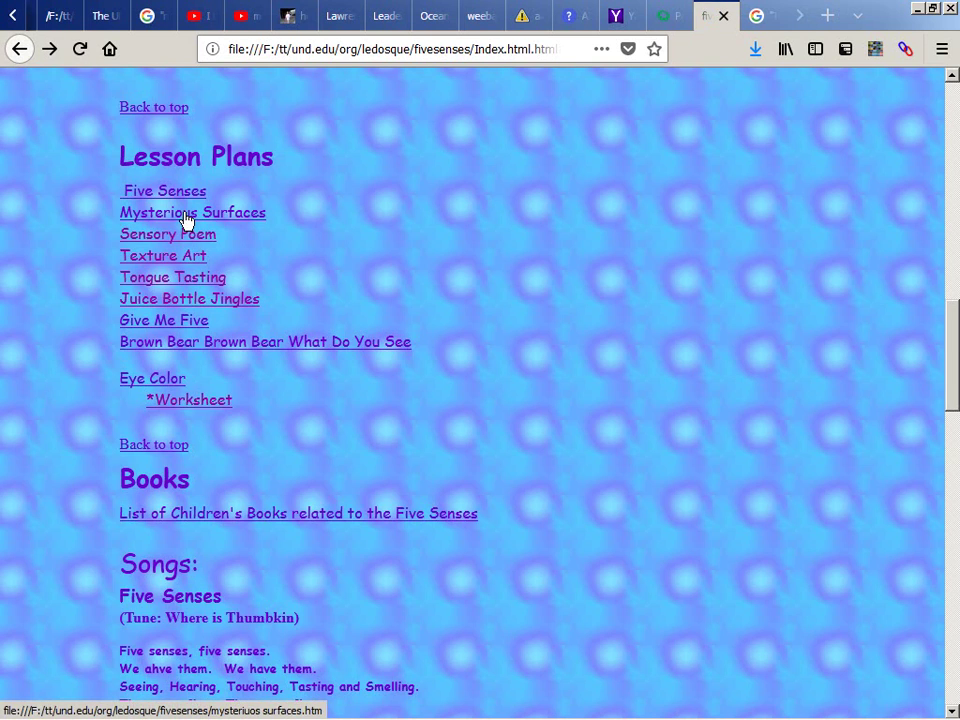
# Step: Open the Mysterious Surfaces lesson plan, check its content and return to the Five Senses page
pyautogui.click(186, 213)
pyautogui.scroll(-1, 186, 220)
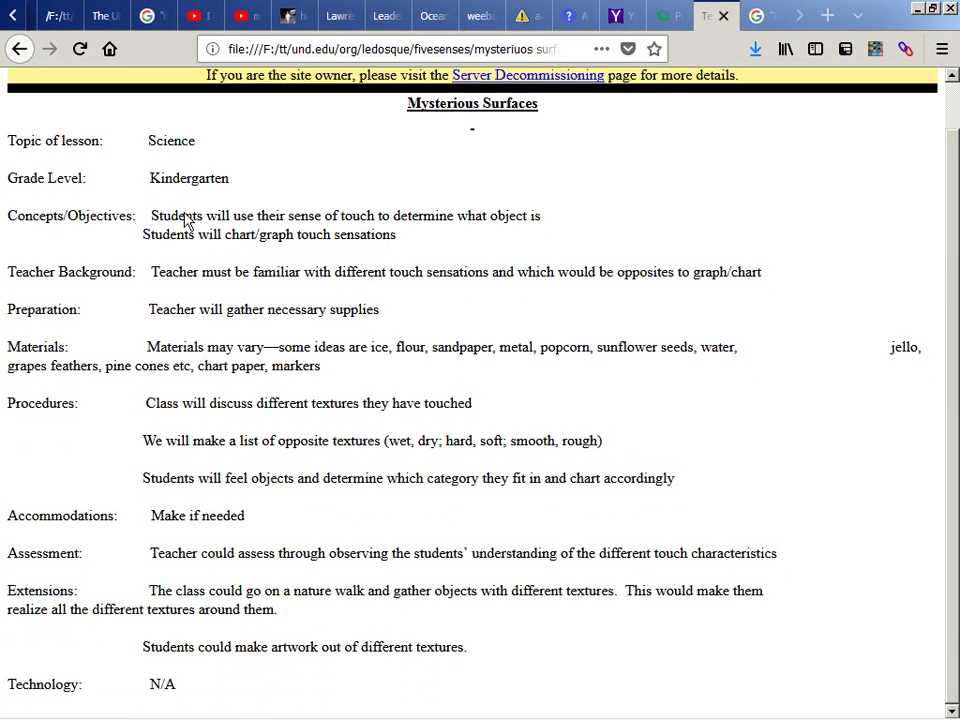
pyautogui.hotkey('alt', 'Left')
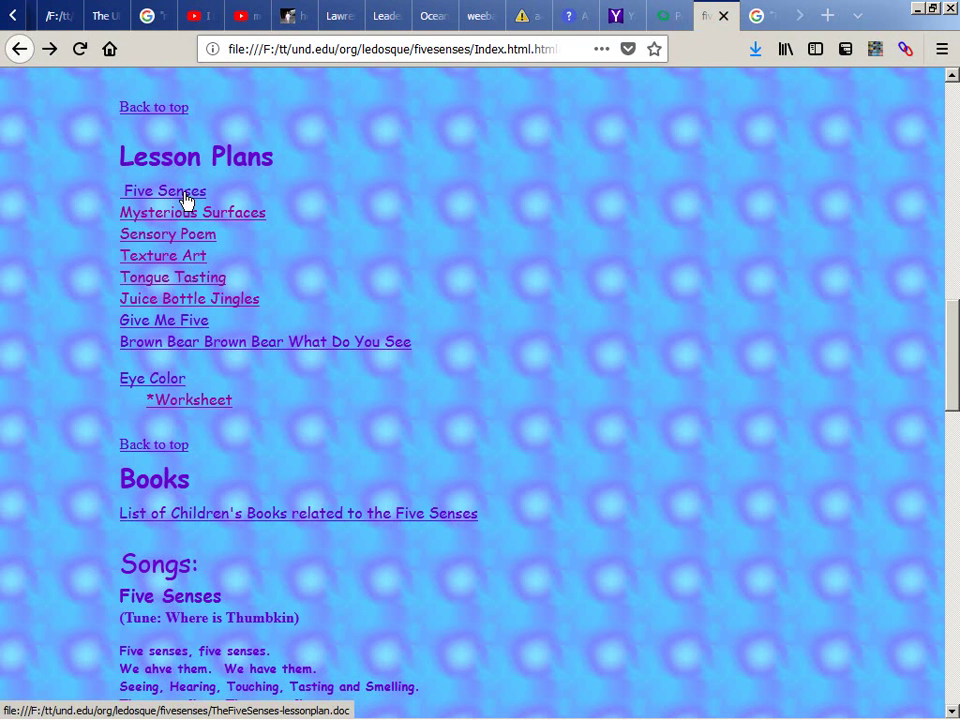
# Step: Test the Five Senses lesson plan link and the Theme and Skill Objectives link, dismissing the file prompt each time
pyautogui.click(185, 196)
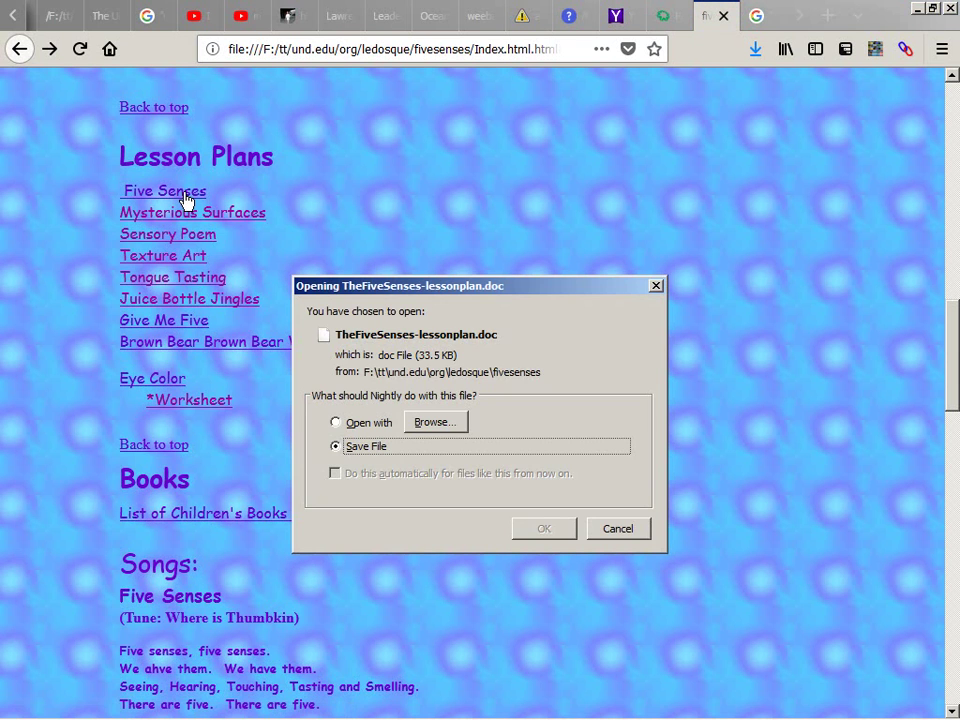
pyautogui.press('Escape')
pyautogui.scroll(7, 185, 200)
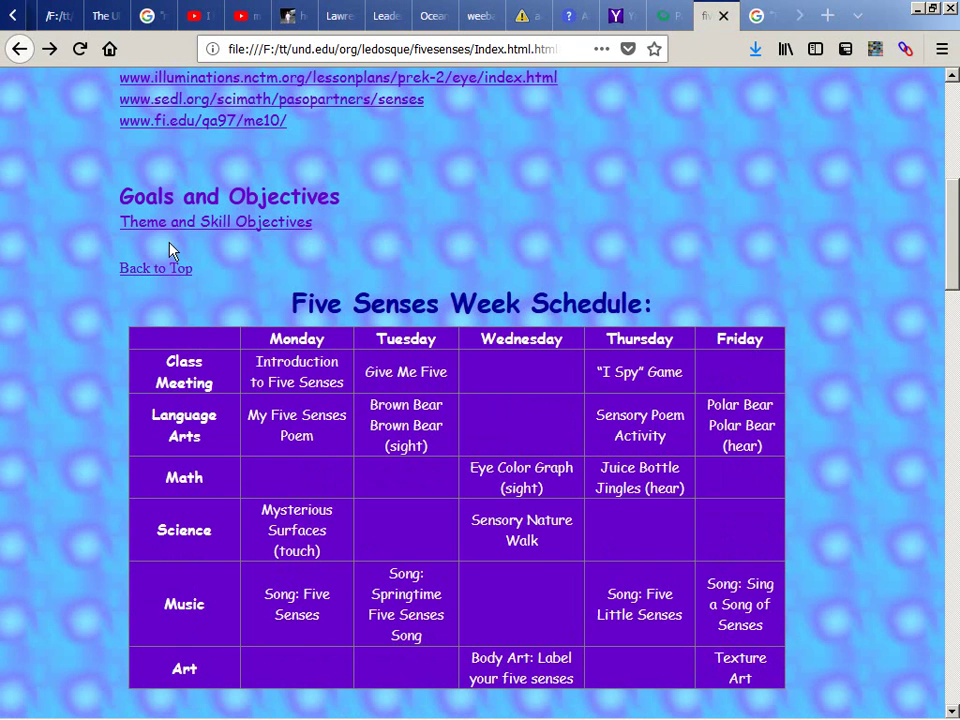
pyautogui.click(170, 228)
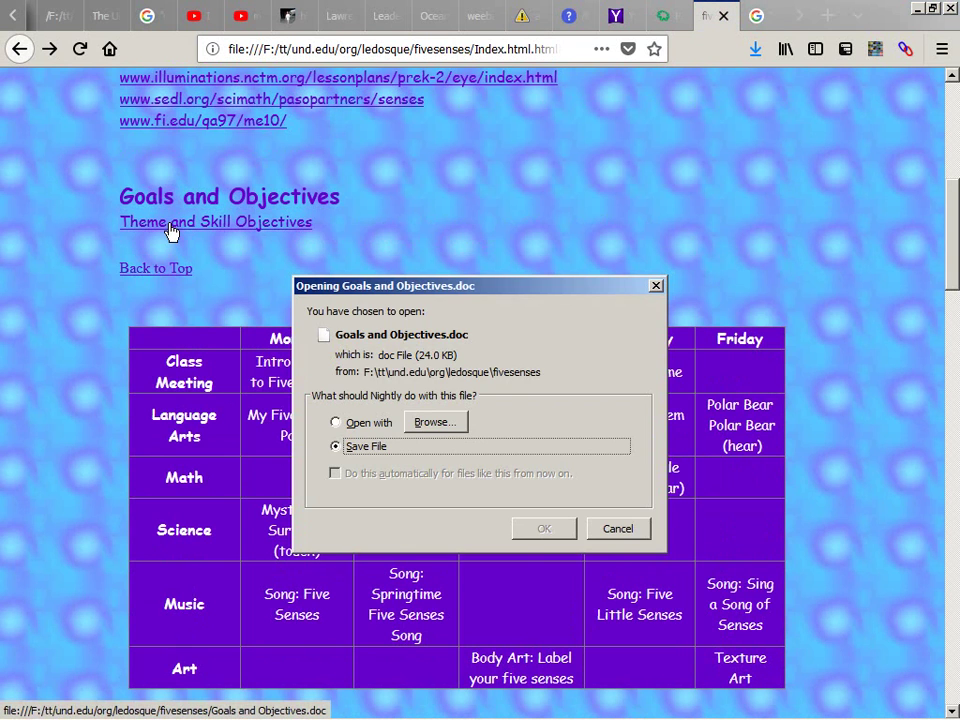
pyautogui.press('Return')
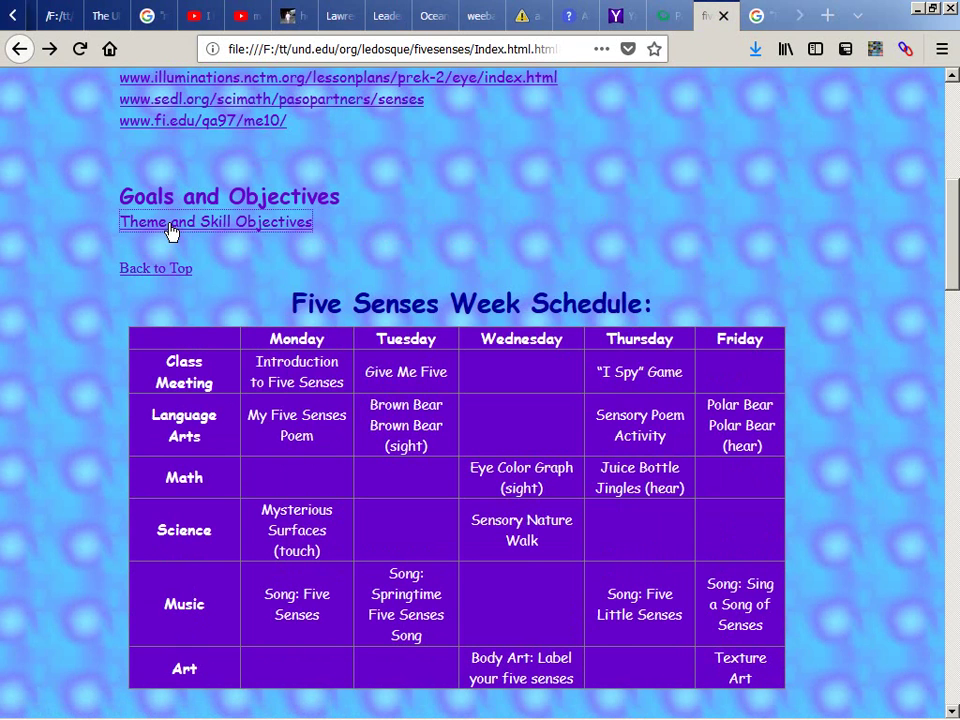
# Step: Look over the Five Senses page from its references and title banner to the Online Games/Activities links at the end
pyautogui.scroll(5, 170, 230)
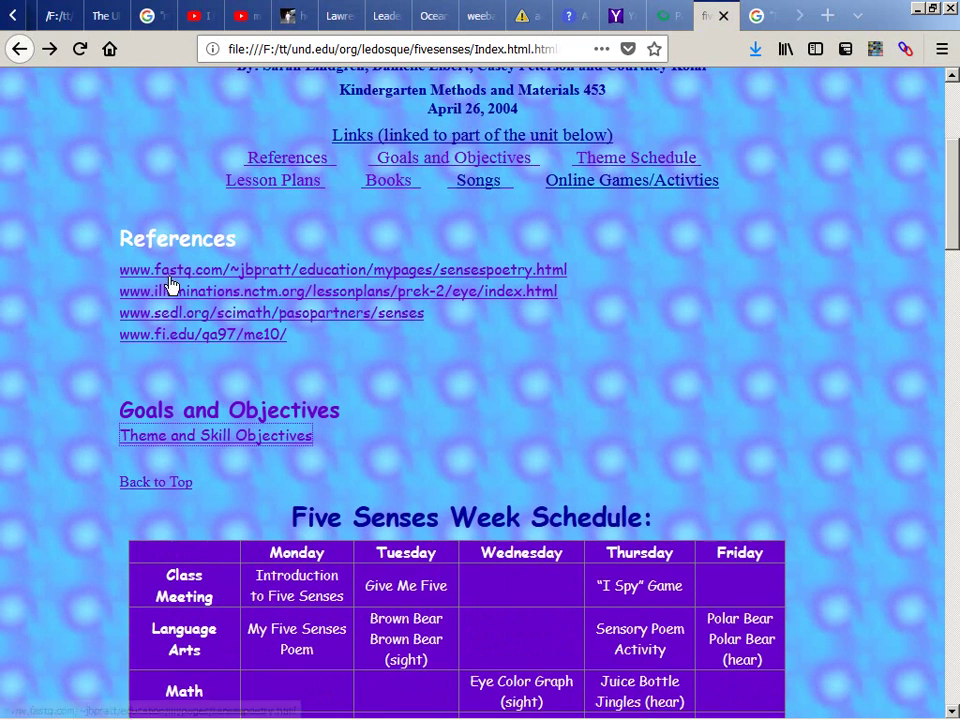
pyautogui.scroll(1, 260, 276)
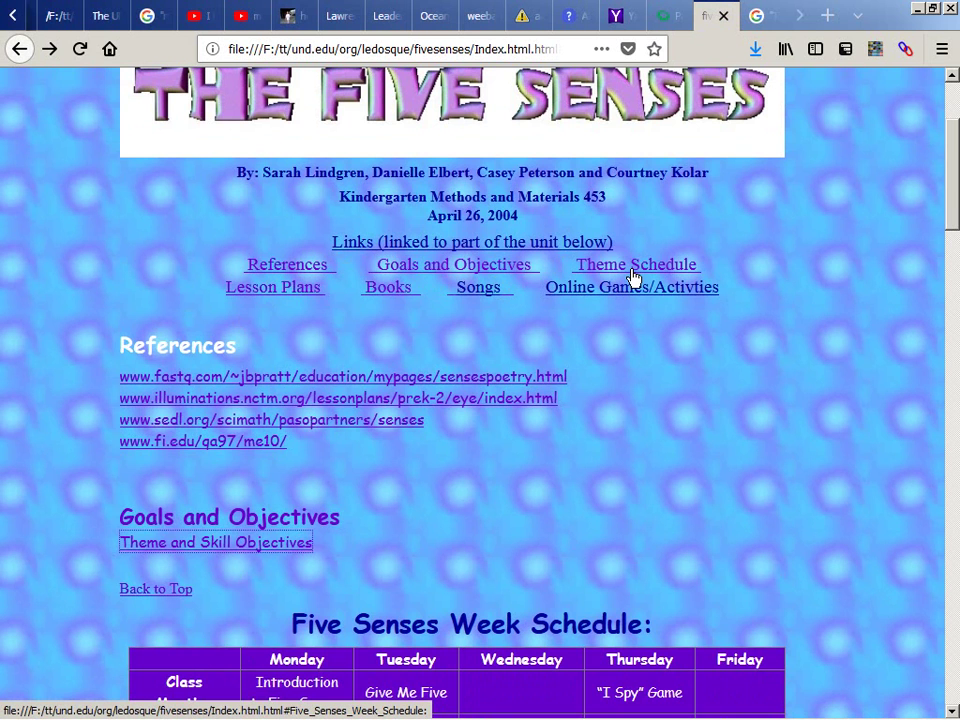
pyautogui.scroll(3, 633, 277)
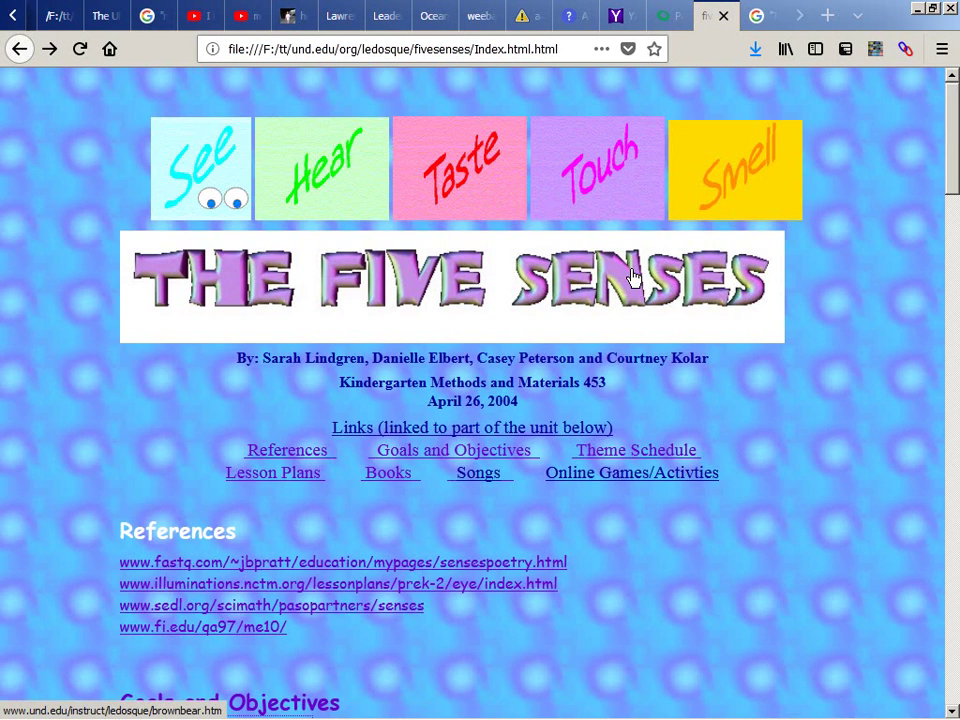
pyautogui.scroll(-10, 632, 188)
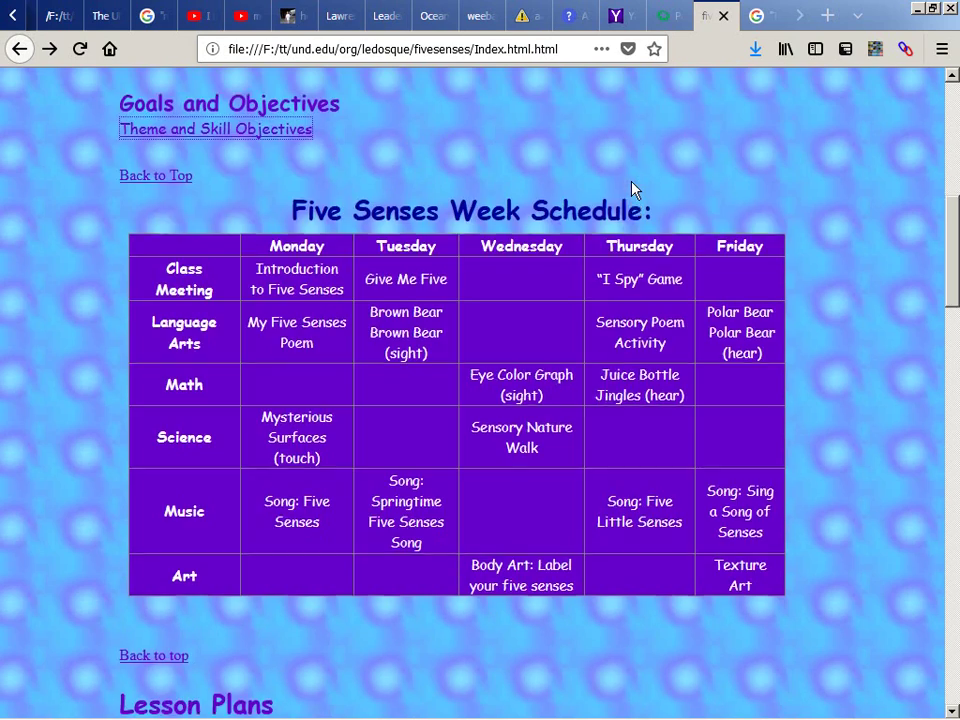
pyautogui.scroll(-20, 633, 185)
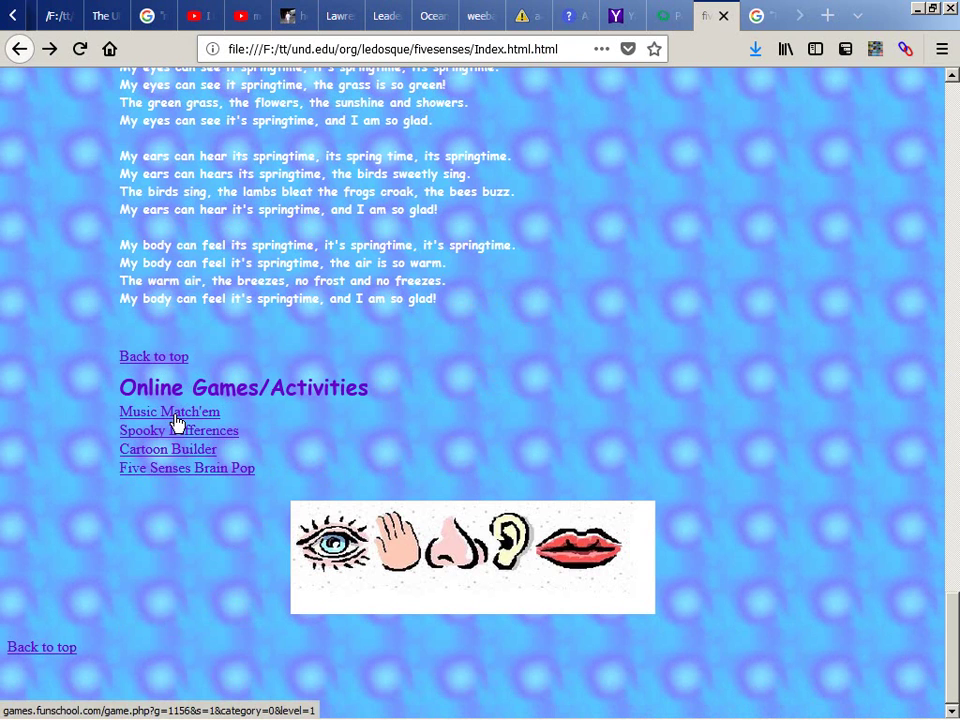
# Step: Return to the Themes/Units/Projects list, open the Pets unit and look through its goals and skill objectives
pyautogui.hotkey('alt', 'Left')
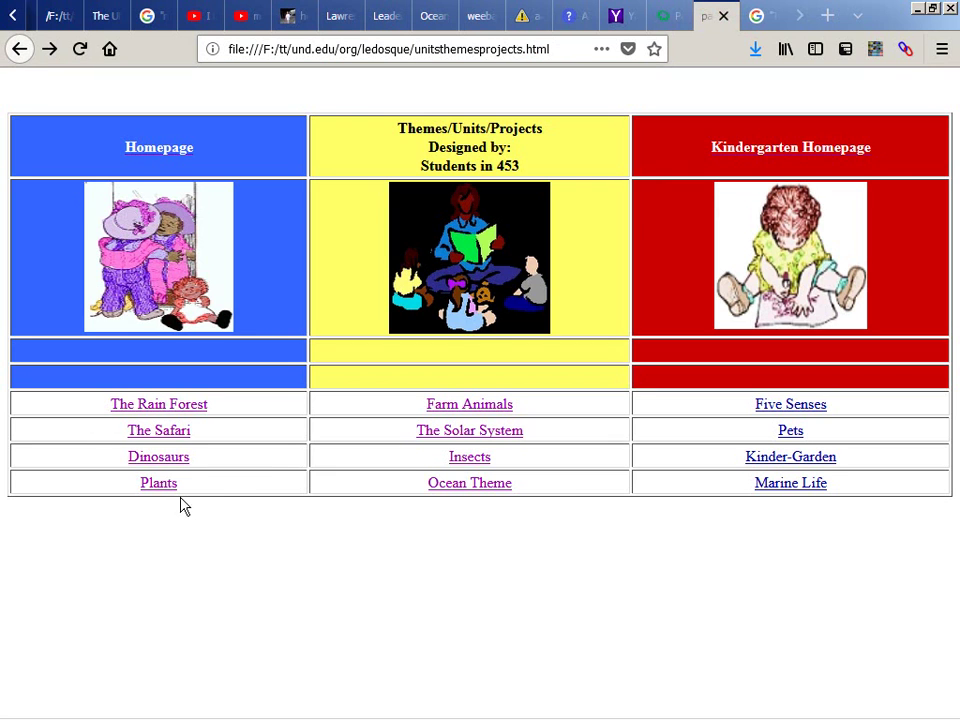
pyautogui.click(791, 436)
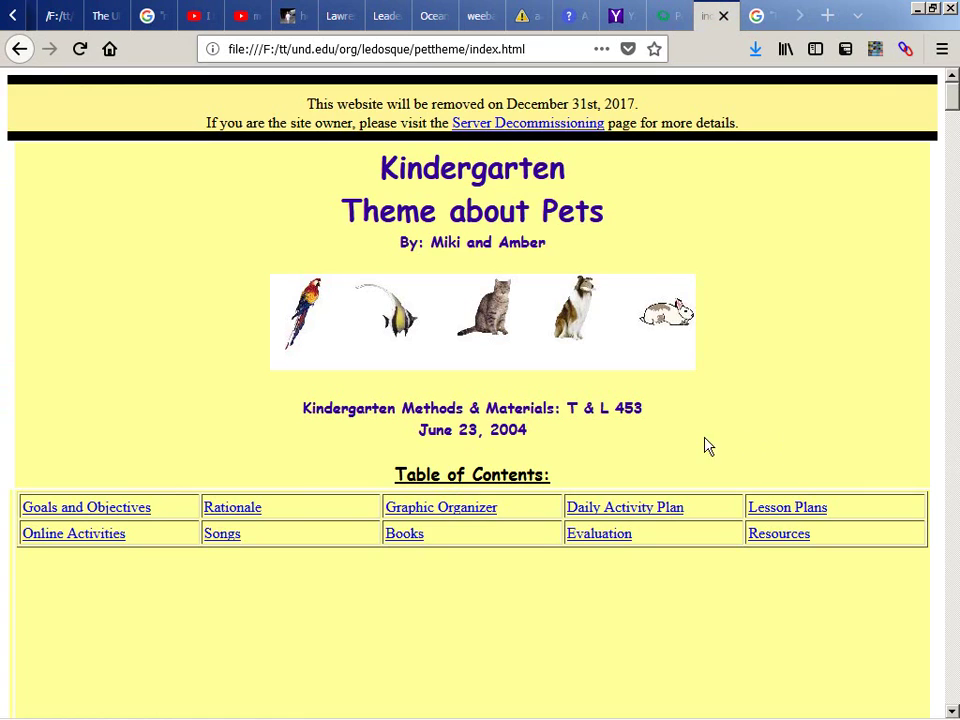
pyautogui.scroll(-9, 705, 445)
pyautogui.scroll(-3, 124, 373)
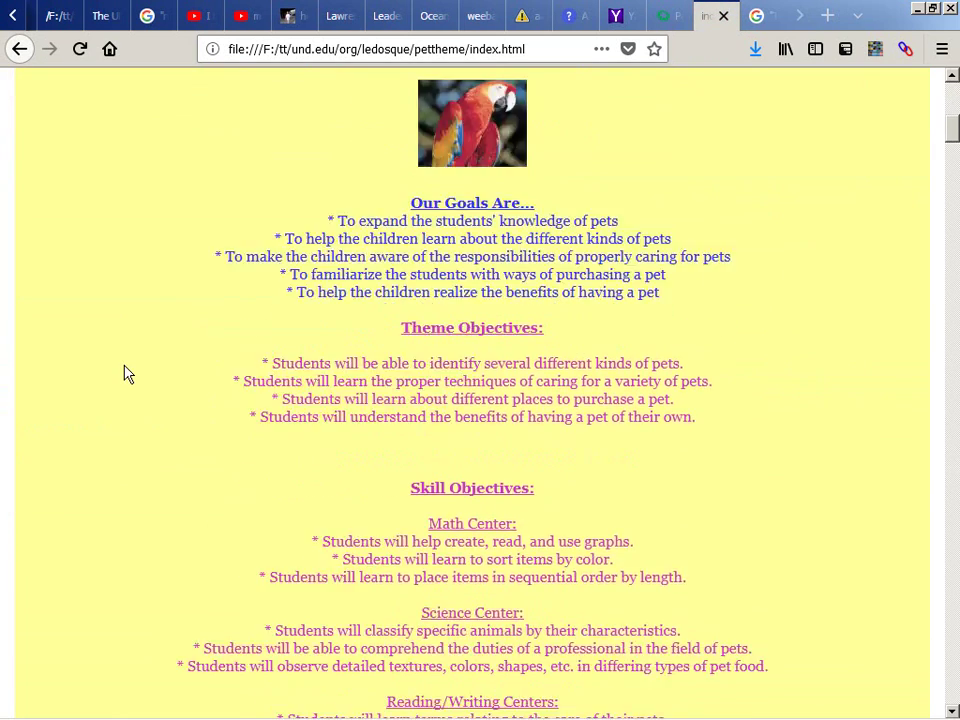
pyautogui.scroll(-3, 124, 373)
# Step: Open the Pets page's source code and search it for "file" and "a:"
pyautogui.hotkey('shift', 'F10')
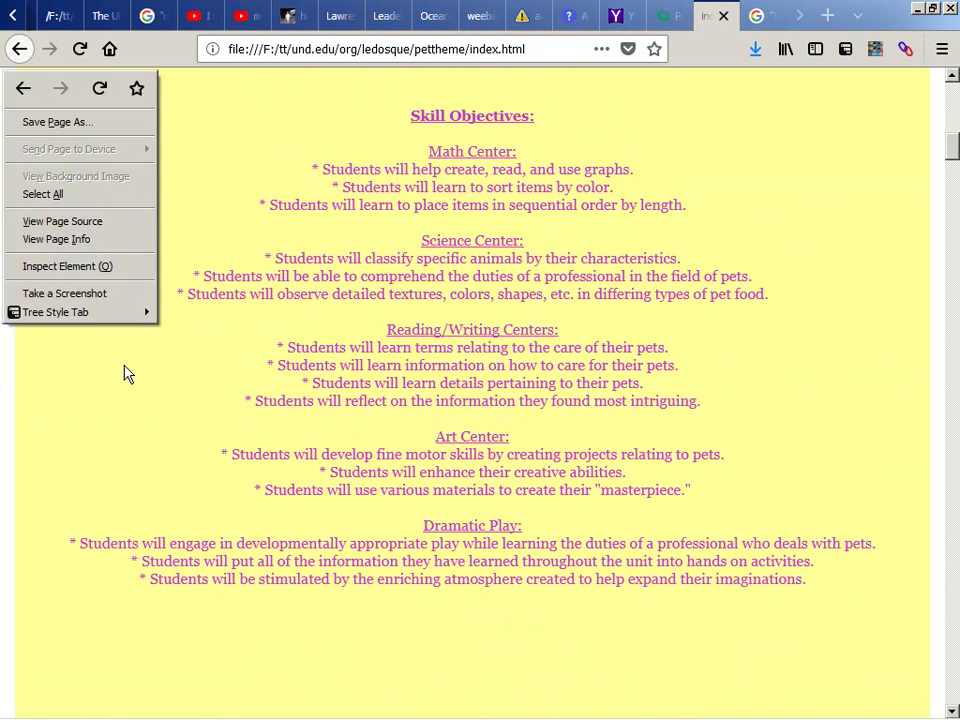
pyautogui.press('v')
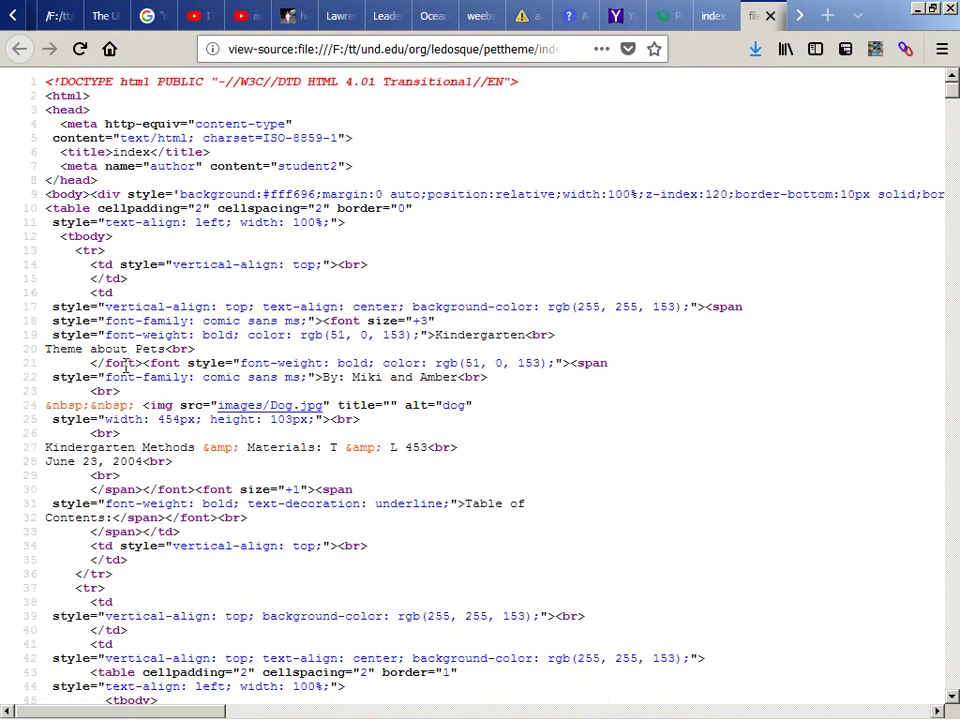
pyautogui.hotkey('ctrl', 'f')
pyautogui.write('file')
pyautogui.press('BackSpace')
pyautogui.press('BackSpace')
pyautogui.press('BackSpace')
pyautogui.press('BackSpace')
pyautogui.write('a:')
pyautogui.press('Escape')
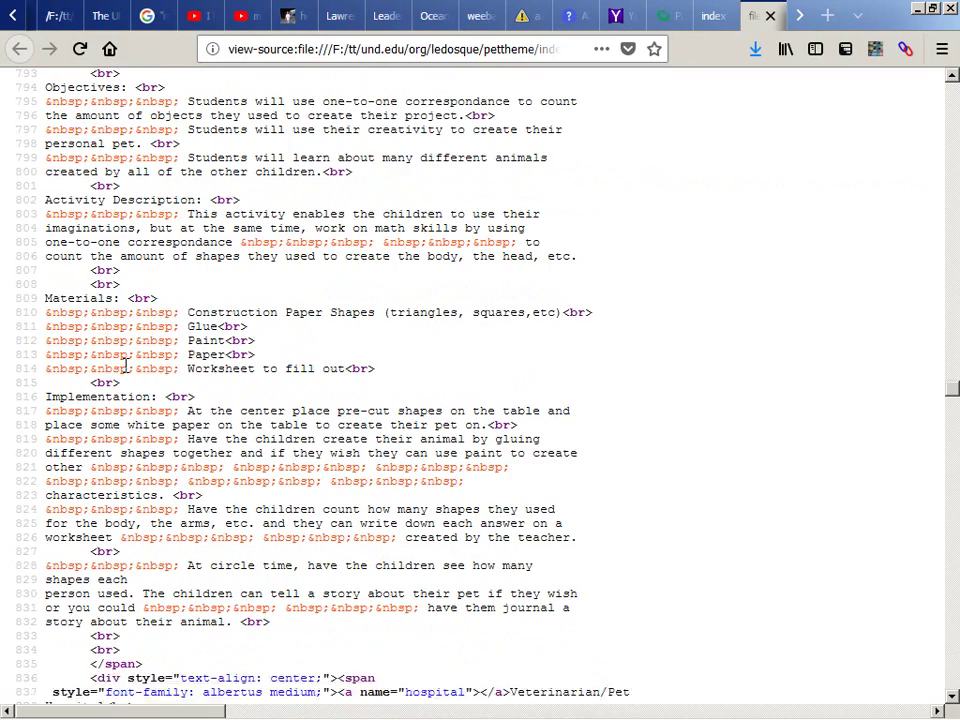
# Step: Examine the links in the Pets page source through to the closing script line, and return to its first line
pyautogui.scroll(-20, 125, 365)
pyautogui.scroll(-20, 125, 365)
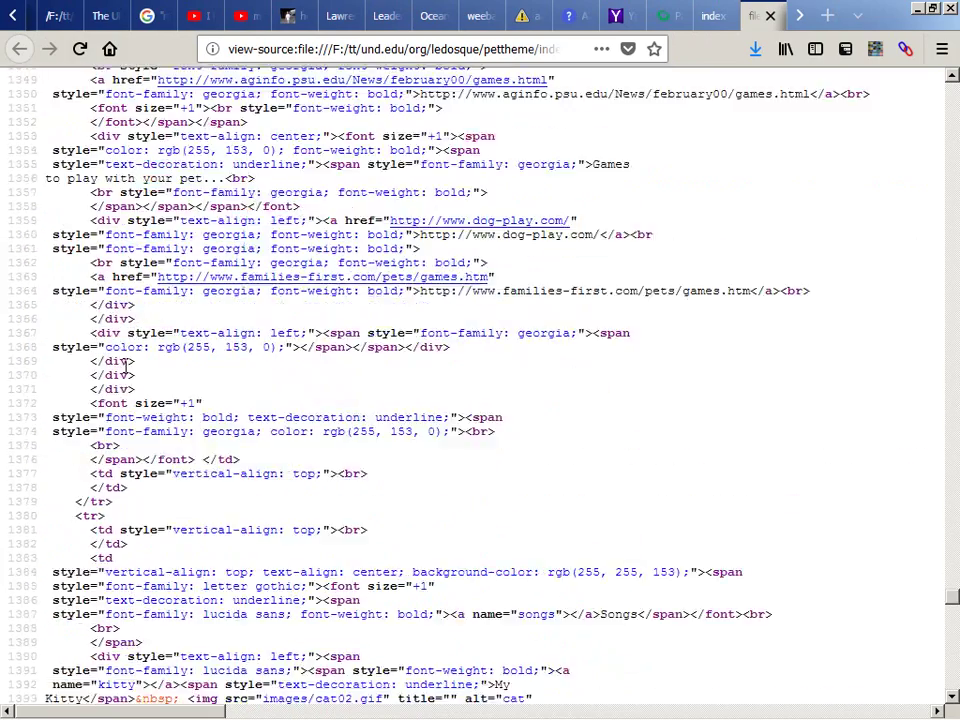
pyautogui.scroll(15, 125, 367)
pyautogui.scroll(-17, 125, 366)
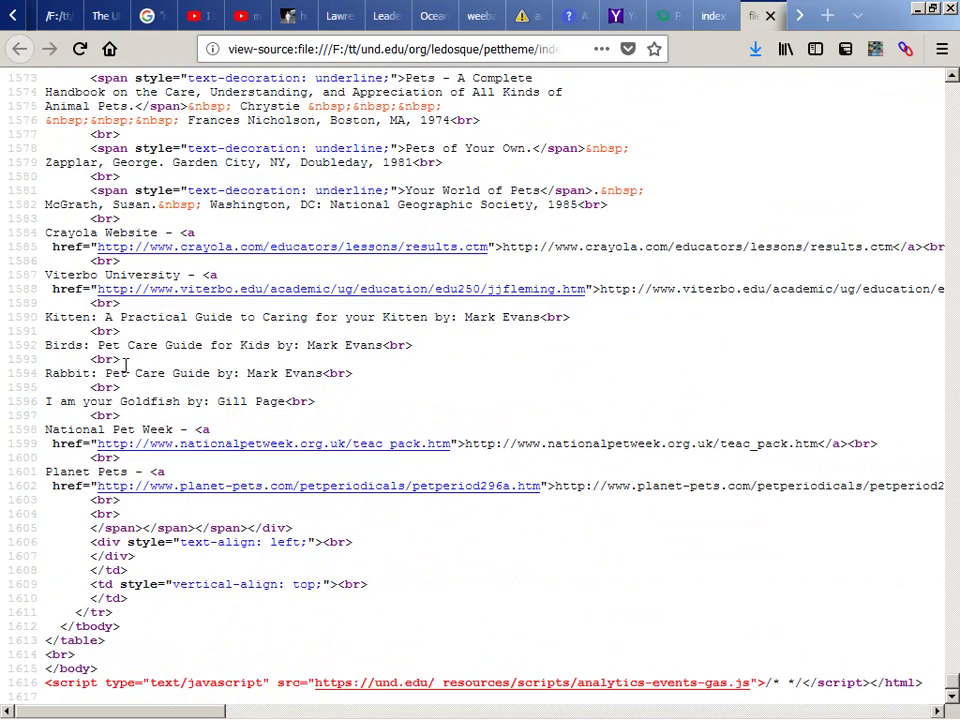
pyautogui.hotkey('ctrl', 'Home')
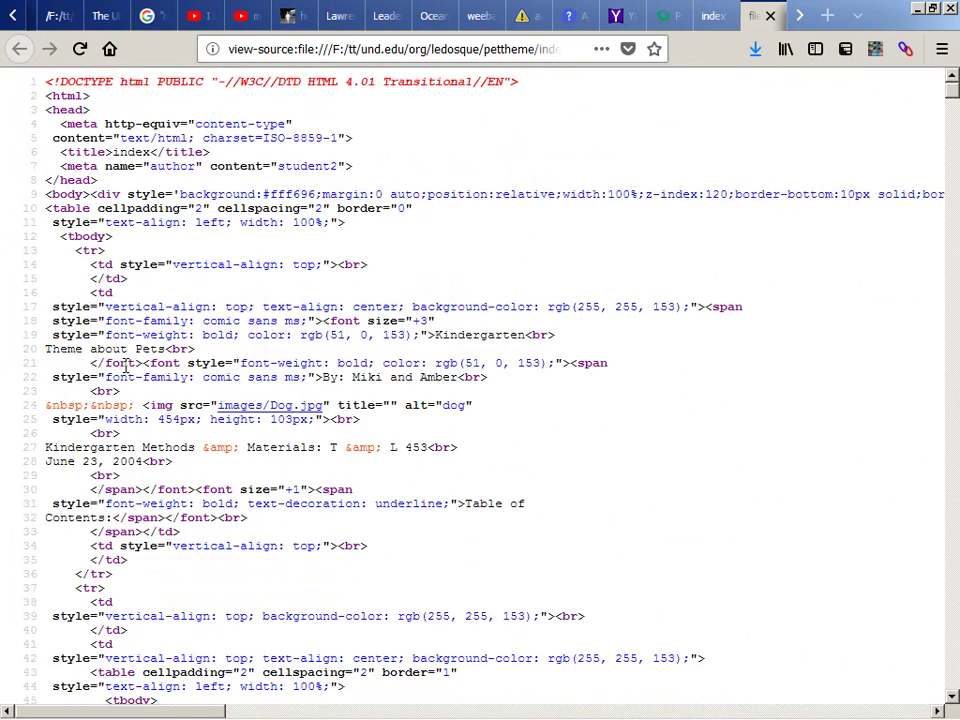
# Step: Search the Pets page source for "css" and close the source view
pyautogui.hotkey('ctrl', 'f')
pyautogui.write('cssi')
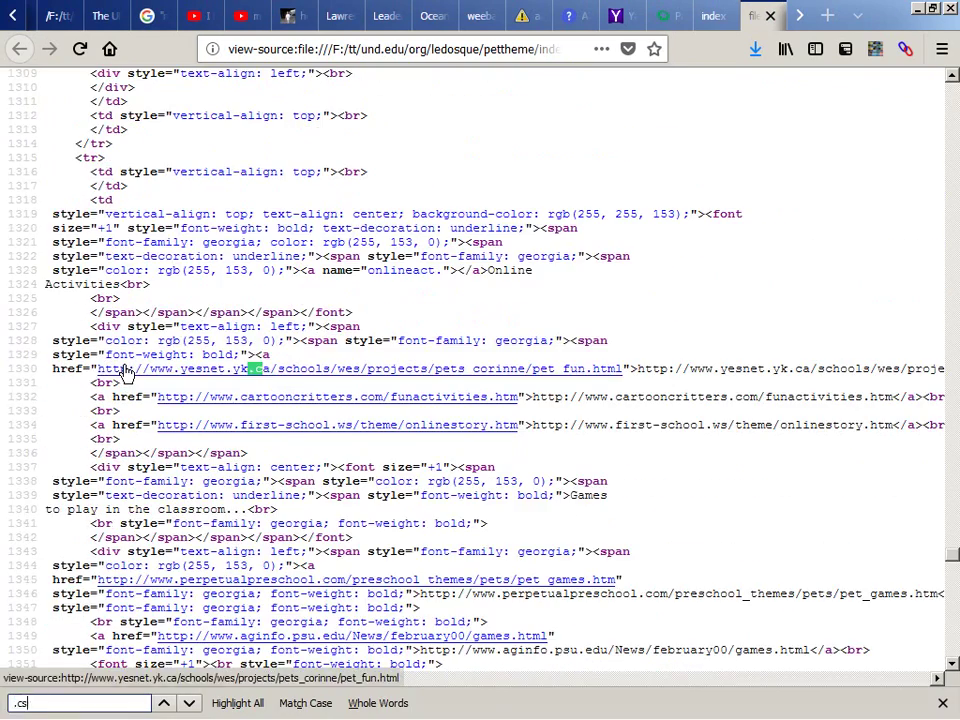
pyautogui.press('BackSpace')
pyautogui.press('BackSpace')
pyautogui.write('s')
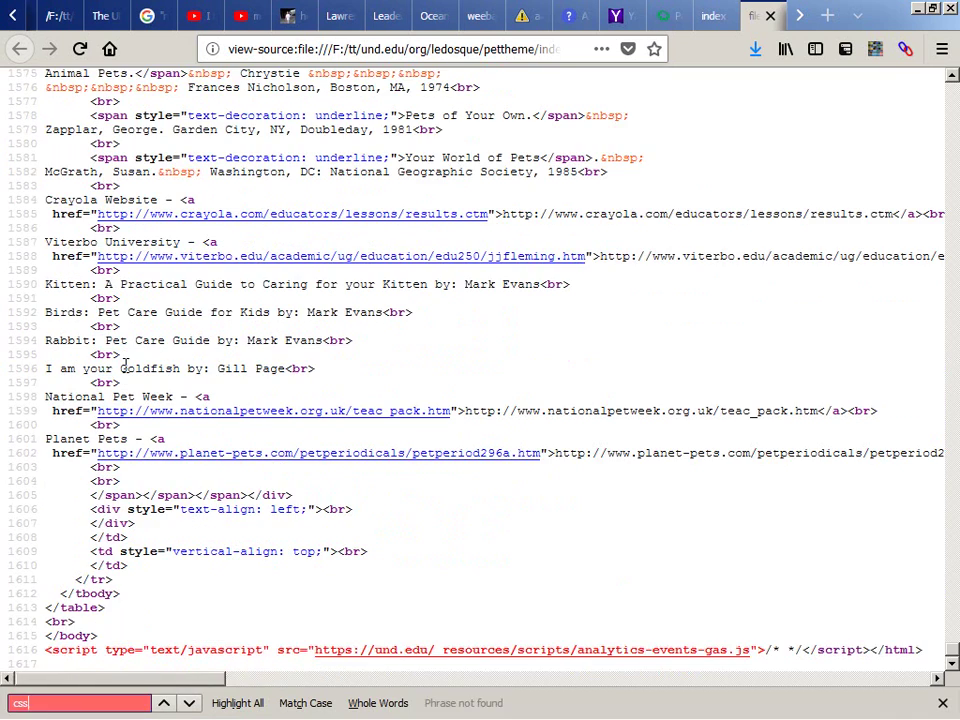
pyautogui.press('Escape')
pyautogui.hotkey('ctrl', 'w')
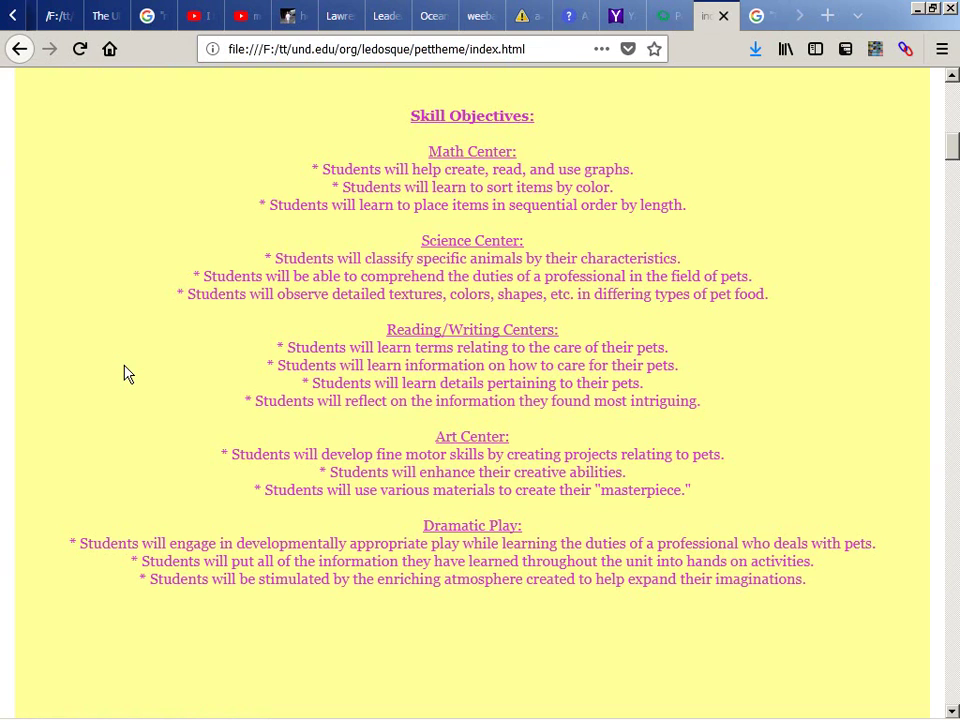
# Step: Look over the Pets page's rationale and its Pet Theme graphic organizer
pyautogui.rightClick(126, 373)
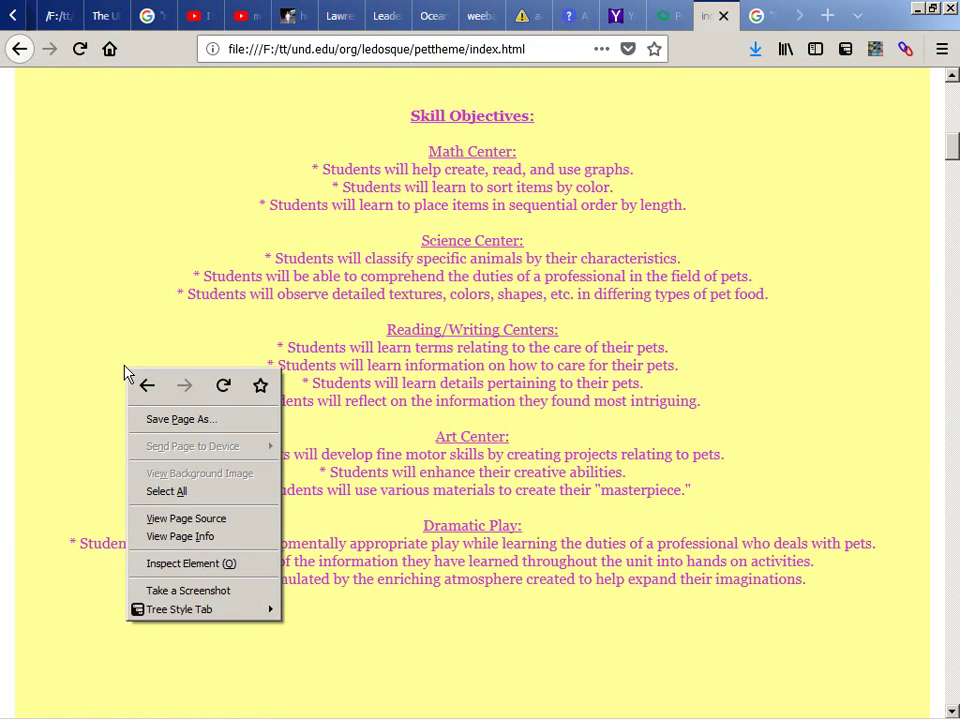
pyautogui.click(126, 373)
pyautogui.scroll(-10, 126, 373)
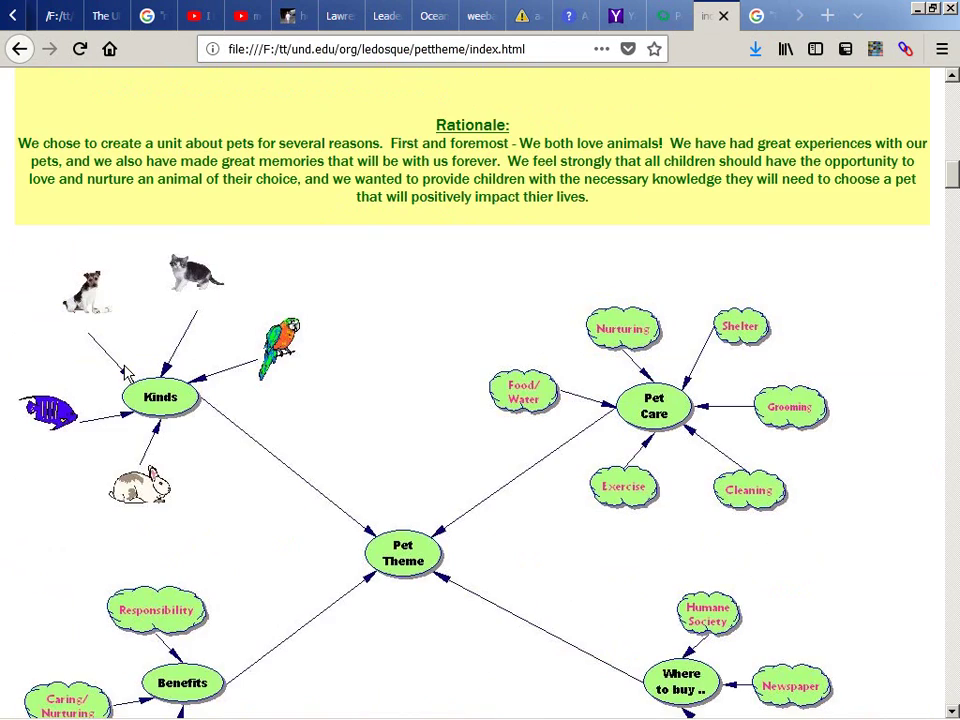
# Step: Check the Monday to Wednesday link targets in the Pets page's Daily Activity Plan
pyautogui.scroll(10, 126, 373)
pyautogui.scroll(-7, 126, 373)
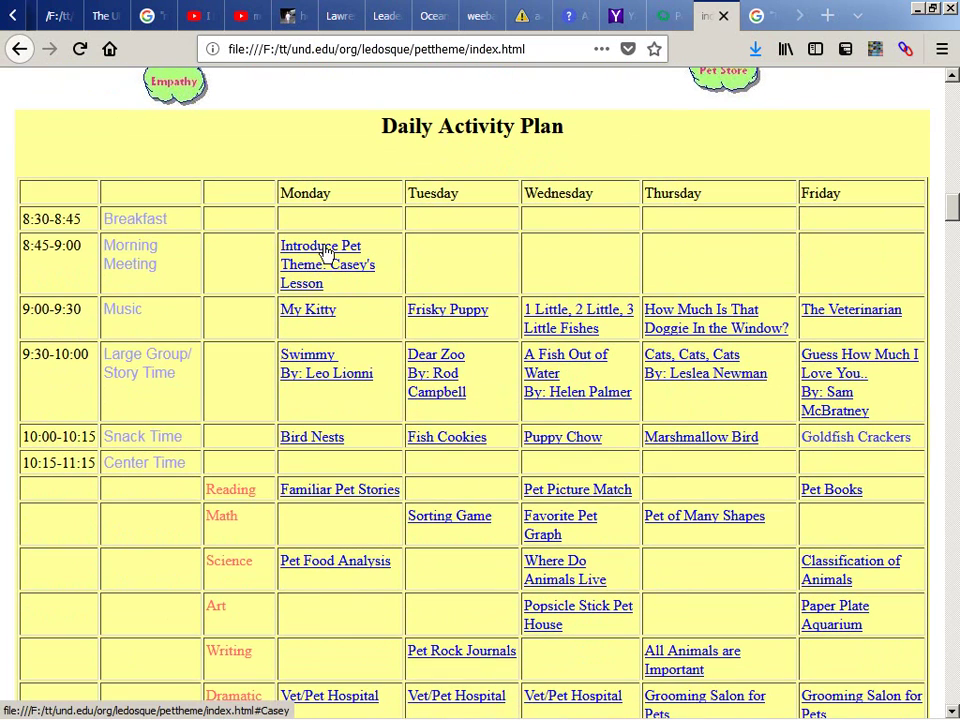
pyautogui.scroll(-1, 313, 497)
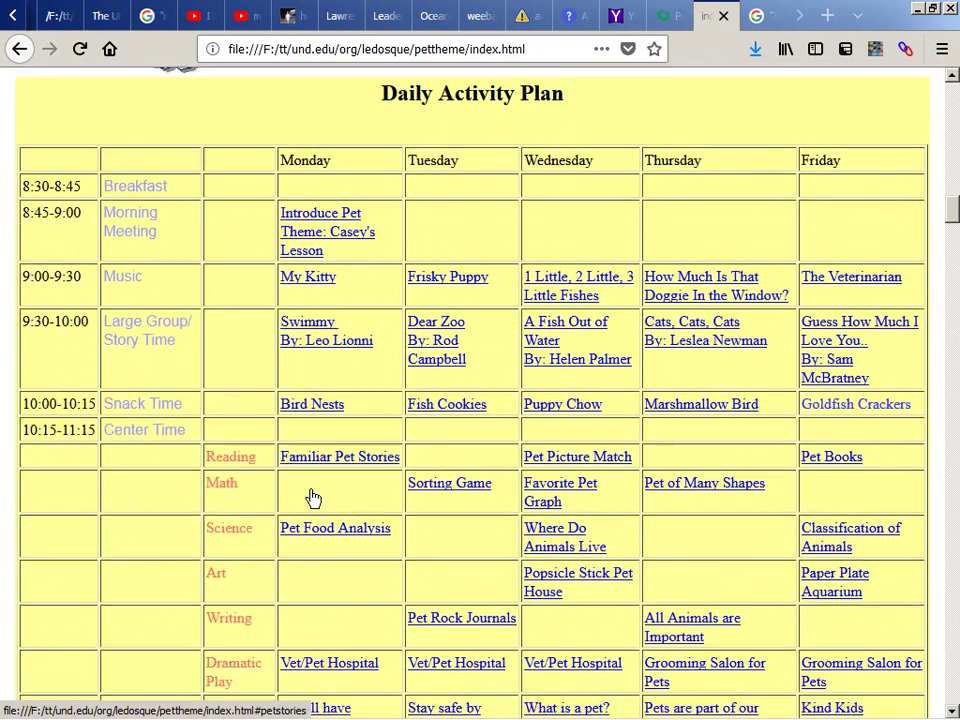
pyautogui.scroll(-3, 313, 497)
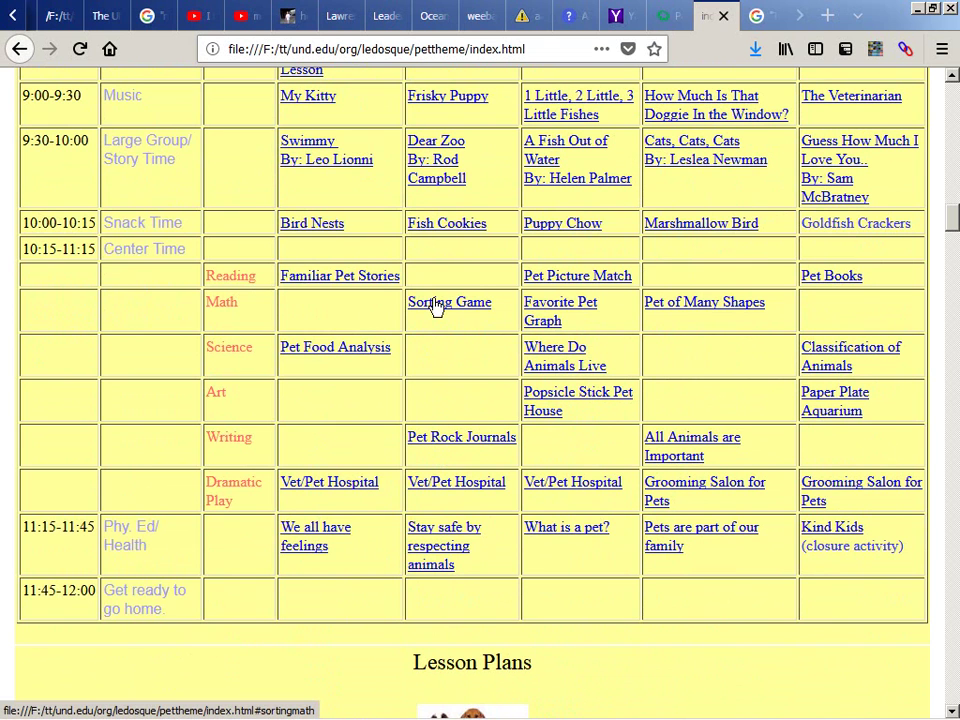
pyautogui.scroll(4, 435, 307)
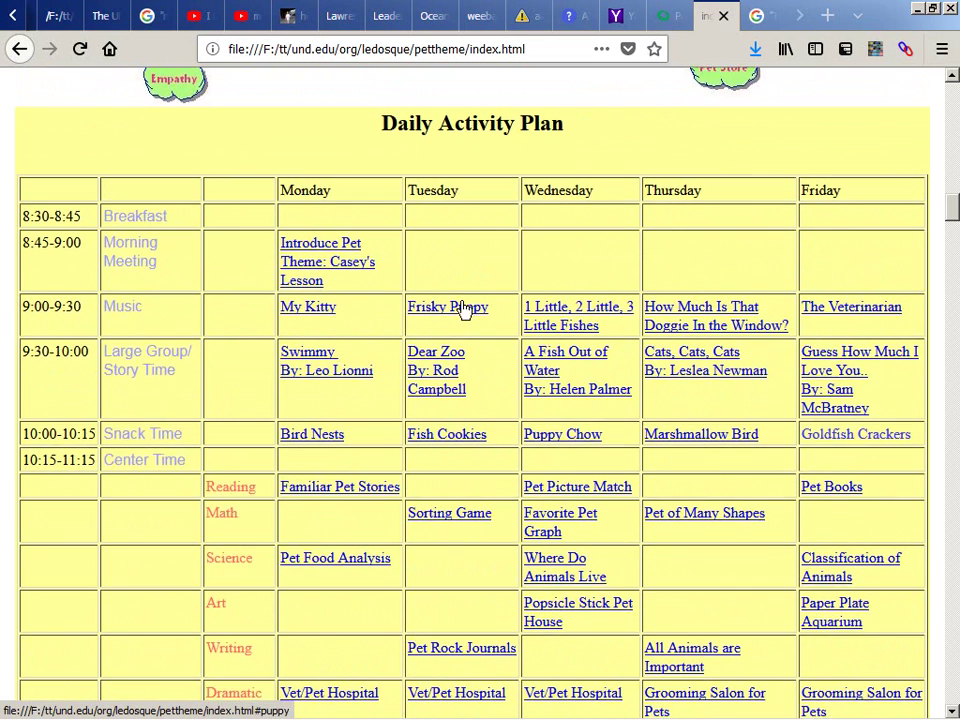
pyautogui.scroll(-4, 470, 300)
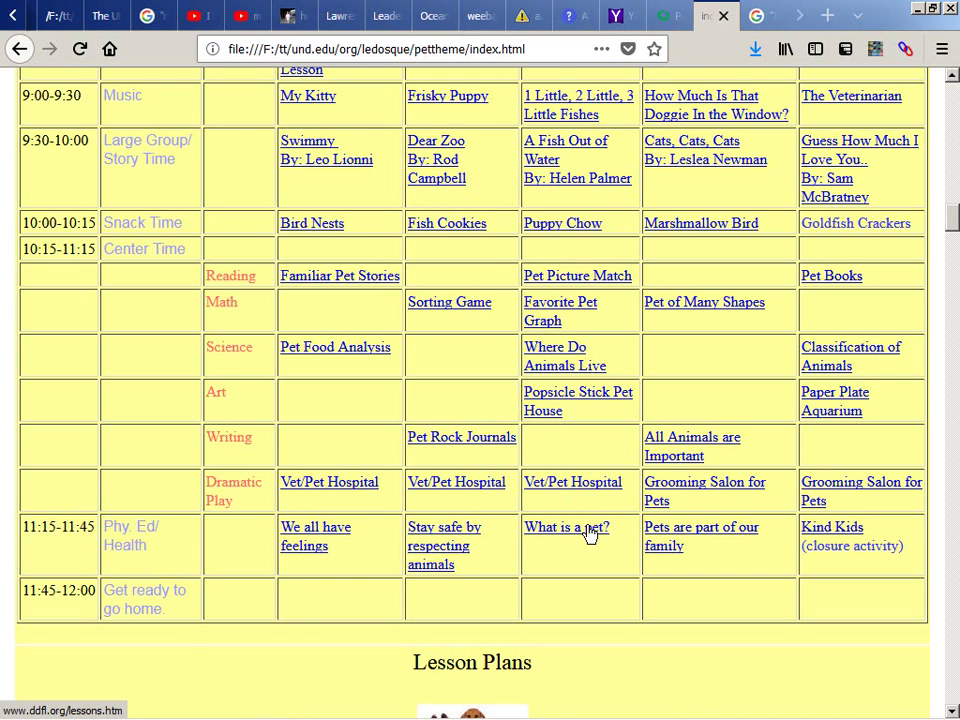
# Step: Check the Thursday link targets in the Daily Activity Plan, from the music song to the grooming salon activity
pyautogui.scroll(6, 590, 535)
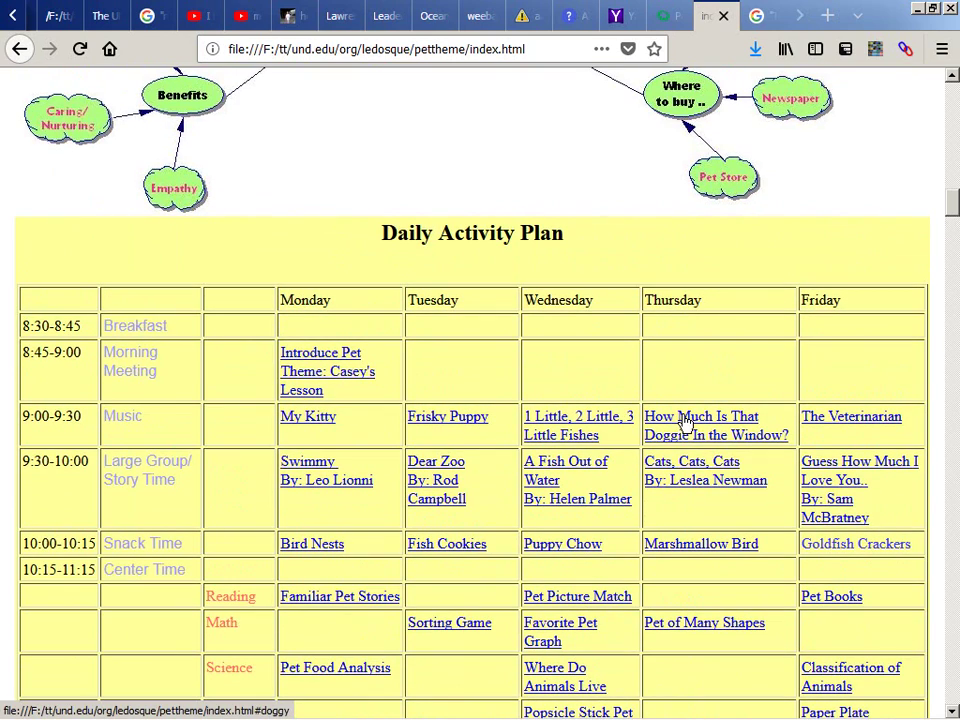
pyautogui.scroll(-2, 685, 422)
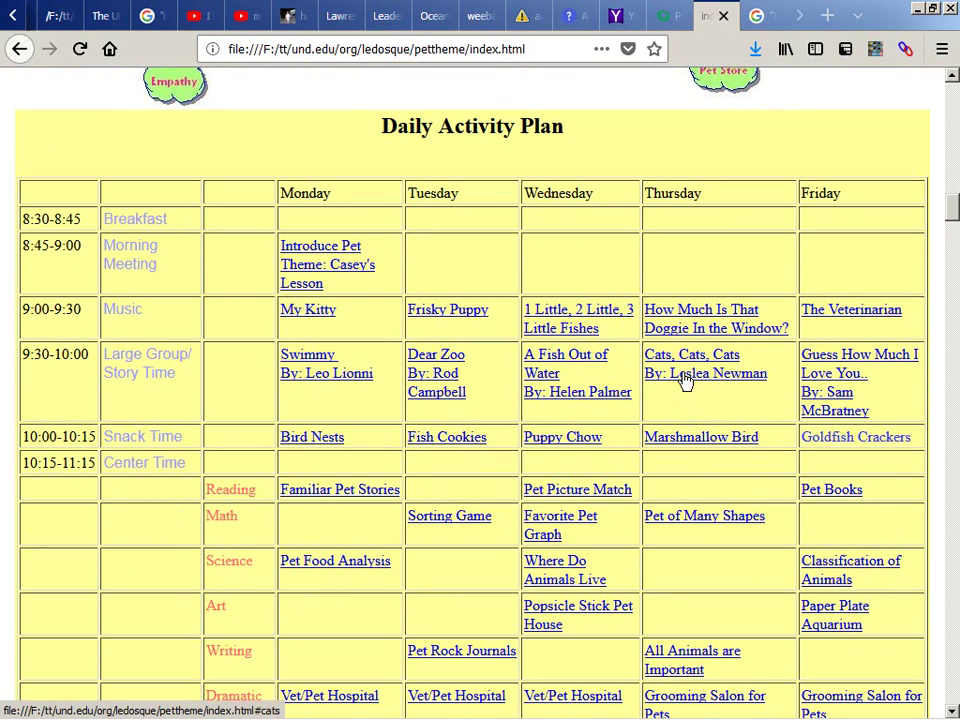
pyautogui.scroll(-2, 685, 380)
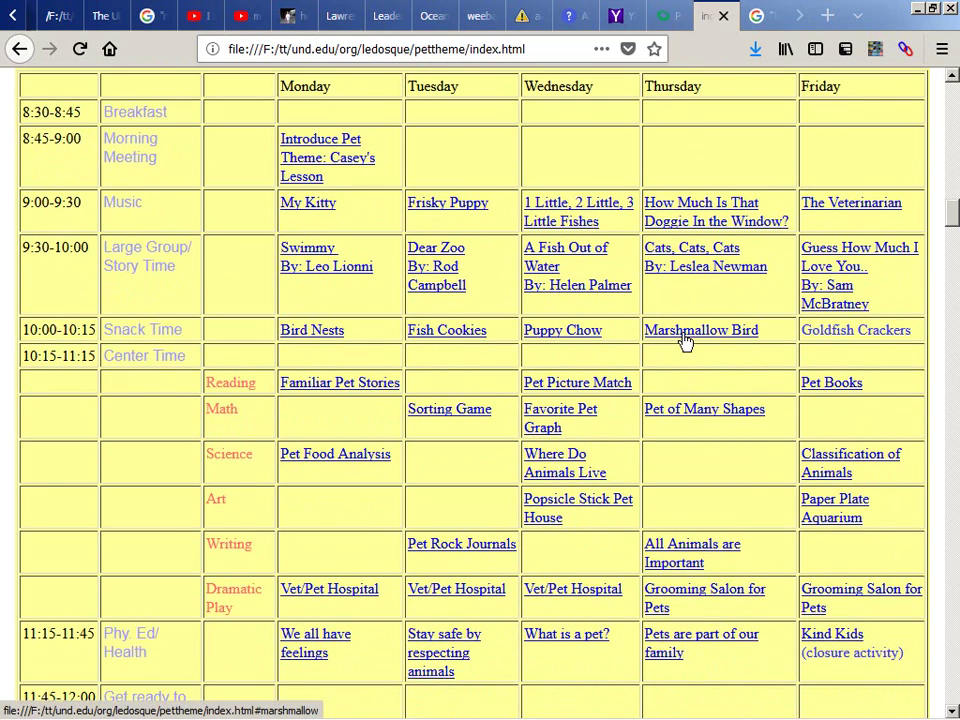
pyautogui.scroll(-2, 685, 342)
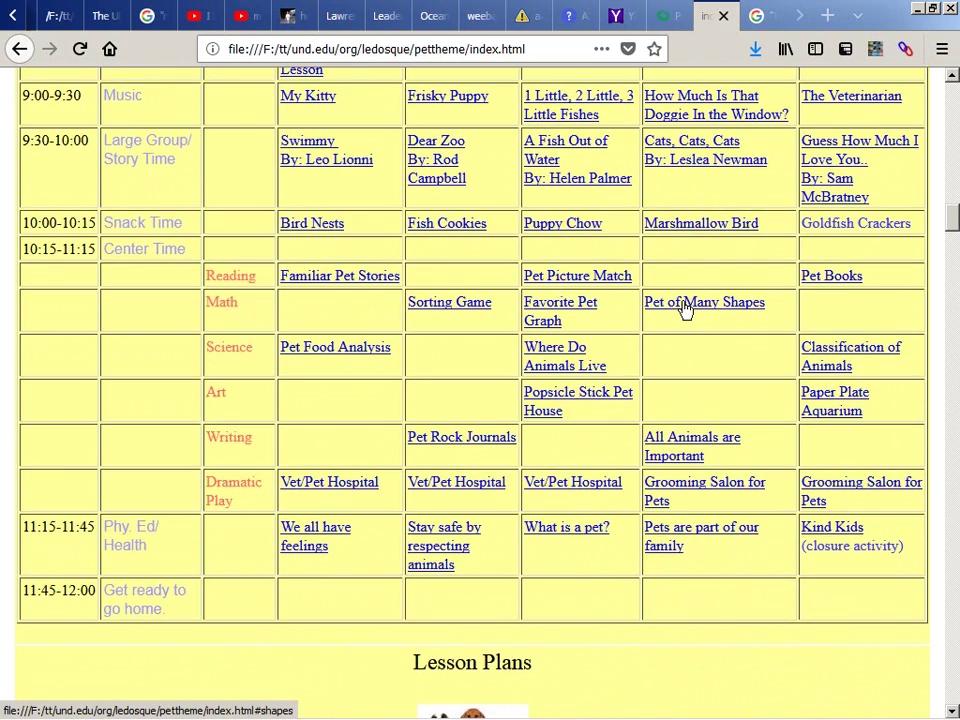
pyautogui.scroll(-2, 685, 308)
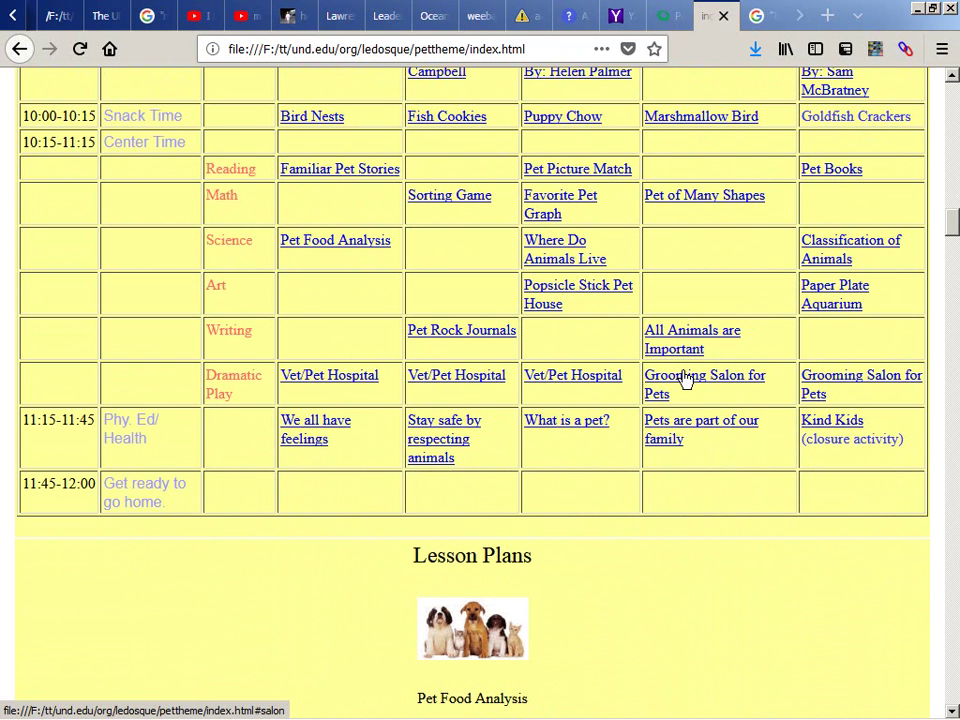
# Step: Check the Friday link targets in the Daily Activity Plan, from The Veterinarian to the grooming salon activity
pyautogui.scroll(6, 685, 420)
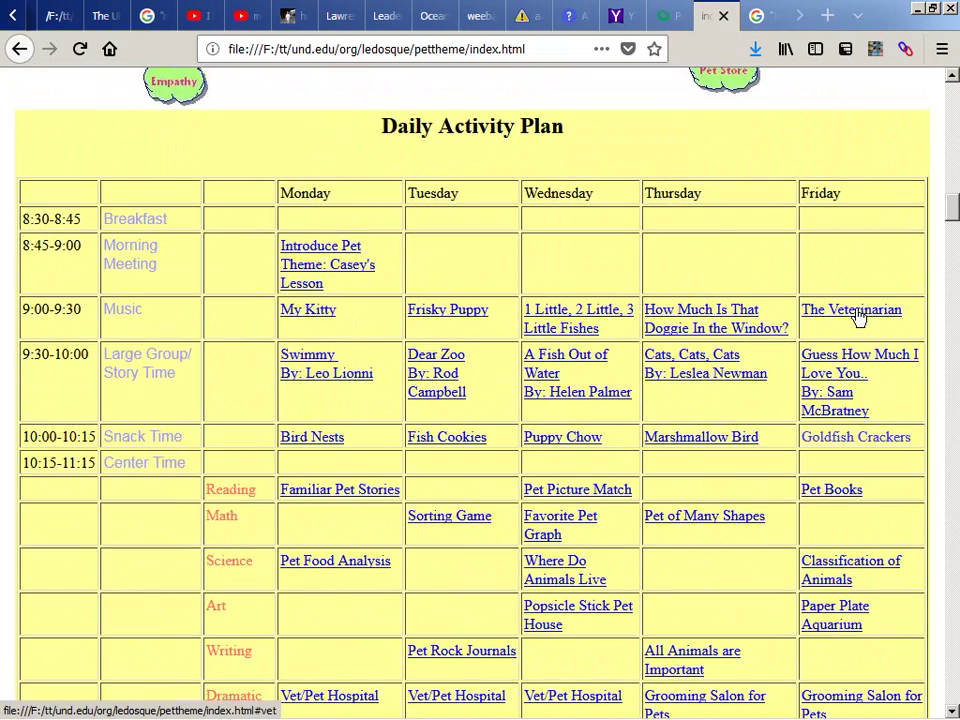
pyautogui.scroll(-2, 858, 310)
pyautogui.scroll(-1, 842, 256)
pyautogui.scroll(-3, 837, 220)
pyautogui.scroll(2, 839, 175)
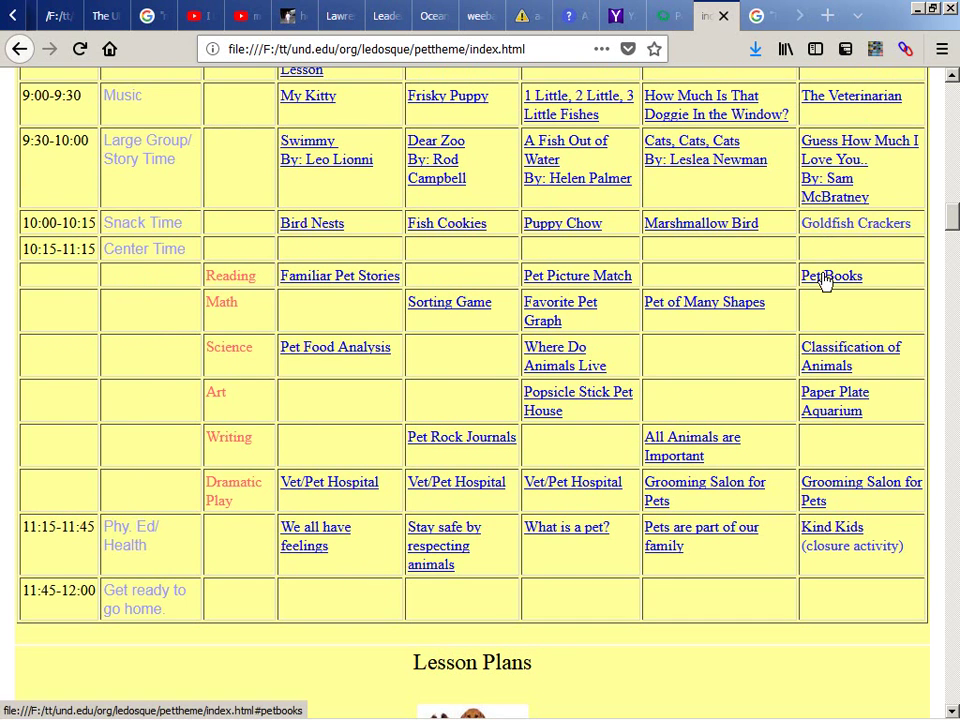
pyautogui.scroll(-2, 825, 283)
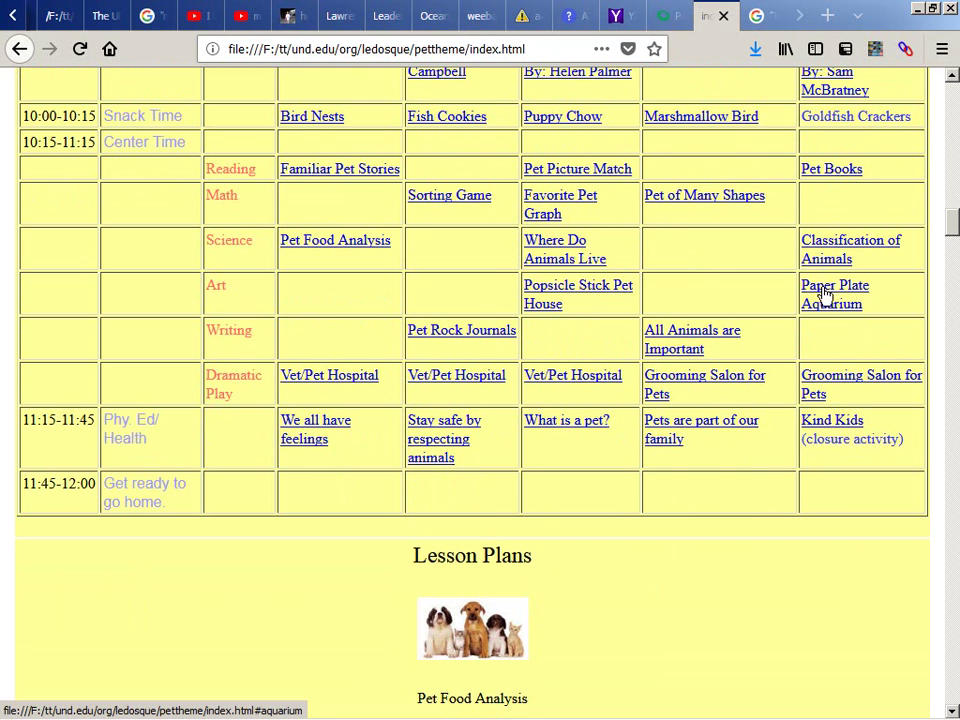
pyautogui.scroll(-2, 825, 290)
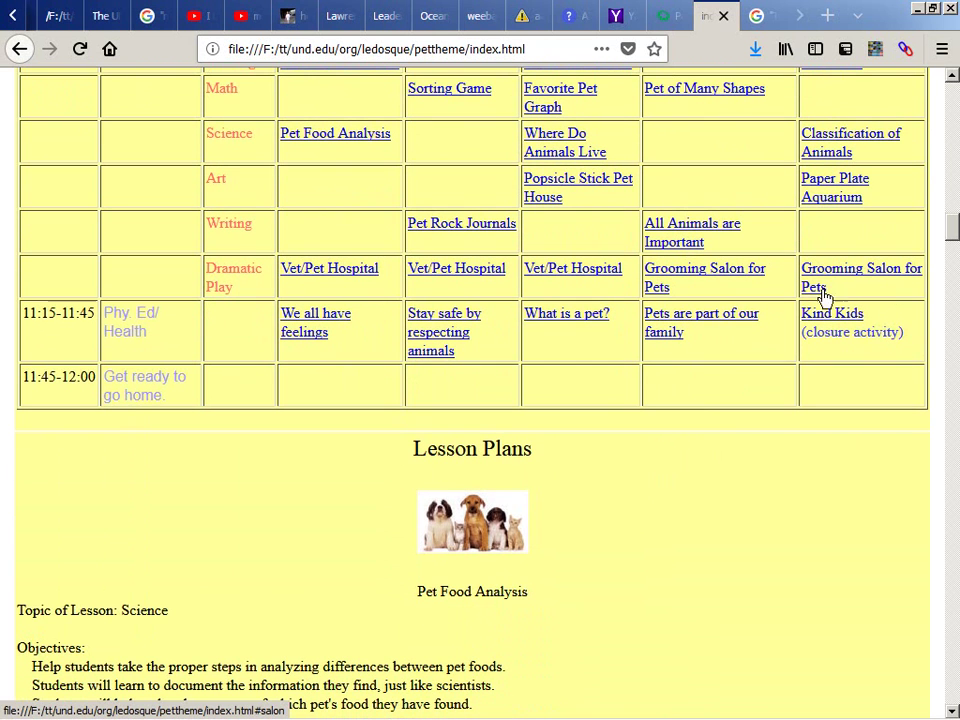
# Step: Look through the Pets page's lesson plans, games links, songs, books, evaluation and resources, and return to the page's beginning
pyautogui.scroll(-20, 790, 320)
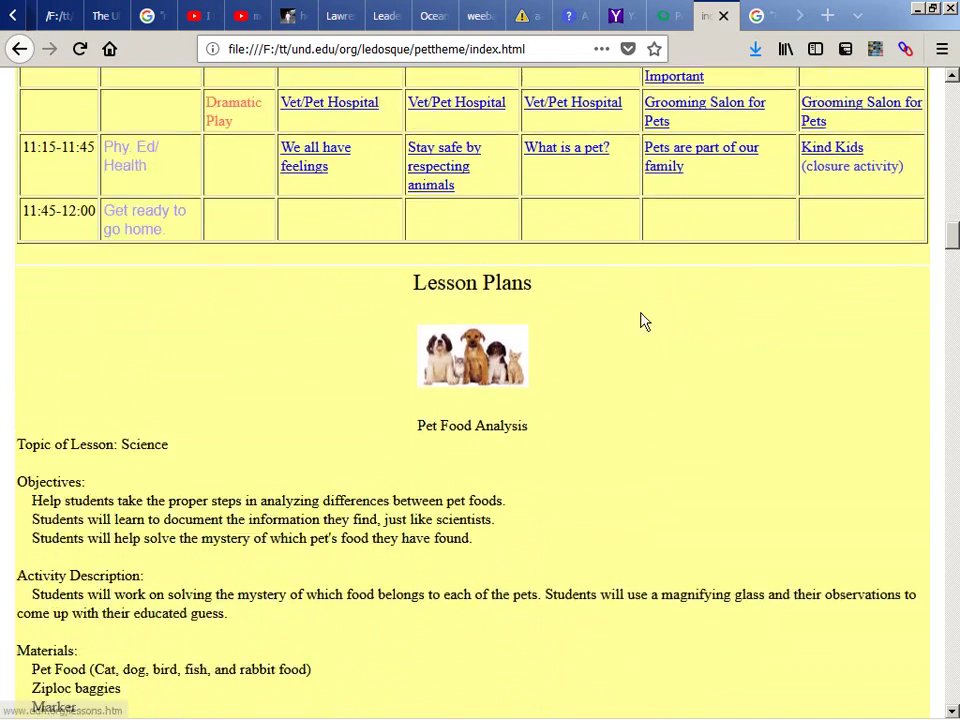
pyautogui.scroll(-15, 318, 316)
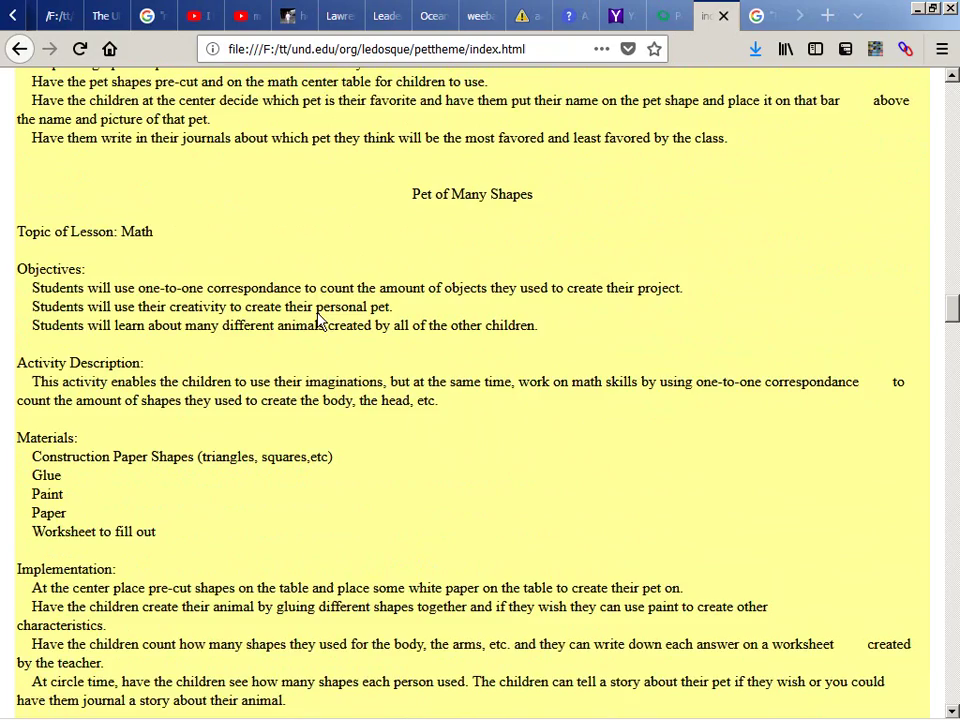
pyautogui.scroll(-20, 318, 316)
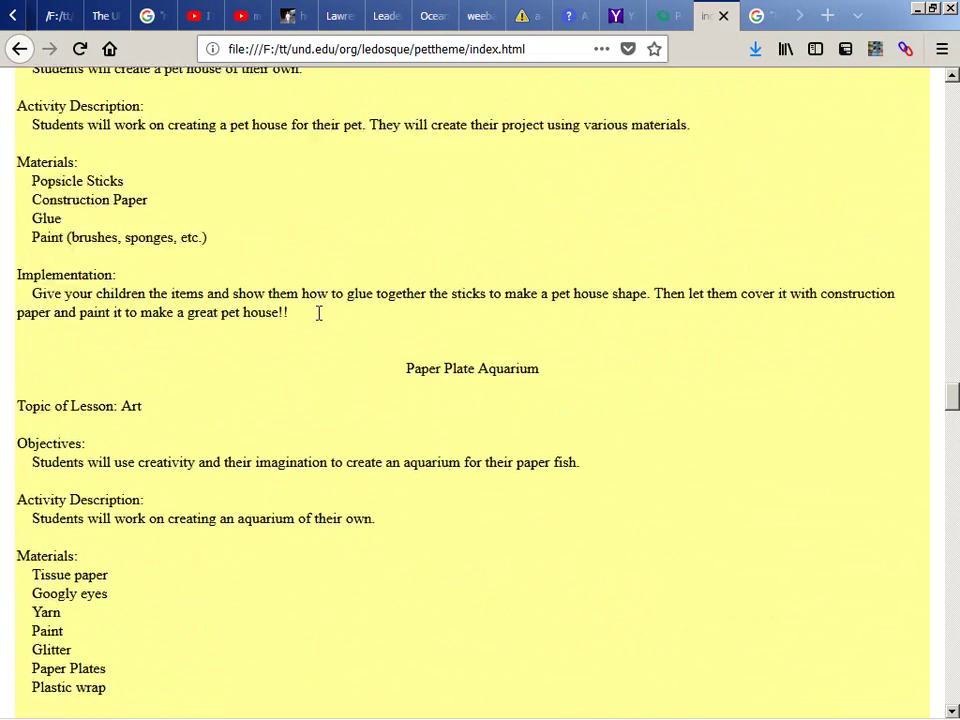
pyautogui.scroll(-20, 318, 320)
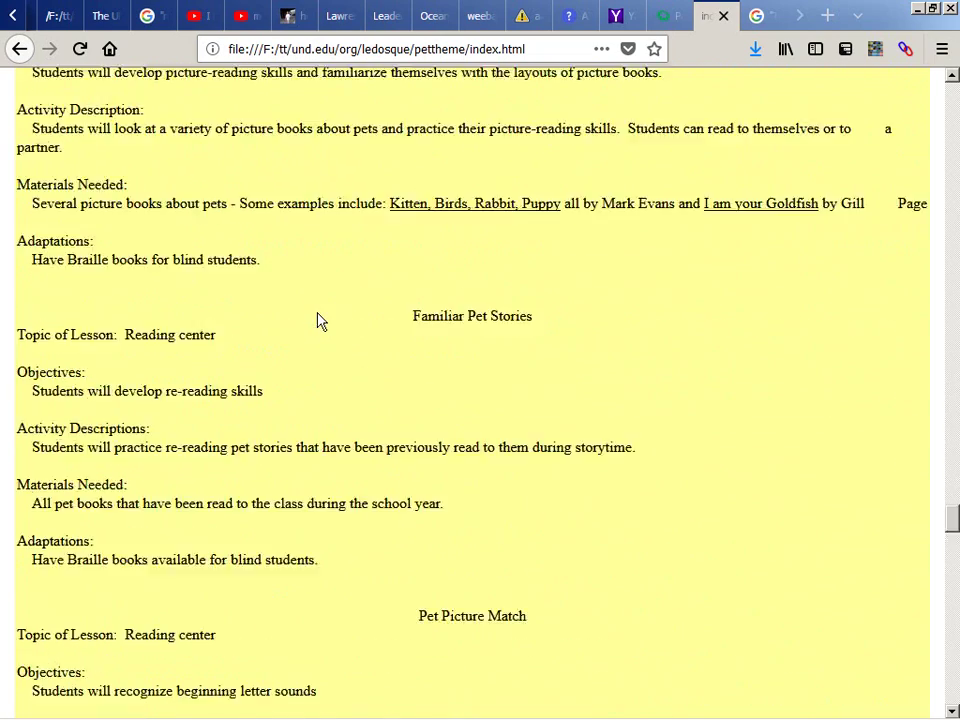
pyautogui.scroll(-10, 318, 316)
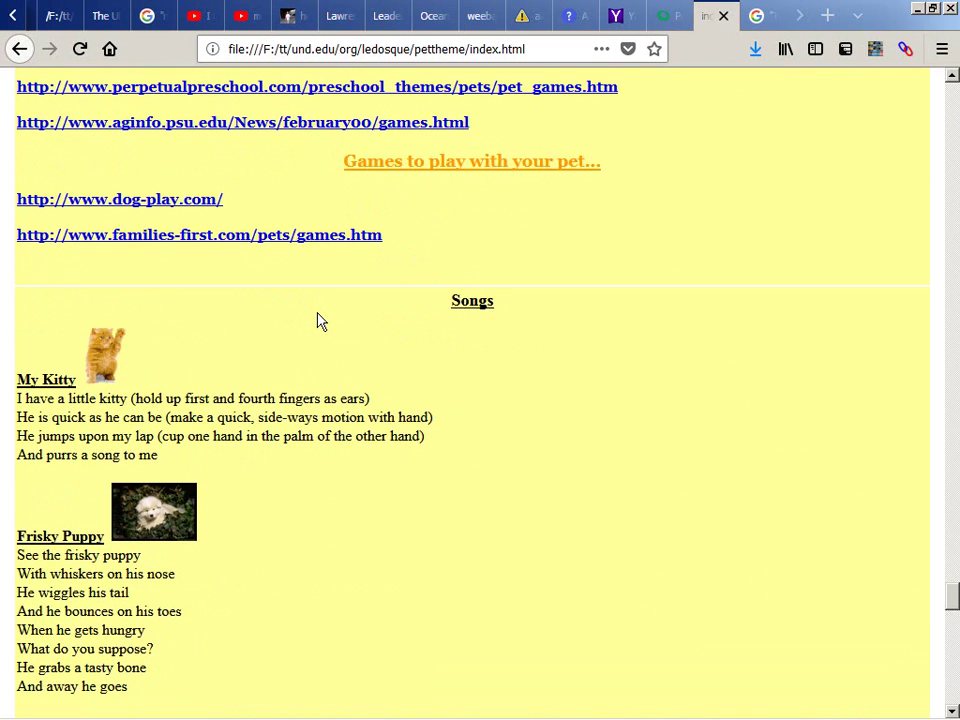
pyautogui.scroll(-9, 320, 321)
pyautogui.scroll(-1, 320, 321)
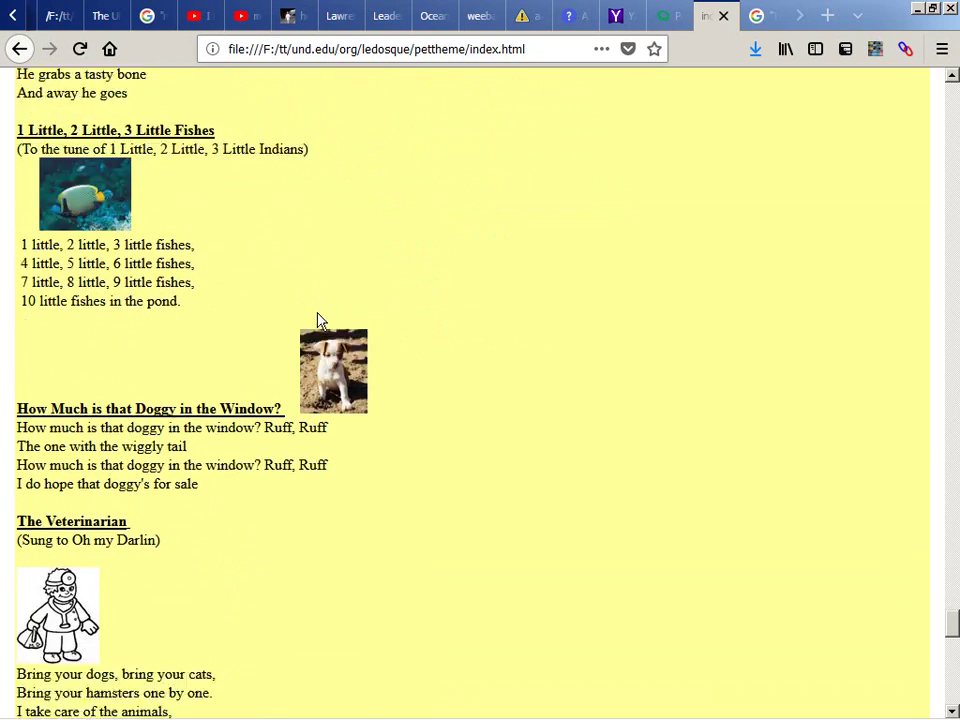
pyautogui.scroll(-8, 320, 321)
pyautogui.scroll(-7, 320, 321)
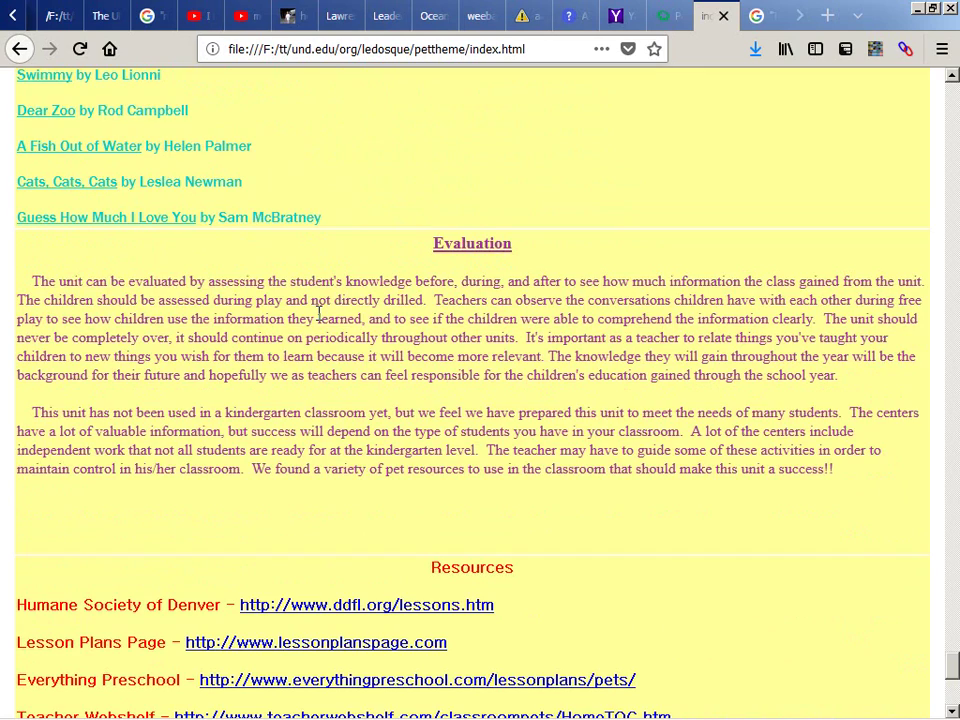
pyautogui.scroll(-9, 320, 318)
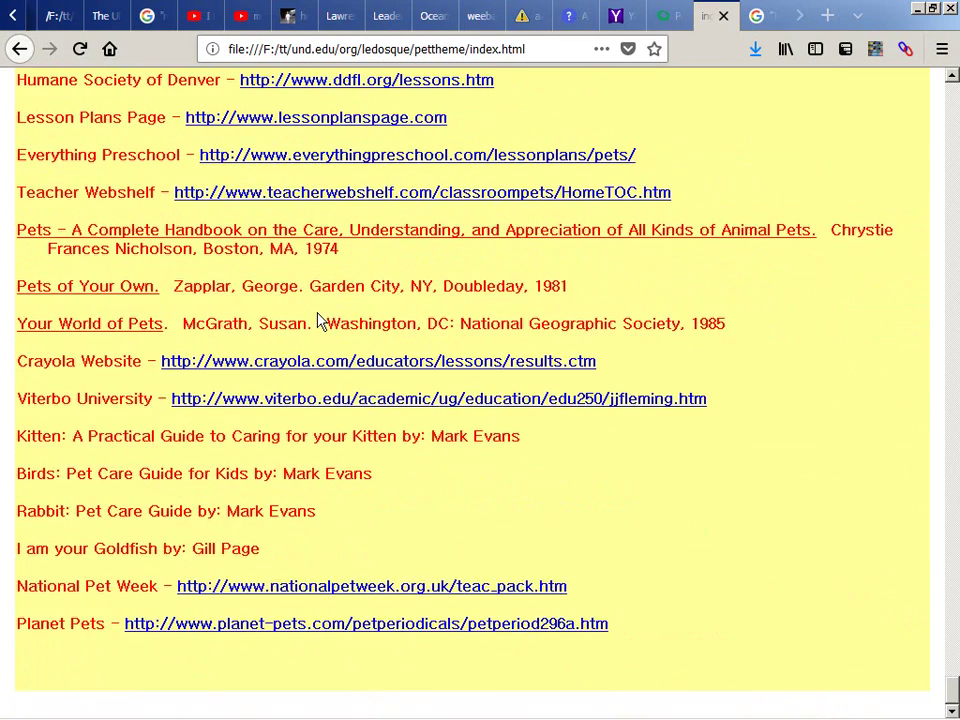
pyautogui.press('Home')
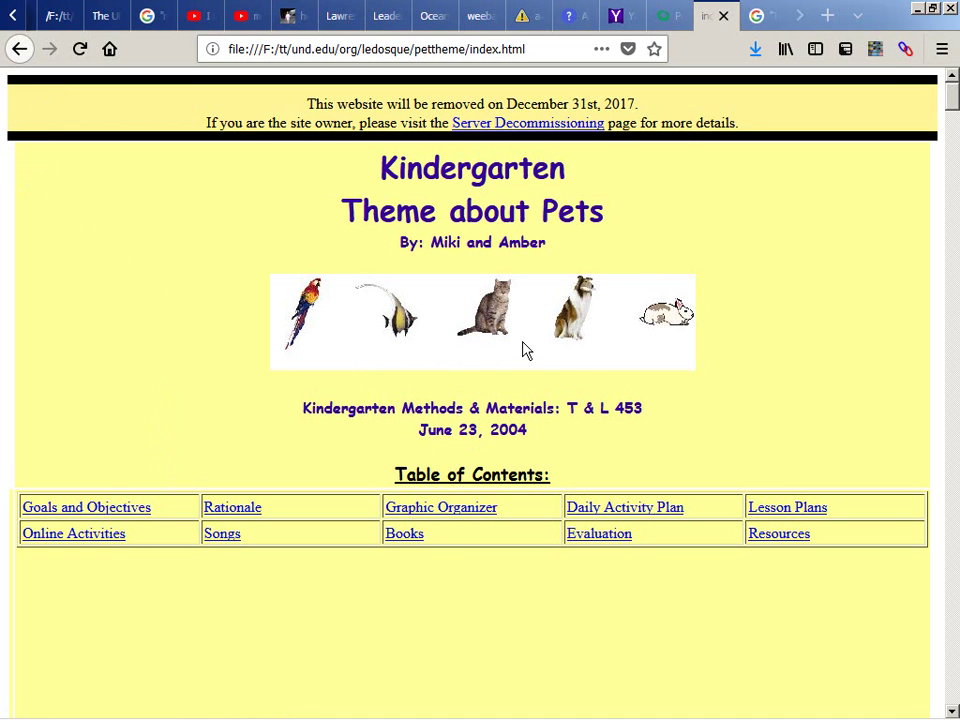
# Step: Look over the Pets page's course title and date lines and its Goals and Objectives section
pyautogui.tripleClick(596, 400)
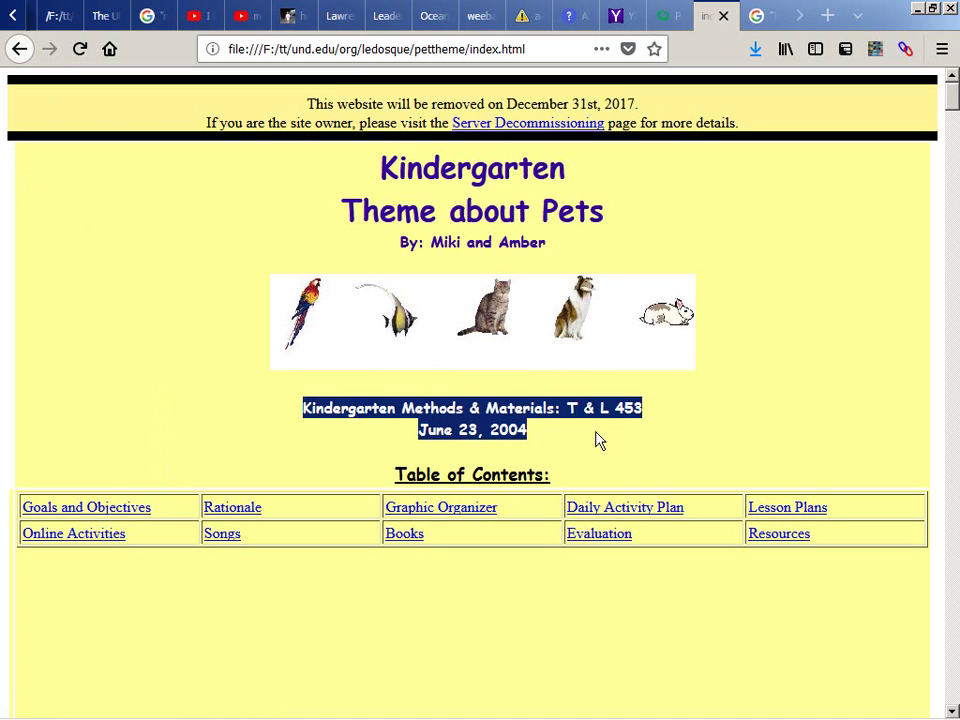
pyautogui.click(600, 444)
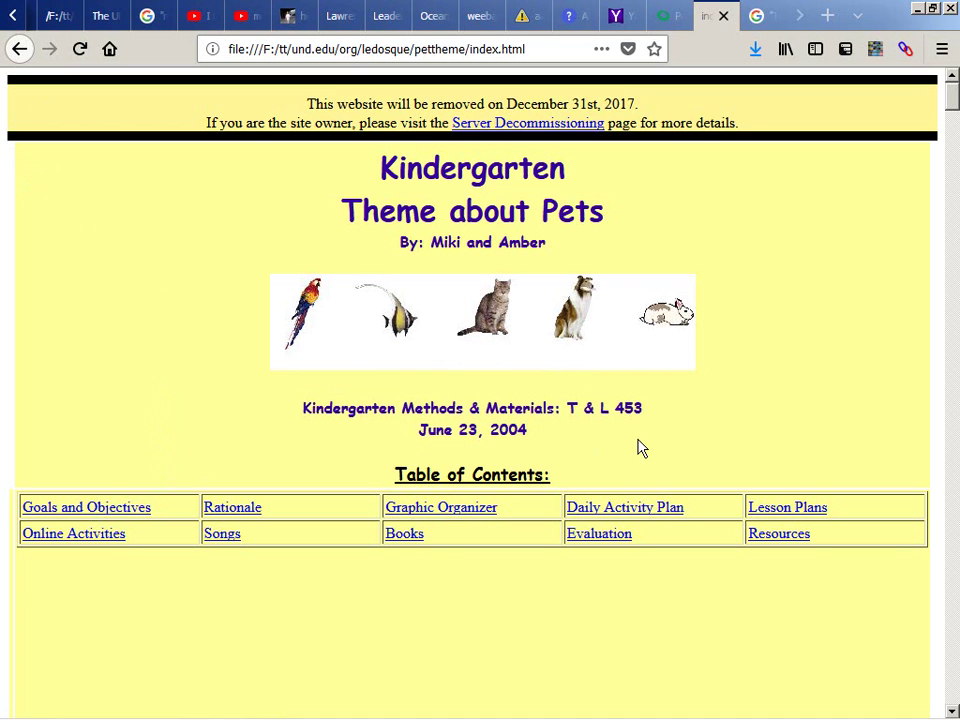
pyautogui.tripleClick(639, 401)
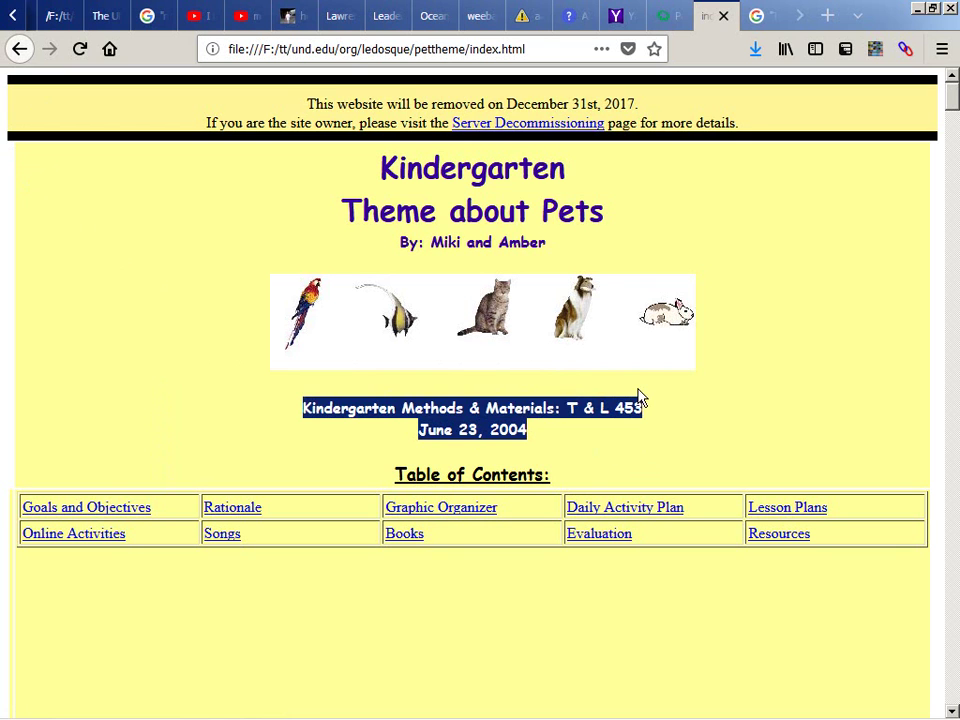
pyautogui.click(640, 399)
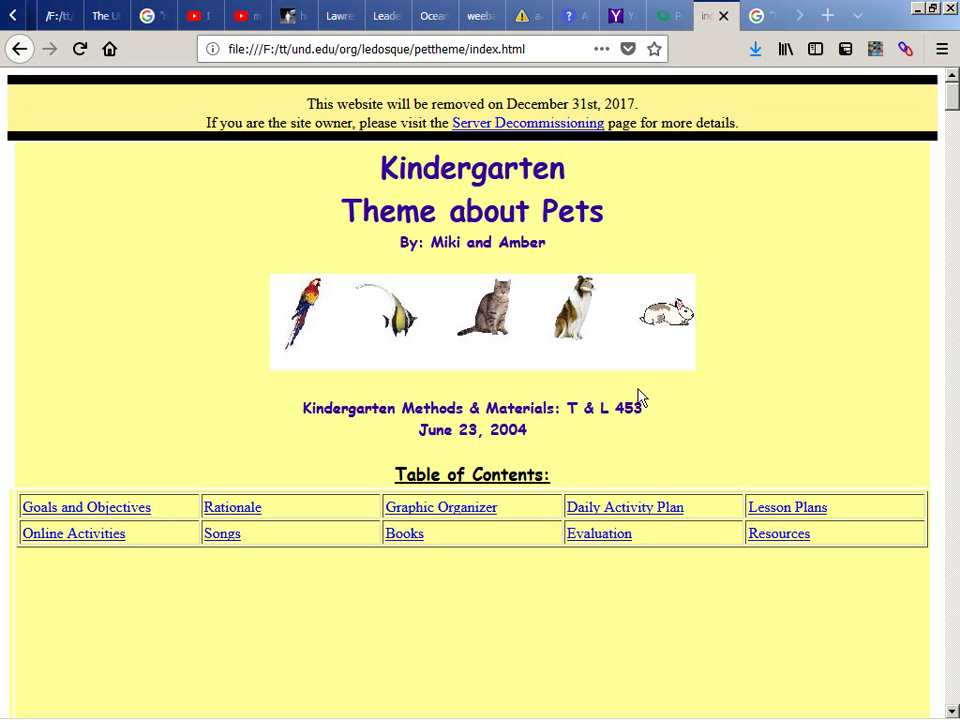
pyautogui.scroll(-5, 640, 399)
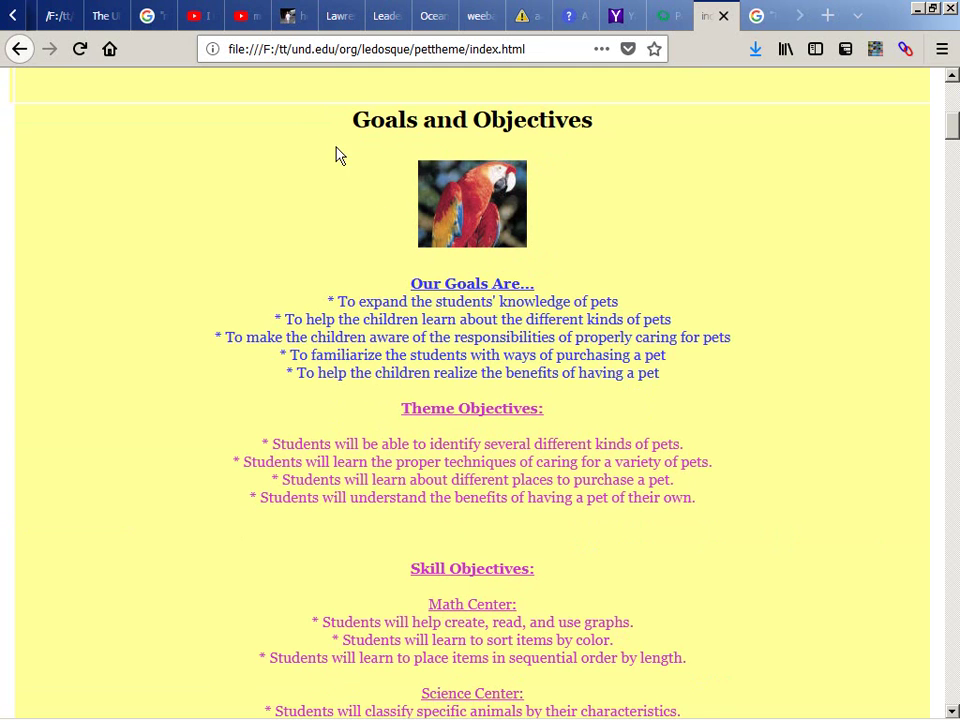
pyautogui.moveTo(293, 121); pyautogui.dragTo(771, 621)
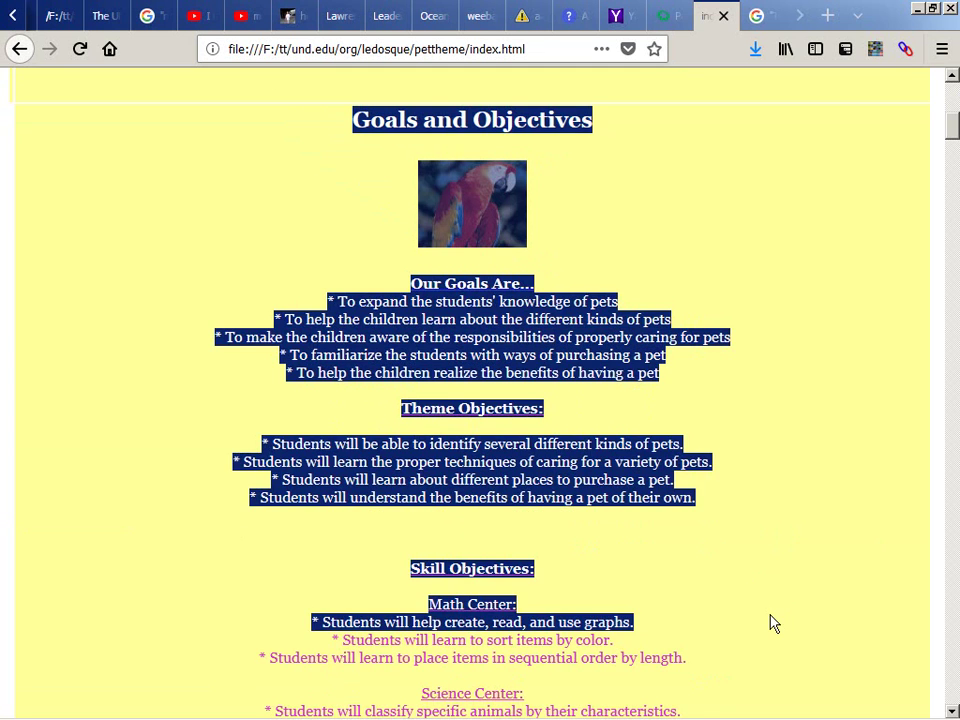
pyautogui.click(759, 621)
pyautogui.scroll(-1, 645, 503)
pyautogui.scroll(-1, 645, 503)
pyautogui.scroll(2, 165, 313)
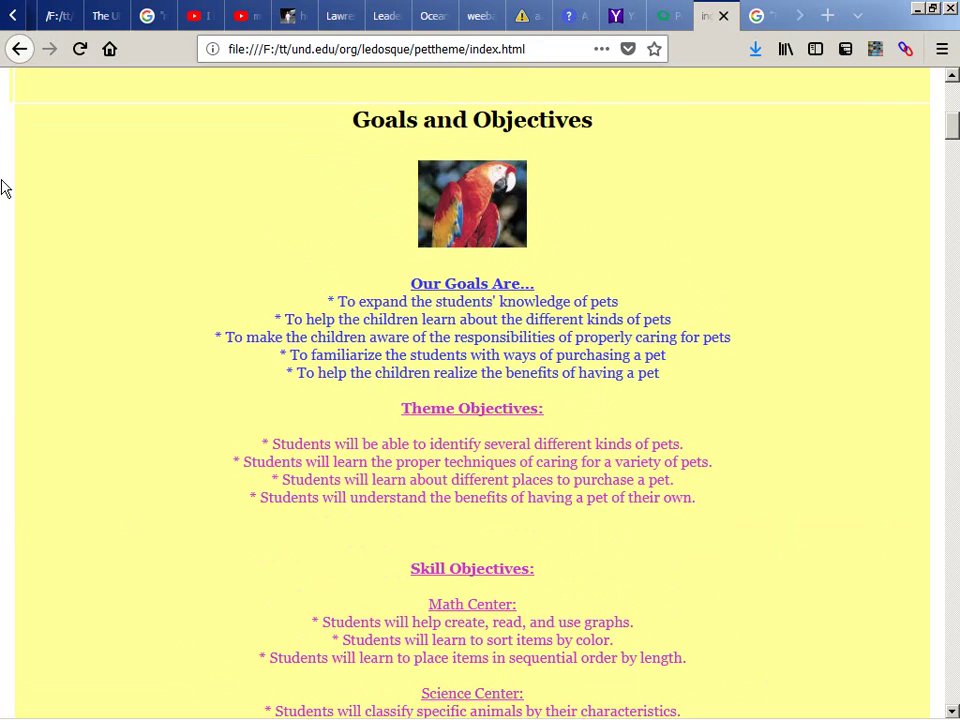
# Step: Skim the rest of the Pets page, return to the themes list and open the Kinder-Garden unit
pyautogui.scroll(-7, 3, 188)
pyautogui.scroll(-8, 3, 188)
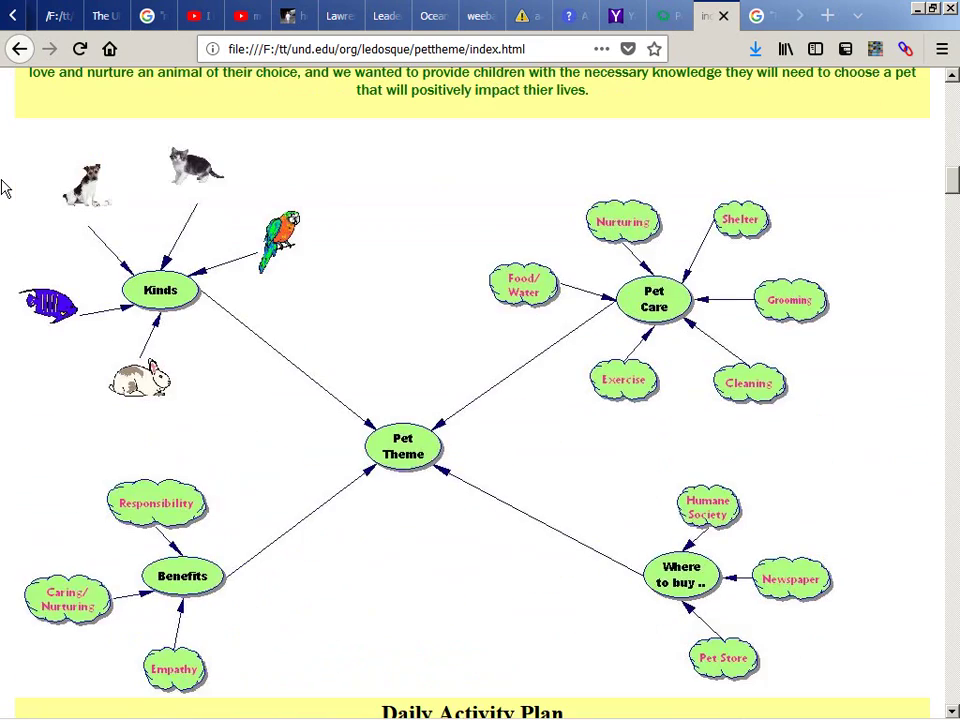
pyautogui.scroll(-20, 3, 188)
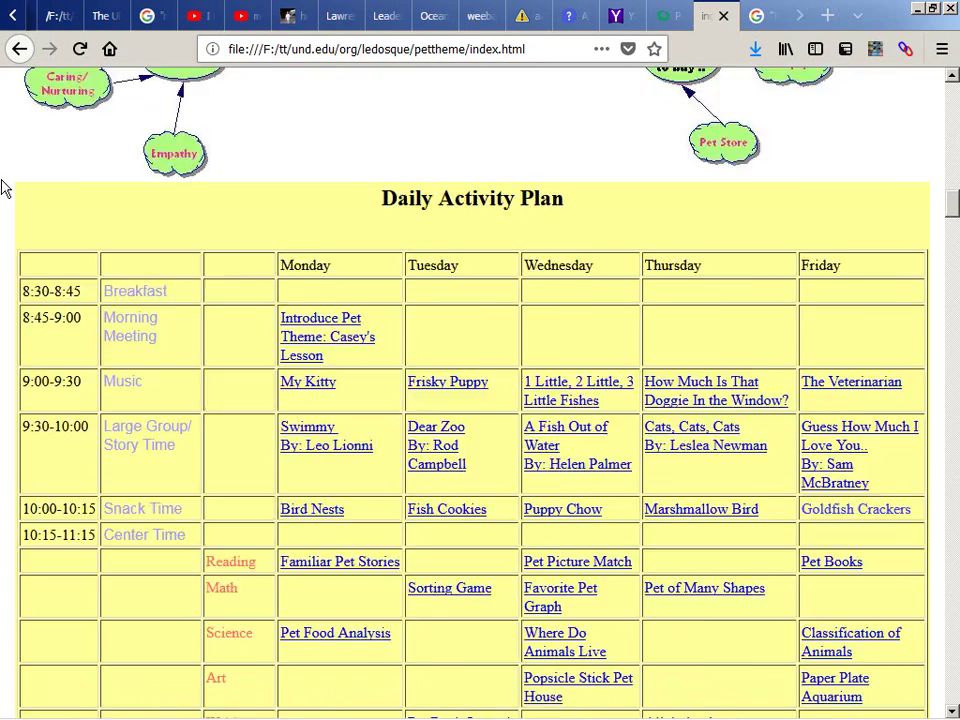
pyautogui.scroll(-6, 4, 187)
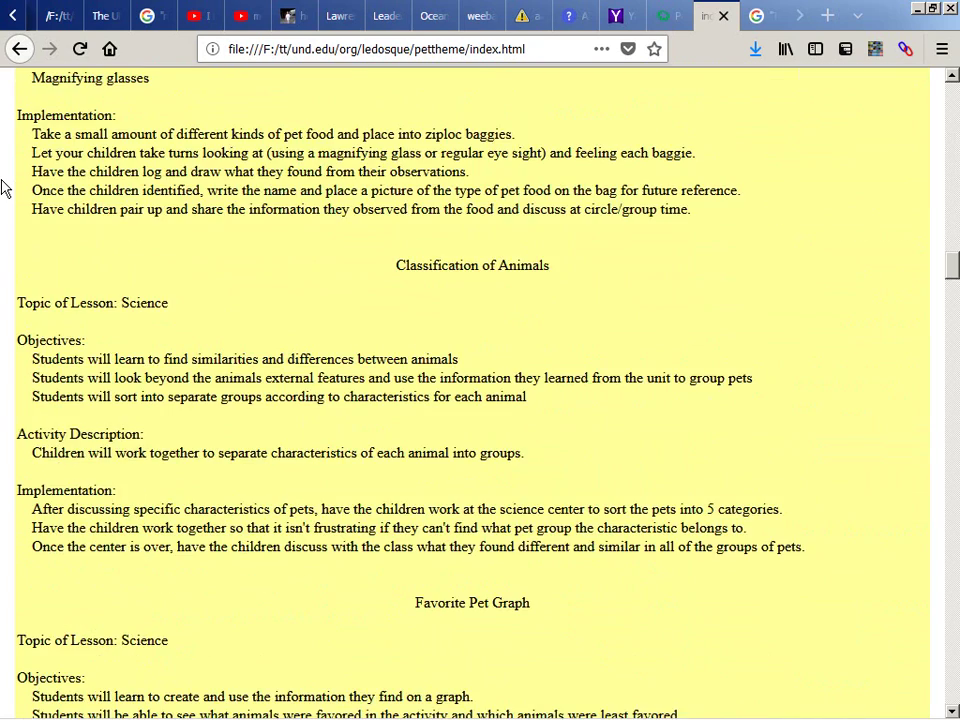
pyautogui.hotkey('alt', 'Left')
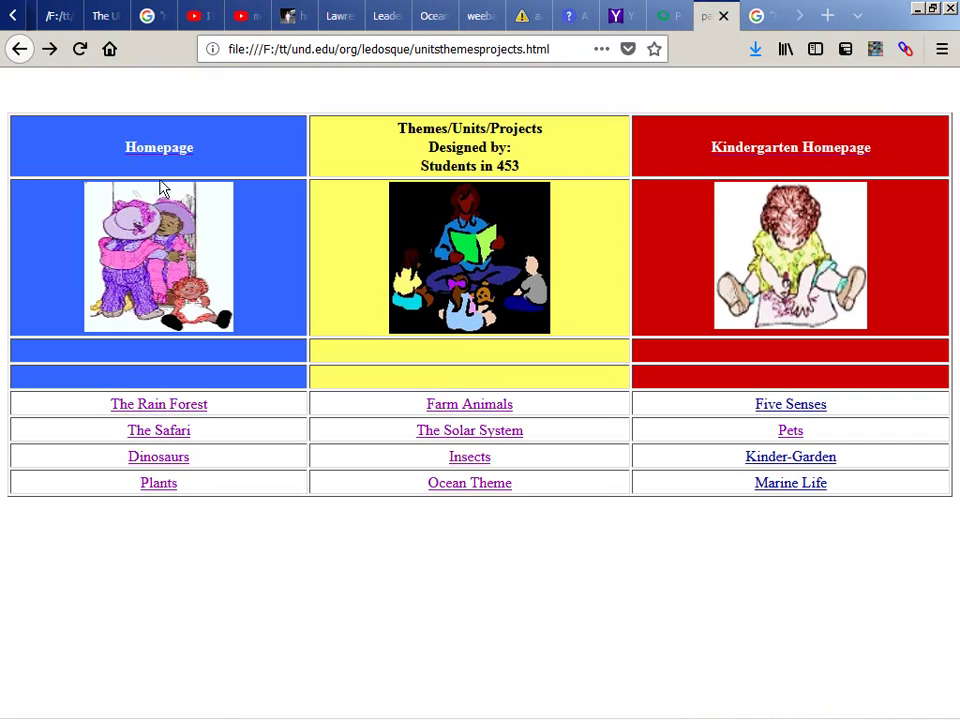
pyautogui.click(770, 456)
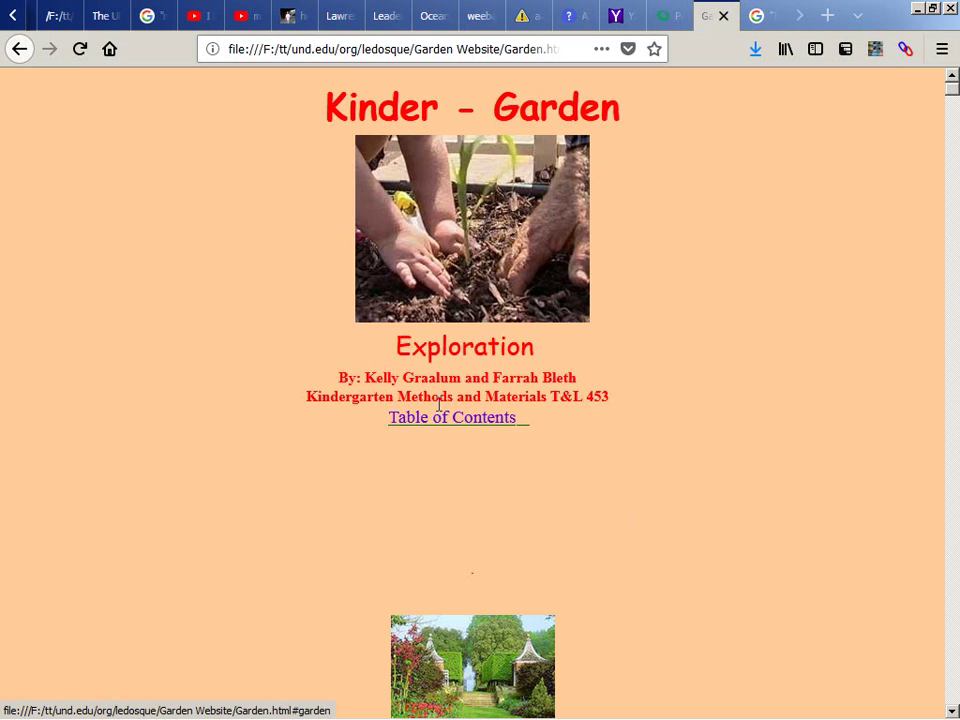
# Step: View the Kinder-Garden hands photo on its own, return to the page and look over its table of contents
pyautogui.rightClick(442, 300)
pyautogui.click(485, 307)
pyautogui.hotkey('alt', 'Left')
pyautogui.scroll(-5, 298, 322)
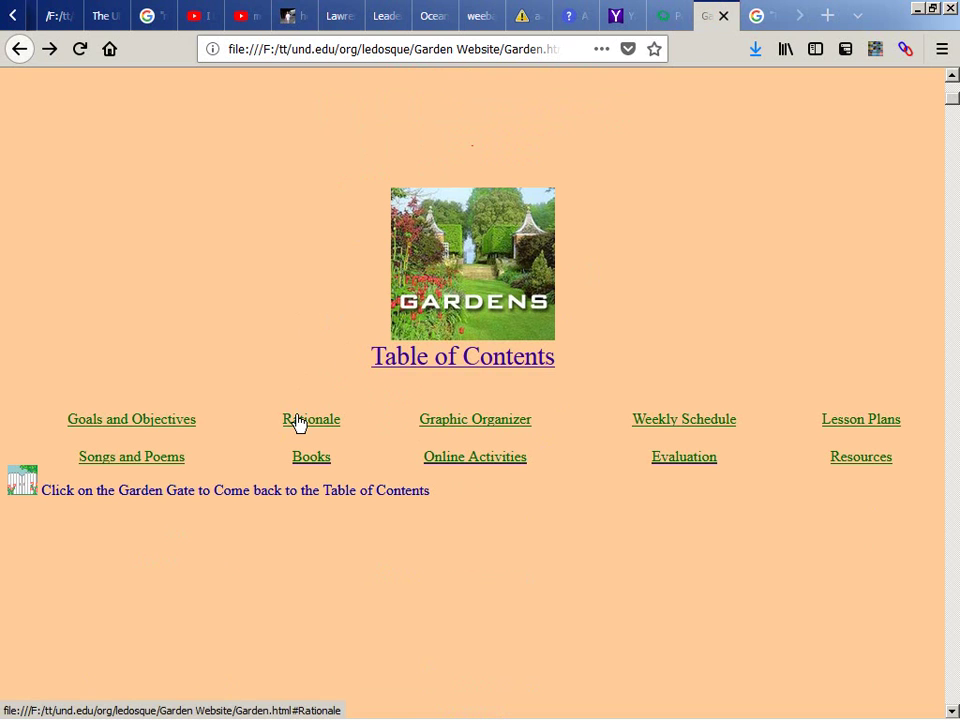
pyautogui.scroll(-2, 3, 493)
pyautogui.scroll(-10, 3, 493)
# Step: Search the Kinder-Garden page's source code for "a:", go through all the matches and close the source
pyautogui.rightClick(3, 493)
pyautogui.press('v')
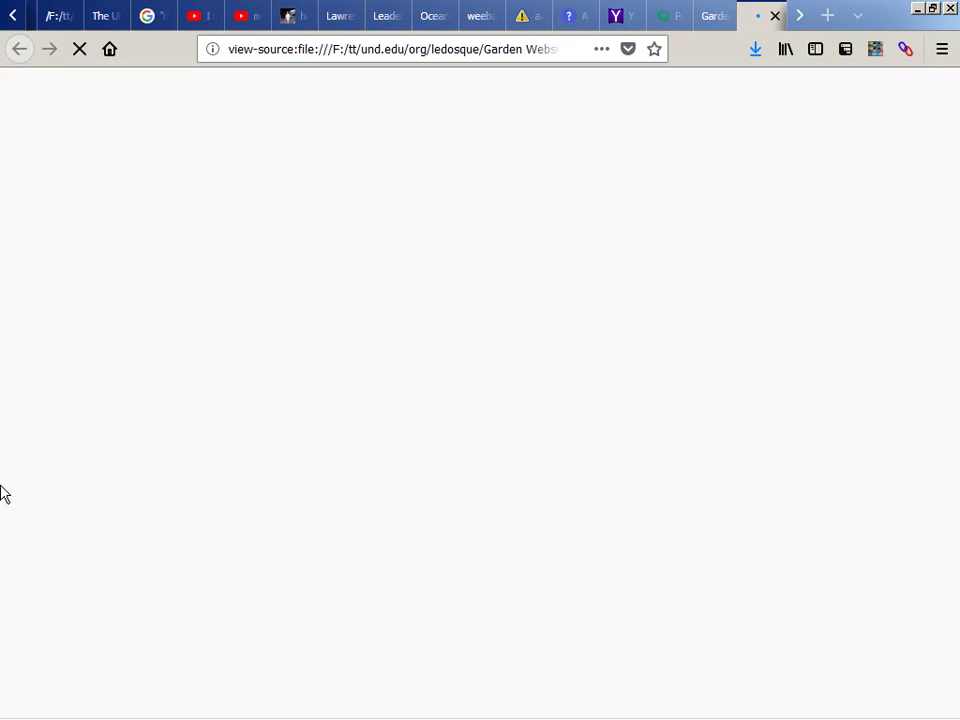
pyautogui.hotkey('ctrl', 'f')
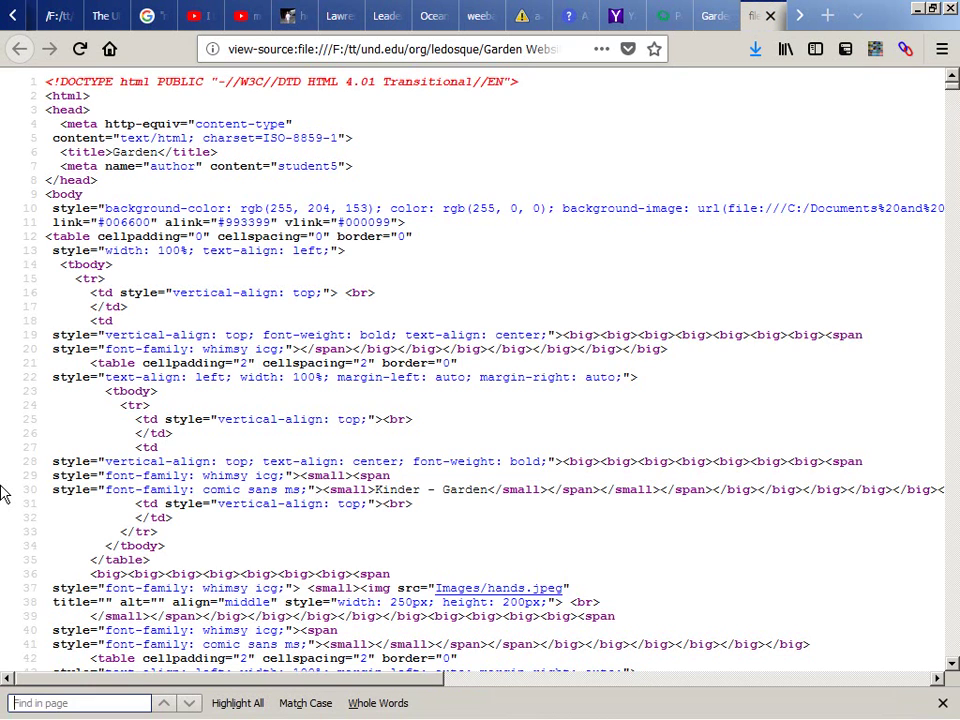
pyautogui.write('a:')
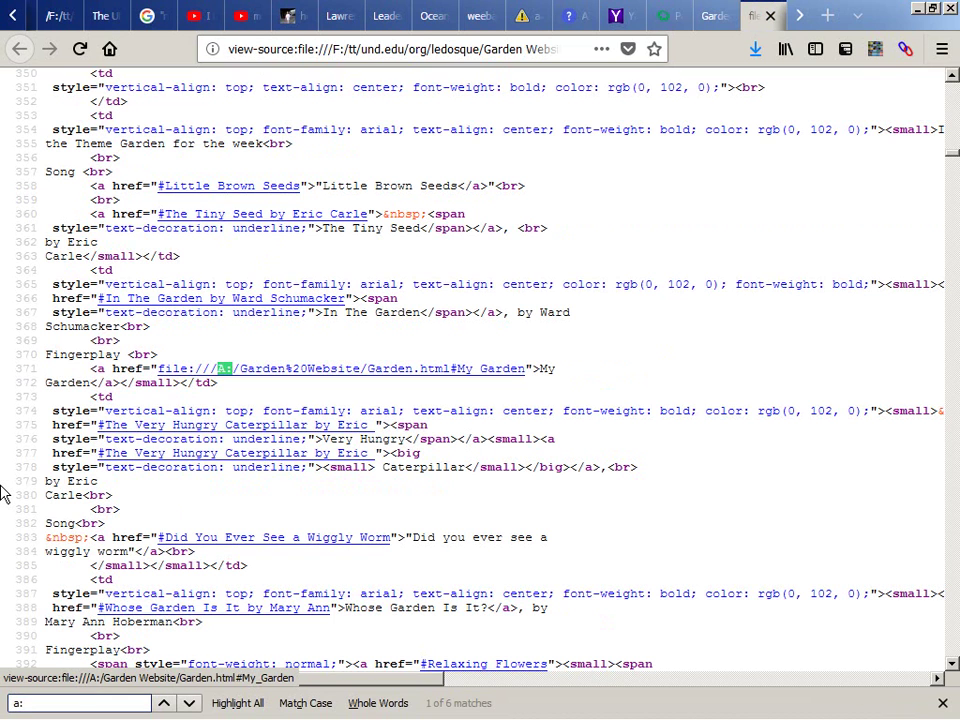
pyautogui.hotkey('ctrl', 'pageup')
pyautogui.hotkey('ctrl', 'pagedown')
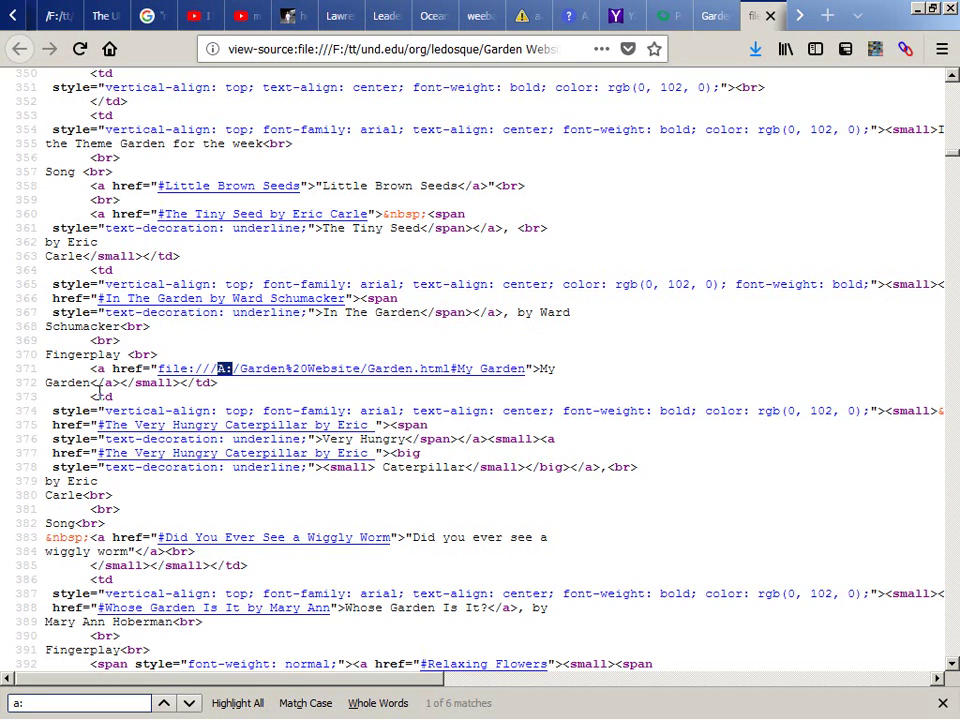
pyautogui.press('Return')
pyautogui.press('Return')
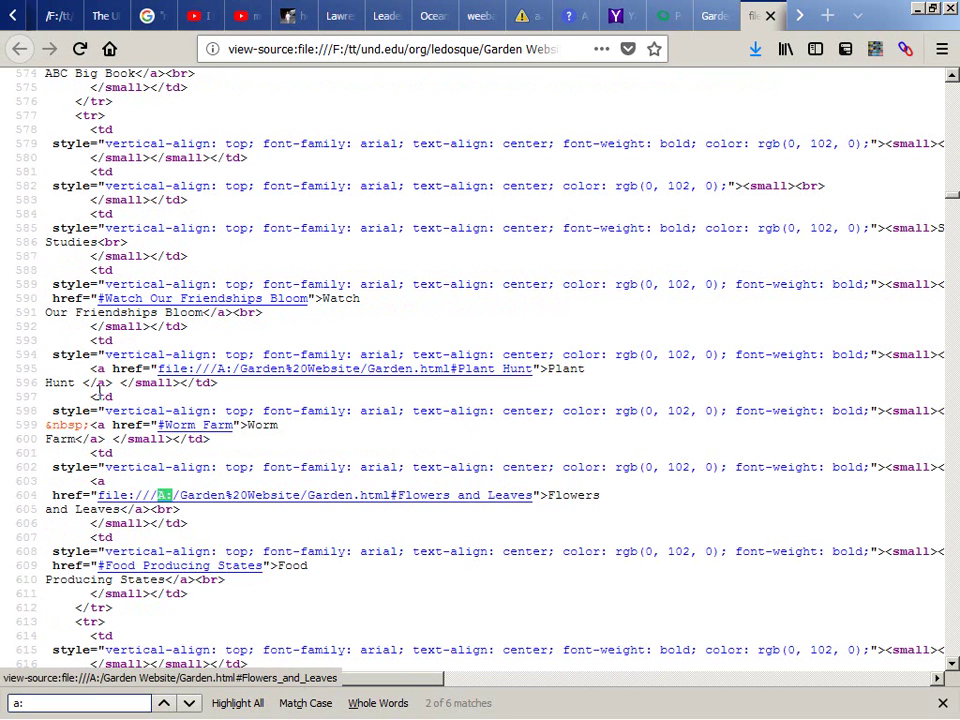
pyautogui.press('Return')
pyautogui.press('Return')
pyautogui.press('Return')
pyautogui.press('Return')
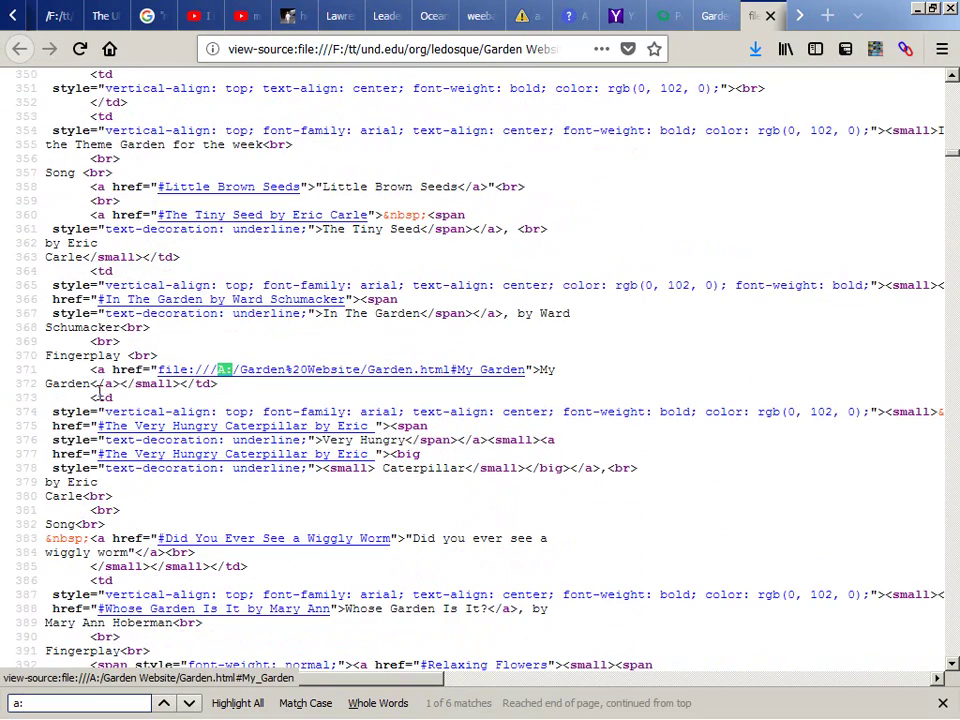
pyautogui.hotkey('ctrl', 'w')
# Step: Switch to the file explorer, open the Garden Website folder inside ledosque and select Garden.html
pyautogui.hotkey('alt', 'Tab')
pyautogui.press('BackSpace')
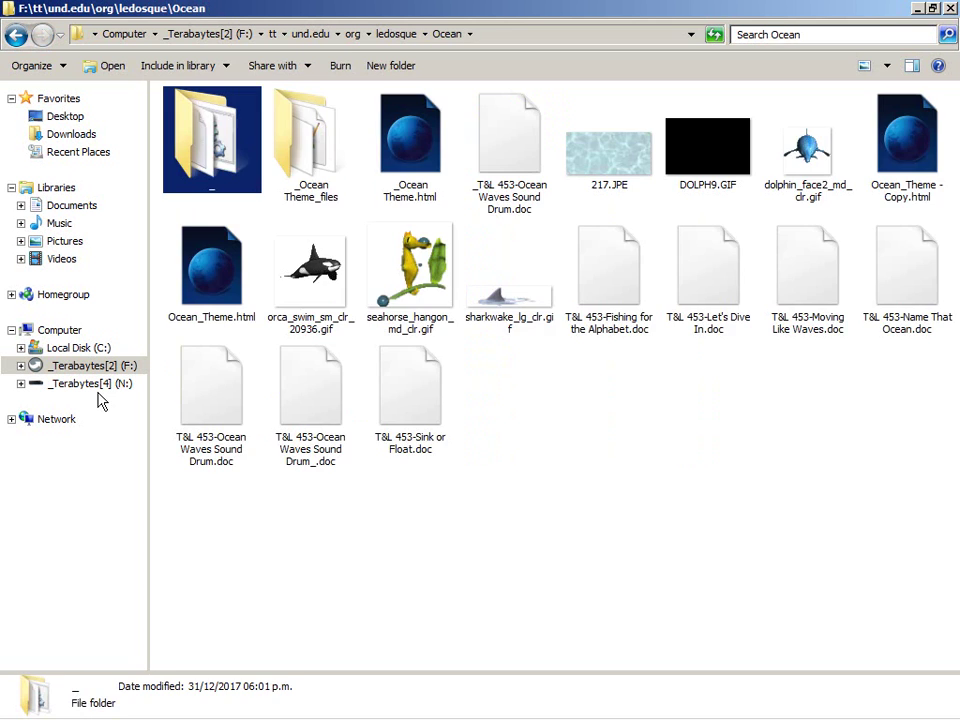
pyautogui.press('BackSpace')
pyautogui.press('g')
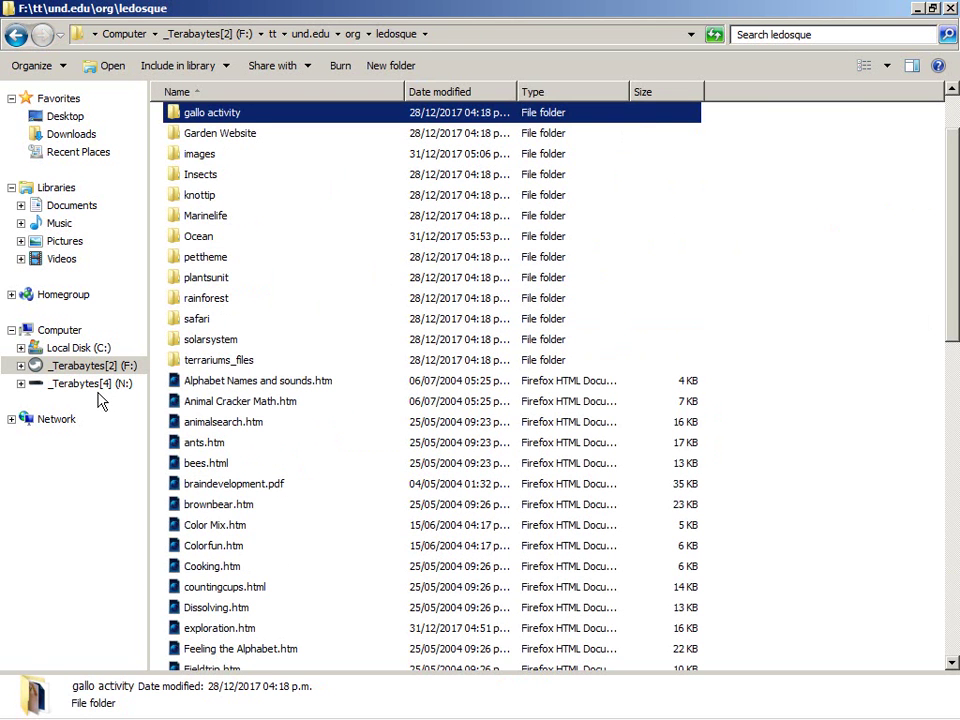
pyautogui.press('g')
pyautogui.press('Return')
pyautogui.press('g')
pyautogui.hotkey('shift', 'F10')
pyautogui.press('Down')
pyautogui.press('Down')
pyautogui.press('Down')
pyautogui.press('Up')
pyautogui.press('Up')
pyautogui.press('Right')
pyautogui.press('Down')
pyautogui.press('Down')
pyautogui.press('Escape')
pyautogui.press('Escape')
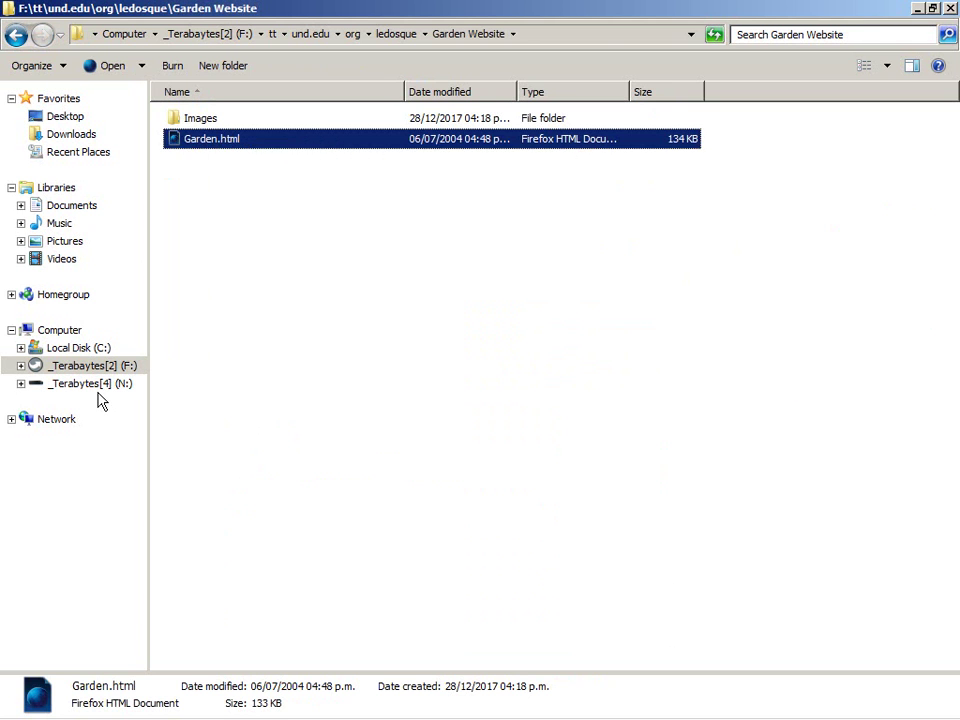
# Step: Make a duplicate of Garden.html in the same folder
pyautogui.hotkey('ctrl', 'c')
pyautogui.hotkey('ctrl', 'v')
pyautogui.hotkey('shift', 'F10')
pyautogui.press('Escape')
# Step: Open the original Garden.html for editing in Notepad++
pyautogui.press('Down')
pyautogui.hotkey('shift', 'F10')
pyautogui.press('Down')
pyautogui.press('Down')
pyautogui.press('Right')
pyautogui.press('Down')
pyautogui.press('Down')
pyautogui.press('Down')
pyautogui.press('Down')
pyautogui.press('Down')
pyautogui.press('Return')
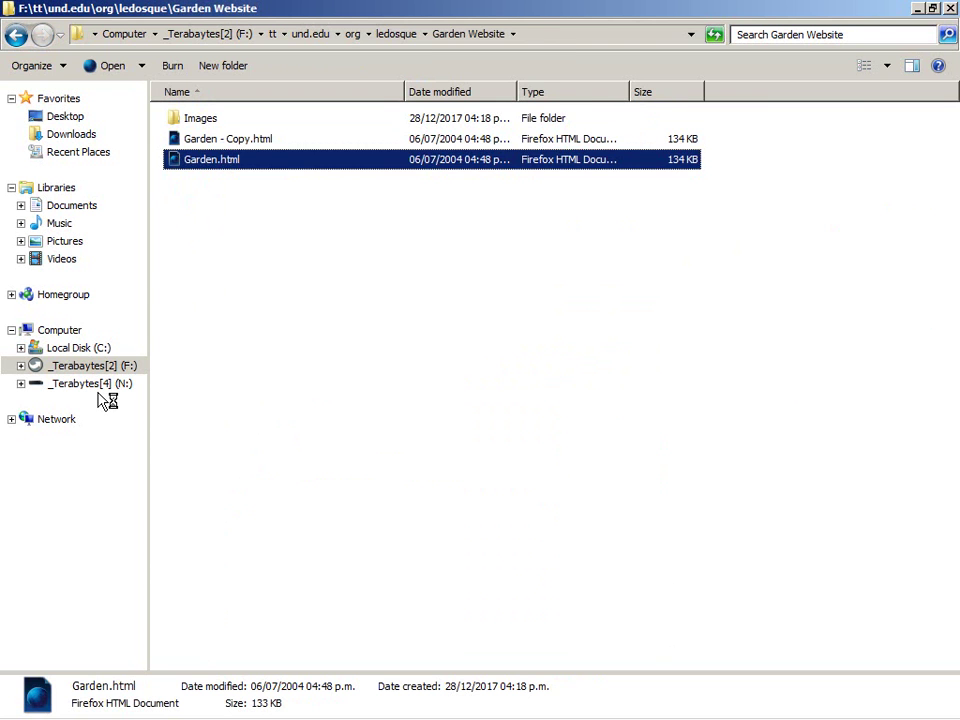
# Step: Find the first "file:///" reference in Garden.html's code
pyautogui.hotkey('ctrl', 'f')
pyautogui.write('file')
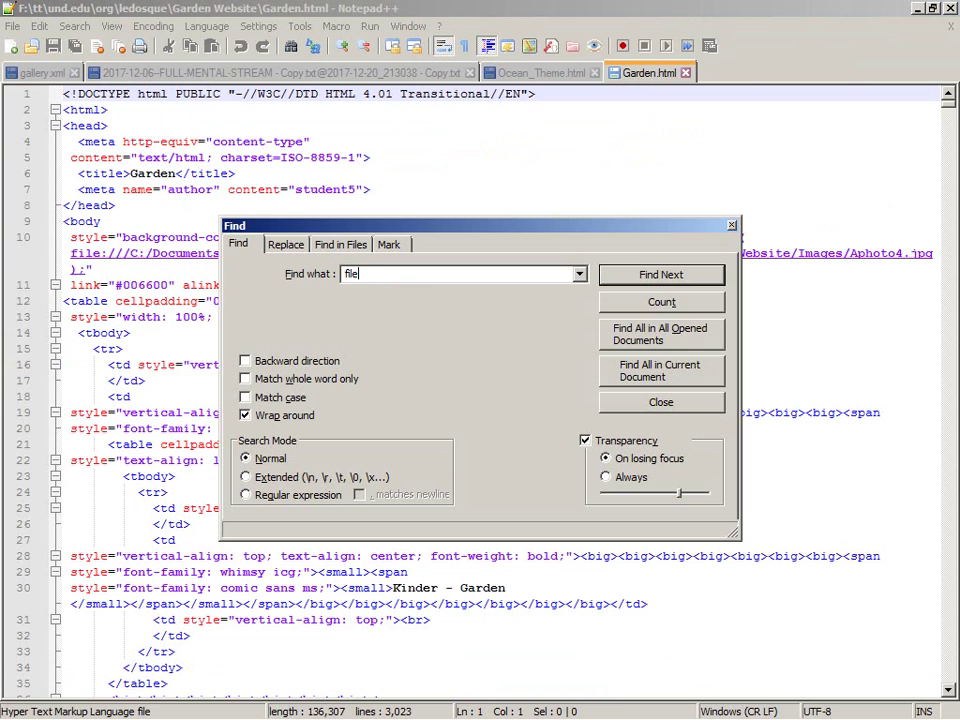
pyautogui.press('Return')
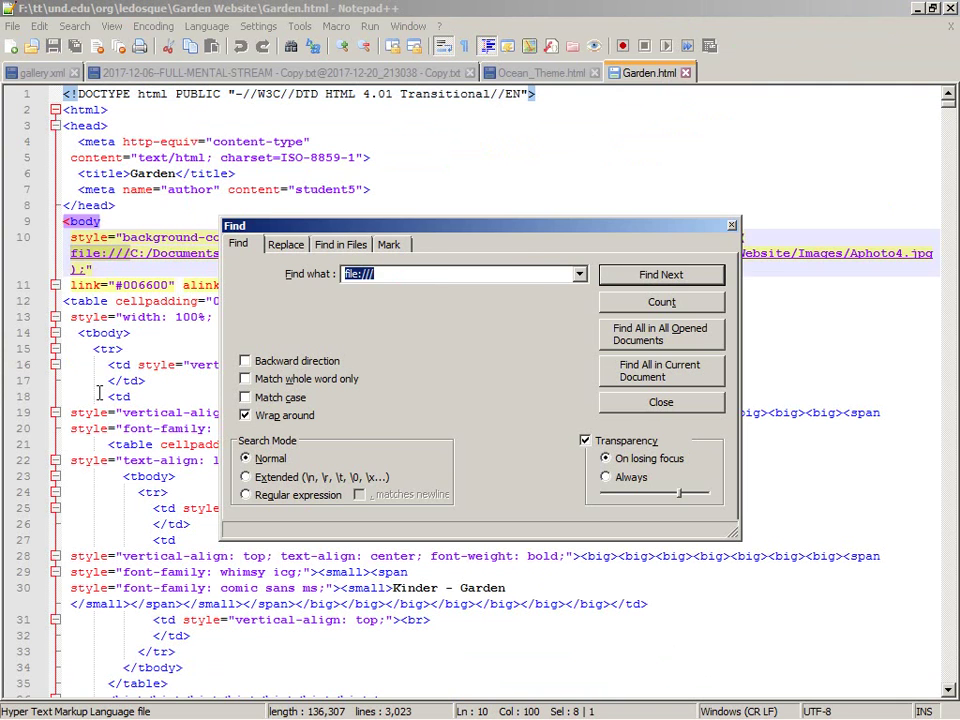
pyautogui.press('Escape')
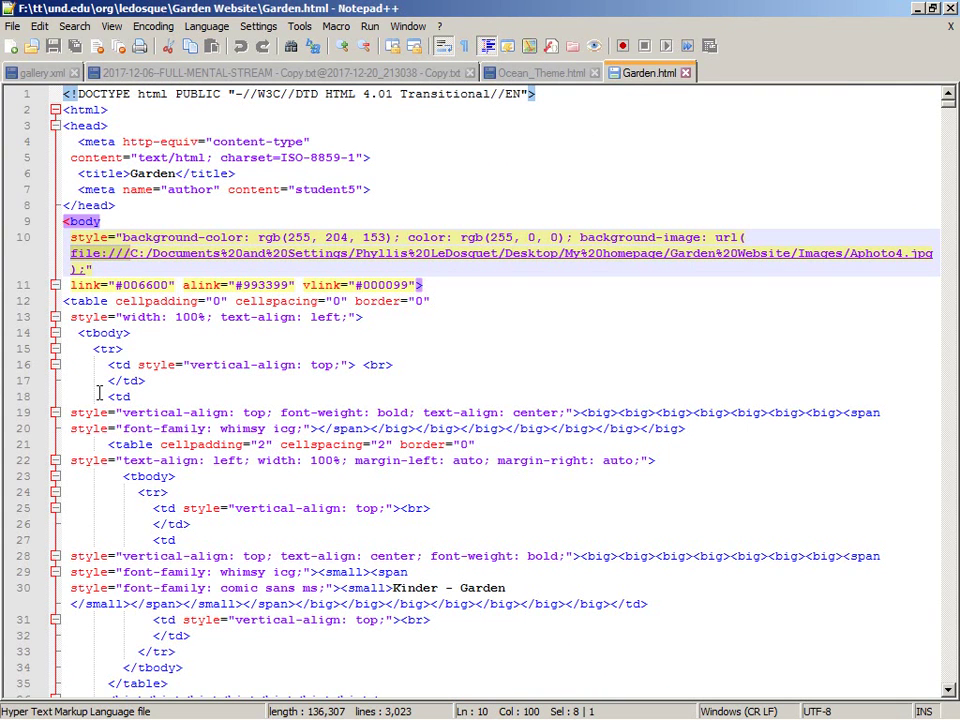
# Step: Remove every occurrence of the absolute C: drive path preceding Images/Aphoto4.jpg by replacing all with nothing, and save Garden.html
pyautogui.hotkey('shift', 'Right')
pyautogui.hotkey('shift', 'Right')
pyautogui.hotkey('shift', 'Right')
pyautogui.hotkey('shift', 'Right')
pyautogui.hotkey('shift', 'Right')
pyautogui.hotkey('shift', 'Right')
pyautogui.hotkey('shift', 'Right')
pyautogui.hotkey('shift', 'Right')
pyautogui.hotkey('shift', 'Right')
pyautogui.hotkey('shift', 'Right')
pyautogui.hotkey('shift', 'Right')
pyautogui.hotkey('shift', 'Right')
pyautogui.hotkey('shift', 'Right')
pyautogui.hotkey('shift', 'Right')
pyautogui.hotkey('shift', 'Right')
pyautogui.hotkey('shift', 'Right')
pyautogui.hotkey('shift', 'Right')
pyautogui.hotkey('shift', 'Right')
pyautogui.hotkey('shift', 'Right')
pyautogui.hotkey('shift', 'Right')
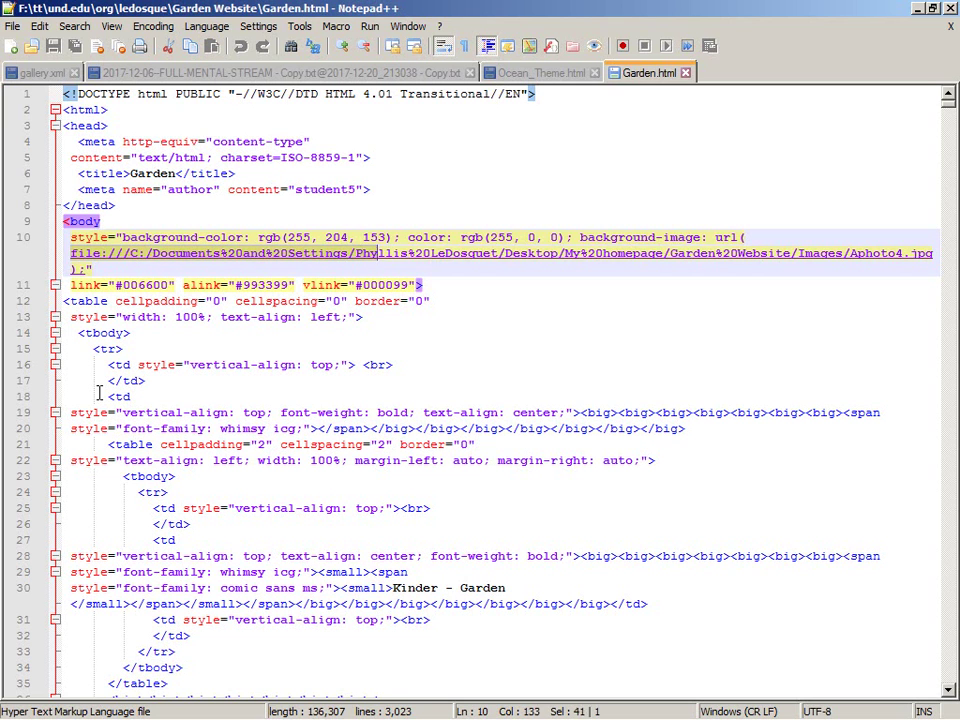
pyautogui.hotkey('shift', 'Right')
pyautogui.hotkey('shift', 'Right')
pyautogui.hotkey('shift', 'Right')
pyautogui.hotkey('shift', 'Right')
pyautogui.hotkey('shift', 'Right')
pyautogui.hotkey('shift', 'Right')
pyautogui.hotkey('shift', 'Right')
pyautogui.hotkey('shift', 'Right')
pyautogui.hotkey('shift', 'Right')
pyautogui.hotkey('shift', 'Right')
pyautogui.hotkey('shift', 'Right')
pyautogui.hotkey('shift', 'Right')
pyautogui.hotkey('shift', 'Right')
pyautogui.hotkey('shift', 'Right')
pyautogui.hotkey('shift', 'Right')
pyautogui.hotkey('shift', 'Right')
pyautogui.hotkey('shift', 'Right')
pyautogui.hotkey('shift', 'Right')
pyautogui.hotkey('shift', 'Right')
pyautogui.hotkey('shift', 'Right')
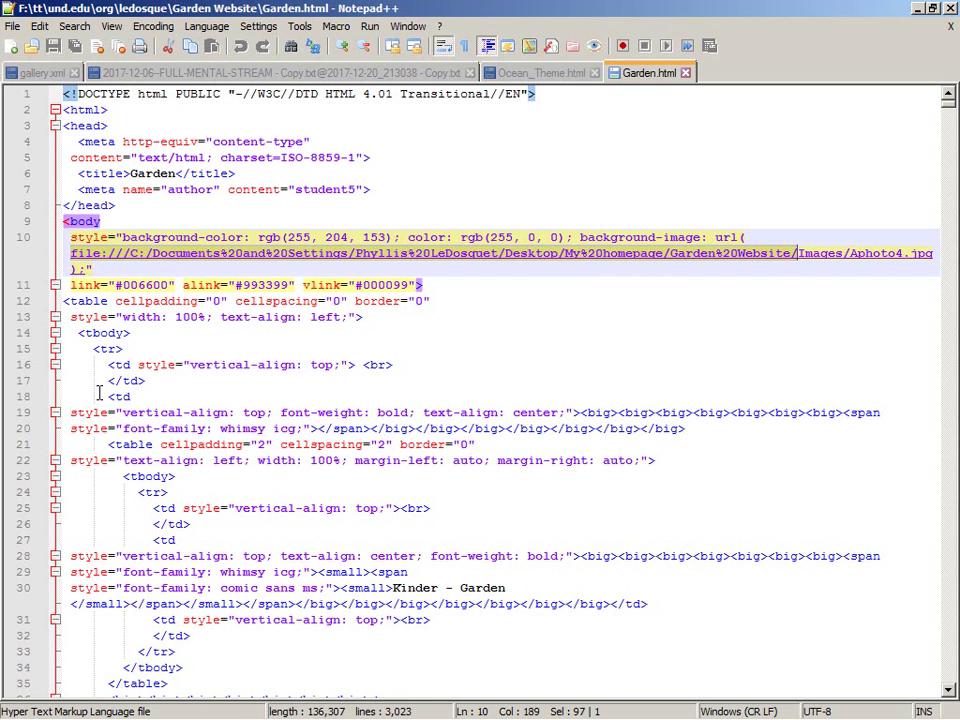
pyautogui.hotkey('shift', 'Left')
pyautogui.hotkey('ctrl', 'f')
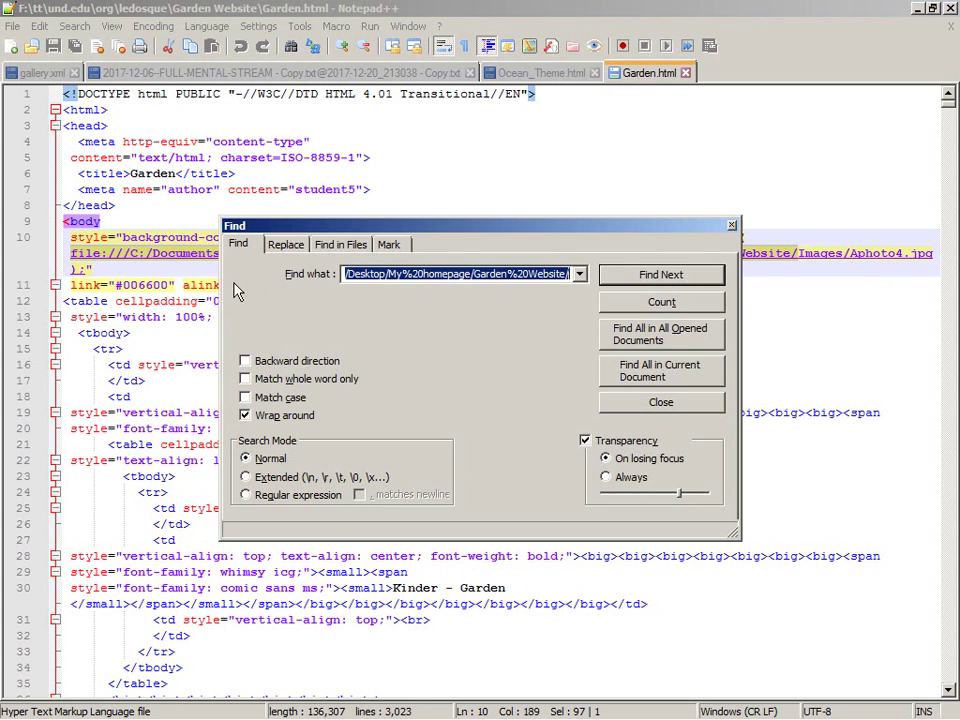
pyautogui.click(284, 244)
pyautogui.write('A')
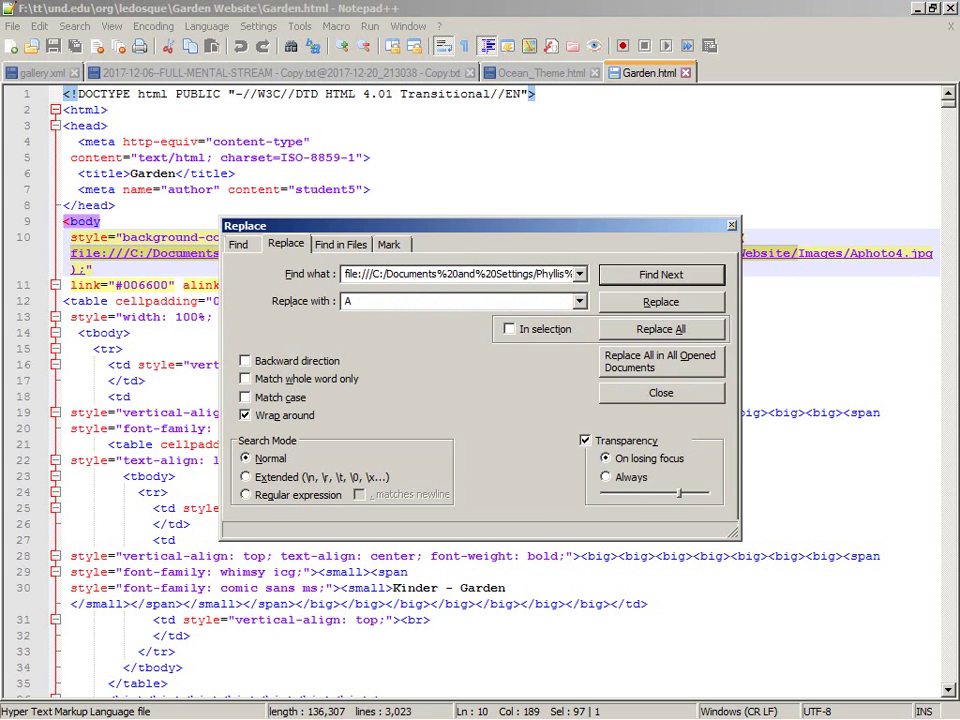
pyautogui.hotkey('alt', 'a')
pyautogui.press('Escape')
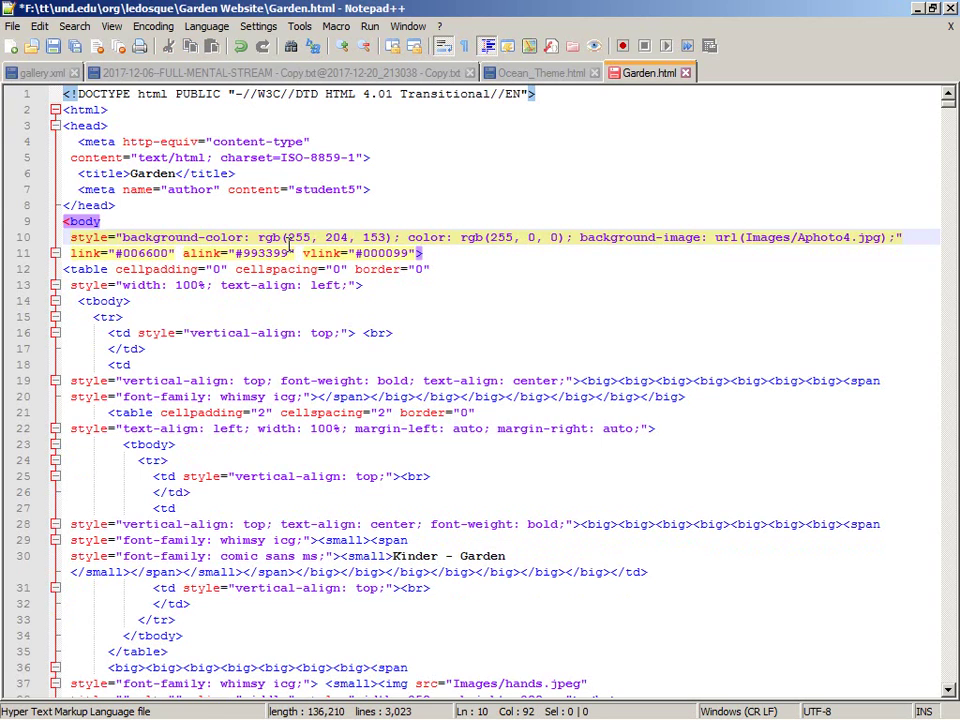
pyautogui.hotkey('ctrl', 's')
# Step: Reload the Kinder-Garden page in the browser and check its background from the table of contents down through the schedule
pyautogui.hotkey('alt', 'Tab')
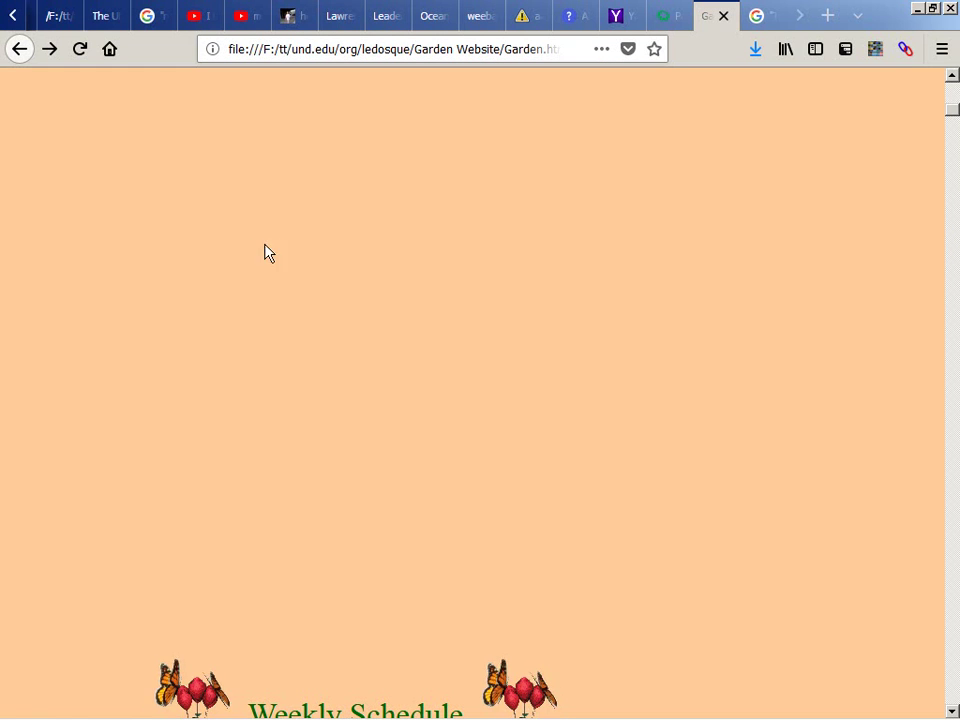
pyautogui.press('F5')
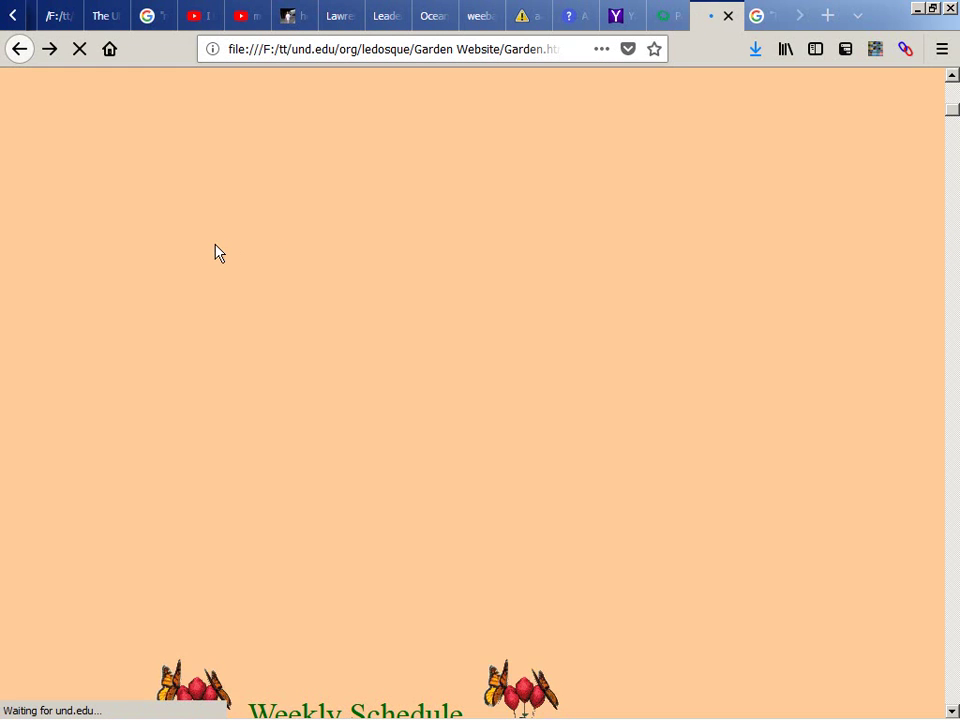
pyautogui.hotkey('alt', 'Tab')
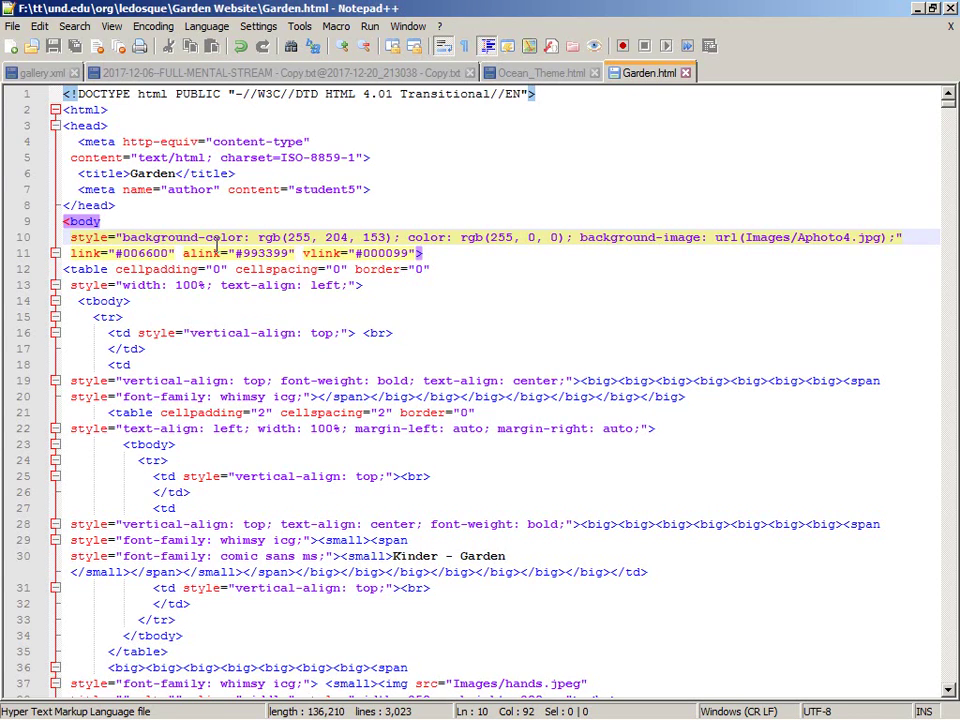
pyautogui.hotkey('alt', 'Tab')
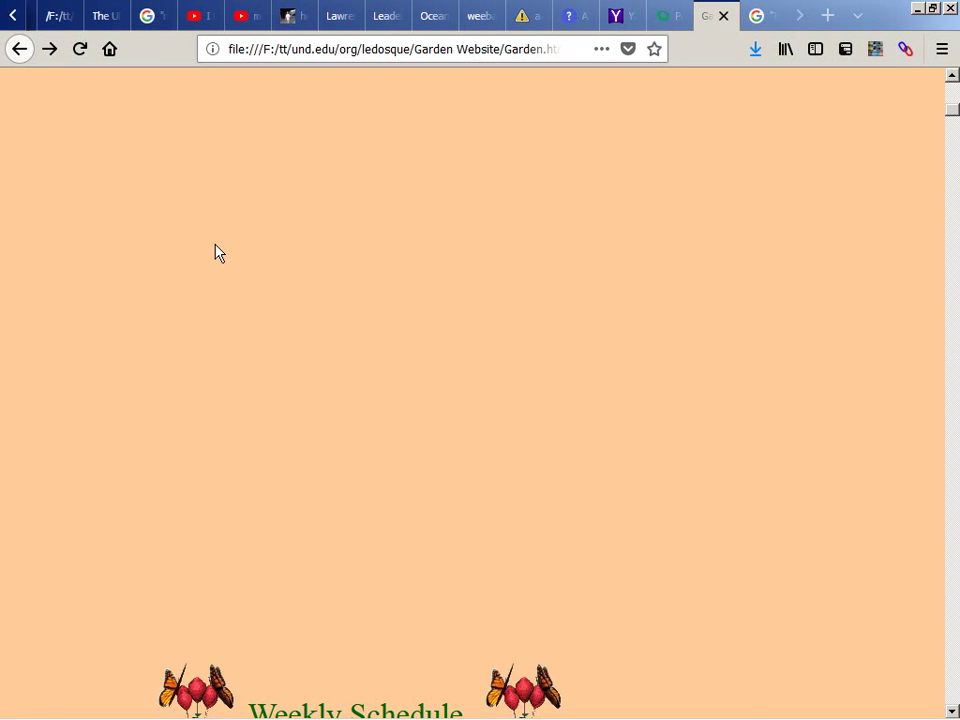
pyautogui.scroll(-3, 219, 253)
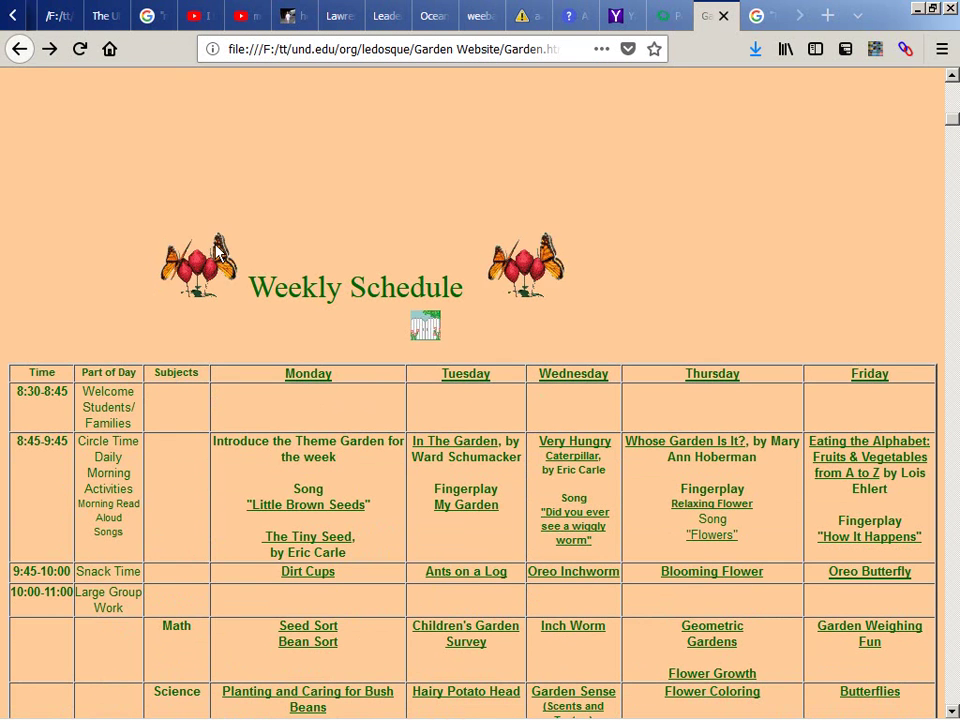
pyautogui.scroll(2, 219, 253)
pyautogui.scroll(8, 219, 253)
pyautogui.scroll(-4, 219, 253)
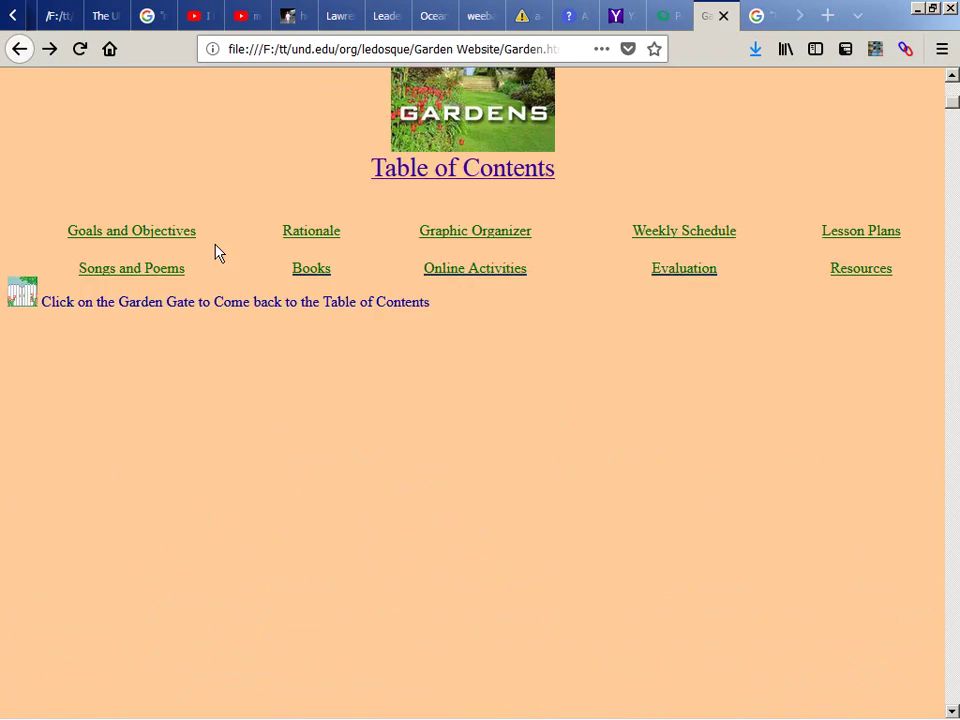
pyautogui.scroll(-10, 219, 253)
pyautogui.scroll(-15, 219, 253)
pyautogui.hotkey('alt', 'Tab')
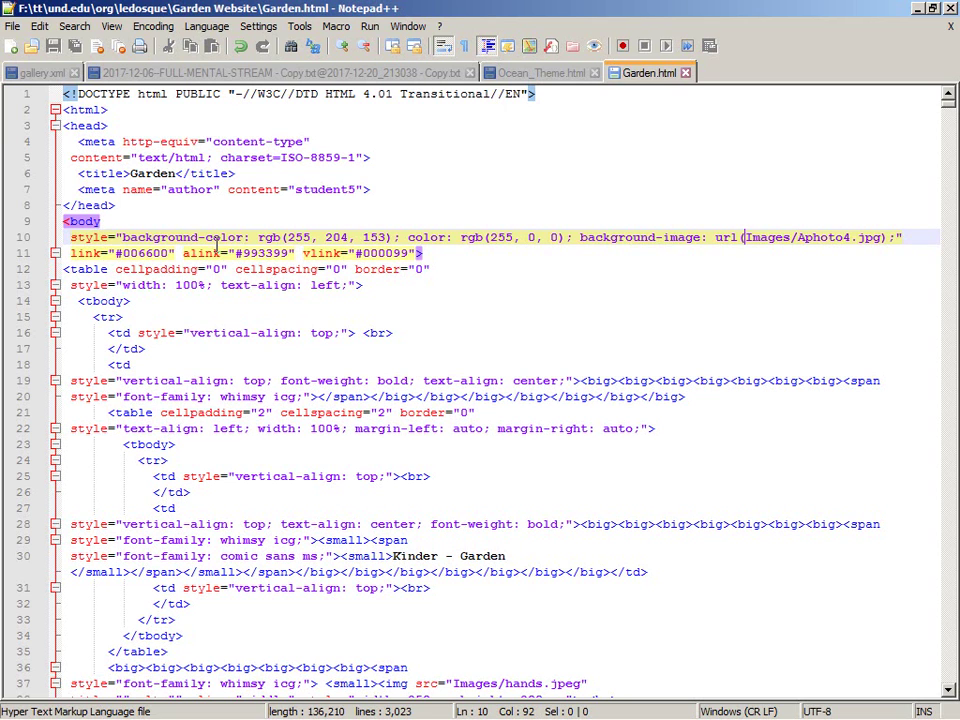
pyautogui.hotkey('alt', 'Tab')
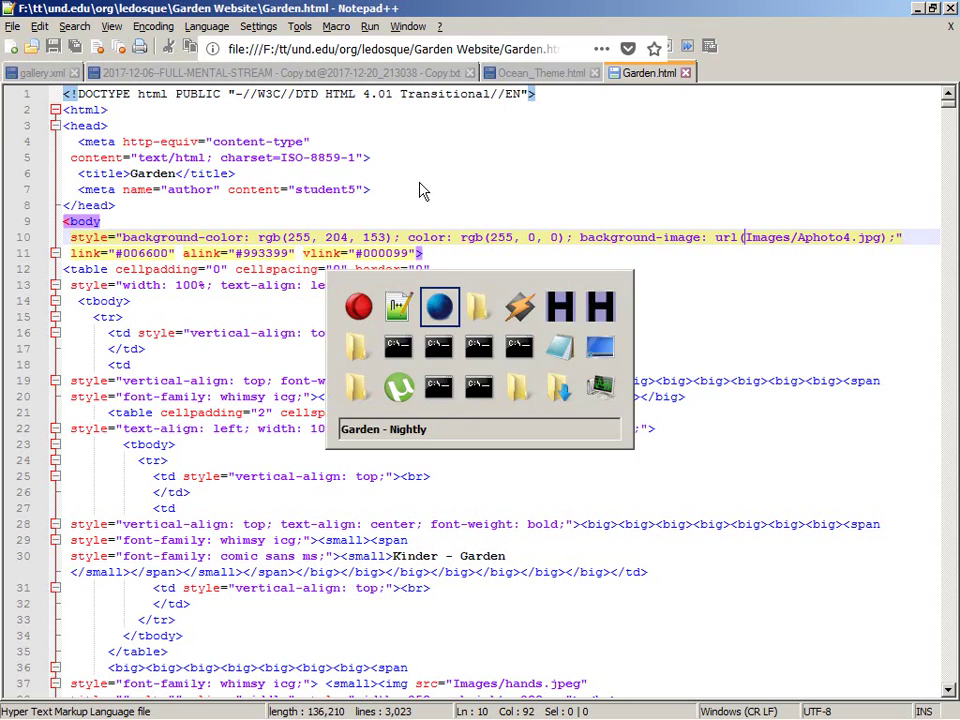
# Step: Check the Garden Website's Images folder in the file explorer for the background image Aphoto4.jpg
pyautogui.click(423, 44)
pyautogui.hotkey('alt', 'Tab')
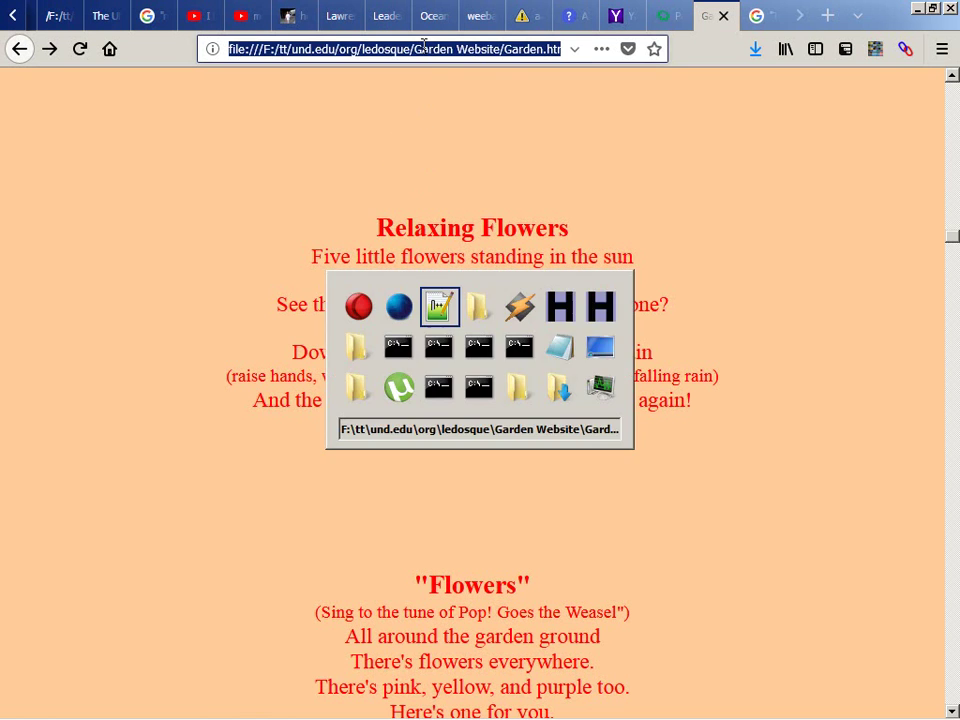
pyautogui.hotkey('alt', 'Tab')
pyautogui.press('Home')
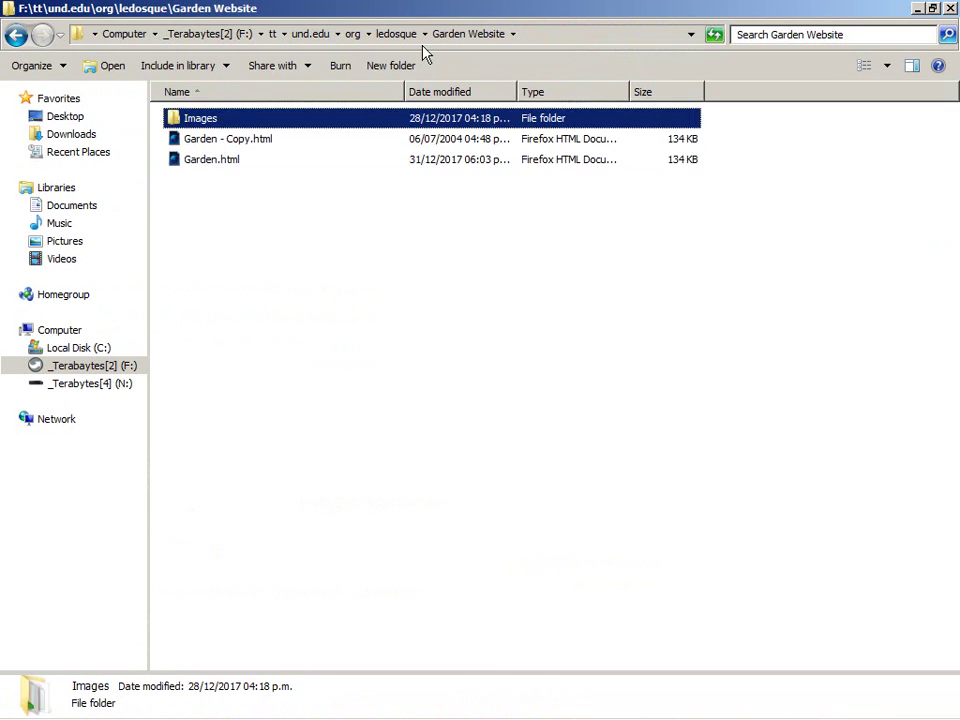
pyautogui.press('Return')
pyautogui.press('Home')
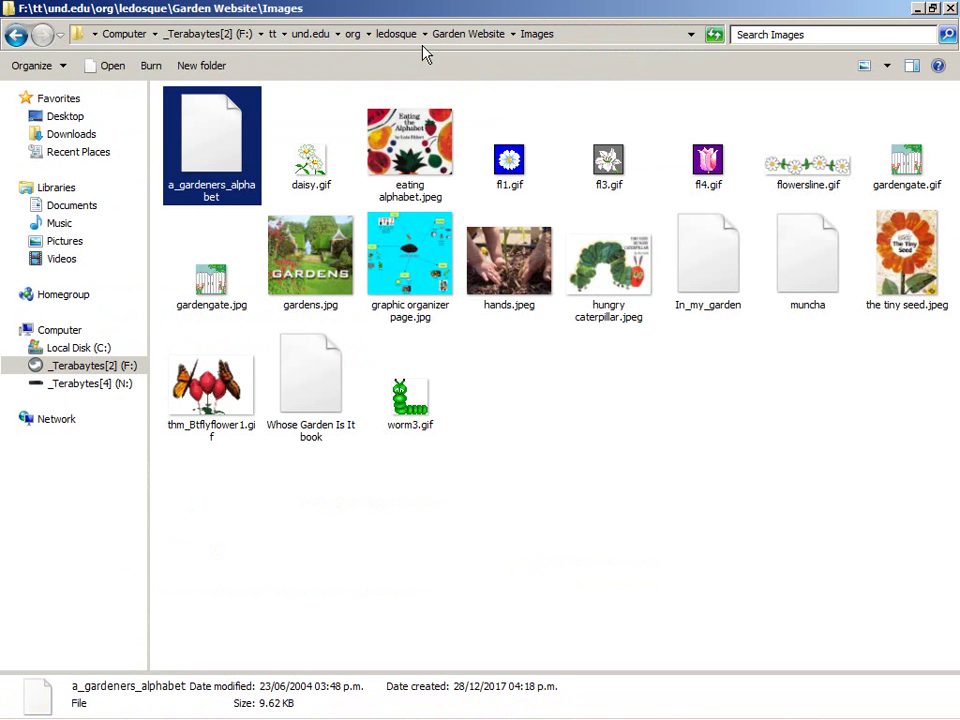
# Step: Return to the Kinder-Garden page in the browser and view the garden gate image under Songs, Poems, and Fingerplays on its own
pyautogui.hotkey('alt', 'Tab')
pyautogui.hotkey('alt', 'Tab')
pyautogui.press('Tab')
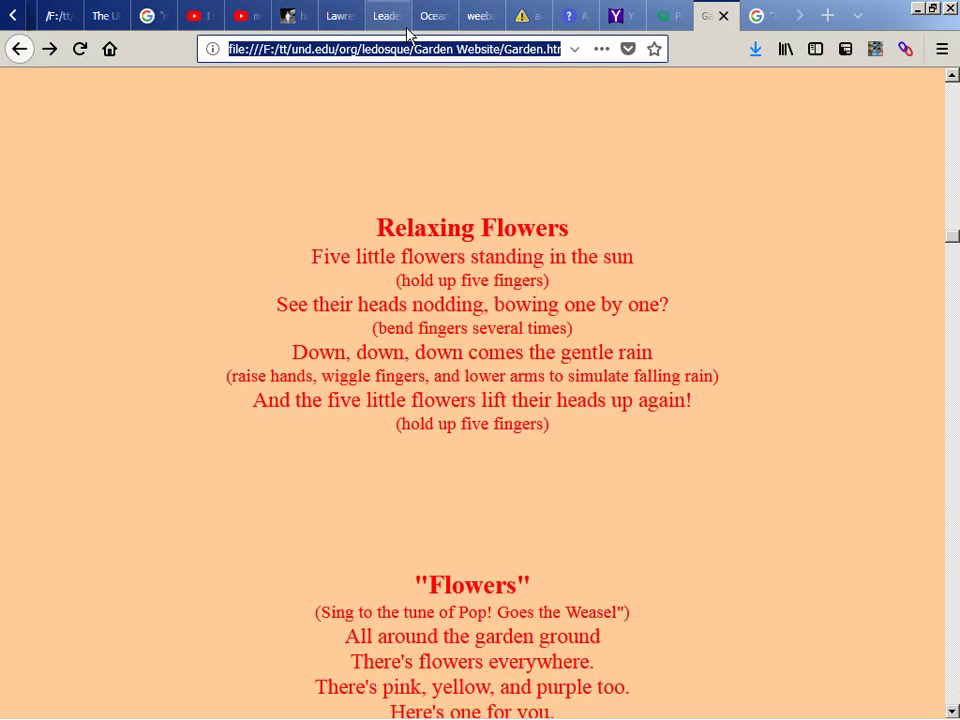
pyautogui.scroll(10, 437, 141)
pyautogui.press('Down')
pyautogui.press('Escape')
pyautogui.rightClick(461, 157)
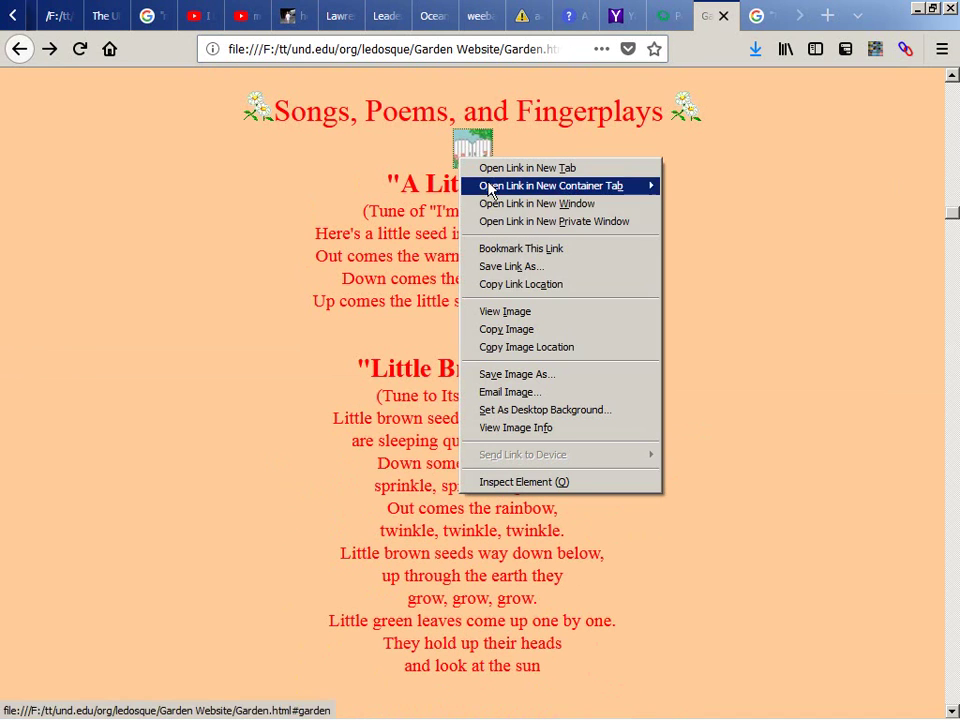
pyautogui.click(534, 312)
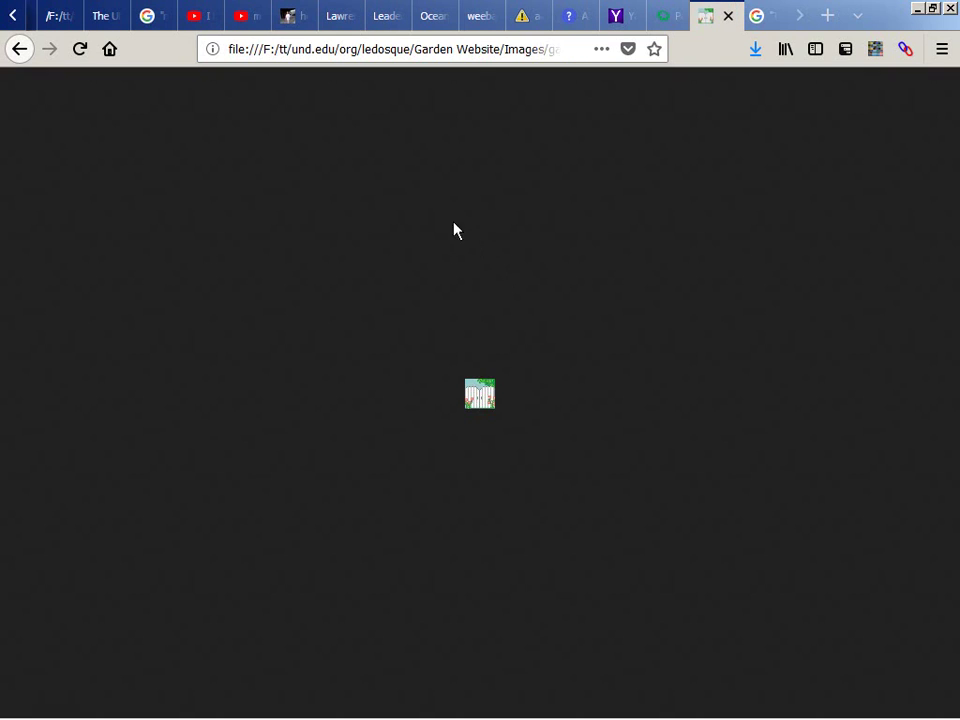
# Step: Change the image address to und.edu/org/ledosque/Garden Website/Images/Aphoto4.jpg and load it from the live site
pyautogui.click(469, 47)
pyautogui.press('End')
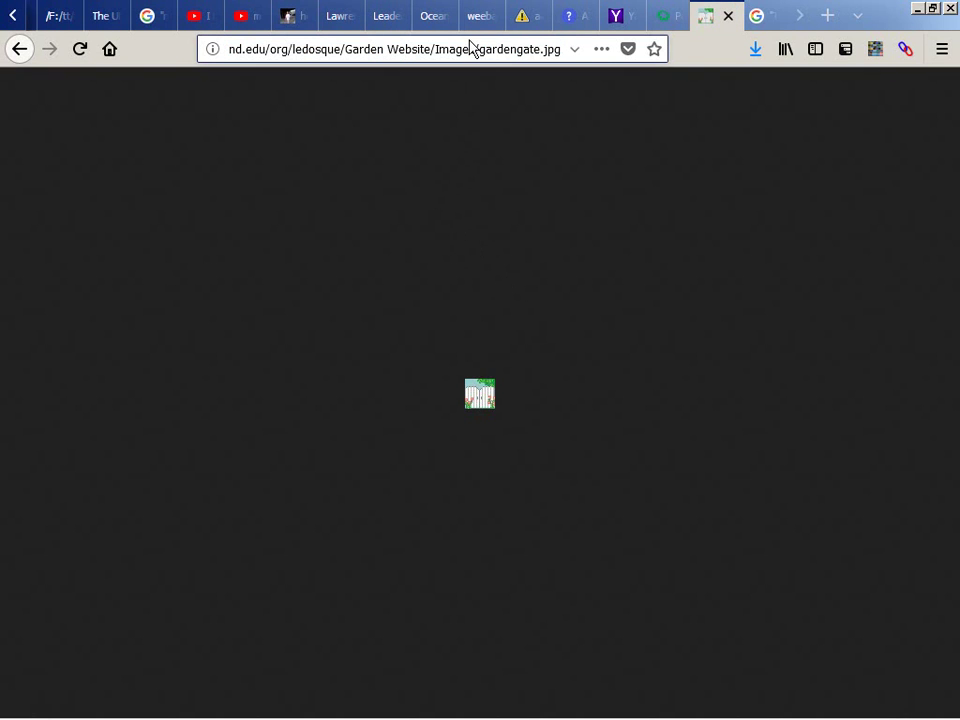
pyautogui.hotkey('ctrl', 'shift', 'Left')
pyautogui.hotkey('ctrl', 'shift', 'Left')
pyautogui.write('aPHO')
pyautogui.press('BackSpace')
pyautogui.press('BackSpace')
pyautogui.press('BackSpace')
pyautogui.press('BackSpace')
pyautogui.write('Aphoto4.jpg')
pyautogui.press('Home')
pyautogui.hotkey('shift', 'Right')
pyautogui.hotkey('shift', 'Right')
pyautogui.hotkey('shift', 'Right')
pyautogui.hotkey('shift', 'Right')
pyautogui.hotkey('shift', 'Right')
pyautogui.hotkey('shift', 'Right')
pyautogui.hotkey('shift', 'Right')
pyautogui.hotkey('shift', 'Right')
pyautogui.hotkey('shift', 'Right')
pyautogui.hotkey('shift', 'Right')
pyautogui.hotkey('shift', 'Right')
pyautogui.hotkey('shift', 'Right')
pyautogui.hotkey('shift', 'Right')
pyautogui.hotkey('shift', 'Right')
pyautogui.press('BackSpace')
pyautogui.press('Return')
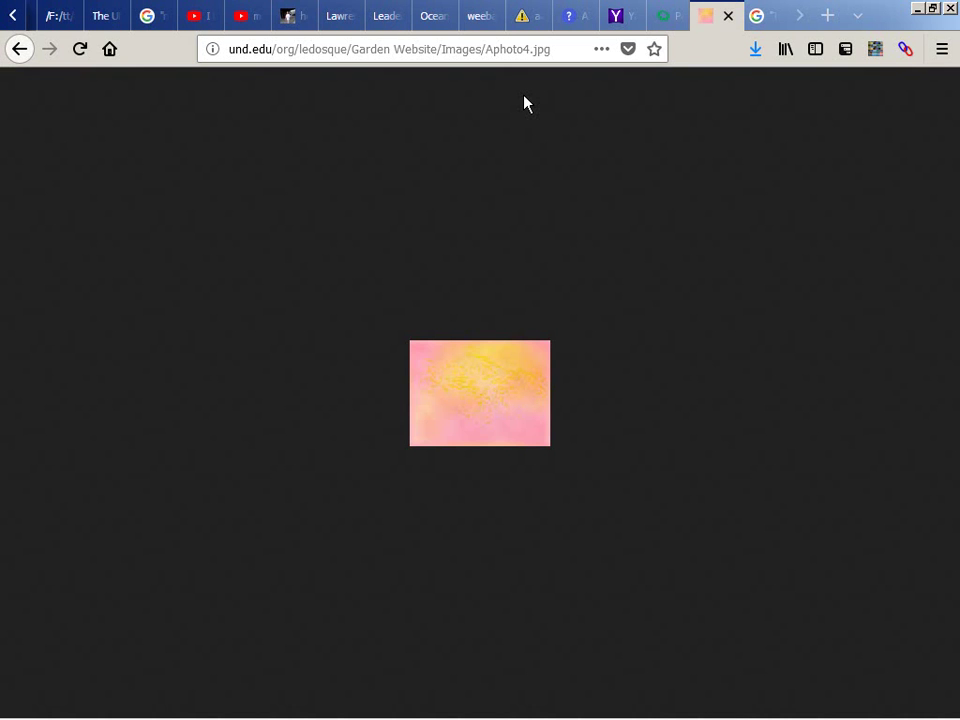
# Step: Save the live site's background image as Aphoto4.jpg in the local Garden Website Images folder
pyautogui.hotkey('ctrl', 's')
pyautogui.click(470, 337)
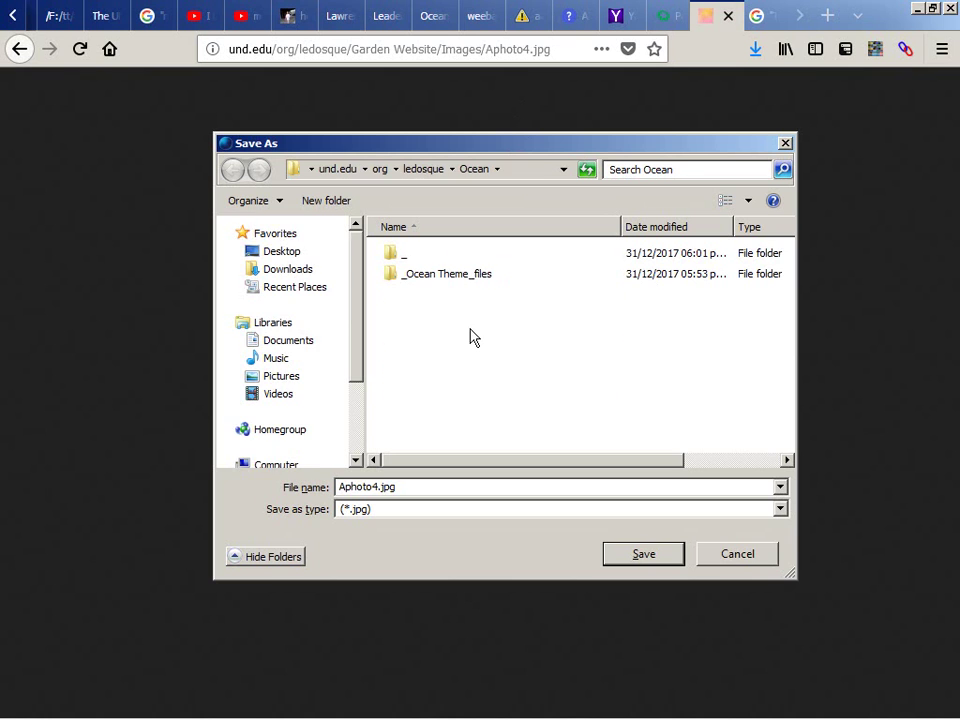
pyautogui.press('BackSpace')
pyautogui.write('gar')
pyautogui.press('Return')
pyautogui.press('Down')
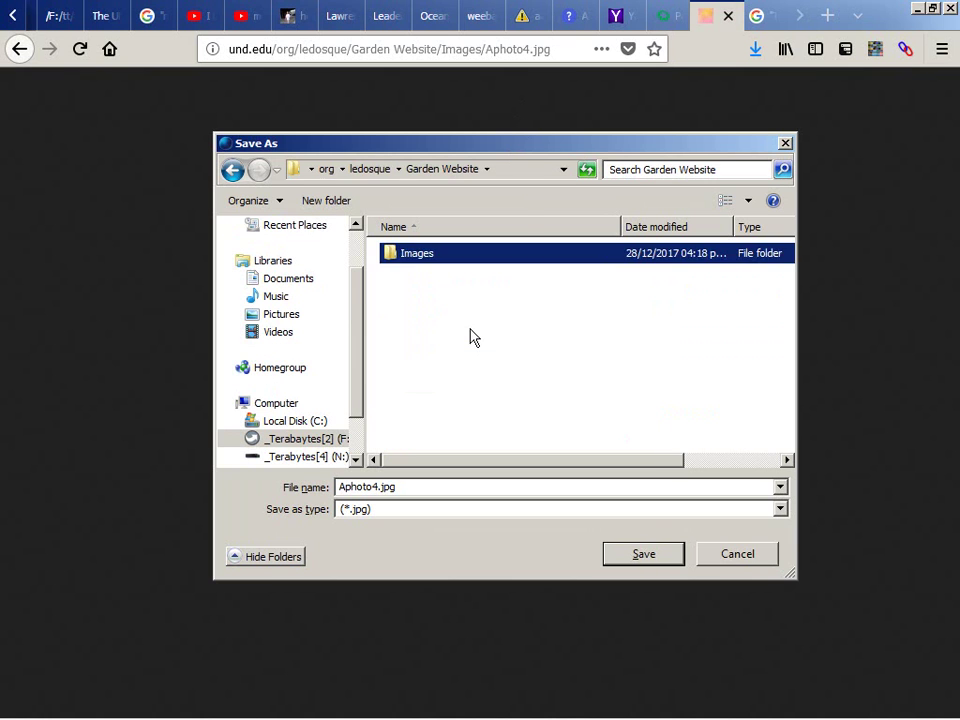
pyautogui.press('Return')
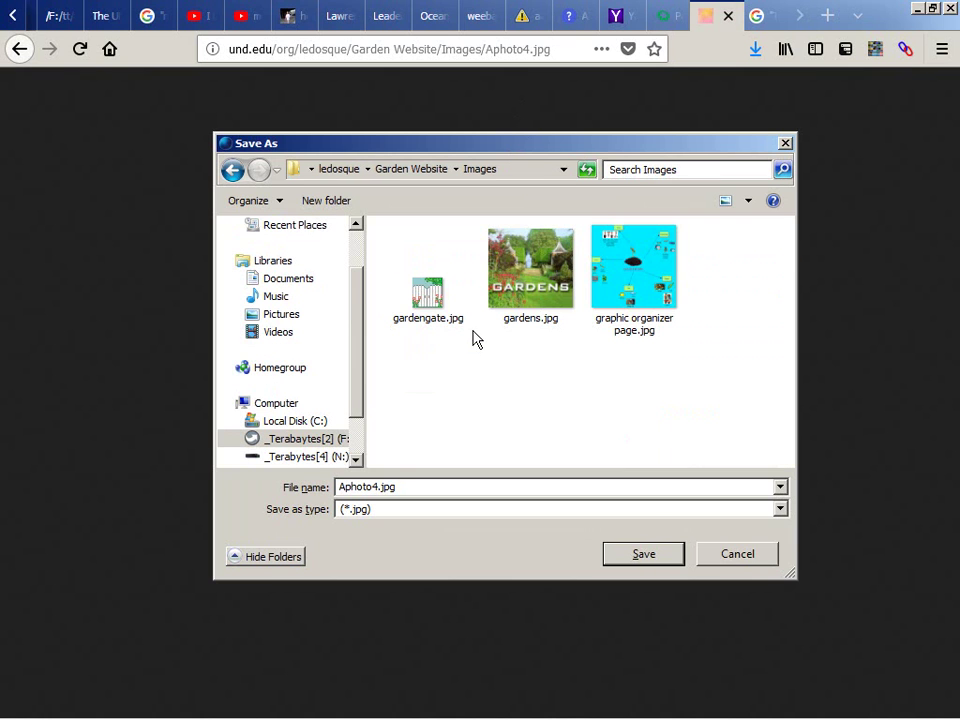
pyautogui.click(621, 566)
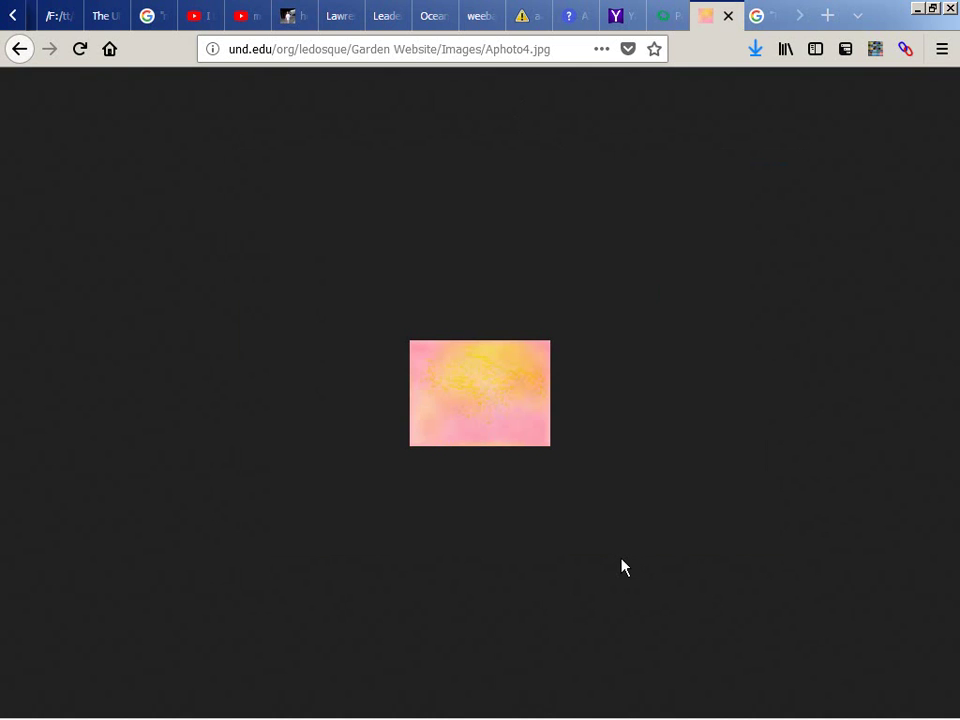
# Step: Return to the local Kinder-Garden page, switch to Notepad++ and search Garden.html from its beginning for file:///
pyautogui.hotkey('alt', 'Left')
pyautogui.hotkey('alt', 'Left')
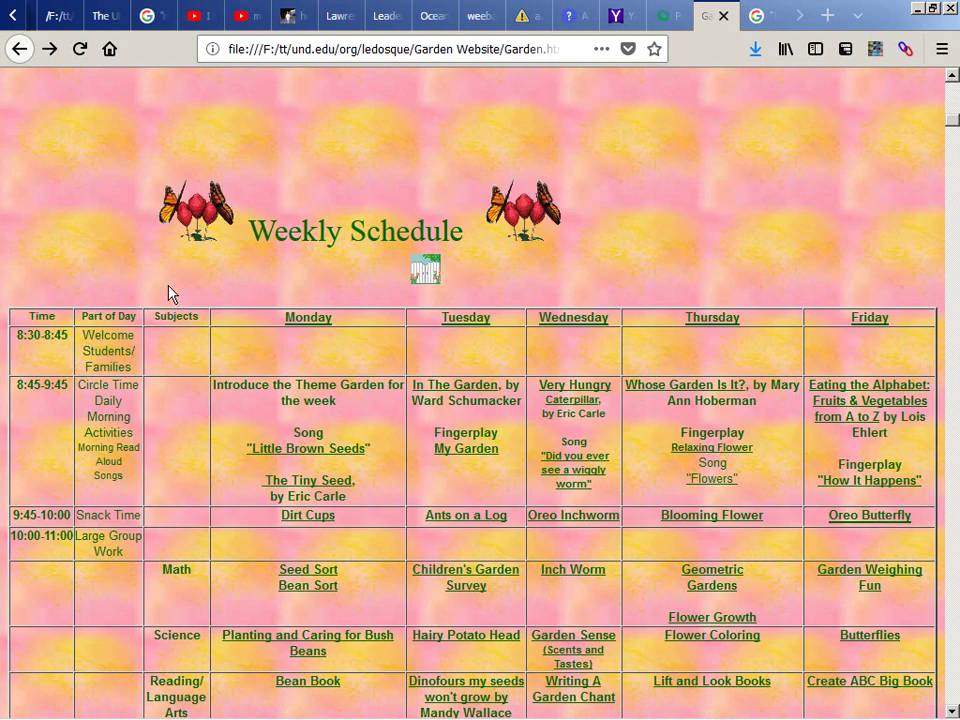
pyautogui.hotkey('alt', 'Tab')
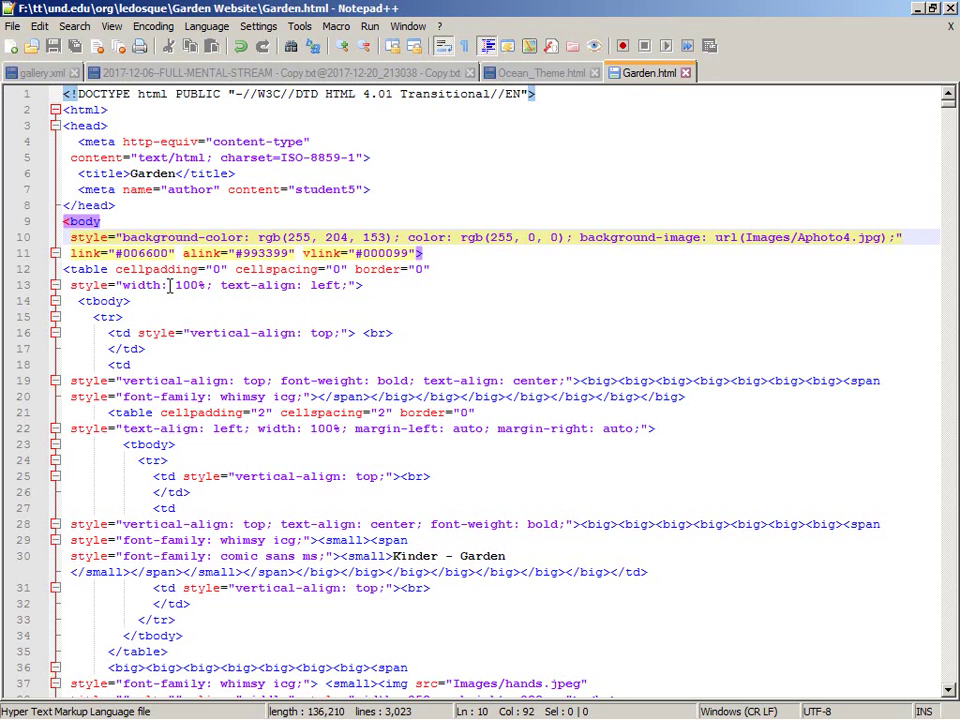
pyautogui.hotkey('ctrl', 'Home')
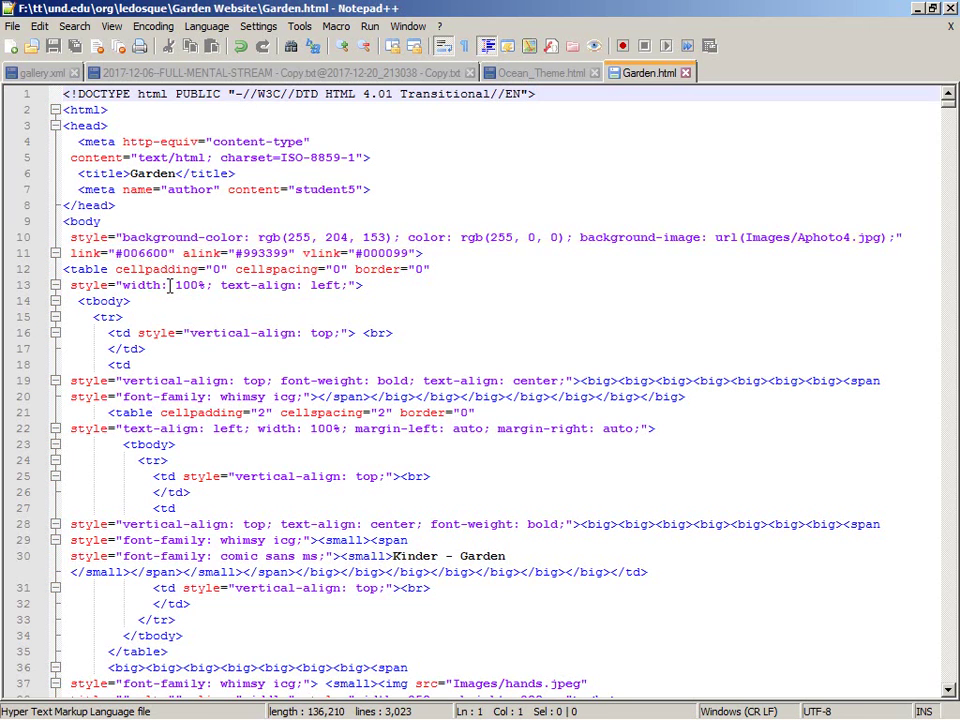
pyautogui.hotkey('ctrl', 'f')
pyautogui.write('f')
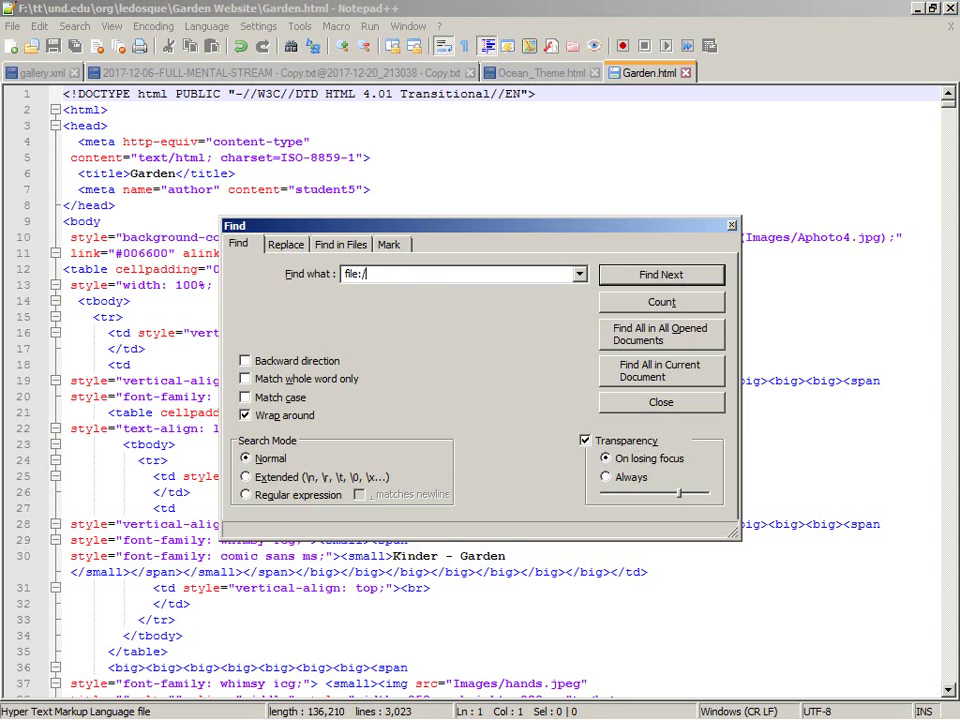
pyautogui.write('ile:/')
pyautogui.press('Escape')
pyautogui.hotkey('ctrl', 'f')
pyautogui.press('End')
pyautogui.write('//')
pyautogui.press('Return')
pyautogui.press('Escape')
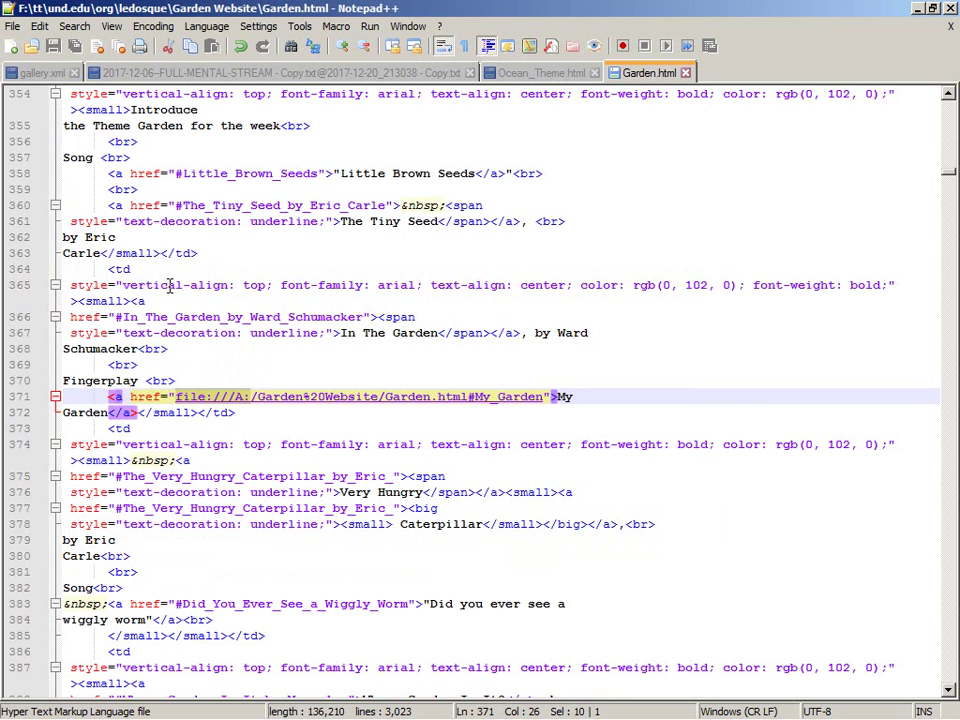
# Step: Remove every occurrence of file:///A:/Garden%20Website/ from Garden.html, replacing it with nothing
pyautogui.hotkey('shift', 'Right')
pyautogui.hotkey('shift', 'Right')
pyautogui.hotkey('shift', 'Right')
pyautogui.hotkey('shift', 'Right')
pyautogui.hotkey('shift', 'Right')
pyautogui.hotkey('shift', 'Right')
pyautogui.hotkey('shift', 'Right')
pyautogui.hotkey('shift', 'Right')
pyautogui.hotkey('shift', 'Right')
pyautogui.hotkey('shift', 'Right')
pyautogui.hotkey('shift', 'Right')
pyautogui.hotkey('shift', 'Right')
pyautogui.hotkey('shift', 'Right')
pyautogui.hotkey('shift', 'Right')
pyautogui.hotkey('shift', 'Right')
pyautogui.hotkey('shift', 'Right')
pyautogui.hotkey('shift', 'Right')
pyautogui.hotkey('shift', 'Right')
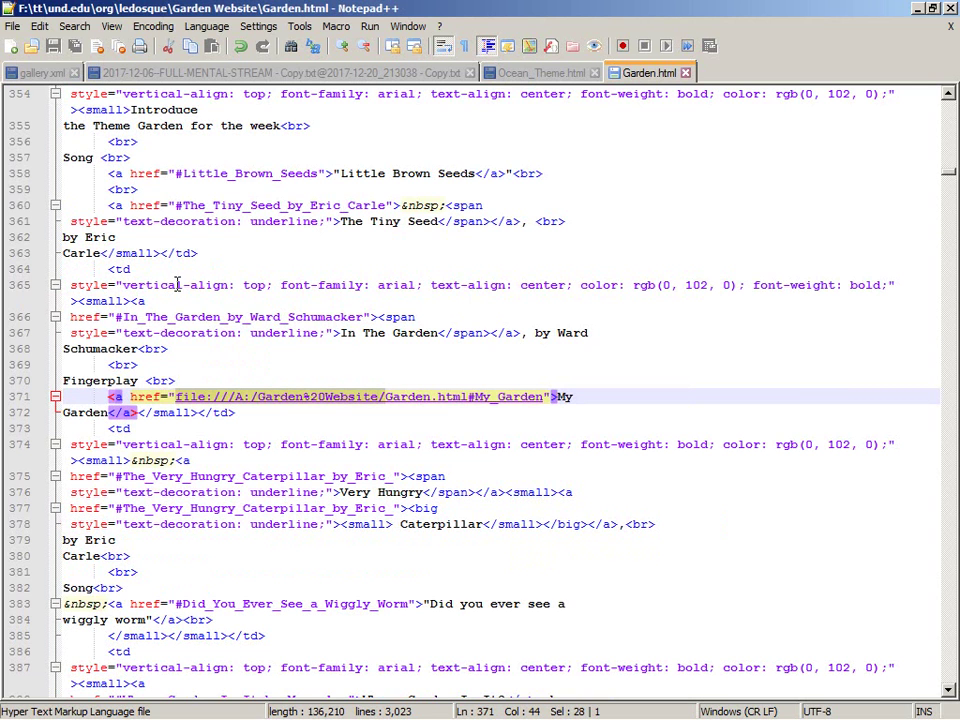
pyautogui.hotkey('ctrl', 'f')
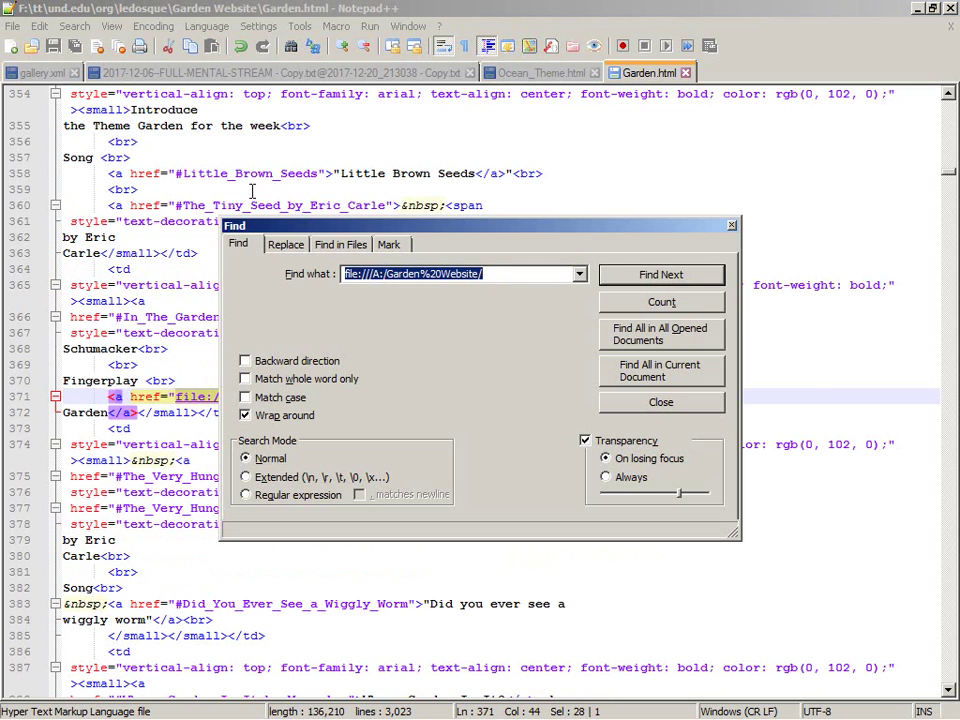
pyautogui.click(280, 250)
pyautogui.hotkey('alt', 'a')
pyautogui.press('Escape')
# Step: Switch to the browser, reload the local Kinder-Garden page and go to its table of contents
pyautogui.hotkey('alt', 'Tab')
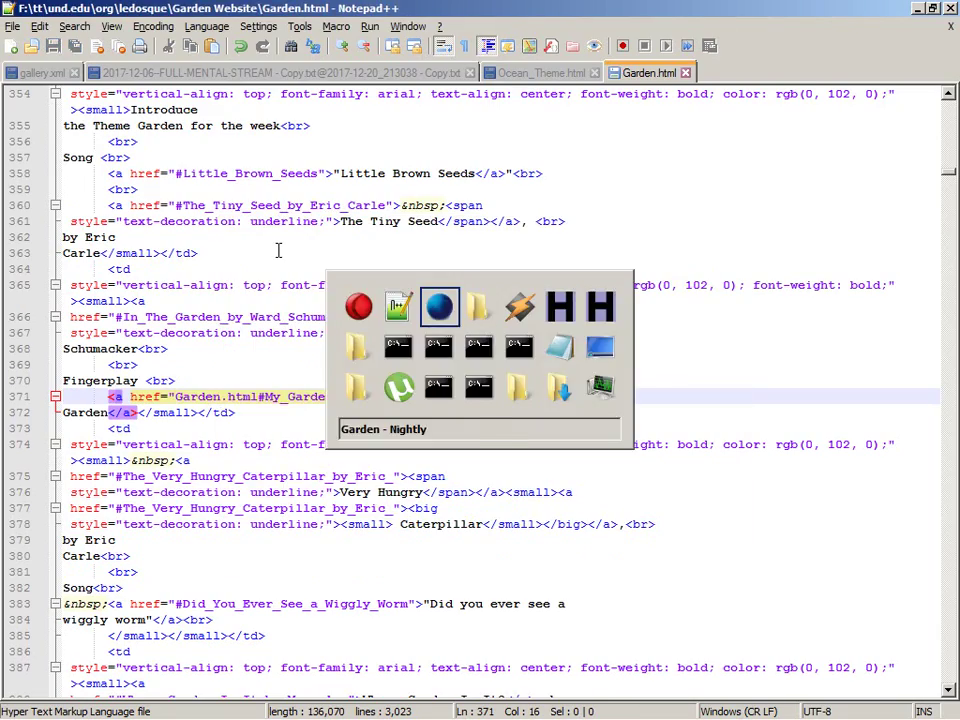
pyautogui.press('F5')
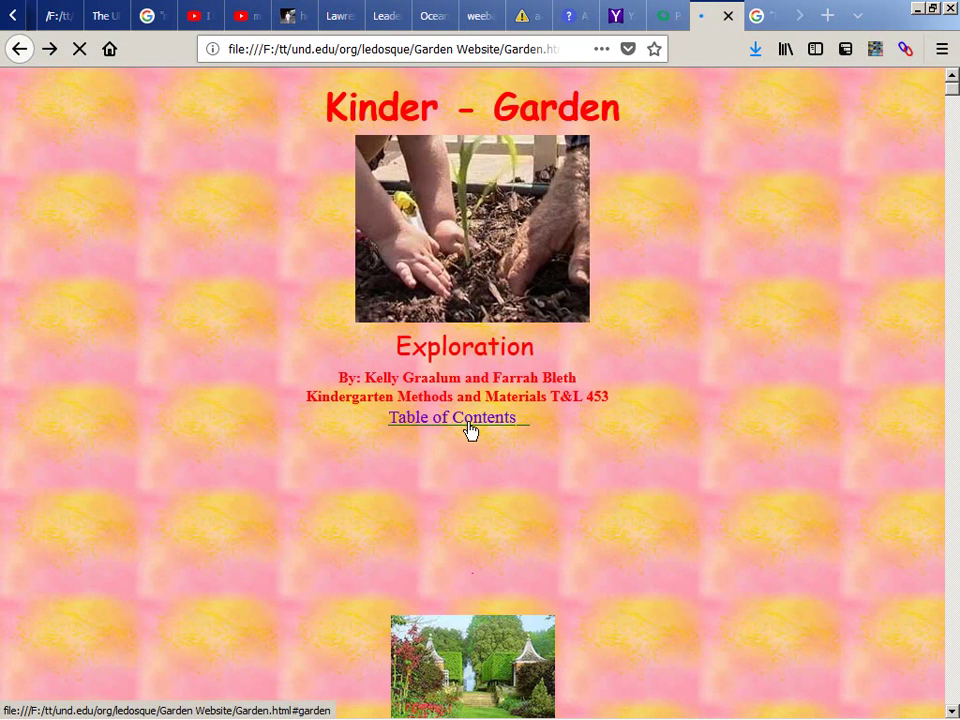
pyautogui.click(470, 430)
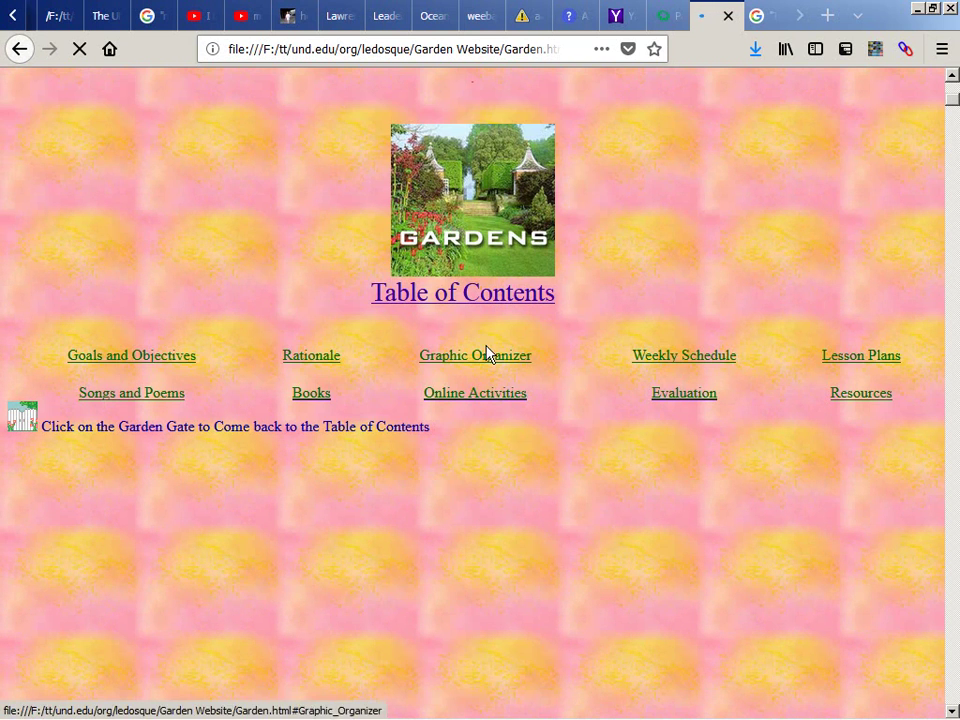
# Step: Change the page address to und.edu/org/ledosque/Garden Website/Garden.html#garden and load the live version
pyautogui.click(430, 55)
pyautogui.press('Home')
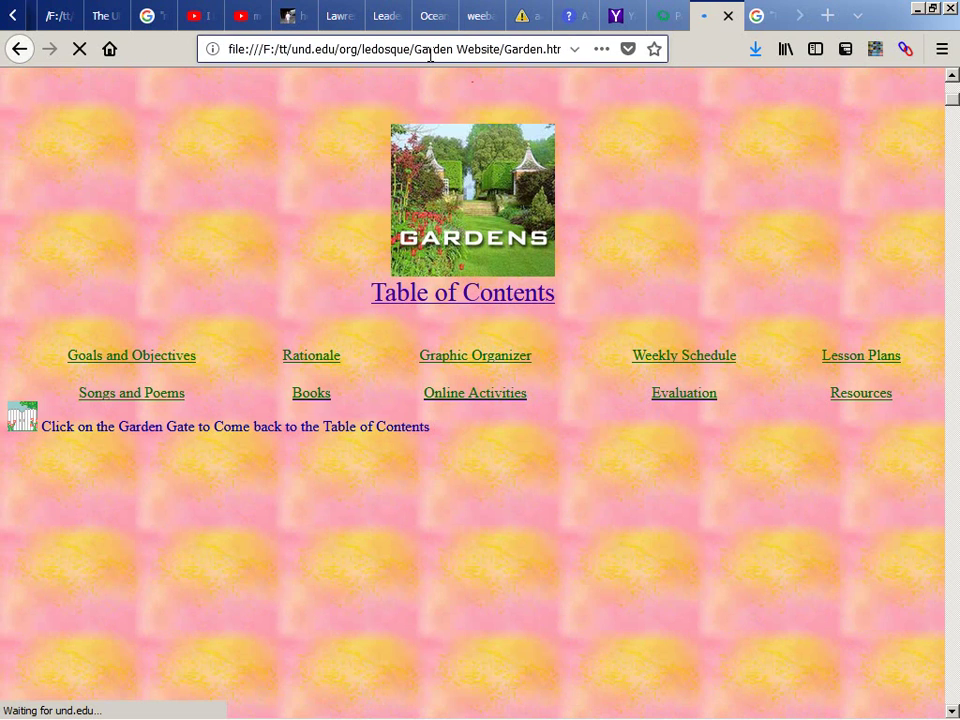
pyautogui.hotkey('shift', 'Right')
pyautogui.hotkey('shift', 'Right')
pyautogui.hotkey('shift', 'Right')
pyautogui.hotkey('shift', 'Right')
pyautogui.hotkey('shift', 'Right')
pyautogui.hotkey('shift', 'Right')
pyautogui.hotkey('shift', 'Right')
pyautogui.hotkey('shift', 'Right')
pyautogui.hotkey('shift', 'Right')
pyautogui.hotkey('shift', 'Right')
pyautogui.hotkey('shift', 'Right')
pyautogui.hotkey('shift', 'Right')
pyautogui.hotkey('shift', 'Right')
pyautogui.hotkey('shift', 'Right')
pyautogui.press('BackSpace')
pyautogui.press('Return')
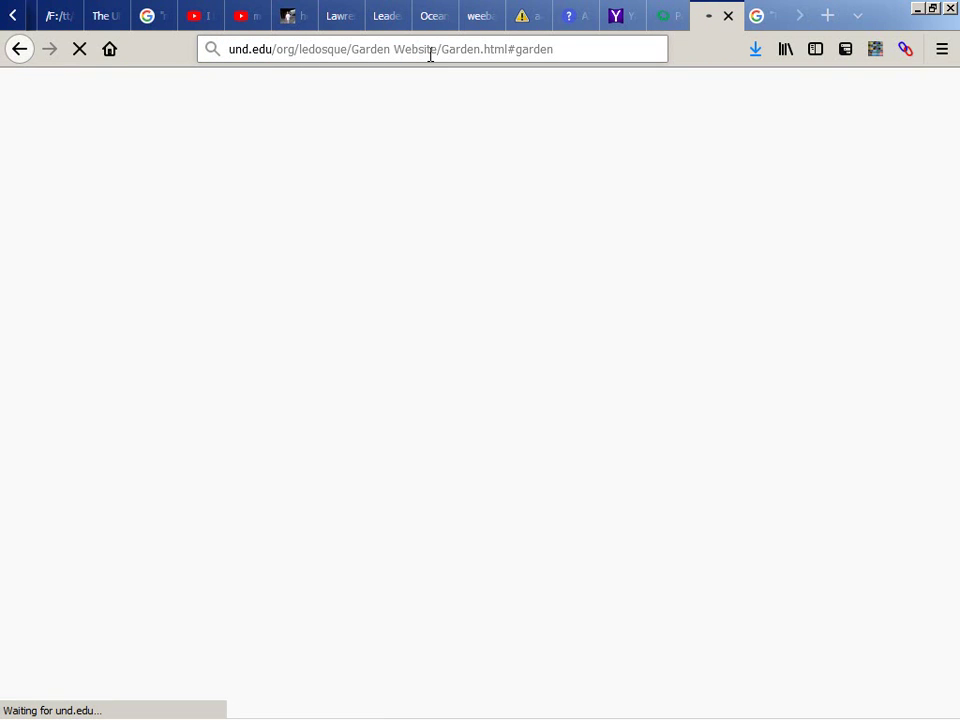
pyautogui.hotkey('alt', 'Tab')
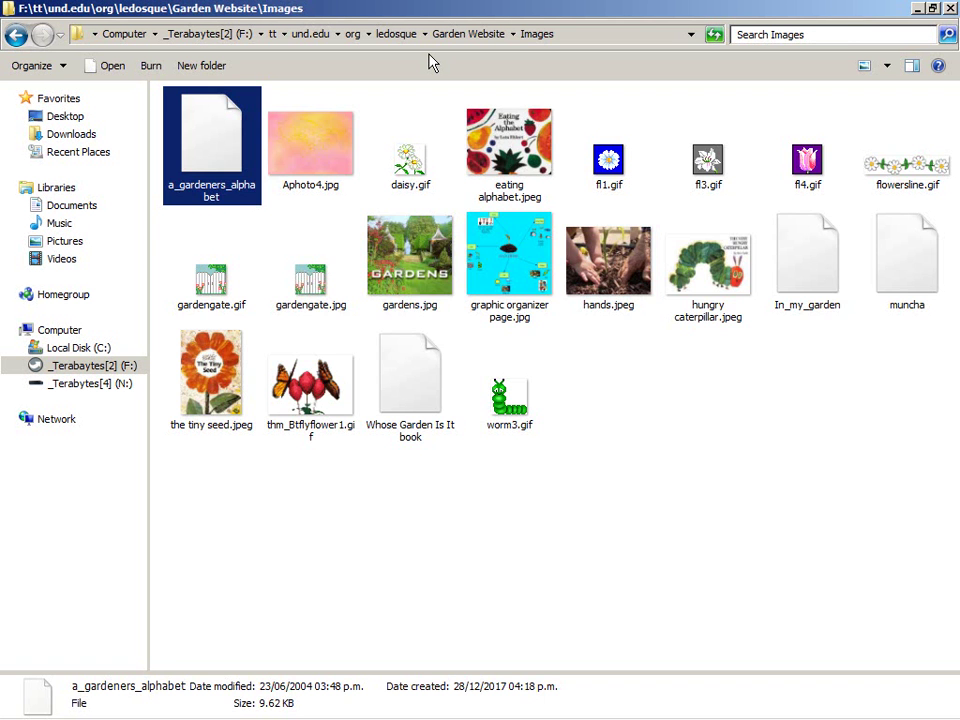
pyautogui.hotkey('alt', 'Up')
pyautogui.hotkey('alt', 'Up')
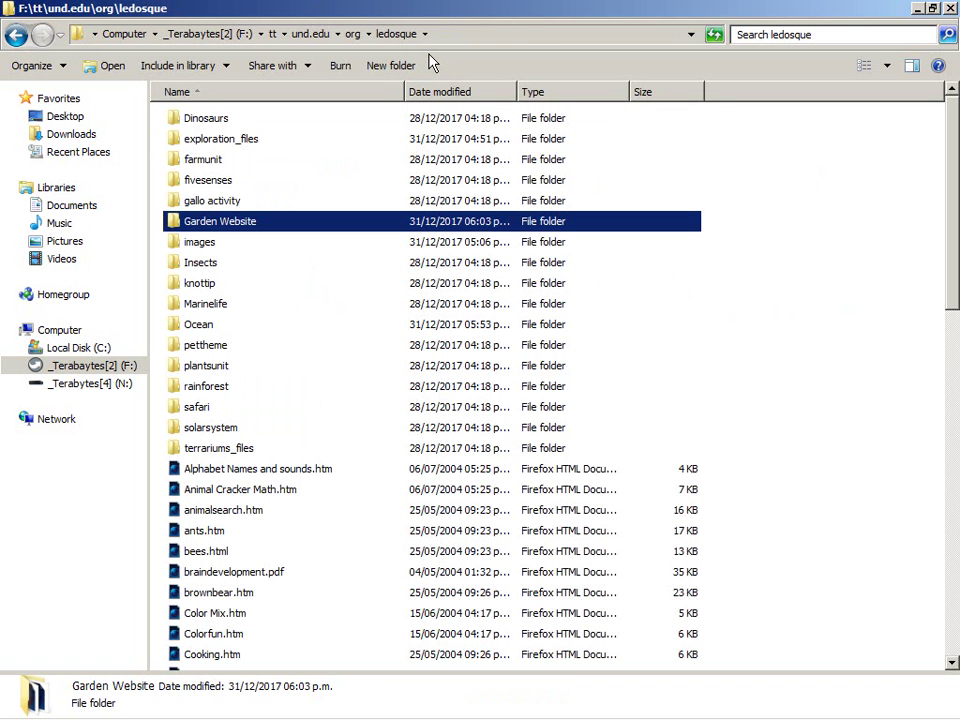
pyautogui.hotkey('alt', 'Up')
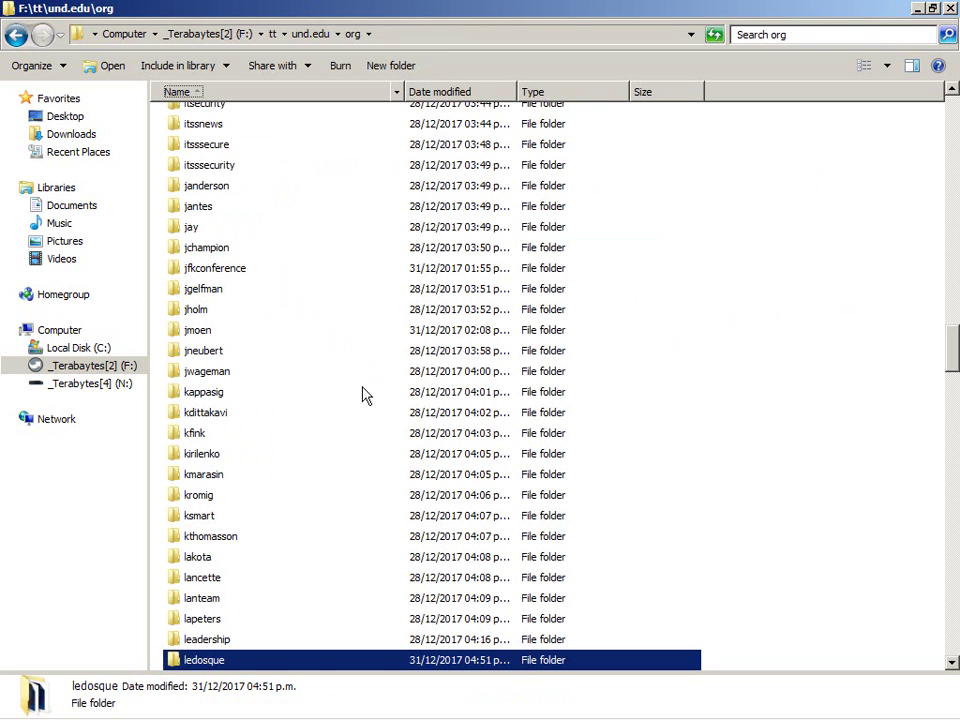
pyautogui.press('Down')
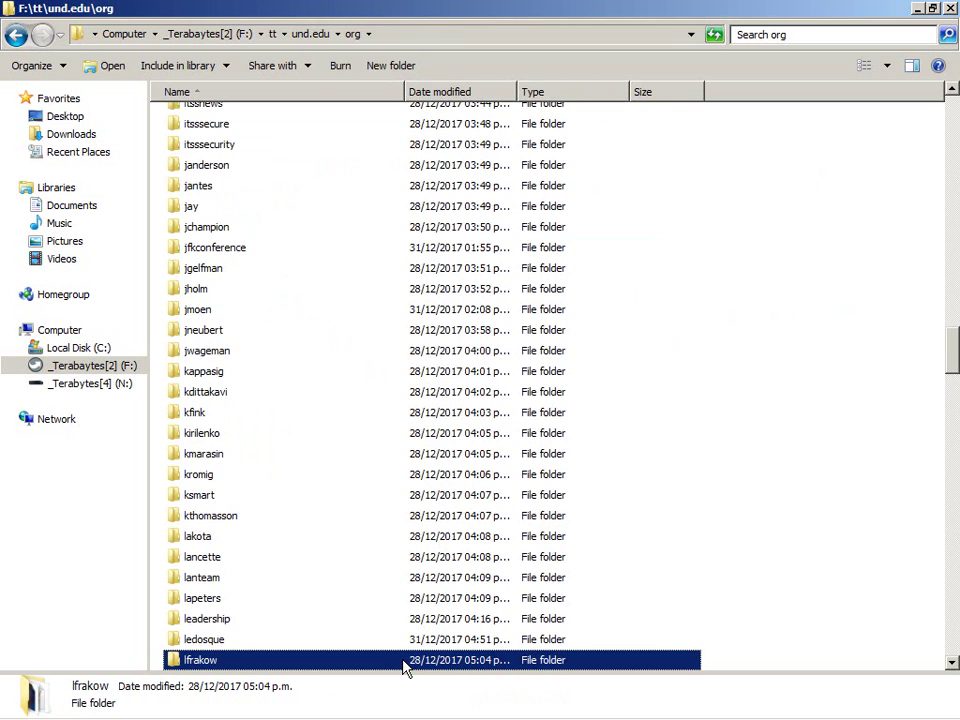
pyautogui.hotkey('shift', 'End')
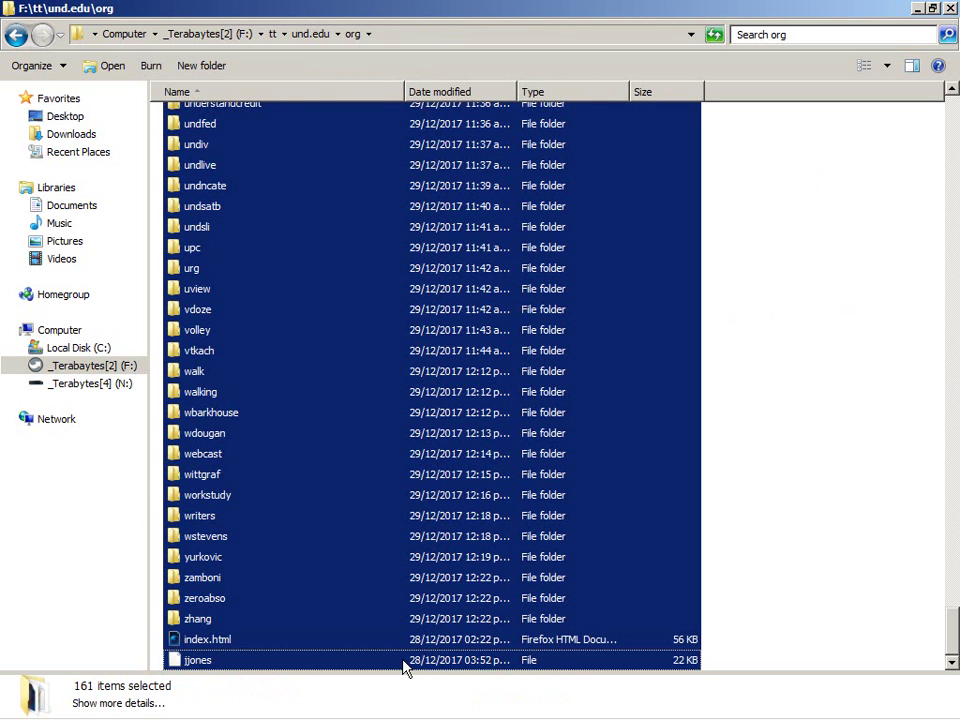
pyautogui.scroll(20, 404, 385)
pyautogui.scroll(20, 404, 338)
pyautogui.scroll(-6, 404, 338)
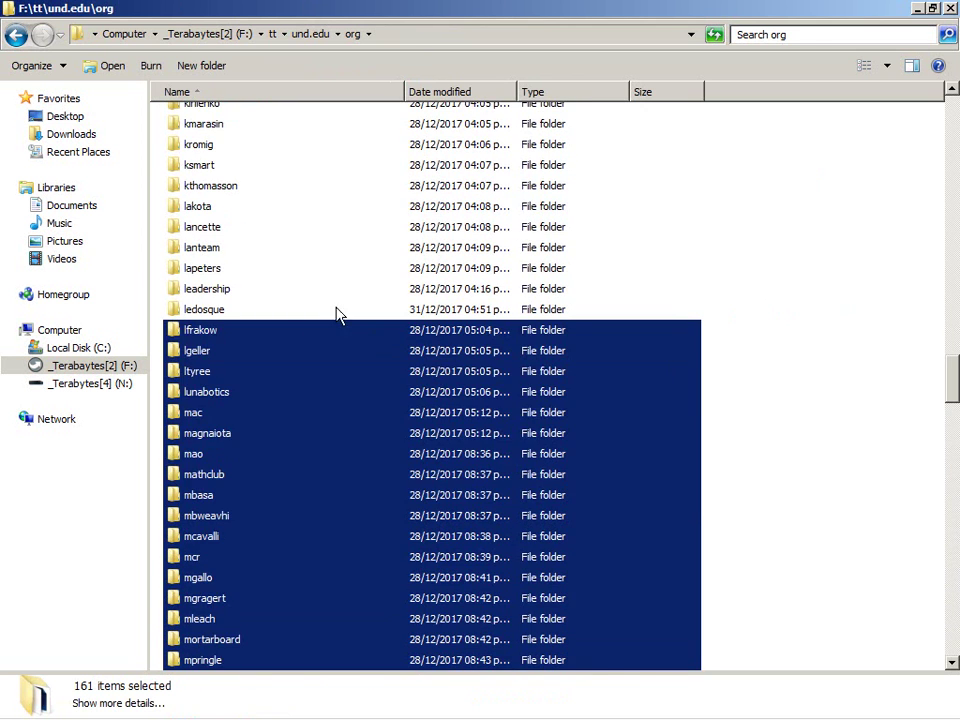
pyautogui.doubleClick(196, 309)
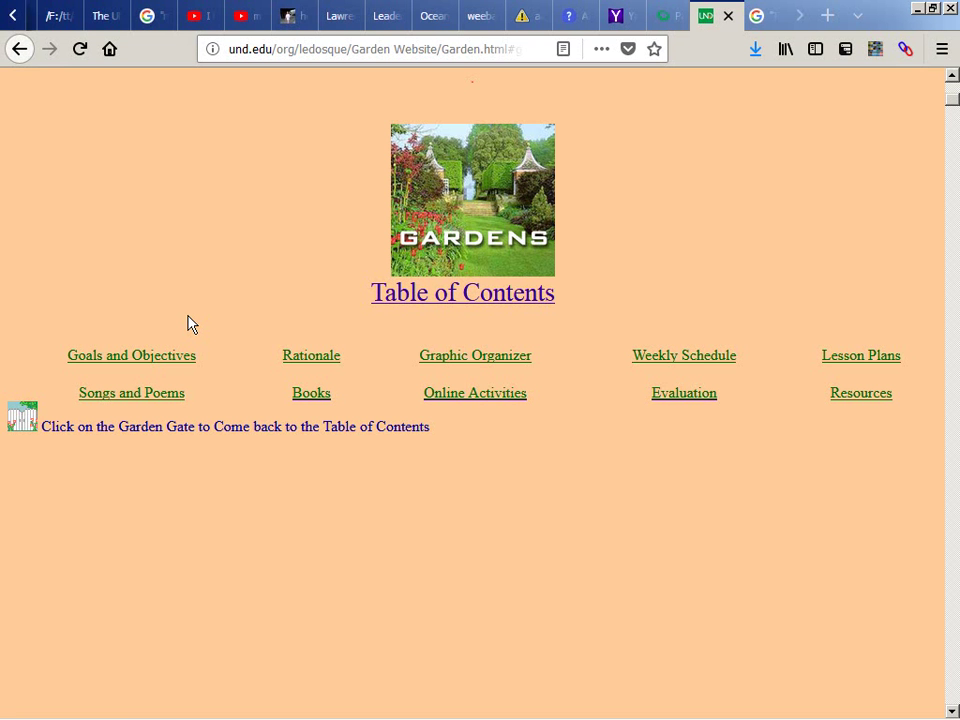
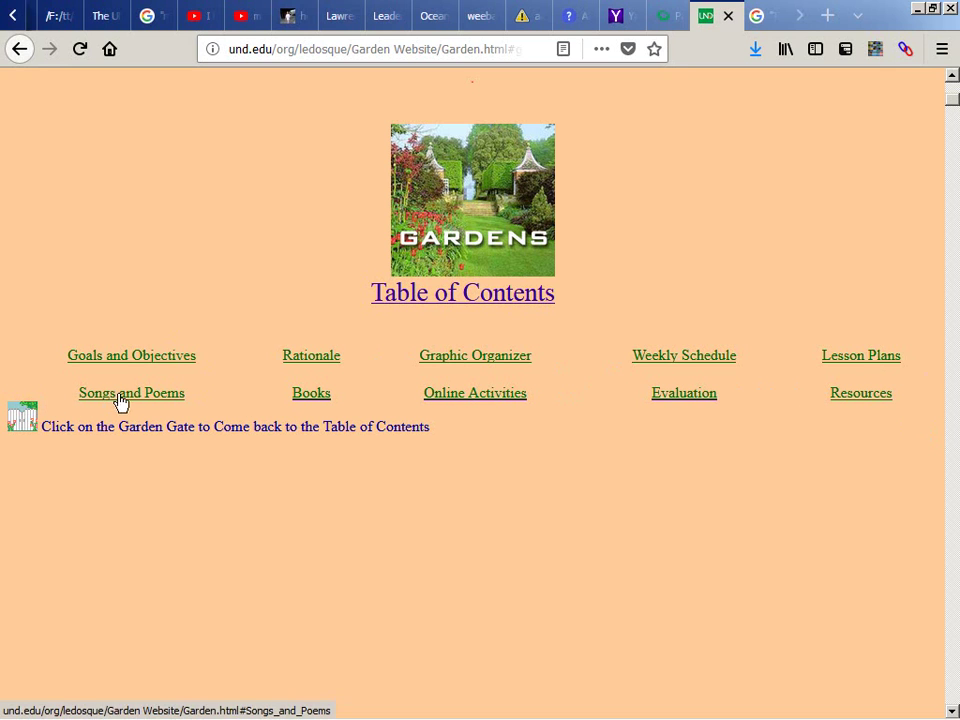
# Step: Examine the activity links in the weekly schedule on the live Kinder-Garden page
pyautogui.scroll(-2, 303, 403)
pyautogui.scroll(-10, 305, 403)
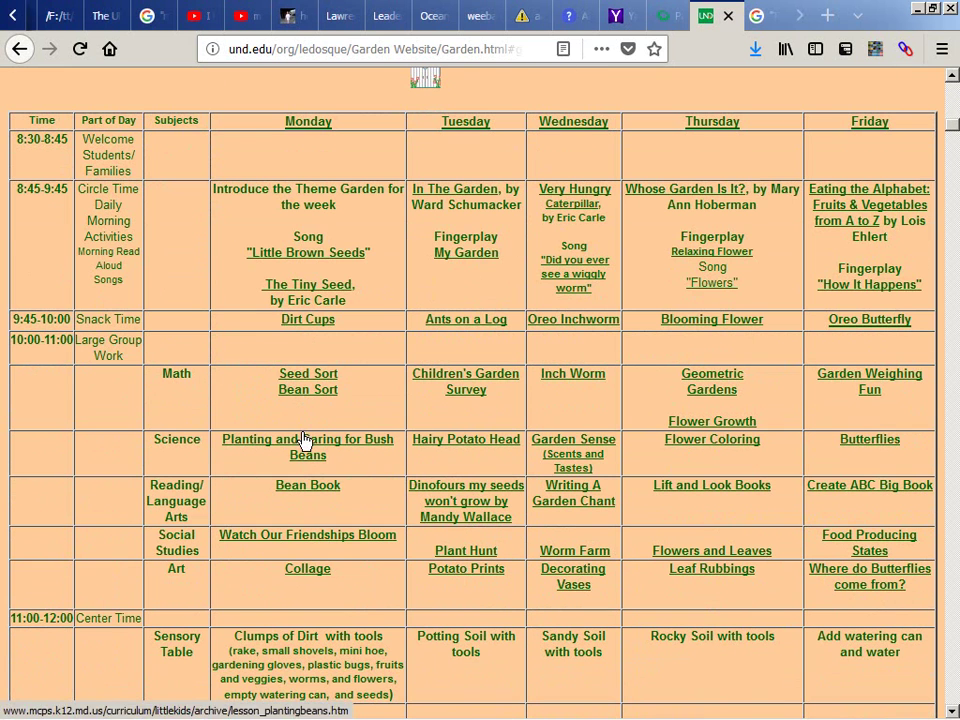
pyautogui.scroll(-4, 304, 490)
pyautogui.scroll(2, 304, 481)
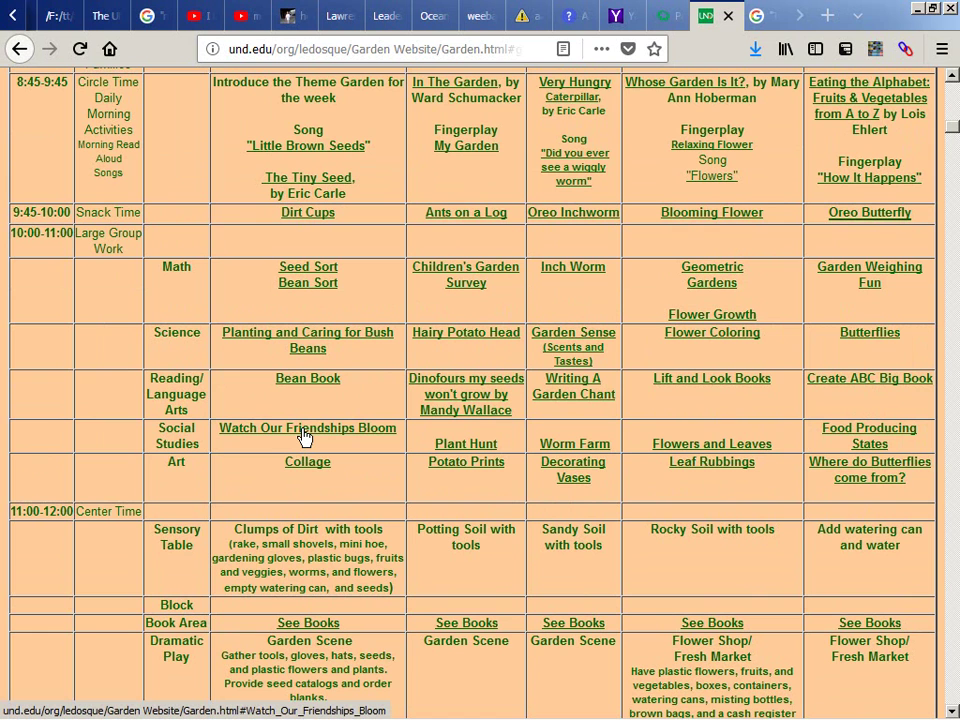
# Step: Switch to Notepad++ and search Garden.html for und.edu.org, and after that for und.edu
pyautogui.hotkey('alt', 'Tab')
pyautogui.hotkey('ctrl', 'f')
pyautogui.write('und.edu.org')
pyautogui.press('Return')
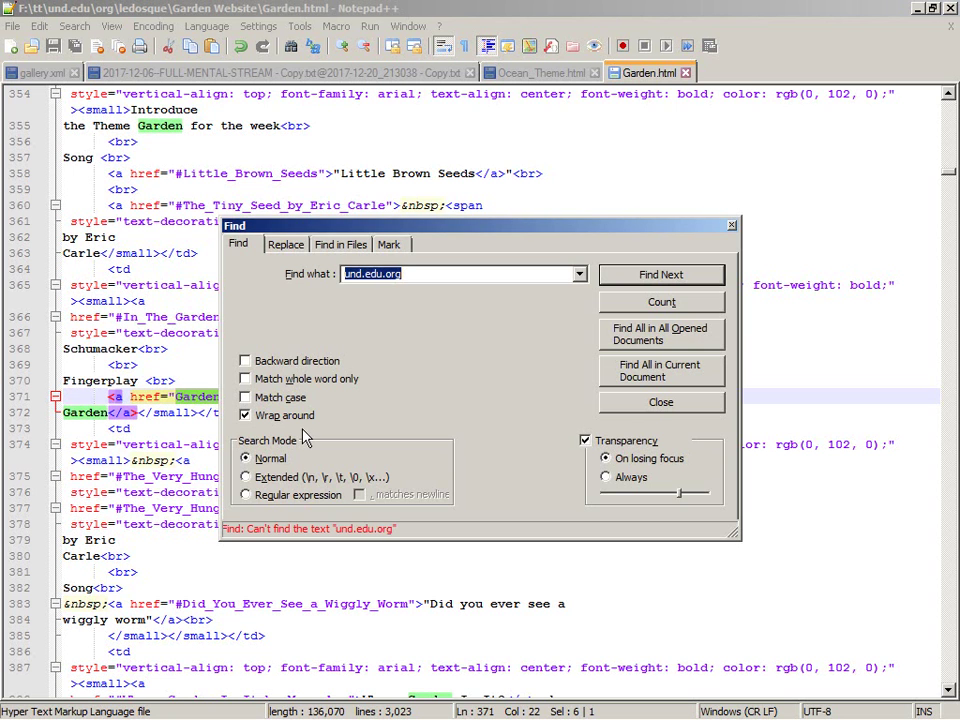
pyautogui.press('End')
pyautogui.press('Left')
pyautogui.press('Left')
pyautogui.press('Left')
pyautogui.press('Left')
pyautogui.hotkey('shift', 'End')
pyautogui.press('Delete')
pyautogui.press('Return')
pyautogui.press('Escape')
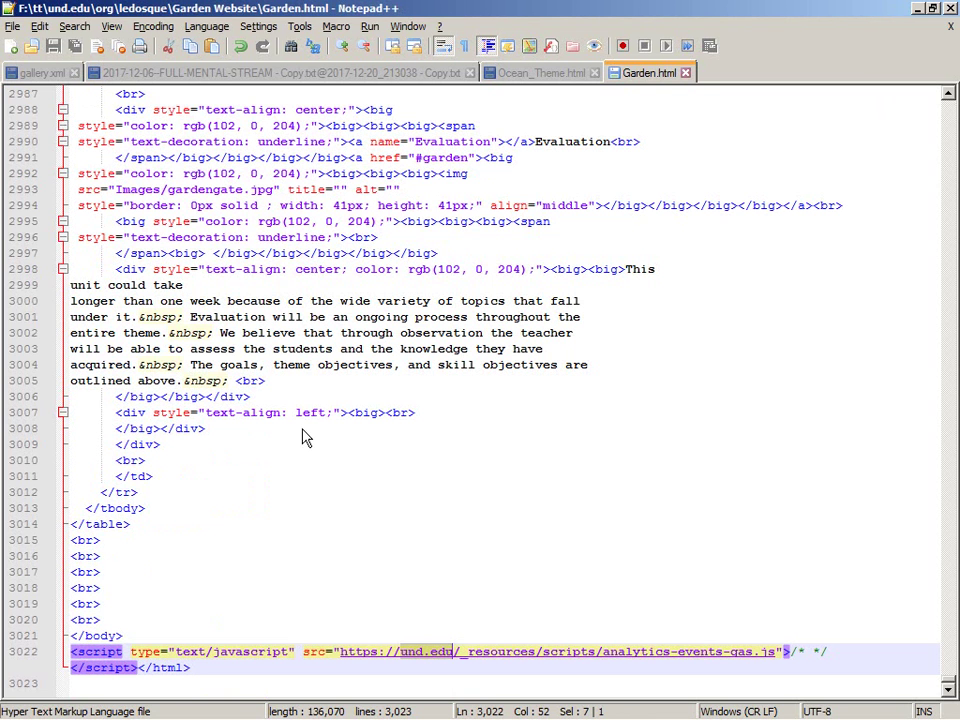
# Step: Back in the browser, view the source of the Watch Our Friendships Bloom link in Monday's schedule, and close the source view
pyautogui.hotkey('alt', 'Tab')
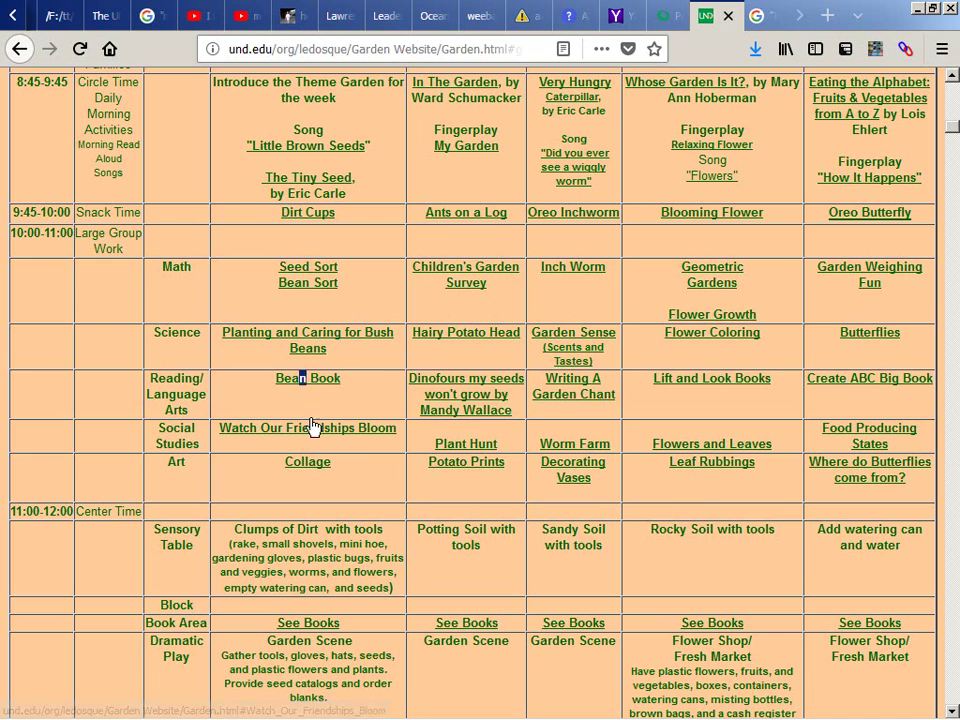
pyautogui.moveTo(312, 427); pyautogui.dragTo(315, 432)
pyautogui.click(315, 432)
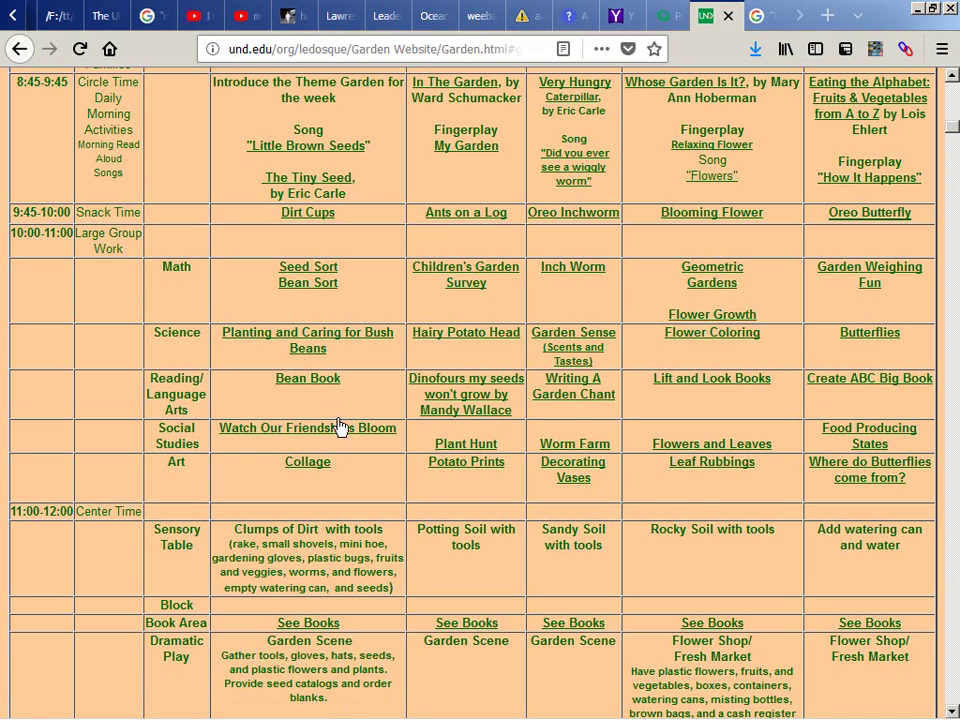
pyautogui.tripleClick(218, 432)
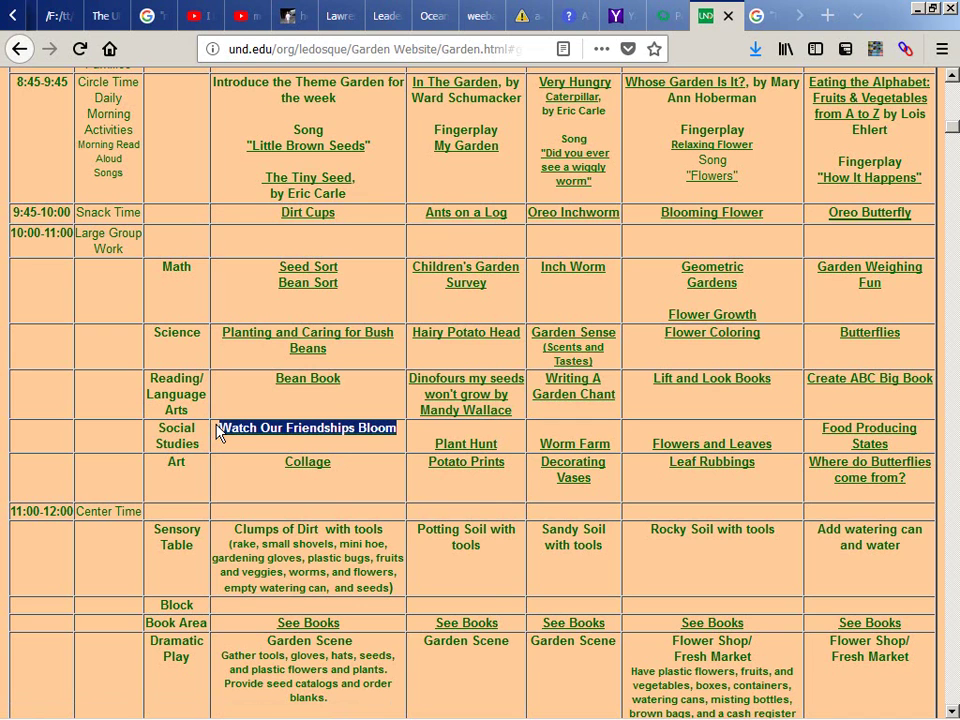
pyautogui.rightClick(256, 427)
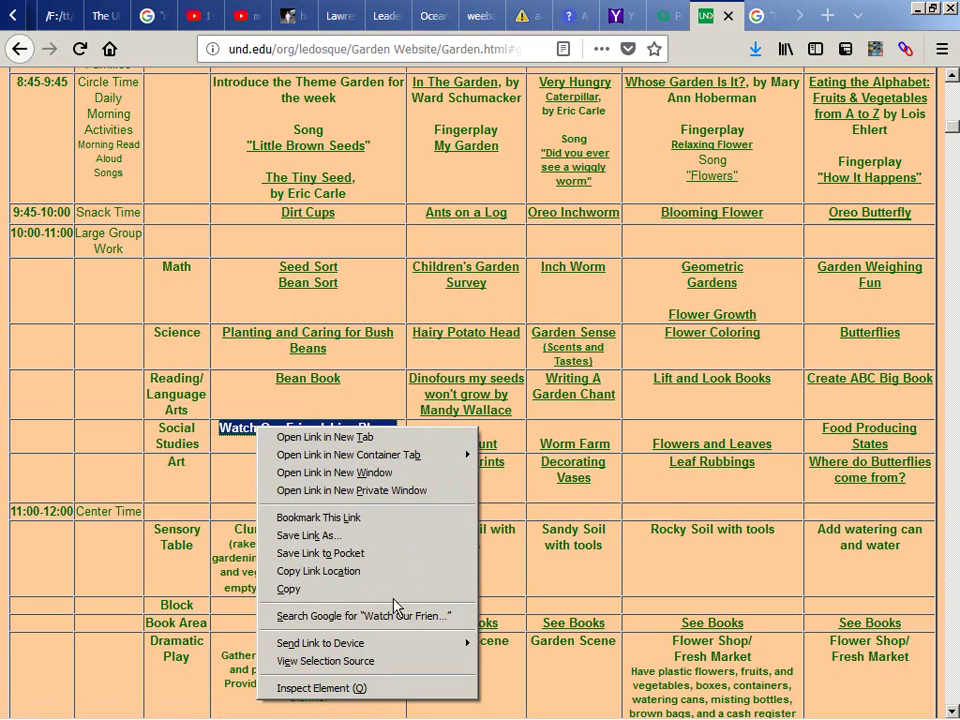
pyautogui.click(370, 661)
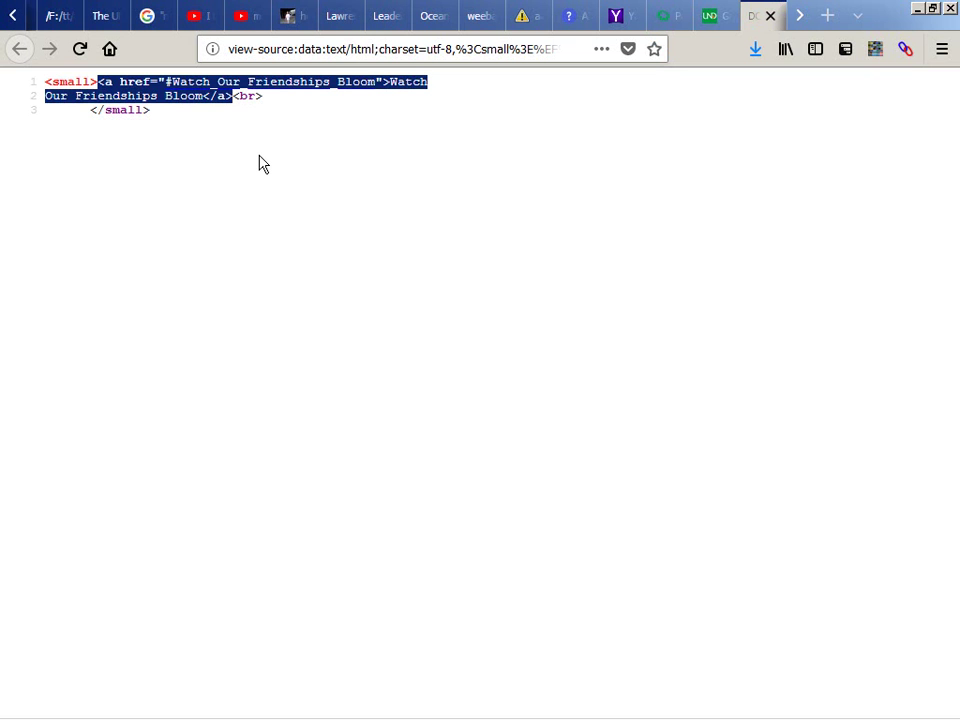
pyautogui.hotkey('ctrl', 'w')
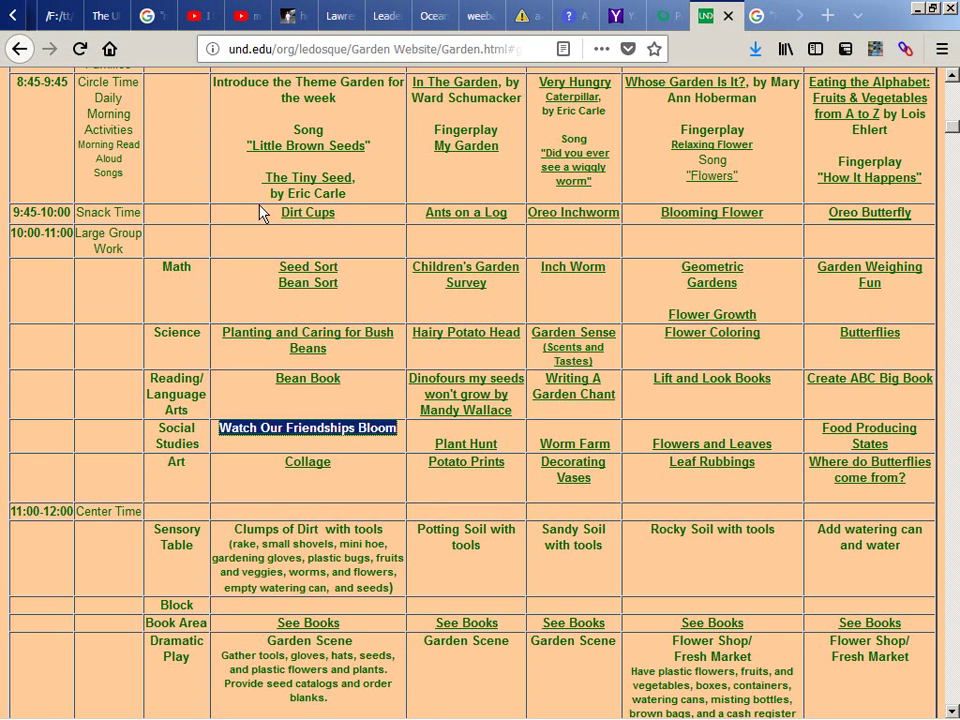
# Step: Return to the local Kinder-Garden page and check it down to the Evaluation section at its end
pyautogui.scroll(15, 258, 213)
pyautogui.scroll(-15, 258, 213)
pyautogui.scroll(-20, 258, 213)
pyautogui.press('F5')
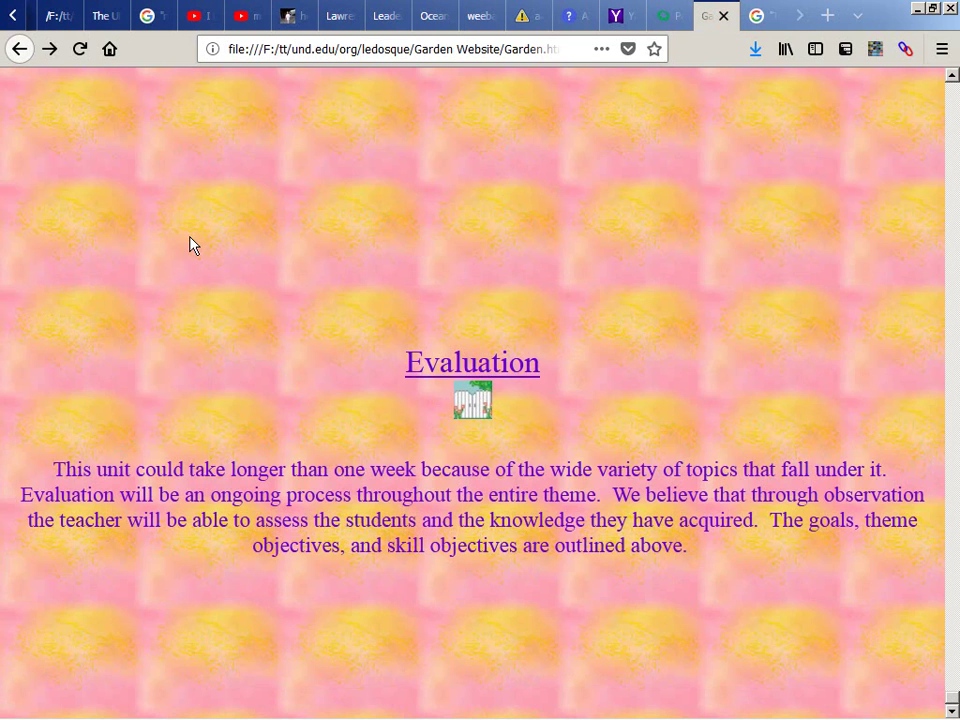
# Step: Check the Resources and Online Activities sections of the local Kinder-Garden page, and search the web in a new tab for "dll kids"
pyautogui.scroll(5, 193, 246)
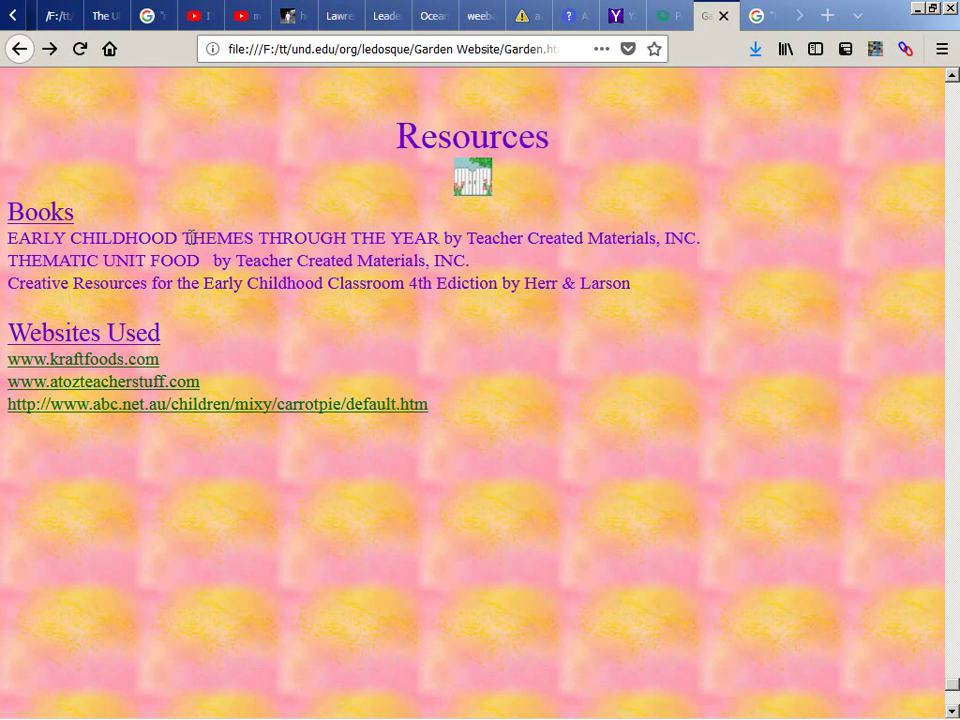
pyautogui.scroll(5, 190, 238)
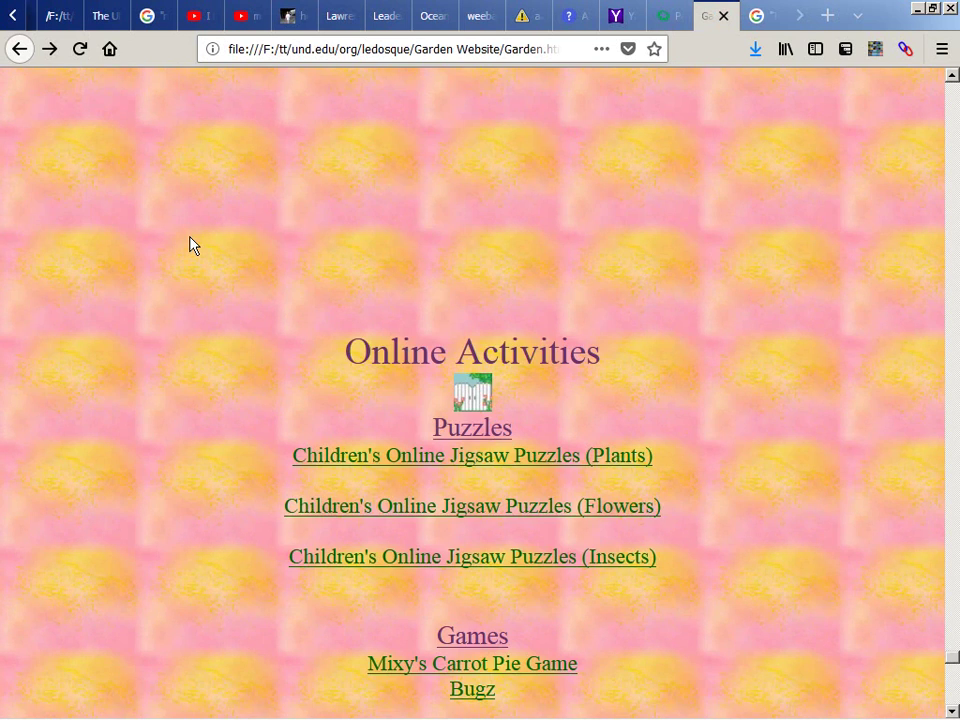
pyautogui.scroll(-4, 390, 242)
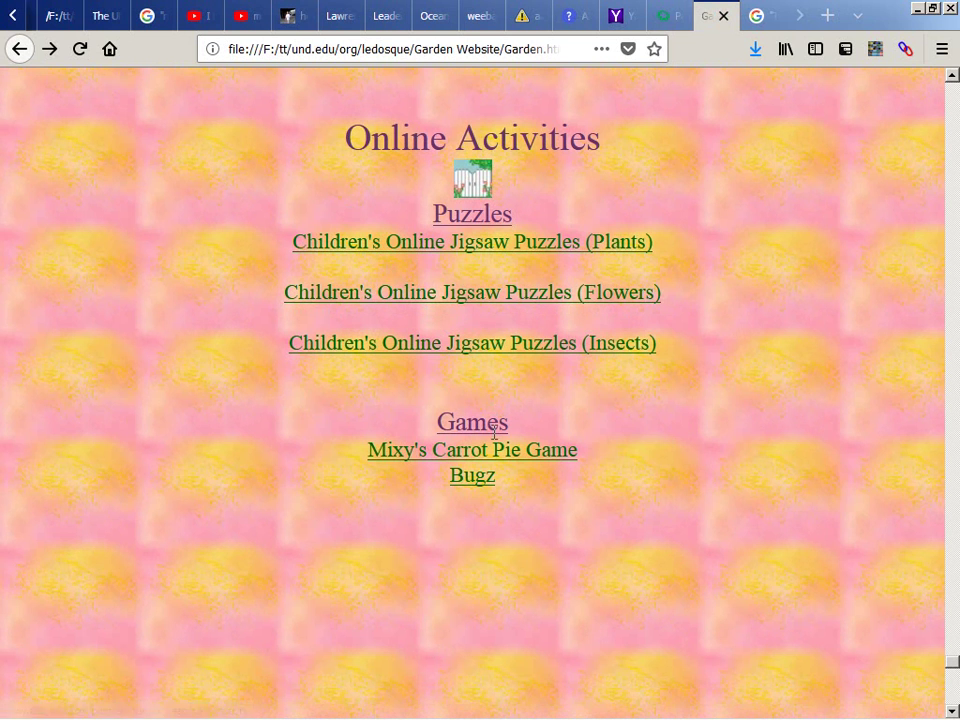
pyautogui.hotkey('ctrl', 't')
pyautogui.write('"dll kids"')
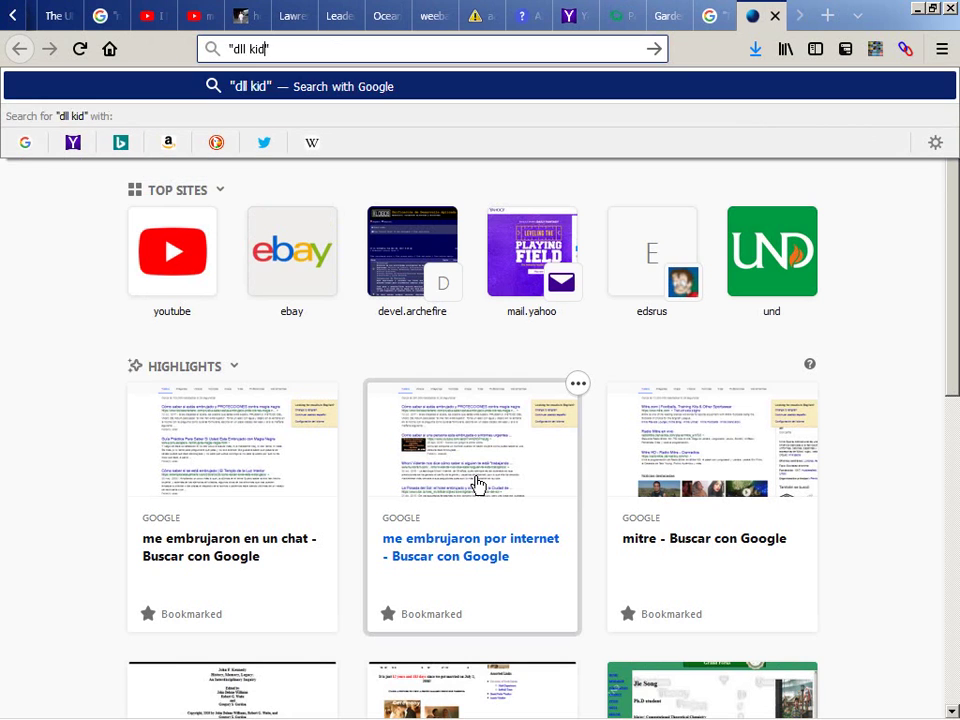
pyautogui.press('Return')
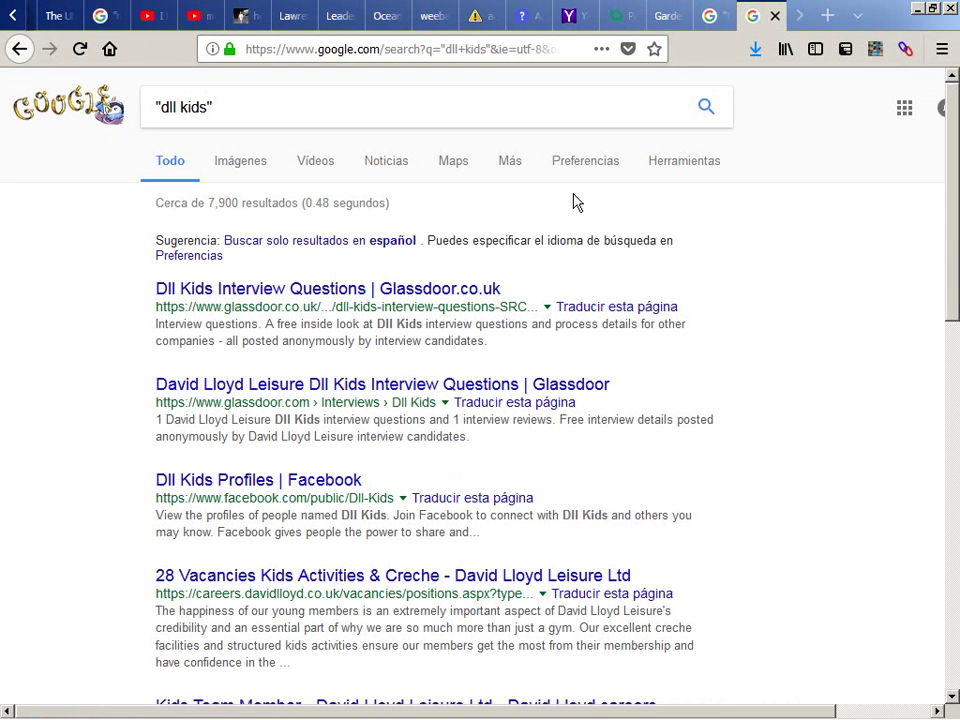
# Step: Return to the local Kinder-Garden page and look through its lesson plans from Online Activities back up past the Math Lesson Plans
pyautogui.click(672, 16)
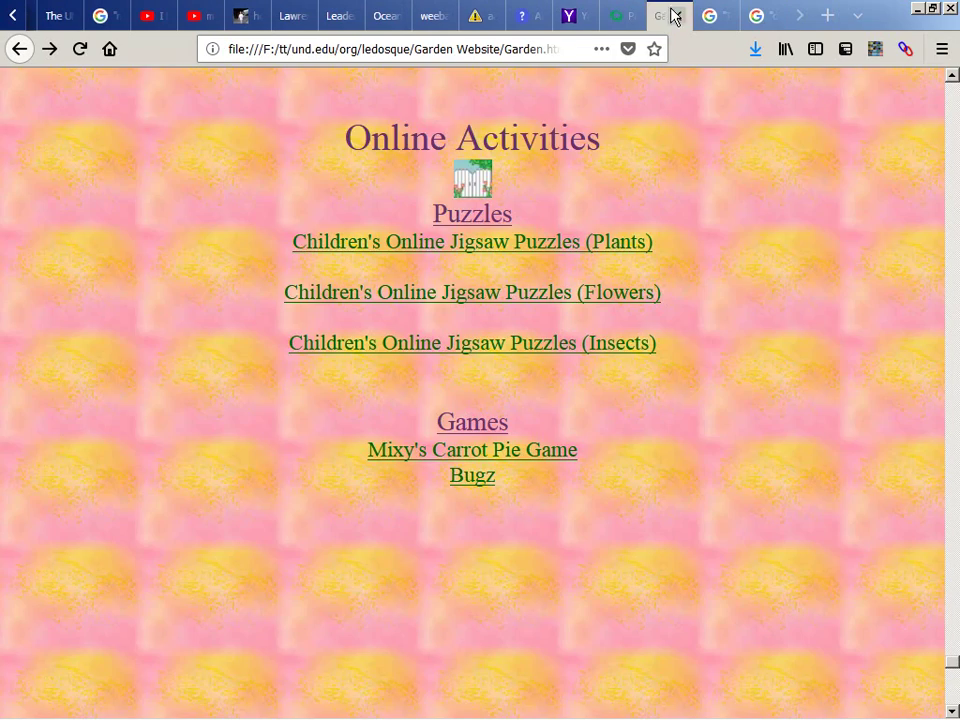
pyautogui.scroll(15, 523, 189)
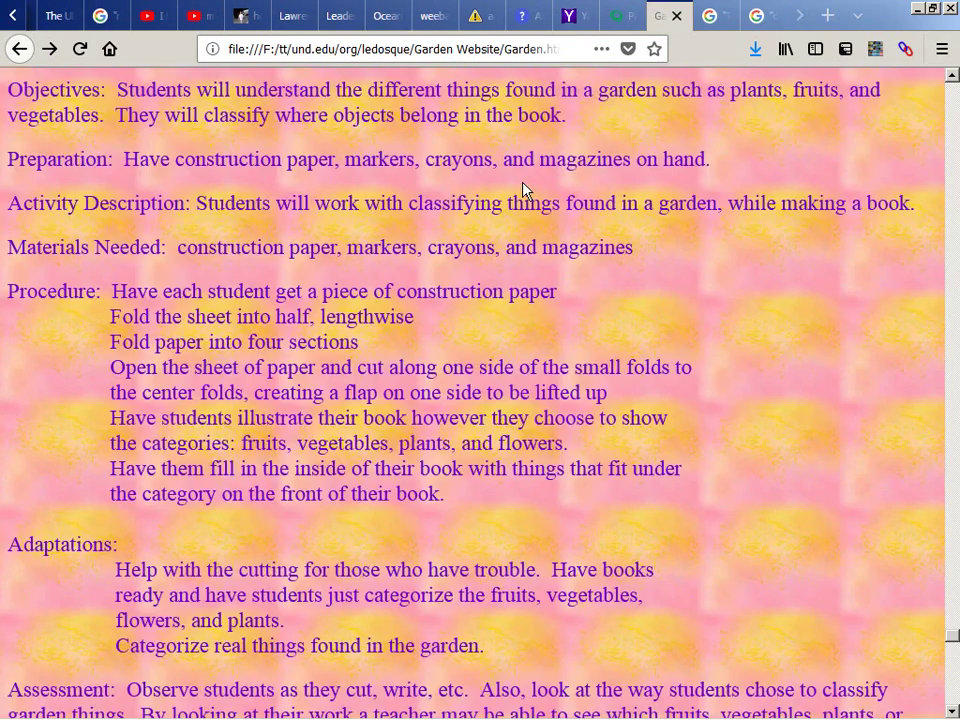
pyautogui.scroll(20, 523, 189)
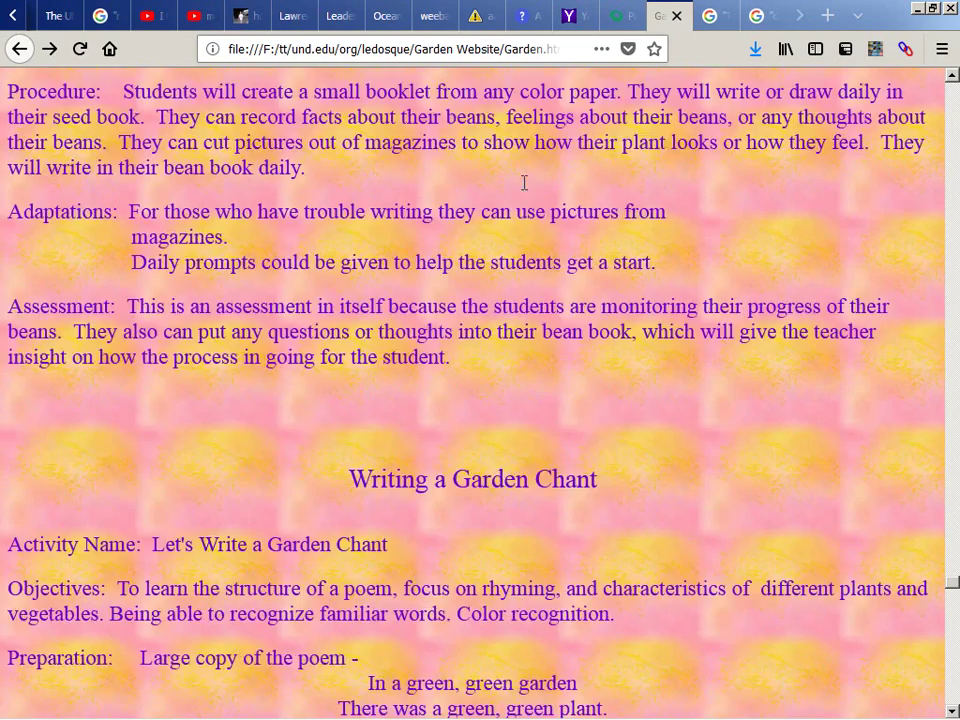
pyautogui.scroll(6, 523, 185)
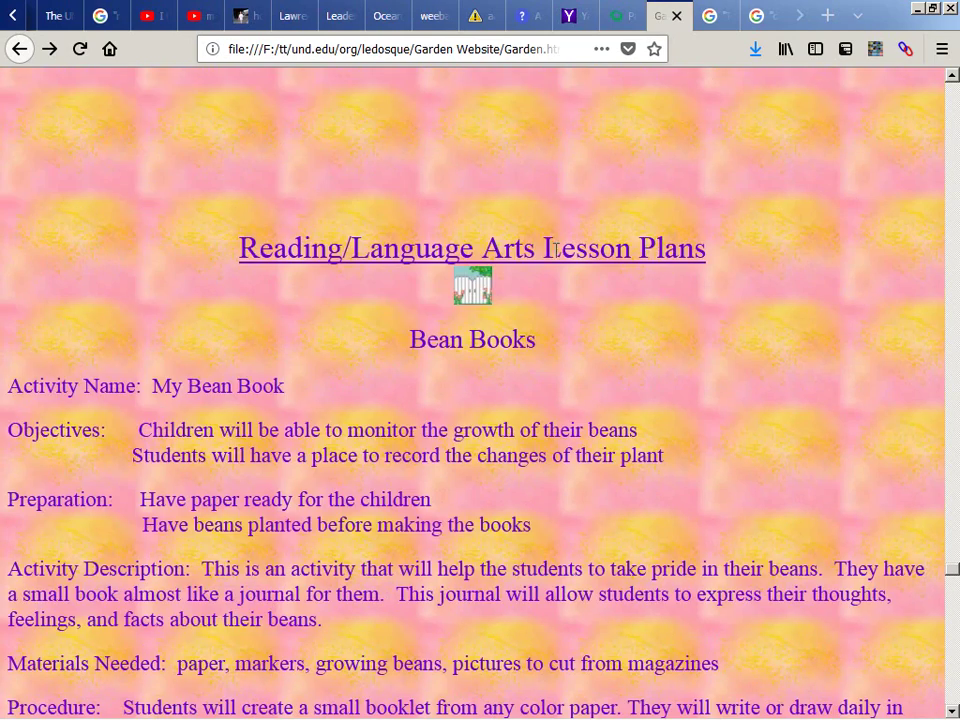
pyautogui.scroll(20, 556, 255)
pyautogui.scroll(-6, 556, 258)
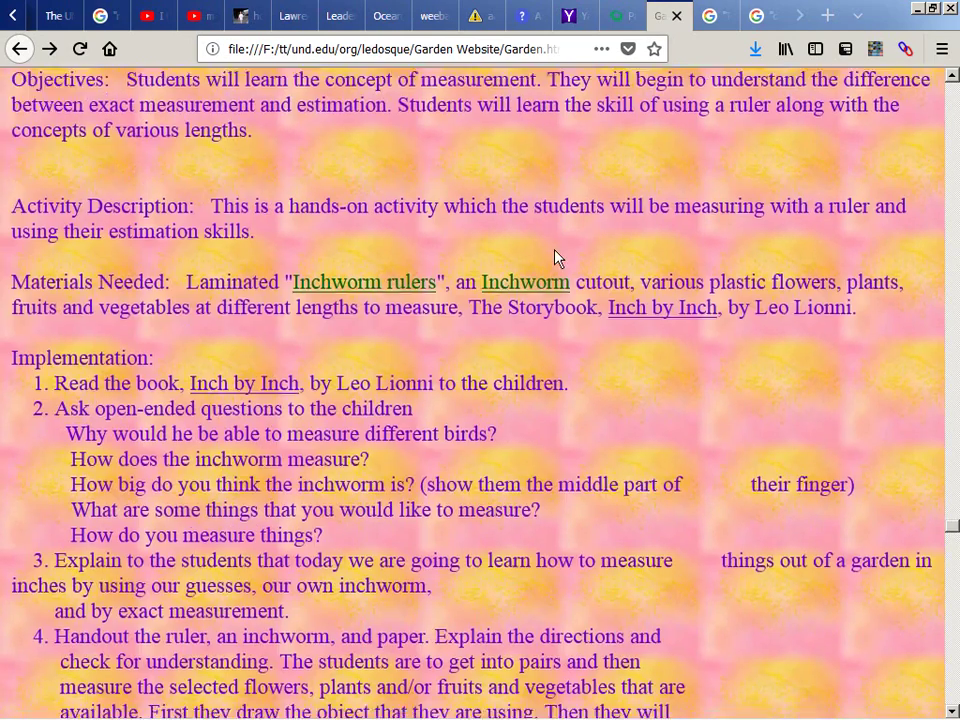
pyautogui.scroll(1, 556, 258)
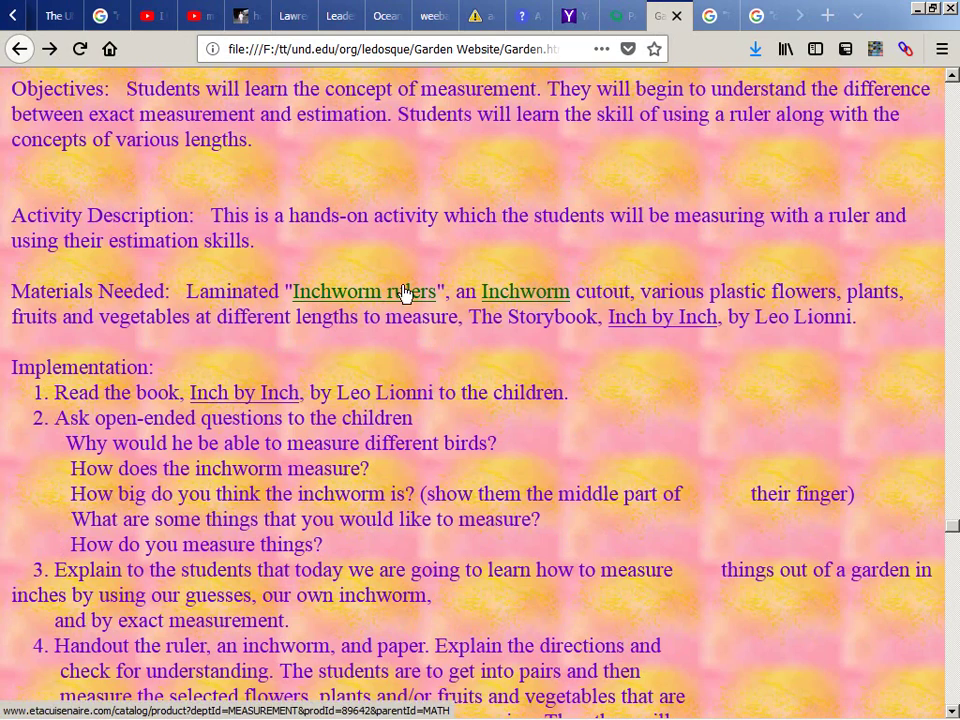
pyautogui.scroll(10, 404, 291)
pyautogui.scroll(10, 404, 285)
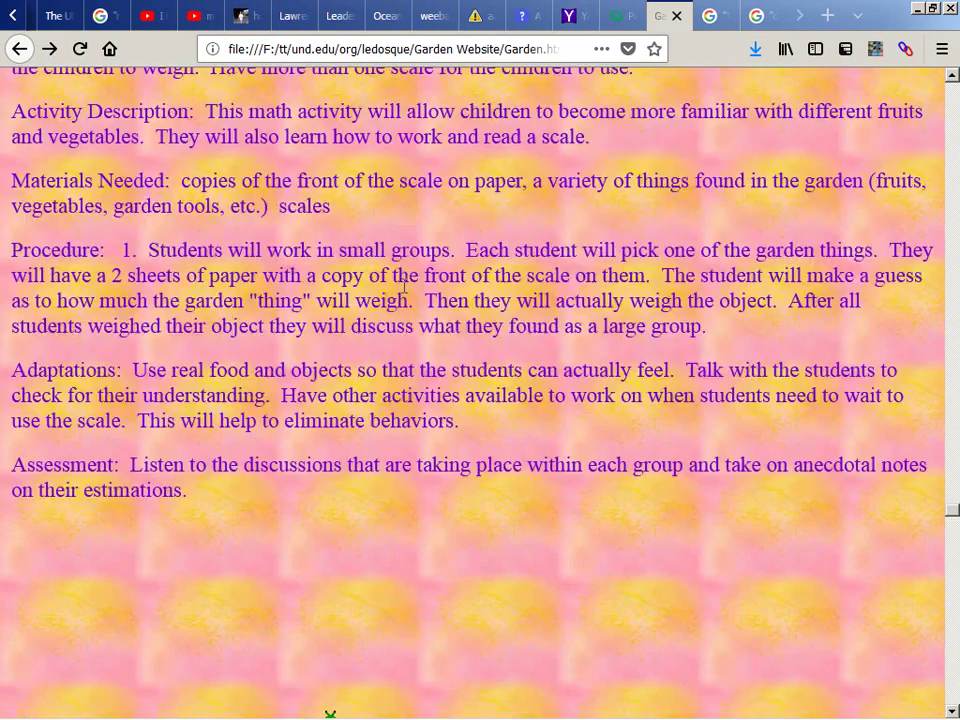
pyautogui.scroll(20, 404, 285)
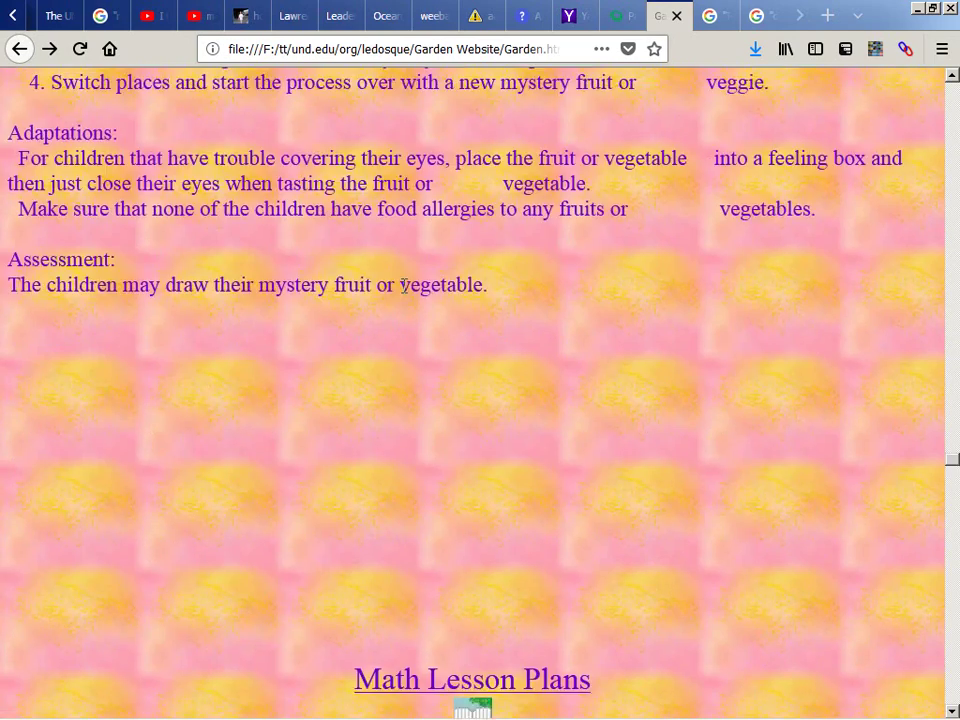
pyautogui.scroll(15, 404, 285)
pyautogui.scroll(5, 404, 285)
# Step: Open Google Translate in a new tab, translate "suero" from Spanish to English, and expand its definitions to read the examples
pyautogui.hotkey('ctrl', 't')
pyautogui.write('transl')
pyautogui.press('Return')
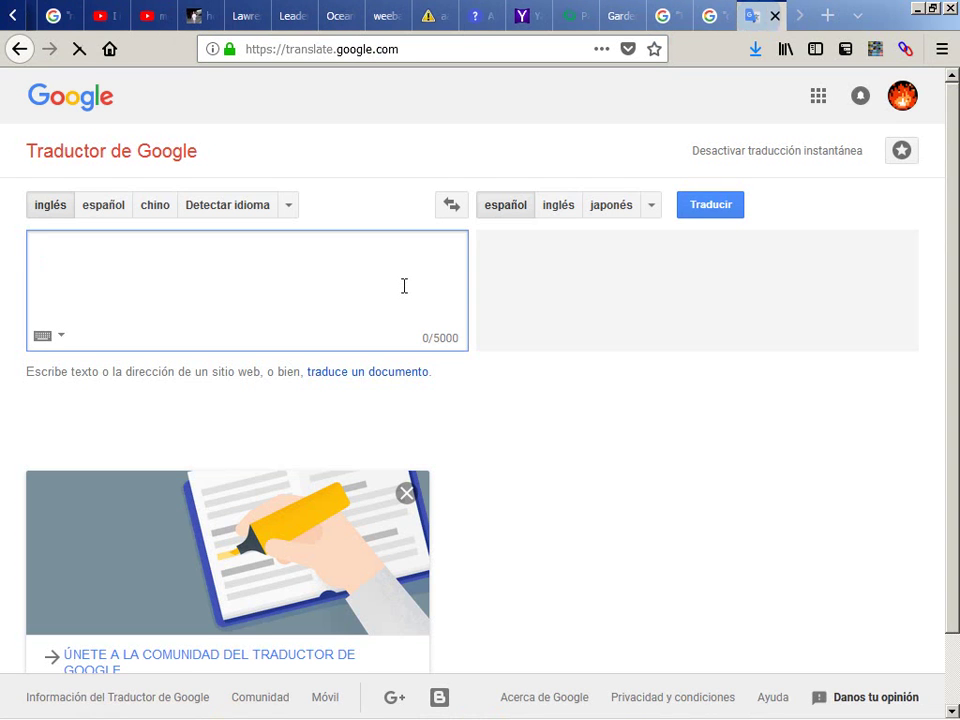
pyautogui.write('suero')
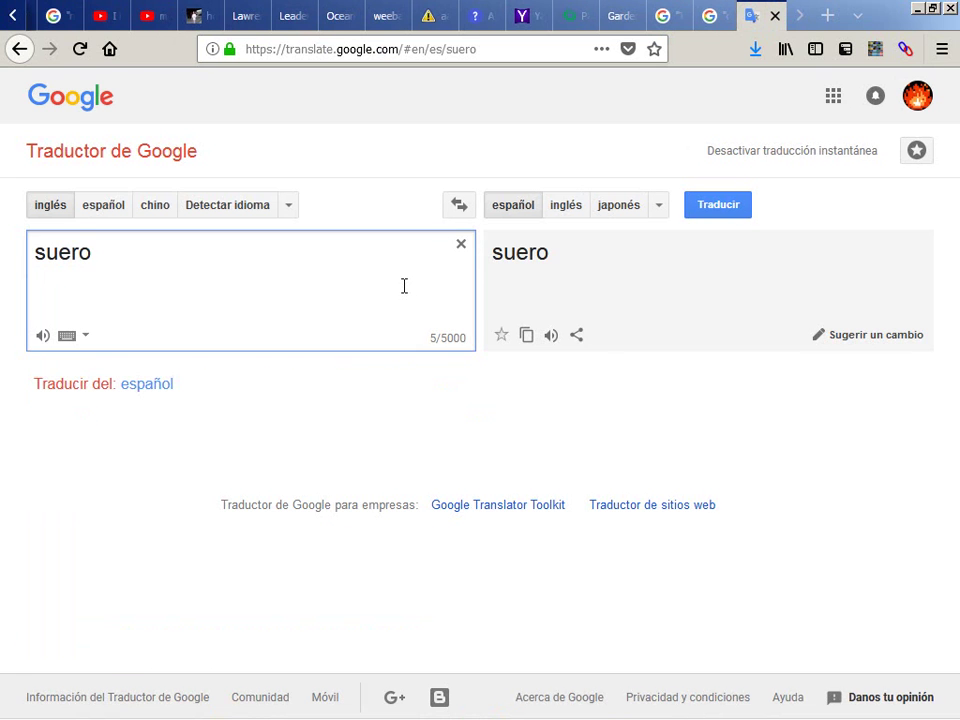
pyautogui.click(466, 208)
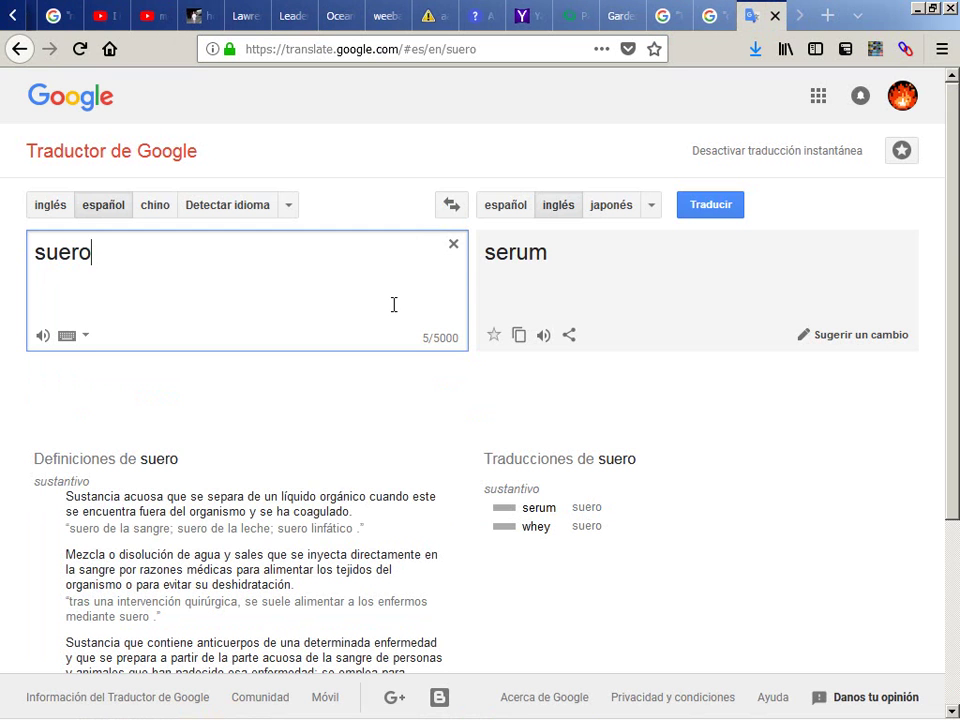
pyautogui.scroll(-2, 394, 304)
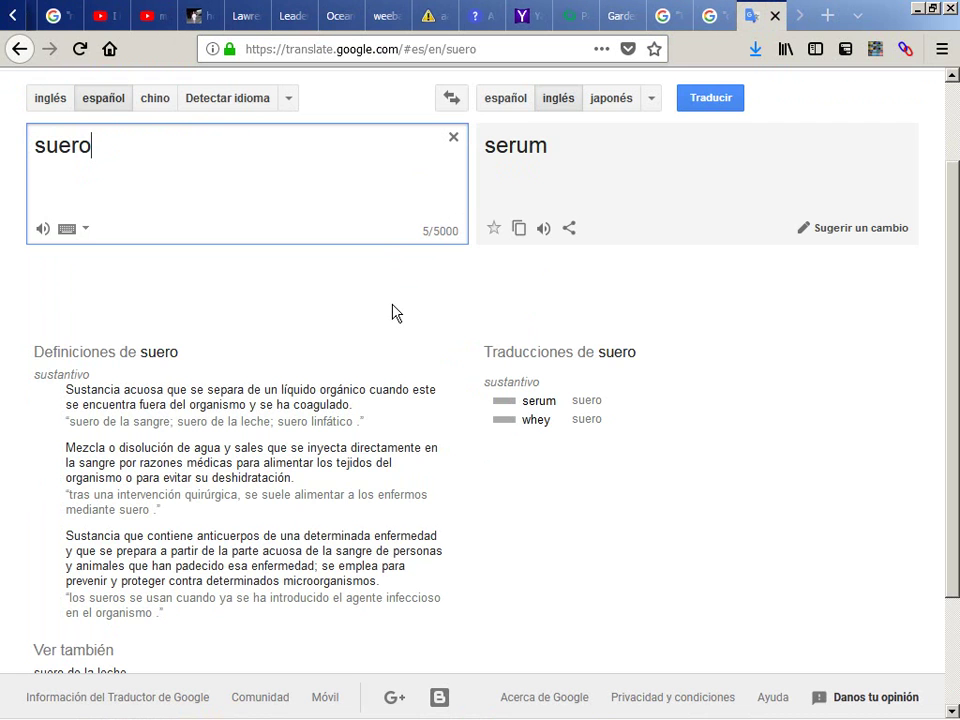
pyautogui.scroll(-2, 394, 313)
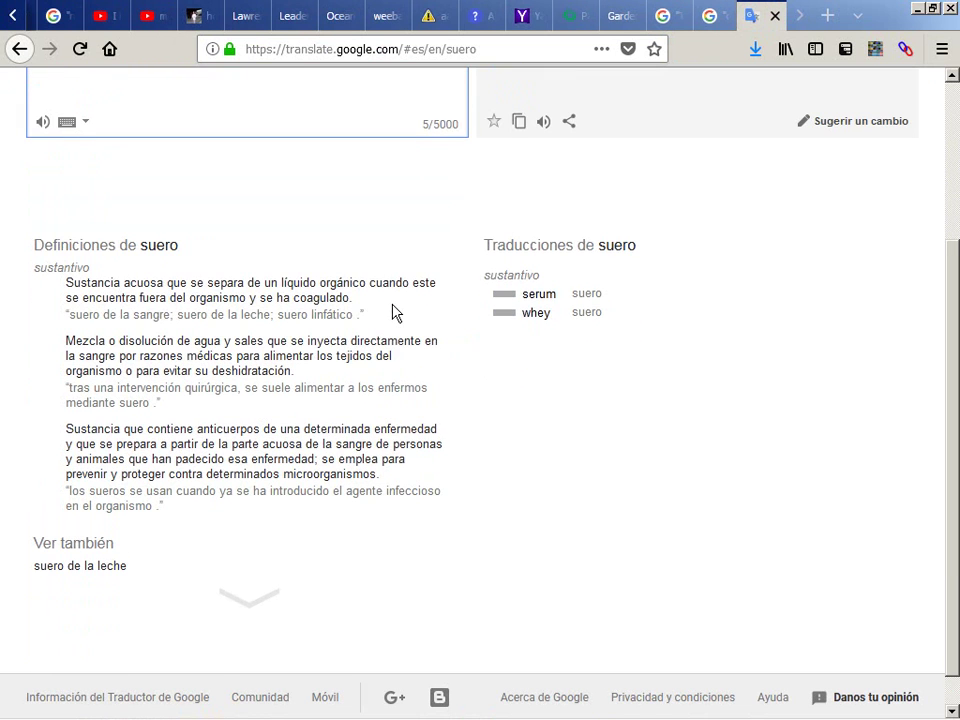
pyautogui.click(247, 605)
pyautogui.scroll(-2, 247, 550)
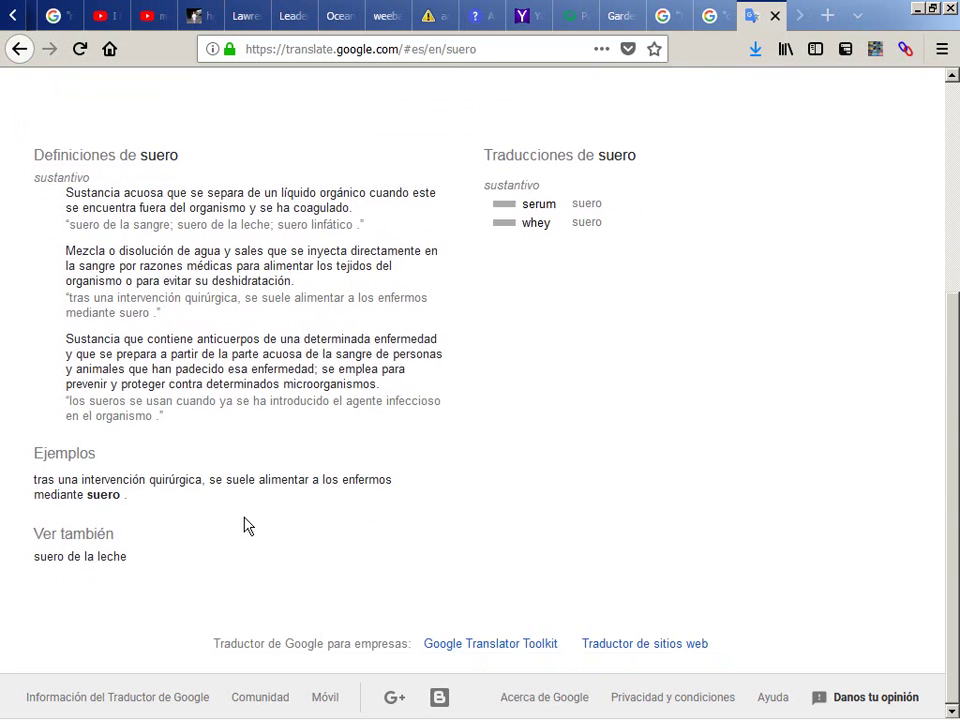
# Step: Translate "suero de leche" into English, and after that "whey" from English into Spanish
pyautogui.scroll(6, 247, 503)
pyautogui.click(291, 285)
pyautogui.write('de leche')
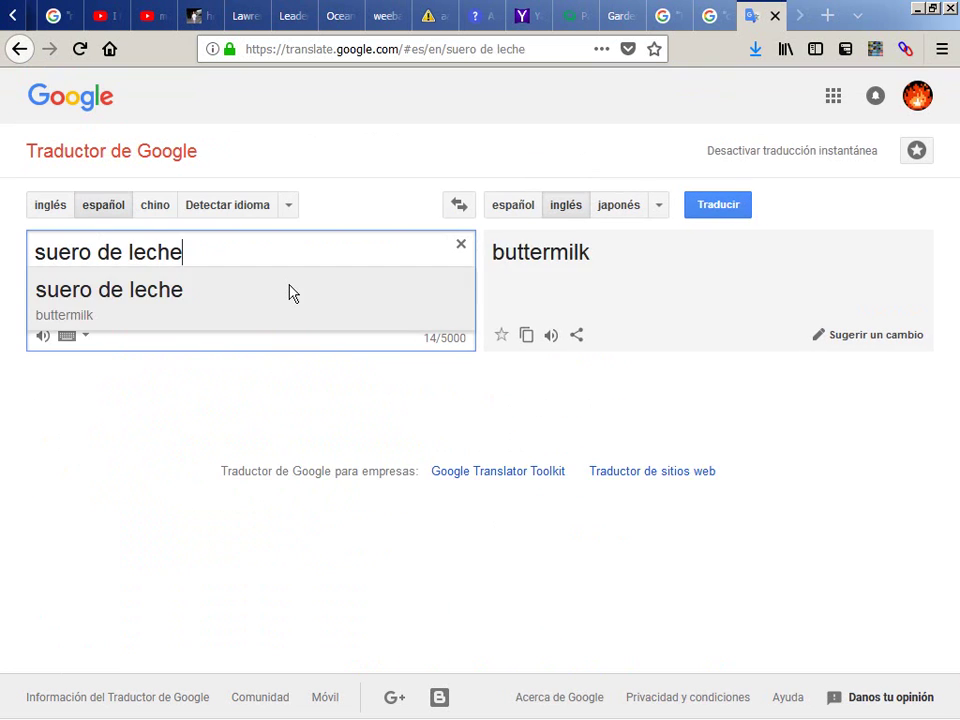
pyautogui.hotkey('ctrl', 'a')
pyautogui.write('whey')
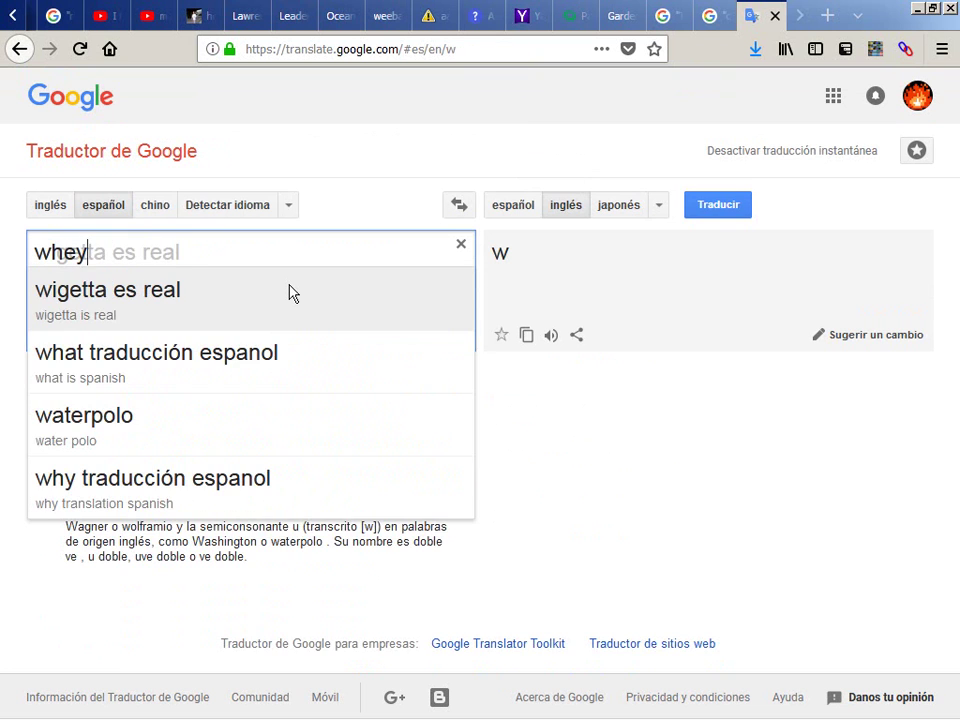
pyautogui.click(452, 210)
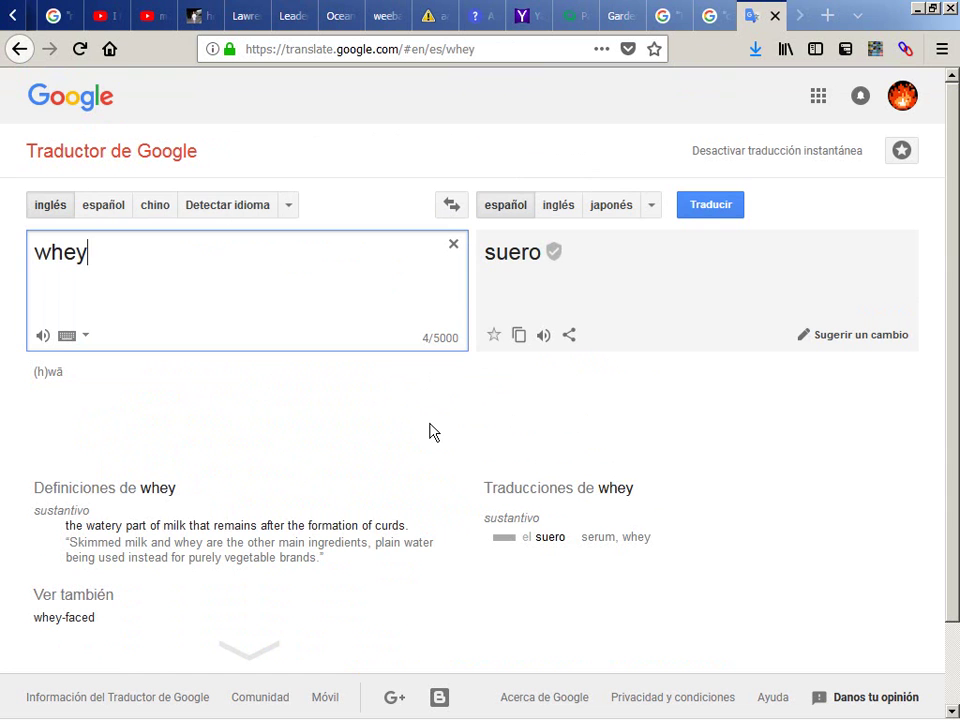
# Step: Search the web in a new tab for oral serum
pyautogui.hotkey('ctrl', 't')
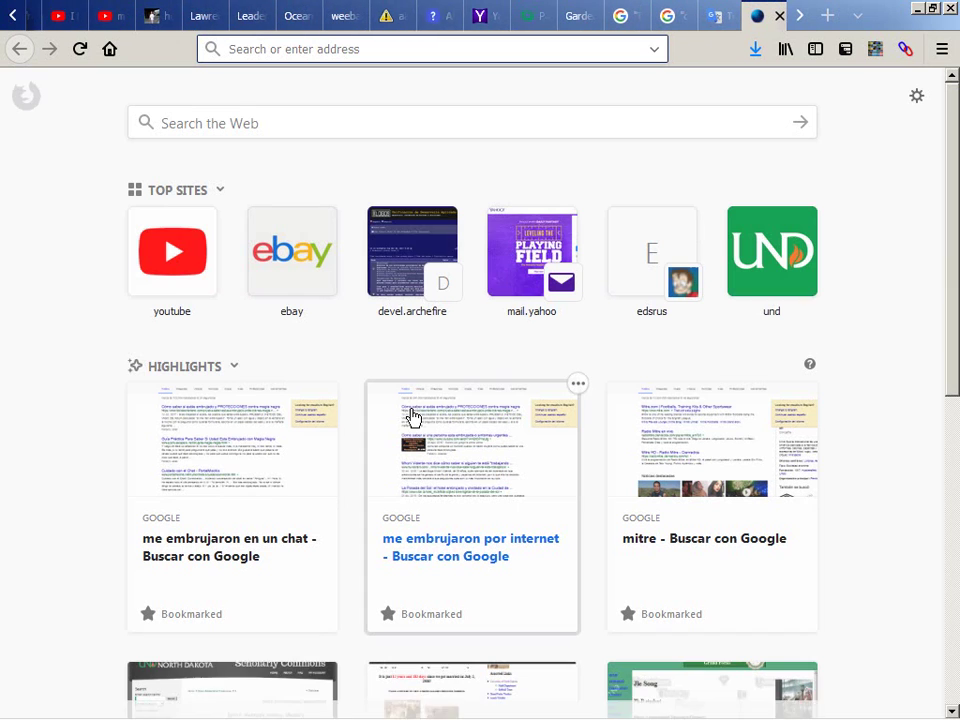
pyautogui.write('oral')
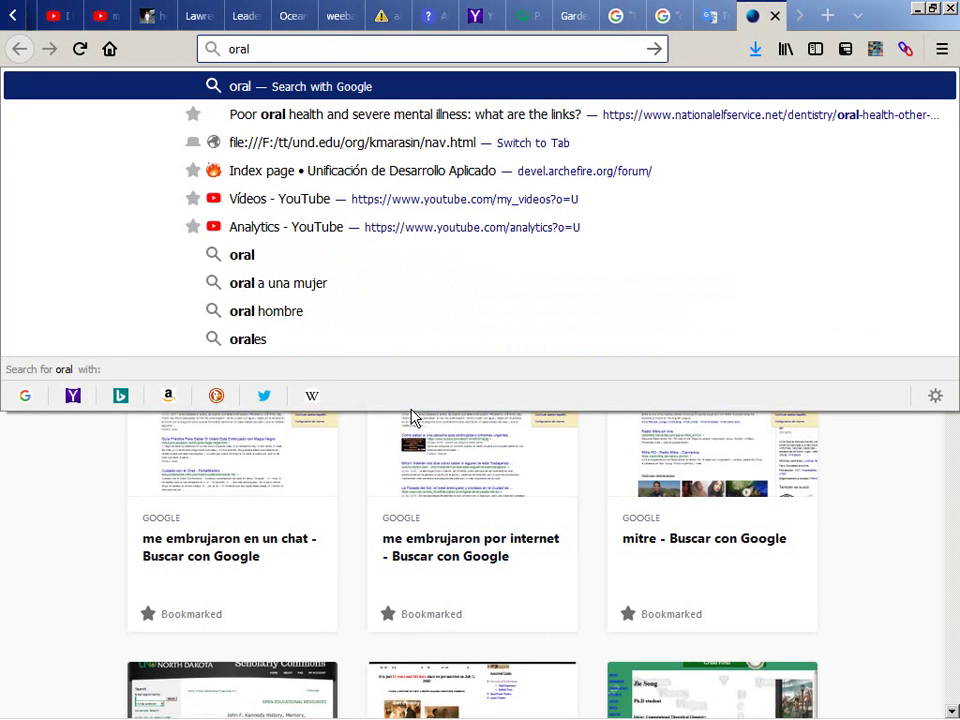
pyautogui.write(' serum')
pyautogui.press('Return')
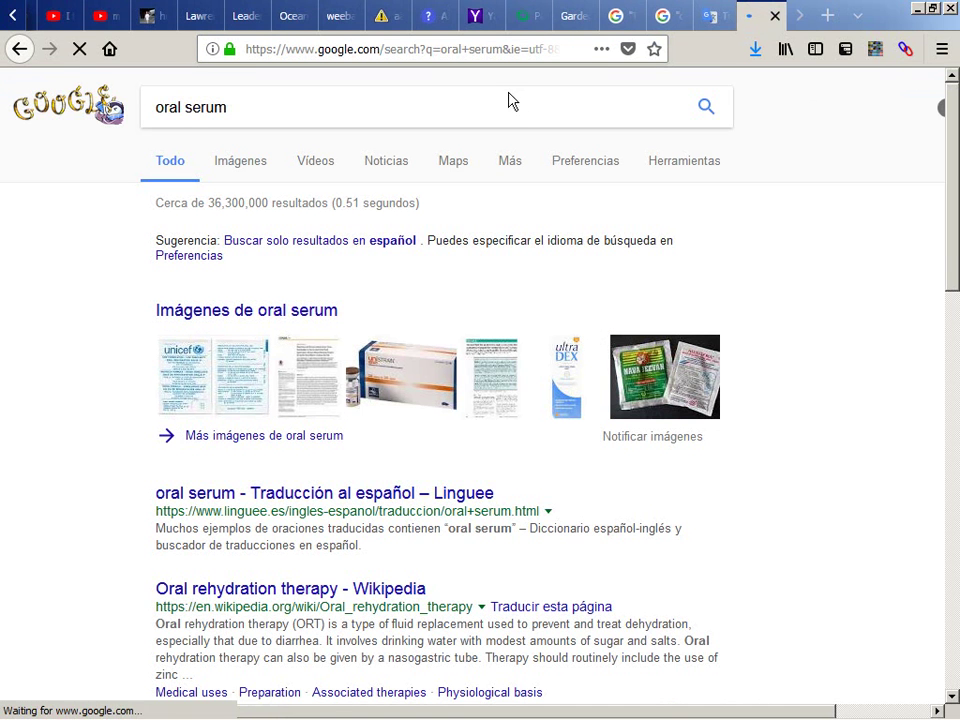
# Step: Extend the search to "oral serum improves work with computers" and look through the first page of results
pyautogui.click(549, 109)
pyautogui.write('improves')
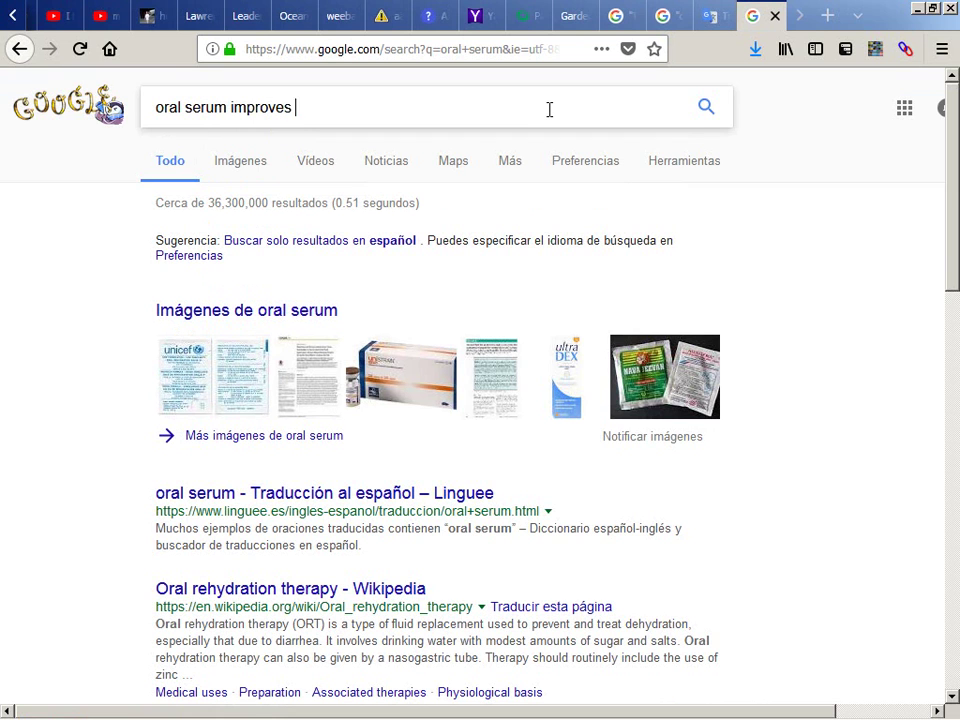
pyautogui.write('work w')
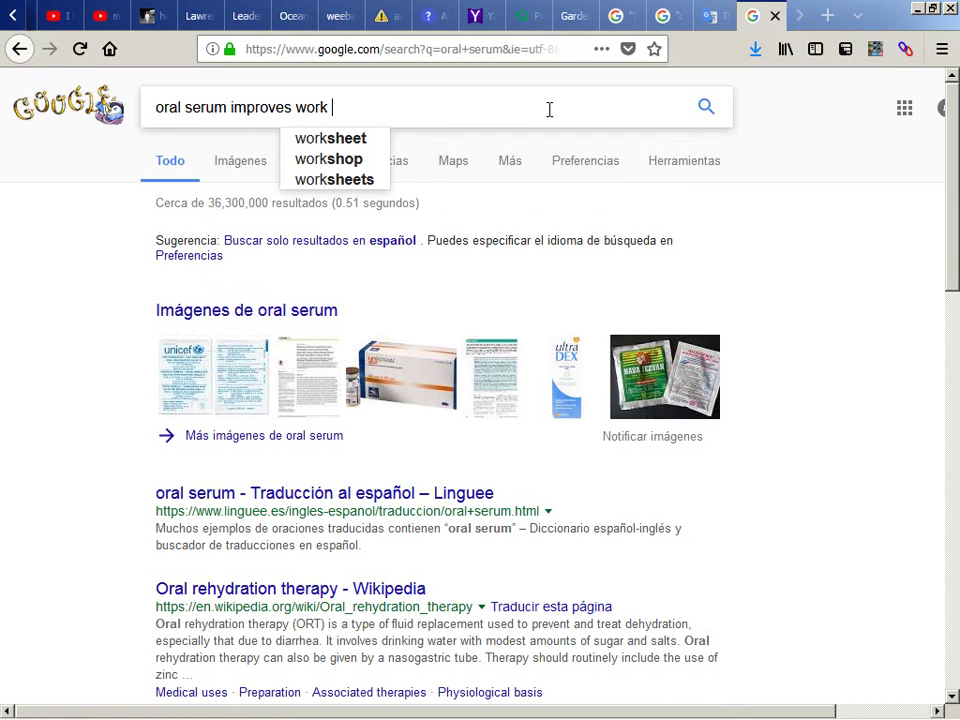
pyautogui.press('BackSpace')
pyautogui.write('on')
pyautogui.press('BackSpace')
pyautogui.press('BackSpace')
pyautogui.write('with computers')
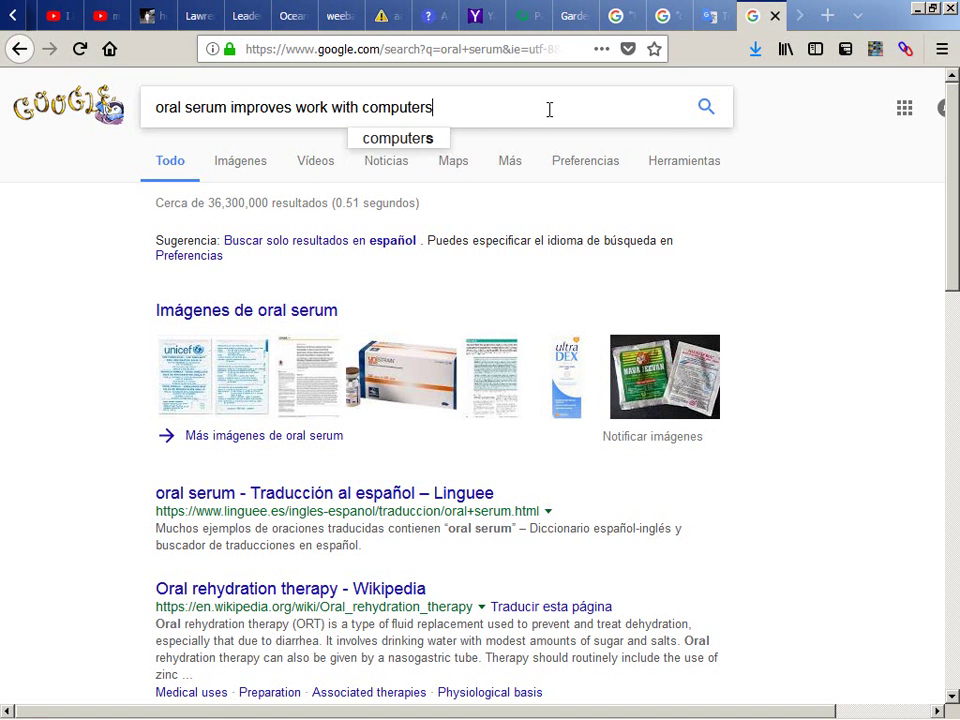
pyautogui.press('Return')
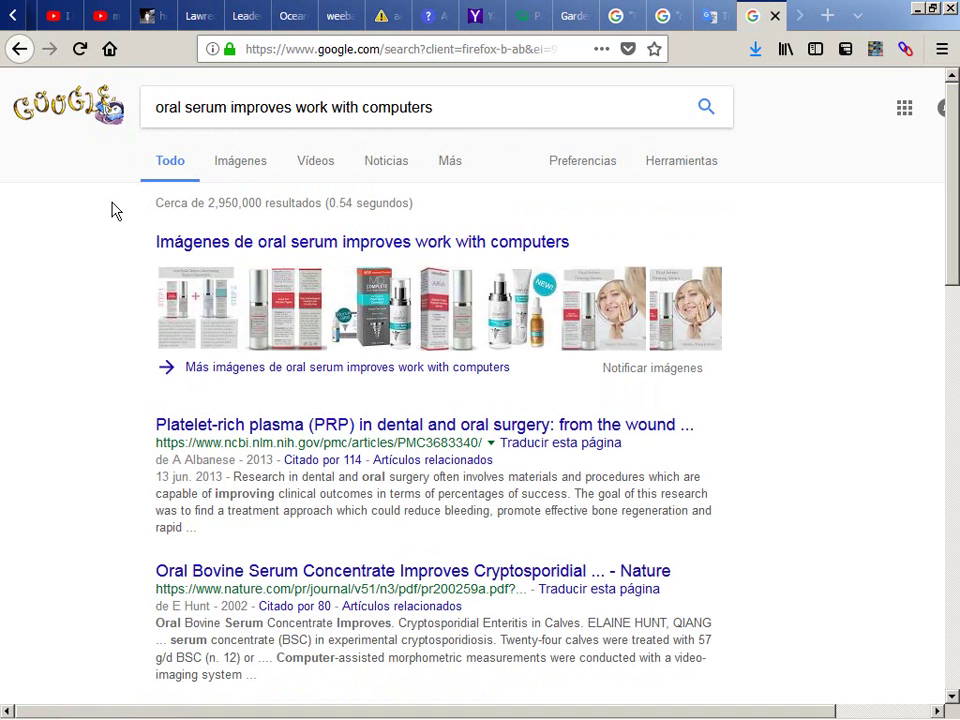
pyautogui.scroll(-5, 113, 210)
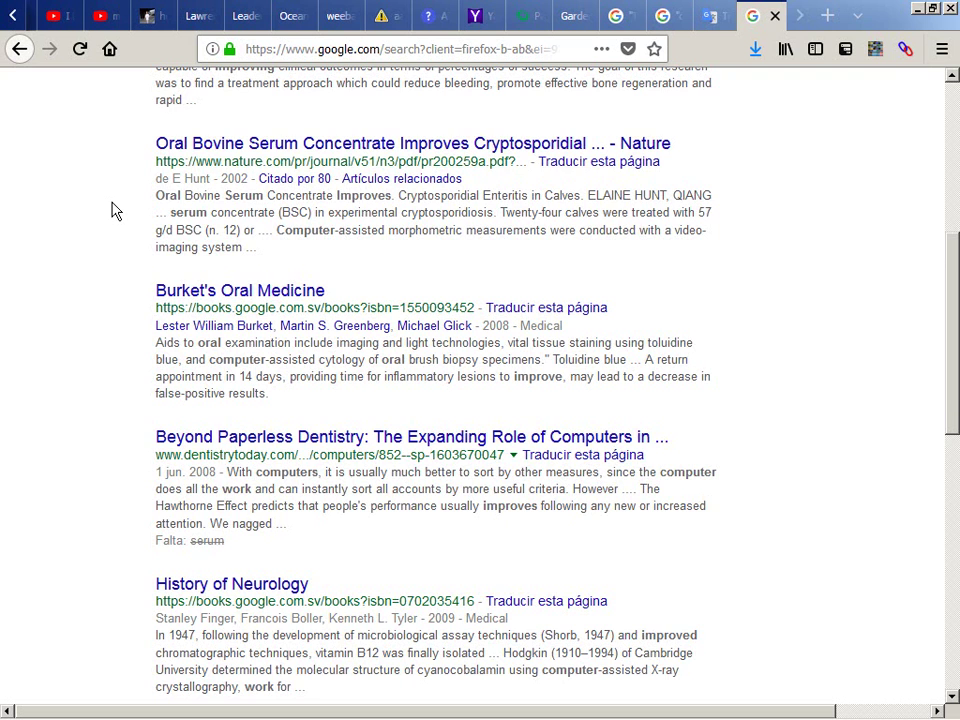
pyautogui.scroll(-10, 112, 210)
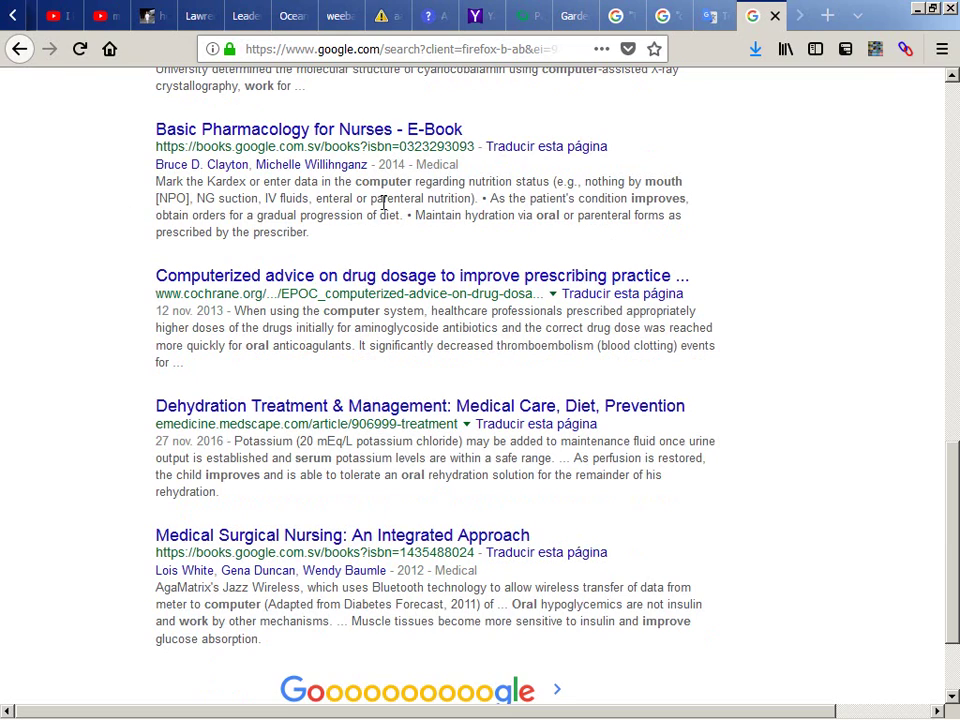
pyautogui.scroll(10, 526, 202)
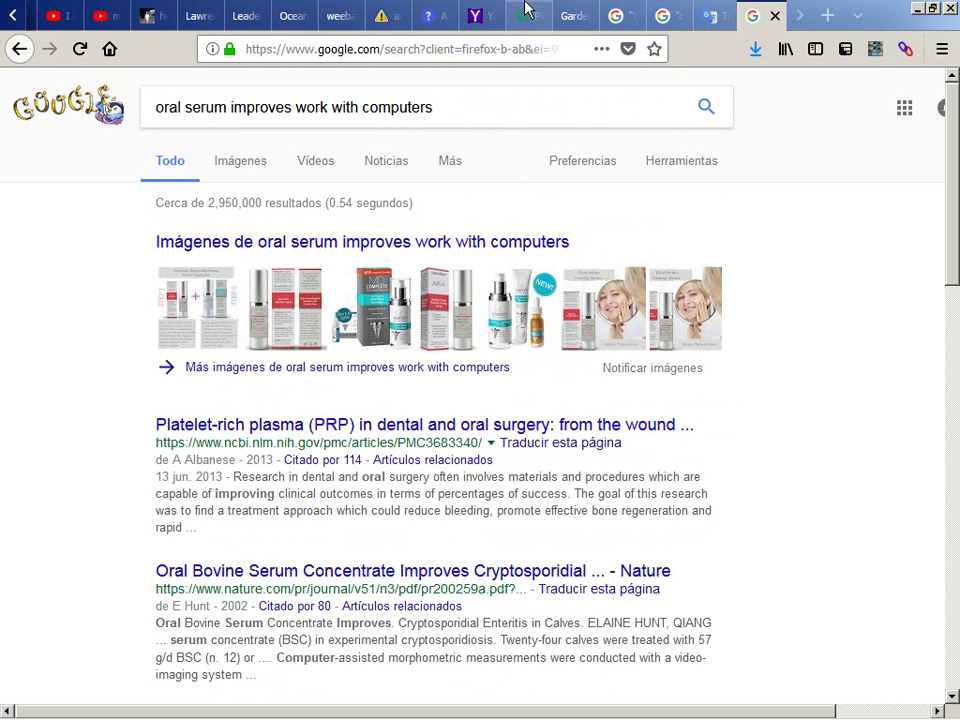
# Step: Search the web in a new tab for "oral serum electrolytes intake improves brain power" and skim the results
pyautogui.hotkey('ctrl', 't')
pyautogui.write('oral ser')
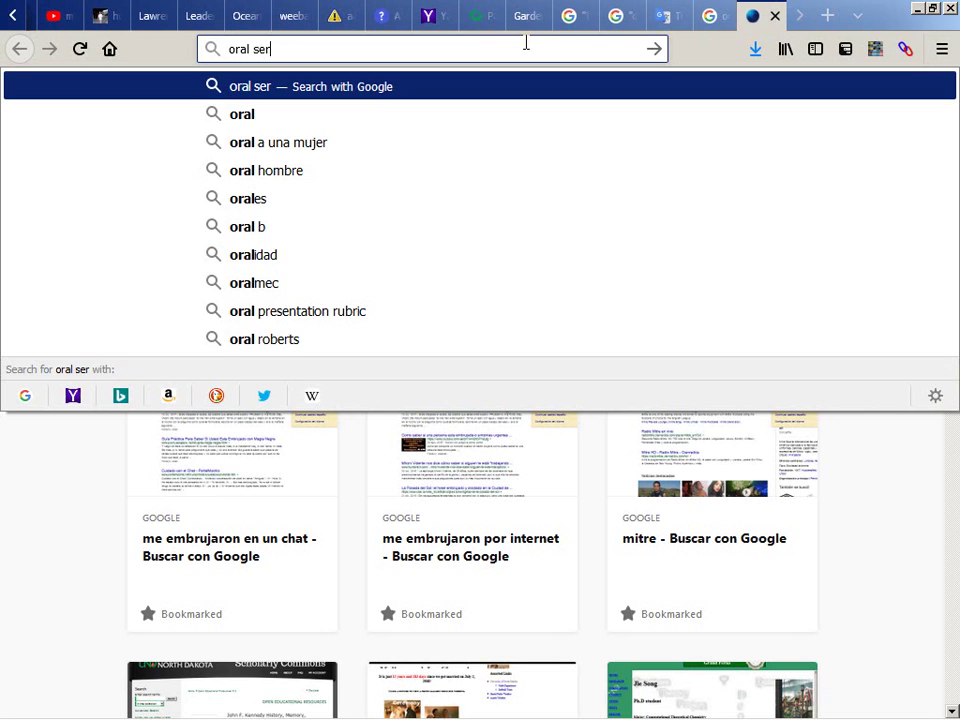
pyautogui.write('um electr')
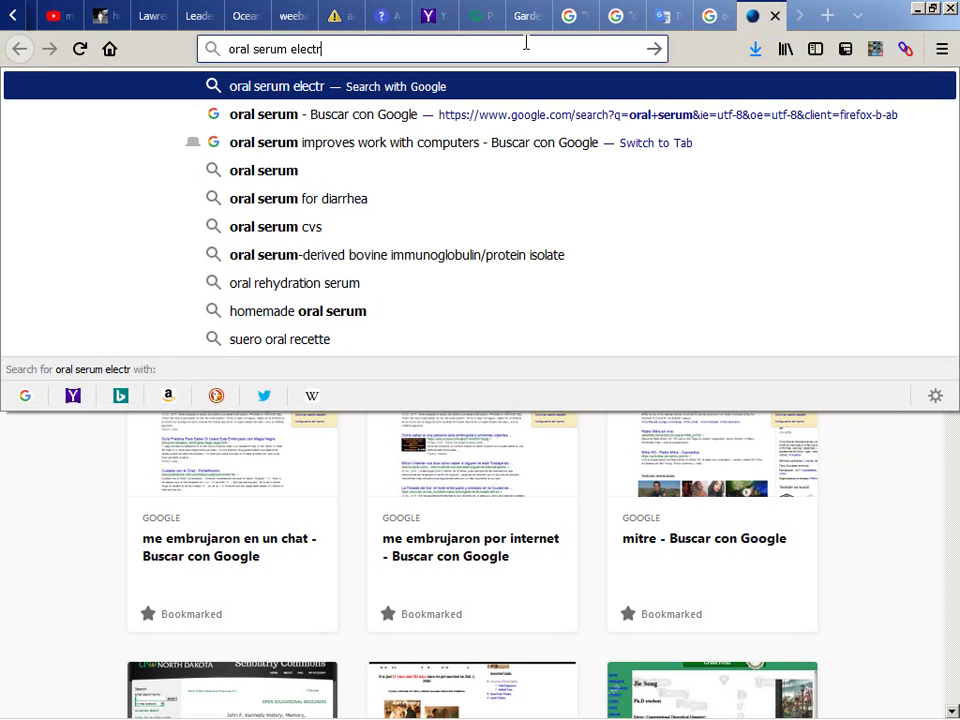
pyautogui.write('olytes intalke improves brain power')
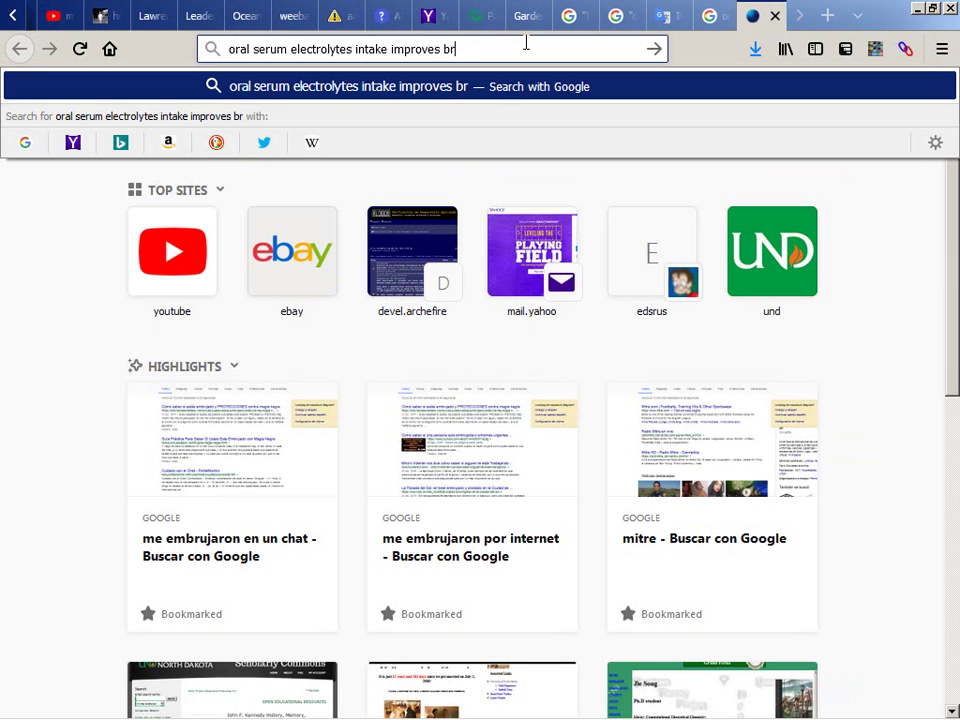
pyautogui.press('Return')
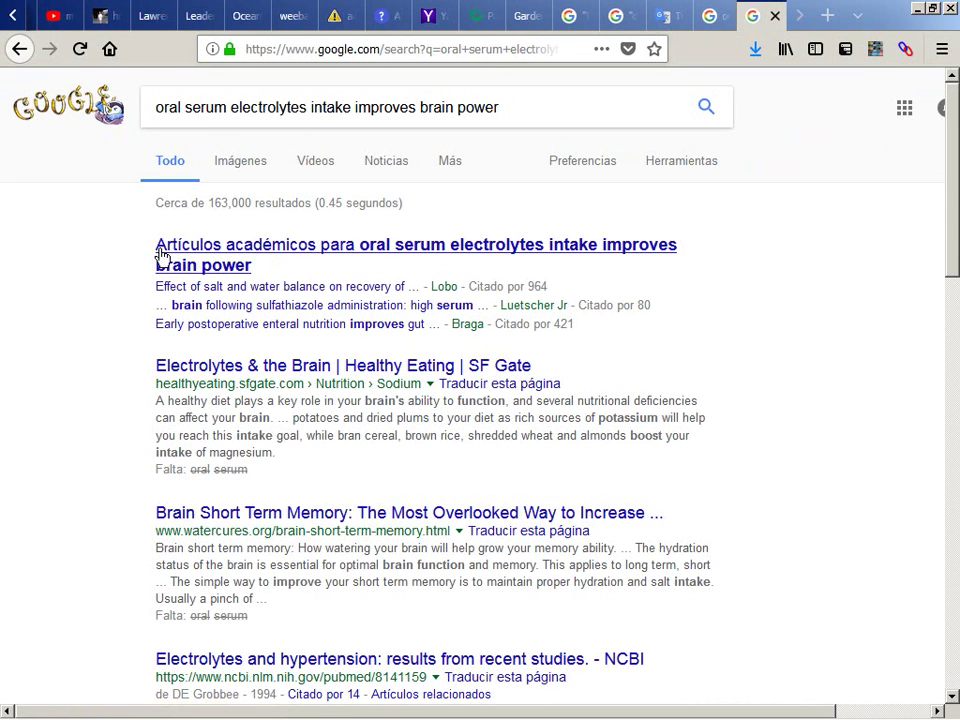
pyautogui.scroll(-2, 100, 257)
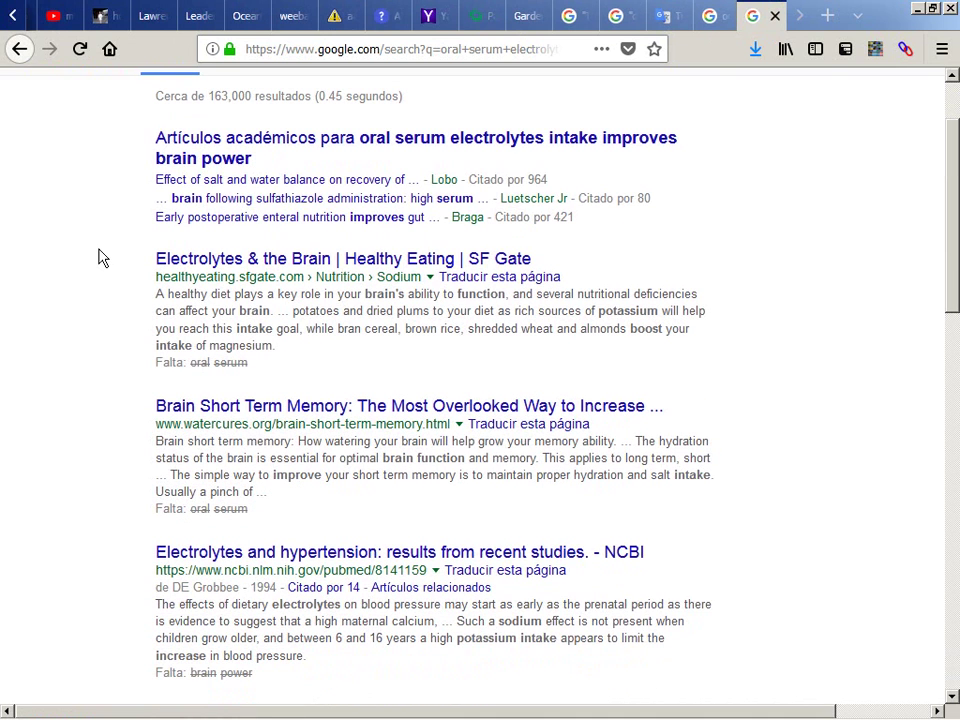
pyautogui.scroll(-5, 100, 257)
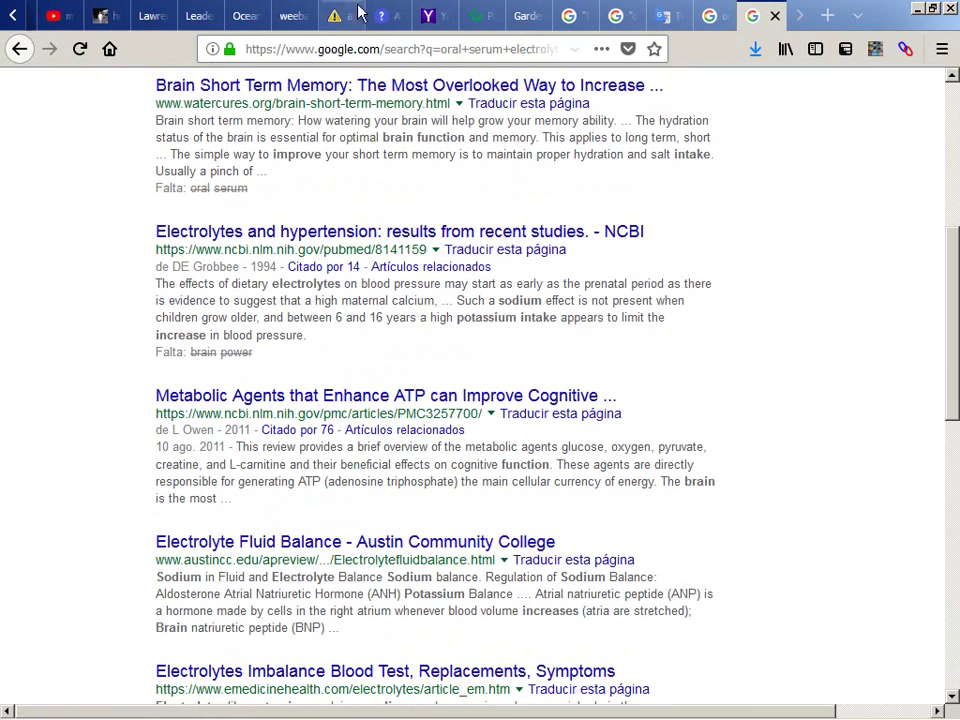
# Step: Return to the Kinder-Garden unit page and review its activities and lesson plans back up to the Books section
pyautogui.click(521, 17)
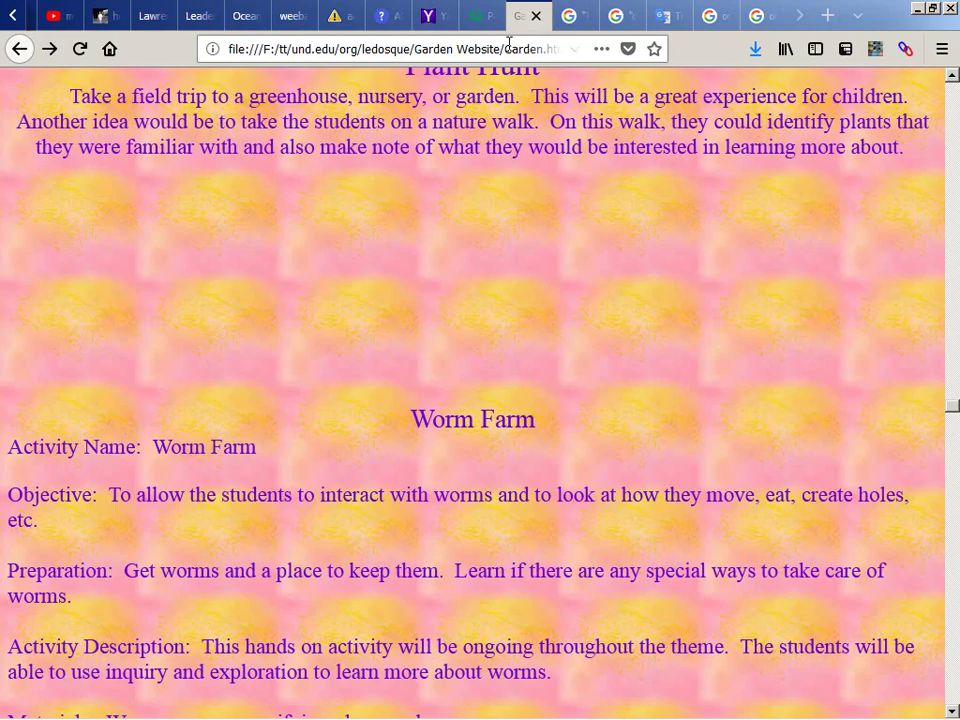
pyautogui.scroll(-6, 420, 130)
pyautogui.scroll(12, 420, 133)
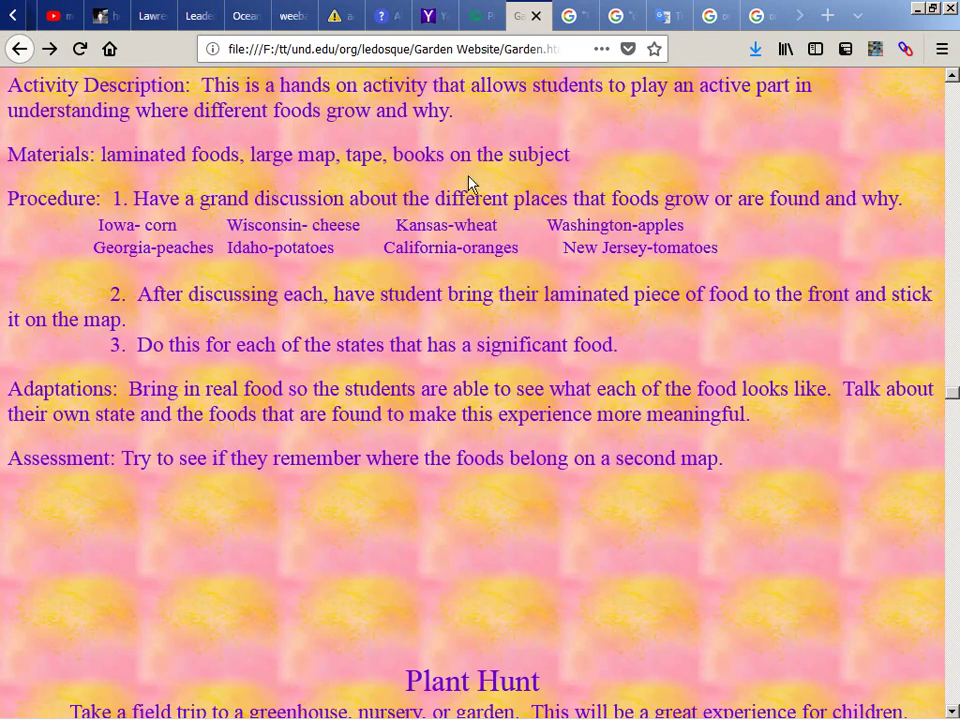
pyautogui.scroll(20, 593, 317)
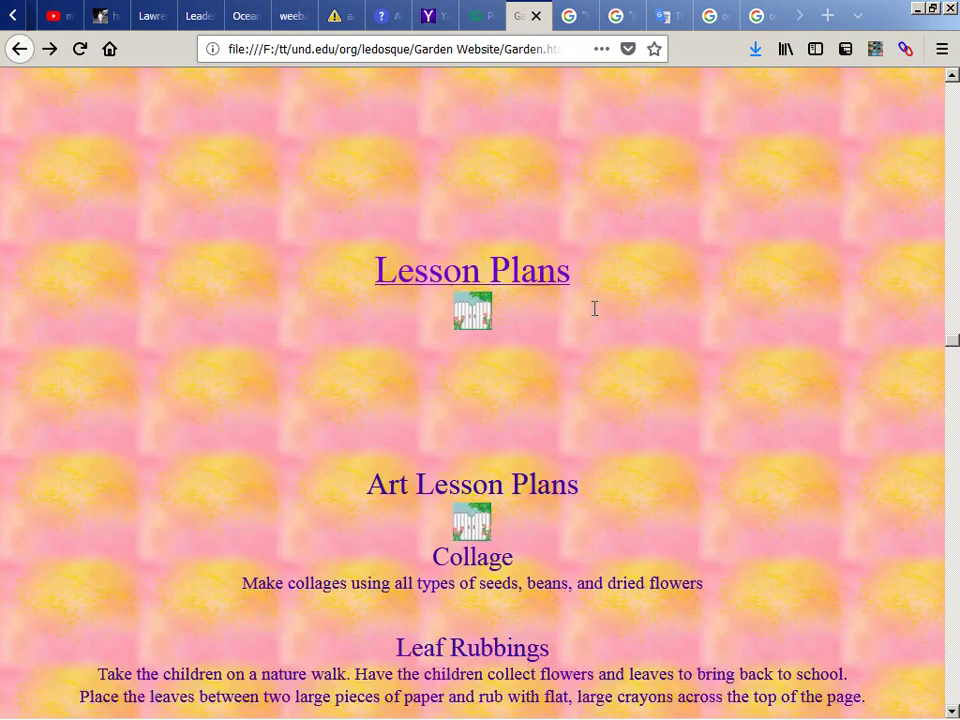
pyautogui.scroll(6, 593, 317)
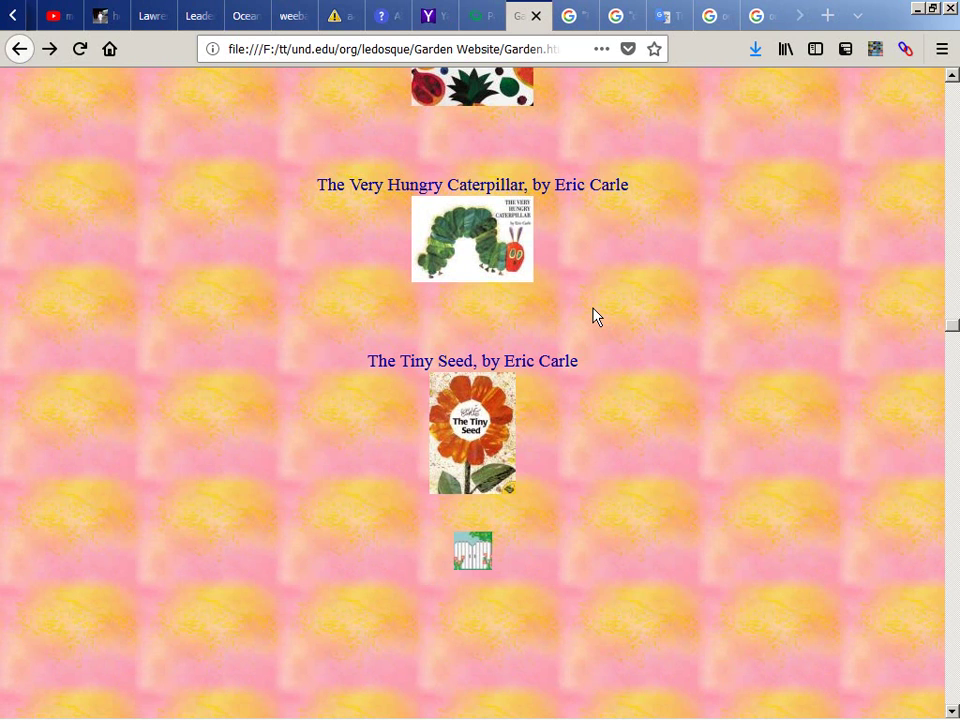
pyautogui.scroll(-4, 593, 317)
pyautogui.scroll(15, 593, 317)
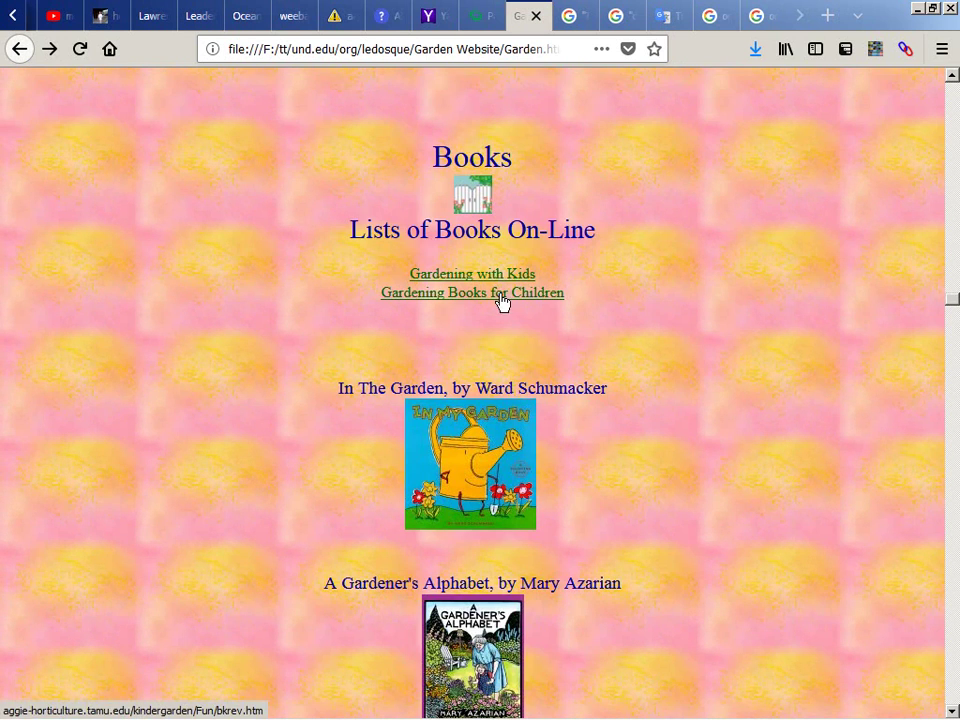
# Step: Check the Online Songs and Poems links and look through the fingerplays and graphic organizer up to the Rationale
pyautogui.scroll(5, 501, 302)
pyautogui.scroll(-5, 501, 296)
pyautogui.scroll(5, 501, 296)
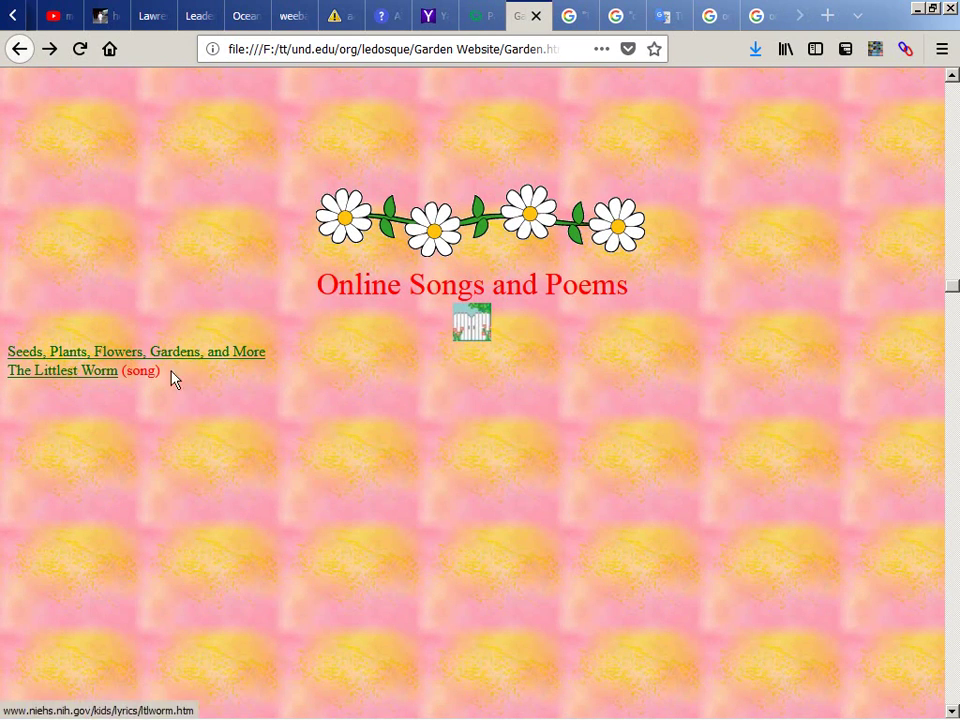
pyautogui.scroll(-5, 317, 379)
pyautogui.scroll(5, 317, 379)
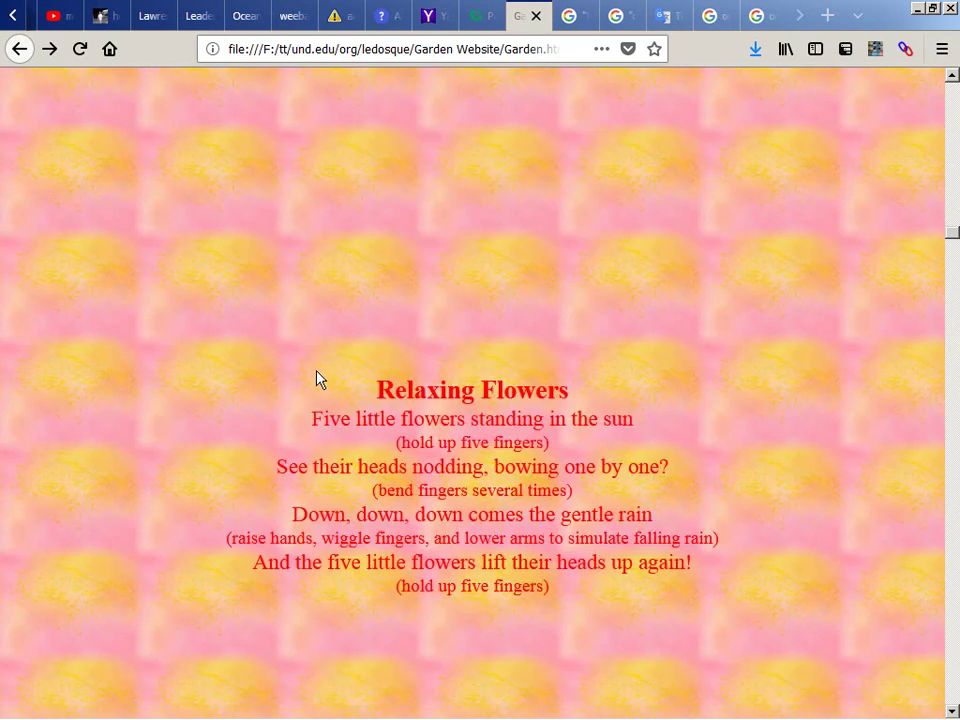
pyautogui.scroll(10, 317, 379)
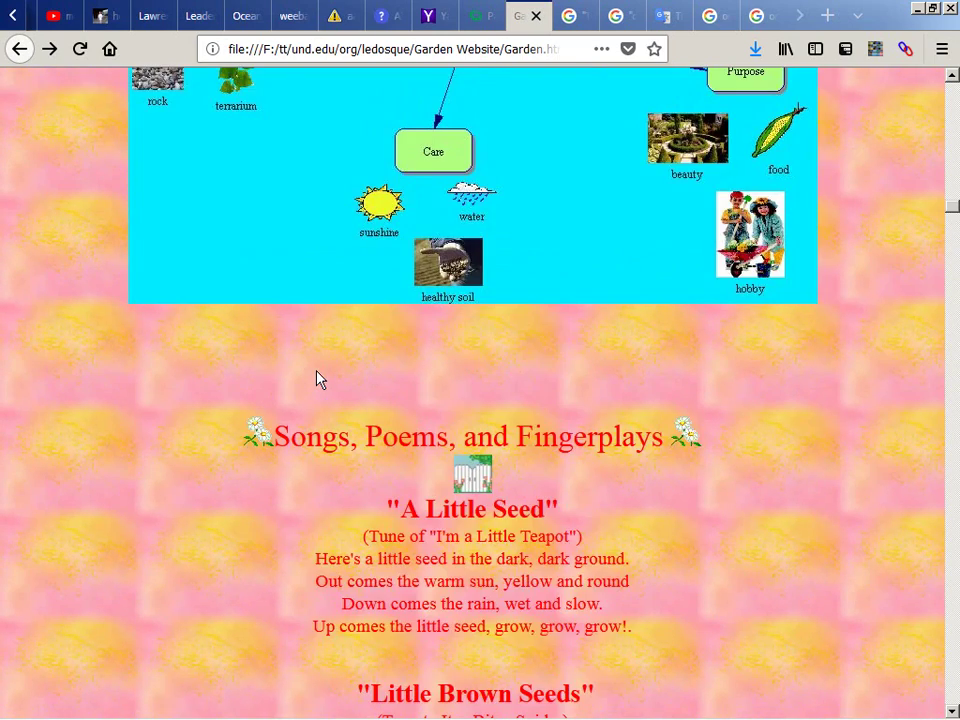
pyautogui.scroll(2, 317, 379)
pyautogui.scroll(12, 317, 379)
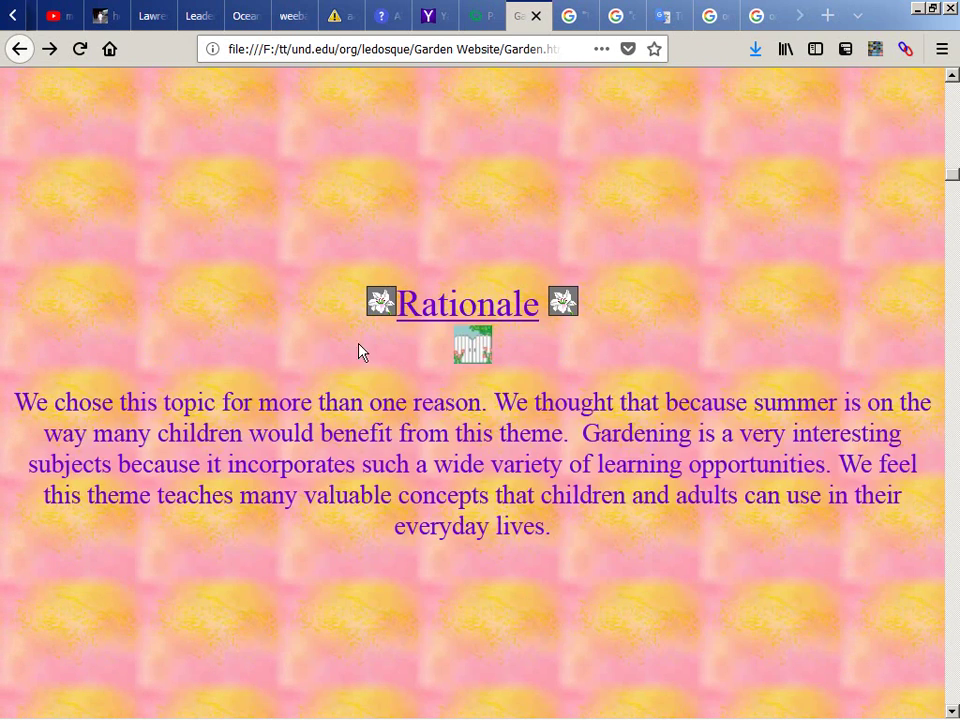
# Step: Read the Goals and Objectives section of the garden unit, including its theme and skill objectives
pyautogui.scroll(5, 421, 311)
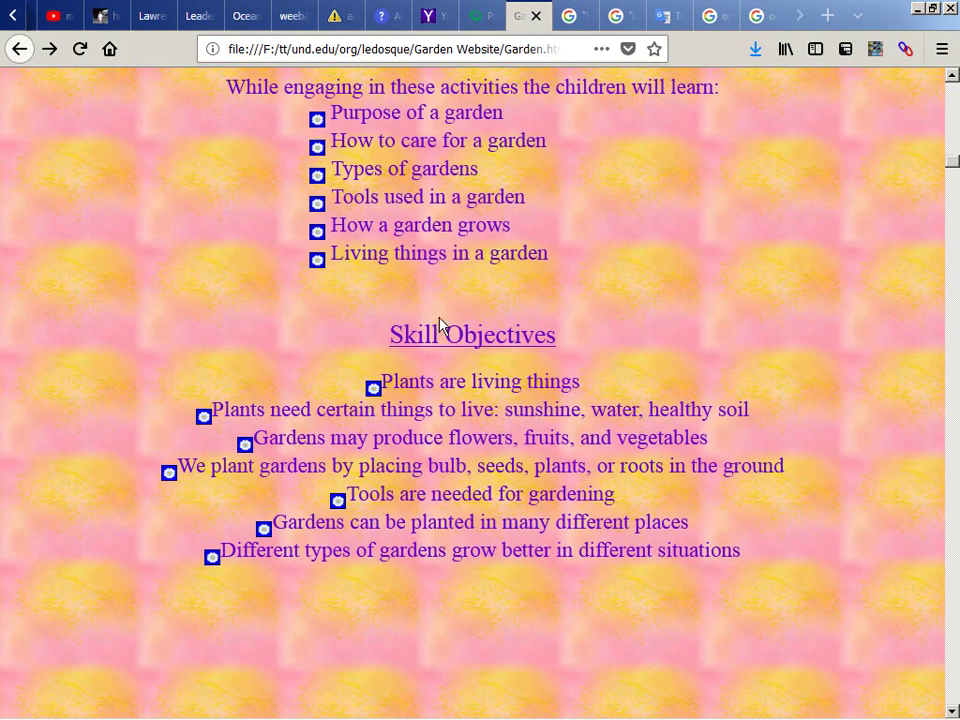
pyautogui.doubleClick(455, 337)
pyautogui.click(455, 337)
pyautogui.scroll(6, 455, 340)
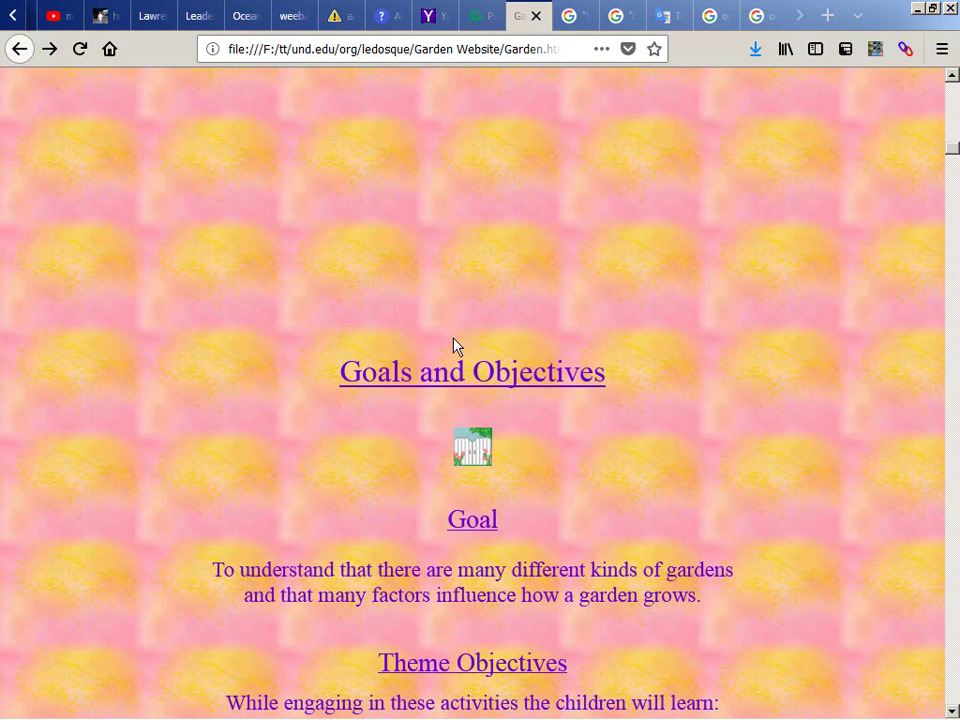
pyautogui.tripleClick(455, 372)
pyautogui.press('End')
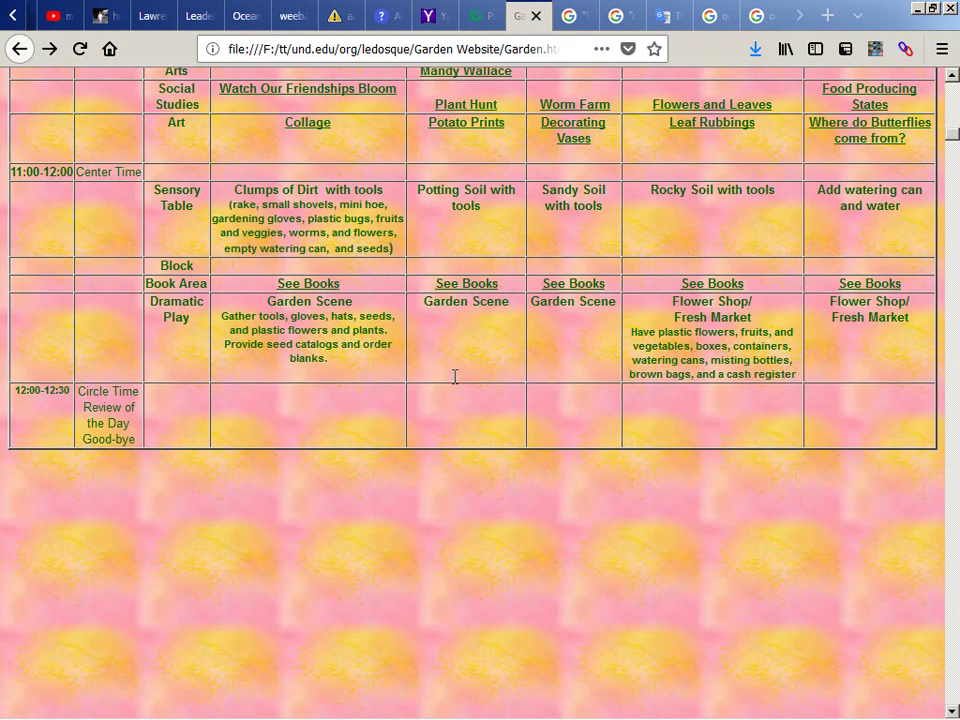
pyautogui.scroll(-10, 455, 385)
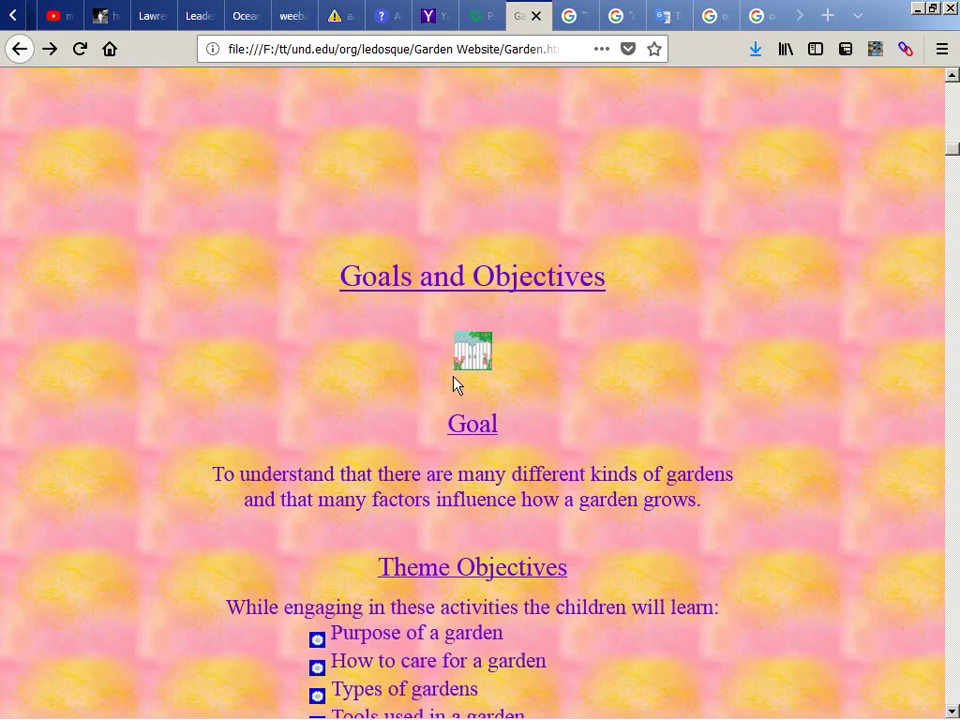
pyautogui.scroll(2, 455, 385)
pyautogui.doubleClick(445, 372)
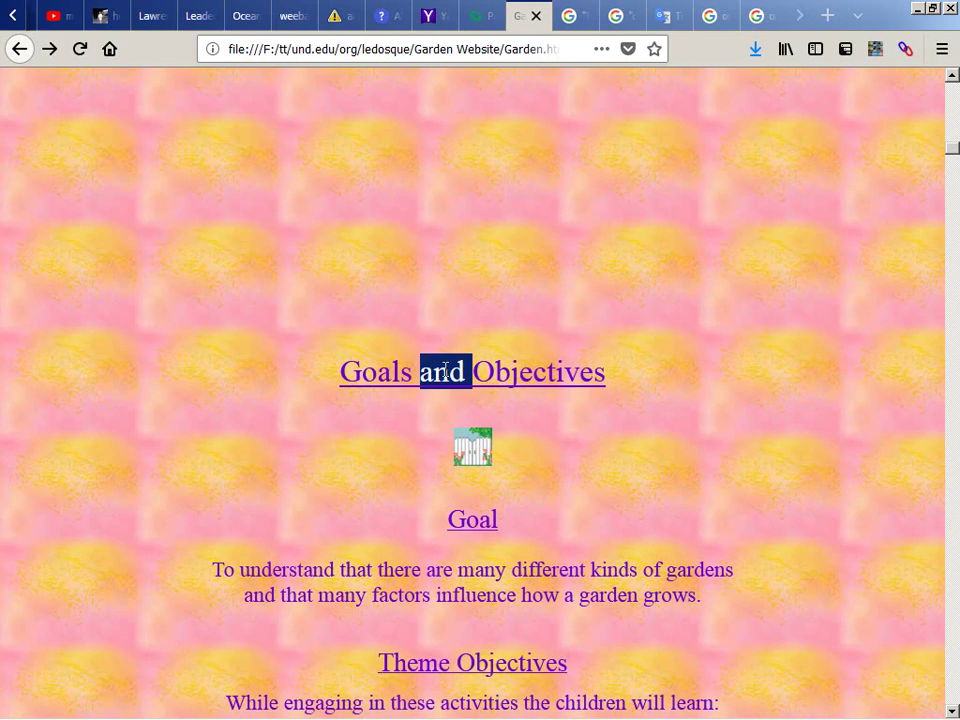
pyautogui.click(445, 372)
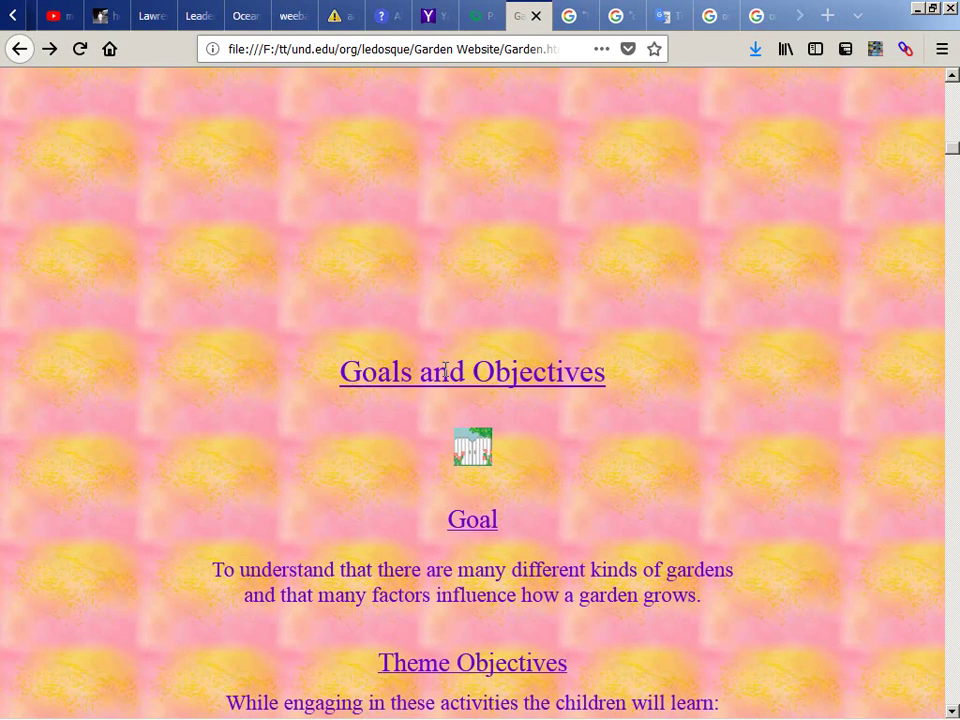
# Step: Review the garden unit's Weekly Schedule and Table of Contents, ending at the page title
pyautogui.scroll(10, 445, 372)
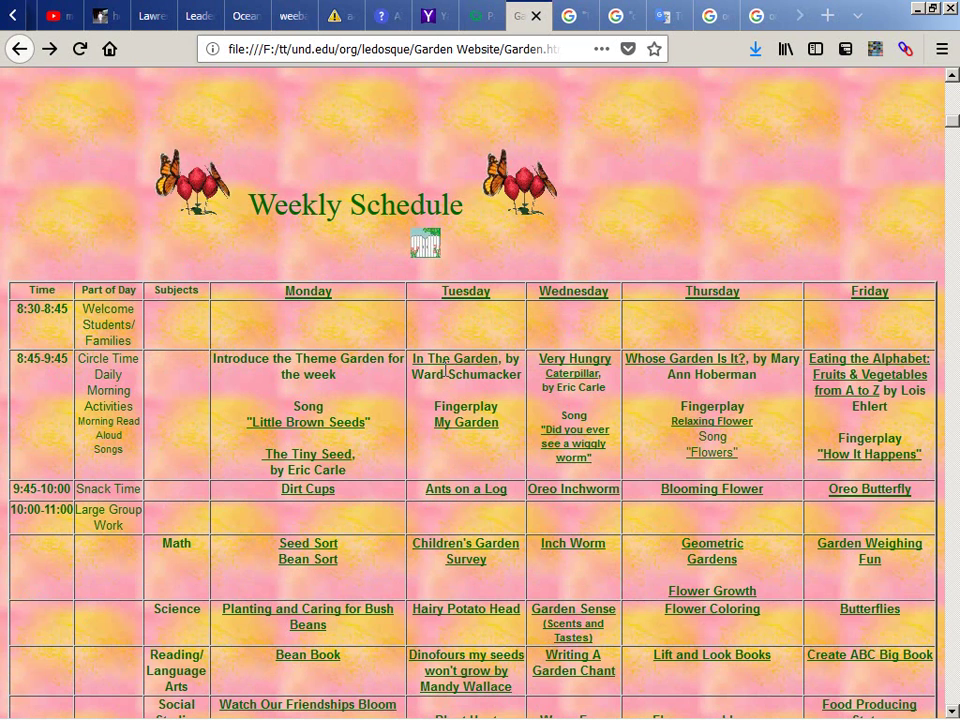
pyautogui.scroll(5, 445, 374)
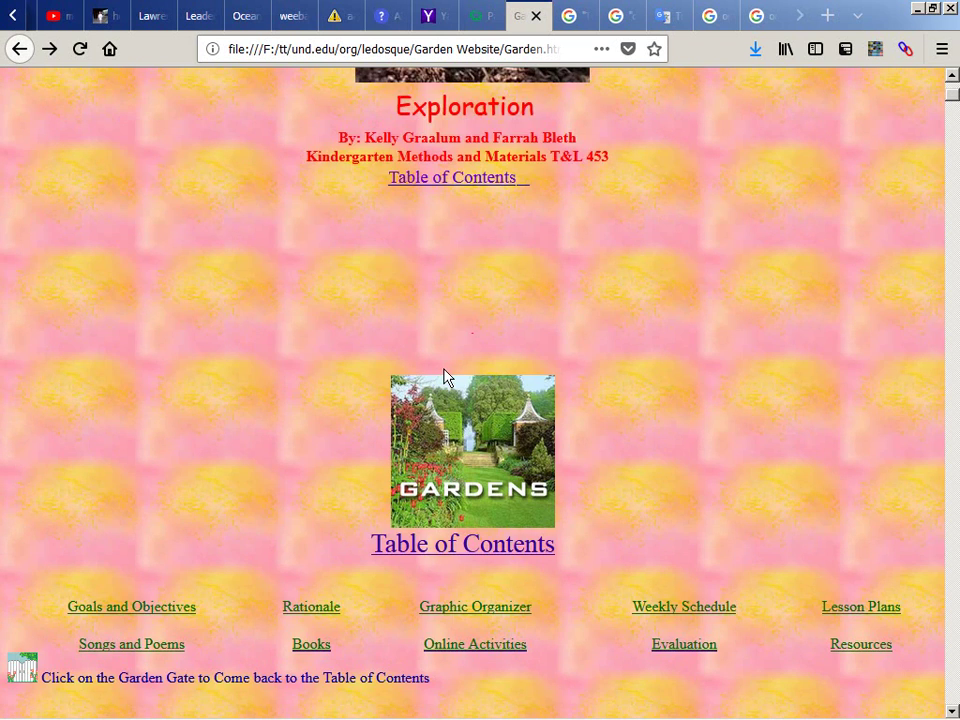
pyautogui.scroll(-6, 445, 377)
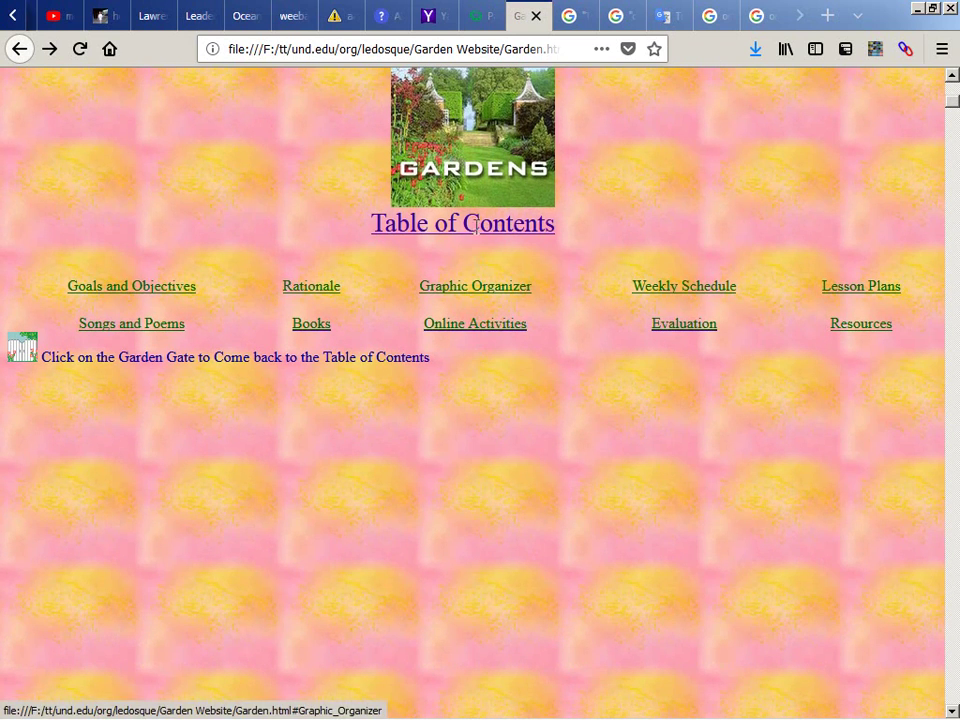
pyautogui.scroll(10, 476, 222)
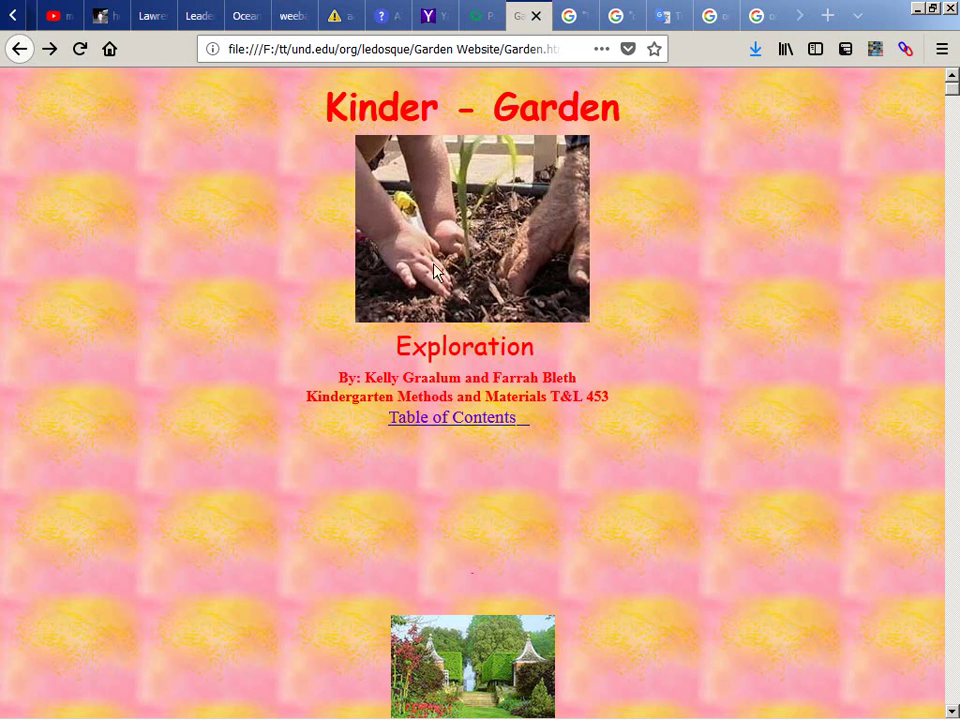
# Step: Go back to the themes list and open the Marine Life unit, viewing its table of contents and goals
pyautogui.click(19, 49)
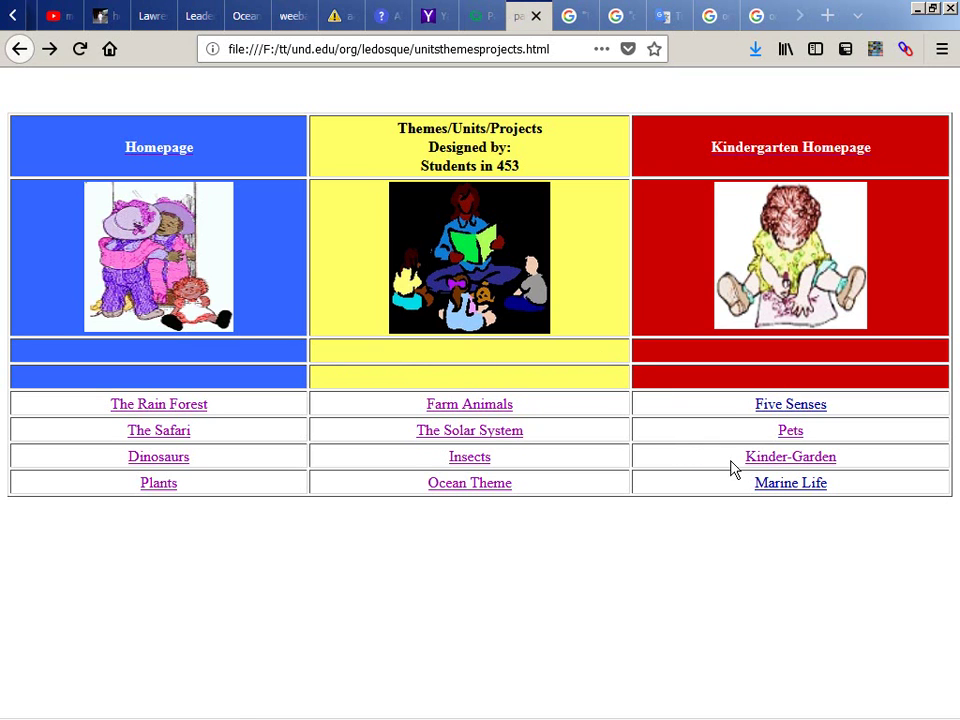
pyautogui.click(806, 490)
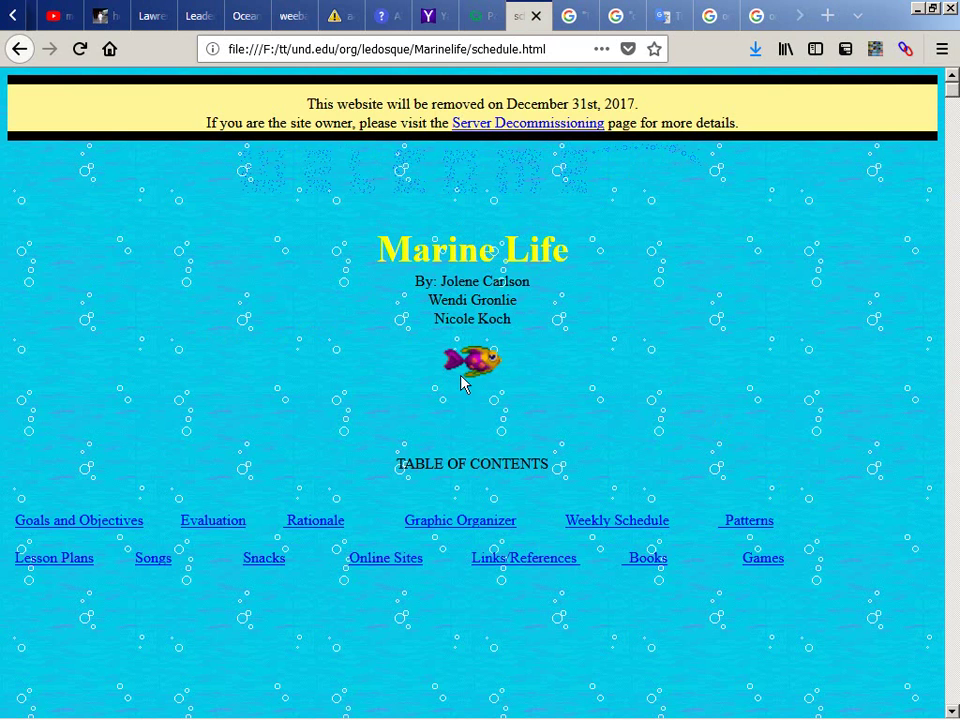
pyautogui.scroll(-2, 462, 370)
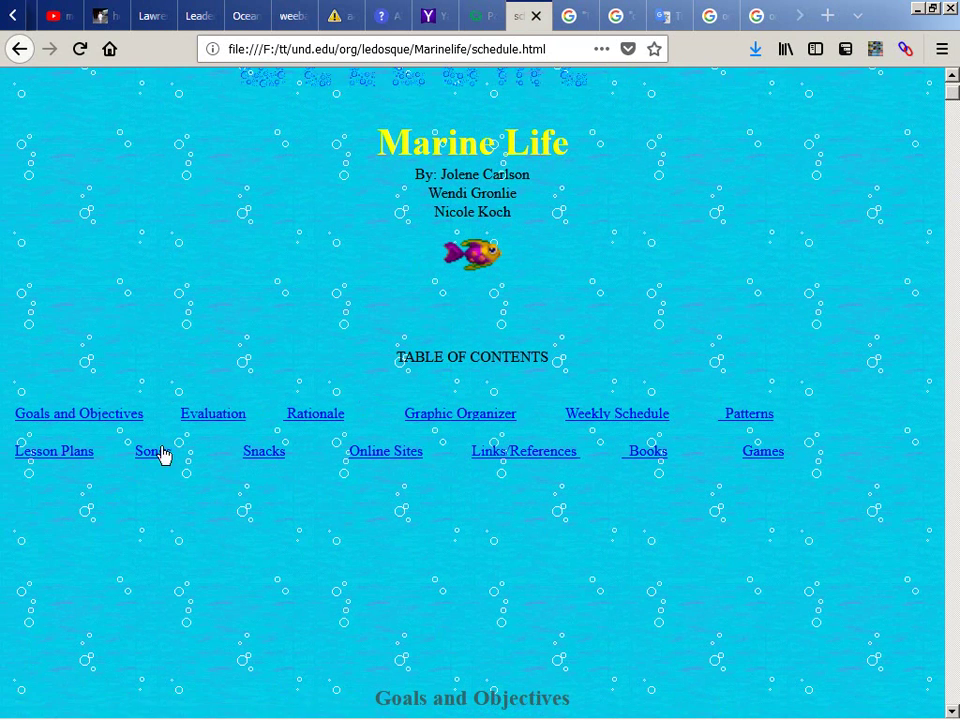
pyautogui.scroll(-8, 260, 454)
pyautogui.scroll(-2, 260, 454)
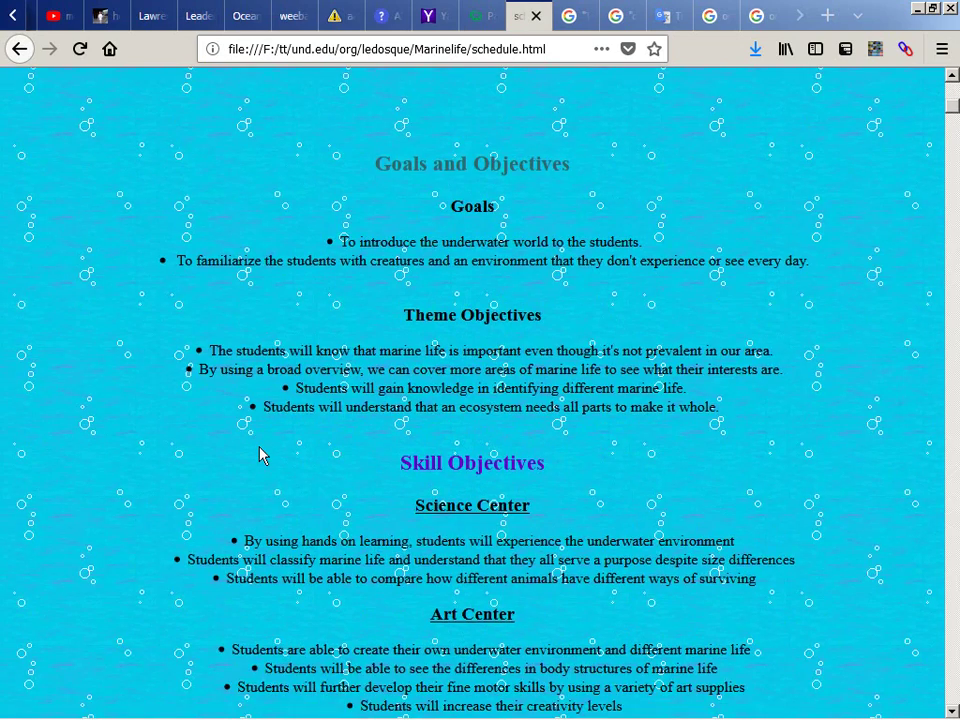
# Step: Read the Marine Life unit from the skill objectives through the rationale, evaluation and graphic organizer to the weekly schedule
pyautogui.scroll(-2, 456, 375)
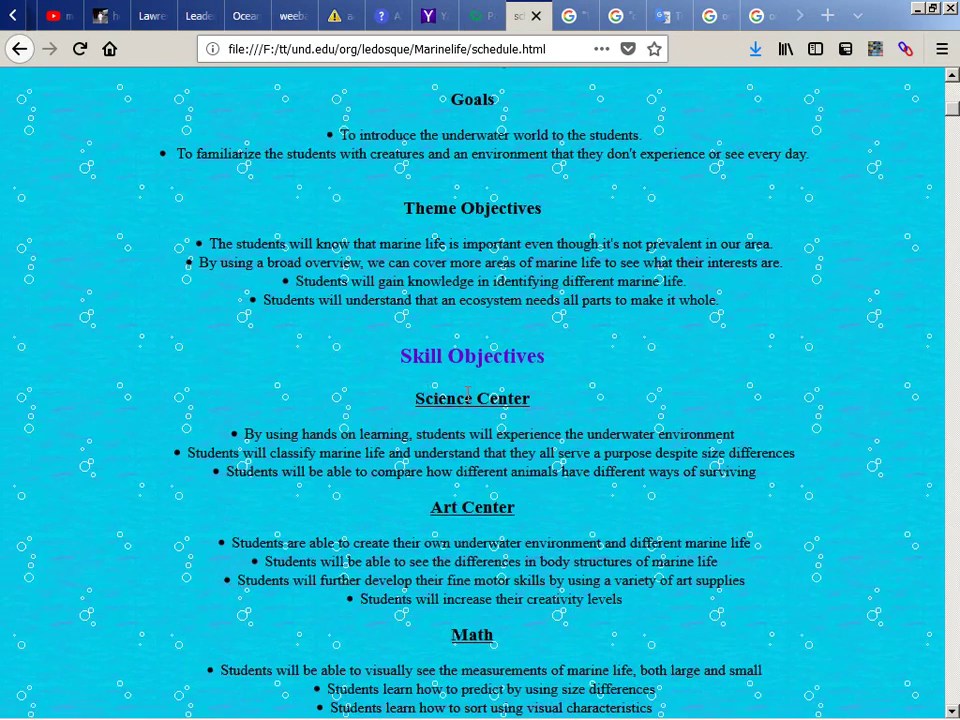
pyautogui.scroll(-2, 468, 393)
pyautogui.scroll(-4, 475, 360)
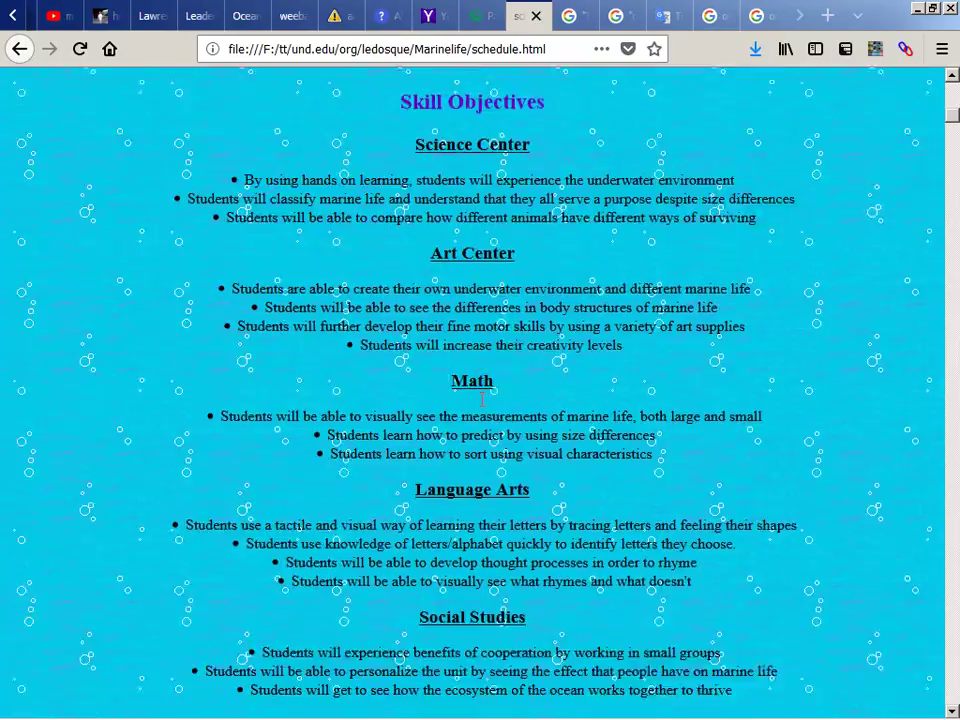
pyautogui.doubleClick(474, 311)
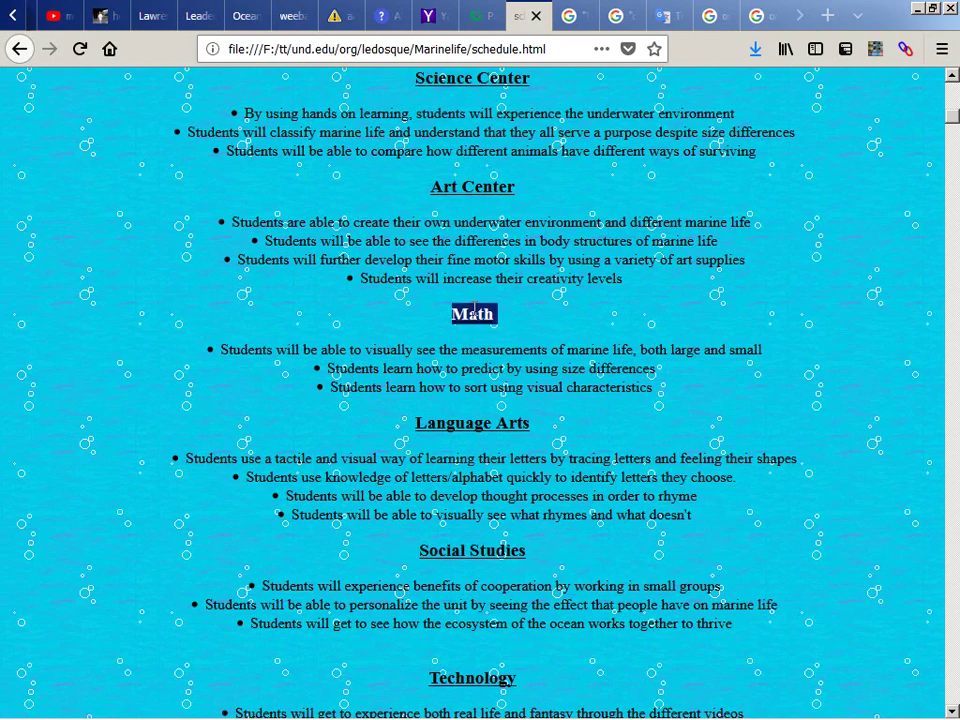
pyautogui.scroll(-8, 474, 311)
pyautogui.click(474, 311)
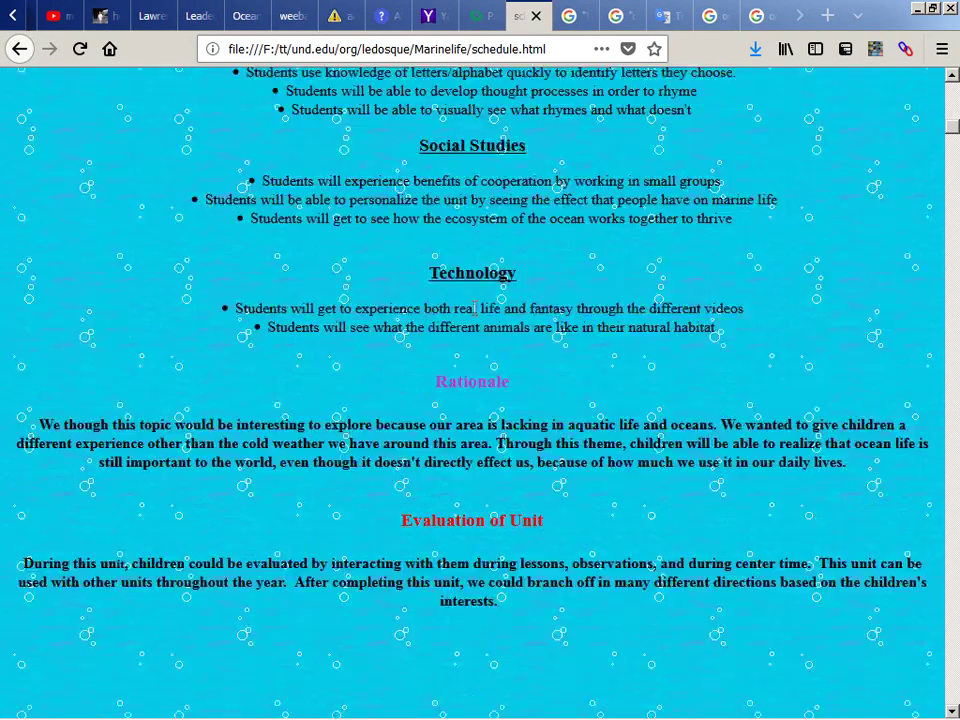
pyautogui.scroll(-3, 474, 308)
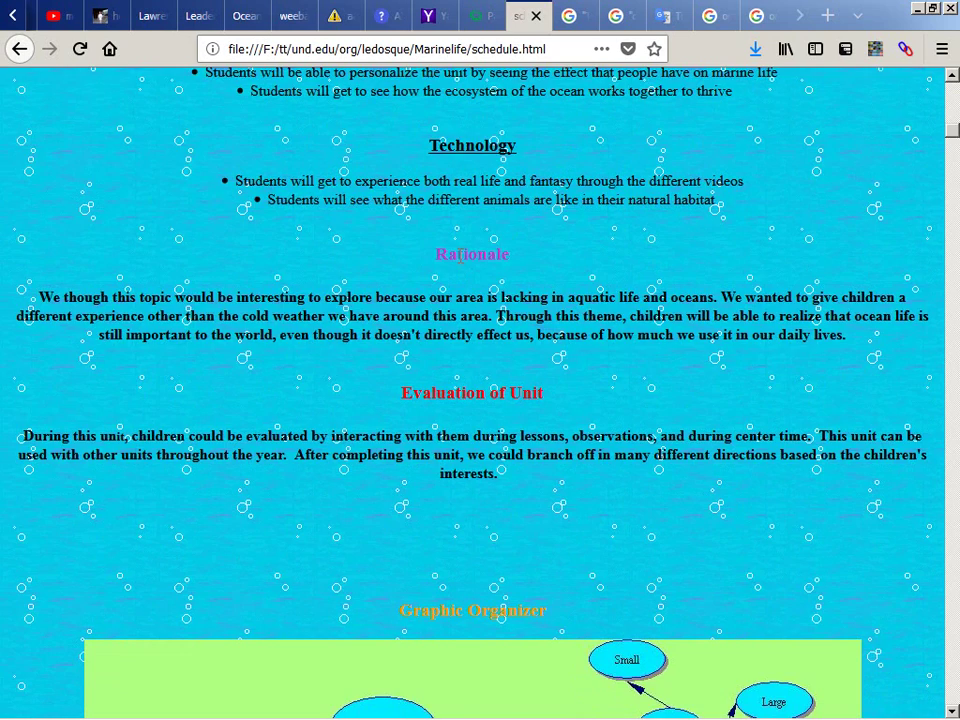
pyautogui.scroll(-9, 460, 256)
pyautogui.scroll(-14, 460, 263)
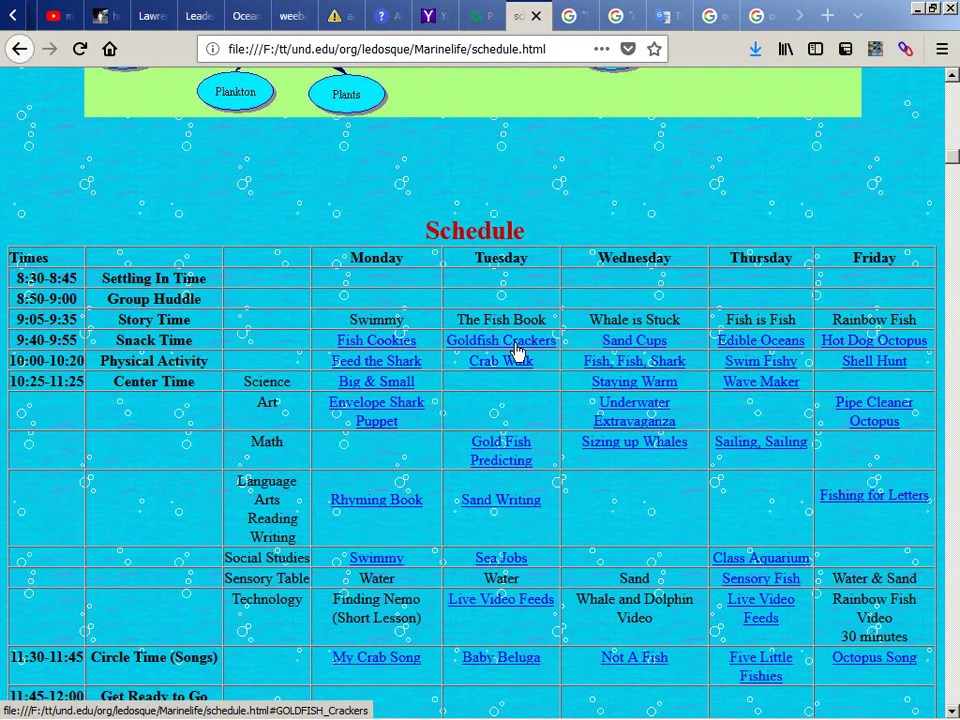
# Step: Follow the schedule's Goldfish Crackers link, view the broken image above the Books section by itself, and return to the page
pyautogui.click(517, 345)
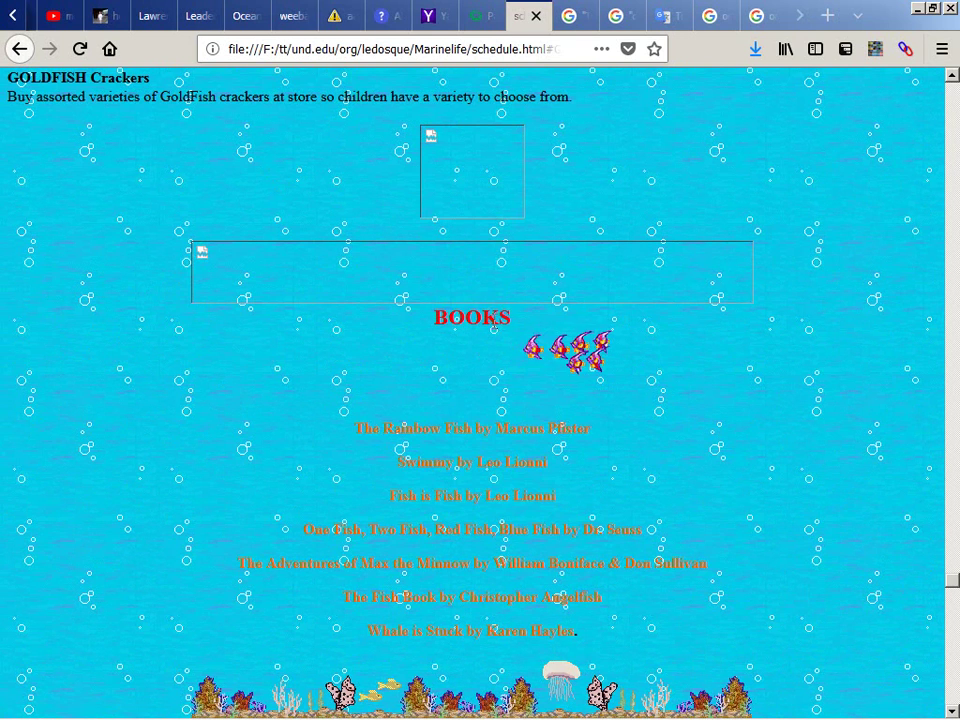
pyautogui.rightClick(440, 181)
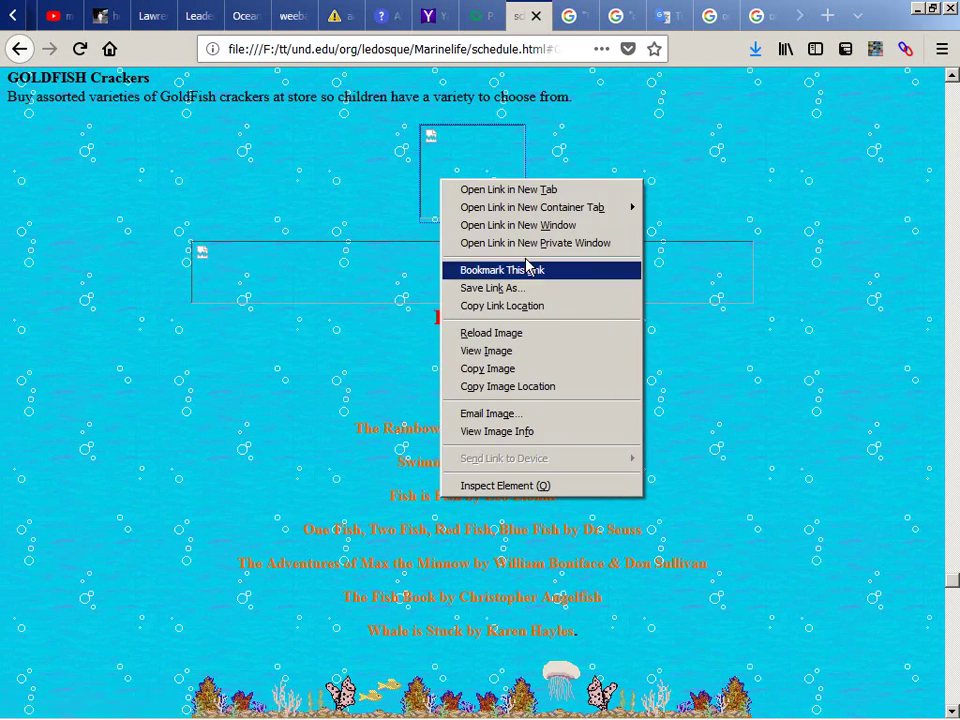
pyautogui.click(527, 352)
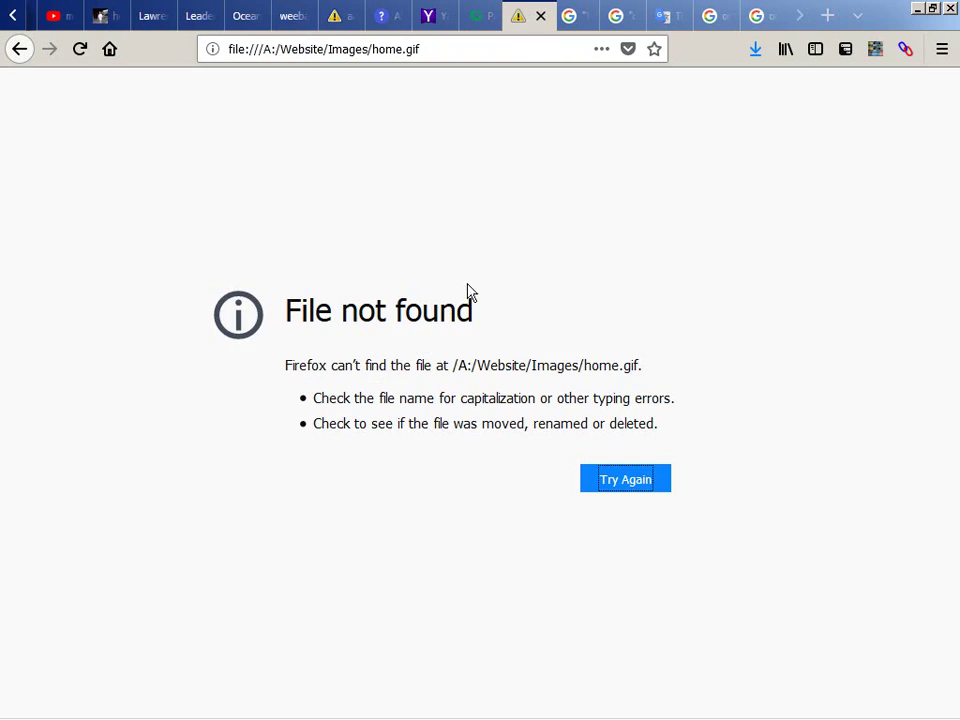
pyautogui.hotkey('alt', 'Left')
# Step: Switch to the ledosque folder in Windows Explorer and open its Marinelife subfolder
pyautogui.hotkey('alt', 'Tab')
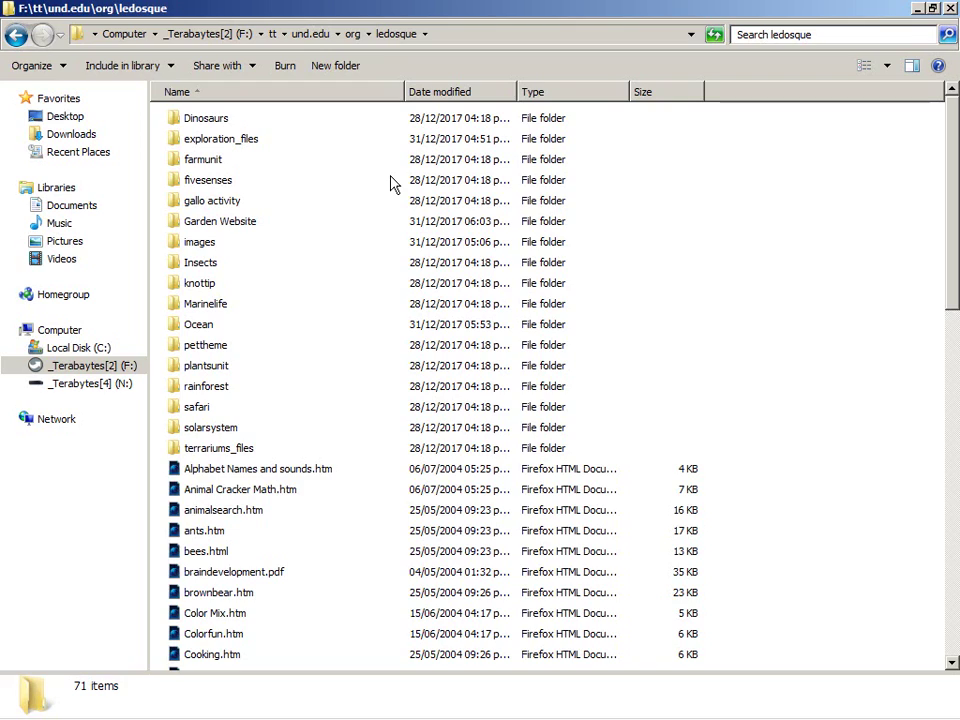
pyautogui.hotkey('alt', 'Tab')
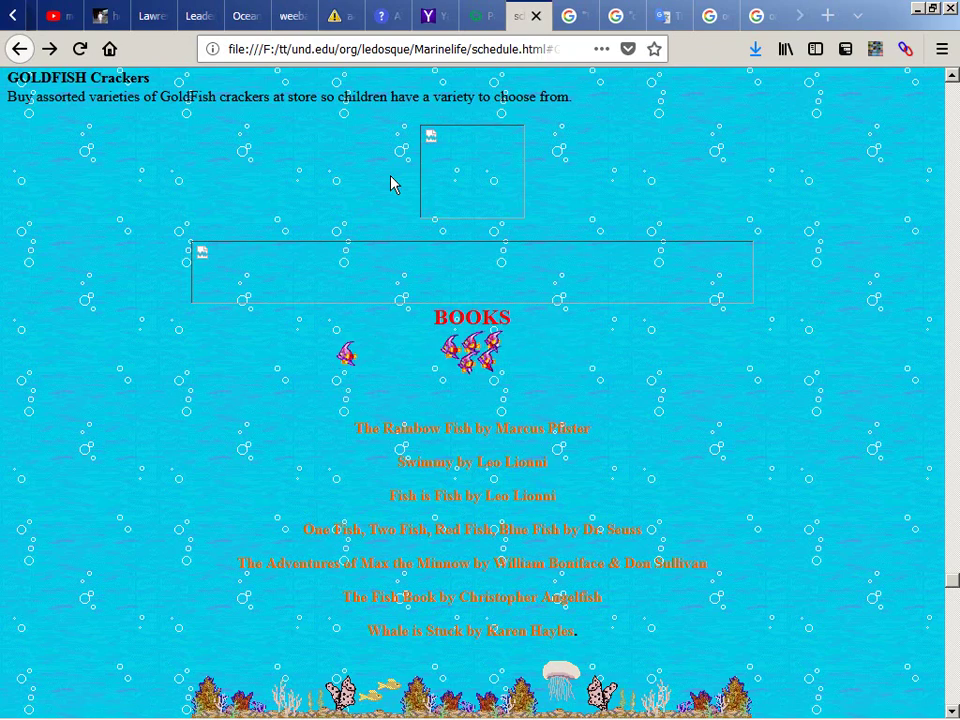
pyautogui.hotkey('alt', 'Tab')
pyautogui.press('e')
pyautogui.press('m')
pyautogui.press('Up')
pyautogui.press('Up')
pyautogui.press('Down')
pyautogui.press('Down')
pyautogui.press('Return')
# Step: Duplicate schedule.html within the Marinelife folder as a backup copy
pyautogui.press('s')
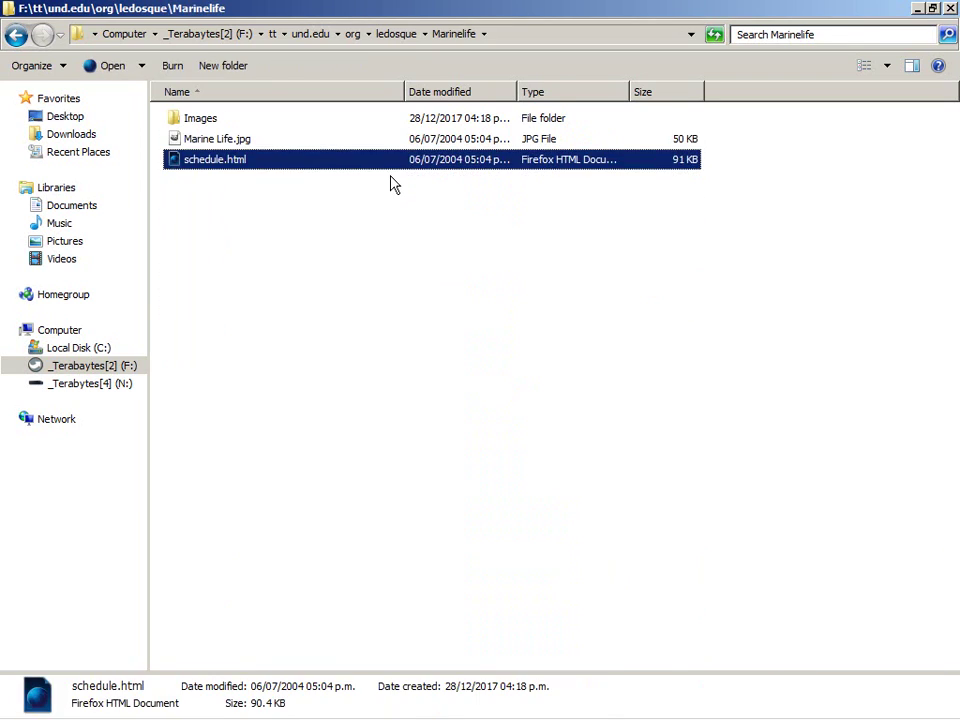
pyautogui.hotkey('alt', 'Tab')
pyautogui.hotkey('alt', 'Tab')
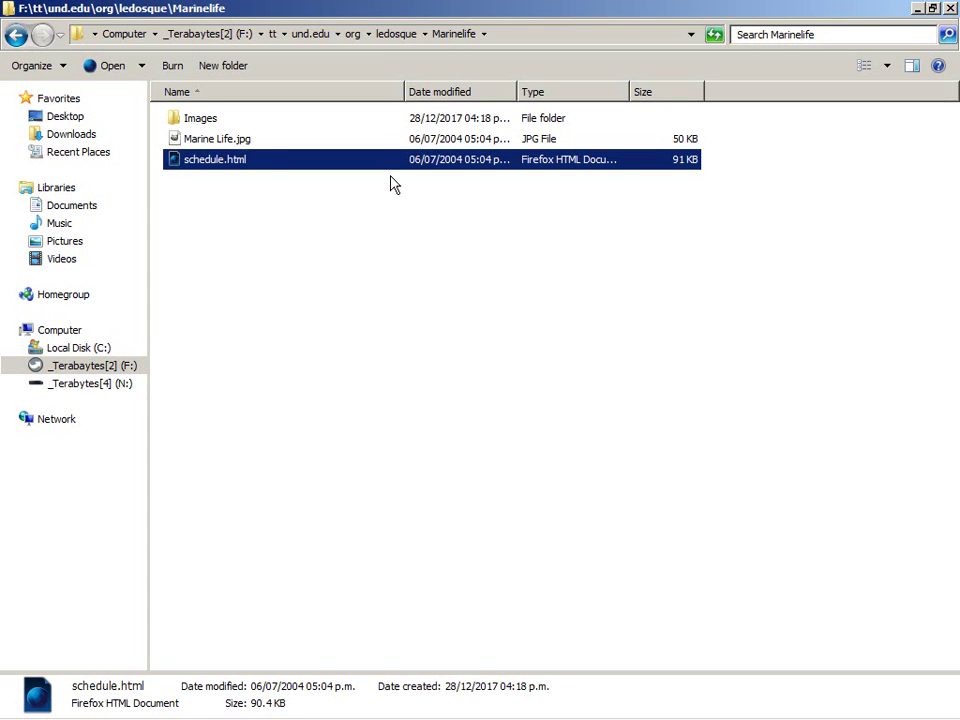
pyautogui.hotkey('ctrl', 'c')
pyautogui.hotkey('ctrl', 'v')
# Step: Open the original schedule.html from the Marinelife folder in Notepad++
pyautogui.press('Down')
pyautogui.hotkey('shift', 'F10')
pyautogui.press('Down')
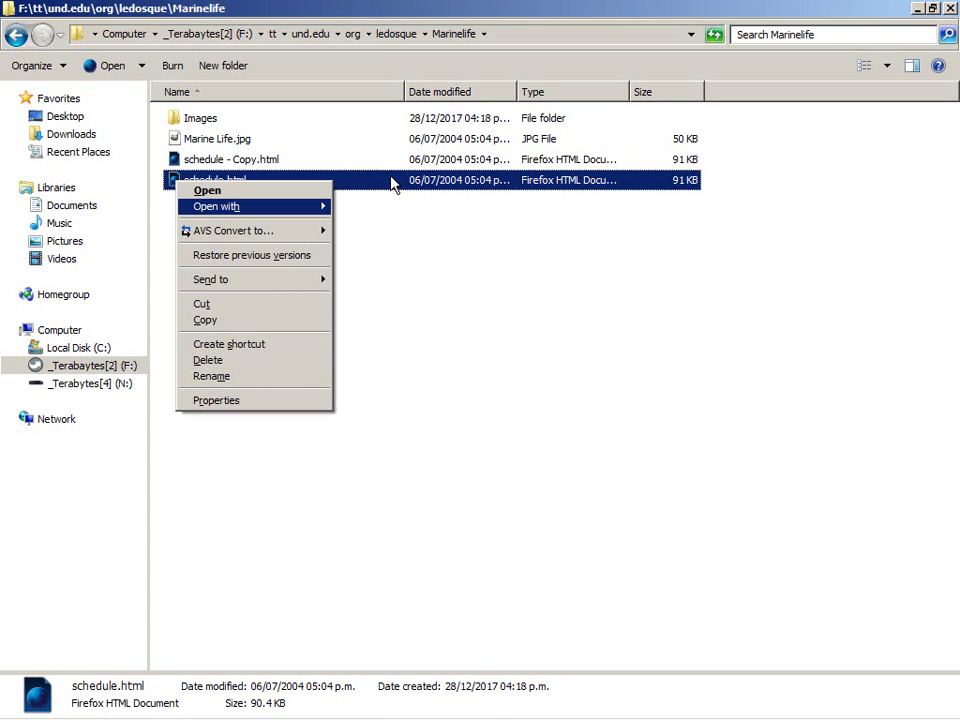
pyautogui.press('Right')
pyautogui.press('Down')
pyautogui.press('Down')
pyautogui.press('Down')
pyautogui.press('Down')
pyautogui.press('Down')
pyautogui.press('Down')
pyautogui.press('Down')
pyautogui.press('Return')
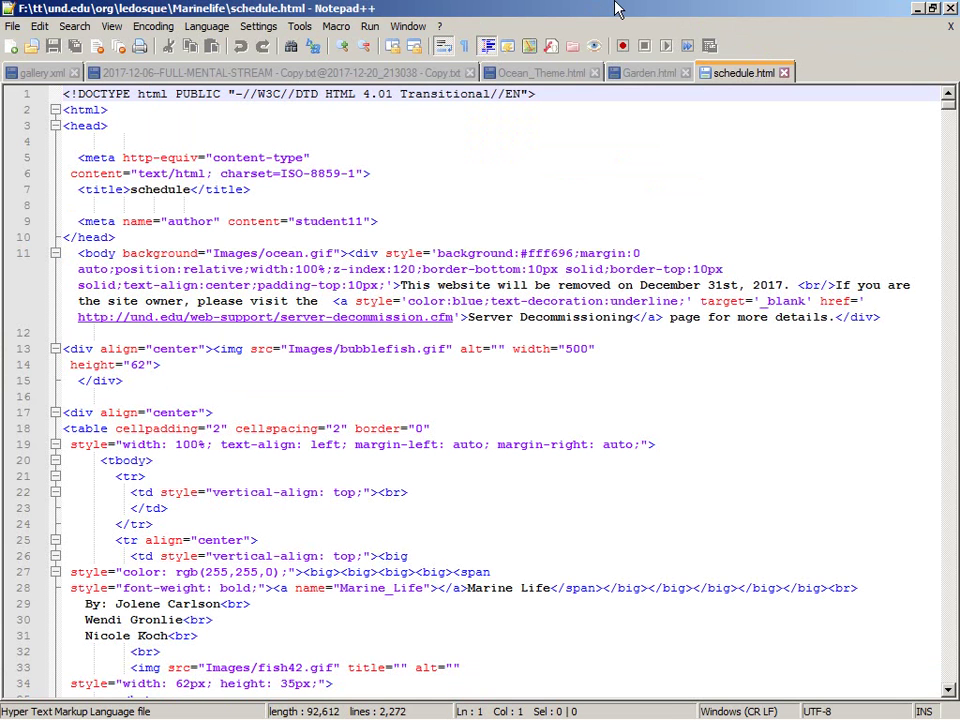
# Step: Search schedule.html for the first occurrence of the local path "file:///a:"
pyautogui.hotkey('ctrl', 'f')
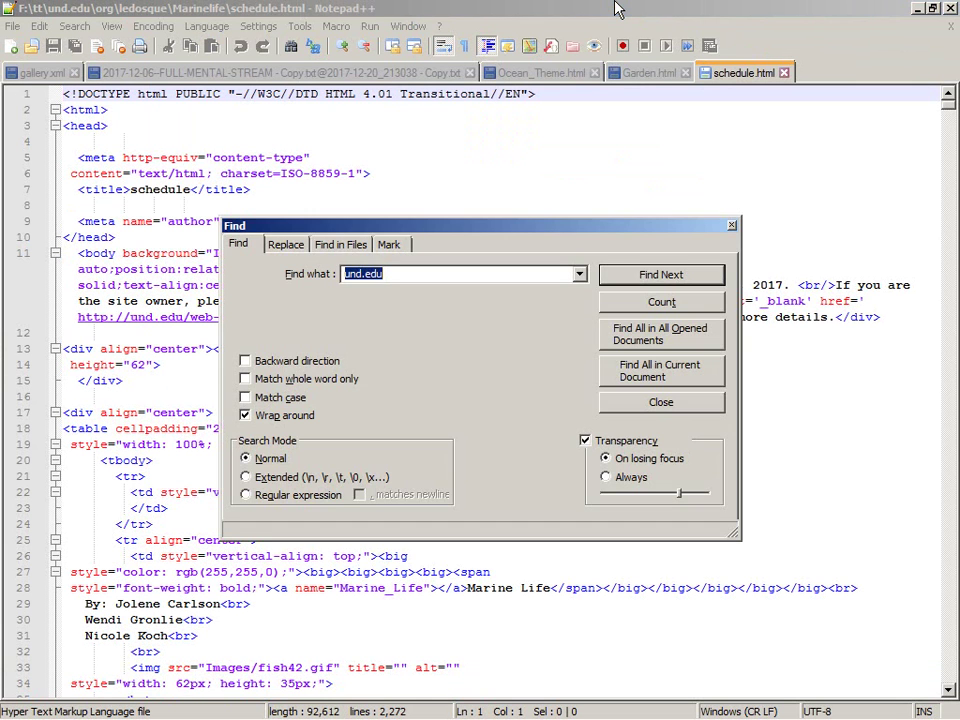
pyautogui.write('file')
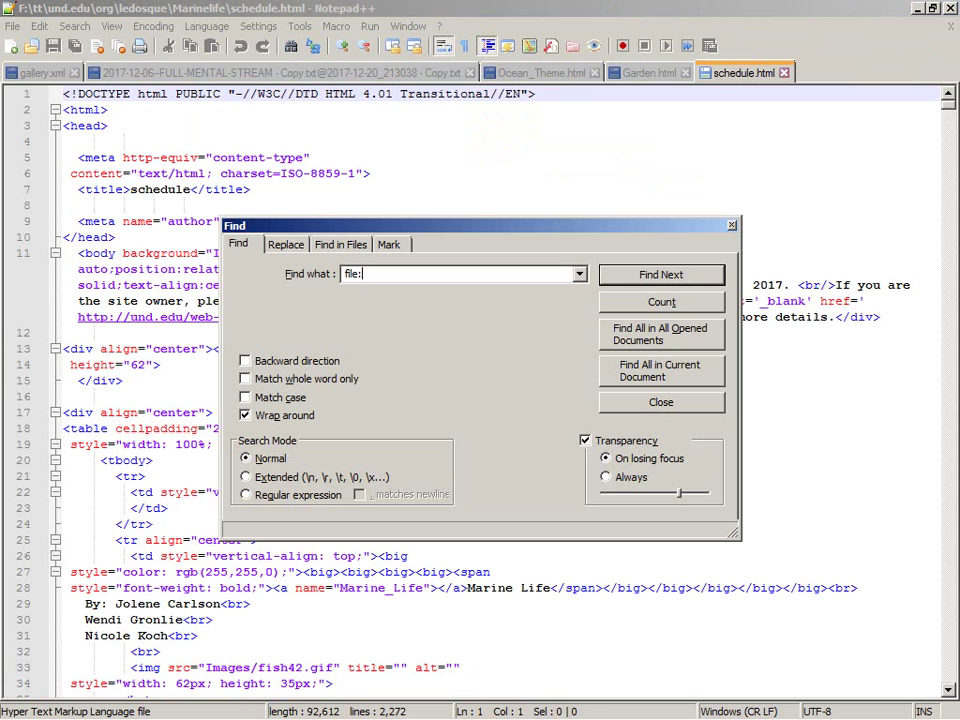
pyautogui.write(':///a:')
pyautogui.press('Return')
pyautogui.press('Escape')
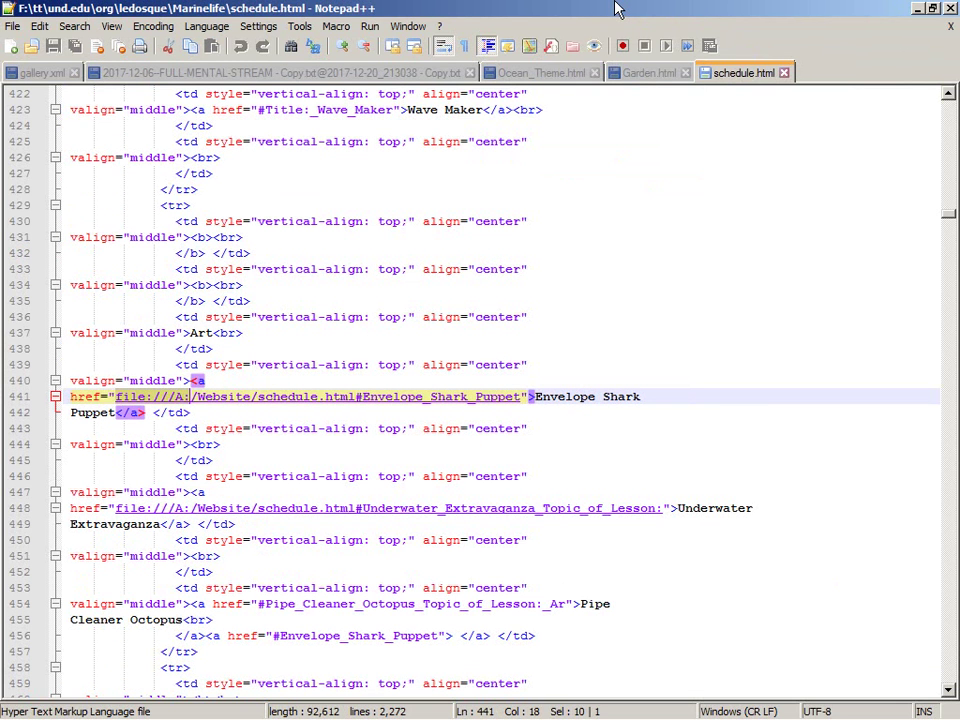
# Step: Remove every occurrence of "file:///A:/Website/" from schedule.html with Replace All, making the affected links and image paths relative
pyautogui.hotkey('shift', 'Right')
pyautogui.hotkey('shift', 'Right')
pyautogui.hotkey('shift', 'Right')
pyautogui.hotkey('shift', 'Right')
pyautogui.hotkey('shift', 'Right')
pyautogui.hotkey('shift', 'Right')
pyautogui.hotkey('shift', 'Right')
pyautogui.hotkey('shift', 'Right')
pyautogui.hotkey('shift', 'Right')
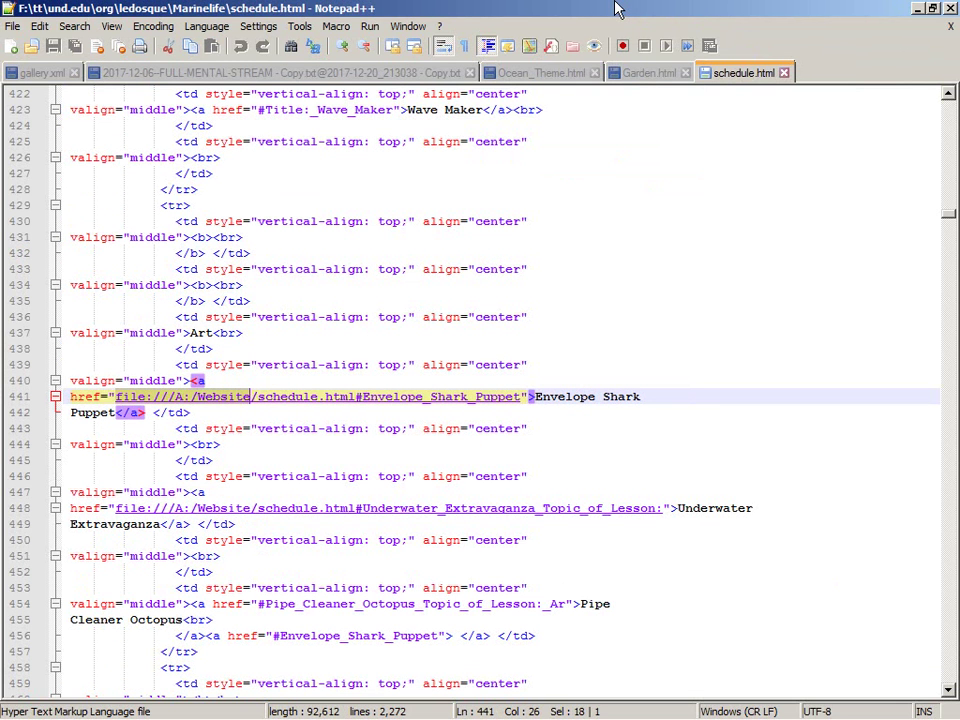
pyautogui.hotkey('ctrl', 'f')
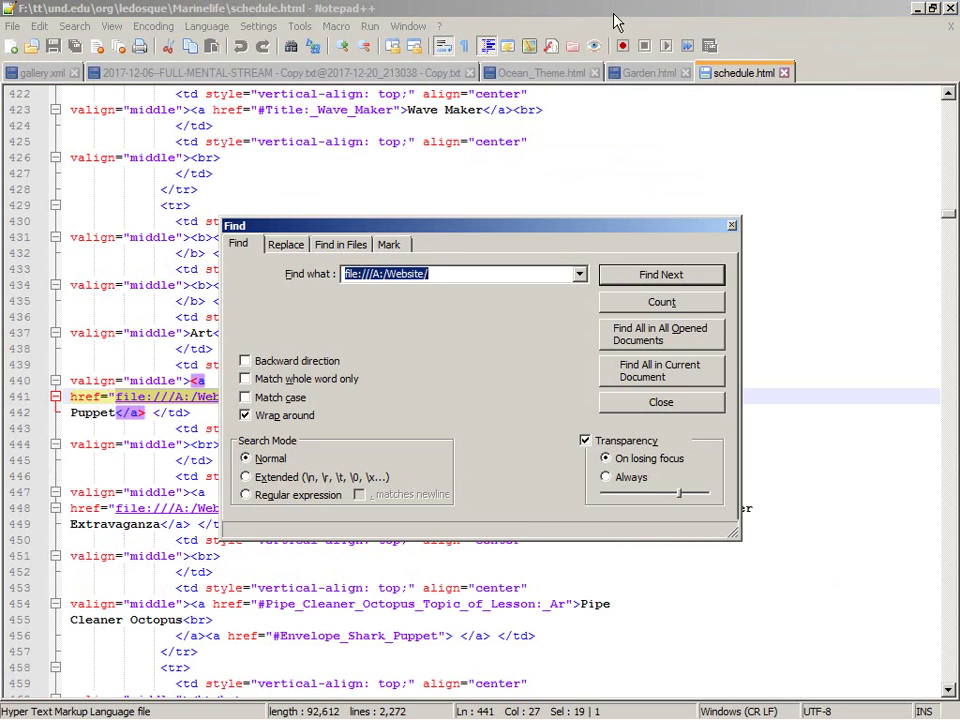
pyautogui.click(285, 246)
pyautogui.hotkey('alt', 'a')
pyautogui.press('Escape')
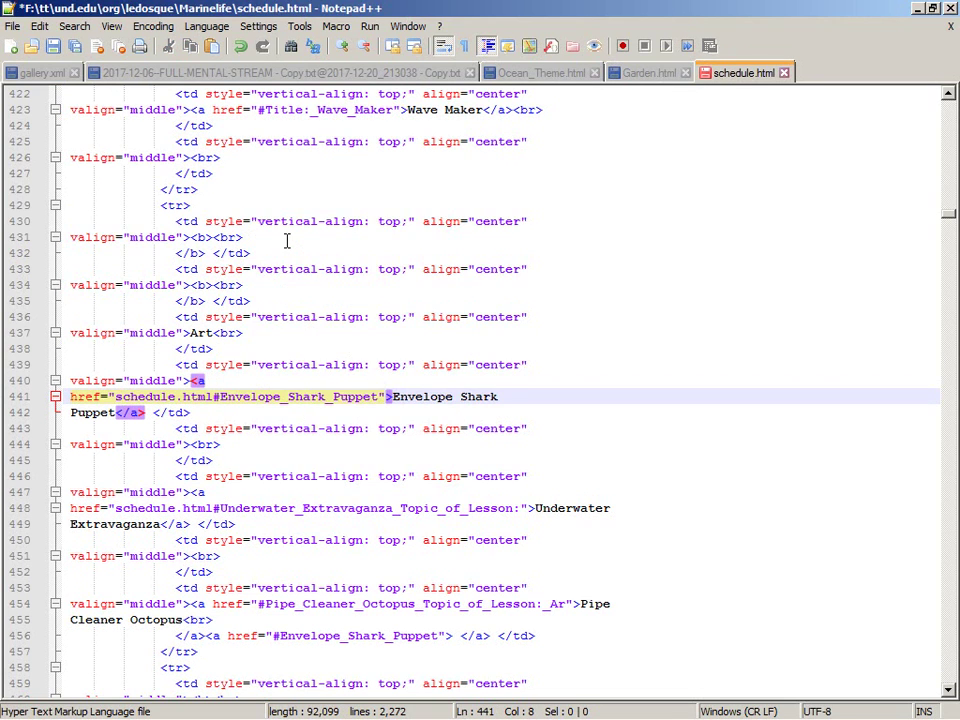
# Step: Save schedule.html, switch to Firefox and reload the local Marine Life page
pyautogui.hotkey('ctrl', 's')
pyautogui.hotkey('alt', 'Tab')
pyautogui.press('Tab')
pyautogui.press('F5')
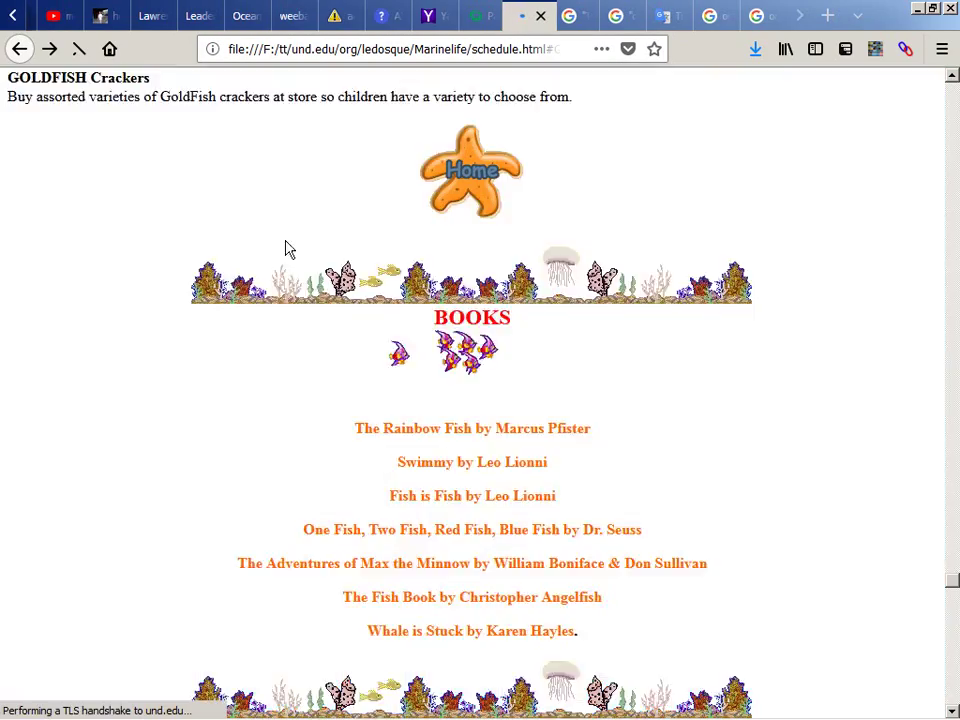
# Step: Check the reloaded page from the Books section through the references and Live Videos to the Sizing Up Whales pattern
pyautogui.scroll(-5, 150, 265)
pyautogui.scroll(-9, 150, 265)
pyautogui.scroll(-7, 150, 262)
pyautogui.scroll(-15, 150, 262)
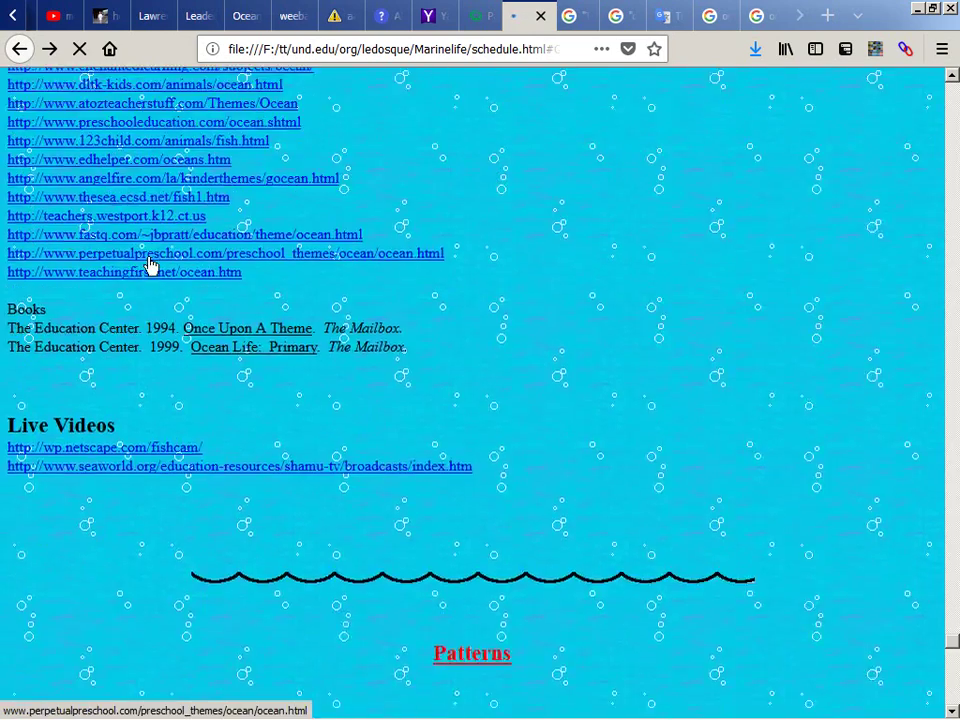
pyautogui.scroll(-12, 150, 265)
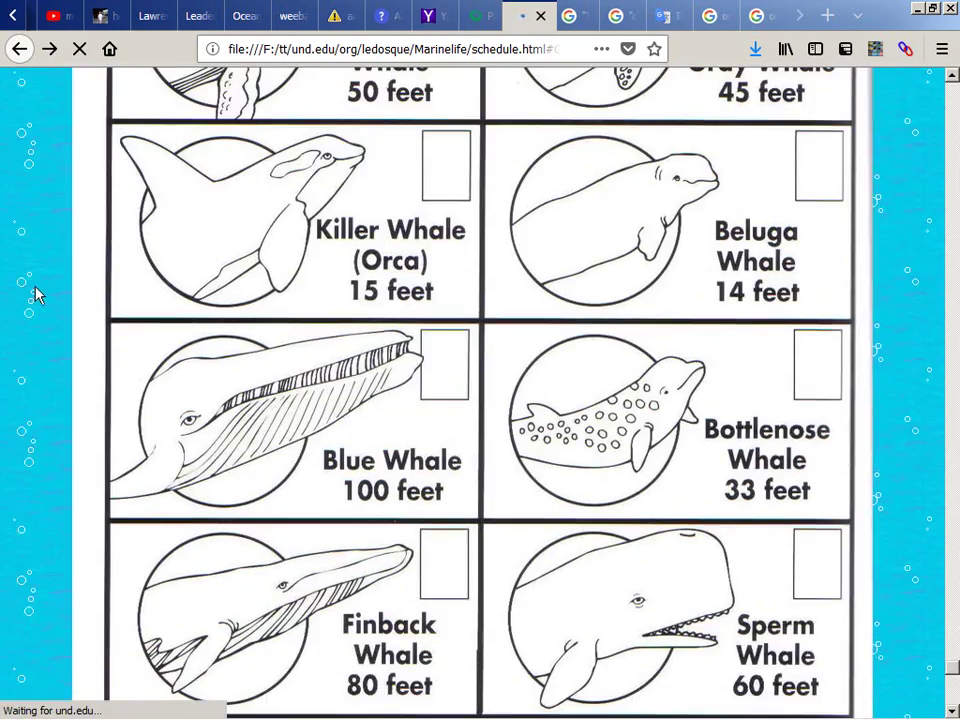
pyautogui.scroll(8, 35, 293)
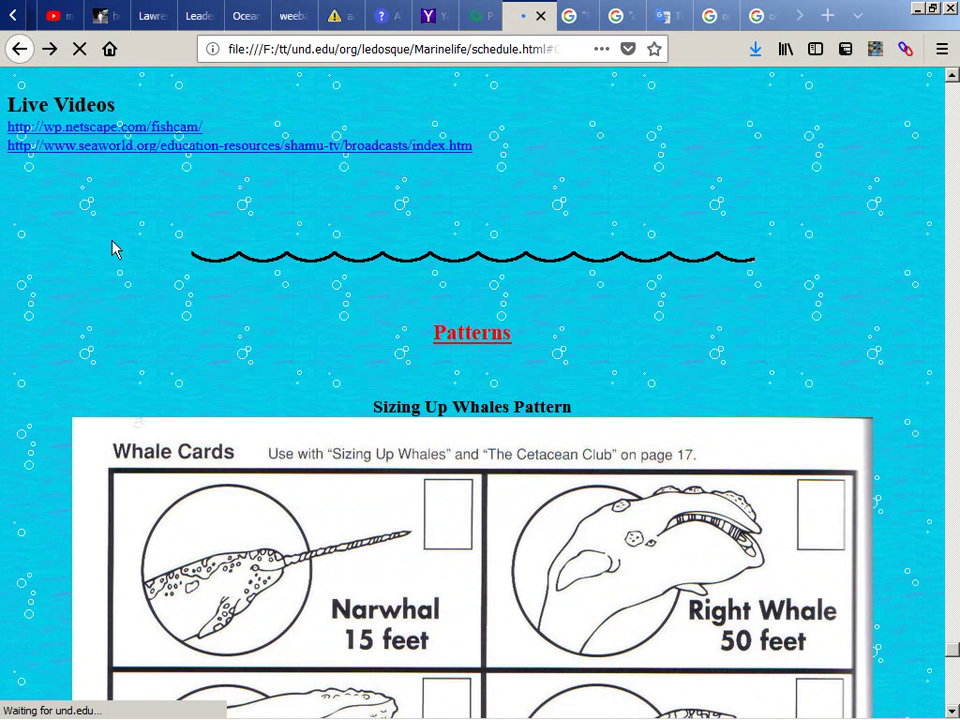
# Step: Load the online und.edu version of the Marine Life schedule page by removing the local drive and folder prefix from the address
pyautogui.click(283, 49)
pyautogui.click(283, 49)
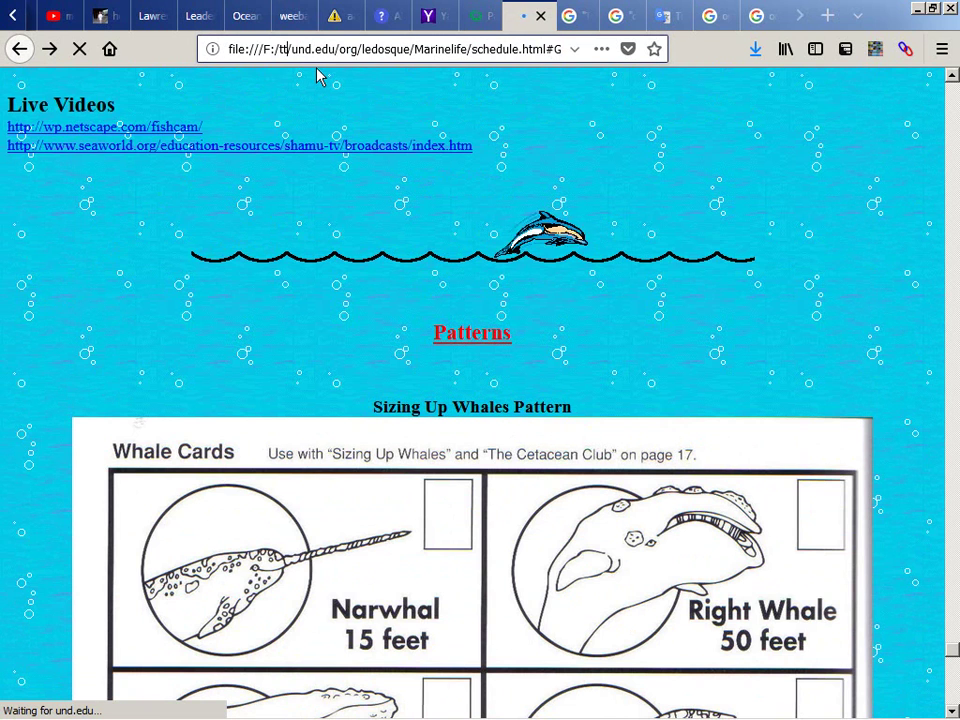
pyautogui.hotkey('shift', 'Home')
pyautogui.press('BackSpace')
pyautogui.press('Return')
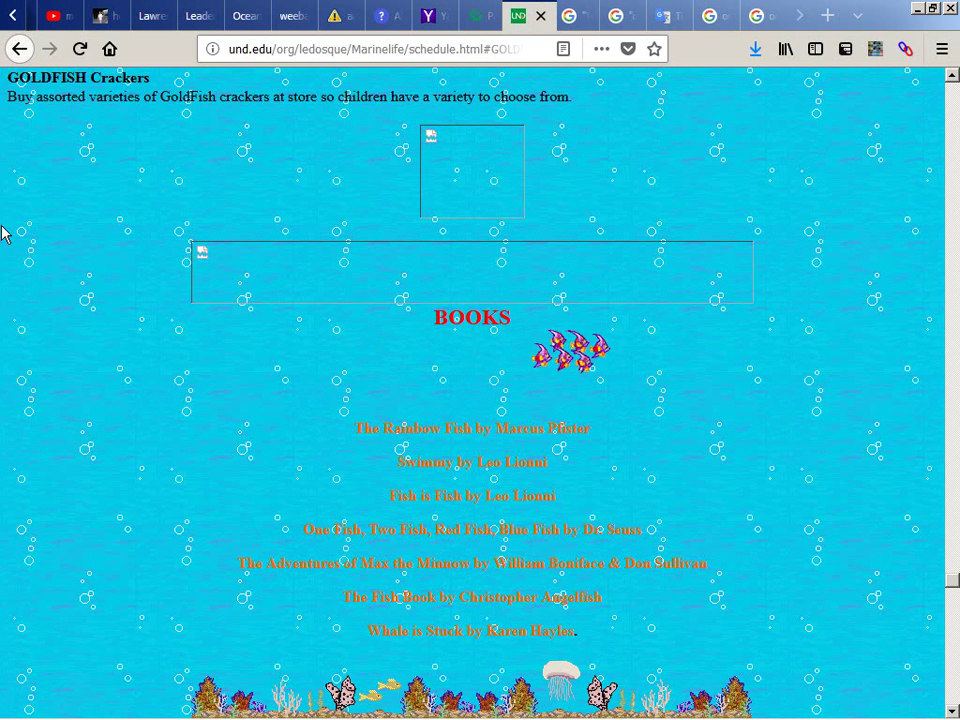
# Step: Look over the online page down past its whale cards to the Fishing for Letters Pattern, and return to the local copy
pyautogui.scroll(-15, 2, 233)
pyautogui.scroll(-20, 2, 233)
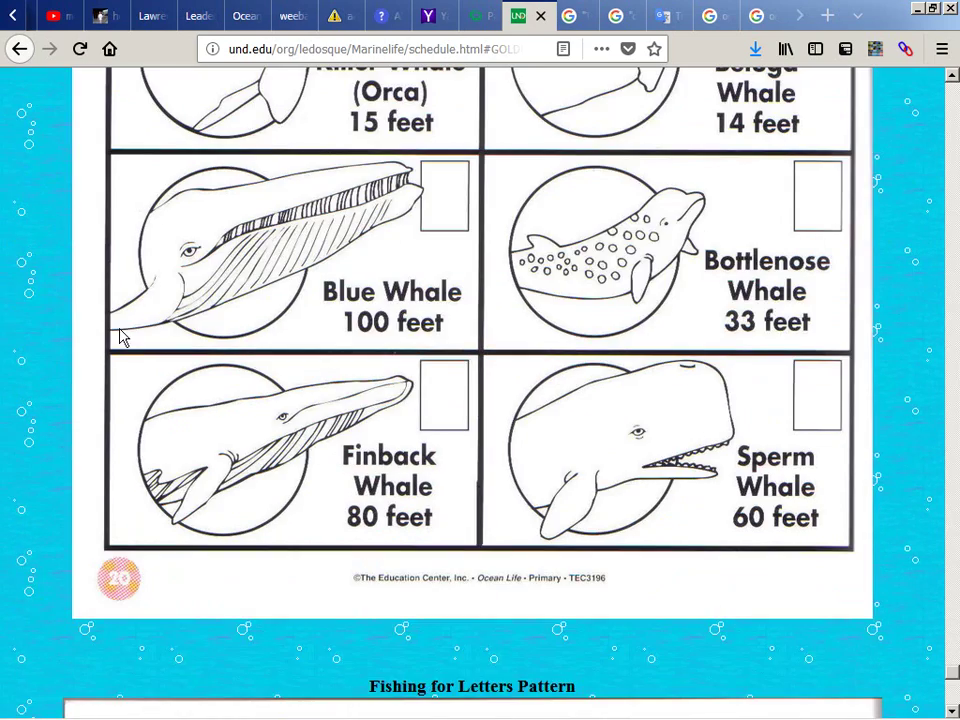
pyautogui.scroll(-6, 120, 335)
pyautogui.scroll(-4, 120, 337)
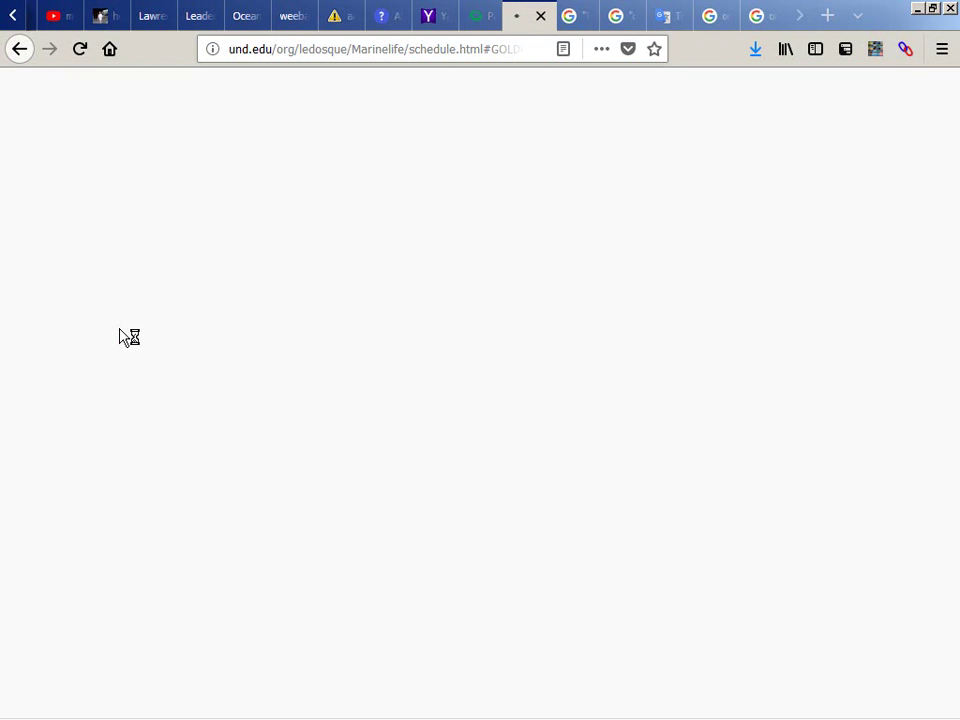
pyautogui.hotkey('alt', 'Left')
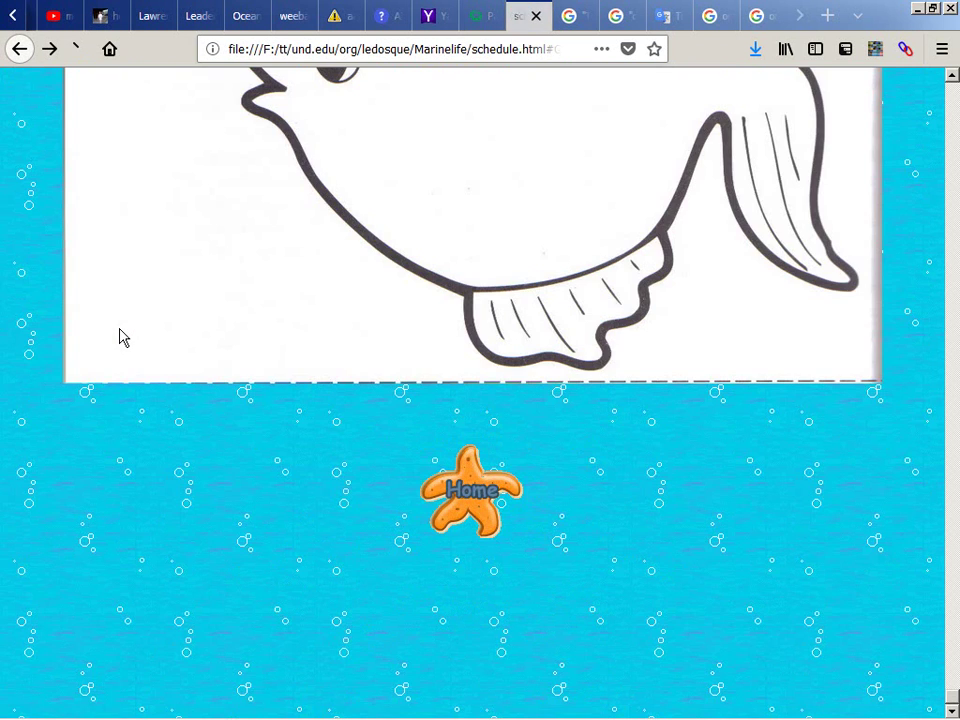
# Step: Examine the Fishing for Letters Pattern in the local copy and check the files in the Marinelife folder
pyautogui.scroll(6, 120, 337)
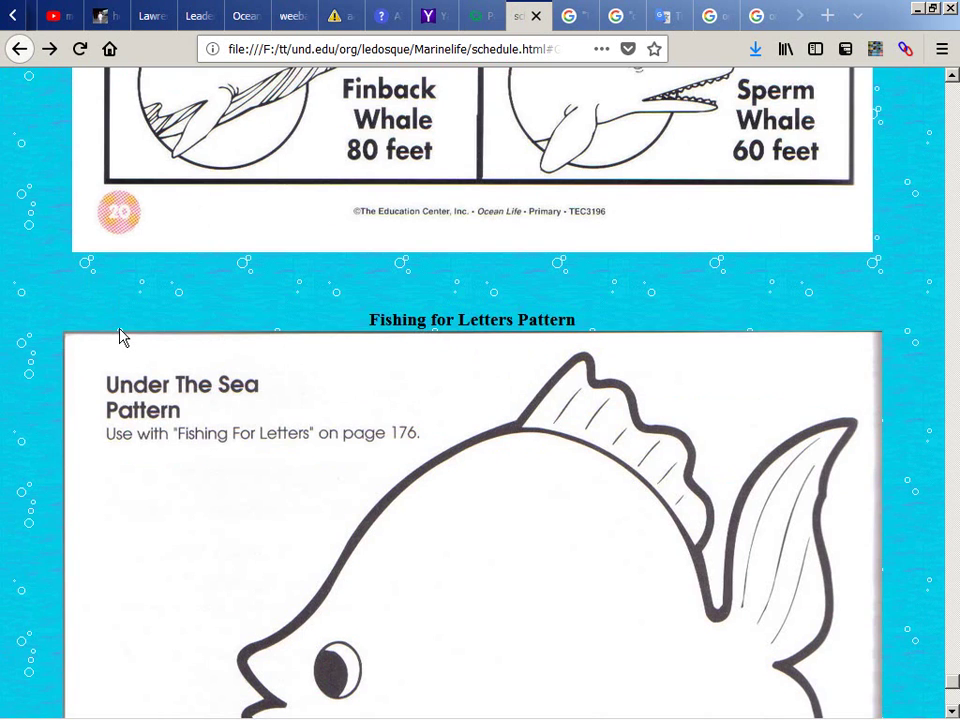
pyautogui.scroll(-2, 120, 337)
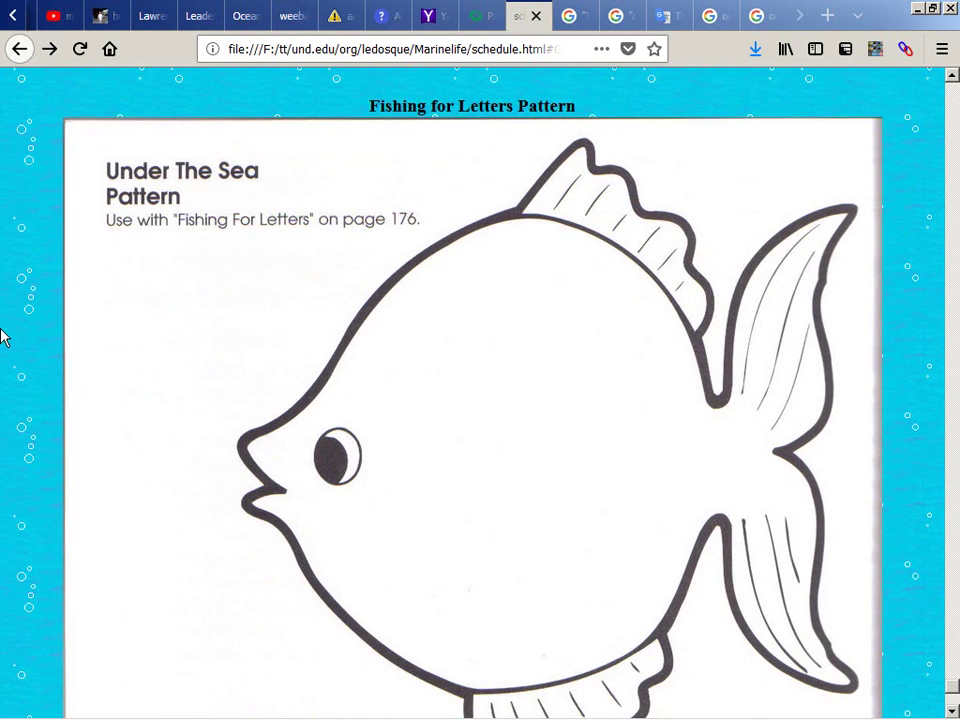
pyautogui.scroll(-1, 19, 335)
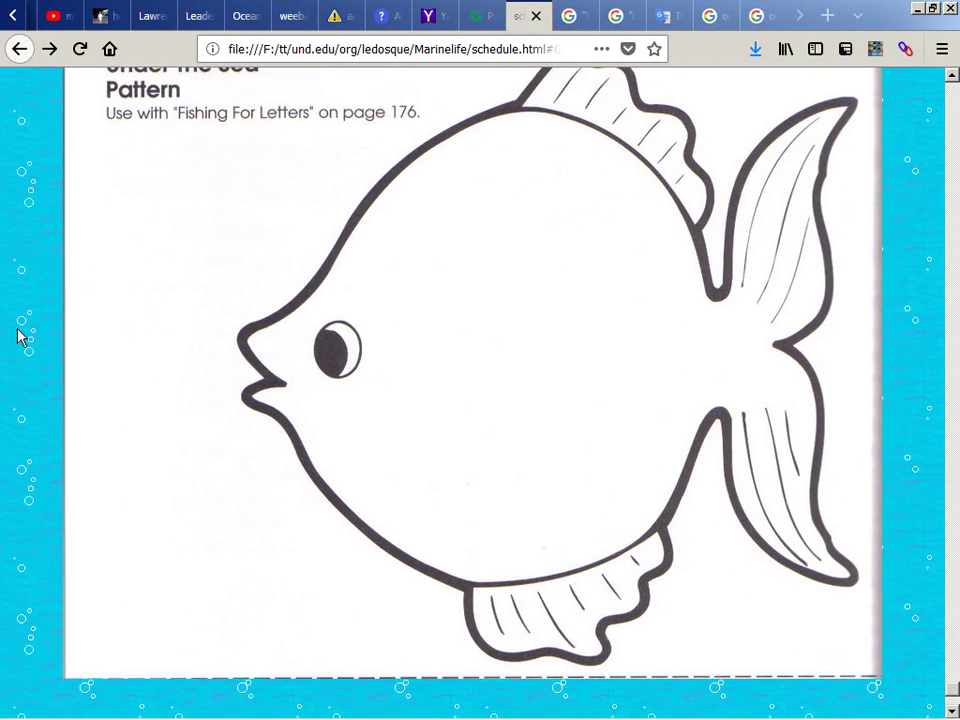
pyautogui.scroll(1, 17, 326)
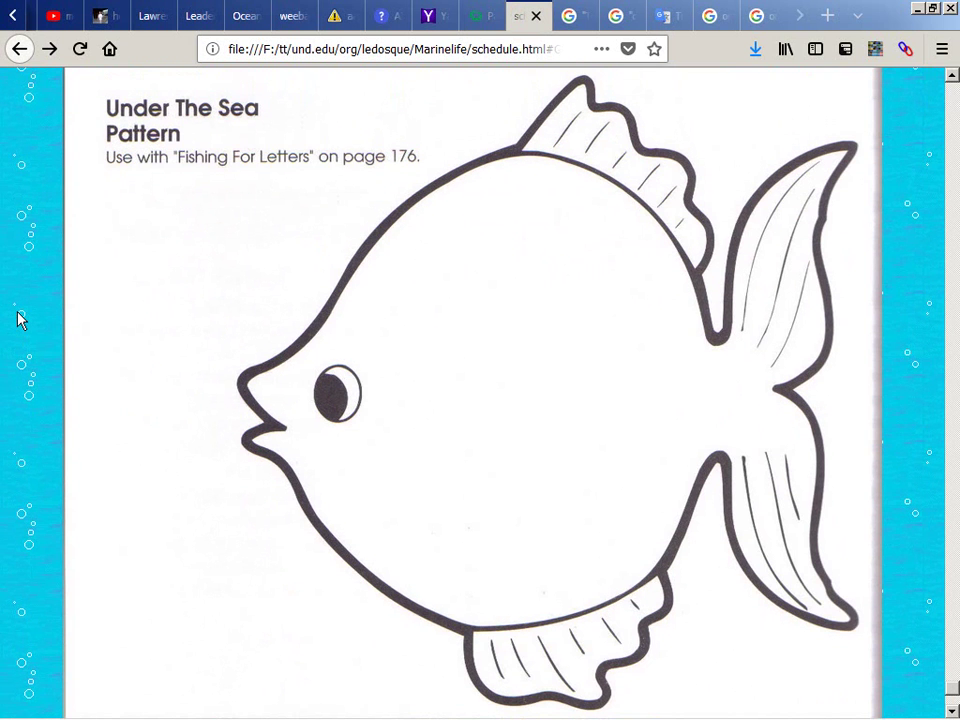
pyautogui.scroll(6, 18, 320)
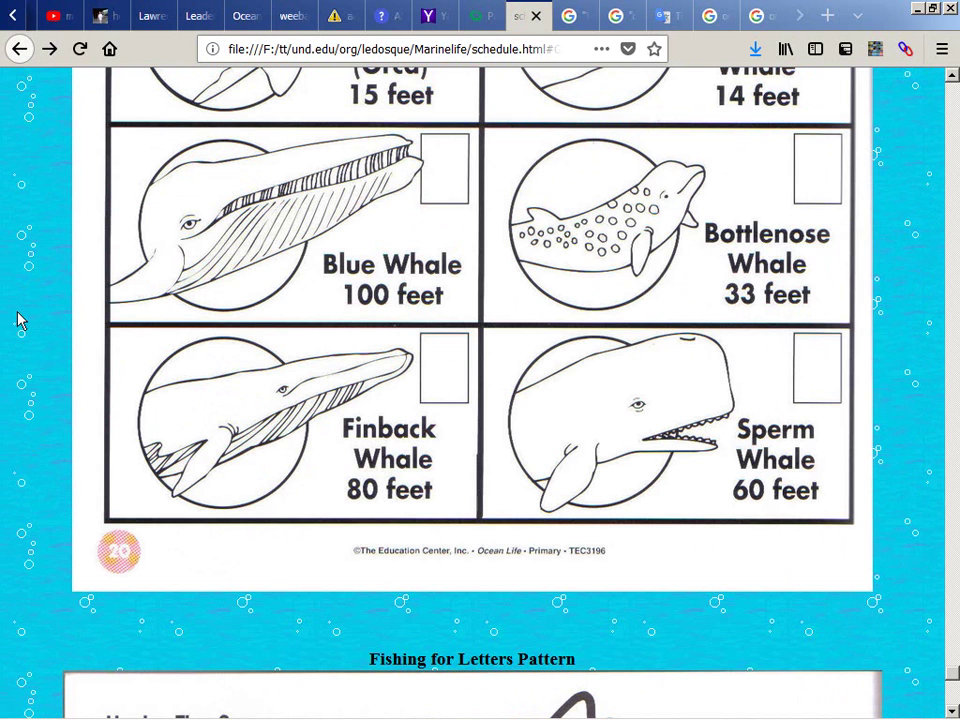
pyautogui.hotkey('alt', 'Tab')
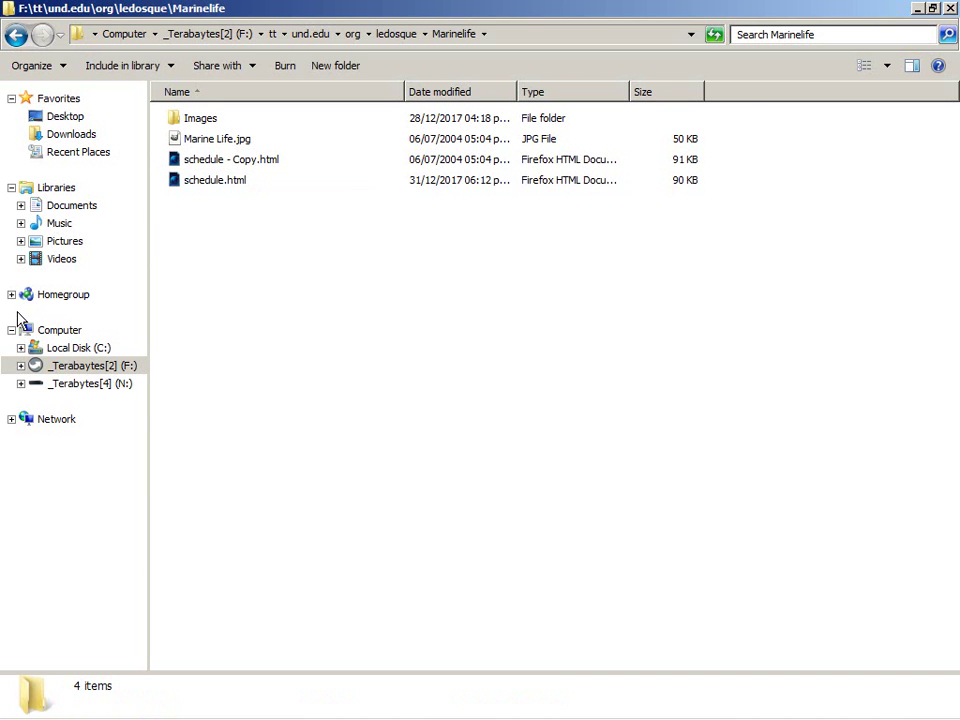
pyautogui.hotkey('alt', 'Tab')
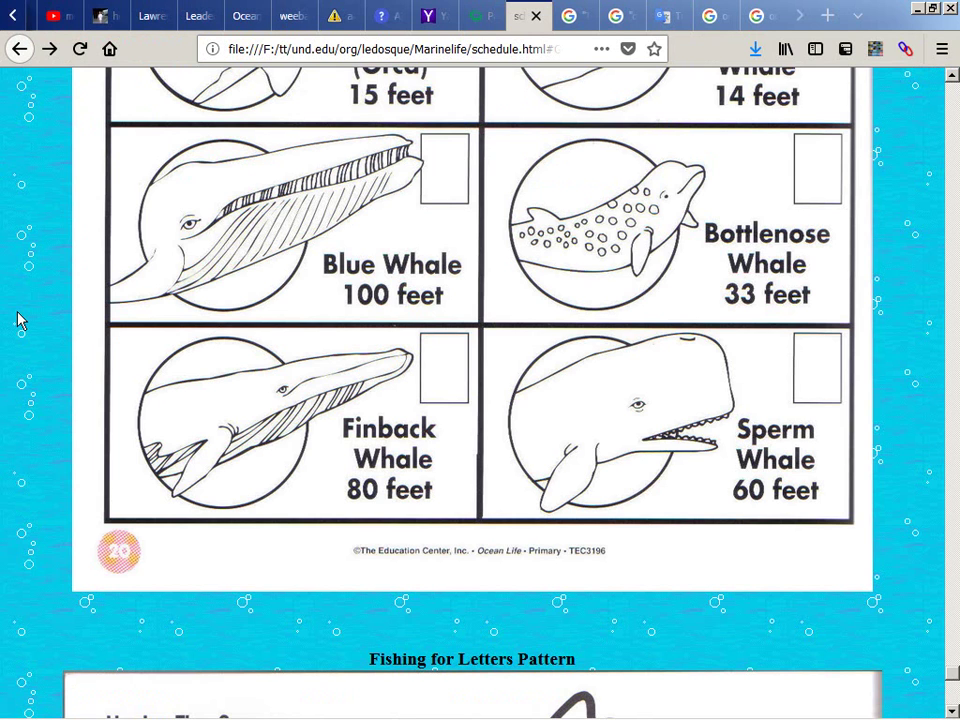
# Step: Review the local page's whale cards and go back up through Live Videos and the references to the Online Activities links
pyautogui.scroll(5, 18, 320)
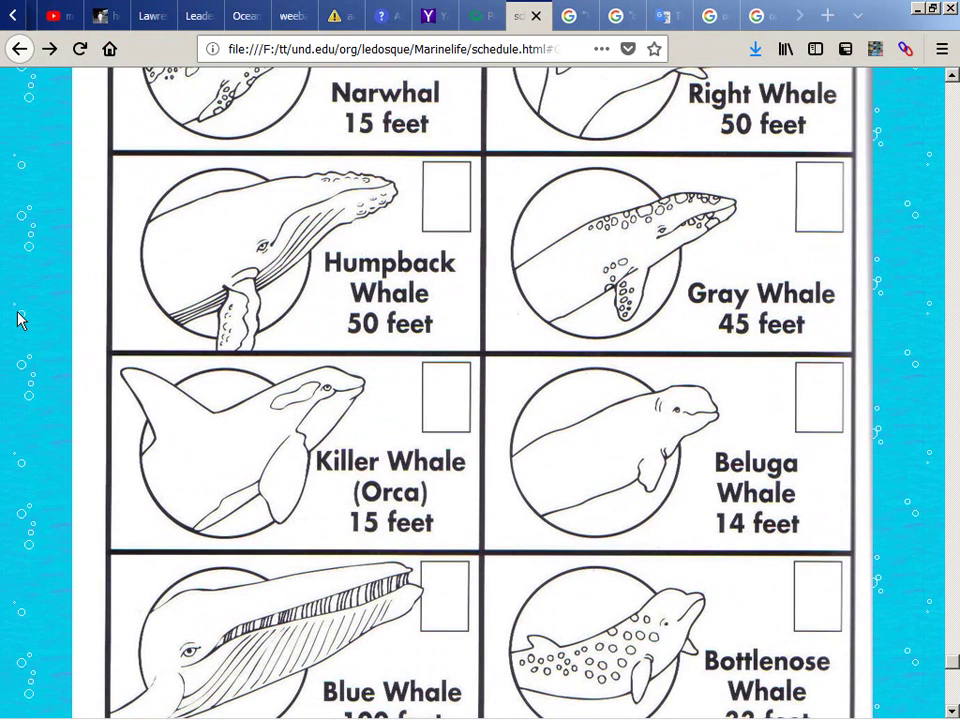
pyautogui.scroll(-4, 18, 320)
pyautogui.scroll(4, 18, 320)
pyautogui.scroll(2, 18, 320)
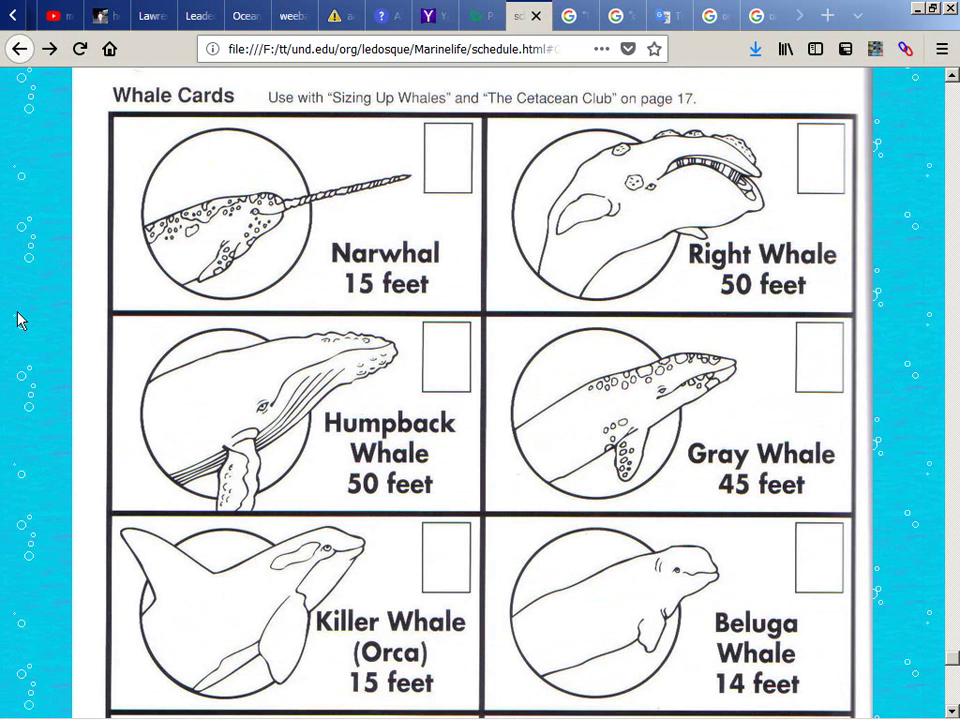
pyautogui.scroll(6, 17, 318)
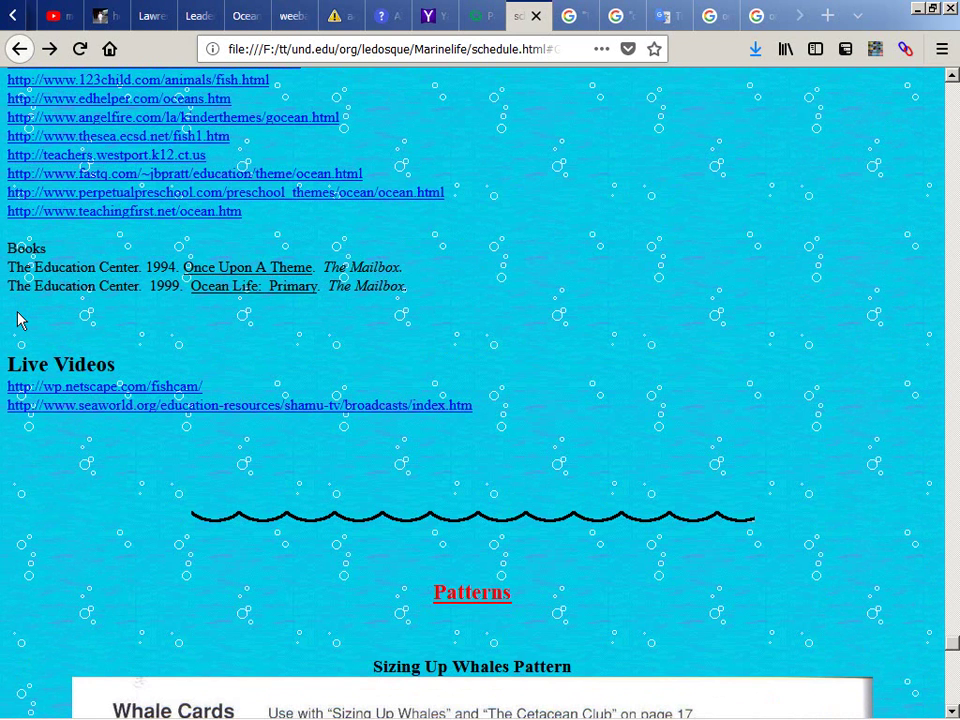
pyautogui.scroll(5, 17, 318)
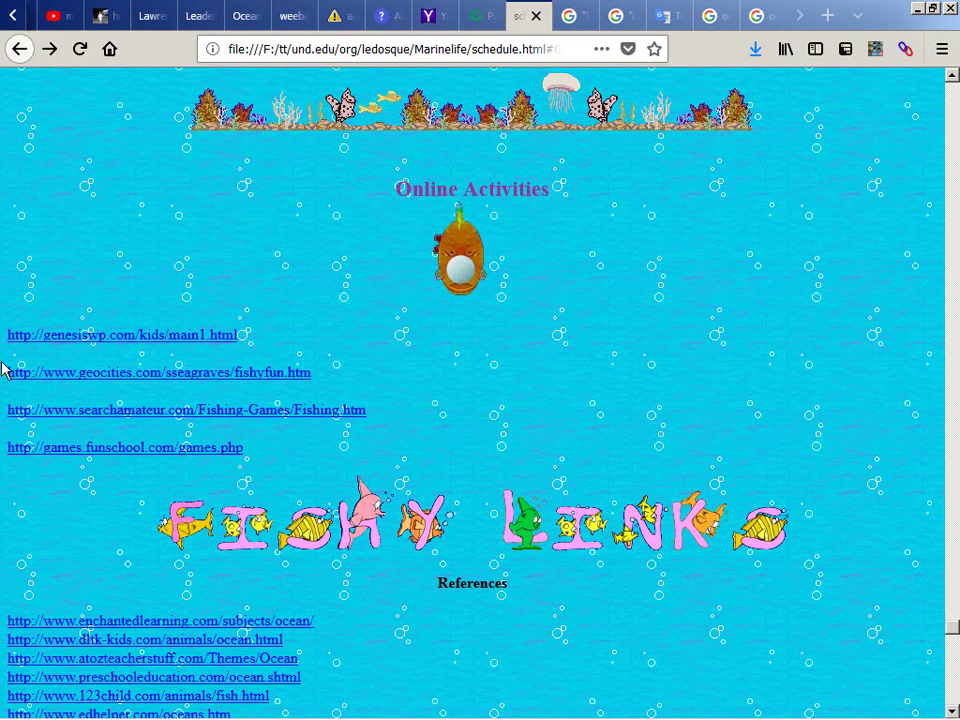
# Step: Review the local Marine Life page from its schedule table through the lesson plans to the Sensory Table section, ending back at the table of contents
pyautogui.hotkey('alt', 'Left')
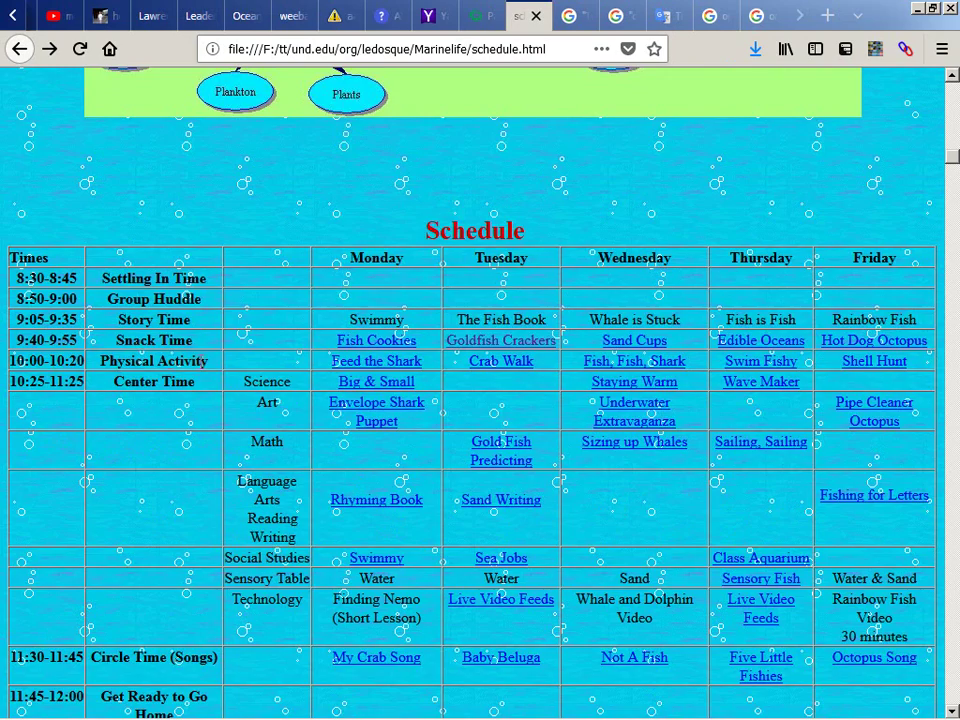
pyautogui.scroll(-5, 261, 368)
pyautogui.scroll(3, 383, 273)
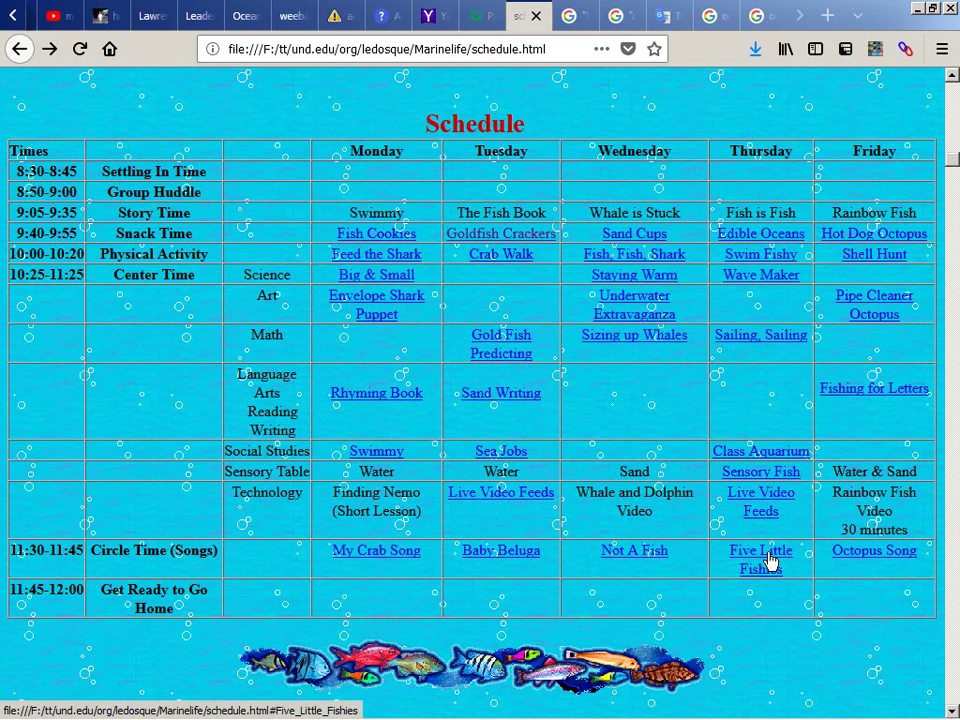
pyautogui.scroll(-5, 700, 560)
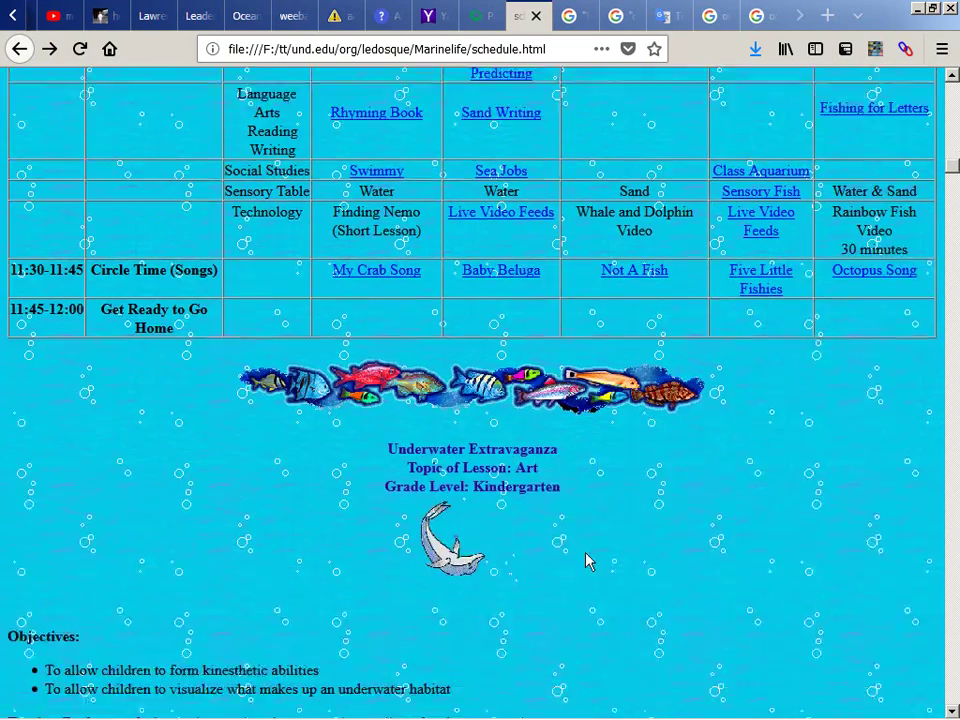
pyautogui.scroll(-15, 461, 429)
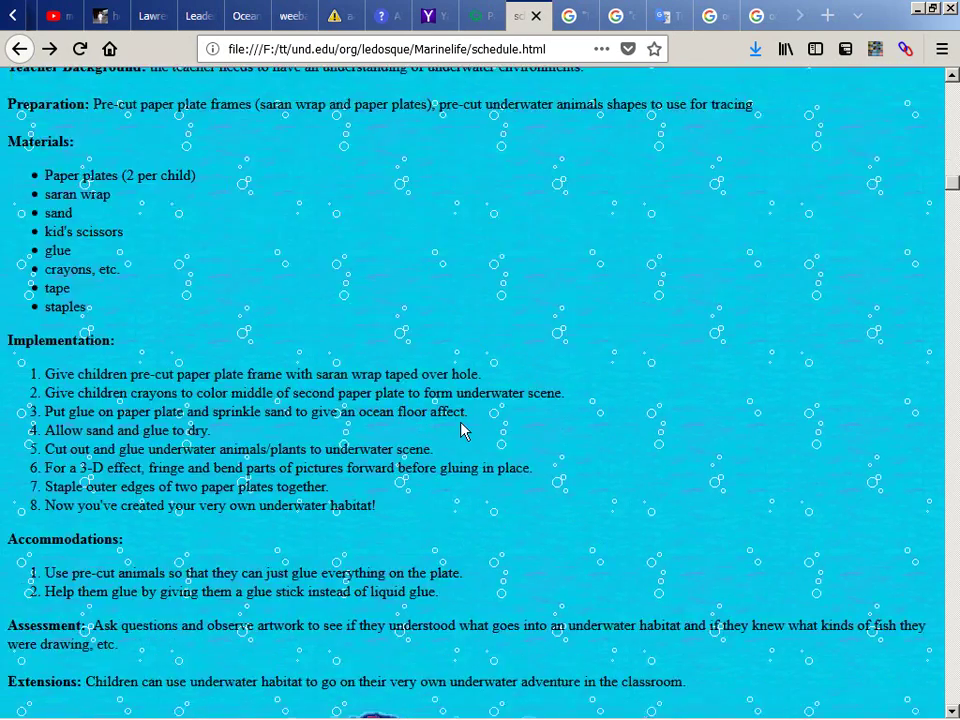
pyautogui.scroll(-15, 461, 429)
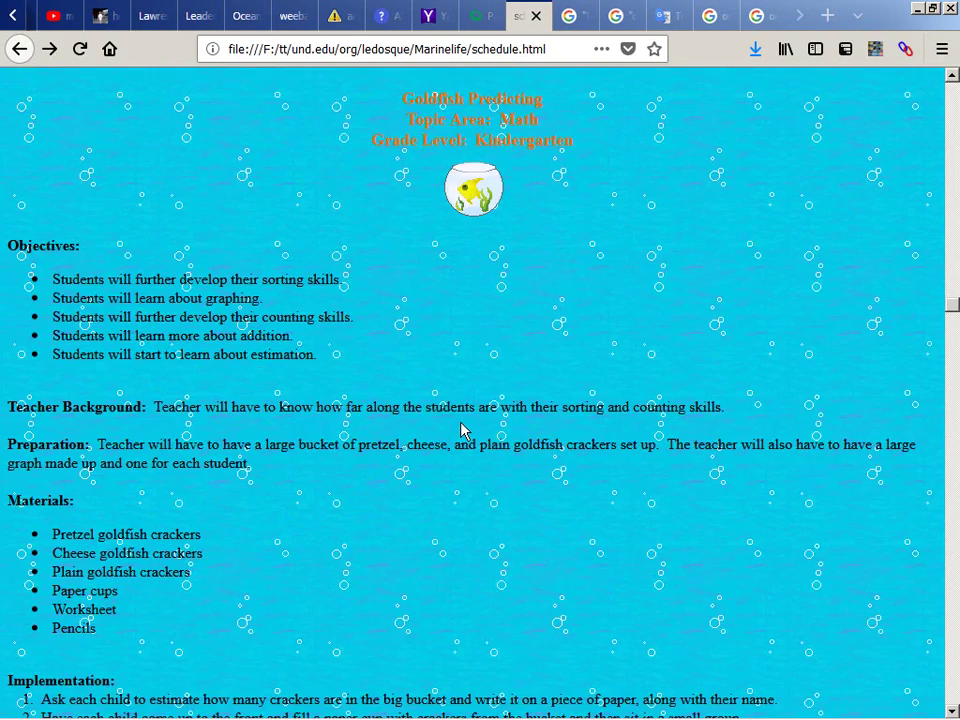
pyautogui.scroll(-20, 461, 429)
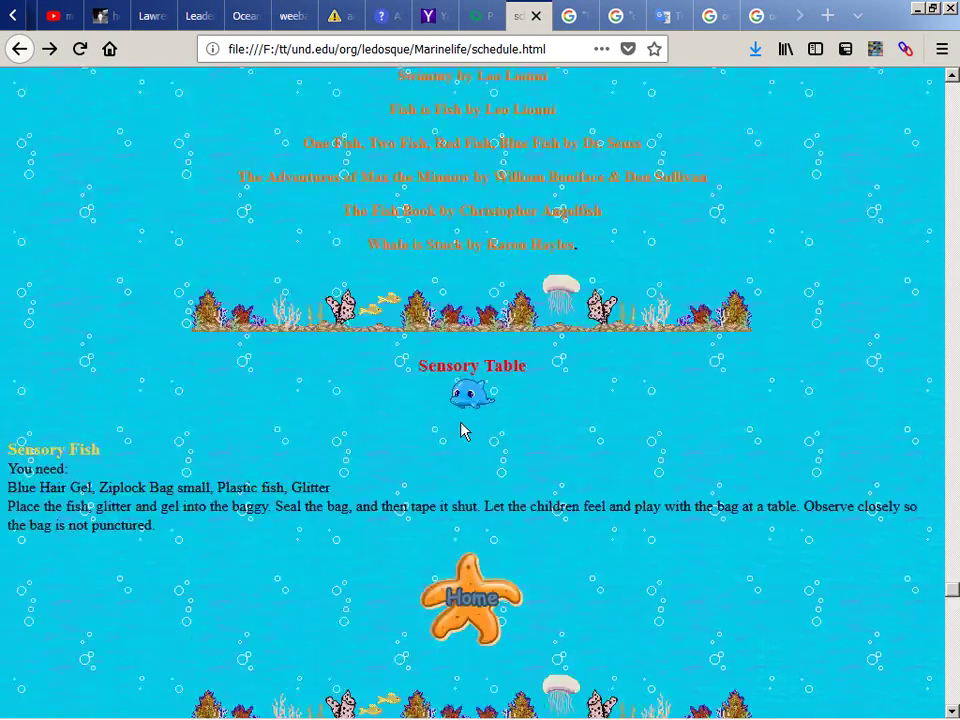
pyautogui.press('Home')
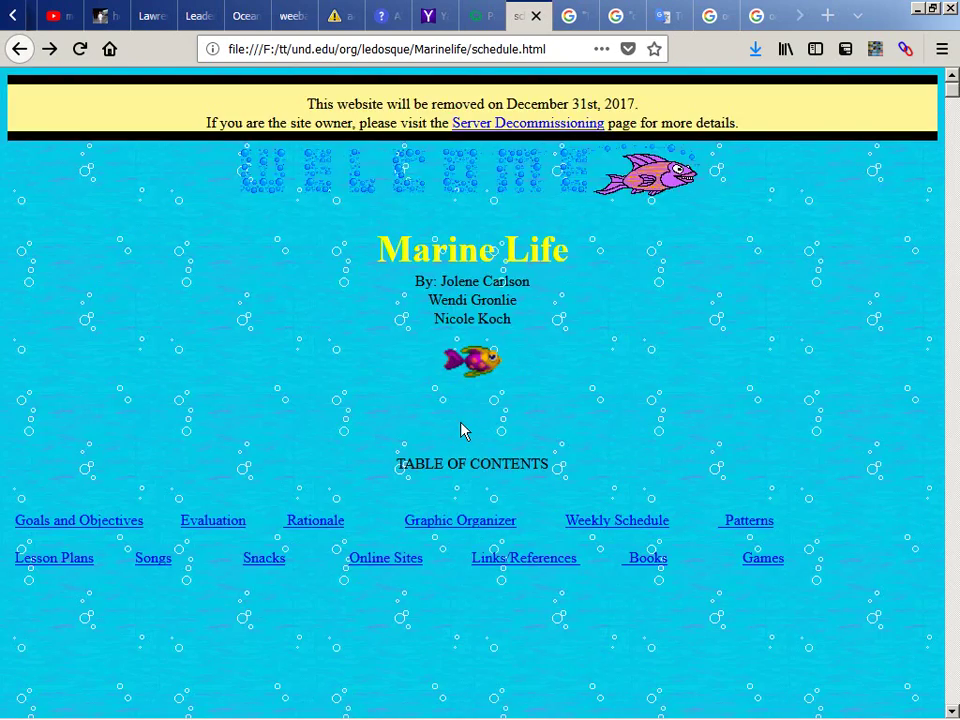
# Step: Return to the local themes list and open the References page of the Farm Animals unit
pyautogui.hotkey('alt', 'Left')
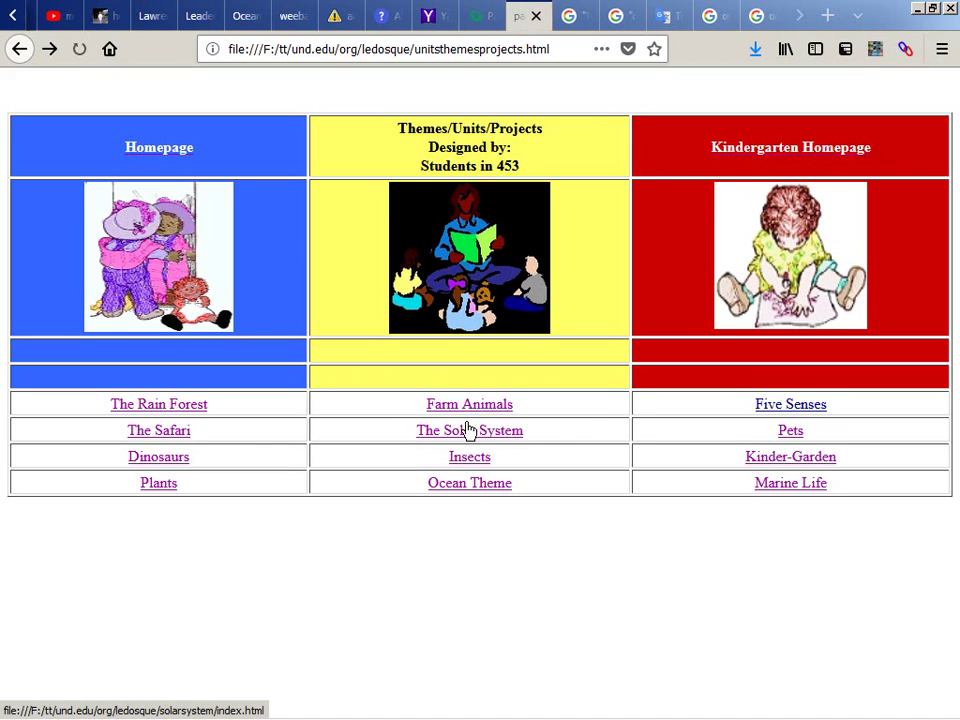
pyautogui.click(489, 405)
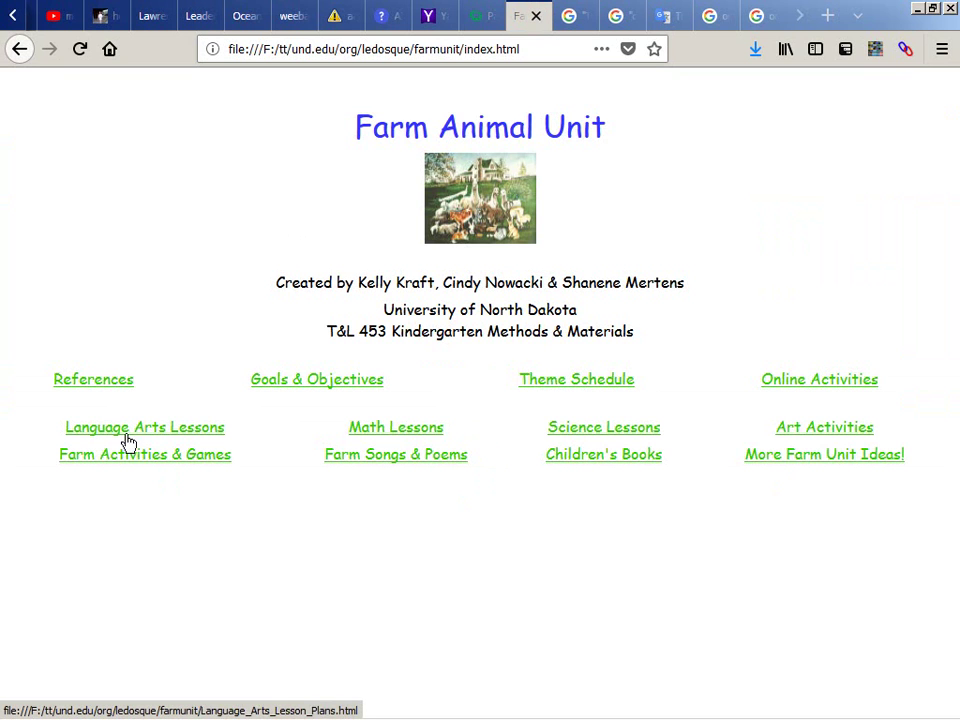
pyautogui.click(84, 385)
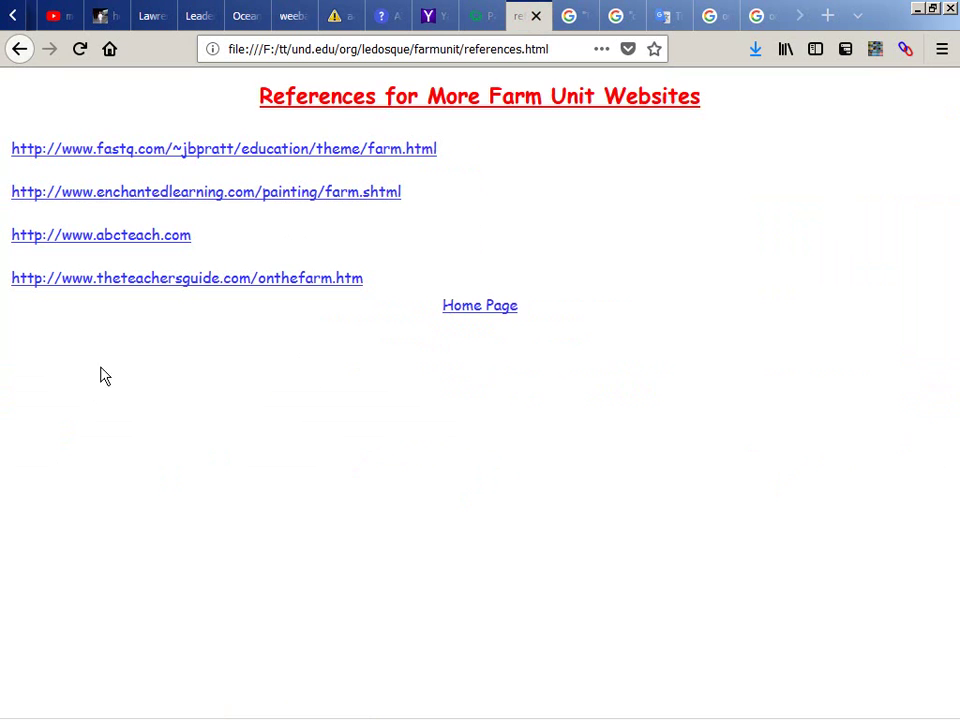
# Step: Search the References page's source code for "a:" paths, close the source, and return to the Farm Animal Unit index
pyautogui.rightClick(298, 336)
pyautogui.press('v')
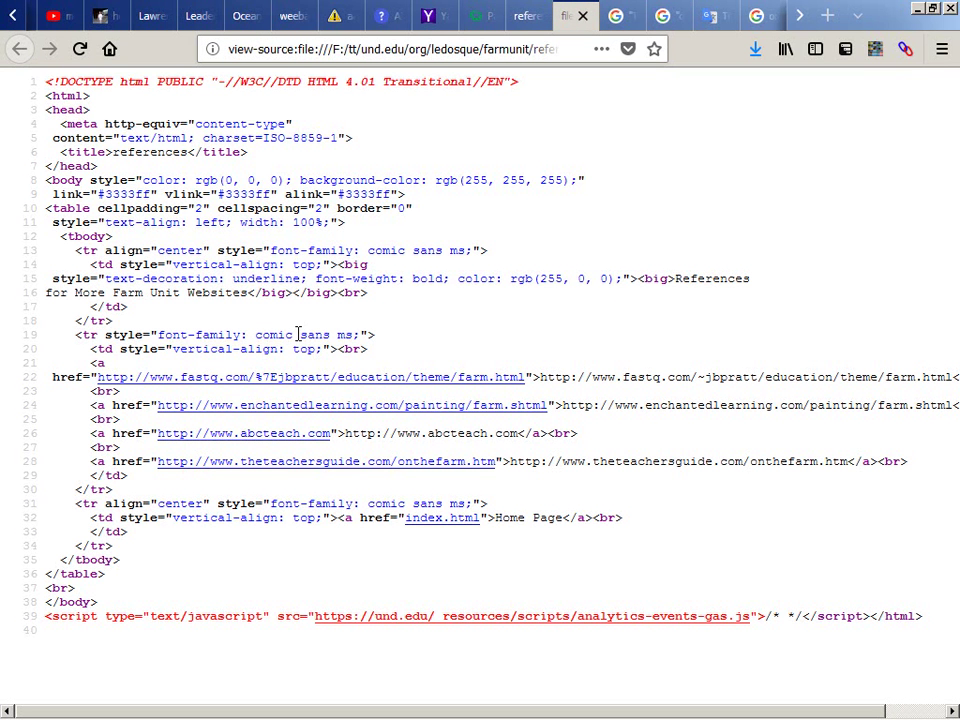
pyautogui.hotkey('ctrl', 'f')
pyautogui.write('a:')
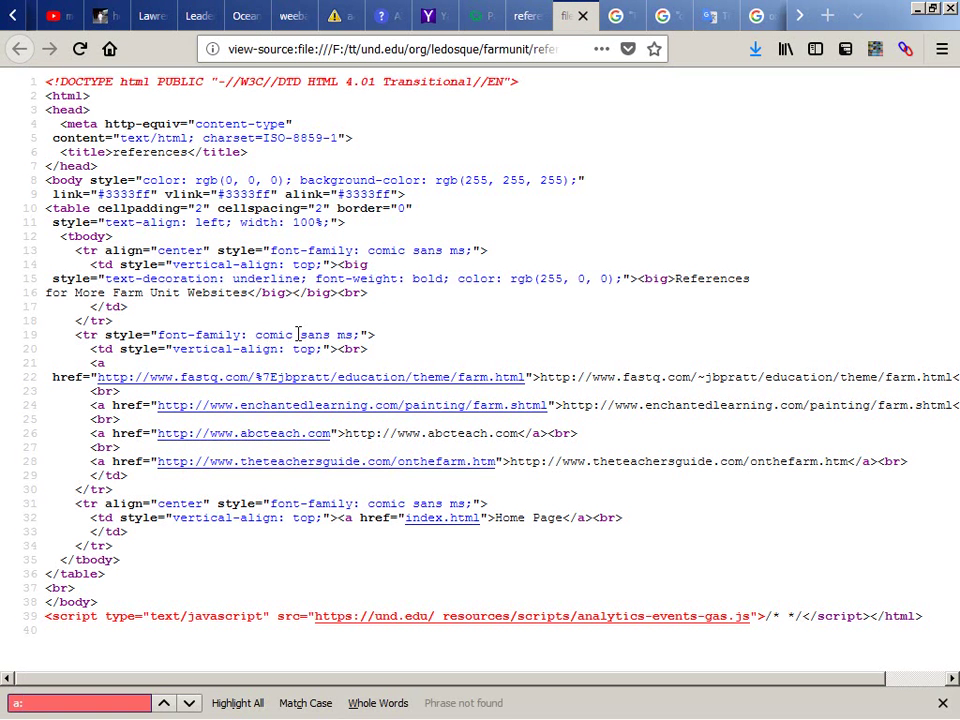
pyautogui.press('Escape')
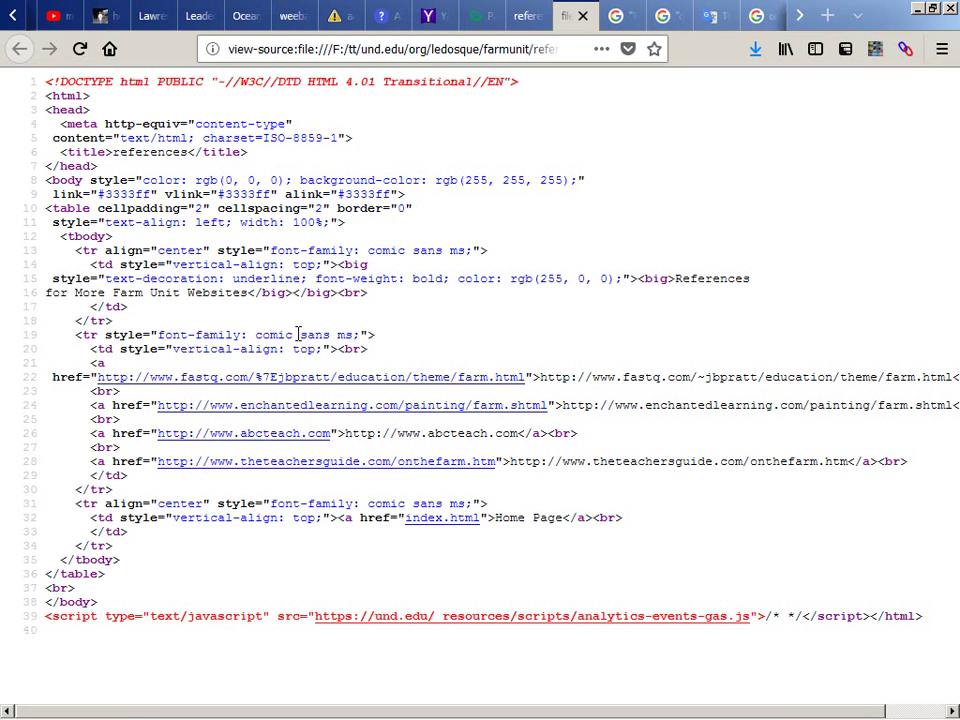
pyautogui.hotkey('ctrl', 'w')
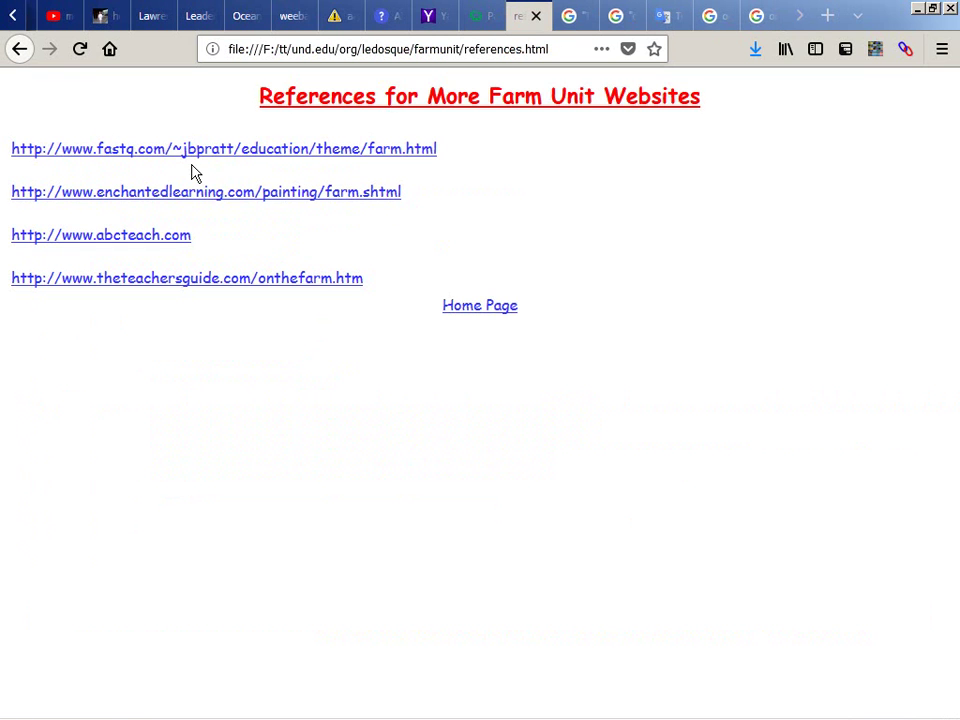
pyautogui.hotkey('alt', 'Left')
# Step: Look through the Language Arts Lessons page, search its source code for "a:", and return to the unit index
pyautogui.click(160, 430)
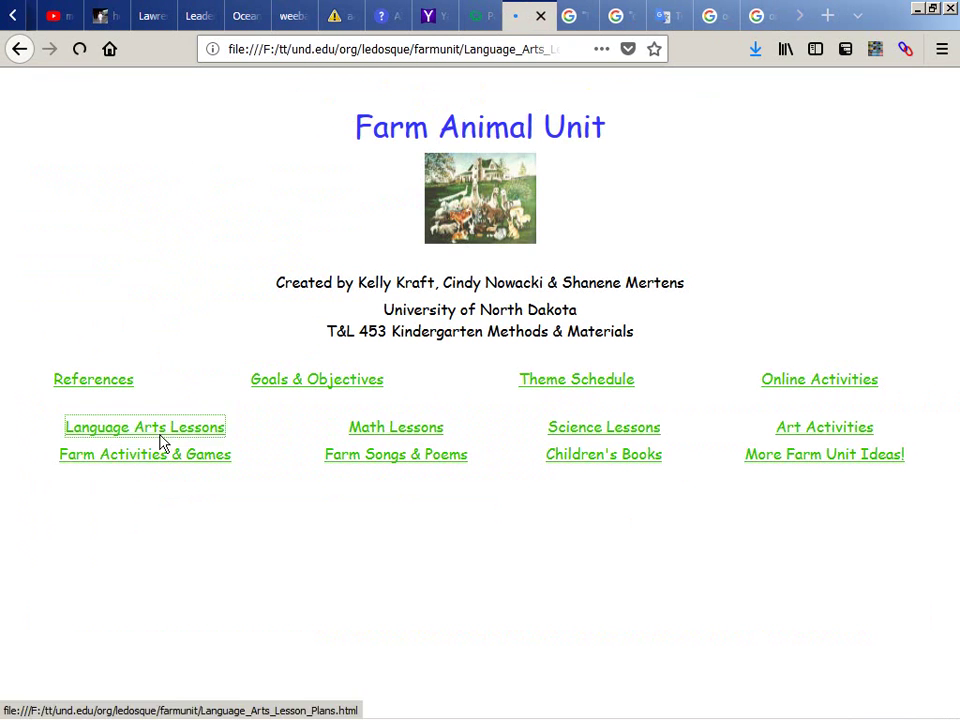
pyautogui.scroll(-20, 160, 440)
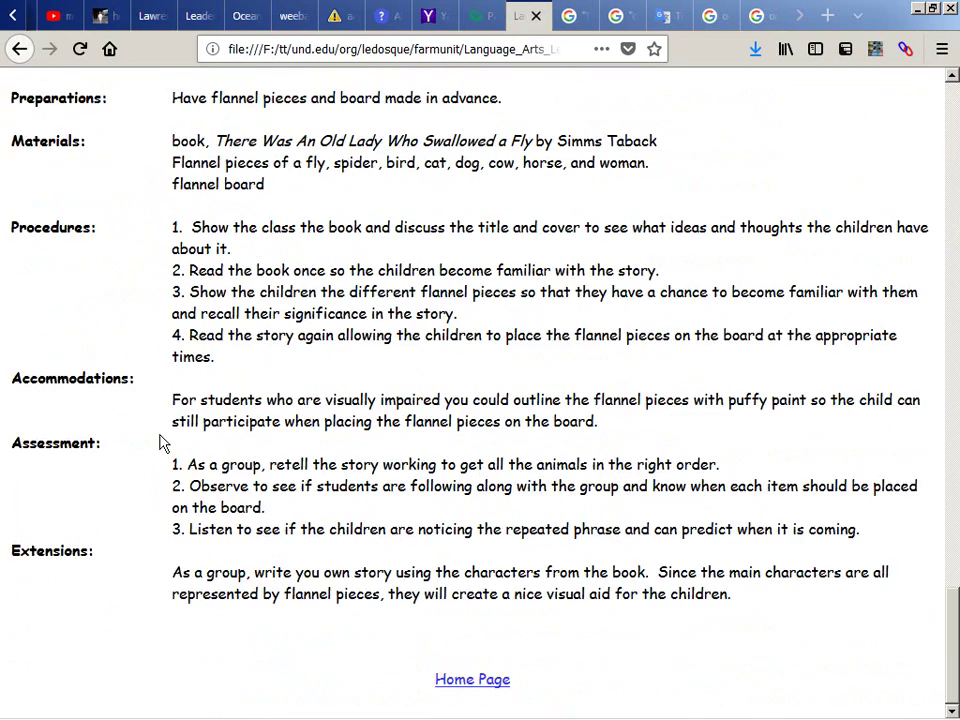
pyautogui.hotkey('ctrl', 'u')
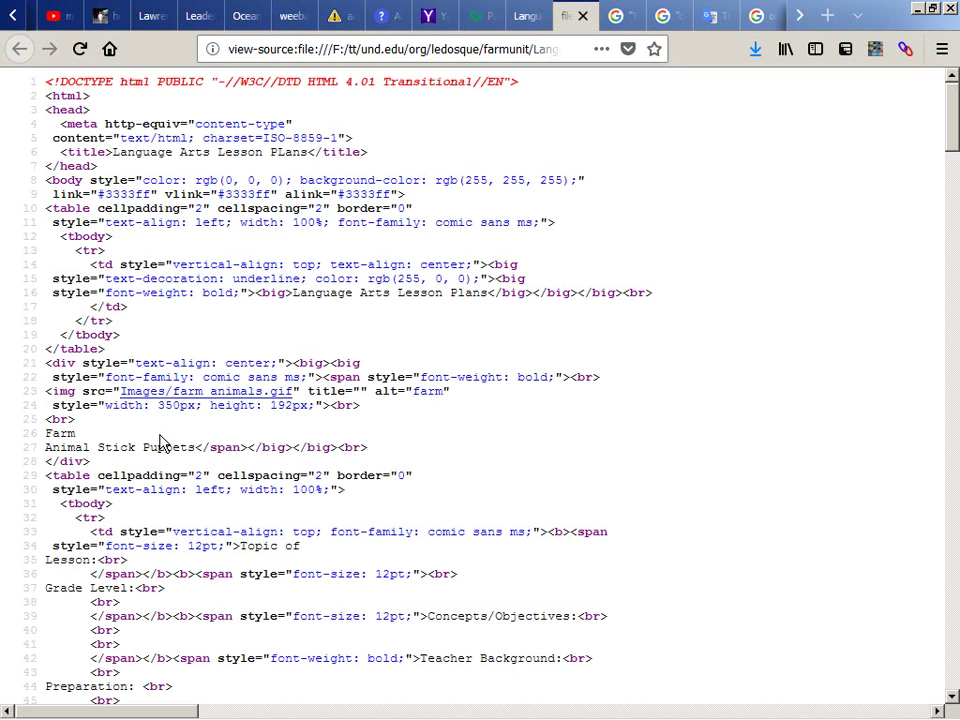
pyautogui.hotkey('ctrl', 'f')
pyautogui.write('a:')
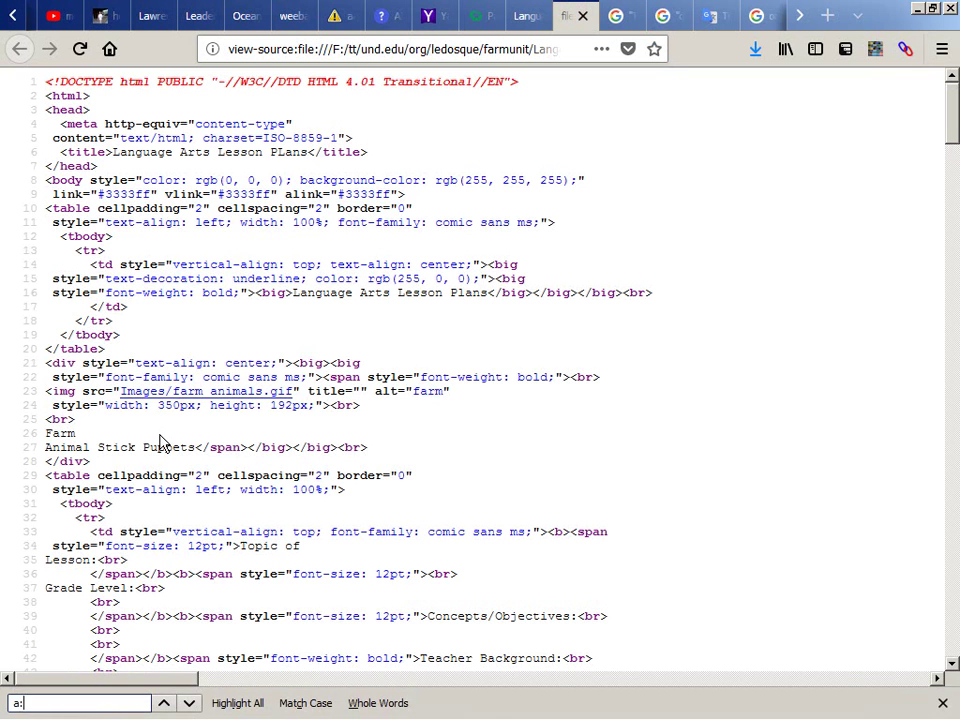
pyautogui.press('Escape')
pyautogui.hotkey('ctrl', 'w')
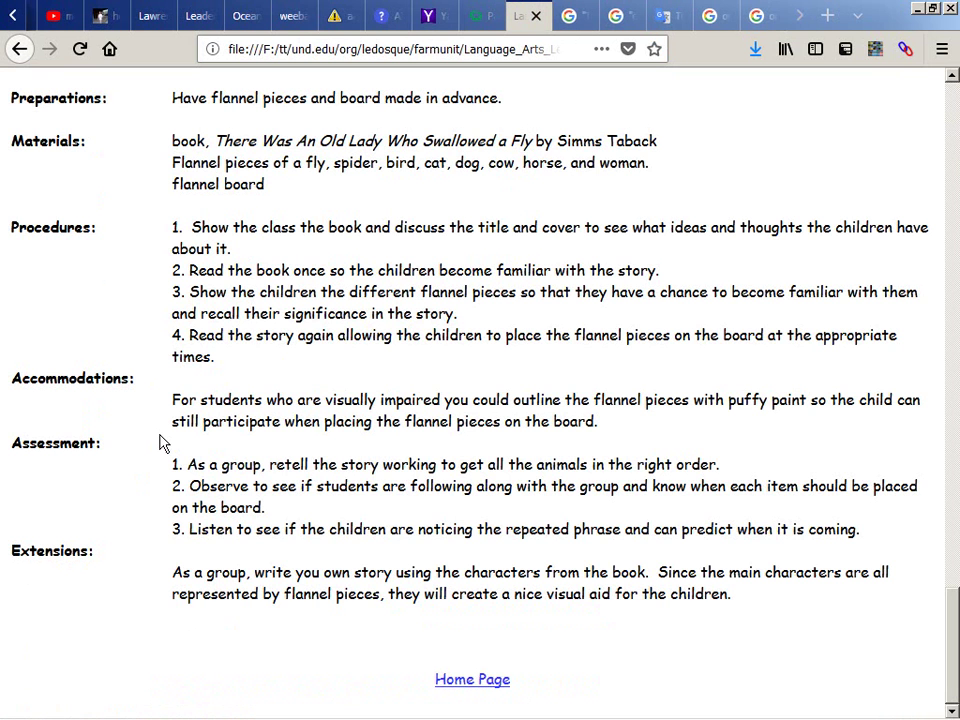
pyautogui.hotkey('alt', 'Left')
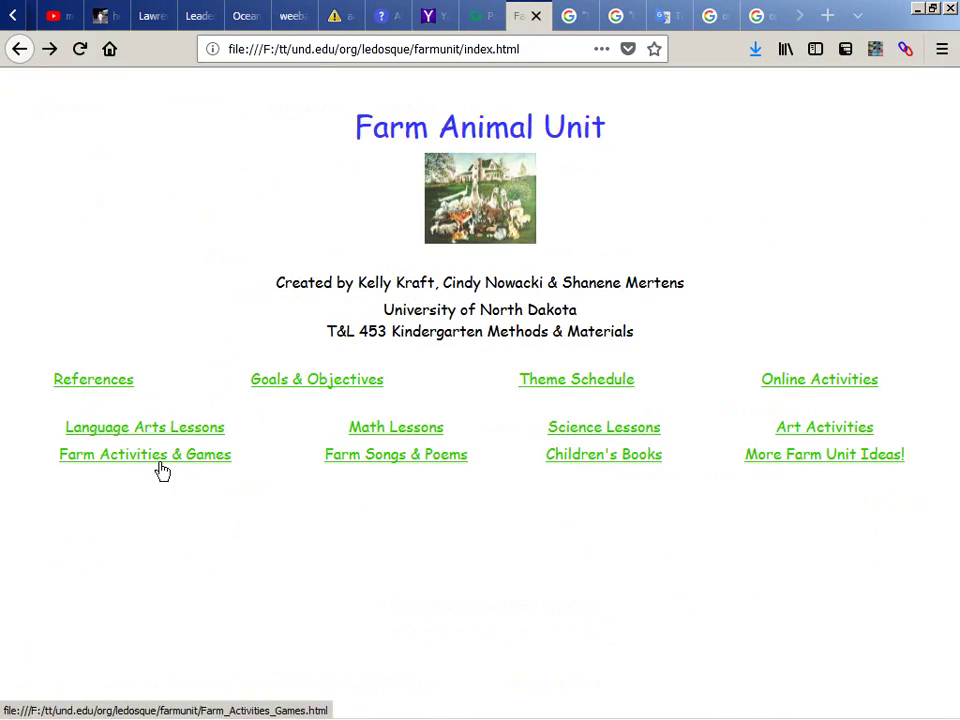
# Step: View the end of the Farm Activities & Games page, search its source code for "a:", and return to the unit index
pyautogui.click(158, 456)
pyautogui.press('End')
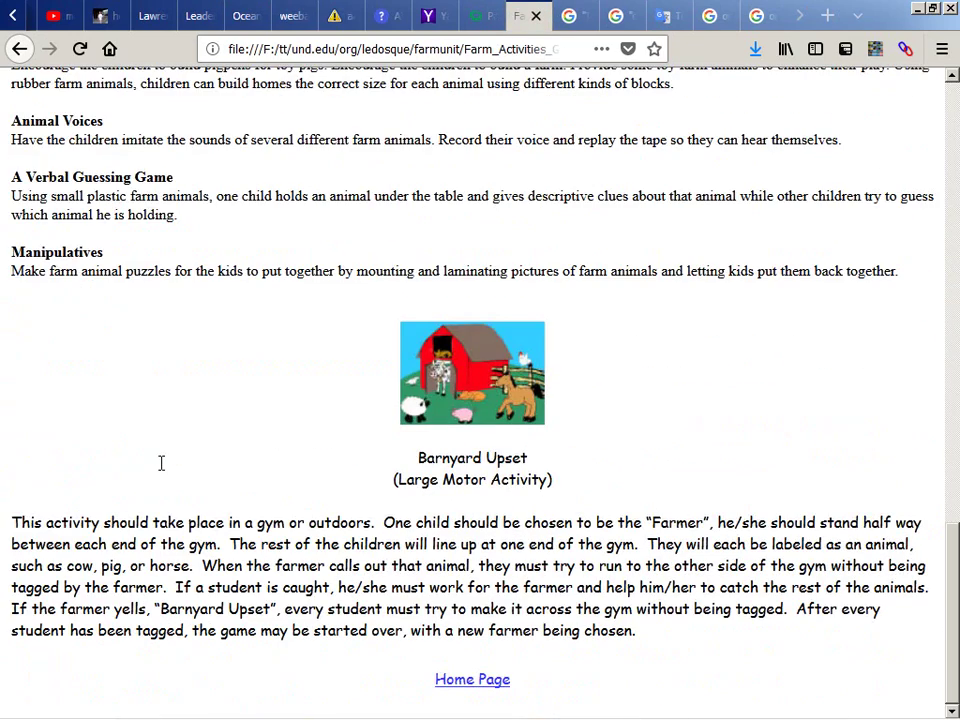
pyautogui.hotkey('ctrl', 'u')
pyautogui.hotkey('ctrl', 'f')
pyautogui.write('a')
pyautogui.press('Escape')
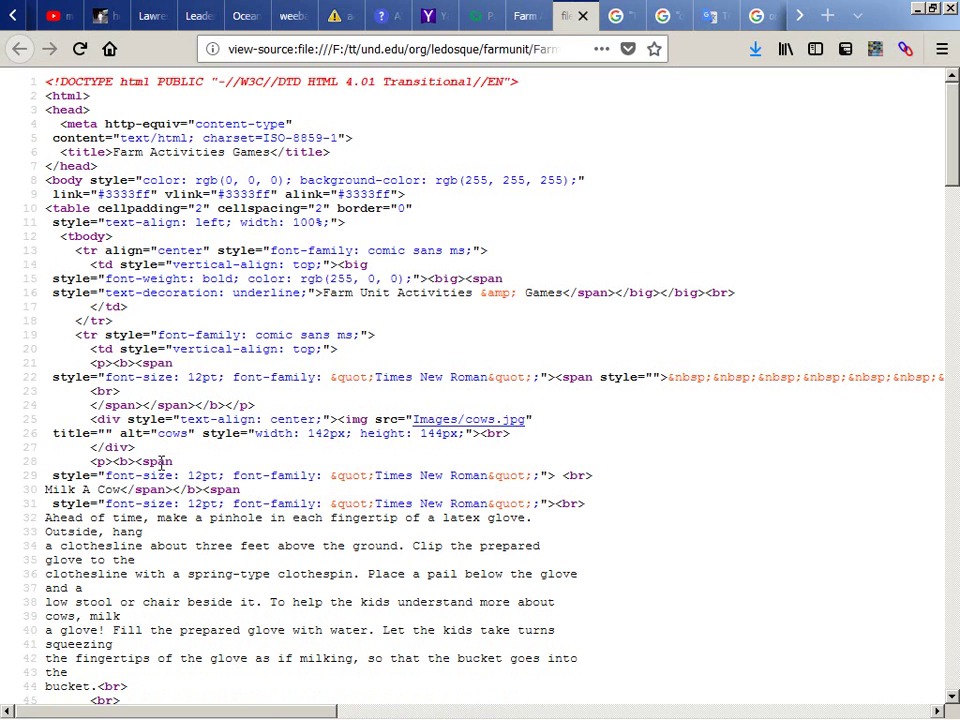
pyautogui.hotkey('ctrl', 'w')
pyautogui.hotkey('alt', 'Left')
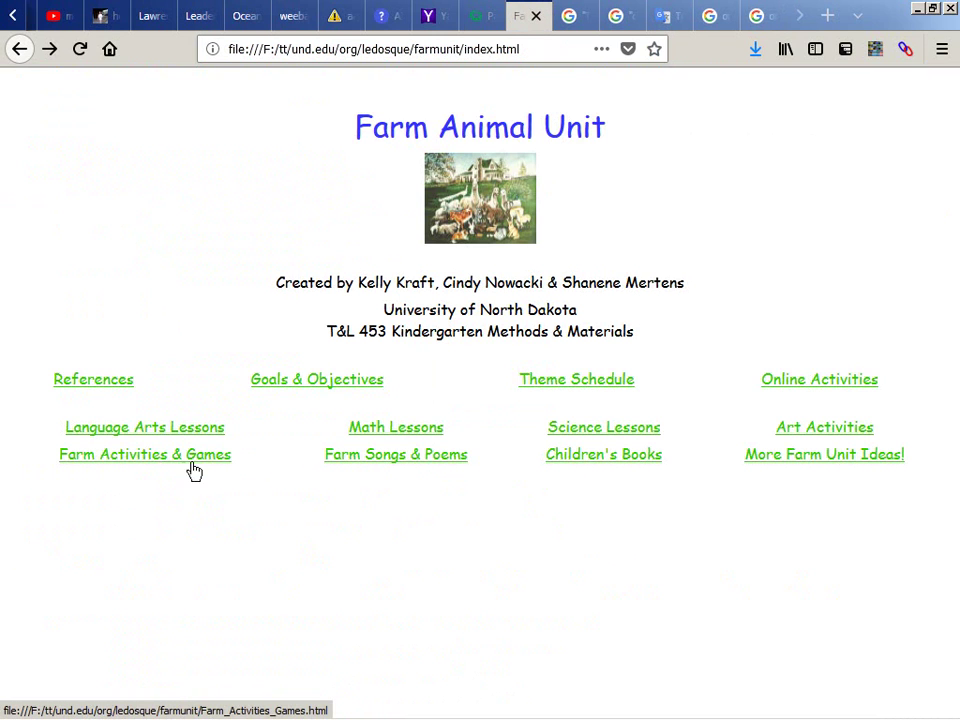
# Step: Look over the Goals & Objectives page down to its skill objectives and return to the unit index
pyautogui.click(293, 386)
pyautogui.scroll(-5, 350, 362)
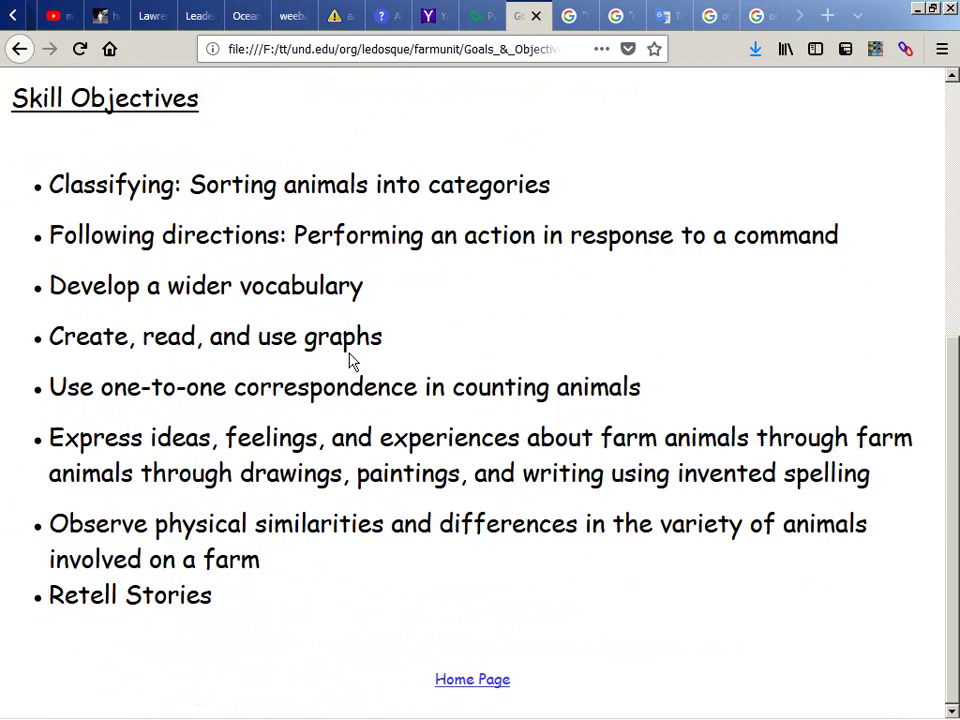
pyautogui.hotkey('alt', 'Left')
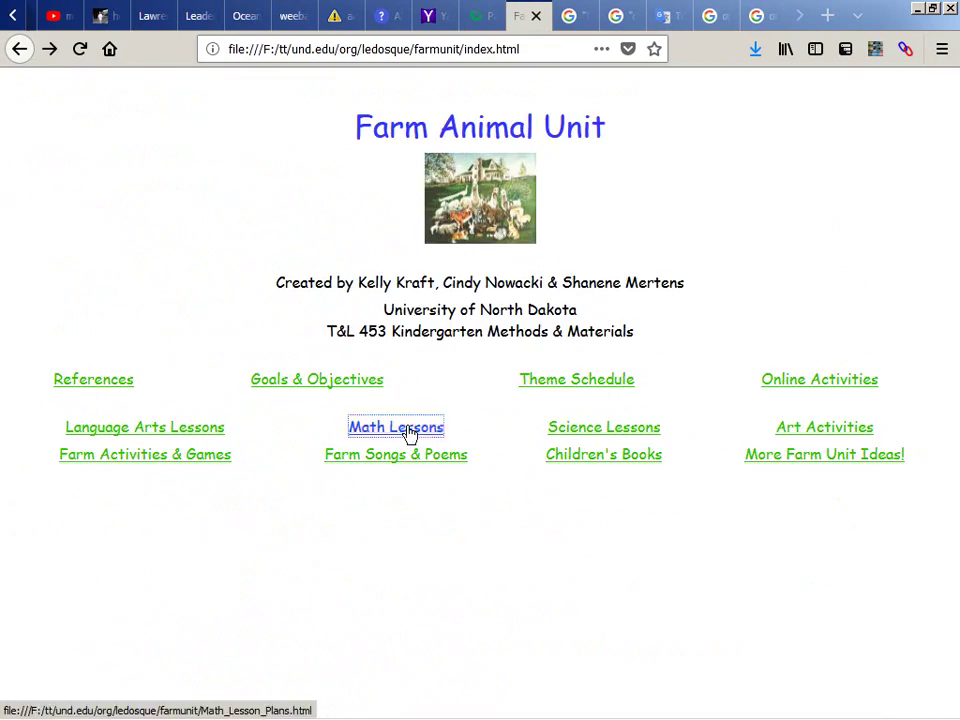
# Step: Look through the Math Lessons page, search its source code for "a:", and return to the unit index
pyautogui.click(411, 439)
pyautogui.scroll(-5, 410, 434)
pyautogui.scroll(-20, 408, 434)
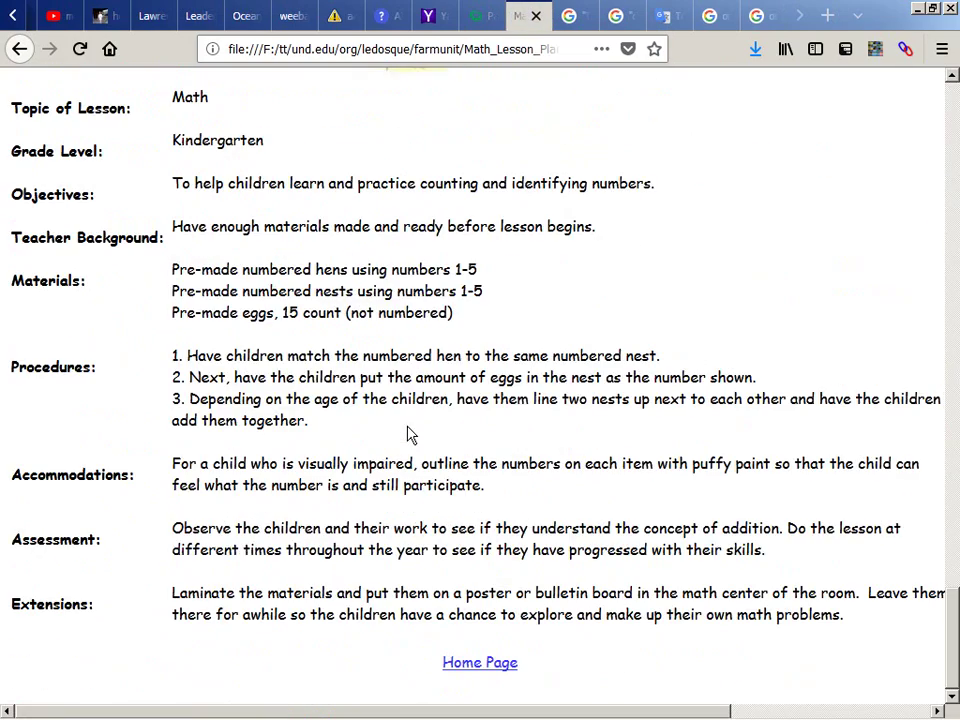
pyautogui.hotkey('alt', 'Left')
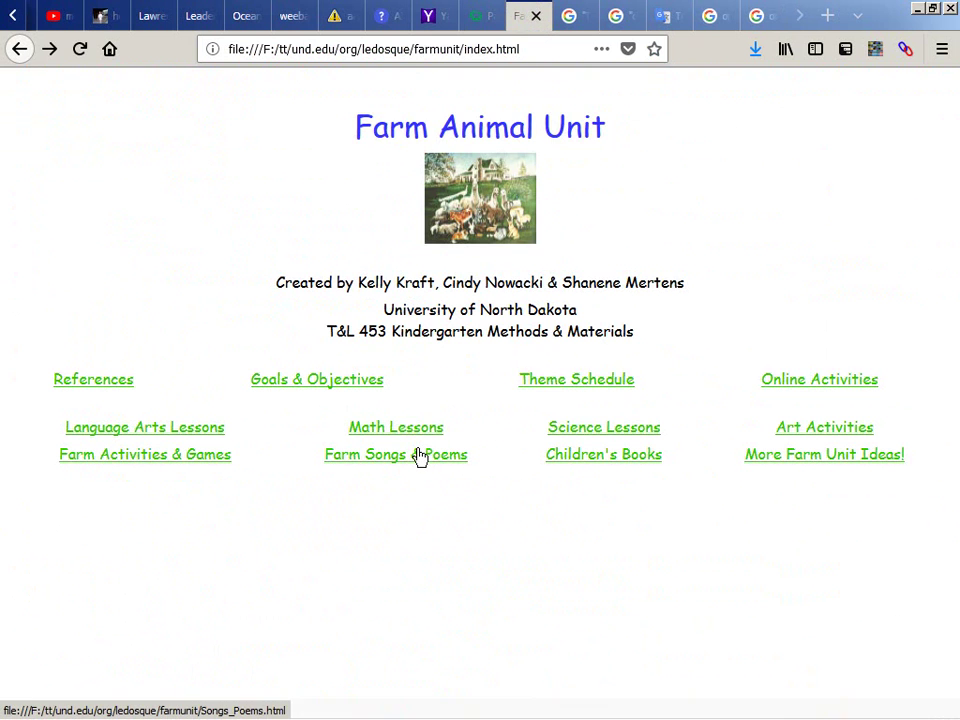
pyautogui.hotkey('alt', 'Right')
pyautogui.hotkey('ctrl', 'u')
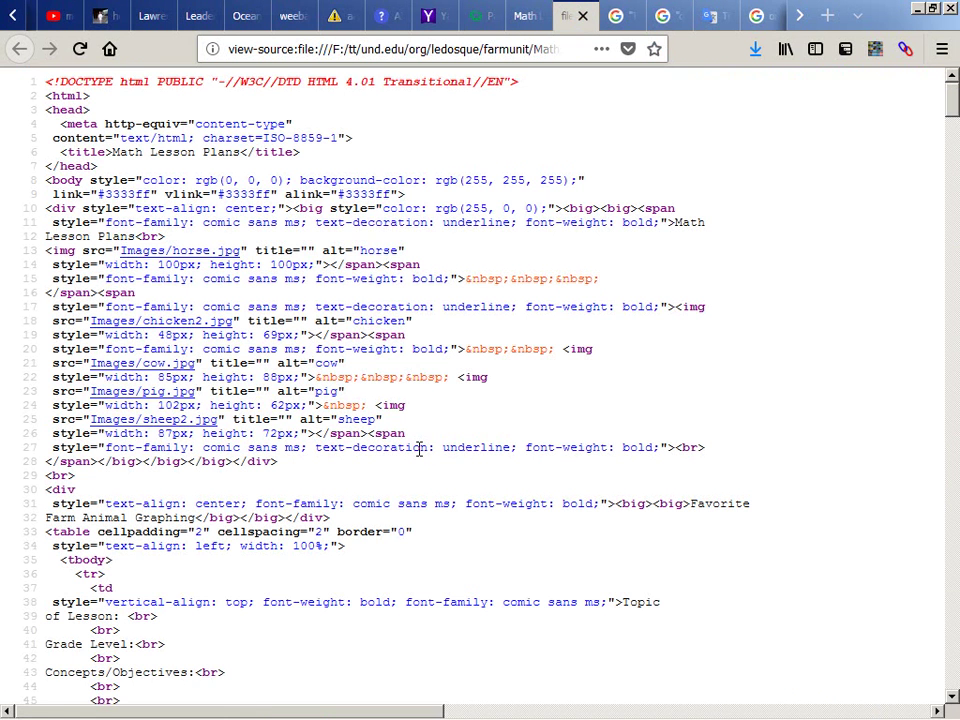
pyautogui.hotkey('ctrl', 'f')
pyautogui.write('sc')
pyautogui.press('Escape')
pyautogui.hotkey('ctrl', 'w')
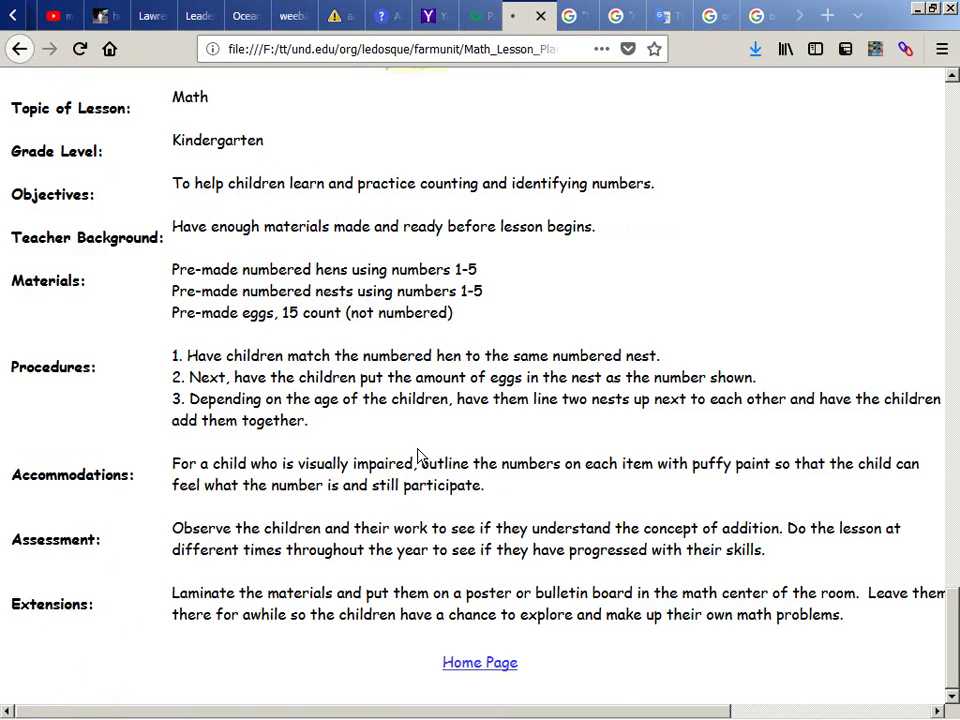
pyautogui.hotkey('alt', 'Left')
# Step: View the end of the Farm Songs & Poems page, search its source code for "a:", and return to the unit index
pyautogui.click(418, 454)
pyautogui.press('End')
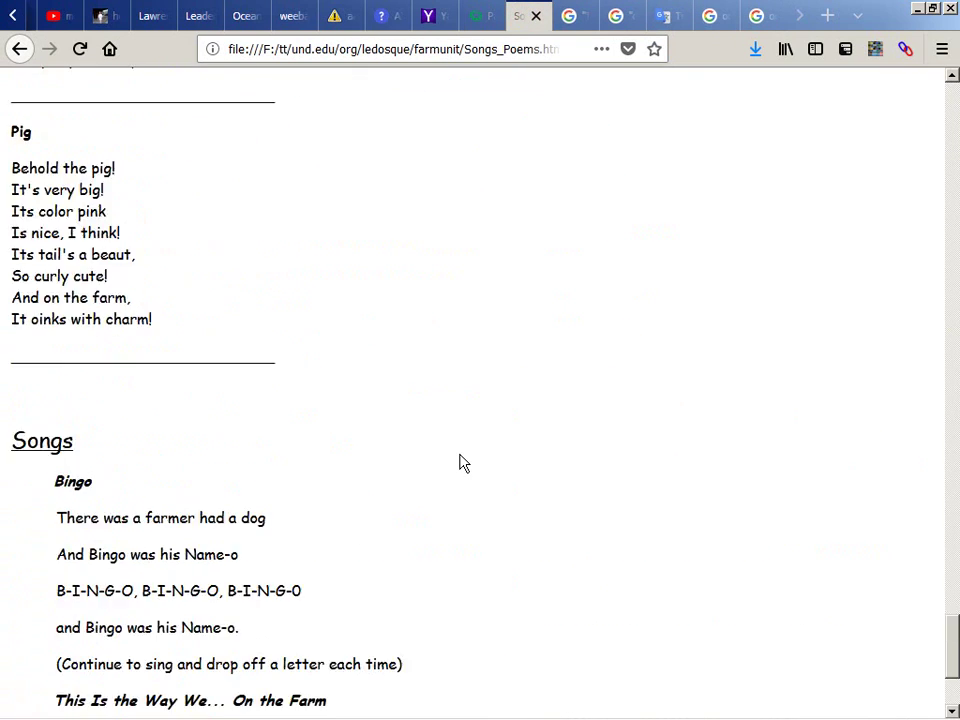
pyautogui.hotkey('shift', 'F10')
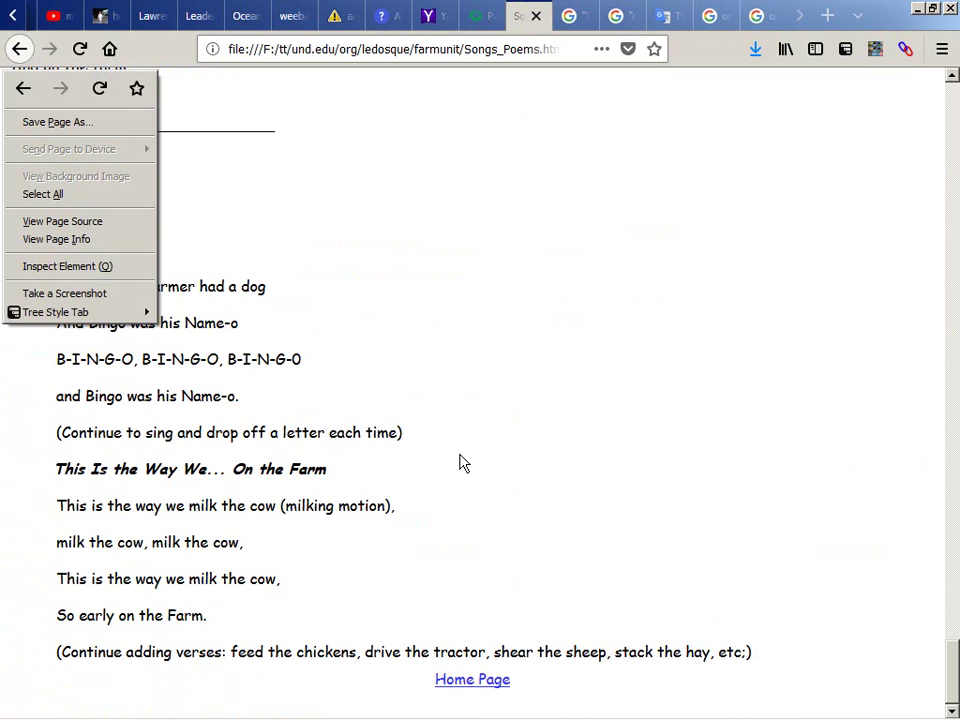
pyautogui.press('v')
pyautogui.hotkey('ctrl', 'f')
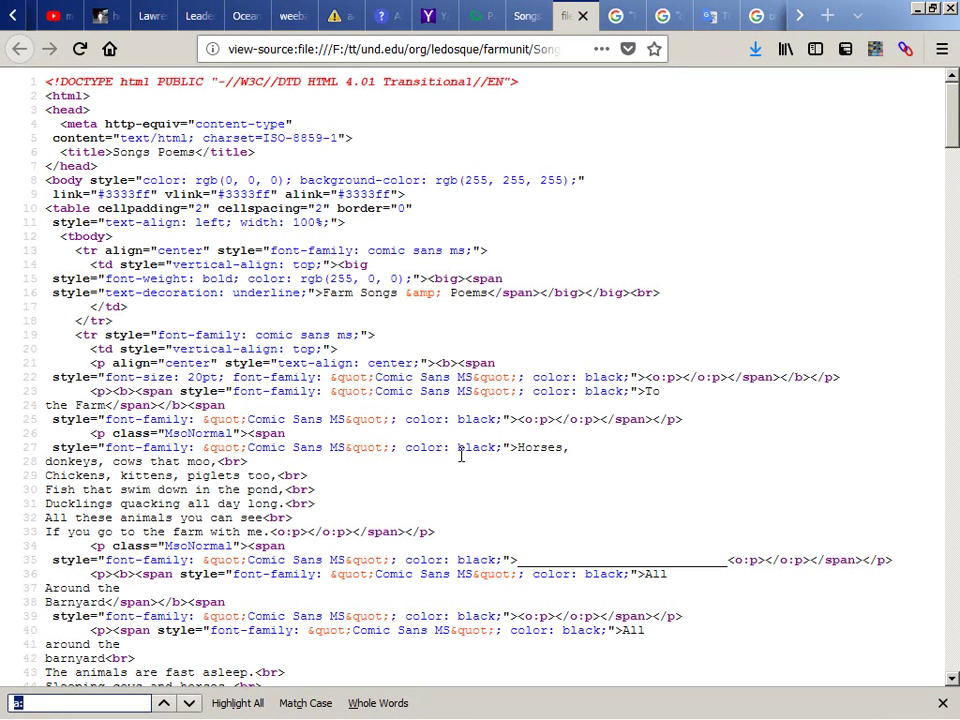
pyautogui.press('Return')
pyautogui.press('Escape')
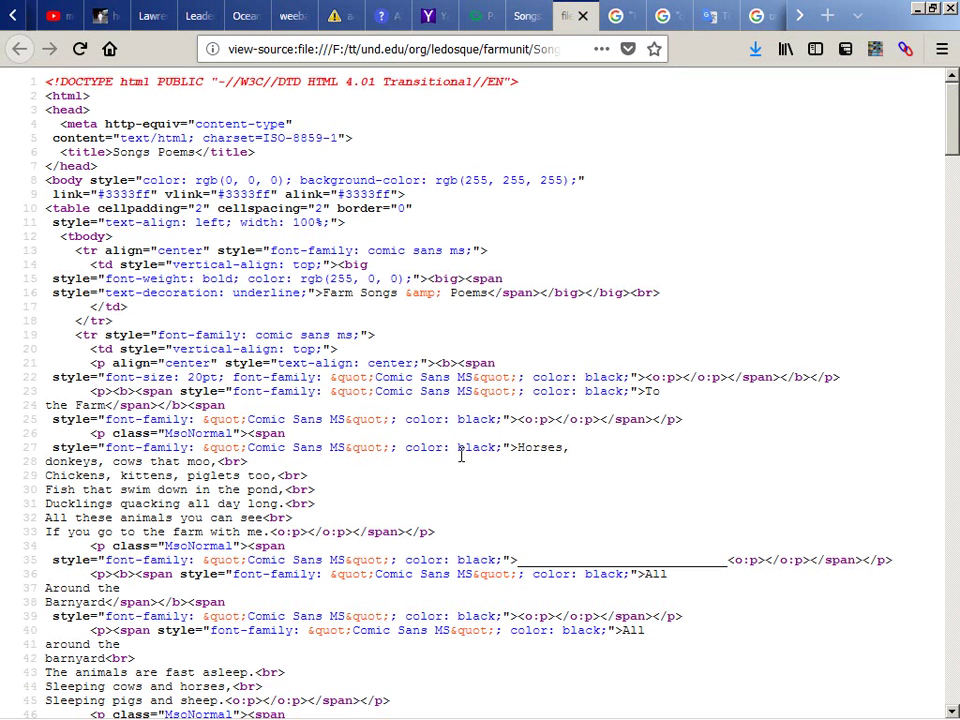
pyautogui.hotkey('ctrl', 'w')
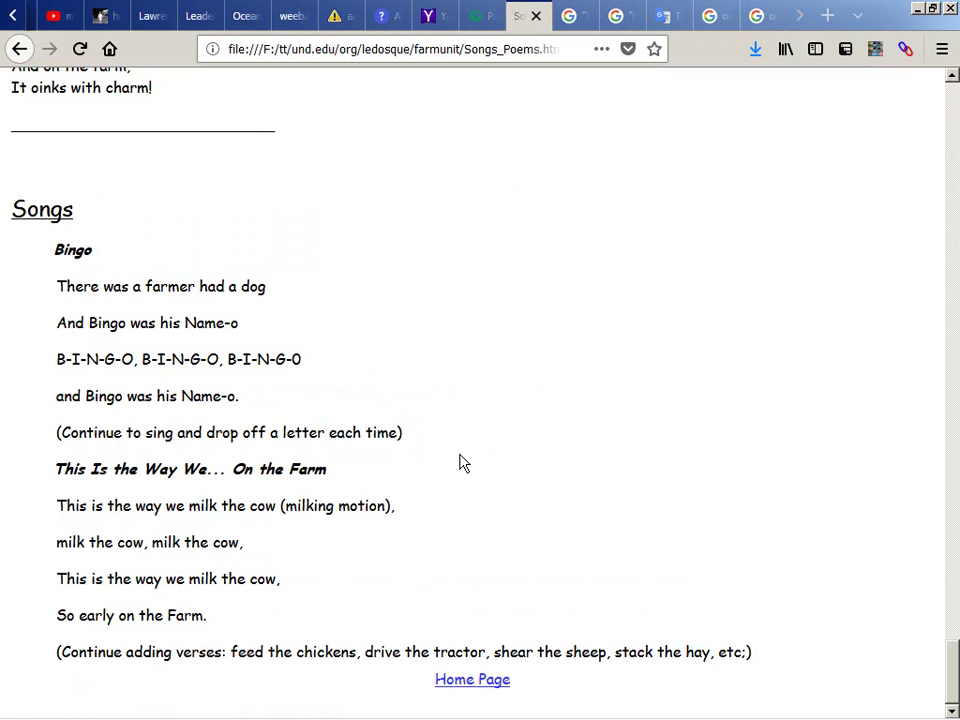
pyautogui.hotkey('alt', 'Left')
# Step: Check the Farm Animal Unit's Theme Schedule page and return to the unit index
pyautogui.click(553, 388)
pyautogui.rightClick(512, 370)
pyautogui.press('Escape')
pyautogui.hotkey('alt', 'Left')
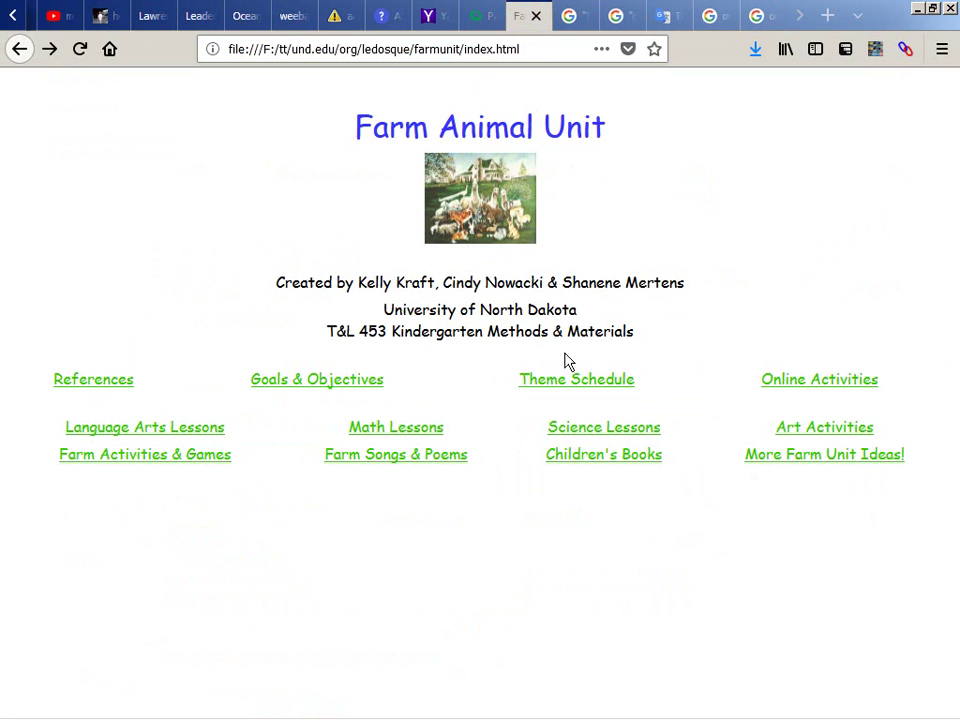
# Step: Look through the Science Lessons page from the animal coverings lesson down to the science activity
pyautogui.click(623, 430)
pyautogui.scroll(-10, 625, 430)
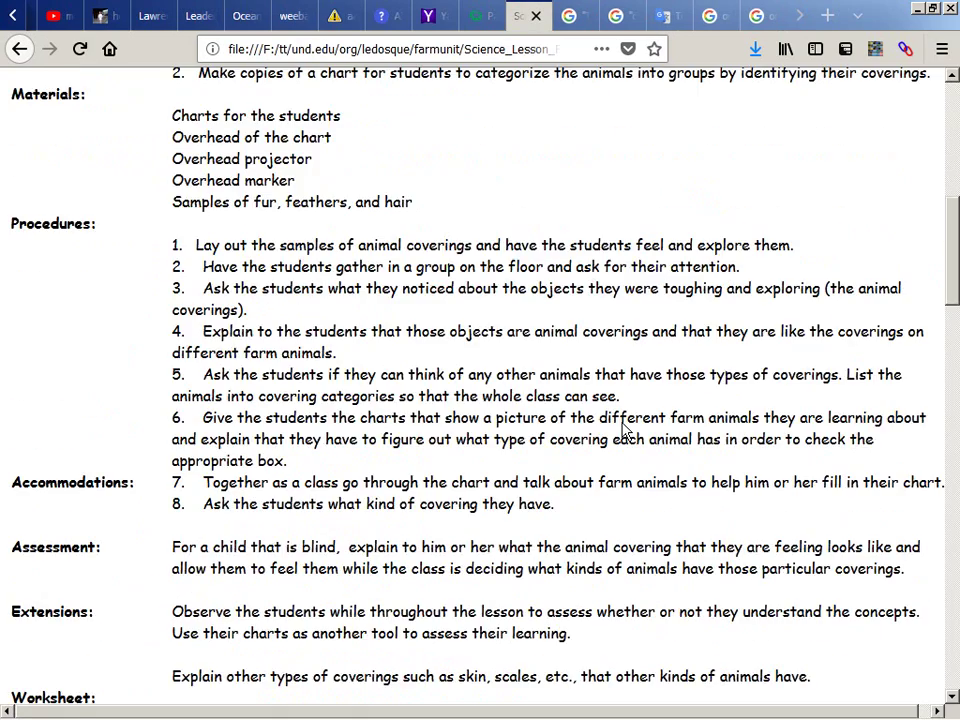
pyautogui.scroll(-10, 623, 430)
pyautogui.scroll(8, 623, 430)
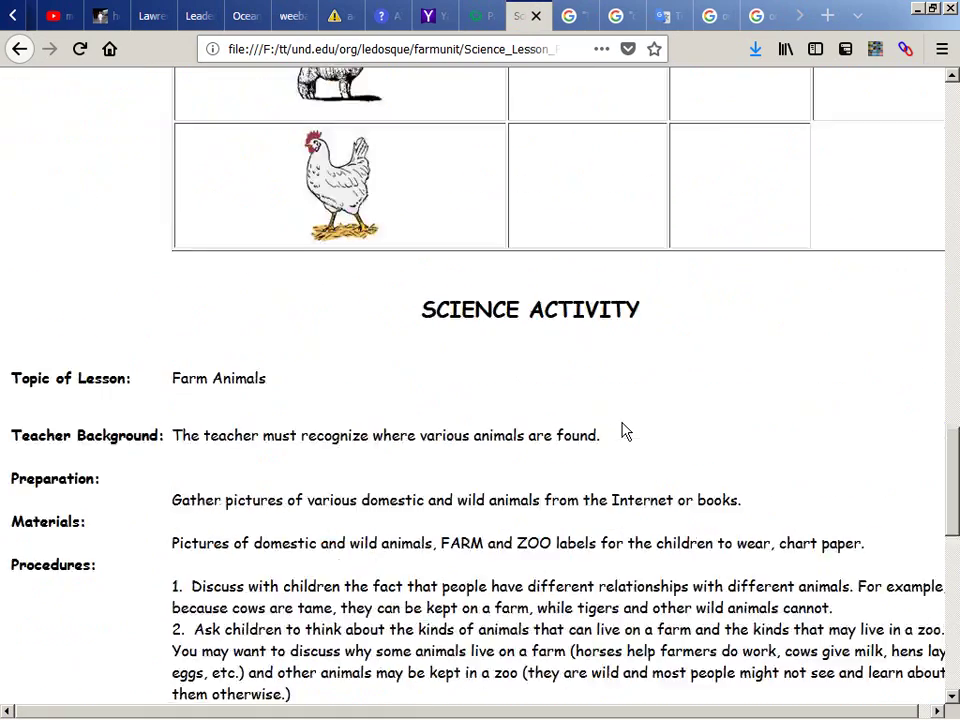
pyautogui.scroll(12, 623, 430)
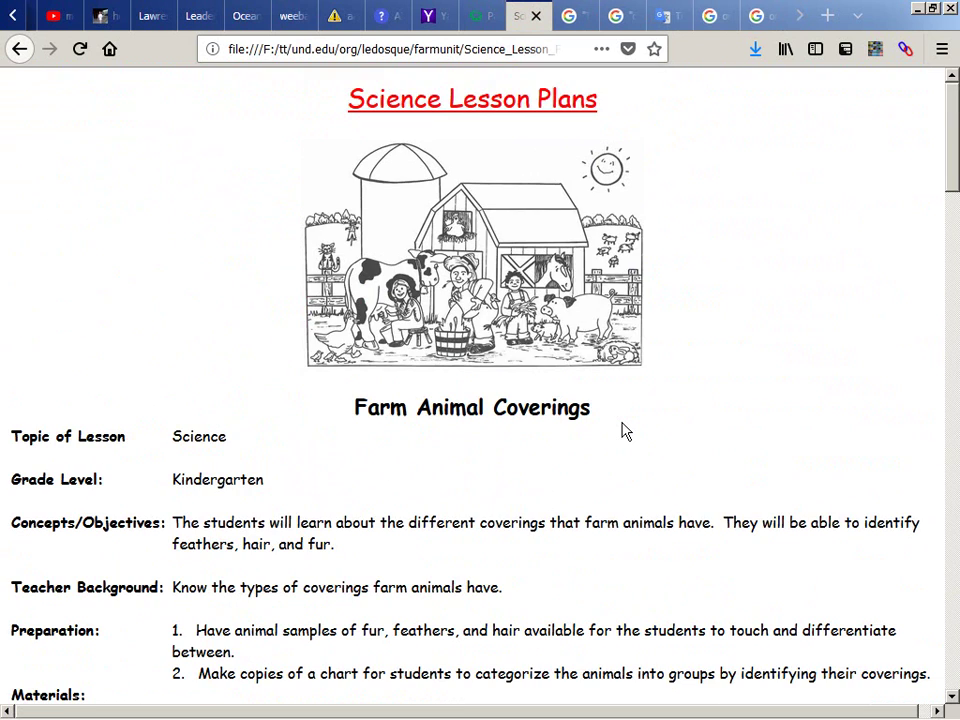
# Step: Search the Science Lessons page's source code for "a:", recheck the page's procedures section, and return to the unit index
pyautogui.press('Menu')
pyautogui.press('v')
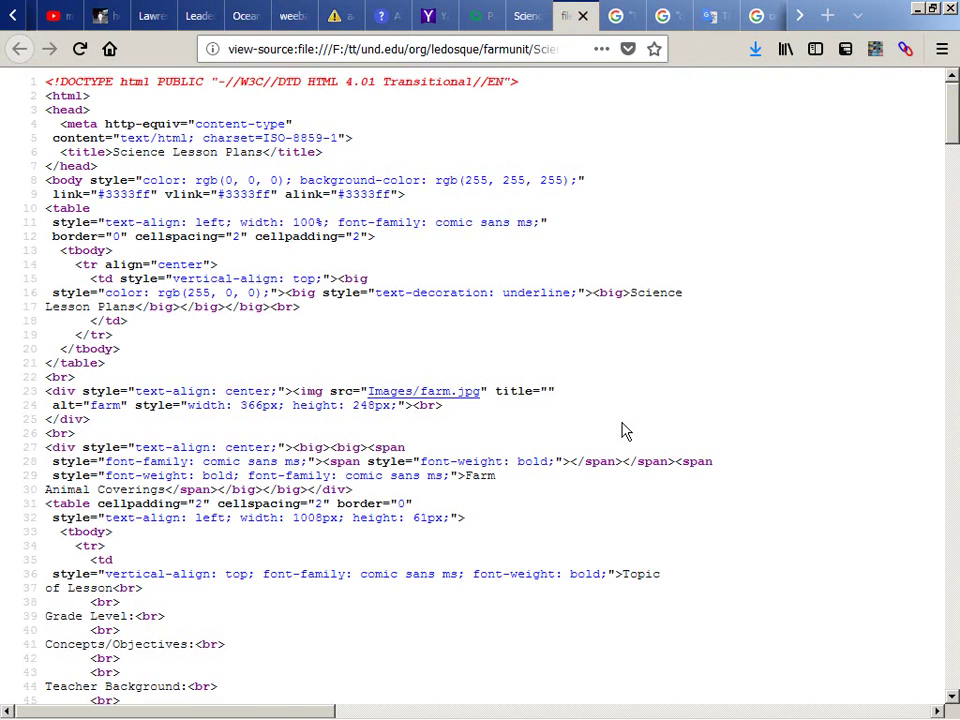
pyautogui.hotkey('ctrl', 'f')
pyautogui.write('as')
pyautogui.press('Escape')
pyautogui.hotkey('alt', 'Left')
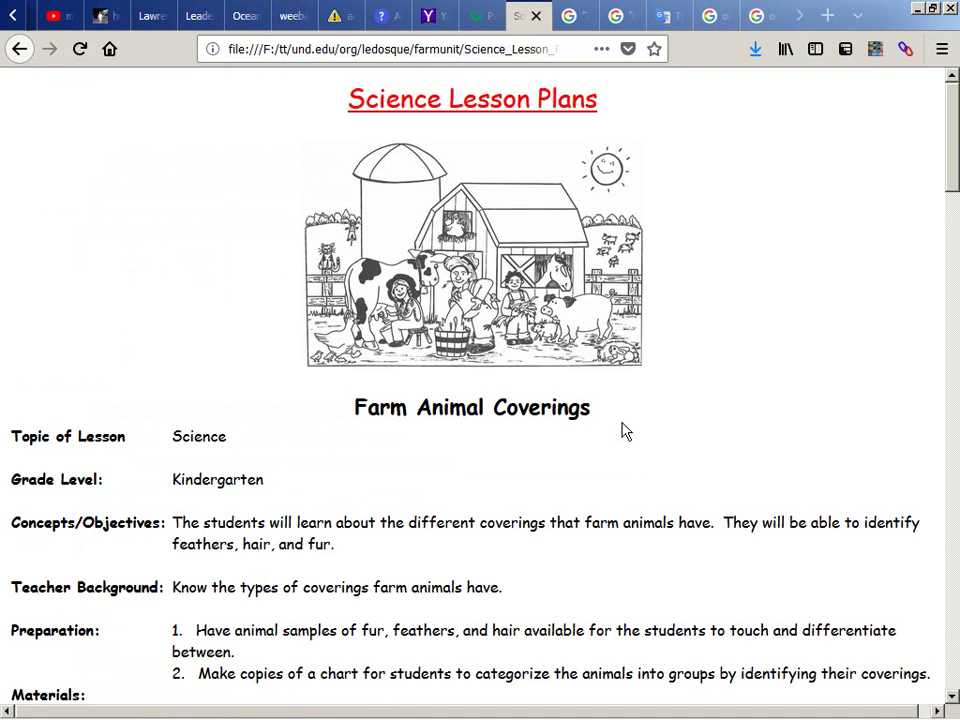
pyautogui.hotkey('alt', 'Left')
pyautogui.click(623, 430)
pyautogui.scroll(-15, 623, 437)
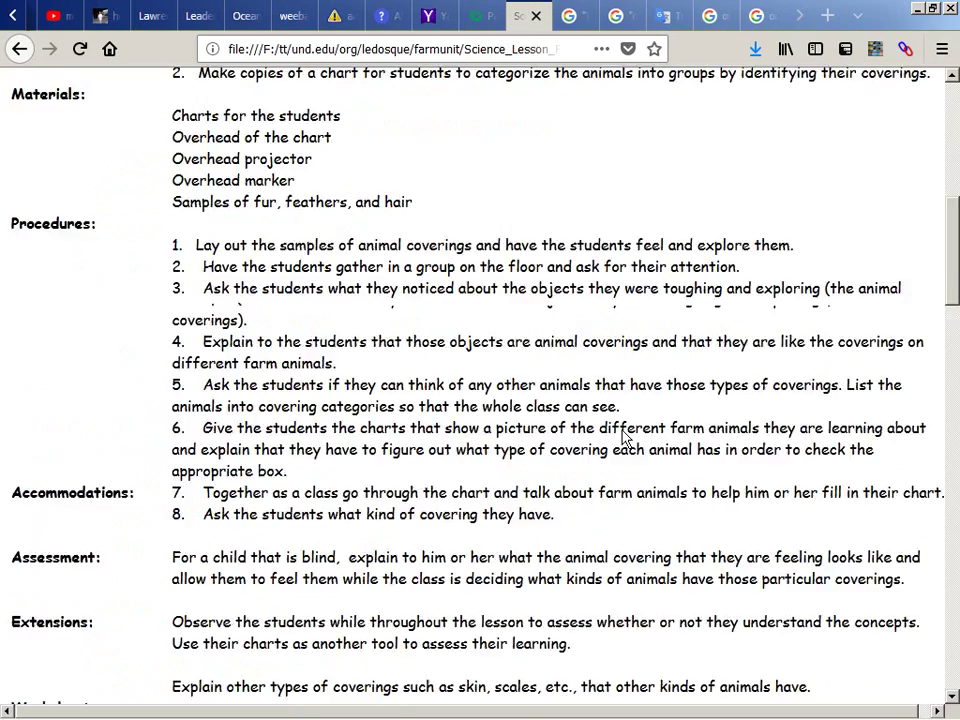
pyautogui.hotkey('alt', 'Left')
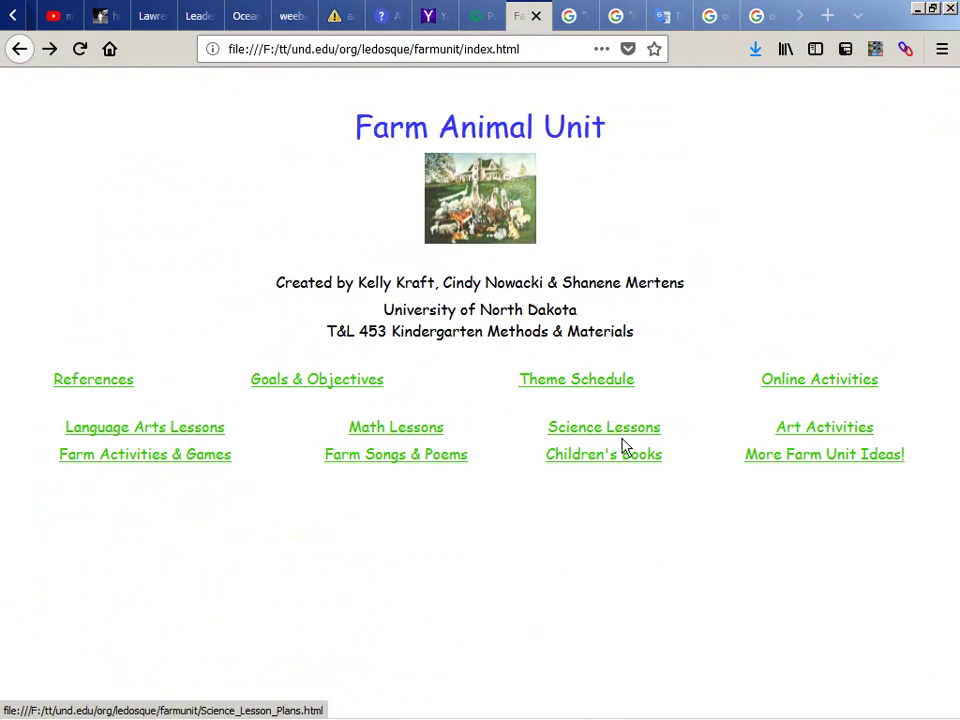
# Step: Check the Children's Books page, view its illustration on its own, and return to the Farm Animal Unit index
pyautogui.click(623, 457)
pyautogui.hotkey('alt', 'Left')
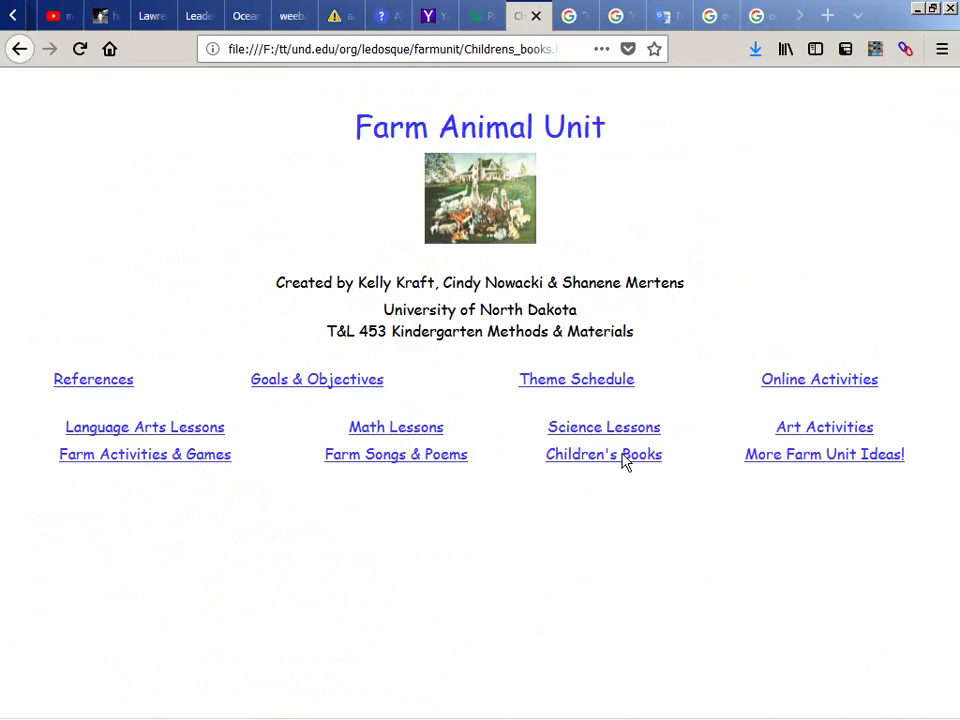
pyautogui.hotkey('alt', 'Right')
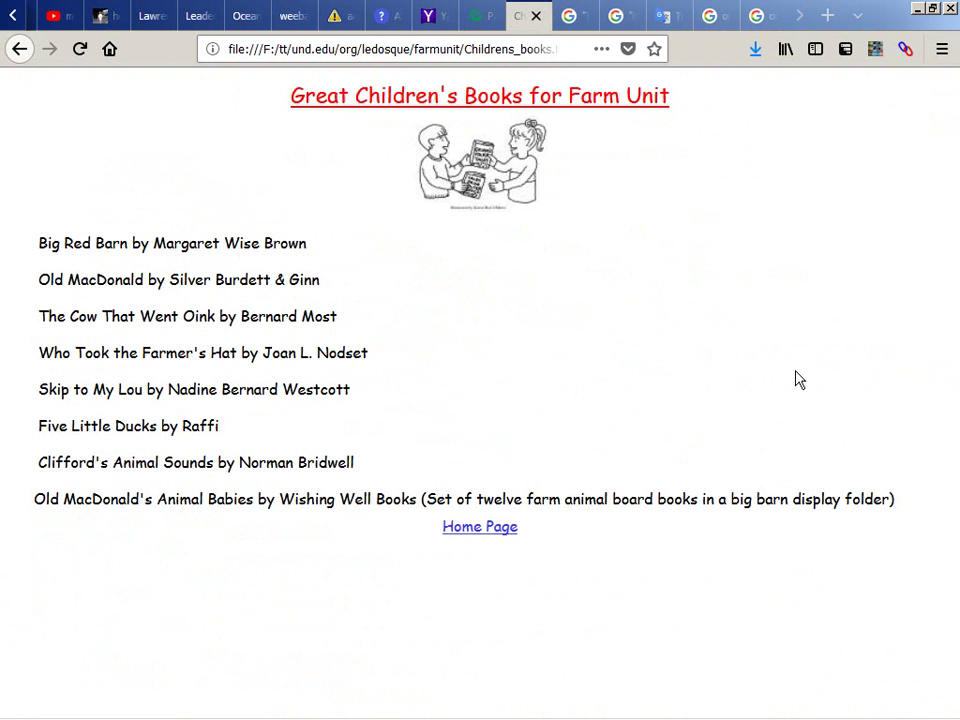
pyautogui.rightClick(486, 163)
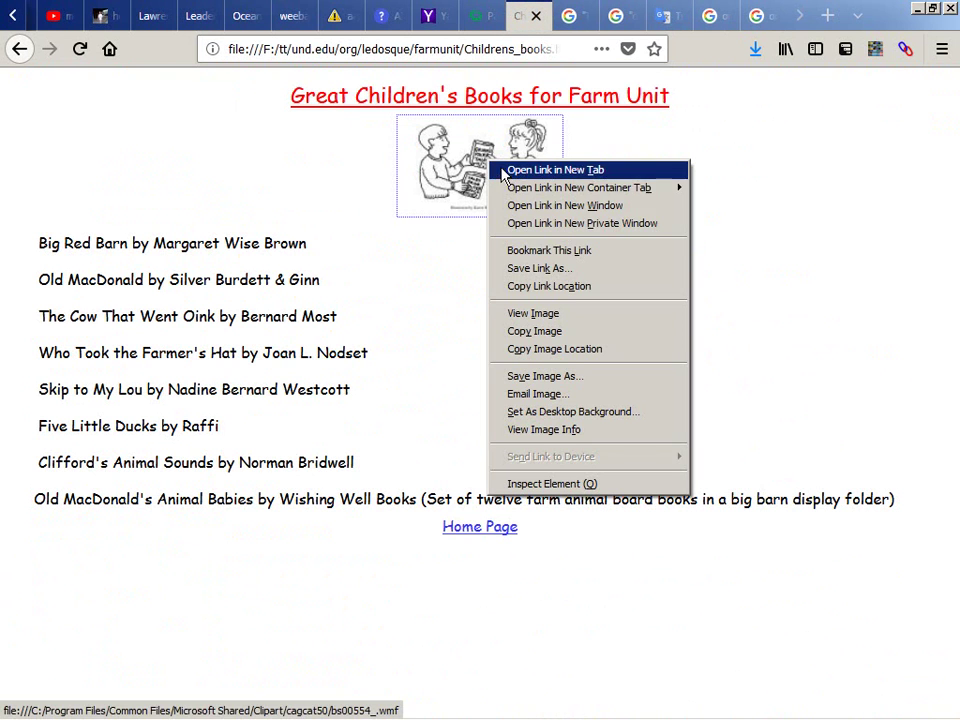
pyautogui.click(574, 316)
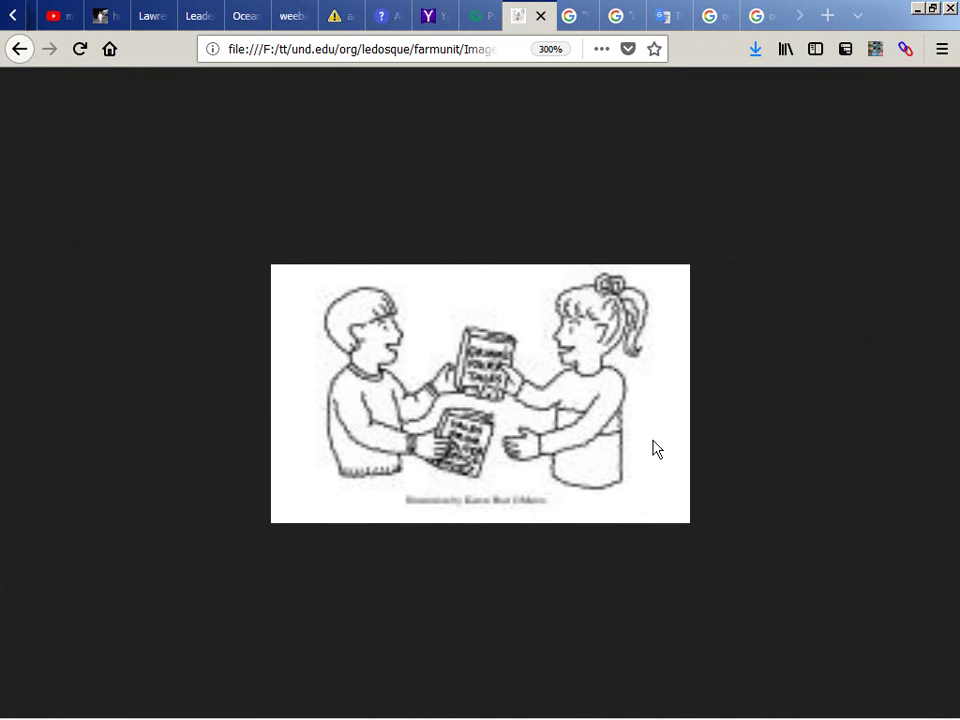
pyautogui.hotkey('ctrl', '0')
pyautogui.hotkey('alt', 'Left')
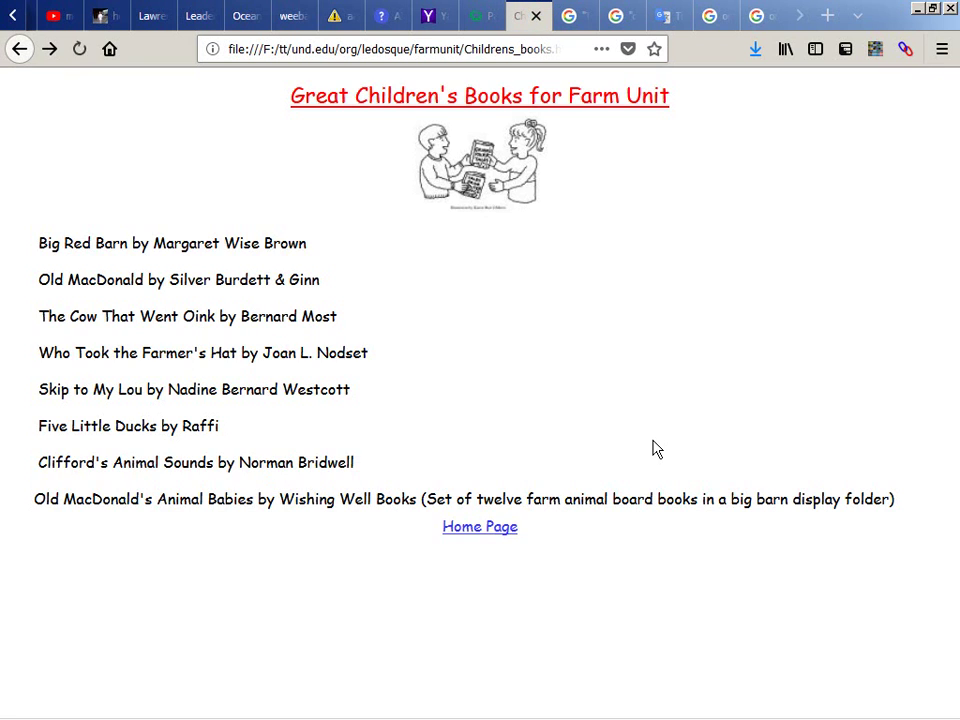
pyautogui.hotkey('alt', 'Left')
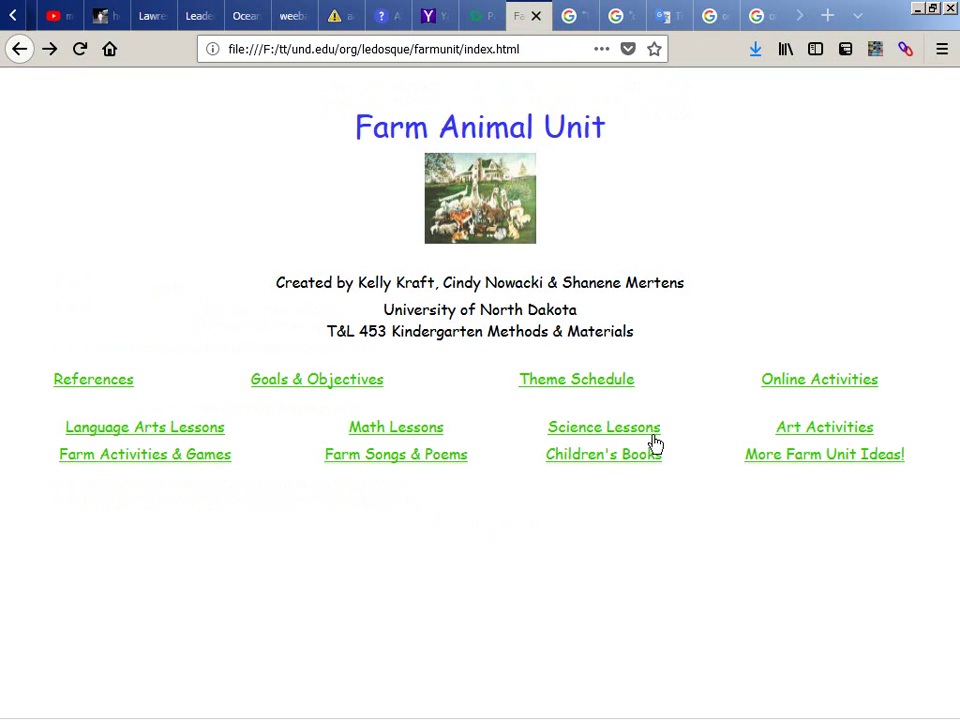
pyautogui.click(656, 461)
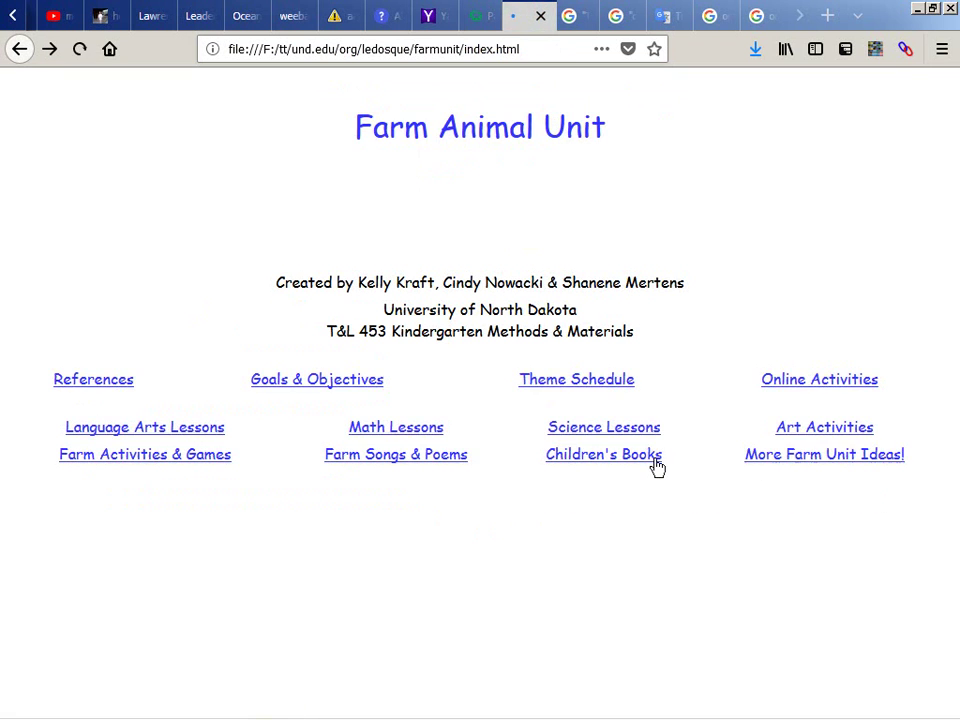
# Step: Check the Online Activities links page and the Art Activities page down to its end, returning to the unit index
pyautogui.click(810, 386)
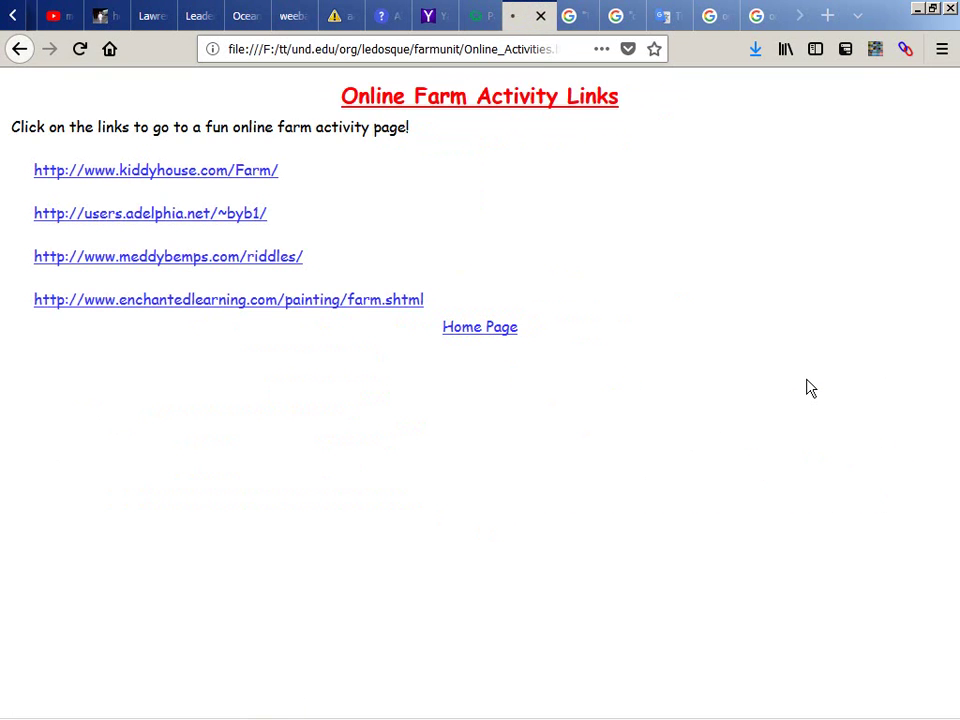
pyautogui.hotkey('alt', 'Left')
pyautogui.click(827, 426)
pyautogui.scroll(-15, 831, 431)
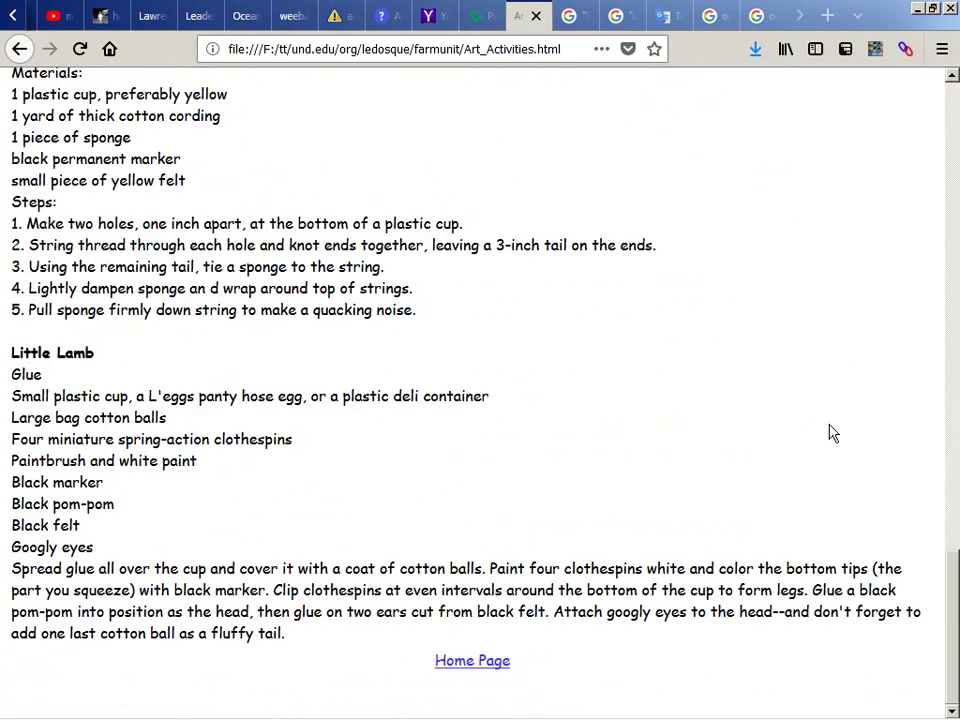
pyautogui.scroll(15, 831, 432)
pyautogui.hotkey('alt', 'Left')
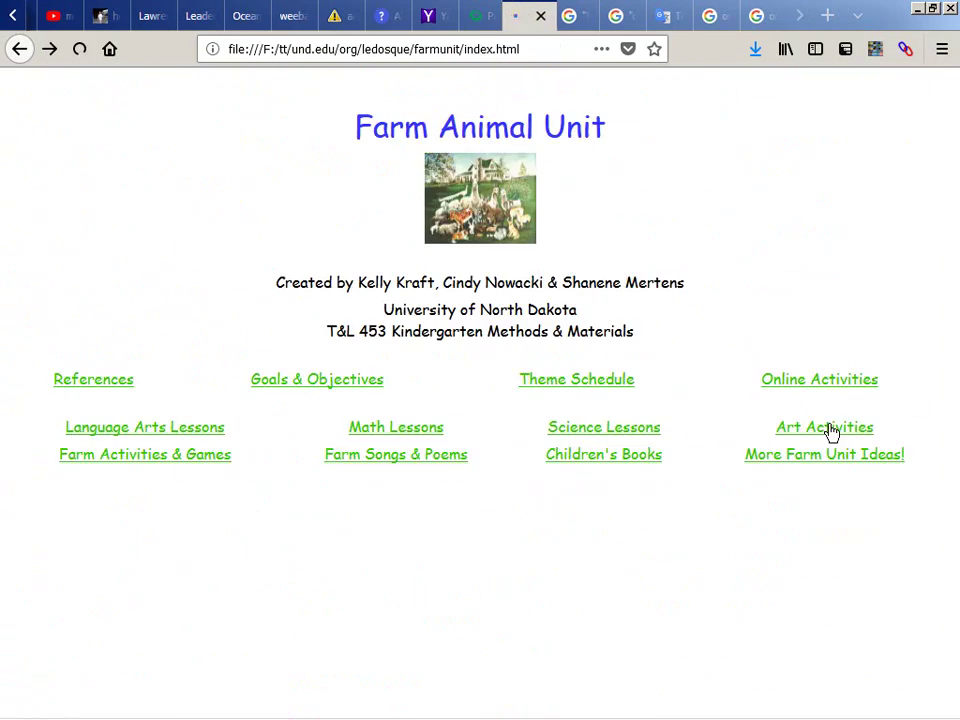
# Step: Look through the More Farm Unit Ideas page down to its cooking activities and return to the Themes/Units/Projects list
pyautogui.click(840, 454)
pyautogui.scroll(-10, 846, 467)
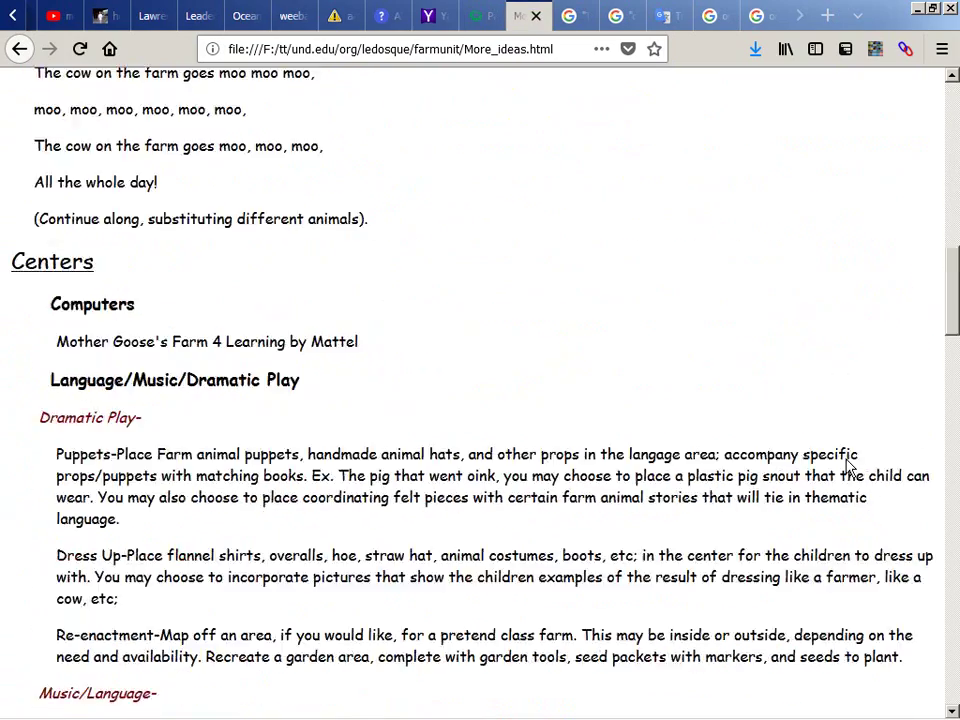
pyautogui.scroll(-20, 848, 467)
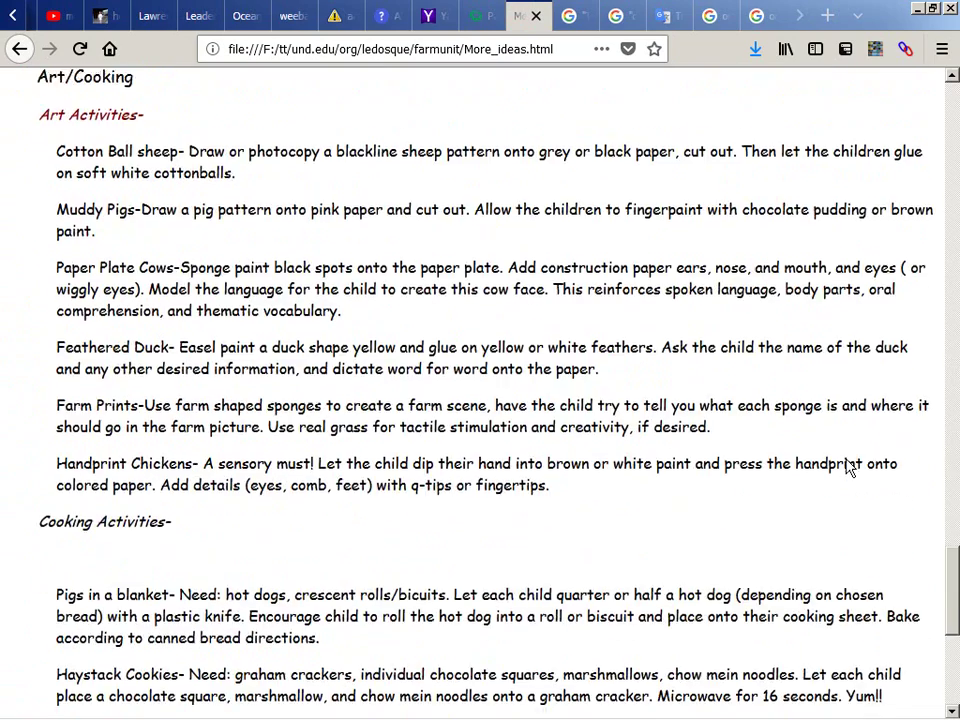
pyautogui.hotkey('alt', 'Left')
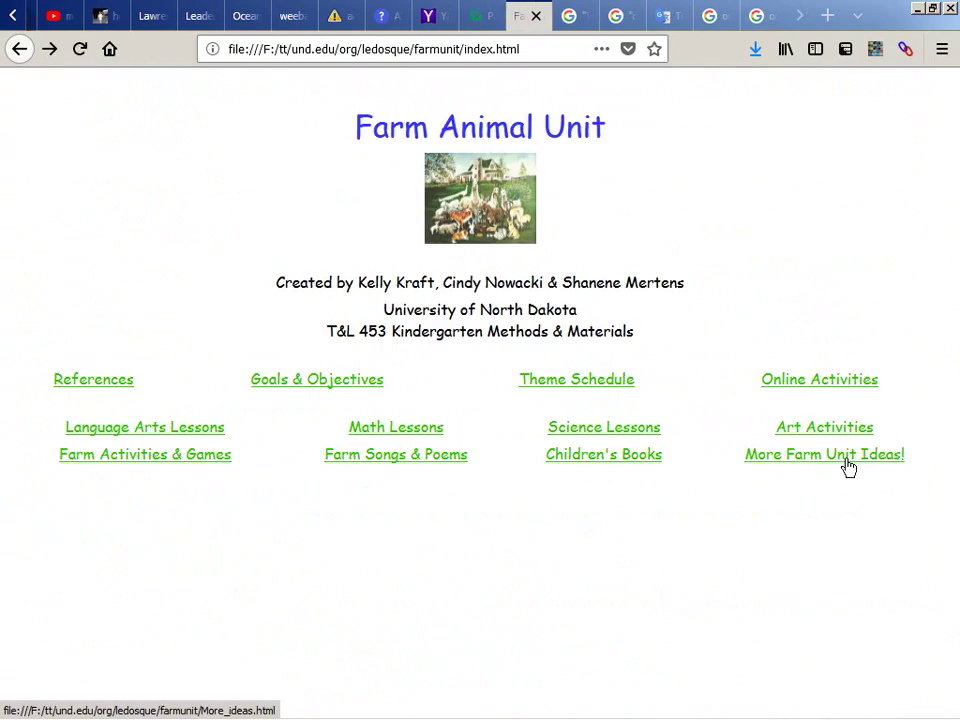
pyautogui.hotkey('alt', 'Left')
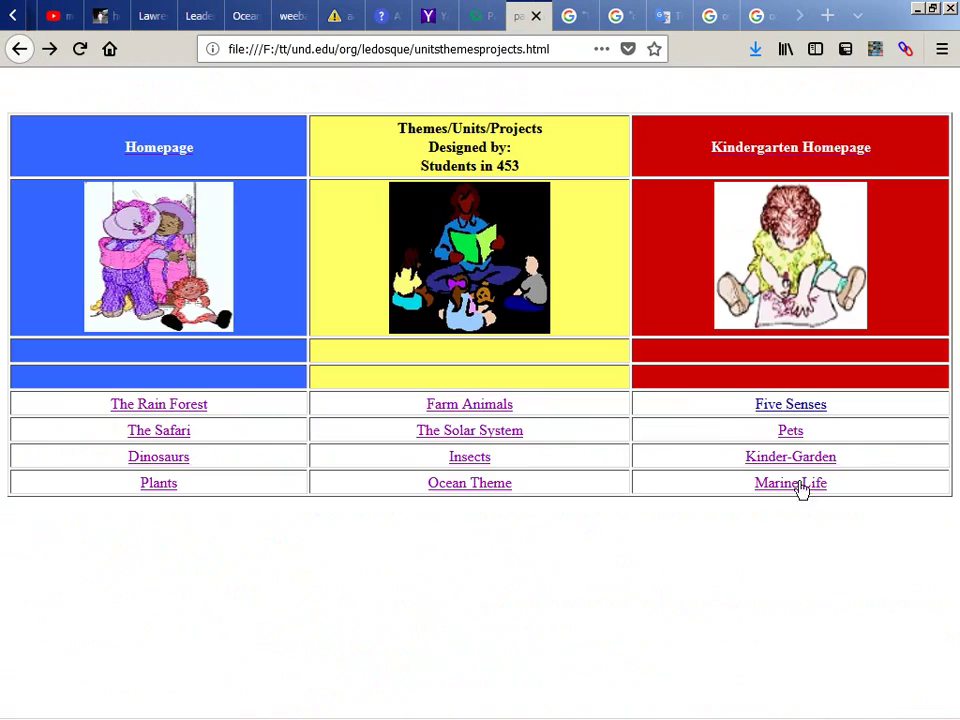
# Step: Open The Solar System theme and search its source code for "a:", narrowing the search to "a:/"
pyautogui.click(476, 438)
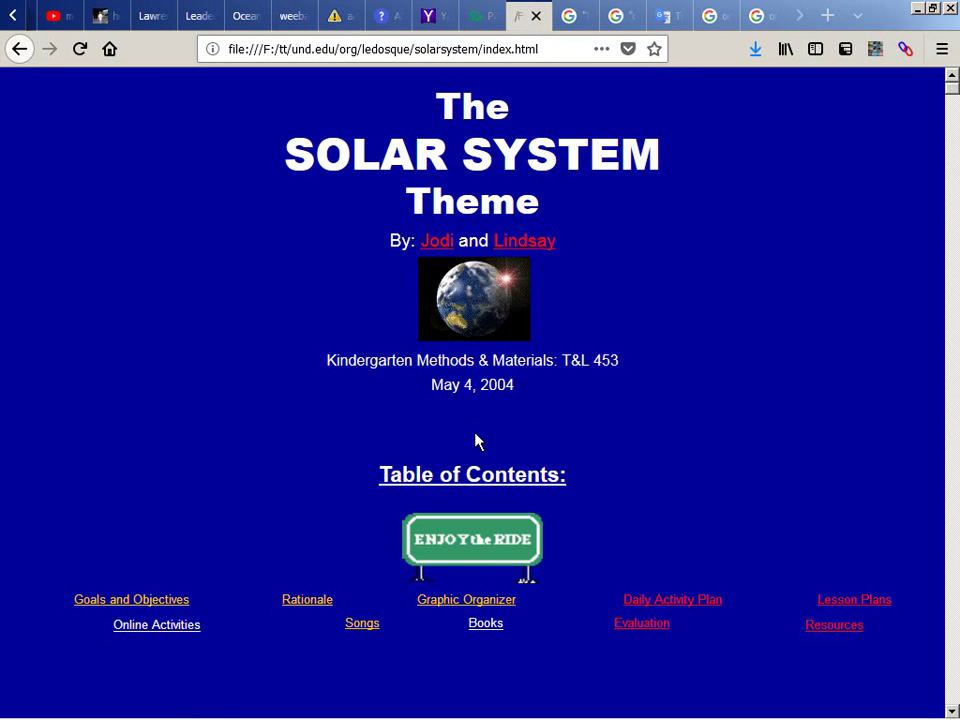
pyautogui.hotkey('ctrl', 't')
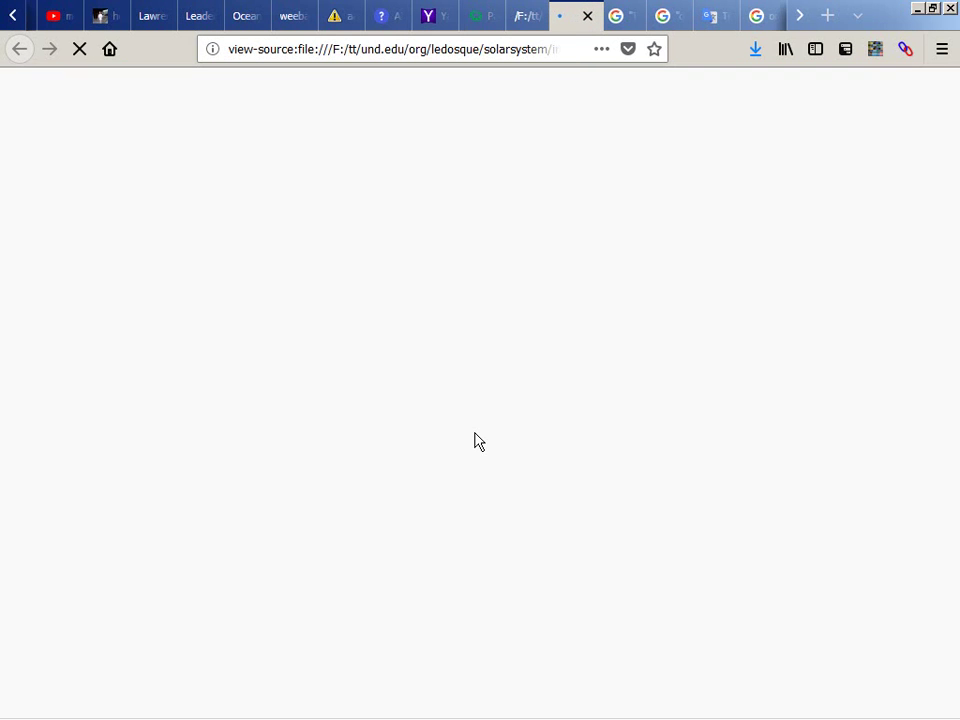
pyautogui.hotkey('ctrl', 'f')
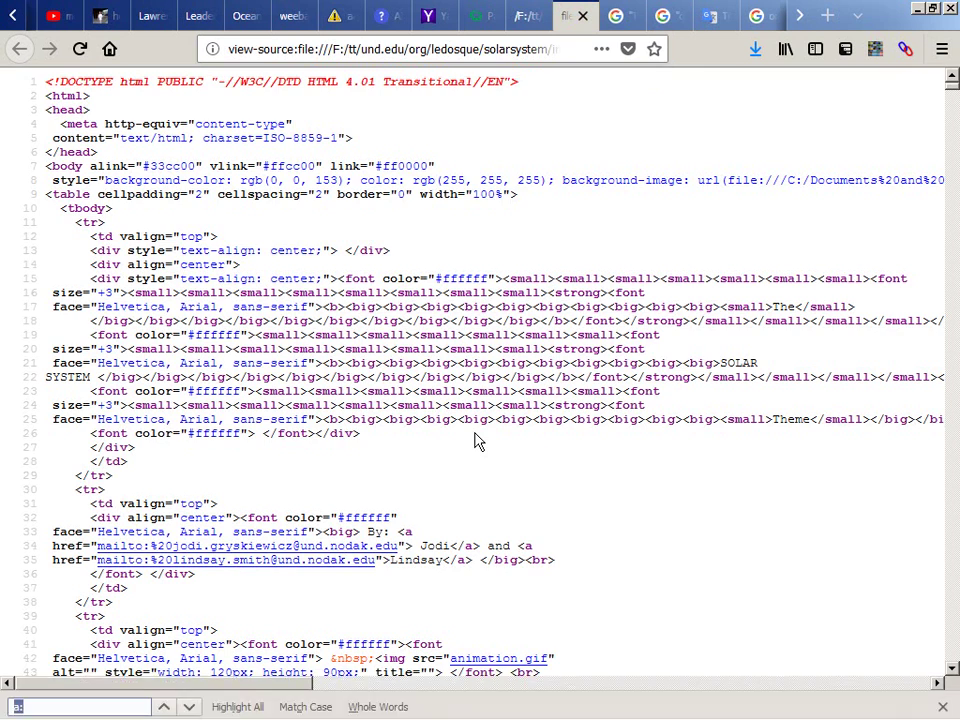
pyautogui.write('a:')
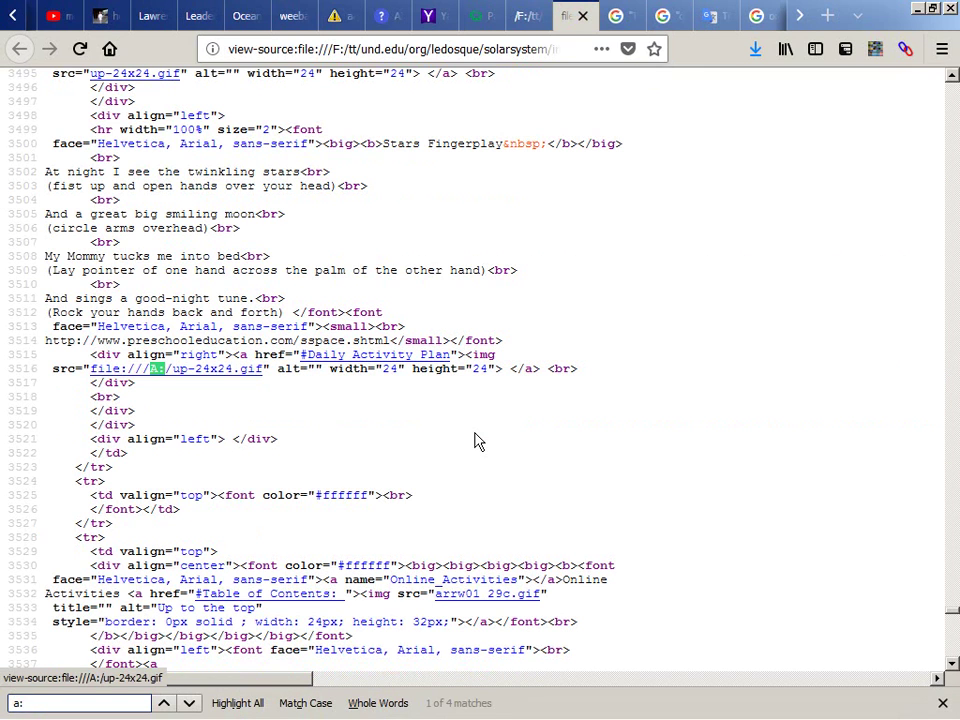
pyautogui.press('Return')
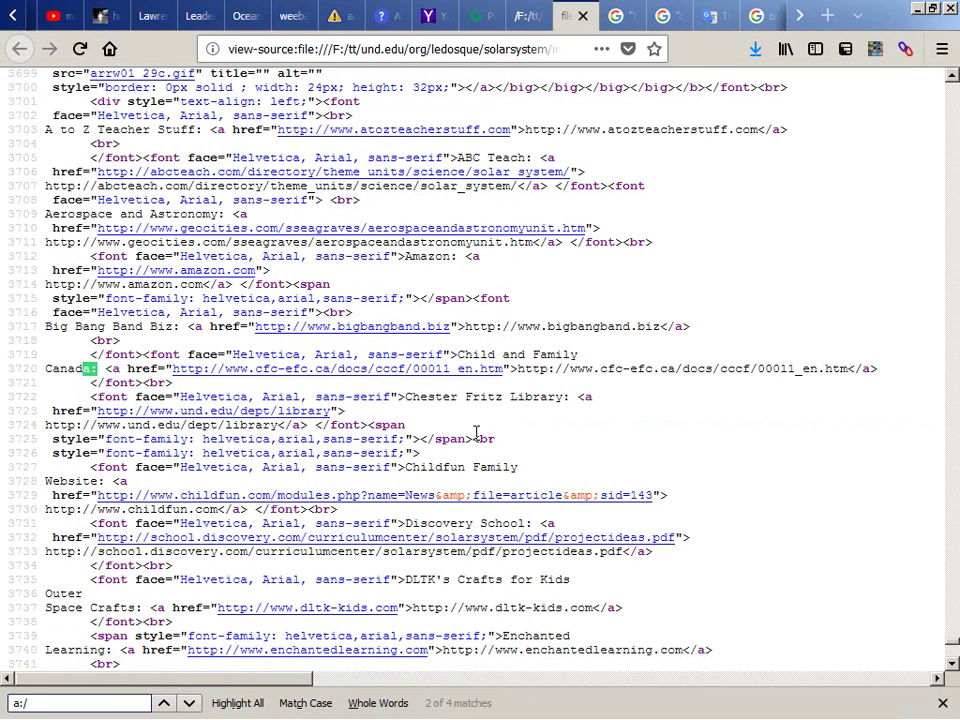
pyautogui.write('/')
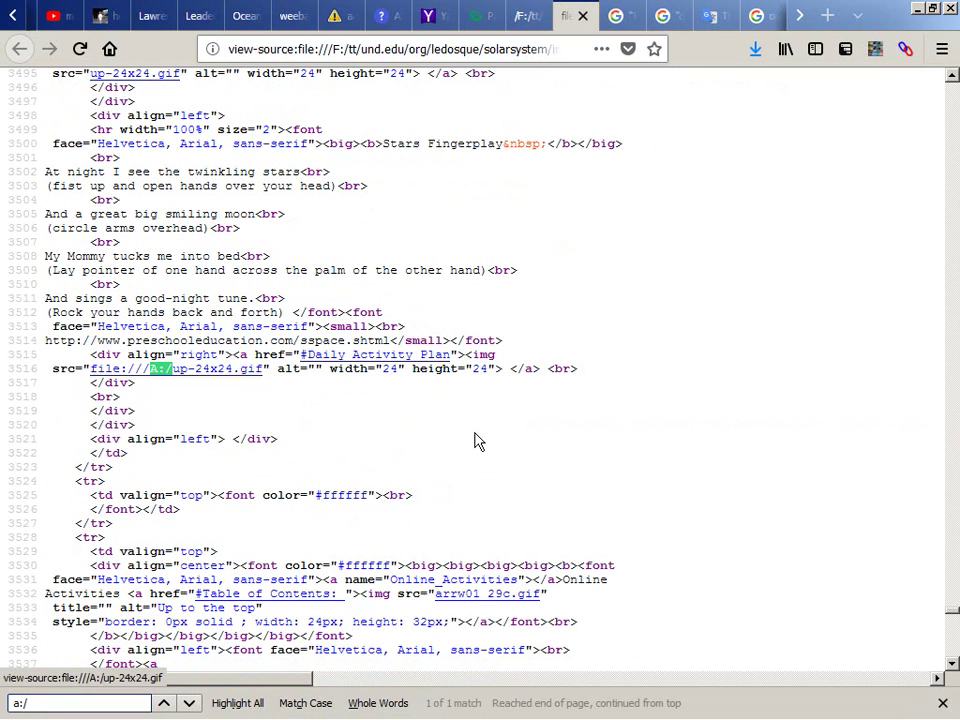
# Step: Search the page source for "c:/" and inspect the full background image path on line 8
pyautogui.write('c:')
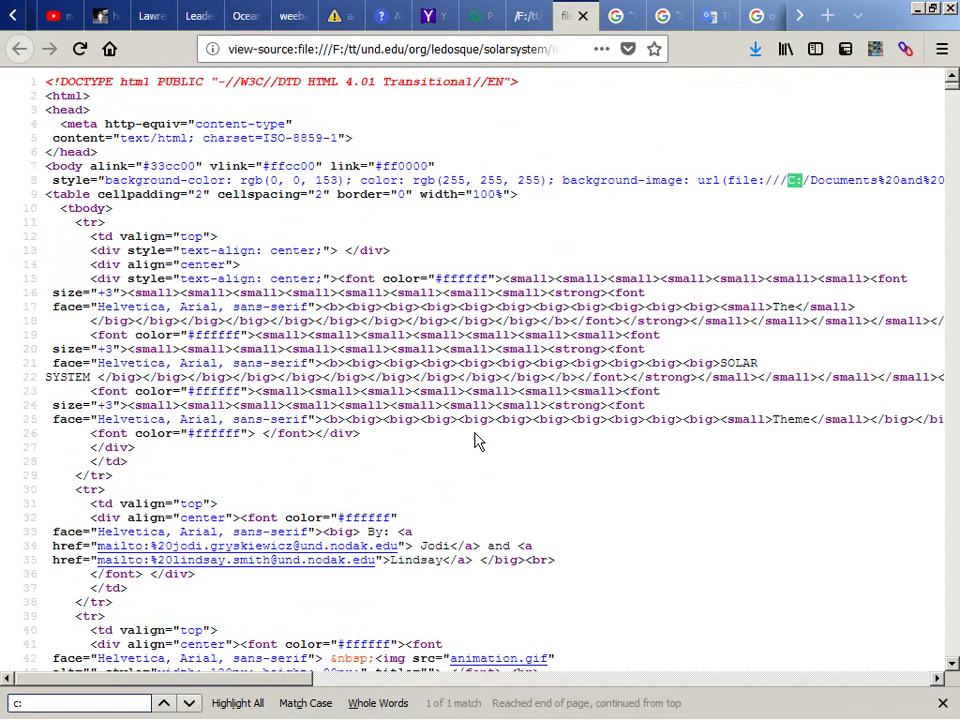
pyautogui.write('/')
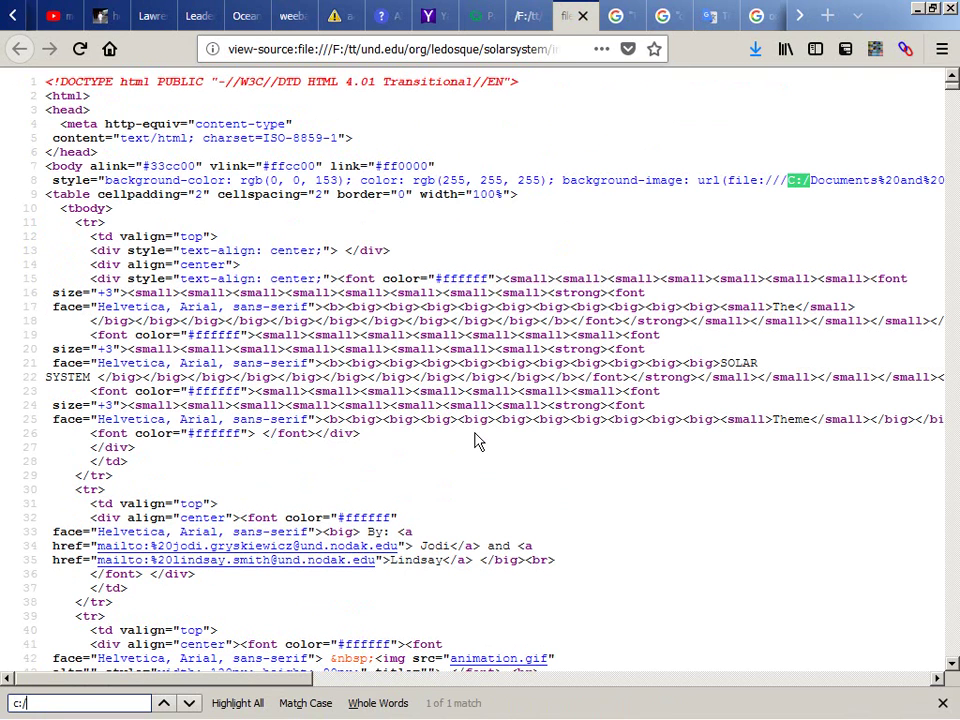
pyautogui.press('Escape')
pyautogui.hscroll(6, 729, 180)
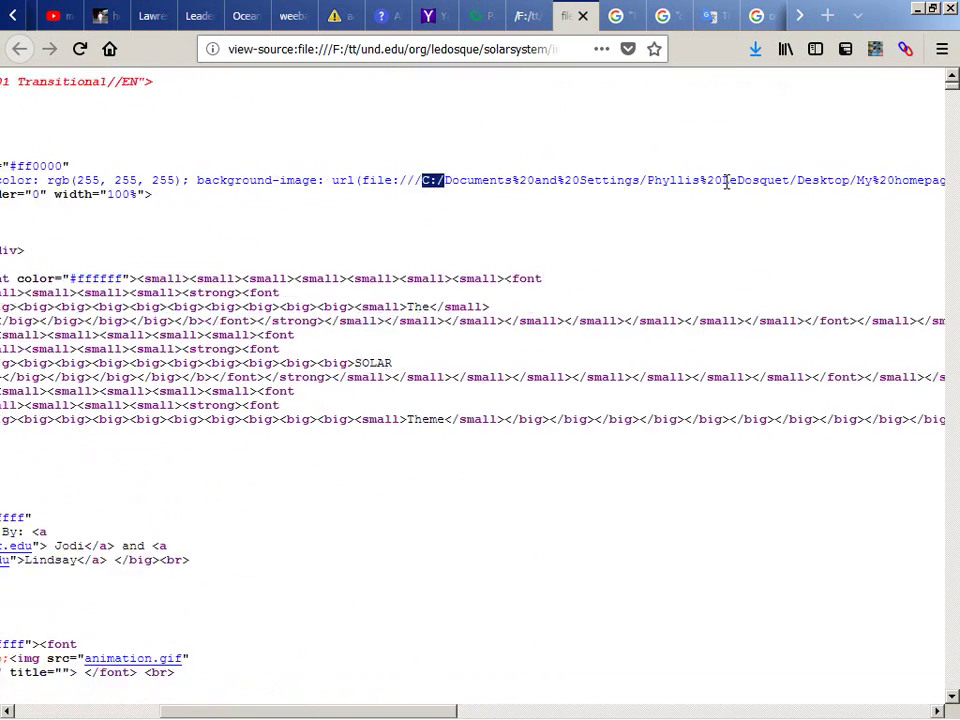
pyautogui.hscroll(12, 729, 180)
pyautogui.hscroll(-1, 726, 183)
# Step: Switch to the file explorer window and open the solarsystem folder
pyautogui.hotkey('alt', 'Tab')
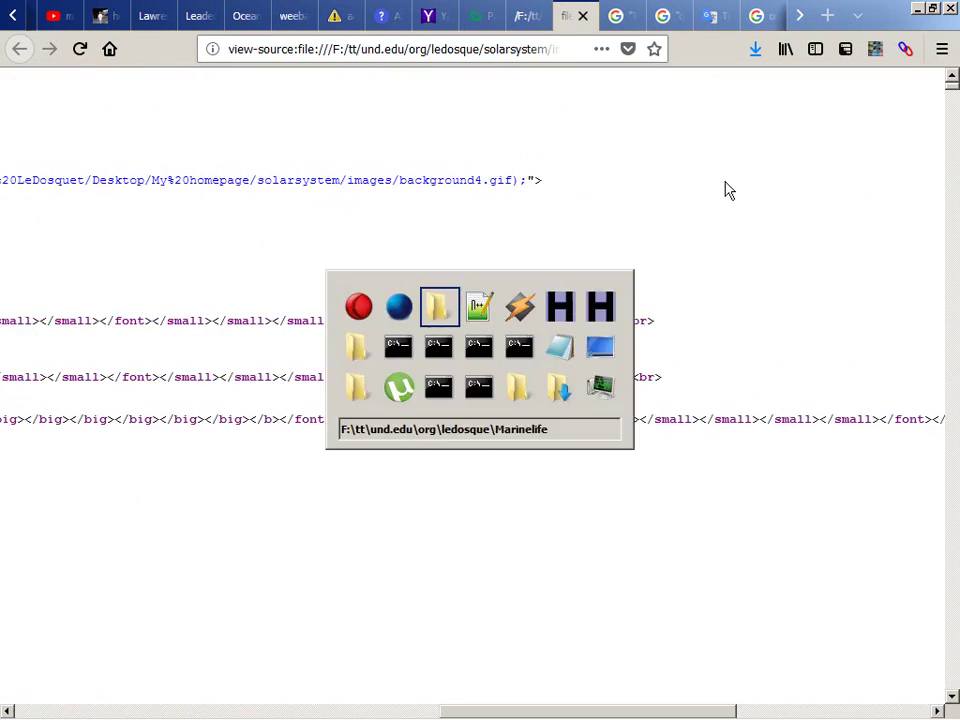
pyautogui.hotkey('alt', 'Tab')
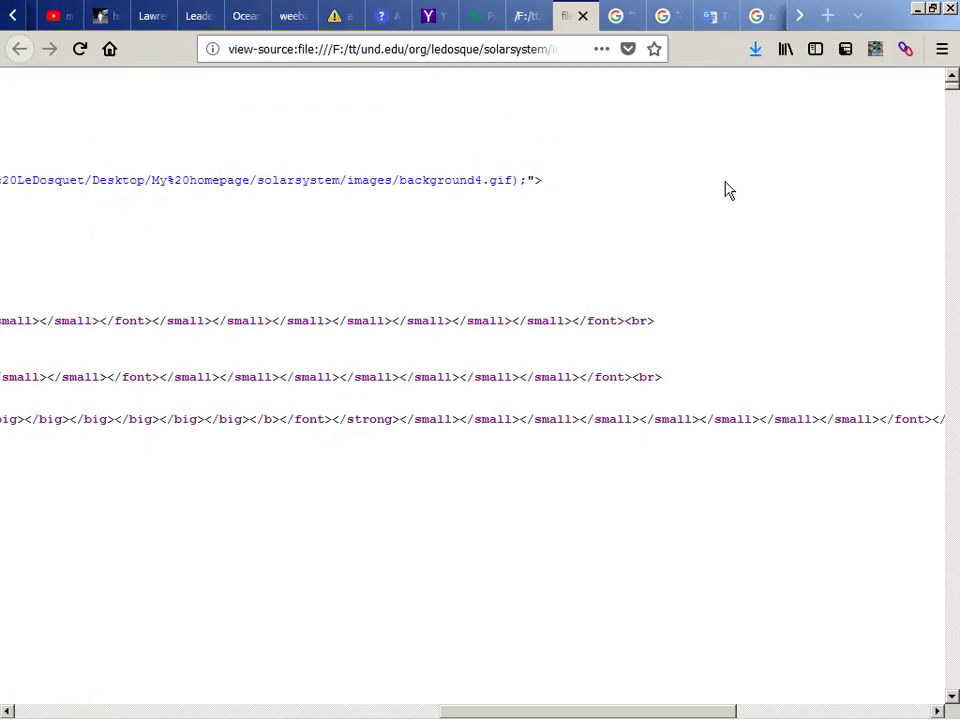
pyautogui.hotkey('alt', 'Tab')
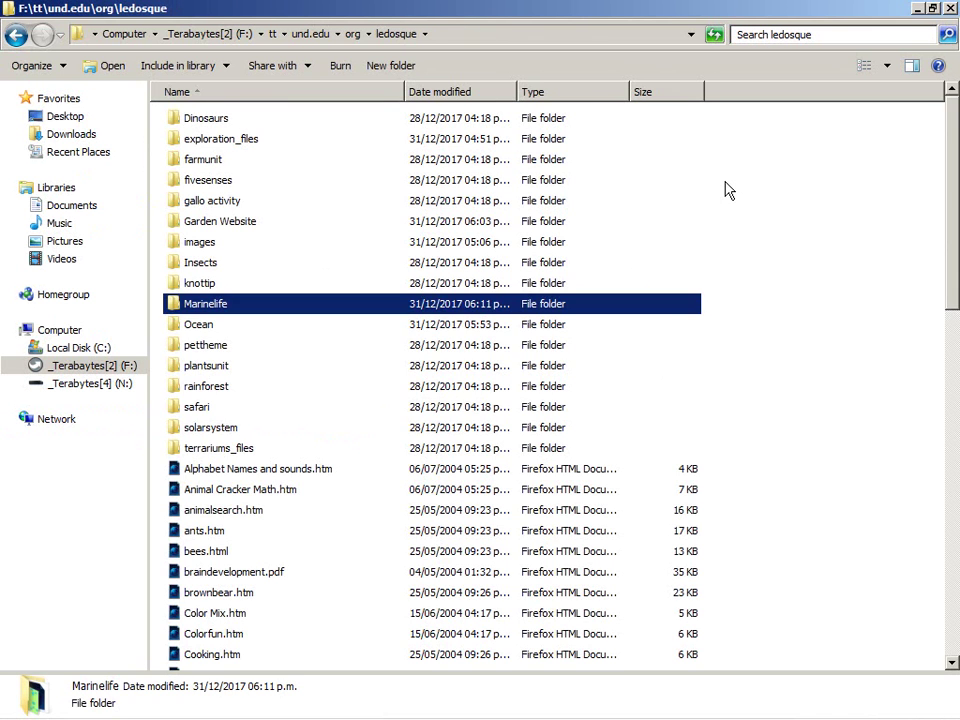
pyautogui.press('Down')
pyautogui.press('Down')
pyautogui.press('Down')
pyautogui.press('Down')
pyautogui.press('Down')
pyautogui.press('Down')
pyautogui.press('Return')
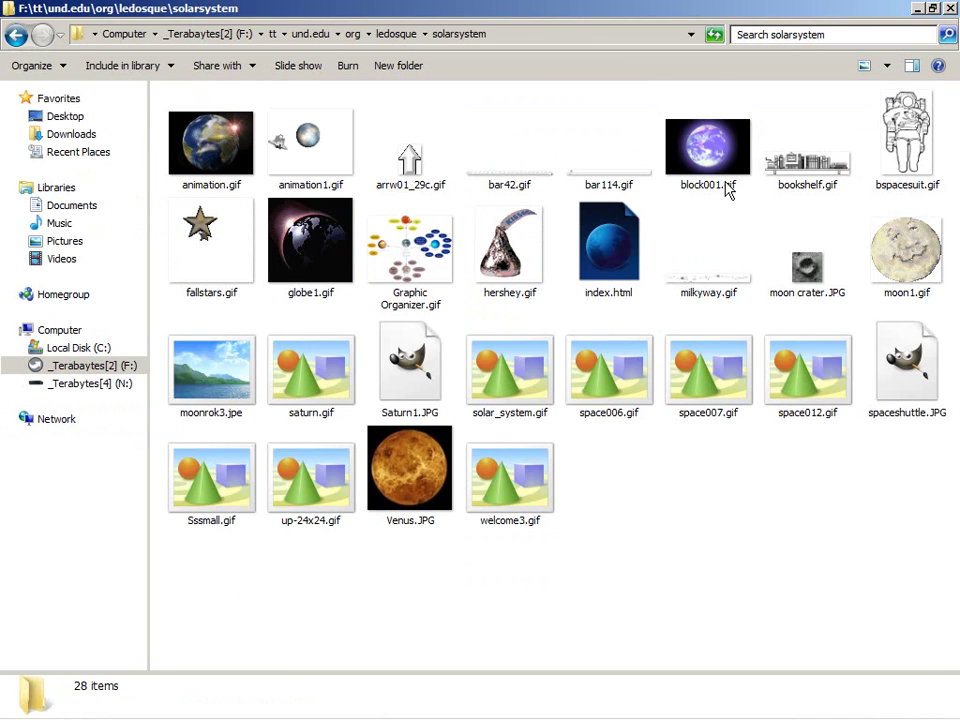
# Step: Check the solarsystem folder for the background4.gif image referenced in the page source
pyautogui.hotkey('alt', 'Tab')
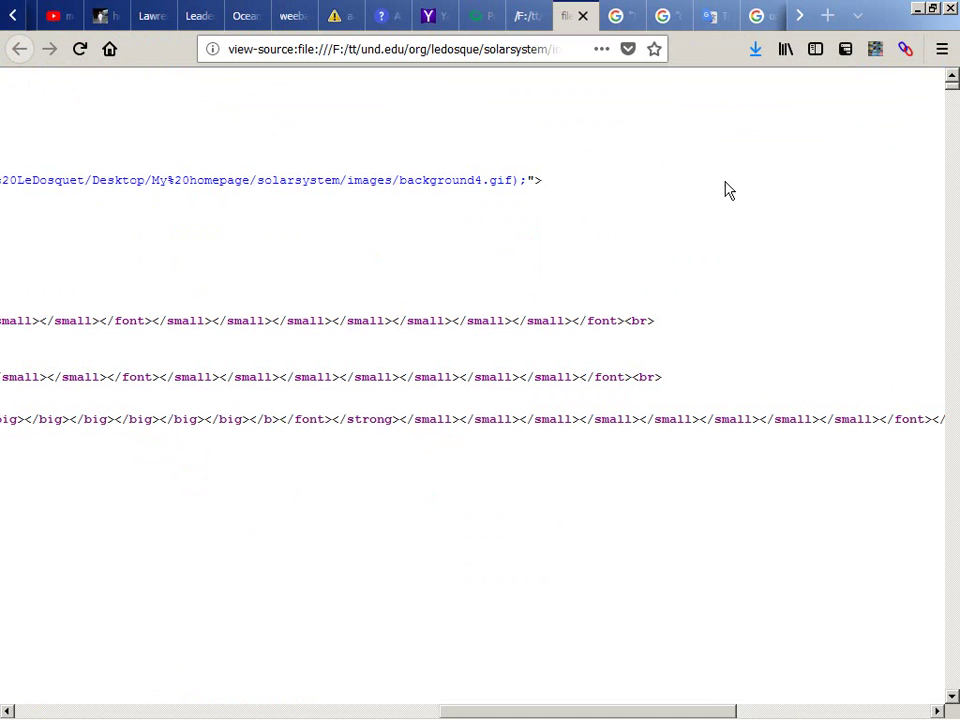
pyautogui.hotkey('alt', 'Tab')
pyautogui.press('b')
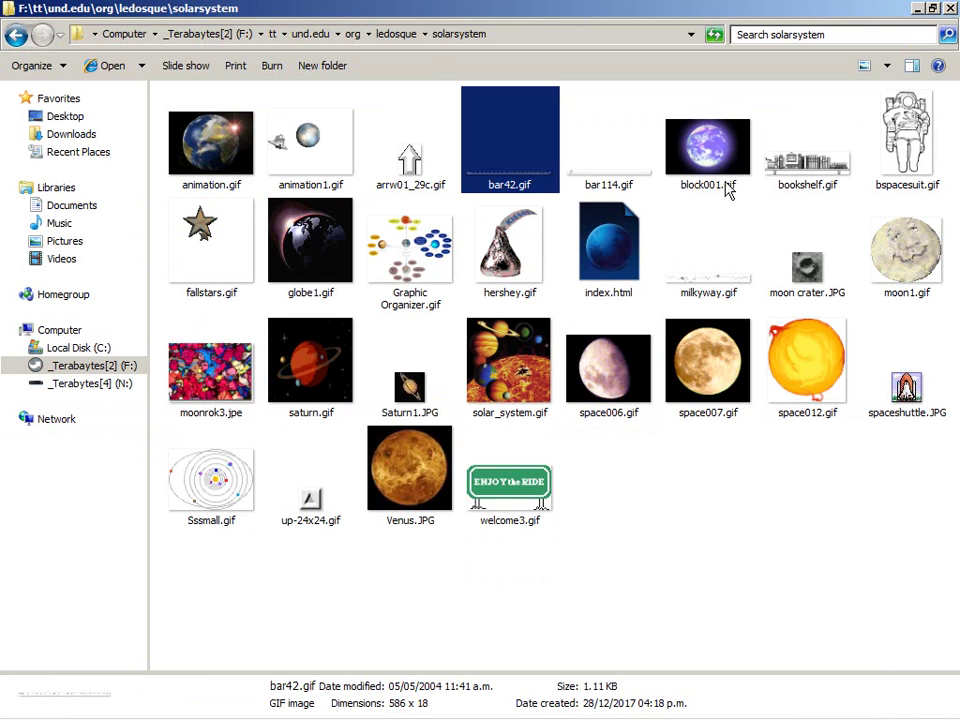
pyautogui.press('a')
pyautogui.press('b')
pyautogui.hotkey('alt', 'Tab')
# Step: Make a backup copy of index.html in the solarsystem folder
pyautogui.hotkey('alt', 'Tab')
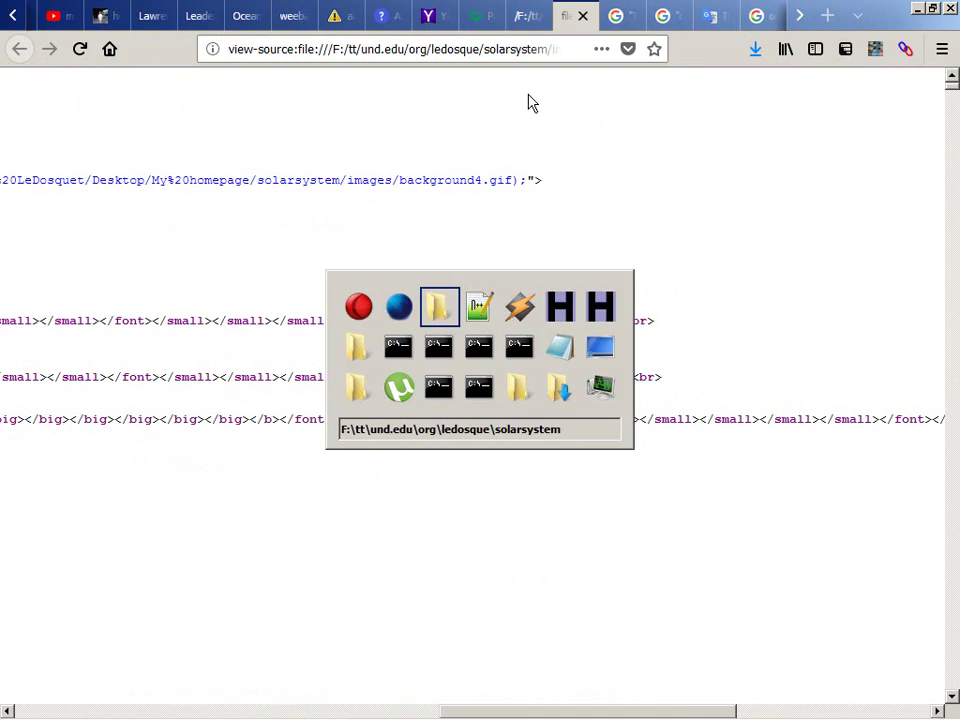
pyautogui.press('i')
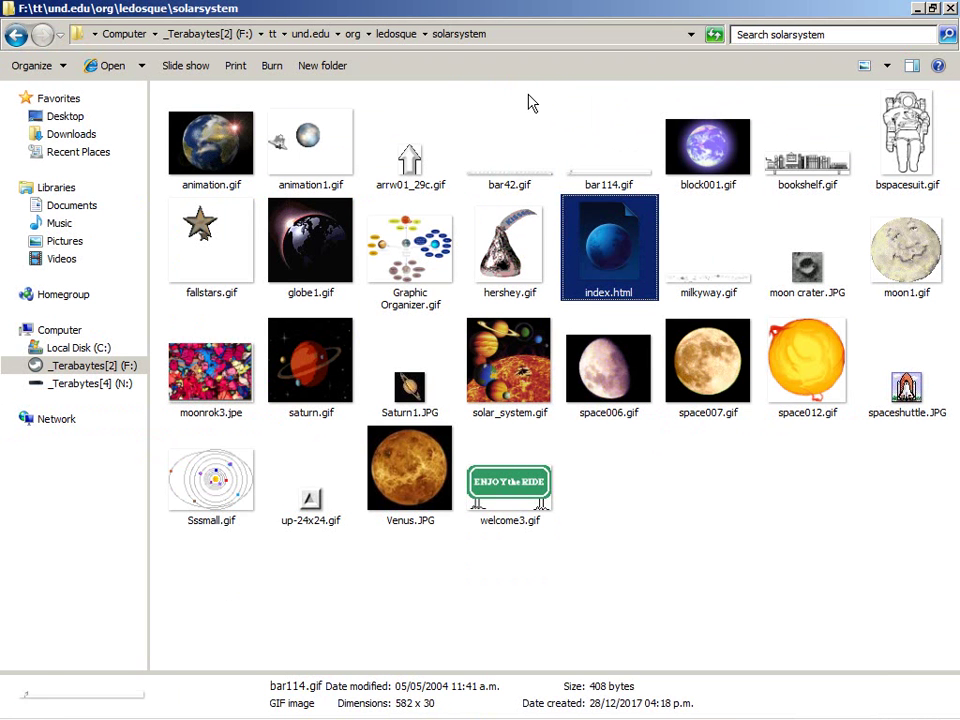
pyautogui.hotkey('ctrl', 'c')
pyautogui.hotkey('ctrl', 'v')
# Step: Open the original index.html from the solarsystem folder in Notepad++
pyautogui.press('i')
pyautogui.press('Menu')
pyautogui.press('Down')
pyautogui.press('Down')
pyautogui.press('Down')
pyautogui.press('Down')
pyautogui.press('Up')
pyautogui.press('Up')
pyautogui.press('Up')
pyautogui.press('Right')
pyautogui.press('Down')
pyautogui.press('Down')
pyautogui.press('Down')
pyautogui.press('Down')
pyautogui.press('Down')
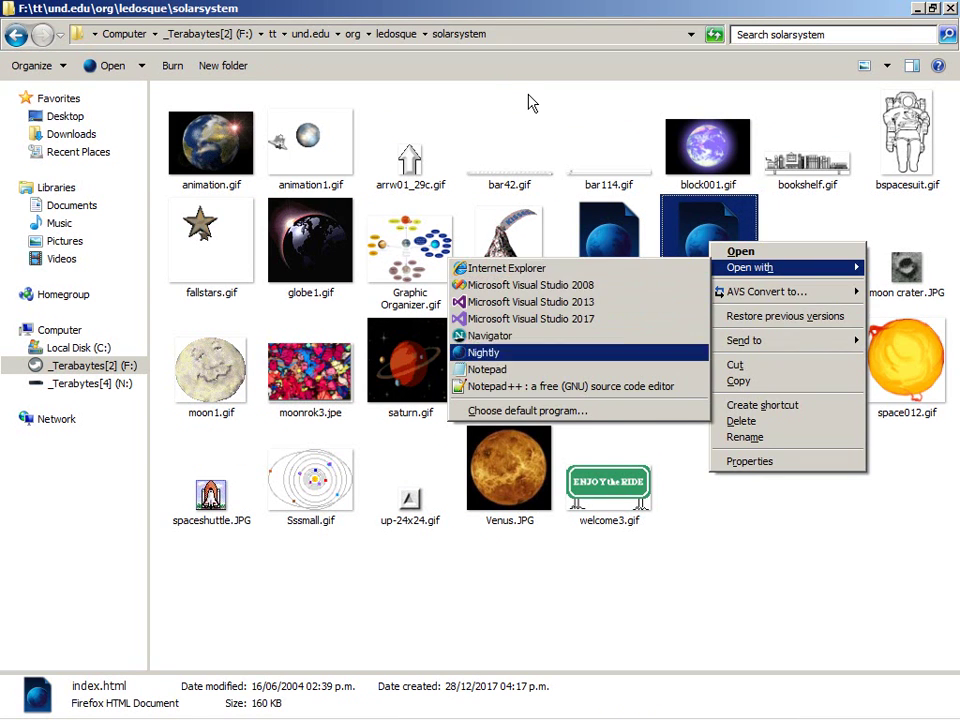
pyautogui.press('Return')
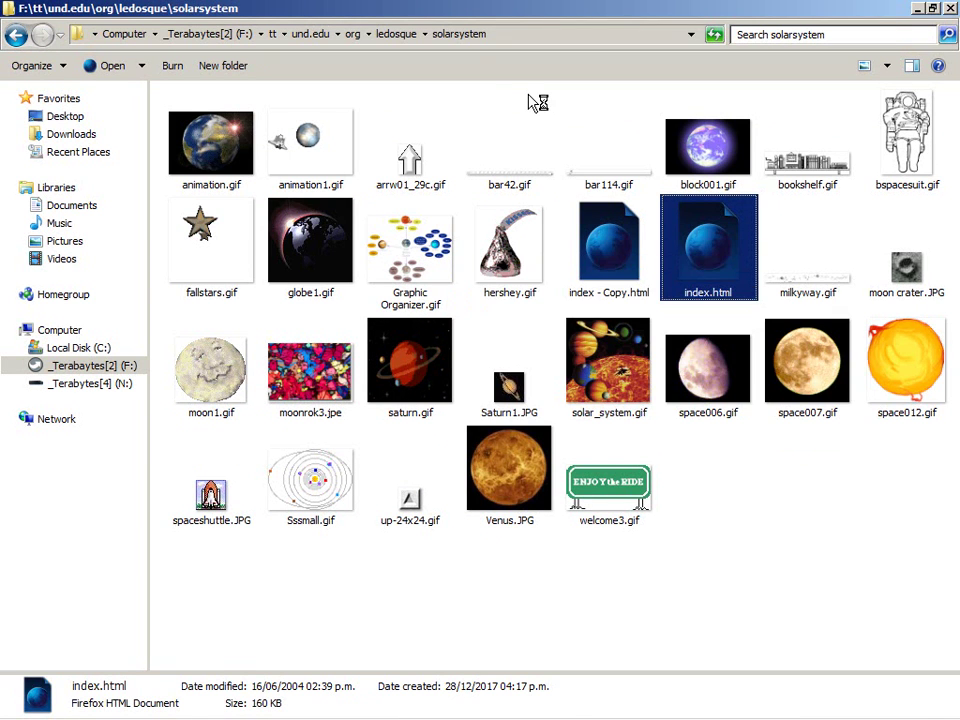
pyautogui.hotkey('ctrl', 'f')
pyautogui.write('c:')
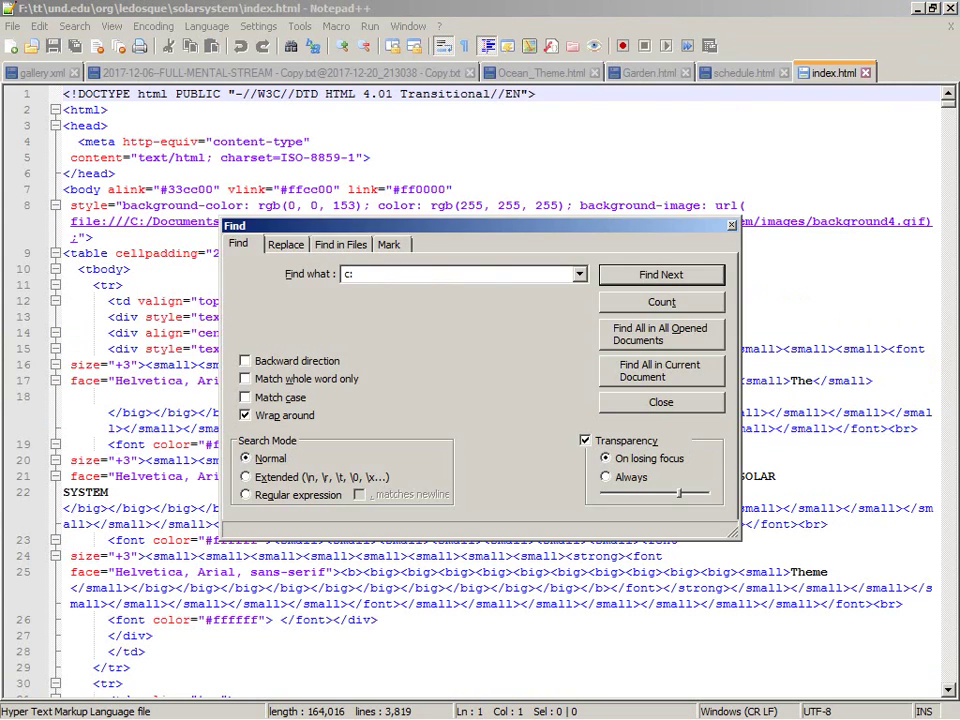
pyautogui.press('Escape')
# Step: Remove every occurrence of line 8's local path prefix, from file:///C:/ through solarsystem/, leaving images/background4.gif, and save index.html
pyautogui.press('Down')
pyautogui.press('Down')
pyautogui.press('Down')
pyautogui.press('Down')
pyautogui.press('Down')
pyautogui.press('Down')
pyautogui.press('End')
pyautogui.hotkey('shift', 'End')
pyautogui.hotkey('shift', 'Left')
pyautogui.hotkey('shift', 'Left')
pyautogui.hotkey('shift', 'Left')
pyautogui.hotkey('shift', 'Left')
pyautogui.hotkey('shift', 'Left')
pyautogui.hotkey('shift', 'Left')
pyautogui.hotkey('shift', 'Left')
pyautogui.hotkey('shift', 'Left')
pyautogui.hotkey('shift', 'Left')
pyautogui.hotkey('shift', 'Left')
pyautogui.hotkey('shift', 'Left')
pyautogui.hotkey('shift', 'Left')
pyautogui.hotkey('shift', 'Left')
pyautogui.hotkey('shift', 'Left')
pyautogui.hotkey('shift', 'Left')
pyautogui.hotkey('shift', 'Left')
pyautogui.hotkey('shift', 'Left')
pyautogui.hotkey('shift', 'Left')
pyautogui.hotkey('shift', 'Left')
pyautogui.hotkey('shift', 'Left')
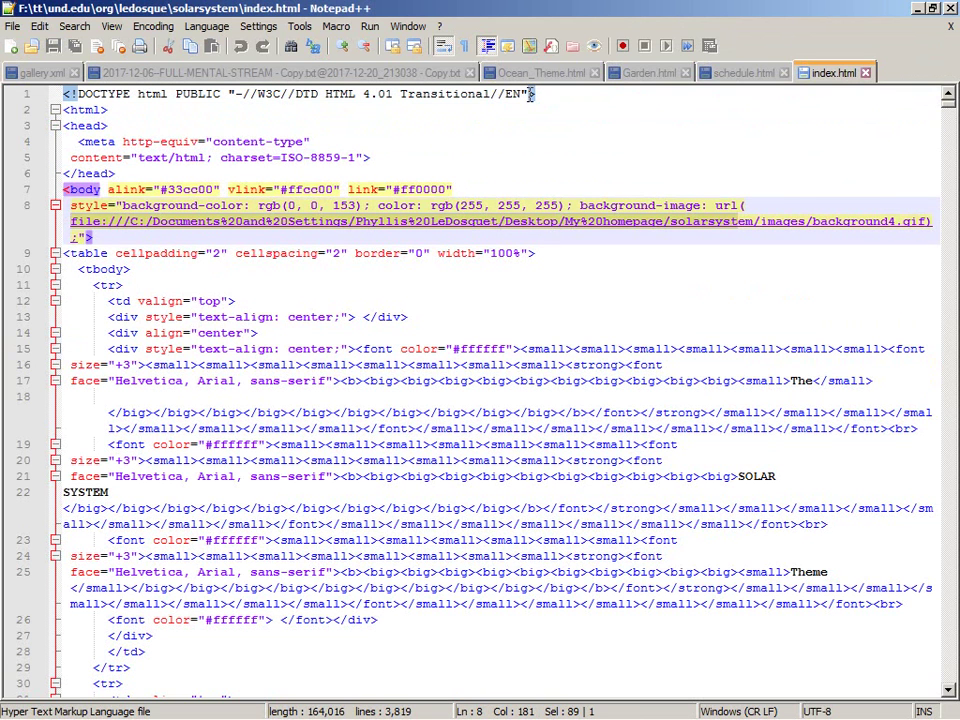
pyautogui.hotkey('shift', 'Left')
pyautogui.hotkey('shift', 'Left')
pyautogui.hotkey('shift', 'Left')
pyautogui.hotkey('shift', 'Left')
pyautogui.hotkey('shift', 'Left')
pyautogui.hotkey('shift', 'Left')
pyautogui.hotkey('shift', 'Left')
pyautogui.hotkey('shift', 'Left')
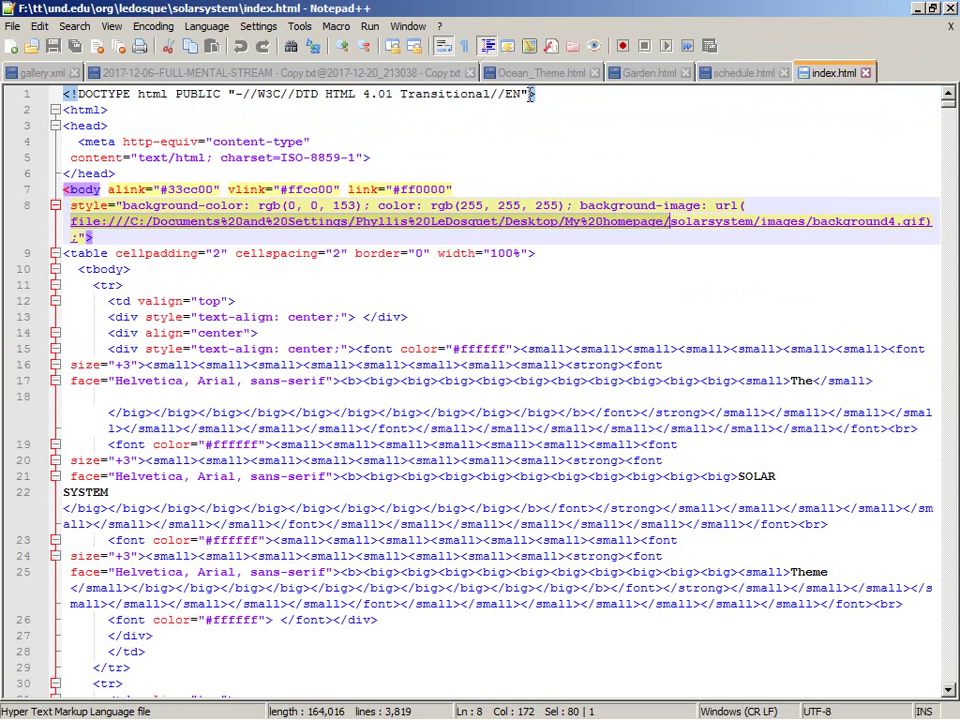
pyautogui.hotkey('shift', 'Right')
pyautogui.hotkey('shift', 'Right')
pyautogui.hotkey('shift', 'Right')
pyautogui.hotkey('shift', 'Right')
pyautogui.hotkey('shift', 'Right')
pyautogui.hotkey('shift', 'Right')
pyautogui.hotkey('shift', 'Right')
pyautogui.hotkey('shift', 'Right')
pyautogui.hotkey('shift', 'Right')
pyautogui.hotkey('shift', 'Right')
pyautogui.hotkey('shift', 'Right')
pyautogui.hotkey('ctrl', 'f')
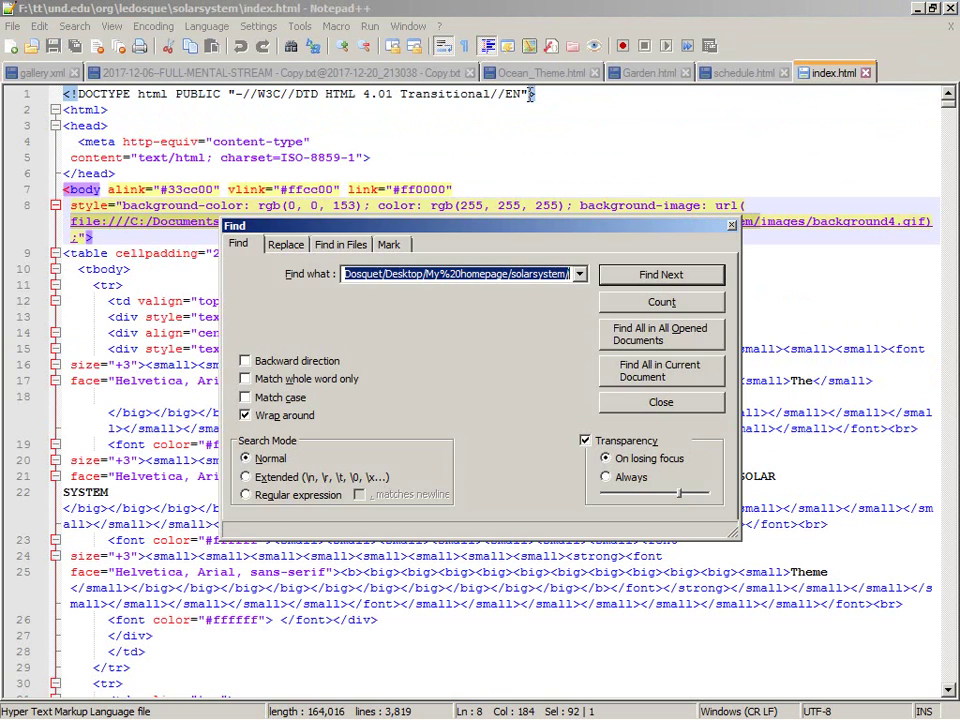
pyautogui.click(286, 244)
pyautogui.press('Tab')
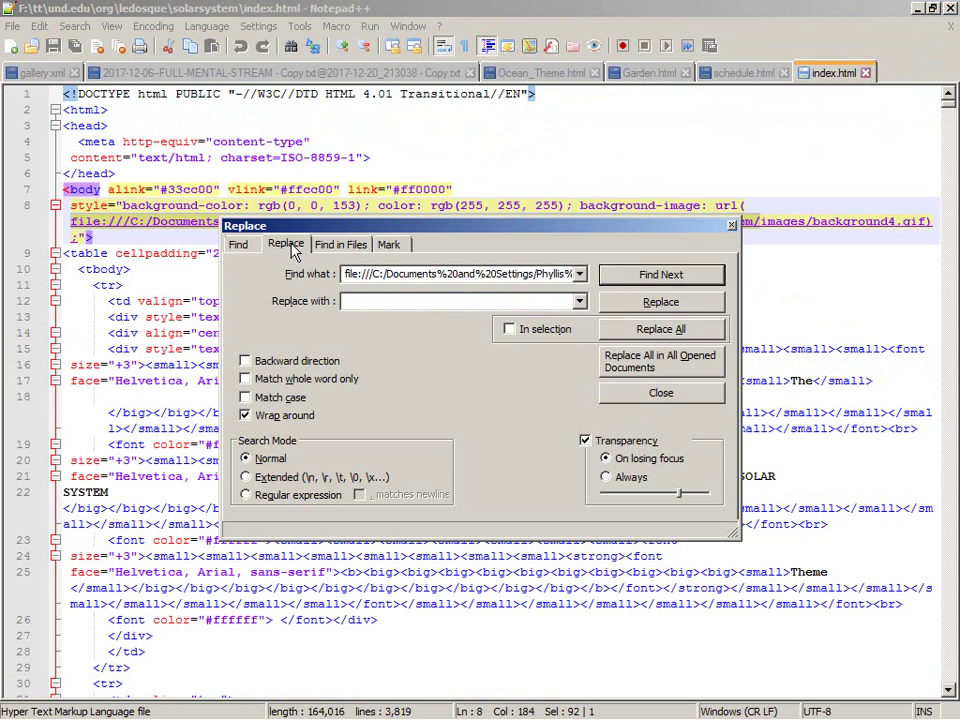
pyautogui.hotkey('alt', 'a')
pyautogui.press('Escape')
pyautogui.hotkey('ctrl', 's')
# Step: Copy the relative path images/background4.gif from the background-image URL on line 8
pyautogui.hotkey('shift', 'Right')
pyautogui.hotkey('shift', 'Right')
pyautogui.hotkey('shift', 'Right')
pyautogui.hotkey('shift', 'Right')
pyautogui.hotkey('shift', 'Right')
pyautogui.hotkey('shift', 'Right')
pyautogui.hotkey('shift', 'Right')
pyautogui.hotkey('shift', 'Right')
pyautogui.hotkey('shift', 'Right')
pyautogui.hotkey('shift', 'Right')
pyautogui.hotkey('shift', 'Right')
pyautogui.hotkey('shift', 'Right')
pyautogui.hotkey('shift', 'Right')
pyautogui.hotkey('shift', 'Right')
pyautogui.hotkey('shift', 'Right')
pyautogui.hotkey('shift', 'Right')
pyautogui.hotkey('shift', 'Right')
pyautogui.hotkey('shift', 'Right')
pyautogui.hotkey('shift', 'Right')
pyautogui.hotkey('shift', 'Right')
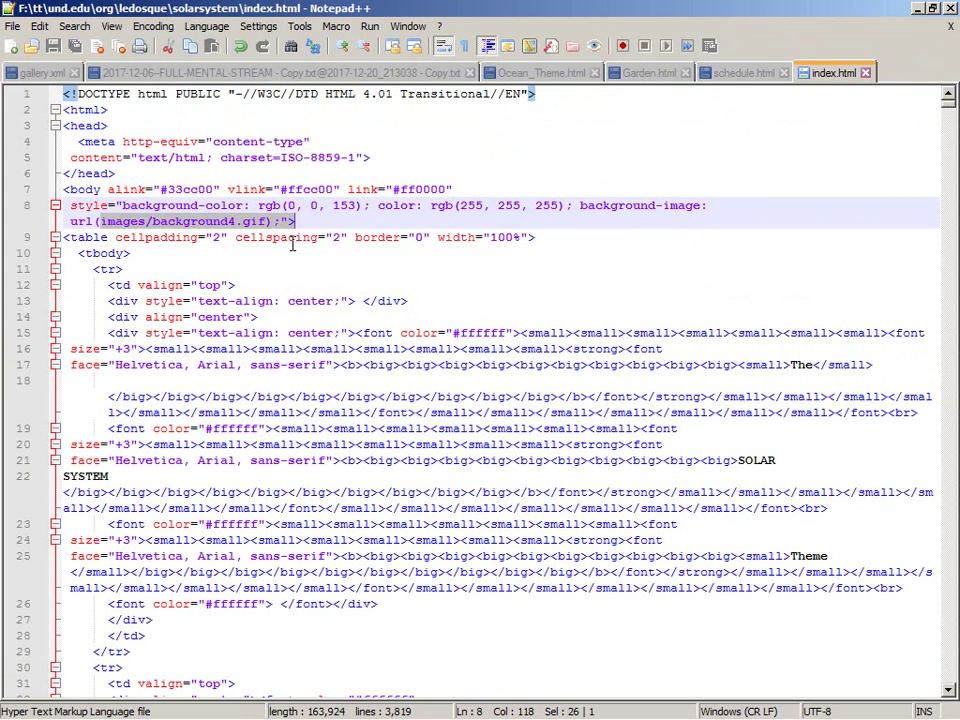
# Step: Switch to the browser and reload the Solar System Theme page
pyautogui.hotkey('alt', 'Tab')
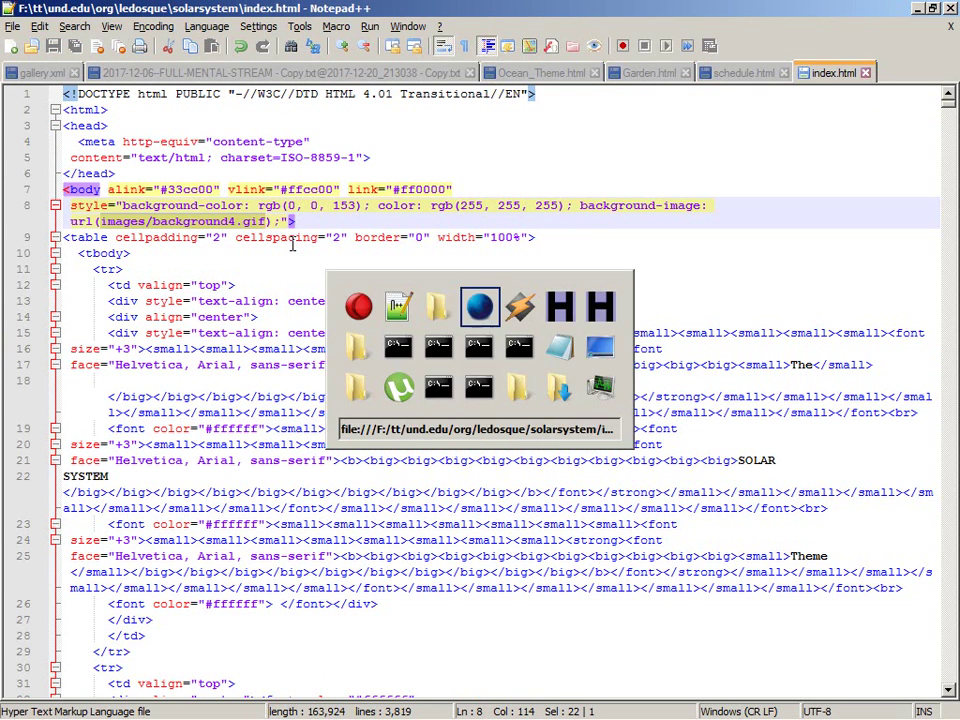
pyautogui.hotkey('ctrl', 'pageup')
pyautogui.press('F5')
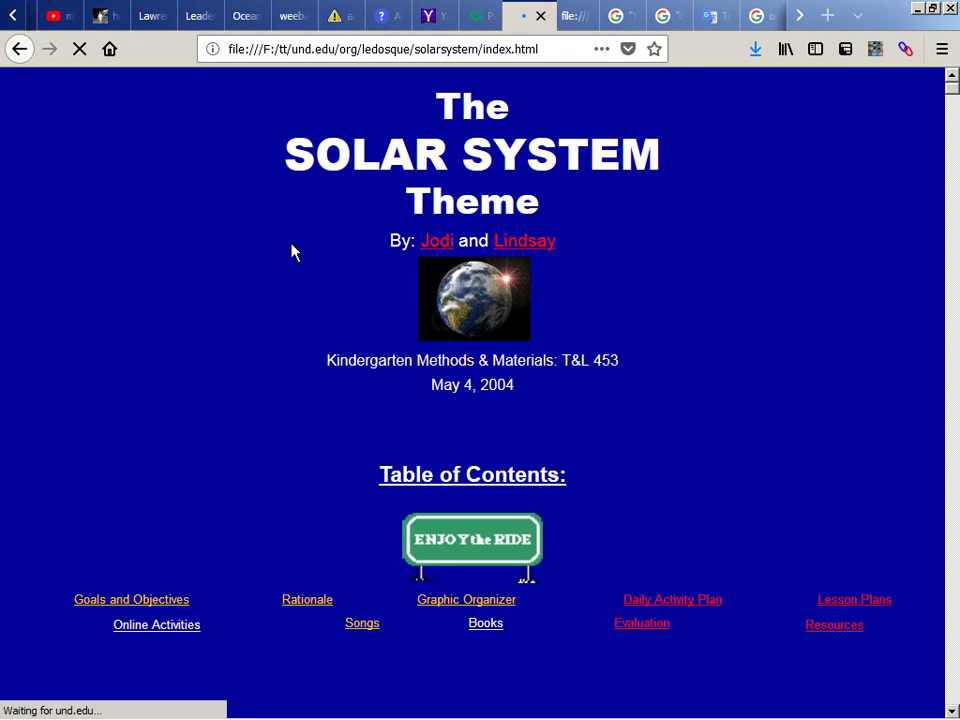
# Step: Try to load images/images/background4.gif in place of index.html in the page's address
pyautogui.click(481, 44)
pyautogui.click(484, 45)
pyautogui.hotkey('shift', 'End')
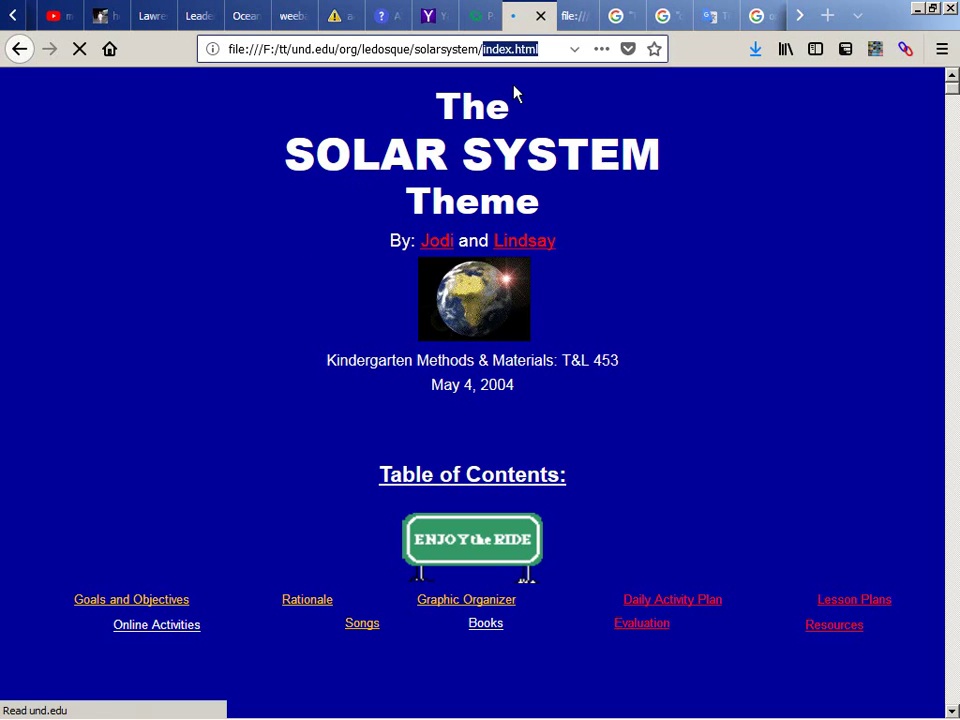
pyautogui.write('images/images/background4.gif')
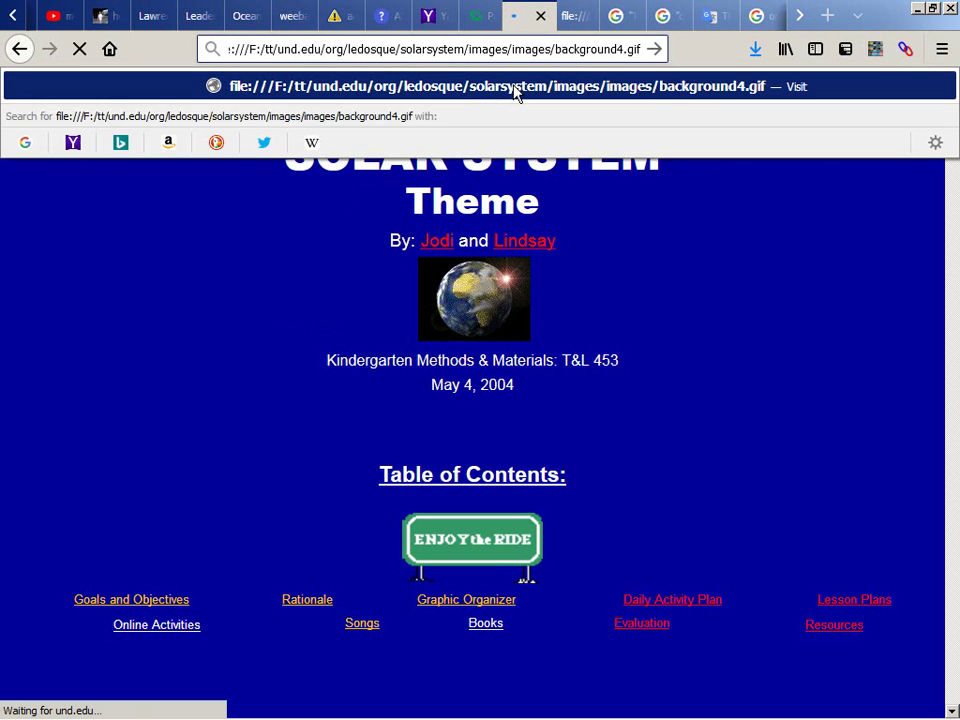
pyautogui.press('Return')
# Step: Remove the duplicated images/ folder from the background4.gif path in the page's address
pyautogui.press('Left')
pyautogui.press('Left')
pyautogui.press('Left')
pyautogui.press('Left')
pyautogui.press('Left')
pyautogui.press('Left')
pyautogui.press('Left')
pyautogui.press('Left')
pyautogui.press('Left')
pyautogui.press('Left')
pyautogui.press('Left')
pyautogui.press('Left')
pyautogui.press('Left')
pyautogui.press('Left')
pyautogui.press('Left')
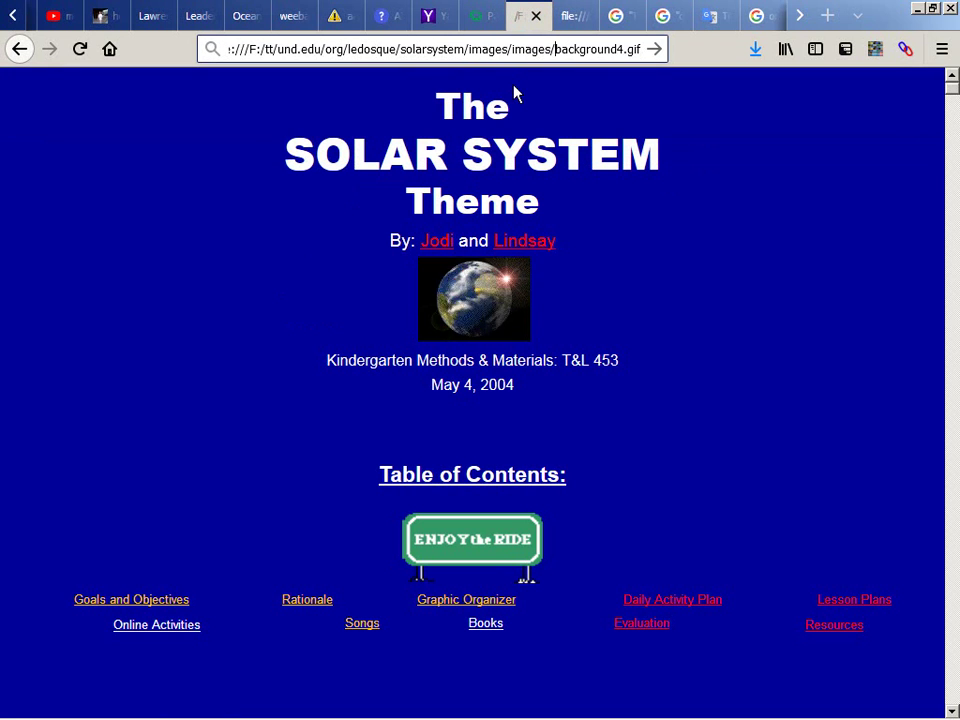
pyautogui.press('BackSpace')
pyautogui.press('BackSpace')
pyautogui.press('BackSpace')
pyautogui.press('BackSpace')
pyautogui.press('BackSpace')
pyautogui.press('BackSpace')
pyautogui.press('BackSpace')
# Step: Strip the file:///F:/tt/ prefix from the address and load und.edu/org/ledosque/solarsystem/images/background4.gif from the web
pyautogui.press('Home')
pyautogui.hotkey('shift', 'Right')
pyautogui.hotkey('shift', 'Right')
pyautogui.hotkey('shift', 'Right')
pyautogui.hotkey('shift', 'Right')
pyautogui.hotkey('shift', 'Right')
pyautogui.hotkey('shift', 'Right')
pyautogui.hotkey('shift', 'Right')
pyautogui.hotkey('shift', 'Right')
pyautogui.hotkey('shift', 'Right')
pyautogui.hotkey('shift', 'Right')
pyautogui.hotkey('shift', 'Right')
pyautogui.hotkey('shift', 'Right')
pyautogui.hotkey('shift', 'Right')
pyautogui.hotkey('shift', 'Right')
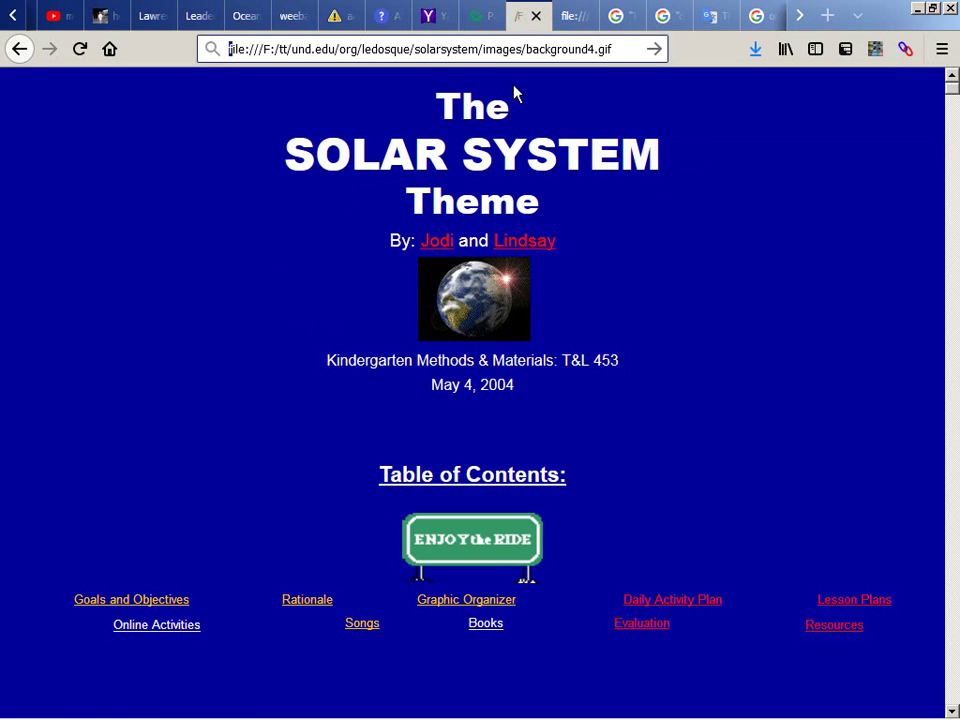
pyautogui.press('BackSpace')
pyautogui.hotkey('ctrl', 'a')
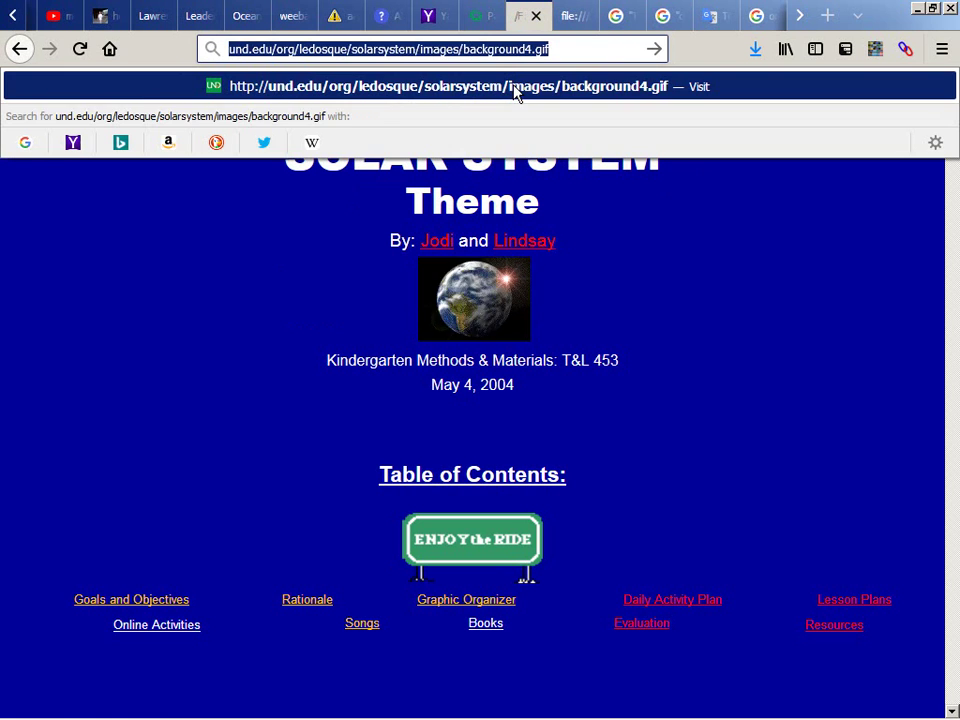
pyautogui.press('Return')
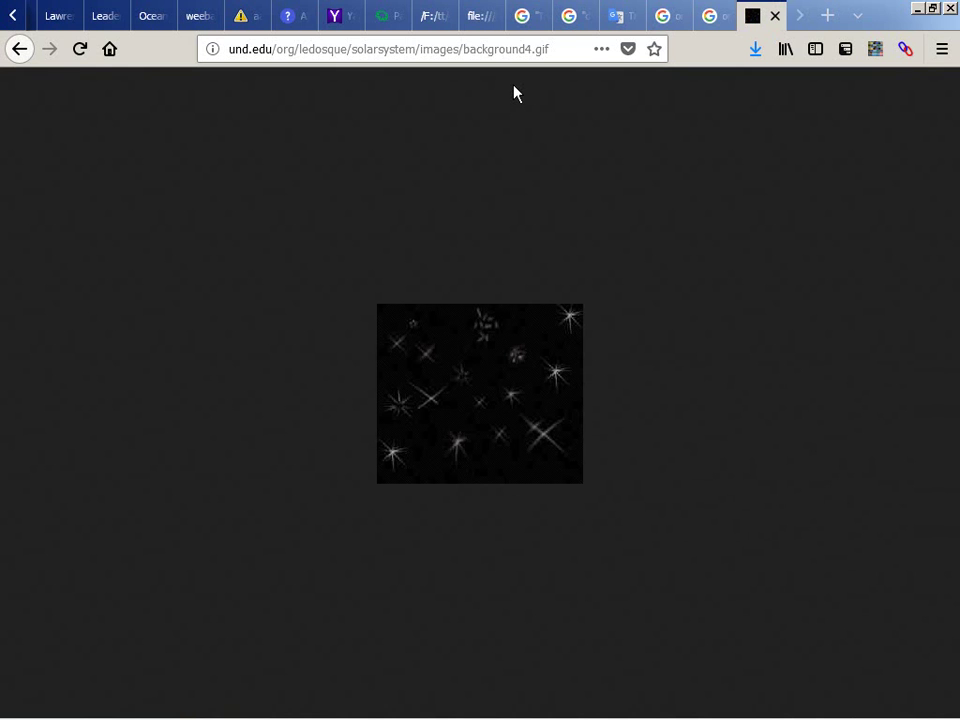
# Step: Save the image as background4.gif in F:\tt\und.edu\org\ledosque\solarsystem, copying that folder's path from the file manager
pyautogui.hotkey('ctrl', 's')
pyautogui.hotkey('alt', 'Tab')
pyautogui.click(496, 40)
pyautogui.hotkey('ctrl', 'c')
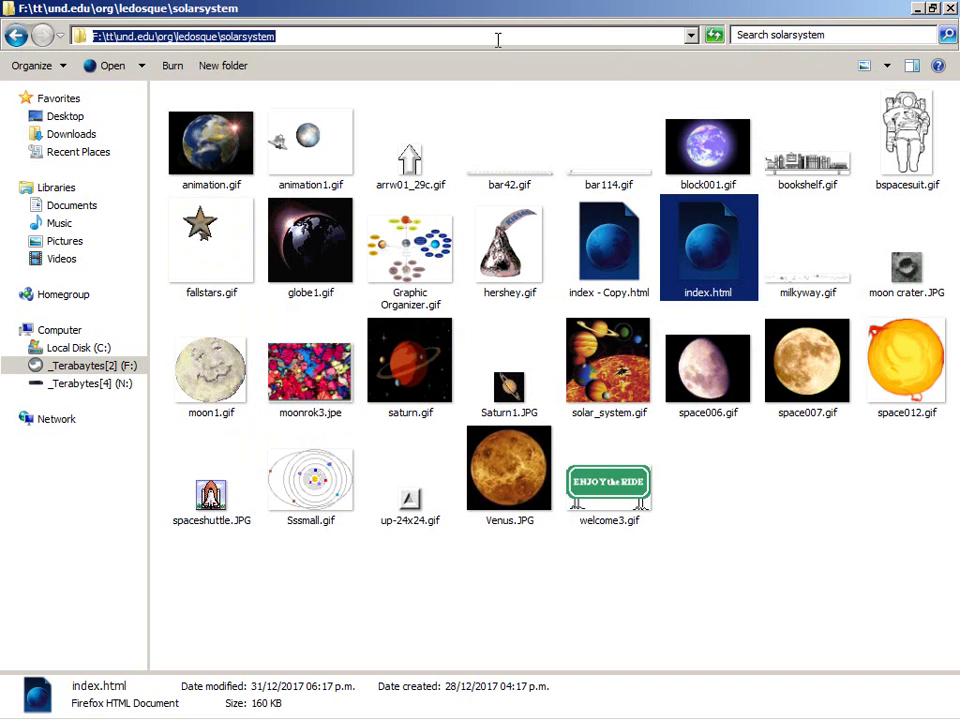
pyautogui.hotkey('alt', 'Tab')
pyautogui.hotkey('ctrl', 'v')
pyautogui.press('Return')
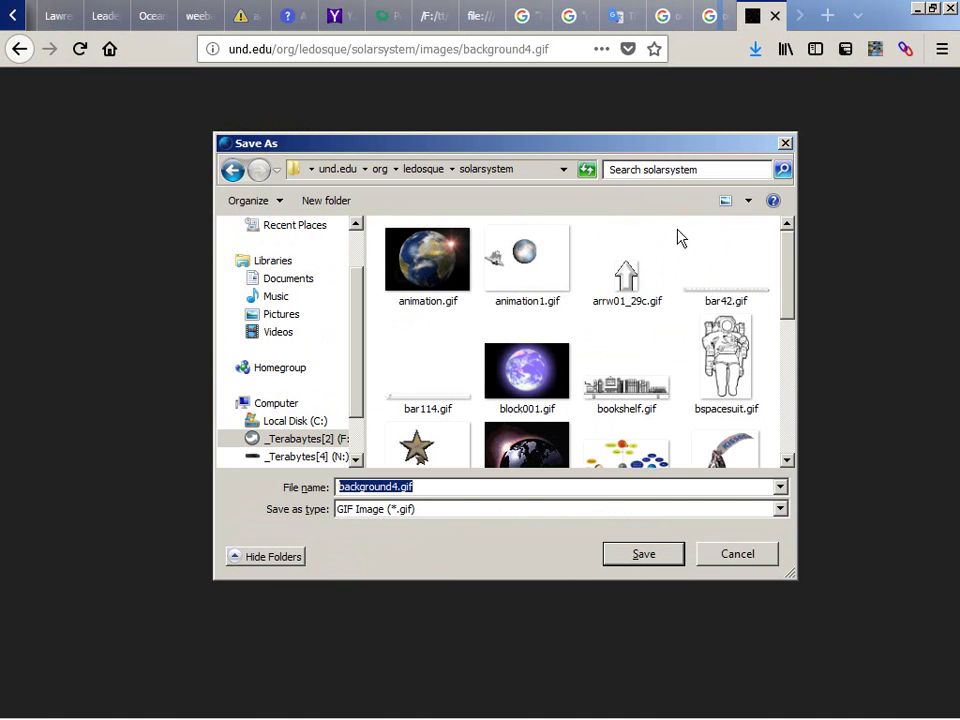
pyautogui.click(640, 560)
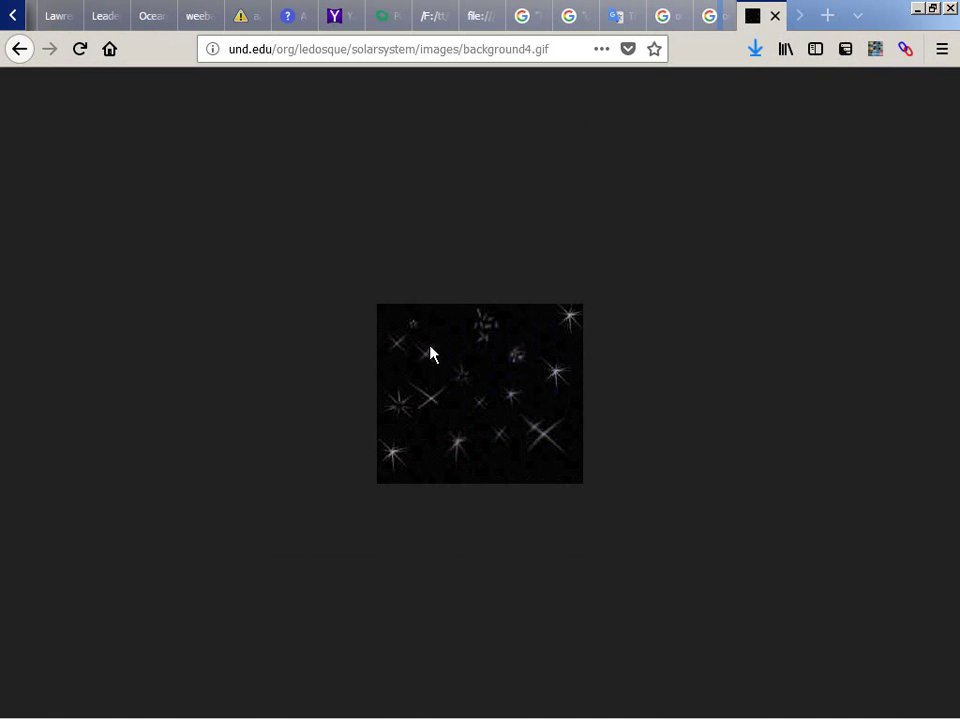
# Step: Close the background image's page and reload the local Solar System Theme page
pyautogui.hotkey('ctrl', 'w')
pyautogui.click(281, 249)
pyautogui.press('F5')
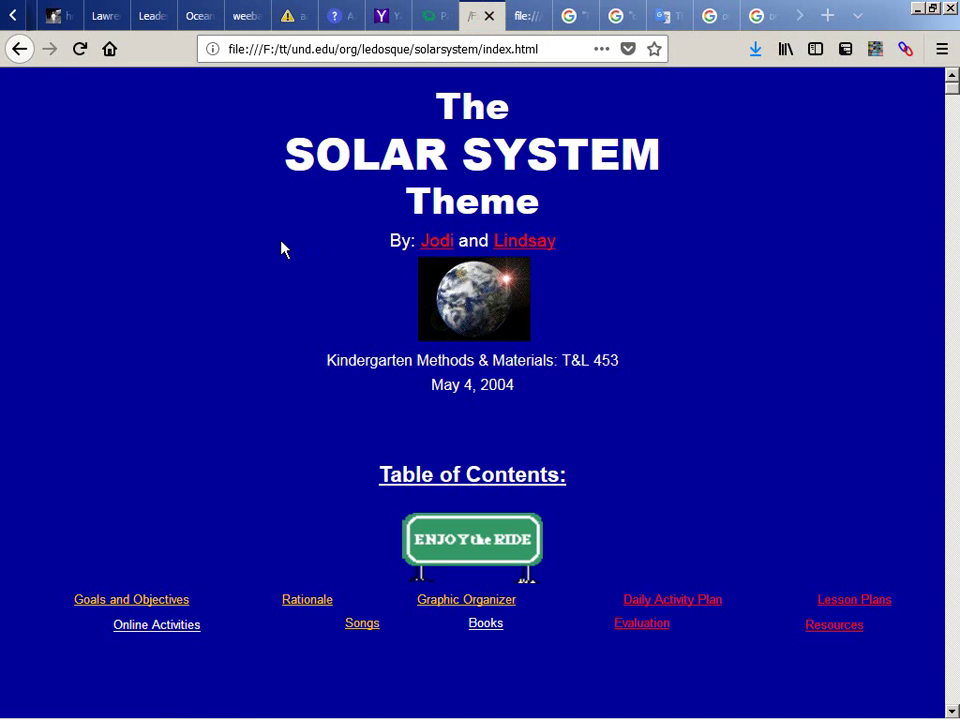
# Step: Switch to Notepad++ and check the folder name in the background-image URL on line 8 of index.html
pyautogui.hotkey('alt', 'Tab')
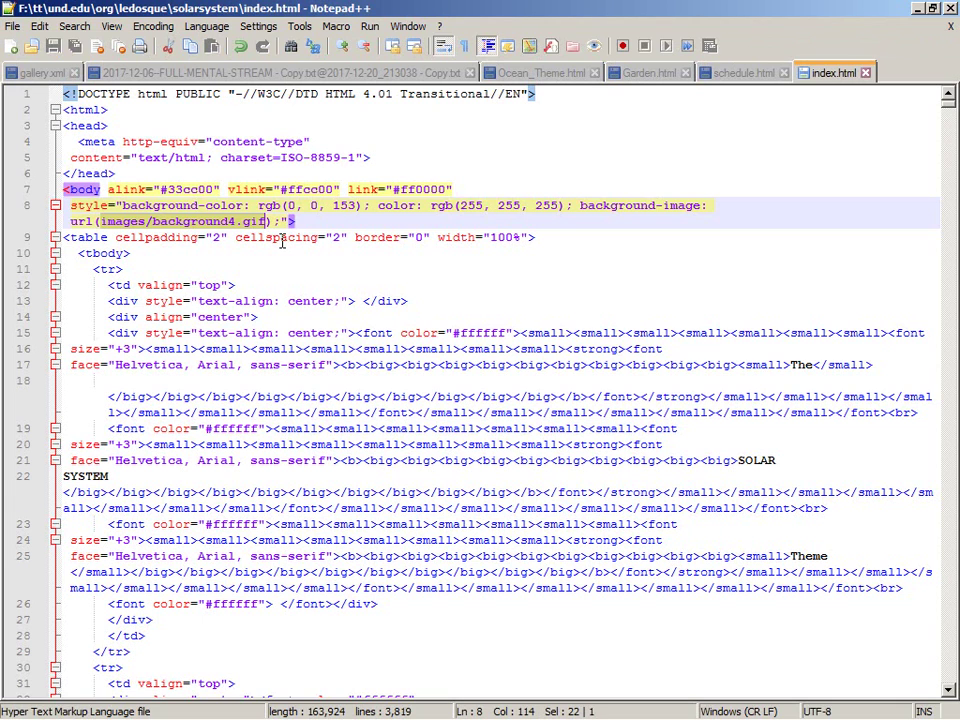
pyautogui.hotkey('alt', 'Tab')
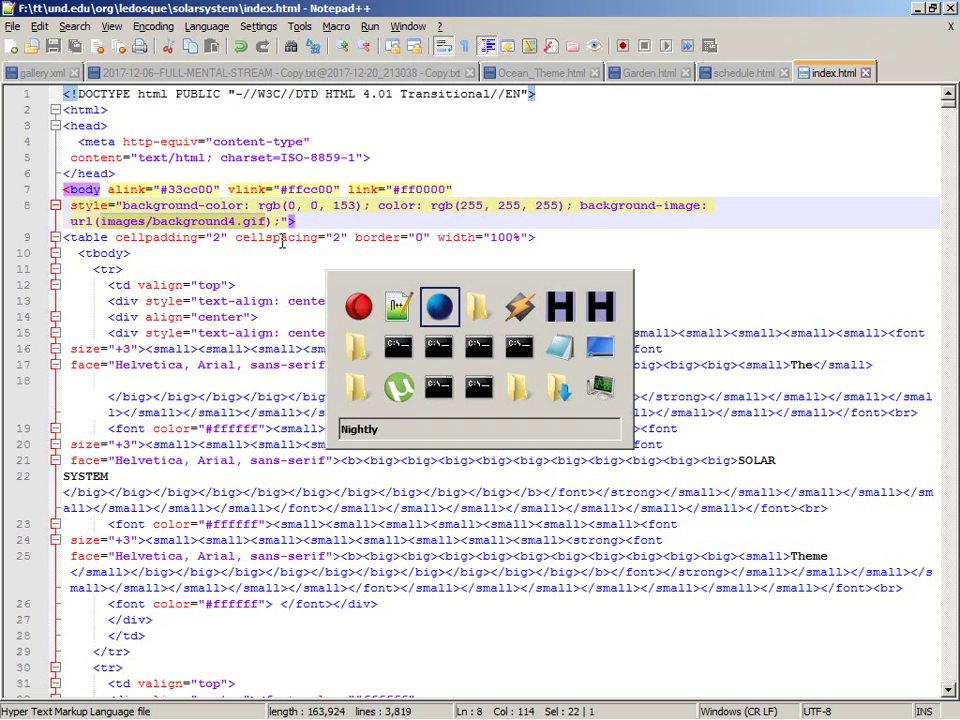
pyautogui.press('Escape')
pyautogui.press('Home')
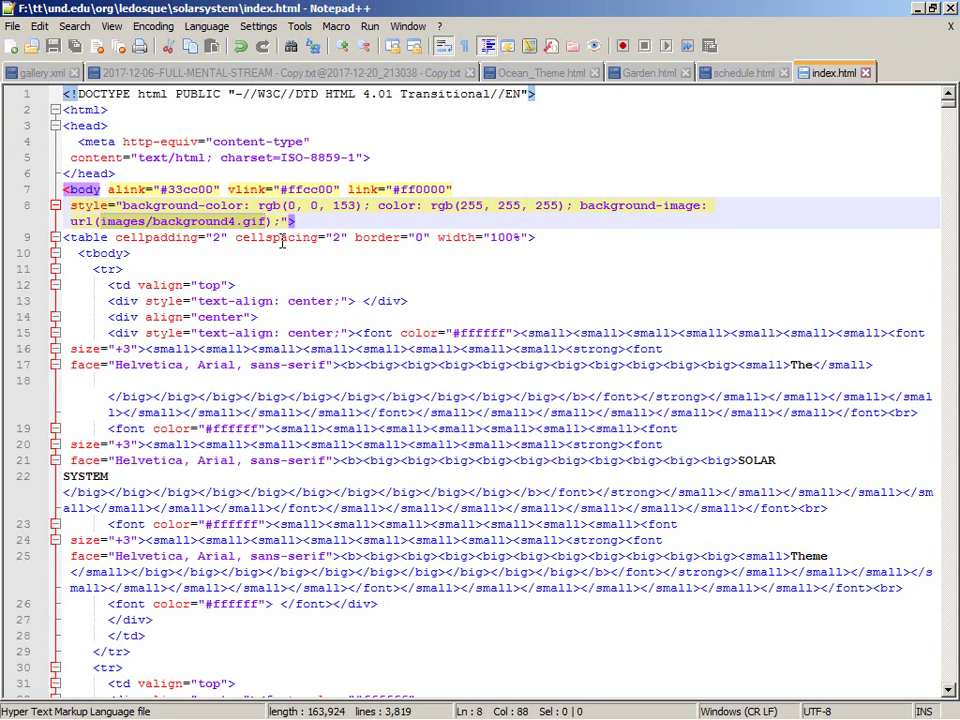
pyautogui.hotkey('shift', 'Right')
pyautogui.hotkey('shift', 'Right')
pyautogui.hotkey('shift', 'Right')
pyautogui.hotkey('shift', 'Right')
pyautogui.hotkey('shift', 'Right')
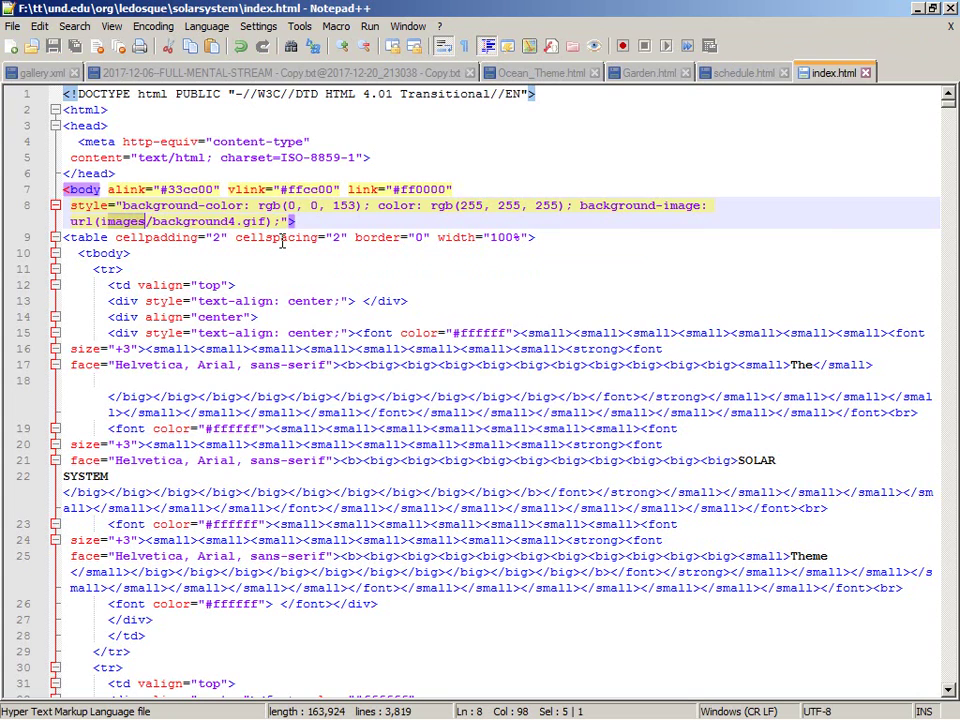
# Step: In the file manager, create a folder named images inside solarsystem and paste a copy of background4.gif into it
pyautogui.hotkey('alt', 'Tab')
pyautogui.hotkey('alt', 'Tab')
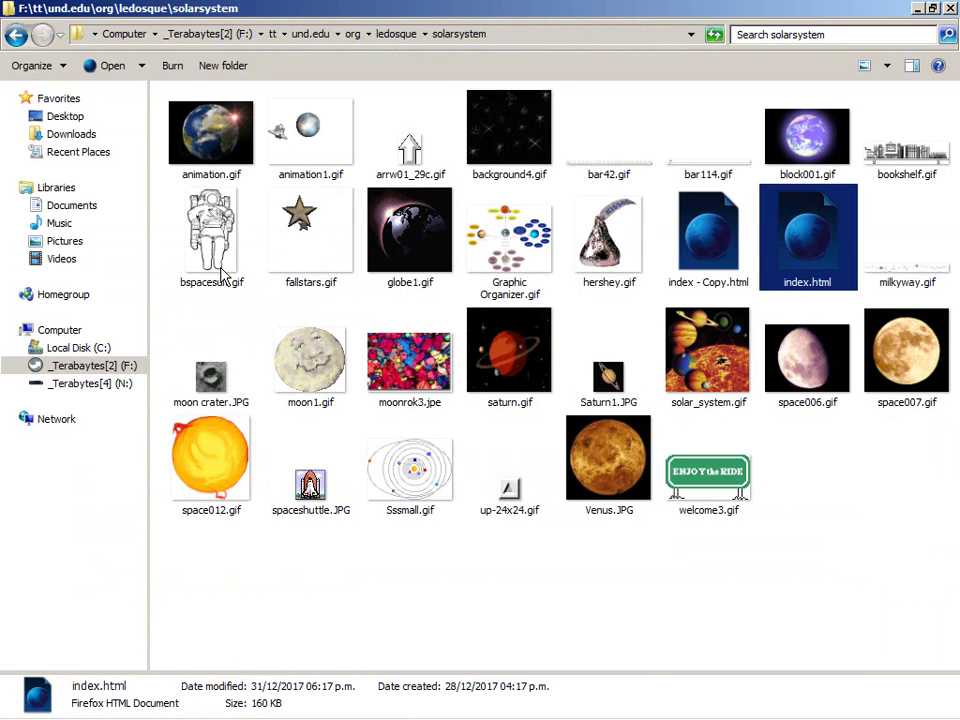
pyautogui.click(495, 150)
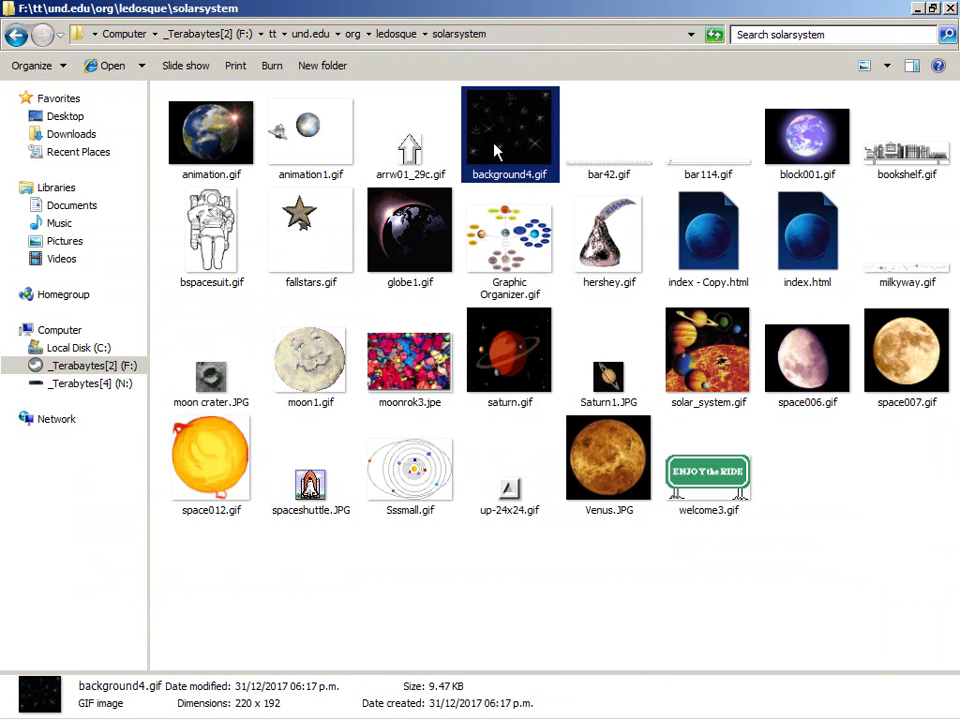
pyautogui.hotkey('ctrl', 'space')
pyautogui.press('Menu')
pyautogui.press('w')
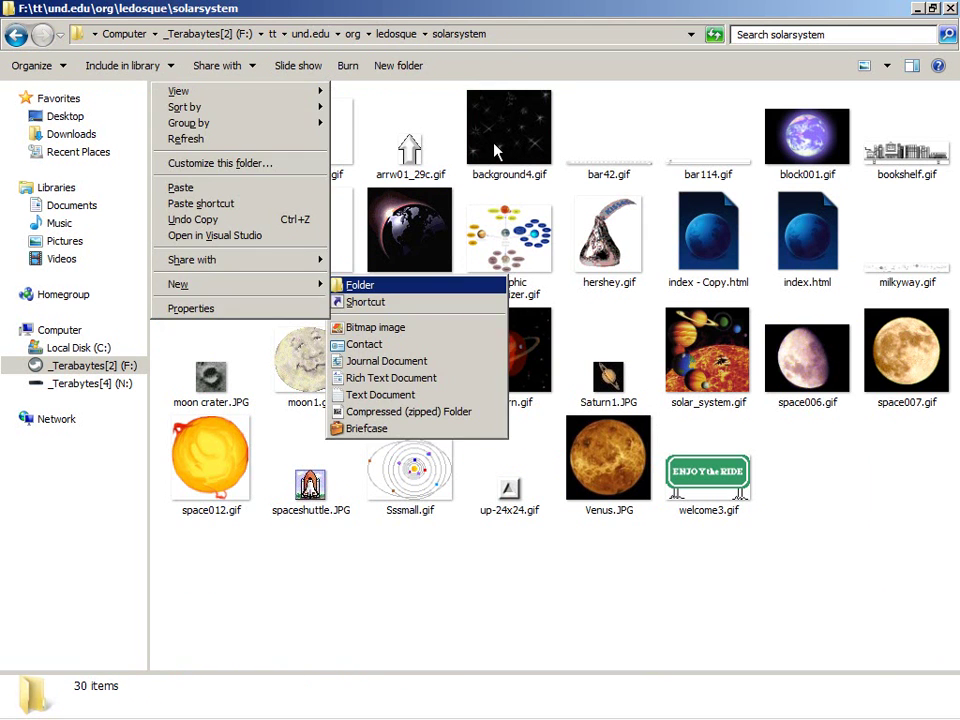
pyautogui.press('Return')
pyautogui.write('images')
pyautogui.press('Return')
pyautogui.press('Return')
pyautogui.hotkey('ctrl', 'v')
pyautogui.press('BackSpace')
# Step: Switch to the browser and reload the Solar System Theme page to test the background image
pyautogui.hotkey('alt', 'Tab')
pyautogui.hotkey('alt', 'Tab')
pyautogui.hotkey('alt', 'Tab')
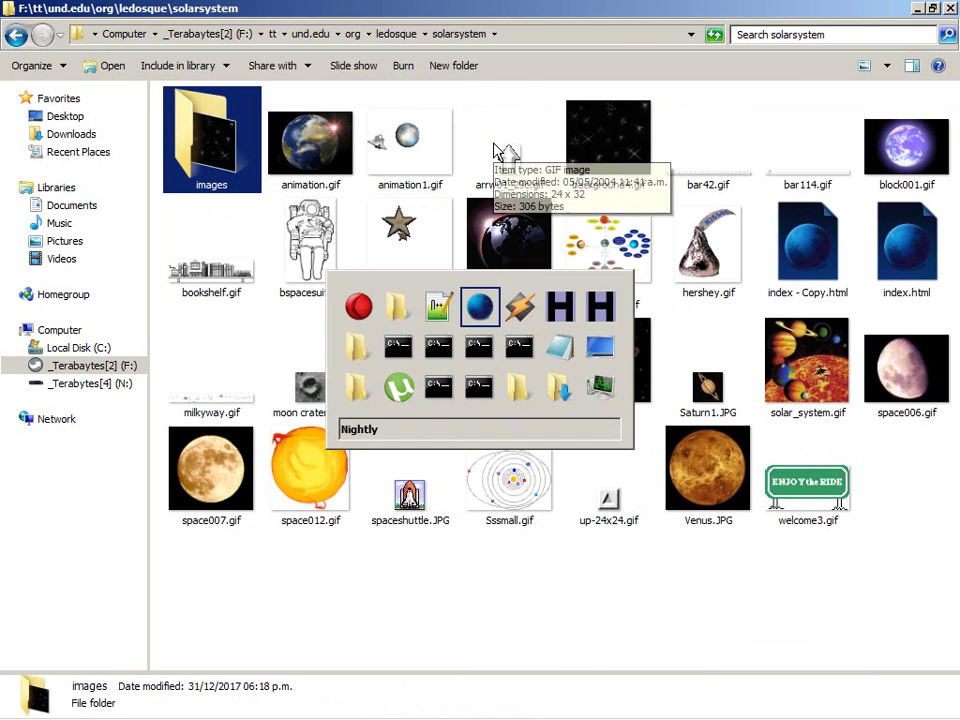
pyautogui.press('F5')
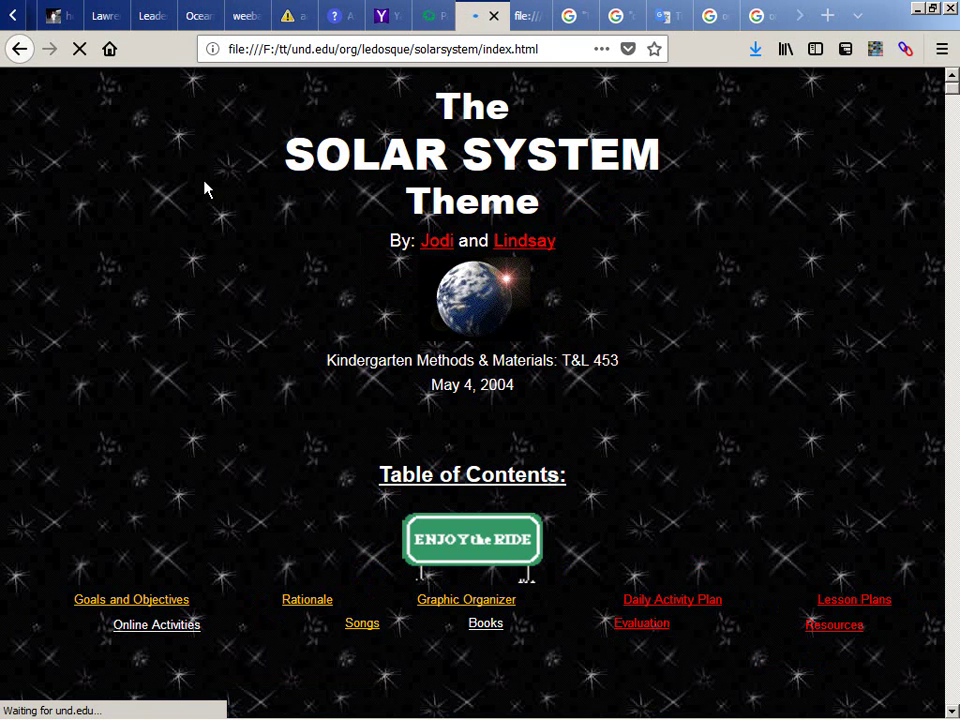
# Step: Examine the background and pictures throughout the Solar System Theme page, ending back at the page title
pyautogui.scroll(-15, 204, 189)
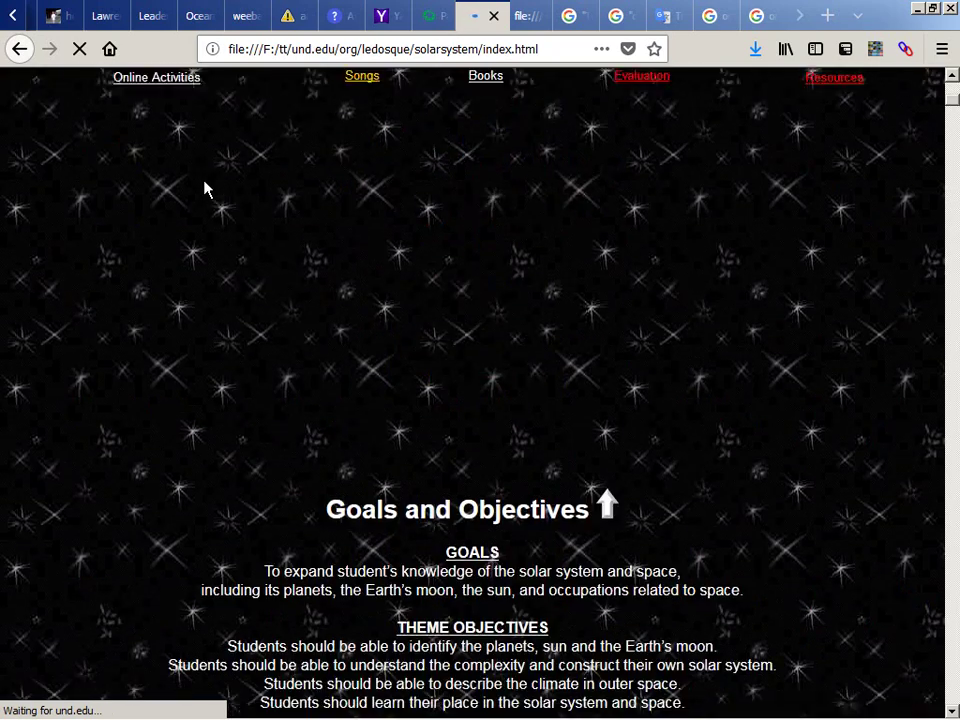
pyautogui.scroll(-20, 204, 189)
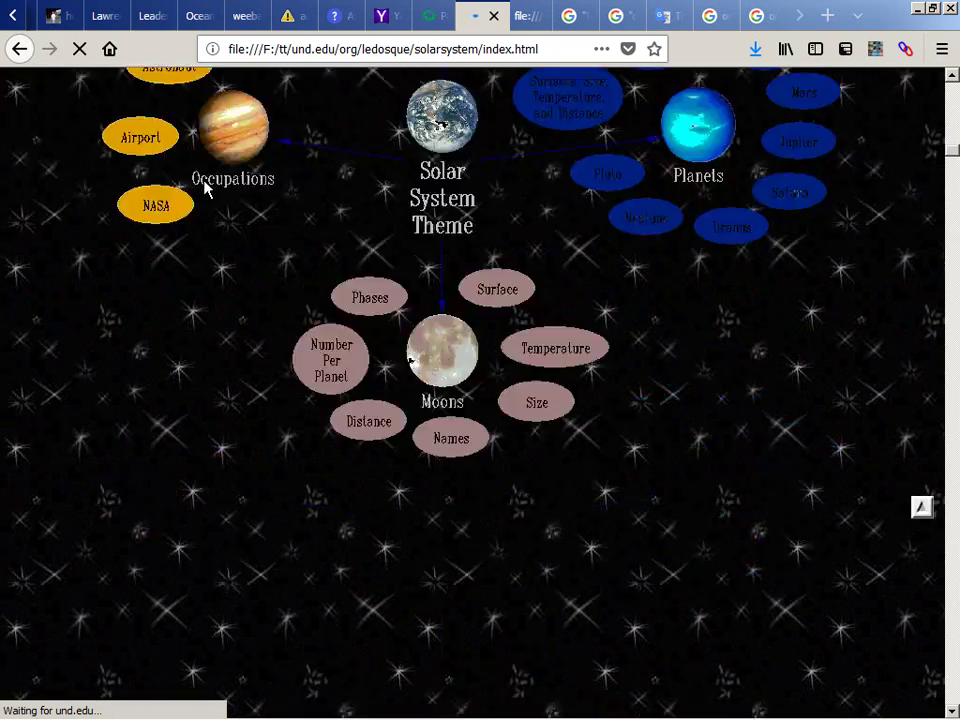
pyautogui.scroll(5, 204, 189)
pyautogui.scroll(-10, 204, 189)
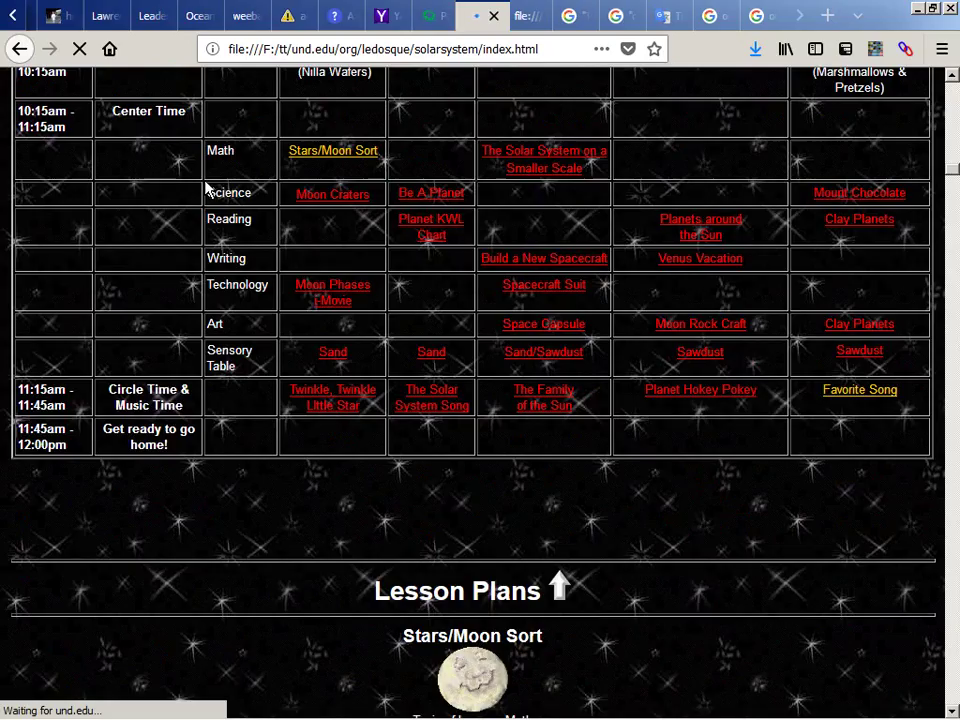
pyautogui.scroll(-20, 322, 195)
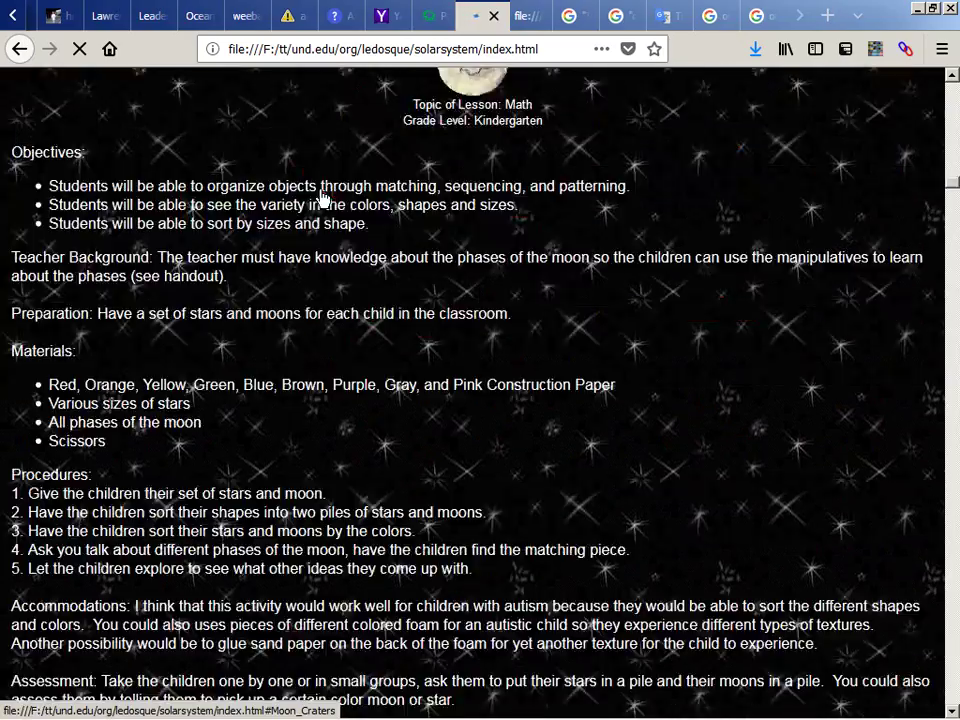
pyautogui.scroll(-20, 322, 190)
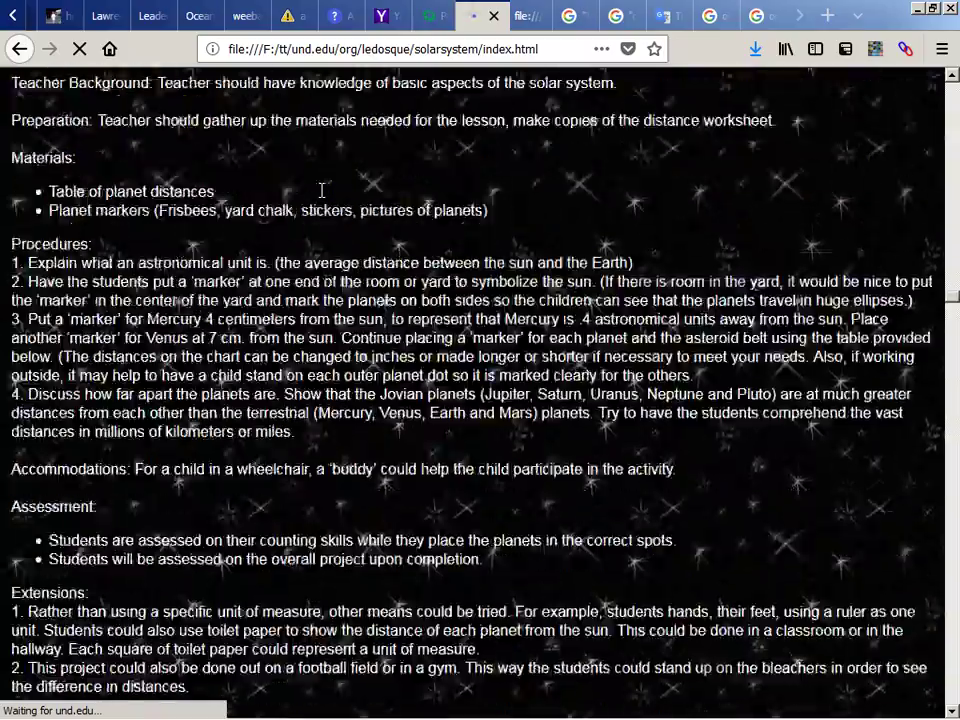
pyautogui.scroll(-20, 322, 195)
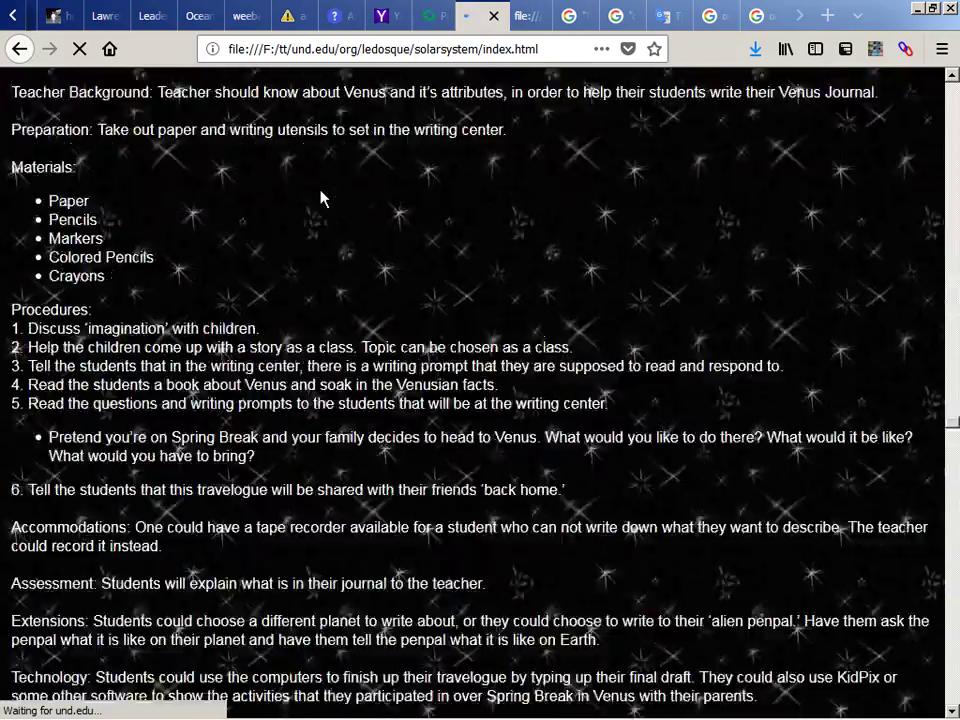
pyautogui.scroll(-20, 322, 192)
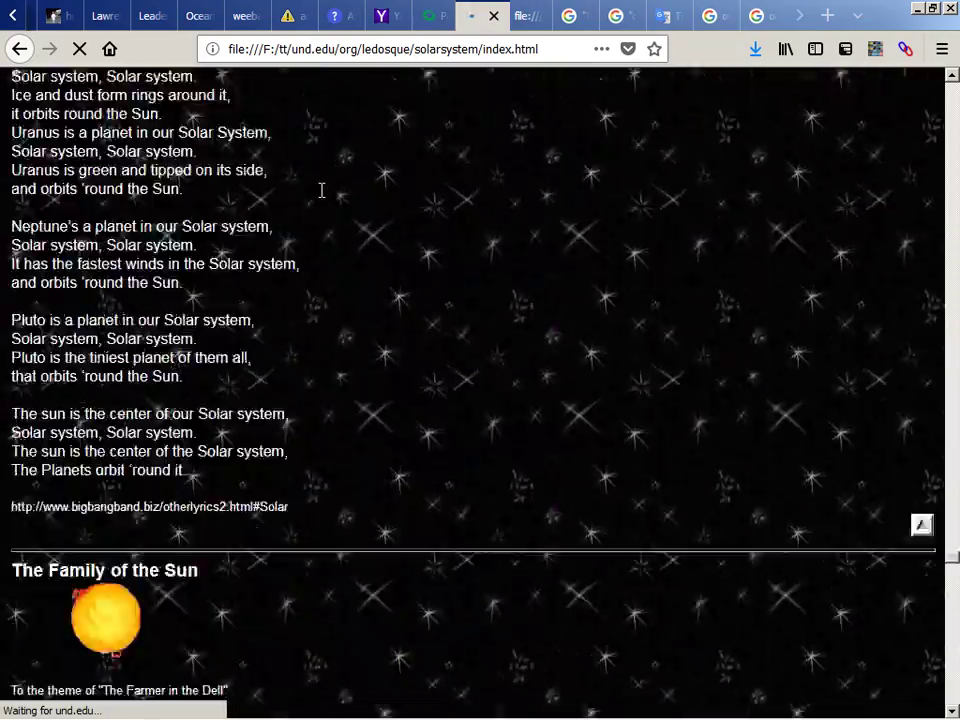
pyautogui.scroll(-10, 322, 197)
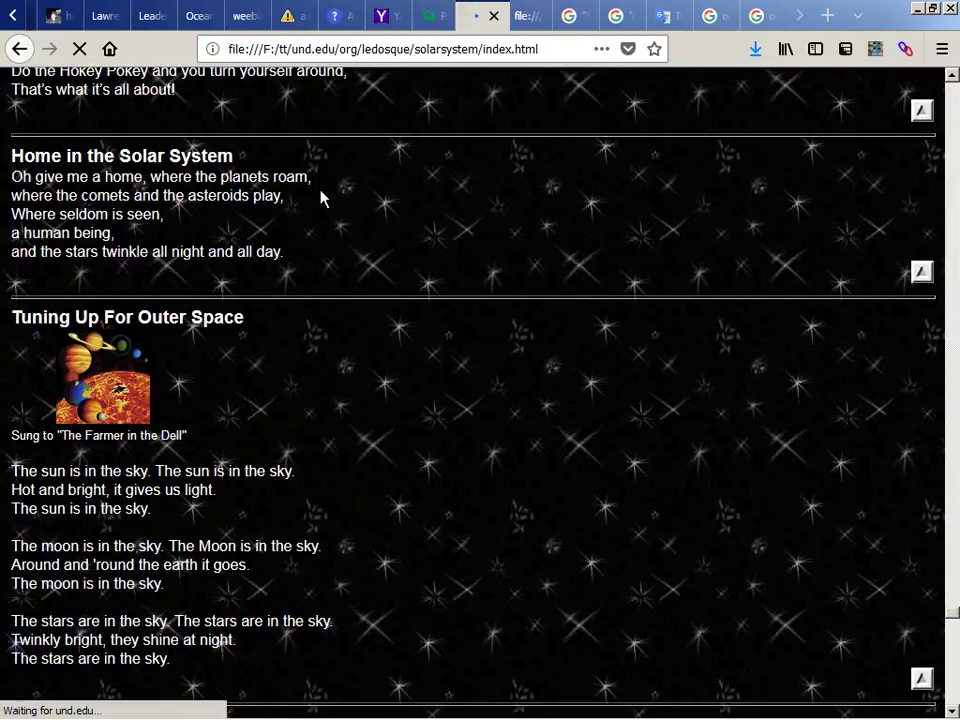
pyautogui.press('Home')
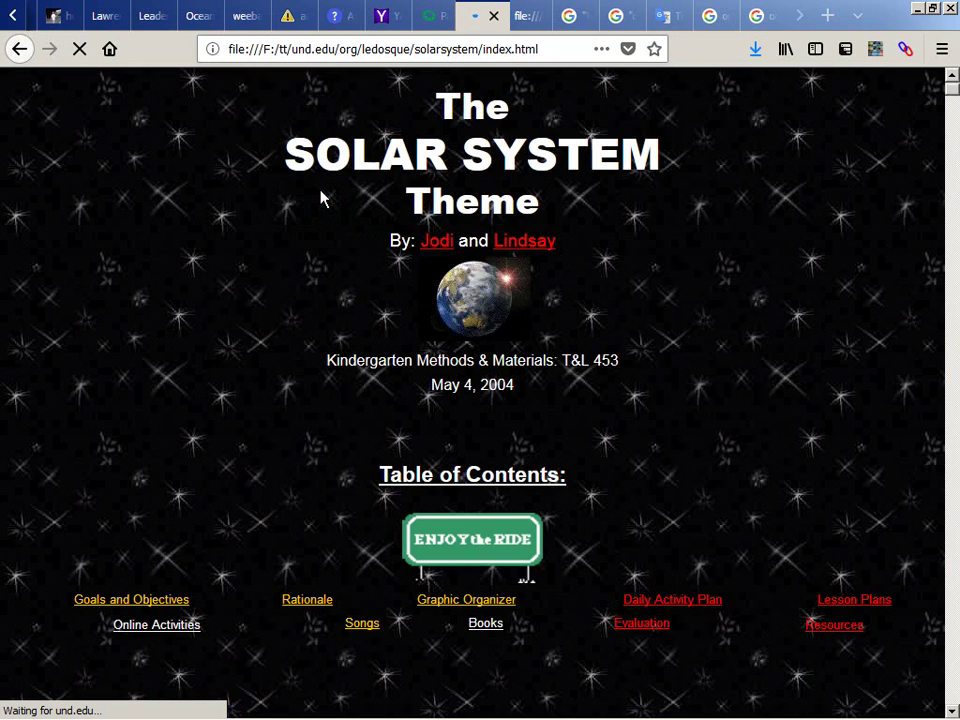
# Step: Follow the Daily Activity Plan link and its Stars/Moon Sort lesson link, and check the page's remaining sections
pyautogui.scroll(-3, 322, 197)
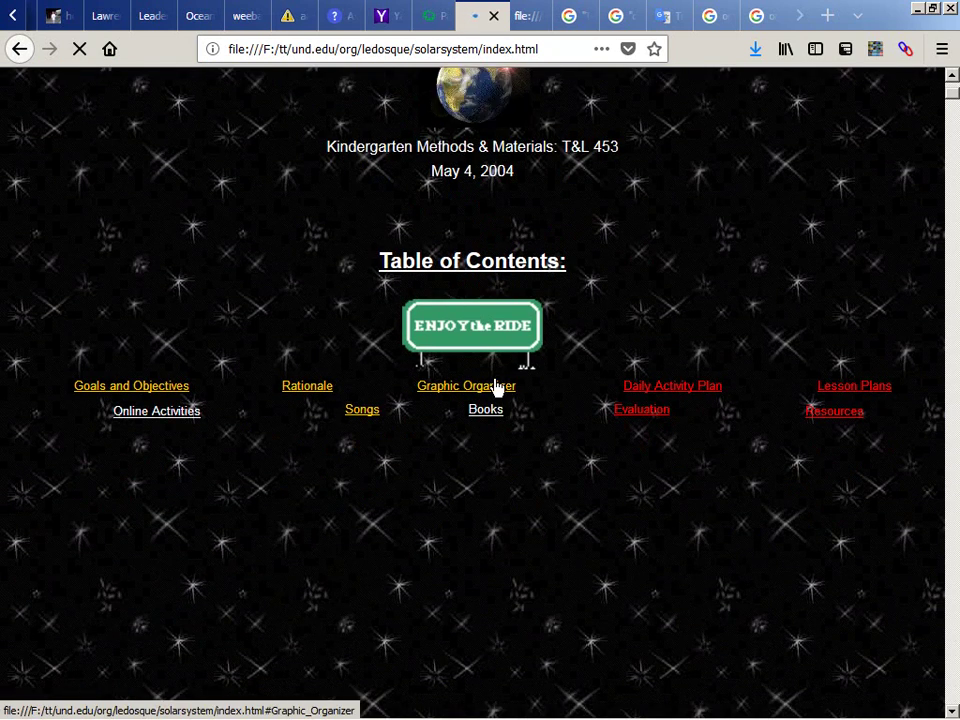
pyautogui.click(662, 388)
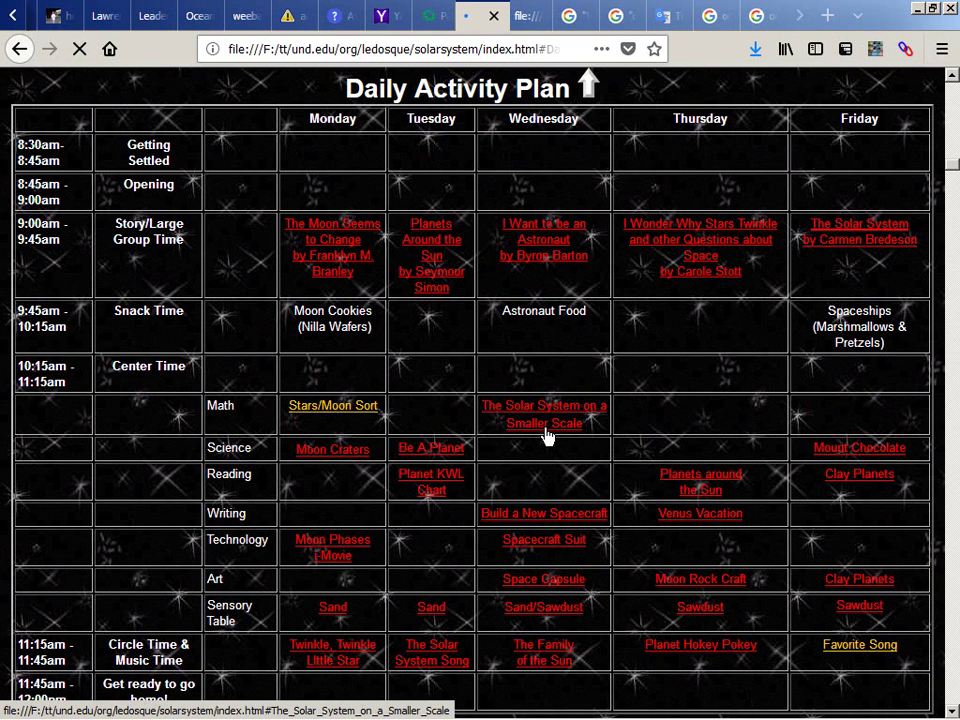
pyautogui.click(337, 410)
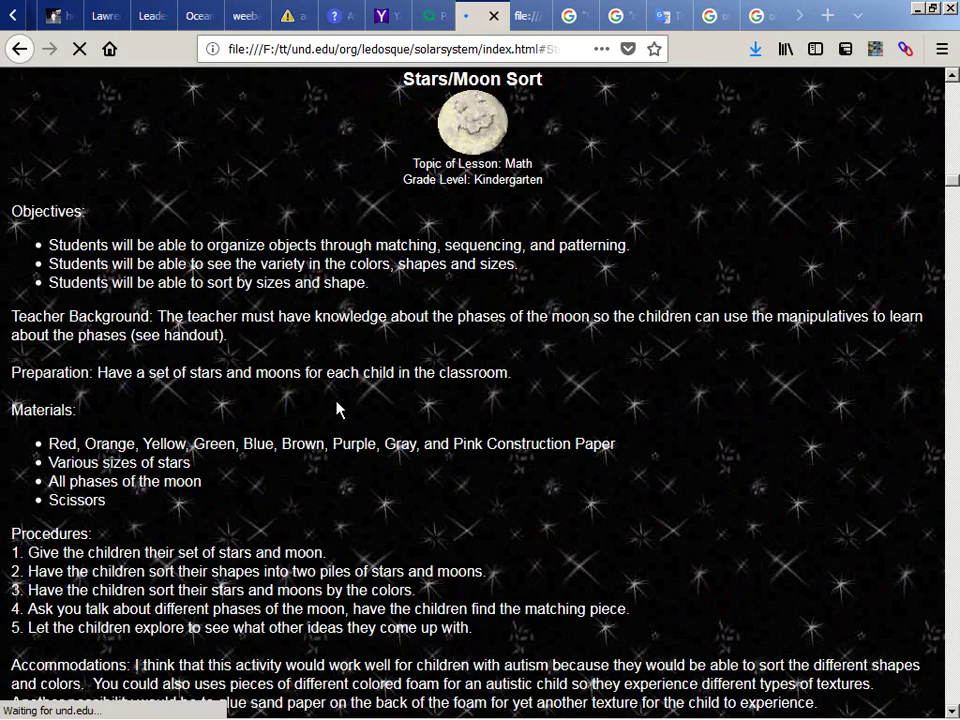
pyautogui.scroll(-15, 337, 410)
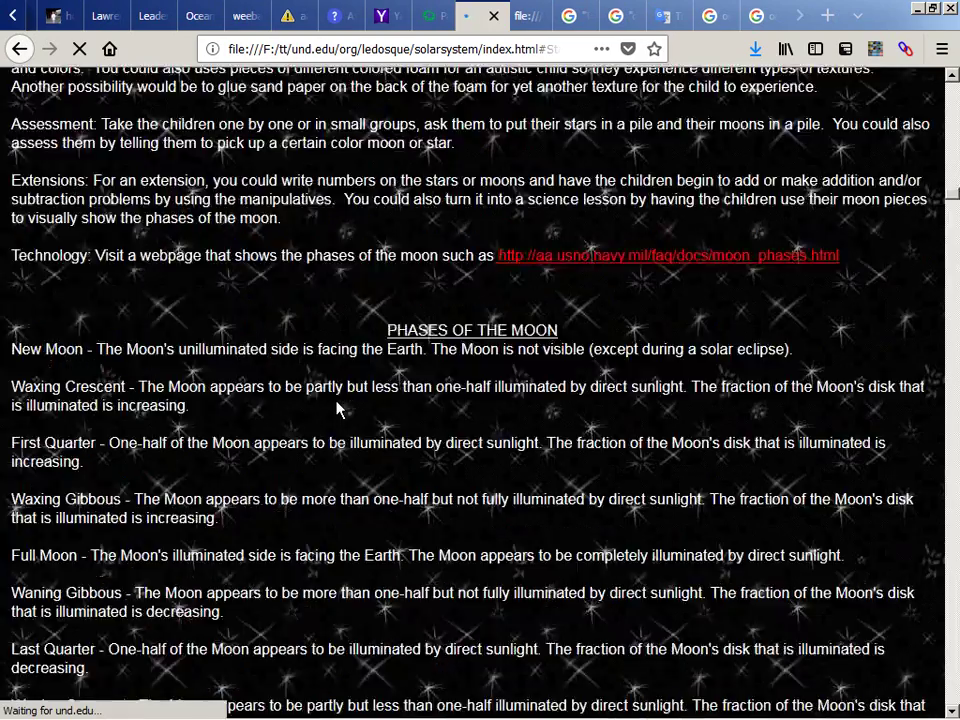
pyautogui.scroll(-15, 337, 410)
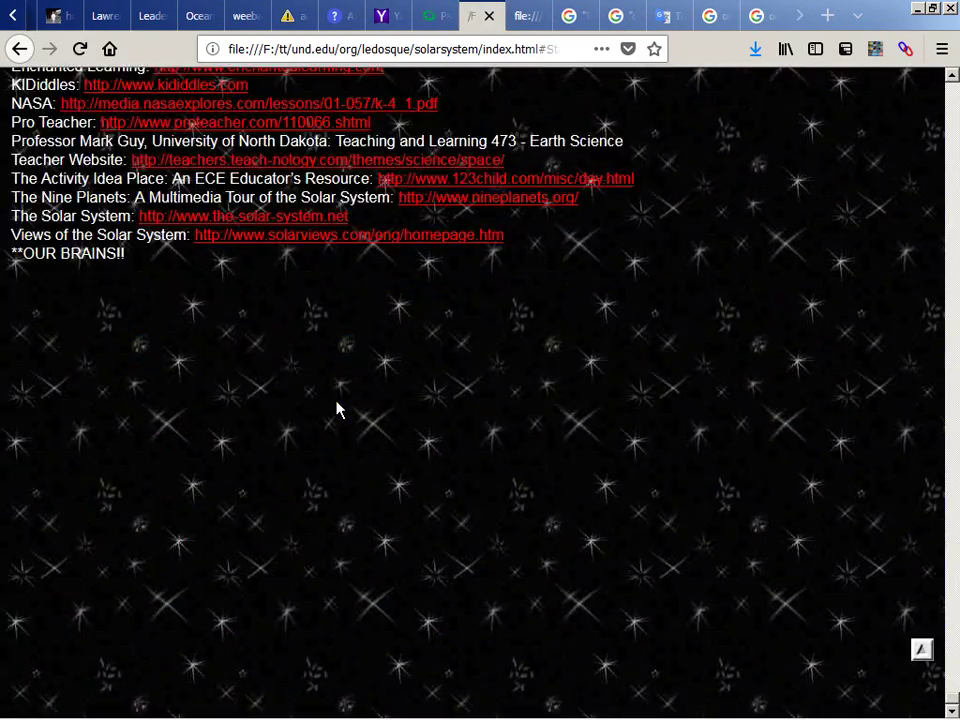
pyautogui.scroll(6, 337, 410)
pyautogui.scroll(10, 337, 410)
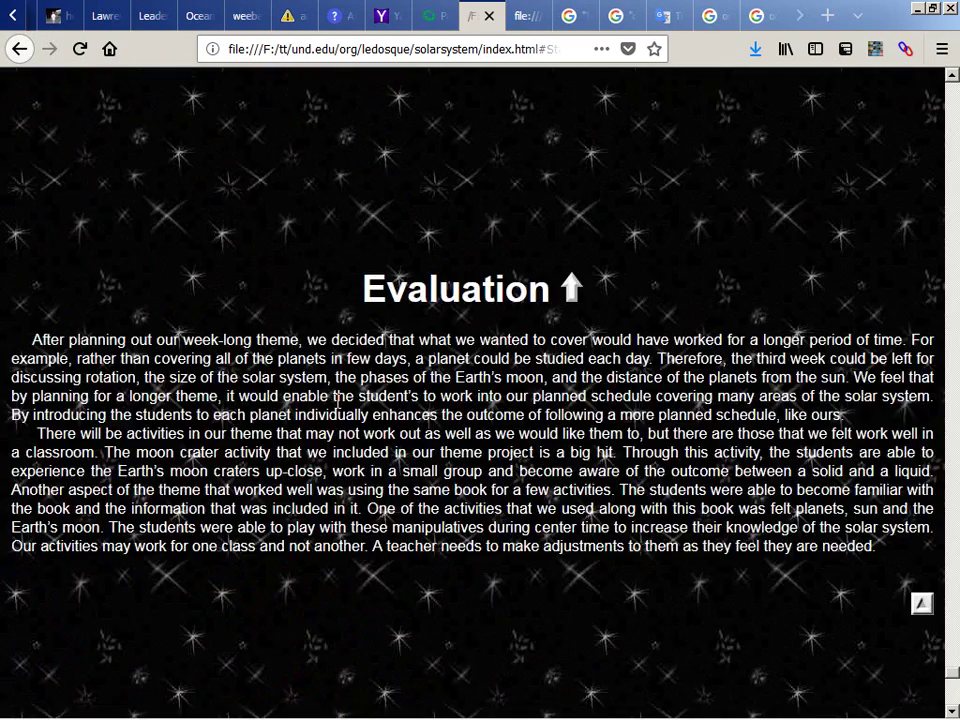
pyautogui.scroll(6, 337, 410)
pyautogui.scroll(-4, 287, 407)
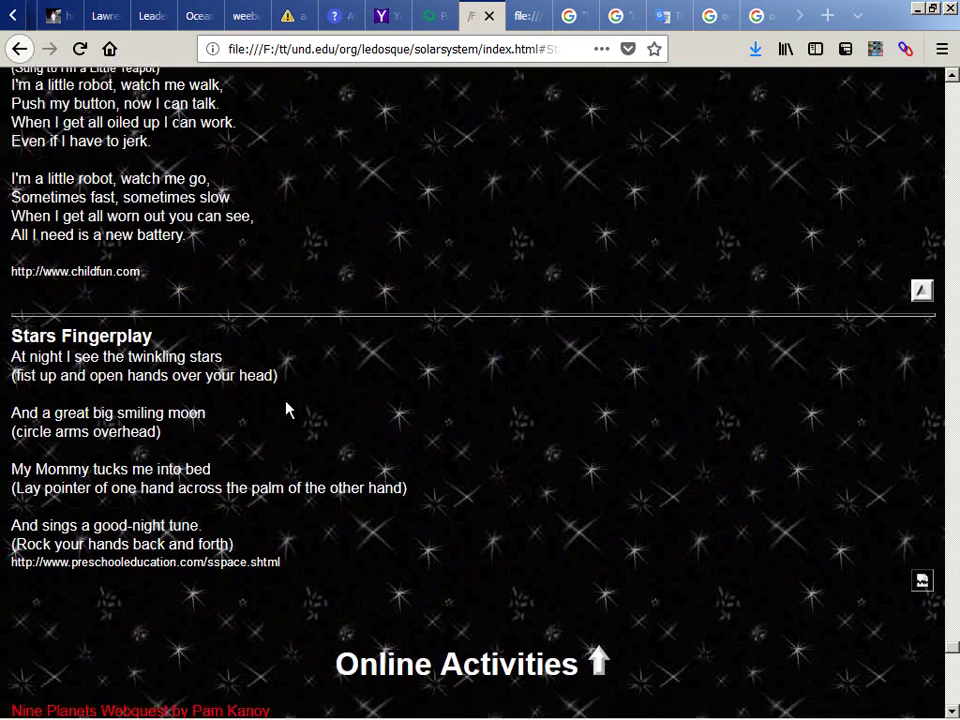
# Step: Switch to the file manager and go up from solarsystem to the ledosque folder
pyautogui.hotkey('alt', 'Tab')
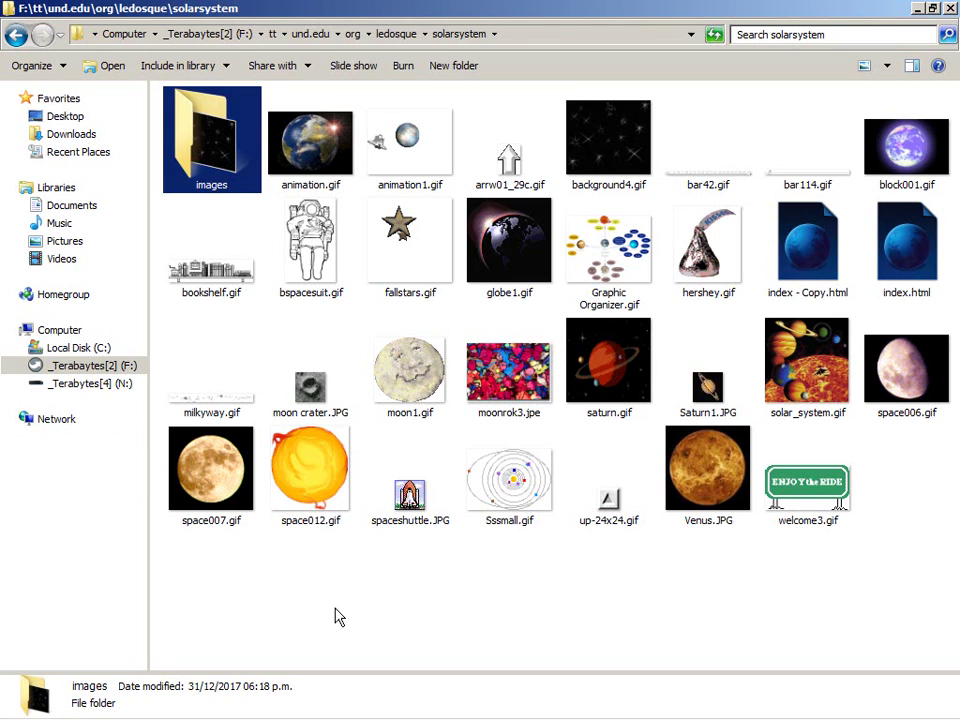
pyautogui.click(338, 616)
pyautogui.press('BackSpace')
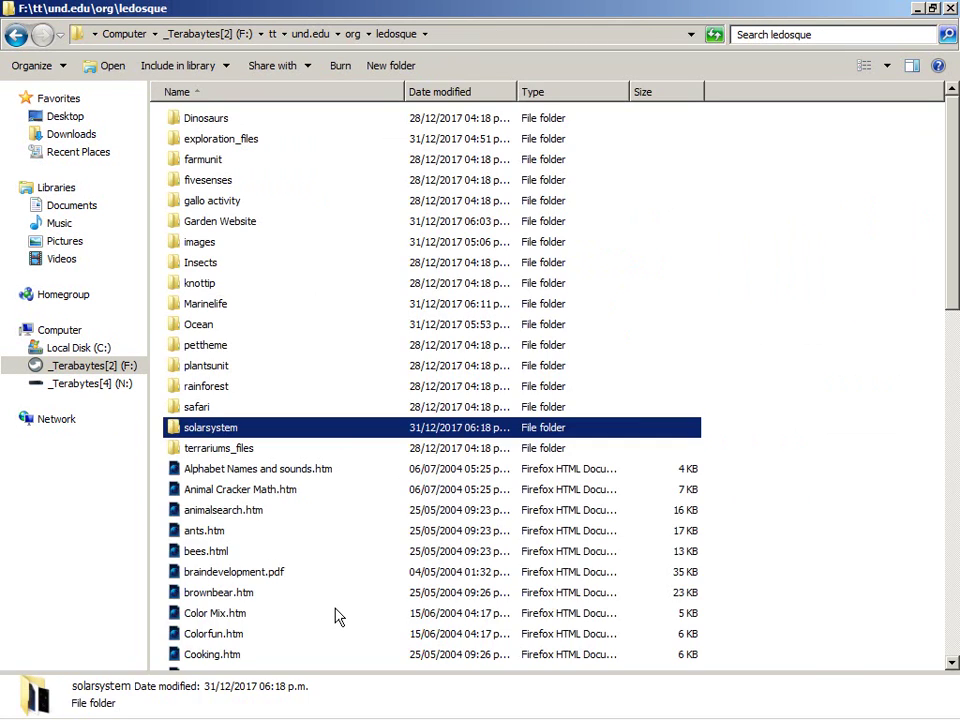
# Step: Find "file:///a:/" in the Solar System index.html, delete it from the up-24x24.gif image source, and reload the page in the browser
pyautogui.hotkey('alt', 'Tab')
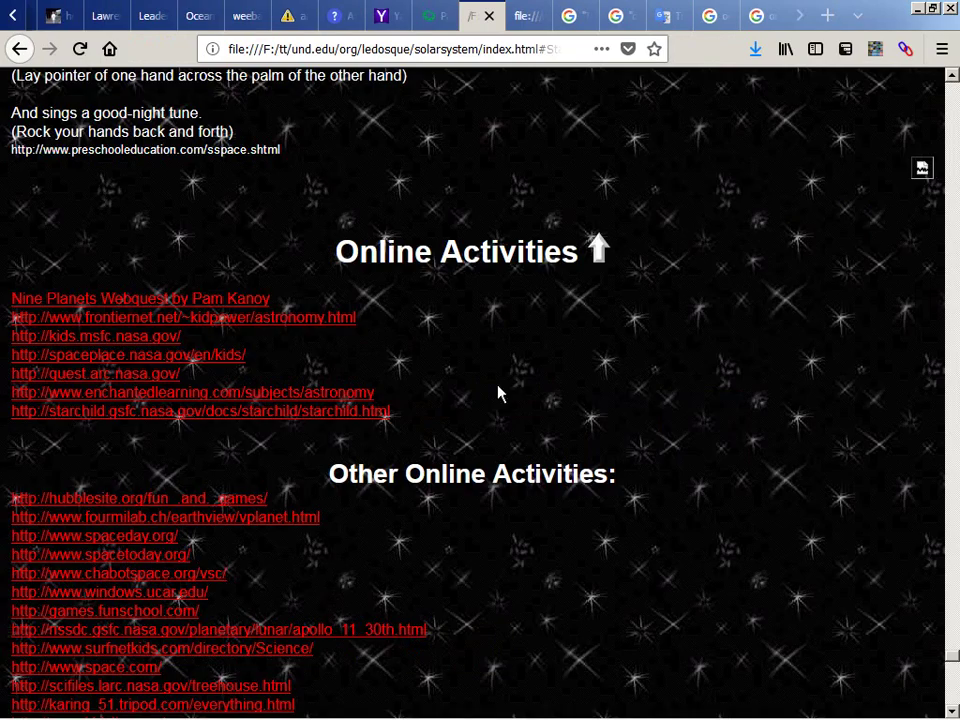
pyautogui.press('Home')
pyautogui.hotkey('alt', 'Tab')
pyautogui.hotkey('ctrl', 'f')
pyautogui.write('f')
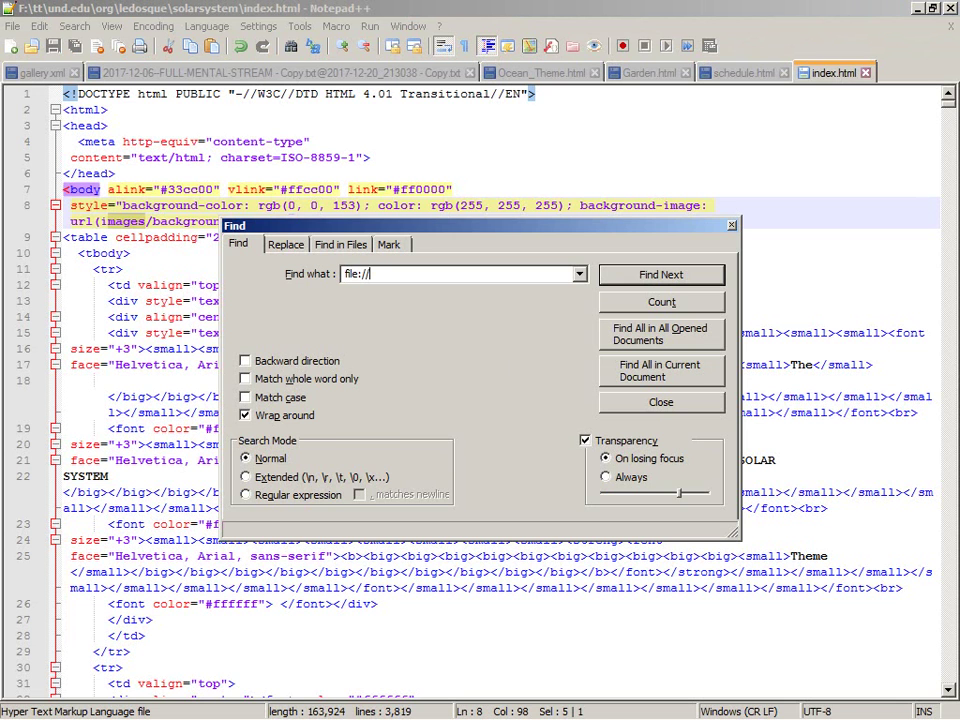
pyautogui.press('Return')
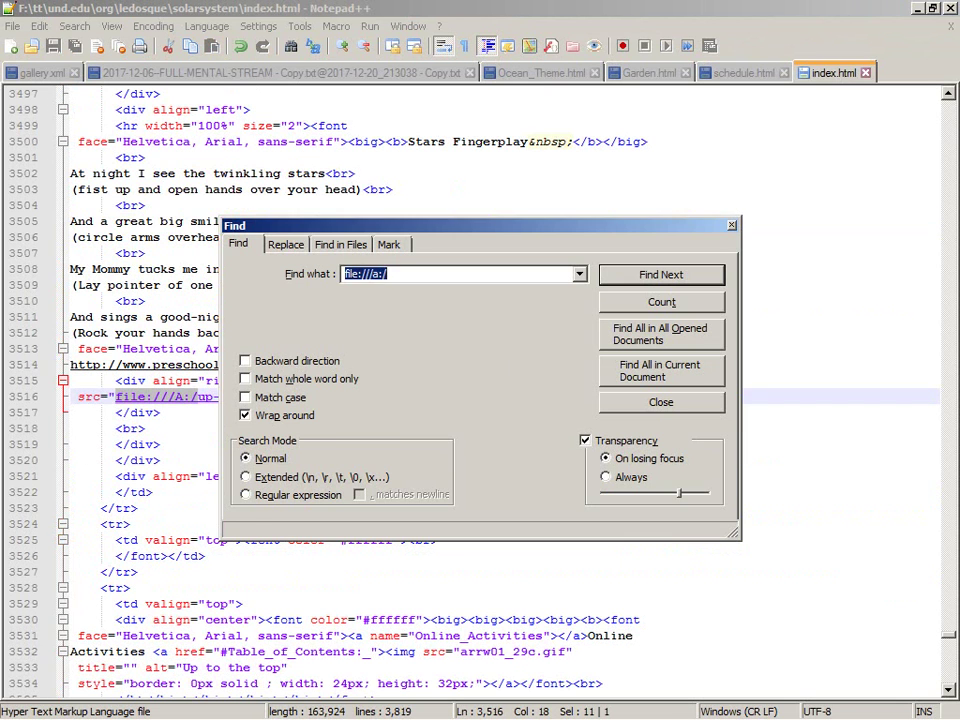
pyautogui.press('Escape')
pyautogui.press('Delete')
pyautogui.hotkey('alt', 'Tab')
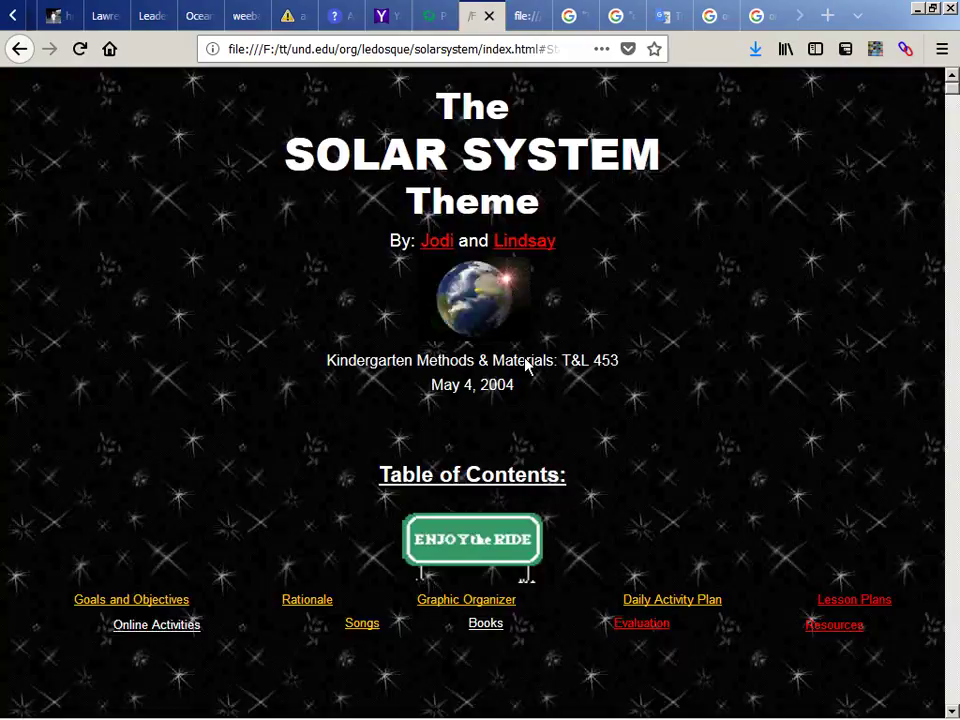
pyautogui.press('F5')
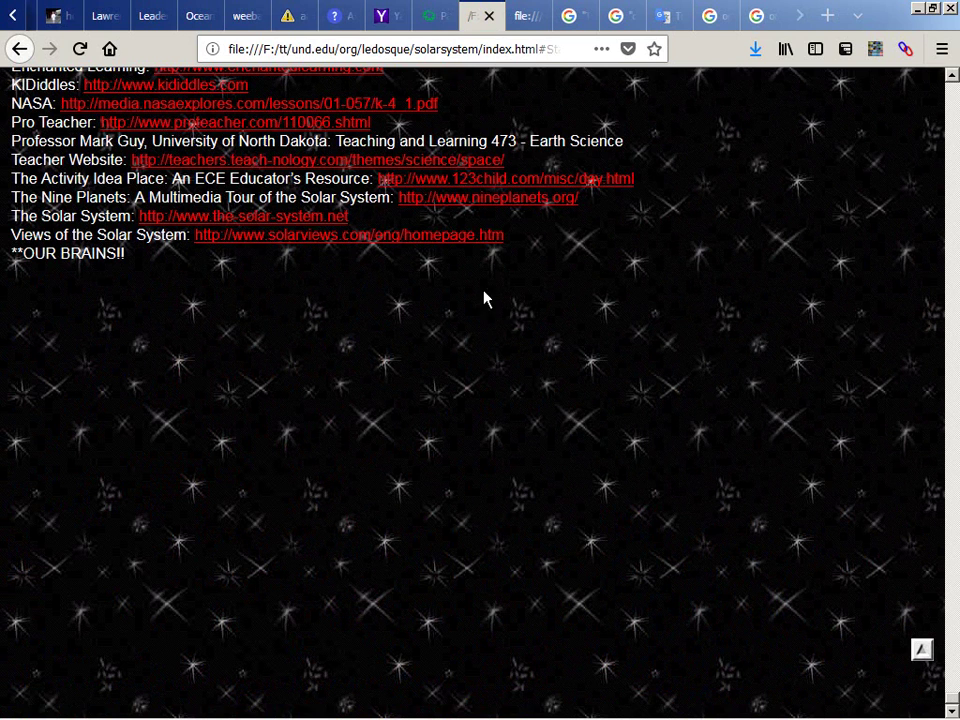
# Step: Open the online und.edu version of the Solar System page and examine its background and images down to Resources
pyautogui.click(527, 48)
pyautogui.moveTo(288, 48); pyautogui.dragTo(228, 48)
pyautogui.press('BackSpace')
pyautogui.press('Return')
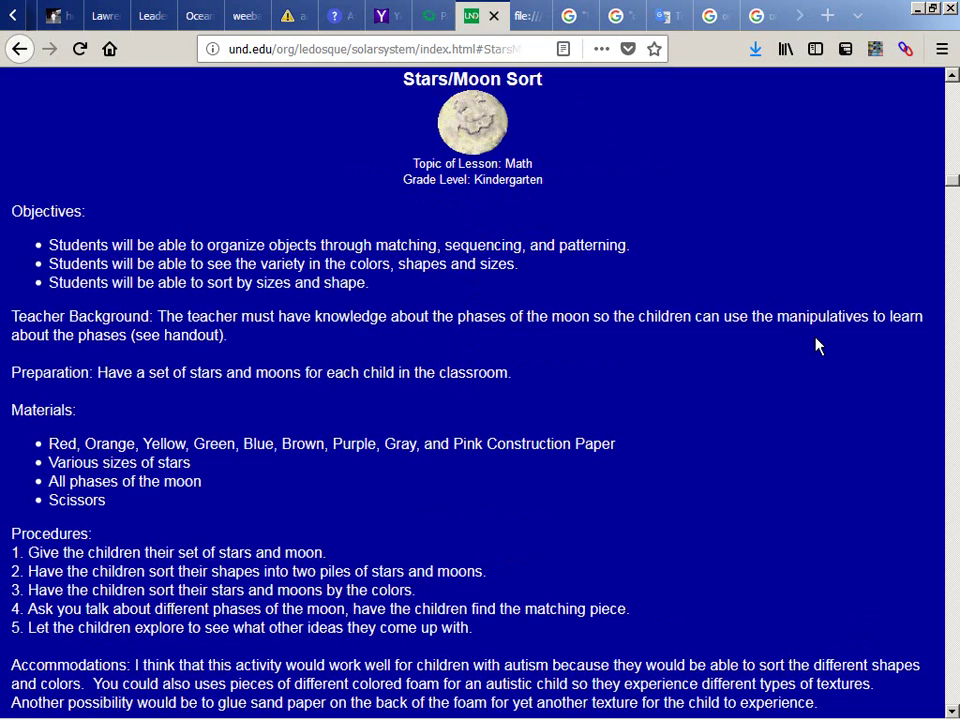
pyautogui.scroll(-20, 815, 345)
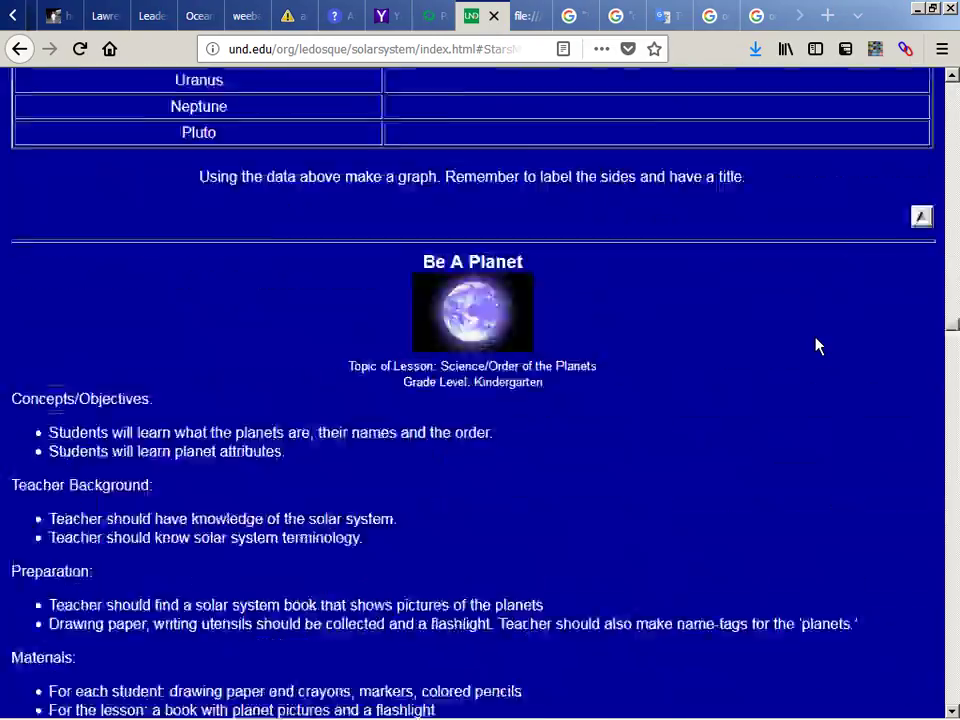
pyautogui.scroll(-20, 815, 345)
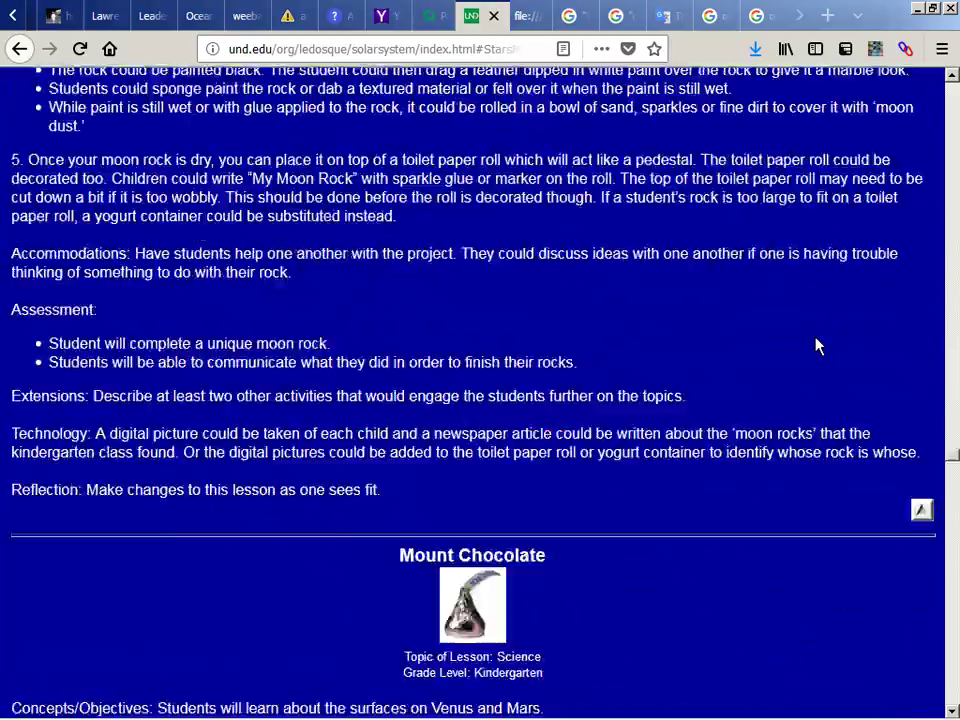
pyautogui.scroll(-20, 815, 345)
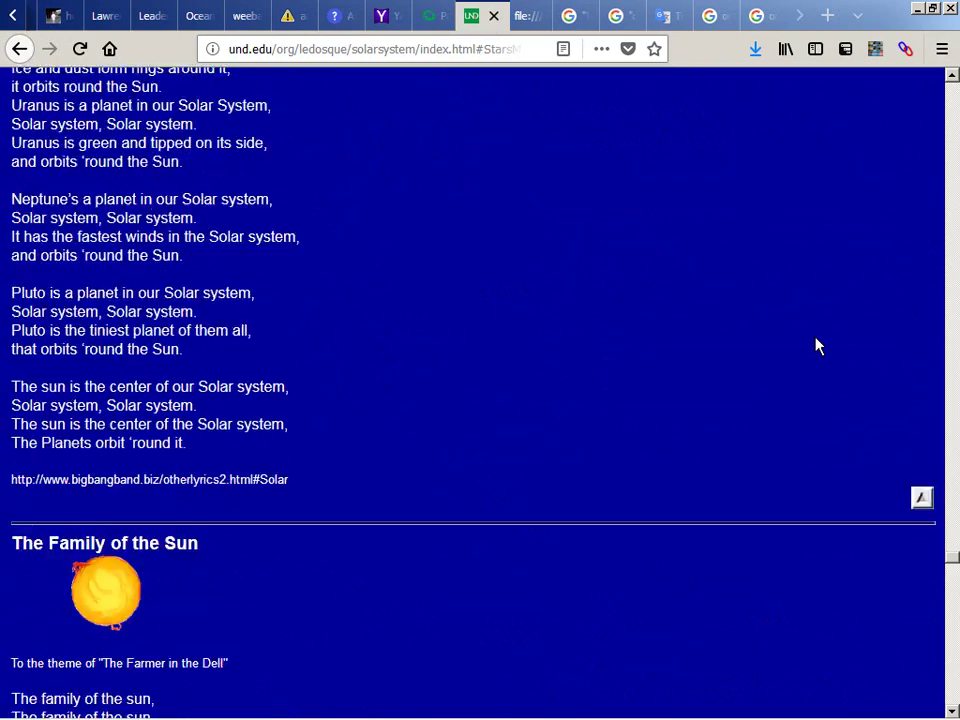
pyautogui.scroll(-20, 815, 345)
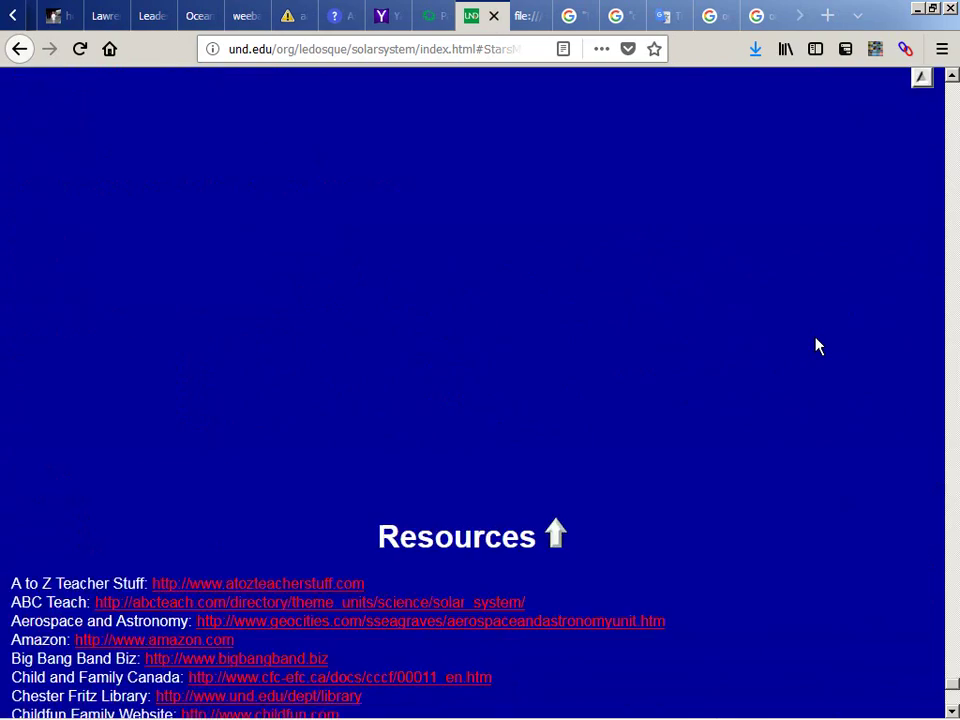
# Step: Reload the local Solar System page, return to the Themes/Units/Projects list, and open the Insects unit
pyautogui.hotkey('alt', 'Tab')
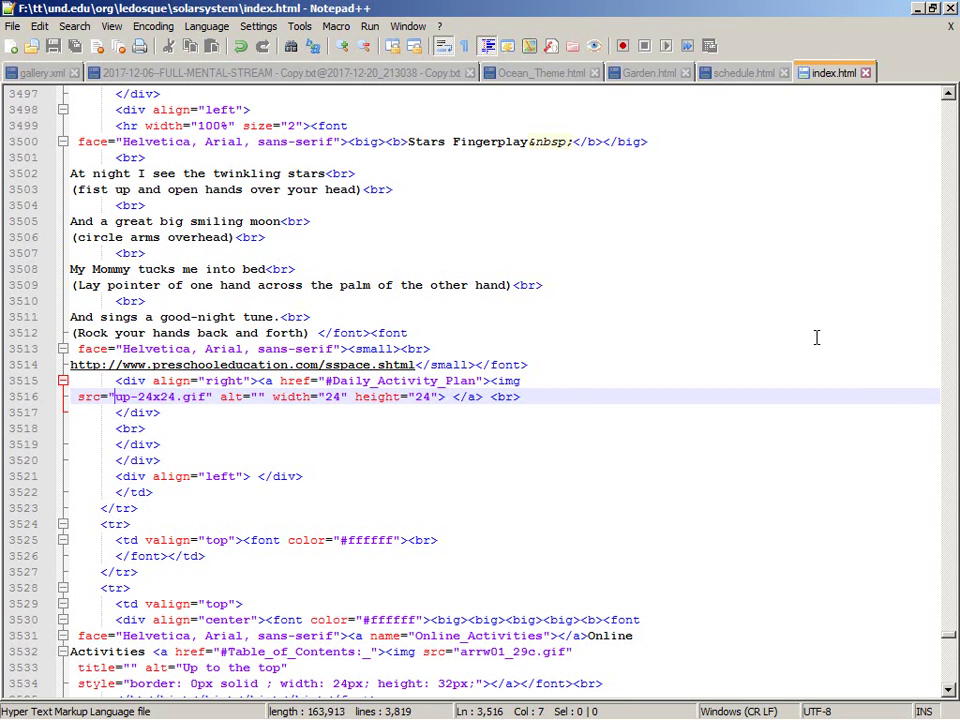
pyautogui.hotkey('alt', 'Tab')
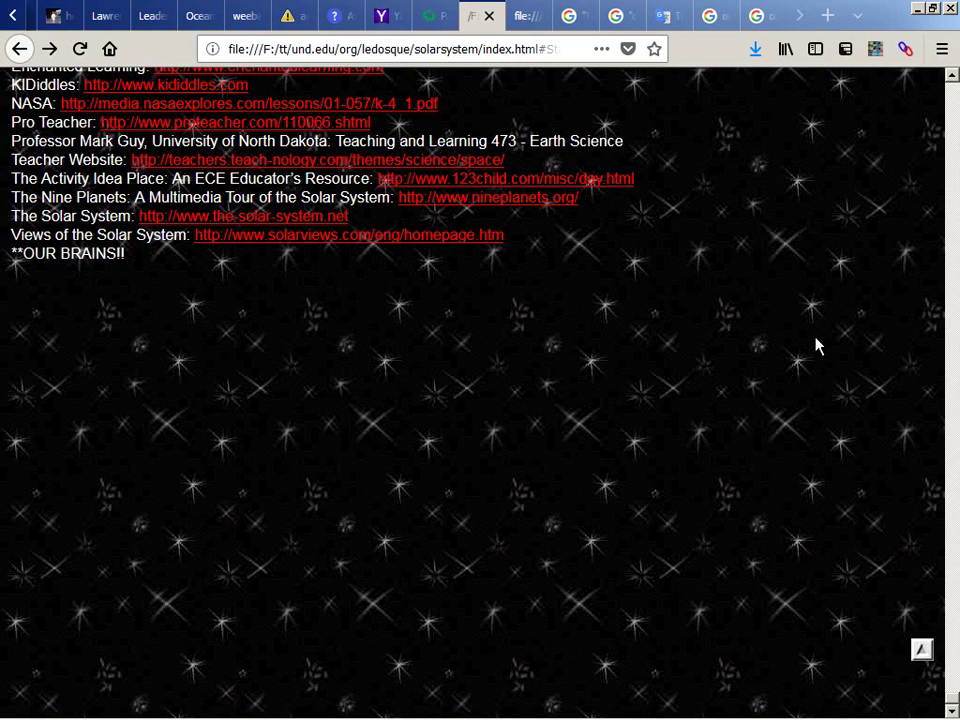
pyautogui.press('F5')
pyautogui.hotkey('alt', 'Tab')
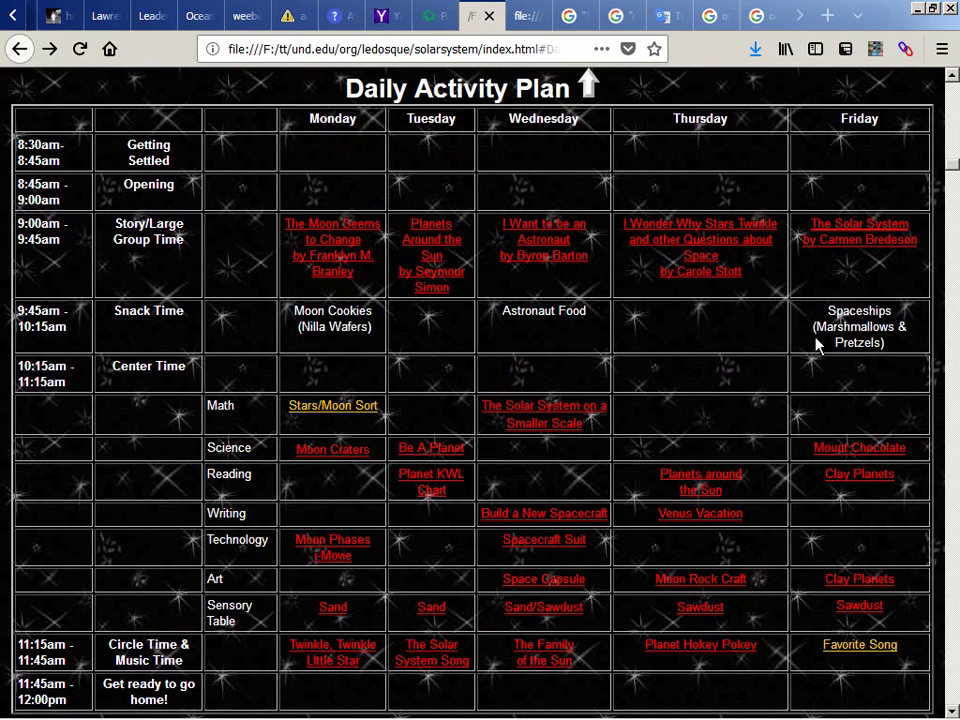
pyautogui.hotkey('alt', 'Left')
pyautogui.hotkey('alt', 'Left')
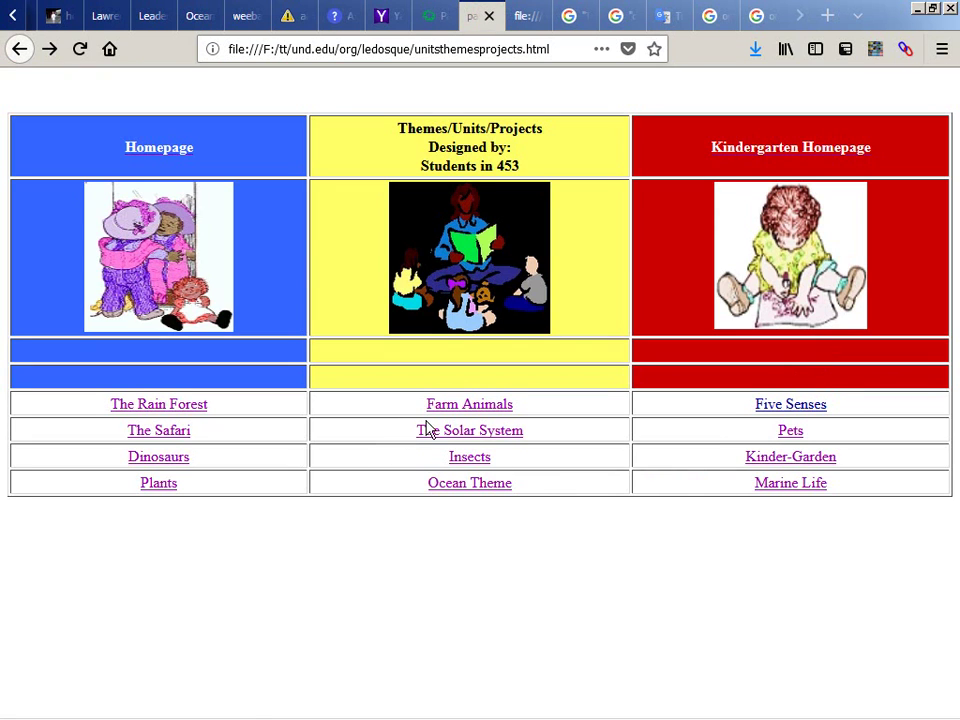
pyautogui.click(472, 456)
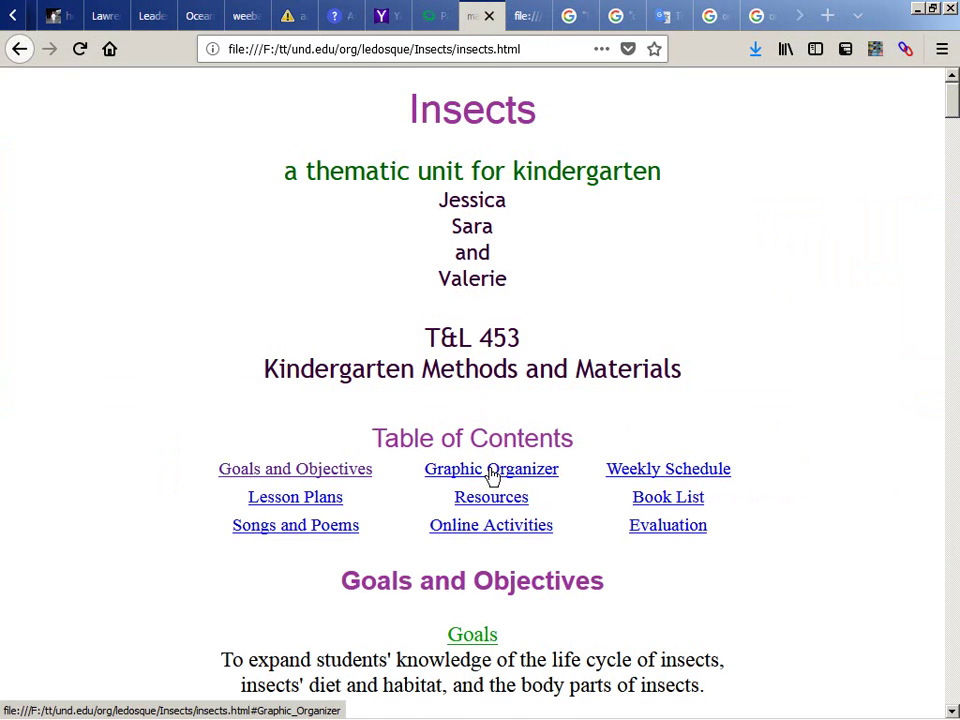
# Step: View the Insects page's source and search it for hard-coded "c:" and "a:" drive paths
pyautogui.click(490, 475)
pyautogui.press('Menu')
pyautogui.press('v')
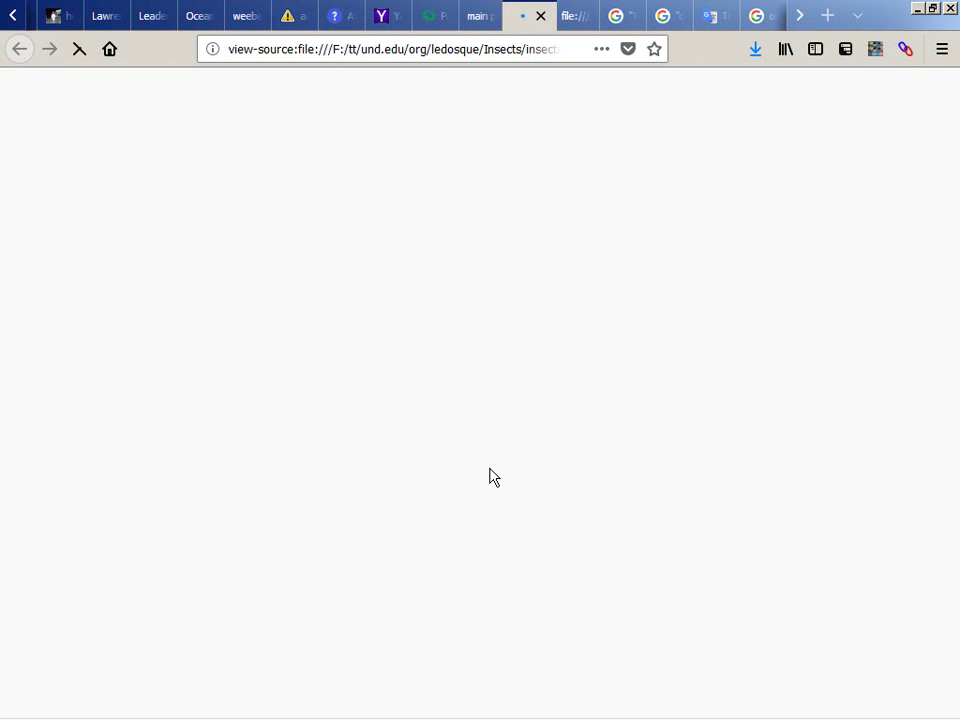
pyautogui.hotkey('ctrl', 'f')
pyautogui.write('c')
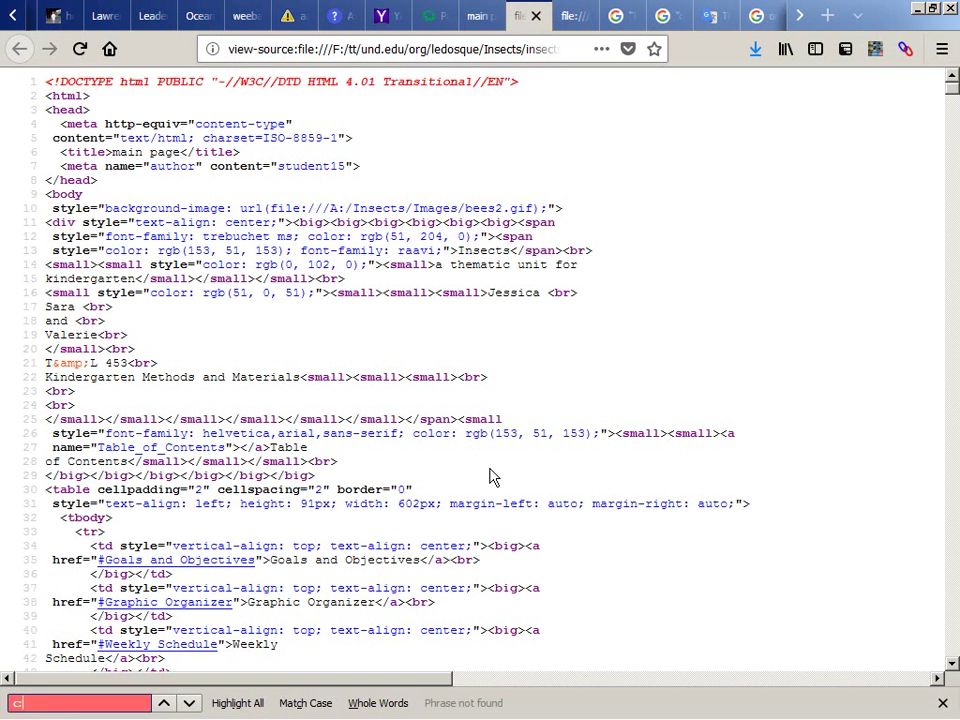
pyautogui.press('BackSpace')
pyautogui.write('a:')
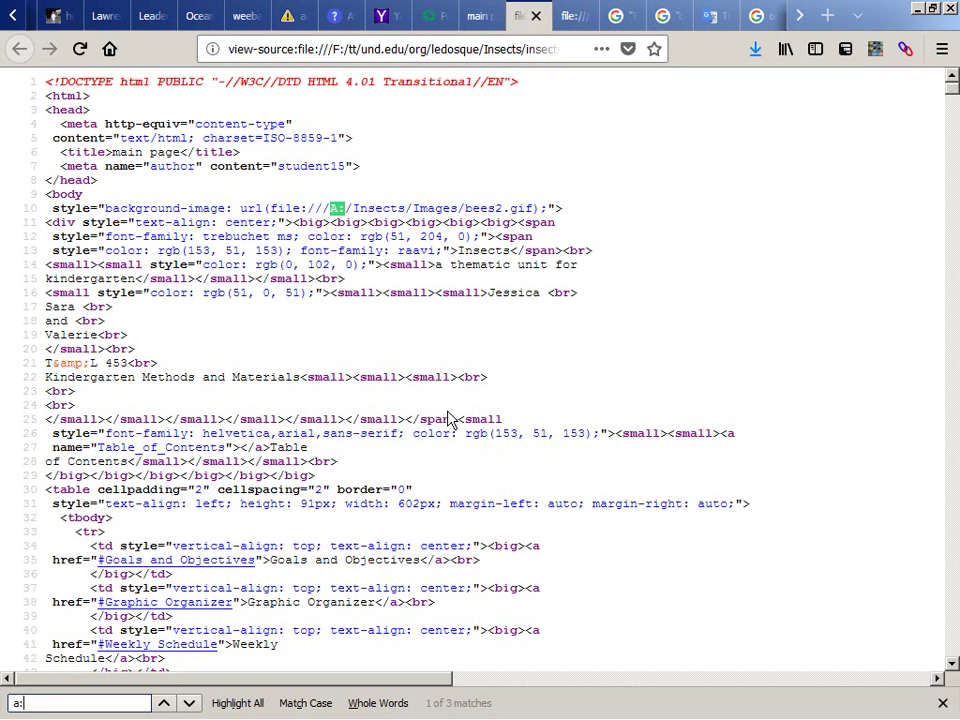
# Step: Switch to the file manager, open the Insects folder inside ledosque, and duplicate insects.html as a backup
pyautogui.hotkey('alt', 'Tab')
pyautogui.press('Tab')
pyautogui.hotkey('alt', 'Up')
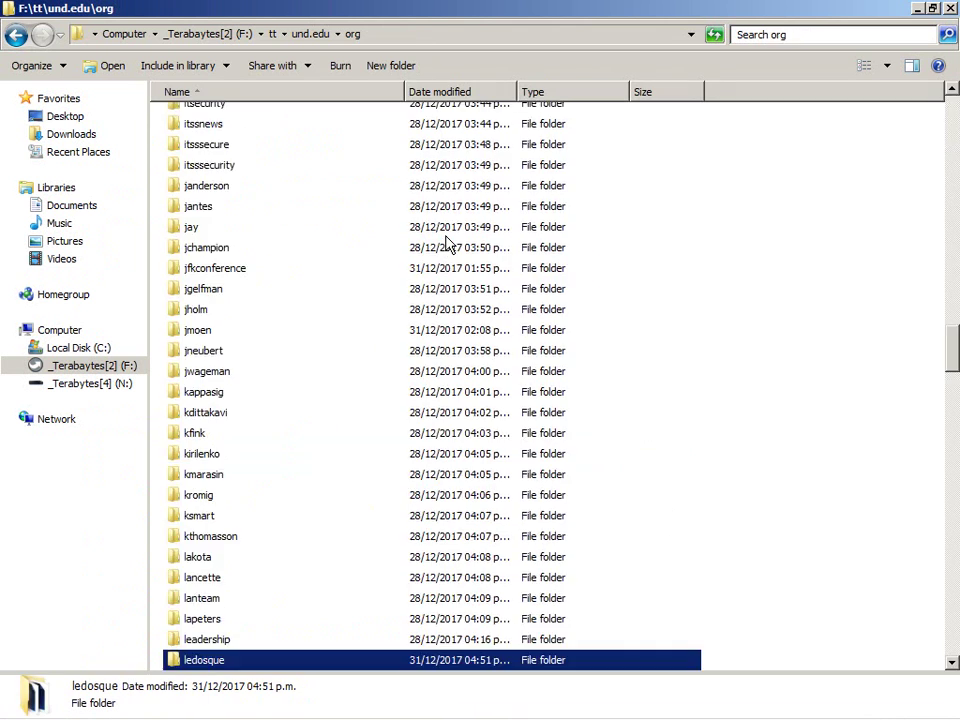
pyautogui.hotkey('alt', 'Left')
pyautogui.press('Up')
pyautogui.write('in')
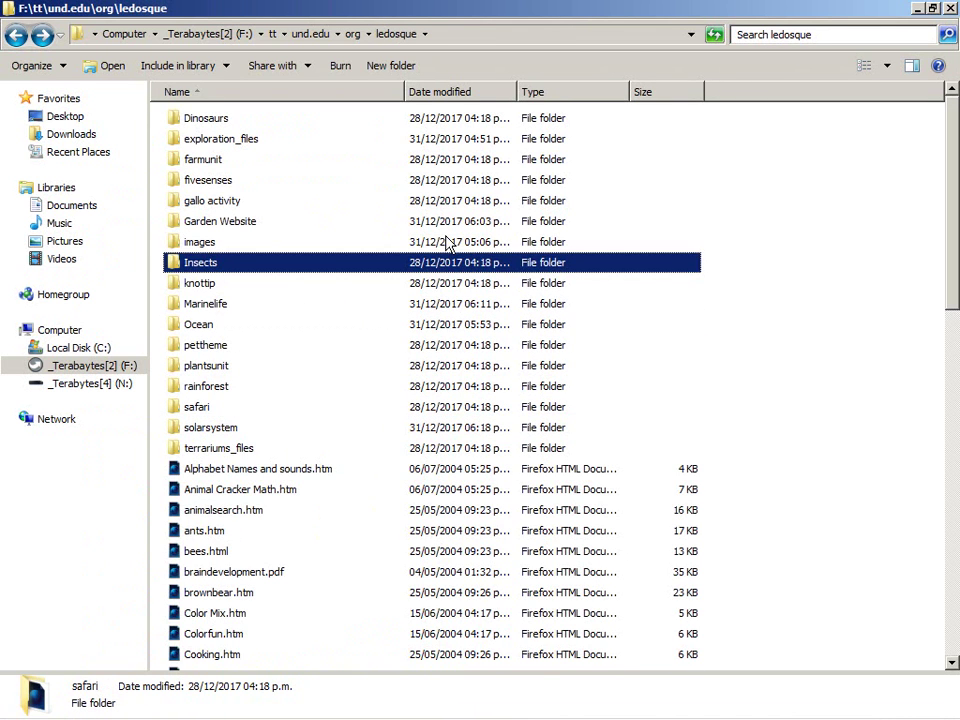
pyautogui.press('Return')
pyautogui.write('in')
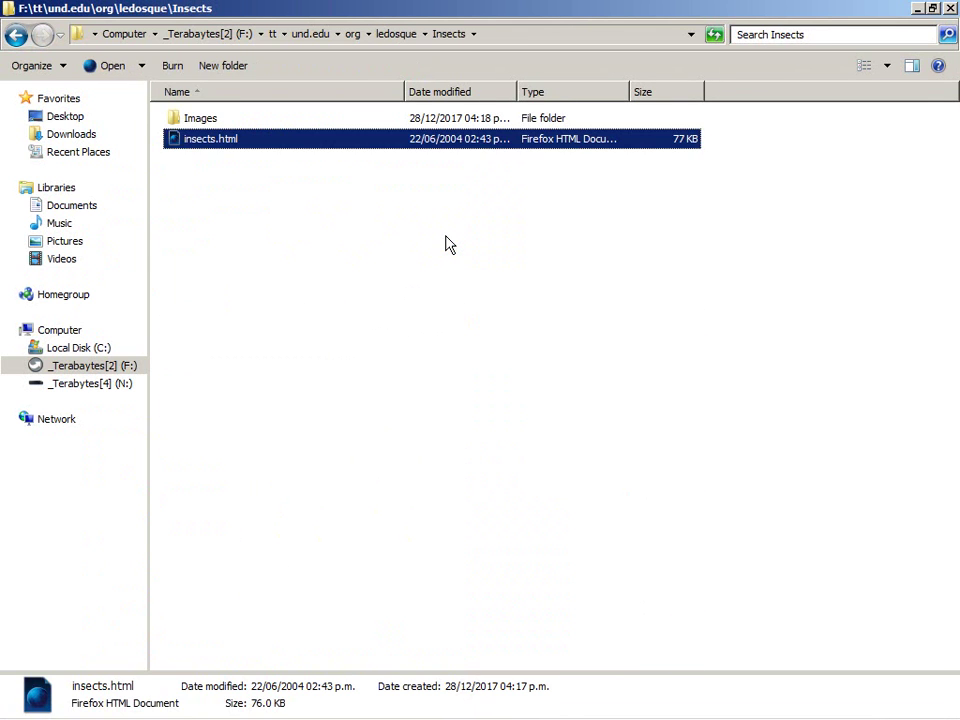
pyautogui.hotkey('ctrl', 'c')
pyautogui.hotkey('ctrl', 'v')
pyautogui.press('Down')
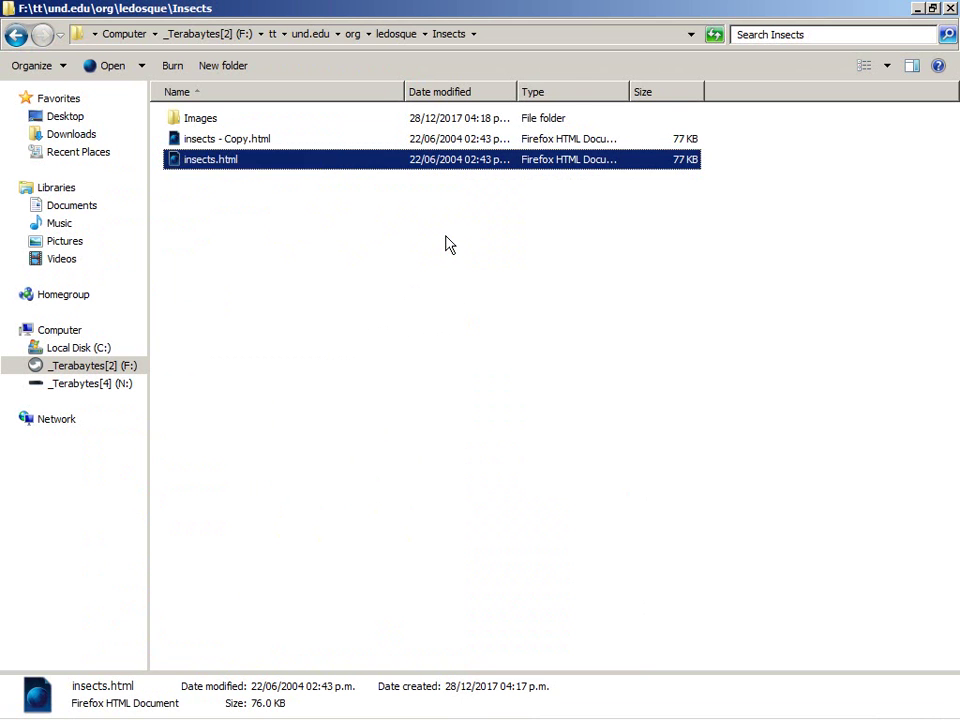
# Step: Open the original insects.html in Notepad++
pyautogui.hotkey('shift', 'F10')
pyautogui.press('Down')
pyautogui.press('Down')
pyautogui.press('Down')
pyautogui.press('Up')
pyautogui.press('Right')
pyautogui.press('Down')
pyautogui.press('Down')
pyautogui.press('Down')
pyautogui.press('Return')
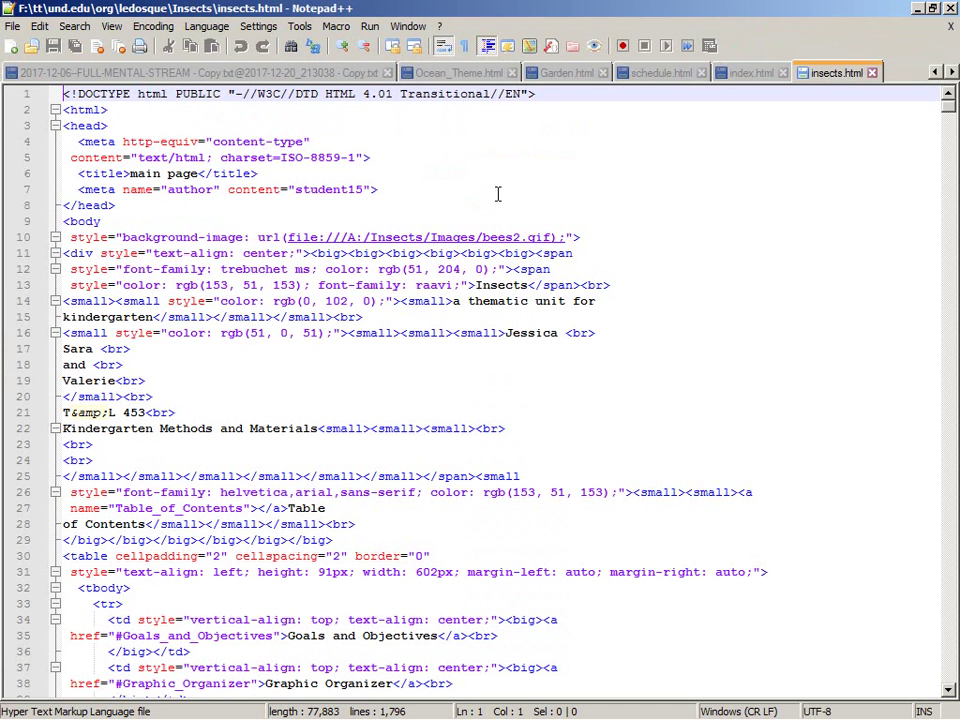
# Step: Replace every "file:///A:/Insects/" in insects.html with nothing, taking the search text from the body's background image path
pyautogui.press('Left')
pyautogui.press('Left')
pyautogui.press('Left')
pyautogui.press('Left')
pyautogui.press('Left')
pyautogui.press('Left')
pyautogui.press('Left')
pyautogui.press('Left')
pyautogui.press('Left')
pyautogui.press('Left')
pyautogui.press('Left')
pyautogui.press('Left')
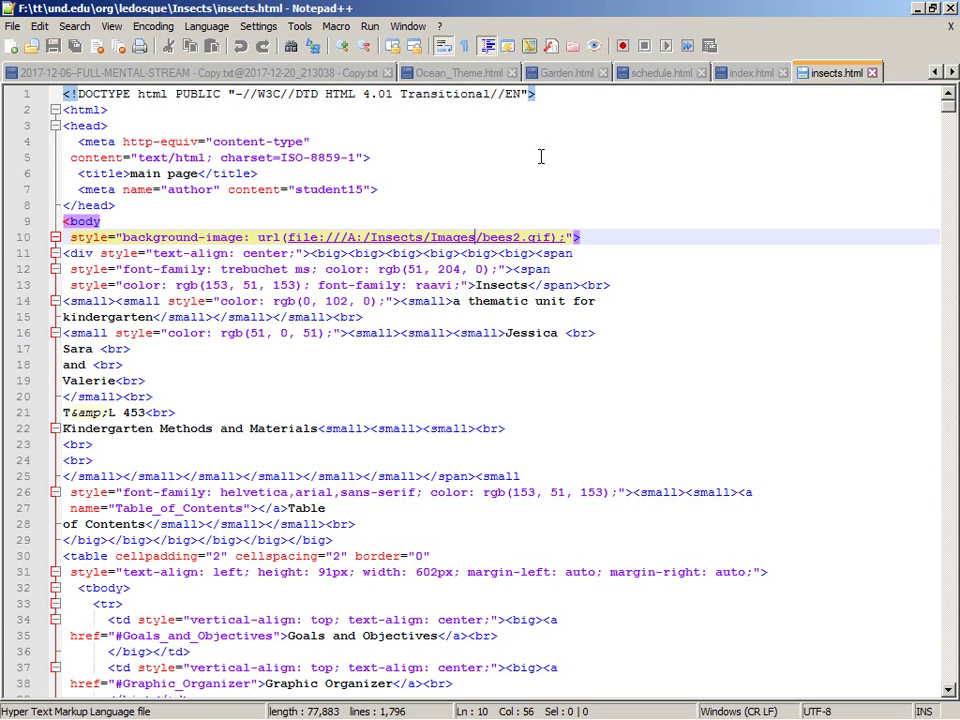
pyautogui.press('Left')
pyautogui.press('Left')
pyautogui.press('Left')
pyautogui.press('Left')
pyautogui.press('Left')
pyautogui.press('Left')
pyautogui.hotkey('shift', 'Left')
pyautogui.hotkey('shift', 'Left')
pyautogui.hotkey('shift', 'Left')
pyautogui.hotkey('shift', 'Left')
pyautogui.hotkey('shift', 'Left')
pyautogui.hotkey('shift', 'Left')
pyautogui.hotkey('shift', 'Left')
pyautogui.hotkey('shift', 'Left')
pyautogui.hotkey('shift', 'Left')
pyautogui.hotkey('shift', 'Left')
pyautogui.hotkey('shift', 'Left')
pyautogui.hotkey('shift', 'Left')
pyautogui.hotkey('shift', 'Left')
pyautogui.hotkey('shift', 'Left')
pyautogui.hotkey('shift', 'Left')
pyautogui.hotkey('shift', 'Left')
pyautogui.hotkey('shift', 'Left')
pyautogui.hotkey('shift', 'Left')
pyautogui.hotkey('shift', 'Left')
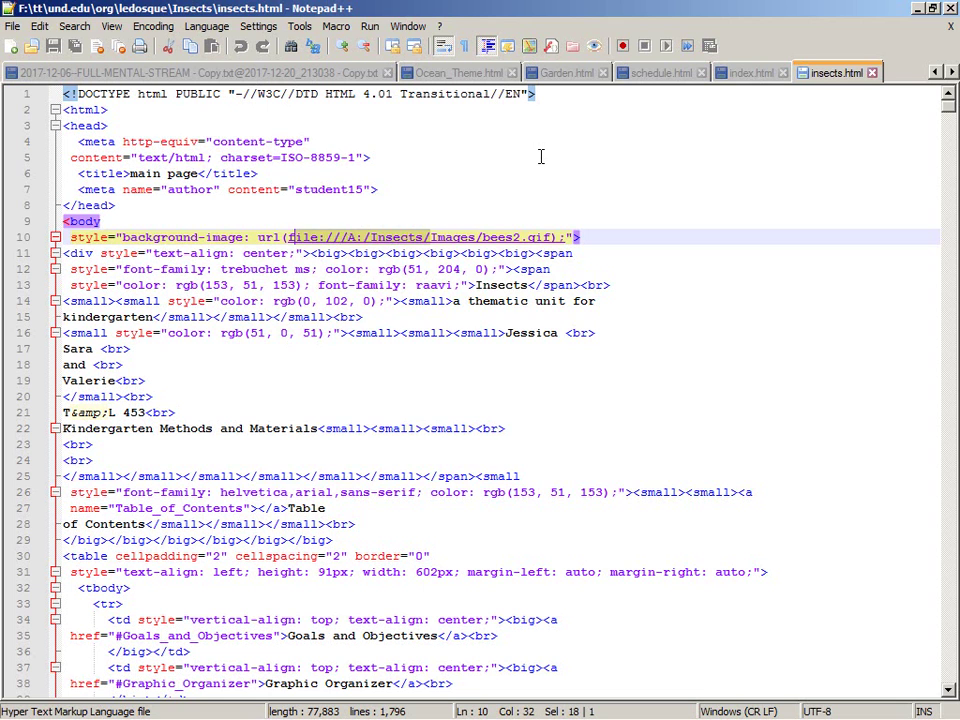
pyautogui.hotkey('ctrl', 'f')
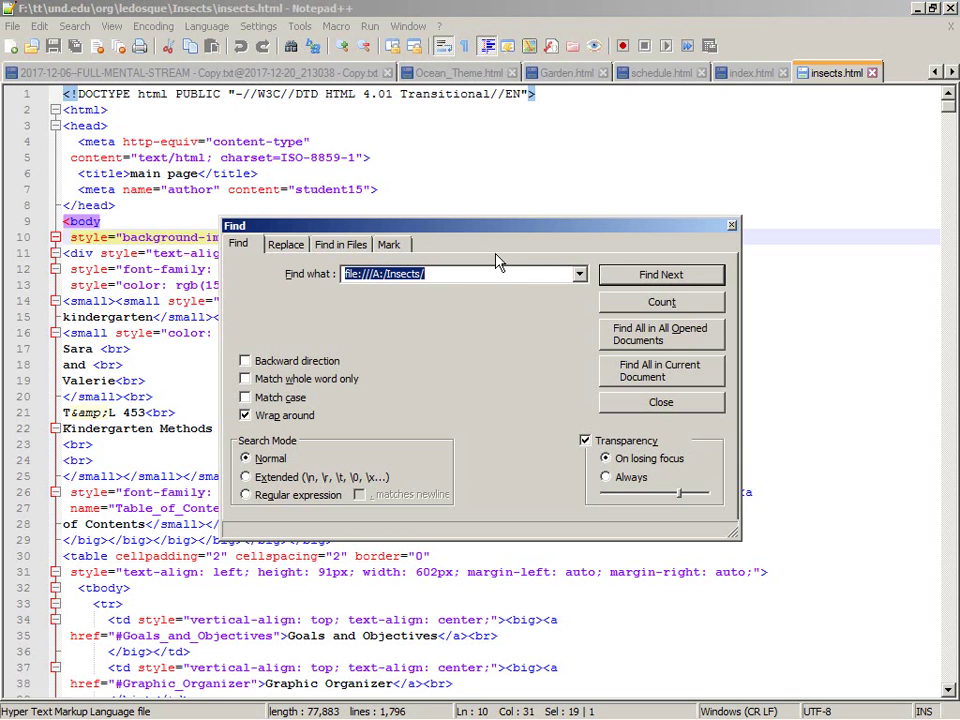
pyautogui.click(283, 248)
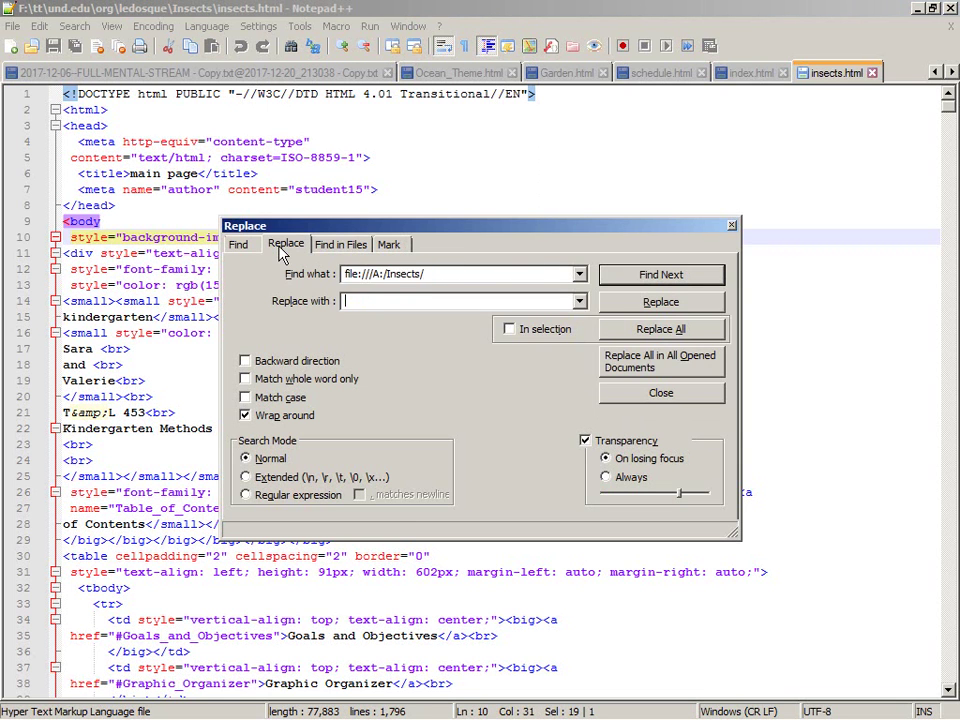
pyautogui.hotkey('alt', 'a')
pyautogui.press('Escape')
# Step: Switch to the browser and reload the local Insects page to test the corrected image paths
pyautogui.hotkey('alt', 'Tab')
pyautogui.press('Tab')
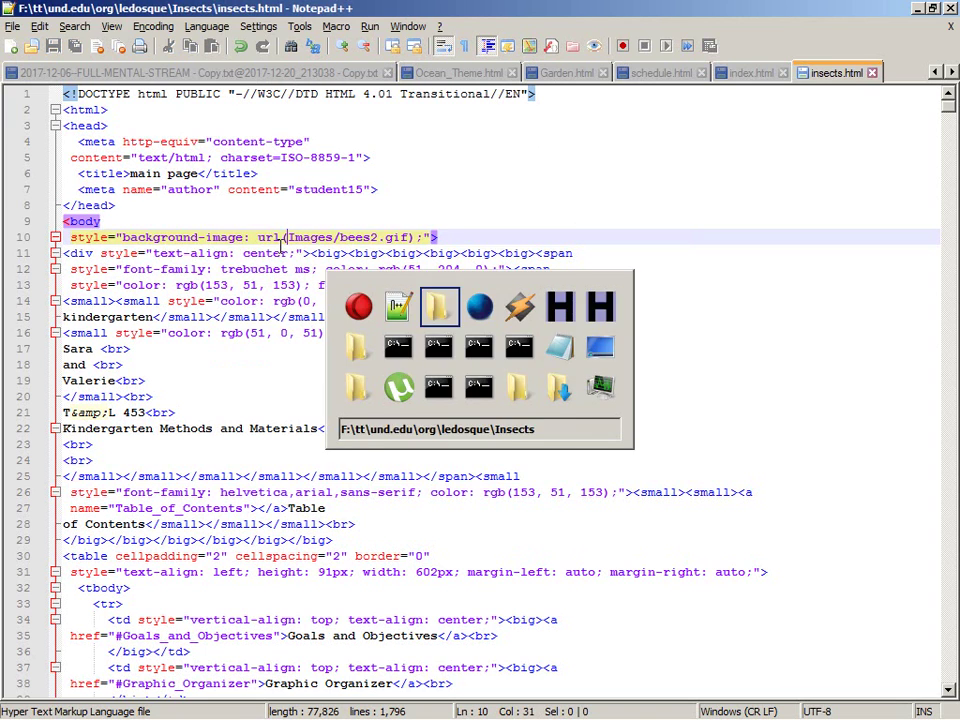
pyautogui.hotkey('alt', 'Tab')
pyautogui.press('Escape')
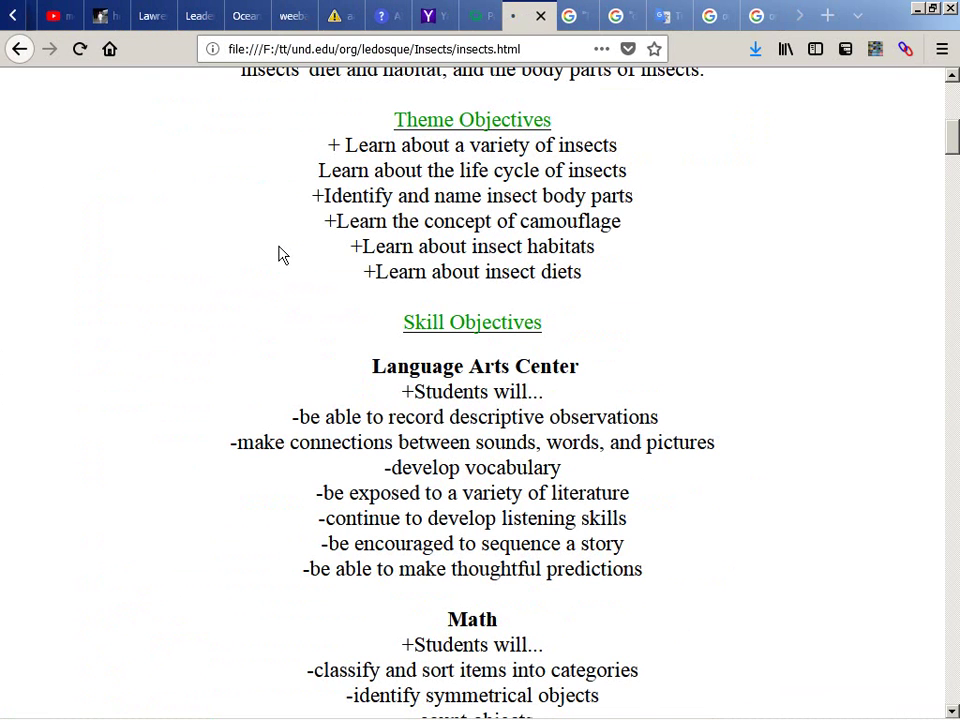
pyautogui.press('F5')
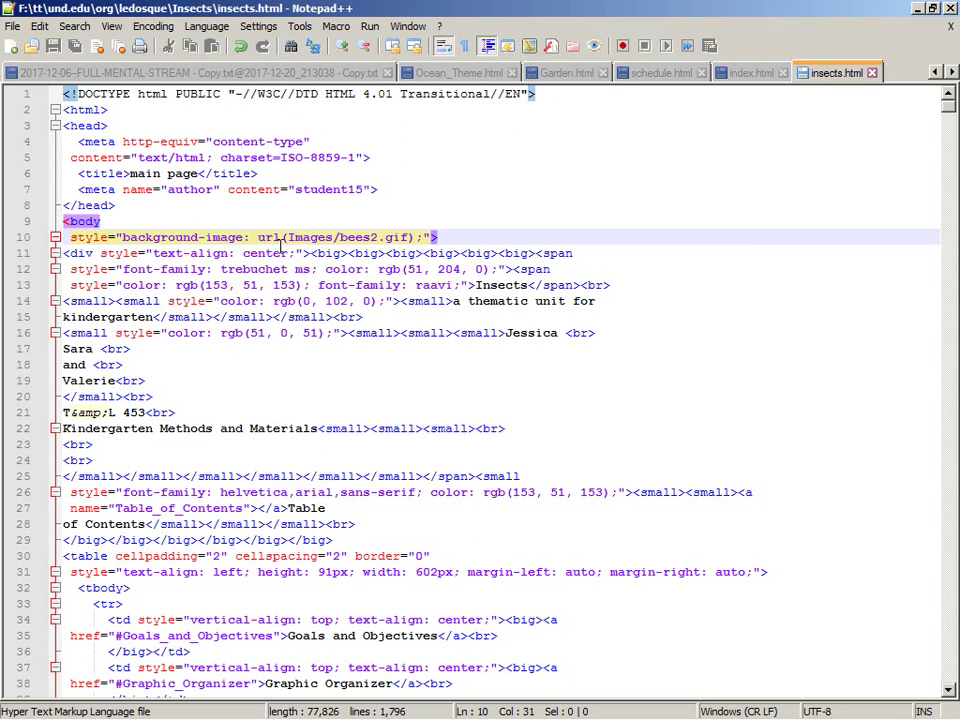
# Step: Search the insects.html code for "c_/" and close the search
pyautogui.hotkey('ctrl', 'shift', 'Right')
pyautogui.hotkey('ctrl', 'f')
pyautogui.write('v')
pyautogui.write('c_')
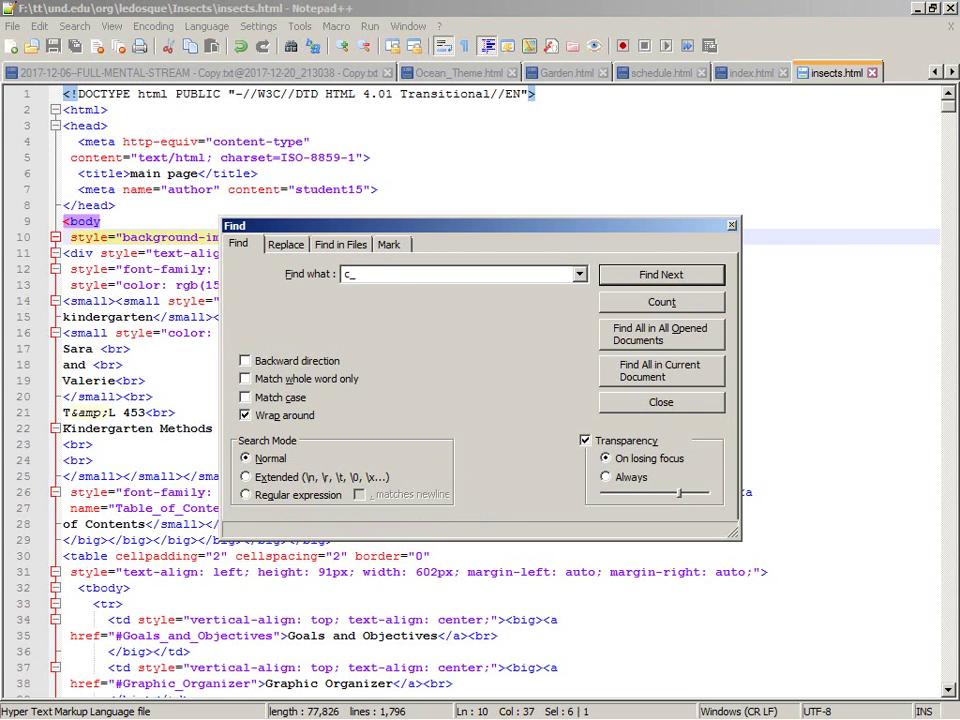
pyautogui.write('/')
pyautogui.press('Escape')
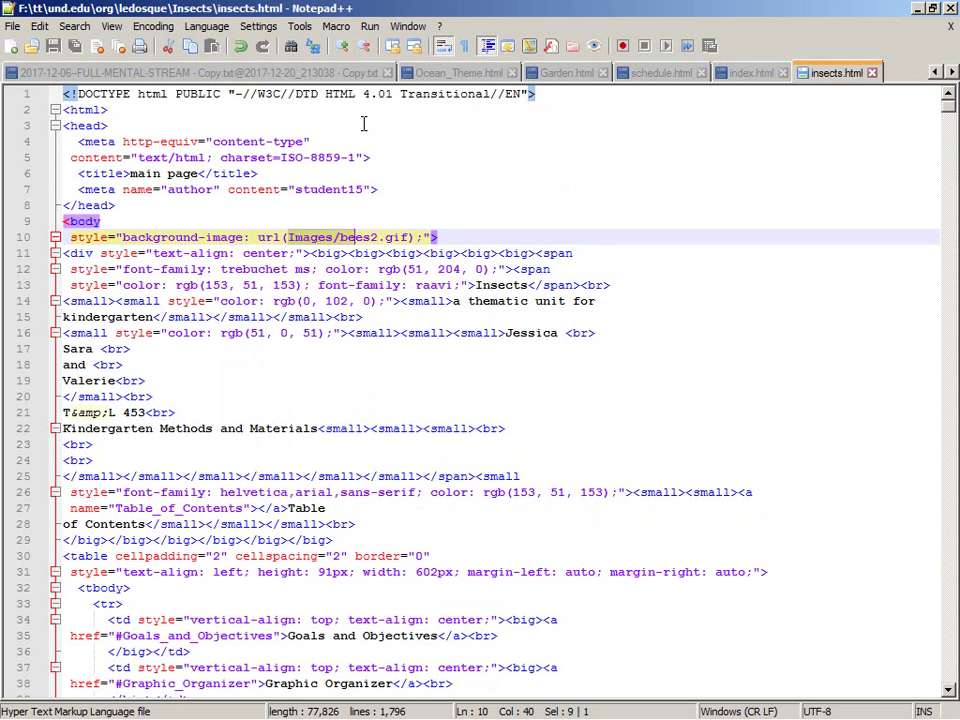
# Step: Switch to the browser and open the background image Images/bees2.gif from the local Insects folder
pyautogui.hotkey('alt', 'Tab')
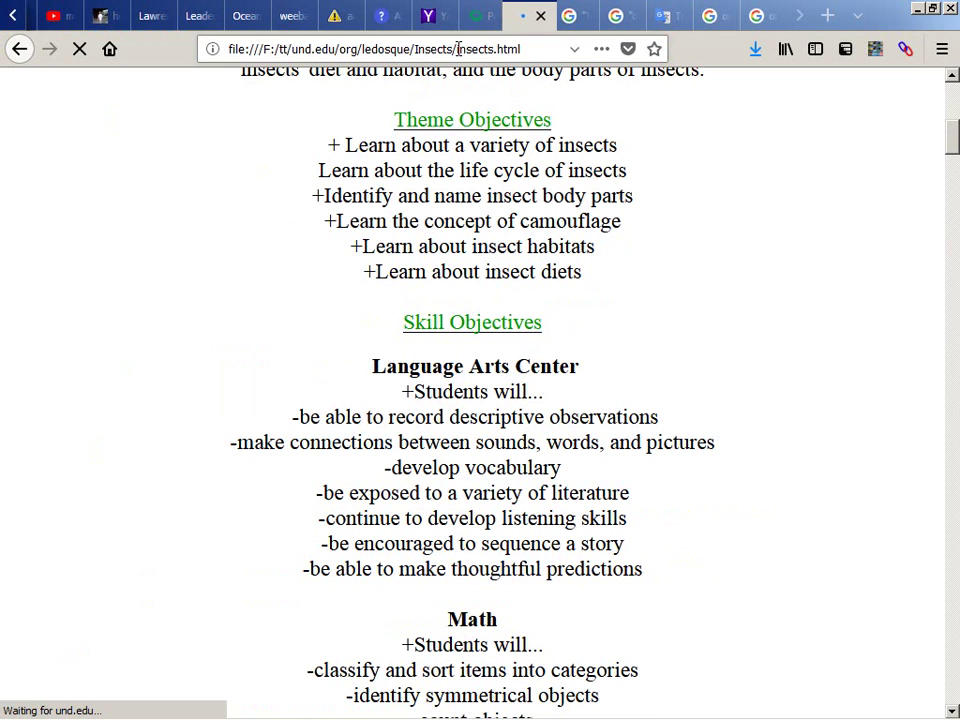
pyautogui.doubleClick(460, 48)
pyautogui.hotkey('ctrl', 'v')
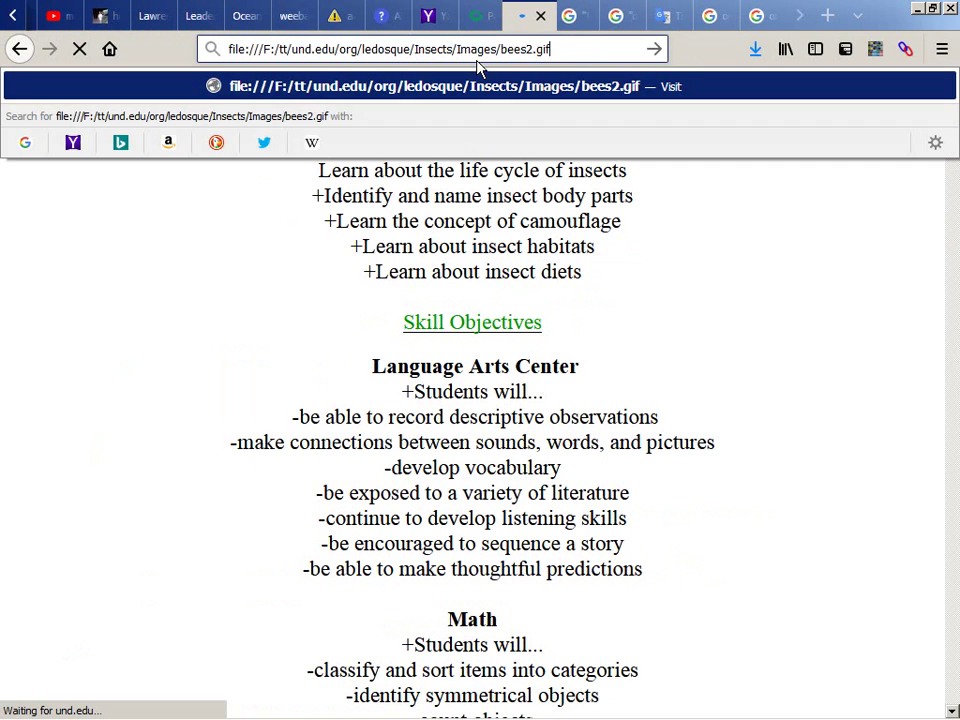
pyautogui.press('Return')
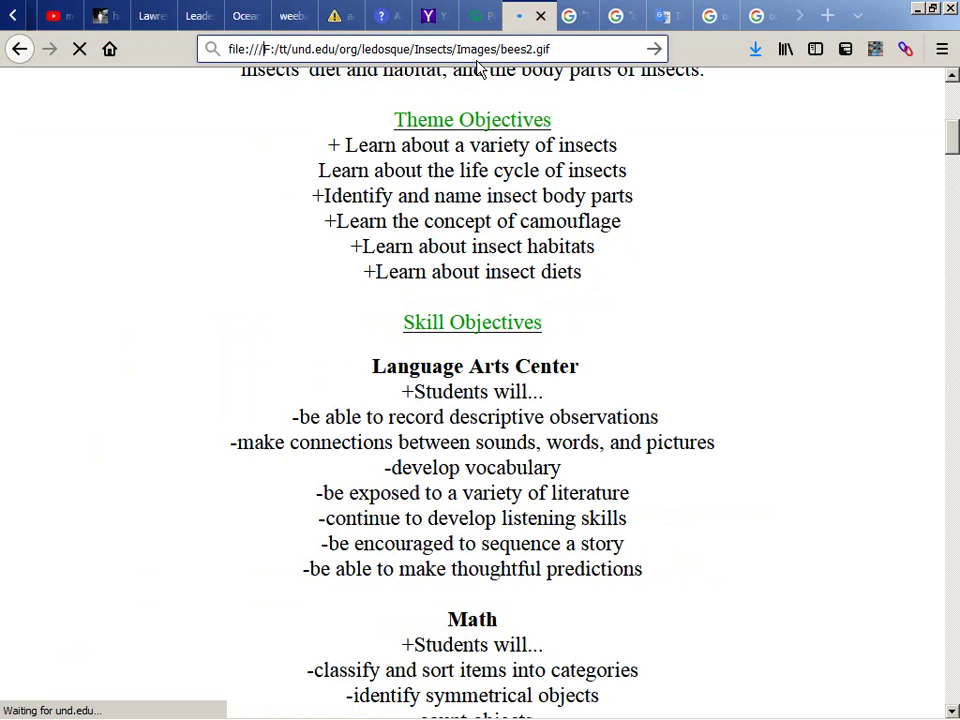
# Step: Open the online image und.edu/org/ledosque/Insects/Images/bees2.gif in a new browser tab, taking the address from the local file path
pyautogui.hotkey('shift', 'End')
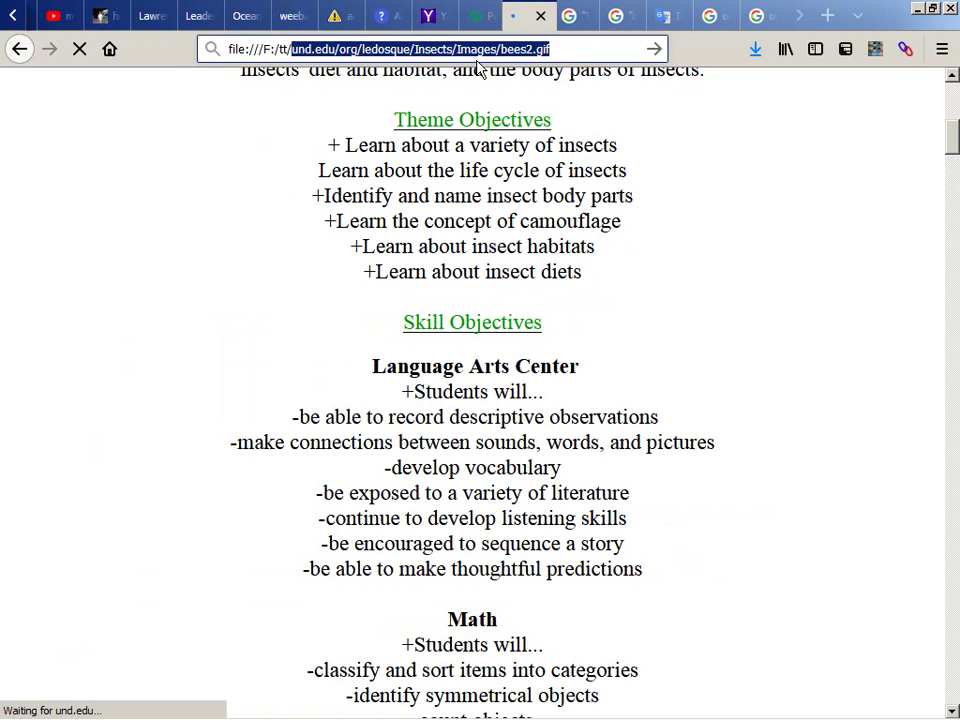
pyautogui.hotkey('ctrl', 't')
pyautogui.hotkey('ctrl', 'v')
pyautogui.press('Return')
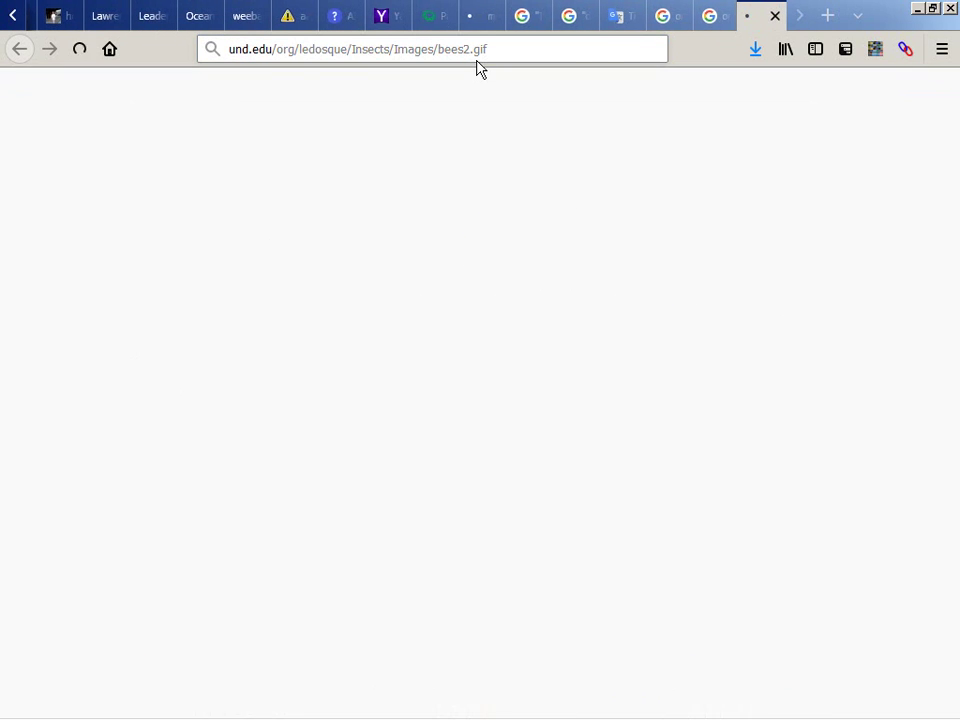
# Step: Save bees2.gif into a new folder named images, created inside the ledosque\images folder
pyautogui.hotkey('ctrl', 's')
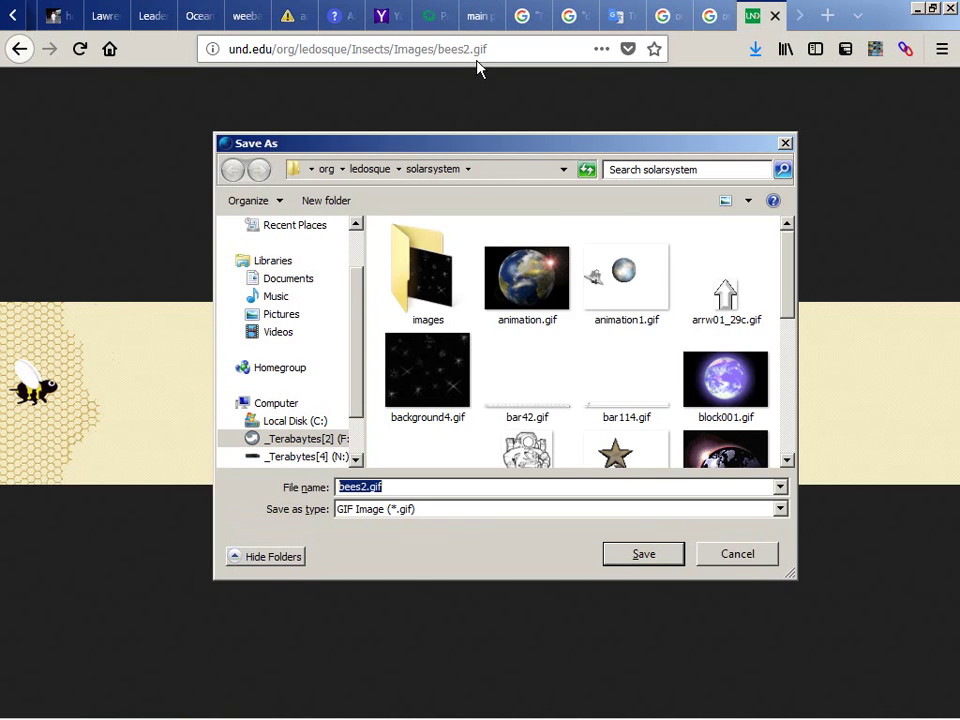
pyautogui.hotkey('alt', 'Up')
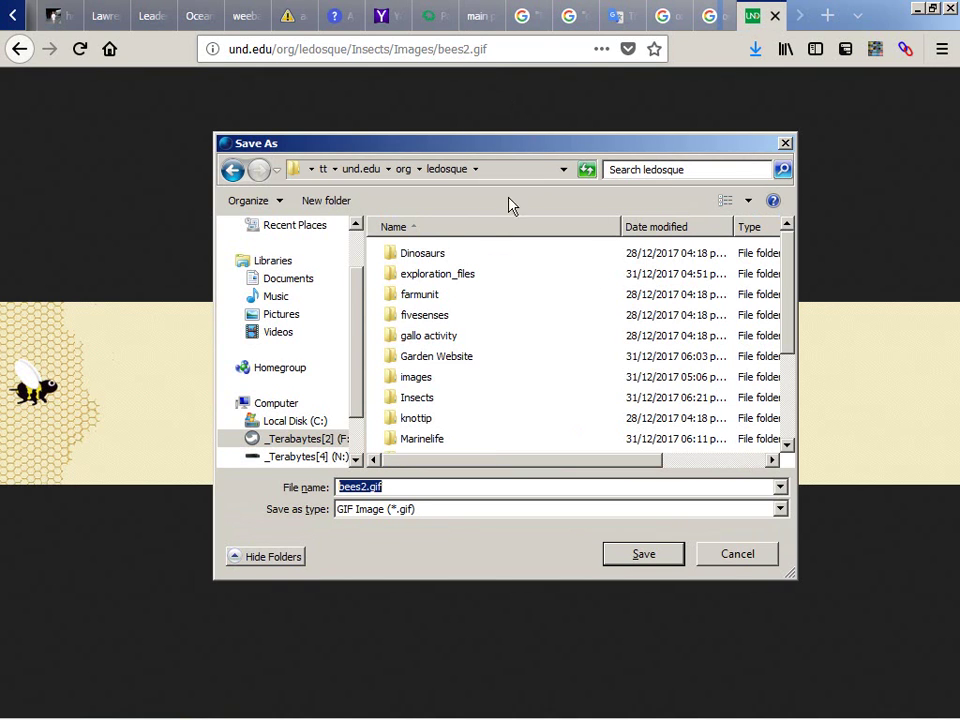
pyautogui.click(420, 378)
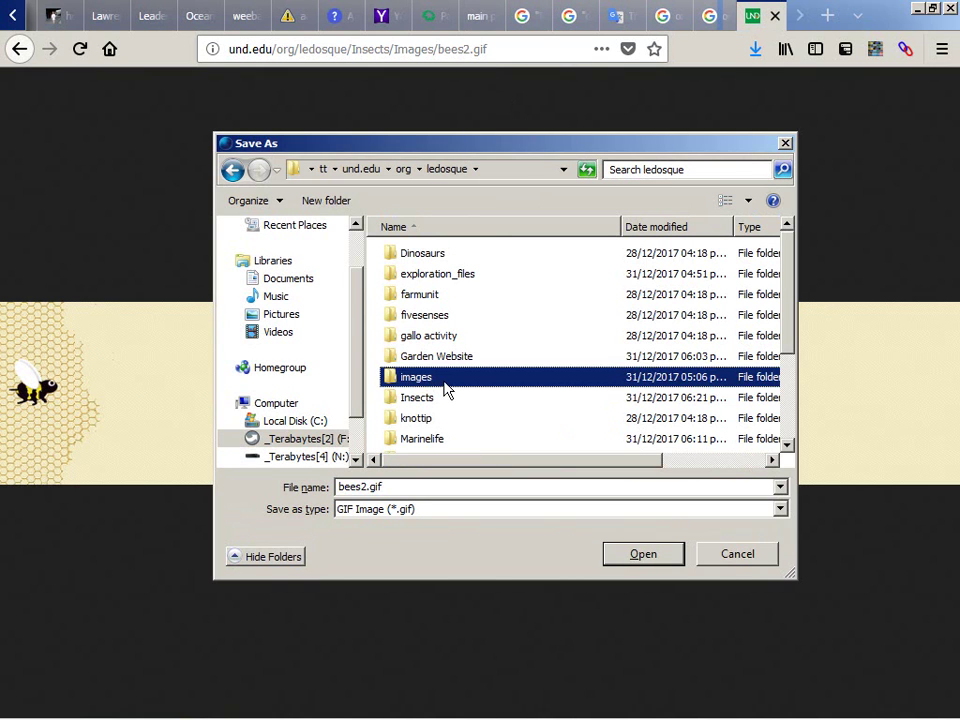
pyautogui.doubleClick(445, 382)
pyautogui.hotkey('shift', 'F10')
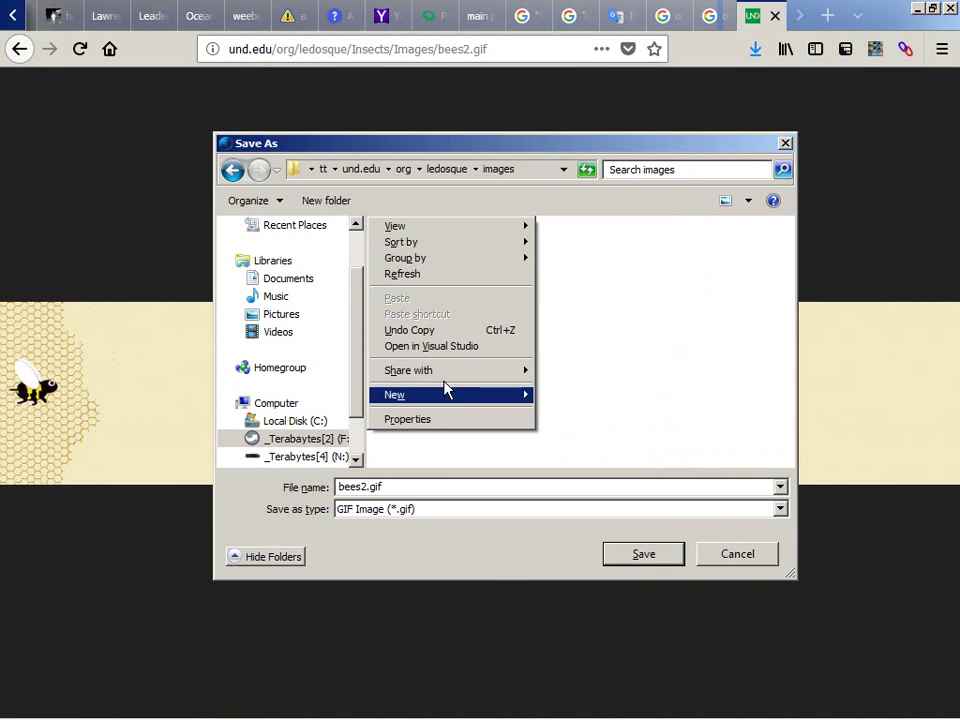
pyautogui.moveTo(447, 392)
pyautogui.press('Return')
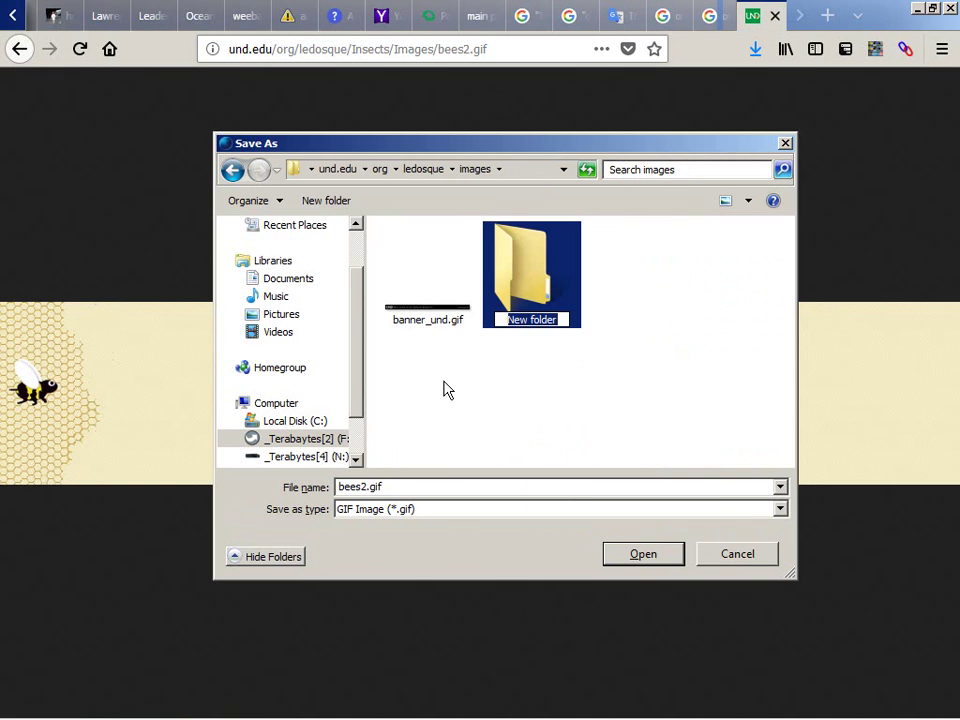
pyautogui.write('images')
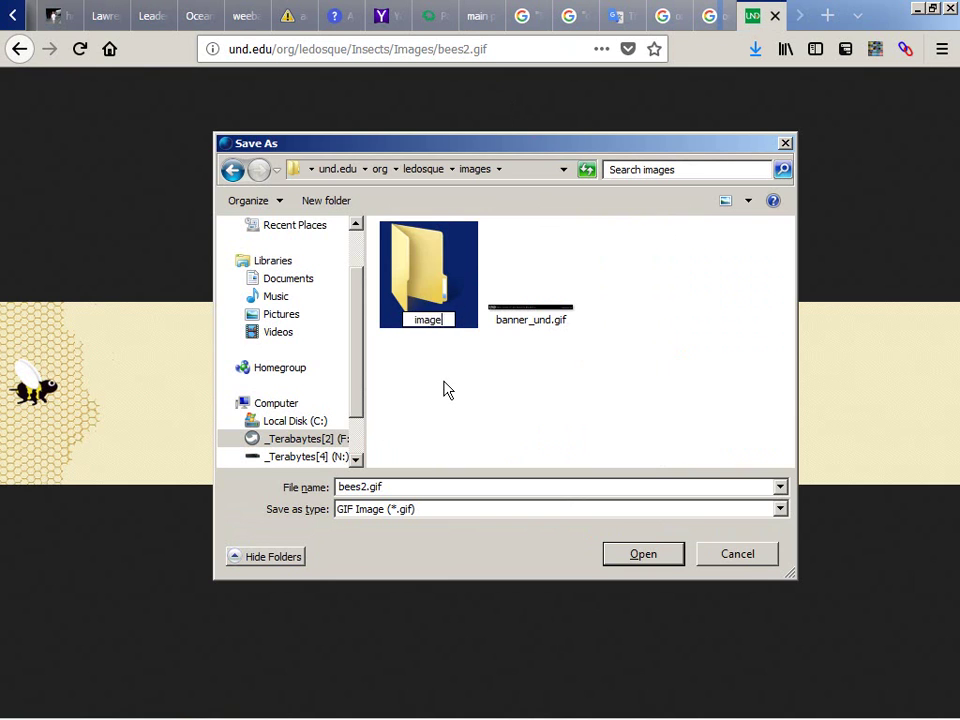
pyautogui.press('Return')
pyautogui.press('Return')
pyautogui.click(612, 556)
pyautogui.click(611, 430)
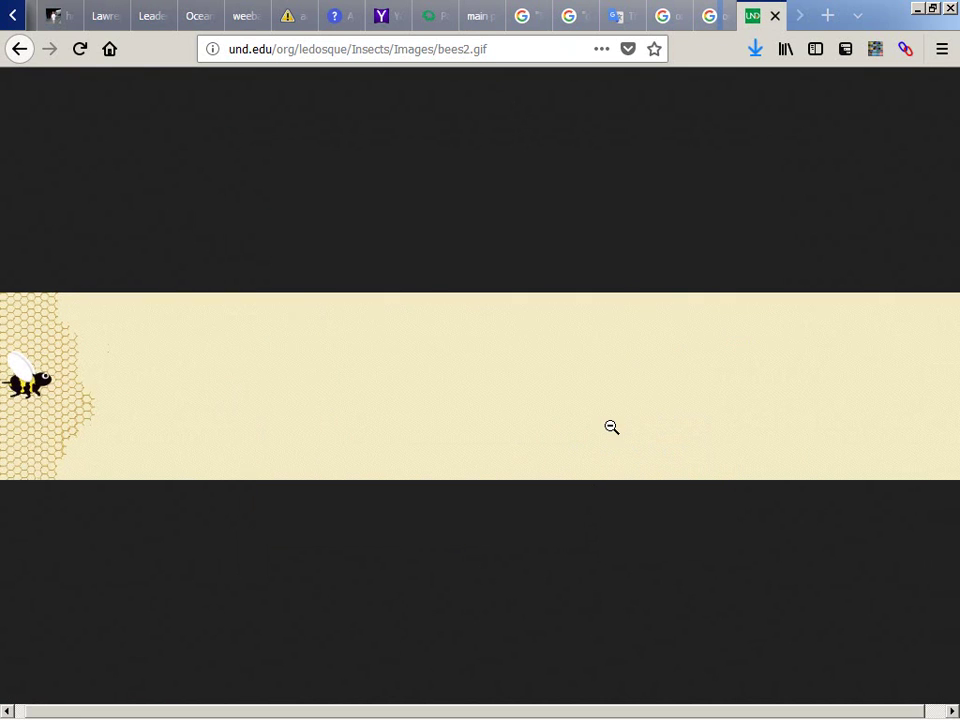
# Step: Close the online bees2.gif tab and reload the local insects.html page
pyautogui.hotkey('alt', 'Left')
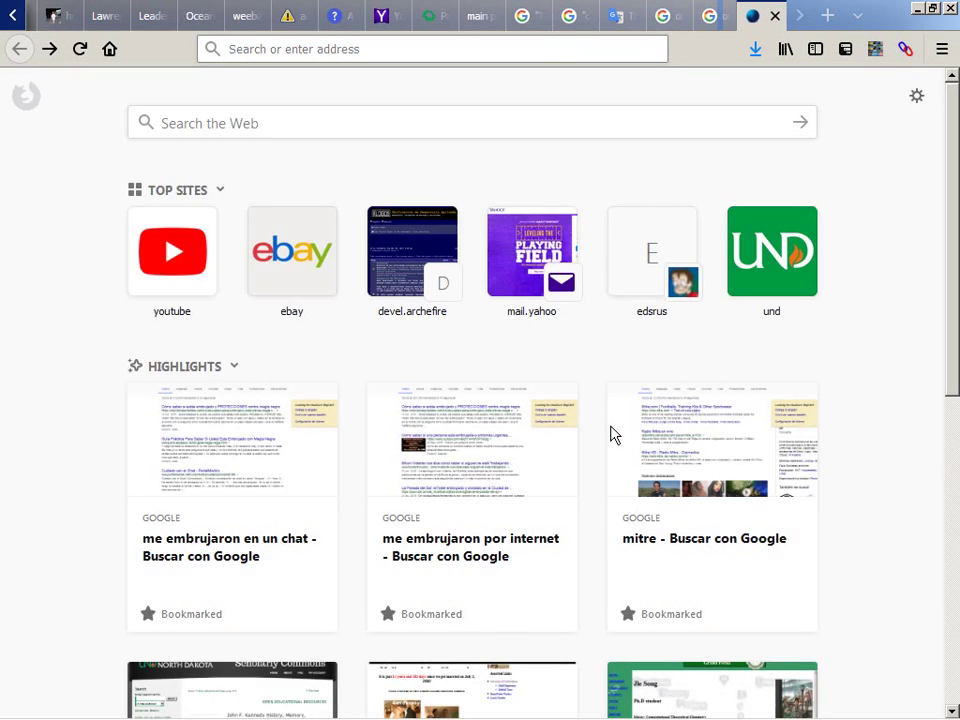
pyautogui.hotkey('ctrl', 'w')
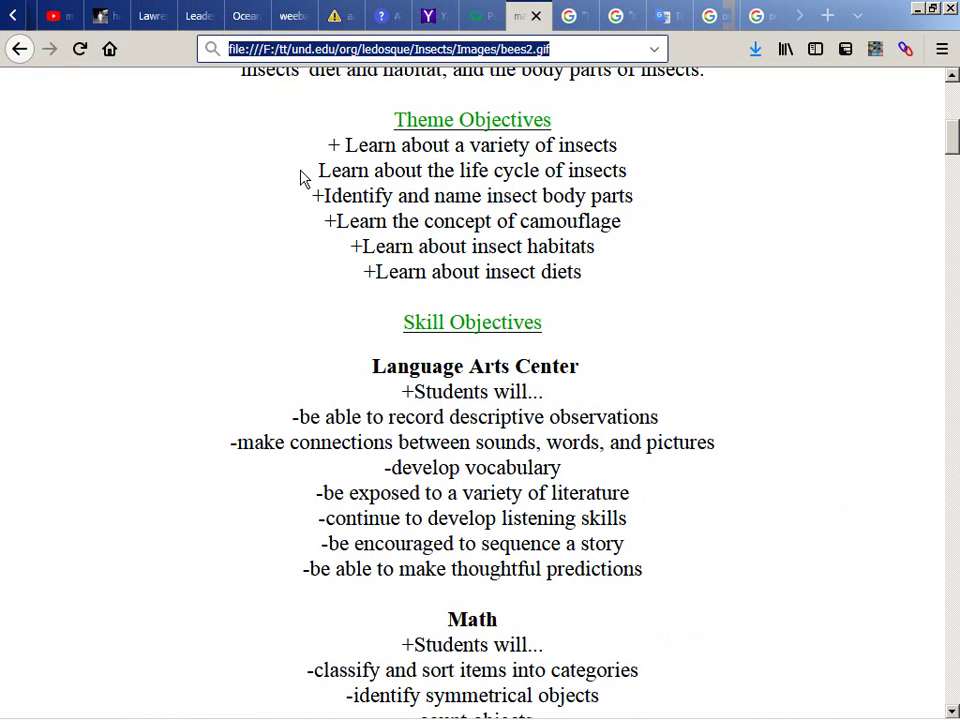
pyautogui.press('F5')
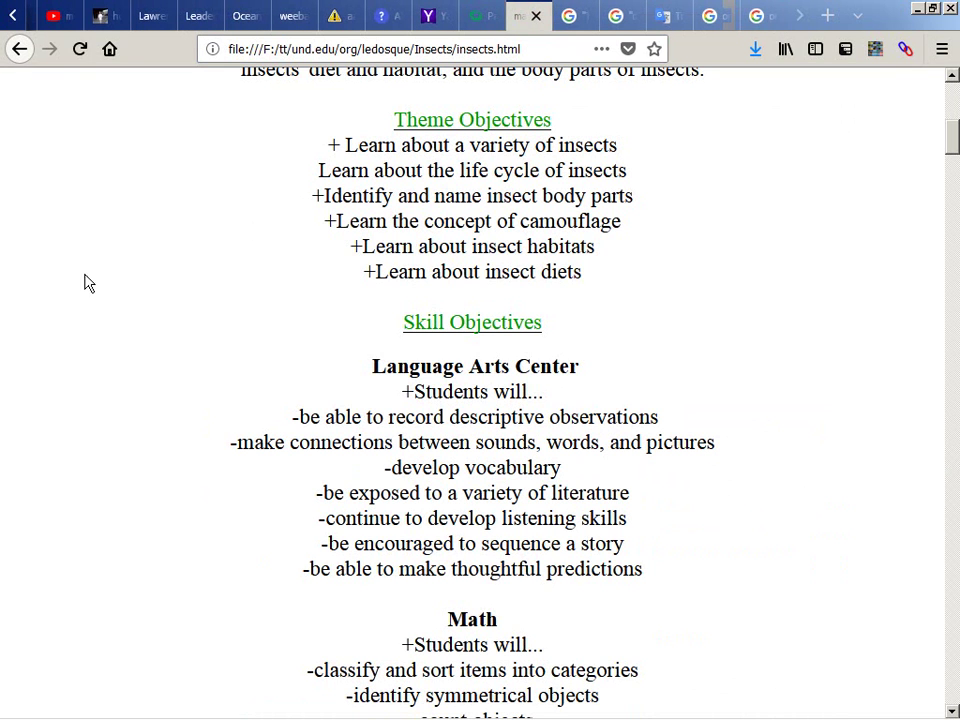
# Step: Switch to the file manager and check the contents of the Insects\Images folder for bees2.gif
pyautogui.hotkey('alt', 'Tab')
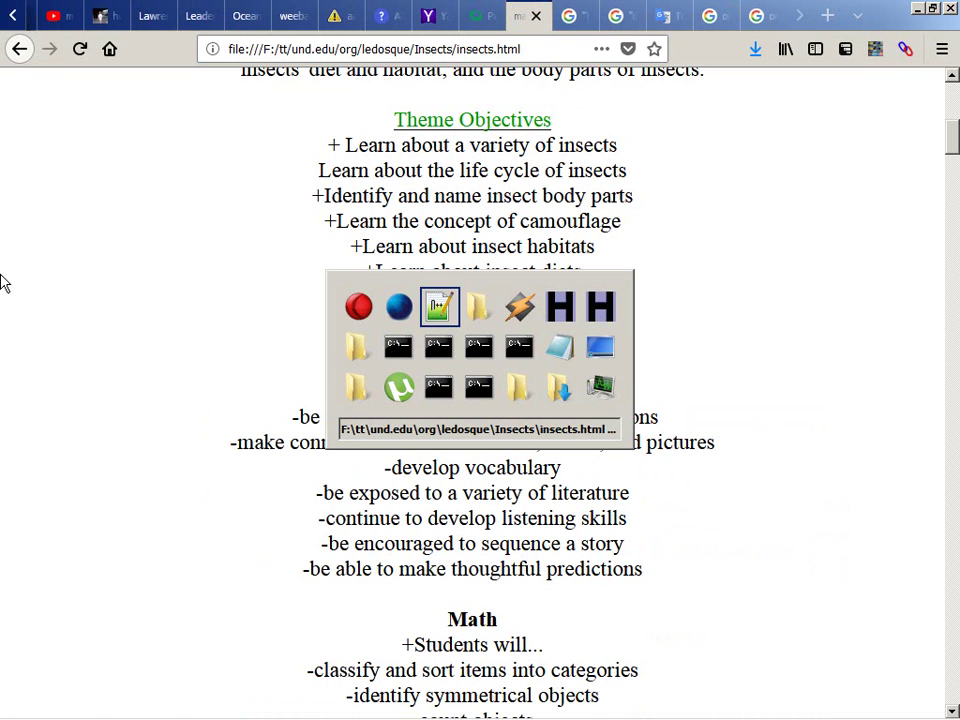
pyautogui.press('Tab')
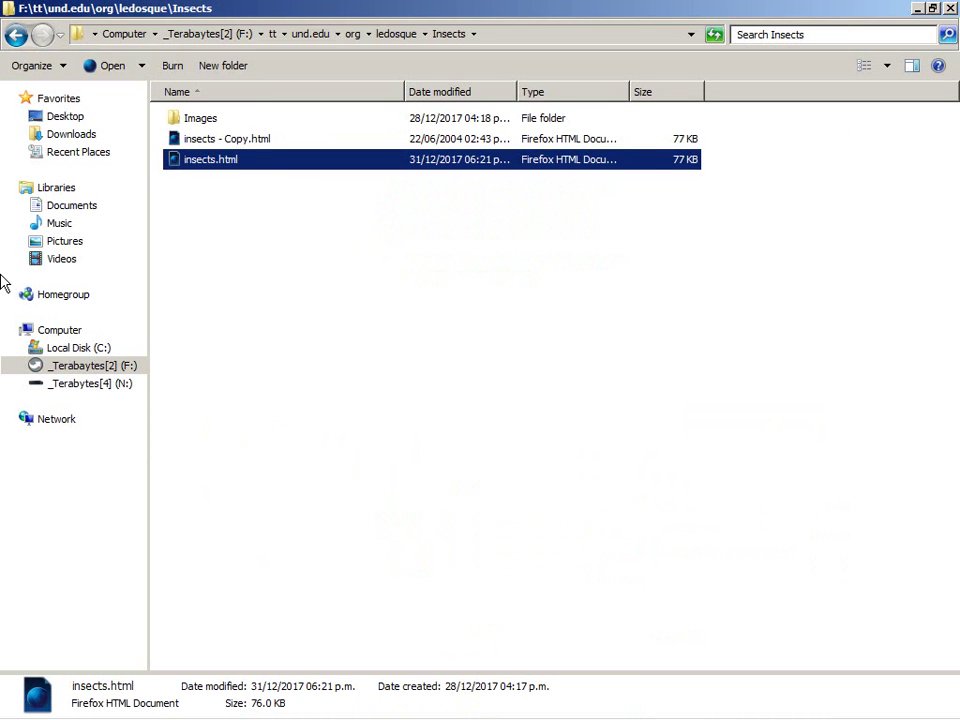
pyautogui.press('Up')
pyautogui.press('Up')
pyautogui.press('Return')
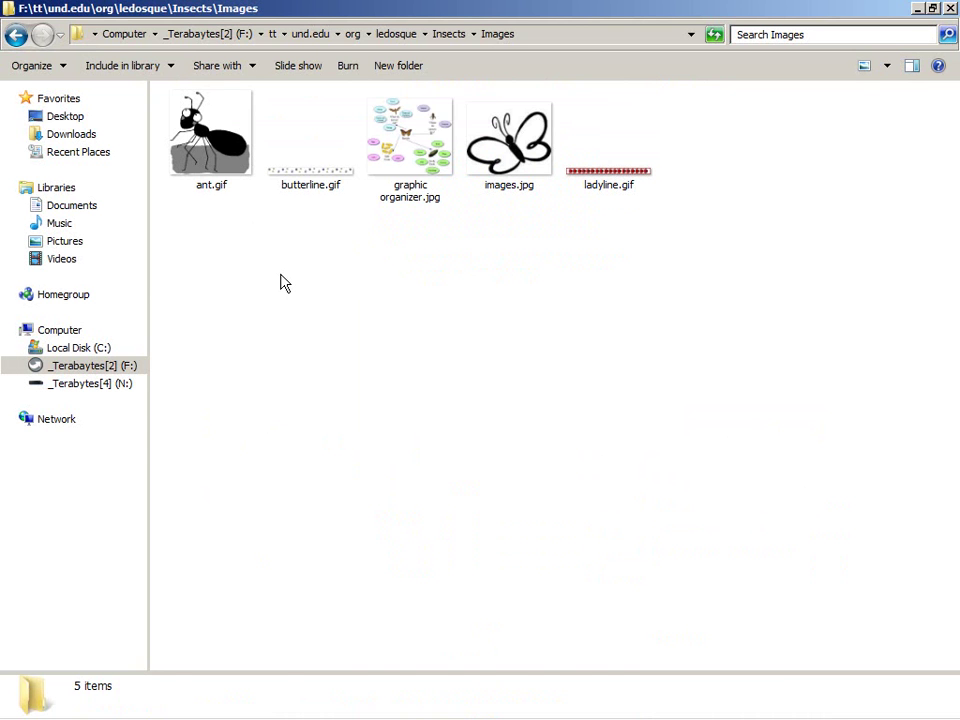
pyautogui.press('BackSpace')
# Step: Return to the browser and show the downloaded bees2.gif in its containing folder
pyautogui.hotkey('alt', 'Tab')
pyautogui.hotkey('alt', 'Tab')
pyautogui.hotkey('alt', 'Tab')
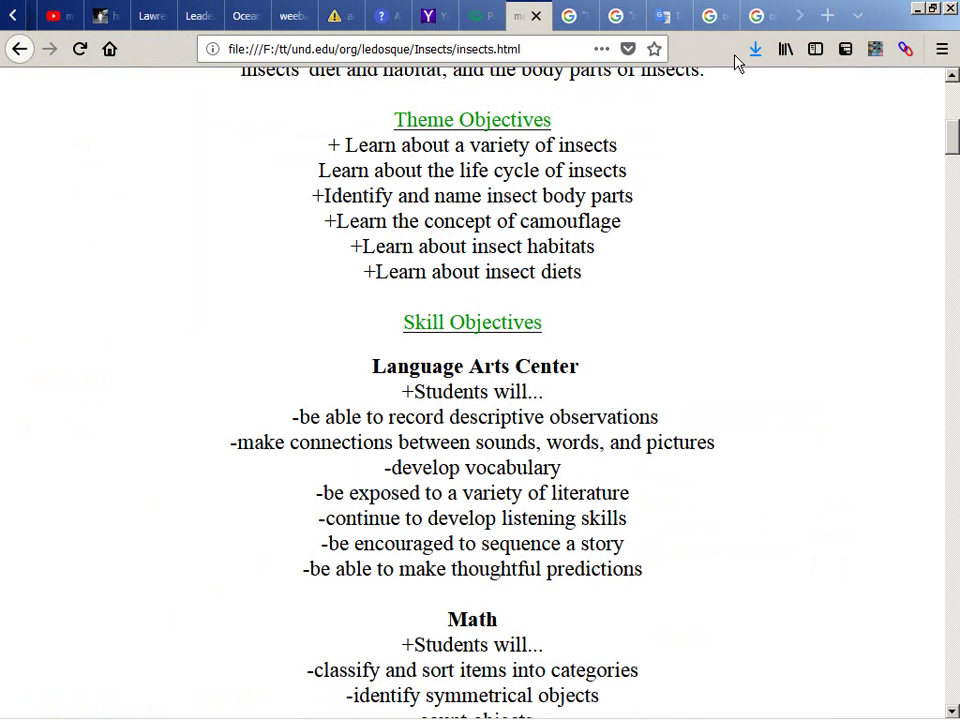
pyautogui.click(755, 50)
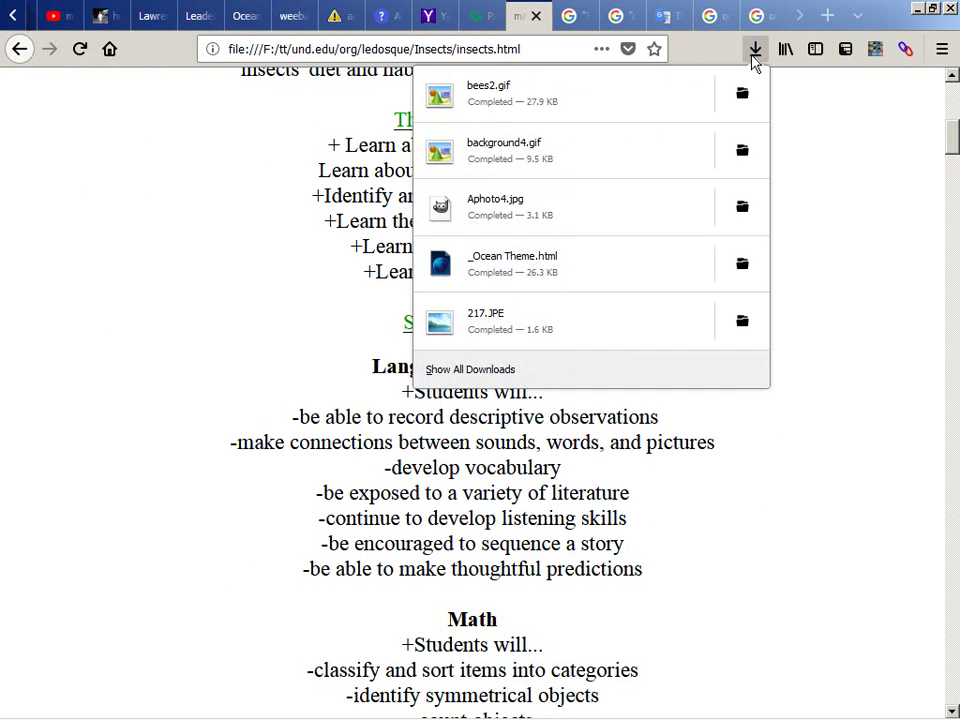
pyautogui.click(754, 101)
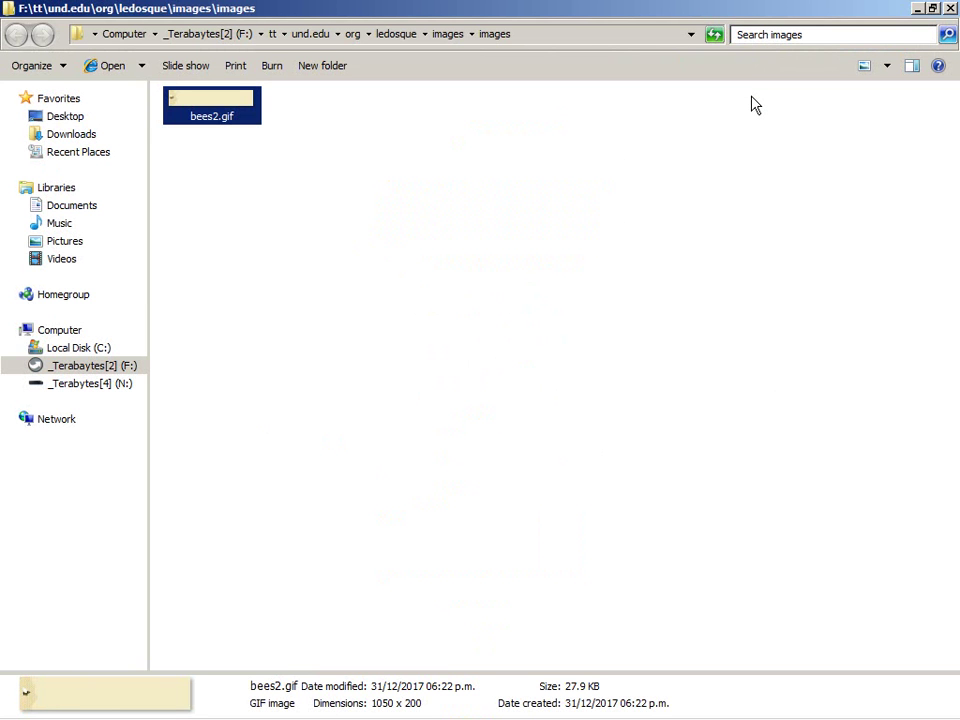
# Step: Transfer the downloaded bees2.gif into the Insects\Images folder and return to the browser to reload the local Insects page
pyautogui.hotkey('alt', 'Tab')
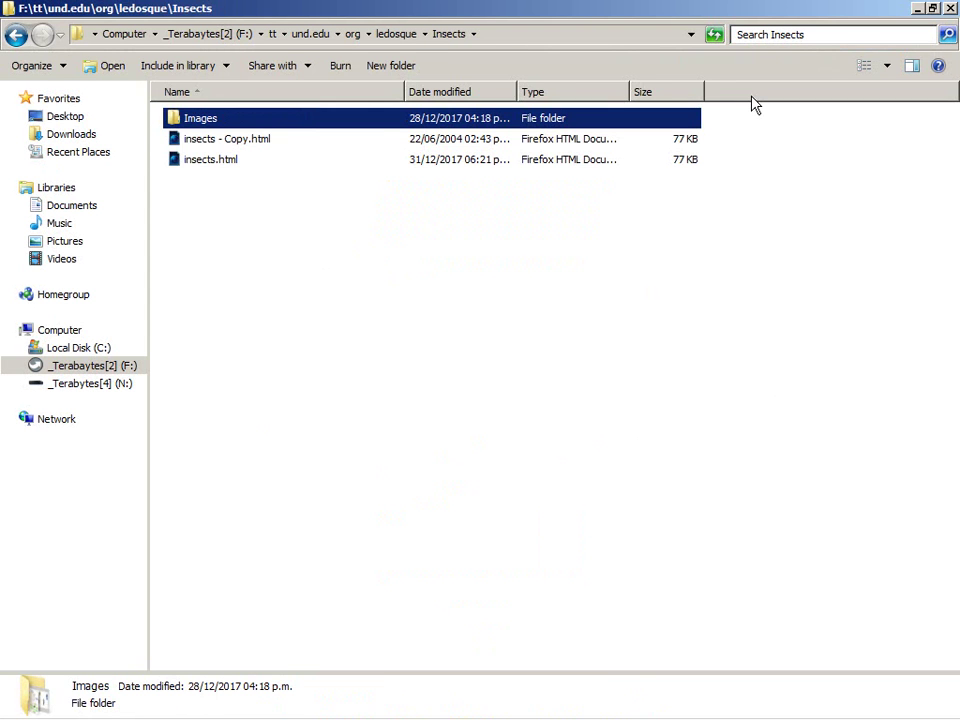
pyautogui.press('Return')
pyautogui.hotkey('alt', 'Tab')
pyautogui.hotkey('alt', 'Tab')
pyautogui.hotkey('alt', 'Tab')
pyautogui.hotkey('alt', 'Tab')
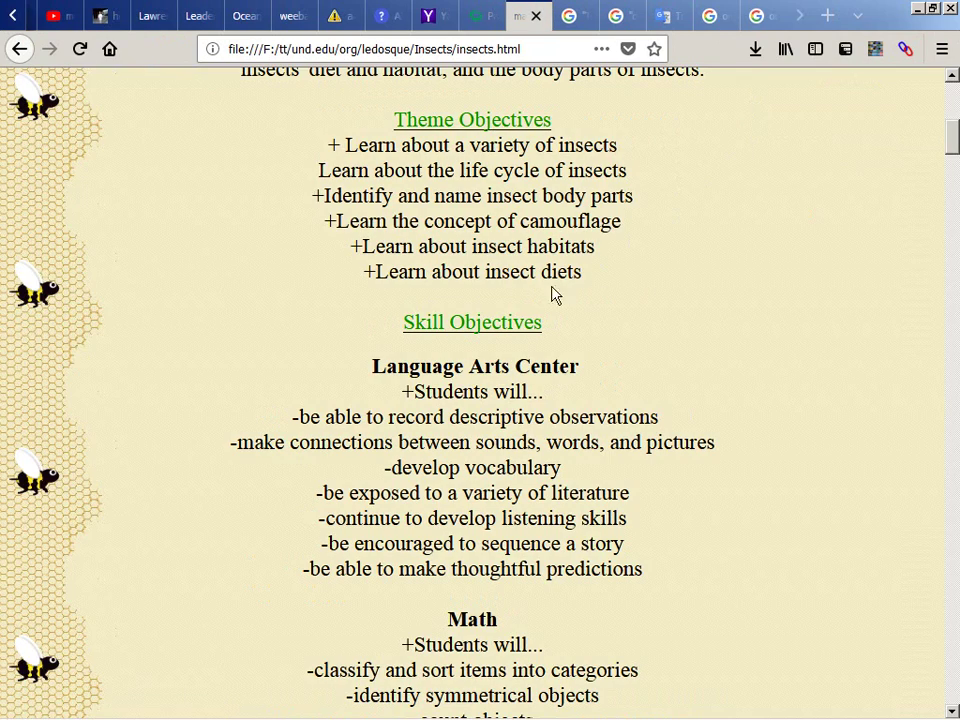
# Step: Examine the Weekly Schedule table and its links on the local Insects page, down to the start of the Lesson Plans
pyautogui.scroll(-10, 262, 284)
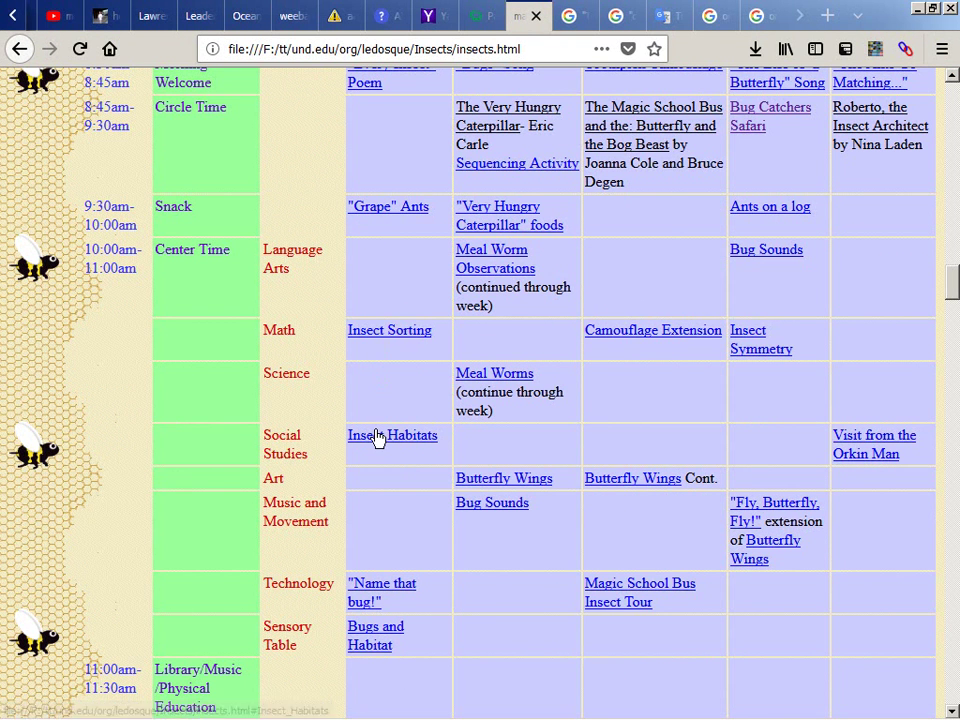
pyautogui.scroll(-4, 375, 400)
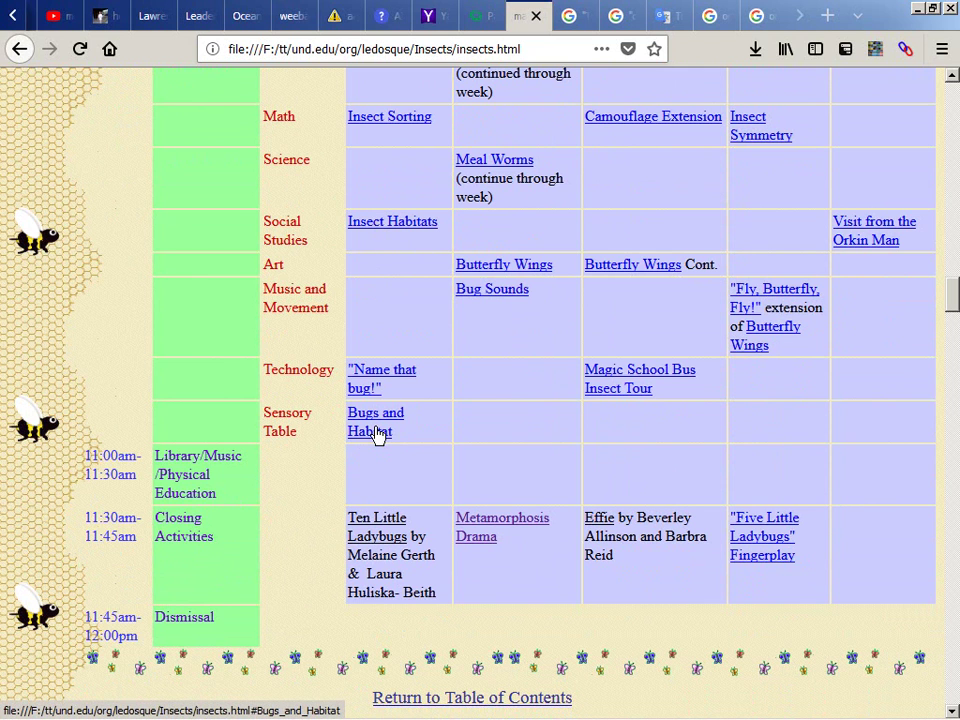
pyautogui.scroll(8, 492, 435)
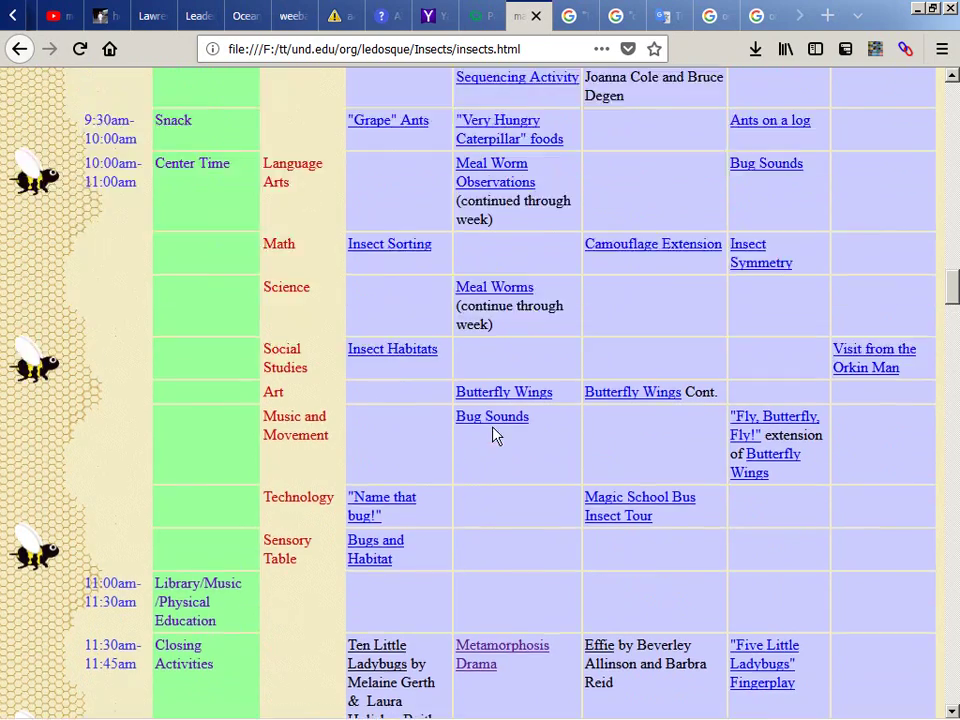
pyautogui.scroll(-1, 492, 185)
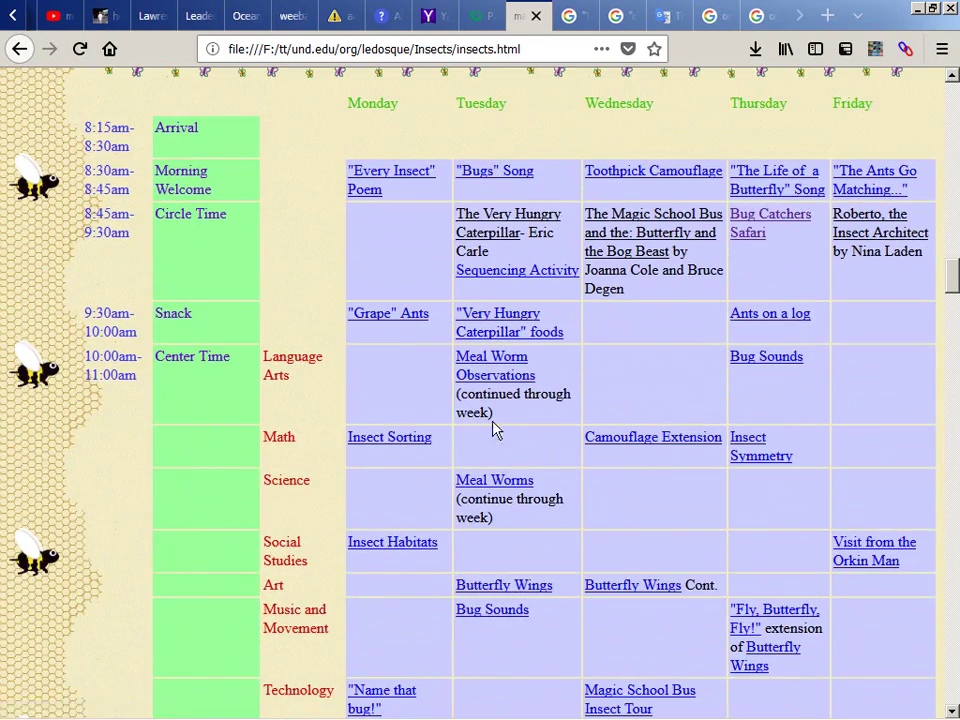
pyautogui.scroll(-2, 493, 490)
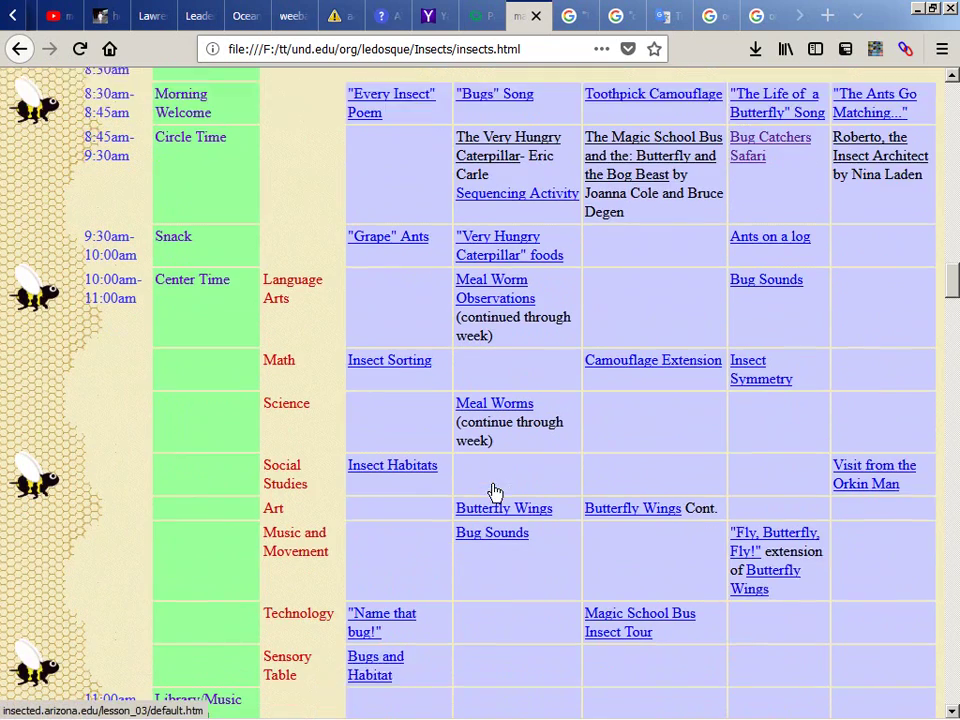
pyautogui.scroll(-2, 497, 482)
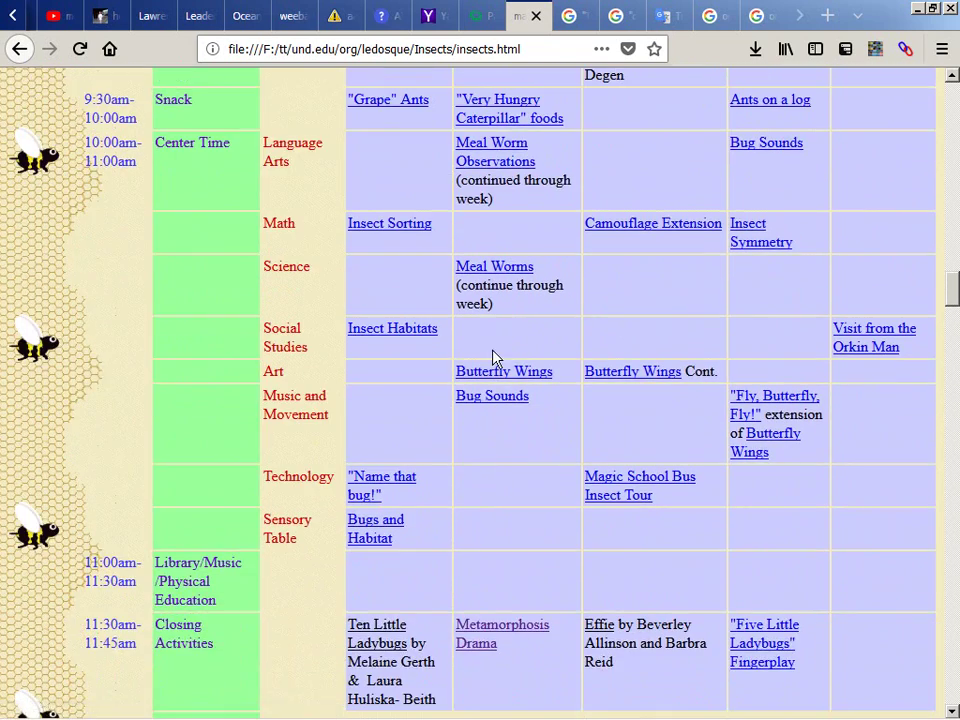
pyautogui.scroll(-2, 493, 306)
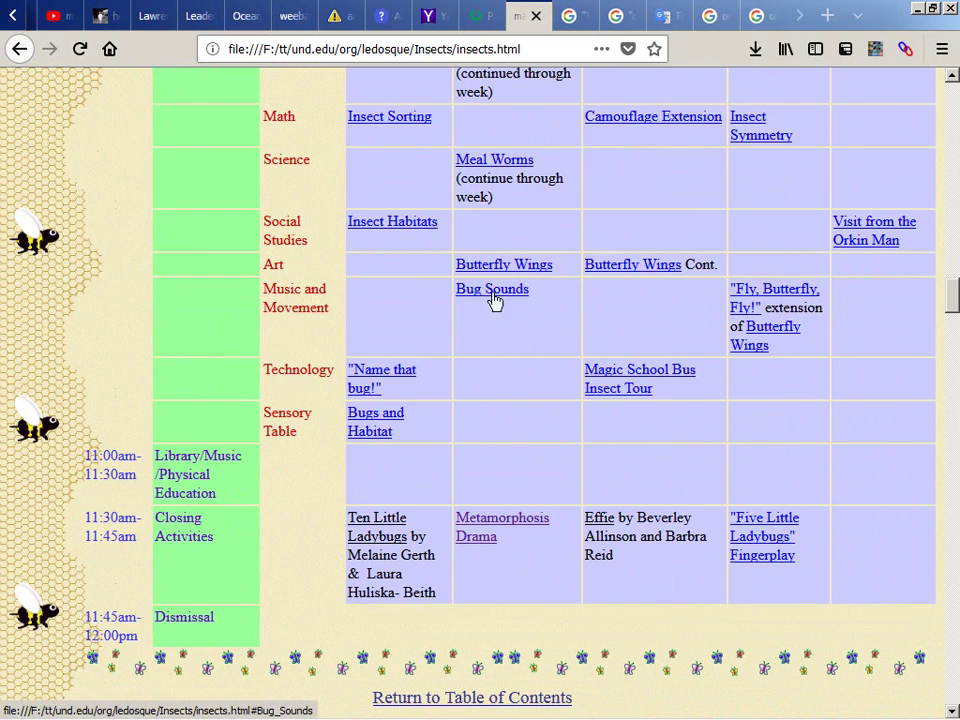
pyautogui.scroll(7, 540, 528)
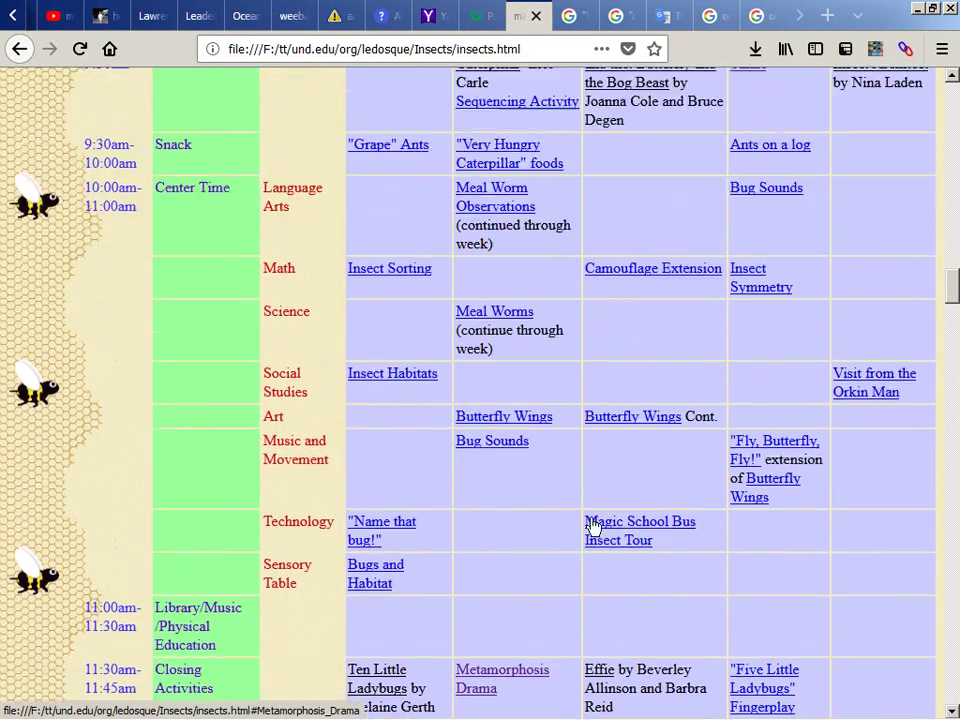
pyautogui.scroll(-1, 683, 255)
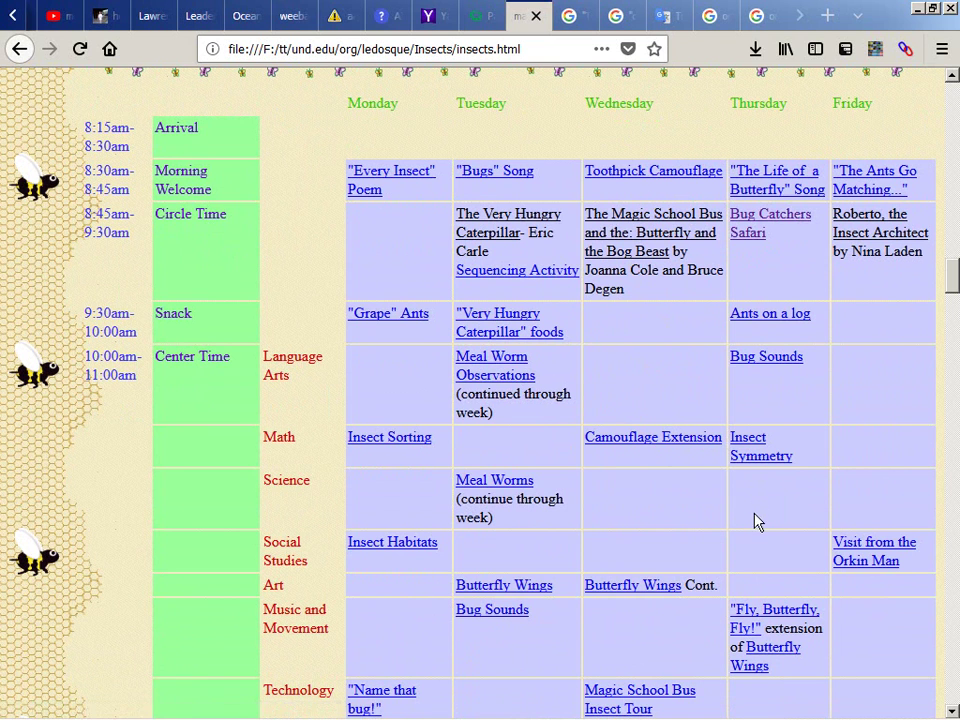
pyautogui.scroll(-2, 755, 620)
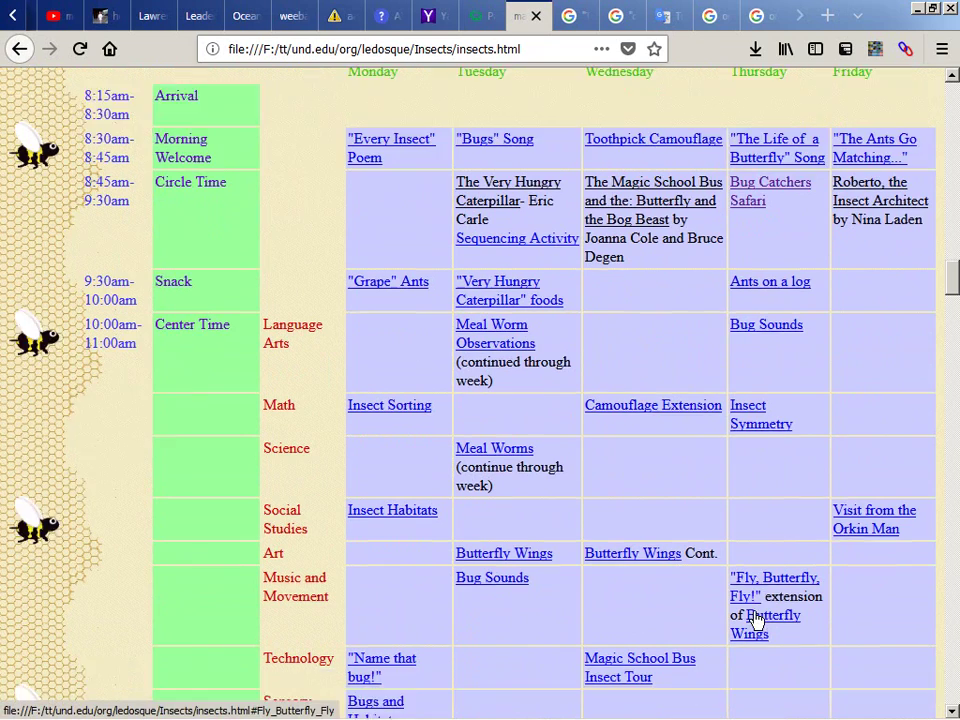
pyautogui.scroll(-1, 775, 553)
pyautogui.scroll(-3, 771, 553)
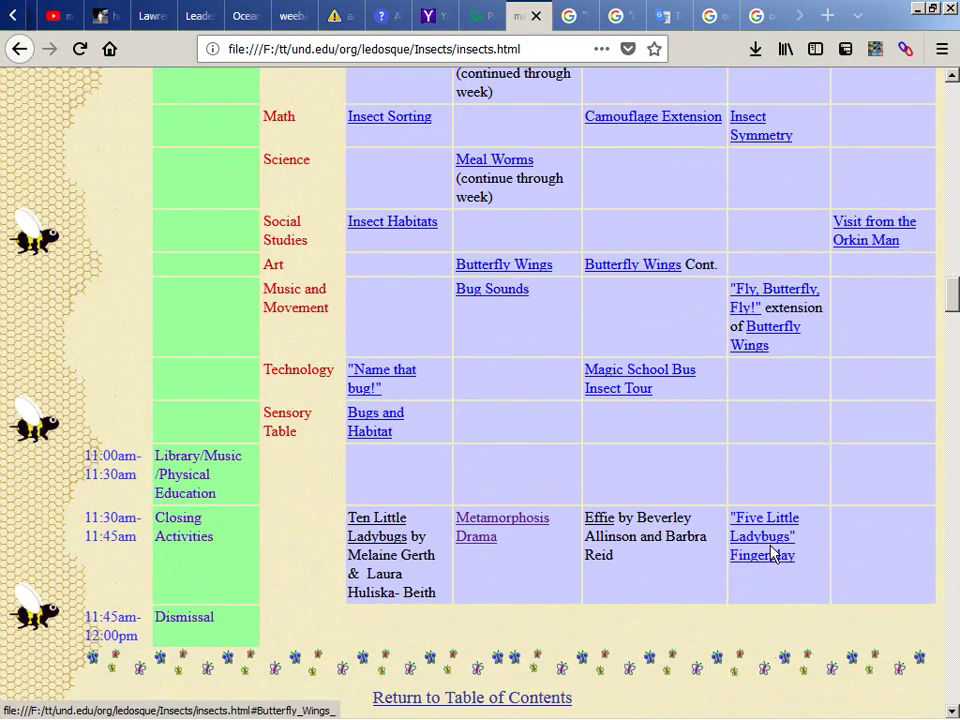
pyautogui.scroll(1, 822, 548)
pyautogui.scroll(3, 822, 548)
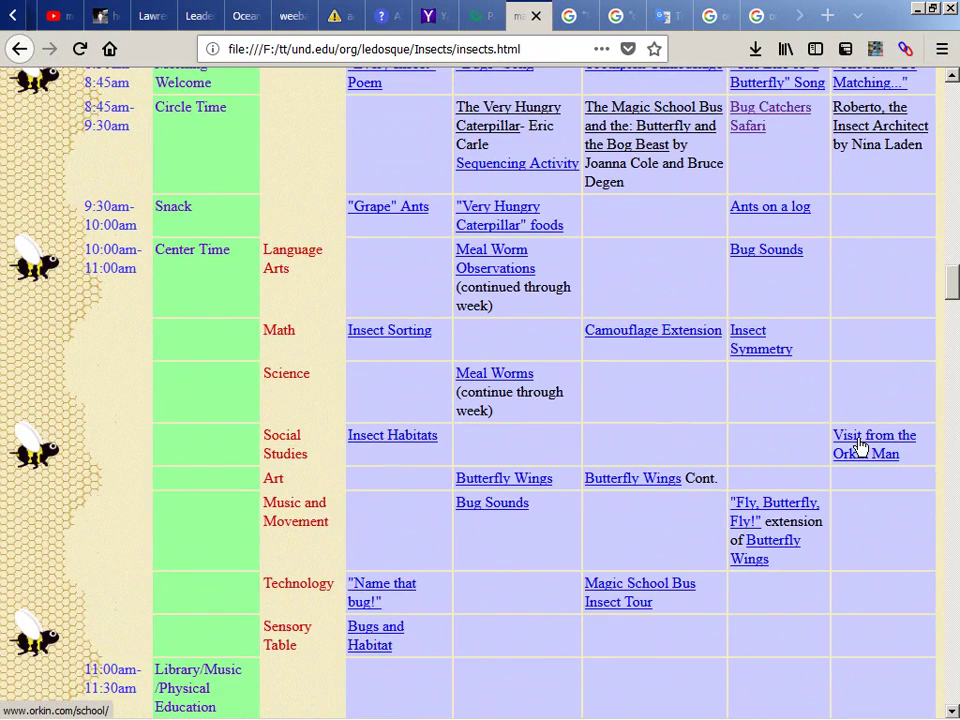
pyautogui.scroll(4, 858, 444)
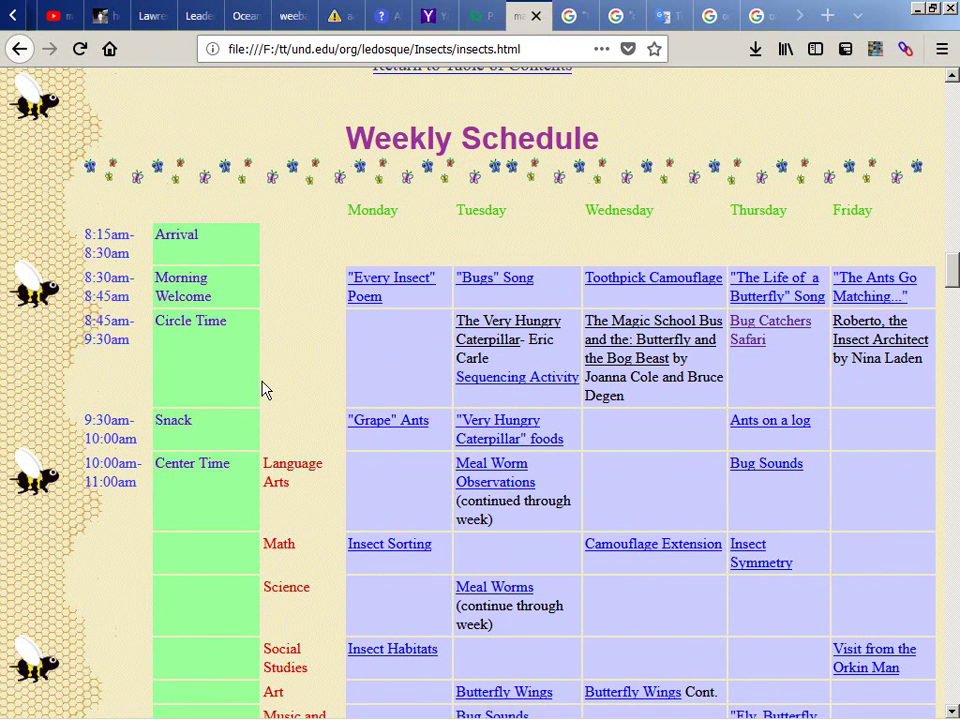
pyautogui.moveTo(264, 349); pyautogui.dragTo(261, 536)
pyautogui.click(261, 253)
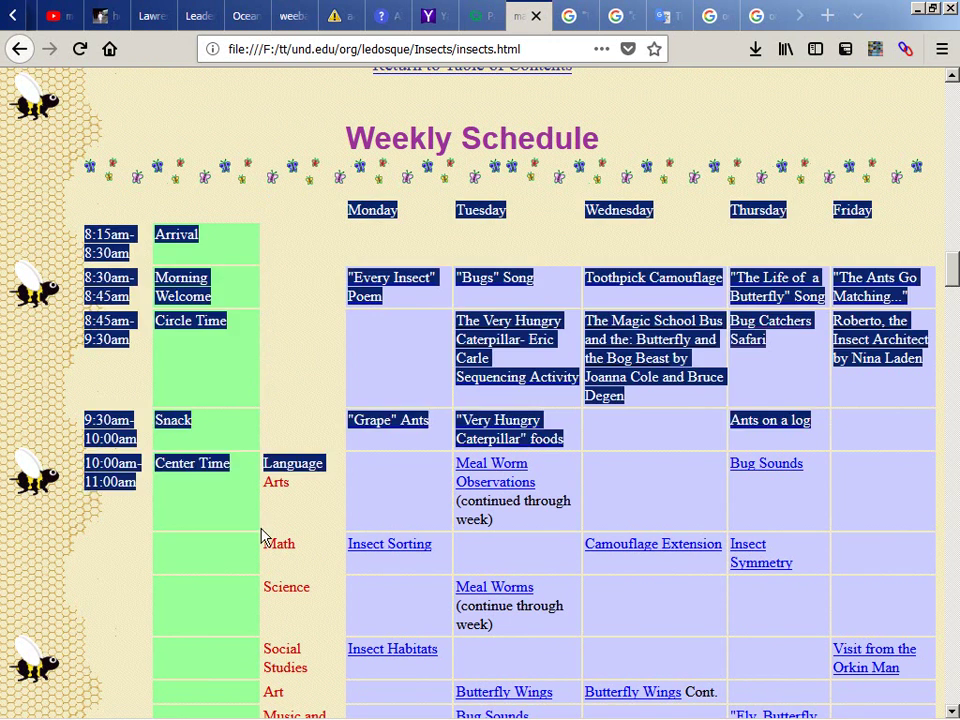
pyautogui.click(264, 537)
pyautogui.scroll(-10, 262, 537)
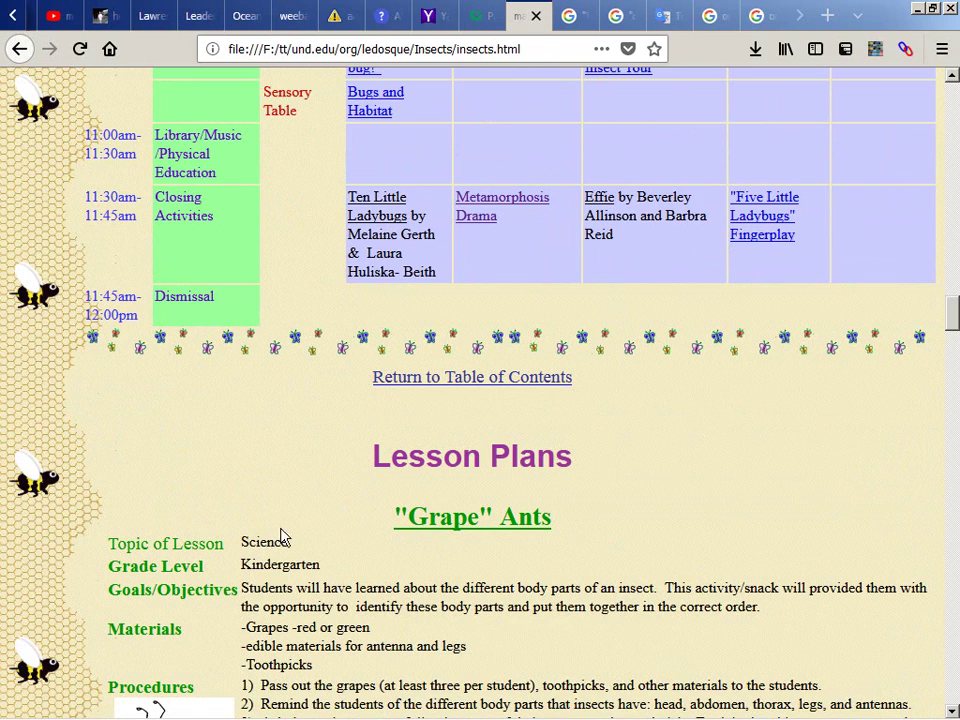
# Step: Examine the "Grape" Ants and Metamorphosis Drama lesson plans and their images on the local Insects page
pyautogui.scroll(2, 495, 354)
pyautogui.scroll(-4, 493, 327)
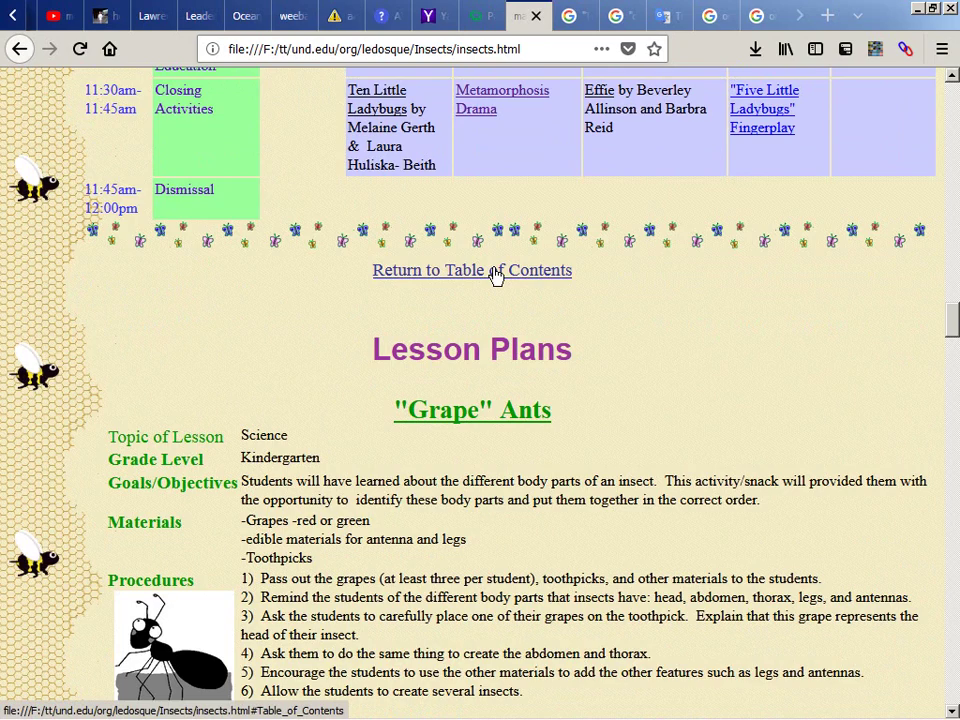
pyautogui.scroll(-4, 495, 275)
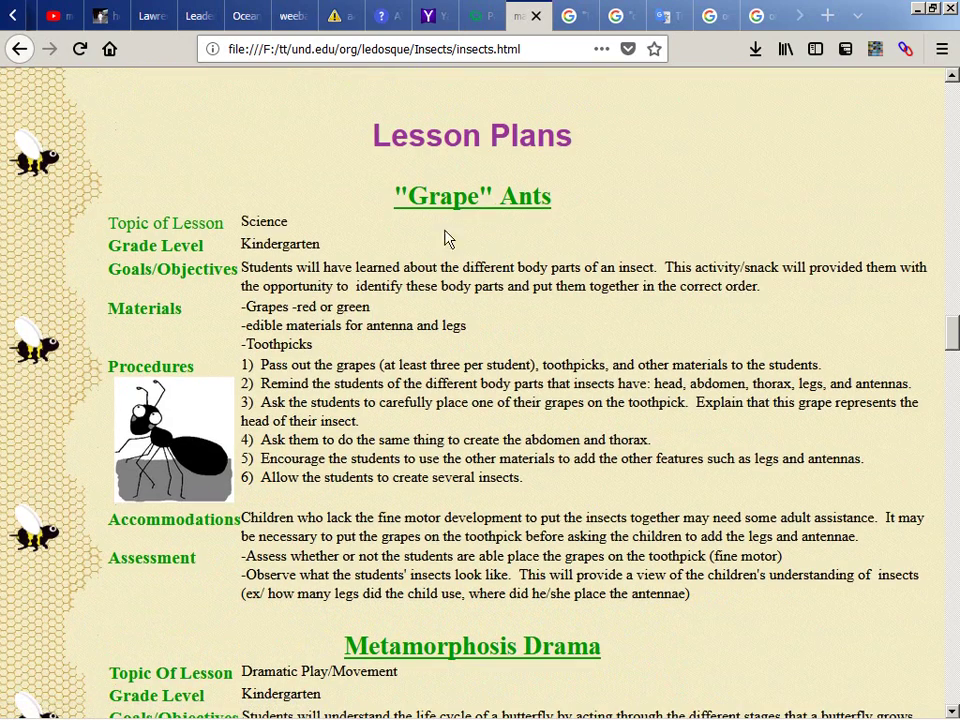
pyautogui.moveTo(114, 422); pyautogui.dragTo(332, 516)
pyautogui.click(345, 515)
pyautogui.scroll(-6, 349, 514)
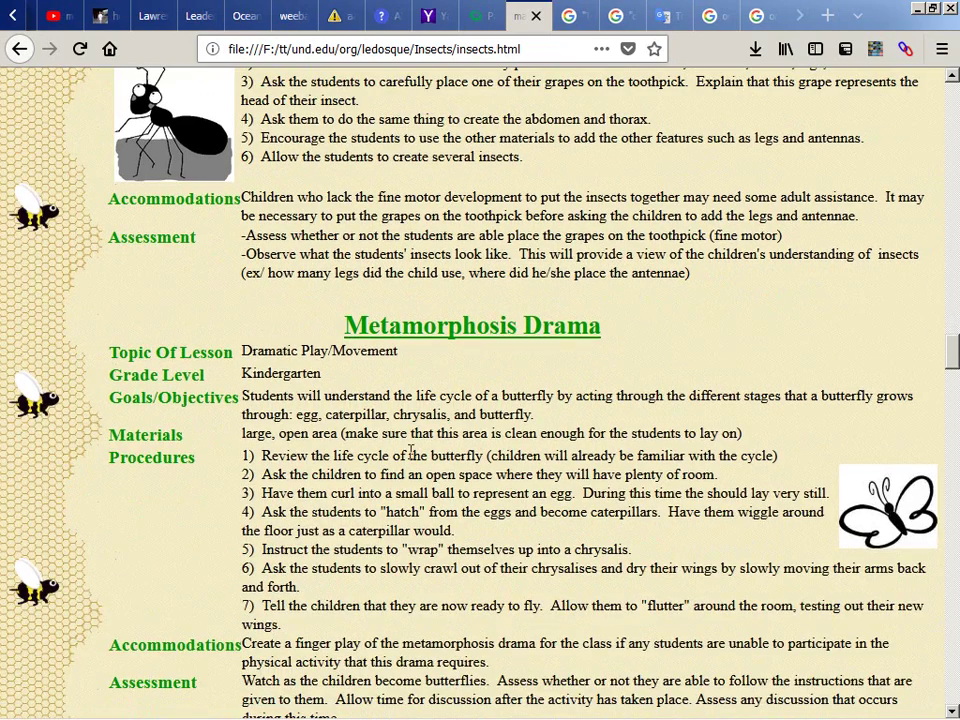
pyautogui.doubleClick(527, 326)
pyautogui.click(518, 326)
pyautogui.doubleClick(447, 326)
pyautogui.click(447, 327)
pyautogui.doubleClick(652, 456)
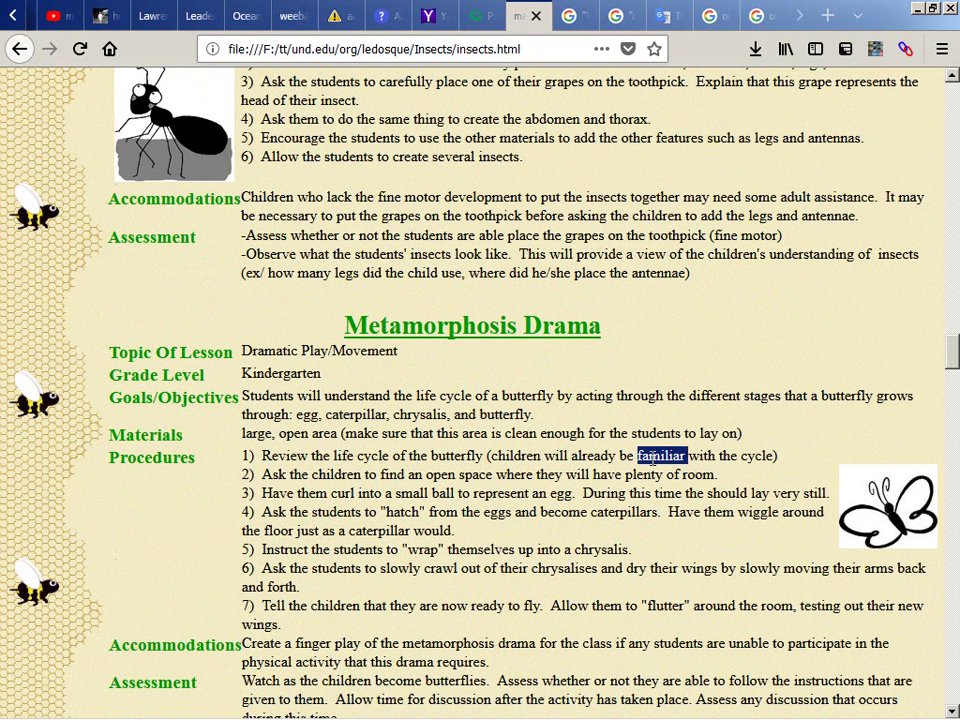
pyautogui.doubleClick(698, 474)
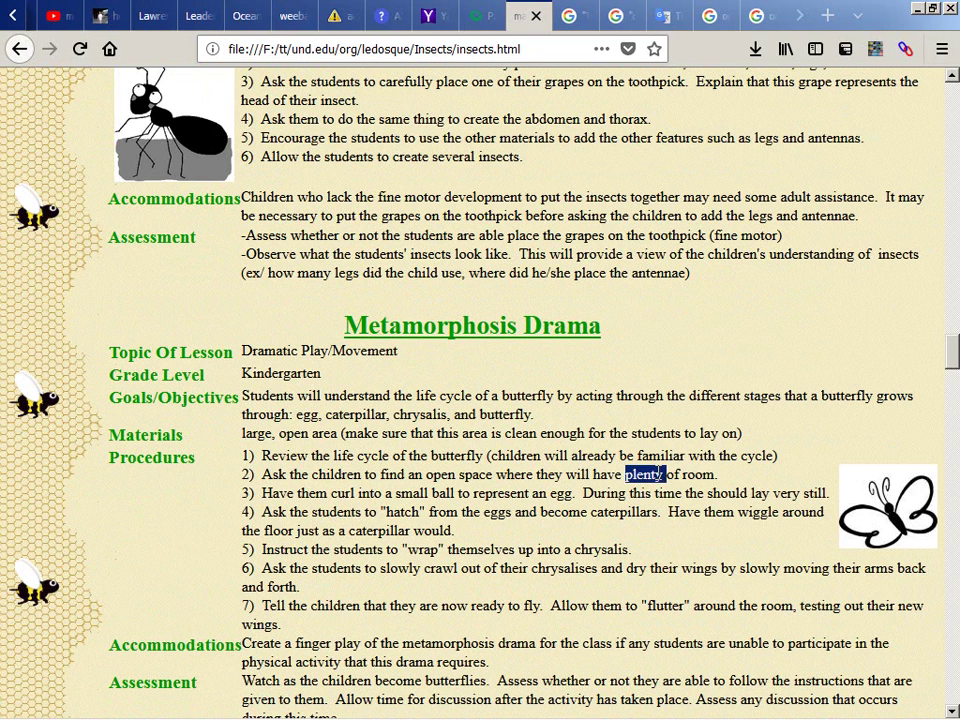
pyautogui.doubleClick(716, 494)
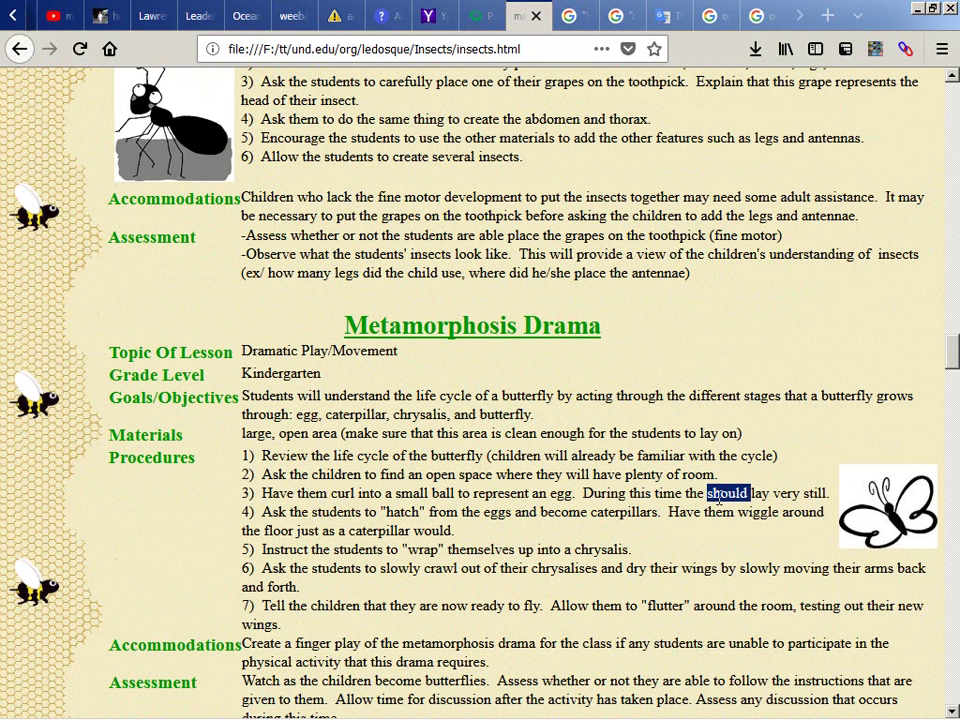
pyautogui.click(718, 496)
pyautogui.tripleClick(806, 496)
pyautogui.click(806, 496)
pyautogui.scroll(-4, 803, 503)
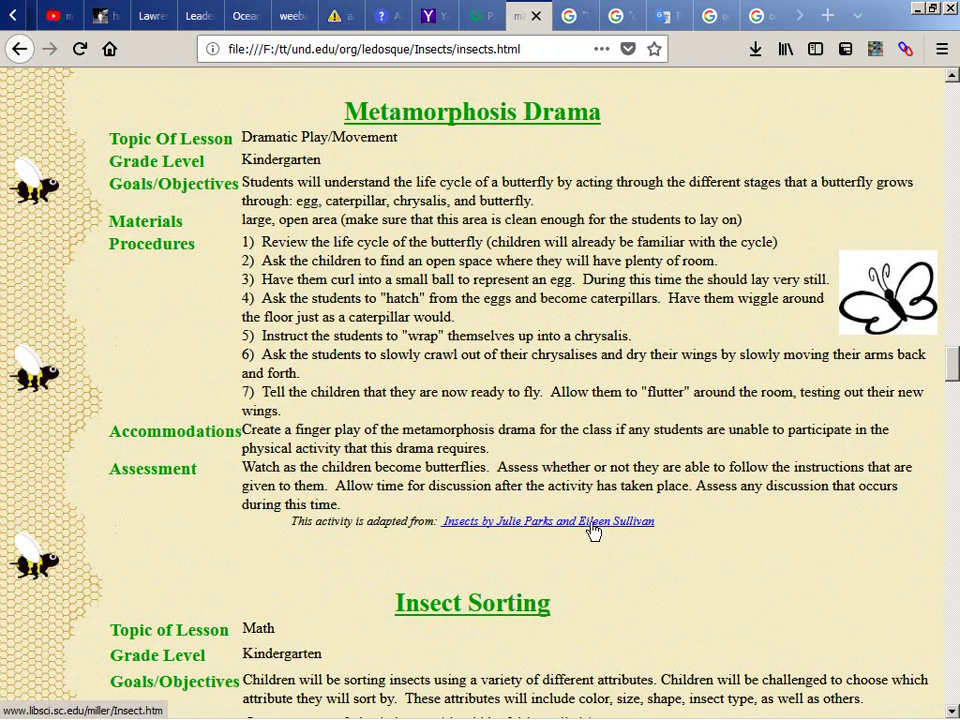
# Step: Check the remaining Insects lesson plans from Insect Sorting through Bugs and Habitat, including their links and images
pyautogui.scroll(-4, 594, 532)
pyautogui.doubleClick(512, 390)
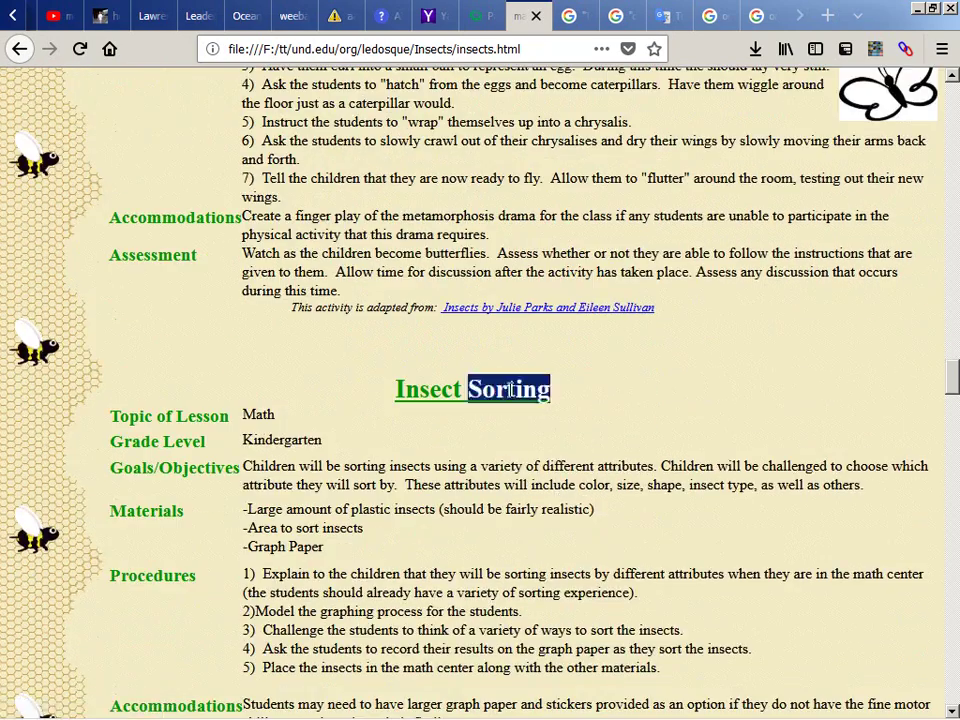
pyautogui.doubleClick(436, 390)
pyautogui.click(424, 381)
pyautogui.scroll(-6, 290, 375)
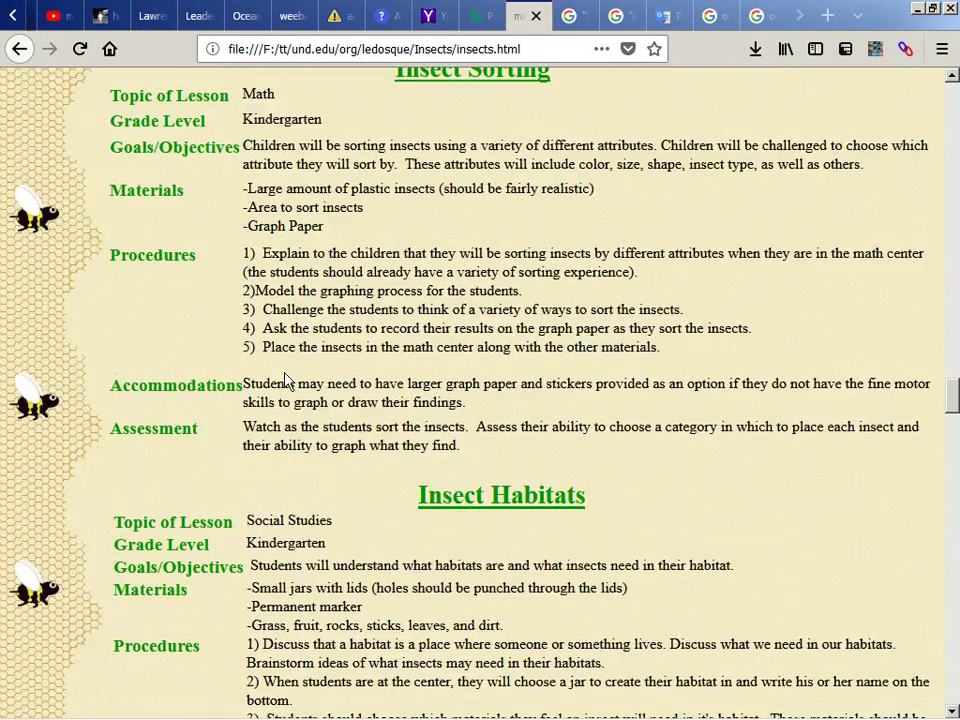
pyautogui.scroll(-4, 285, 378)
pyautogui.scroll(-8, 108, 386)
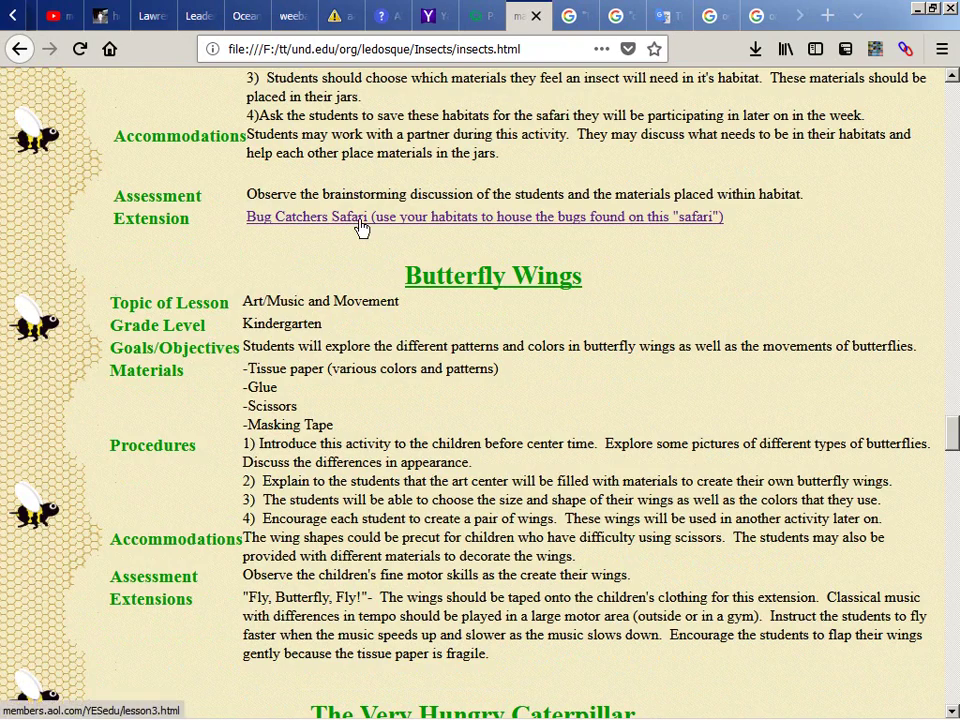
pyautogui.scroll(-8, 360, 227)
pyautogui.scroll(-3, 361, 220)
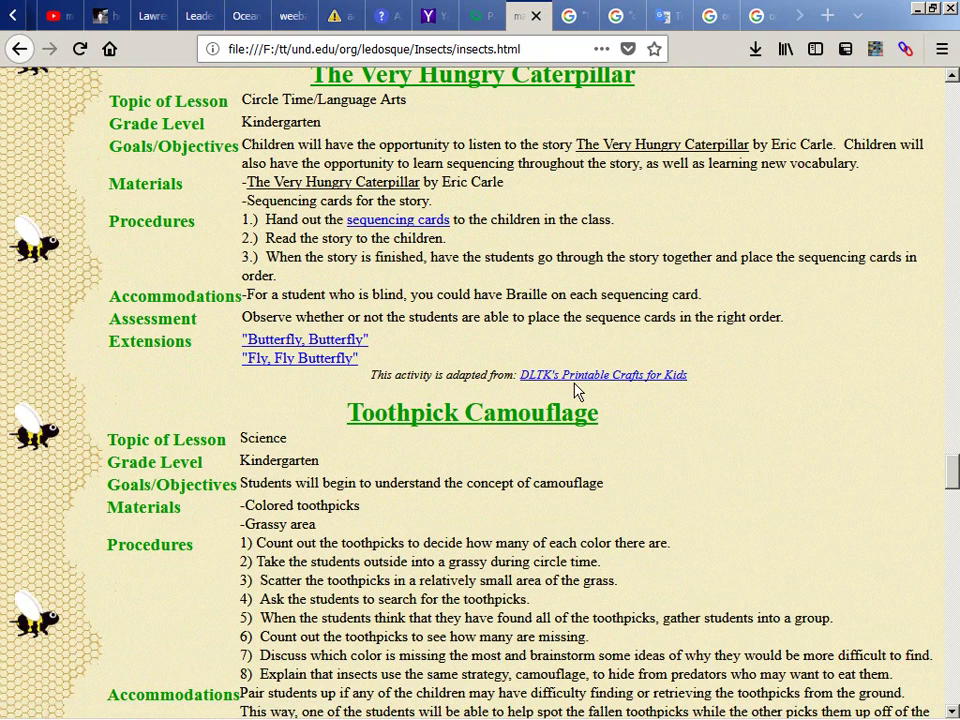
pyautogui.scroll(-5, 575, 383)
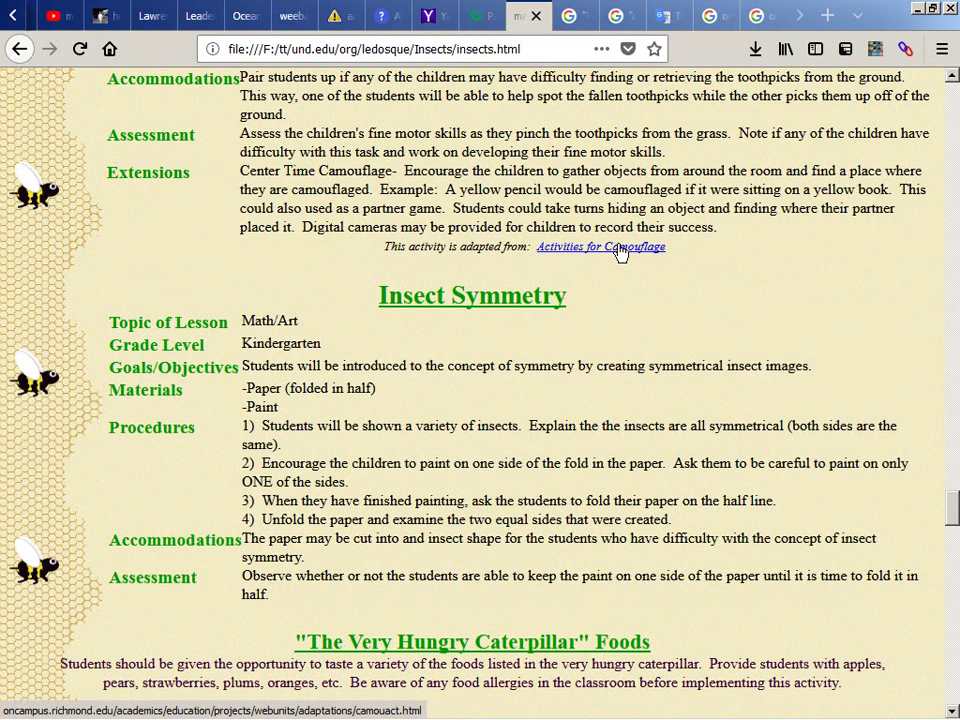
pyautogui.scroll(-5, 620, 252)
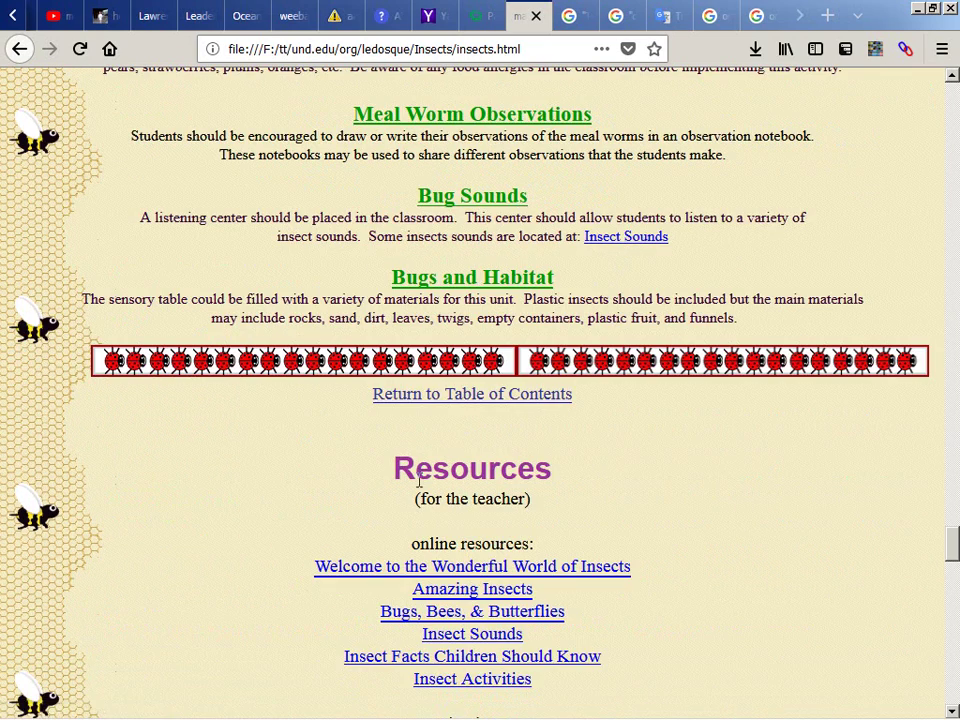
# Step: Review the Resources, Book List, Songs and Poems, Online Activities and Evaluation sections of the Insects page
pyautogui.scroll(-4, 476, 573)
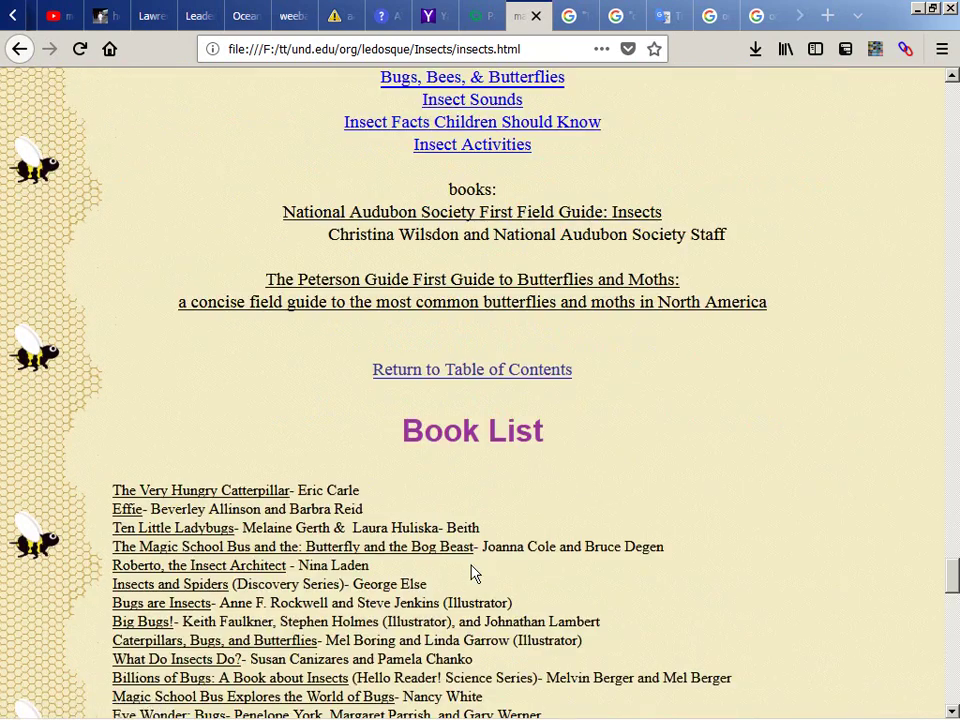
pyautogui.scroll(-5, 475, 573)
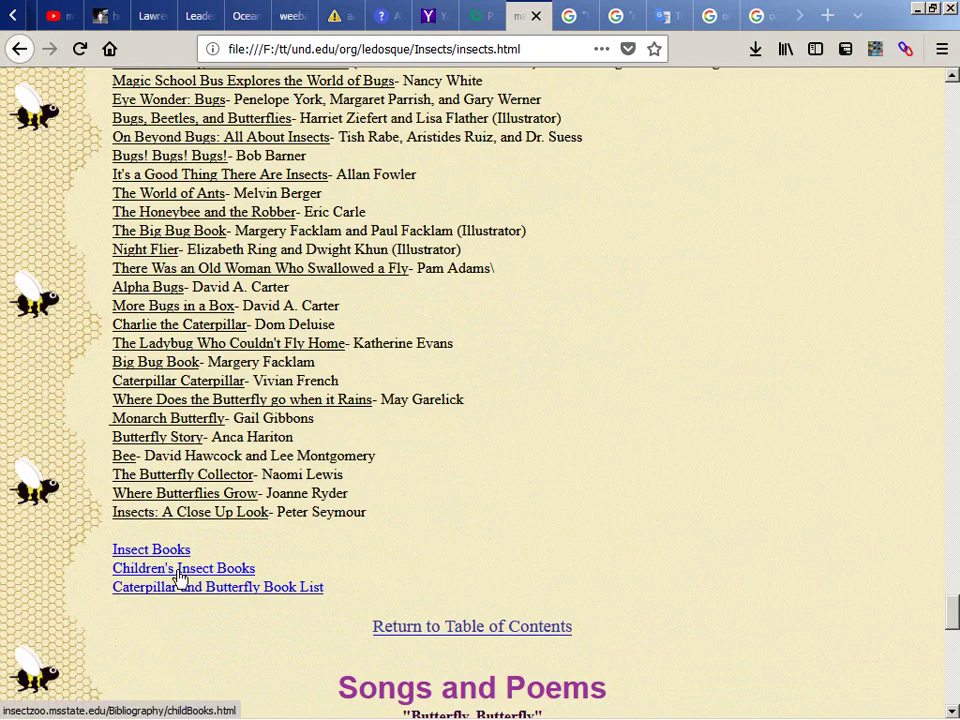
pyautogui.scroll(-3, 326, 591)
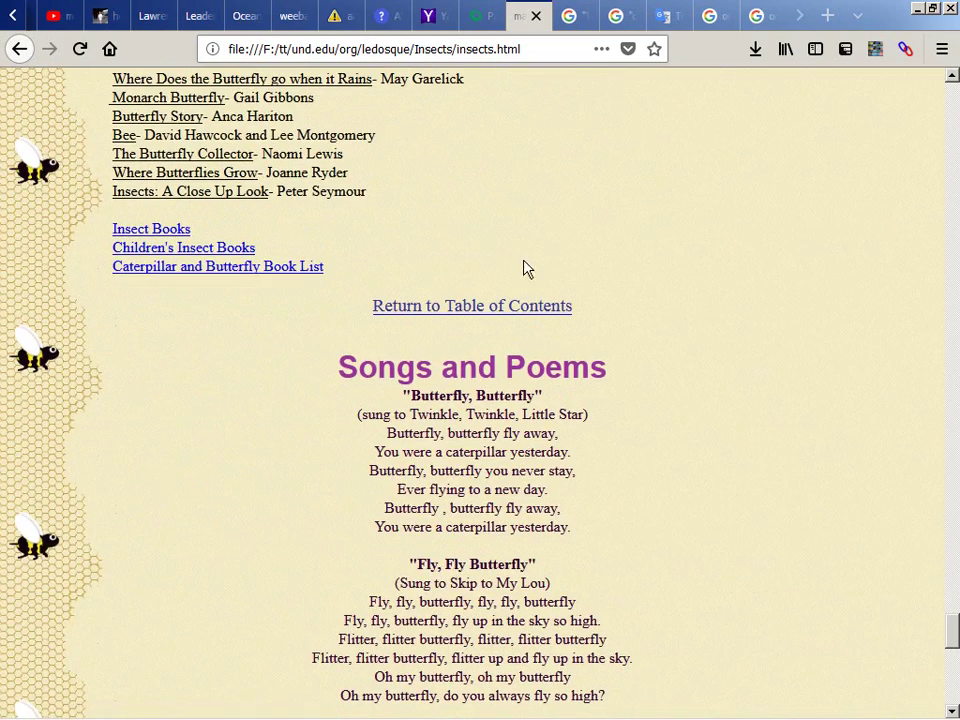
pyautogui.scroll(-1, 394, 310)
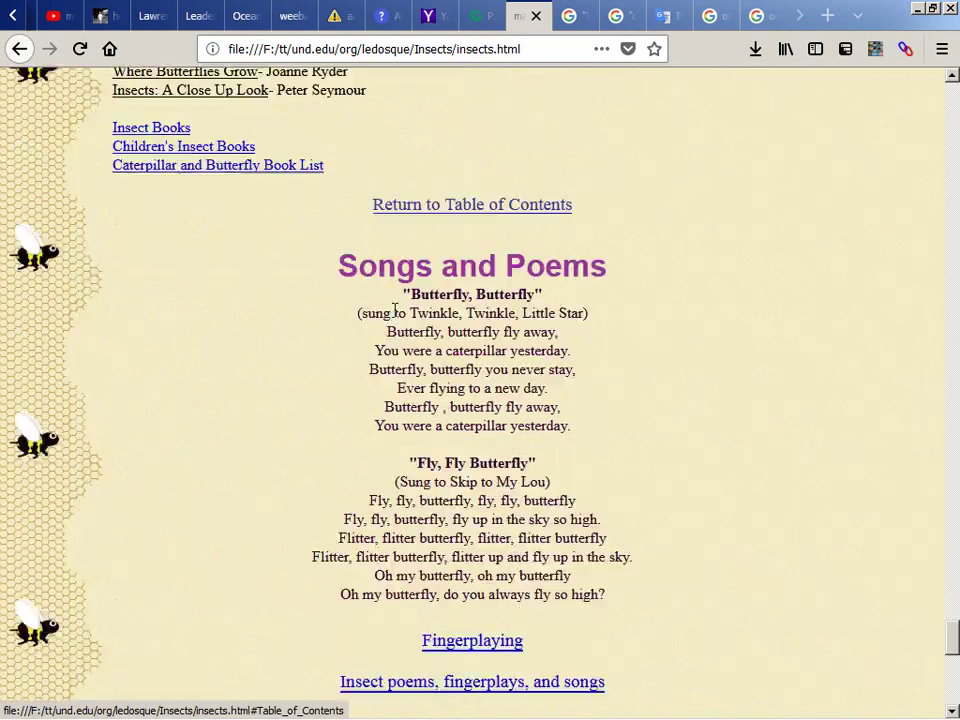
pyautogui.scroll(-3, 394, 310)
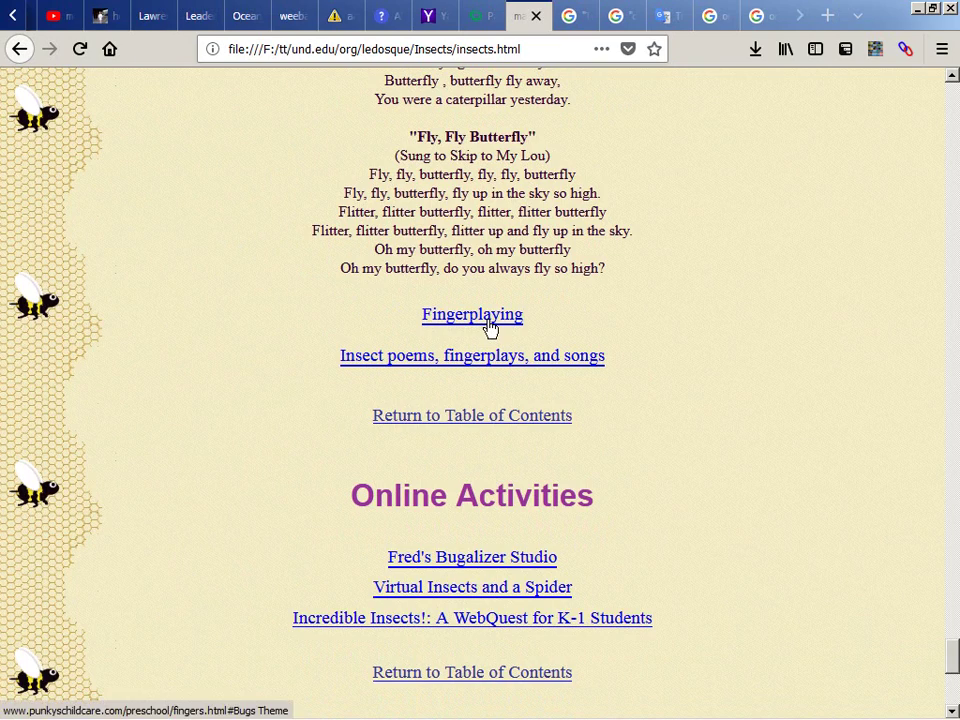
pyautogui.scroll(-1, 490, 360)
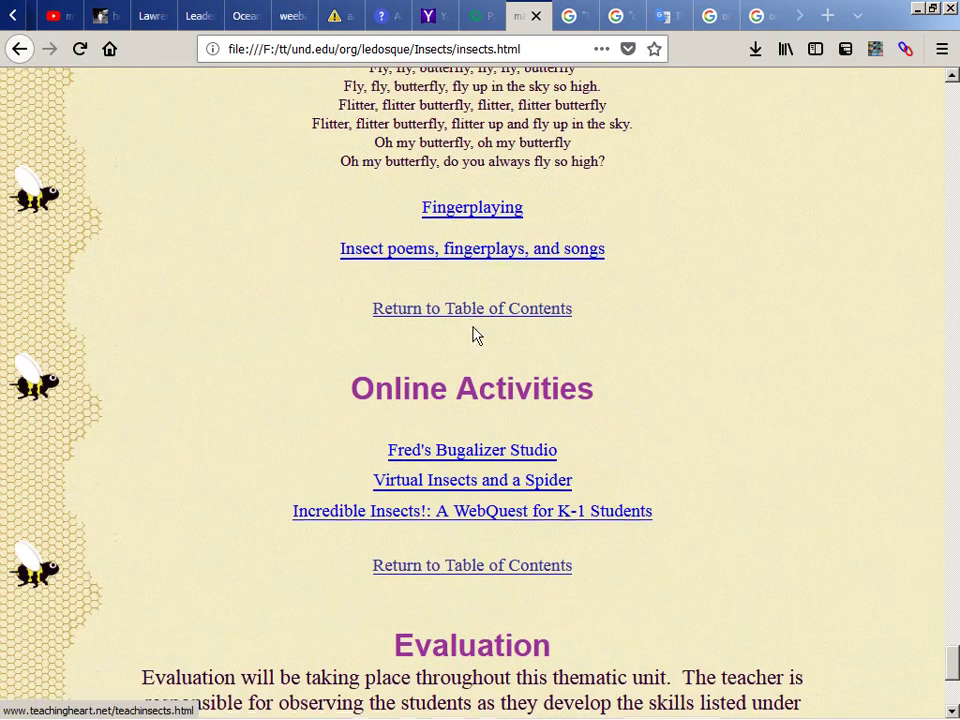
pyautogui.scroll(-2, 472, 318)
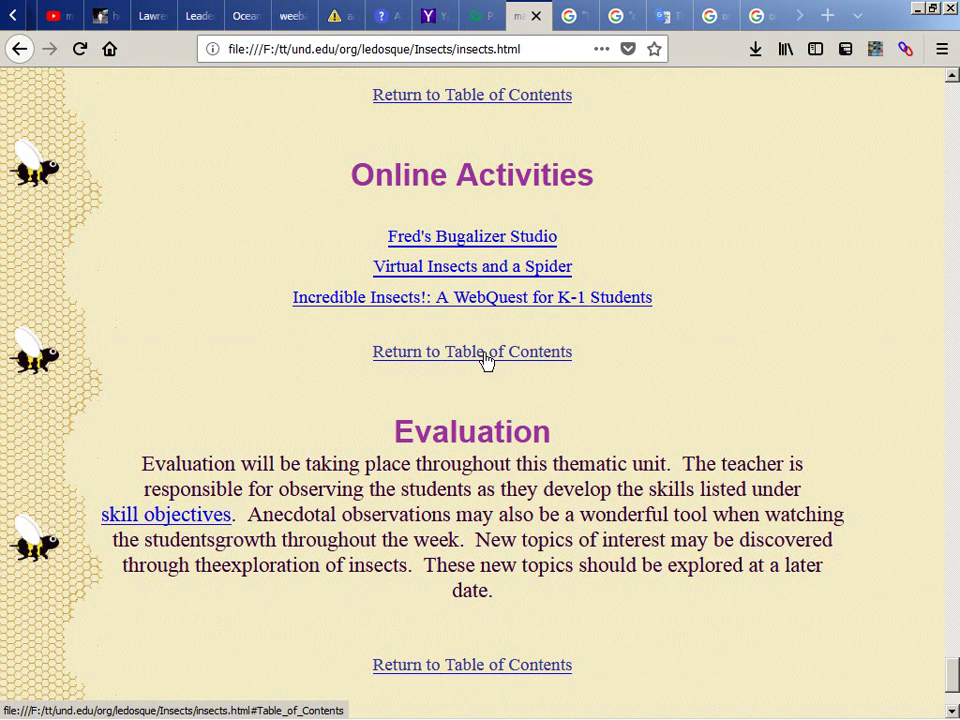
pyautogui.scroll(-2, 485, 360)
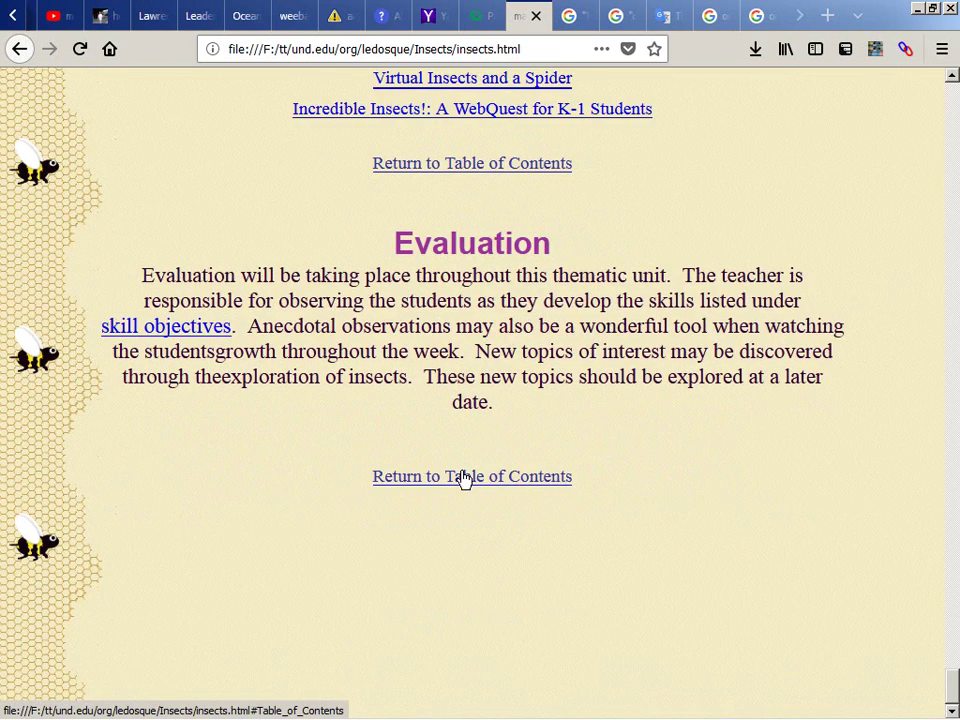
# Step: Return to the themes index, open the local Ocean Theme page and review it down to Online Activities
pyautogui.hotkey('alt', 'Left')
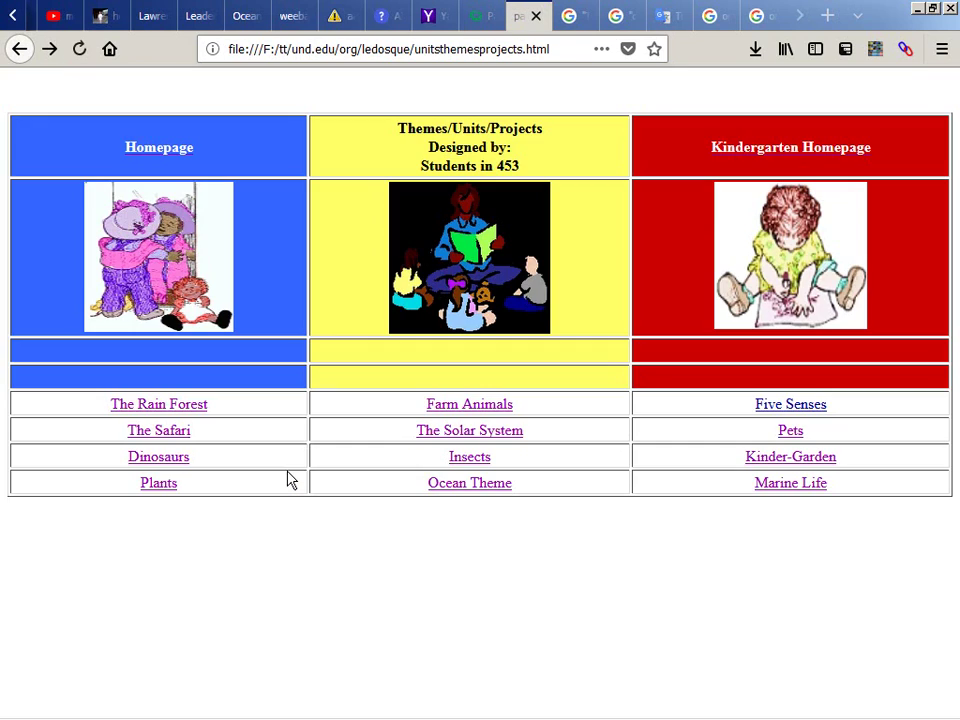
pyautogui.click(446, 489)
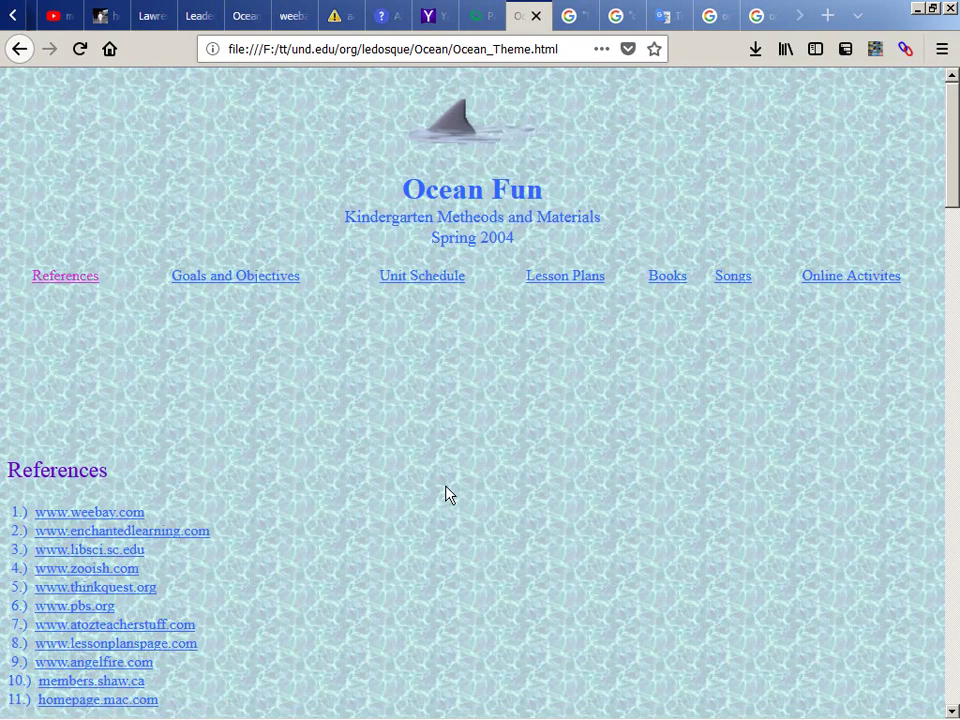
pyautogui.scroll(-6, 446, 492)
pyautogui.scroll(-6, 446, 492)
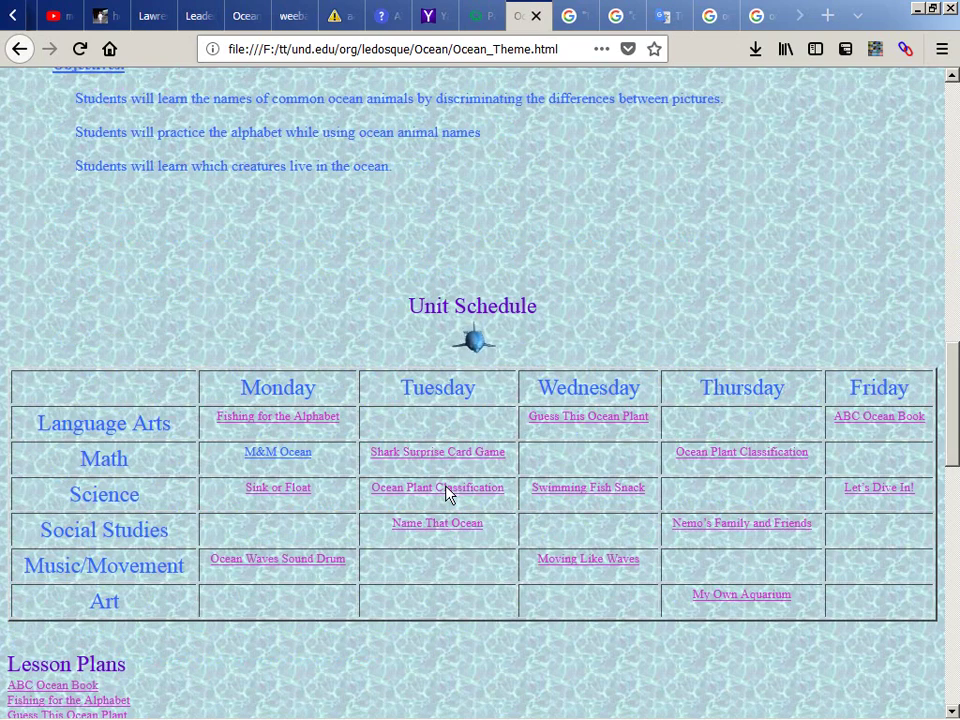
pyautogui.scroll(-6, 446, 492)
pyautogui.scroll(-5, 449, 494)
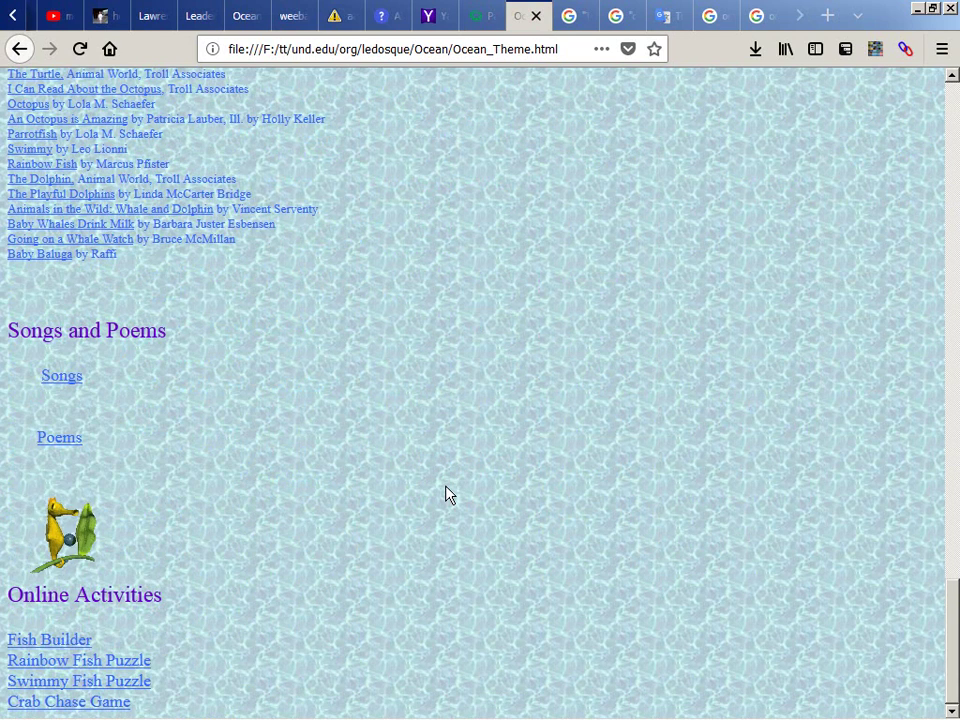
pyautogui.scroll(5, 446, 492)
pyautogui.scroll(-5, 446, 492)
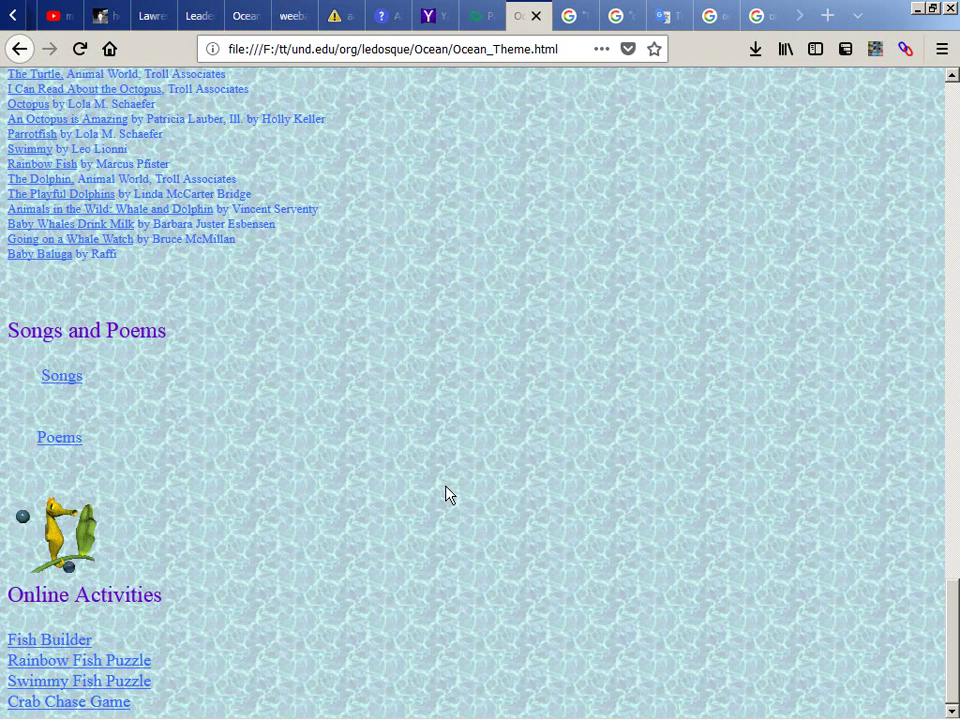
# Step: Test the Songs link under Songs and Poems on the Ocean page, and return to the page
pyautogui.moveTo(446, 508)
pyautogui.mouseDown()
pyautogui.moveTo(446, 651)
pyautogui.moveTo(446, 504)
pyautogui.mouseUp()
pyautogui.click(446, 654)
pyautogui.click(440, 500)
pyautogui.click(61, 378)
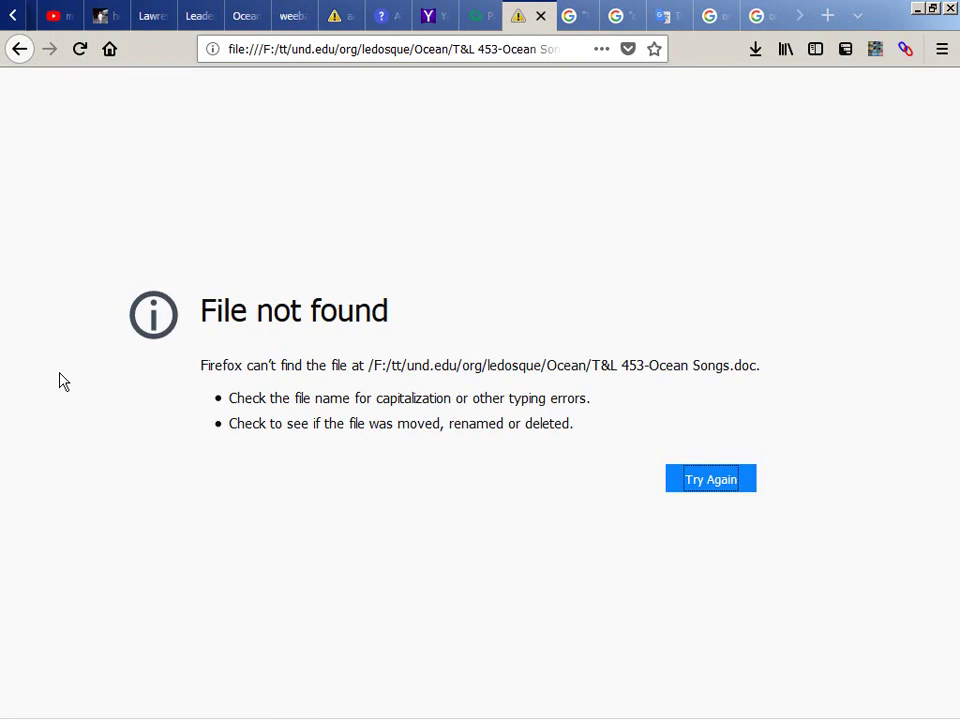
pyautogui.hotkey('alt', 'Left')
# Step: Switch to the file manager and open the Ocean folder inside ledosque
pyautogui.hotkey('alt', 'Tab')
pyautogui.press('BackSpace')
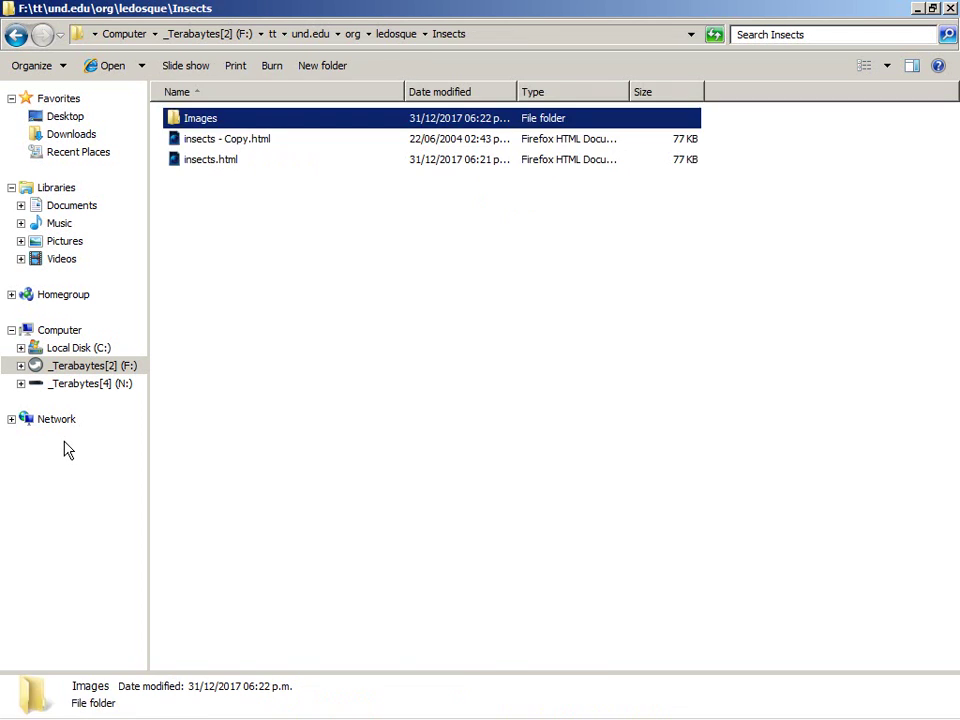
pyautogui.press('BackSpace')
pyautogui.press('Down')
pyautogui.press('s')
pyautogui.press('s')
pyautogui.press('Up')
pyautogui.press('m')
pyautogui.press('o')
pyautogui.press('Return')
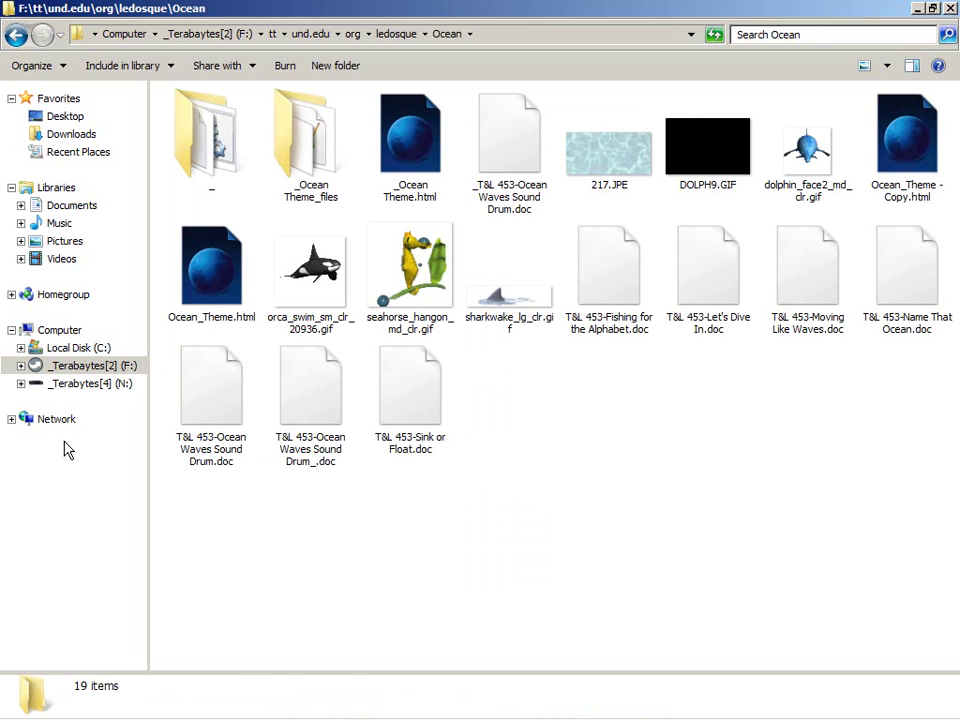
# Step: Look in the Ocean folder and its "_" subfolder for the Ocean Songs document, and return to the browser
pyautogui.press('_')
pyautogui.press('Left')
pyautogui.press('Return')
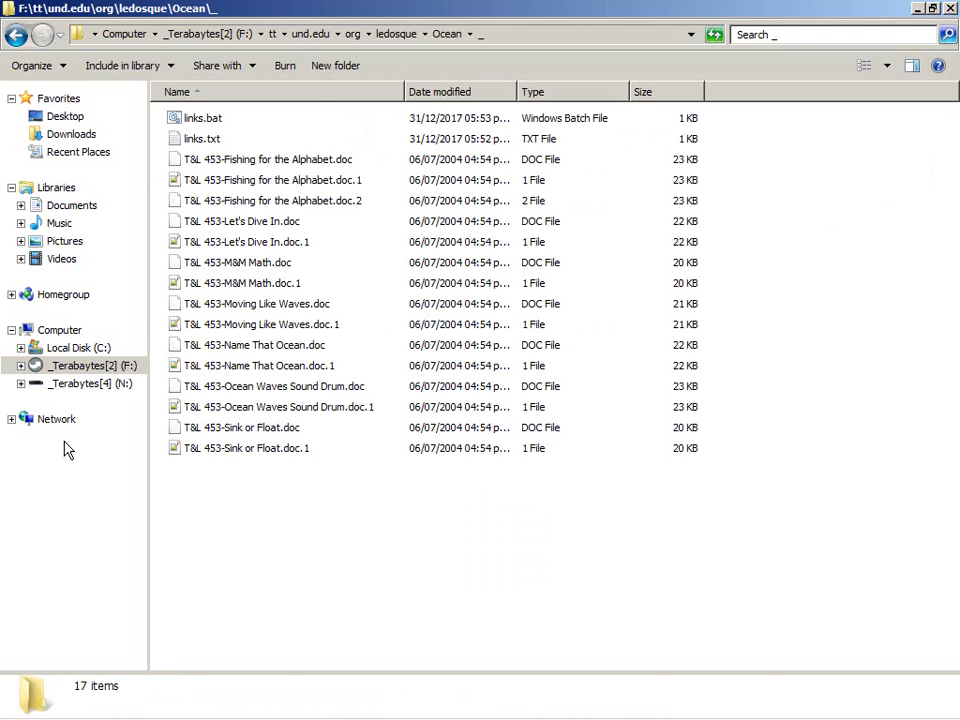
pyautogui.press('BackSpace')
pyautogui.hotkey('alt', 'Tab')
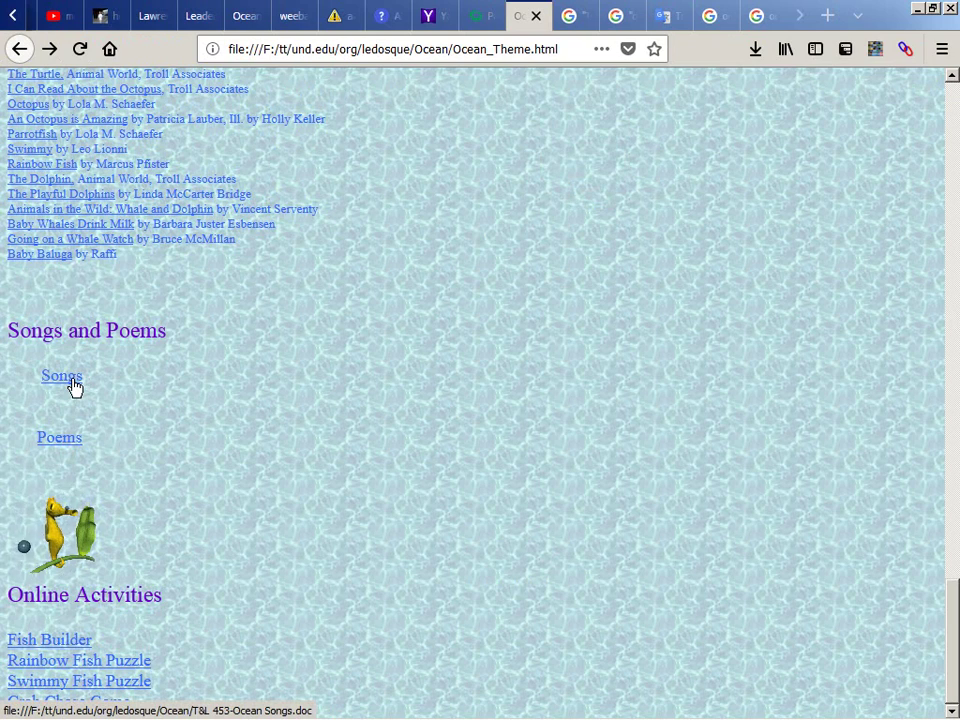
pyautogui.hotkey('alt', 'Tab')
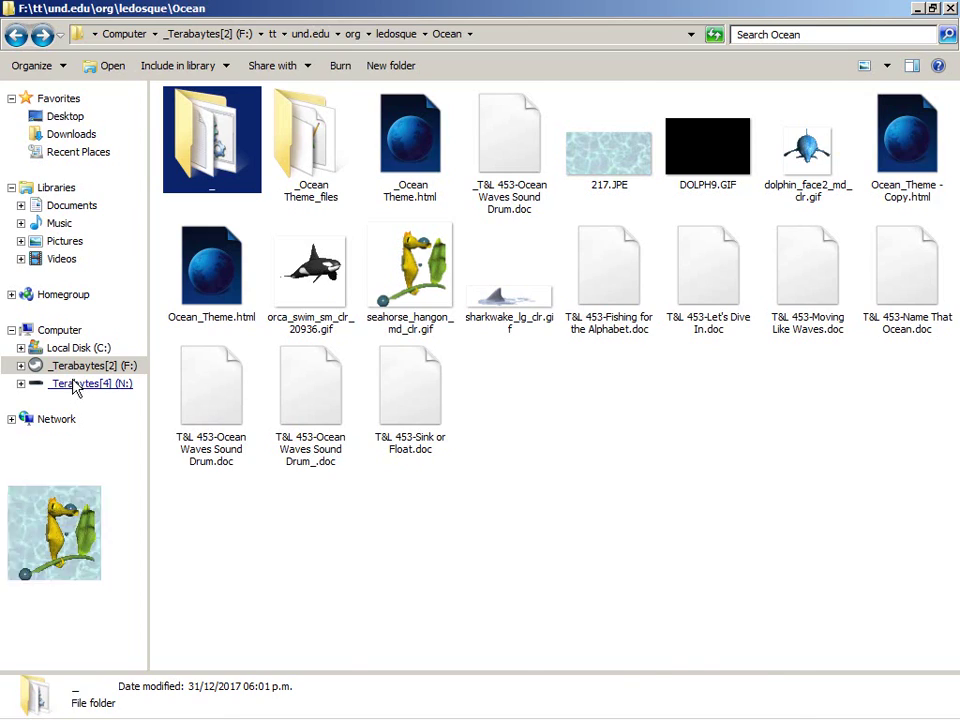
pyautogui.hotkey('alt', 'Tab')
# Step: Copy the Songs link's address and load it from und.edu in a new tab without the file:///F:/tt/ prefix
pyautogui.rightClick(76, 383)
pyautogui.click(185, 508)
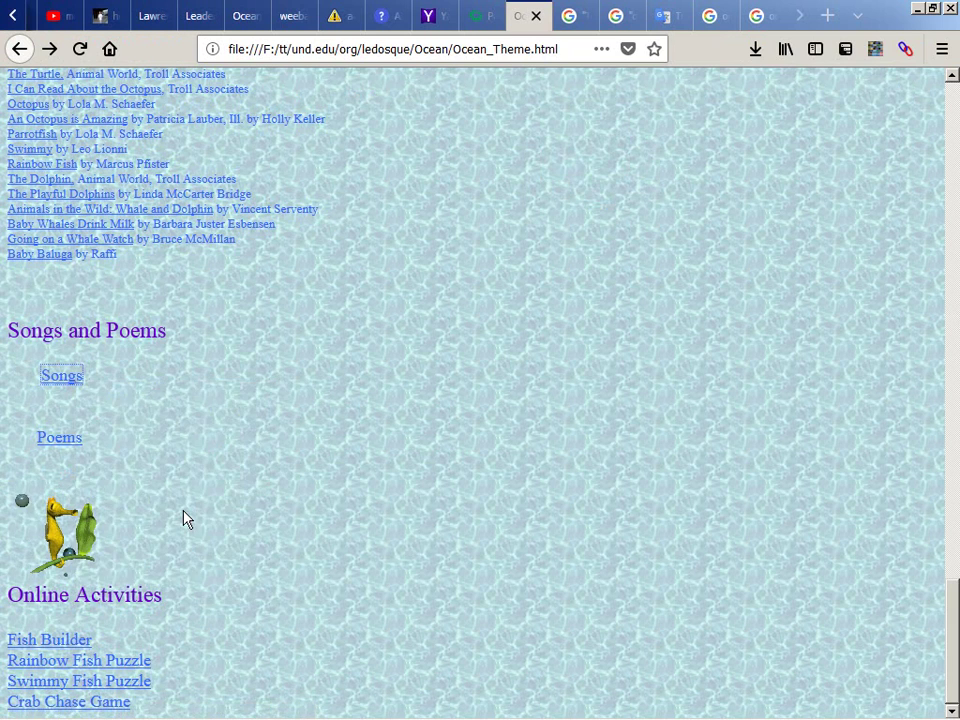
pyautogui.hotkey('ctrl', 't')
pyautogui.write('file:///F:/tt/und.edu/org/ledosque/Ocean/T&L%20453-Ocean%20Songs.doc')
pyautogui.press('Home')
pyautogui.hotkey('shift', 'Right')
pyautogui.hotkey('shift', 'Right')
pyautogui.hotkey('shift', 'Right')
pyautogui.hotkey('shift', 'Right')
pyautogui.hotkey('shift', 'Right')
pyautogui.hotkey('shift', 'Right')
pyautogui.hotkey('shift', 'Right')
pyautogui.hotkey('shift', 'Right')
pyautogui.hotkey('shift', 'Right')
pyautogui.hotkey('shift', 'Right')
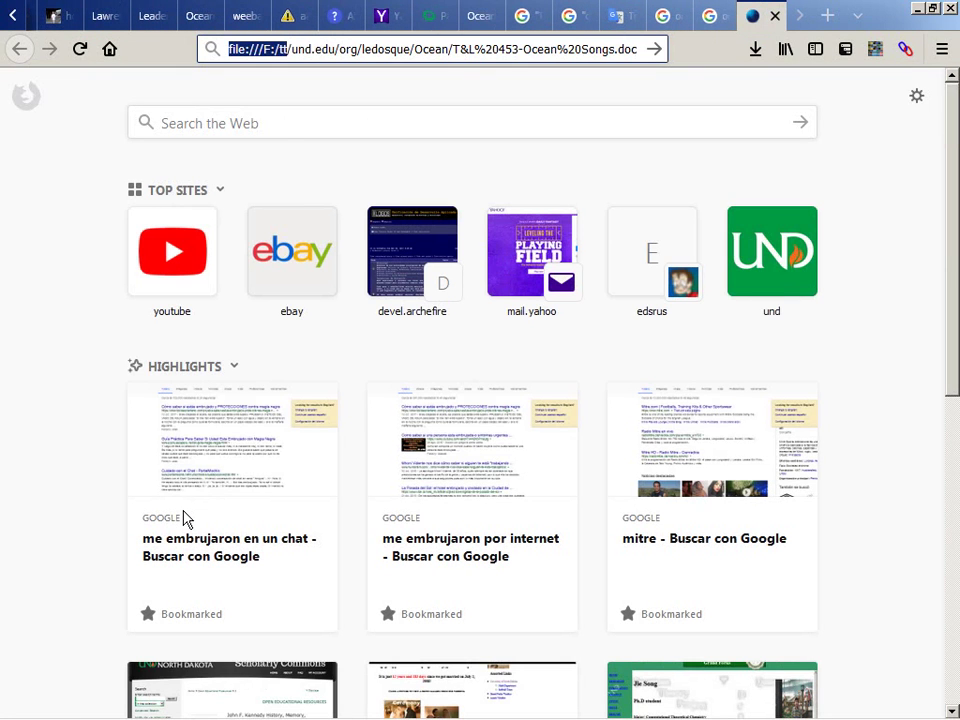
pyautogui.press('Delete')
pyautogui.press('Delete')
pyautogui.press('Delete')
pyautogui.press('Delete')
pyautogui.press('Delete')
pyautogui.press('Return')
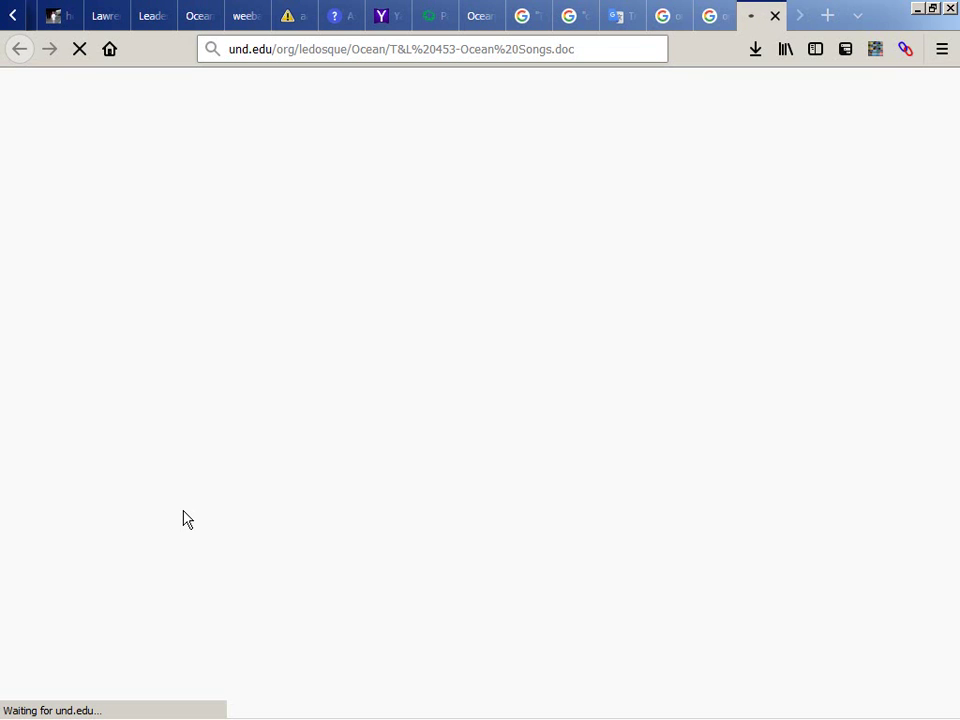
pyautogui.hotkey('alt', 'Tab')
pyautogui.hotkey('alt', 'Tab')
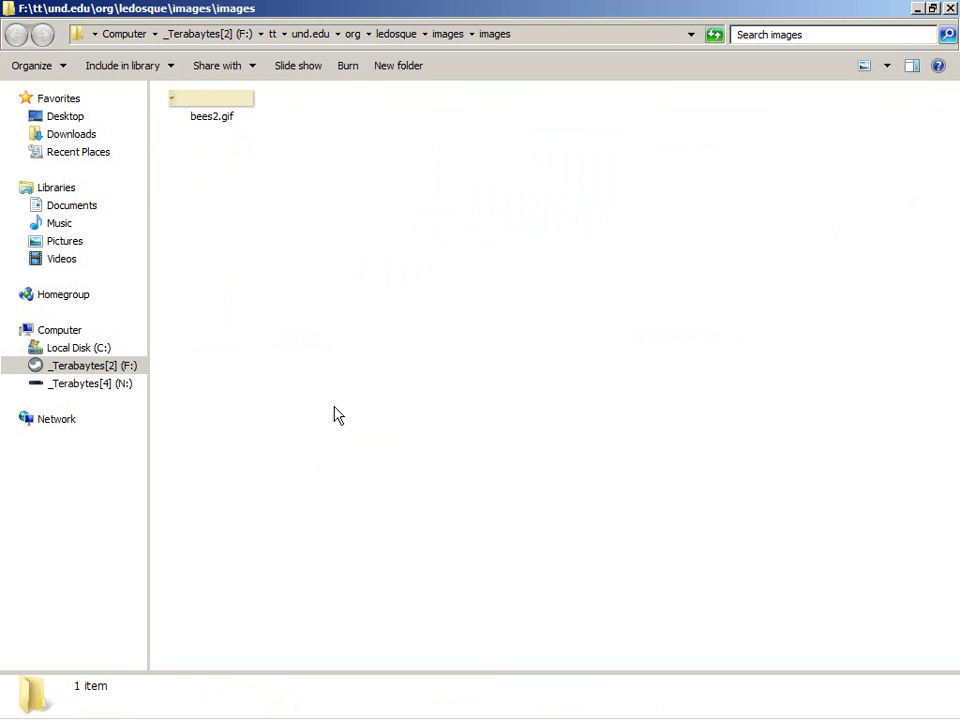
pyautogui.hotkey('alt', 'Tab')
pyautogui.hotkey('alt', 'Tab')
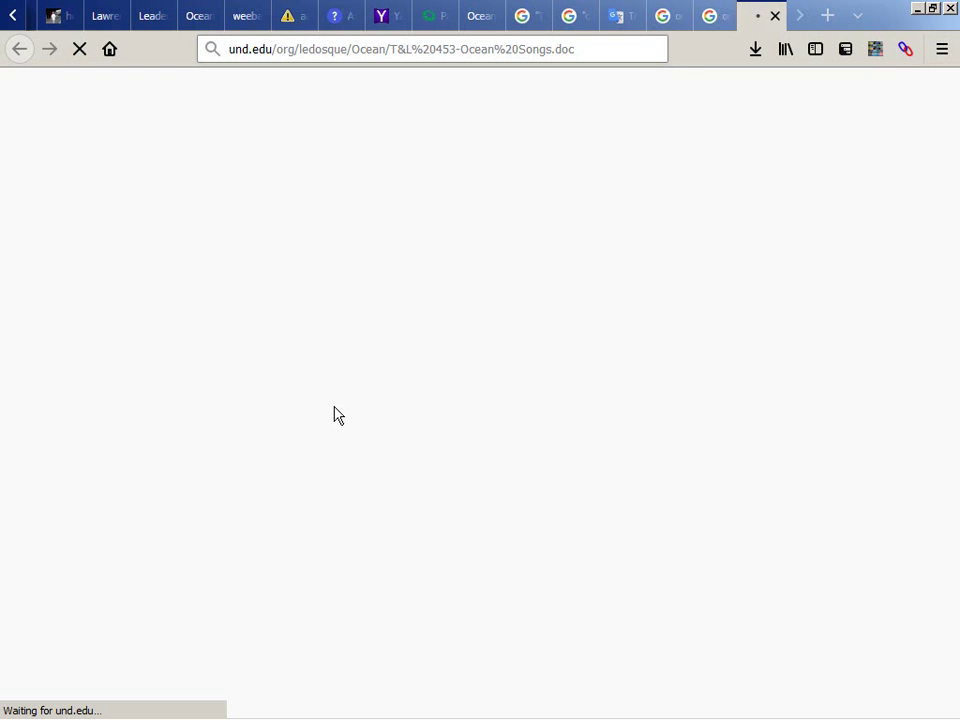
pyautogui.hotkey('alt', 'Tab')
pyautogui.hotkey('alt', 'Tab')
pyautogui.hotkey('alt', 'Tab')
pyautogui.hotkey('alt', 'Tab')
pyautogui.hotkey('alt', 'Tab')
pyautogui.hotkey('alt', 'Tab')
pyautogui.hotkey('alt', 'Tab')
pyautogui.hotkey('alt', 'Tab')
pyautogui.hotkey('alt', 'Tab')
pyautogui.hotkey('alt', 'Tab')
pyautogui.hotkey('alt', 'Tab')
pyautogui.hotkey('alt', 'Tab')
pyautogui.hotkey('alt', 'Tab')
pyautogui.hotkey('alt', 'Tab')
pyautogui.hotkey('alt', 'Tab')
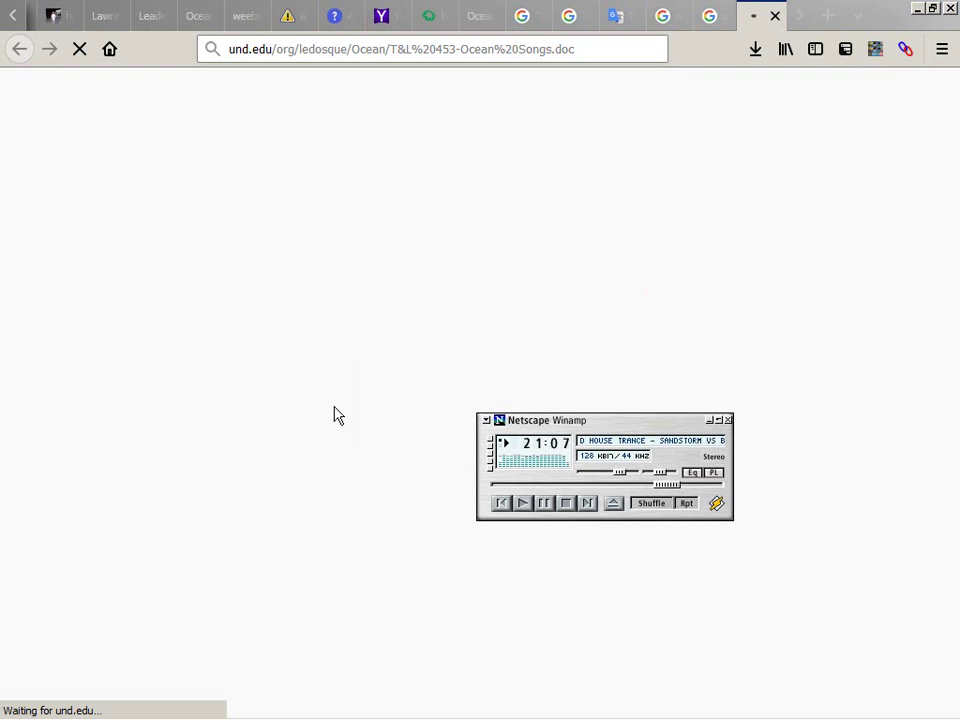
pyautogui.hotkey('alt', 'Tab')
pyautogui.hotkey('alt', 'Tab')
pyautogui.hotkey('alt', 'Tab')
pyautogui.hotkey('alt', 'Tab')
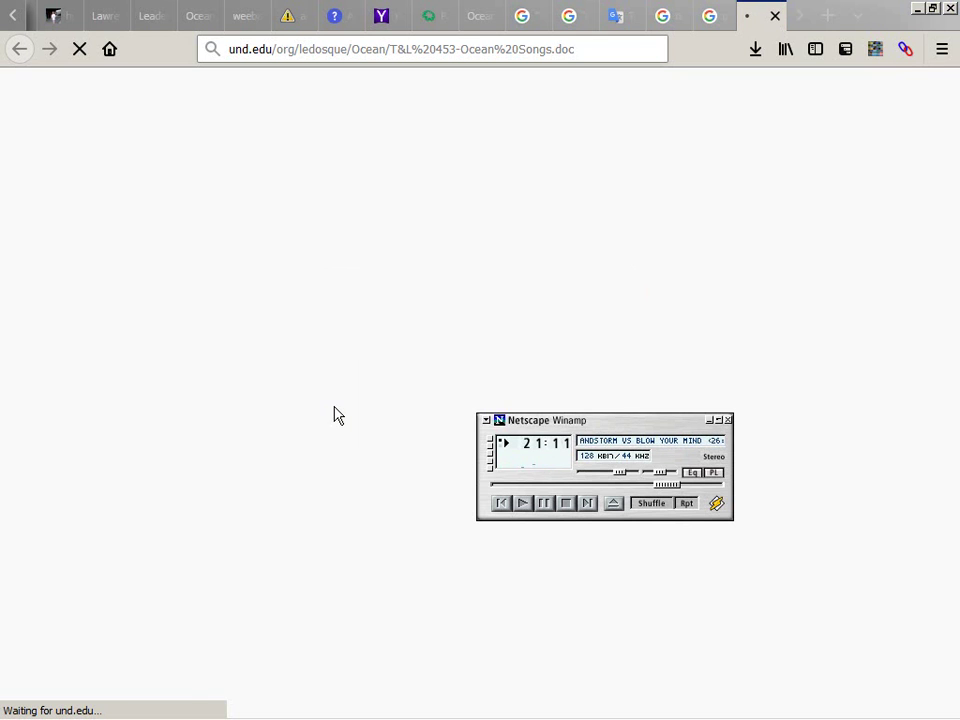
# Step: Switch to Notepad++, add the lines "sandstorm" and "secret arena" near the end of the FULL-MENTAL-STREAM notes file, and save it
pyautogui.hotkey('alt', 'Tab')
pyautogui.hotkey('alt', 'Tab')
pyautogui.hotkey('alt', 'Tab')
pyautogui.hotkey('alt', 'Tab')
pyautogui.hotkey('alt', 'Tab')
pyautogui.hotkey('alt', 'Tab')
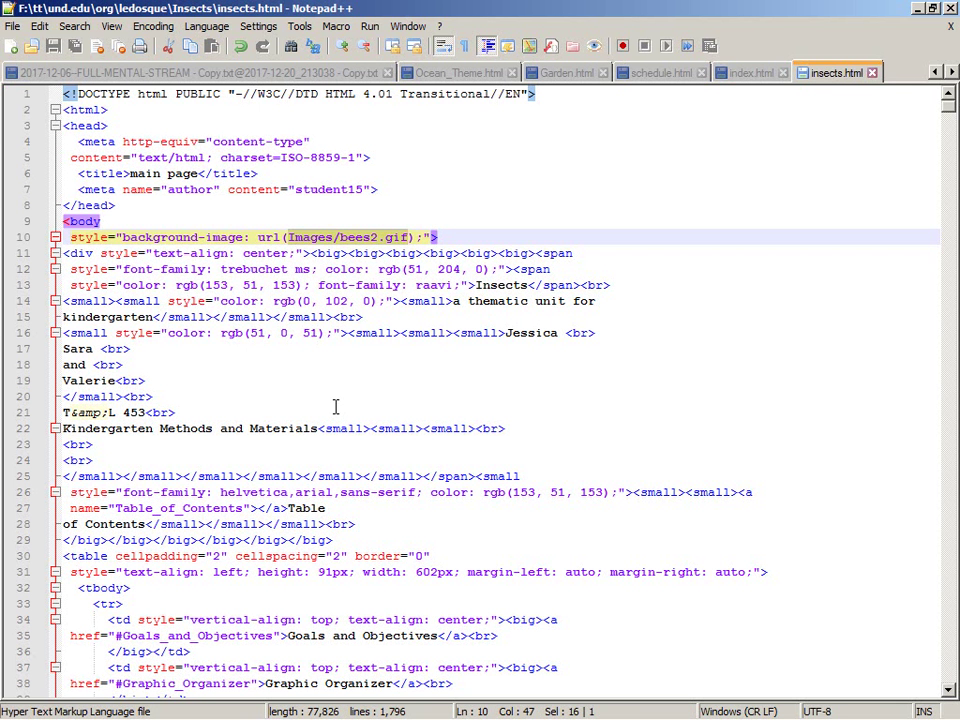
pyautogui.click(343, 80)
pyautogui.press('Return')
pyautogui.press('Return')
pyautogui.press('Return')
pyautogui.press('Return')
pyautogui.press('Return')
pyautogui.press('Return')
pyautogui.press('Return')
pyautogui.write('sa')
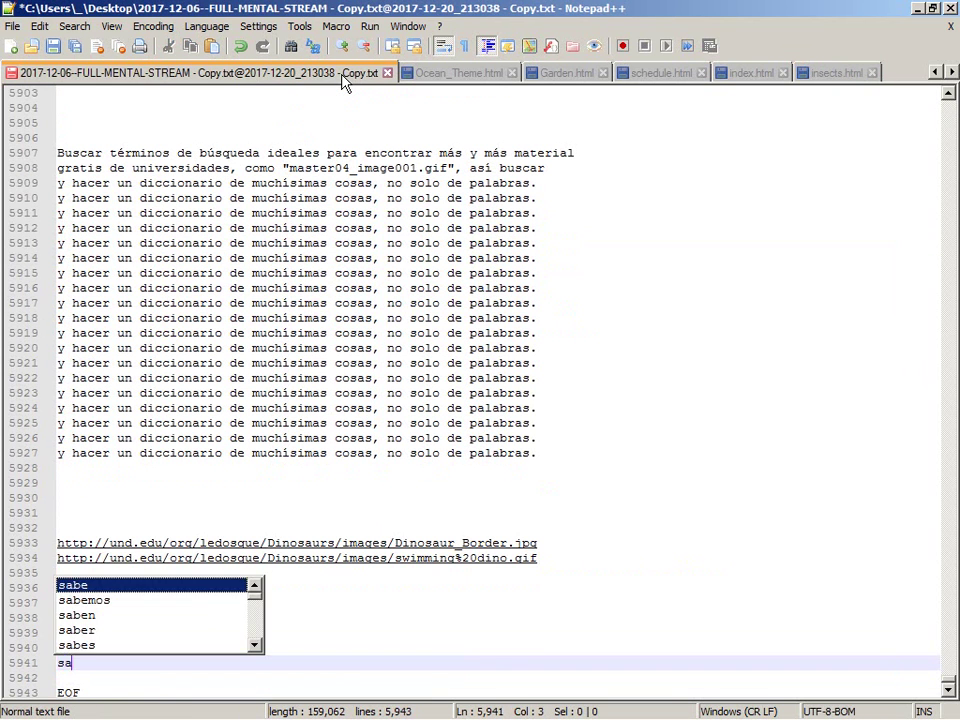
pyautogui.write('ndstorm')
pyautogui.press('Return')
pyautogui.press('Return')
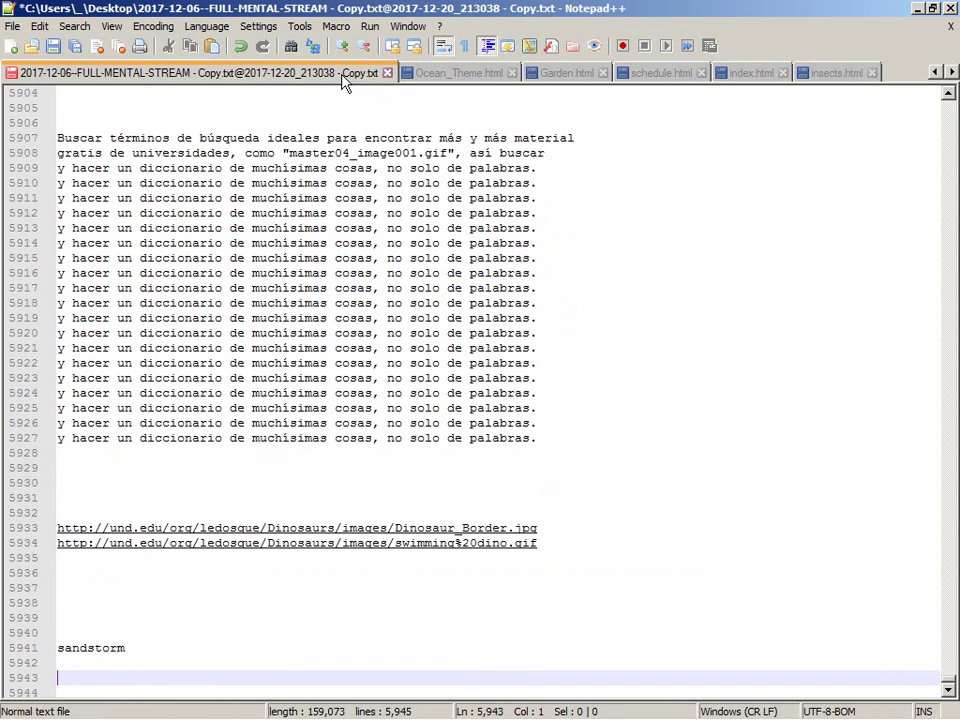
pyautogui.write('secret')
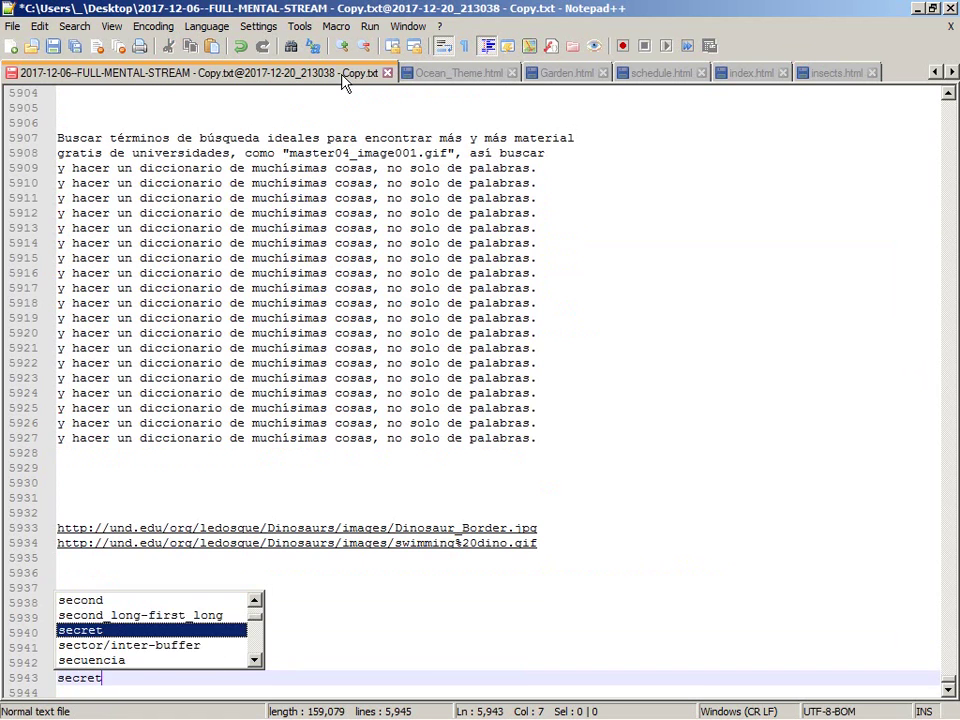
pyautogui.write(' arena')
pyautogui.press('Return')
pyautogui.press('Return')
pyautogui.press('Return')
pyautogui.press('Return')
pyautogui.press('Return')
pyautogui.press('Return')
pyautogui.hotkey('ctrl', 's')
# Step: Switch back to the browser and restart it with its previous tabs restored
pyautogui.hotkey('alt', 'Tab')
pyautogui.click(414, 44)
pyautogui.press('BackSpace')
pyautogui.hotkey('alt', 'f')
pyautogui.press('Up')
pyautogui.press('Escape')
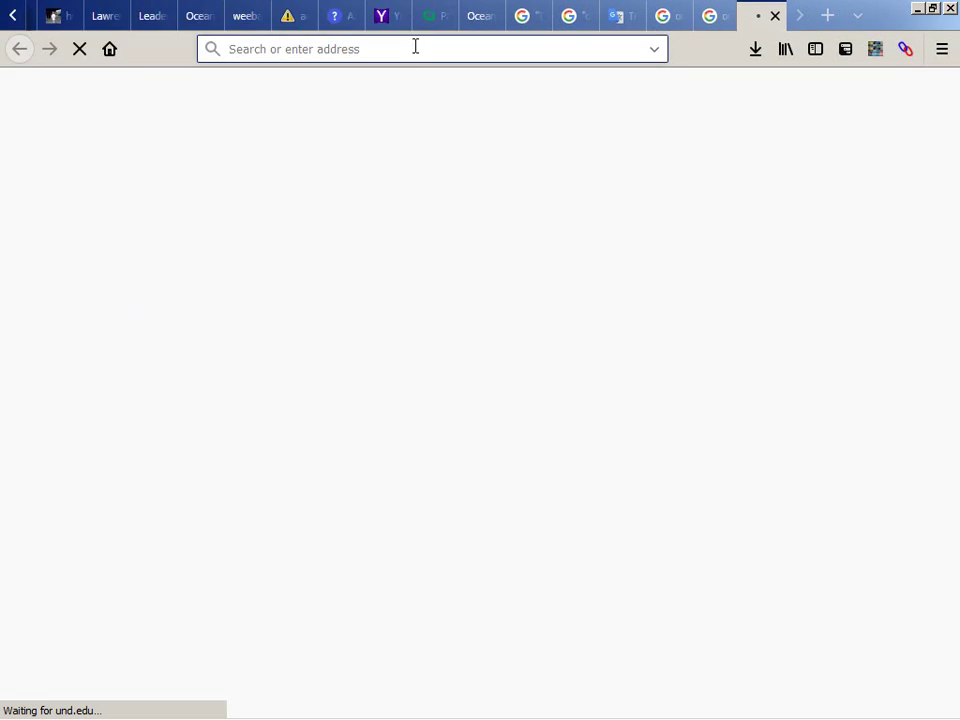
pyautogui.hotkey('alt', 'Tab')
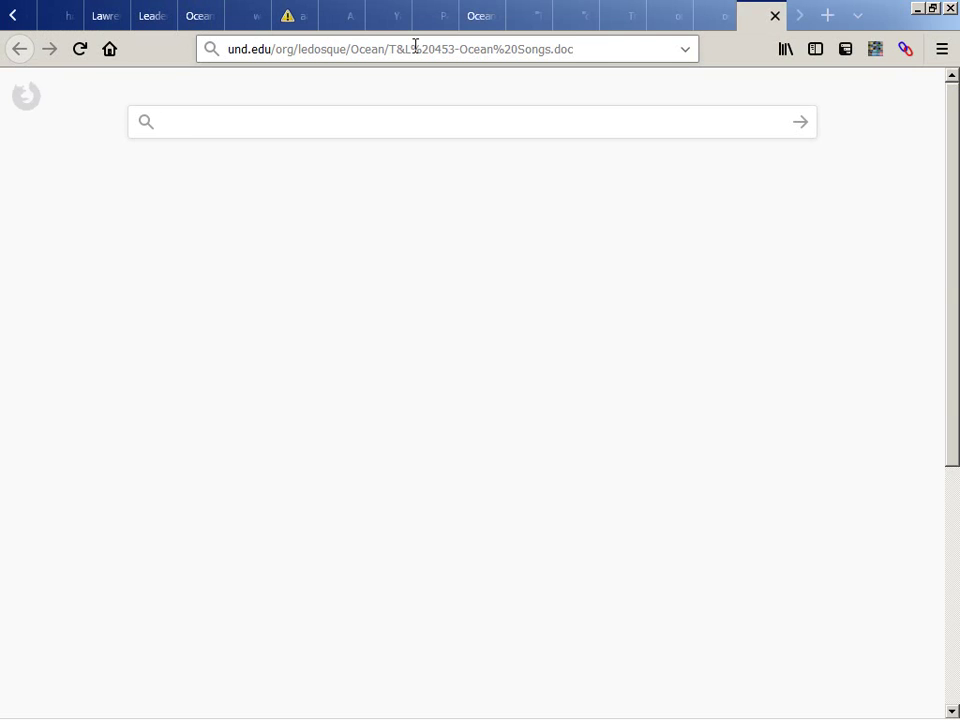
# Step: Load the Ocean Songs document's und.edu address again, and close its tab
pyautogui.click(441, 47)
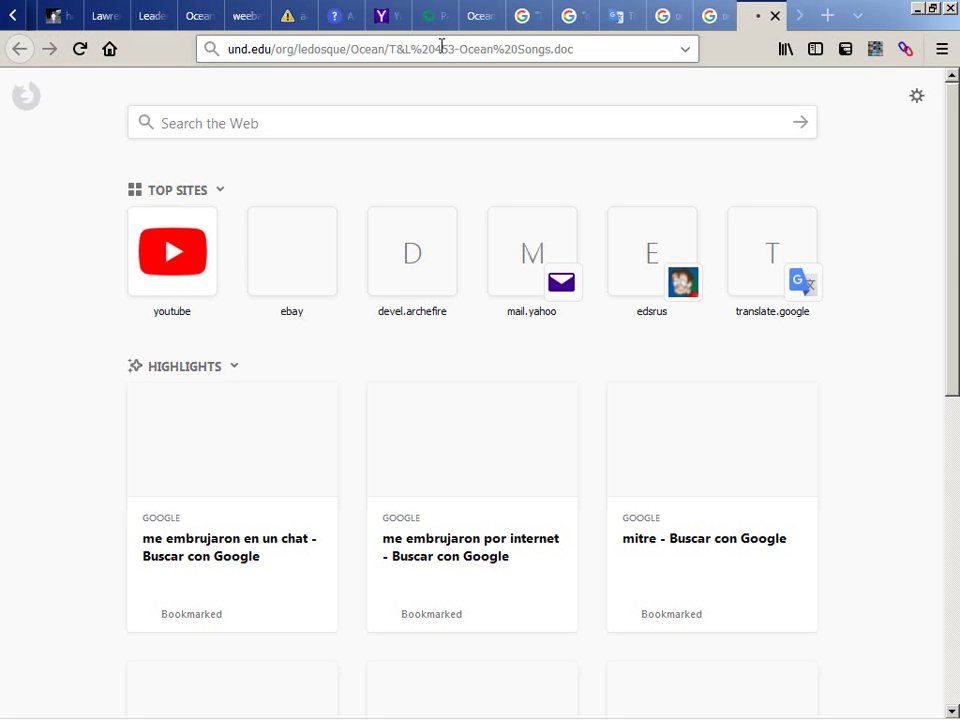
pyautogui.press('Return')
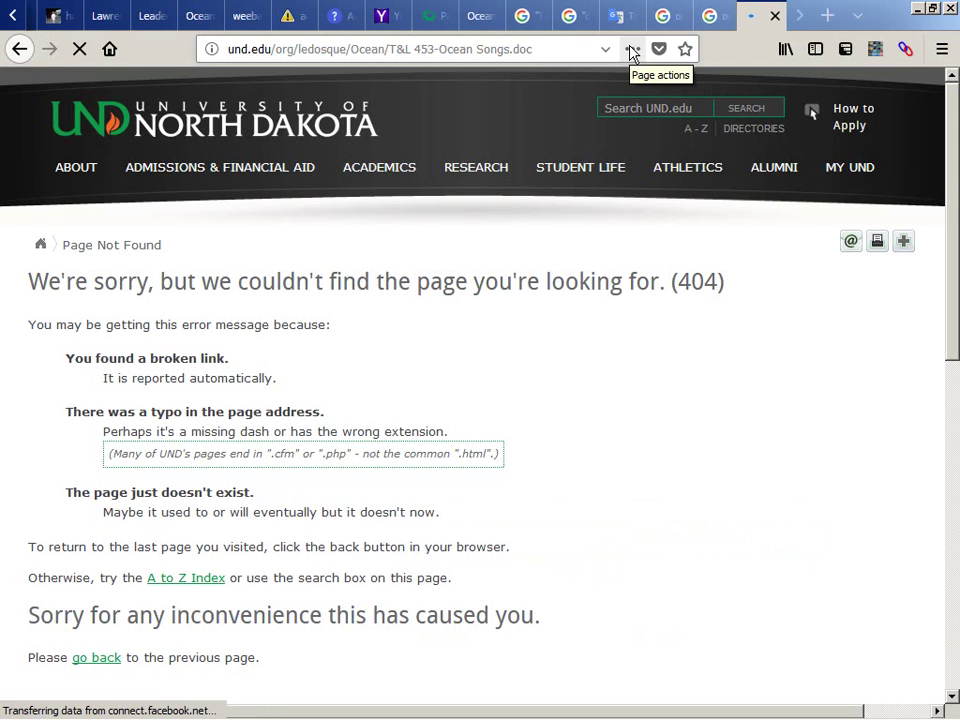
pyautogui.hotkey('ctrl', 'w')
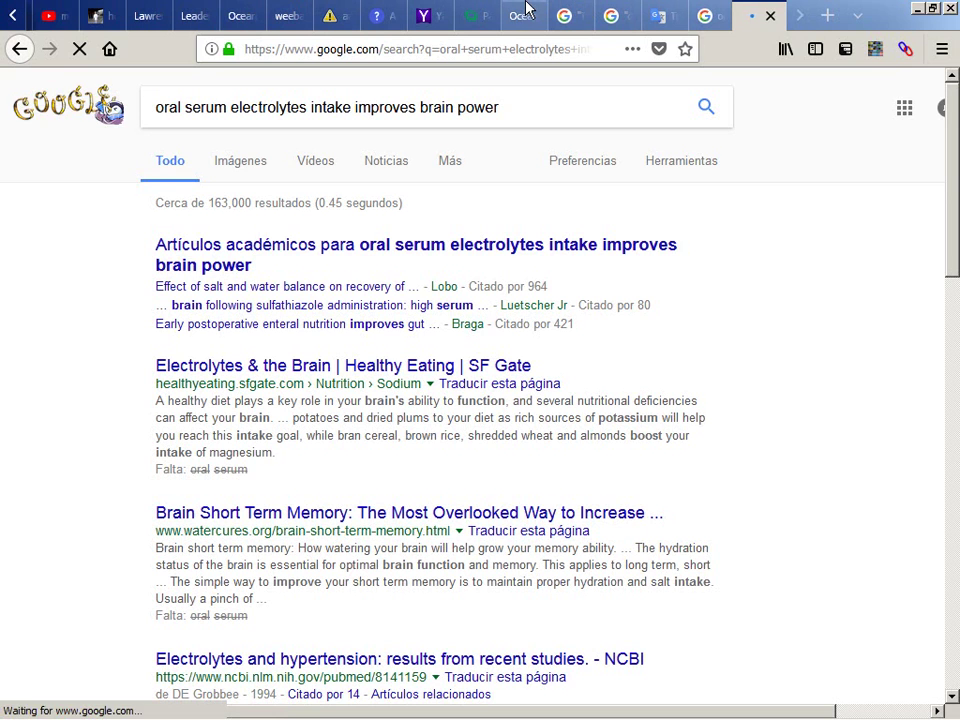
# Step: Copy the Poems link's address from the Ocean page, load it from und.edu in a new tab without the file:///F:/tt/ prefix, and close that tab
pyautogui.click(528, 14)
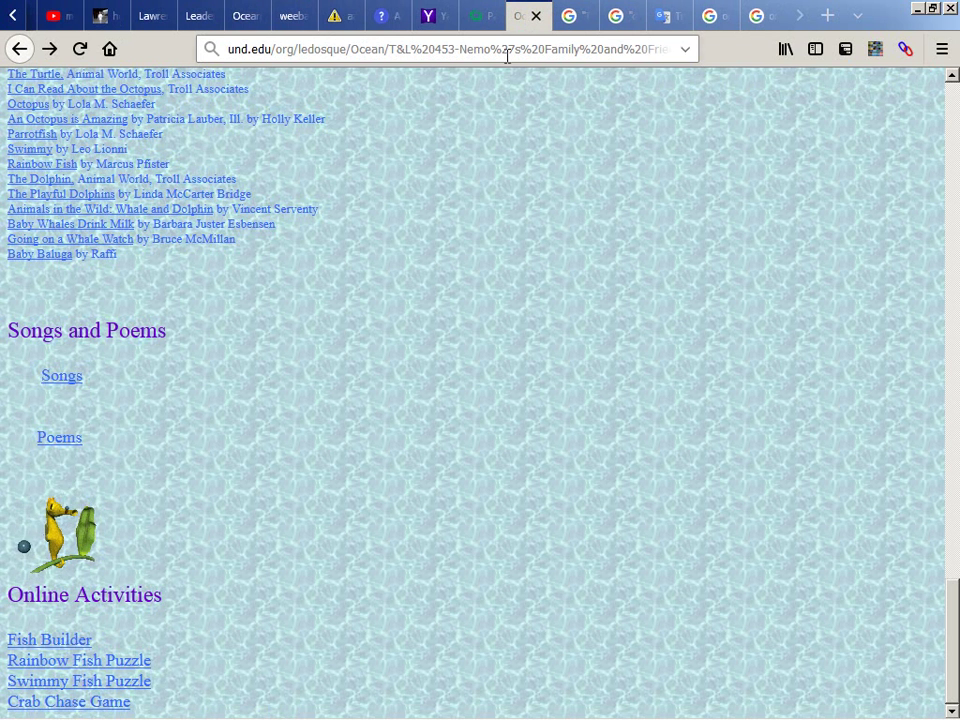
pyautogui.rightClick(65, 440)
pyautogui.click(167, 565)
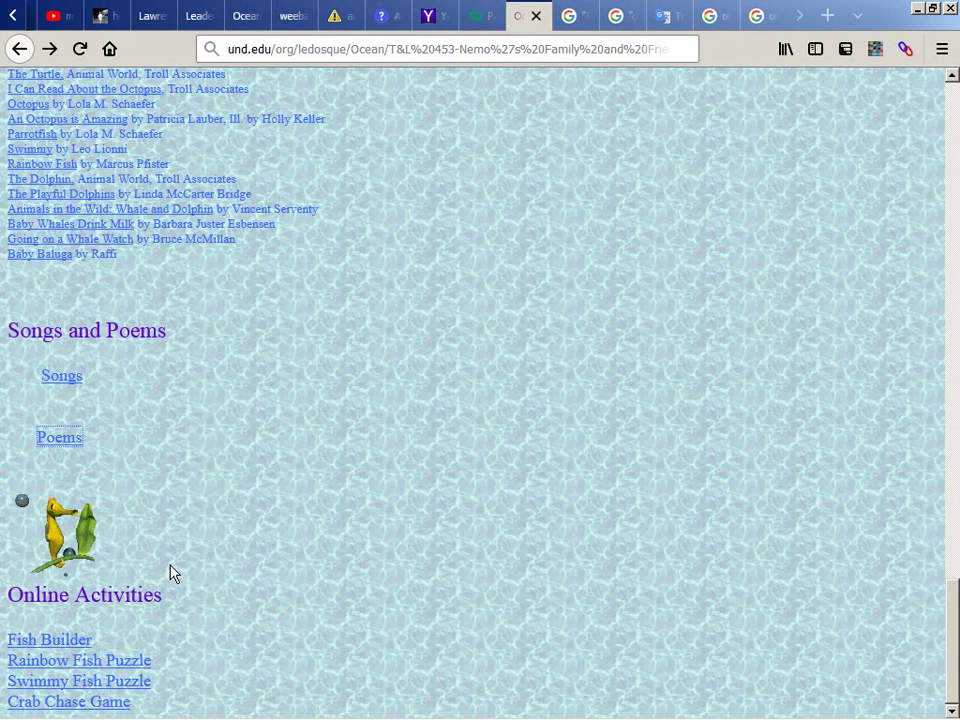
pyautogui.hotkey('ctrl', 't')
pyautogui.hotkey('ctrl', 'v')
pyautogui.hotkey('shift', 'Right')
pyautogui.hotkey('shift', 'Right')
pyautogui.hotkey('shift', 'Right')
pyautogui.hotkey('shift', 'Right')
pyautogui.hotkey('shift', 'Right')
pyautogui.hotkey('shift', 'Right')
pyautogui.hotkey('shift', 'Right')
pyautogui.hotkey('shift', 'Right')
pyautogui.hotkey('shift', 'Right')
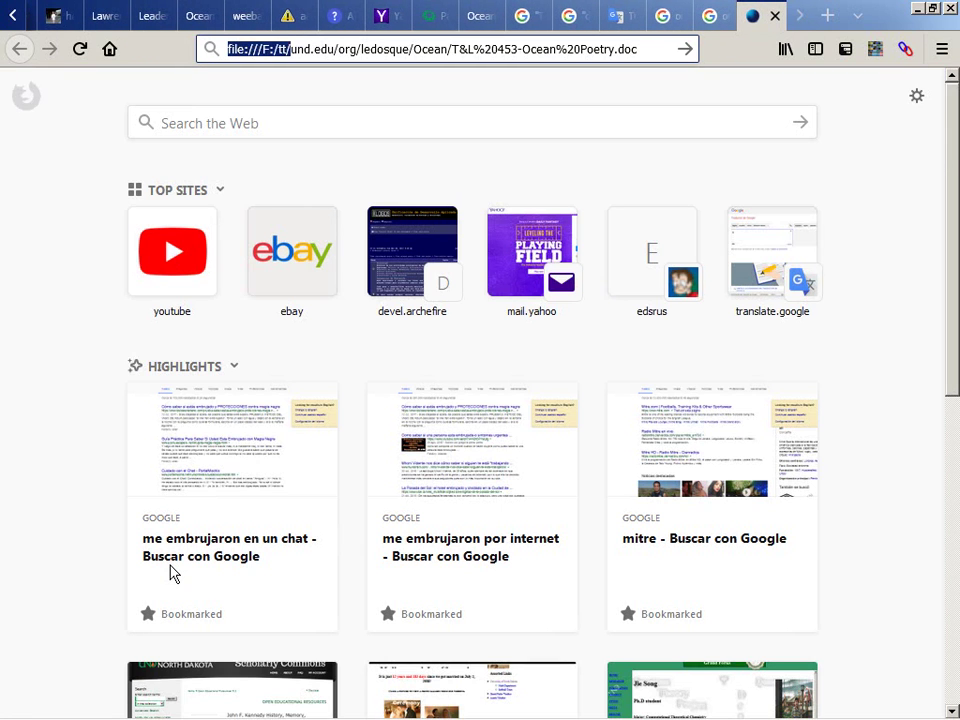
pyautogui.press('BackSpace')
pyautogui.press('Return')
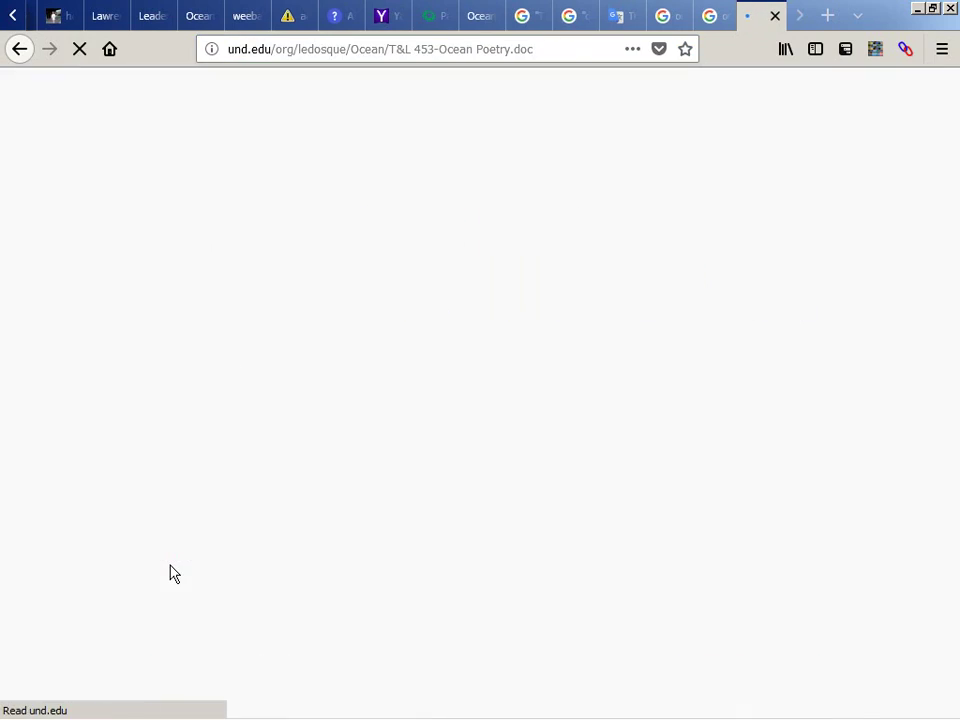
pyautogui.hotkey('ctrl', 'w')
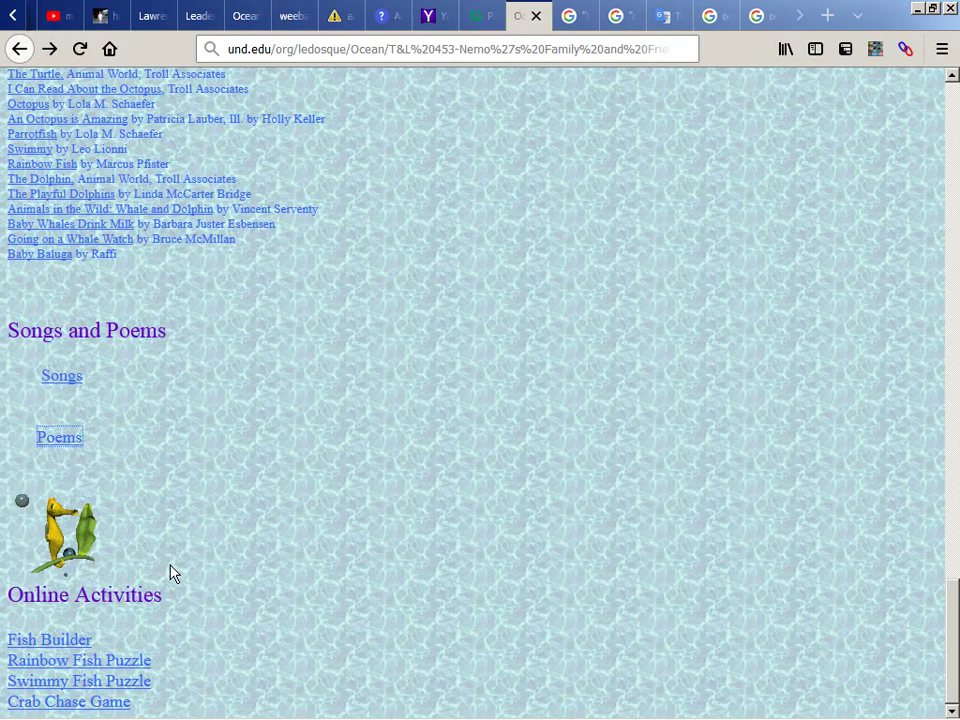
# Step: Start downloading T&L 453-M&M Math.doc from the M&M Ocean link under Lesson Plans, and go up to the ledosque folder for saving
pyautogui.scroll(10, 170, 573)
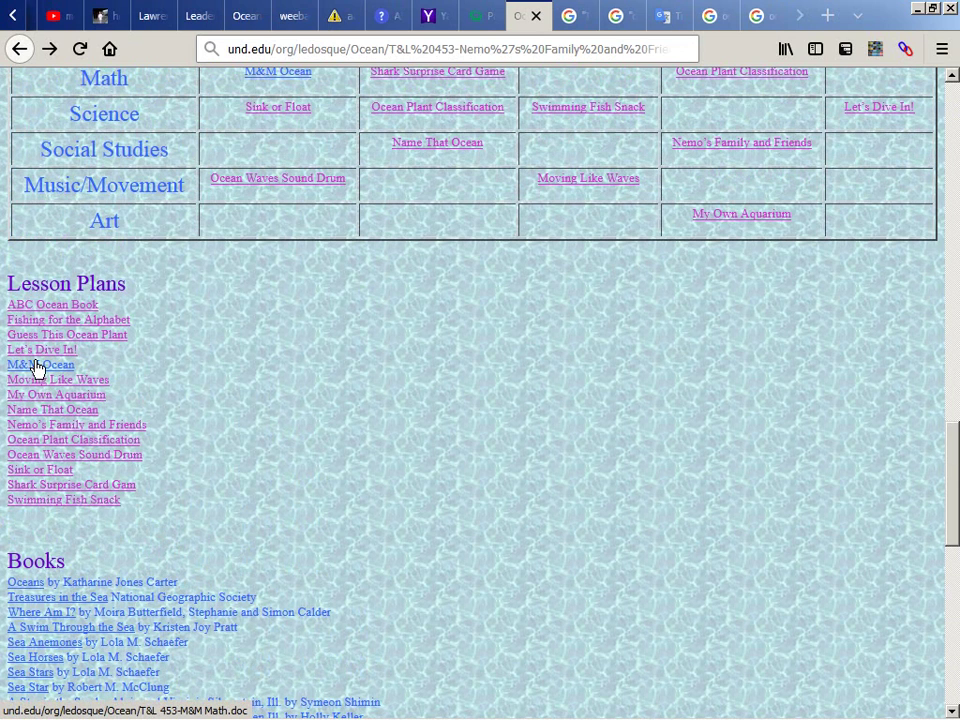
pyautogui.click(35, 367)
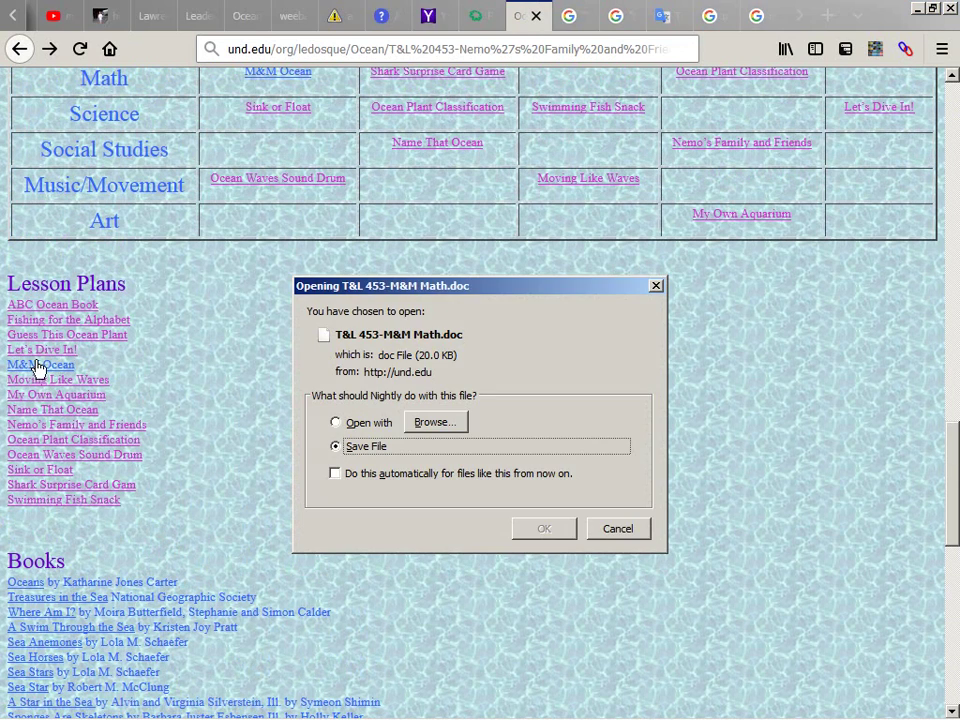
pyautogui.press('Return')
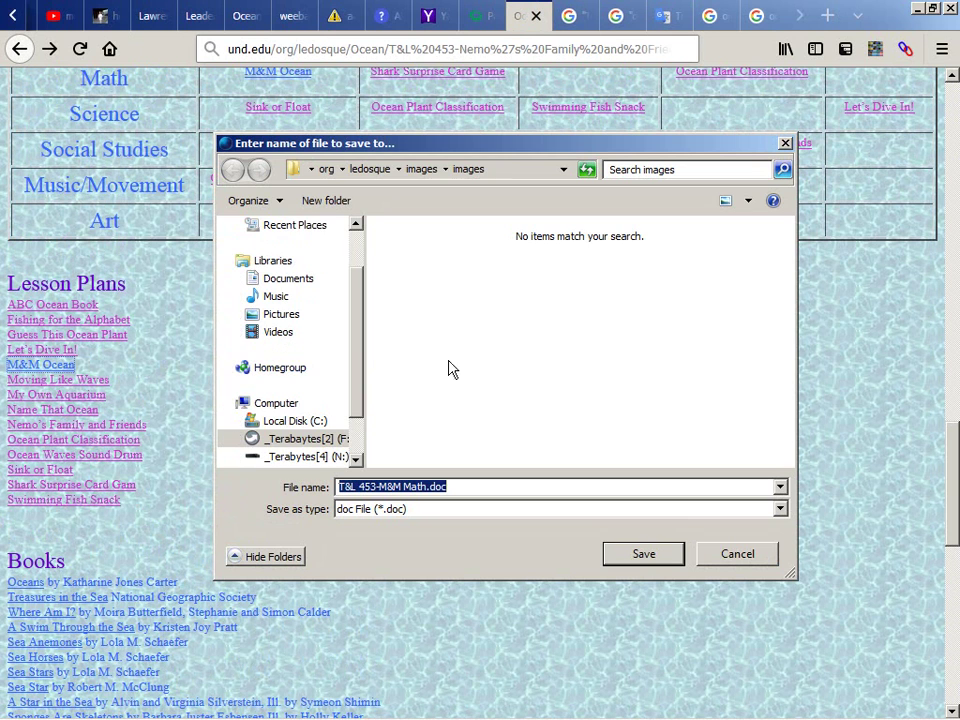
pyautogui.hotkey('alt', 'Up')
pyautogui.hotkey('alt', 'Up')
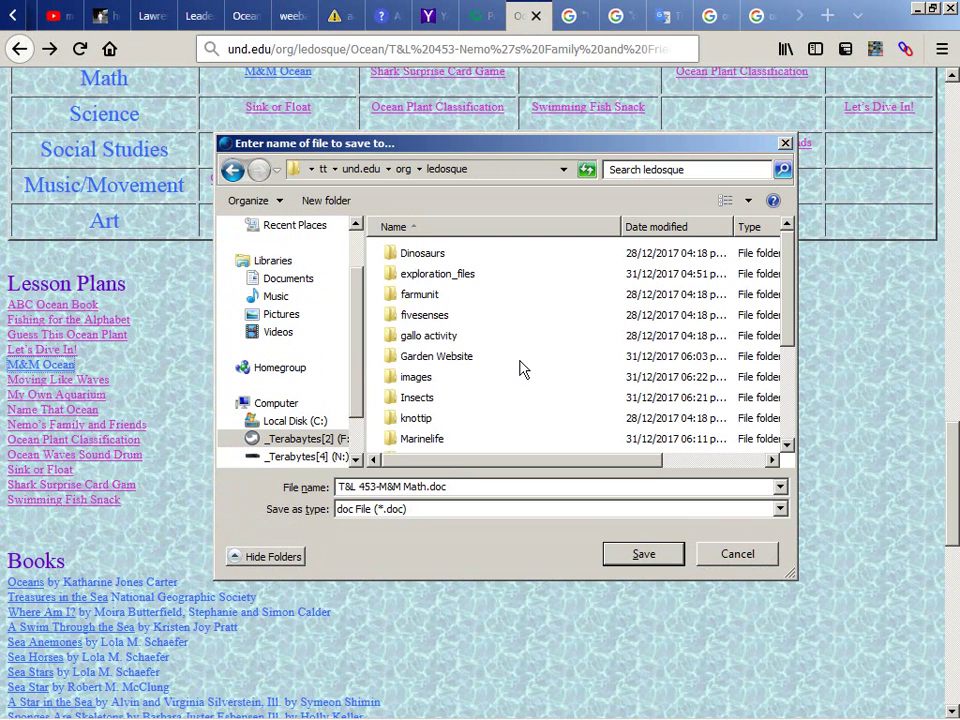
# Step: Switch to the file manager's Ocean folder, copy its path, and return to the pending save dialog
pyautogui.hotkey('alt', 'Tab')
pyautogui.hotkey('alt', 'Tab')
pyautogui.hotkey('alt', 'Tab')
pyautogui.hotkey('alt', 'Tab')
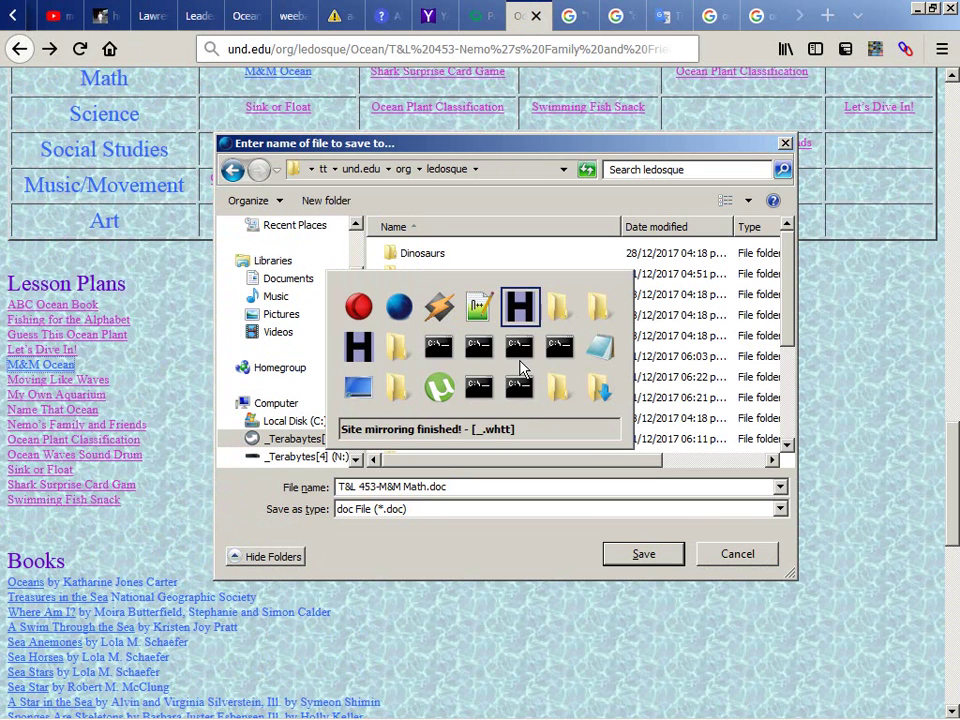
pyautogui.press('Escape')
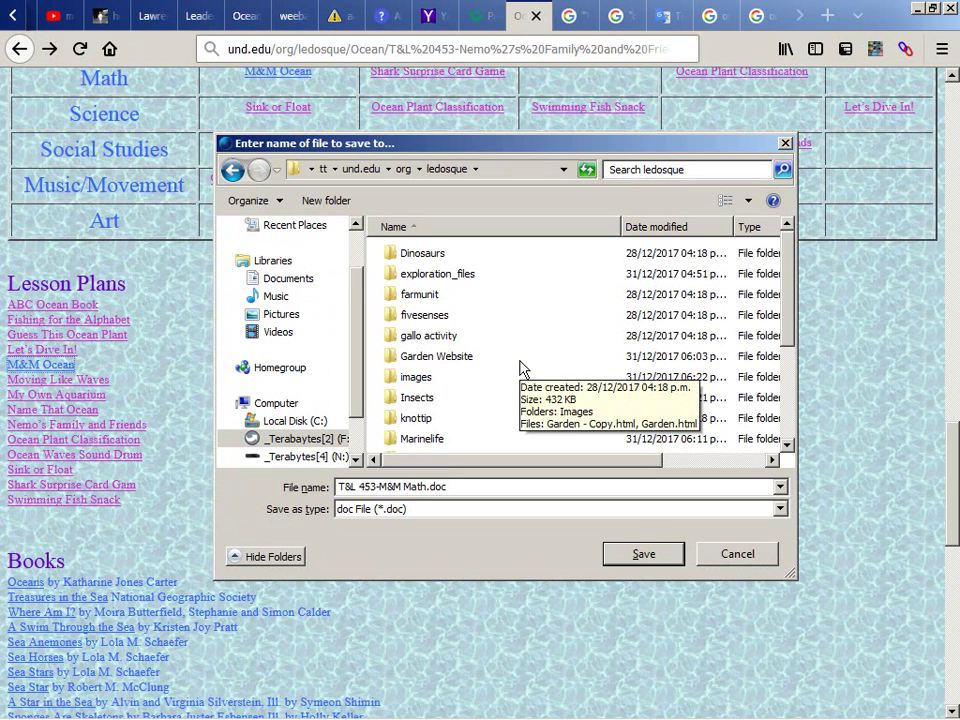
pyautogui.hotkey('alt', 'Tab')
pyautogui.press('Escape')
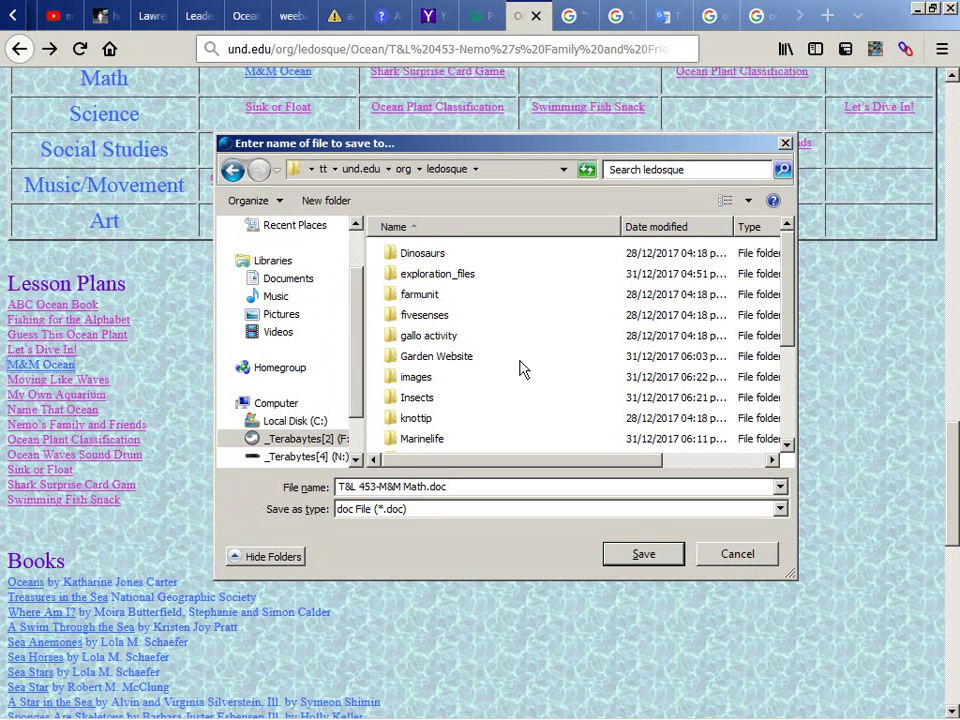
pyautogui.hotkey('alt', 'Tab')
pyautogui.hotkey('alt', 'Tab')
pyautogui.hotkey('alt', 'Tab')
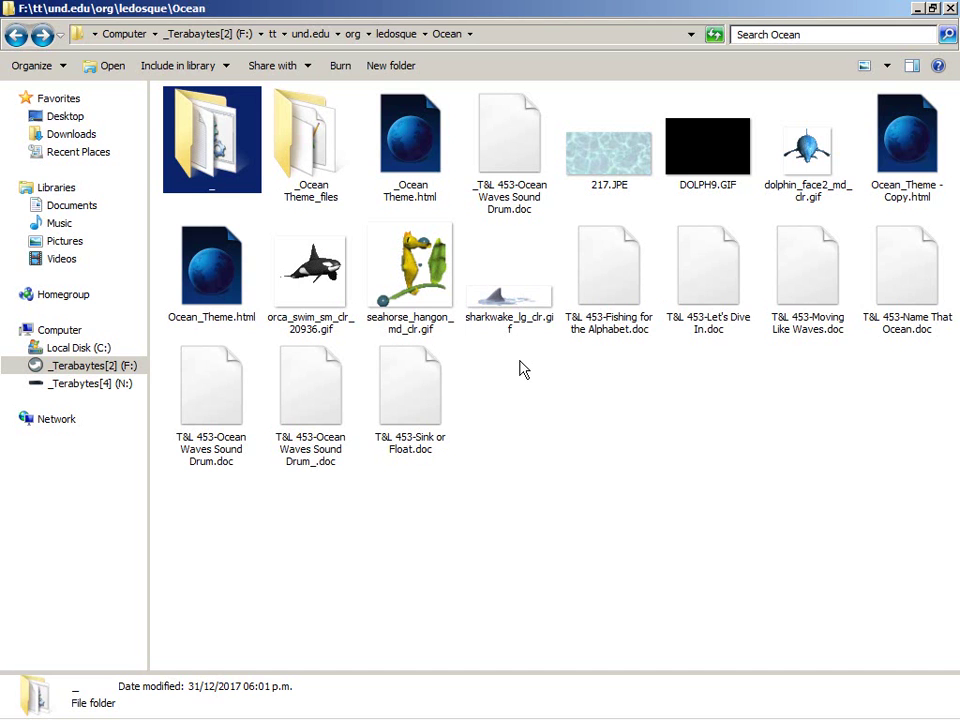
pyautogui.click(575, 40)
pyautogui.hotkey('alt', 'Tab')
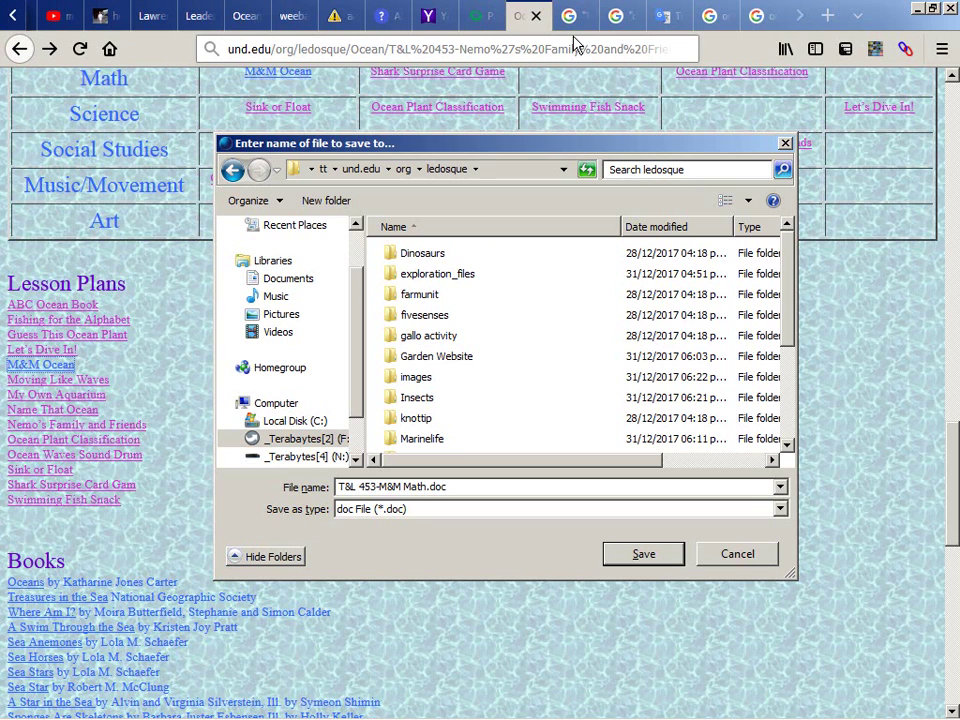
# Step: Go to the copied Ocean folder path and save T&L 453-M&M Math.doc there
pyautogui.click(598, 484)
pyautogui.hotkey('ctrl', 'v')
pyautogui.press('Return')
pyautogui.click(643, 553)
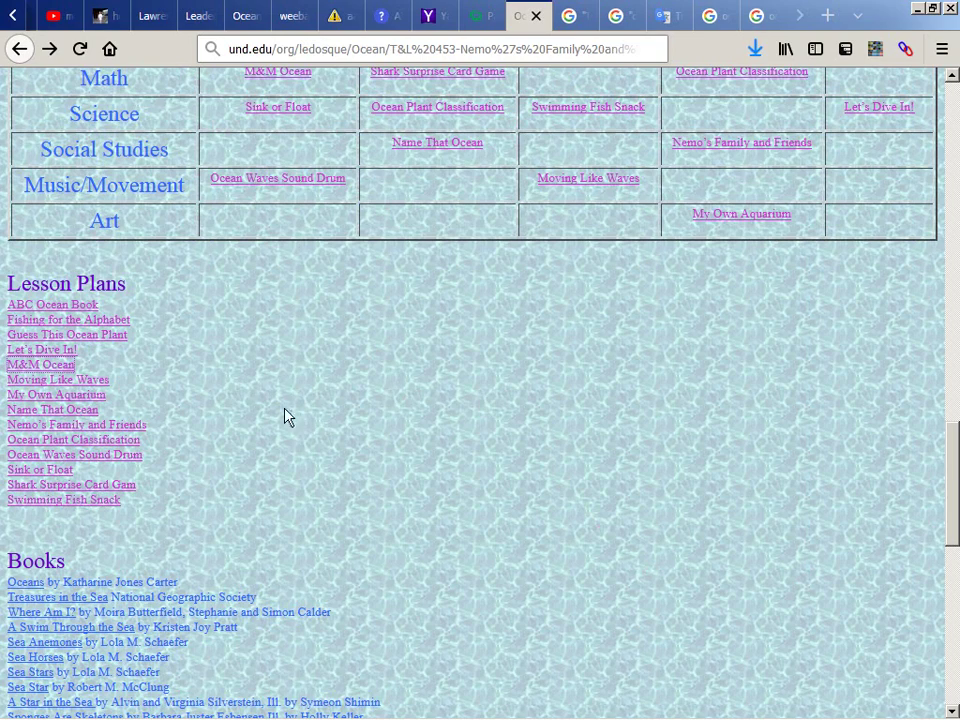
# Step: Look through the Ocean page for remaining undownloaded links, and check T&L 453-M&M Math.doc in the Ocean folder
pyautogui.scroll(-7, 312, 440)
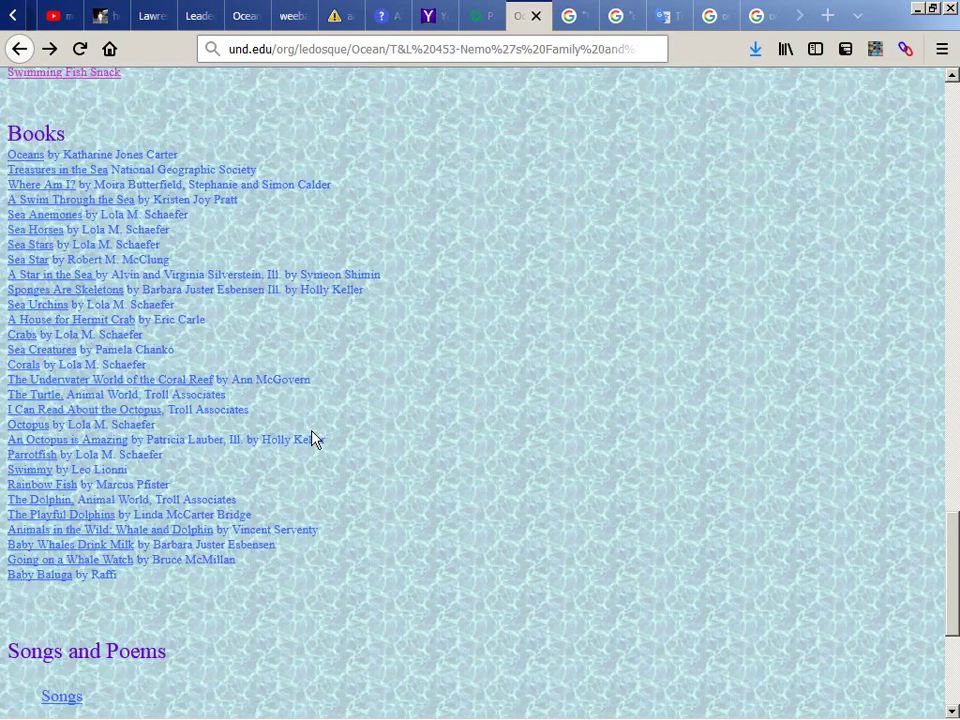
pyautogui.scroll(2, 312, 440)
pyautogui.scroll(10, 312, 440)
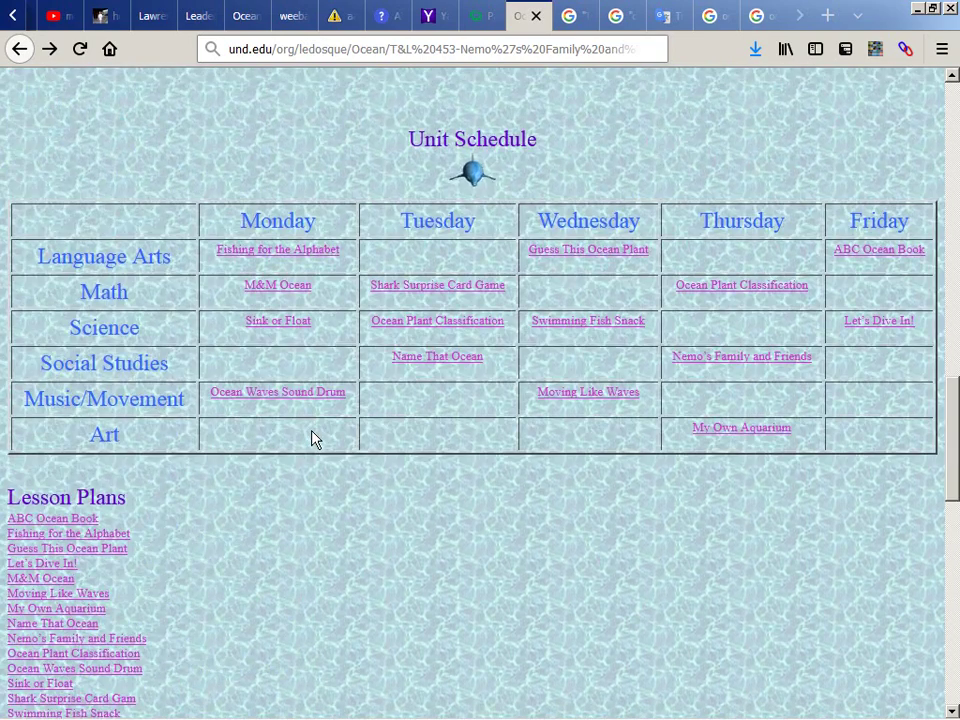
pyautogui.scroll(1, 312, 440)
pyautogui.scroll(4, 312, 440)
pyautogui.scroll(6, 312, 440)
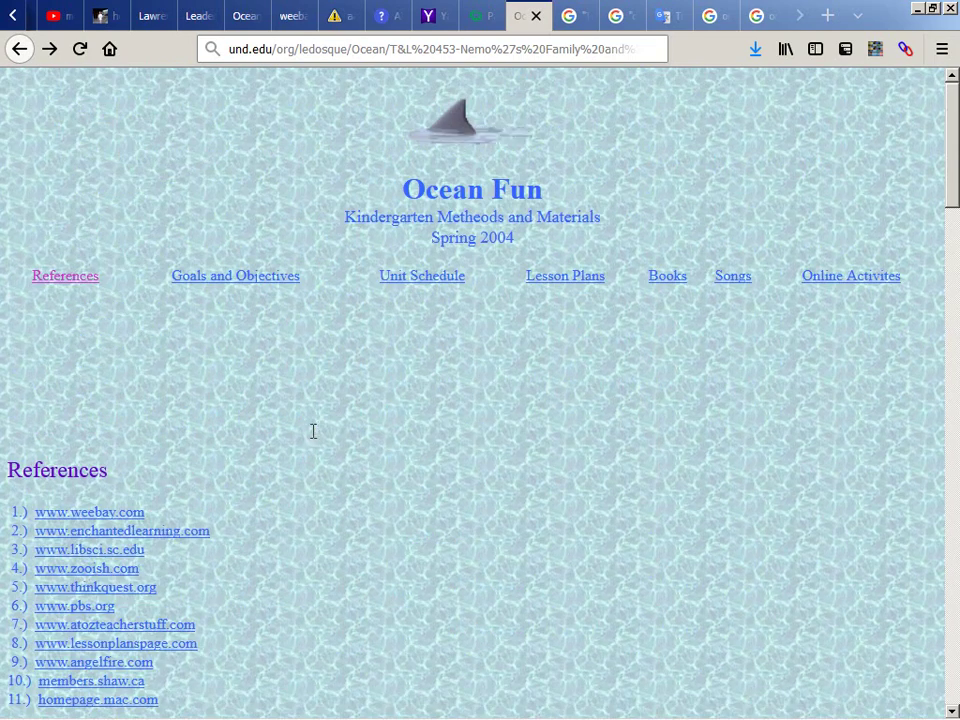
pyautogui.hotkey('alt', 'Tab')
pyautogui.press('Tab')
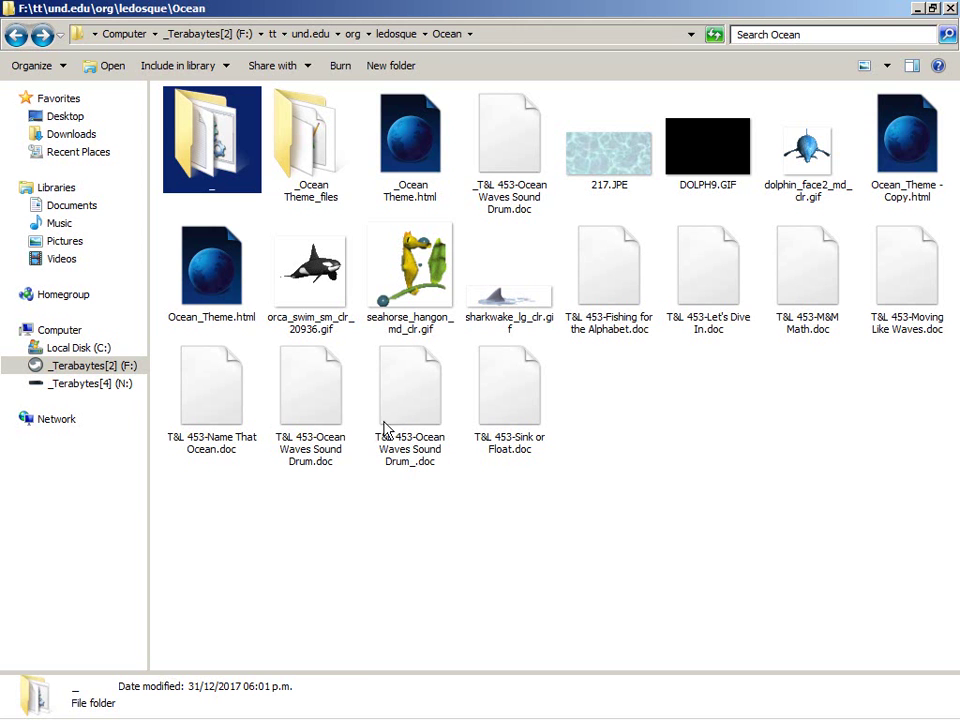
pyautogui.click(807, 272)
pyautogui.moveTo(758, 440); pyautogui.dragTo(762, 537)
pyautogui.hotkey('alt', 'Tab')
pyautogui.press('Tab')
pyautogui.press('Tab')
pyautogui.press('Tab')
pyautogui.press('Tab')
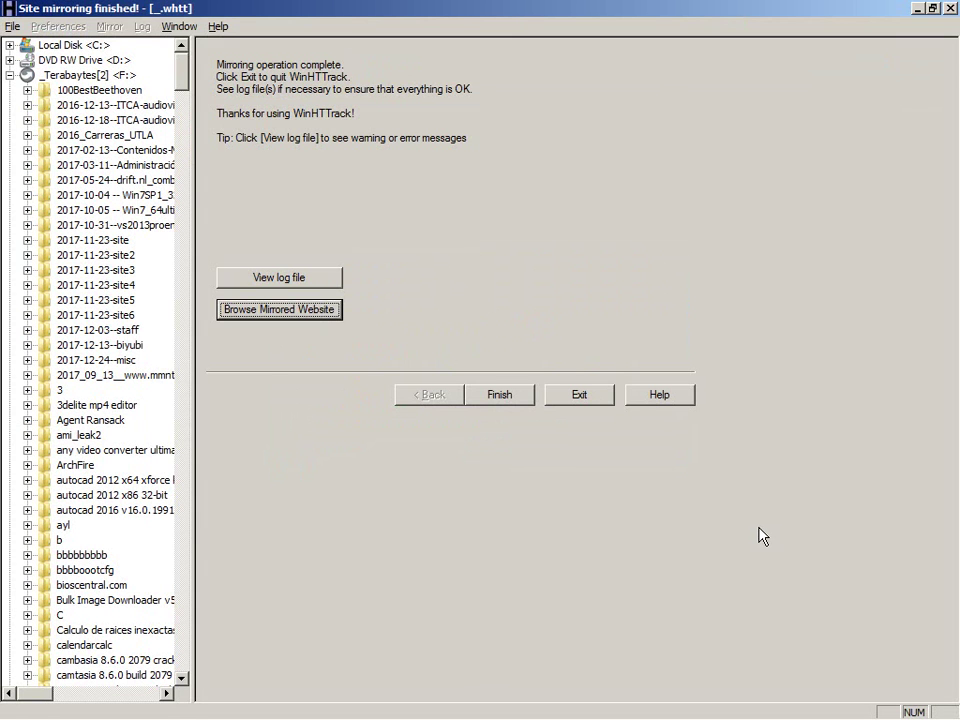
pyautogui.hotkey('alt', 'Tab')
pyautogui.press('Tab')
pyautogui.press('Tab')
pyautogui.hotkey('alt', 'Tab')
pyautogui.press('Tab')
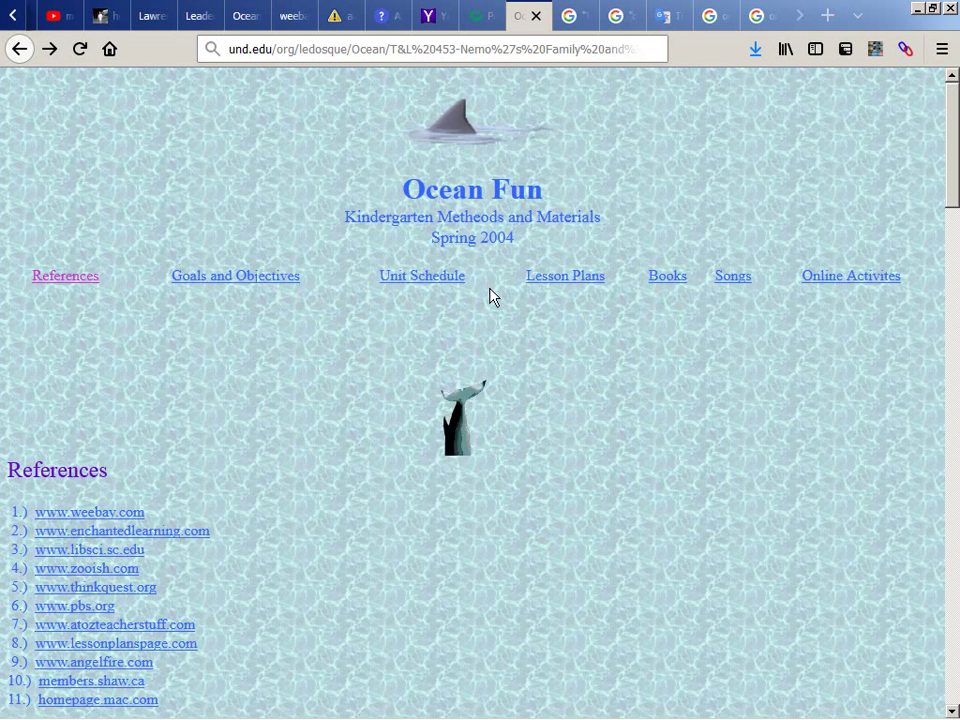
pyautogui.moveTo(257, 302); pyautogui.dragTo(208, 35)
pyautogui.click(789, 549)
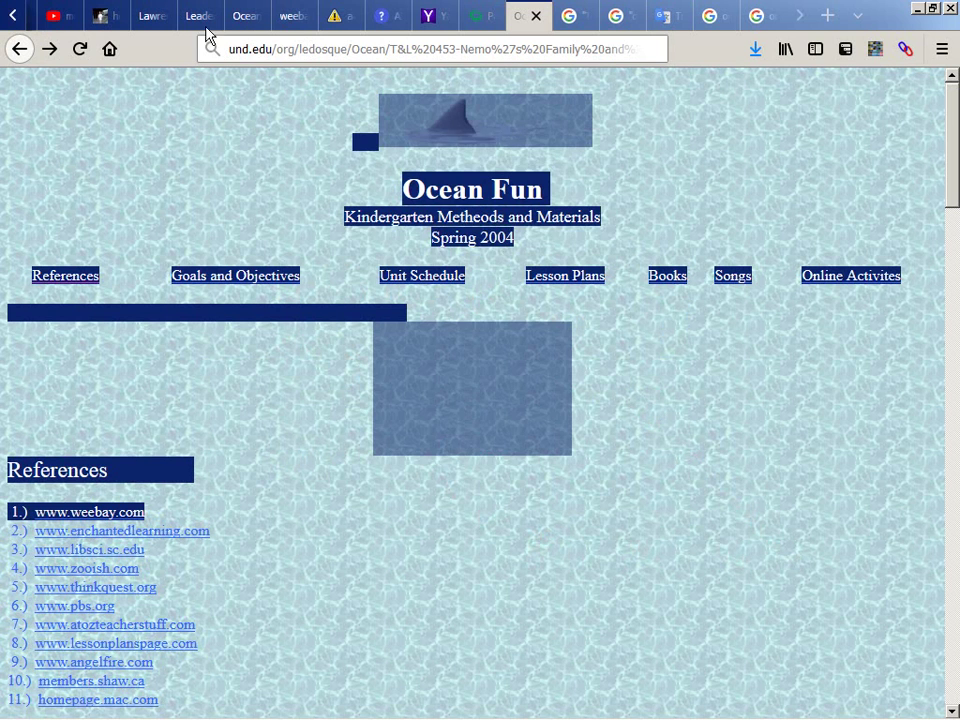
# Step: Leave the Ocean Fun page and return to the local Themes/Units/Projects page in the browser
pyautogui.click(163, 190)
pyautogui.hotkey('alt', 'Tab')
pyautogui.hotkey('alt', 'Tab')
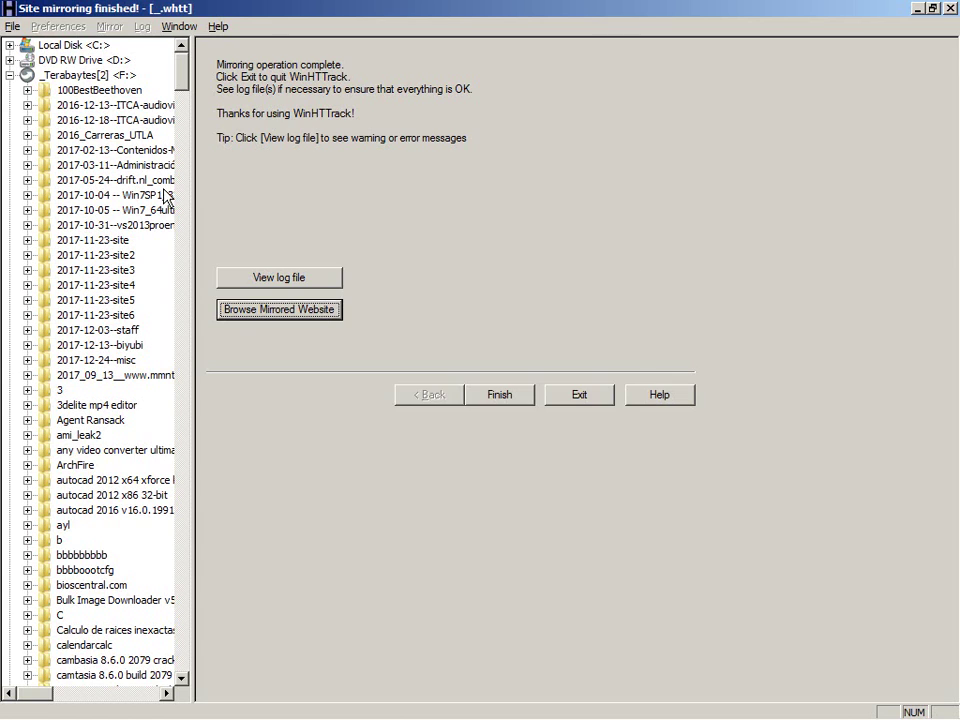
pyautogui.hotkey('alt', 'Tab')
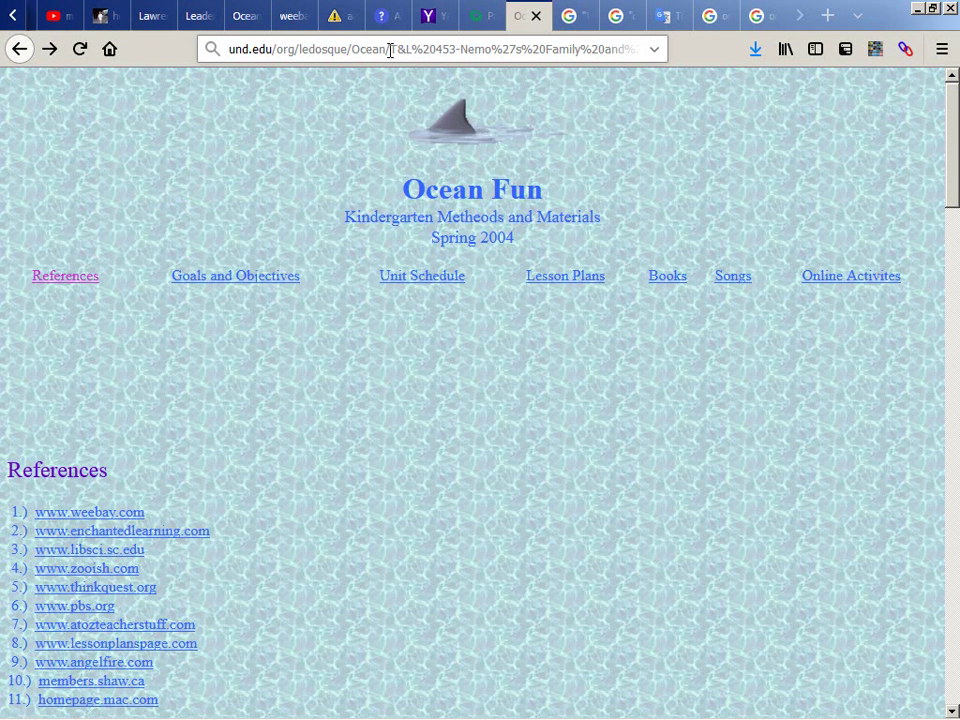
pyautogui.hotkey('alt', 'Tab')
pyautogui.hotkey('alt', 'Left')
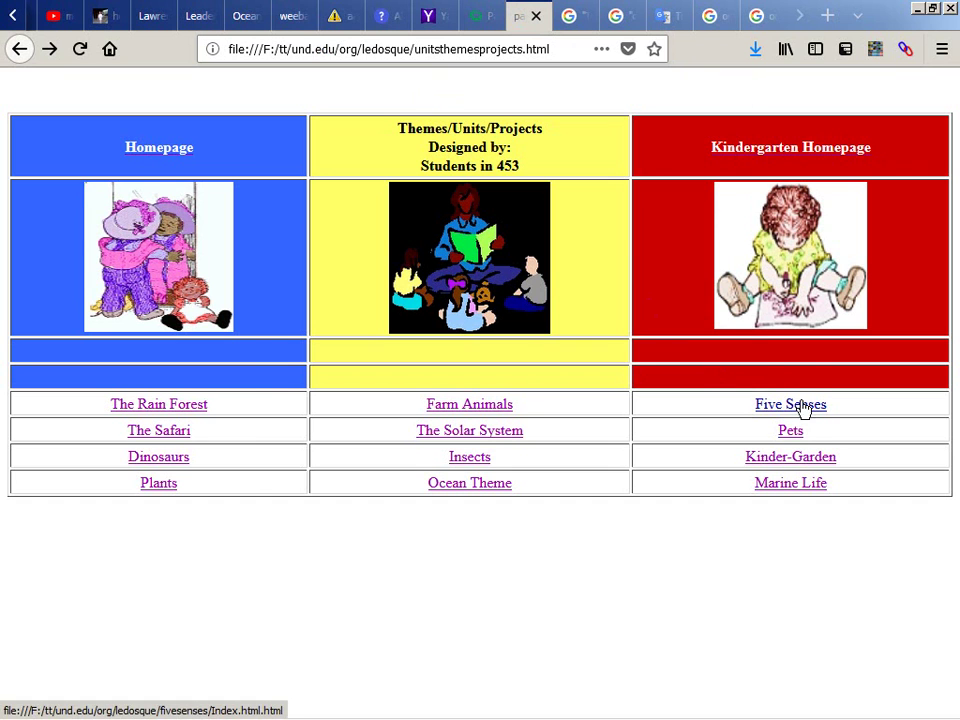
# Step: Shorten the address to file:///F:/tt/und.edu/org/ledosque/ and load the folder's directory listing
pyautogui.click(423, 47)
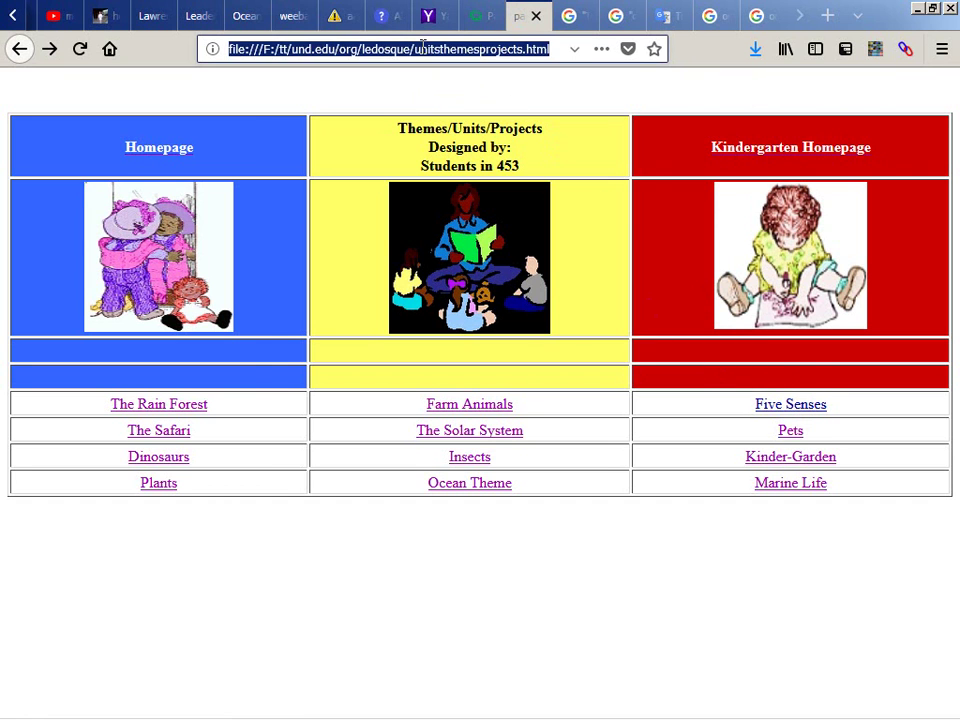
pyautogui.click(420, 47)
pyautogui.hotkey('shift', 'End')
pyautogui.press('BackSpace')
pyautogui.press('Return')
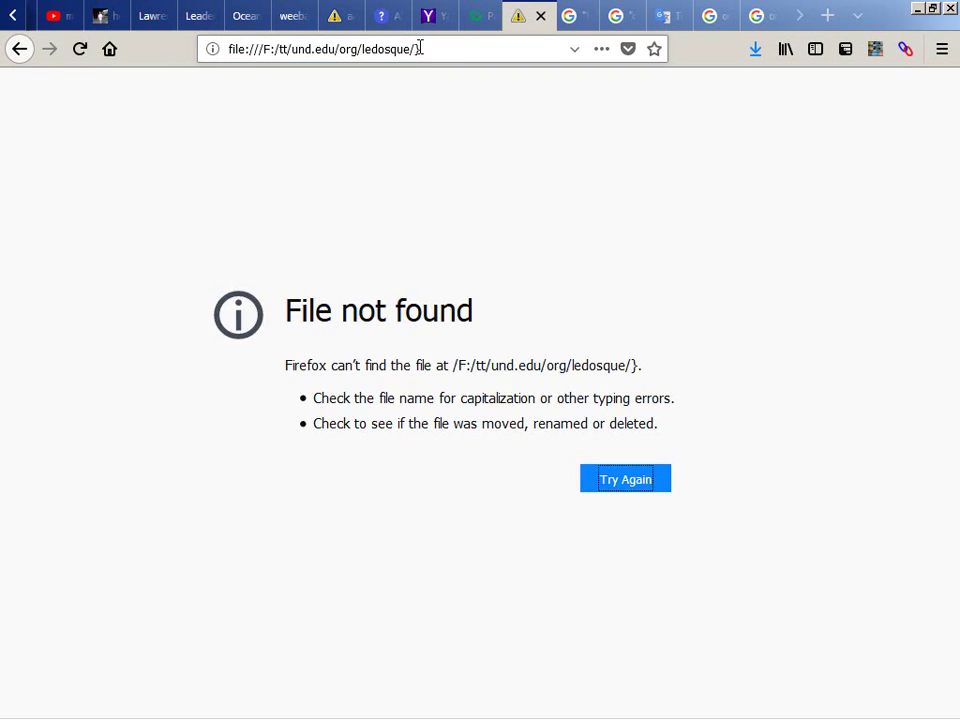
pyautogui.click(420, 47)
pyautogui.click(420, 47)
pyautogui.press('BackSpace')
pyautogui.press('Return')
# Step: Find index.html in the ledosque directory listing and open it
pyautogui.scroll(-10, 167, 538)
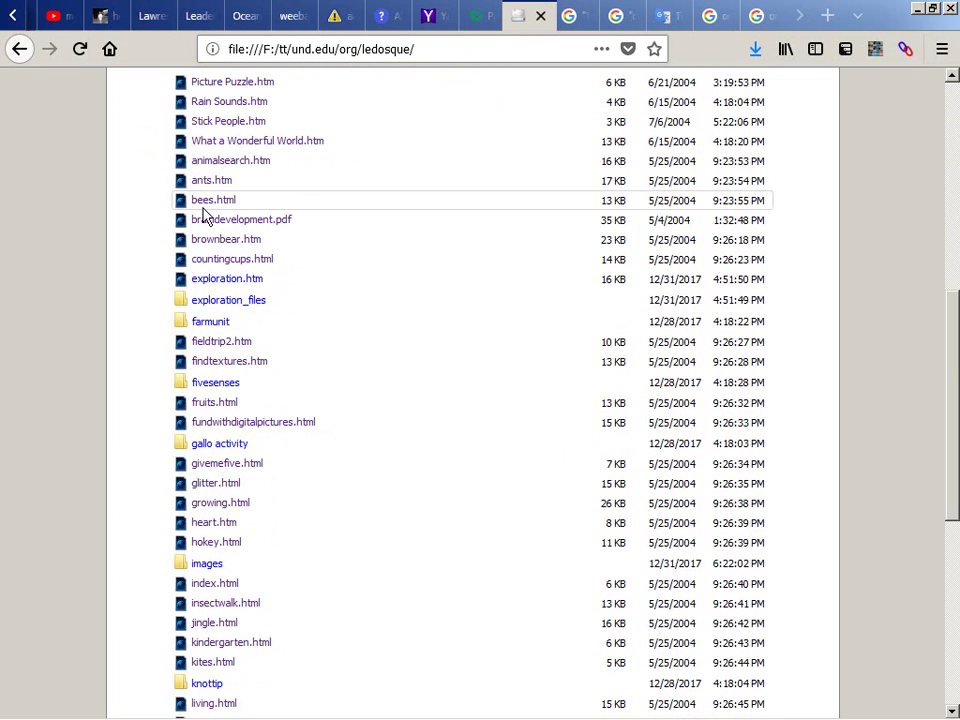
pyautogui.scroll(-2, 203, 279)
pyautogui.click(205, 485)
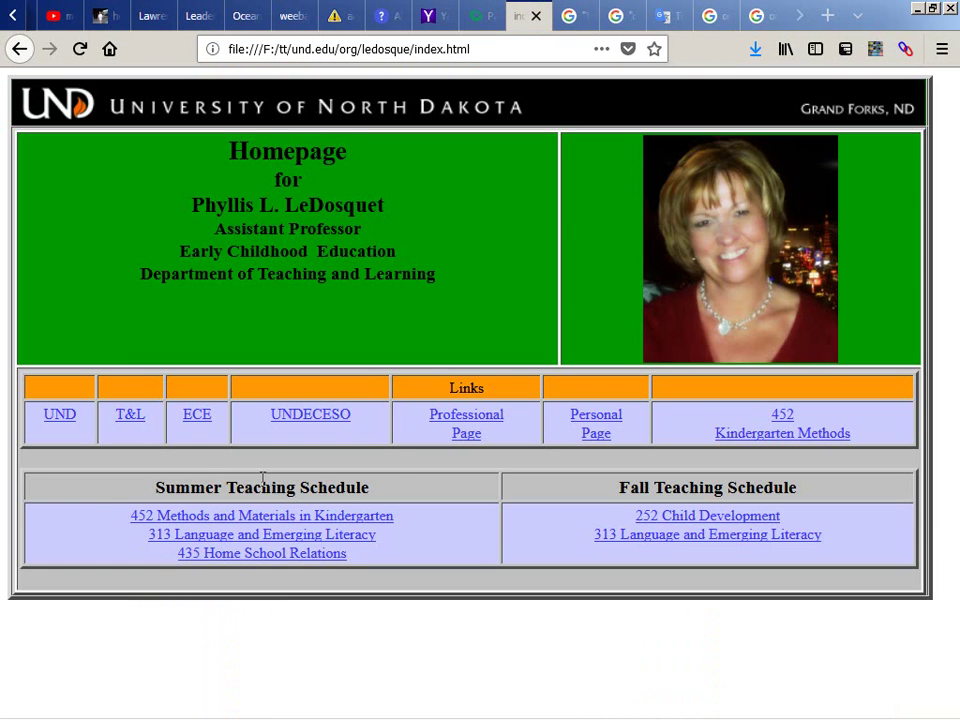
# Step: Check the homepage's Personal Page and 452 Kindergarten Methods links, returning to the homepage after each
pyautogui.click(602, 421)
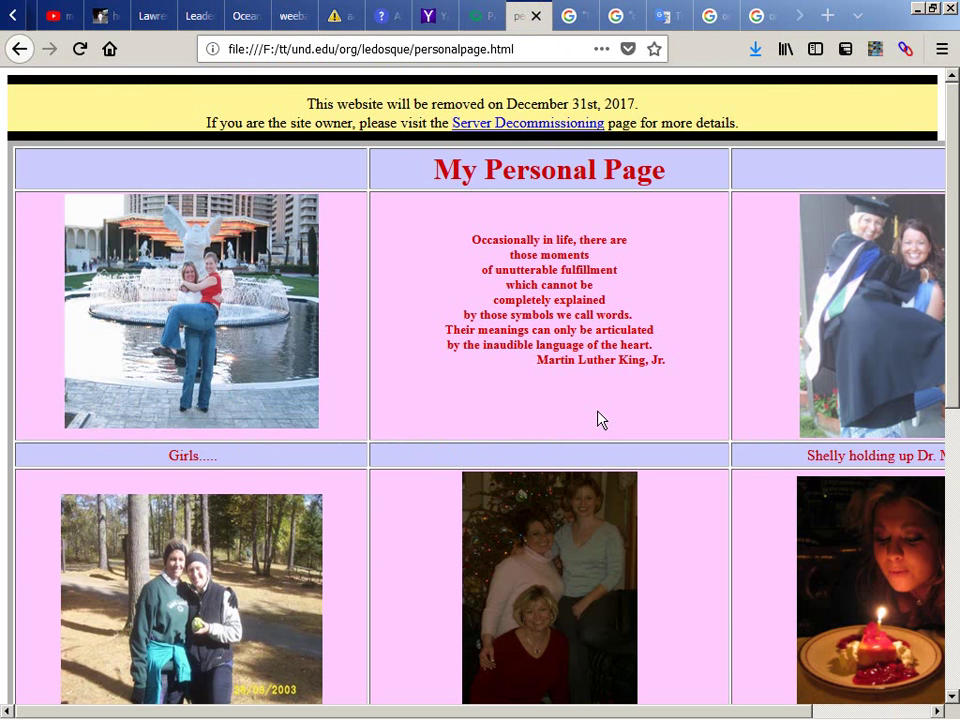
pyautogui.scroll(-5, 600, 419)
pyautogui.hotkey('alt', 'Left')
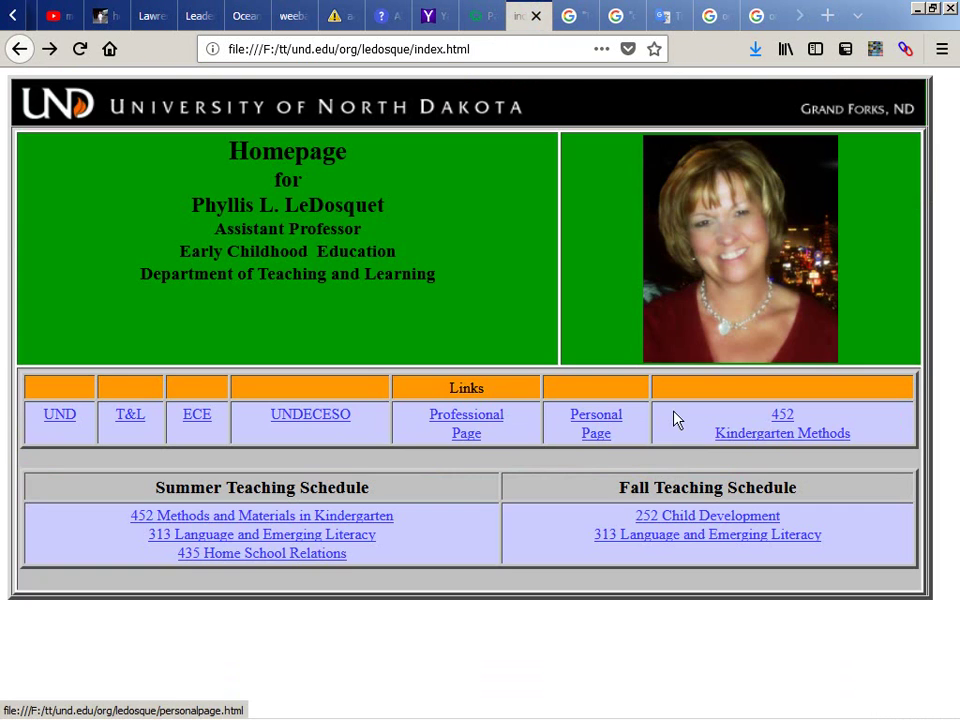
pyautogui.click(782, 420)
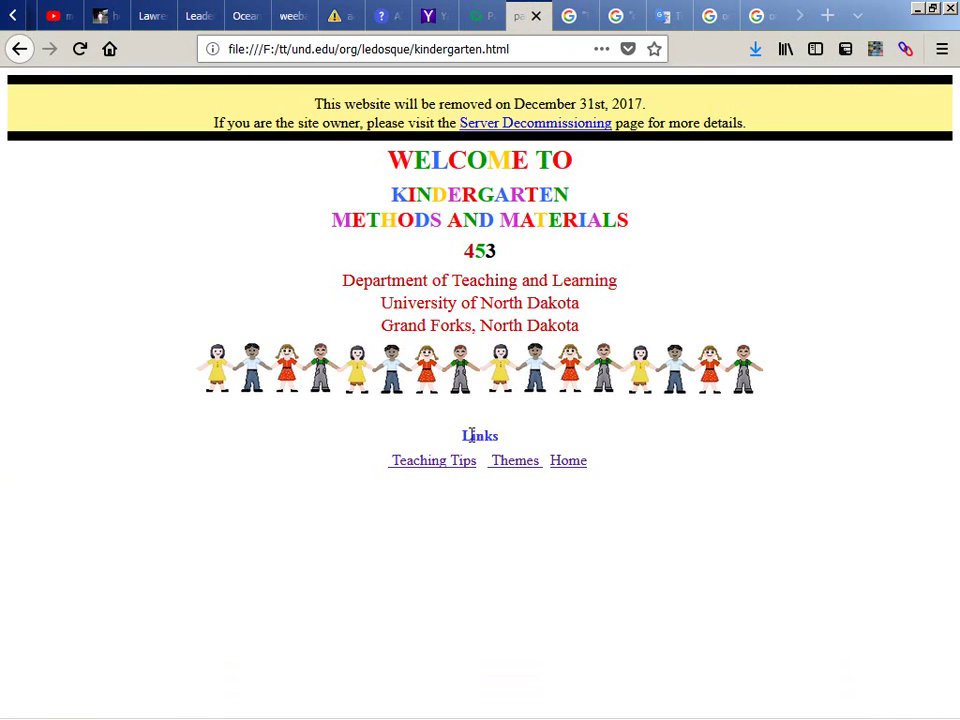
pyautogui.hotkey('alt', 'Left')
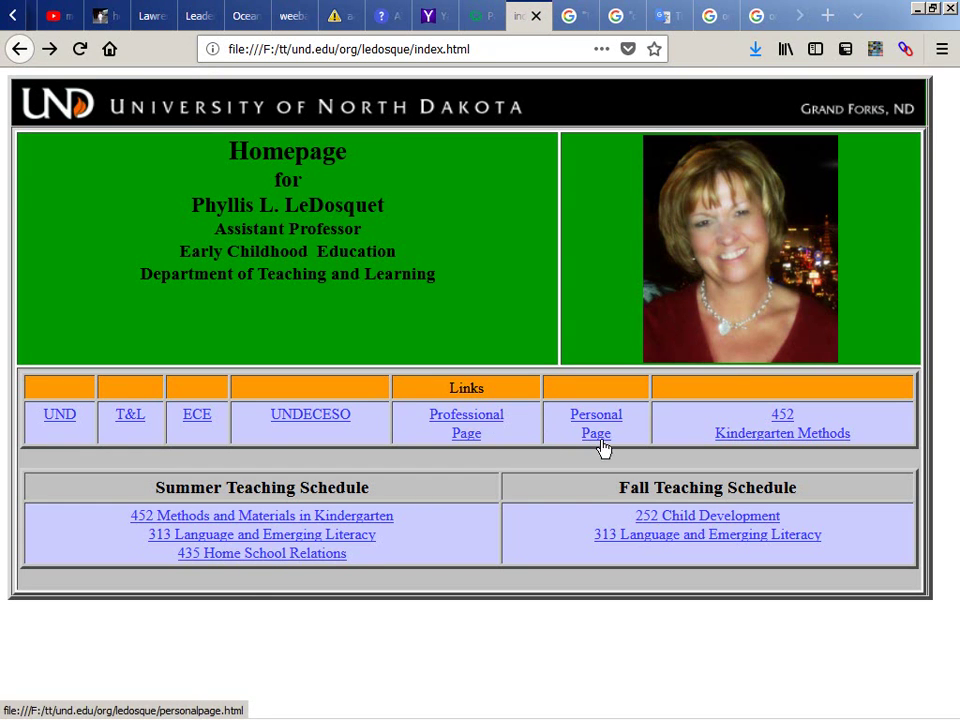
# Step: Check the 252 Child Development link, look over the Personal Page again, and return to the homepage
pyautogui.click(671, 520)
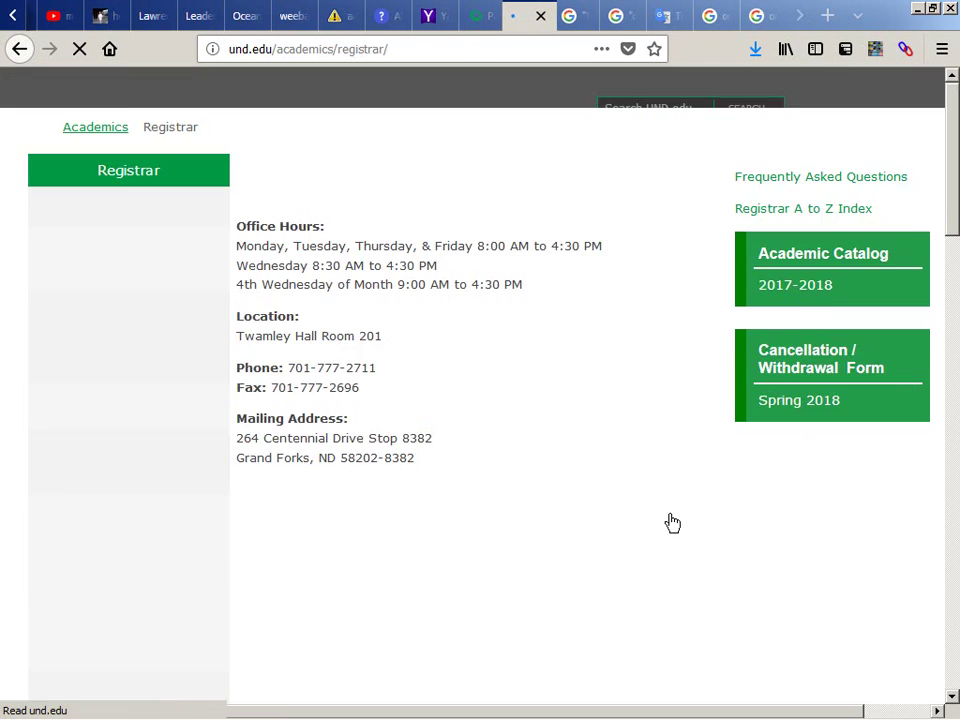
pyautogui.hotkey('alt', 'Left')
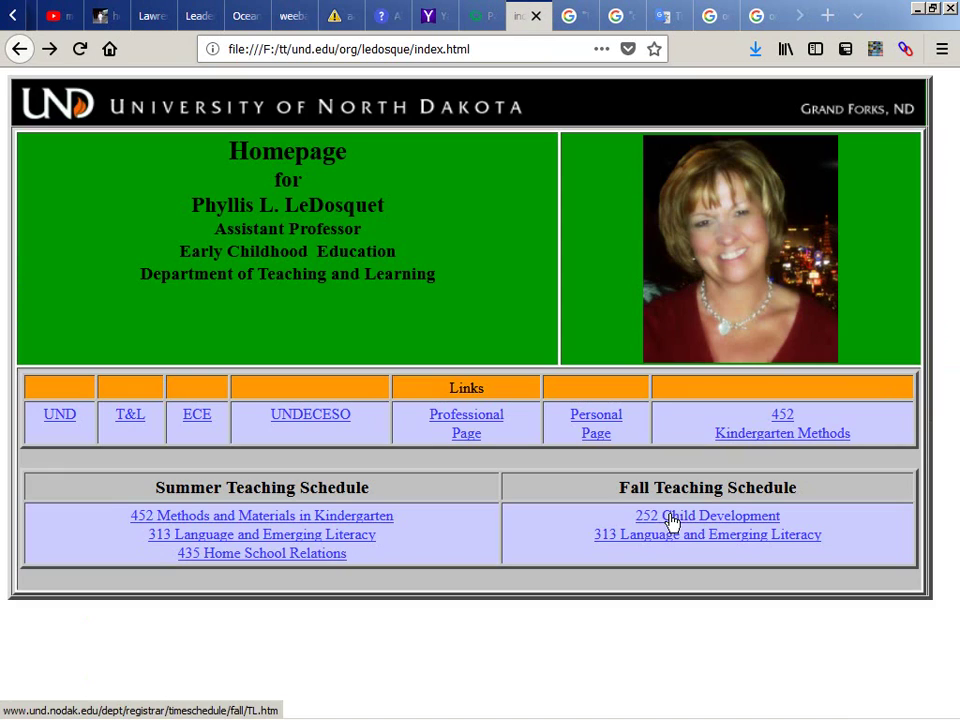
pyautogui.click(592, 437)
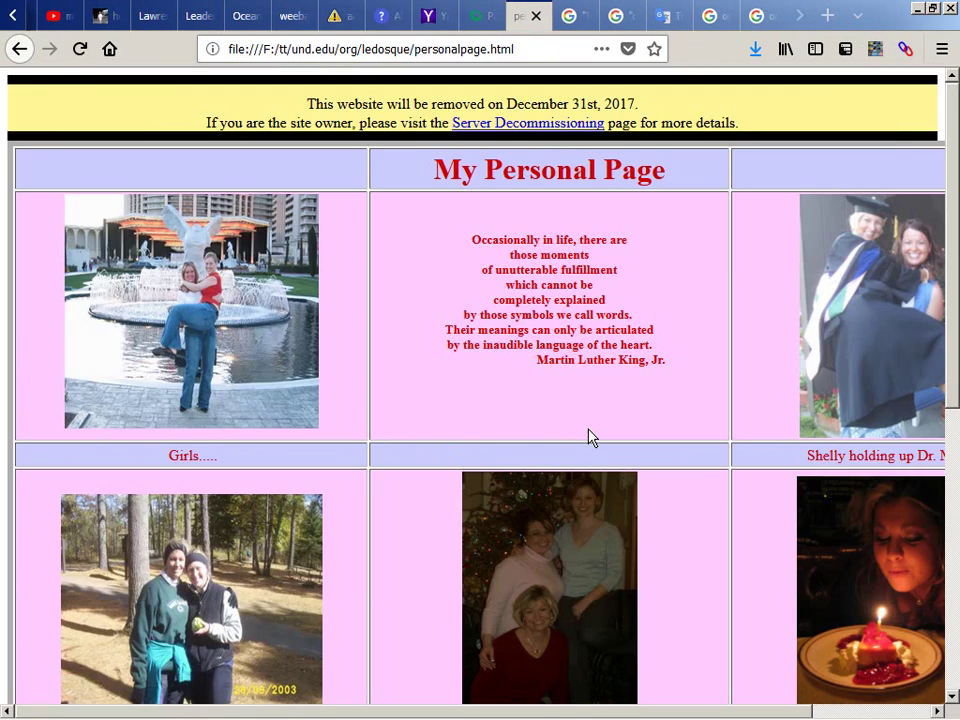
pyautogui.scroll(-5, 592, 437)
pyautogui.hotkey('alt', 'Left')
pyautogui.hotkey('alt', 'Left')
pyautogui.hotkey('alt', 'Right')
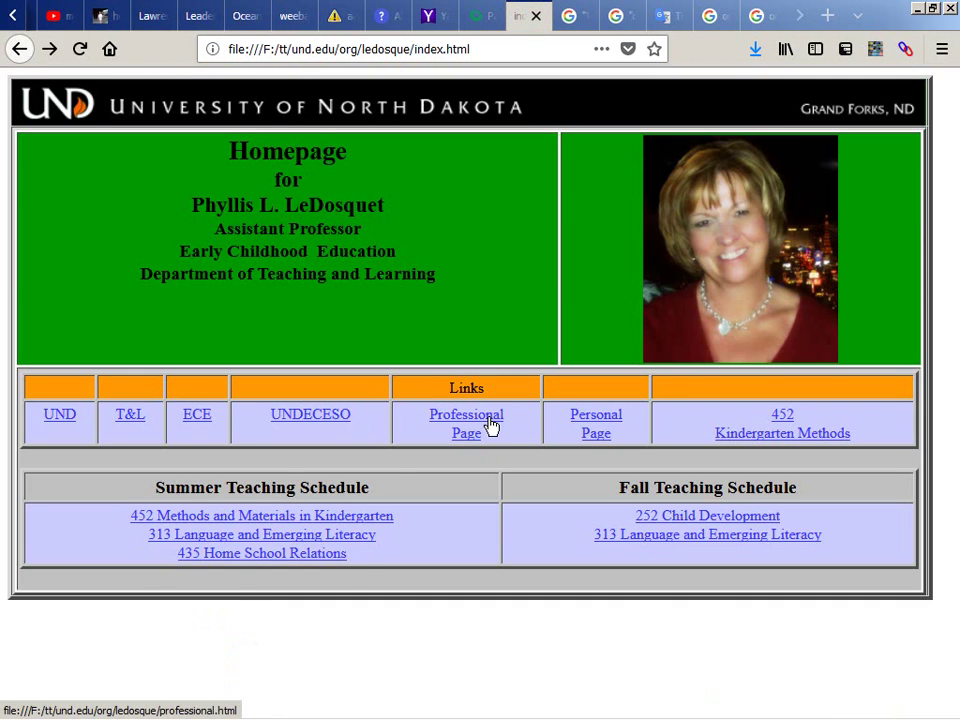
# Step: Open the Brain Development in Early Childhood presentation notes through the Professional Page and skim the PDF's sections
pyautogui.click(489, 424)
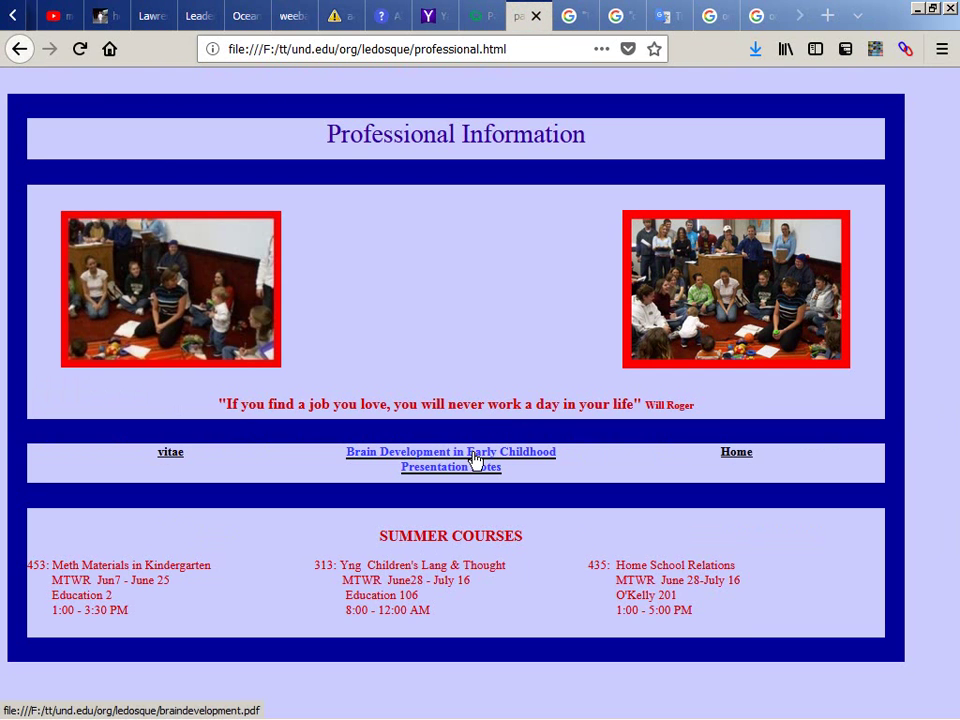
pyautogui.click(476, 460)
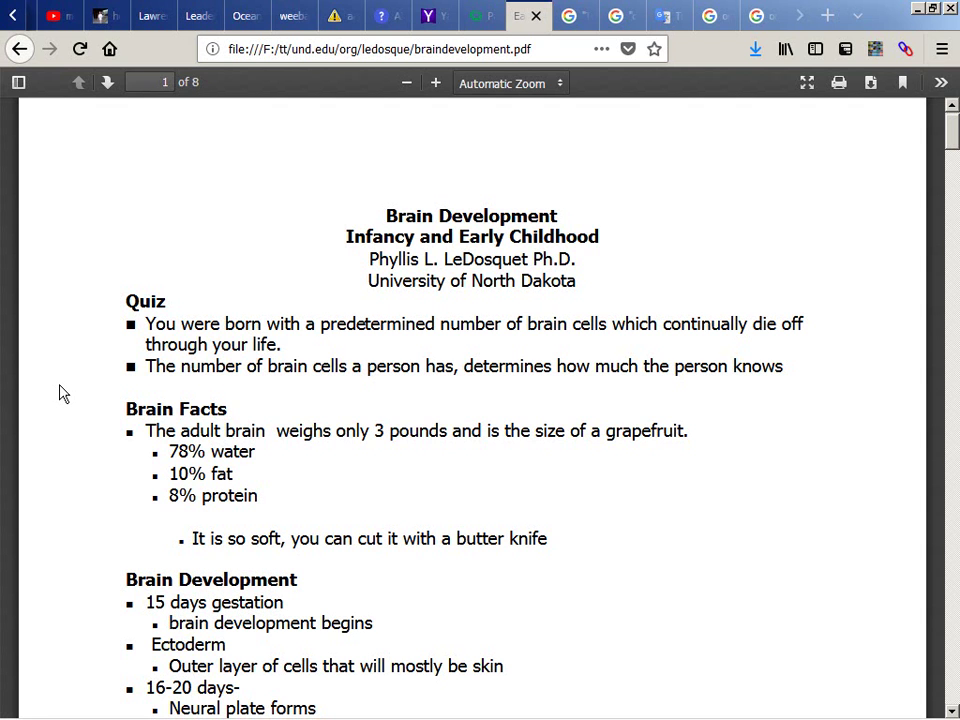
pyautogui.scroll(-2, 60, 393)
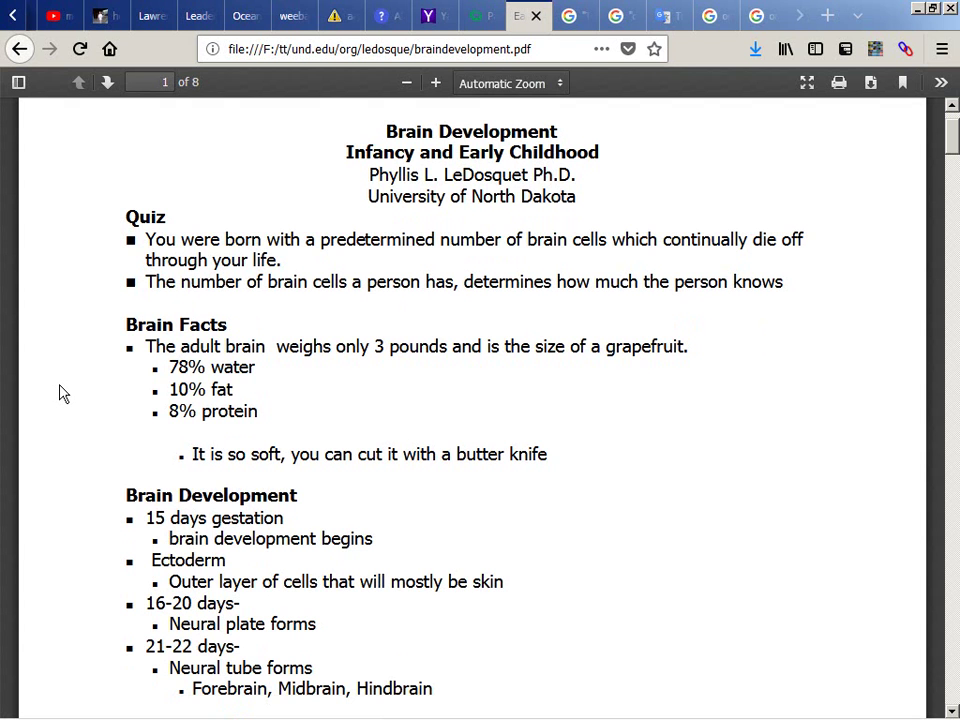
pyautogui.scroll(-6, 60, 393)
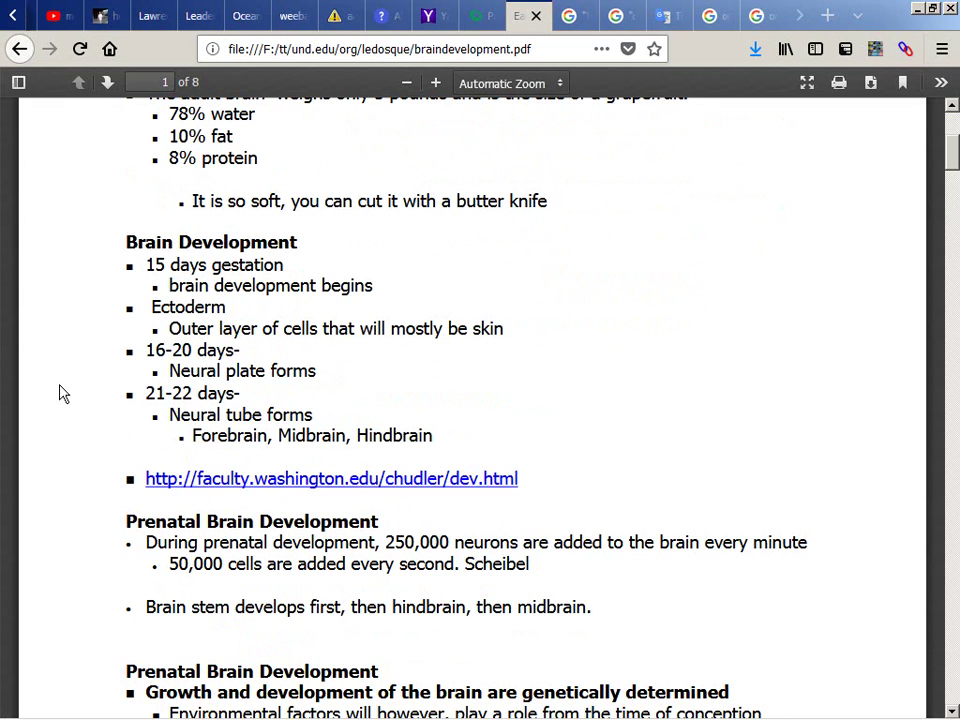
pyautogui.scroll(-20, 59, 393)
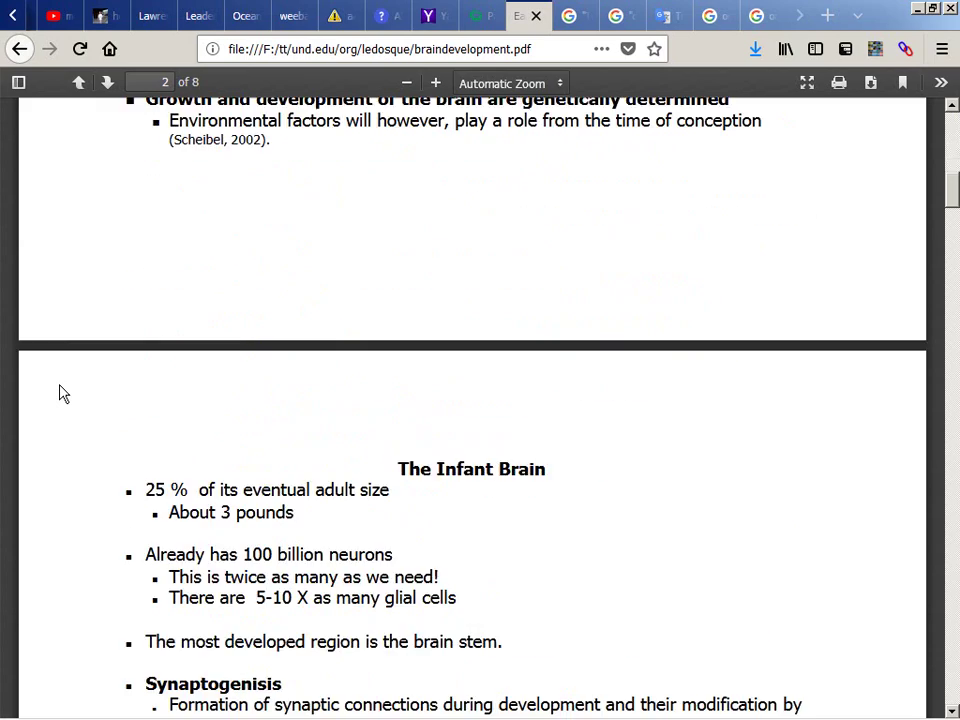
pyautogui.scroll(-20, 59, 393)
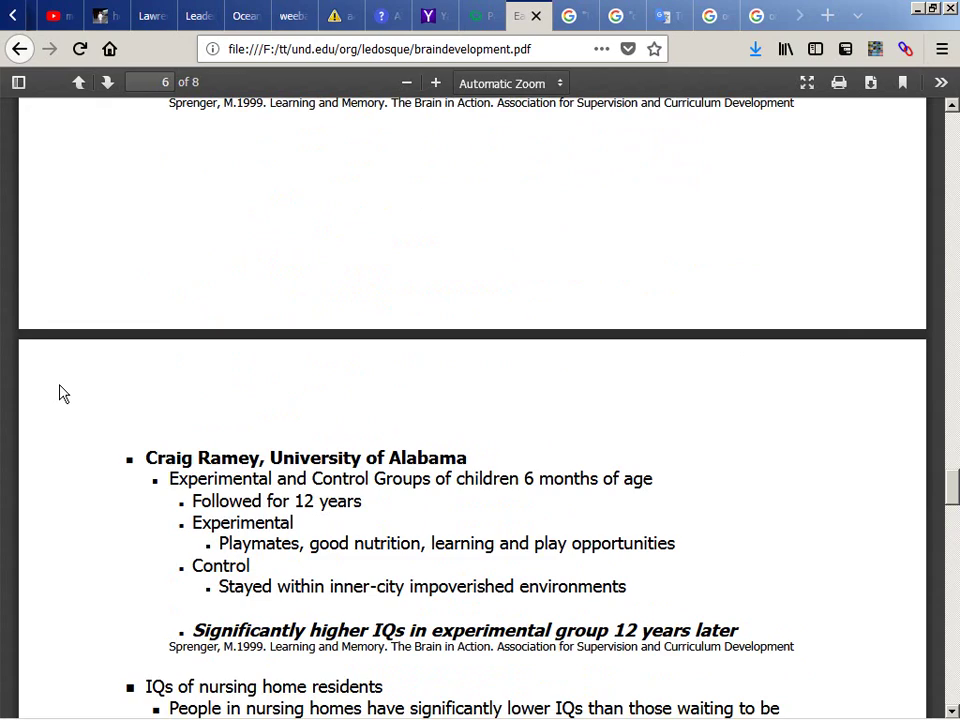
pyautogui.scroll(-20, 59, 393)
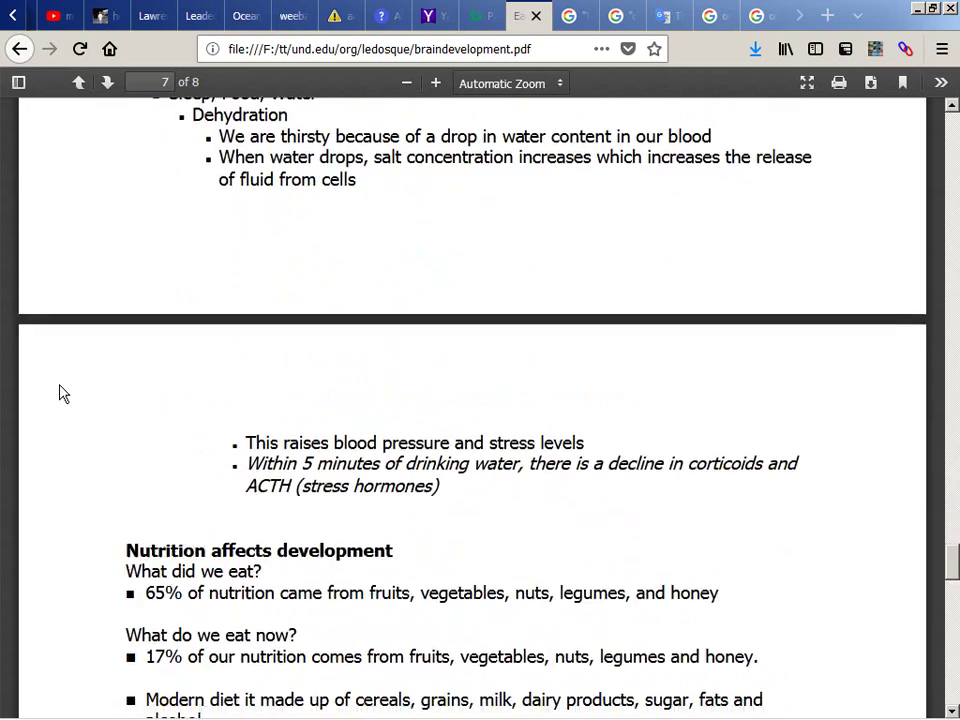
pyautogui.scroll(6, 59, 393)
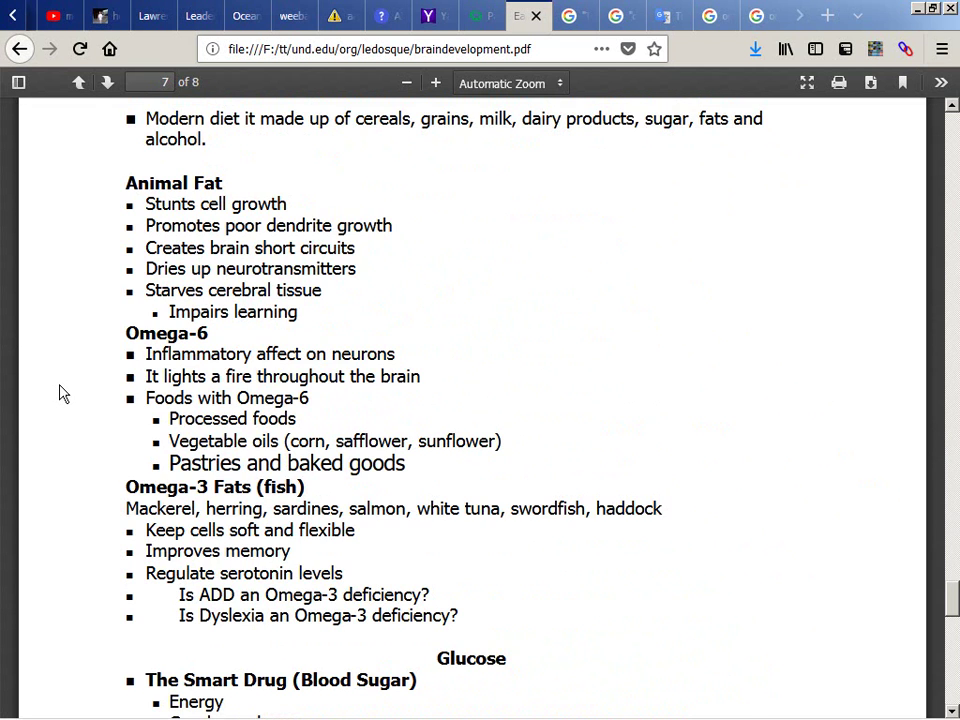
pyautogui.scroll(5, 59, 393)
pyautogui.scroll(5, 59, 393)
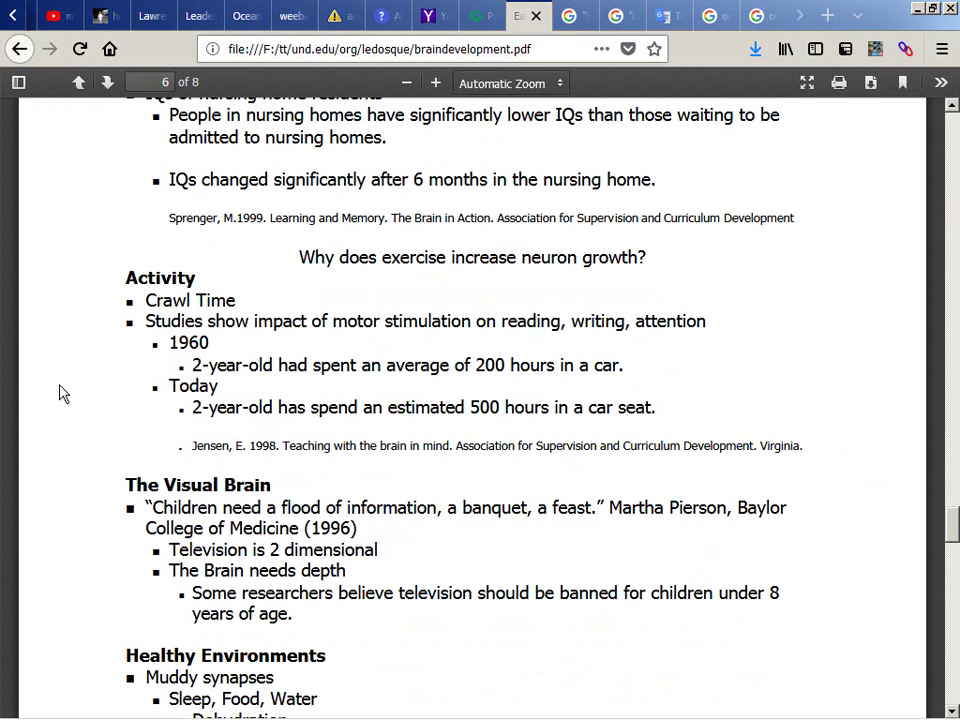
# Step: Check the References at the end of braindevelopment.pdf and bookmark the document
pyautogui.scroll(-18, 59, 393)
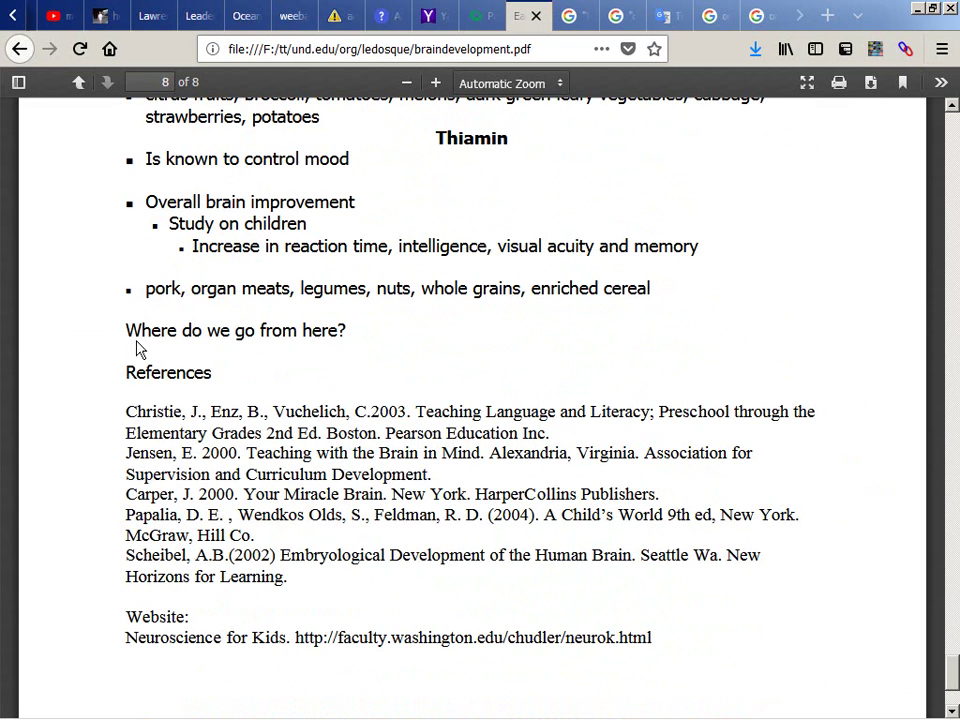
pyautogui.click(655, 52)
pyautogui.scroll(-2, 62, 452)
# Step: Examine the PDF's sections on nutrition, healthy environments, age milestones, critical periods and synaptogenesis, working back to the first page
pyautogui.scroll(7, 62, 452)
pyautogui.scroll(12, 62, 452)
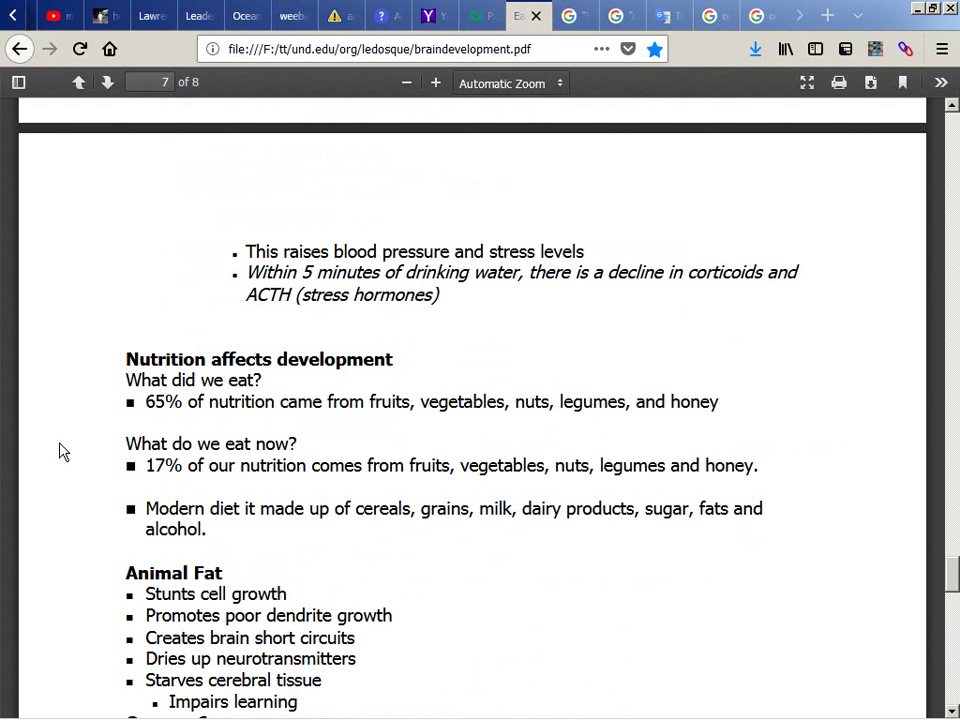
pyautogui.scroll(6, 59, 452)
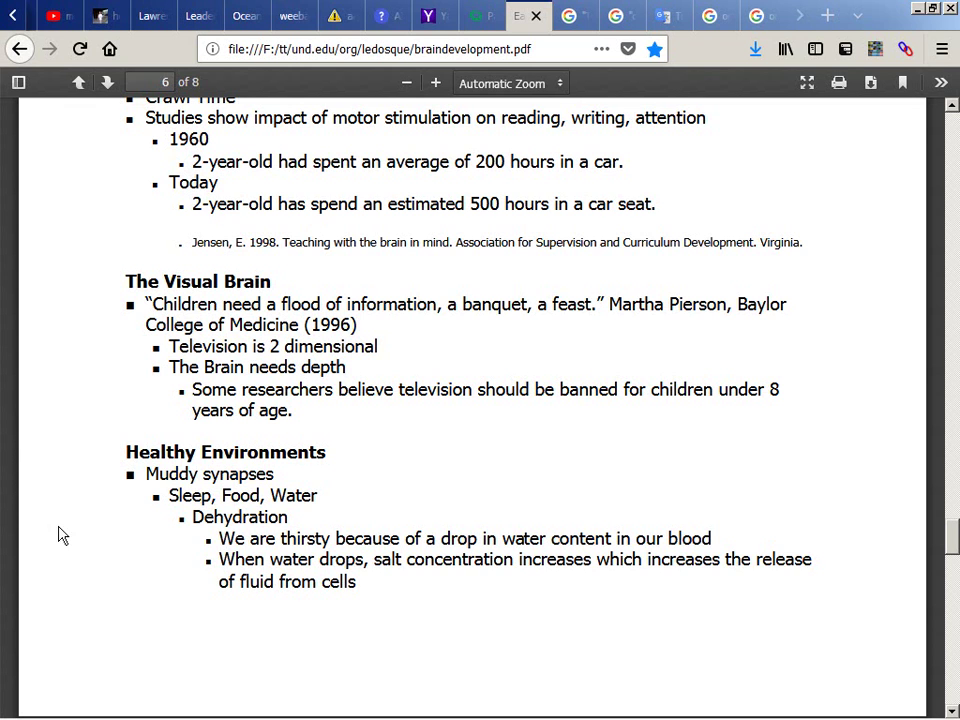
pyautogui.tripleClick(425, 557)
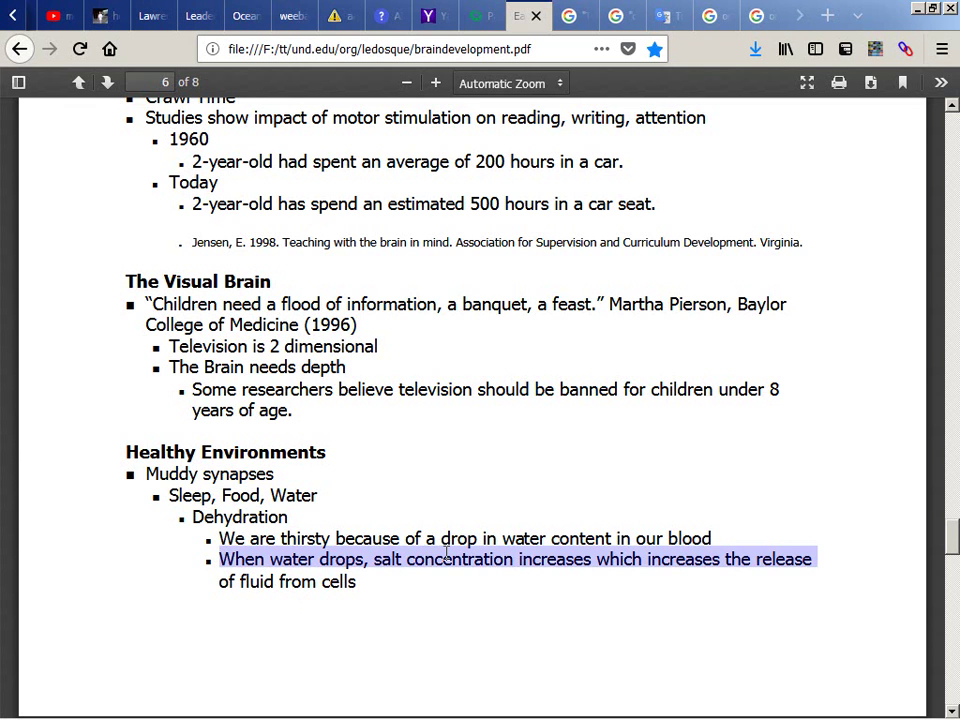
pyautogui.click(446, 555)
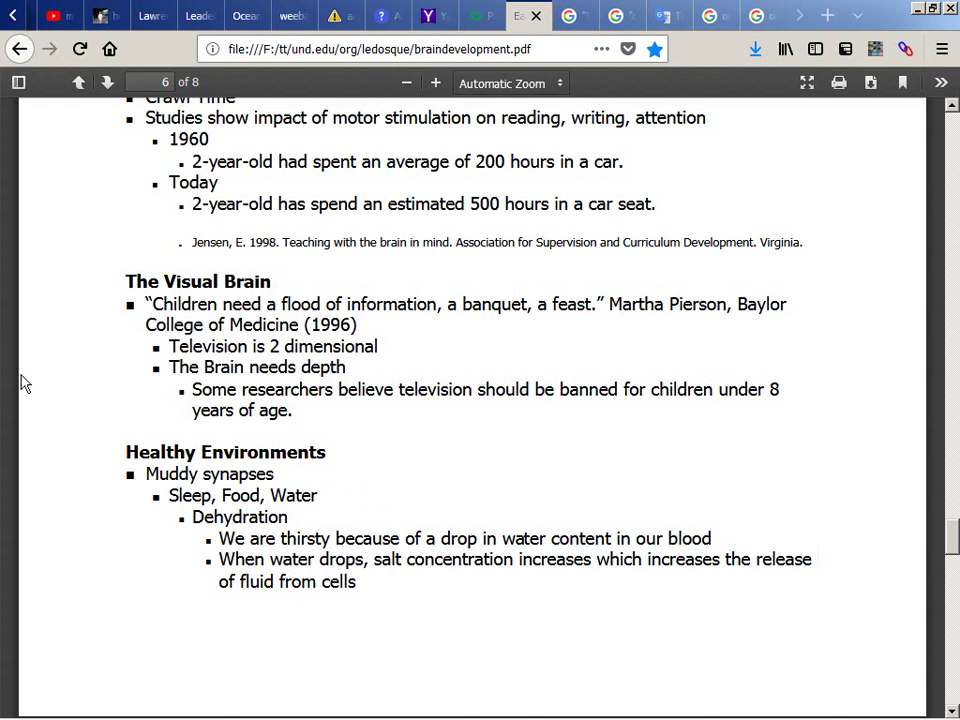
pyautogui.scroll(10, 22, 383)
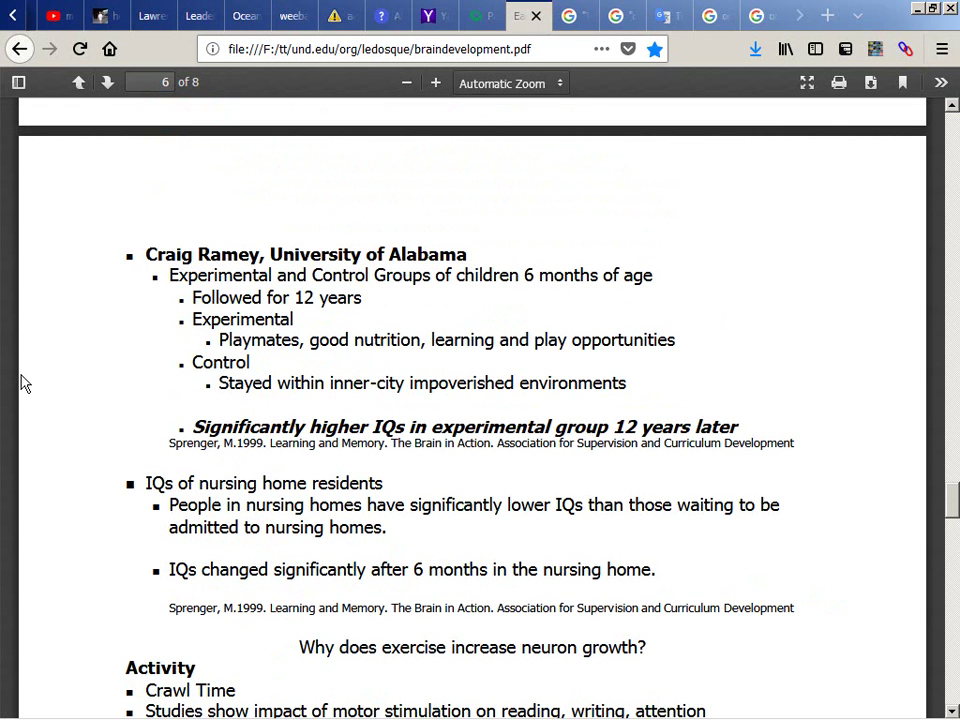
pyautogui.scroll(10, 22, 383)
pyautogui.scroll(15, 22, 383)
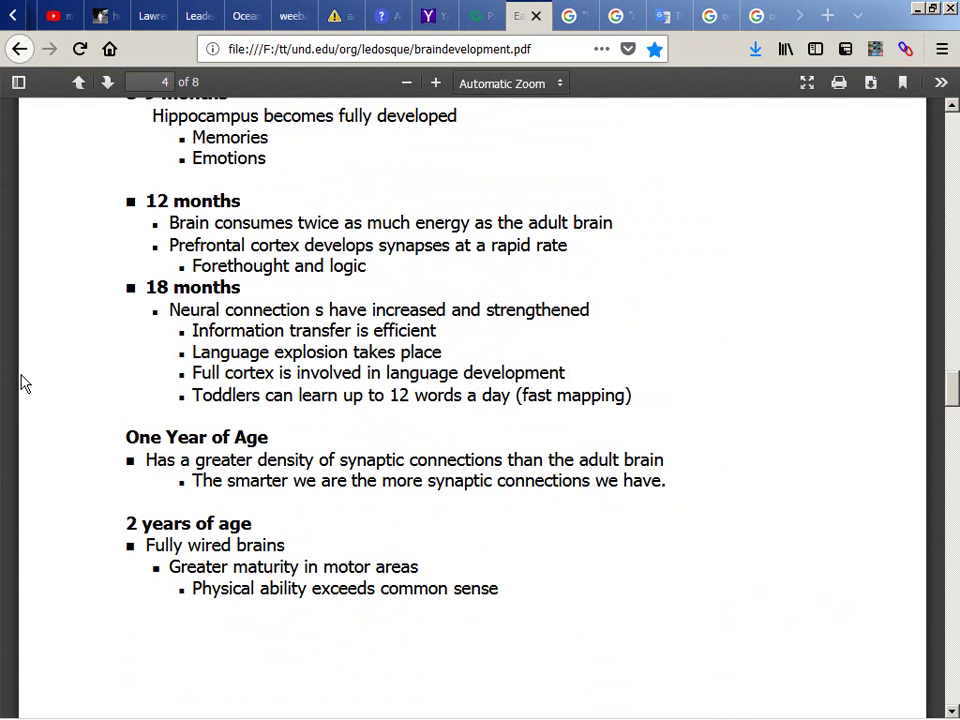
pyautogui.scroll(10, 22, 383)
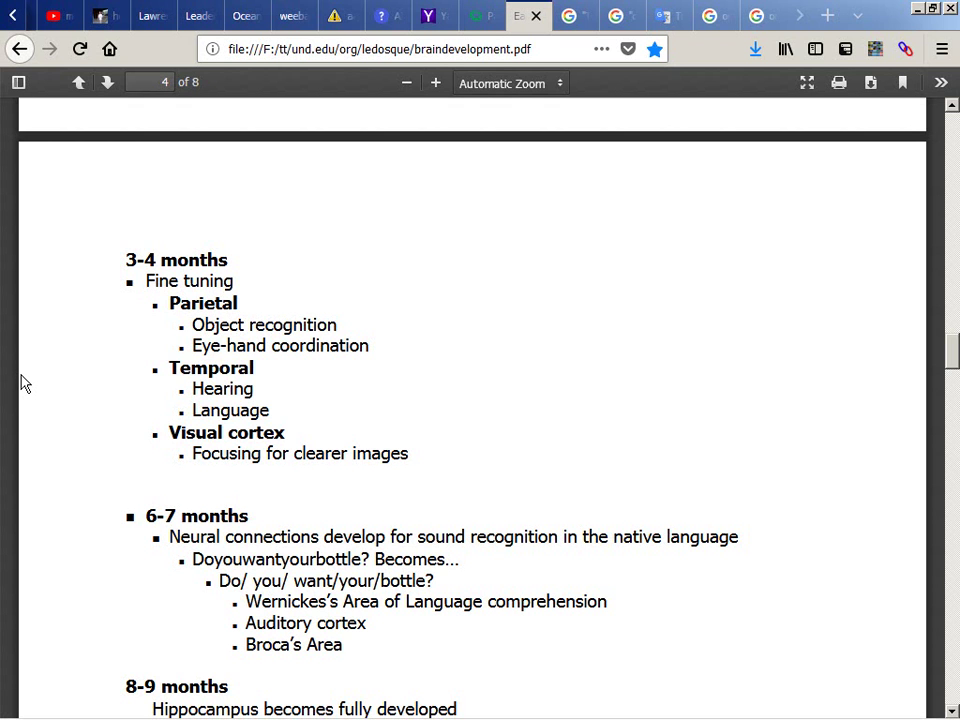
pyautogui.scroll(14, 22, 383)
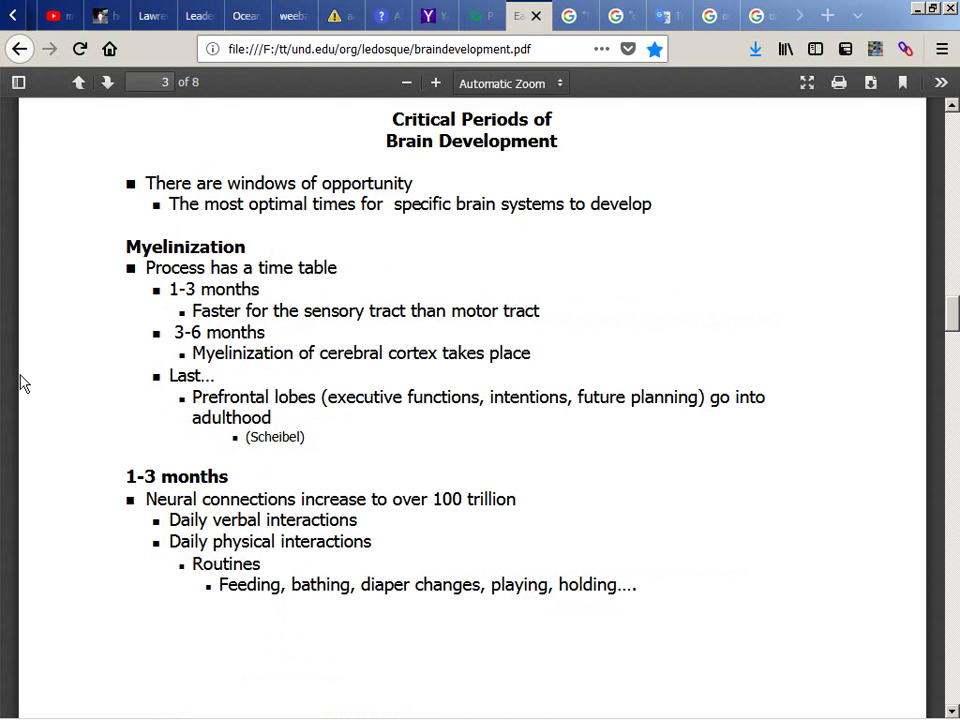
pyautogui.scroll(6, 22, 383)
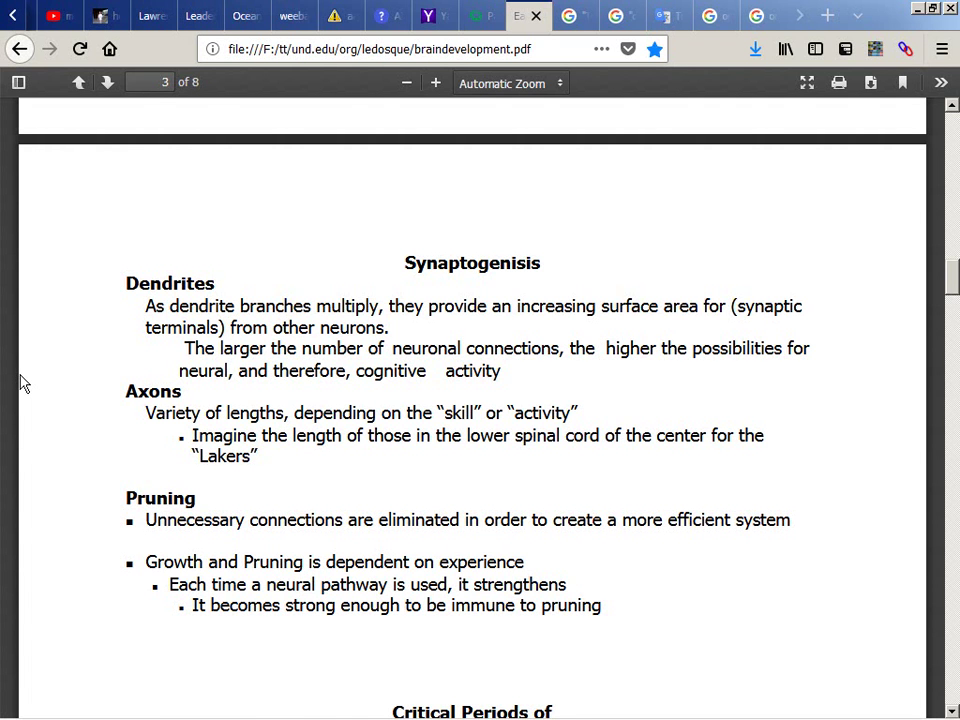
pyautogui.scroll(20, 22, 383)
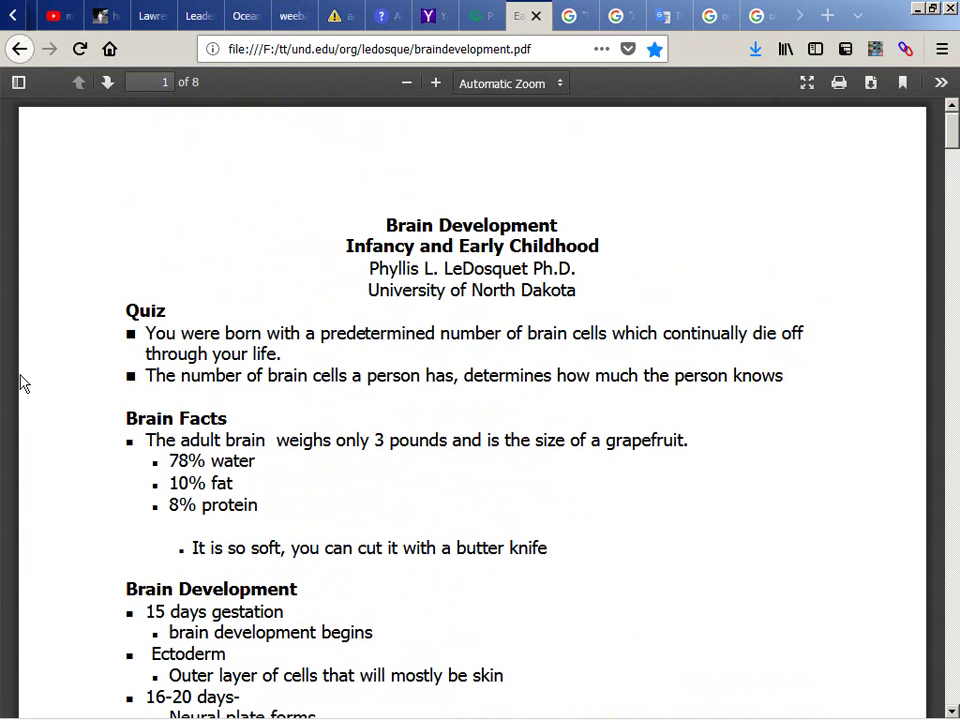
# Step: Open the vitae PDF from the Professional Information page, skim it to the last page, and return
pyautogui.hotkey('alt', 'Left')
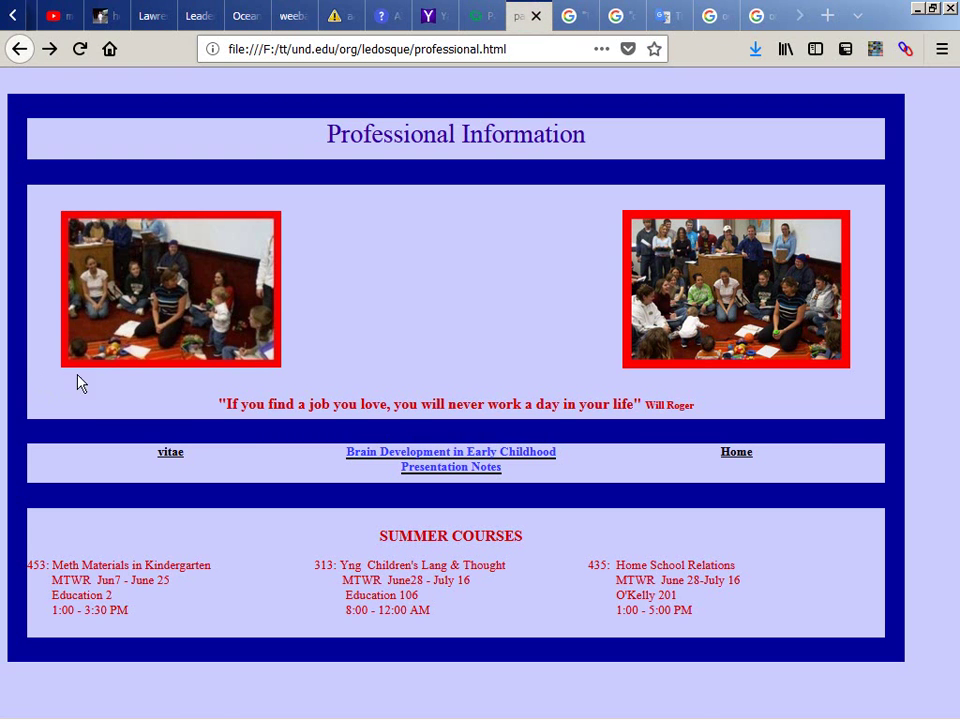
pyautogui.click(184, 458)
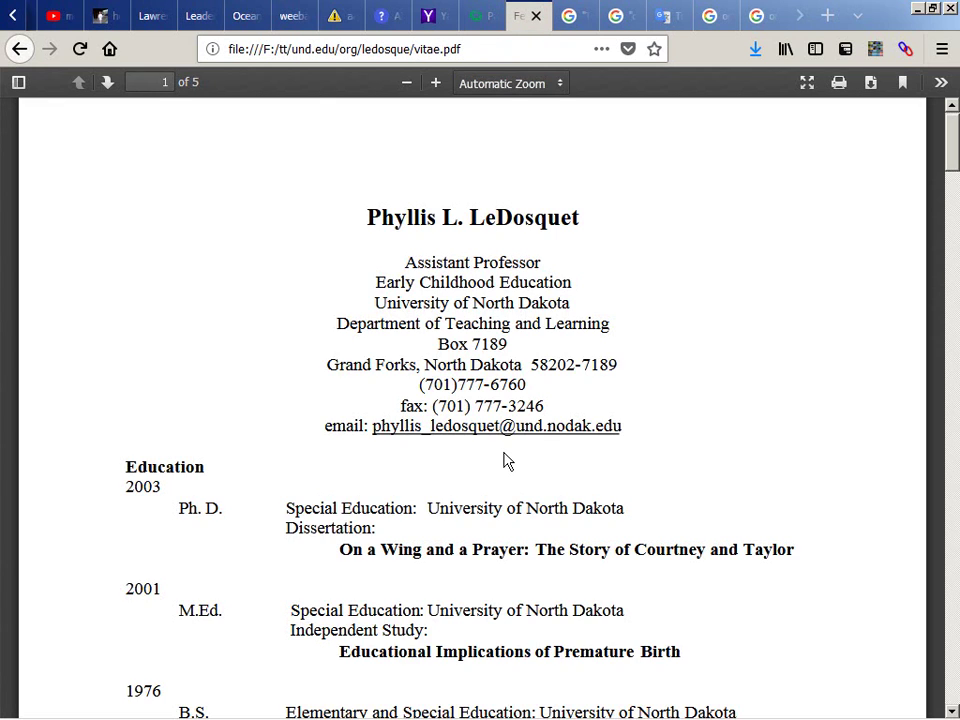
pyautogui.scroll(-20, 503, 459)
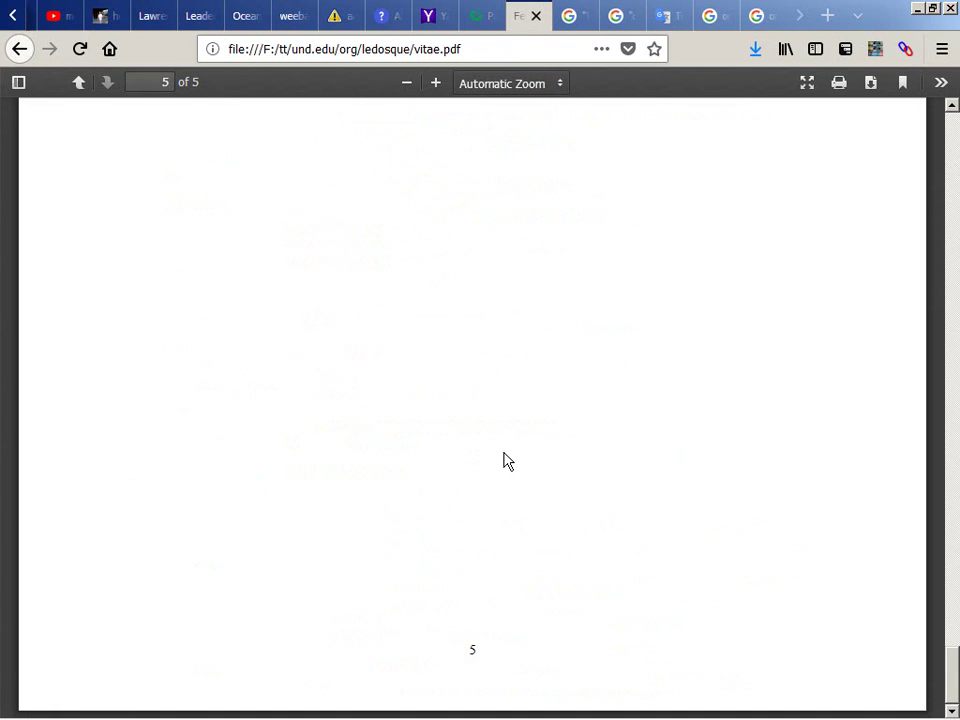
pyautogui.scroll(4, 505, 457)
pyautogui.scroll(-10, 505, 459)
pyautogui.scroll(20, 505, 459)
pyautogui.hotkey('alt', 'Left')
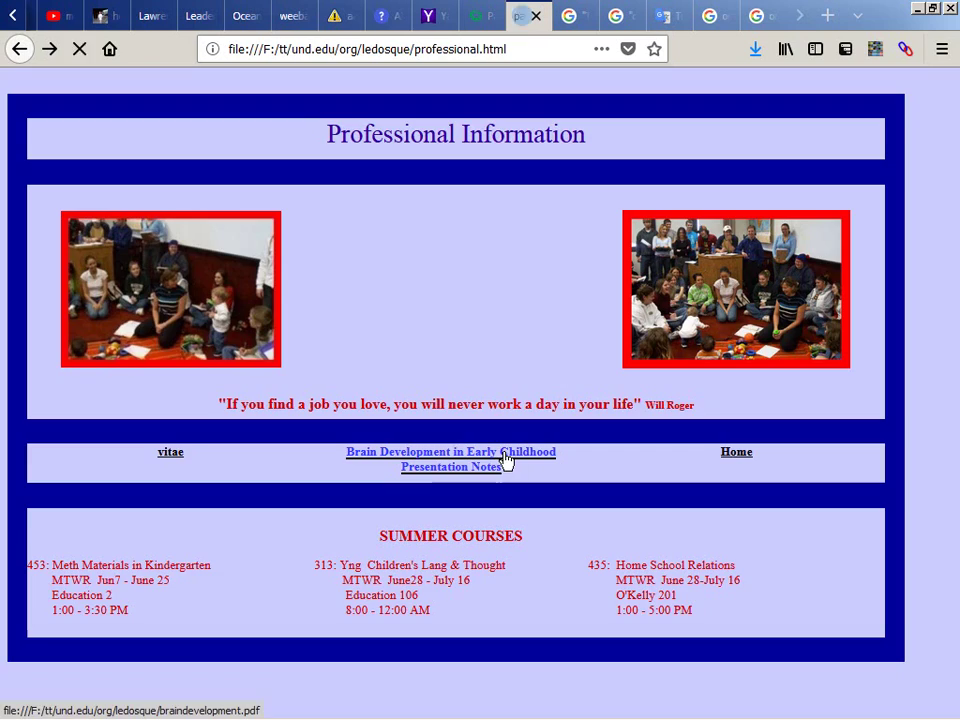
# Step: Check the Home and Brain Development presentation notes links on the Professional Information page, and return to the homepage
pyautogui.click(735, 457)
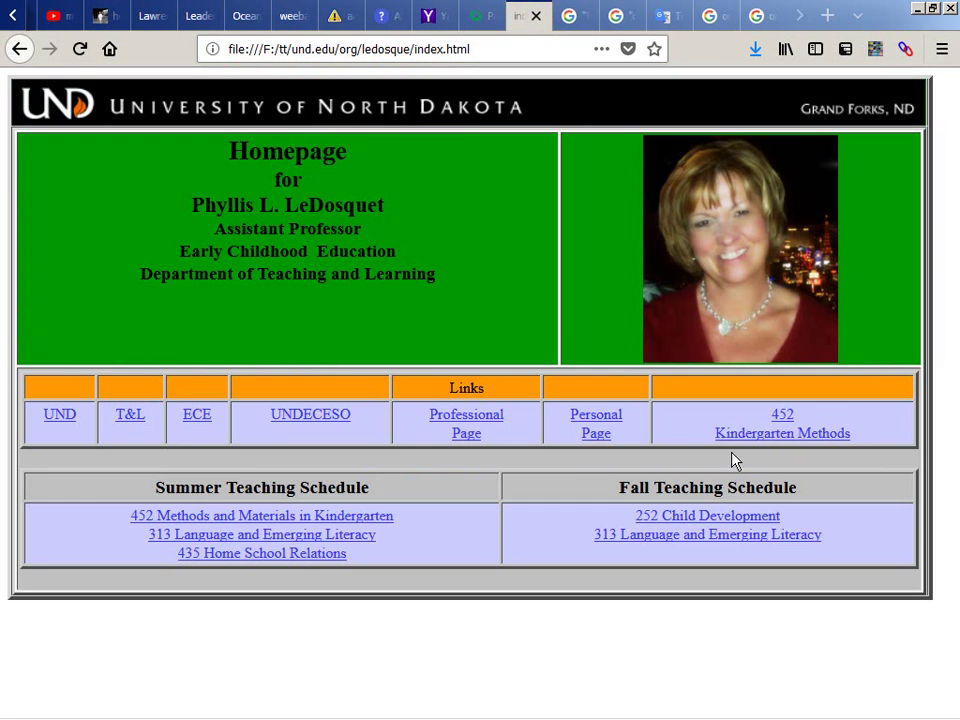
pyautogui.hotkey('alt', 'Left')
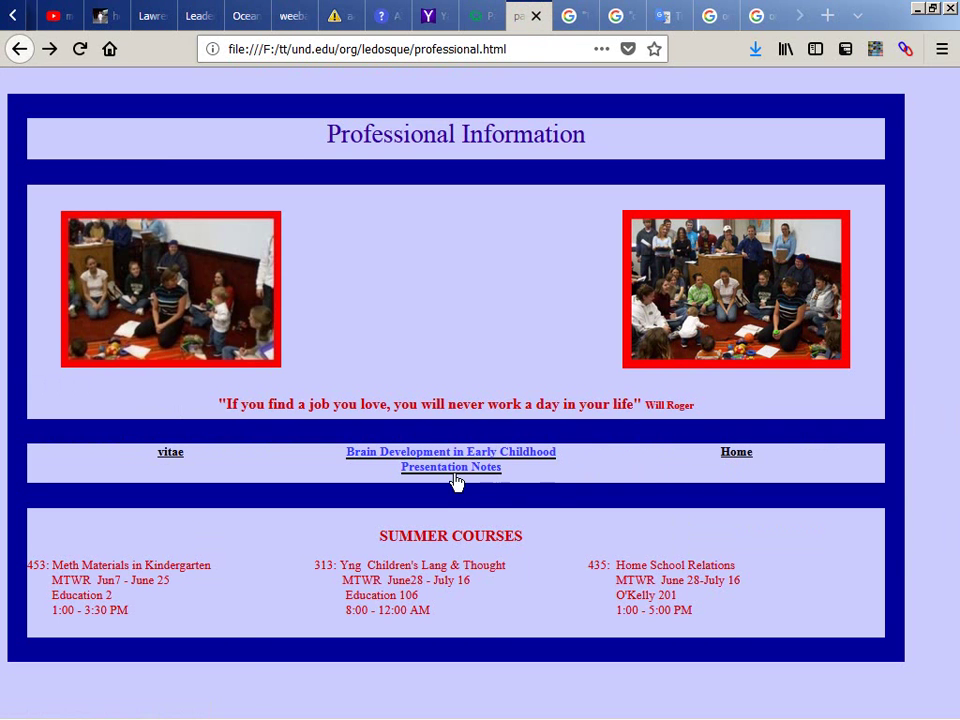
pyautogui.click(455, 478)
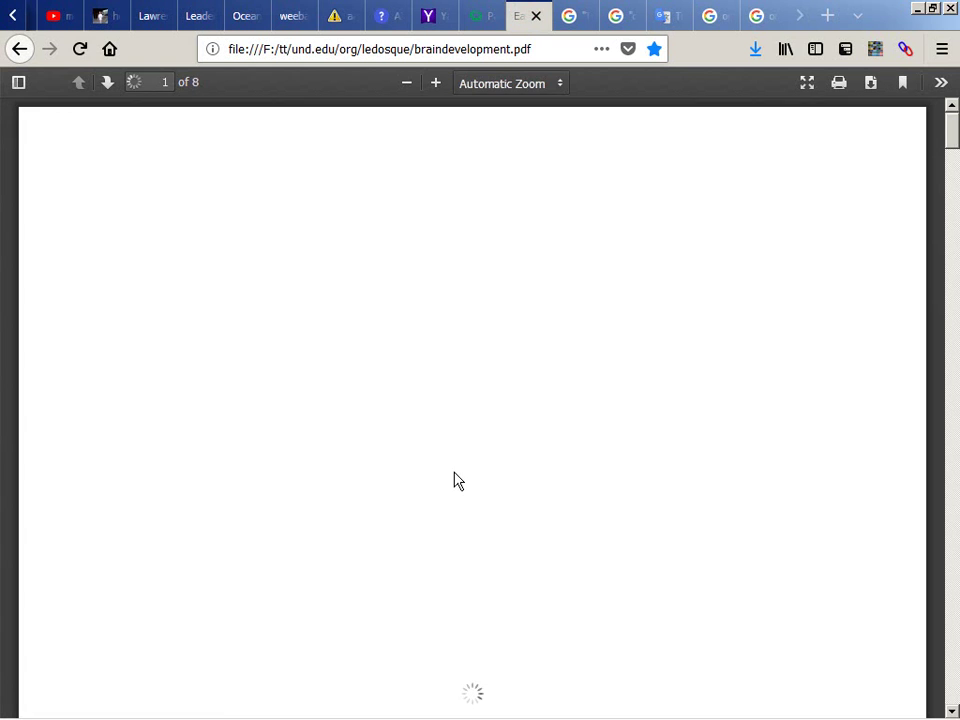
pyautogui.hotkey('alt', 'Left')
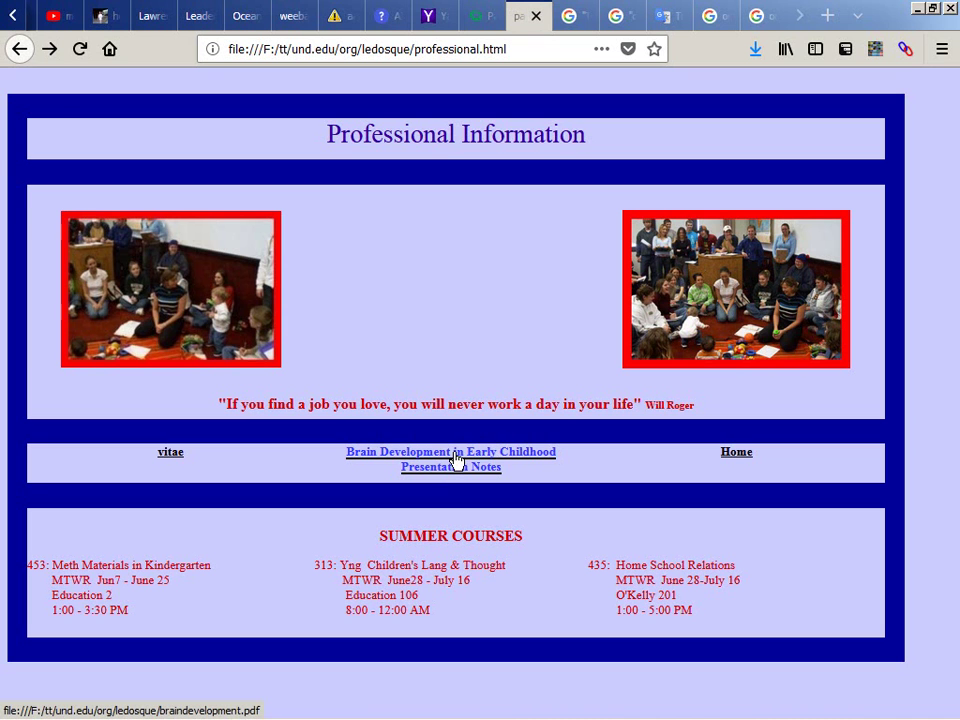
pyautogui.hotkey('alt', 'Left')
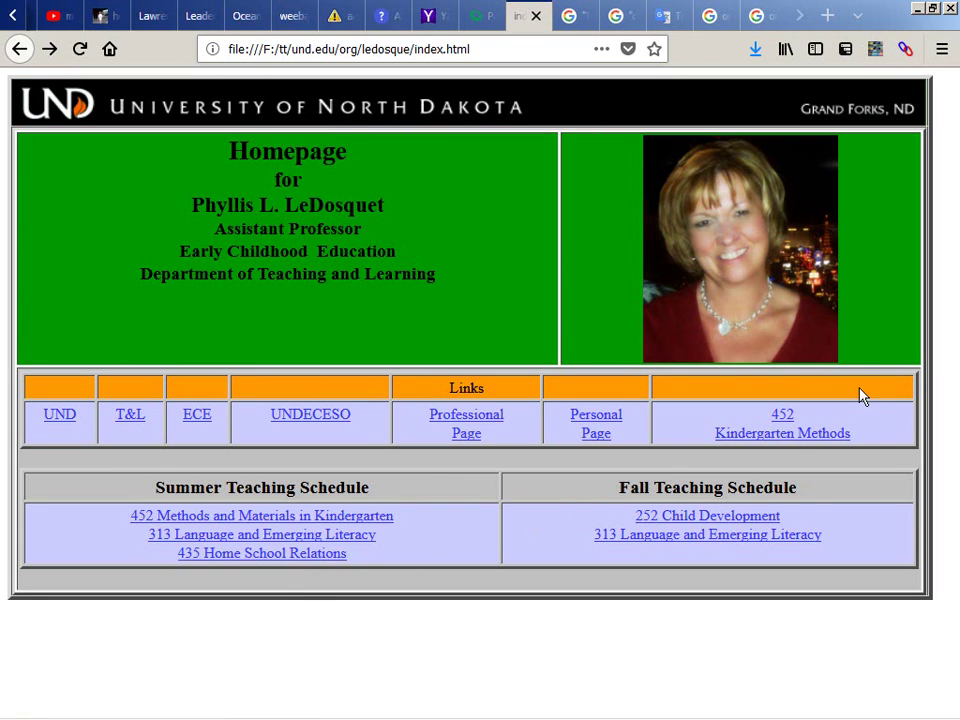
# Step: Switch to the file manager and check the properties of the ledosque folder
pyautogui.hotkey('alt', 'Tab')
pyautogui.hotkey('alt', 'Tab')
pyautogui.hotkey('alt', 'Tab')
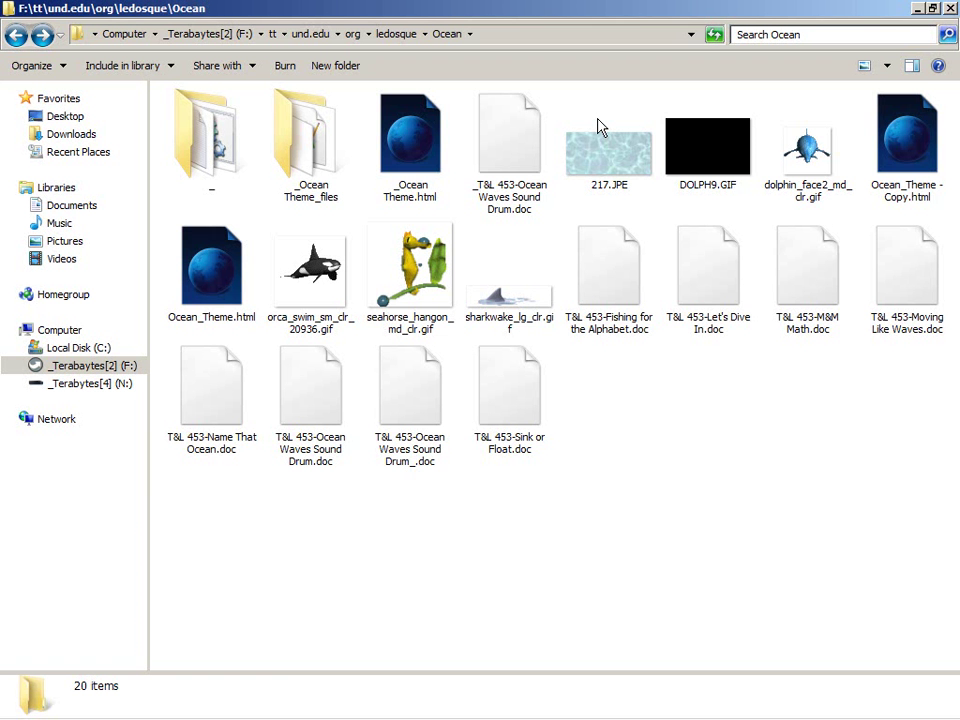
pyautogui.hotkey('alt', 'Up')
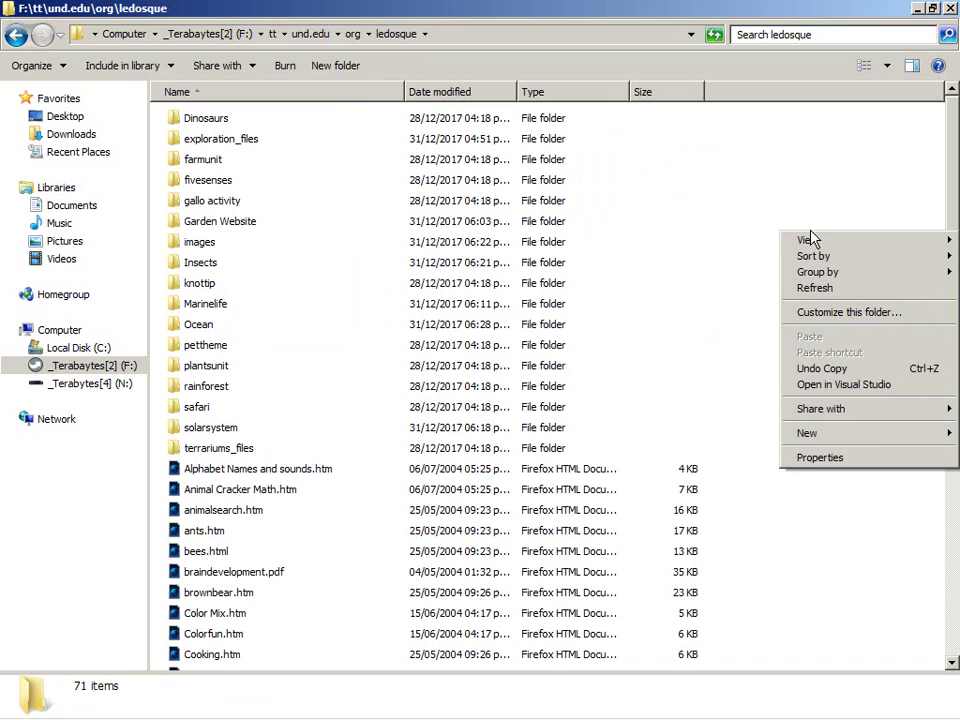
pyautogui.press('Escape')
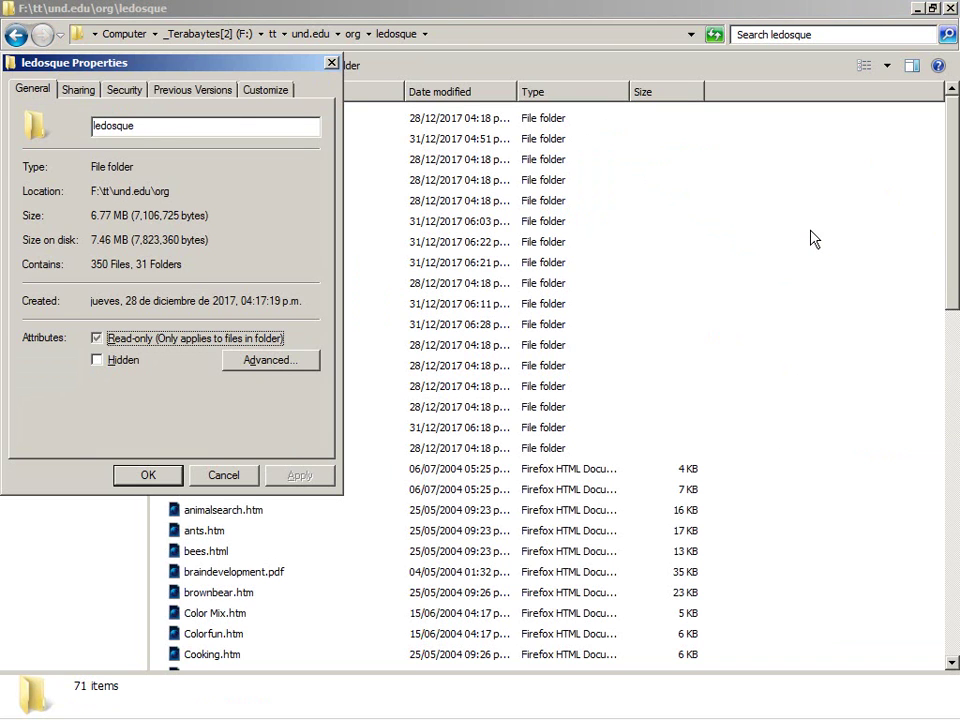
pyautogui.press('Escape')
# Step: Open the lfrakow folder in F:\tt\und.edu\org and view its index.html in the browser
pyautogui.press('BackSpace')
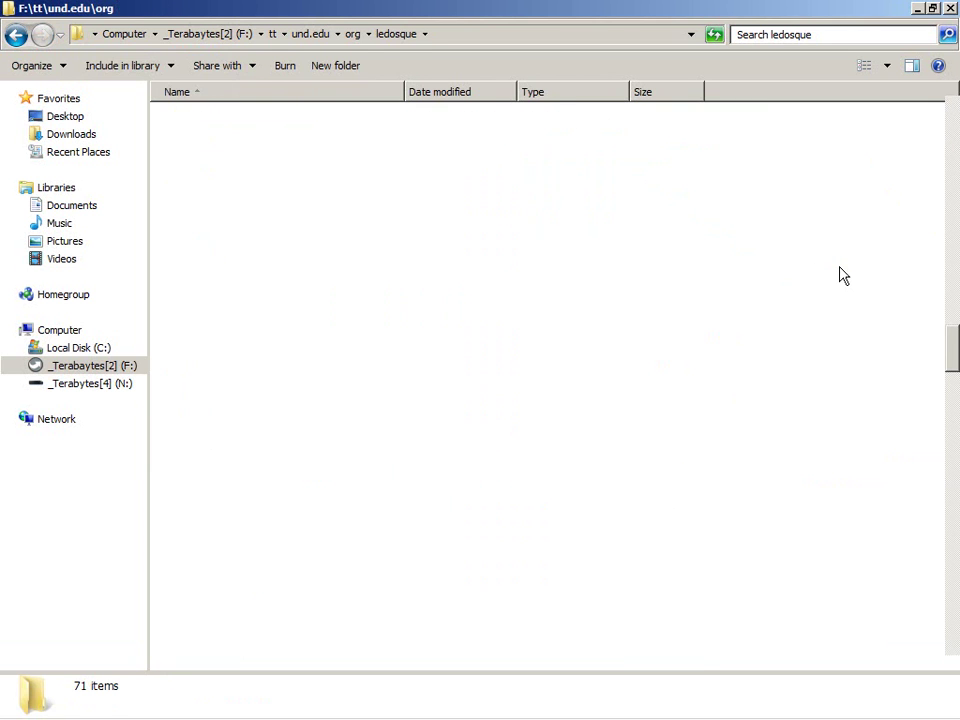
pyautogui.scroll(-6, 842, 253)
pyautogui.press('Down')
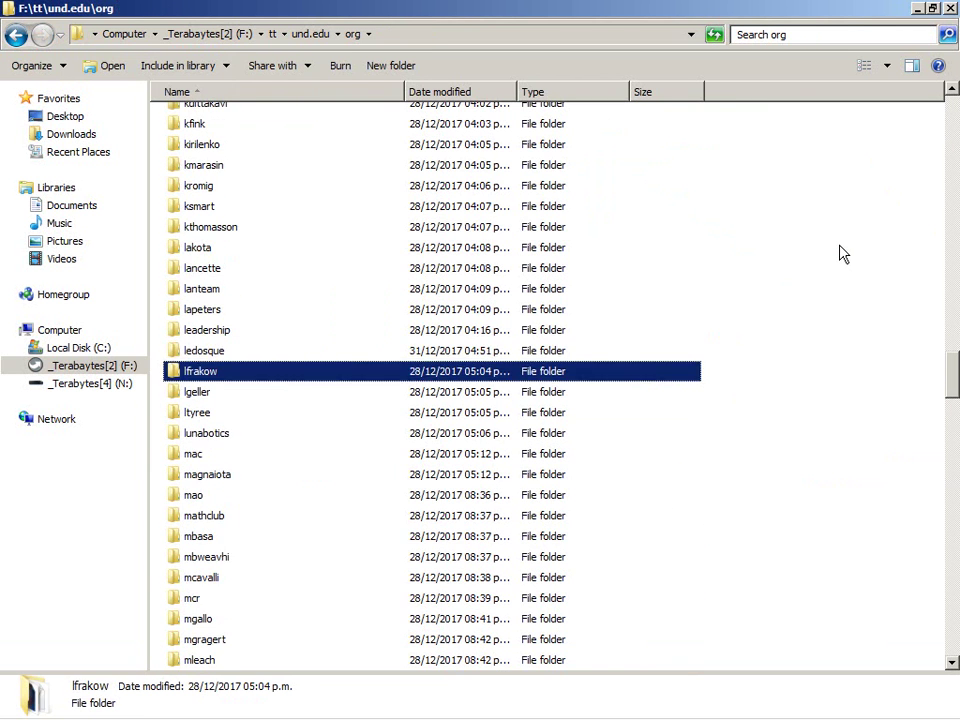
pyautogui.press('Return')
pyautogui.press('Up')
pyautogui.press('Up')
pyautogui.press('Up')
pyautogui.press('Up')
pyautogui.press('Return')
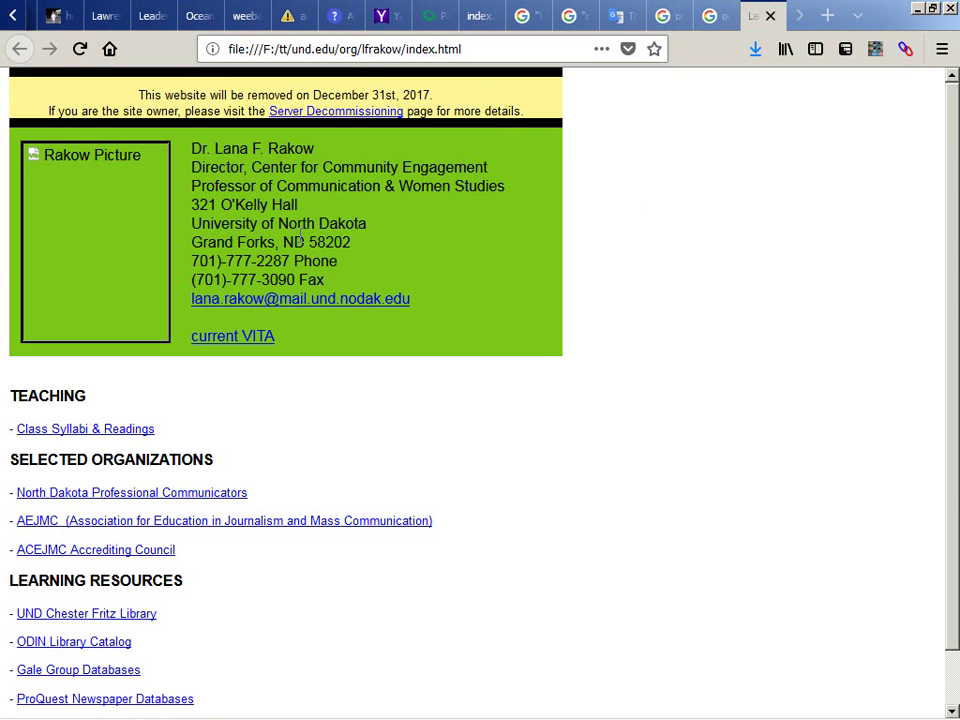
pyautogui.rightClick(118, 241)
pyautogui.click(156, 268)
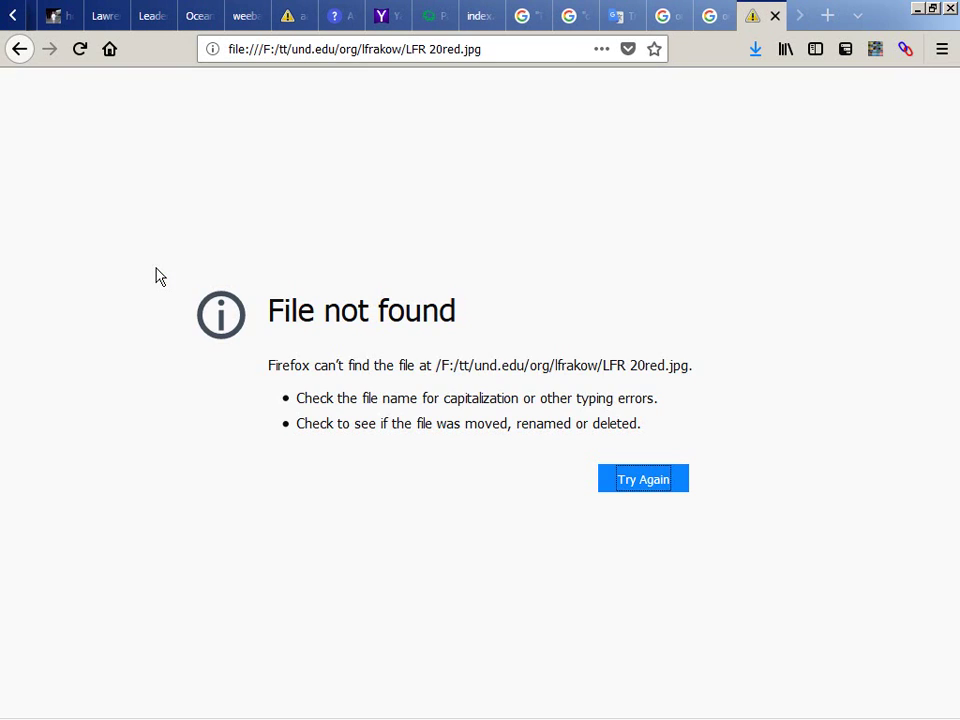
pyautogui.click(365, 52)
pyautogui.press('Home')
pyautogui.hotkey('shift', 'Right')
pyautogui.hotkey('shift', 'Right')
pyautogui.hotkey('shift', 'Right')
pyautogui.hotkey('shift', 'Right')
pyautogui.hotkey('shift', 'Right')
pyautogui.hotkey('shift', 'Right')
pyautogui.hotkey('shift', 'Right')
pyautogui.hotkey('shift', 'Right')
pyautogui.hotkey('shift', 'Right')
pyautogui.hotkey('shift', 'Right')
pyautogui.hotkey('shift', 'Right')
pyautogui.hotkey('shift', 'Right')
pyautogui.hotkey('shift', 'Right')
pyautogui.hotkey('shift', 'Right')
pyautogui.press('Delete')
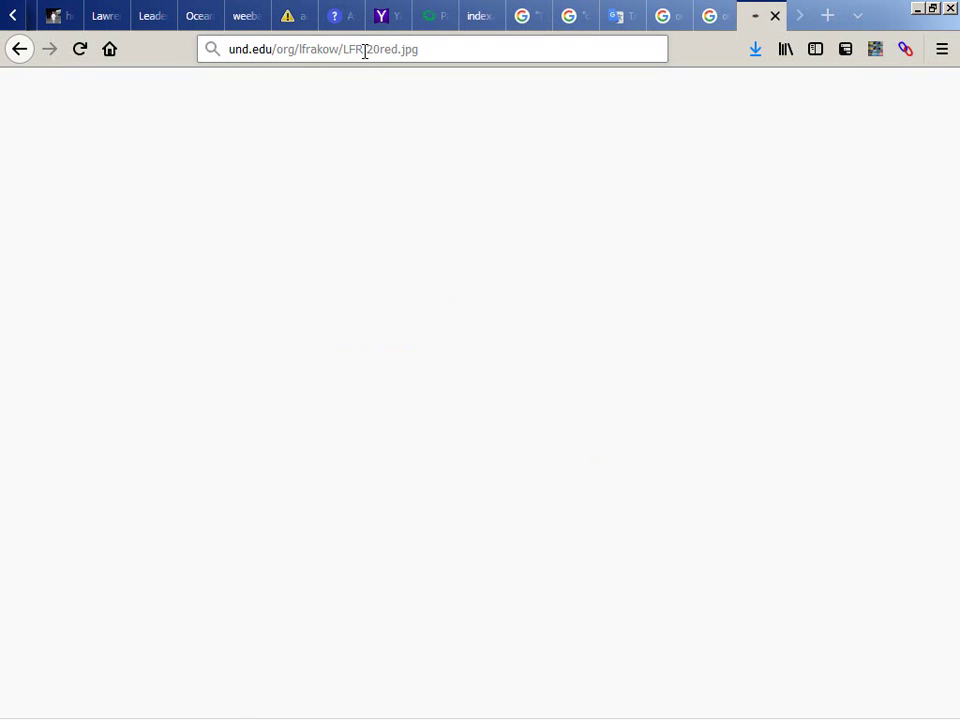
pyautogui.press('Return')
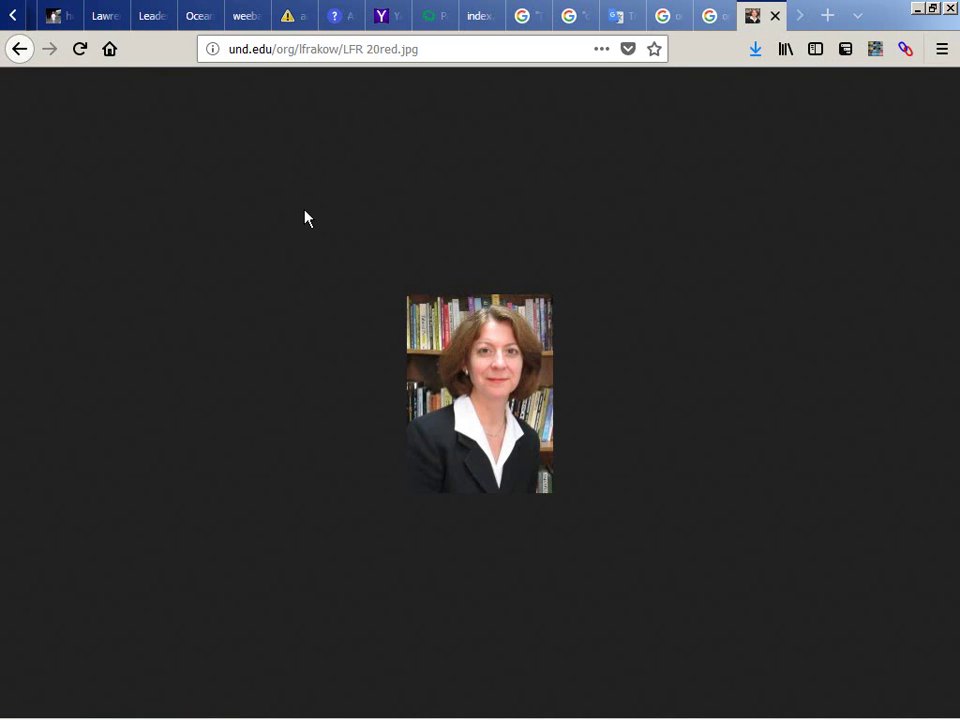
# Step: Save the portrait as LFR 20red.jpg in the local folder F:\tt\und.edu\org\lfrakow
pyautogui.hotkey('alt', 'Left')
pyautogui.hotkey('alt', 'Right')
pyautogui.hotkey('alt', 'Tab')
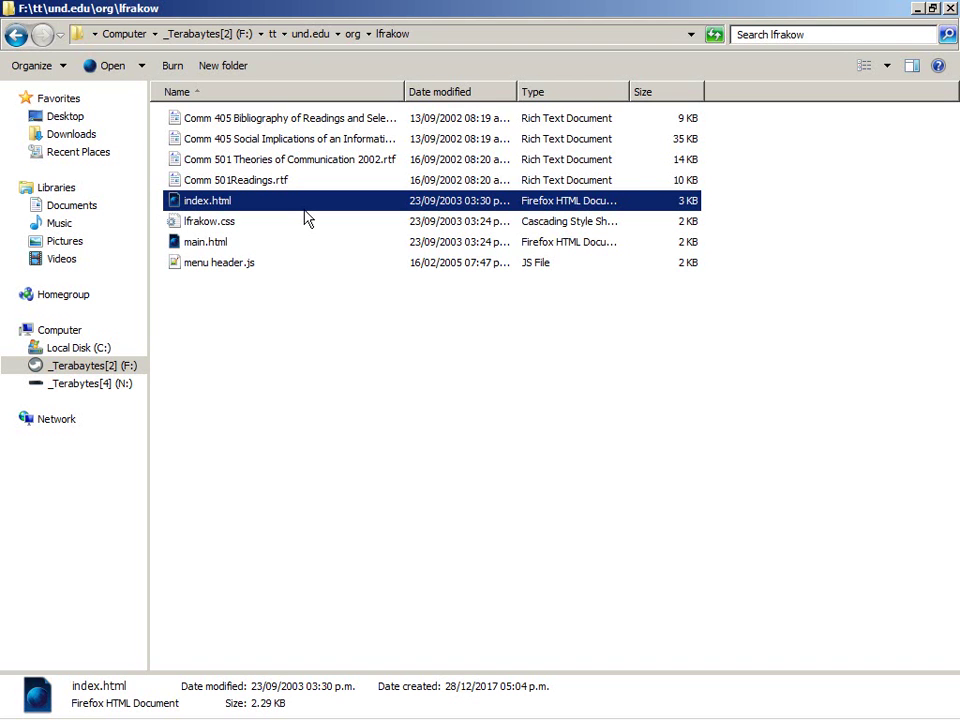
pyautogui.hotkey('alt', 'Tab')
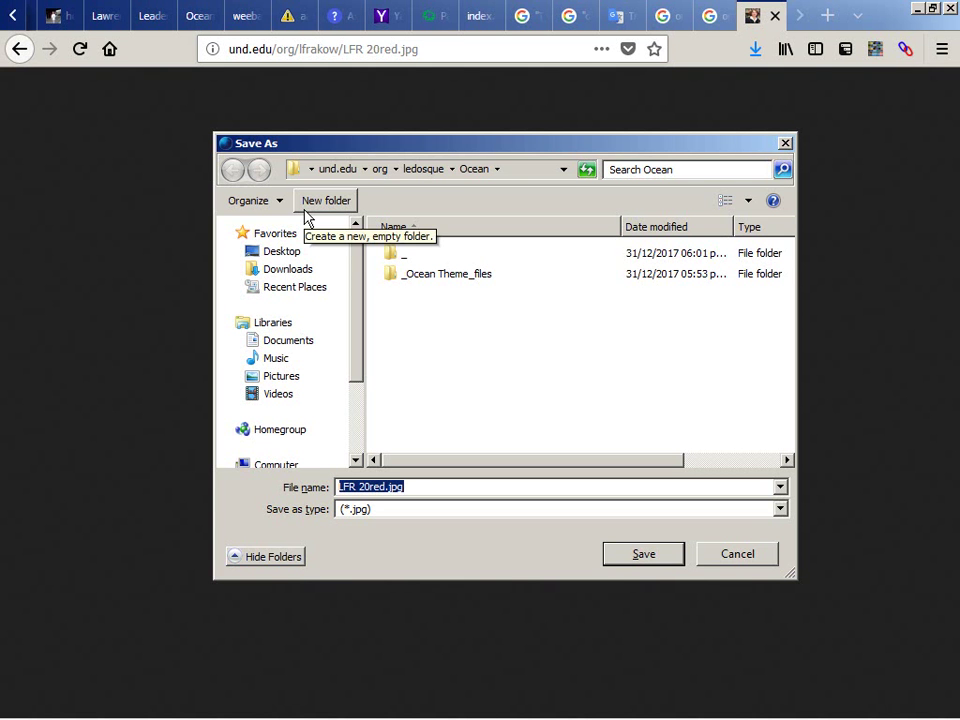
pyautogui.hotkey('alt', 'Tab')
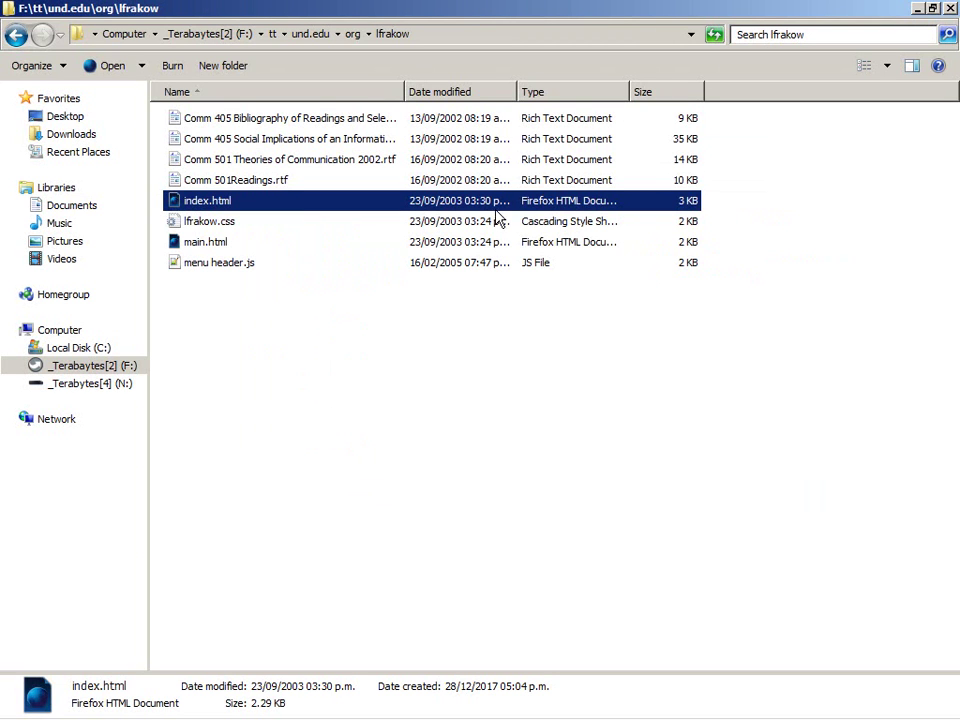
pyautogui.click(530, 34)
pyautogui.hotkey('ctrl', 'c')
pyautogui.hotkey('alt', 'Tab')
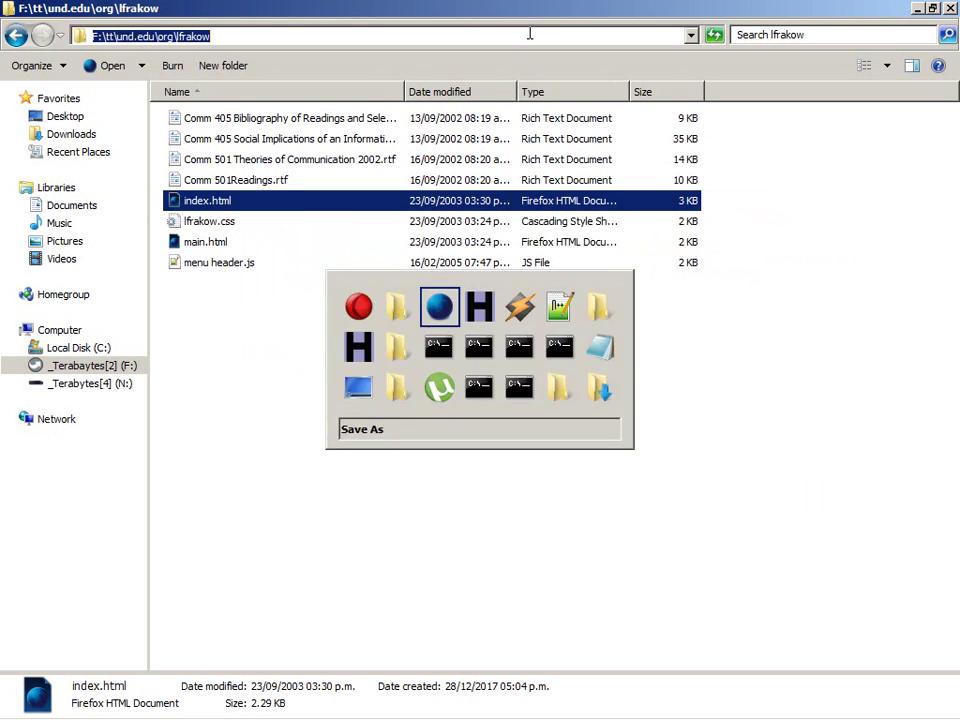
pyautogui.hotkey('ctrl', 'v')
pyautogui.press('Return')
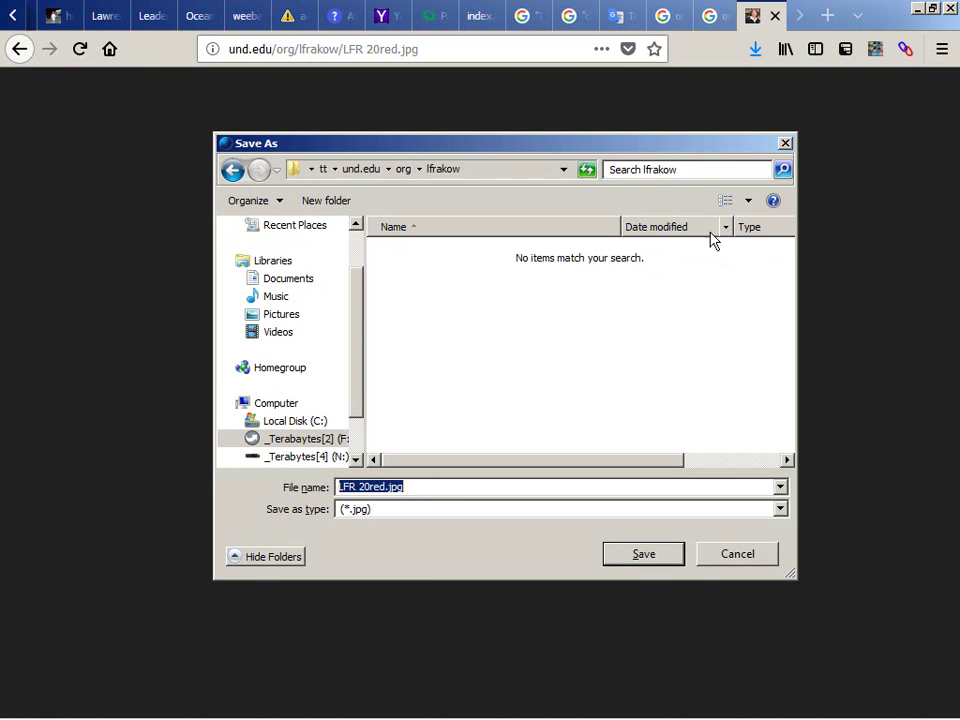
pyautogui.click(662, 555)
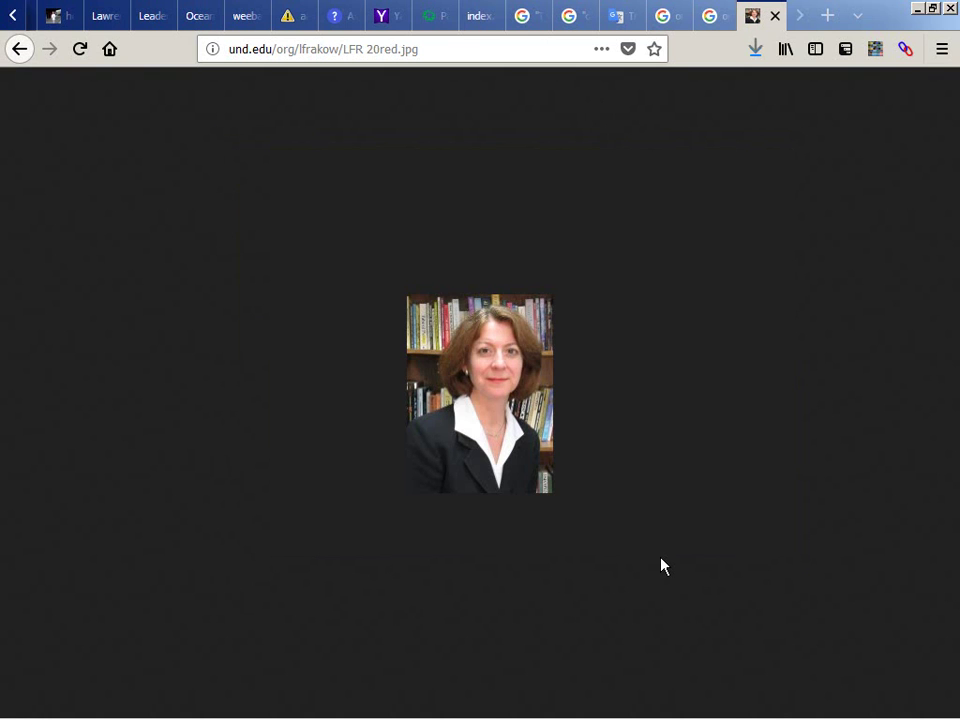
# Step: Return to the local lfrakow index.html and check the portrait there
pyautogui.hotkey('alt', 'Left')
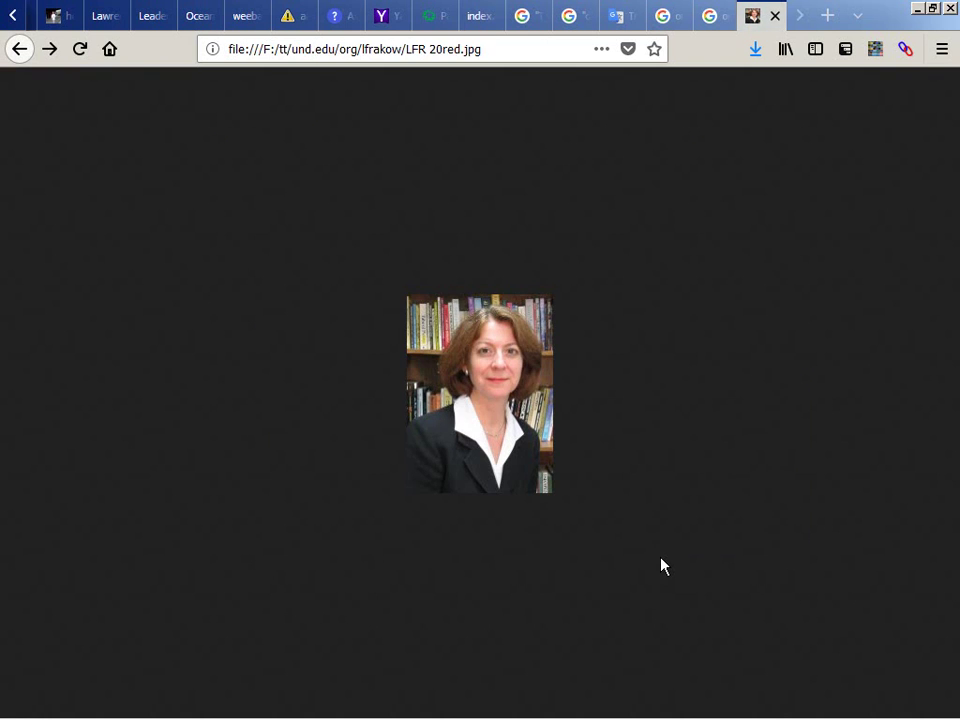
pyautogui.hotkey('alt', 'Left')
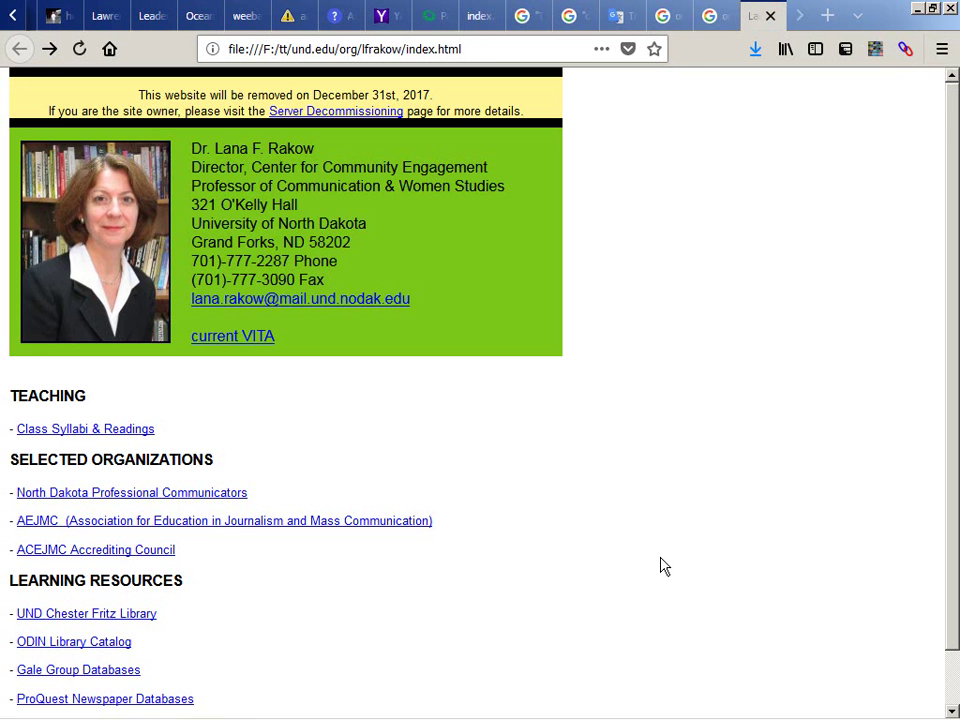
pyautogui.scroll(-1, 349, 428)
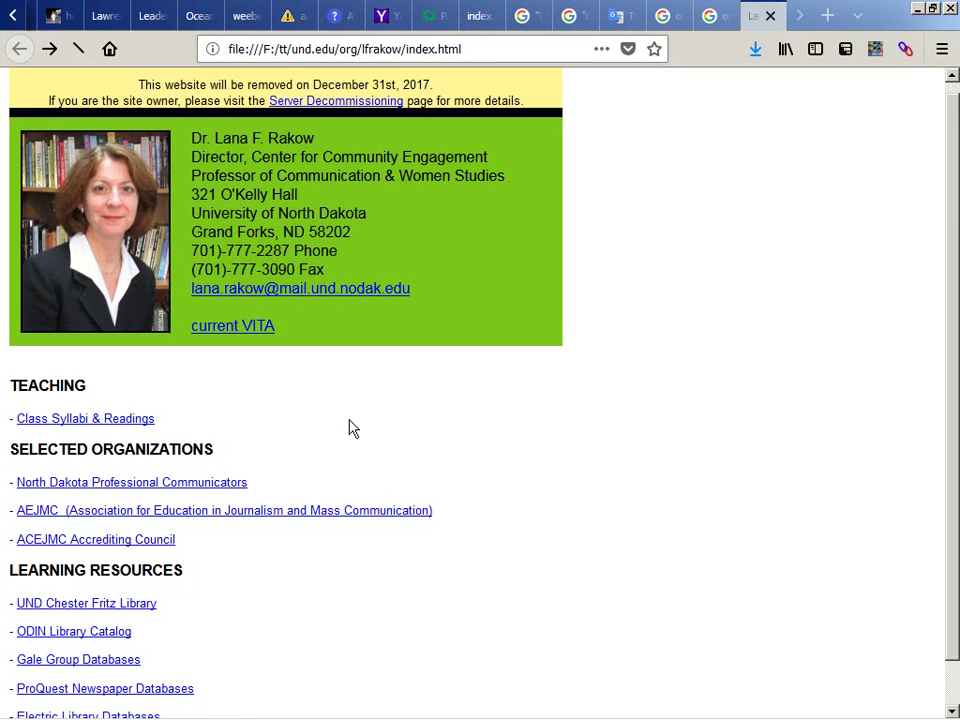
# Step: Open Class Syllabi & Readings, test the four Comm 405 and Comm 501 document links without opening the files, and return to the index page
pyautogui.click(96, 376)
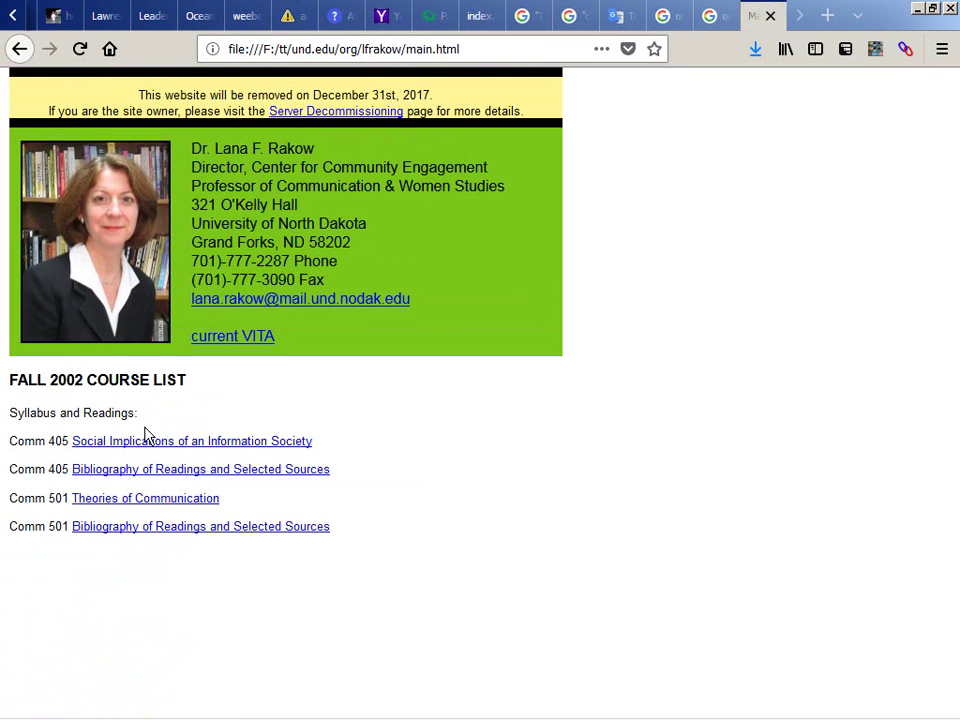
pyautogui.click(165, 445)
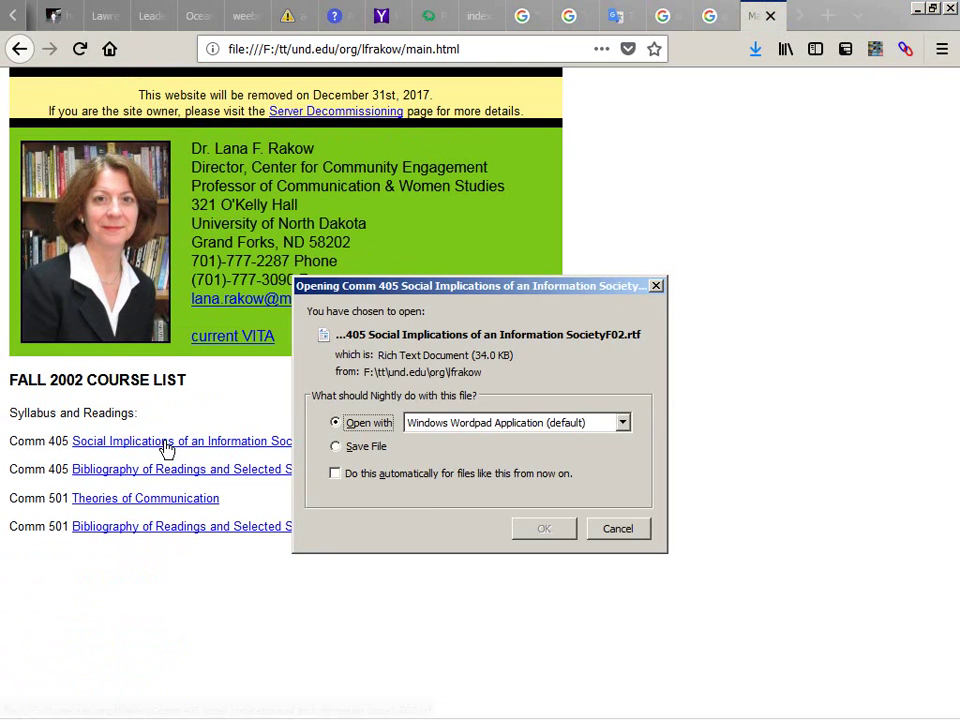
pyautogui.press('Escape')
pyautogui.click(165, 474)
pyautogui.press('Escape')
pyautogui.click(165, 500)
pyautogui.press('Escape')
pyautogui.click(167, 528)
pyautogui.press('Escape')
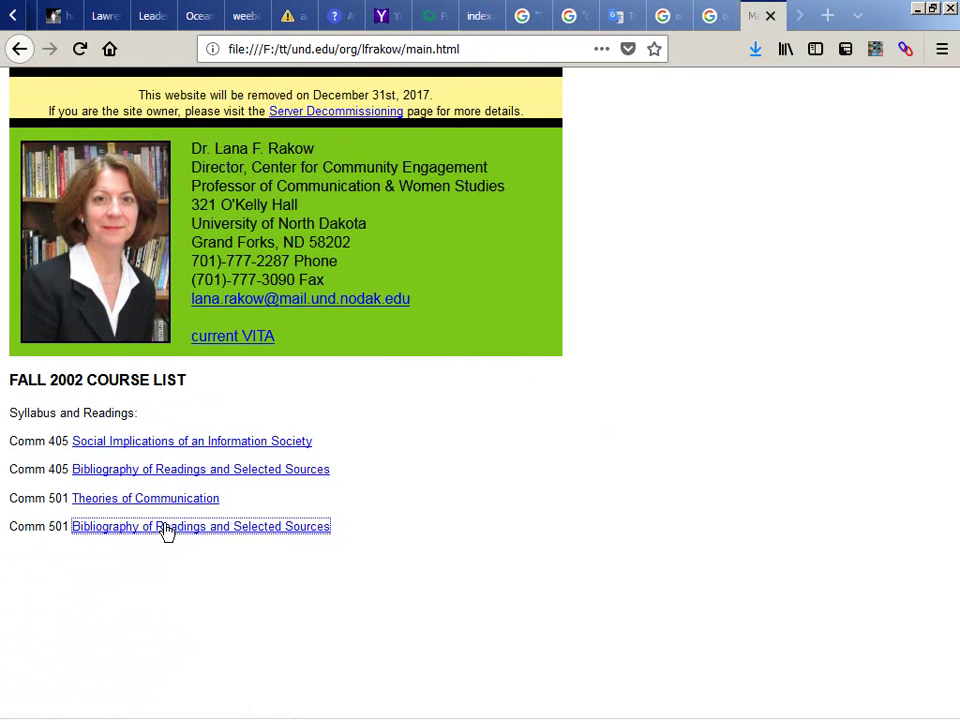
pyautogui.hotkey('alt', 'Left')
pyautogui.hotkey('alt', 'Right')
pyautogui.hotkey('alt', 'Left')
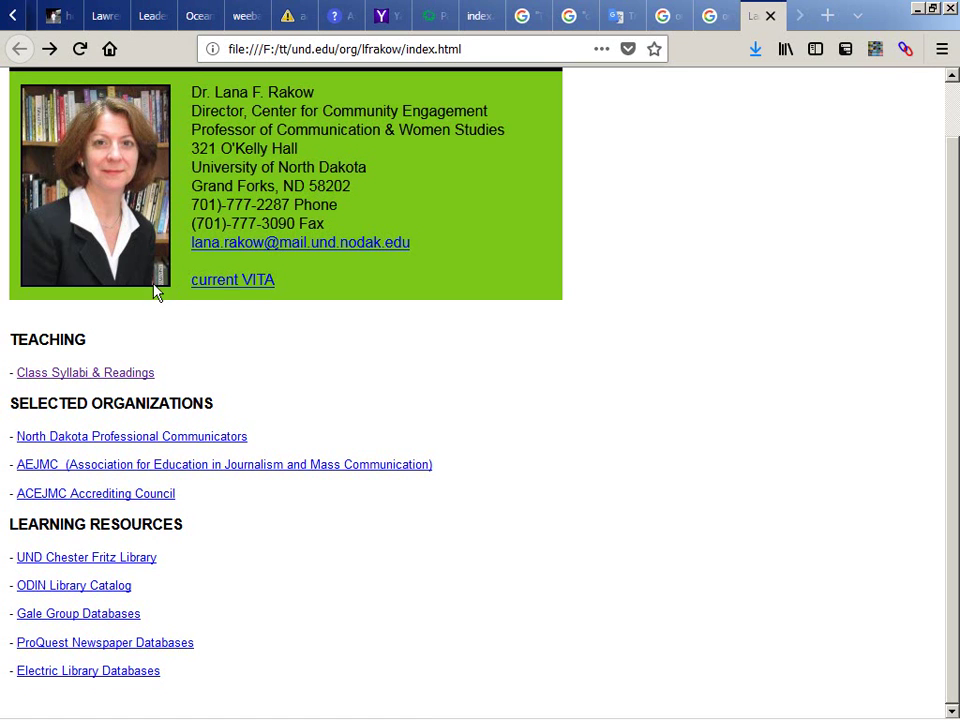
# Step: Open the current VITA link and request its online version at und.edu/org/lfrakow/vitaLFR.pdf
pyautogui.click(234, 288)
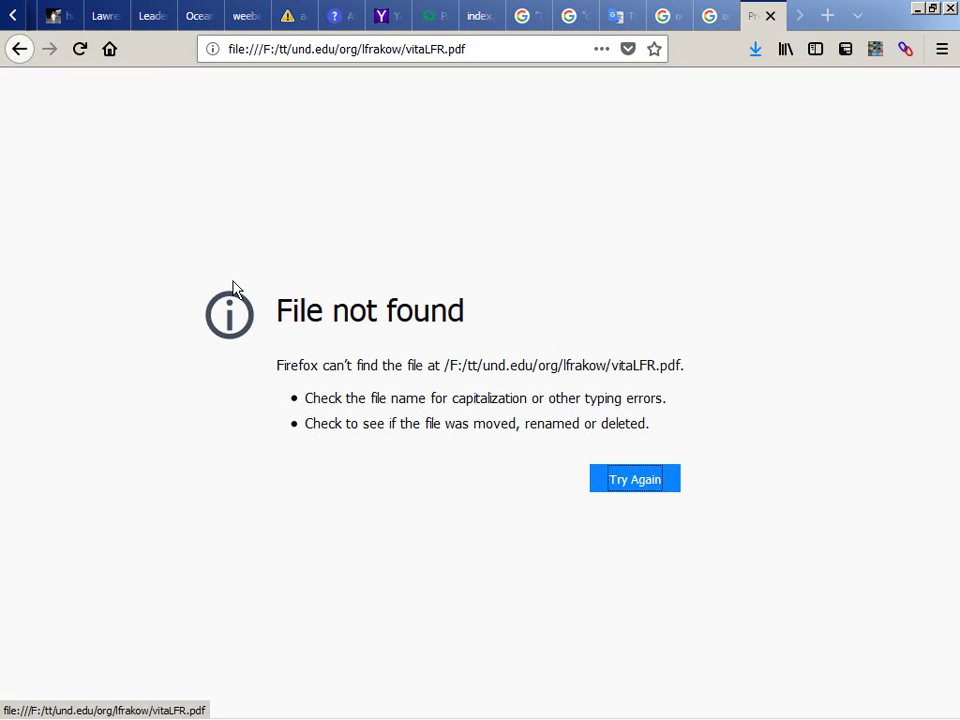
pyautogui.click(326, 44)
pyautogui.press('Home')
pyautogui.hotkey('shift', 'Right')
pyautogui.hotkey('shift', 'Right')
pyautogui.hotkey('shift', 'Right')
pyautogui.hotkey('shift', 'Right')
pyautogui.hotkey('shift', 'Right')
pyautogui.hotkey('shift', 'Right')
pyautogui.hotkey('shift', 'Right')
pyautogui.hotkey('shift', 'Right')
pyautogui.hotkey('shift', 'Right')
pyautogui.hotkey('shift', 'Right')
pyautogui.hotkey('shift', 'Right')
pyautogui.hotkey('shift', 'Right')
pyautogui.hotkey('shift', 'Right')
pyautogui.hotkey('shift', 'Right')
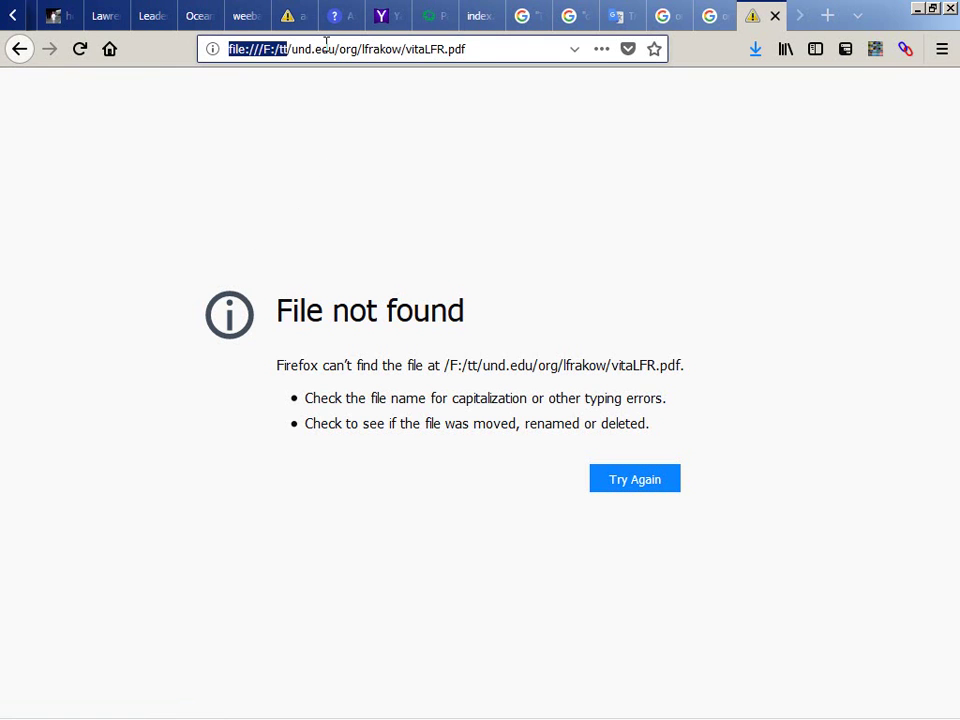
pyautogui.press('Delete')
pyautogui.press('Return')
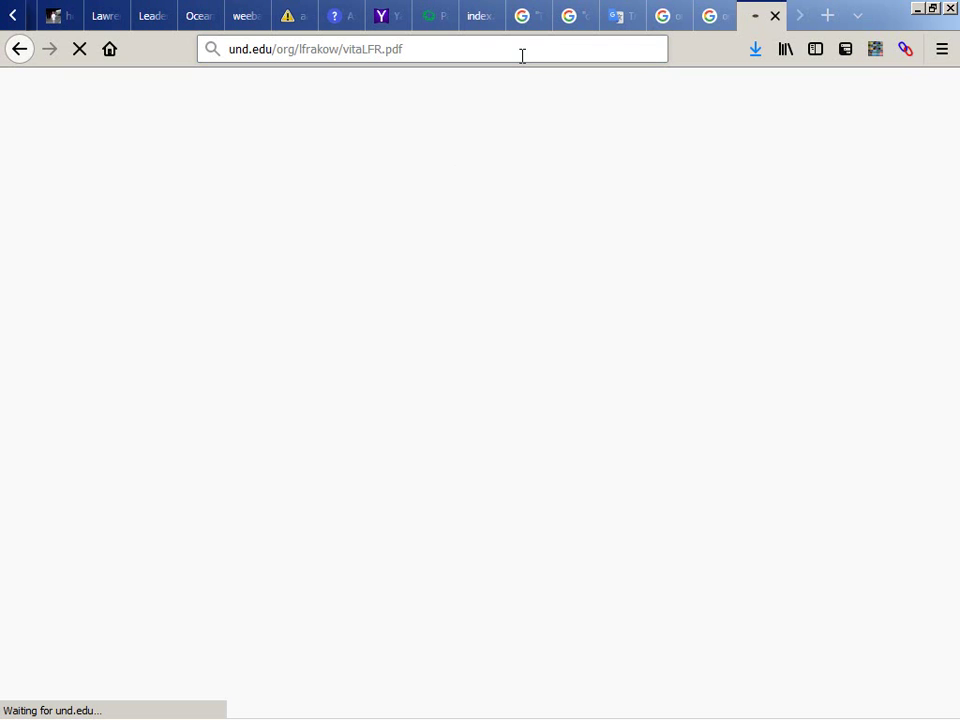
# Step: Copy the online address of vitaLFR.pdf and restart the browser
pyautogui.hotkey('alt', 'Tab')
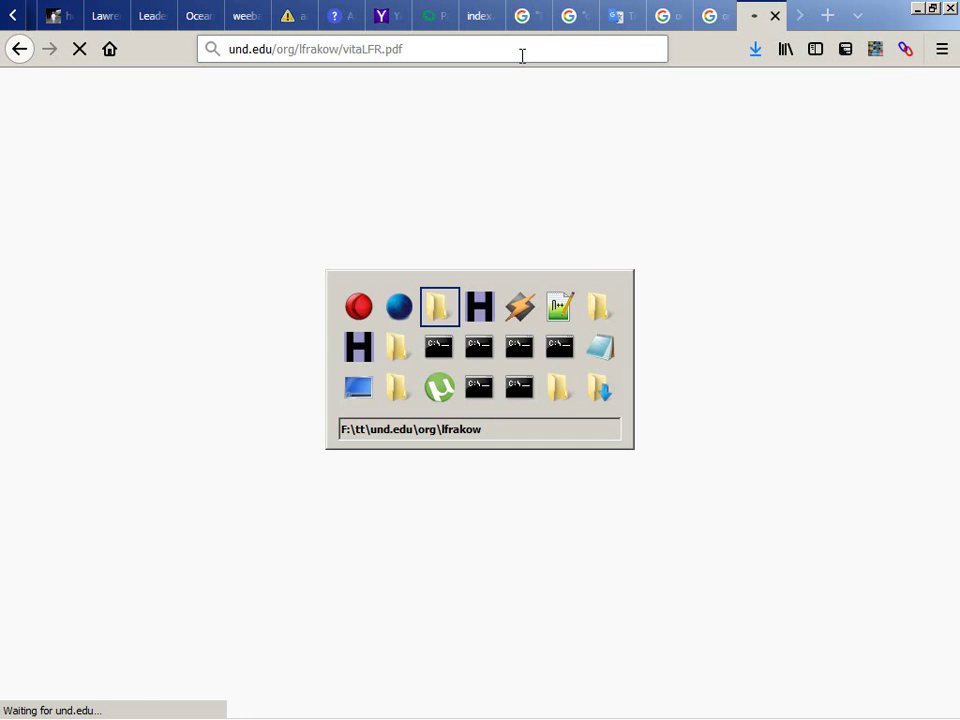
pyautogui.hotkey('alt', 'Tab')
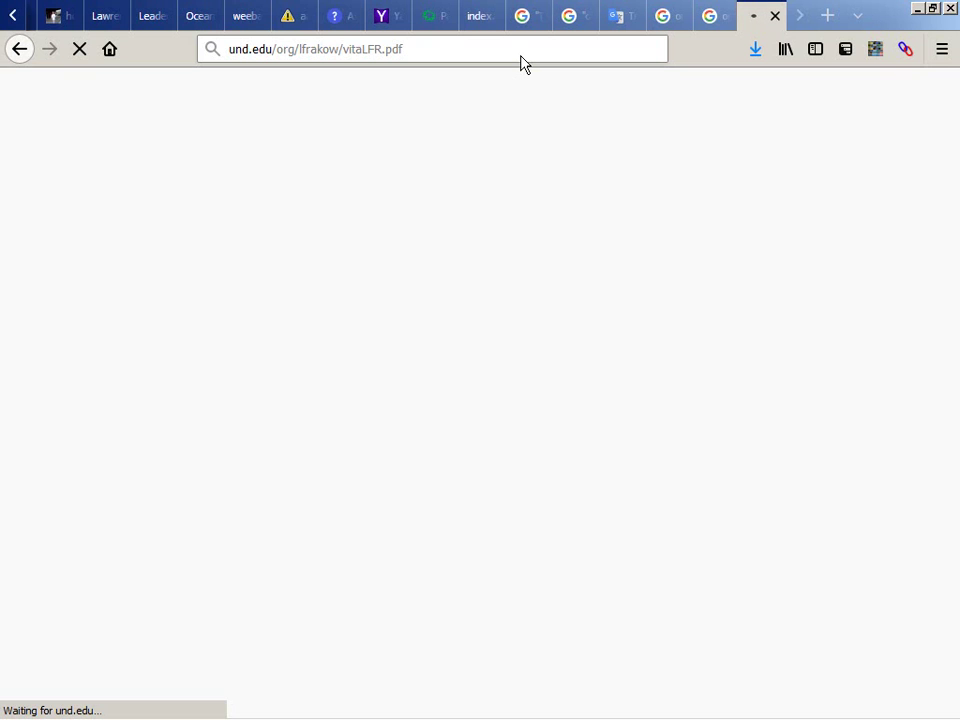
pyautogui.click(522, 56)
pyautogui.hotkey('ctrl', 'c')
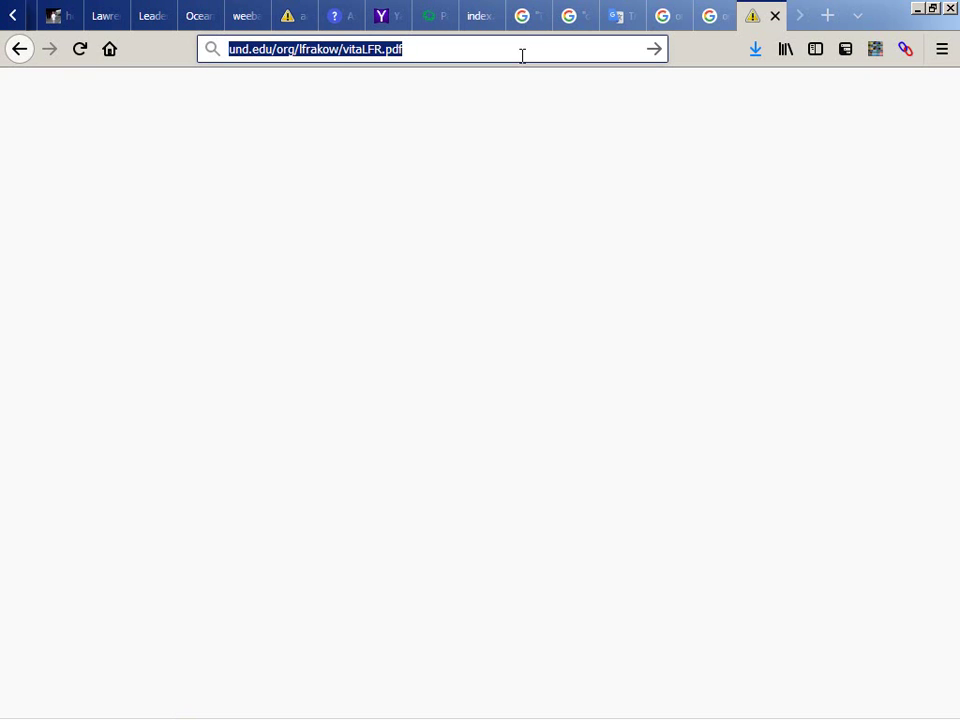
pyautogui.press('alt')
pyautogui.press('f')
pyautogui.press('Up')
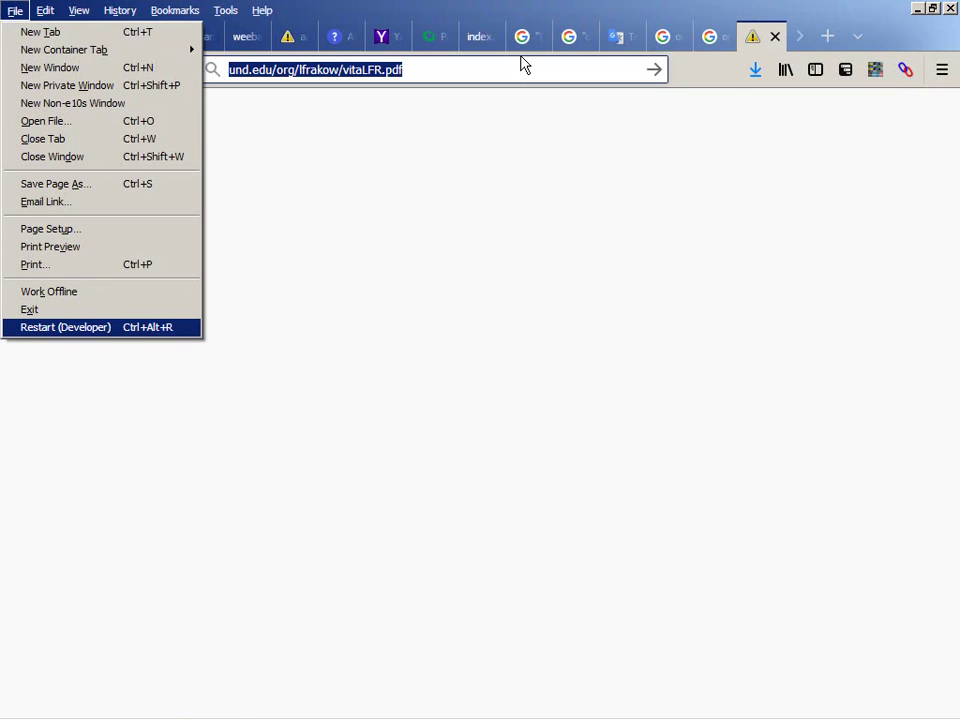
pyautogui.press('Return')
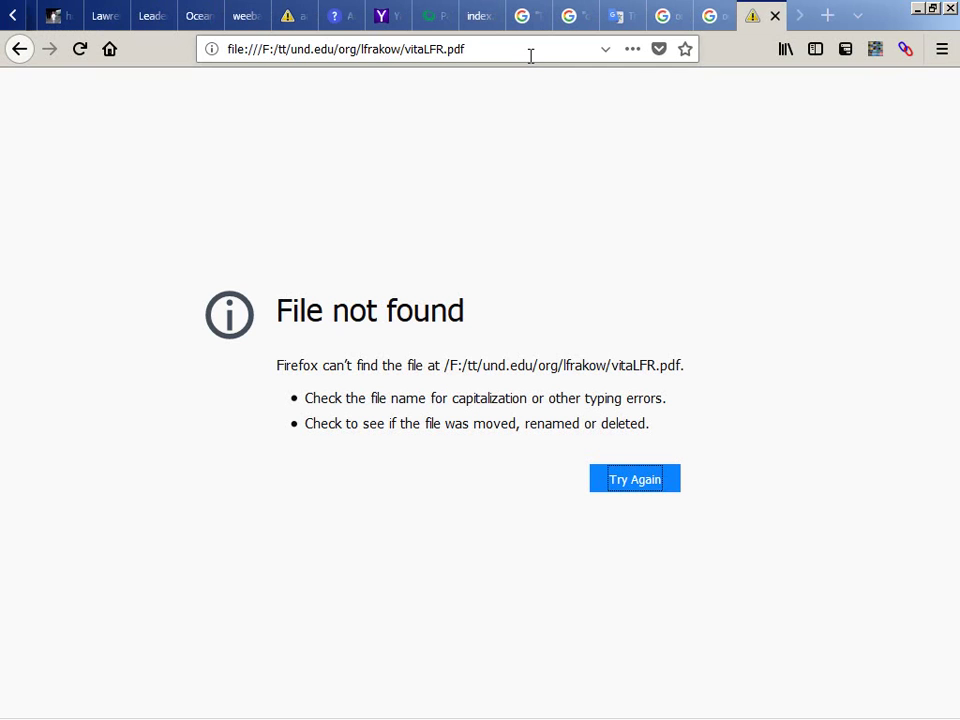
# Step: Return to the local lfrakow index page and test the copied vitaLFR.pdf address in a separate tab
pyautogui.click(530, 55)
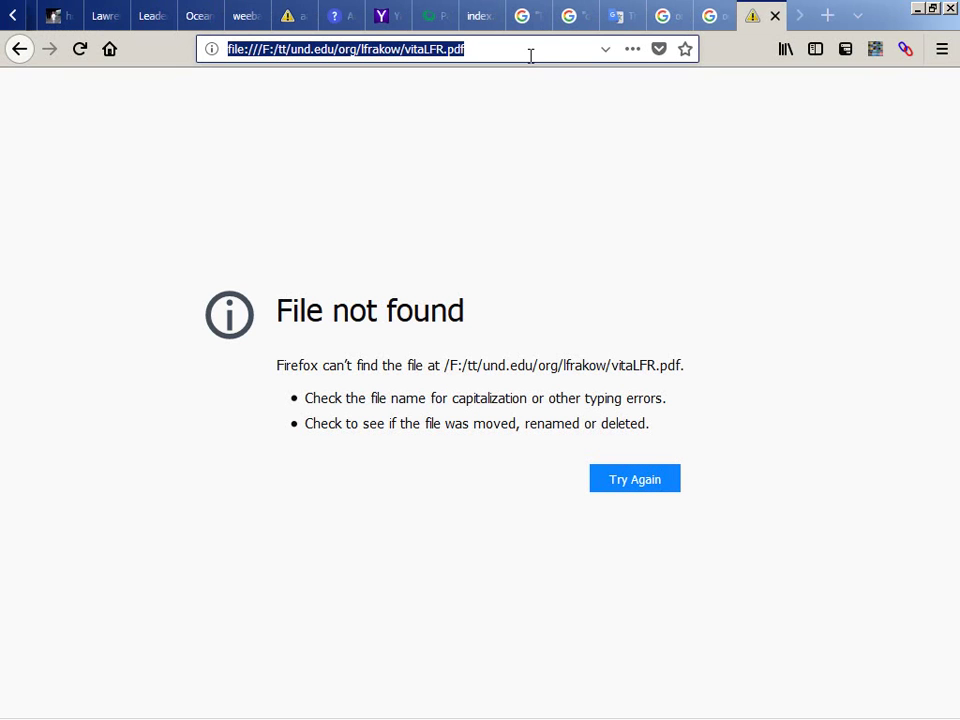
pyautogui.hotkey('alt', 'Left')
pyautogui.hotkey('ctrl', 't')
pyautogui.hotkey('ctrl', 'v')
pyautogui.press('Return')
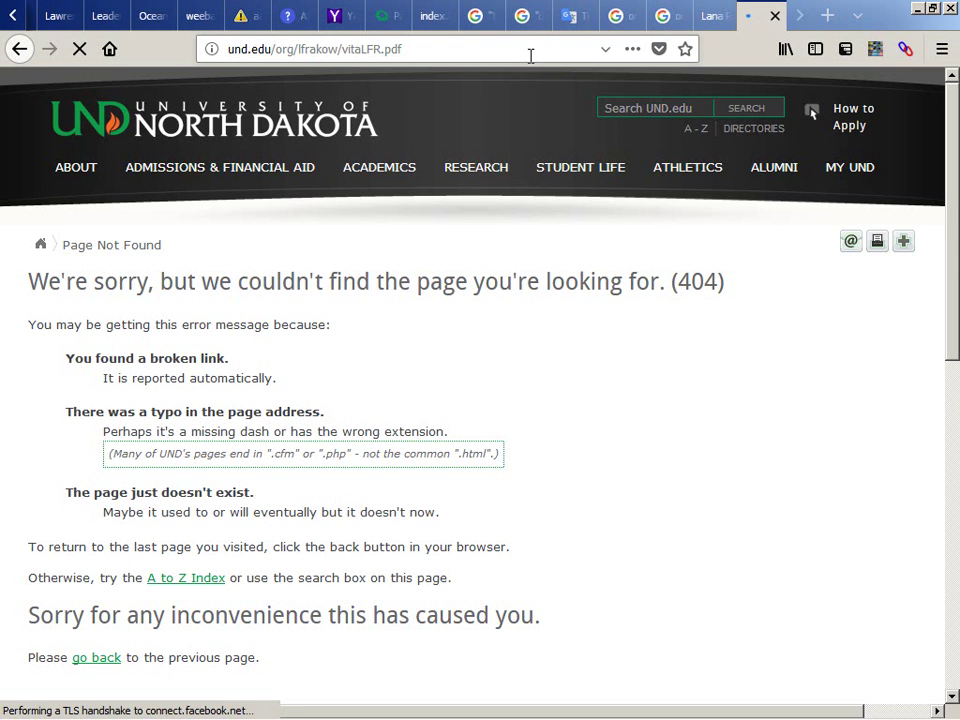
pyautogui.hotkey('alt', 'Left')
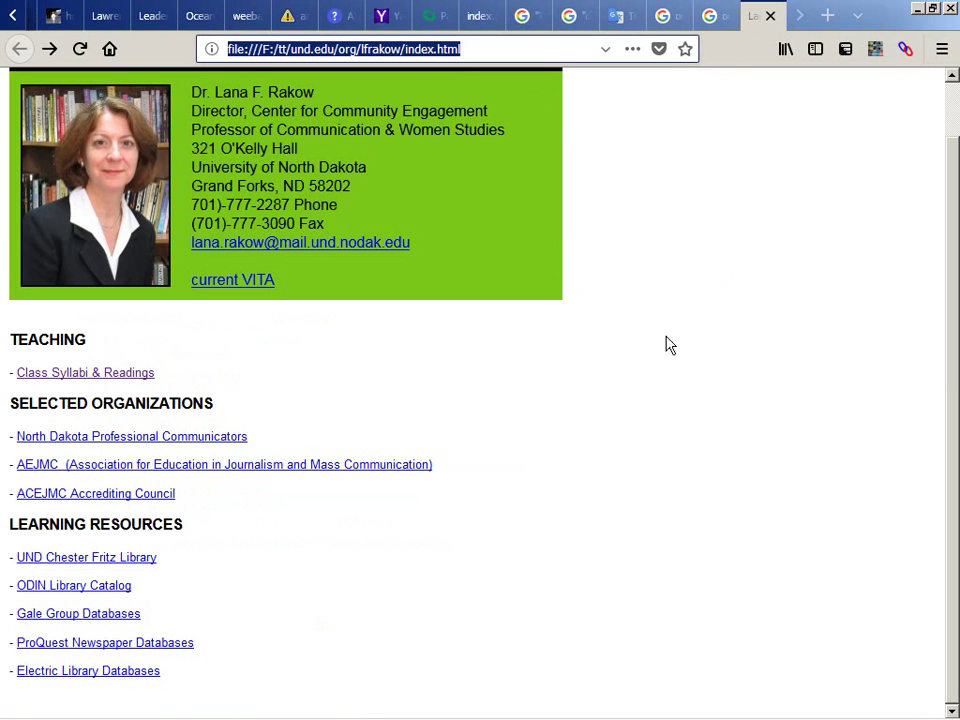
pyautogui.click(690, 427)
pyautogui.hotkey('alt', 'Tab')
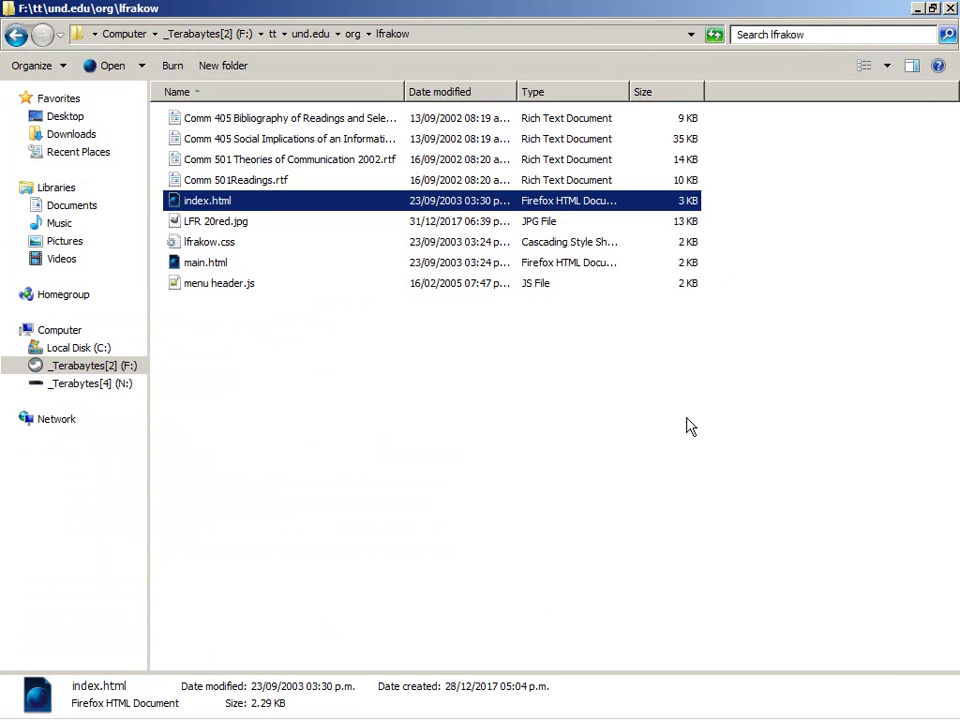
pyautogui.click(729, 477)
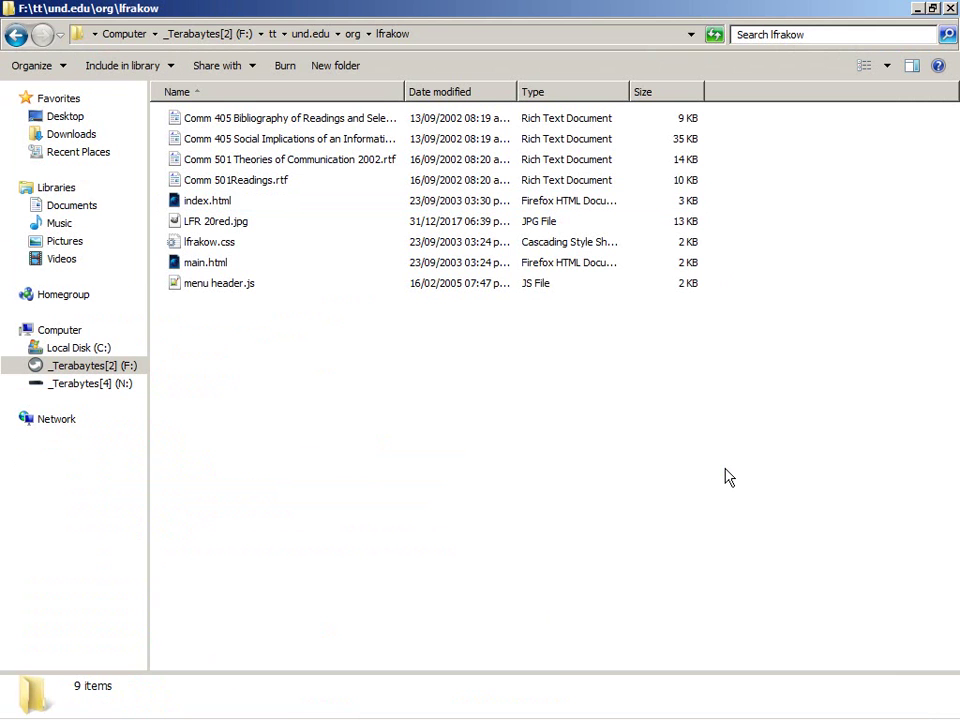
pyautogui.press('BackSpace')
pyautogui.press('Down')
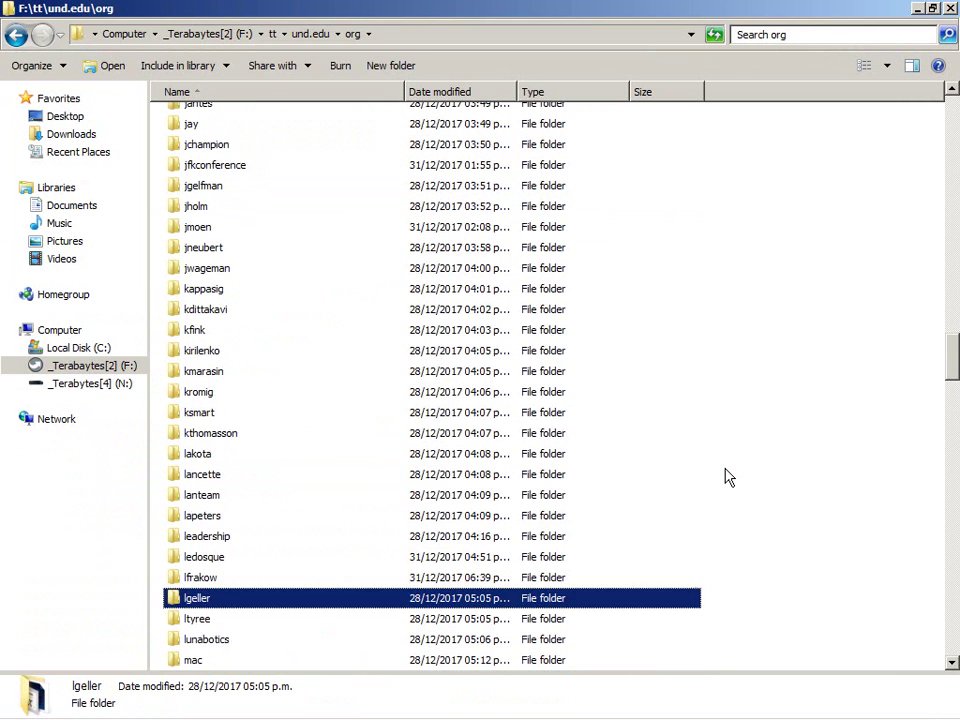
pyautogui.hotkey('shift', 'End')
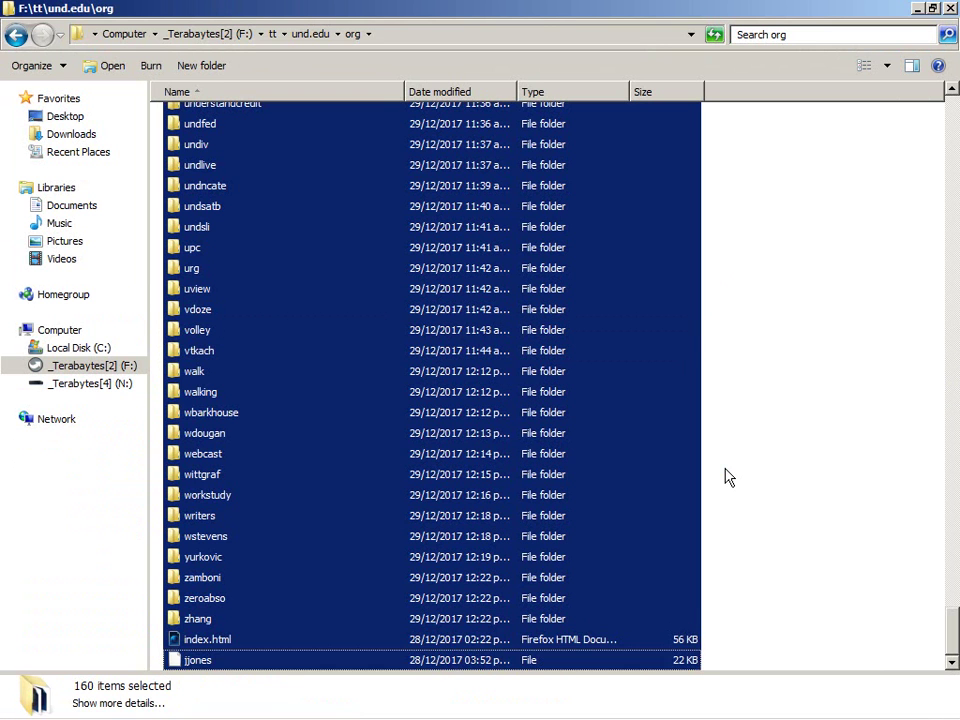
pyautogui.hotkey('shift', 'Up')
pyautogui.hotkey('shift', 'Up')
pyautogui.press('Home')
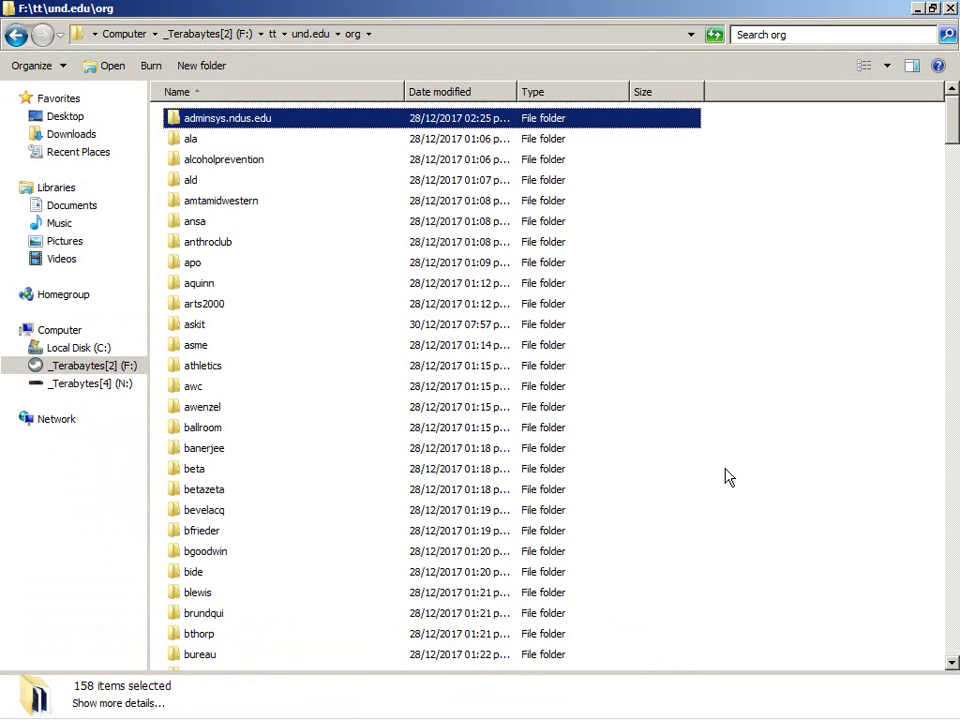
# Step: Open the lgeller folder and load its index.html in the browser
pyautogui.write('lg')
pyautogui.press('Return')
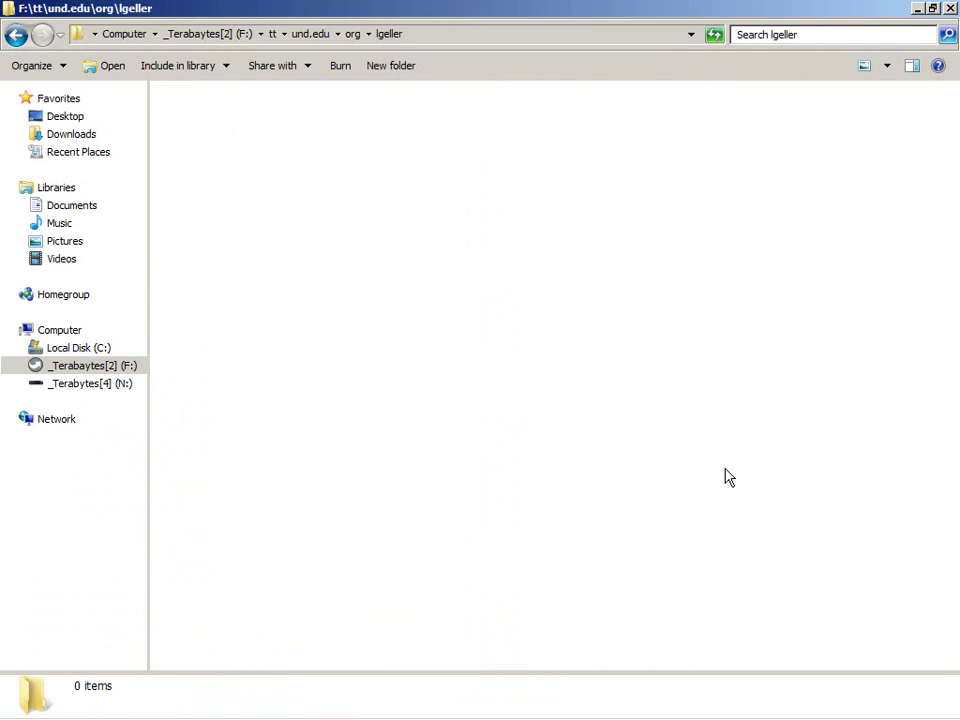
pyautogui.write('in')
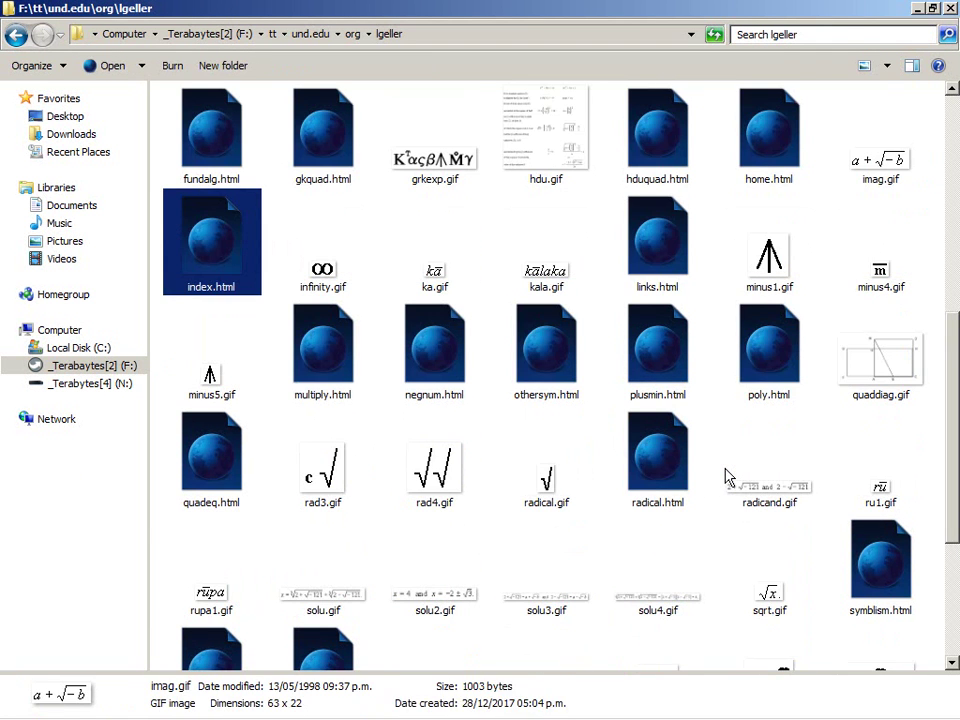
pyautogui.press('Return')
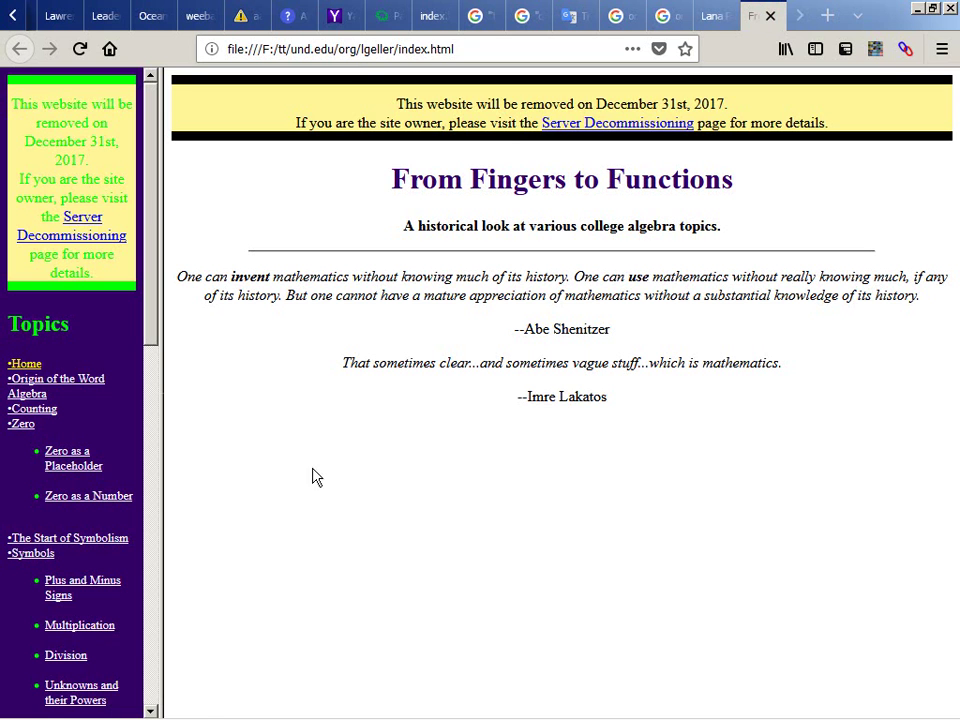
# Step: Check the Origin of the Word Algebra and Counting pages of the lgeller site
pyautogui.click(47, 388)
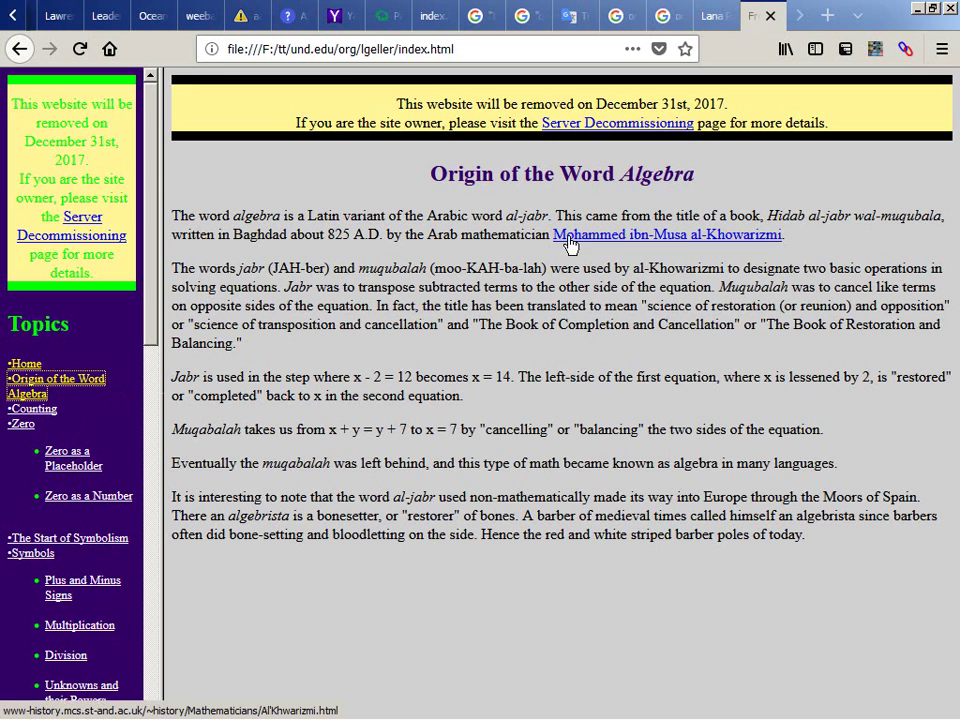
pyautogui.click(38, 410)
pyautogui.scroll(-10, 225, 418)
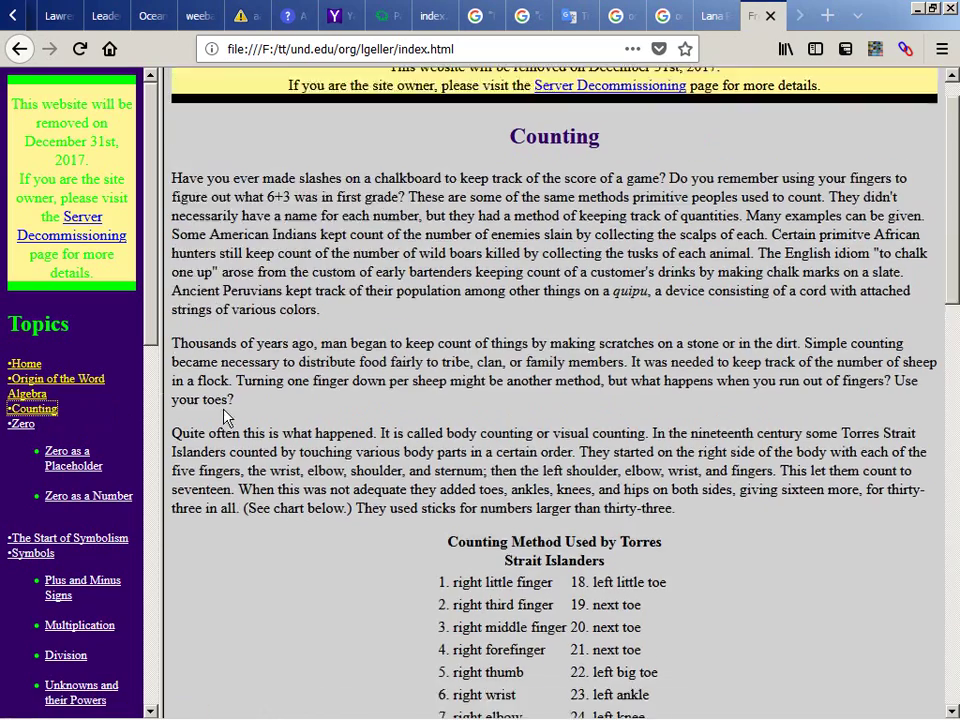
pyautogui.scroll(10, 631, 409)
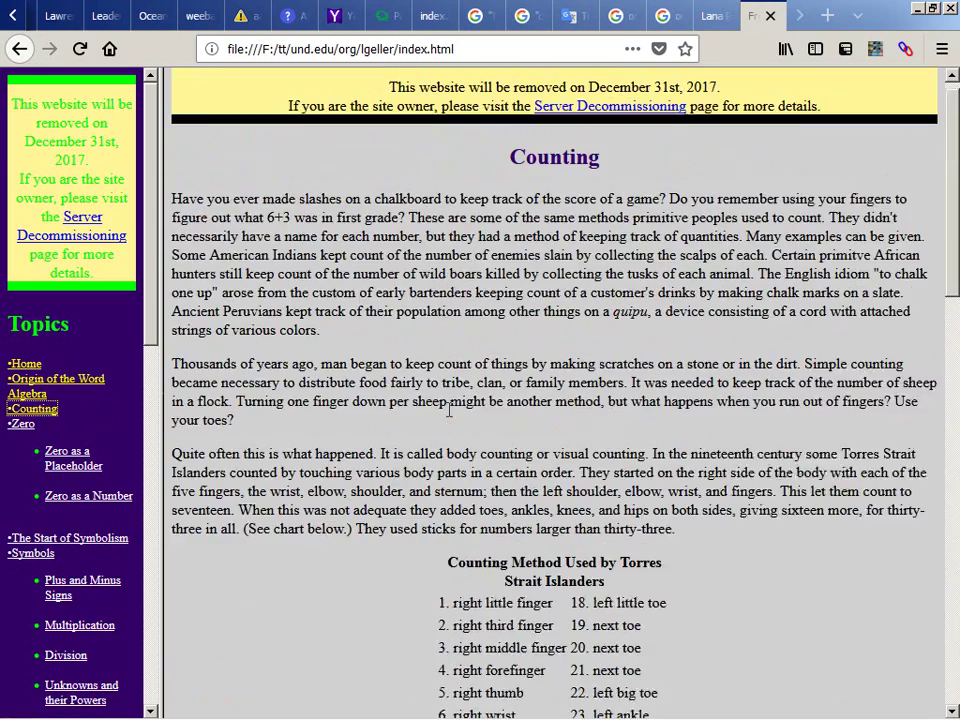
pyautogui.scroll(-4, 27, 398)
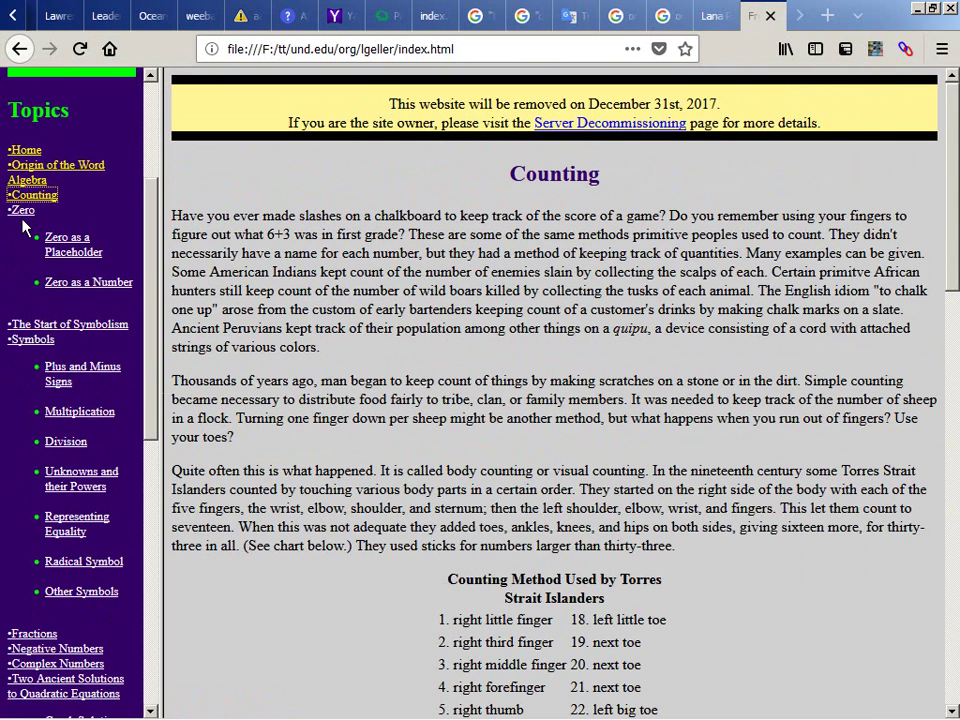
# Step: Check the Zero topic with its Placeholder and Number pages, plus The Start of Symbolism, for missing images and working links
pyautogui.click(22, 212)
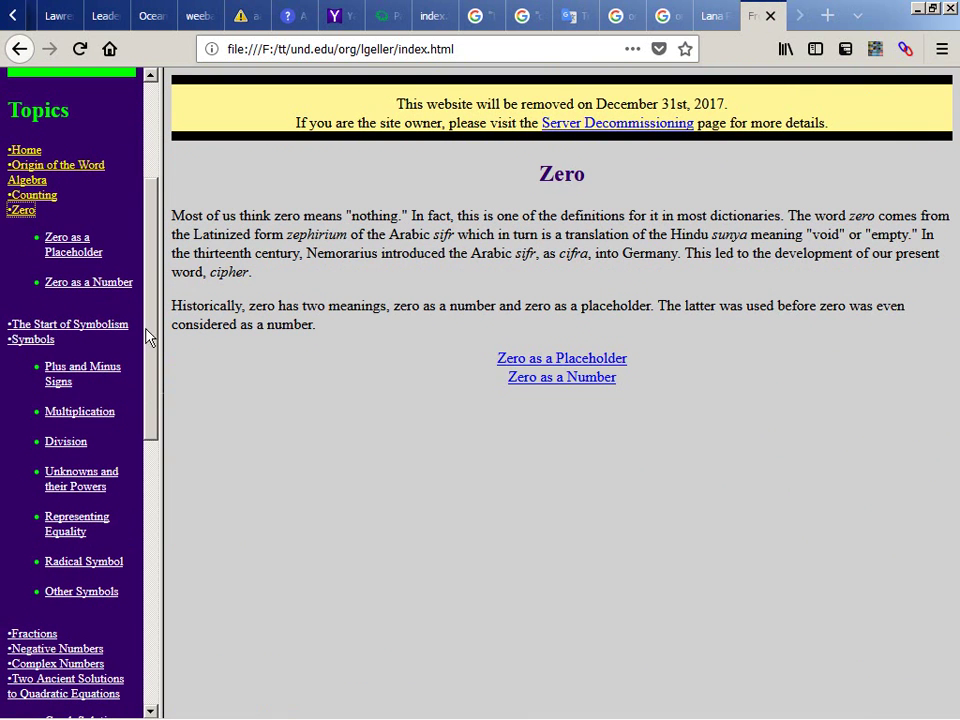
pyautogui.click(580, 365)
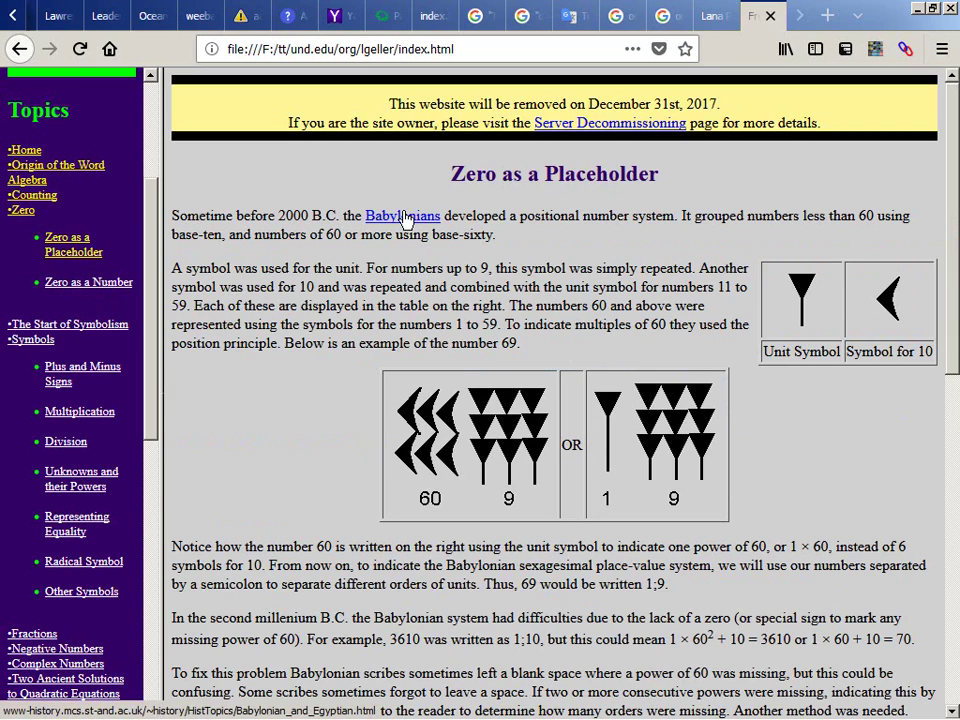
pyautogui.scroll(-7, 407, 220)
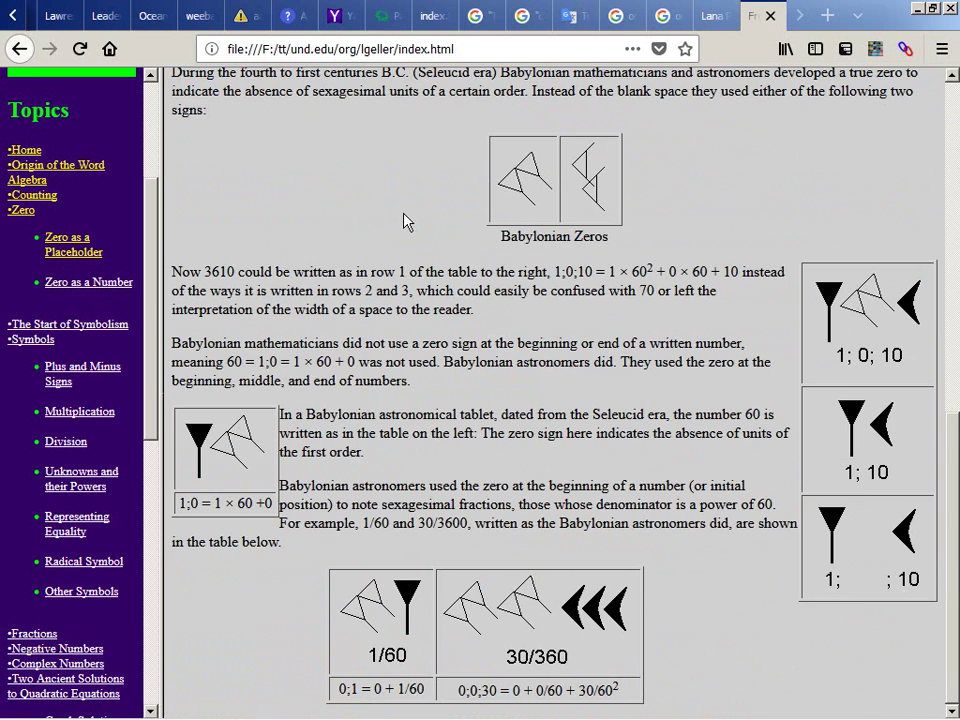
pyautogui.hotkey('alt', 'Left')
pyautogui.click(578, 380)
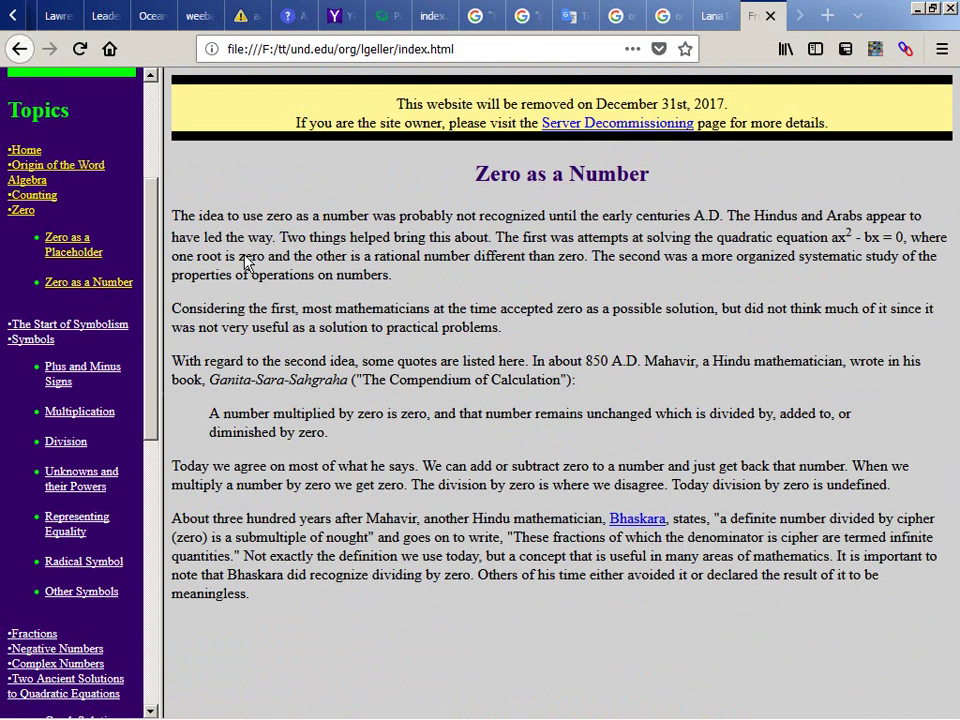
pyautogui.click(77, 331)
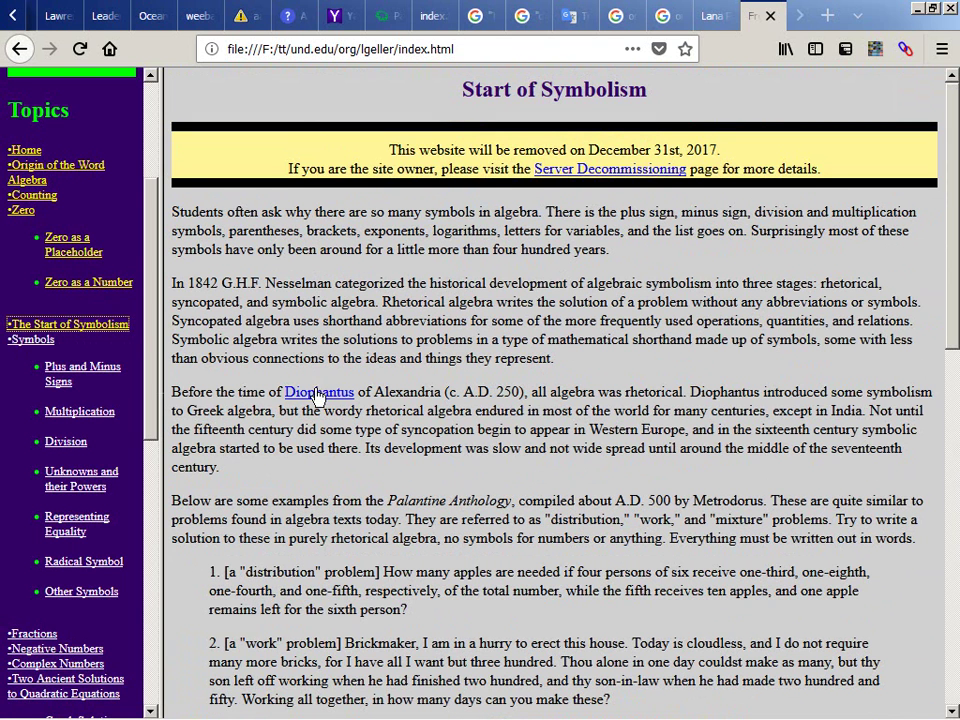
pyautogui.scroll(-10, 315, 396)
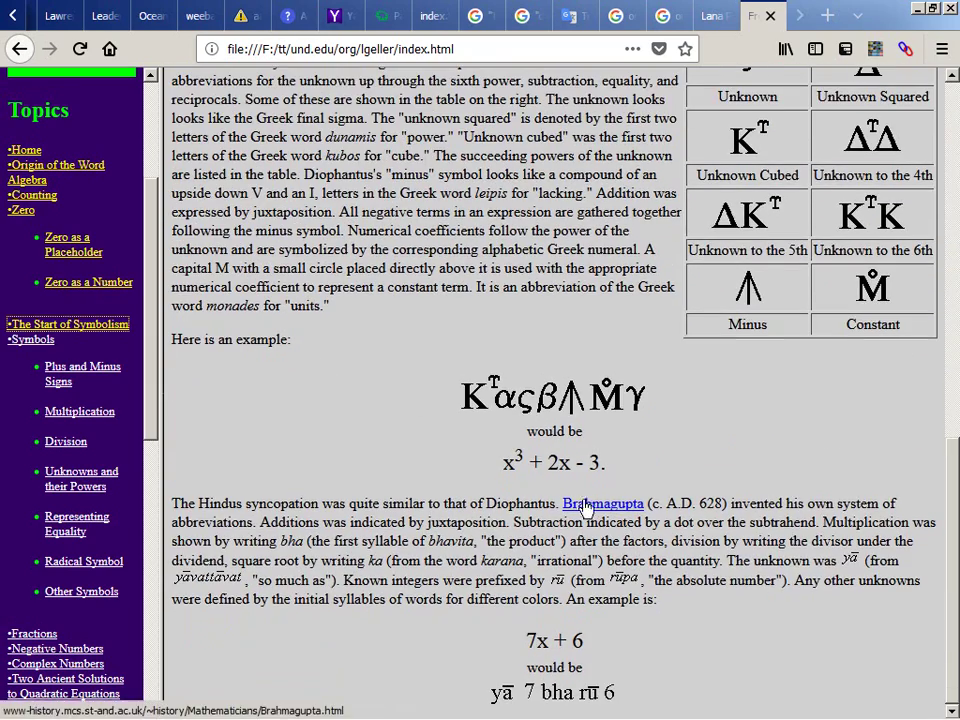
# Step: Open the Symbols topic and check its Plus and Minus Signs, Multiplication Symbols and Division Symbols pages
pyautogui.click(20, 342)
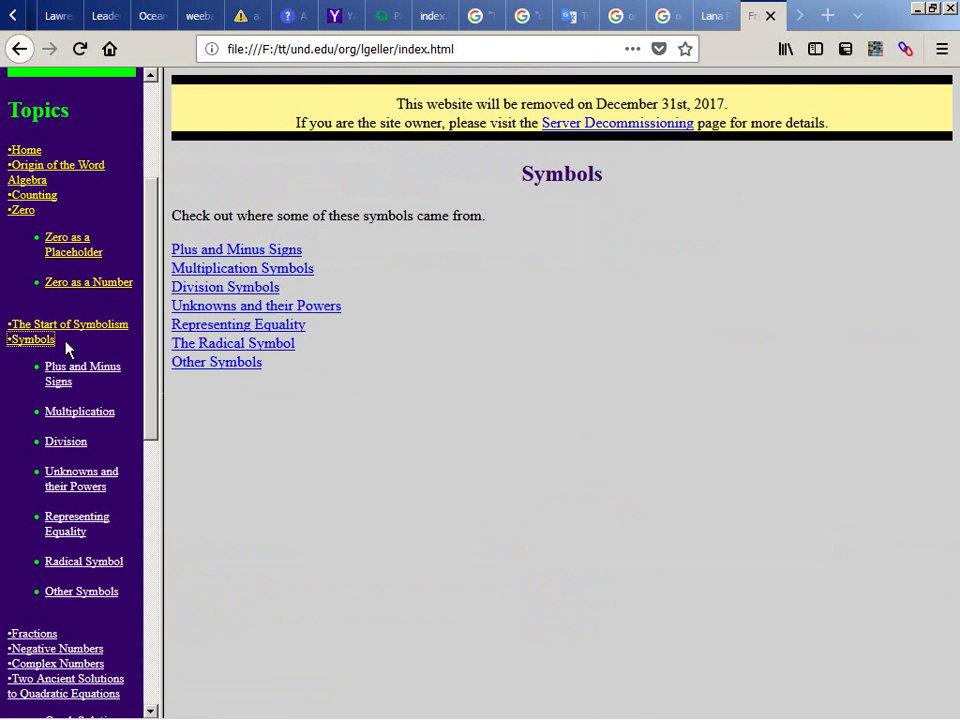
pyautogui.click(232, 250)
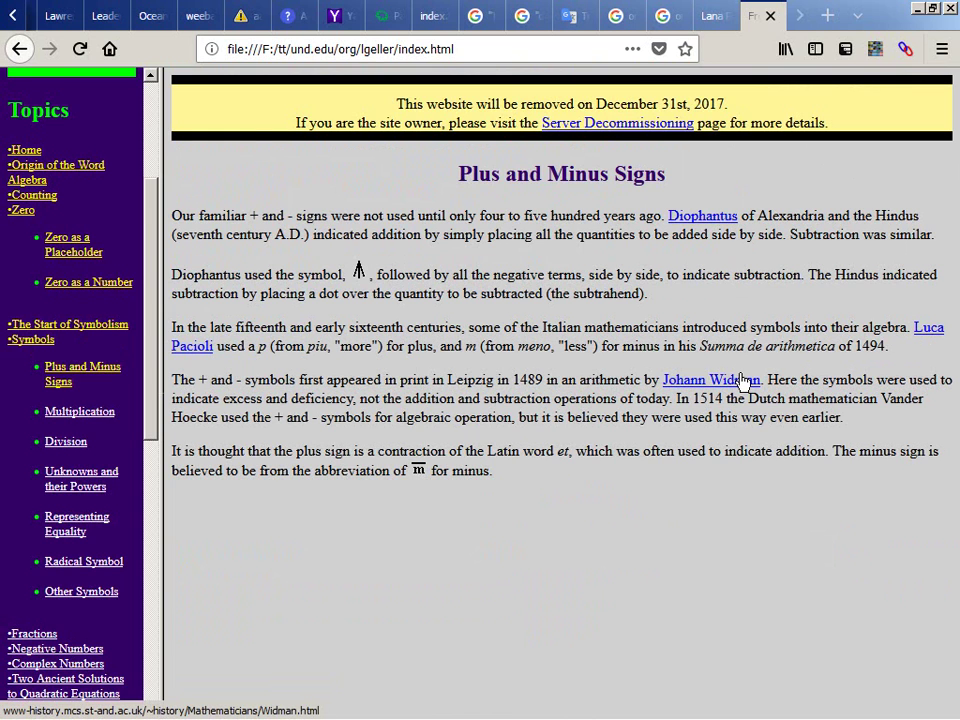
pyautogui.hotkey('alt', 'Left')
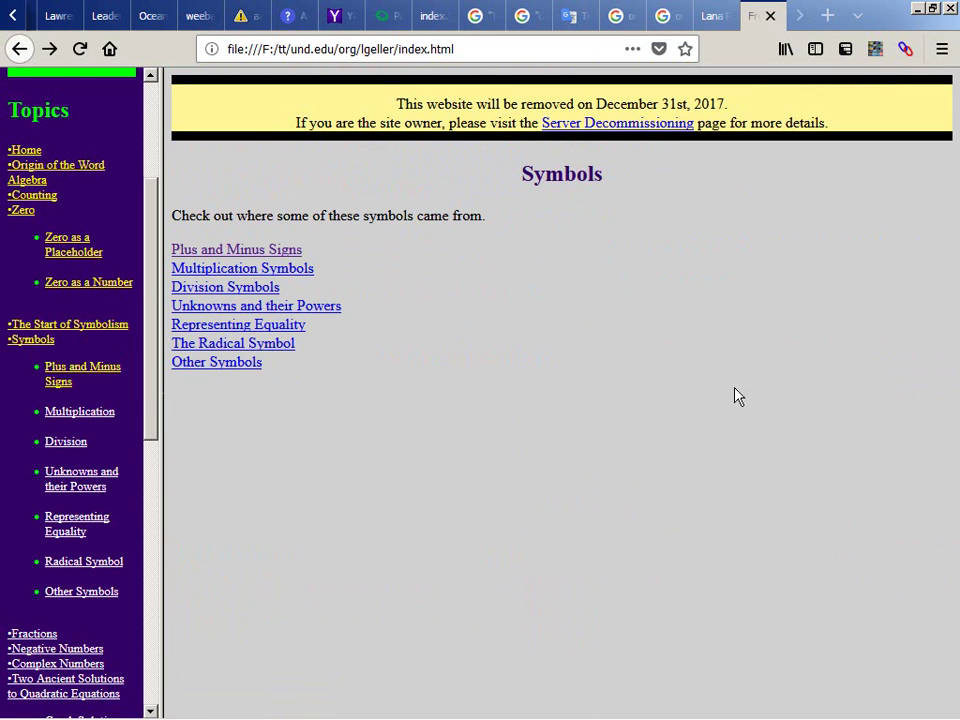
pyautogui.click(255, 269)
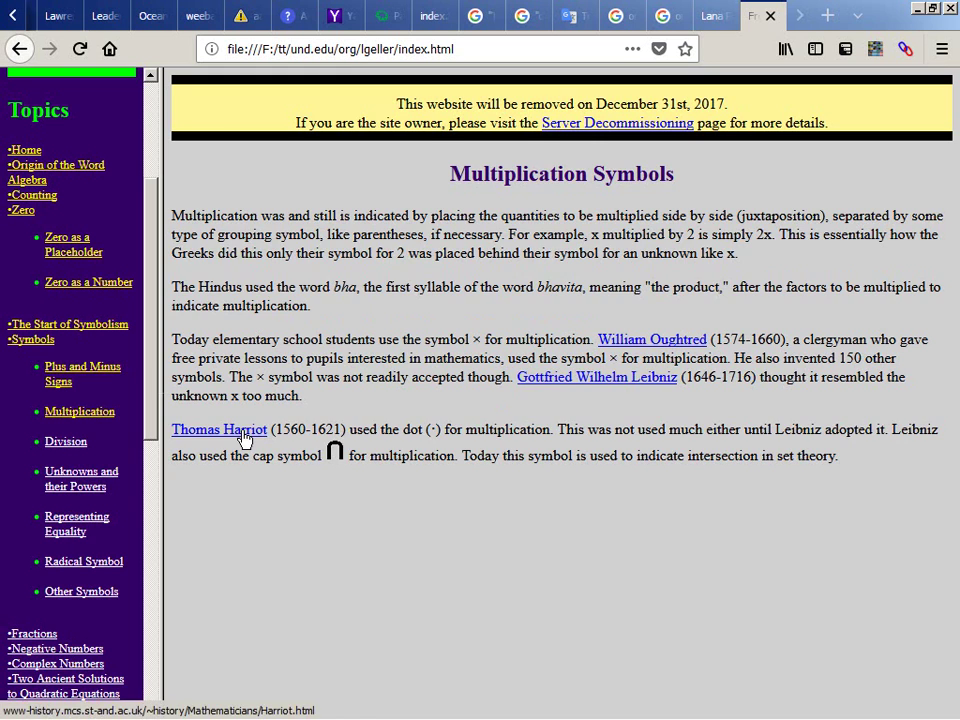
pyautogui.hotkey('alt', 'Left')
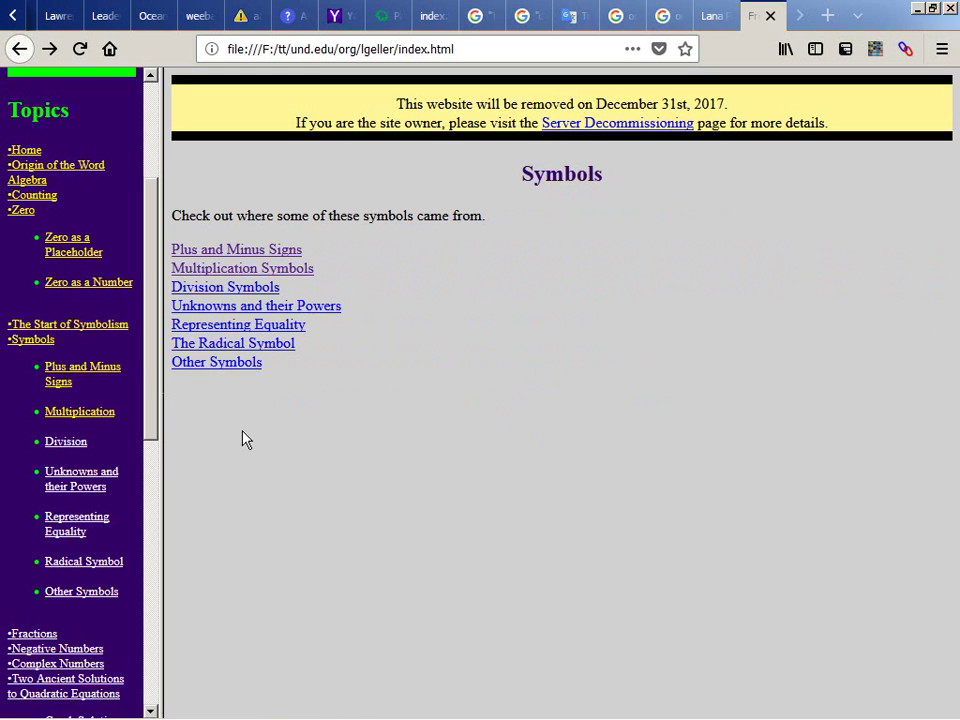
pyautogui.click(227, 300)
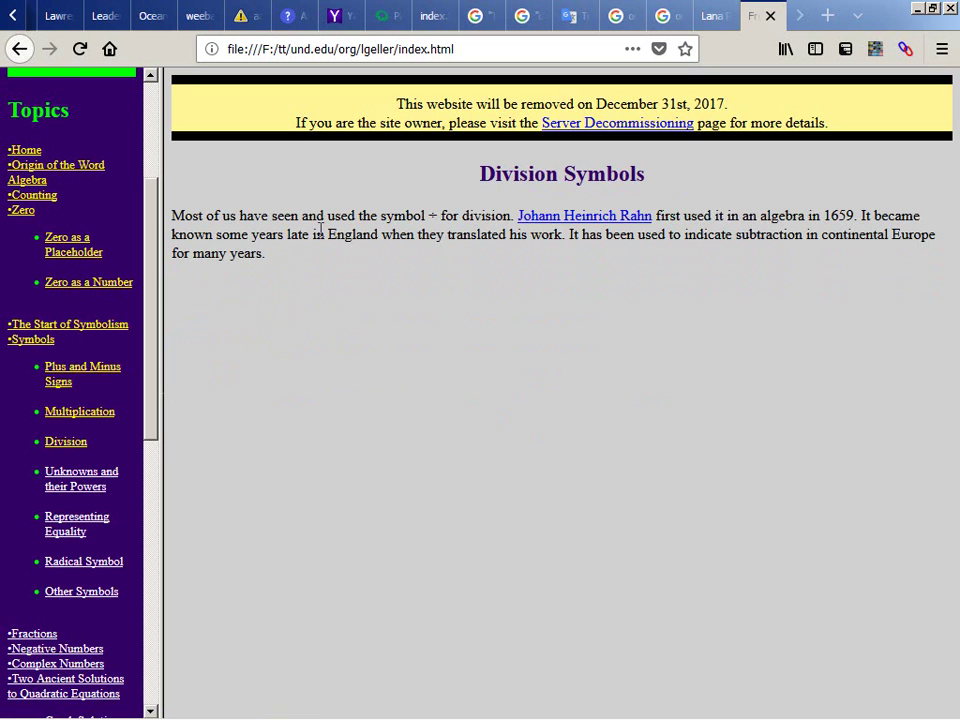
# Step: Check the Unknowns and their Powers, Representing Equality, The Radical Symbol and Other Symbols pages linked from the Symbols page
pyautogui.hotkey('alt', 'Left')
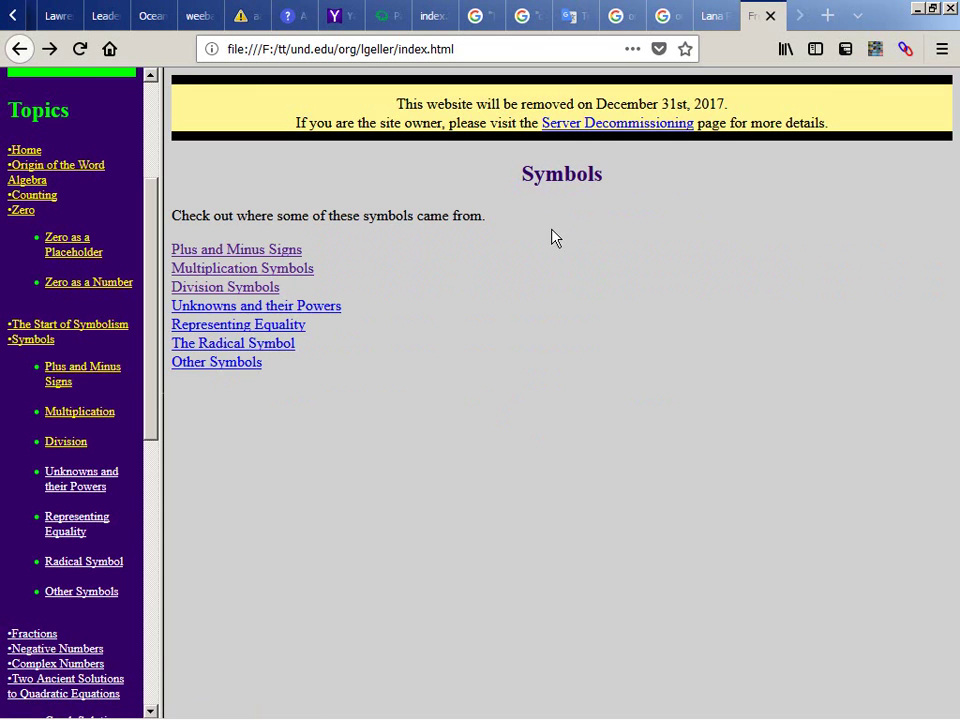
pyautogui.click(268, 306)
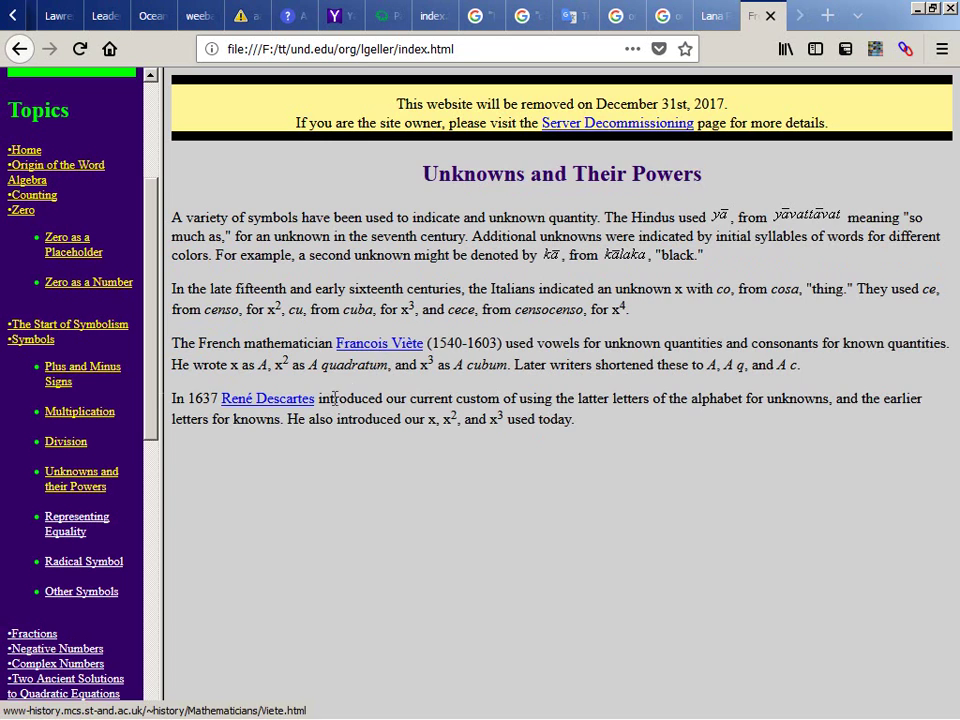
pyautogui.hotkey('alt', 'Left')
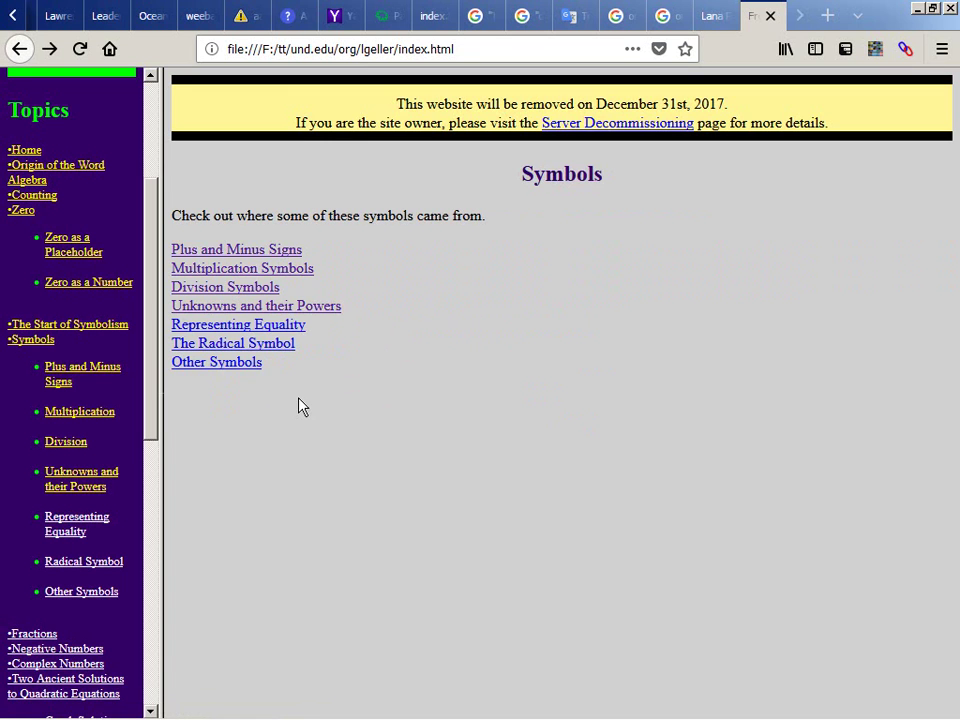
pyautogui.click(245, 328)
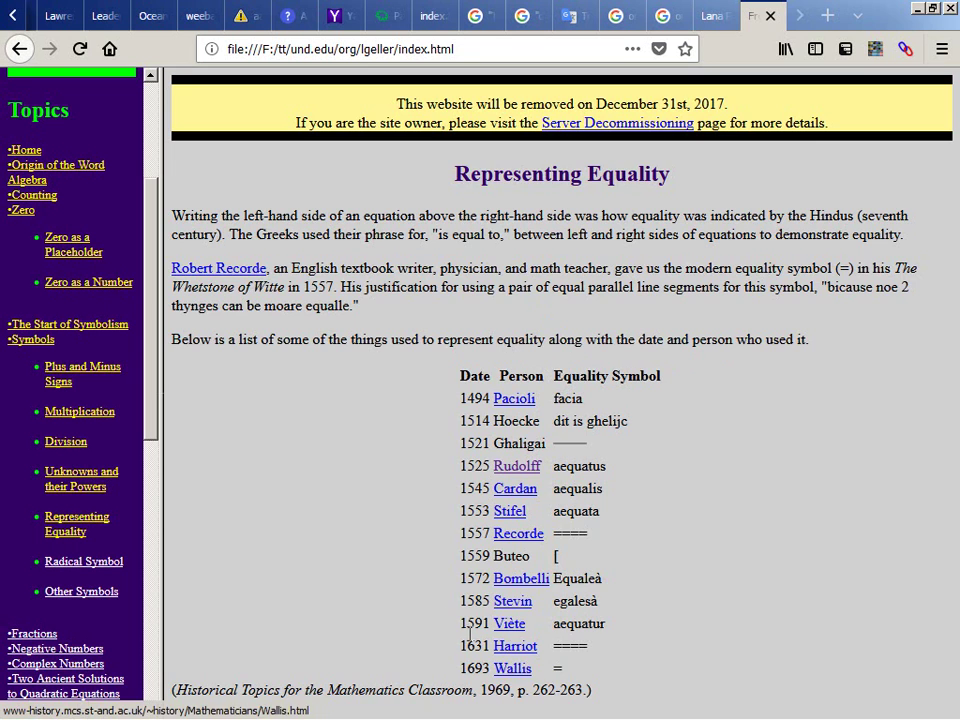
pyautogui.hotkey('alt', 'Left')
pyautogui.click(247, 345)
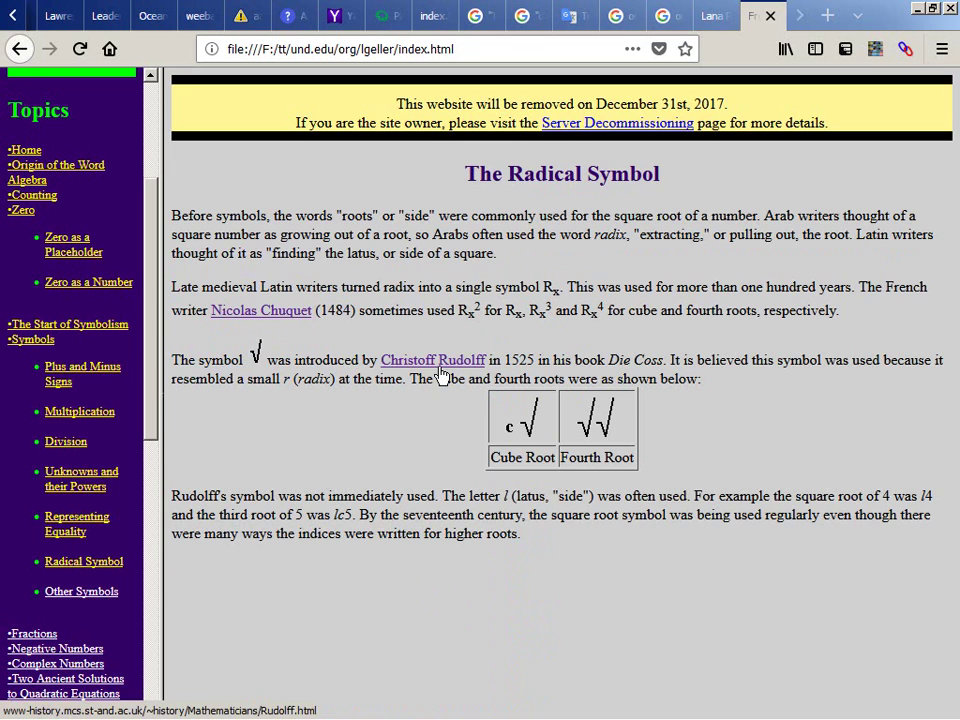
pyautogui.hotkey('alt', 'Left')
pyautogui.click(231, 363)
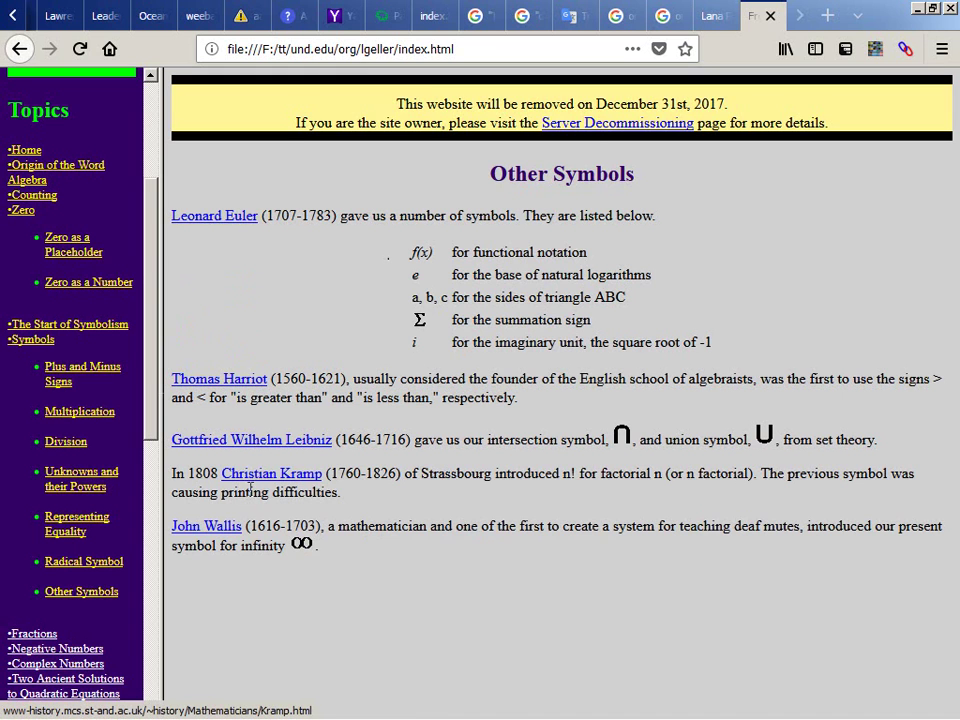
pyautogui.hotkey('alt', 'Left')
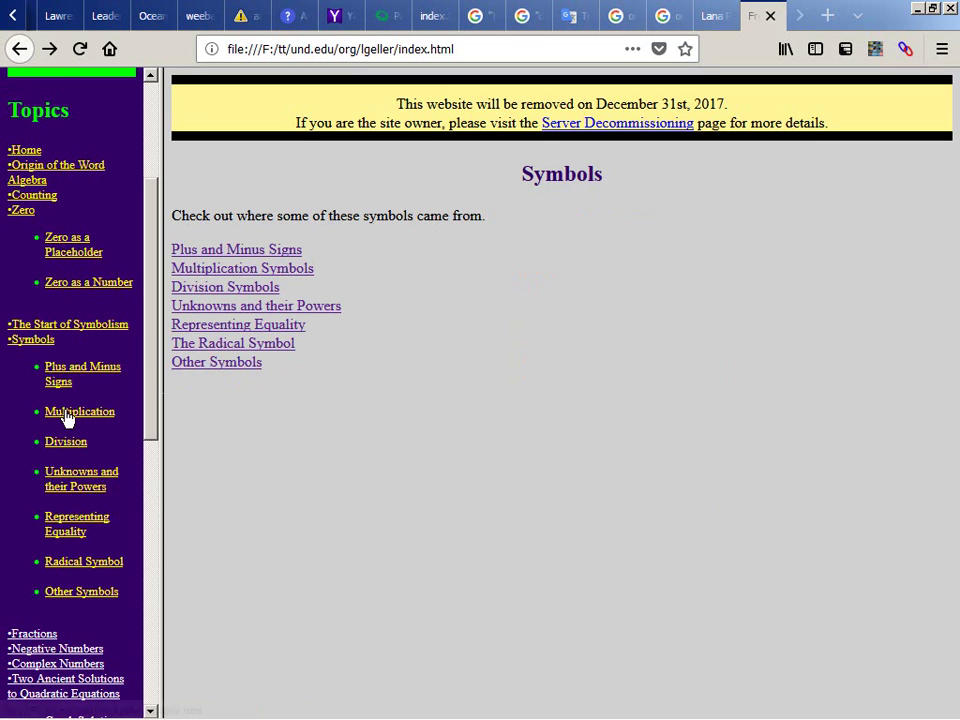
# Step: Reopen The Start of Symbolism from the Topics list and check its images and mathematician links
pyautogui.scroll(-2, 66, 418)
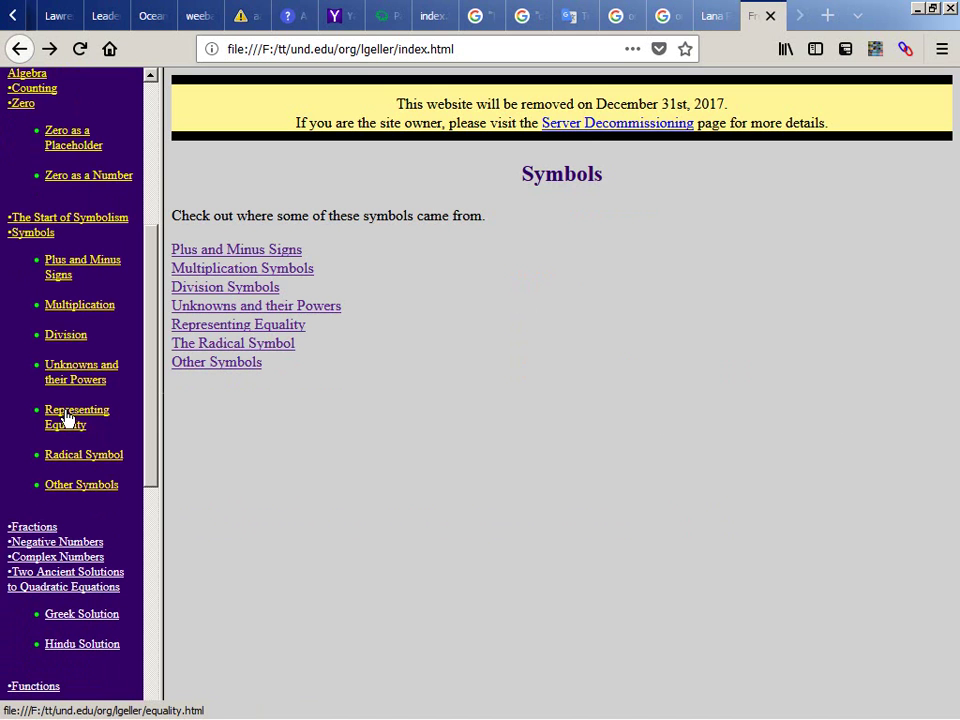
pyautogui.click(65, 221)
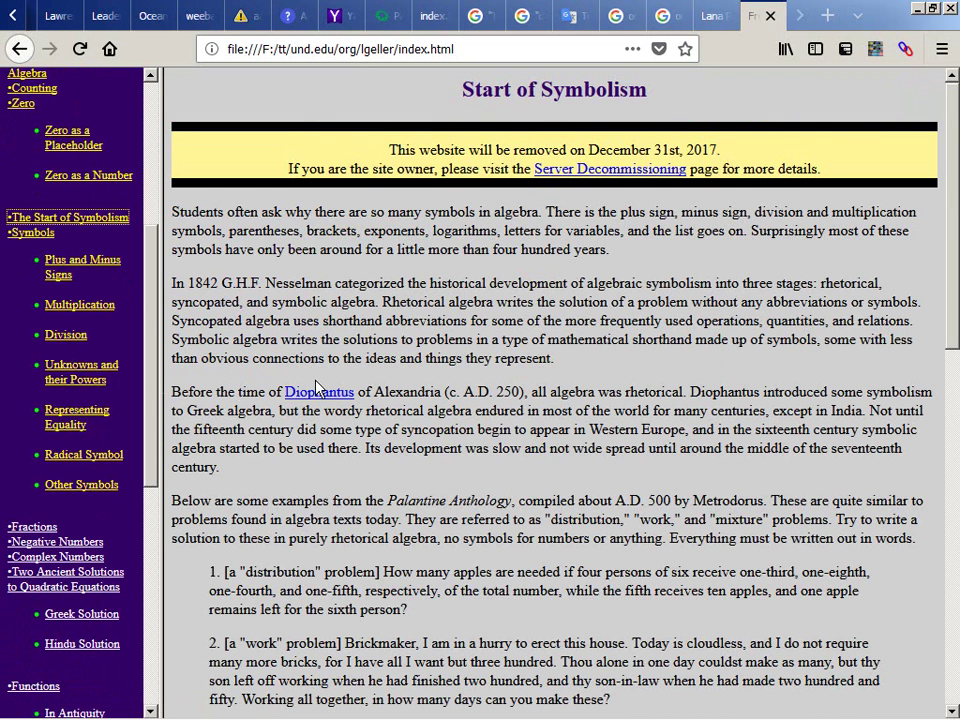
pyautogui.scroll(-8, 318, 393)
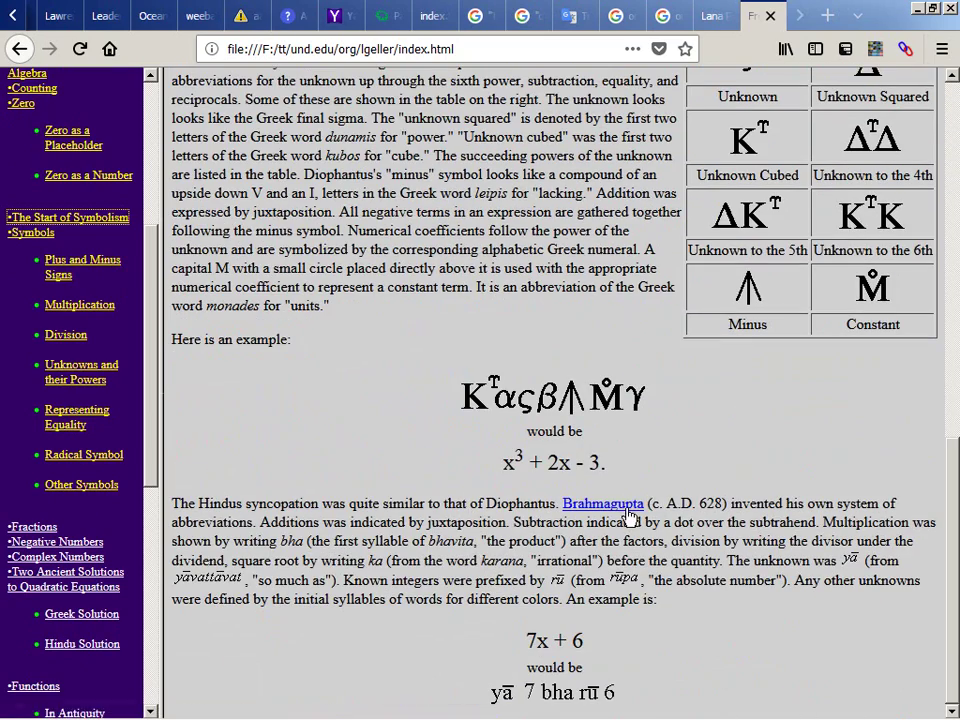
pyautogui.scroll(5, 277, 410)
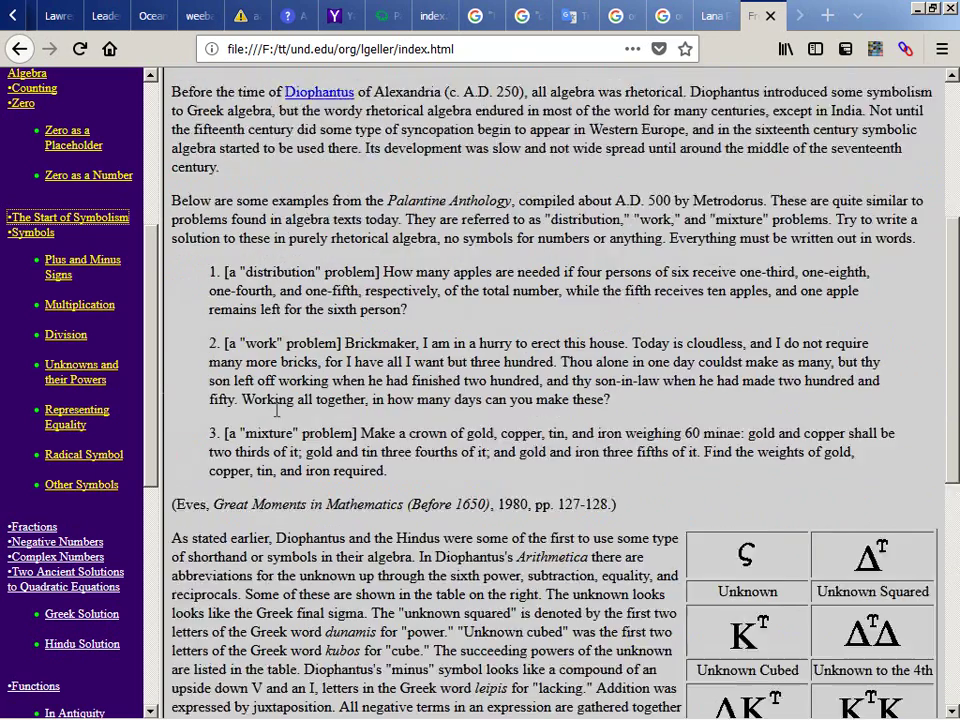
pyautogui.scroll(3, 277, 410)
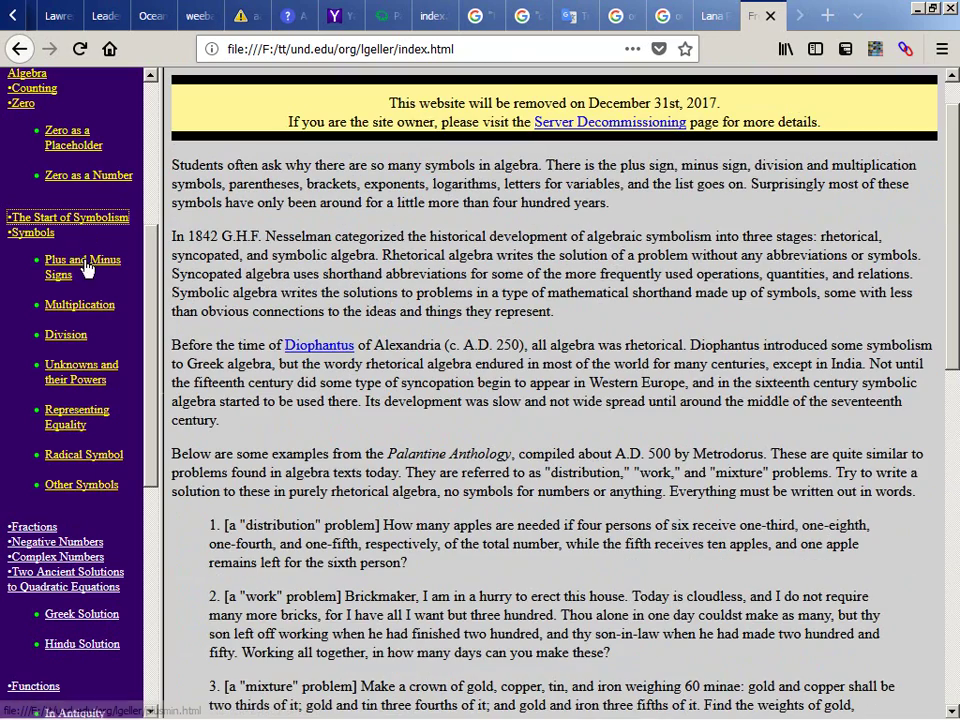
# Step: Recheck the Zero as a Number and Zero as a Placeholder pages for missing images
pyautogui.click(88, 176)
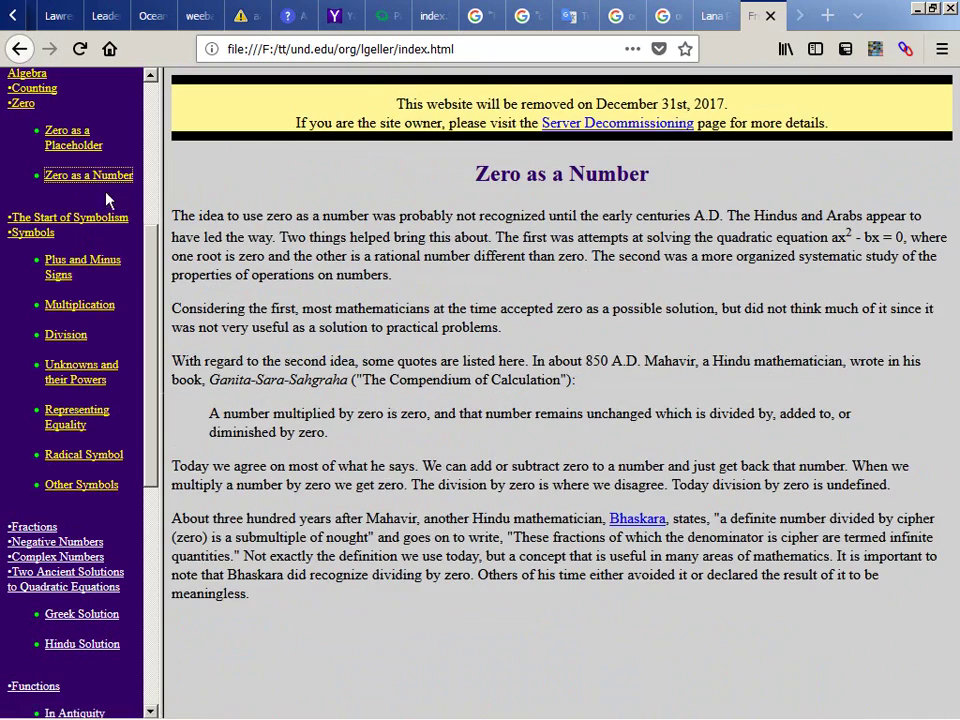
pyautogui.click(62, 137)
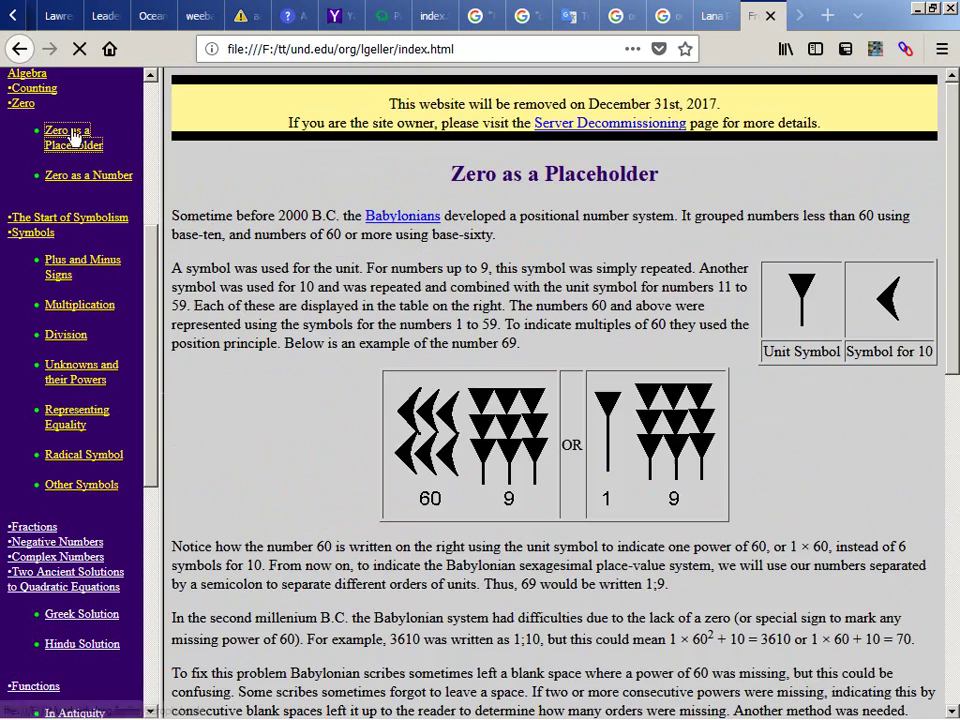
pyautogui.scroll(-9, 312, 205)
pyautogui.scroll(-3, 312, 205)
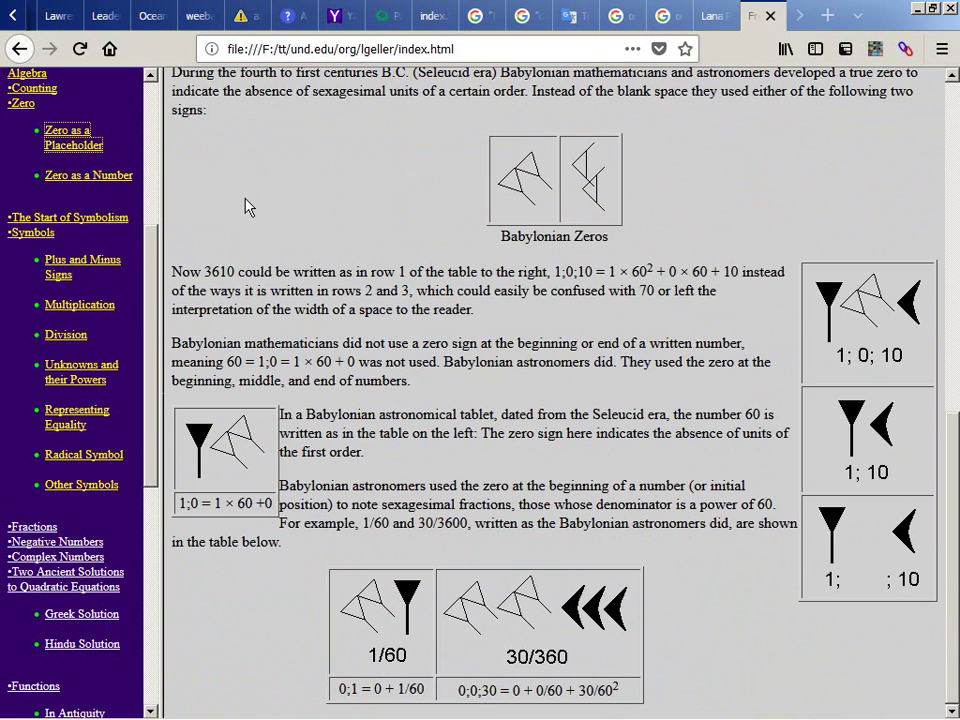
# Step: Return to The Start of Symbolism and look through the page down to its last example
pyautogui.click(108, 228)
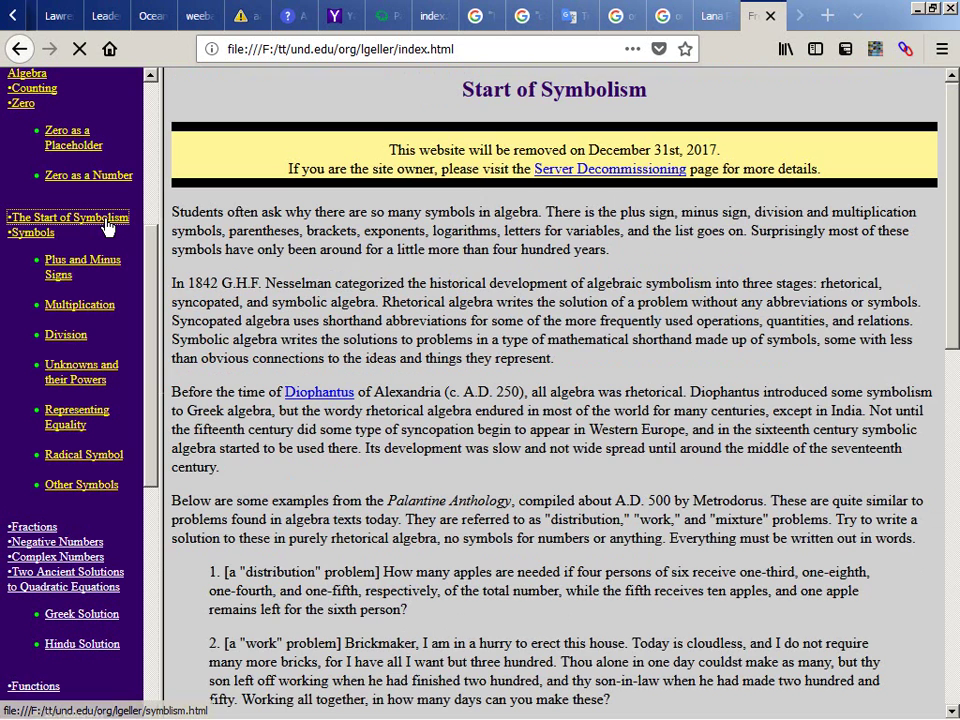
pyautogui.scroll(-1, 188, 220)
pyautogui.scroll(-10, 188, 220)
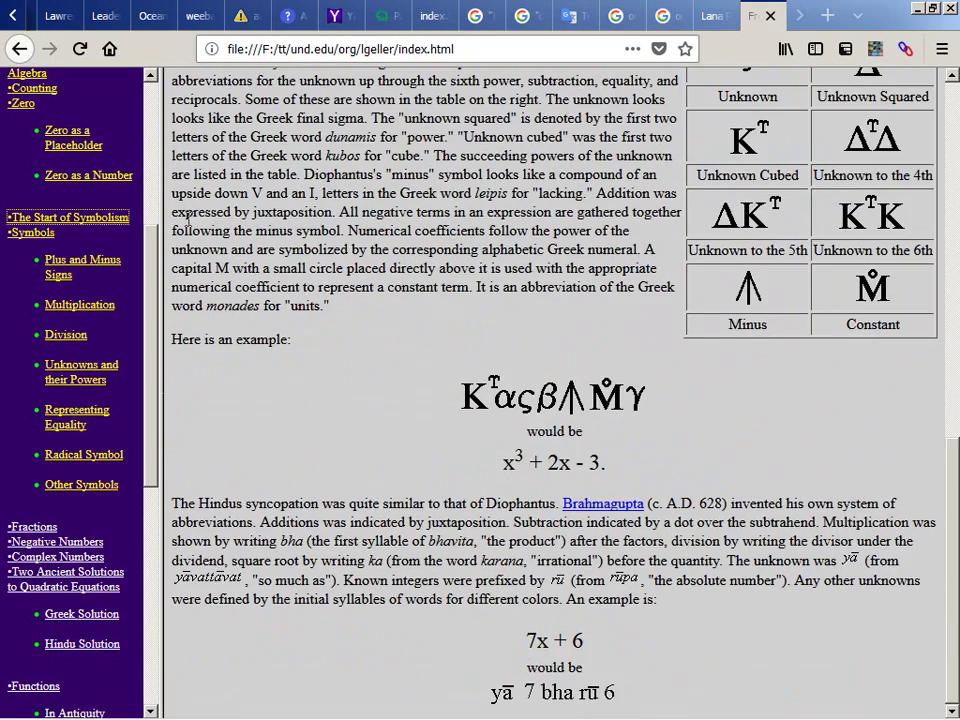
# Step: Go through every Symbols subpage in the Topics list, from Plus and Minus Signs to Other Symbols, checking images and link targets
pyautogui.click(95, 268)
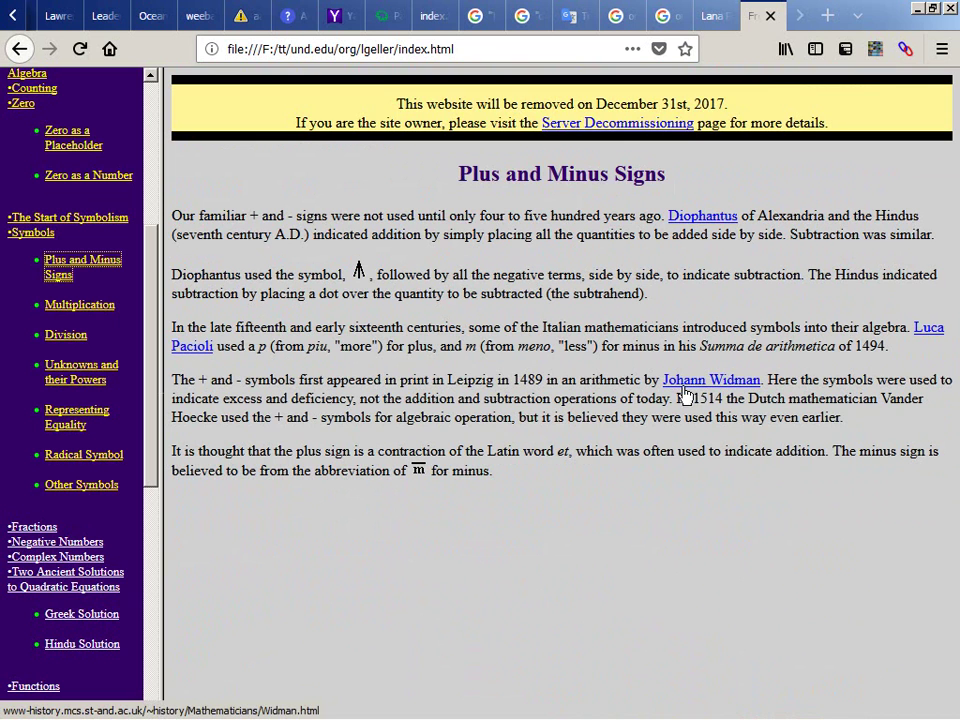
pyautogui.click(100, 310)
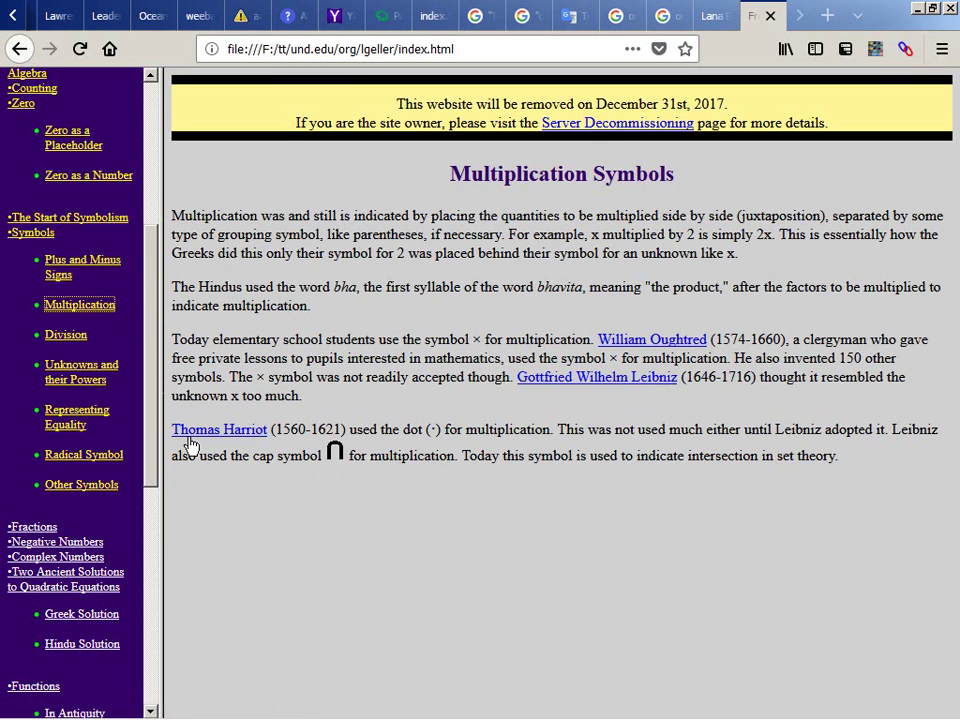
pyautogui.click(84, 343)
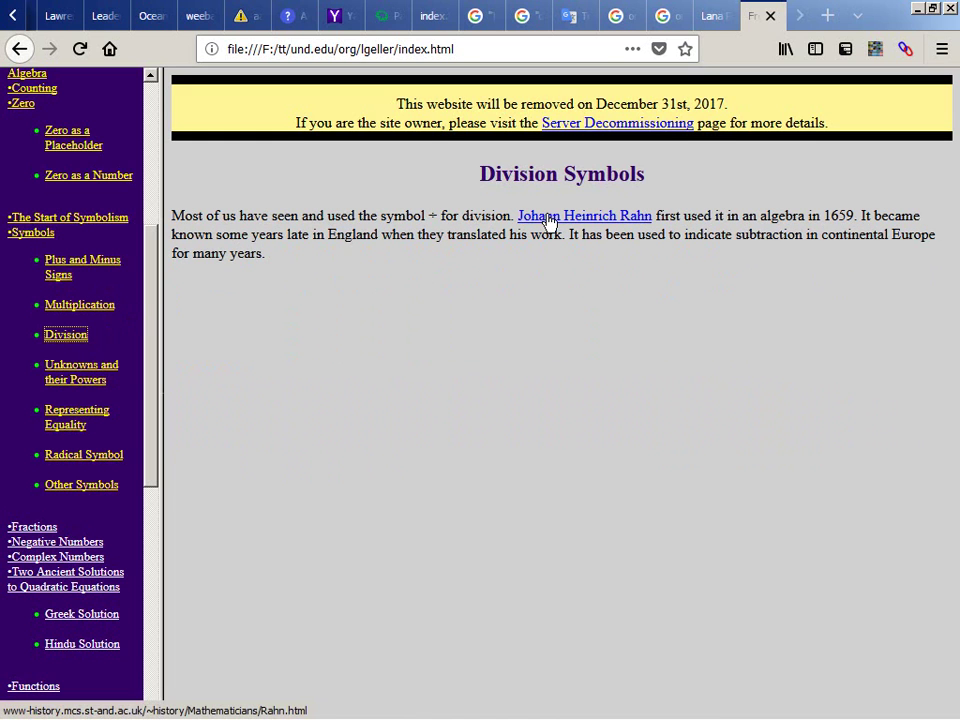
pyautogui.click(64, 377)
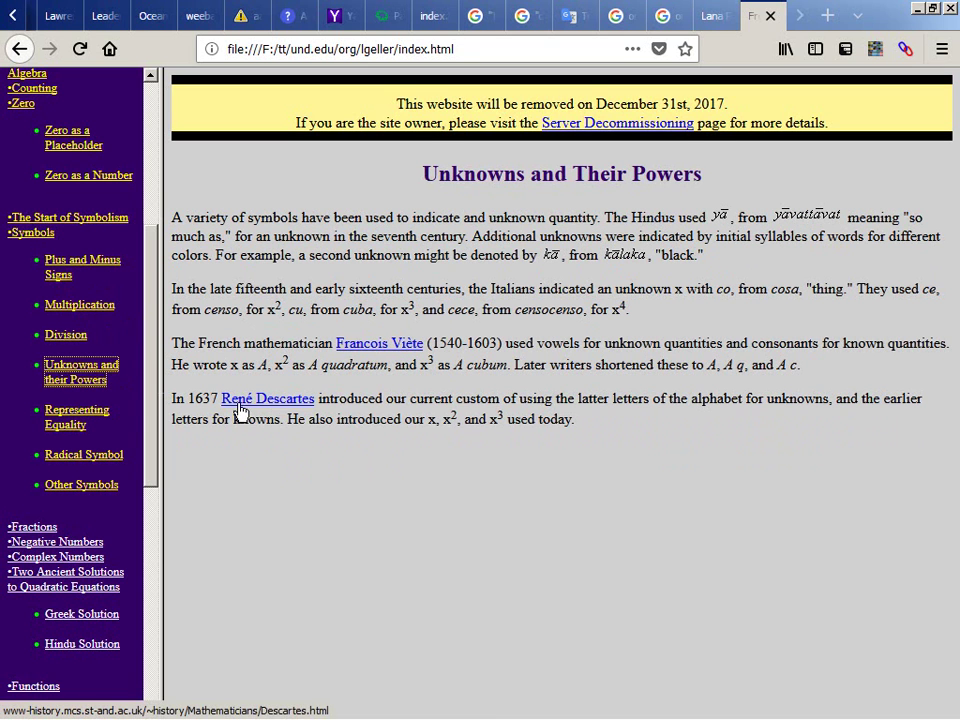
pyautogui.click(88, 418)
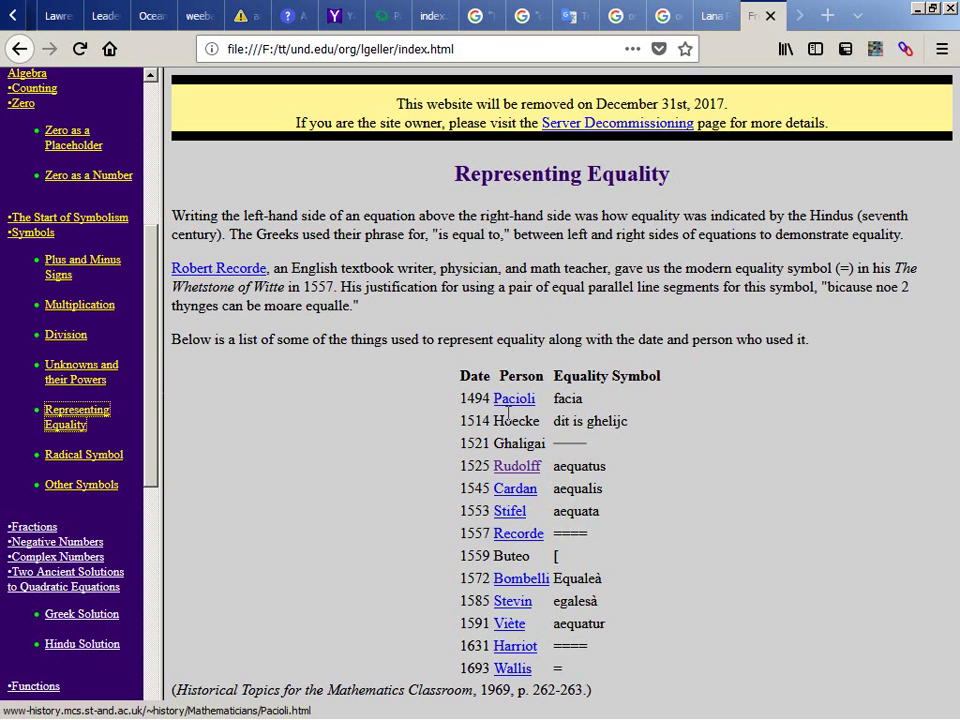
pyautogui.click(84, 456)
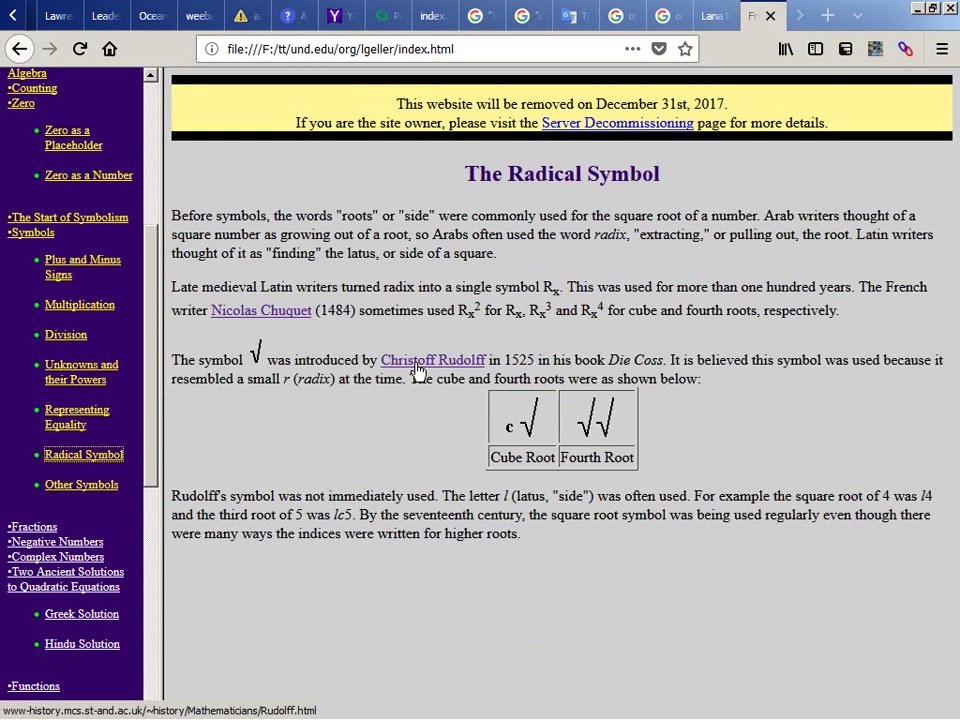
pyautogui.click(95, 494)
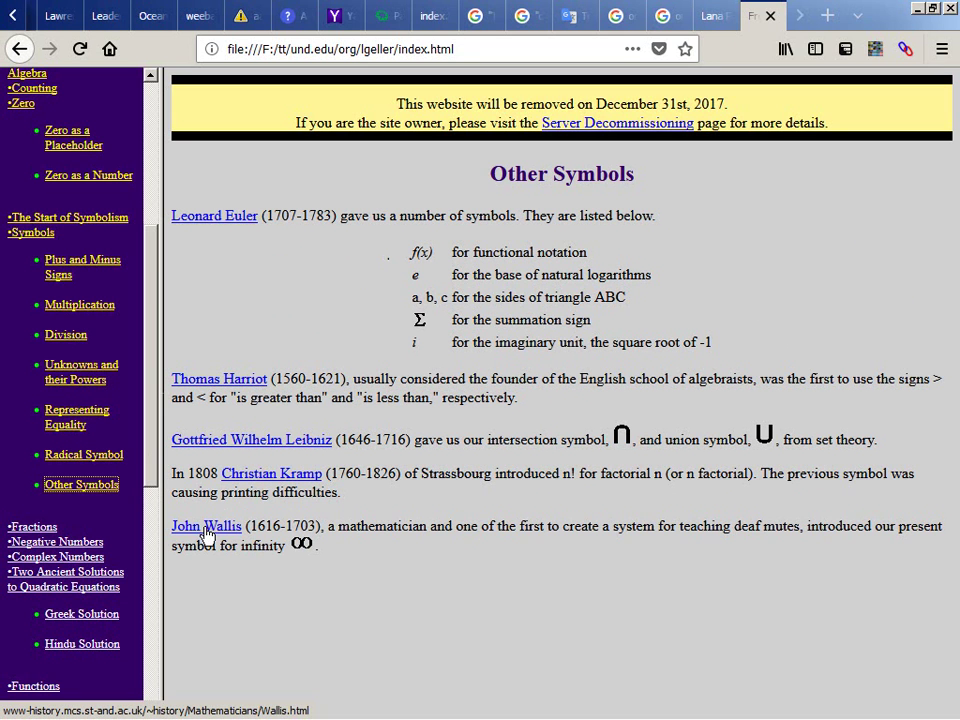
# Step: Check the Fractions and Negative Numbers pages for missing images and where their links lead
pyautogui.click(35, 528)
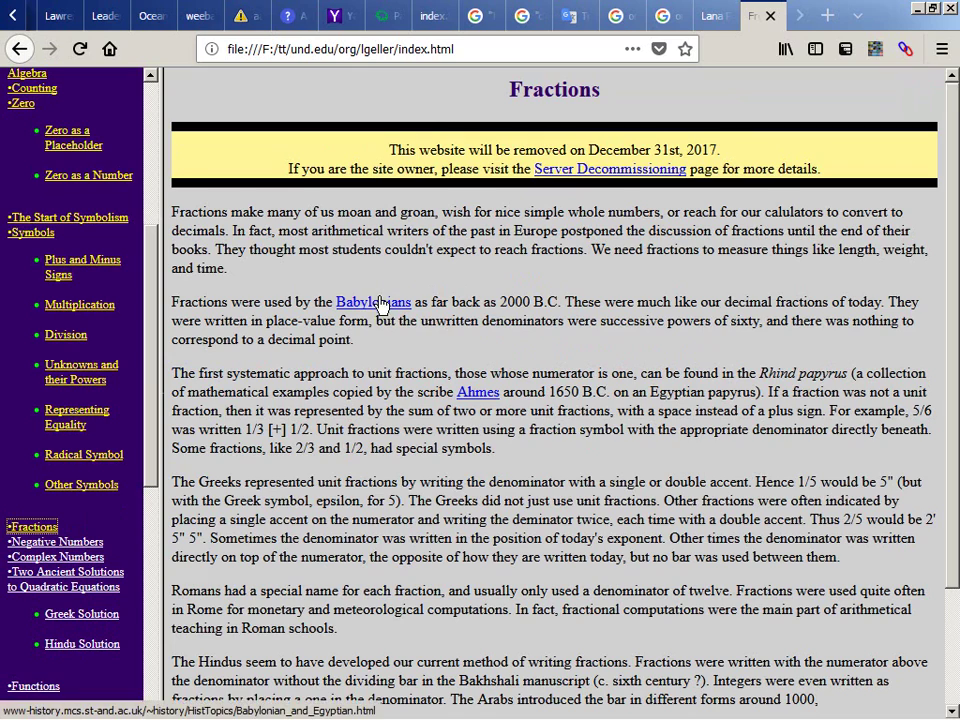
pyautogui.scroll(-3, 467, 393)
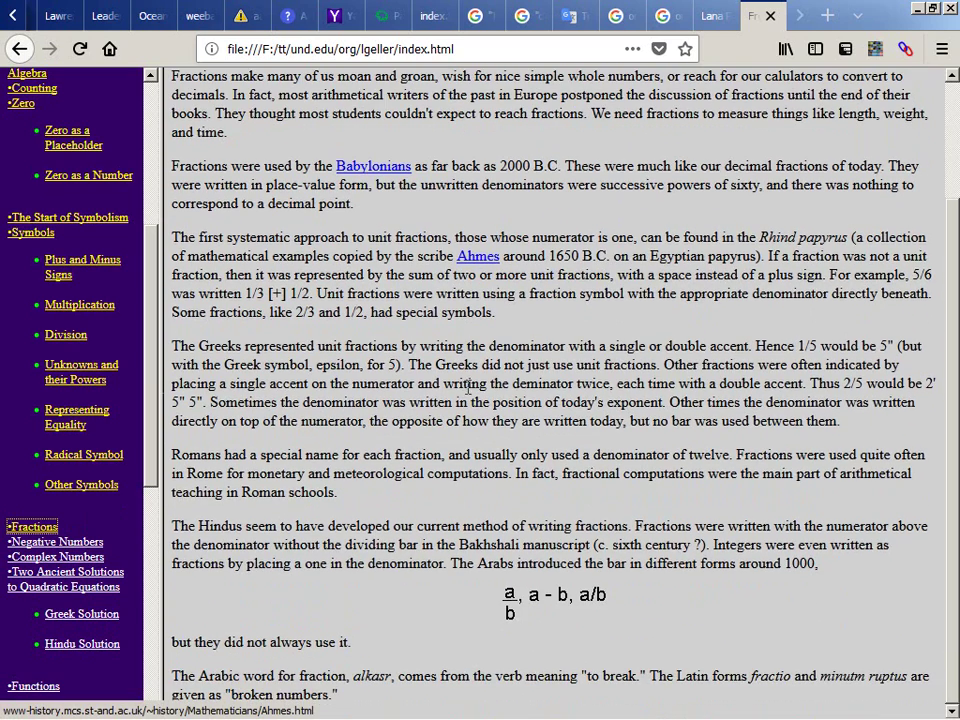
pyautogui.click(76, 543)
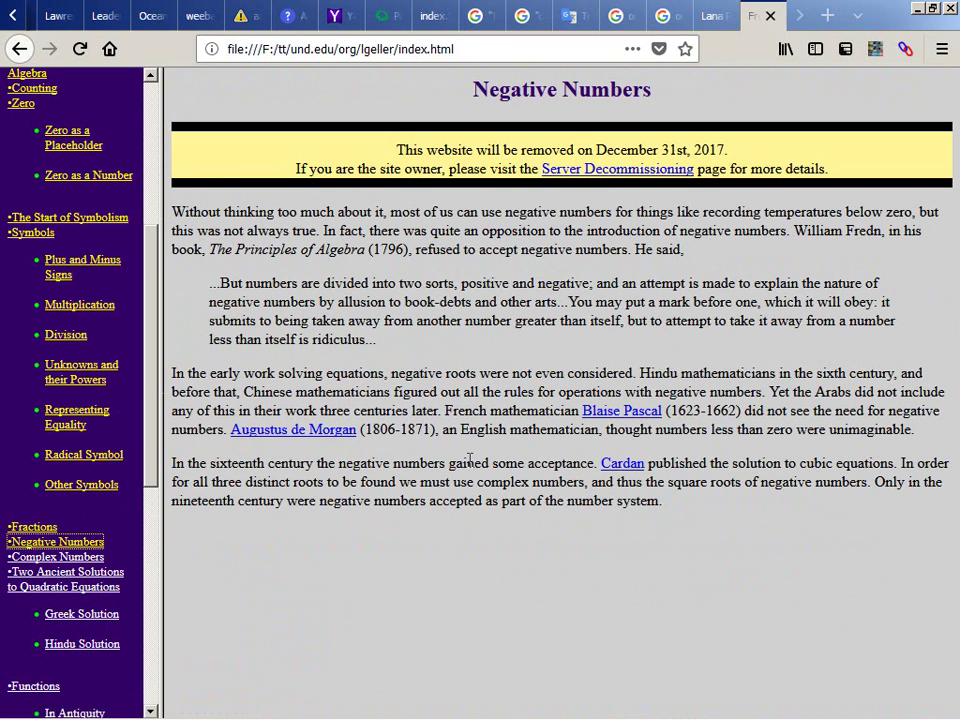
# Step: Check the Complex Numbers page and its linked fundamental theorem of algebra page, inspecting their formulas and links
pyautogui.click(45, 559)
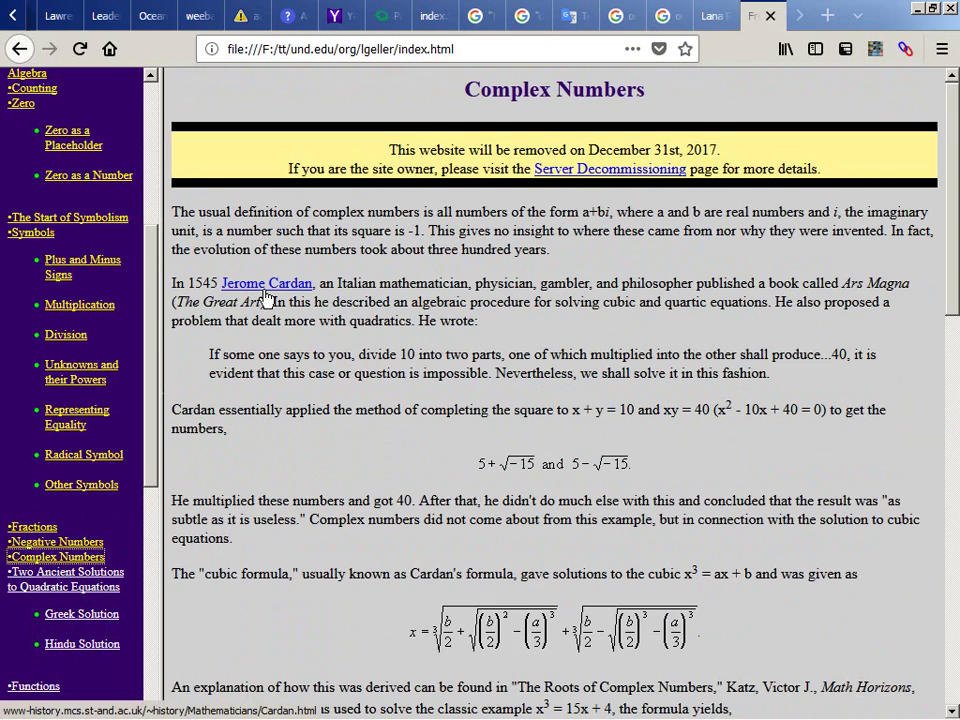
pyautogui.scroll(-6, 266, 300)
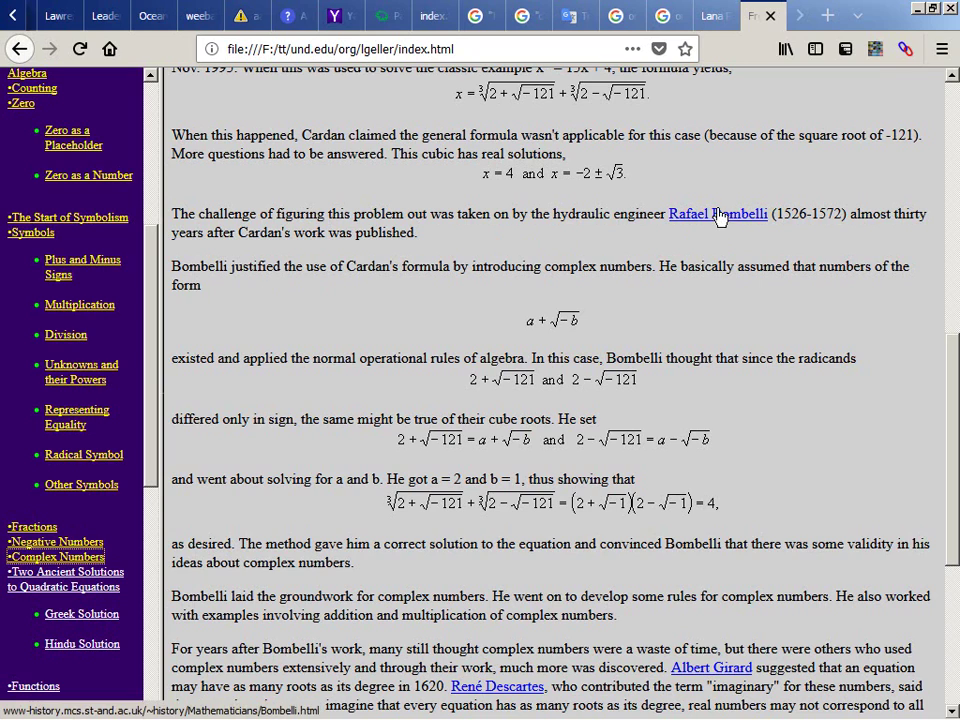
pyautogui.scroll(-4, 664, 216)
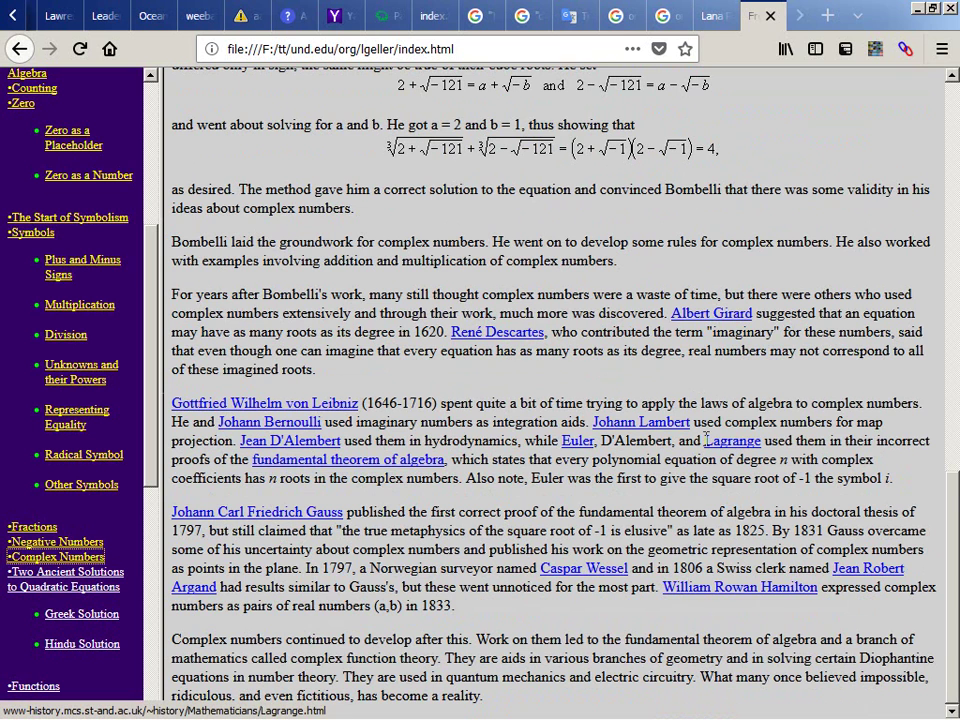
pyautogui.click(305, 461)
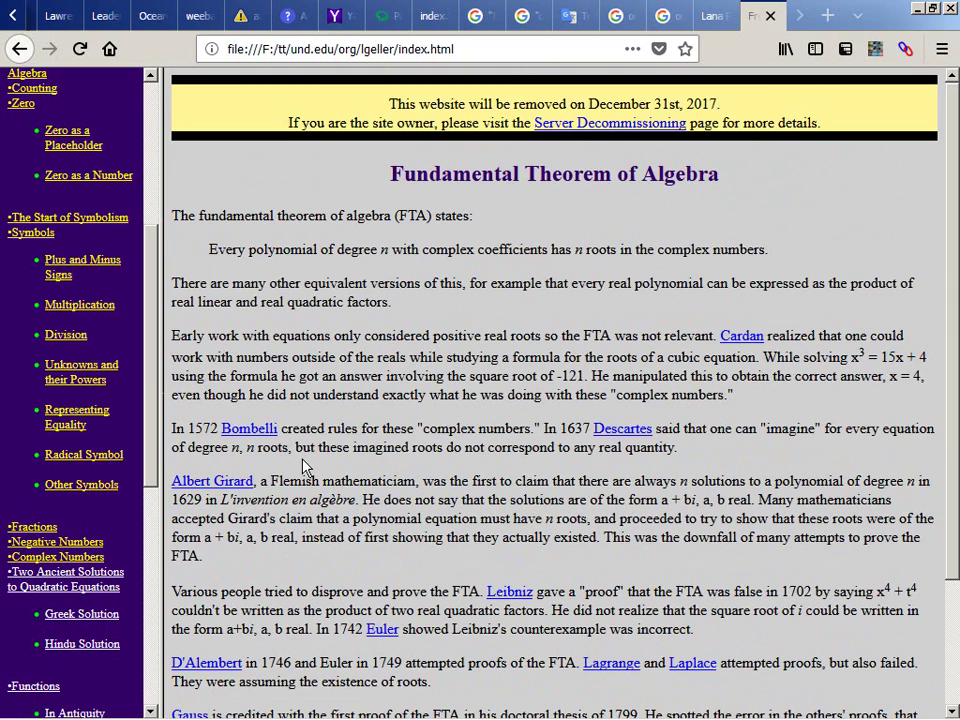
pyautogui.scroll(-3, 259, 430)
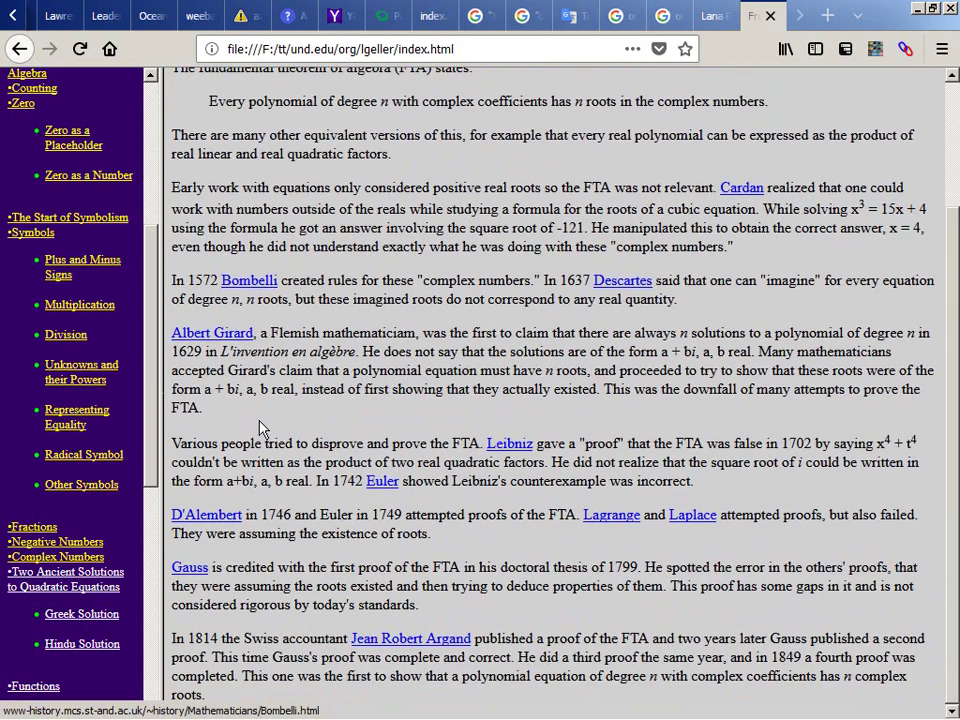
pyautogui.hotkey('alt', 'Left')
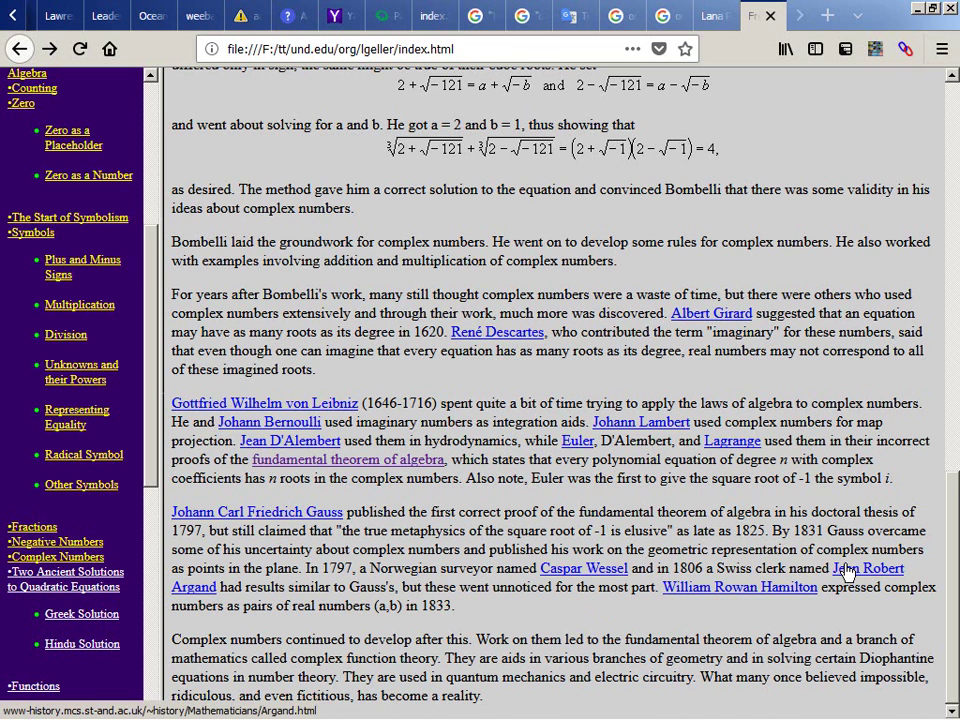
# Step: Open Two Ancient Solutions to Quadratic Equations and check its Greek Solution and Hindu Solution pages
pyautogui.click(88, 586)
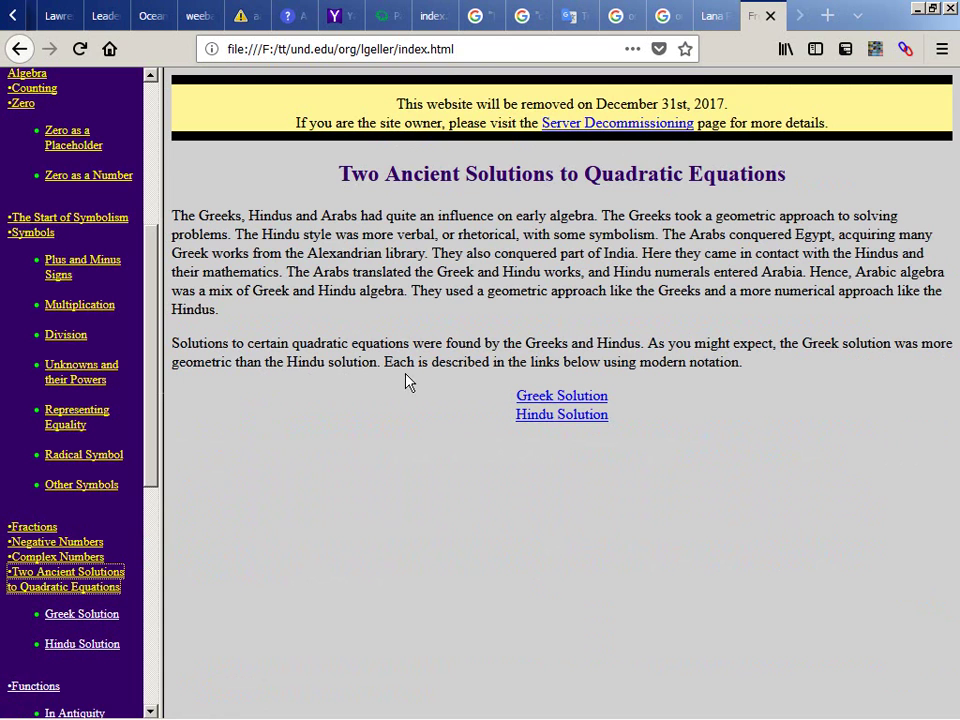
pyautogui.click(561, 397)
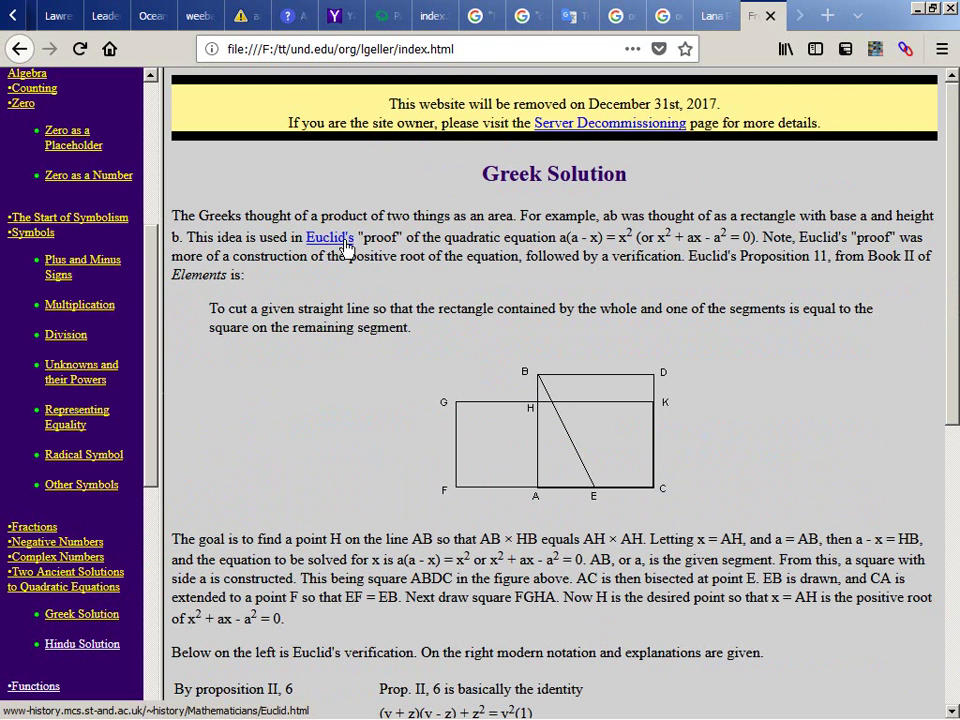
pyautogui.scroll(-8, 345, 245)
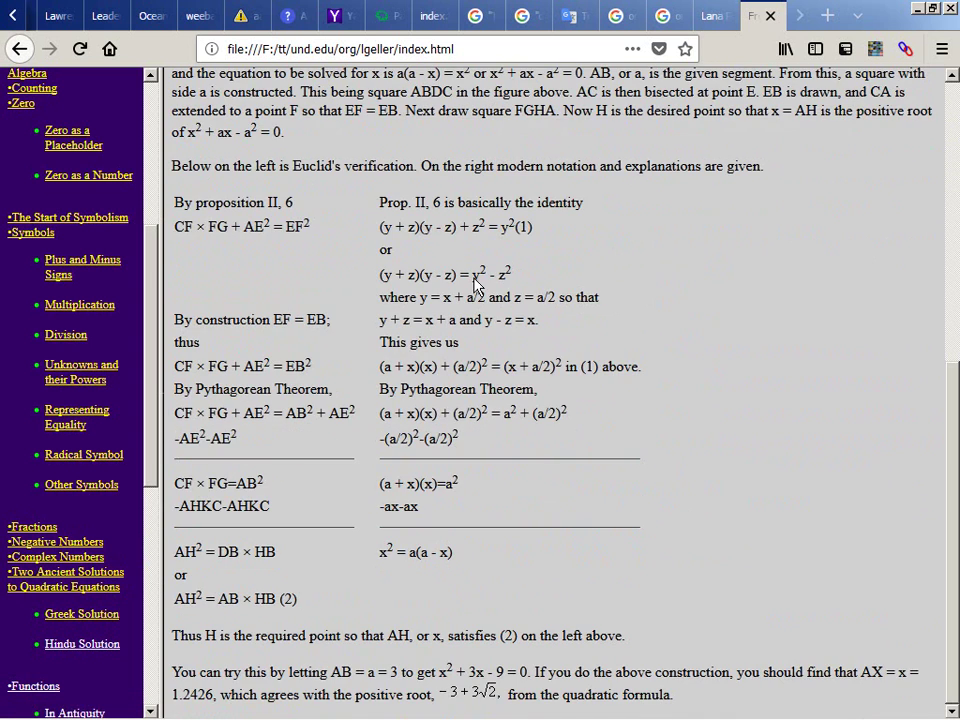
pyautogui.hotkey('alt', 'Left')
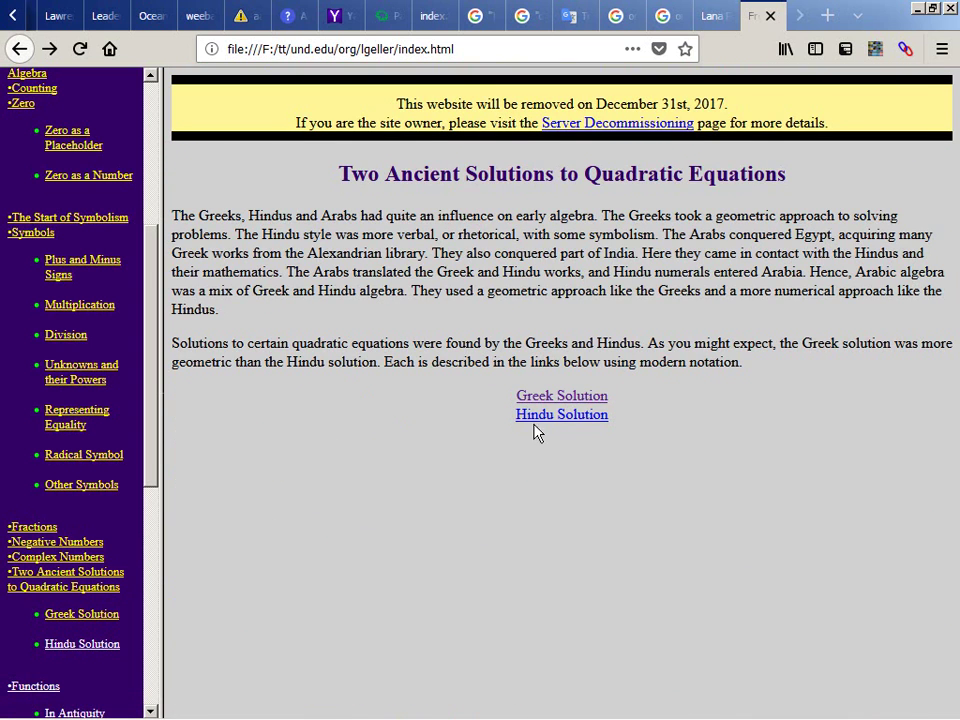
pyautogui.click(555, 415)
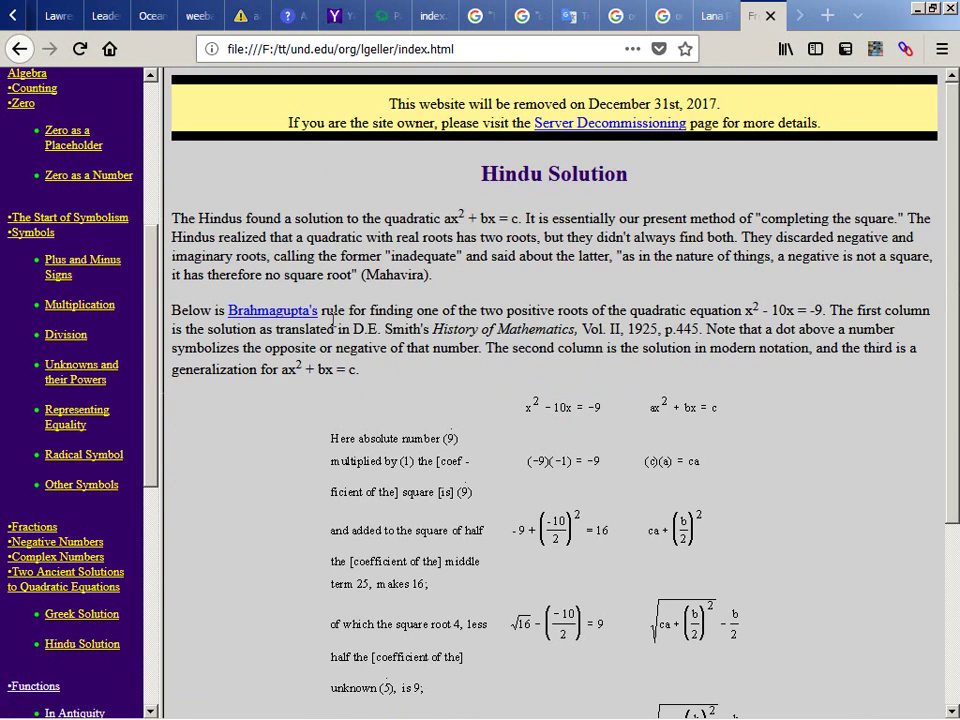
pyautogui.scroll(-4, 285, 330)
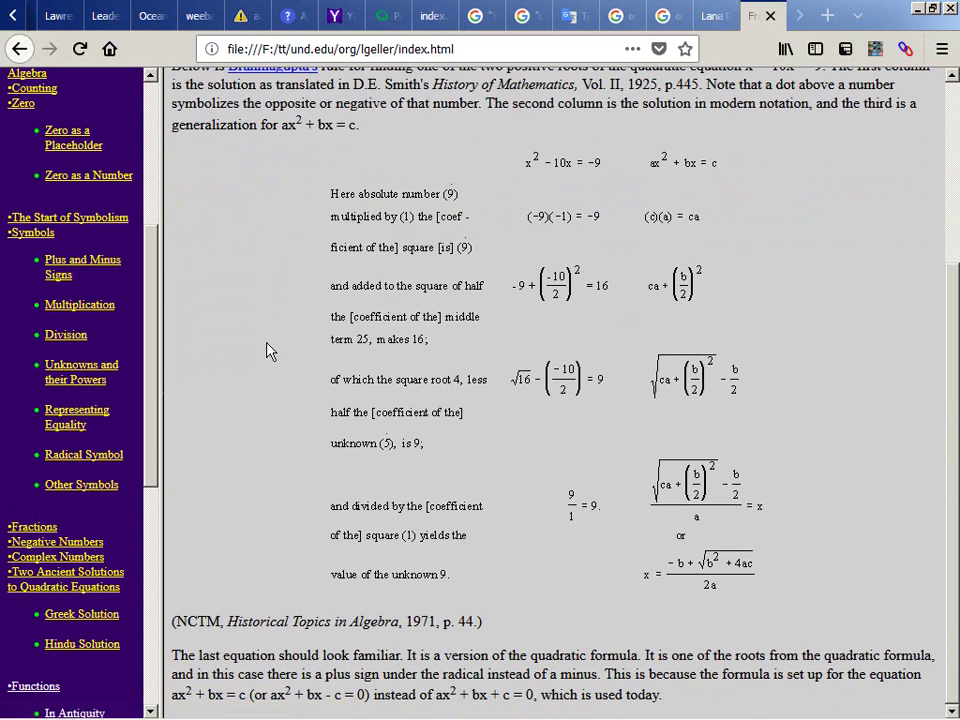
# Step: Open the Functions topic and view its Antiquity and Middle Ages pages, returning to the Functions overview
pyautogui.scroll(-4, 45, 470)
pyautogui.click(44, 476)
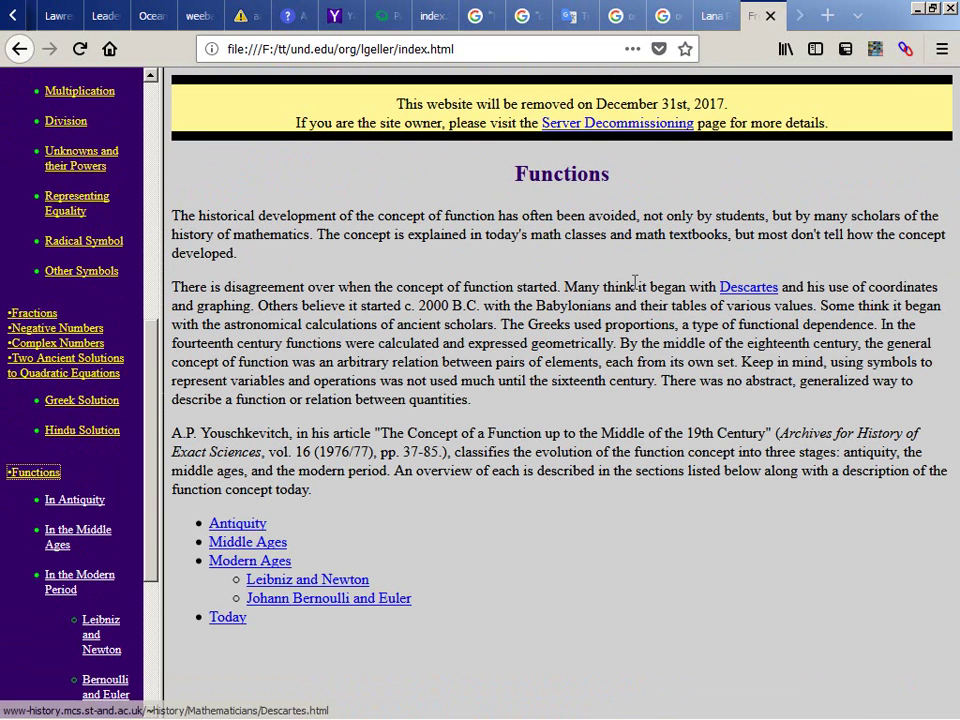
pyautogui.click(260, 525)
pyautogui.hotkey('alt', 'Left')
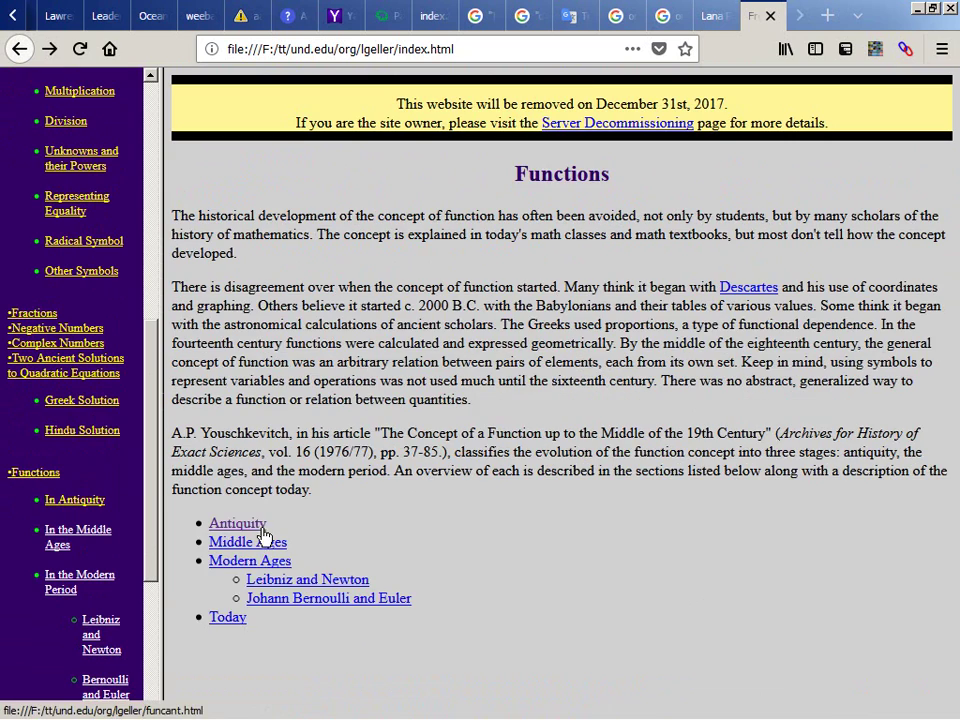
pyautogui.click(262, 545)
pyautogui.hotkey('alt', 'Left')
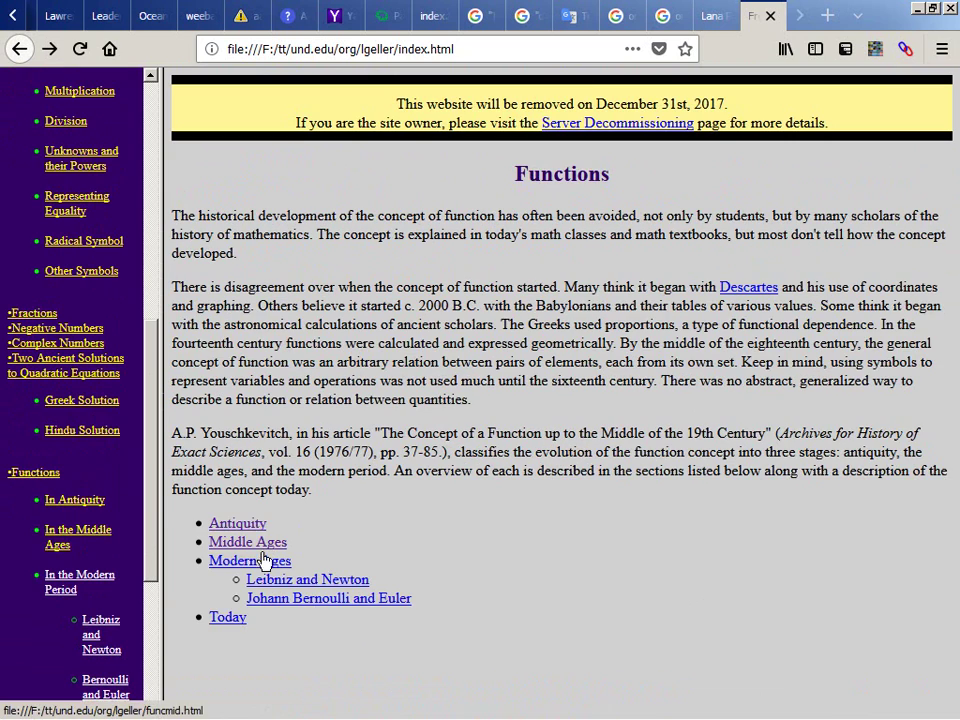
# Step: View the Modern Ages page and the Leibniz and Newton page, returning to the Functions overview after each
pyautogui.click(212, 563)
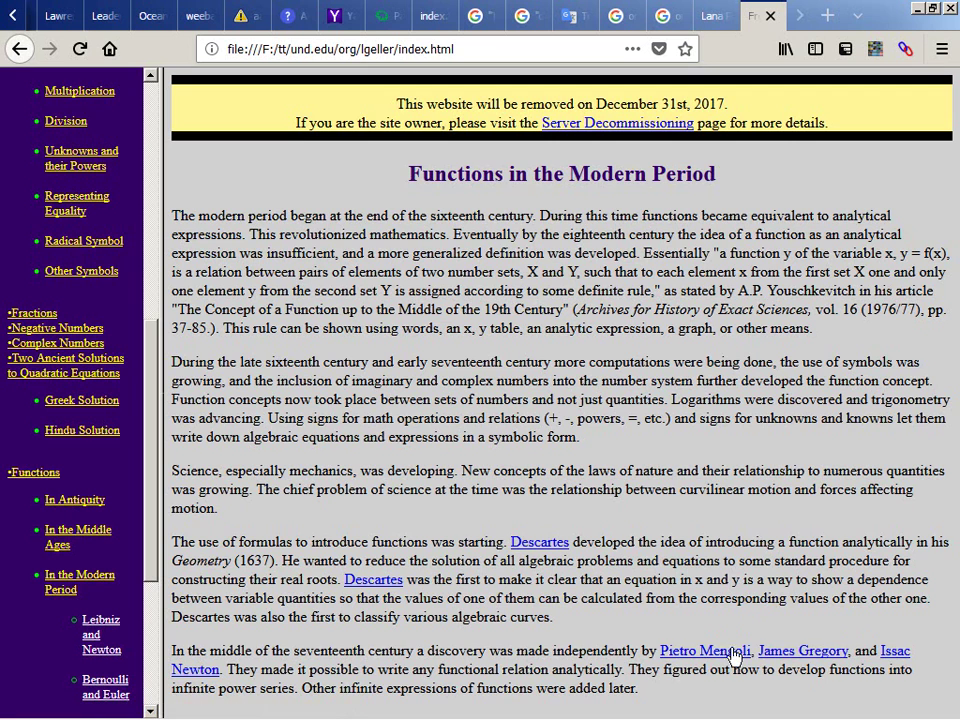
pyautogui.hotkey('alt', 'Left')
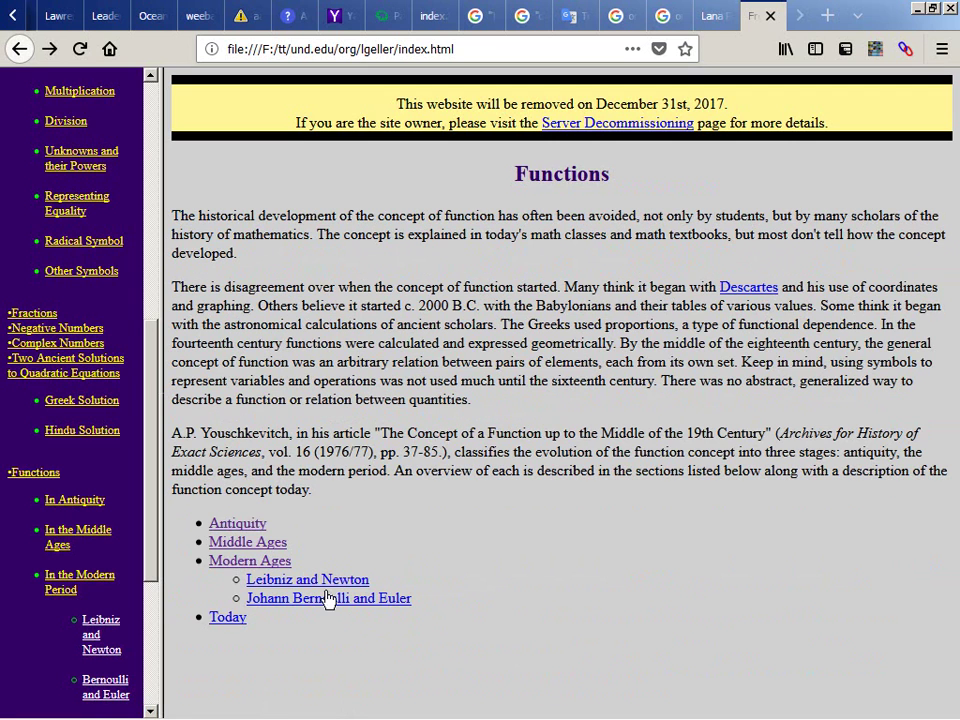
pyautogui.click(299, 580)
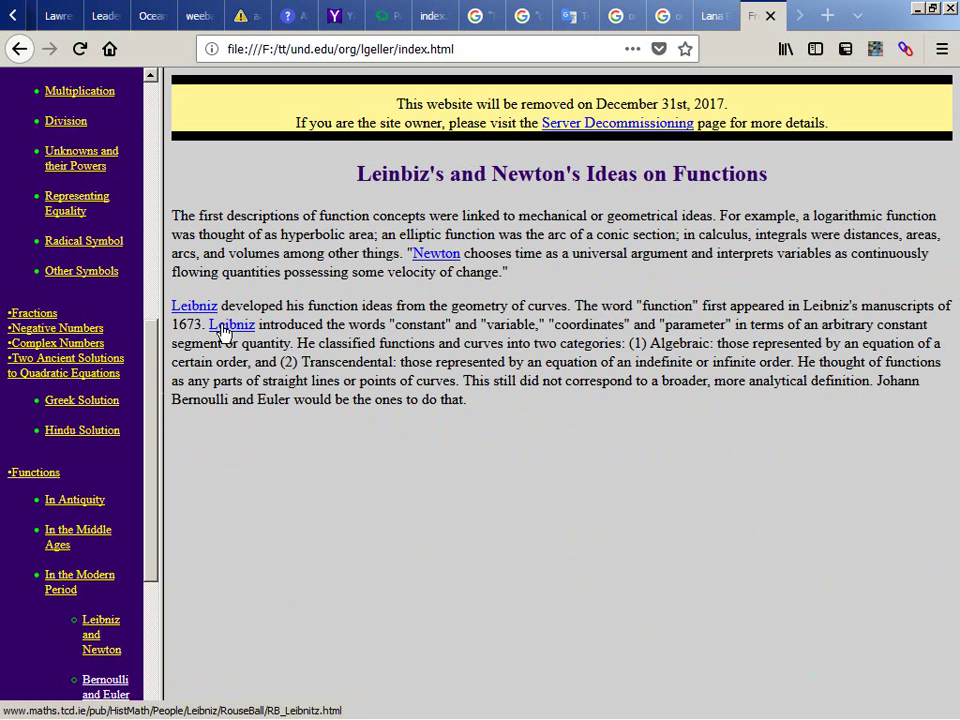
pyautogui.hotkey('alt', 'Left')
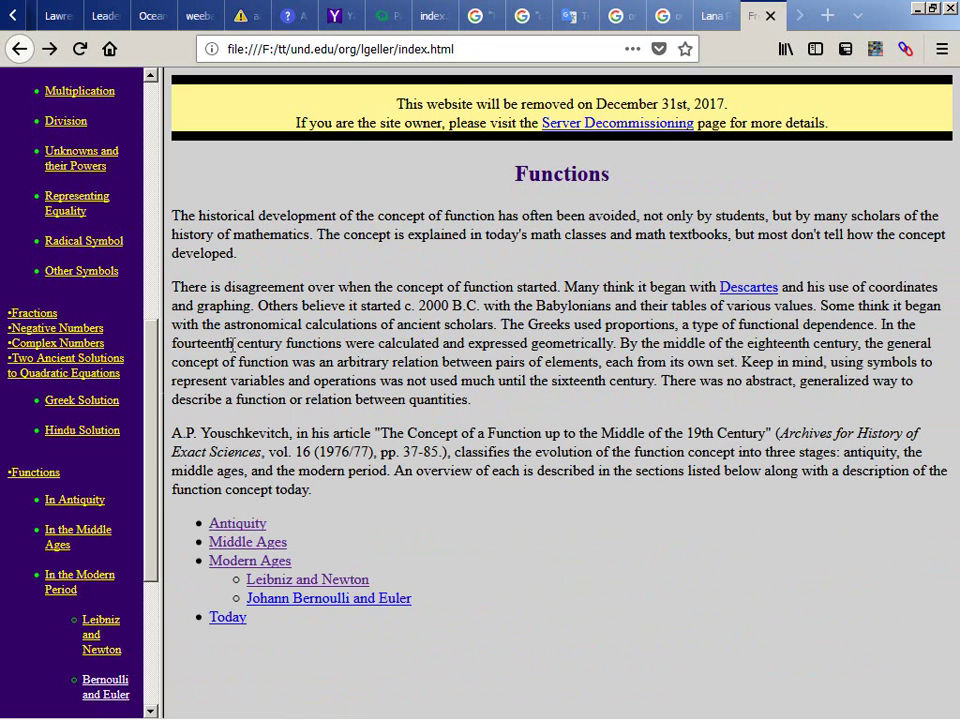
# Step: Open the Johann Bernoulli and Euler page and read it through to the end
pyautogui.click(346, 598)
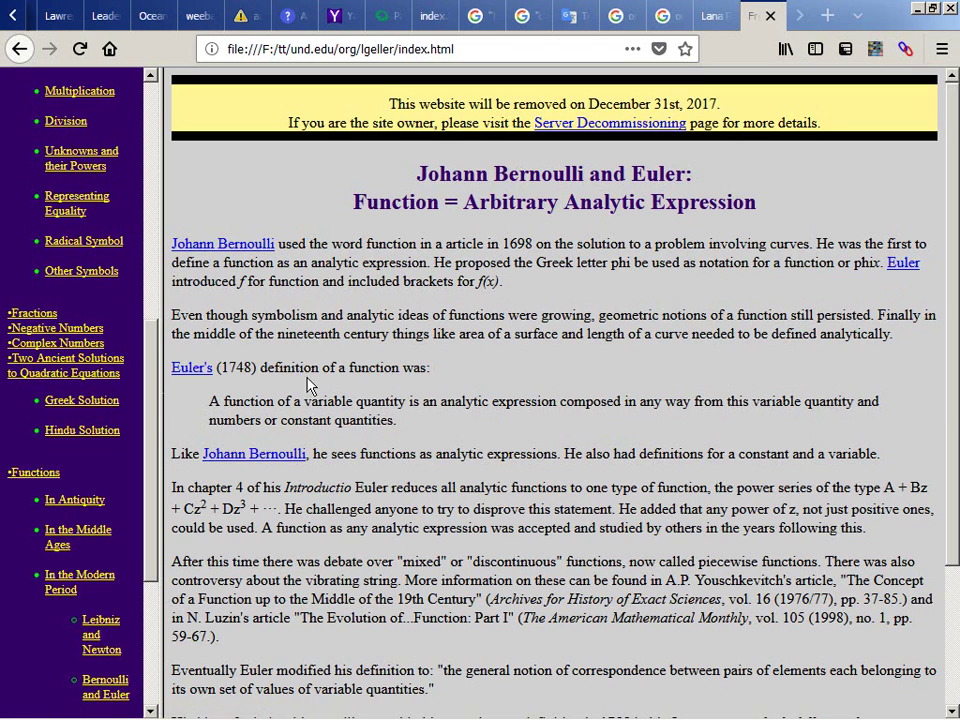
pyautogui.scroll(-3, 235, 300)
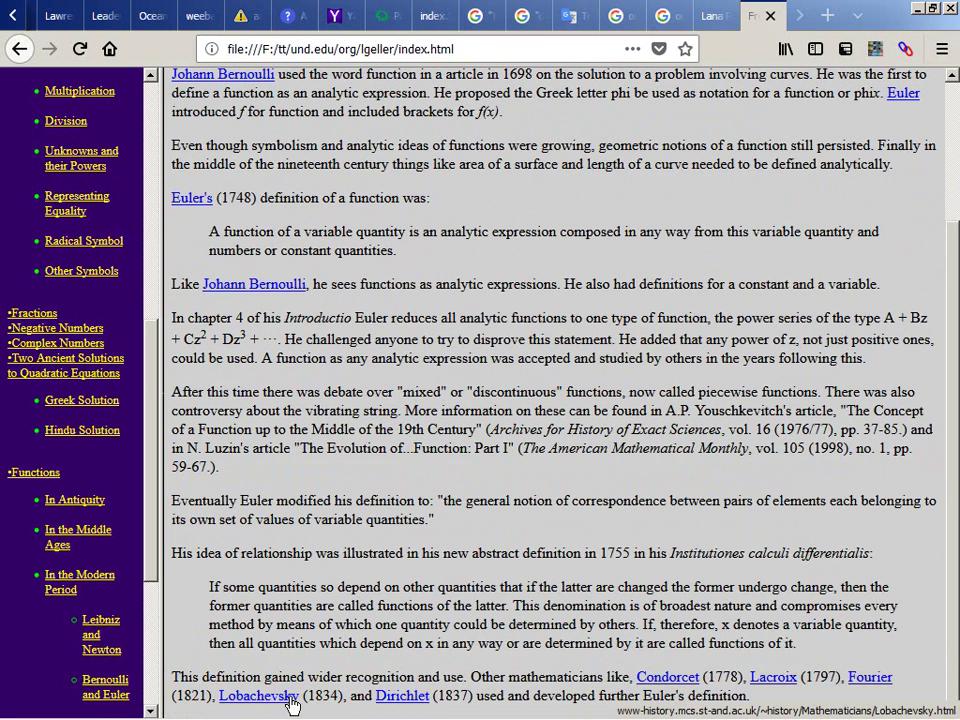
pyautogui.scroll(3, 304, 516)
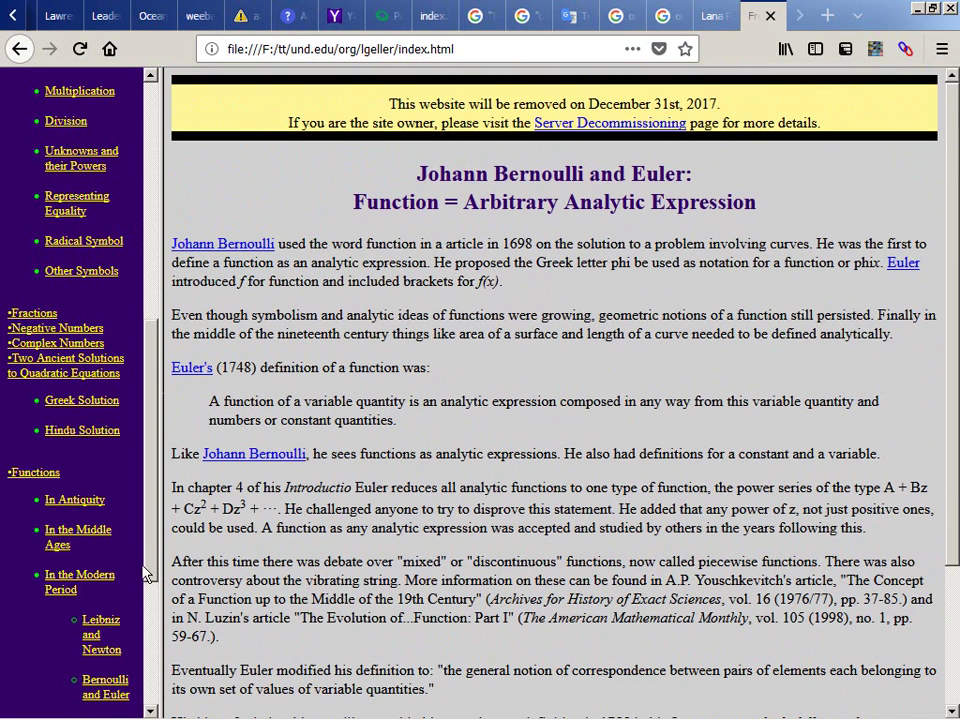
# Step: Open The Function Today from the topics list and read through to the ordered-pairs explanation
pyautogui.scroll(-5, 86, 650)
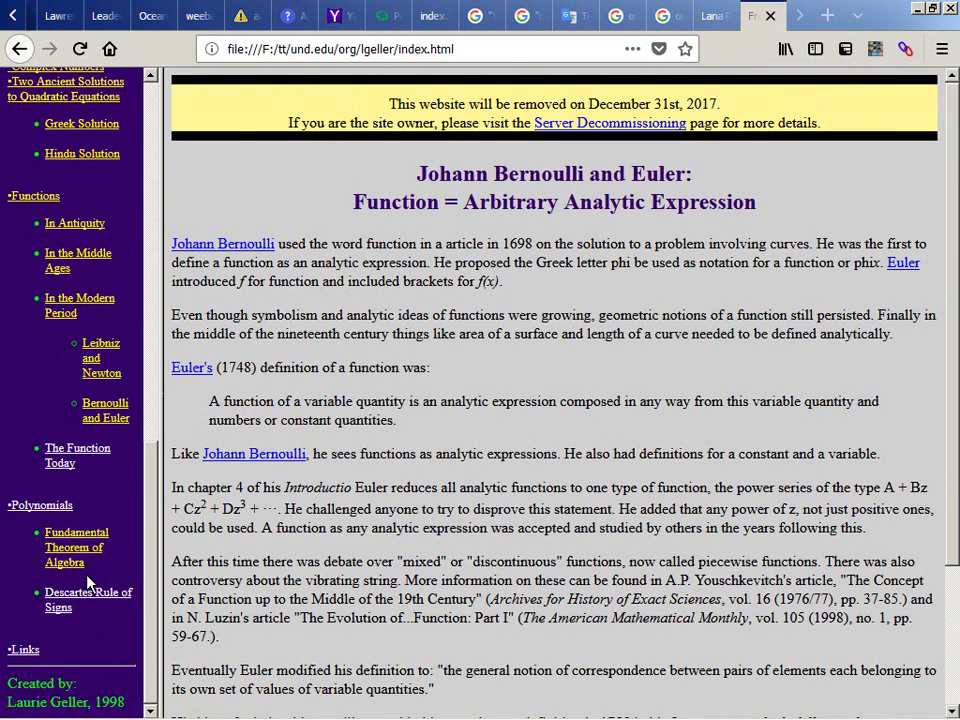
pyautogui.click(88, 455)
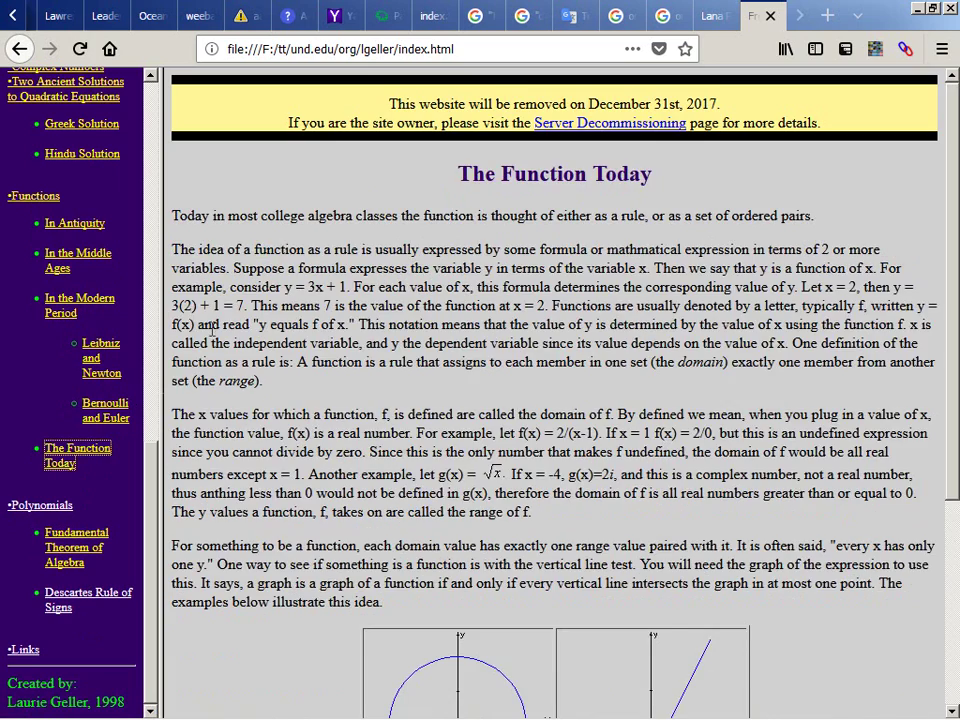
pyautogui.scroll(-9, 481, 329)
pyautogui.scroll(-1, 481, 329)
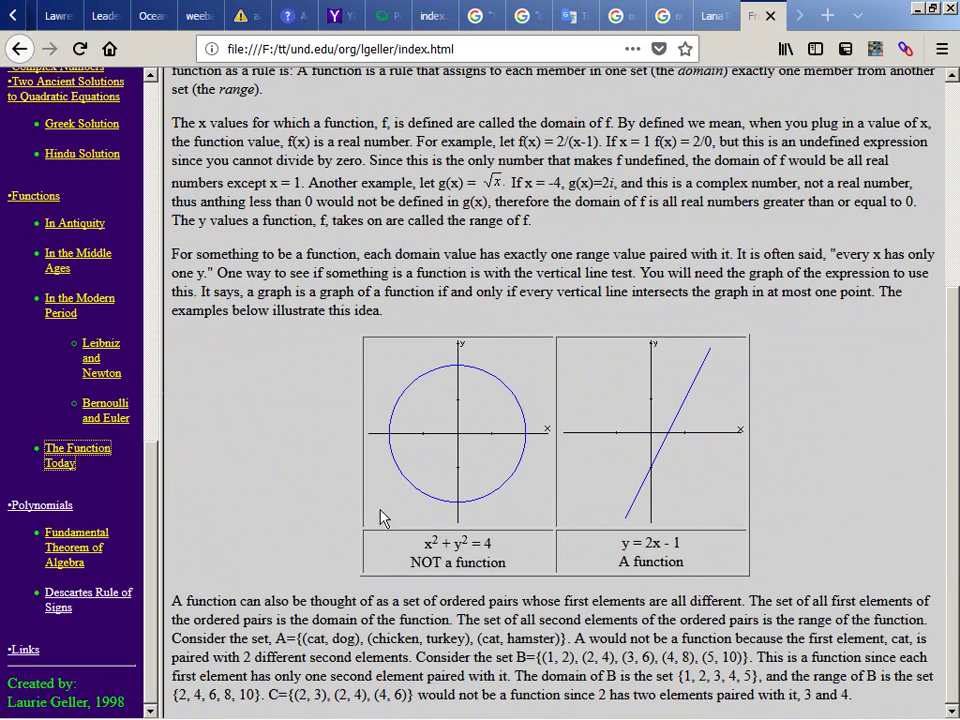
# Step: Read the Polynomials page and its linked pages on Descartes's Rule of Signs and the Fundamental Theorem of Algebra
pyautogui.click(42, 505)
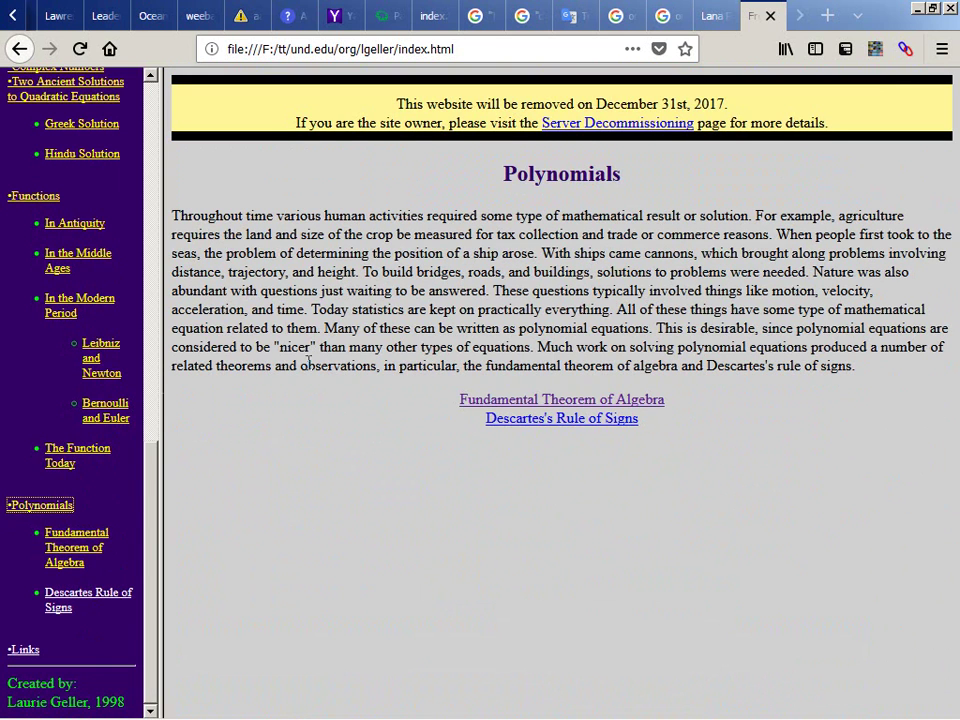
pyautogui.click(582, 425)
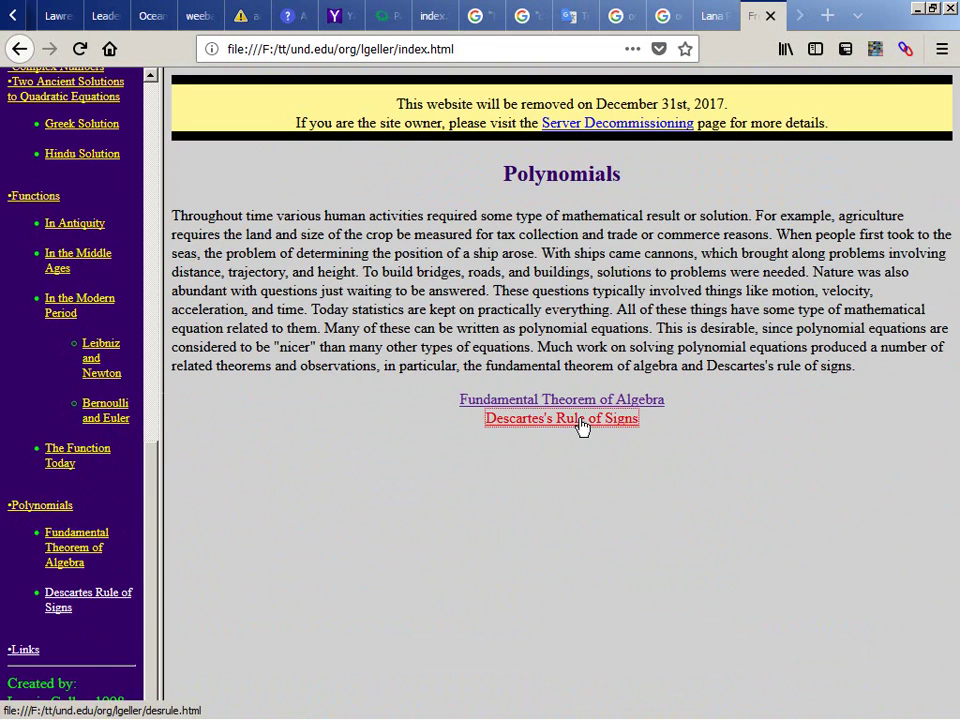
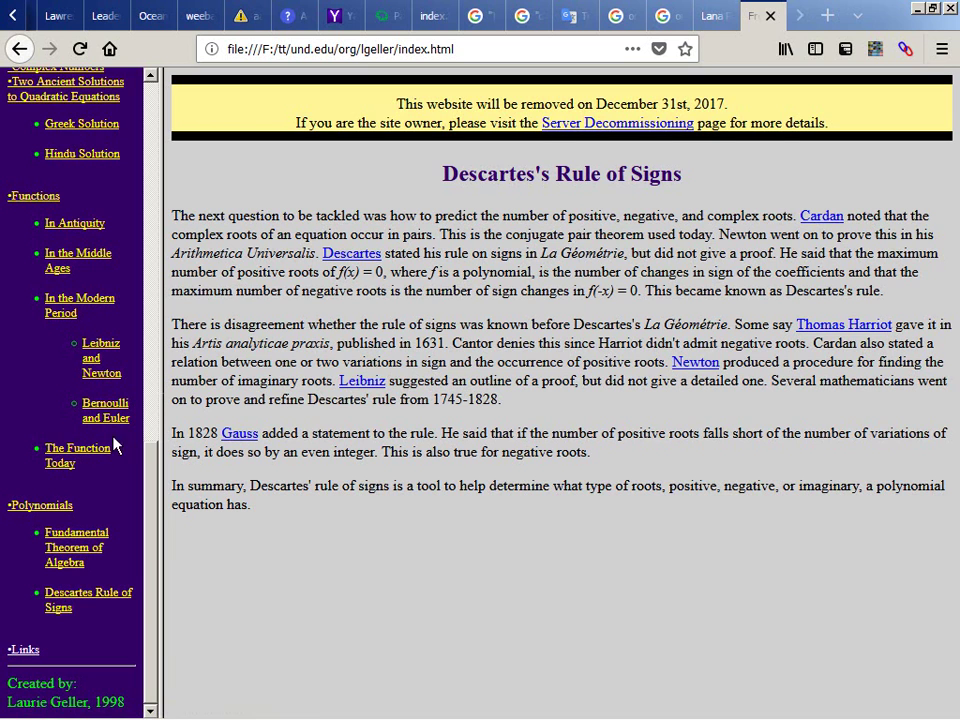
pyautogui.click(78, 542)
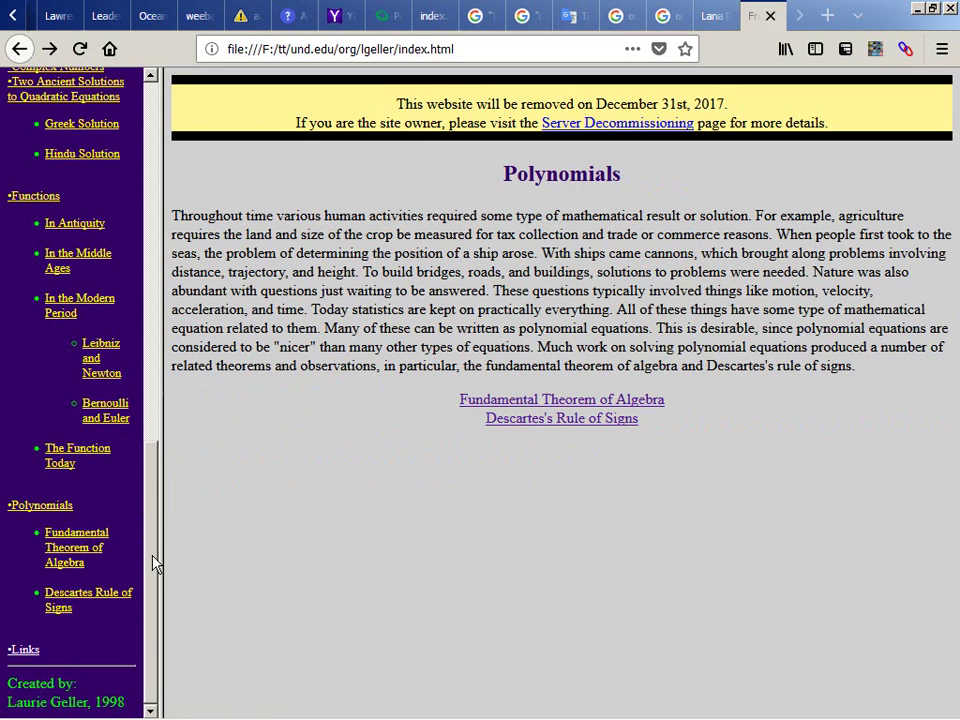
# Step: Open the Links page and review the complete list of site topics
pyautogui.click(17, 654)
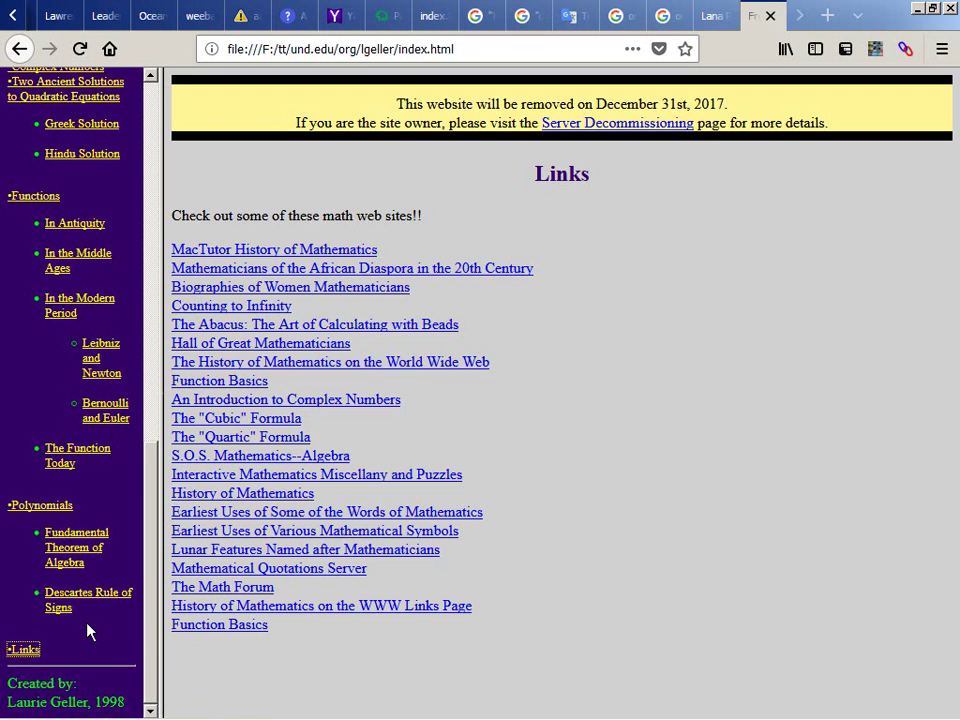
pyautogui.scroll(15, 87, 630)
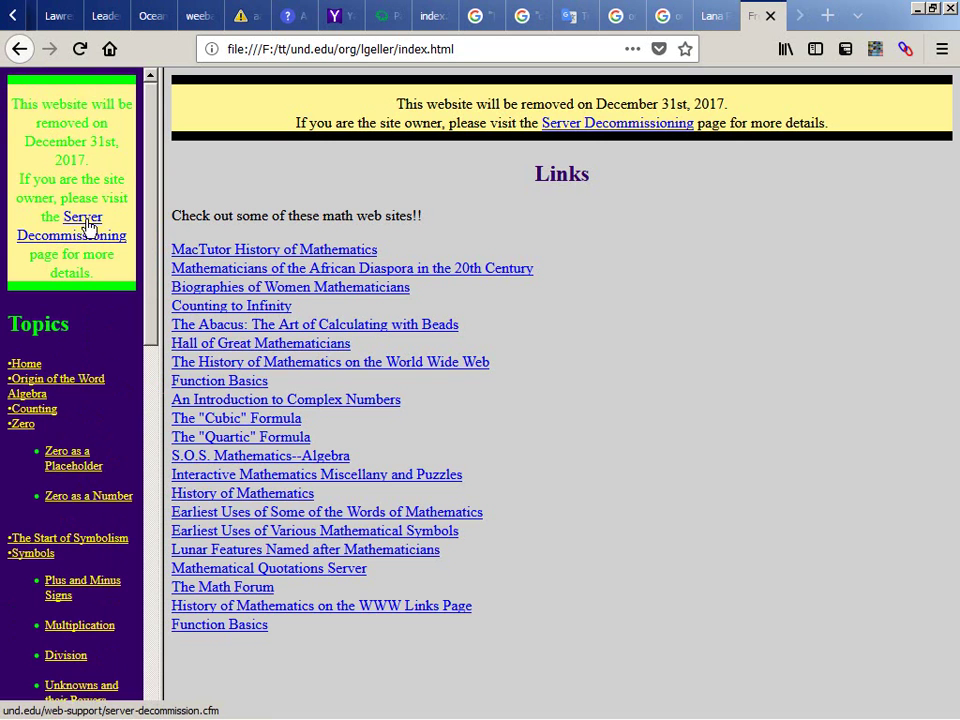
pyautogui.scroll(-10, 90, 274)
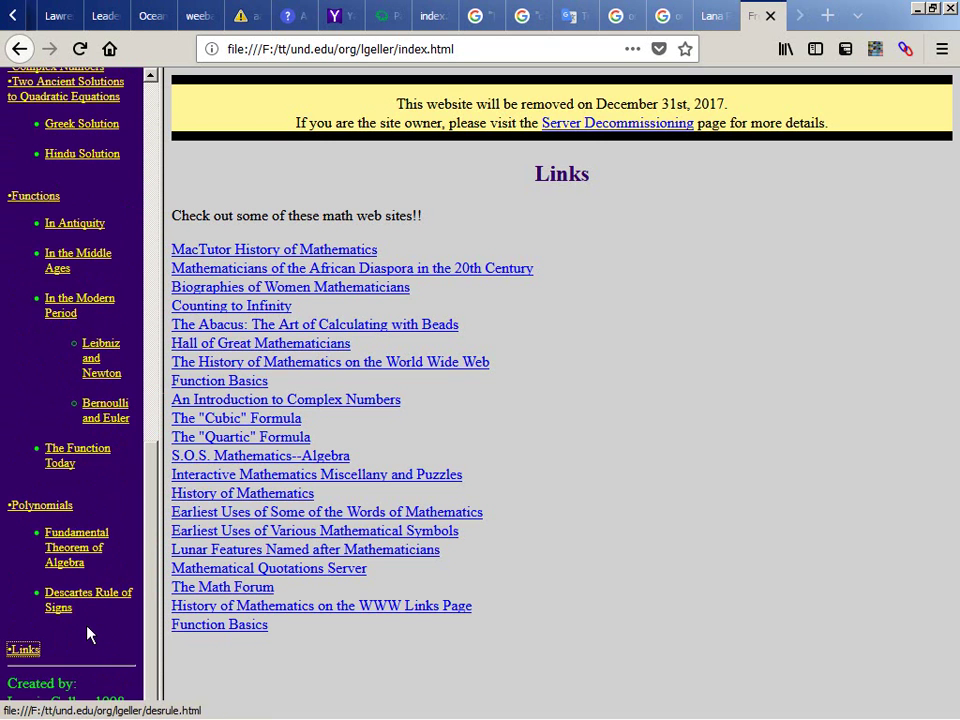
# Step: Switch to Windows Explorer, open index.html from the ltyree folder in org, and read through the resulting faculty page
pyautogui.hotkey('ctrl', 'shift', 'Tab')
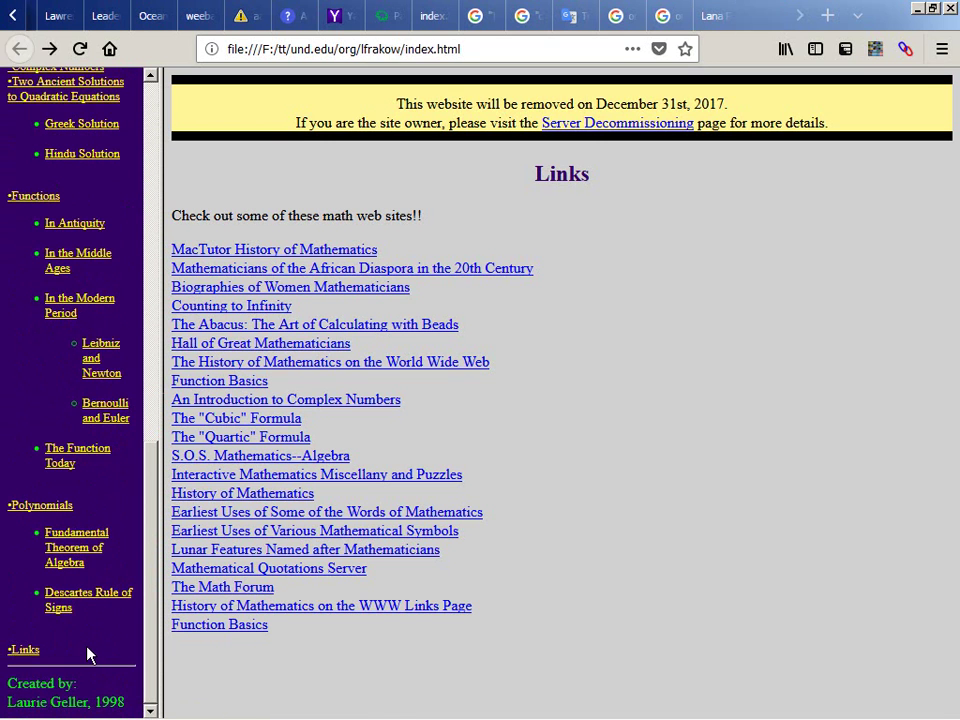
pyautogui.hotkey('alt', 'Tab')
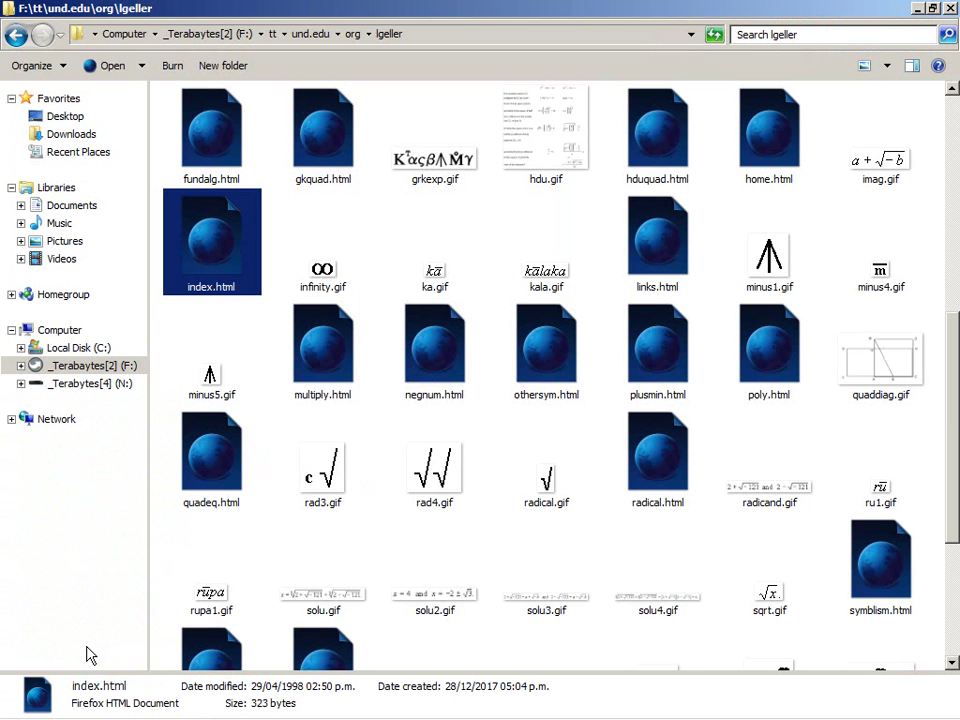
pyautogui.hotkey('alt', 'Up')
pyautogui.scroll(-3, 87, 655)
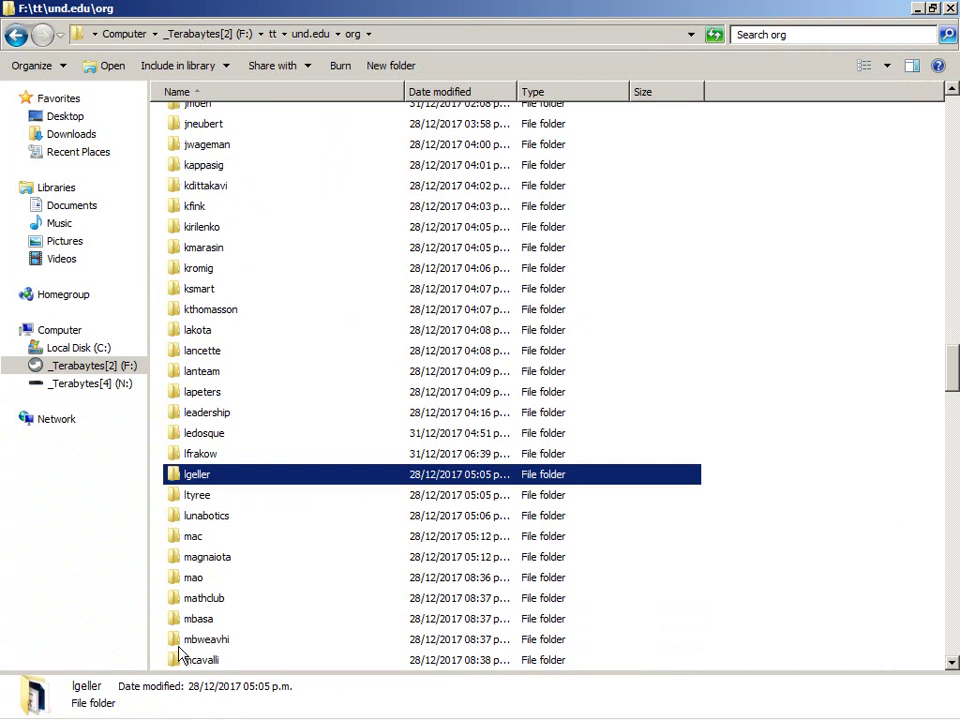
pyautogui.scroll(-1, 179, 652)
pyautogui.press('Down')
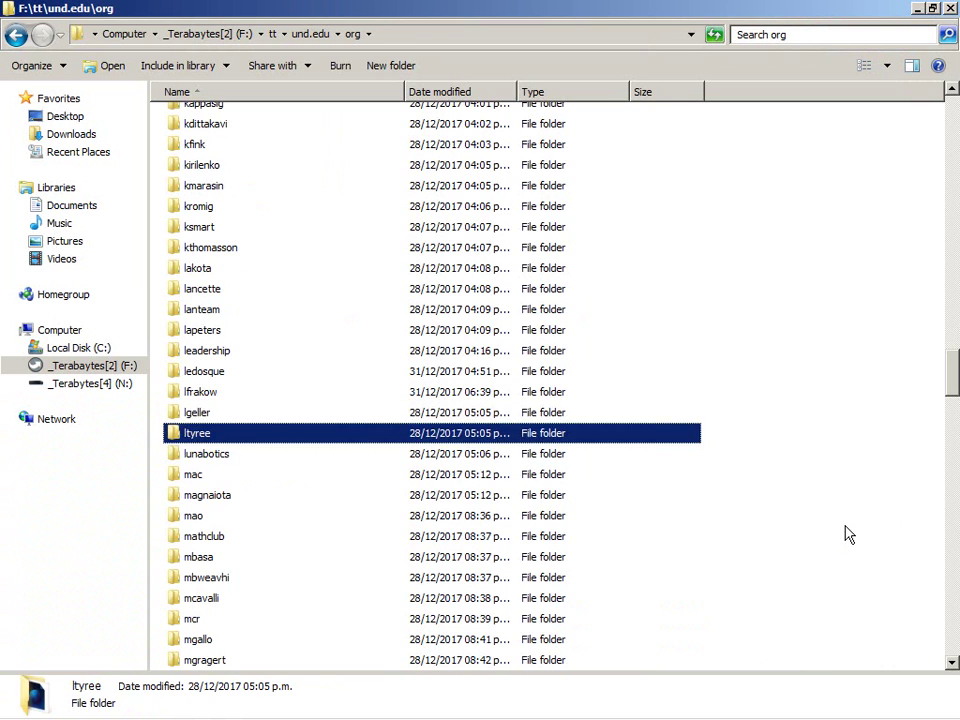
pyautogui.press('Return')
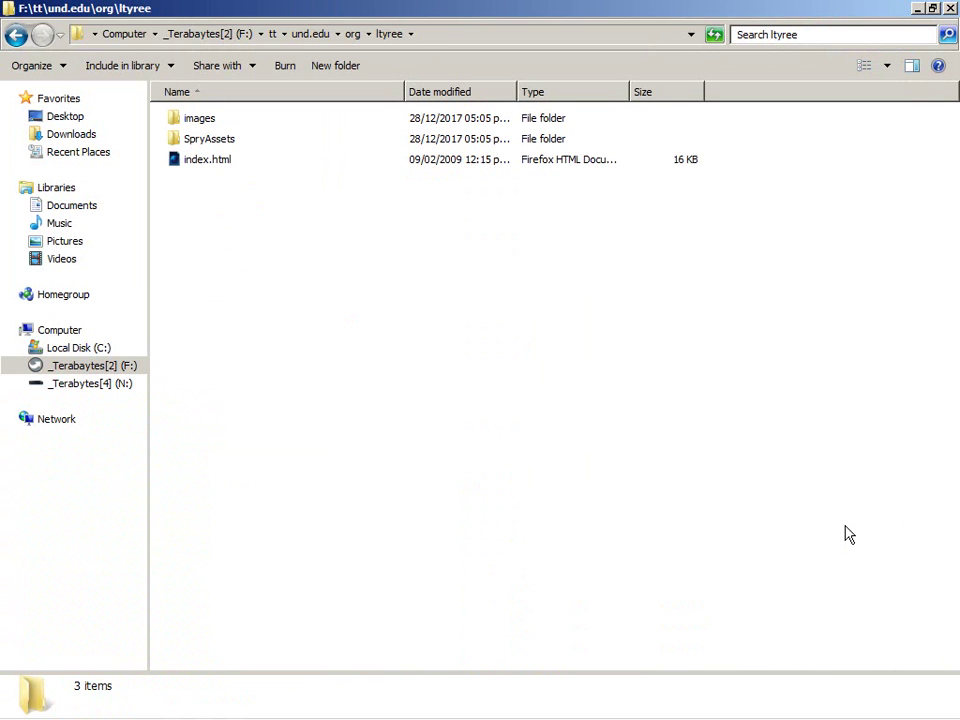
pyautogui.press('End')
pyautogui.press('Return')
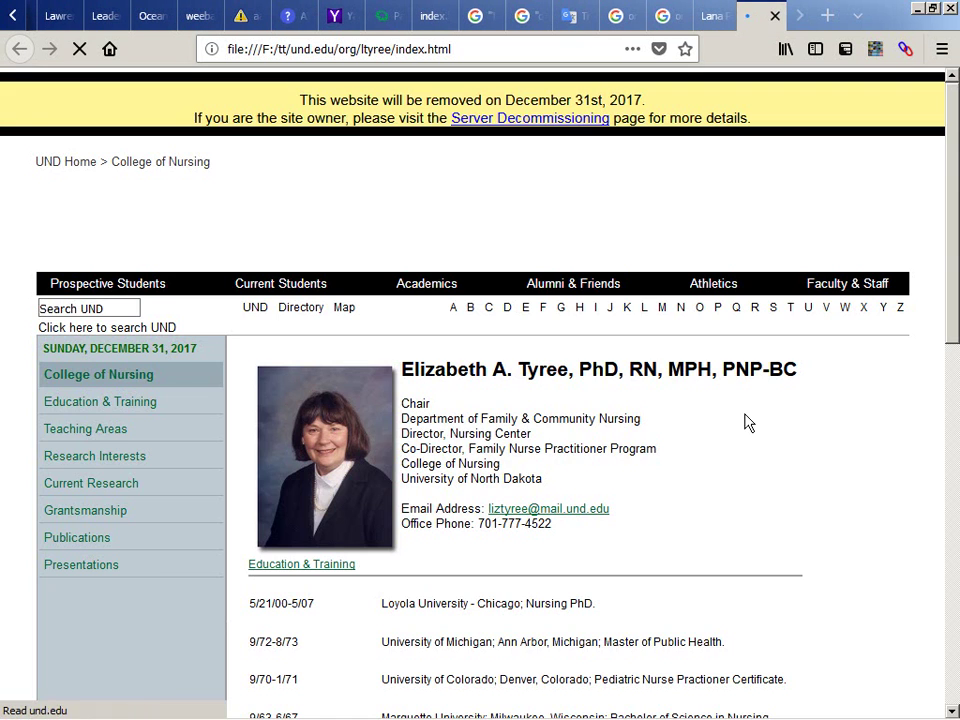
pyautogui.scroll(-10, 9, 394)
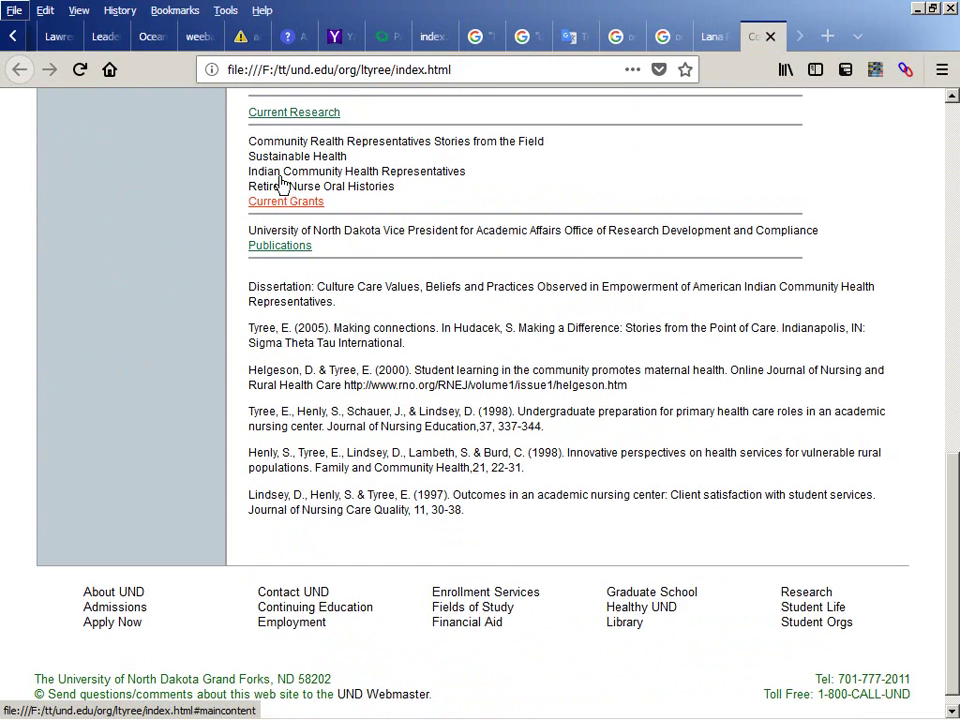
# Step: Return to Windows Explorer and open index.html from the lunabotics folder in org
pyautogui.hotkey('alt', 'Tab')
pyautogui.hotkey('alt', 'Up')
pyautogui.write('lunabotics')
pyautogui.press('Return')
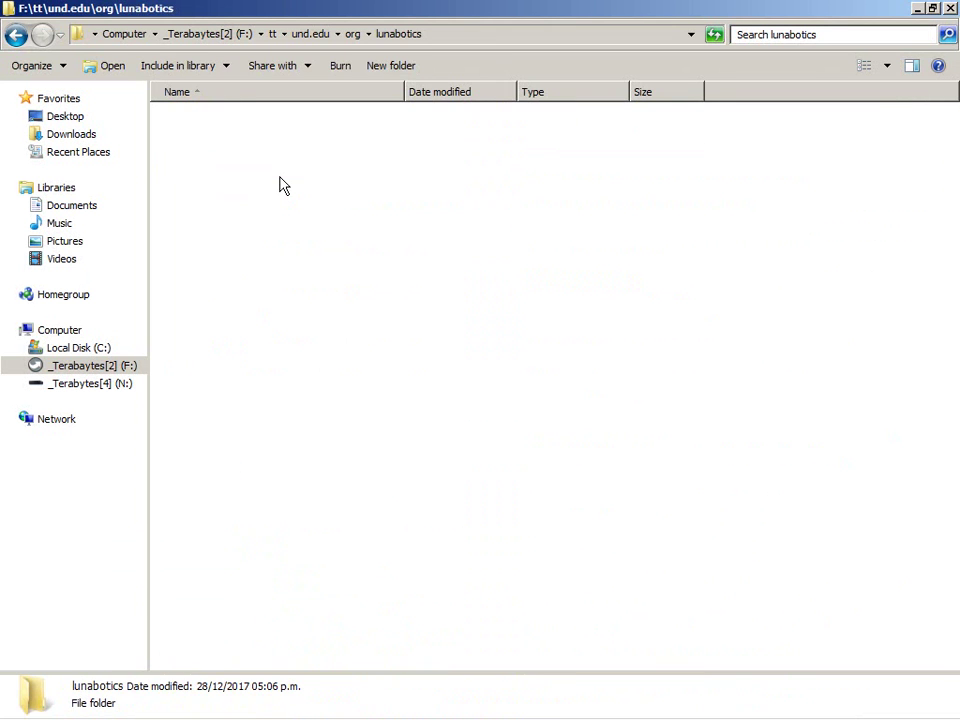
pyautogui.doubleClick(226, 224)
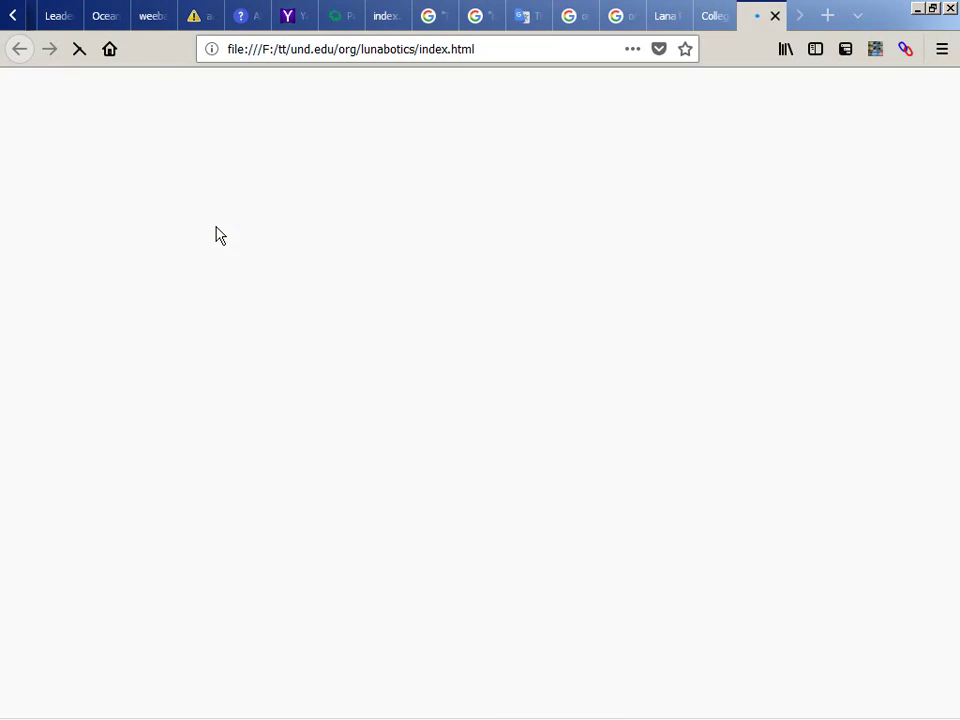
# Step: Look over the Lunabotics home page and view the Team Members page
pyautogui.scroll(-6, 218, 234)
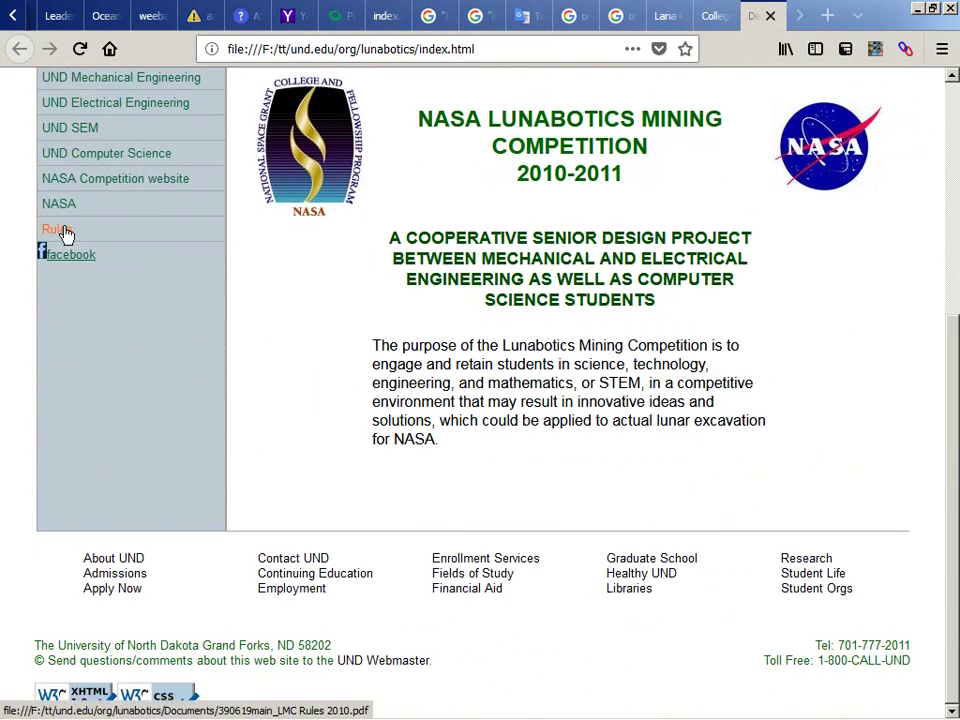
pyautogui.scroll(6, 62, 236)
pyautogui.scroll(-2, 66, 233)
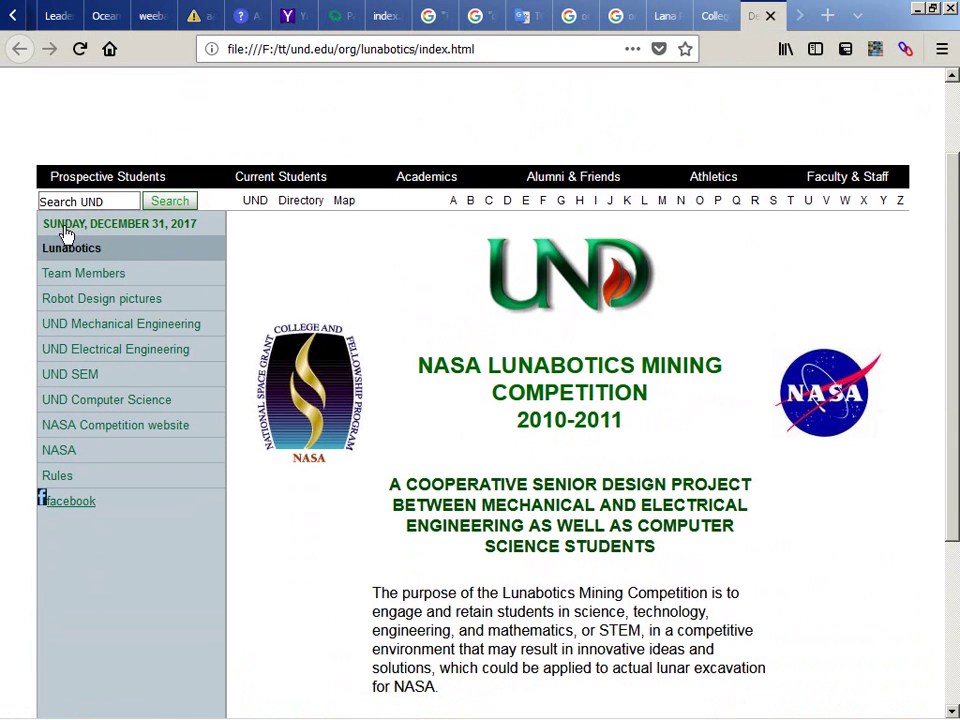
pyautogui.click(93, 276)
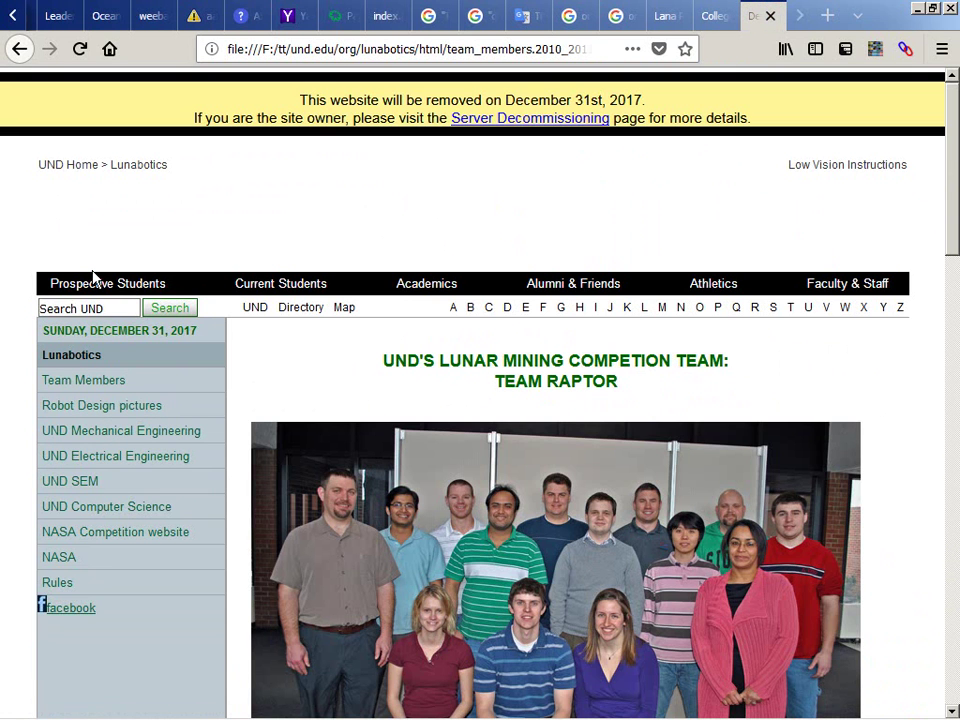
pyautogui.scroll(-4, 93, 276)
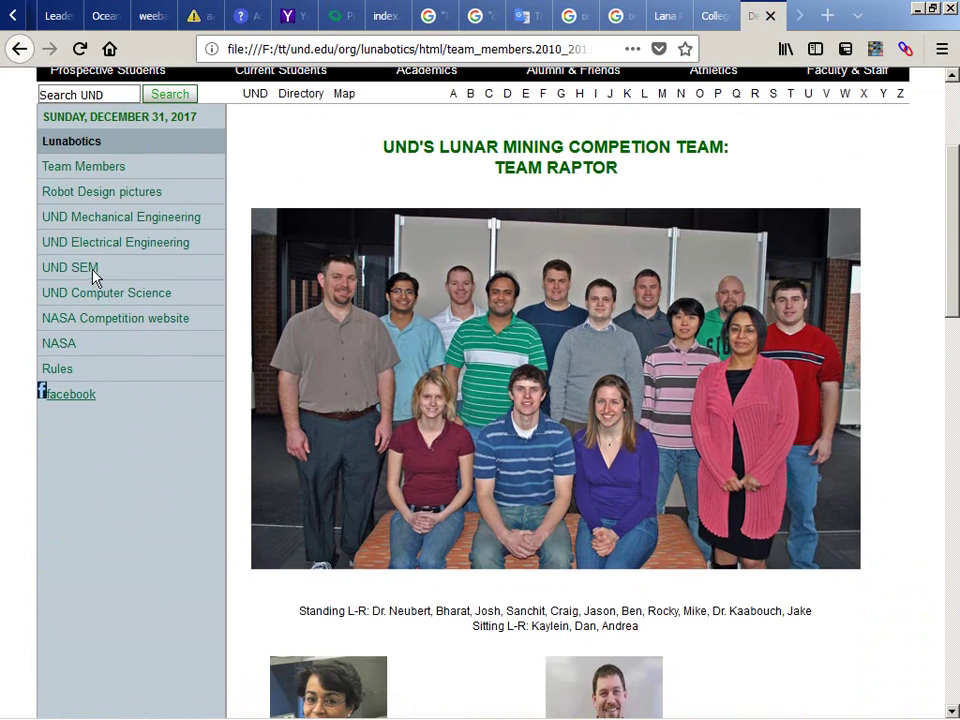
# Step: Open the Robot Design pictures page and browse the photos of the lunabot's construction
pyautogui.click(93, 196)
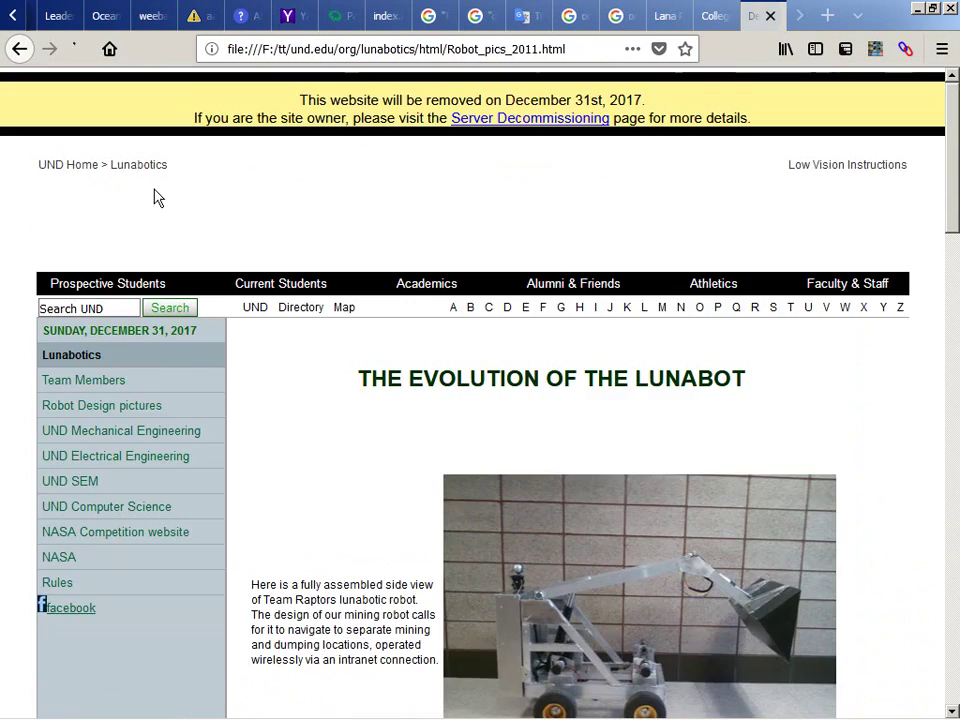
pyautogui.scroll(-10, 311, 197)
pyautogui.scroll(-5, 407, 197)
pyautogui.scroll(5, 403, 197)
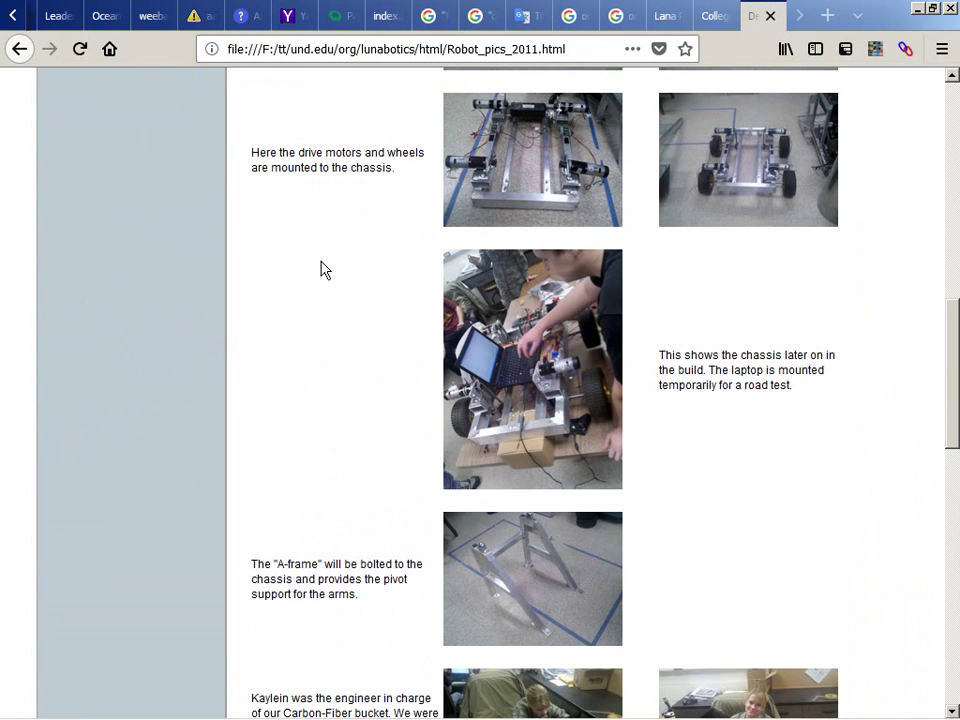
# Step: View the remaining lunabot construction photos and try to open the UND Mechanical Engineering page
pyautogui.scroll(-12, 321, 270)
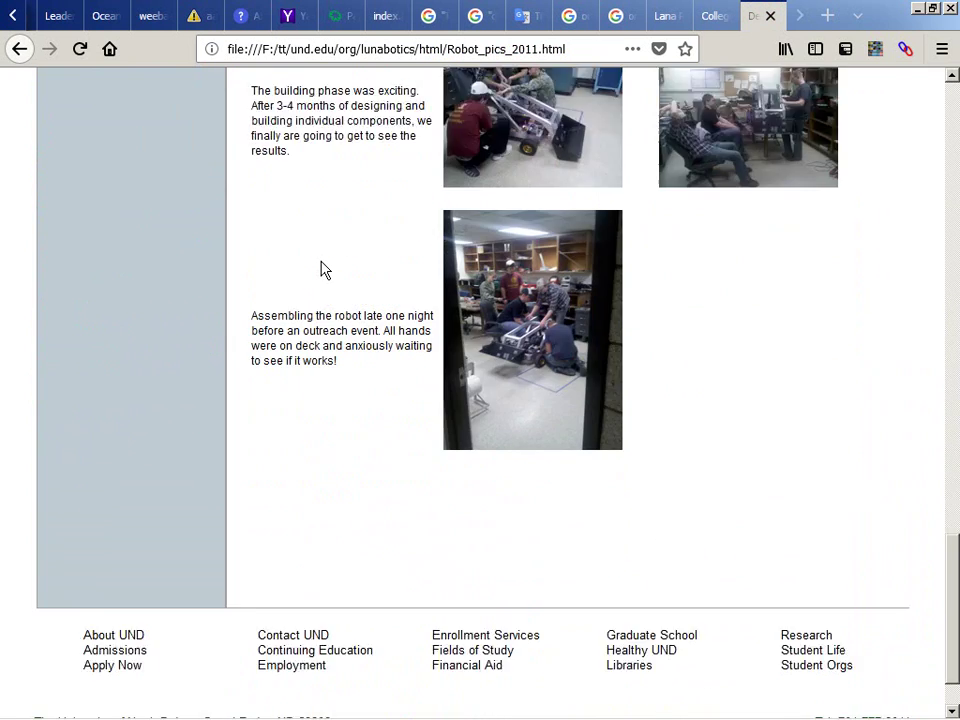
pyautogui.scroll(20, 191, 270)
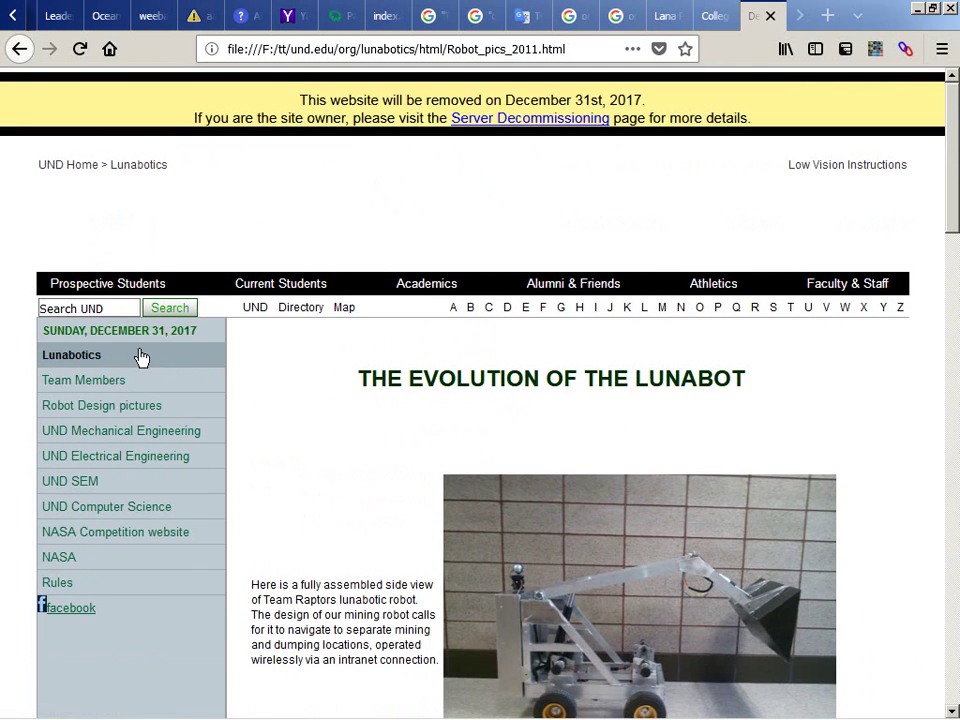
pyautogui.click(141, 437)
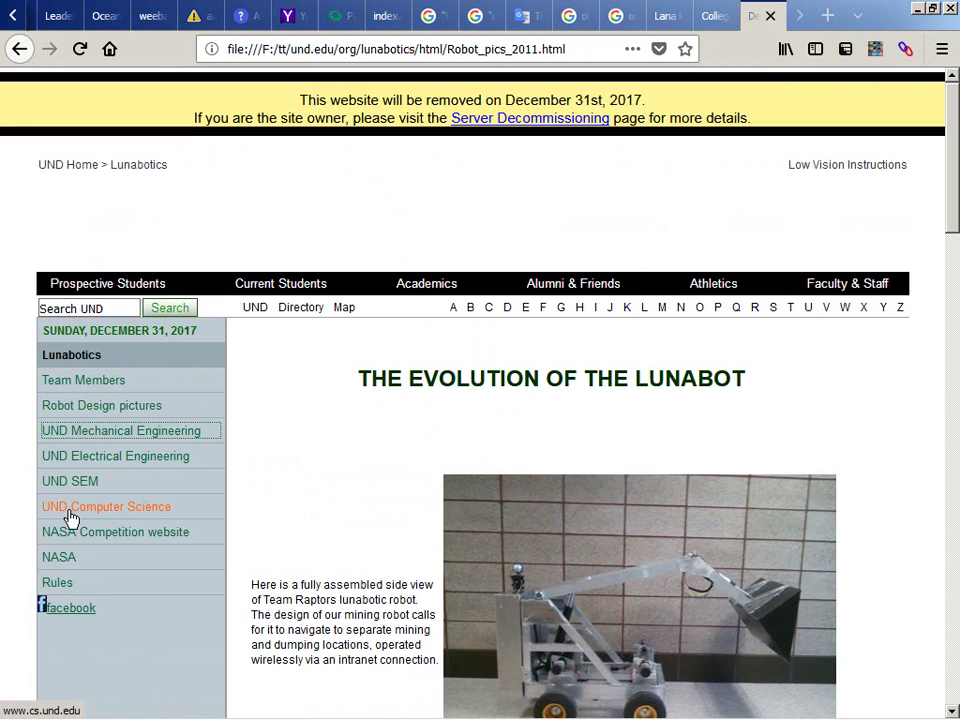
# Step: Open the Rules document from the Lunabotics site and read through the Lunabotics Mining Competition Rules
pyautogui.click(57, 597)
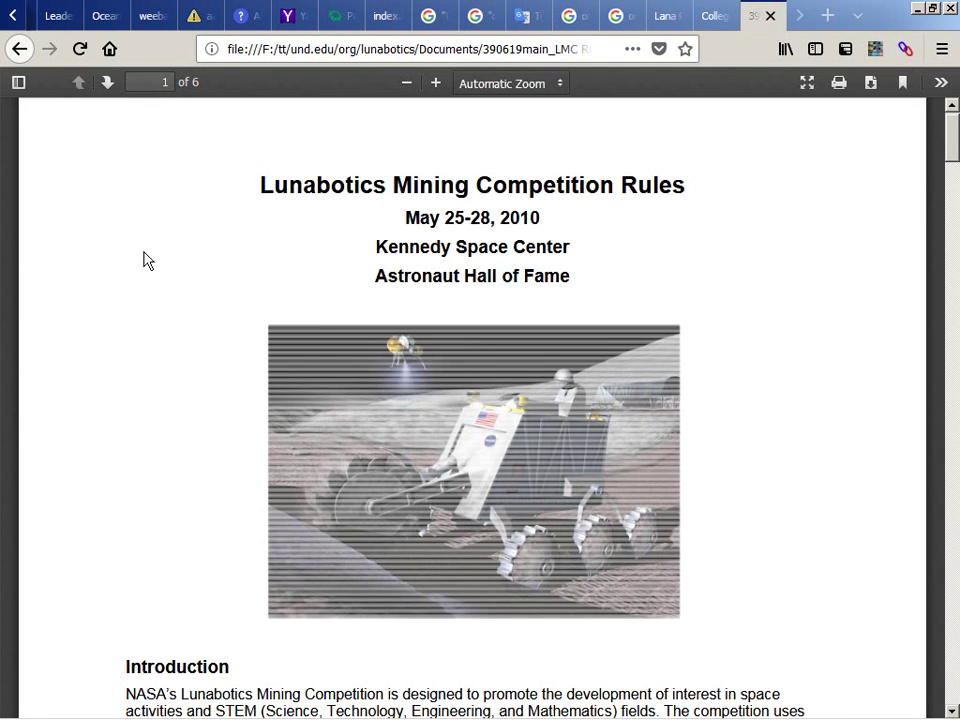
pyautogui.scroll(-3, 143, 261)
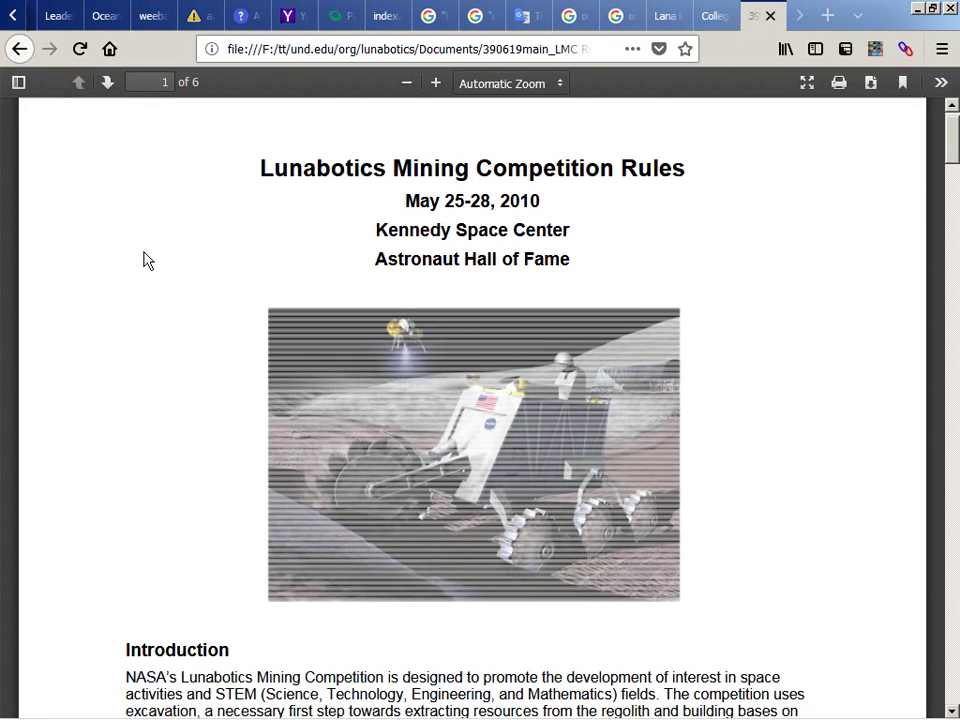
pyautogui.scroll(-10, 143, 261)
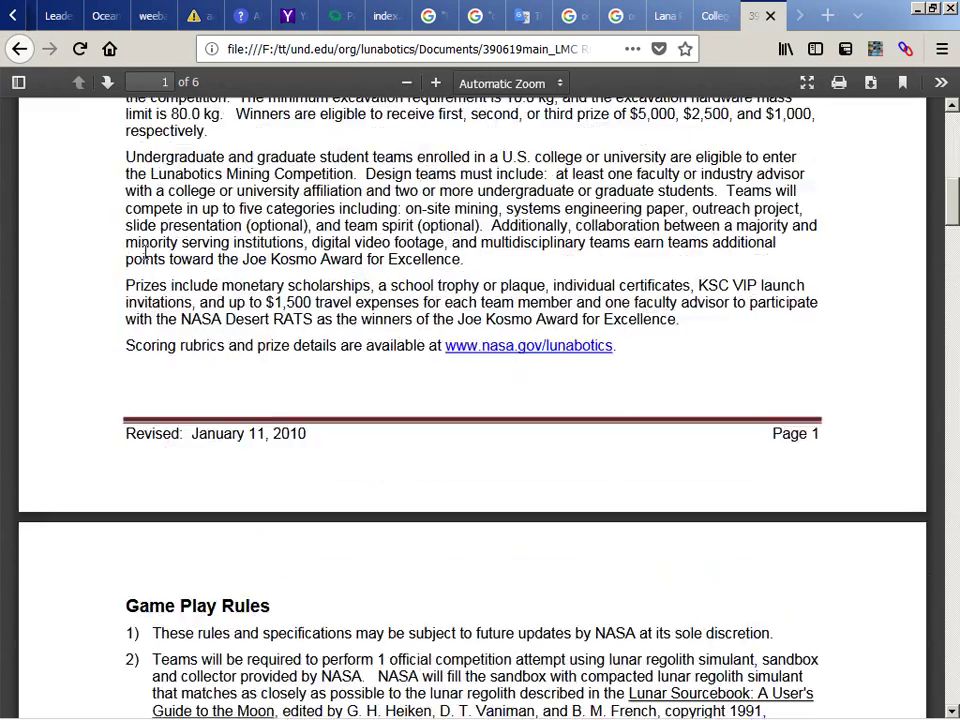
pyautogui.scroll(3, 143, 260)
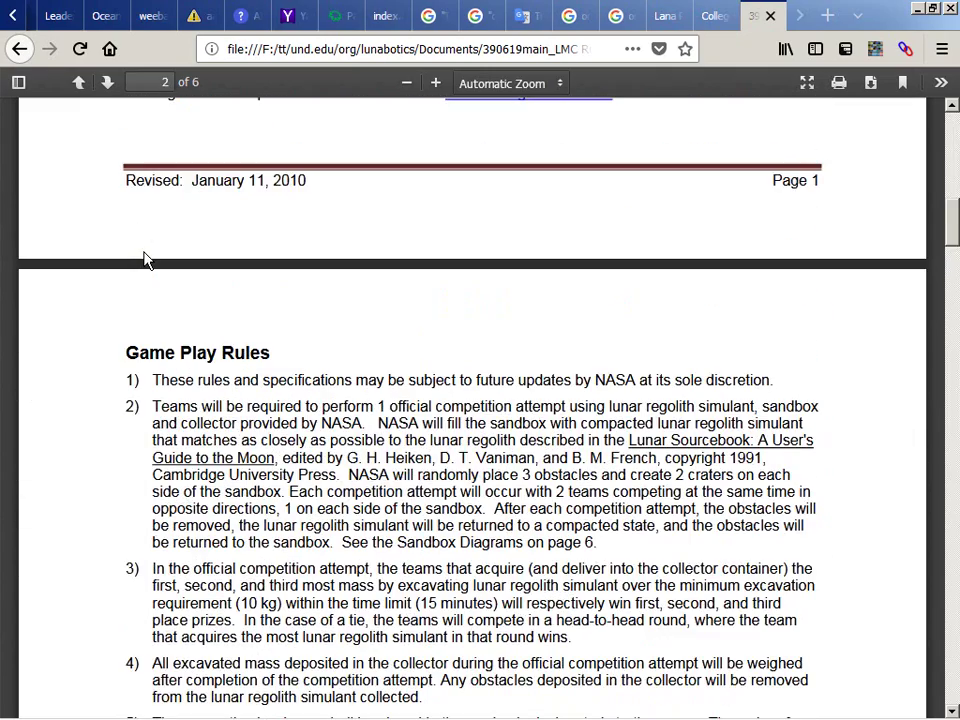
pyautogui.scroll(-10, 143, 260)
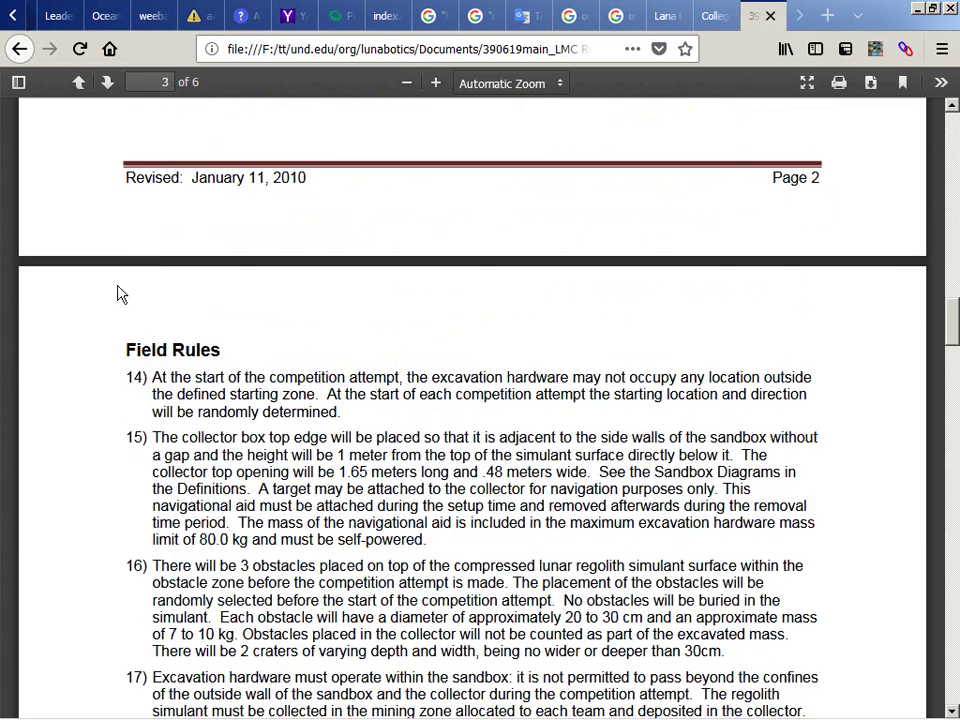
pyautogui.scroll(-20, 76, 346)
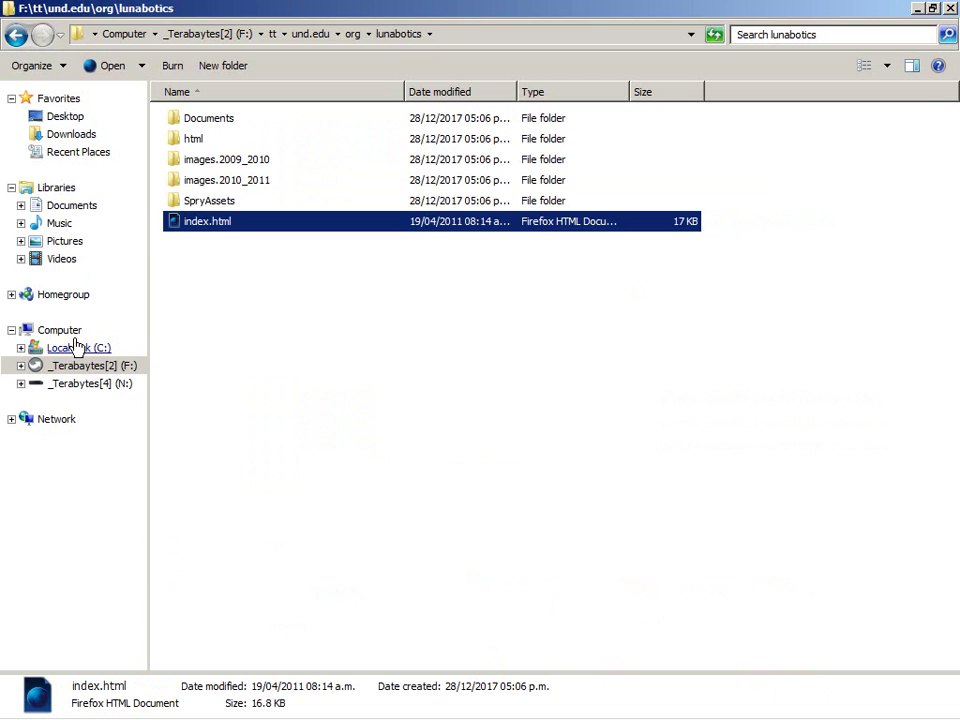
# Step: In Windows Explorer, go back up to the org folder and open index.html from the mac folder
pyautogui.press('BackSpace')
pyautogui.scroll(-6, 76, 346)
pyautogui.scroll(-3, 356, 347)
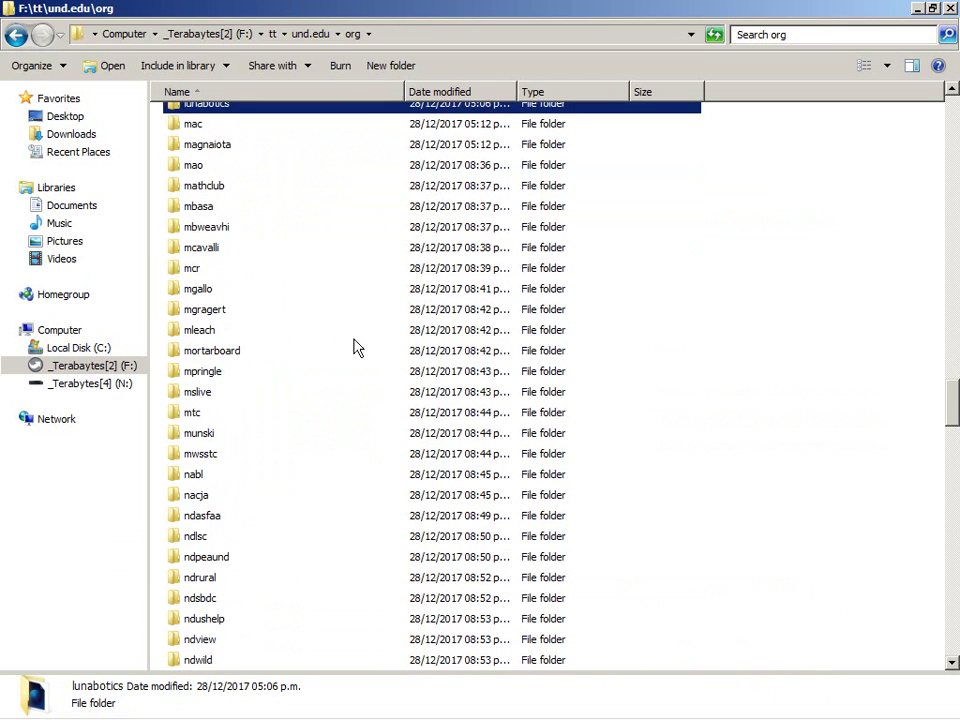
pyautogui.scroll(1, 580, 347)
pyautogui.press('Down')
pyautogui.press('Return')
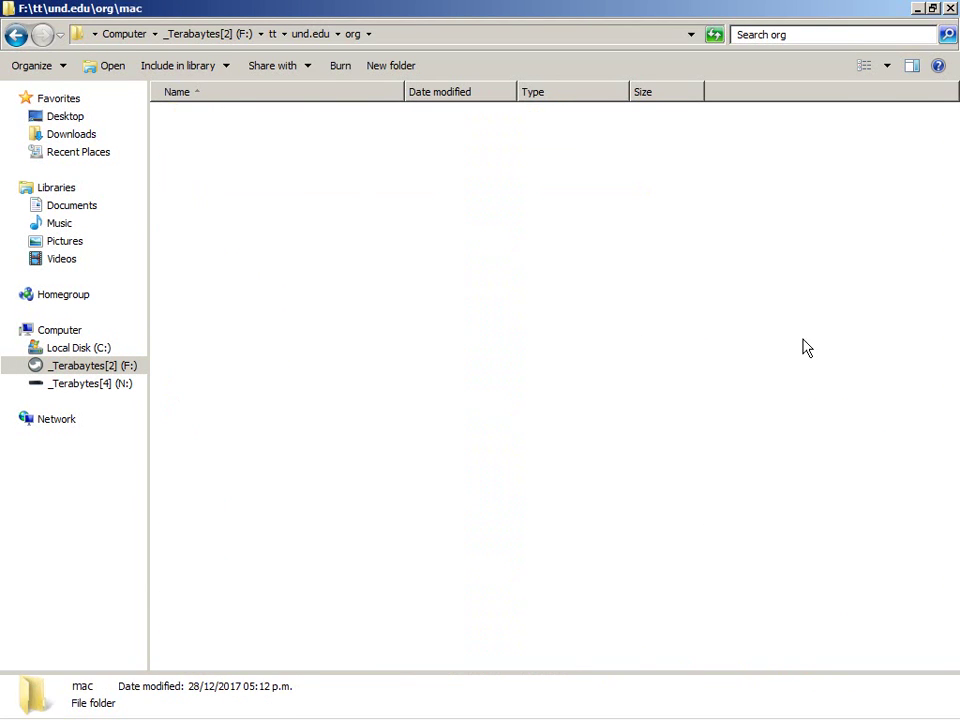
pyautogui.press('Return')
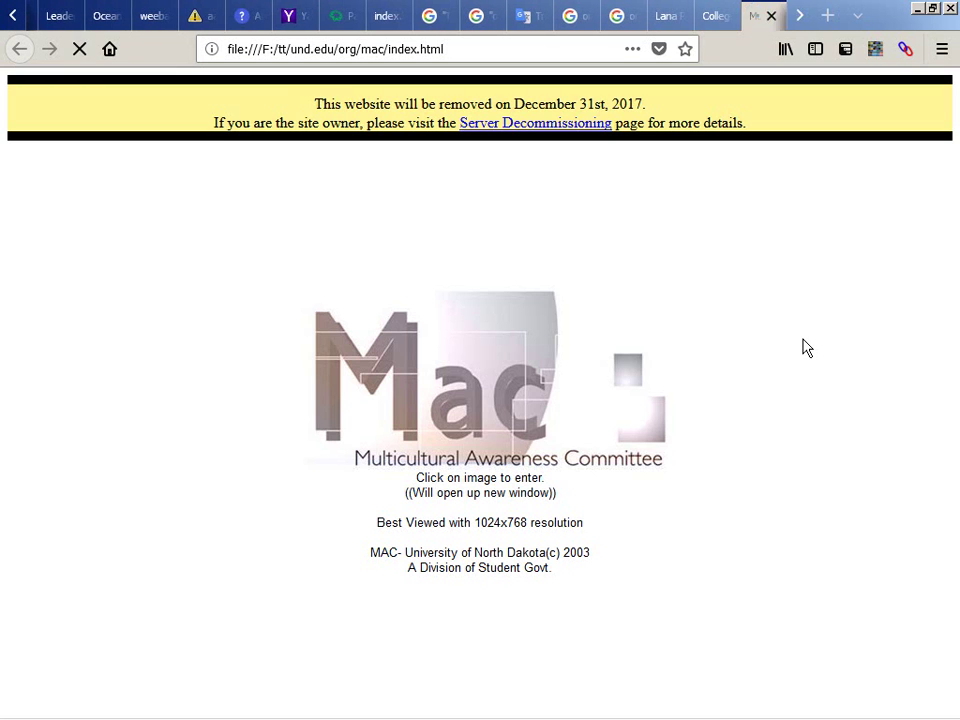
# Step: Return to Windows Explorer and open index.html from the magnaiota folder in org
pyautogui.hotkey('alt', 'F4')
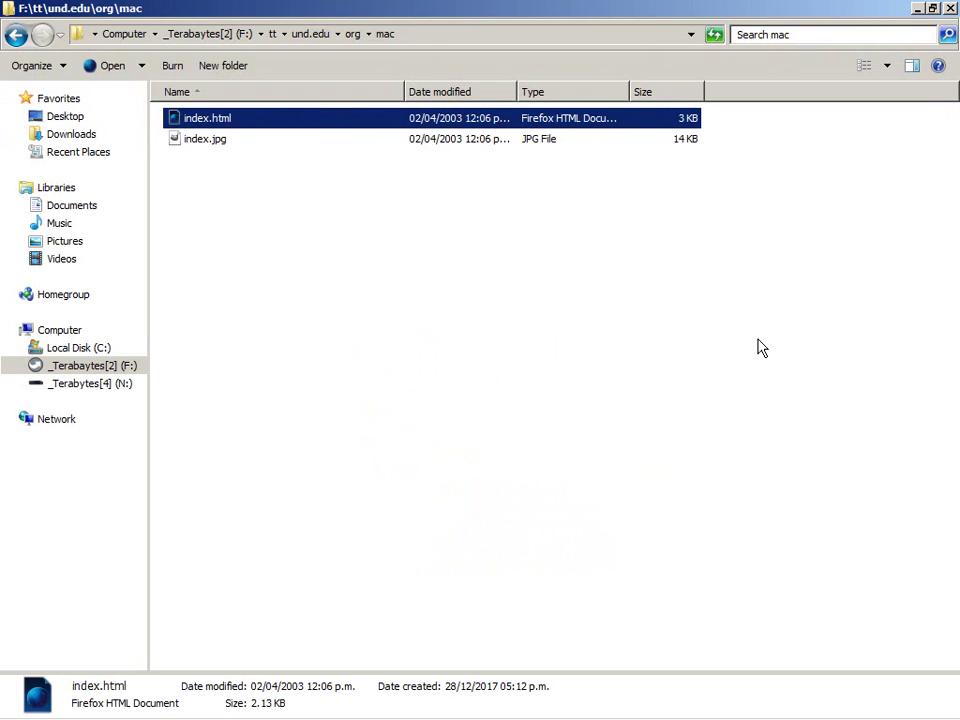
pyautogui.press('BackSpace')
pyautogui.press('Down')
pyautogui.press('Return')
pyautogui.press('Down')
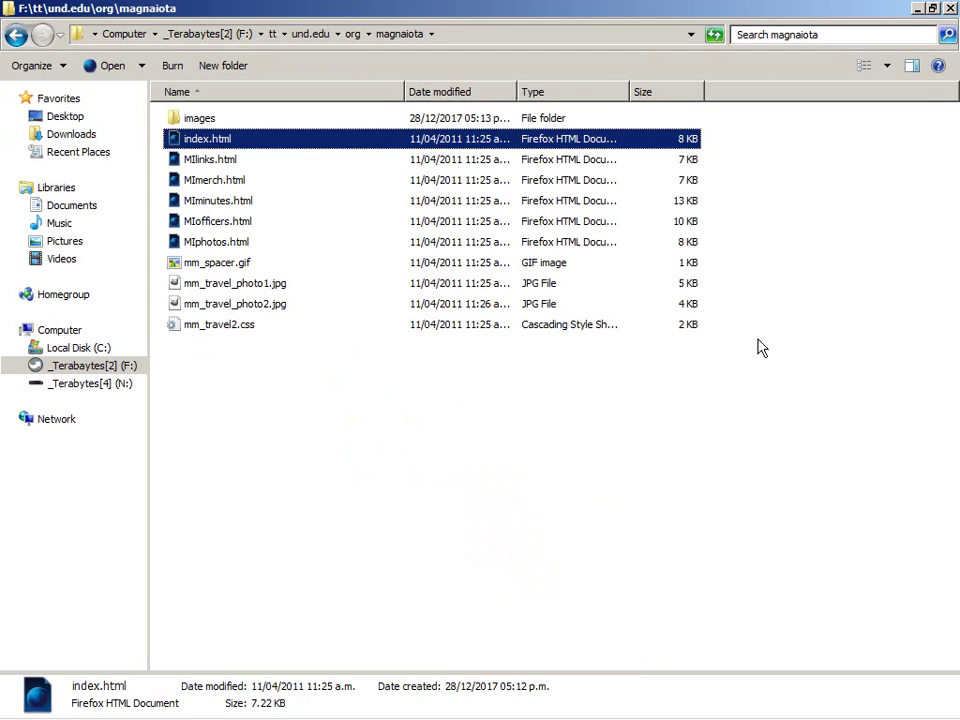
pyautogui.press('Return')
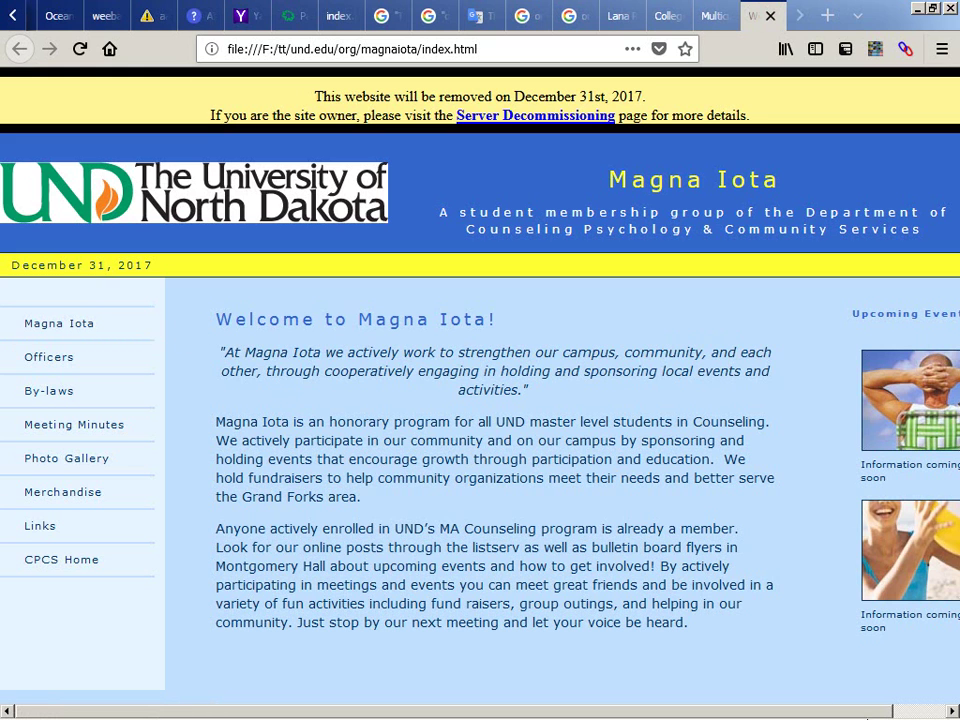
# Step: Switch to Notepad++ and write the line "Si creemos que vamos a terminar algo en menos de 1 hora," near the end of the notes file
pyautogui.moveTo(866, 716)
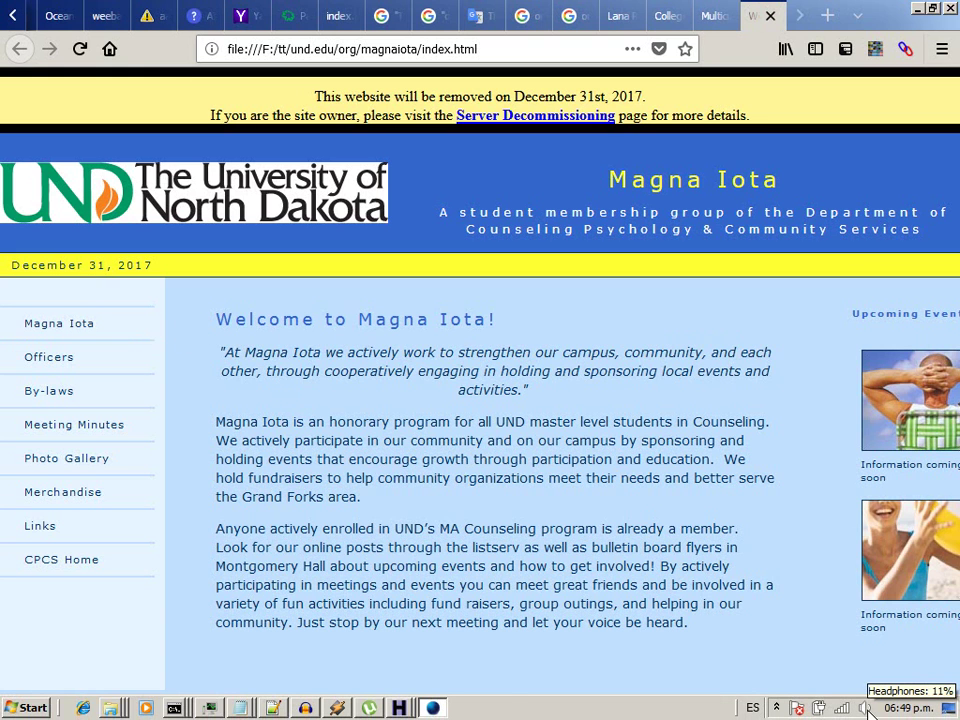
pyautogui.hotkey('alt', 'Tab')
pyautogui.press('Tab')
pyautogui.press('Tab')
pyautogui.press('Tab')
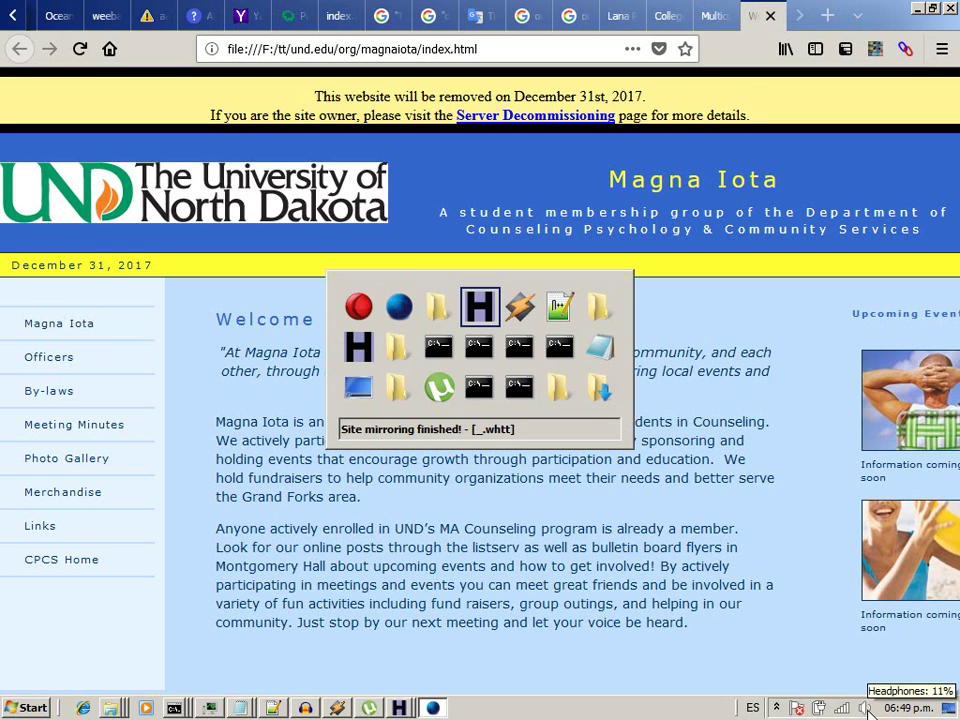
pyautogui.press('Down')
pyautogui.press('Down')
pyautogui.press('Down')
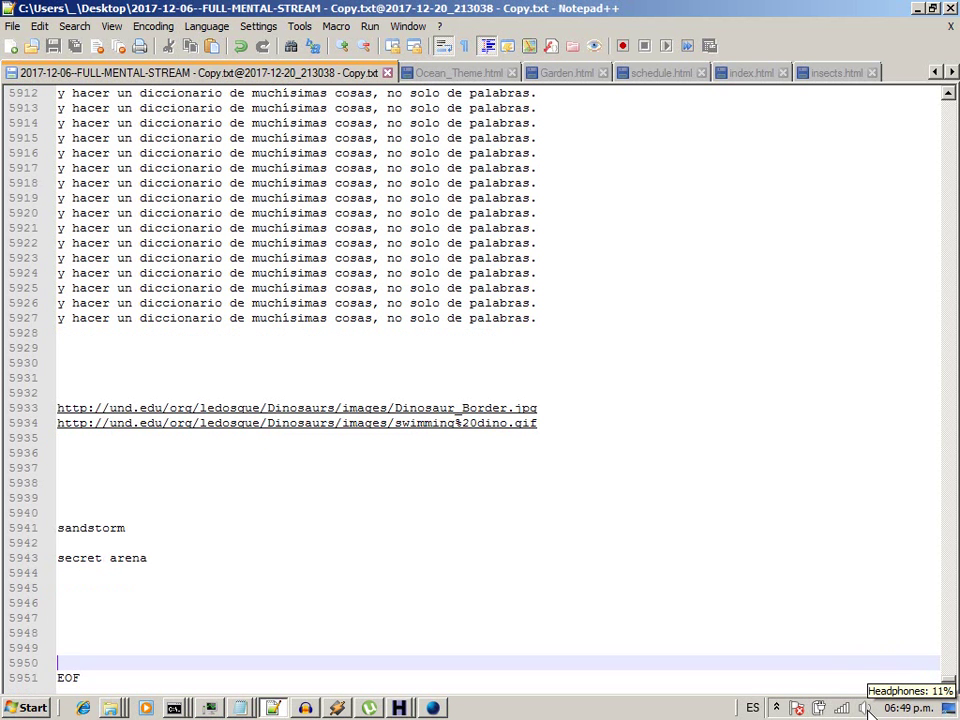
pyautogui.write('Si creemos que vamos a terminar en al')
pyautogui.press('BackSpace')
pyautogui.write('algo en menos de 1 h')
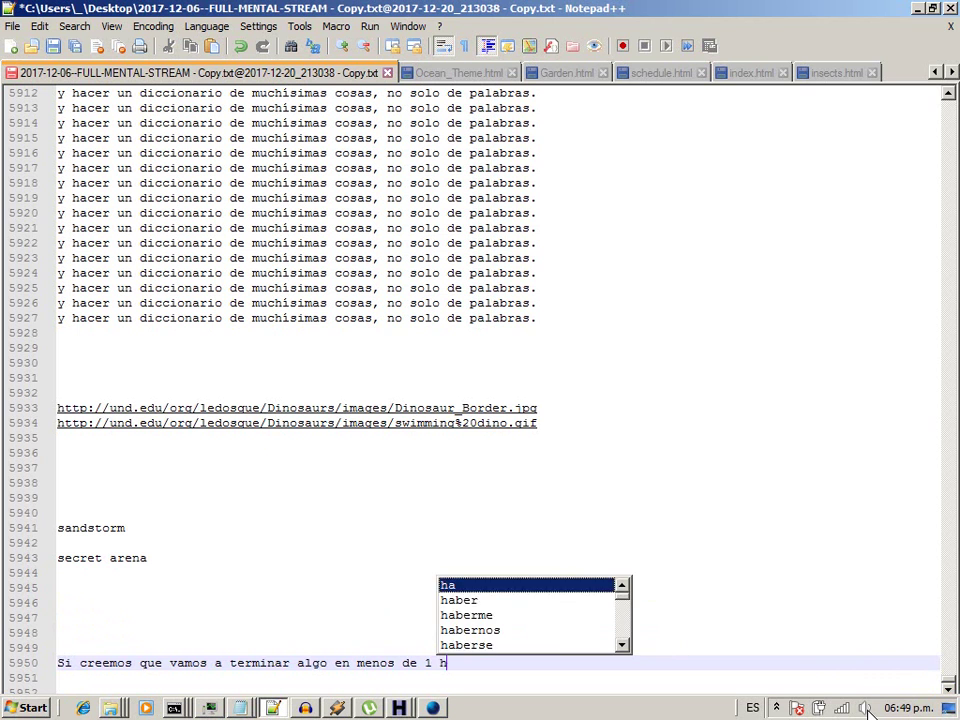
pyautogui.write('ora,')
pyautogui.press('Return')
# Step: Write the second line of the note as "lo más seguro es que lo terminemos en 5 horas, en 5 veces"
pyautogui.write('lo más seguro es que lo term')
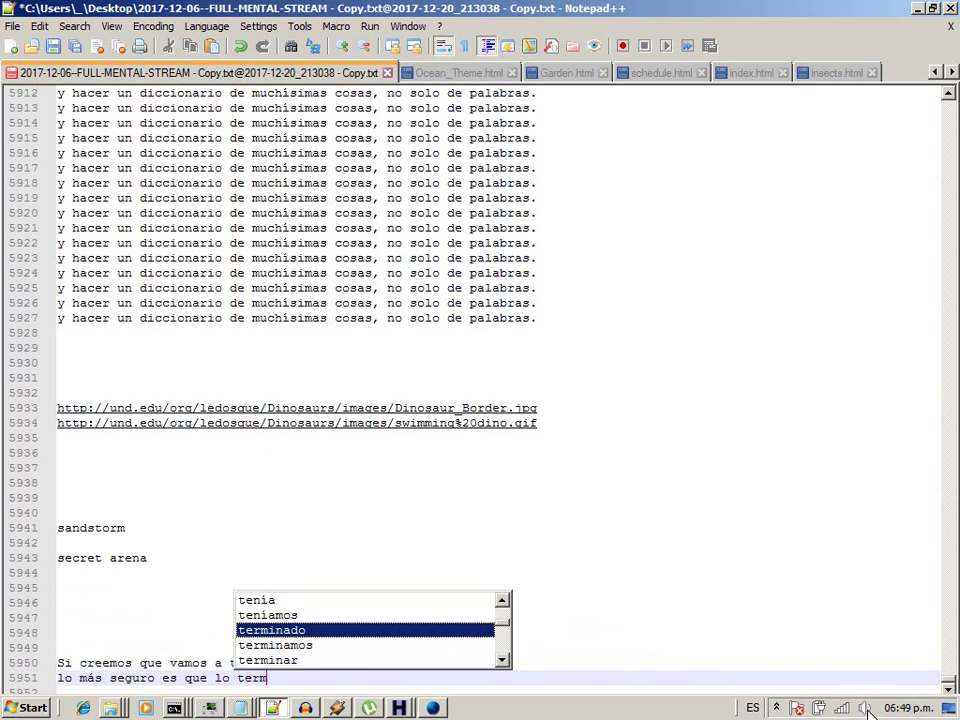
pyautogui.write('inemos')
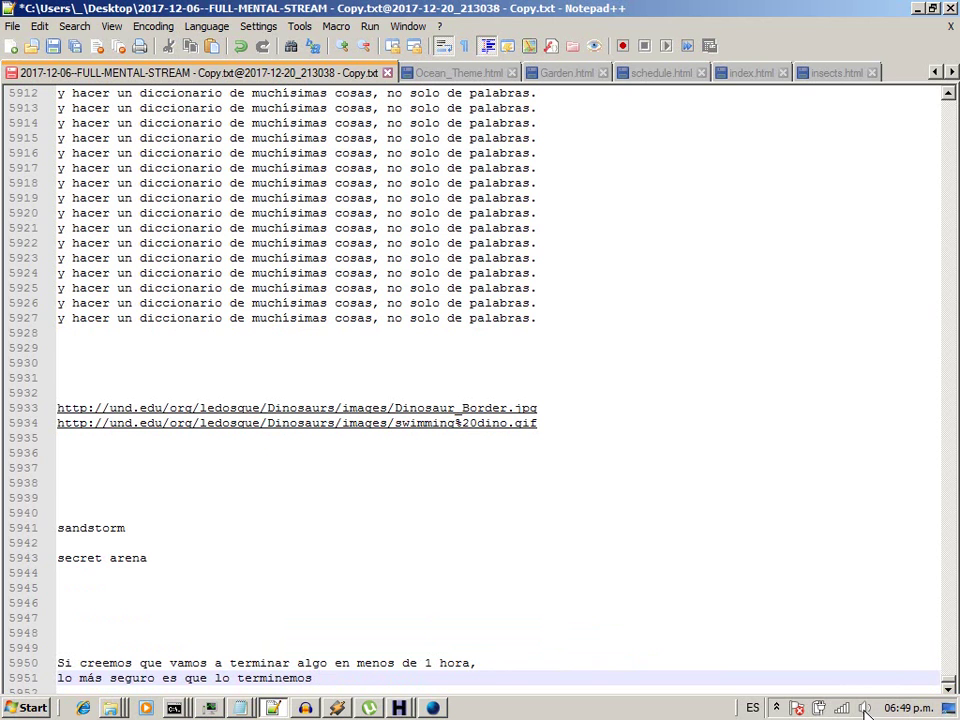
pyautogui.scroll(-1, 802, 639)
pyautogui.write('en')
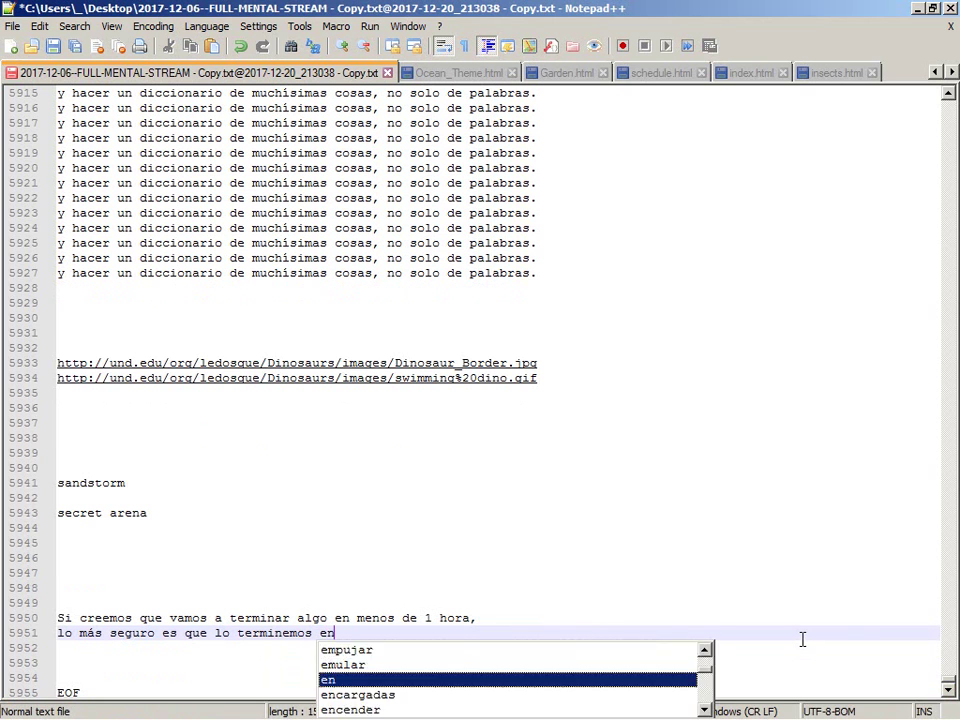
pyautogui.write(' 5 horas, en 5 veces')
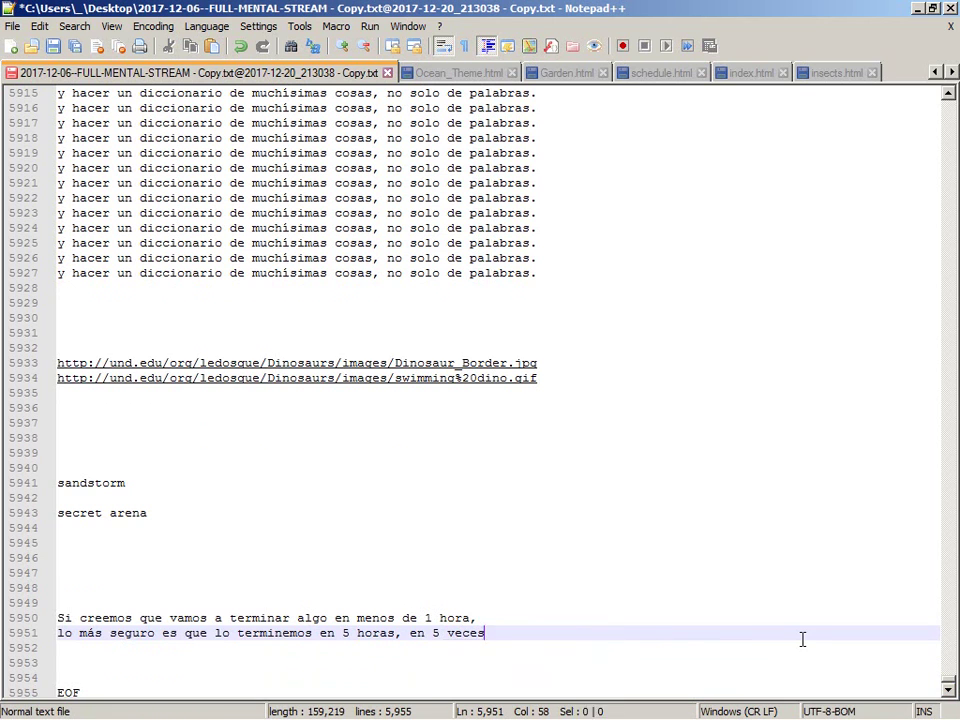
# Step: Finish the note with two lines: "más tiempo de lo que creíamos trabajando con condiciones" and "físicas y mentales ópticas."
pyautogui.press('Return')
pyautogui.write('m')
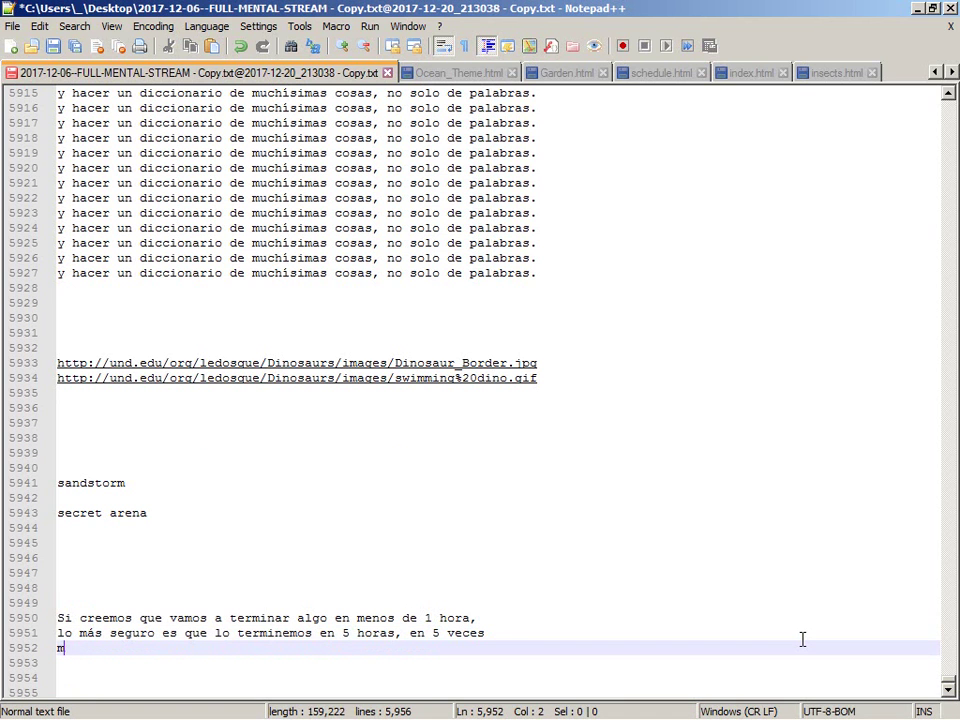
pyautogui.write('´p tiempo de lo que ')
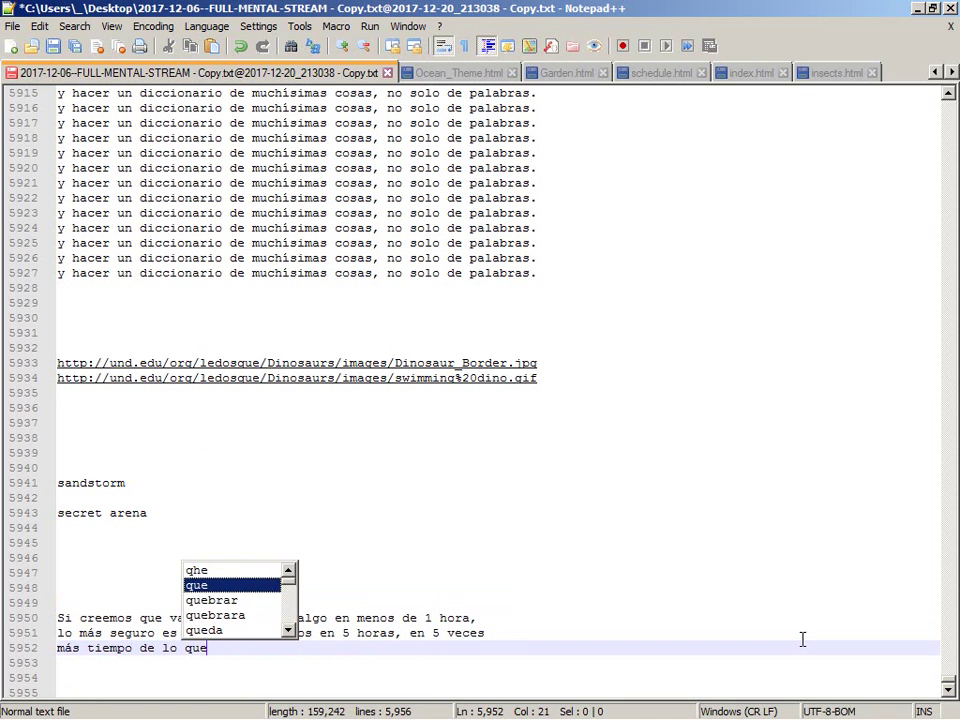
pyautogui.write('creíamos ')
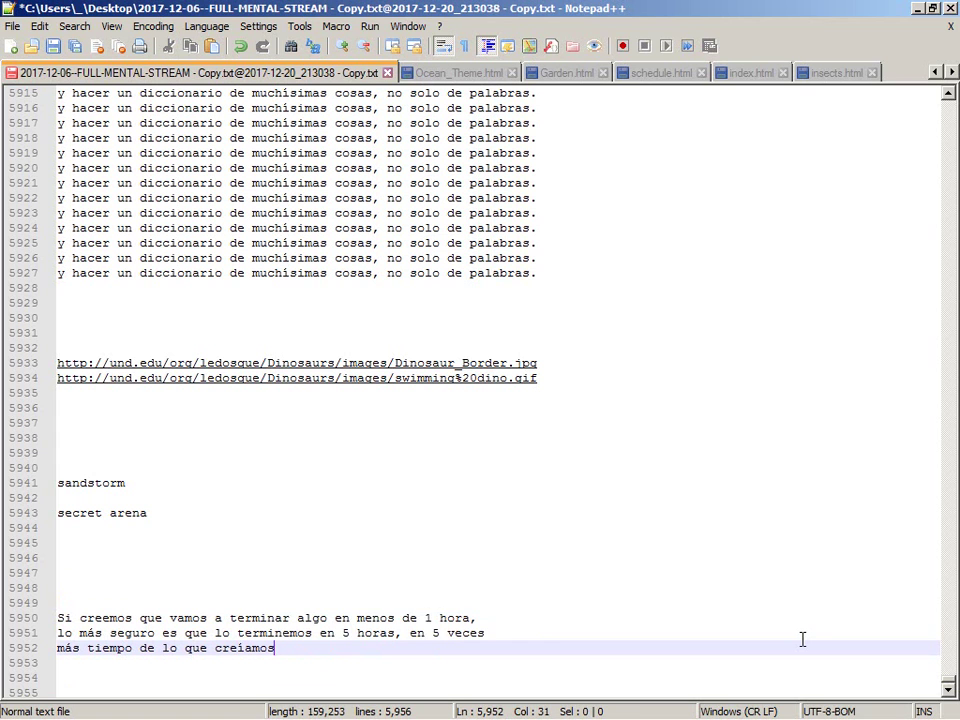
pyautogui.write('trabajando ')
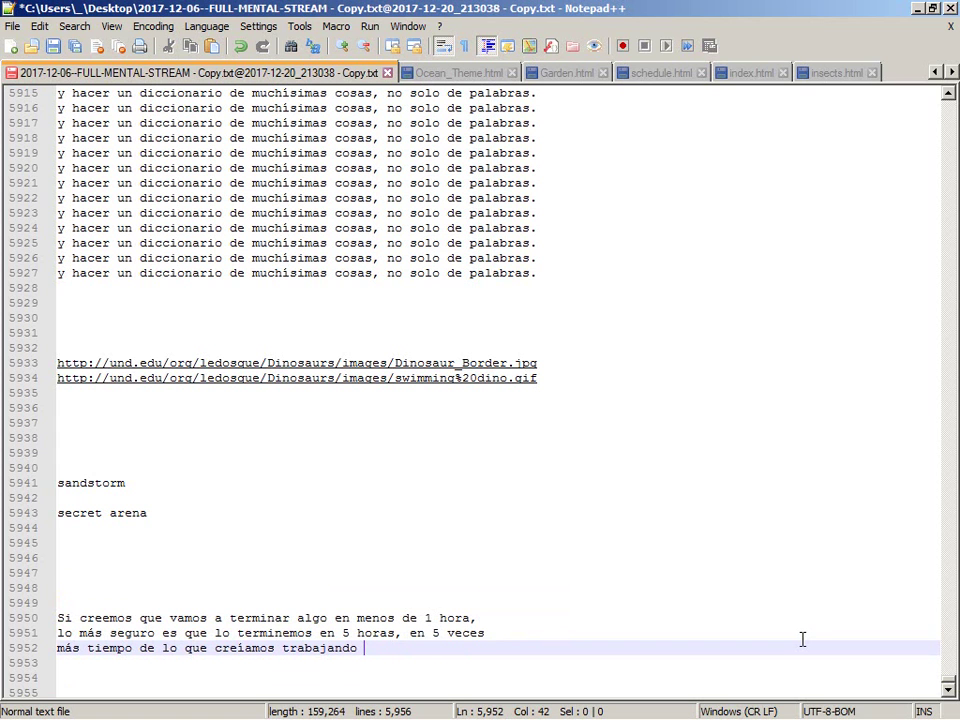
pyautogui.write('con condiciones')
pyautogui.press('Return')
pyautogui.write('f')
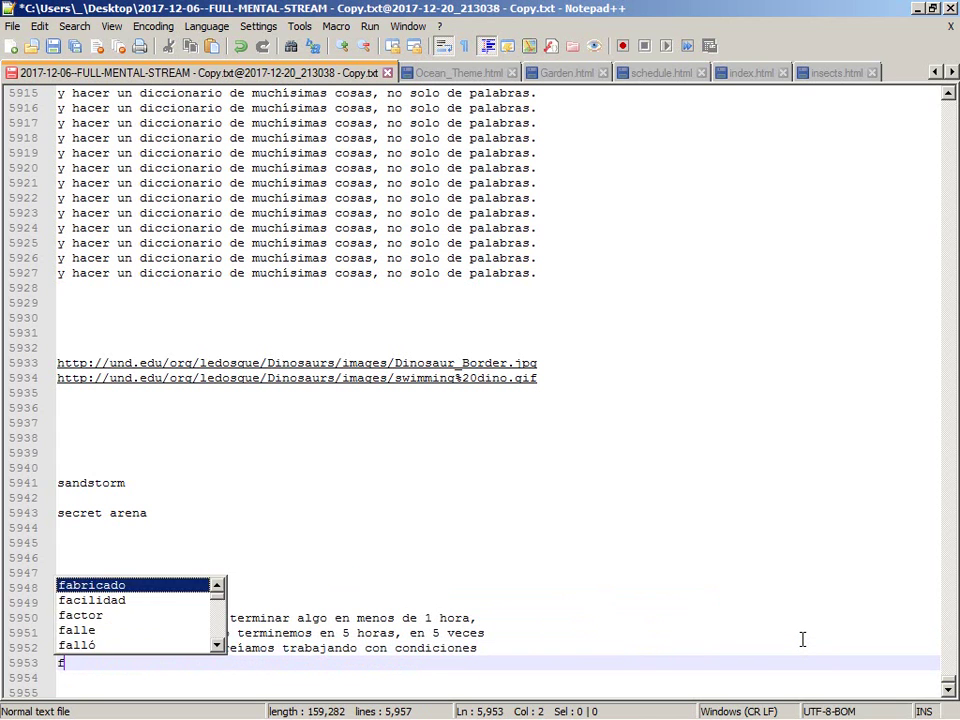
pyautogui.write('ísicas y menta')
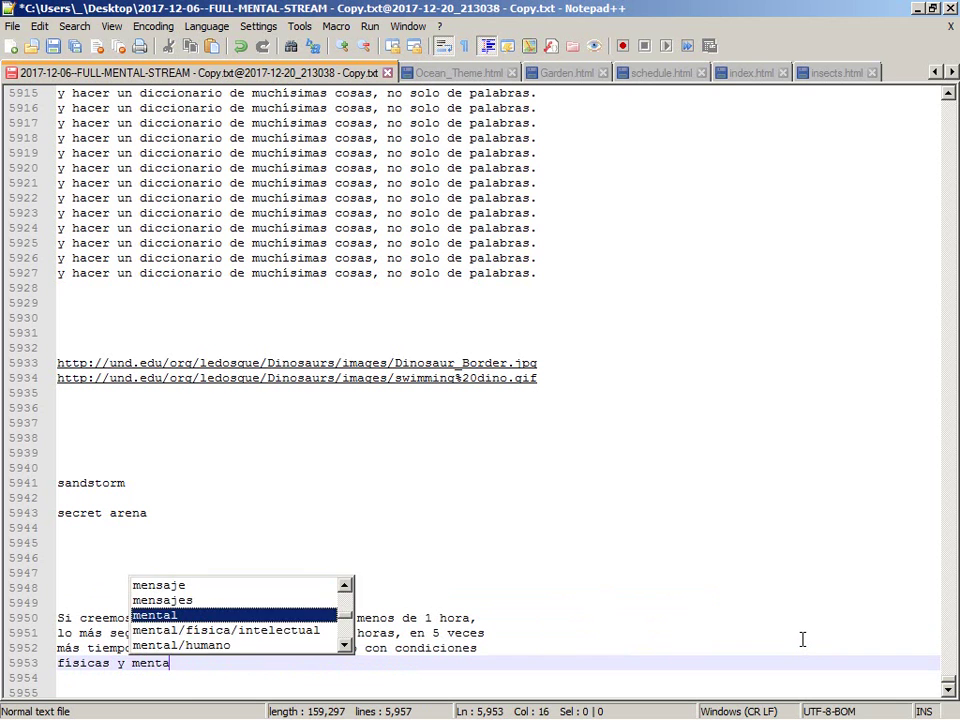
pyautogui.write('les ópticas.')
# Step: Add a block of blank lines below the note, place the cursor a few lines above EOF, and save the file
pyautogui.press('Return')
pyautogui.press('Return')
pyautogui.press('Return')
pyautogui.press('Return')
pyautogui.press('Return')
pyautogui.press('Return')
pyautogui.press('Return')
pyautogui.press('Return')
pyautogui.press('Return')
pyautogui.press('Return')
pyautogui.press('Return')
pyautogui.press('Return')
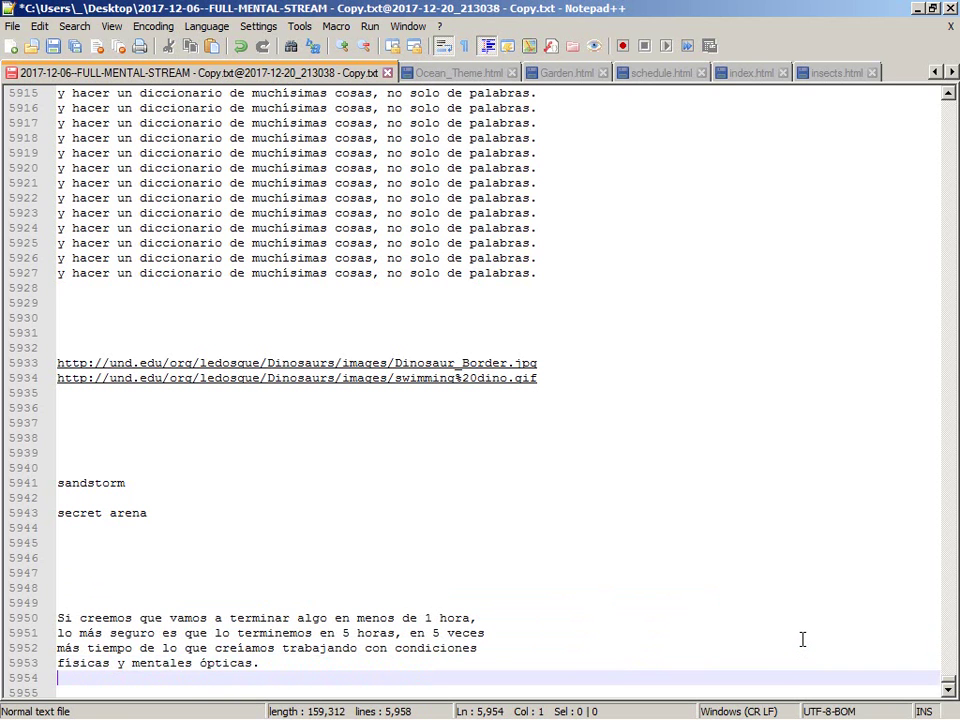
pyautogui.hotkey('ctrl', 'End')
pyautogui.press('Up')
pyautogui.press('Up')
pyautogui.press('Up')
pyautogui.press('Up')
pyautogui.press('Up')
pyautogui.press('Up')
pyautogui.press('Up')
pyautogui.press('Up')
pyautogui.hotkey('ctrl', 's')
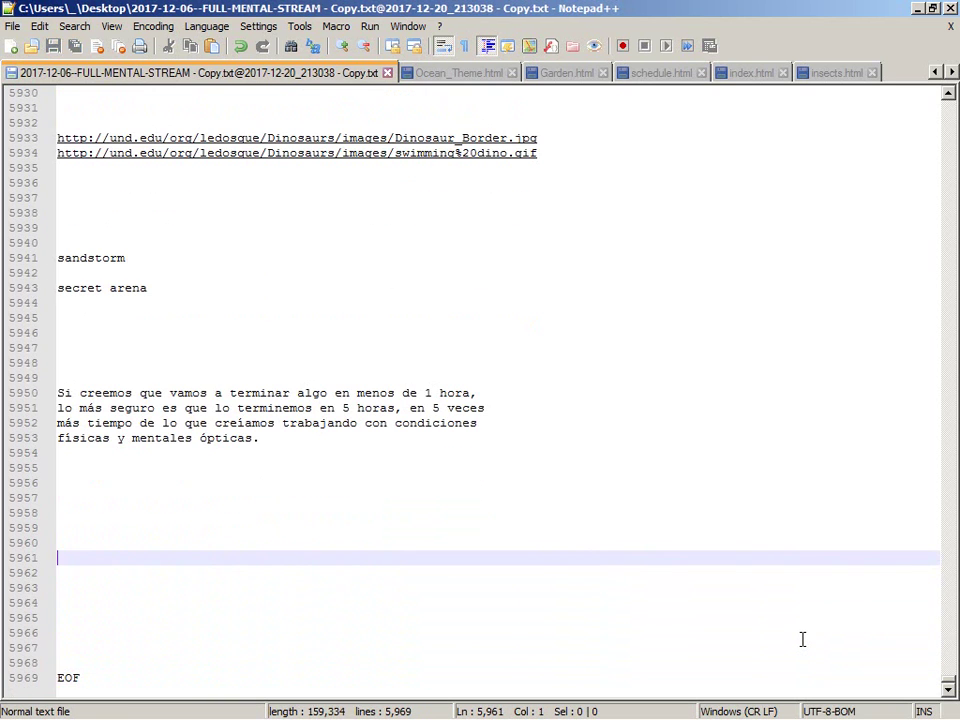
# Step: Switch back to Firefox, open the Officers page of the Magna Iota site, and read the list of positions and incumbents
pyautogui.hotkey('alt', 'Tab')
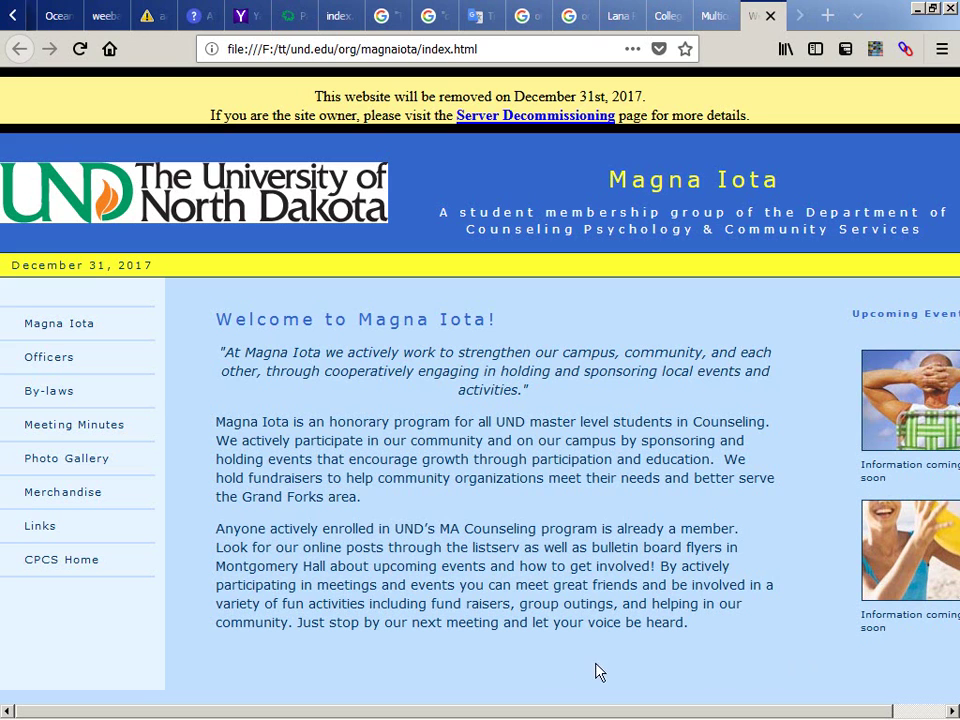
pyautogui.click(60, 360)
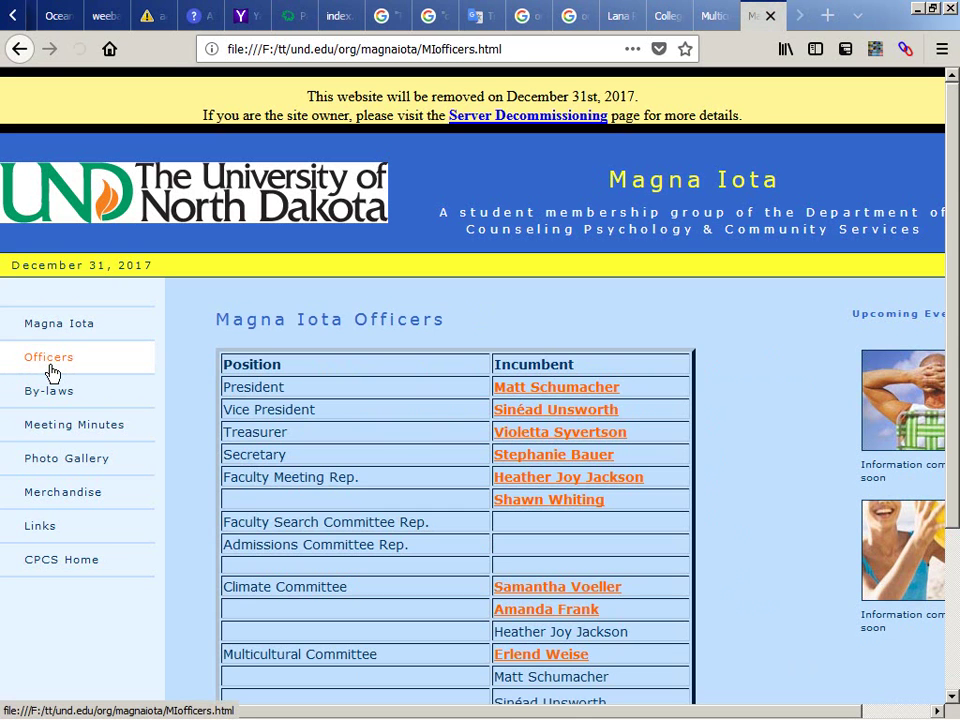
pyautogui.scroll(-2, 300, 403)
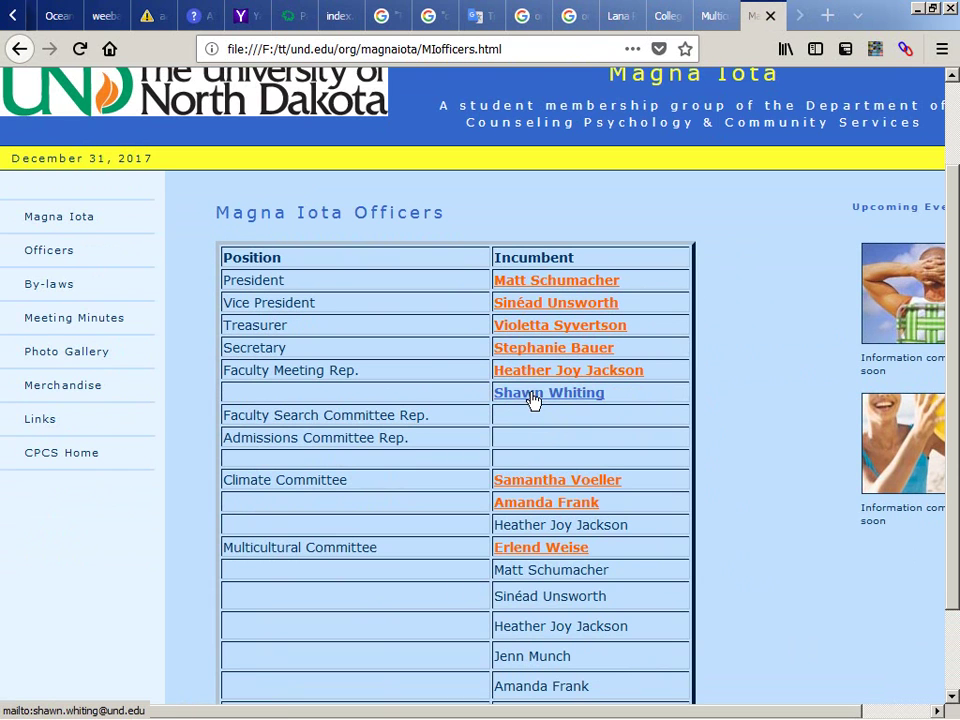
pyautogui.scroll(-2, 533, 403)
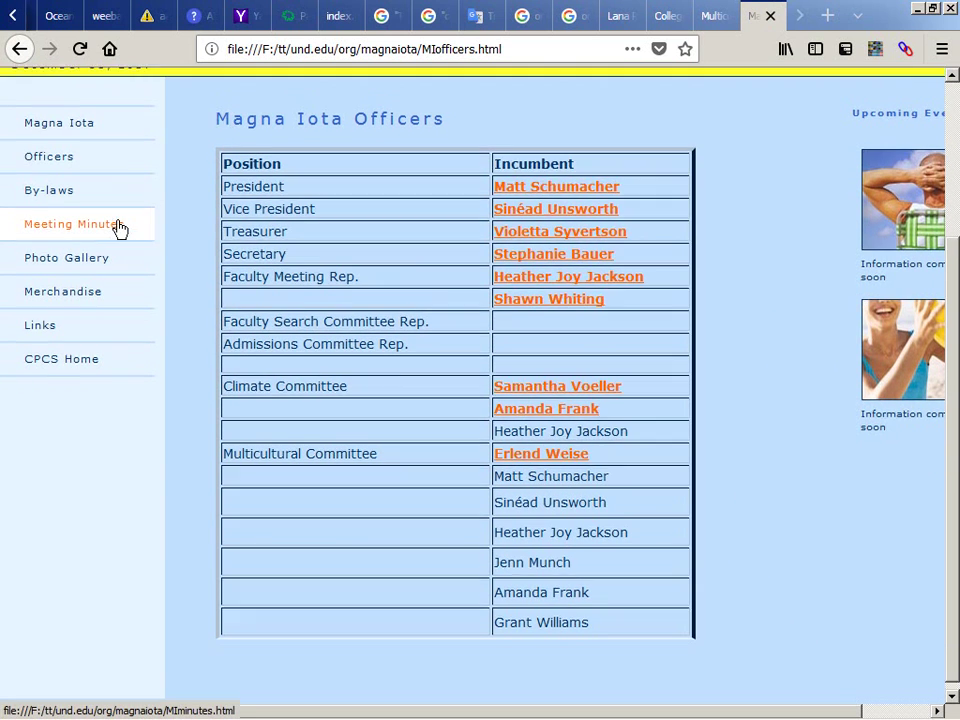
# Step: Try to open the By-laws page of the Magna Iota site from its Officers page
pyautogui.scroll(2, 119, 229)
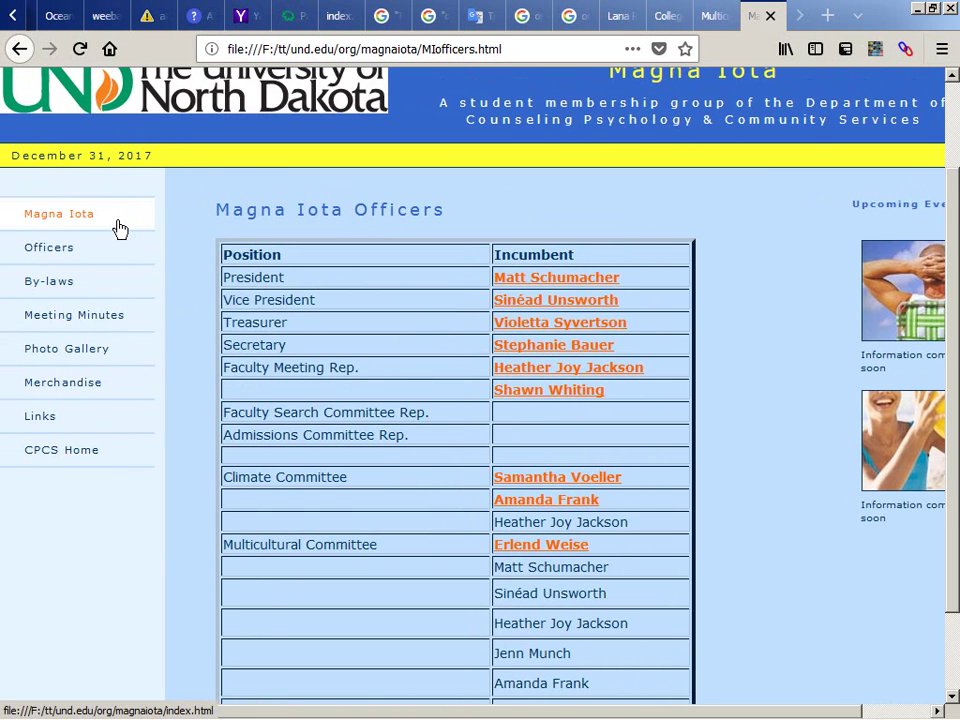
pyautogui.click(65, 257)
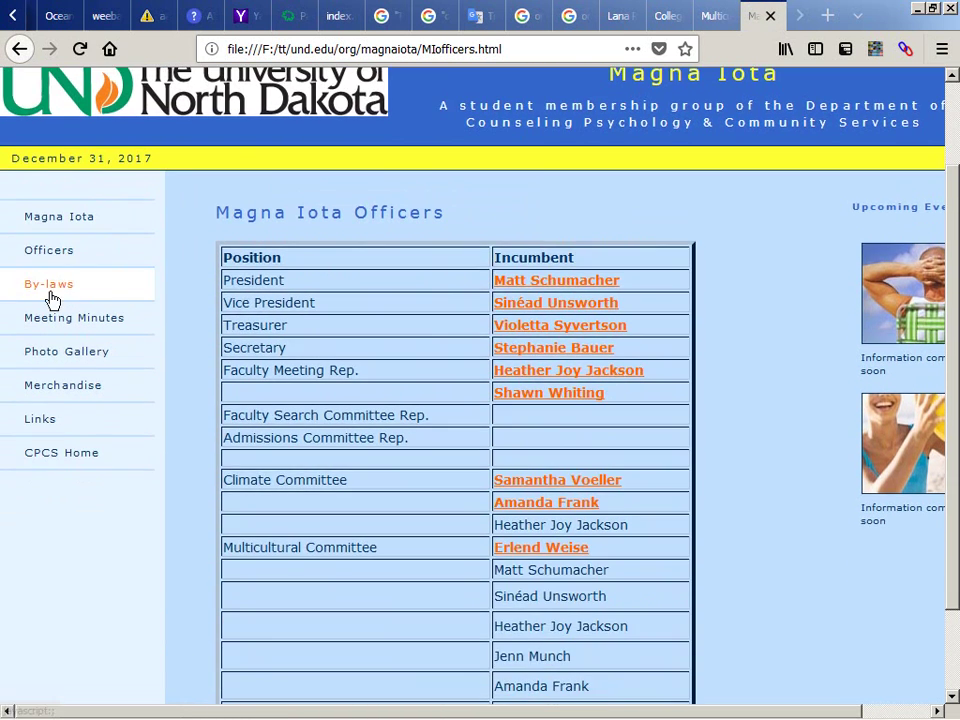
pyautogui.click(52, 296)
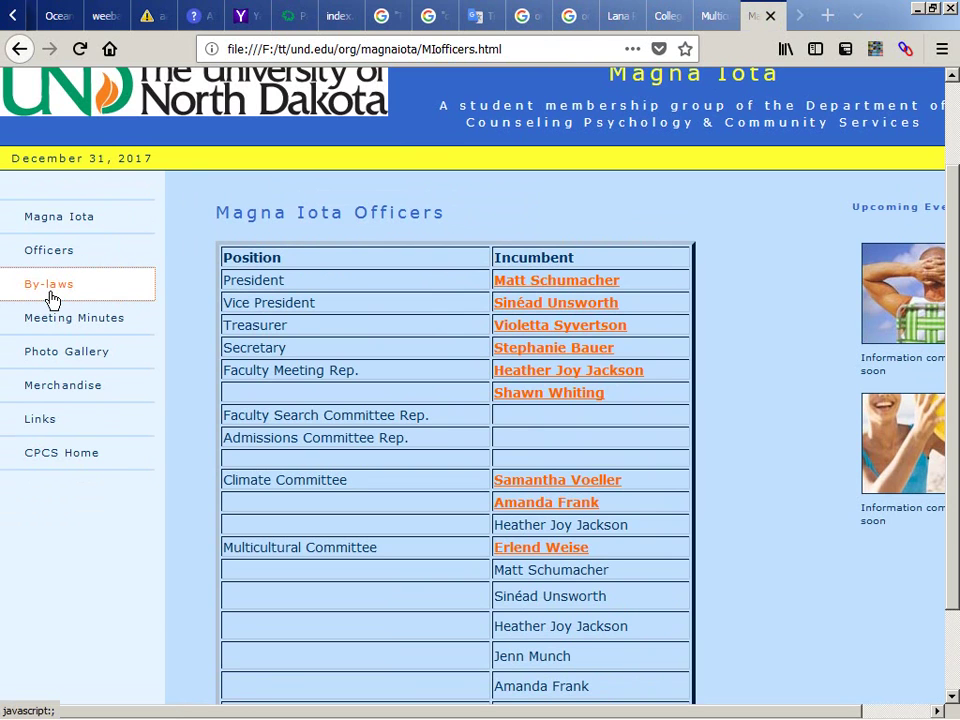
pyautogui.click(293, 49)
pyautogui.click(292, 49)
pyautogui.hotkey('shift', 'Home')
pyautogui.press('BackSpace')
pyautogui.press('Return')
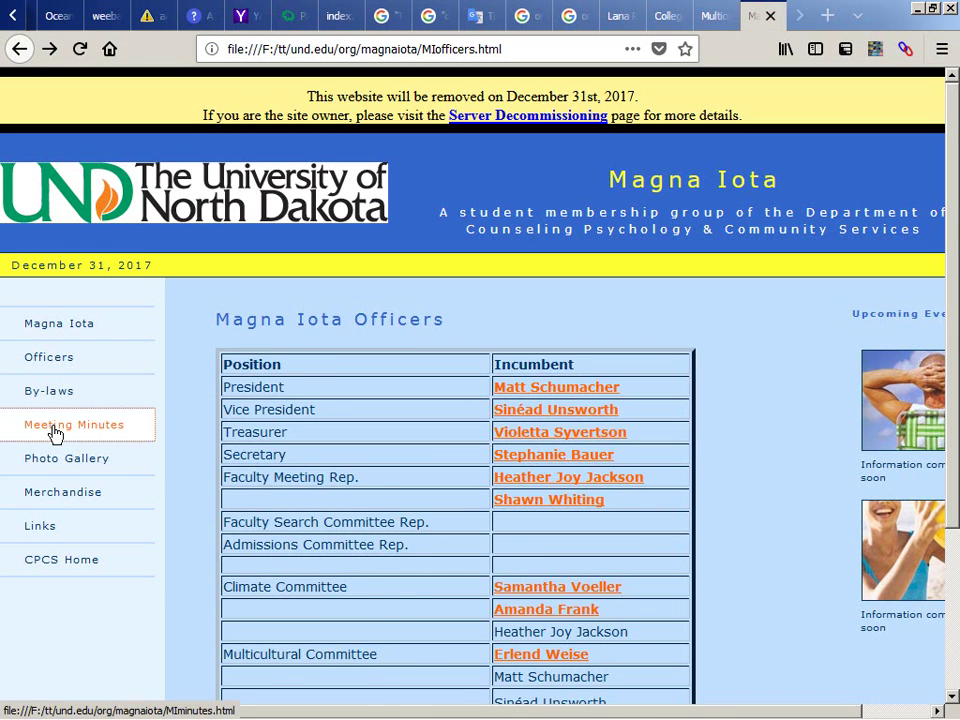
# Step: Open the Meeting Minutes page and view the October 30, October 15 and October 7, 2008 minutes in turn
pyautogui.click(55, 430)
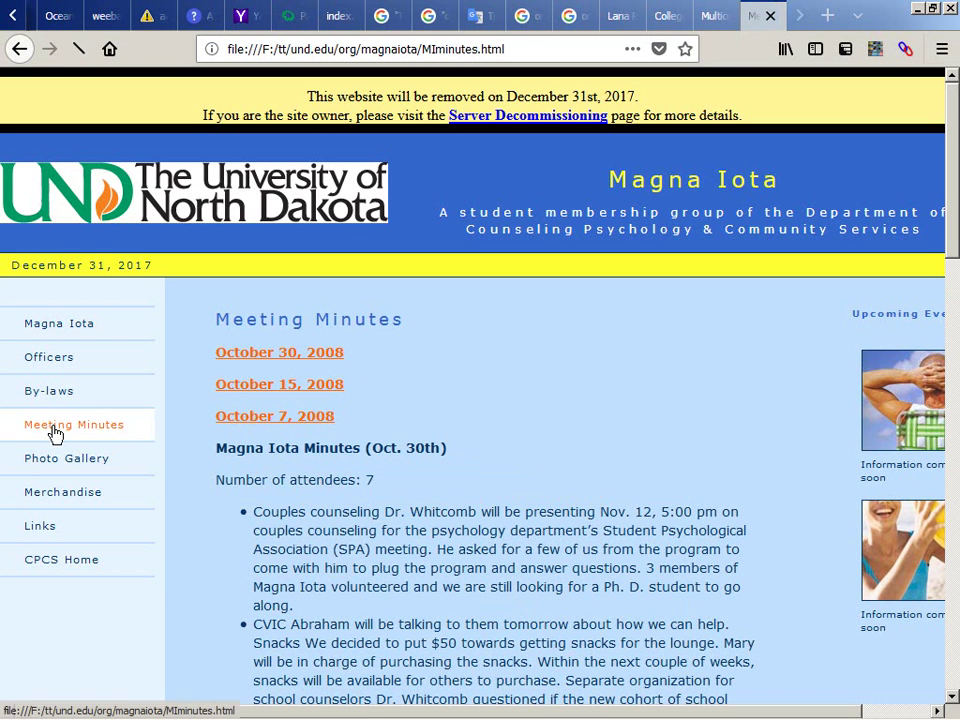
pyautogui.click(245, 358)
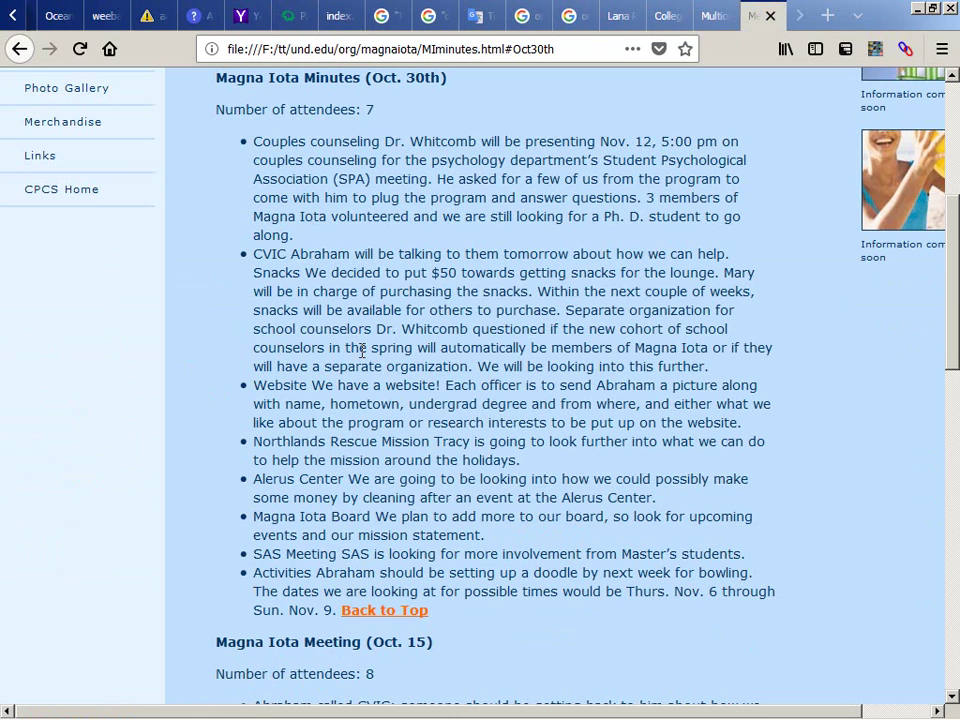
pyautogui.hotkey('alt', 'Left')
pyautogui.click(325, 396)
pyautogui.hotkey('alt', 'Left')
pyautogui.click(322, 418)
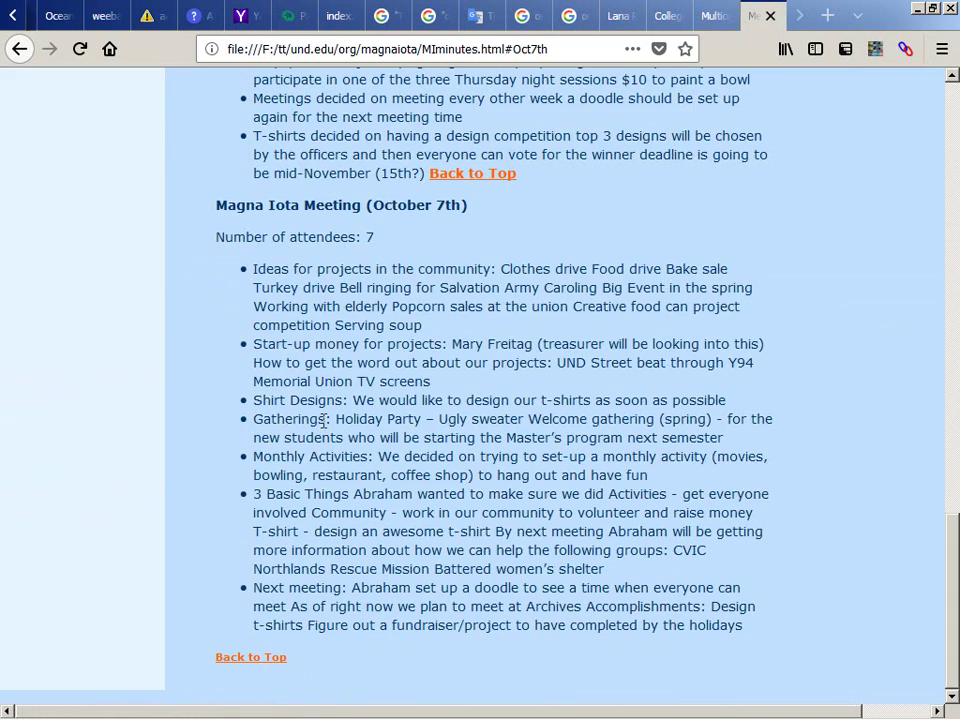
pyautogui.hotkey('alt', 'Left')
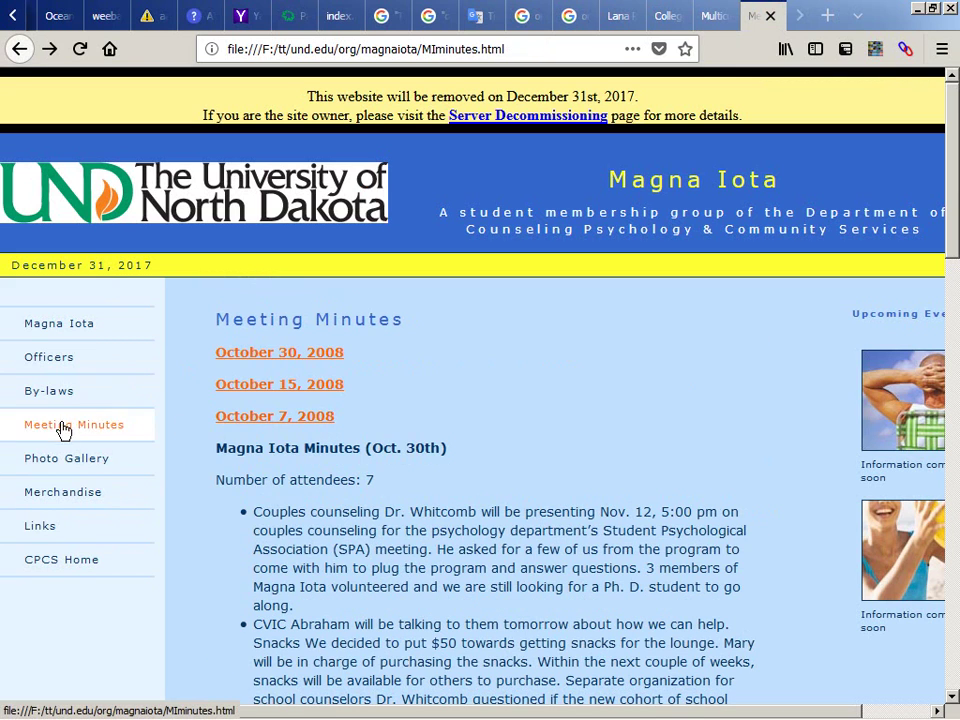
# Step: Open the Magna Iota Photo Gallery and look through all its group photos and captions
pyautogui.click(62, 460)
pyautogui.scroll(-10, 64, 465)
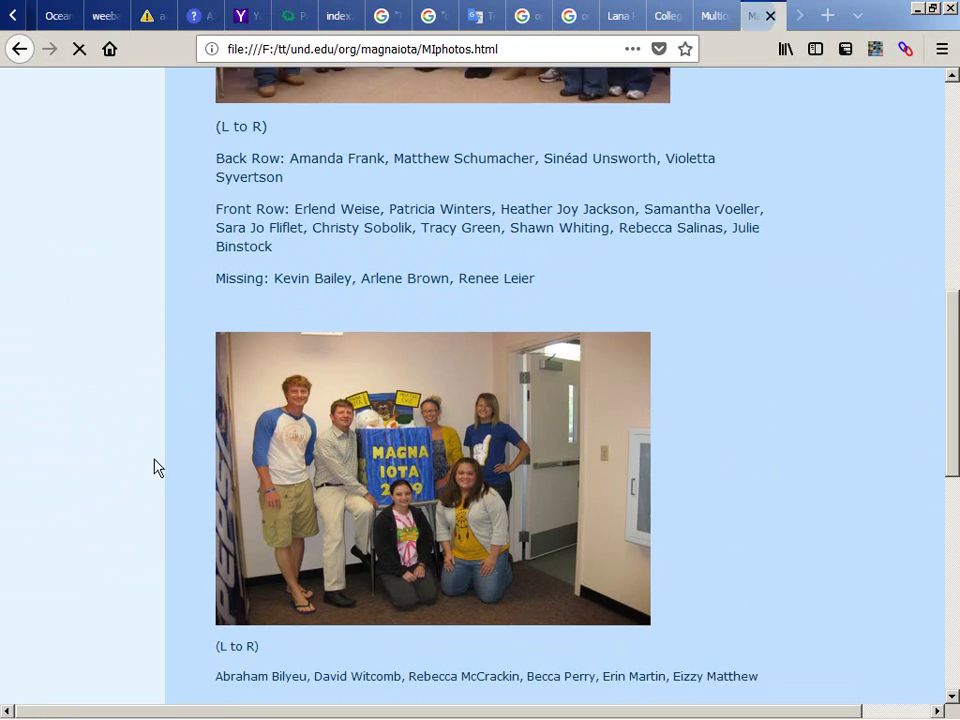
pyautogui.scroll(-4, 205, 467)
pyautogui.scroll(-3, 174, 467)
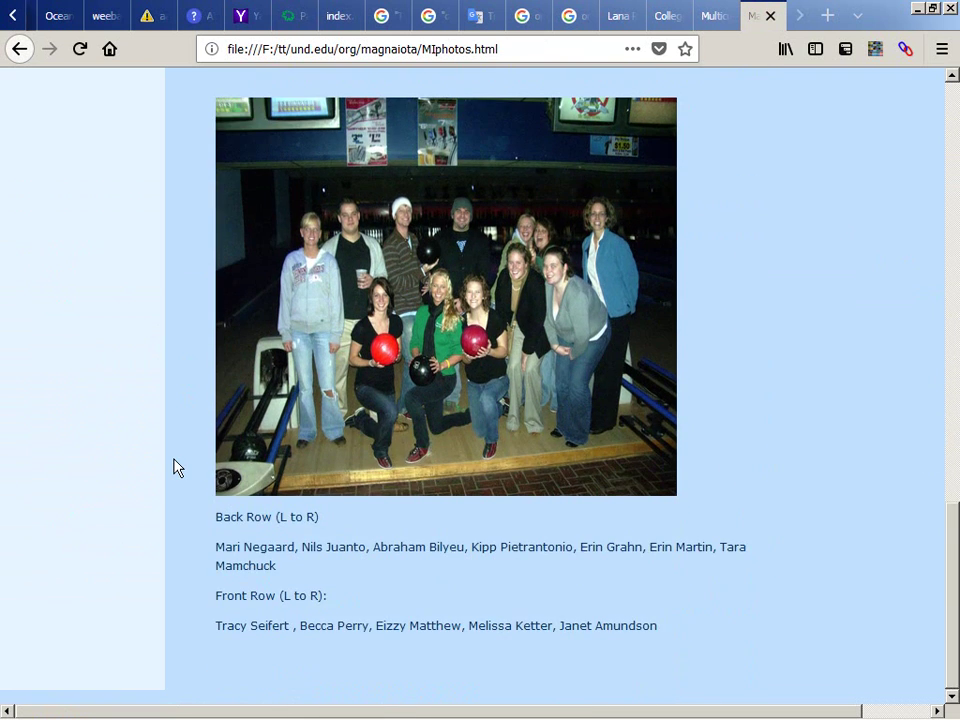
pyautogui.scroll(15, 176, 467)
pyautogui.click(80, 465)
pyautogui.scroll(-10, 167, 383)
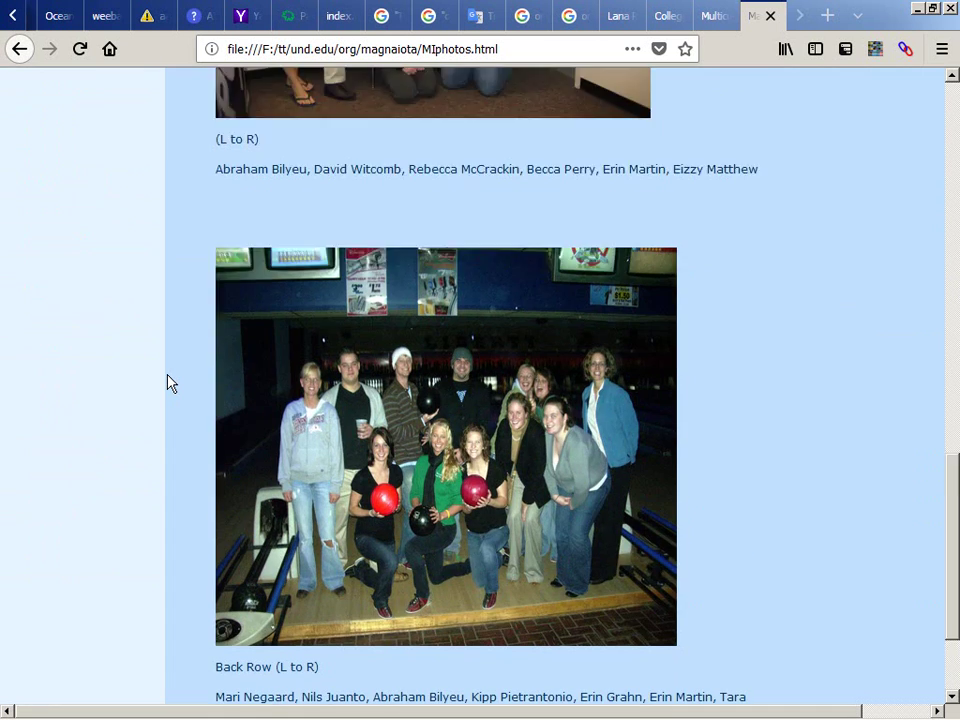
pyautogui.scroll(15, 153, 407)
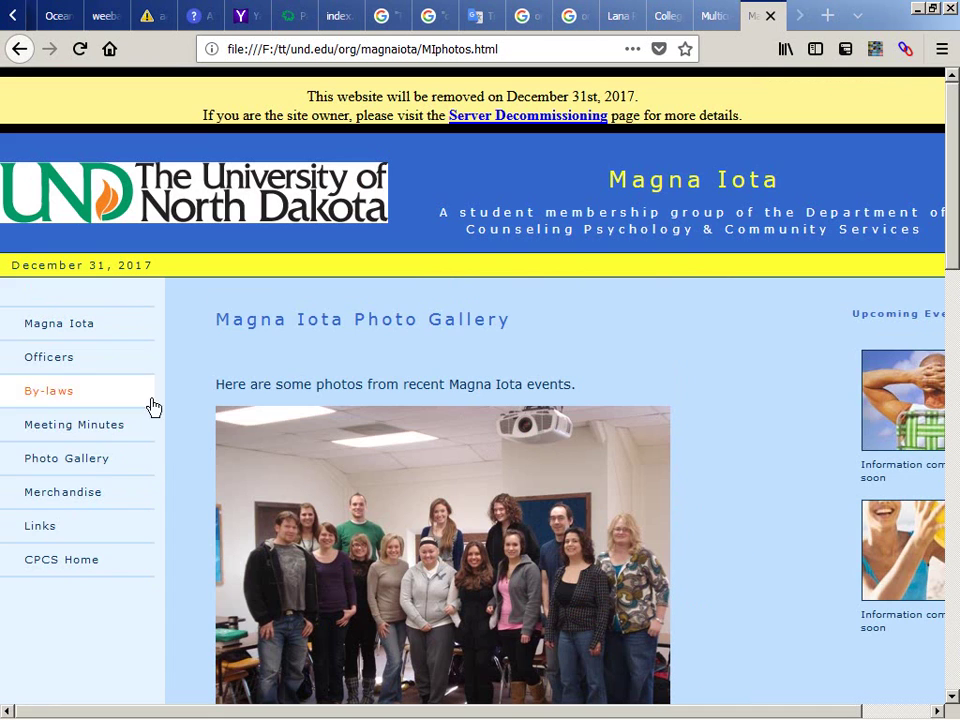
# Step: View the Merchandise page down to the last clothing photo and return to the Photo Gallery
pyautogui.click(71, 495)
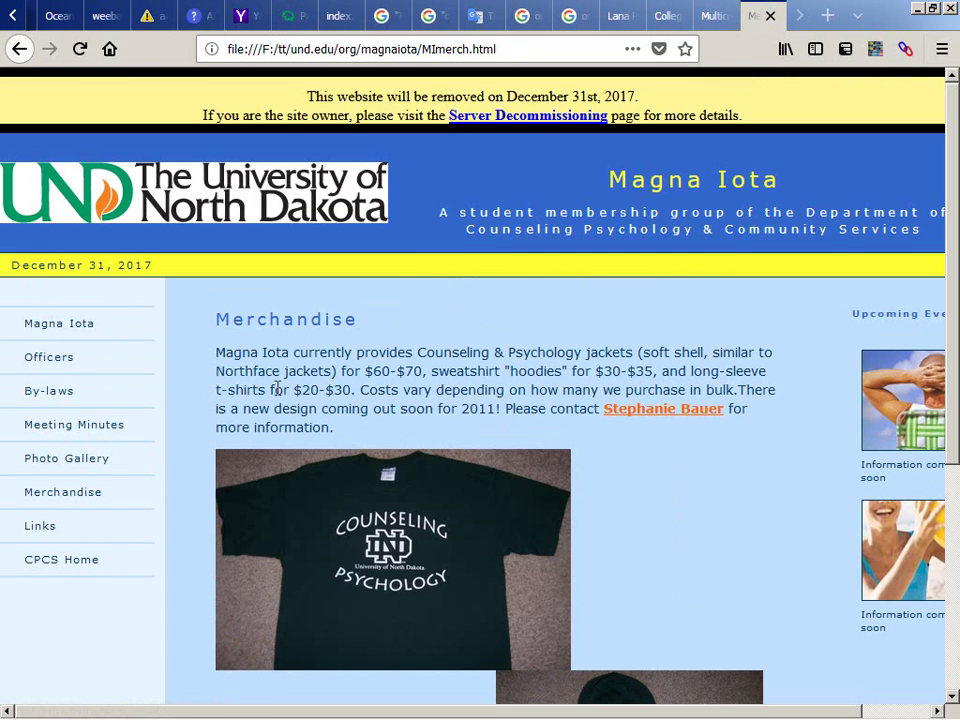
pyautogui.scroll(-2, 528, 315)
pyautogui.scroll(-4, 669, 303)
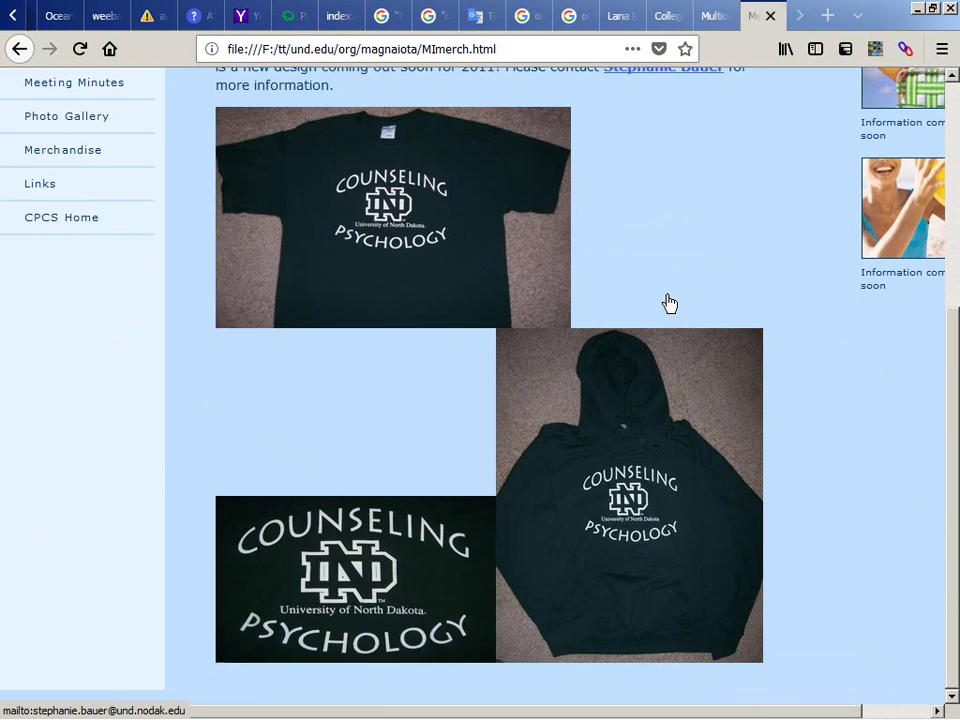
pyautogui.hotkey('alt', 'Left')
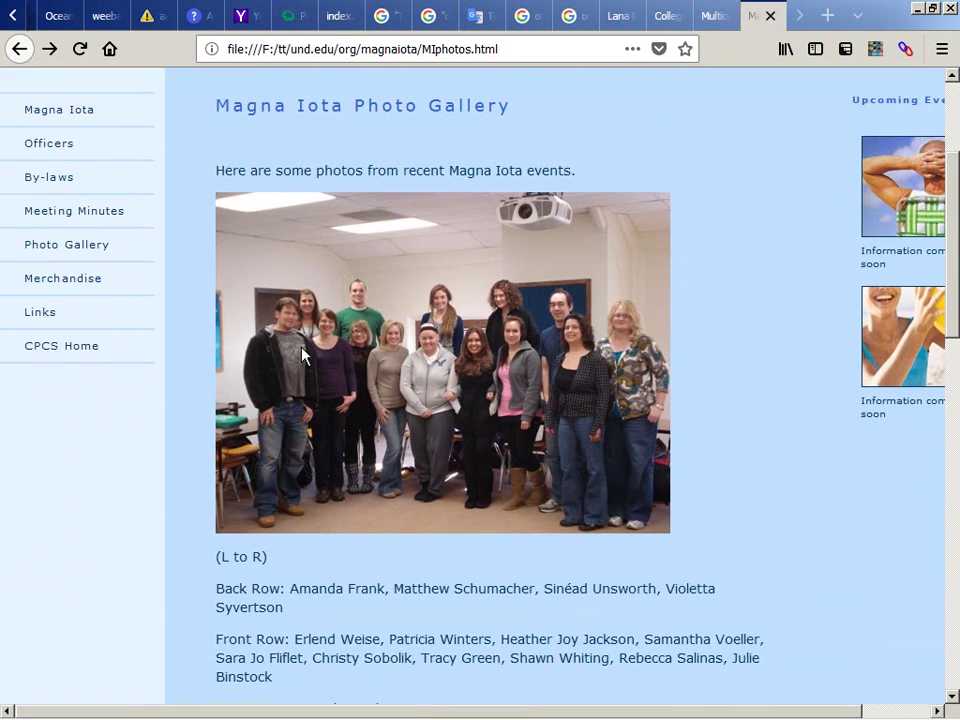
# Step: View the Magna Iota Links page and the CPCS Home site, returning to the Favorite Links list
pyautogui.click(42, 316)
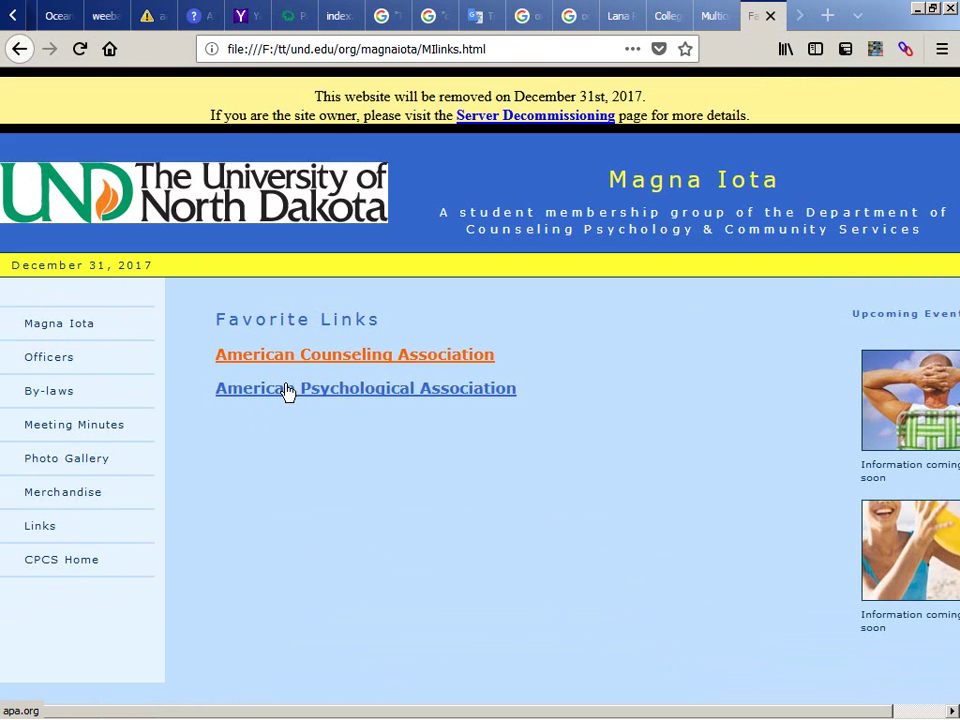
pyautogui.click(72, 559)
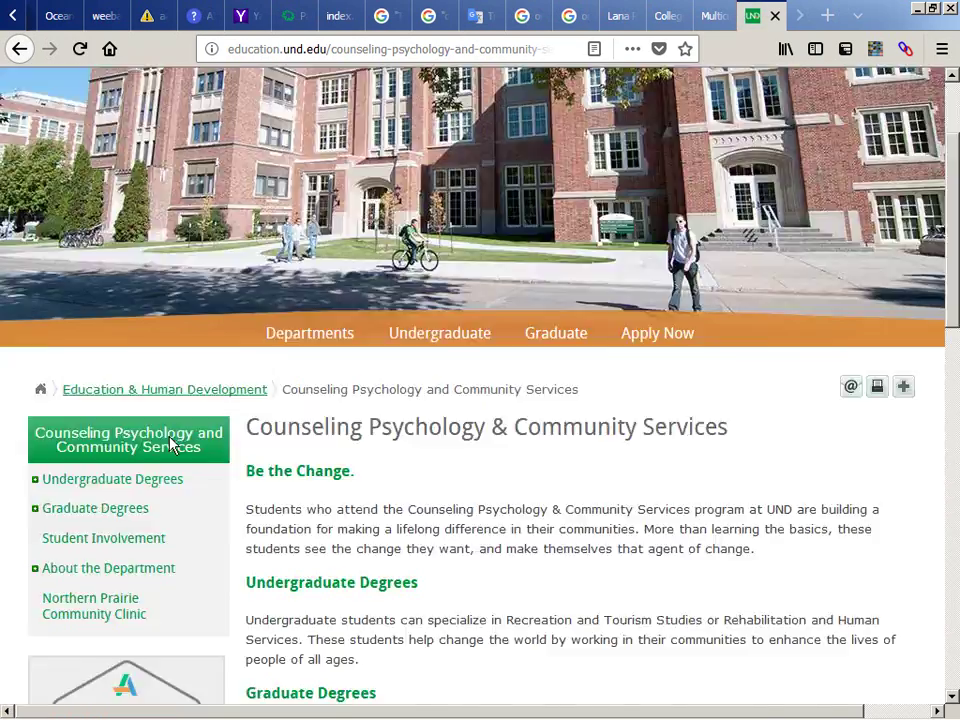
pyautogui.hotkey('alt', 'Left')
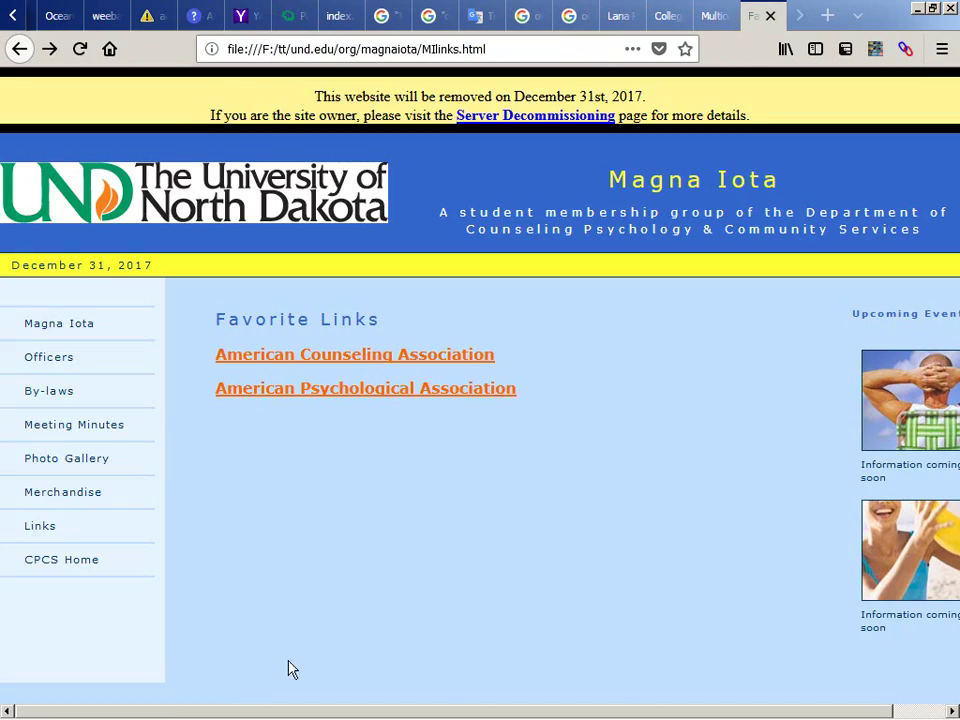
pyautogui.hscroll(2, 400, 669)
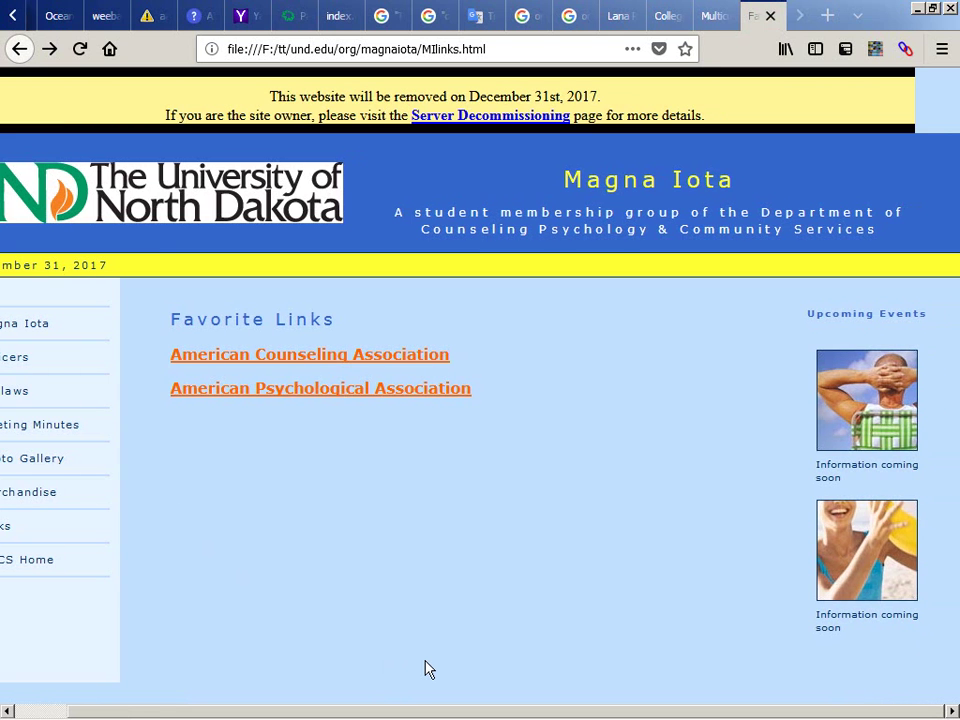
# Step: Switch to Windows Explorer, go up to the org folder, enter the mao folder and open its index.html in Firefox
pyautogui.hotkey('alt', 'Tab')
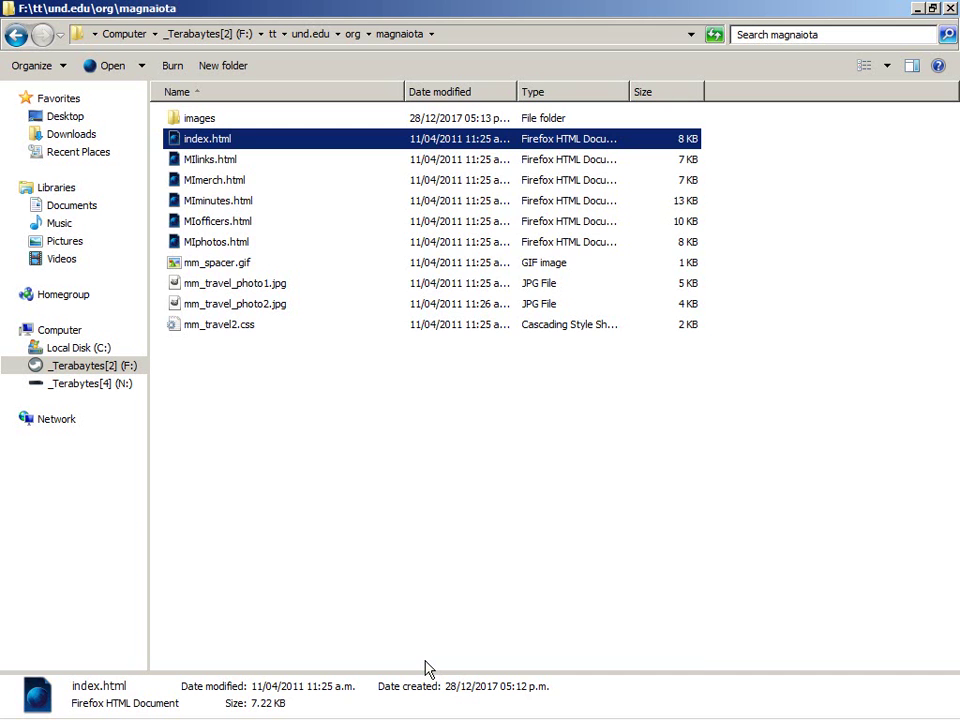
pyautogui.press('BackSpace')
pyautogui.press('Down')
pyautogui.scroll(-7, 427, 668)
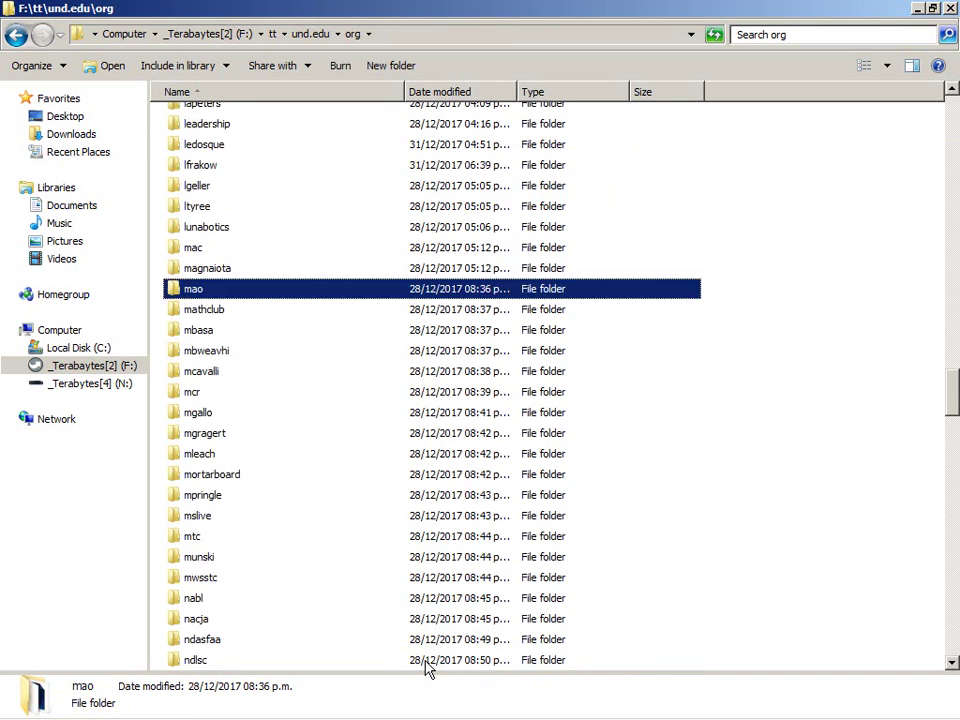
pyautogui.scroll(-4, 427, 668)
pyautogui.press('Return')
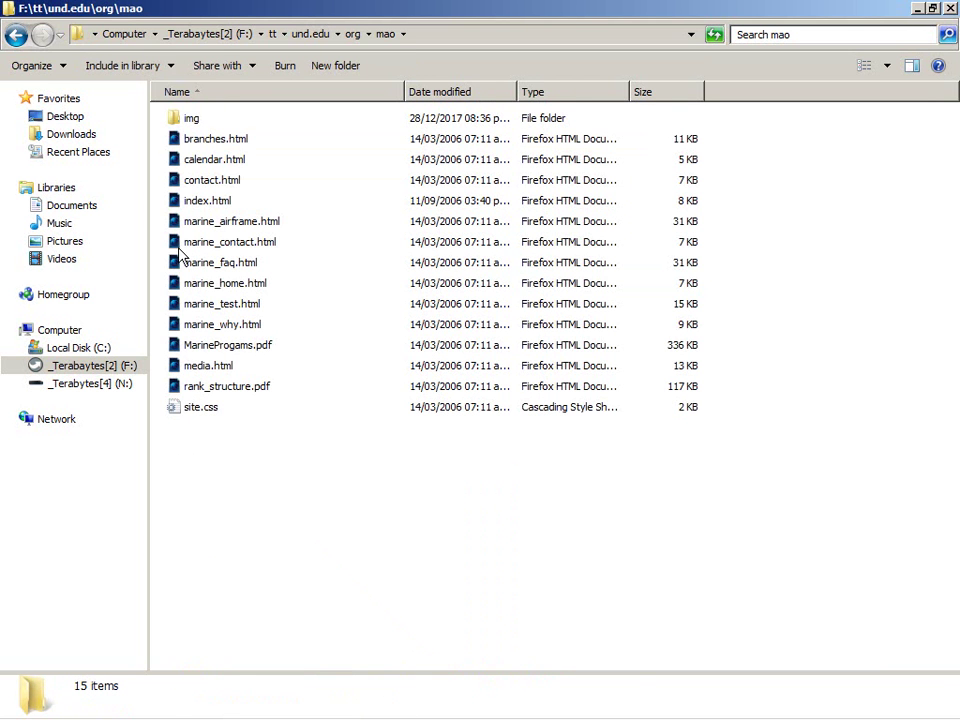
pyautogui.doubleClick(190, 201)
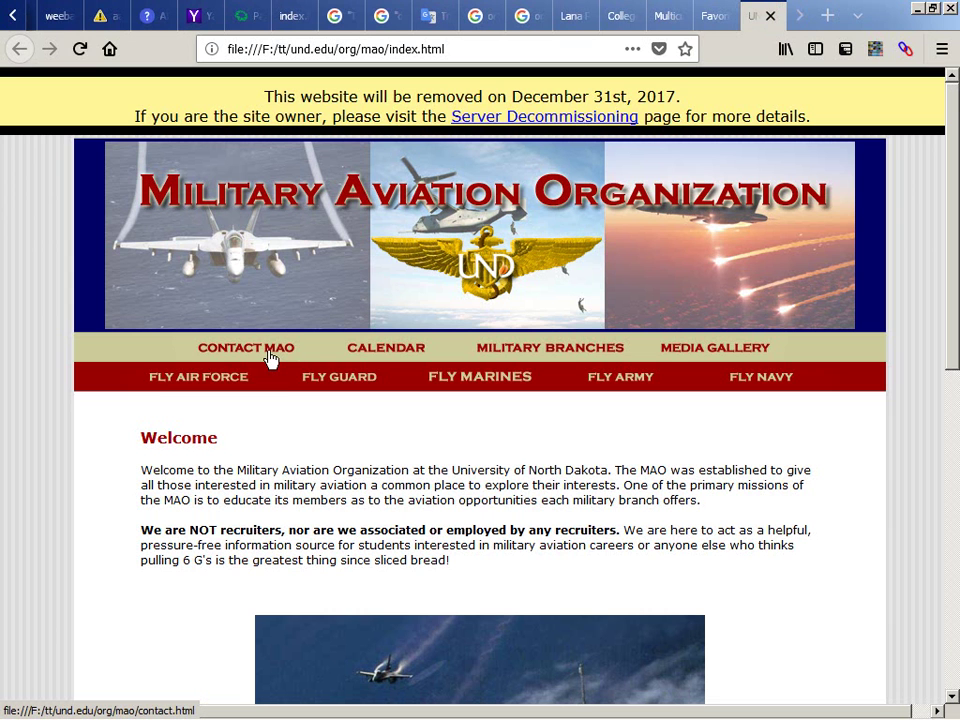
# Step: View the Contact MAO, Calendar and Military Branches pages of the Military Aviation Organization site
pyautogui.click(268, 350)
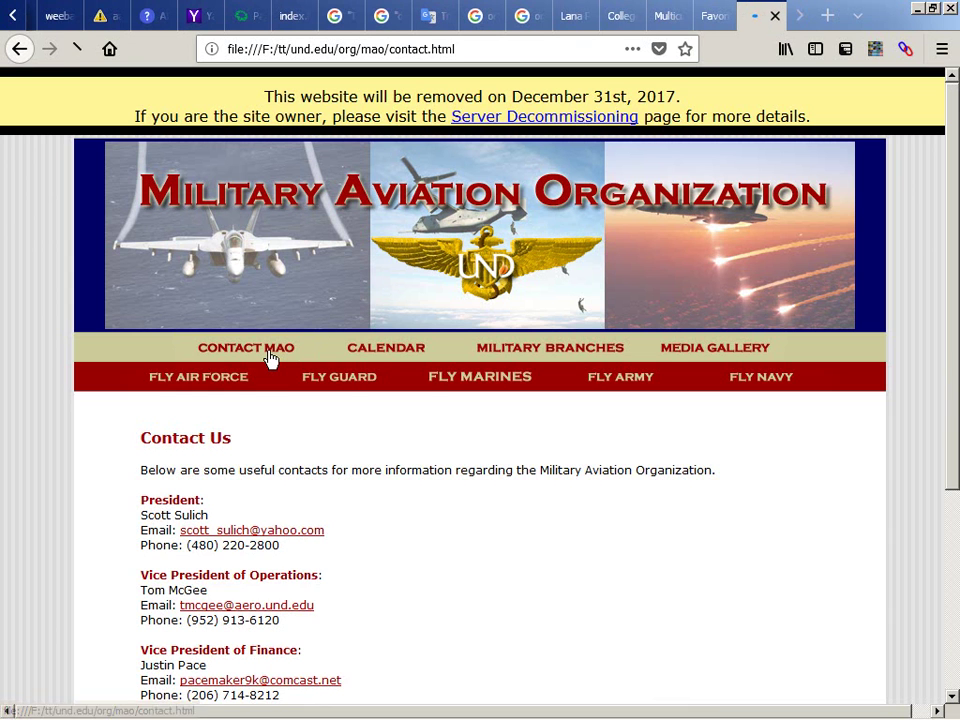
pyautogui.scroll(-5, 269, 358)
pyautogui.hotkey('alt', 'Left')
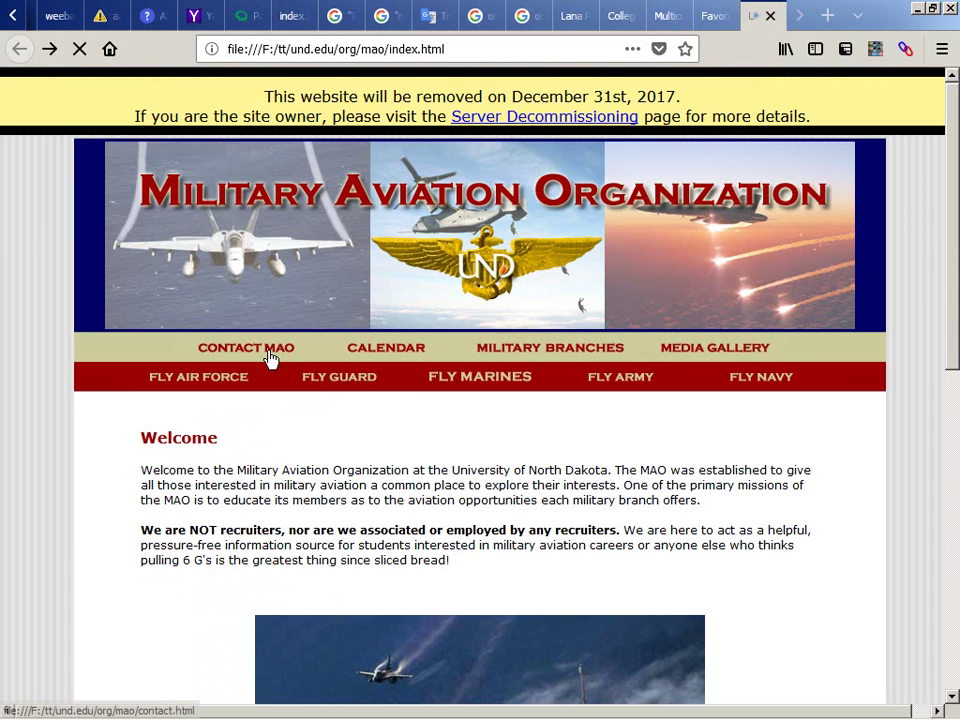
pyautogui.click(405, 350)
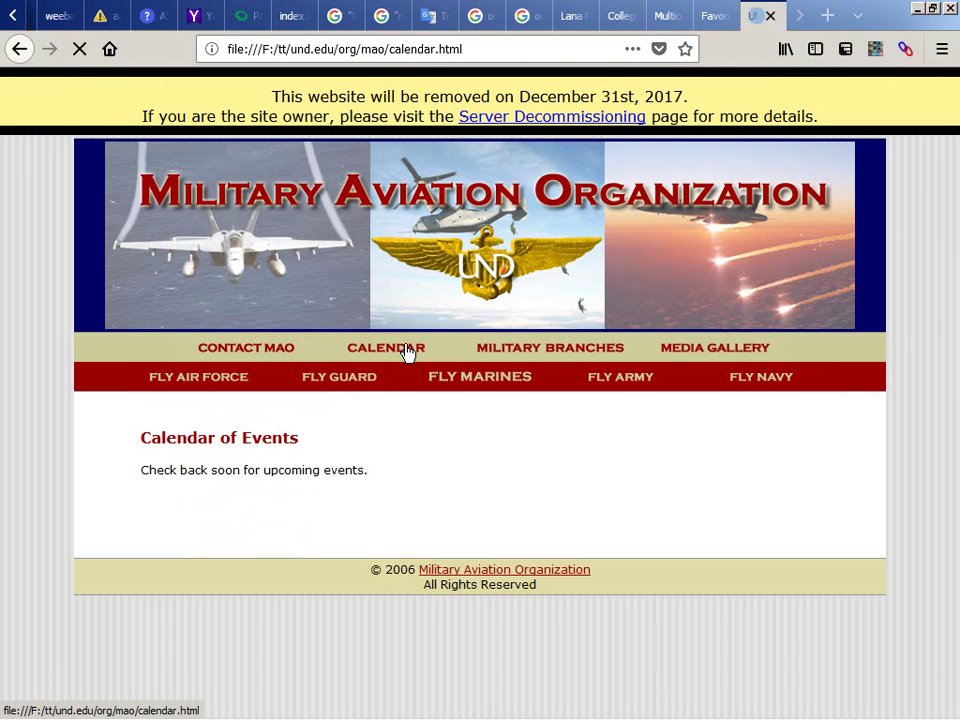
pyautogui.click(508, 348)
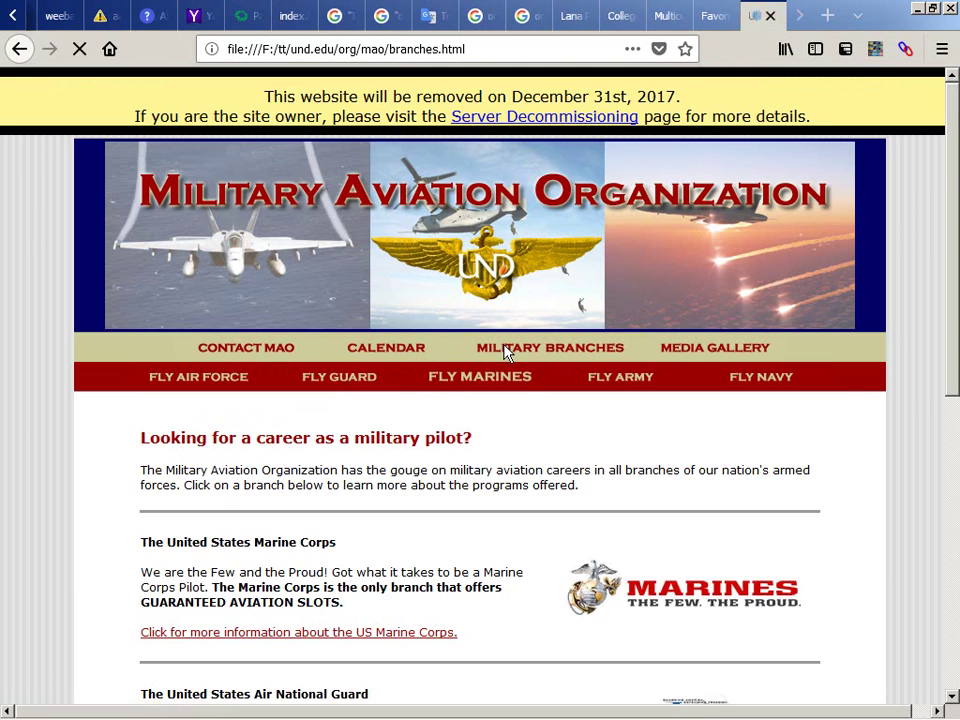
pyautogui.scroll(-10, 505, 350)
pyautogui.scroll(10, 505, 352)
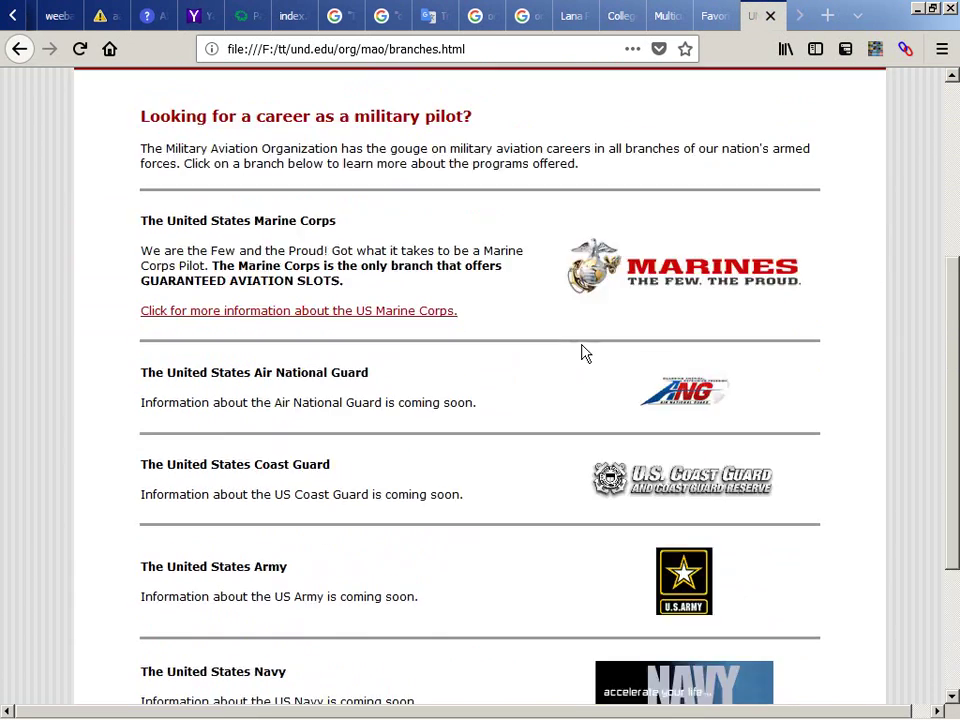
# Step: Open the Media Gallery and view the first four wallpaper images at full size, closing each one after viewing
pyautogui.click(673, 350)
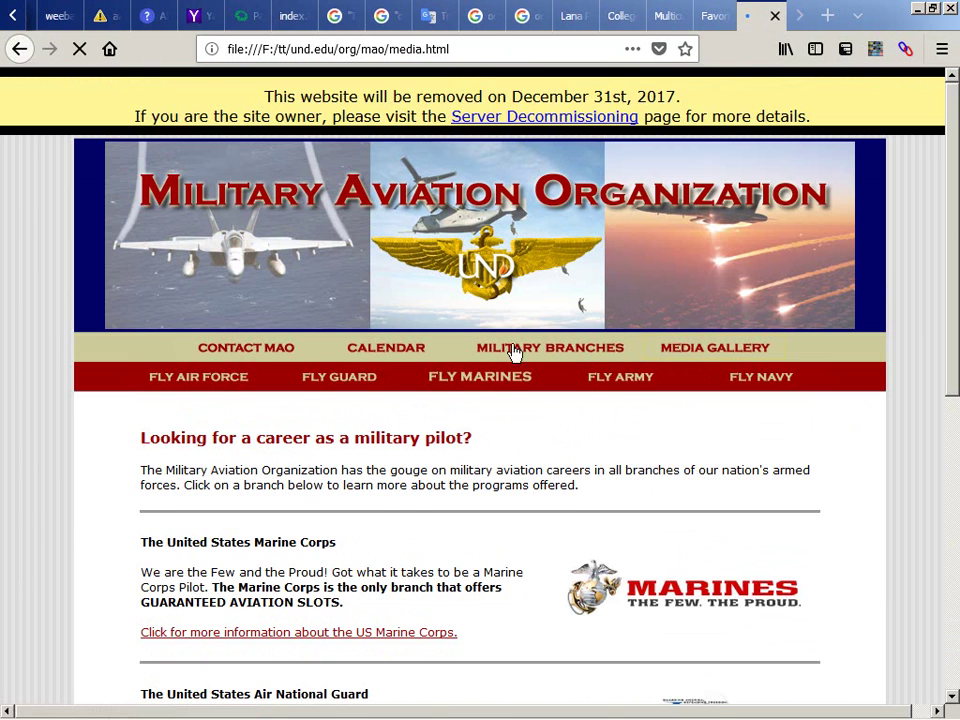
pyautogui.scroll(-4, 178, 326)
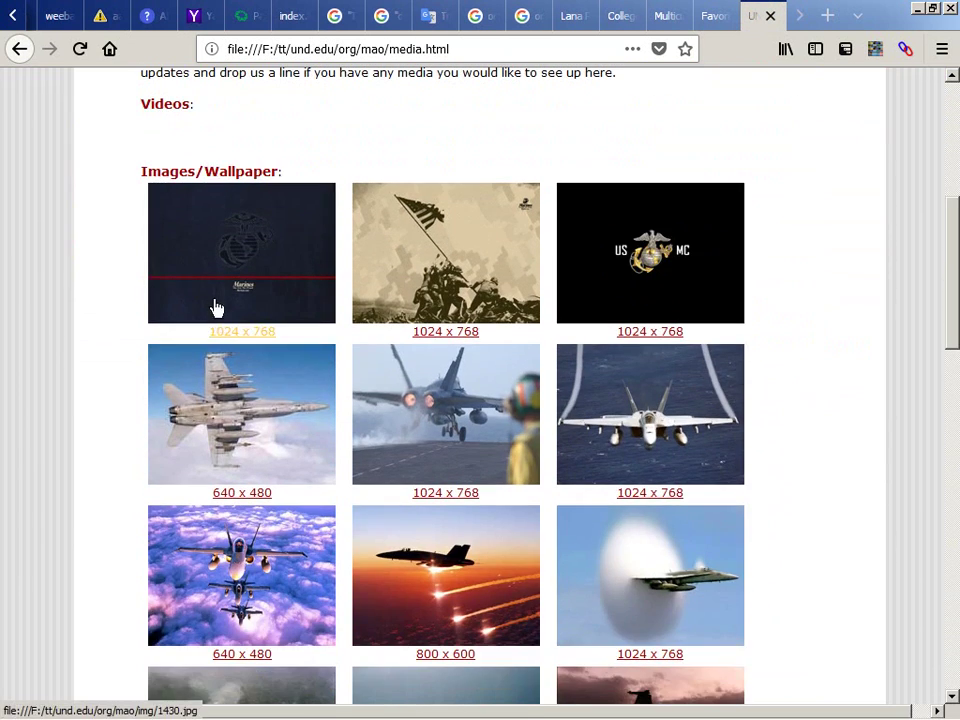
pyautogui.click(216, 307)
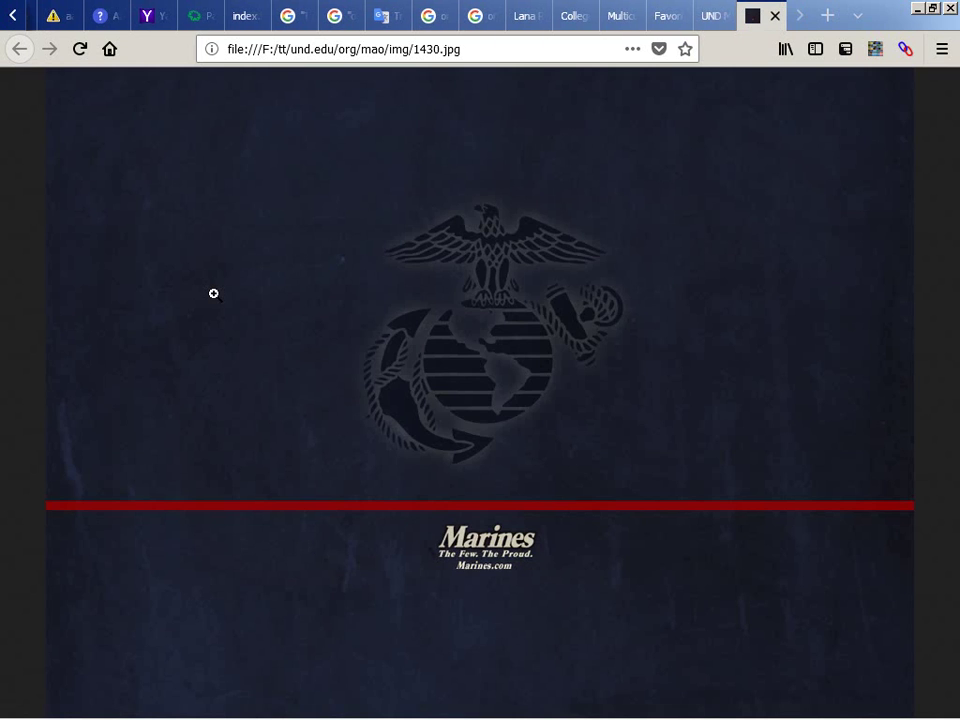
pyautogui.hotkey('ctrl', 'w')
pyautogui.click(504, 302)
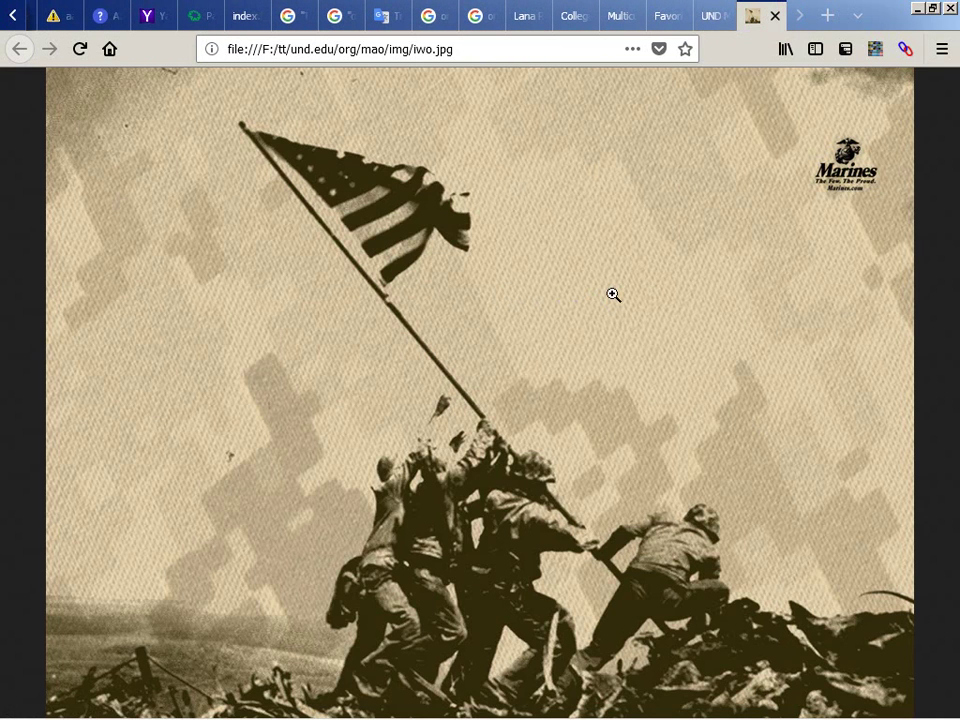
pyautogui.hotkey('ctrl', 'w')
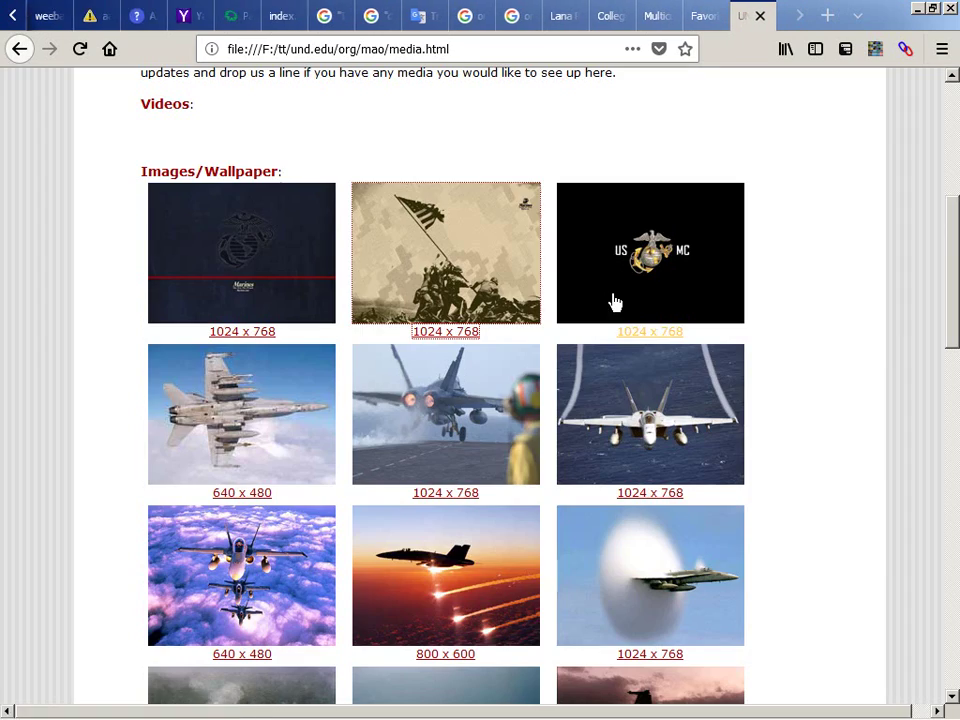
pyautogui.click(625, 300)
pyautogui.hotkey('ctrl', 'w')
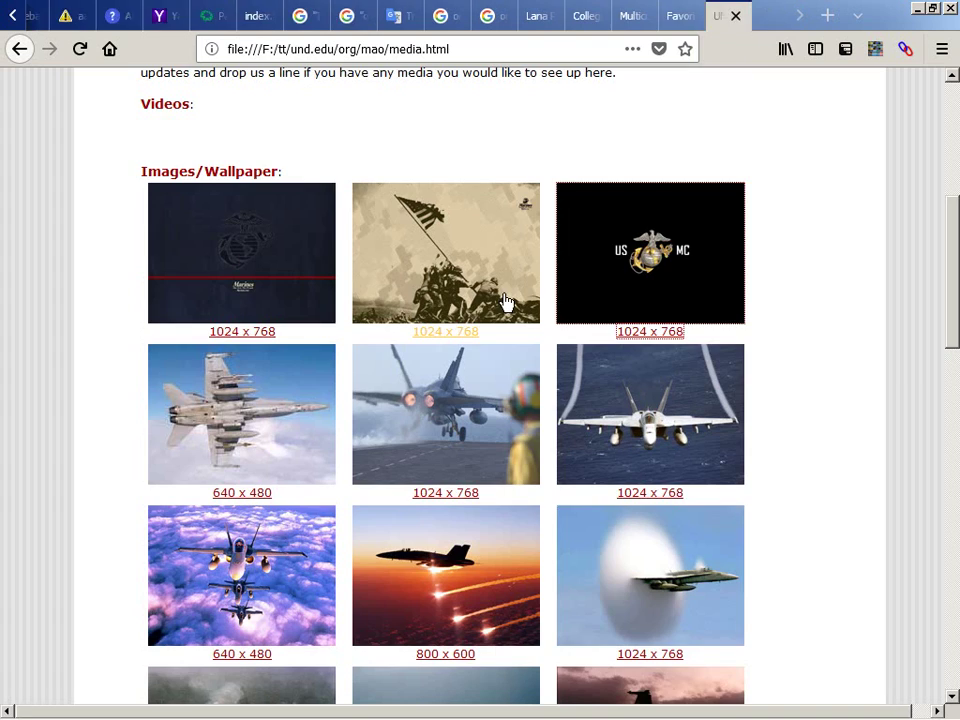
pyautogui.scroll(-3, 440, 302)
pyautogui.click(272, 294)
pyautogui.hotkey('ctrl', 'w')
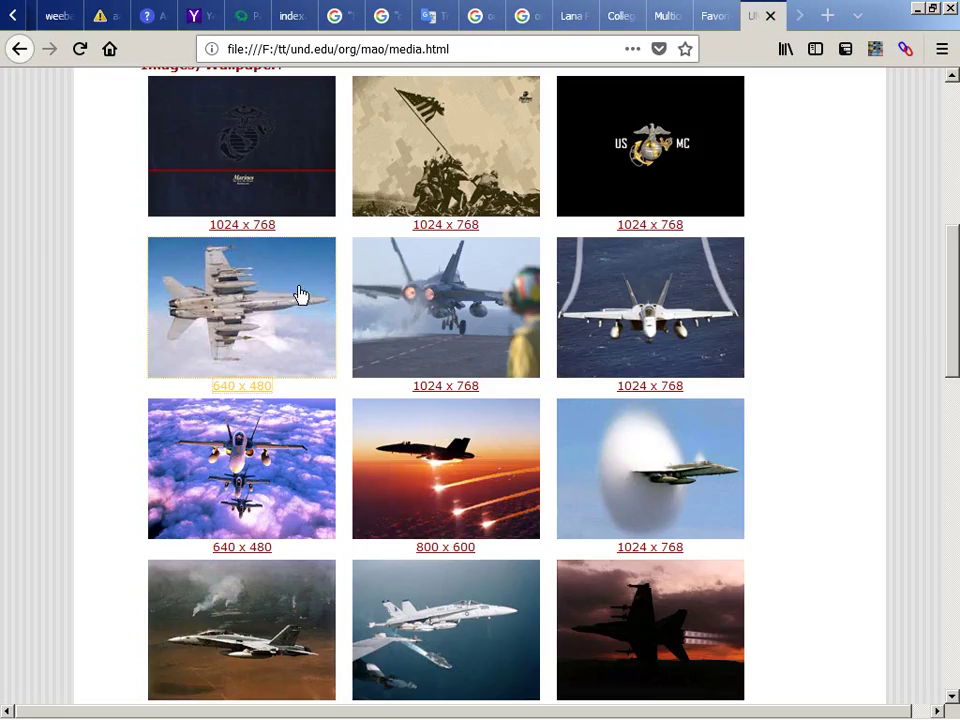
# Step: View the F/A-18 carrier takeoff and wingtip-trails wallpapers at full size, closing each one to return to the gallery
pyautogui.click(437, 294)
pyautogui.hotkey('ctrl', 'w')
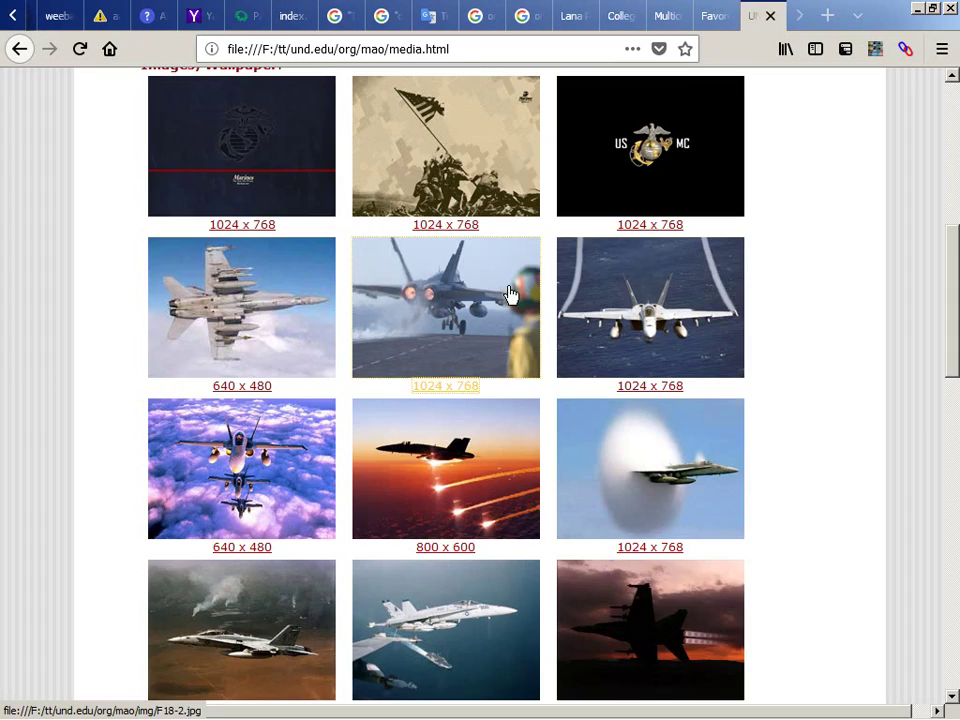
pyautogui.click(606, 294)
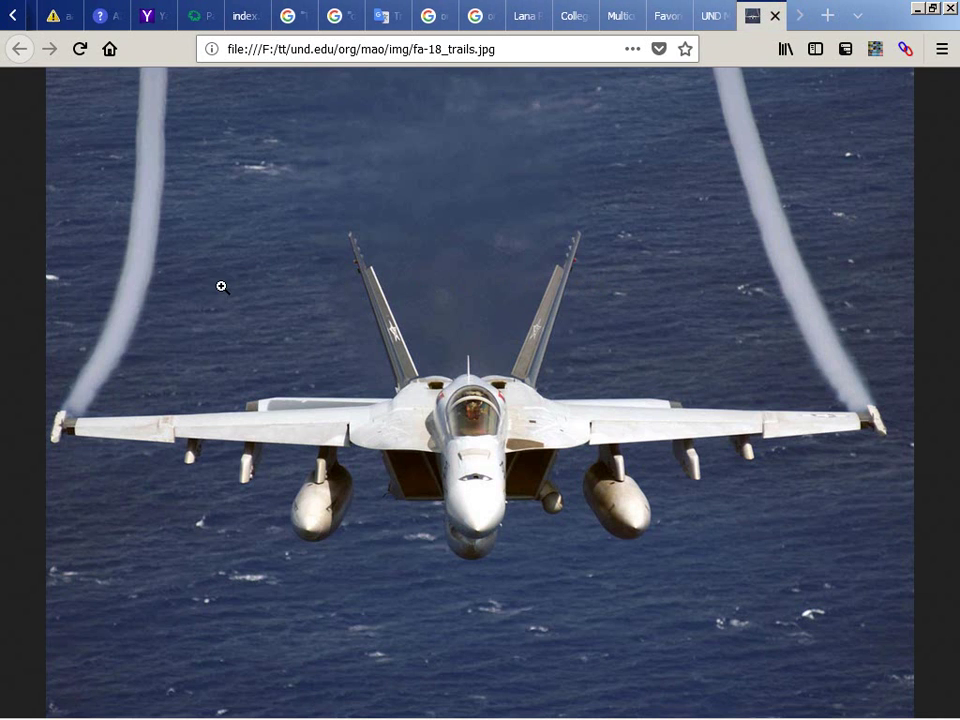
pyautogui.hotkey('ctrl', 'w')
# Step: View the full-size wallpapers of the jets above purple clouds, the jet releasing flares at sunset and the vapor-cone jet, closing each
pyautogui.scroll(-4, 222, 290)
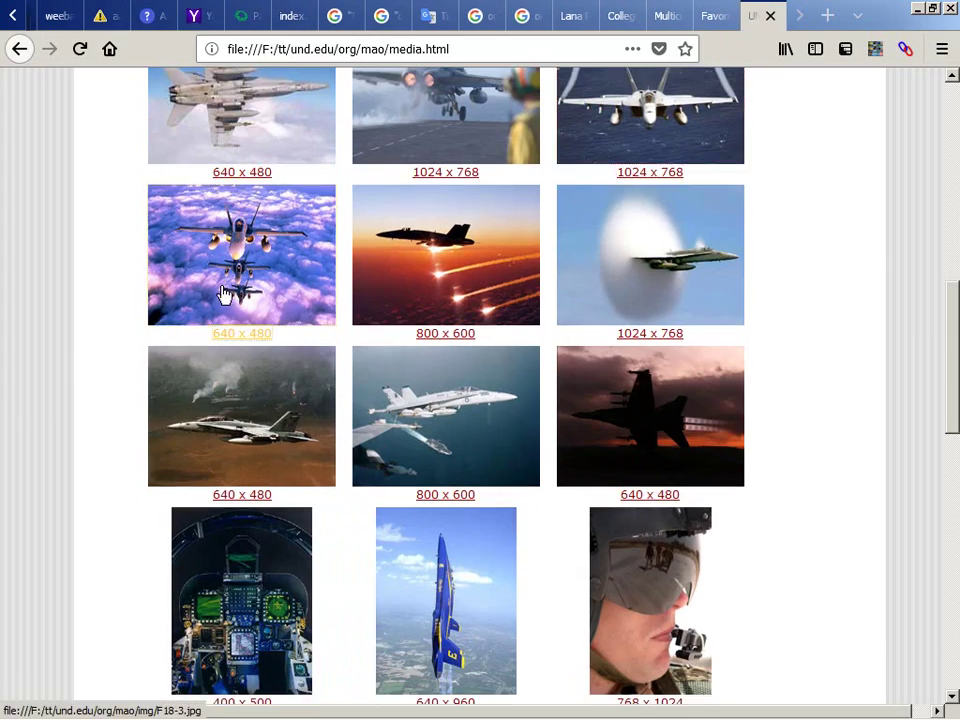
pyautogui.click(224, 292)
pyautogui.hotkey('ctrl', 'w')
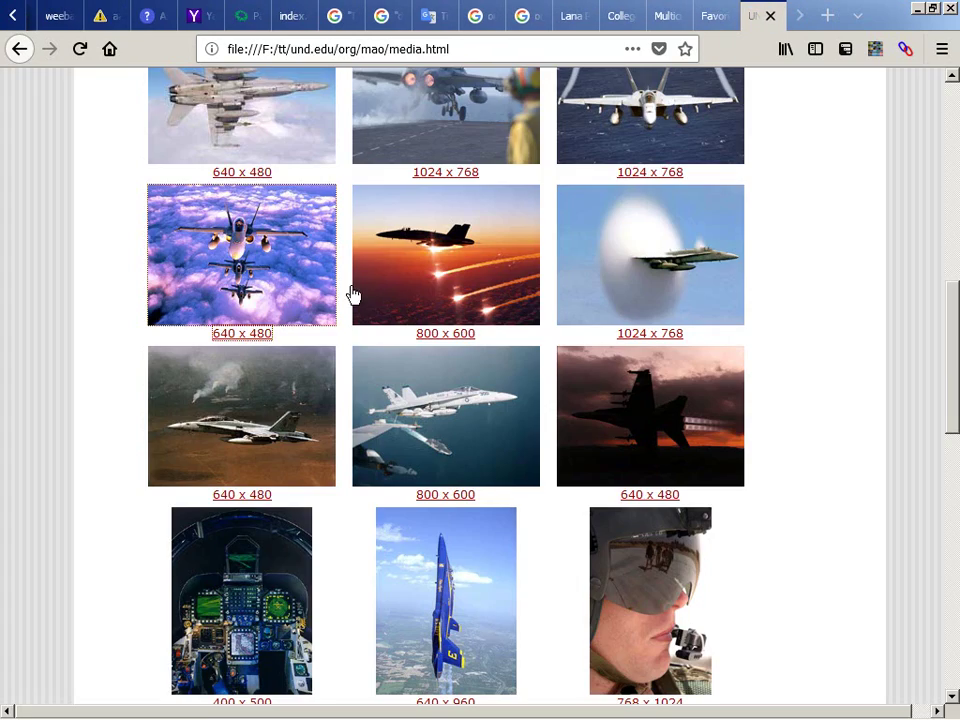
pyautogui.click(424, 294)
pyautogui.hotkey('ctrl', 'w')
pyautogui.click(664, 294)
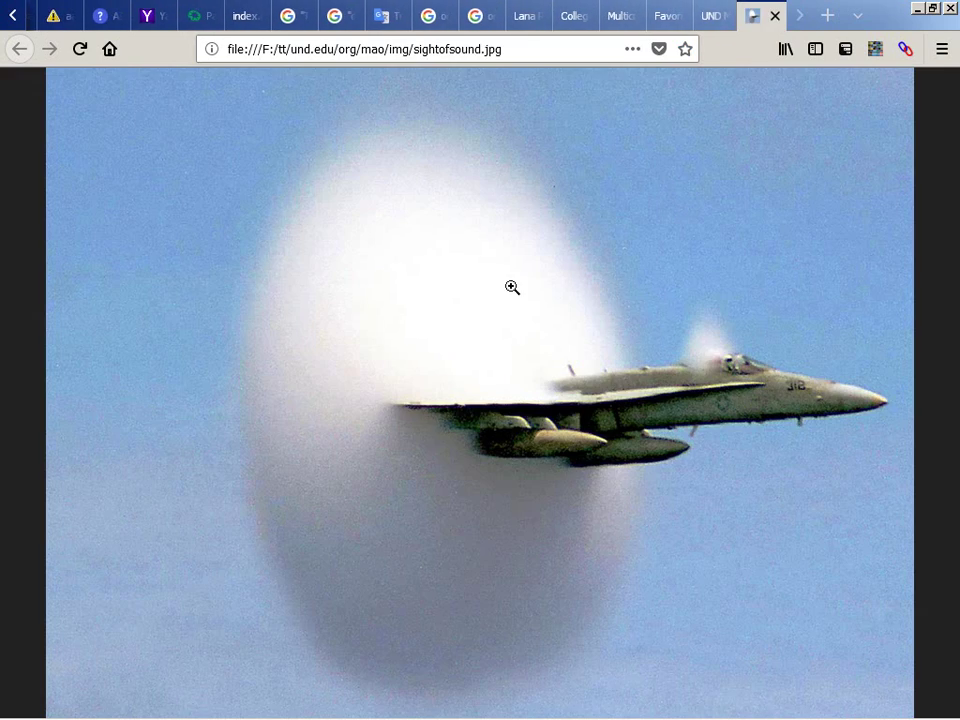
pyautogui.hotkey('ctrl', 'w')
# Step: View the f18kuwait, fa18-vfa37 and f18night wallpapers at full size, closing each image after viewing
pyautogui.scroll(-2, 261, 296)
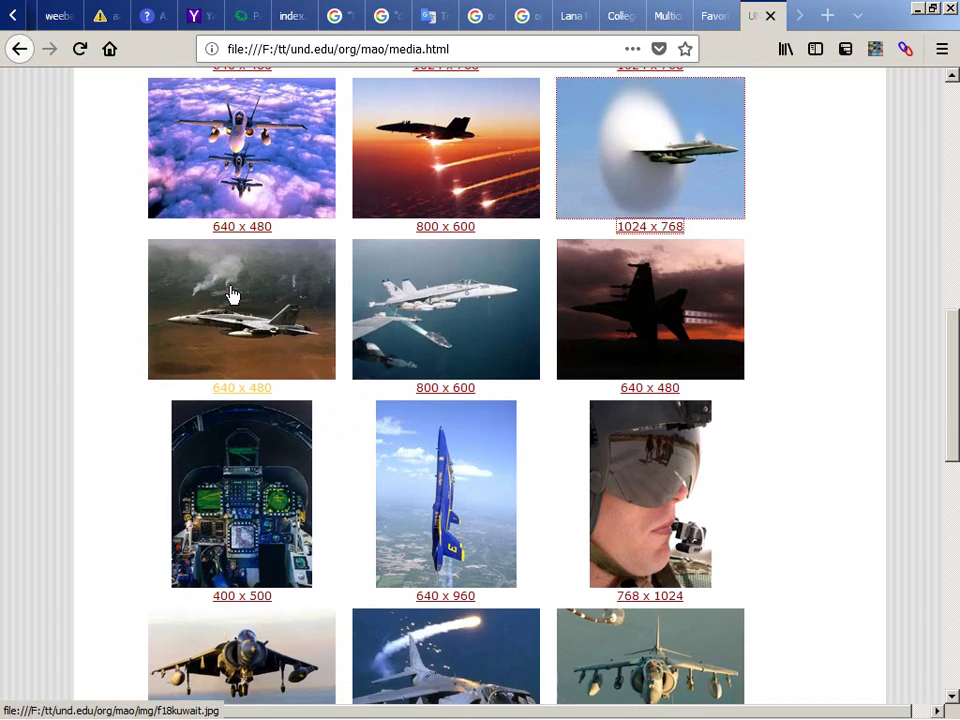
pyautogui.click(231, 294)
pyautogui.hotkey('ctrl', 'w')
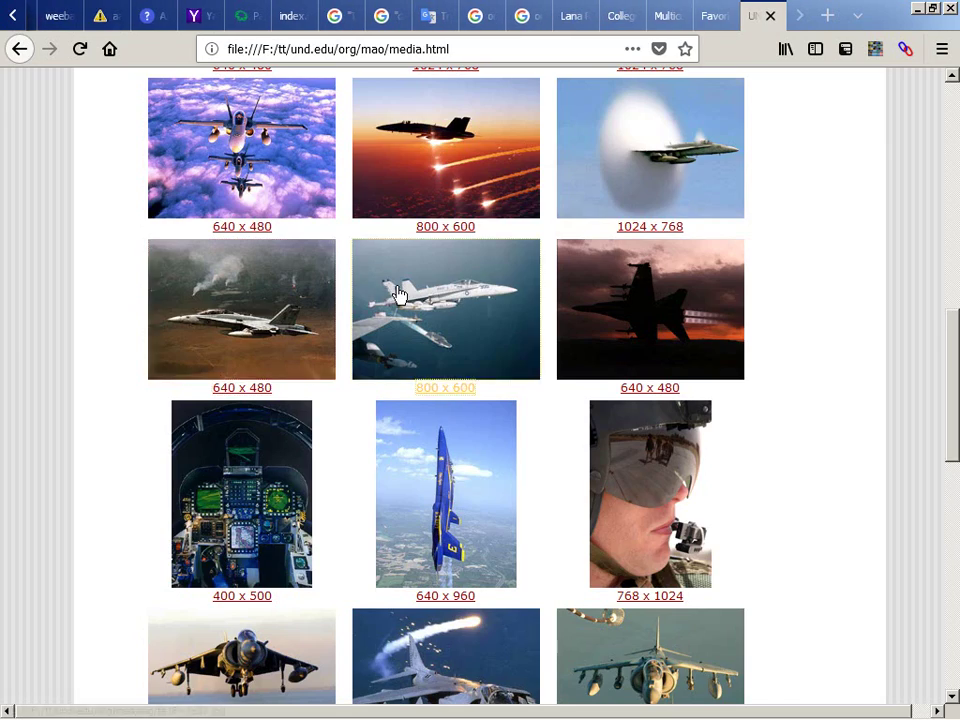
pyautogui.click(445, 294)
pyautogui.hotkey('ctrl', 'w')
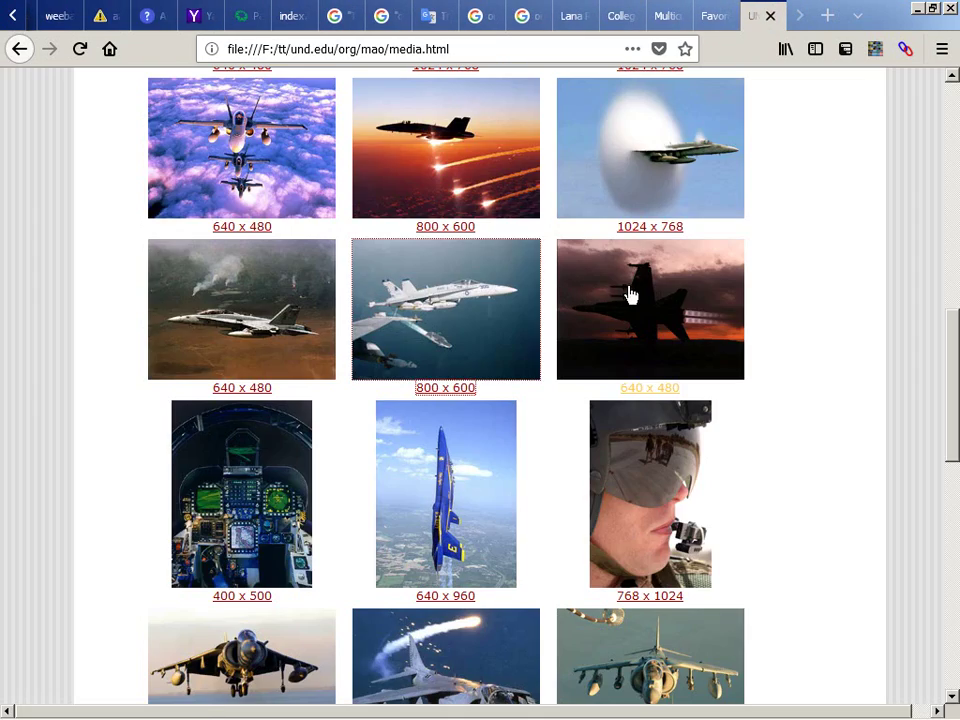
pyautogui.click(465, 293)
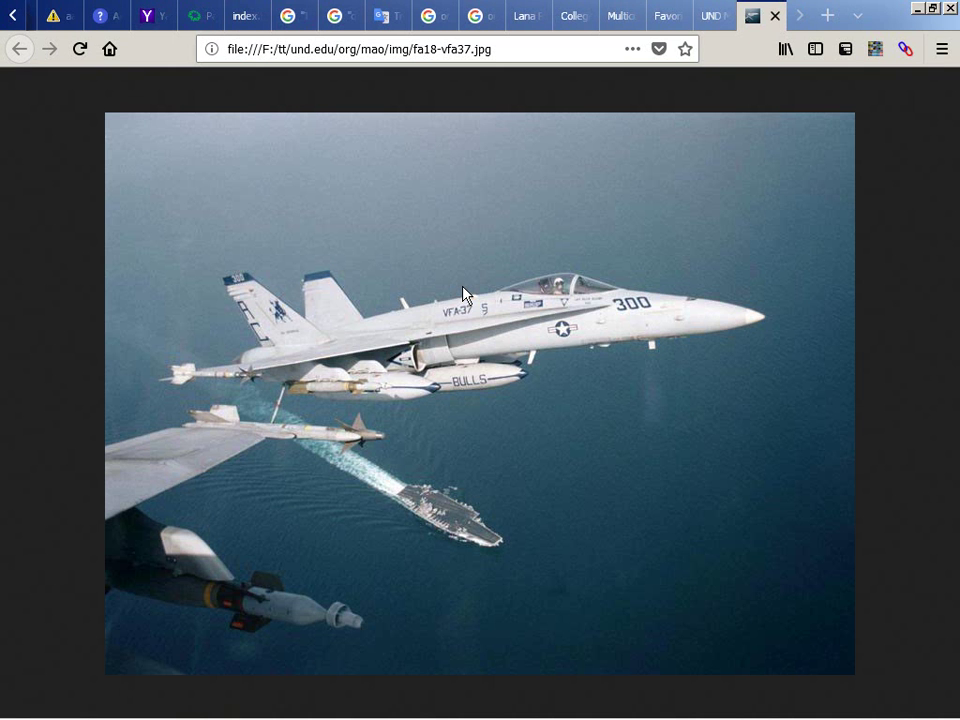
pyautogui.hotkey('ctrl', 'w')
pyautogui.click(563, 296)
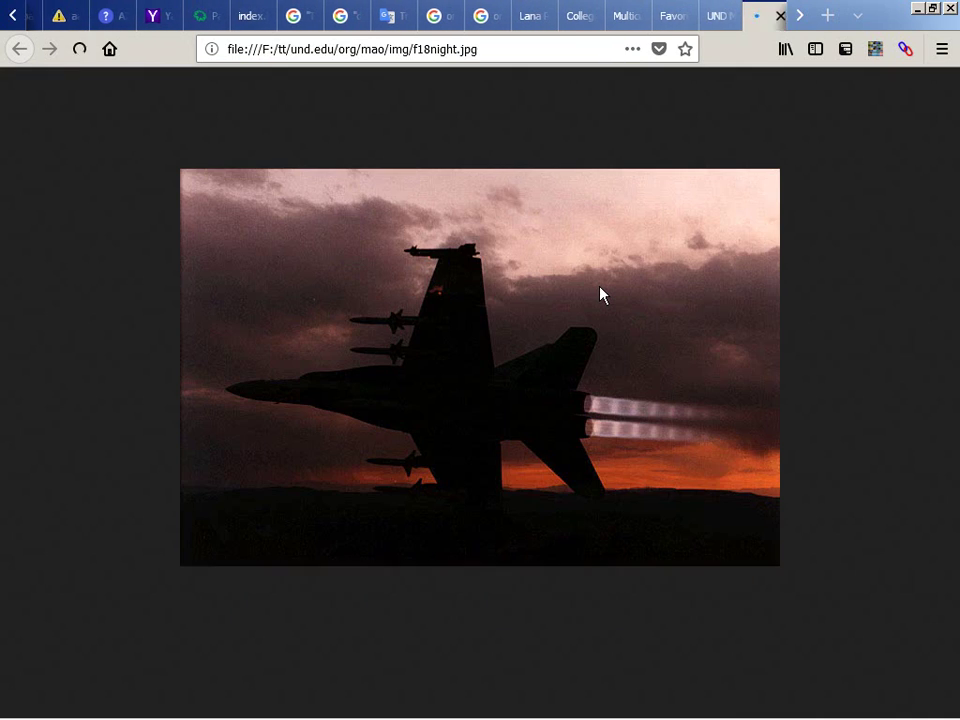
pyautogui.hotkey('ctrl', 'w')
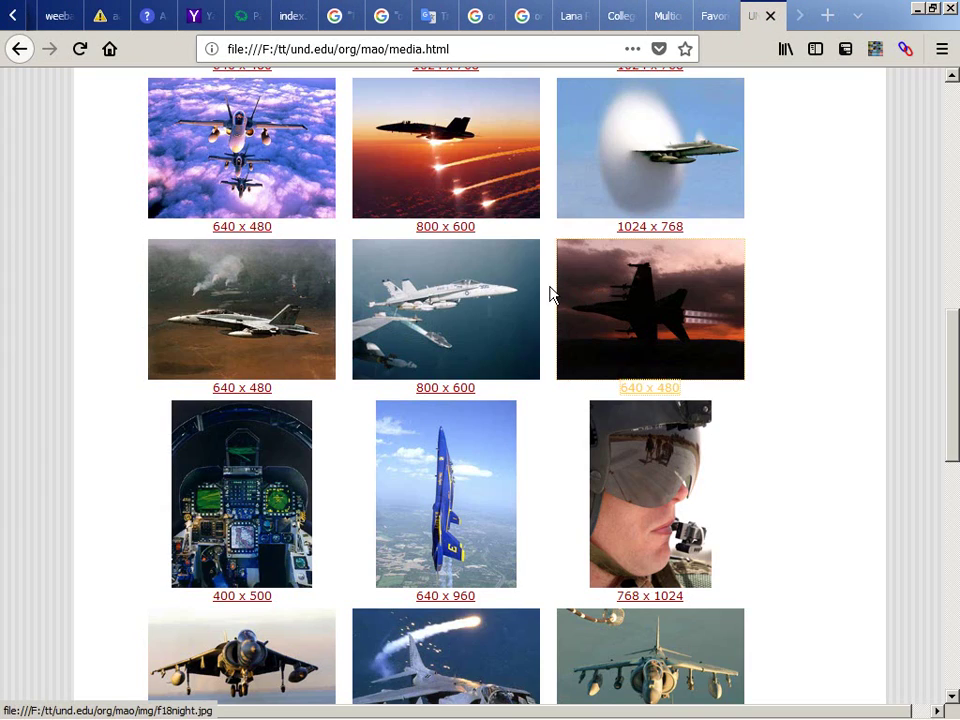
# Step: View the F/A-18 cockpit, vertical Blue Angels jet and helmeted pilot images at full size, closing each one
pyautogui.scroll(-3, 440, 294)
pyautogui.click(240, 295)
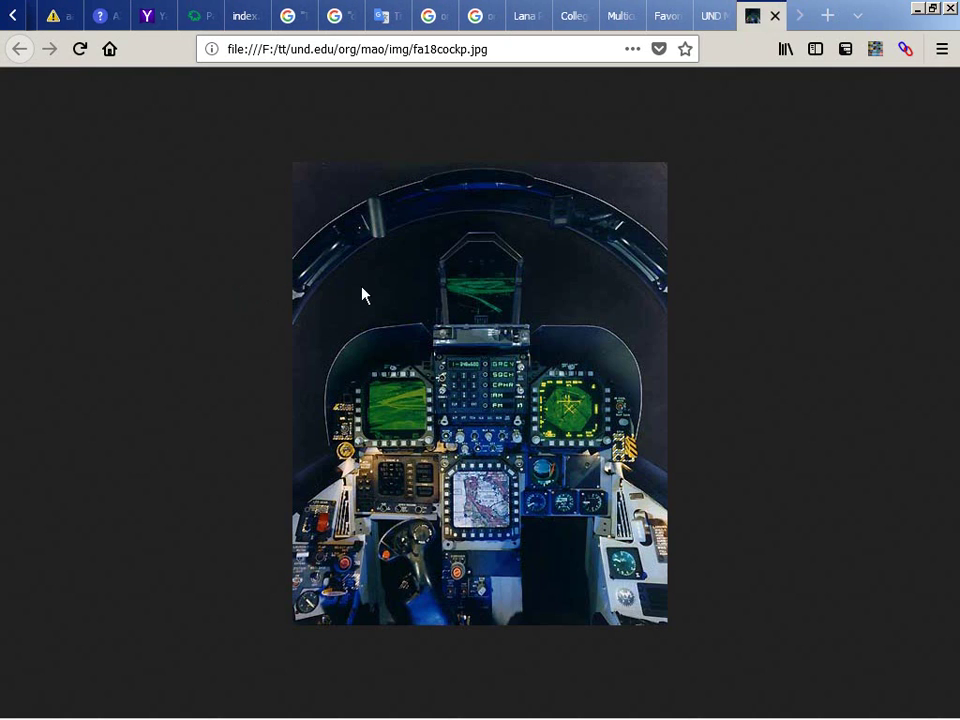
pyautogui.hotkey('ctrl', 'w')
pyautogui.click(395, 296)
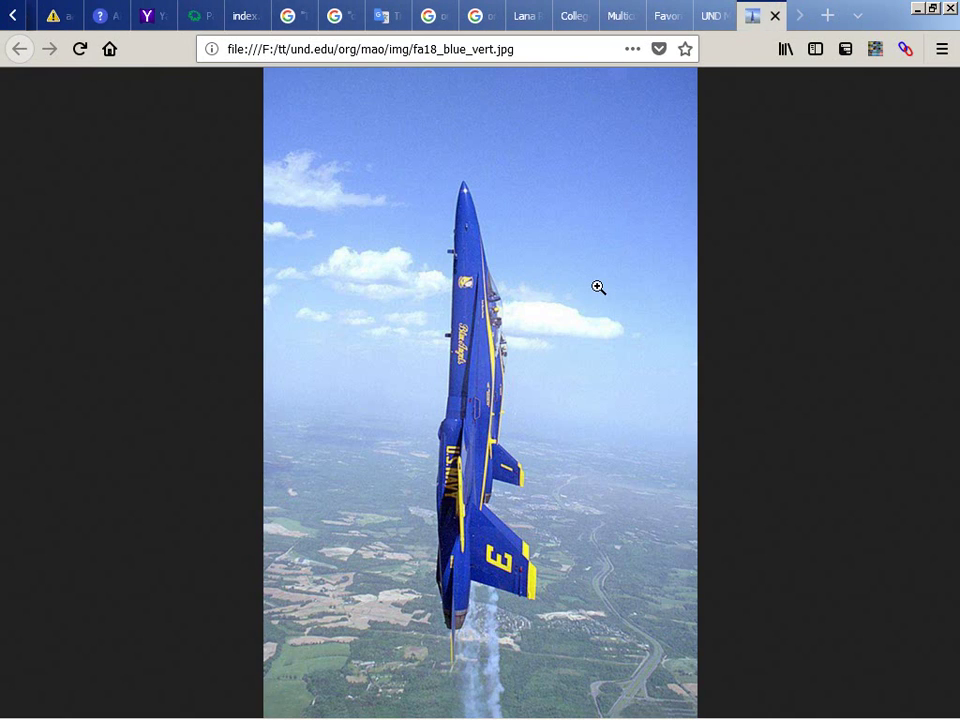
pyautogui.hotkey('ctrl', 'w')
pyautogui.click(630, 290)
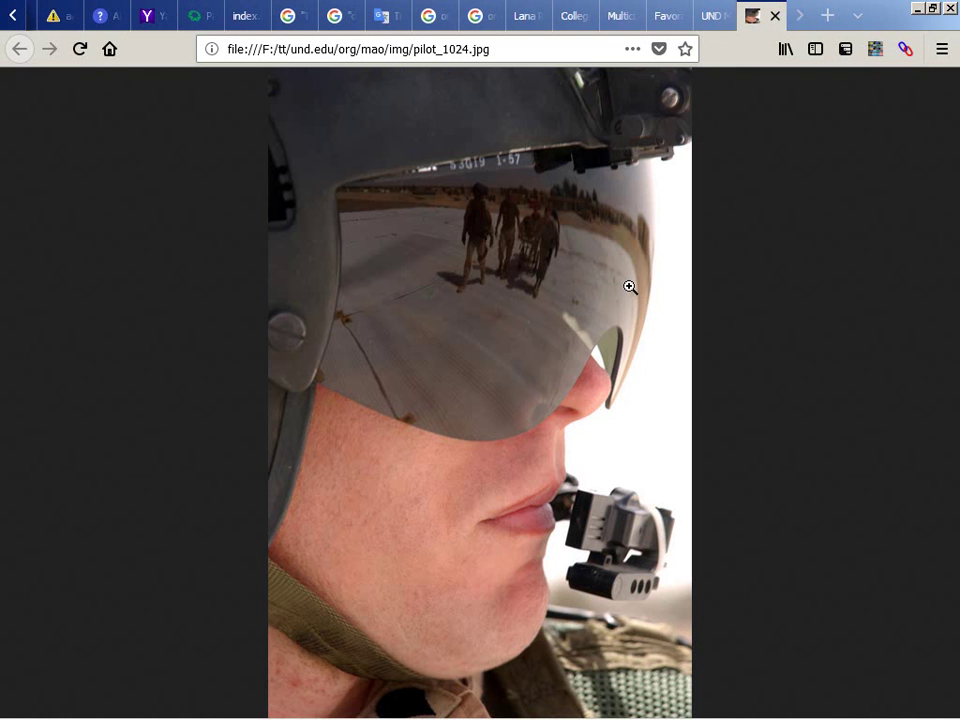
pyautogui.hotkey('ctrl', 'w')
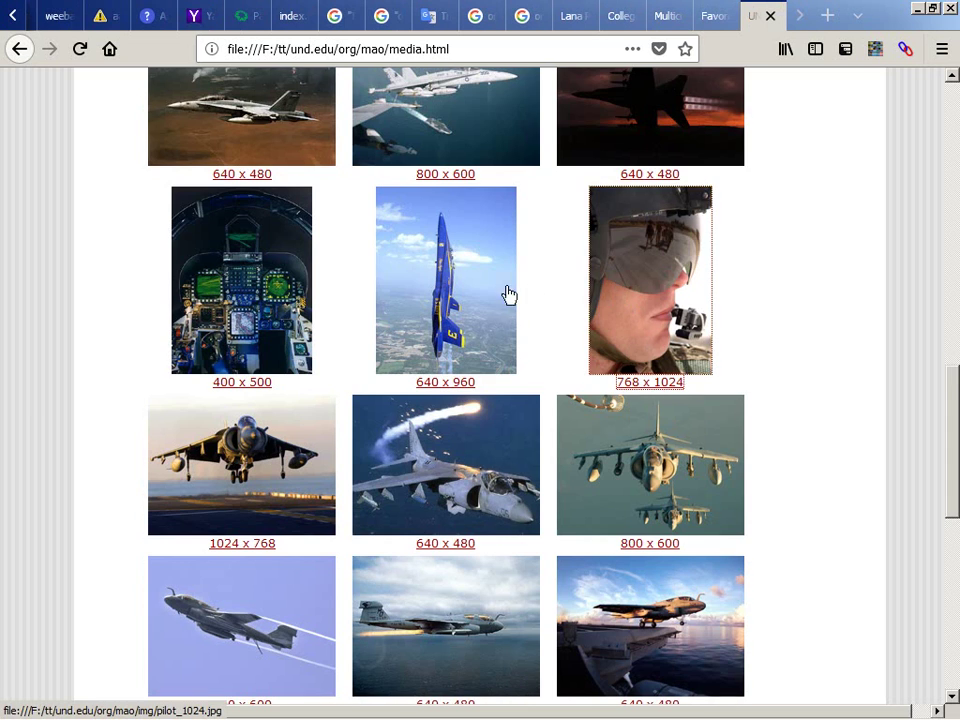
# Step: View the three AV-8B Harrier wallpapers in the row below the pilot image at full size, closing each one
pyautogui.scroll(-3, 259, 295)
pyautogui.click(259, 295)
pyautogui.hotkey('ctrl', 'w')
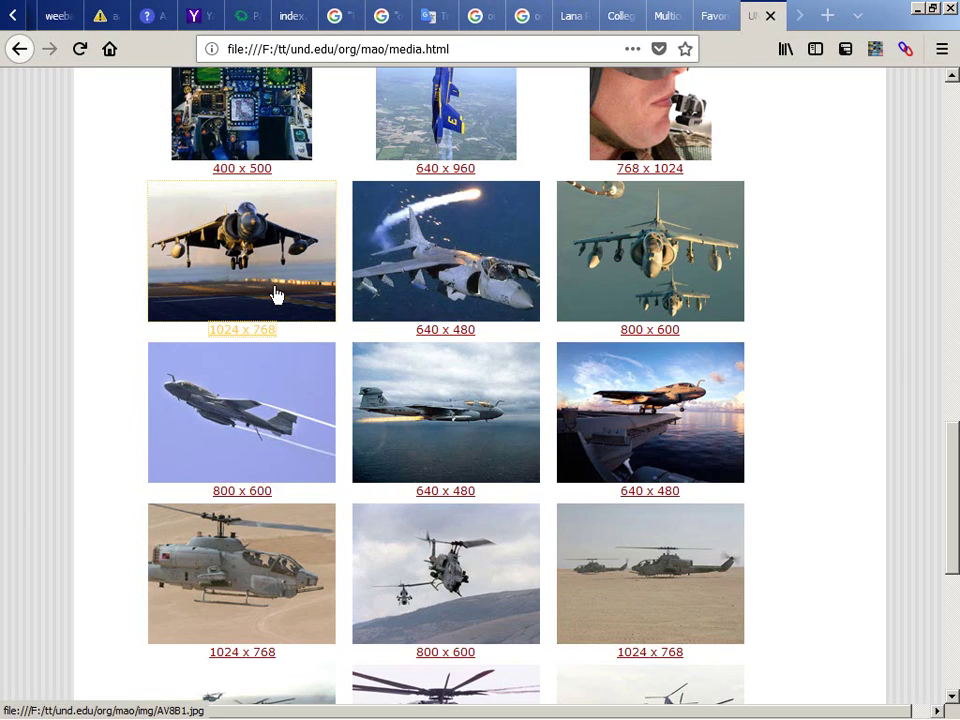
pyautogui.click(410, 295)
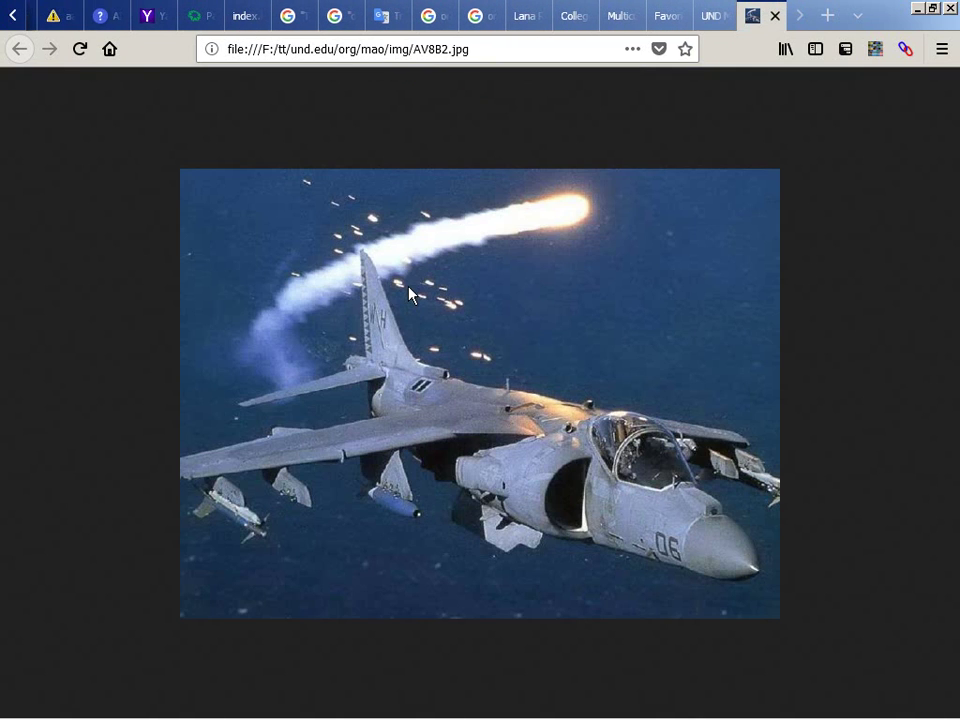
pyautogui.hotkey('ctrl', 'w')
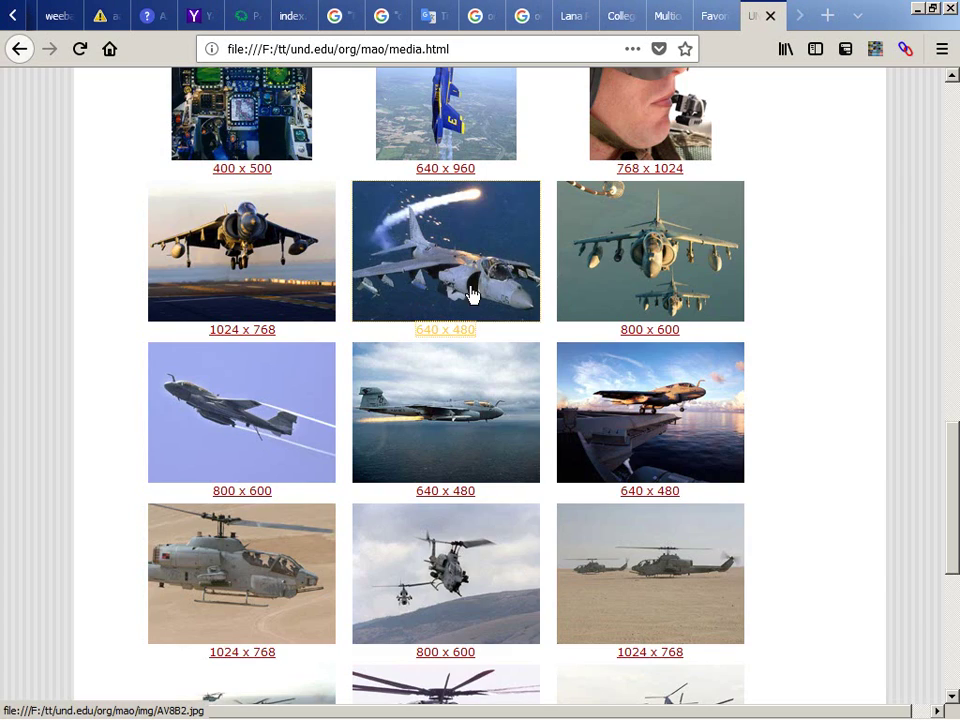
pyautogui.click(617, 296)
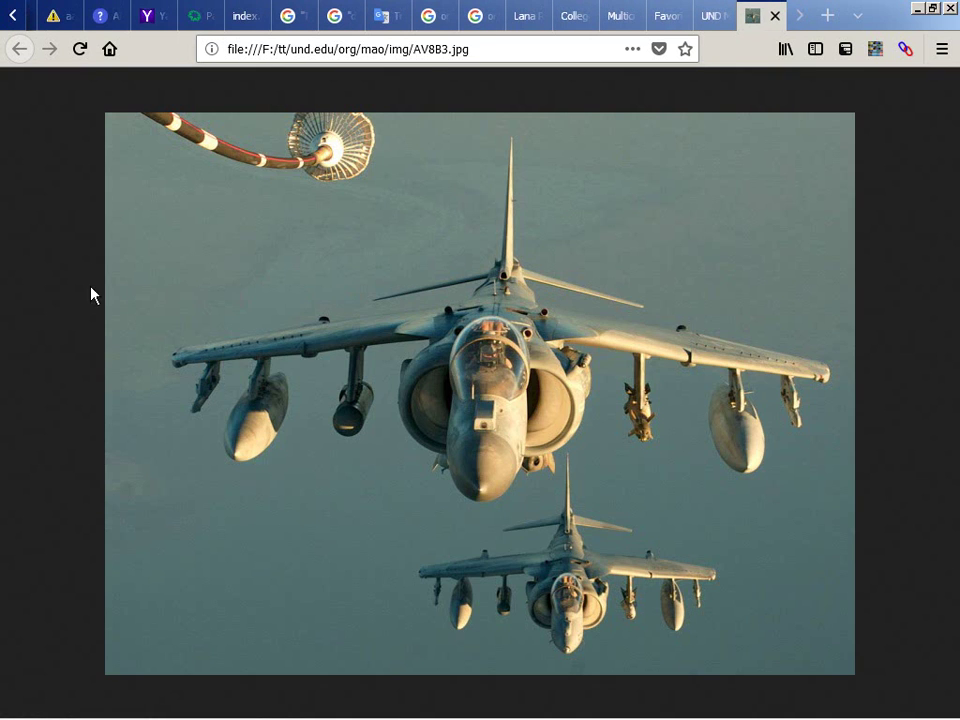
pyautogui.hotkey('ctrl', 'w')
# Step: View the three EA-6B wallpapers in the row below the Harriers at full size, closing each one
pyautogui.scroll(-2, 180, 296)
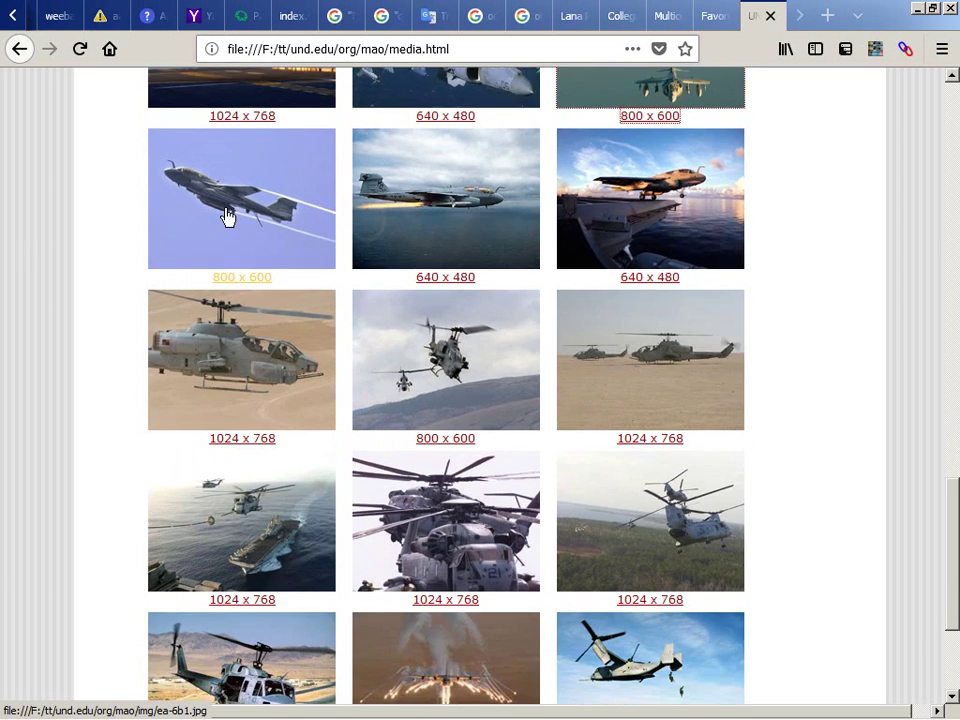
pyautogui.click(228, 216)
pyautogui.hotkey('ctrl', 'w')
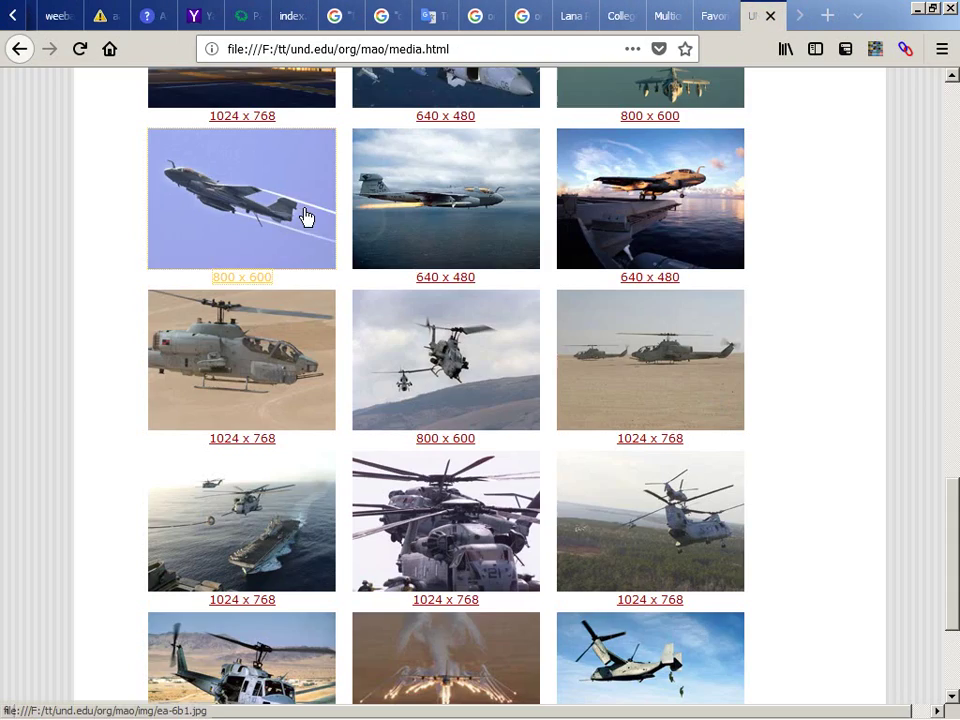
pyautogui.click(393, 216)
pyautogui.hotkey('ctrl', 'w')
pyautogui.click(655, 217)
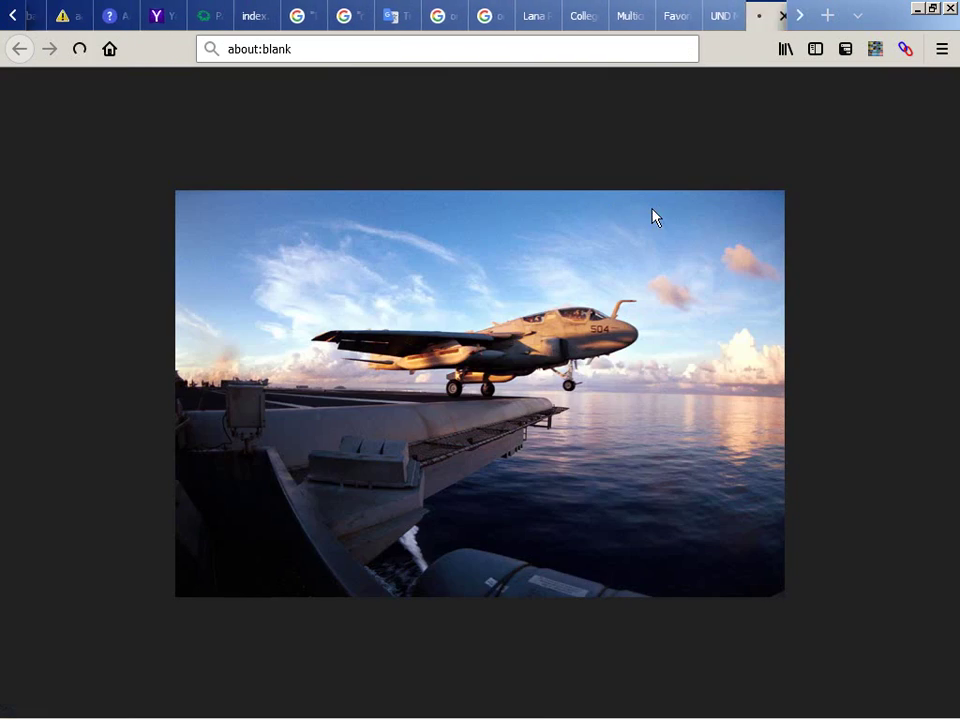
pyautogui.hotkey('ctrl', 'w')
# Step: View the three AH-1 attack helicopter wallpapers at full size, closing each image to return to the gallery
pyautogui.scroll(-3, 298, 214)
pyautogui.click(297, 216)
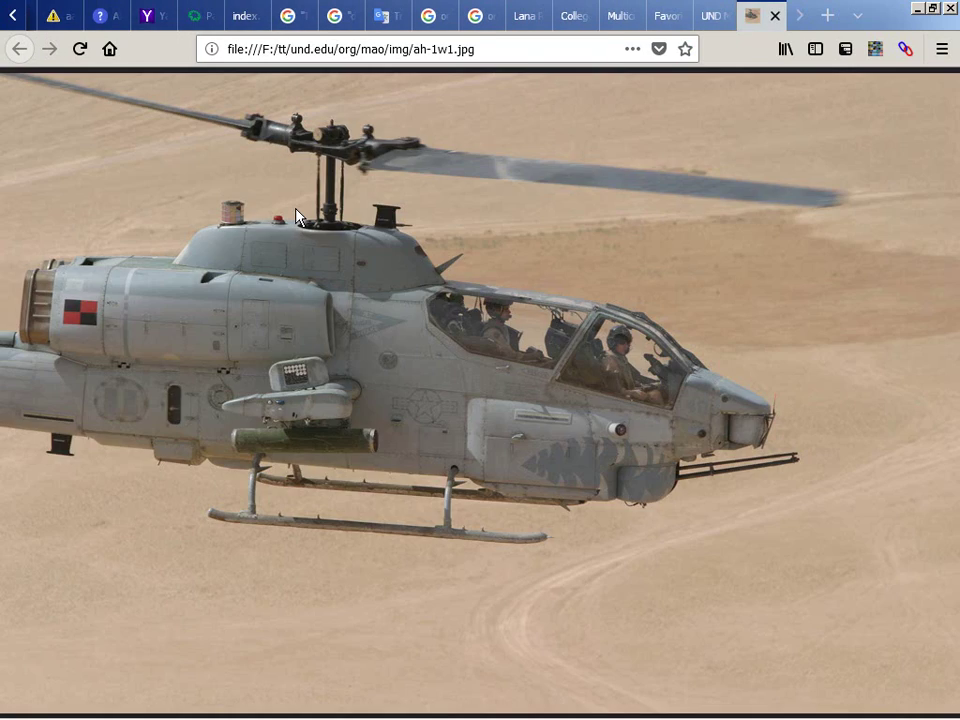
pyautogui.hotkey('ctrl', 'w')
pyautogui.click(446, 185)
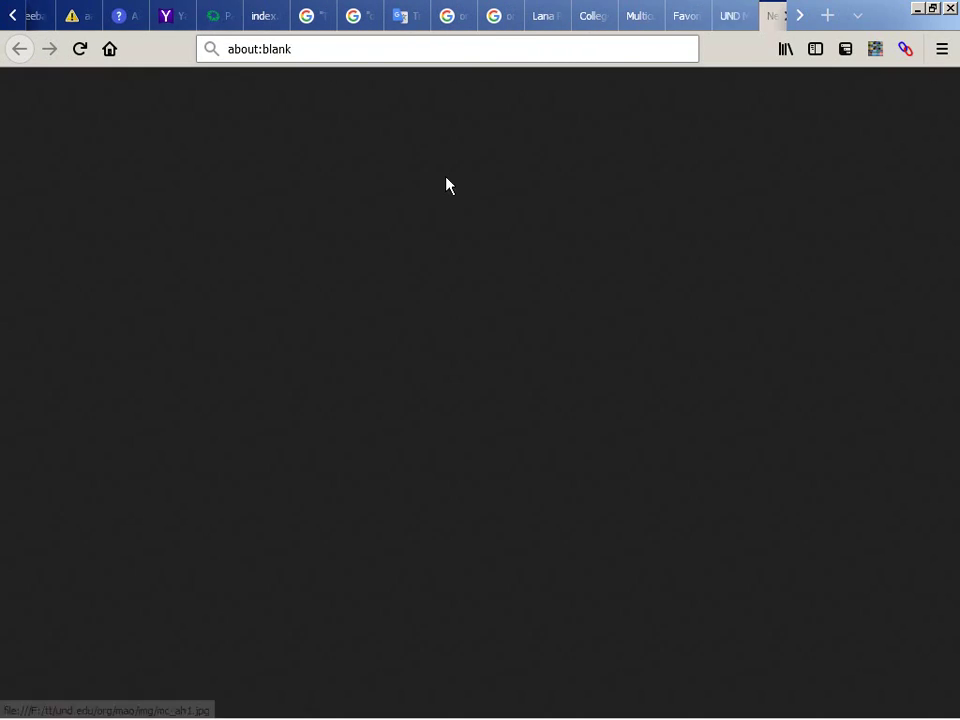
pyautogui.hotkey('ctrl', 'w')
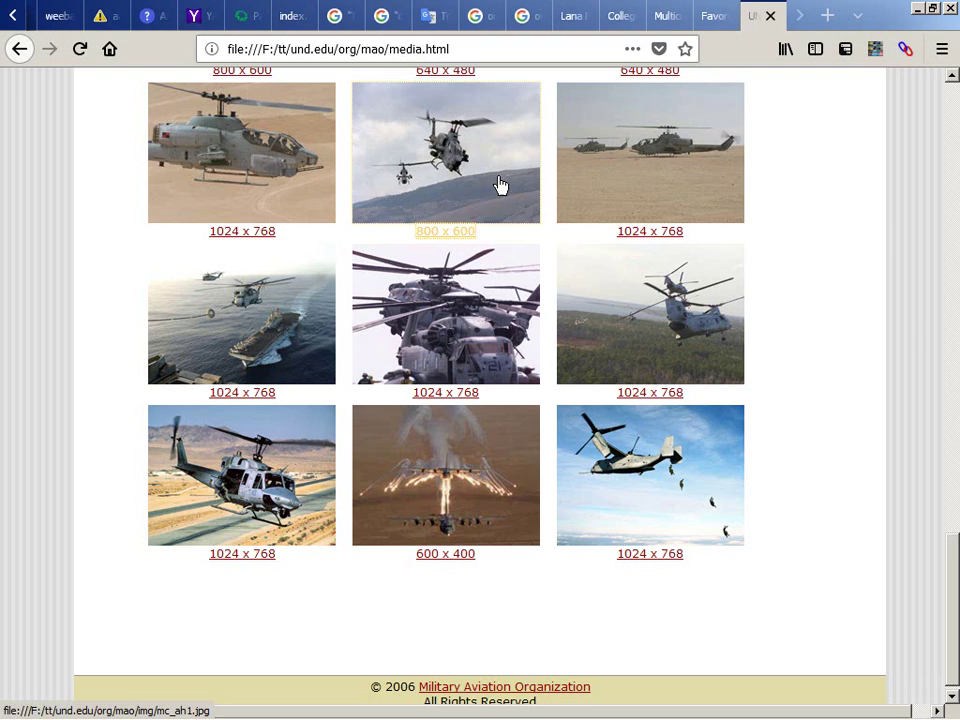
pyautogui.click(618, 185)
pyautogui.hotkey('ctrl', 'w')
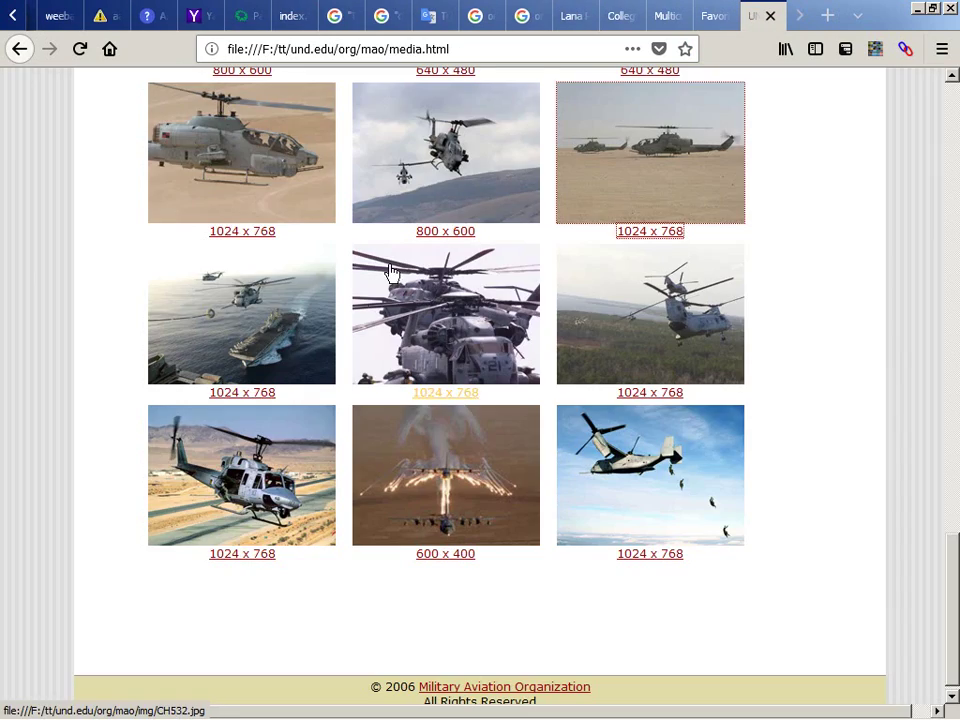
# Step: View the two CH-53 helicopter wallpapers and the CH-46 wallpaper at full size, closing each one
pyautogui.click(246, 296)
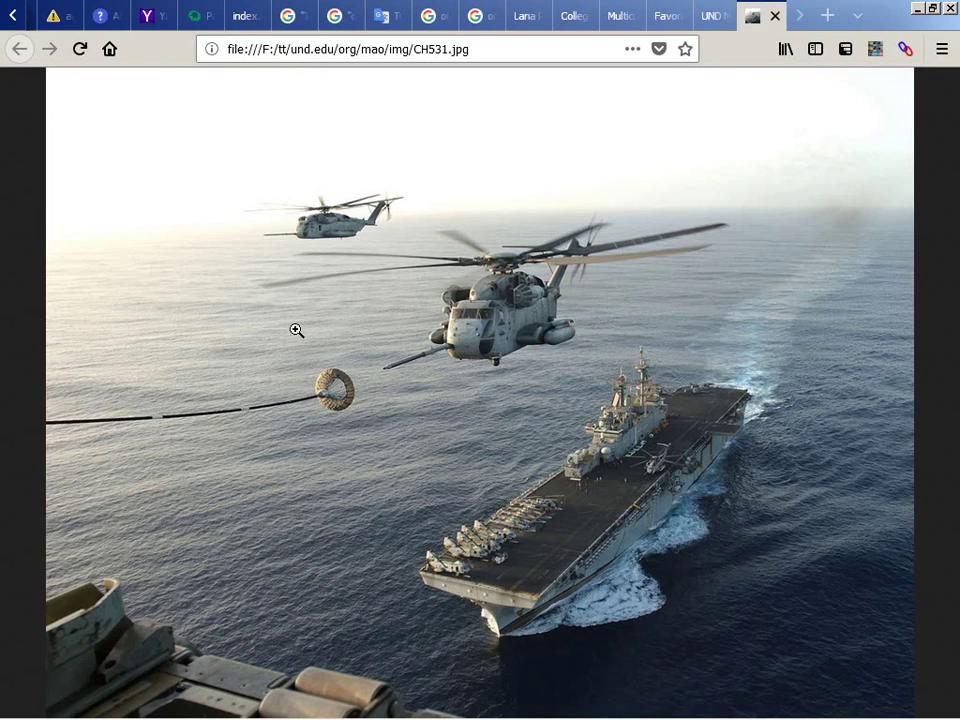
pyautogui.hotkey('ctrl', 'w')
pyautogui.click(424, 328)
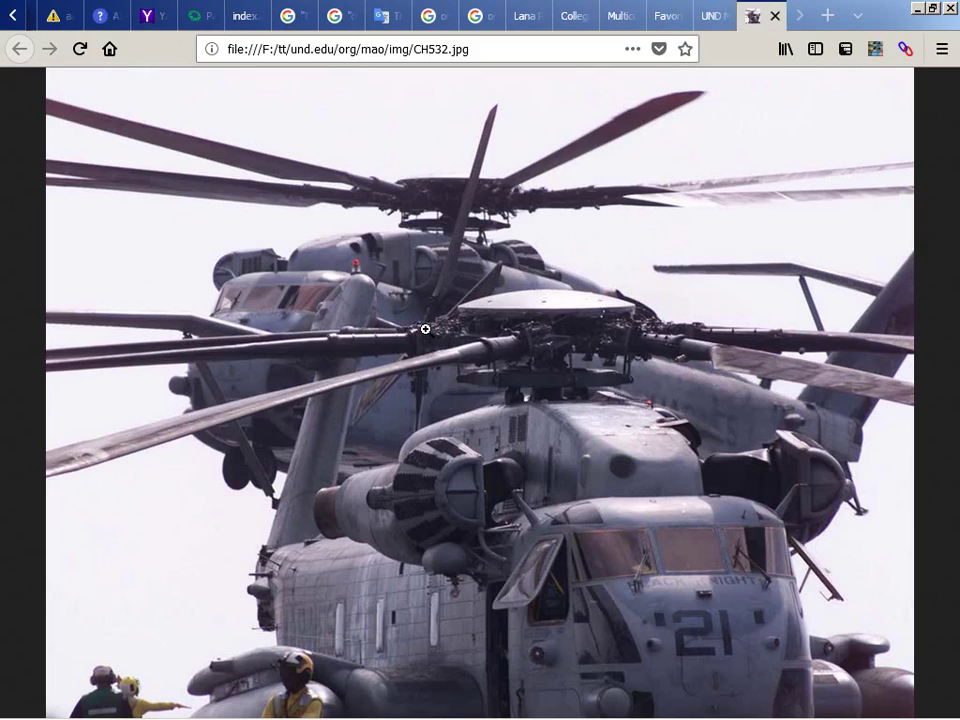
pyautogui.hotkey('ctrl', 'w')
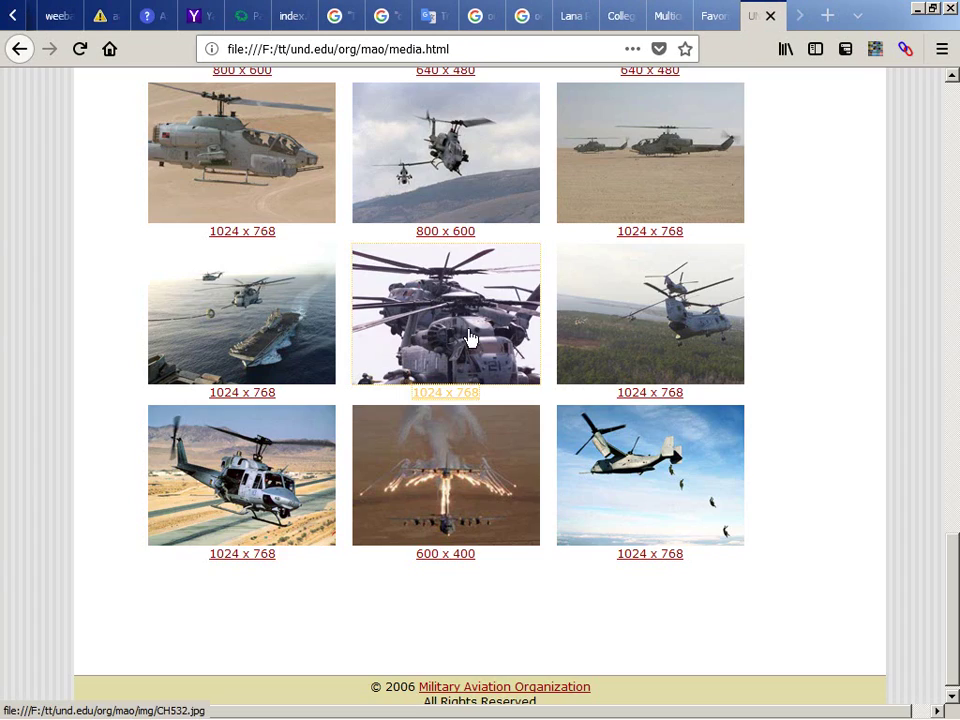
pyautogui.click(611, 336)
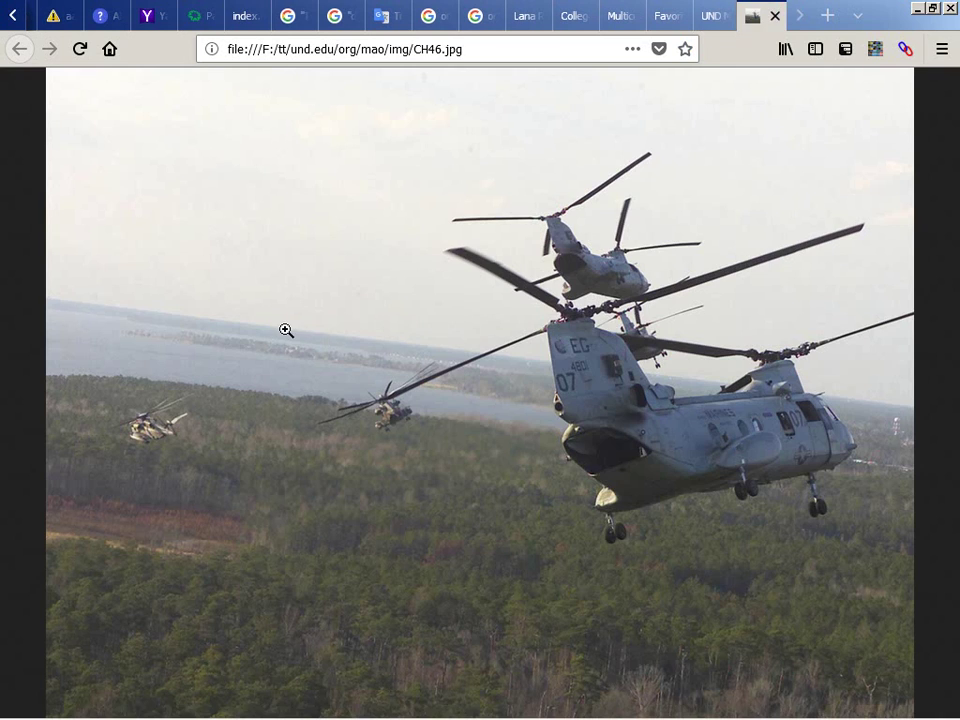
pyautogui.hotkey('ctrl', 'w')
# Step: View the last row's UH-1 and KC-130 wallpapers, closing each, and open the V-22 parachute jump image at full size
pyautogui.click(221, 450)
pyautogui.hotkey('ctrl', 'w')
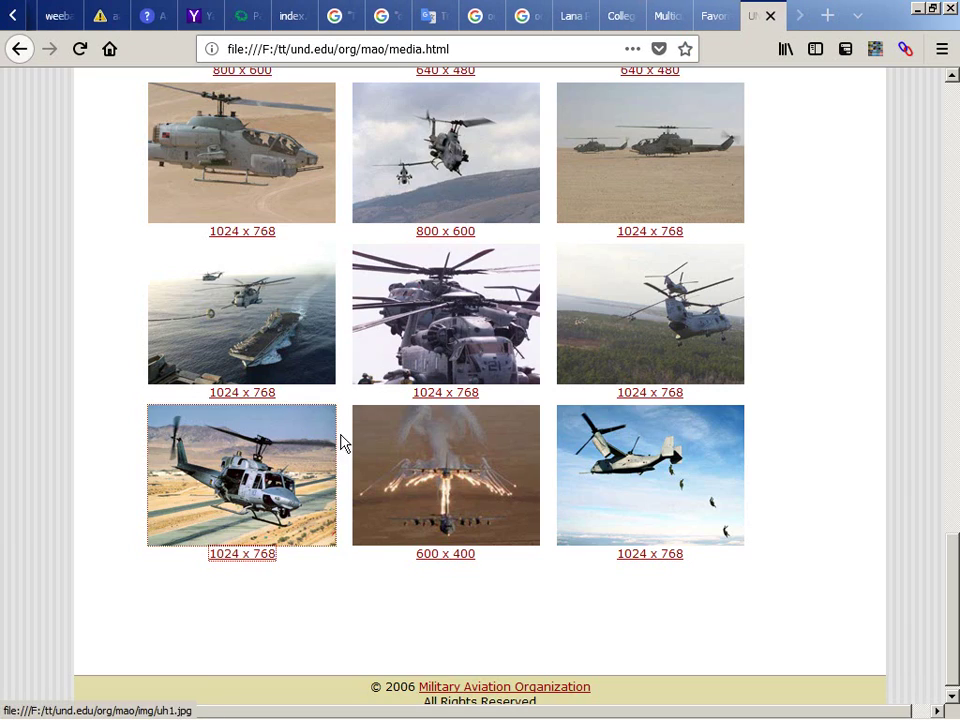
pyautogui.click(428, 443)
pyautogui.hotkey('ctrl', 'w')
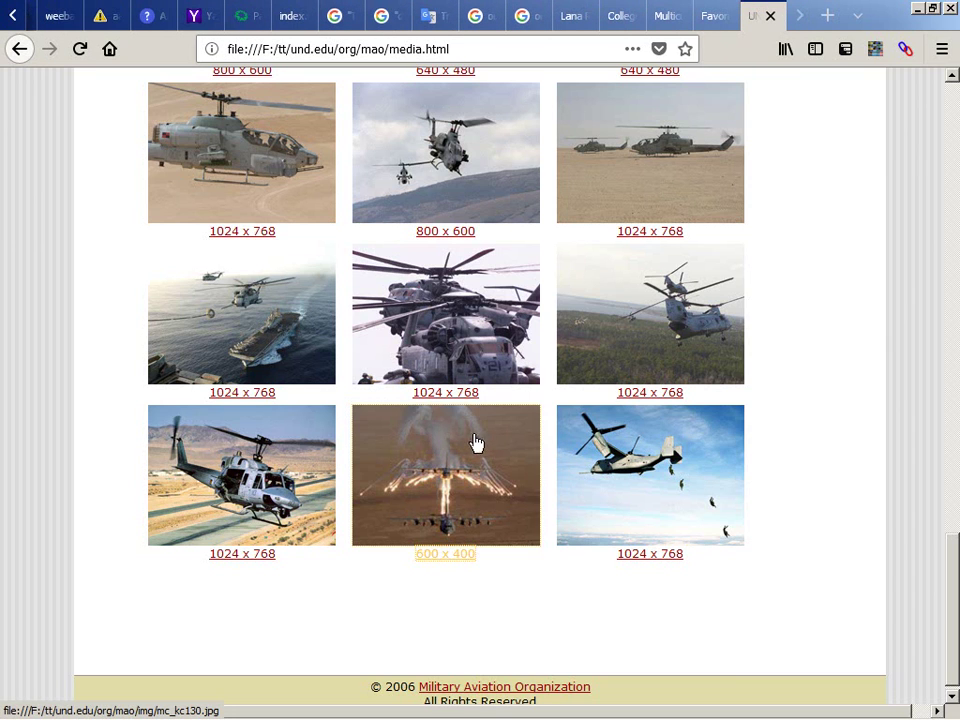
pyautogui.click(494, 443)
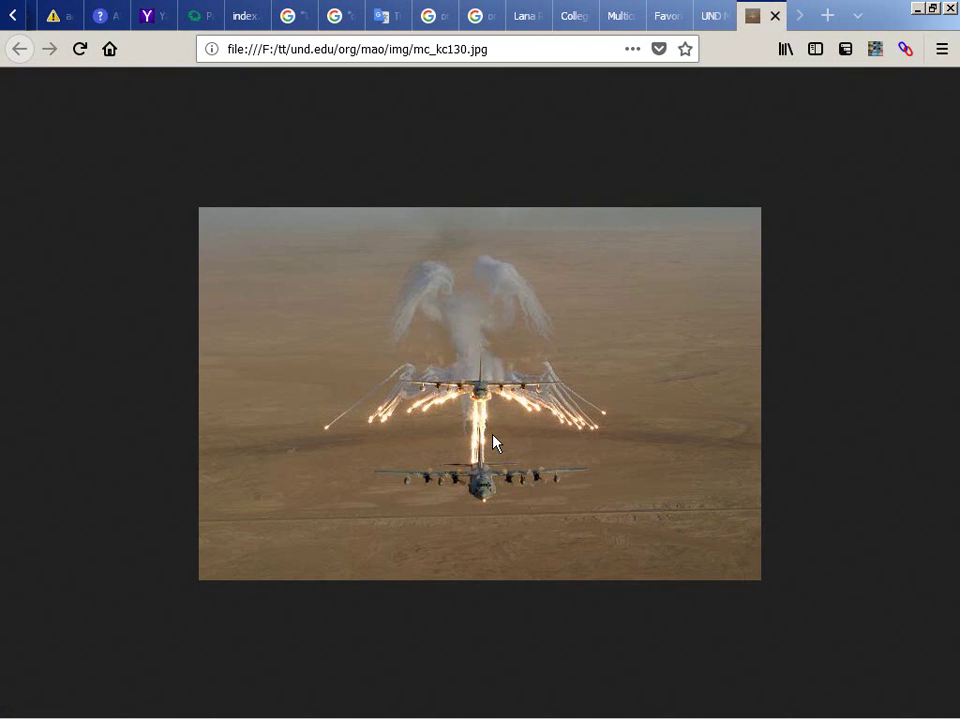
pyautogui.hotkey('ctrl', 'w')
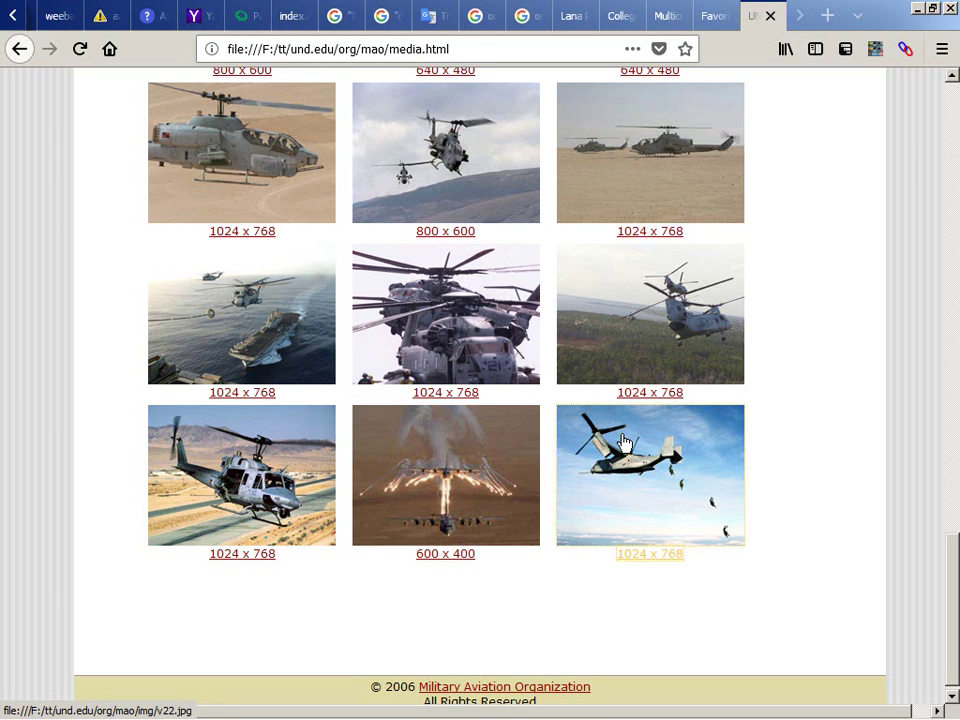
pyautogui.click(604, 512)
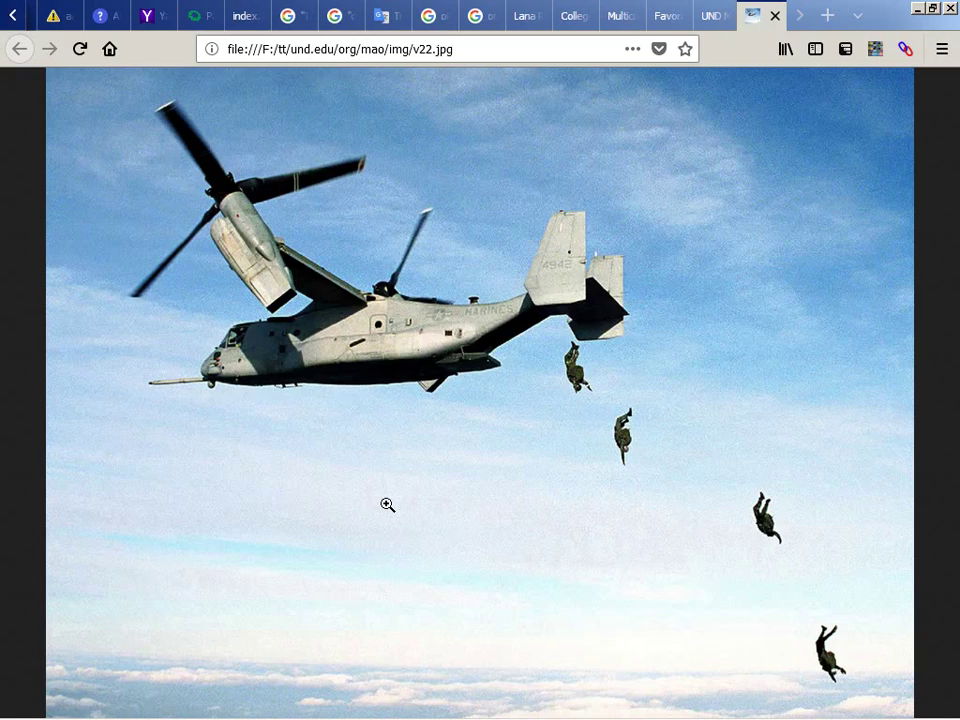
# Step: Close the V-22 image, view it once more at full size, and return to the start of the media gallery
pyautogui.hotkey('alt', 'Left')
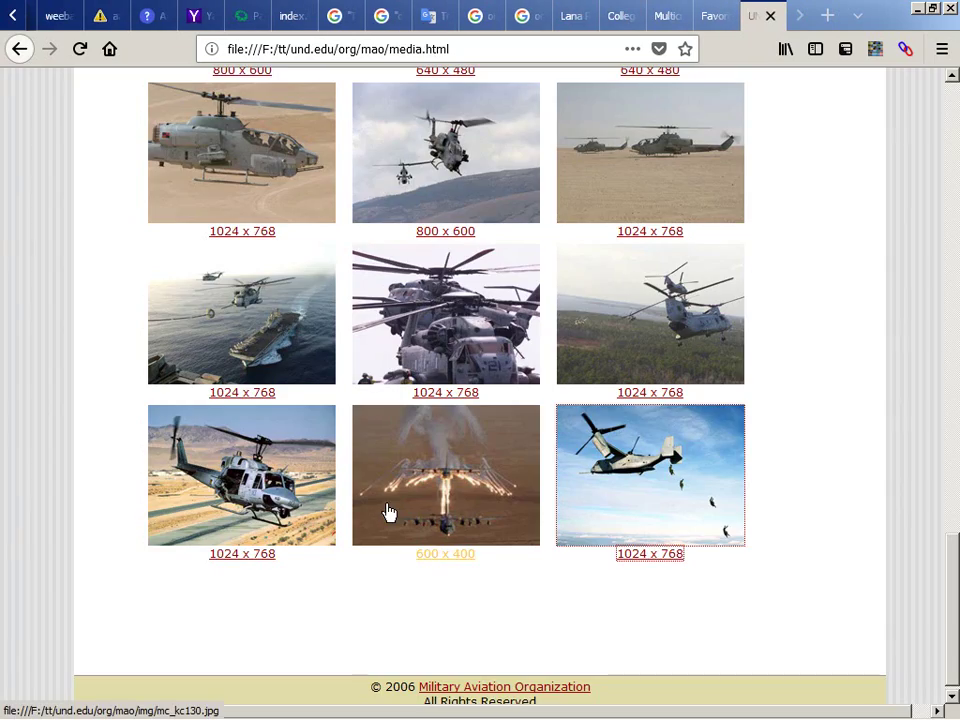
pyautogui.click(563, 480)
pyautogui.hotkey('alt', 'Left')
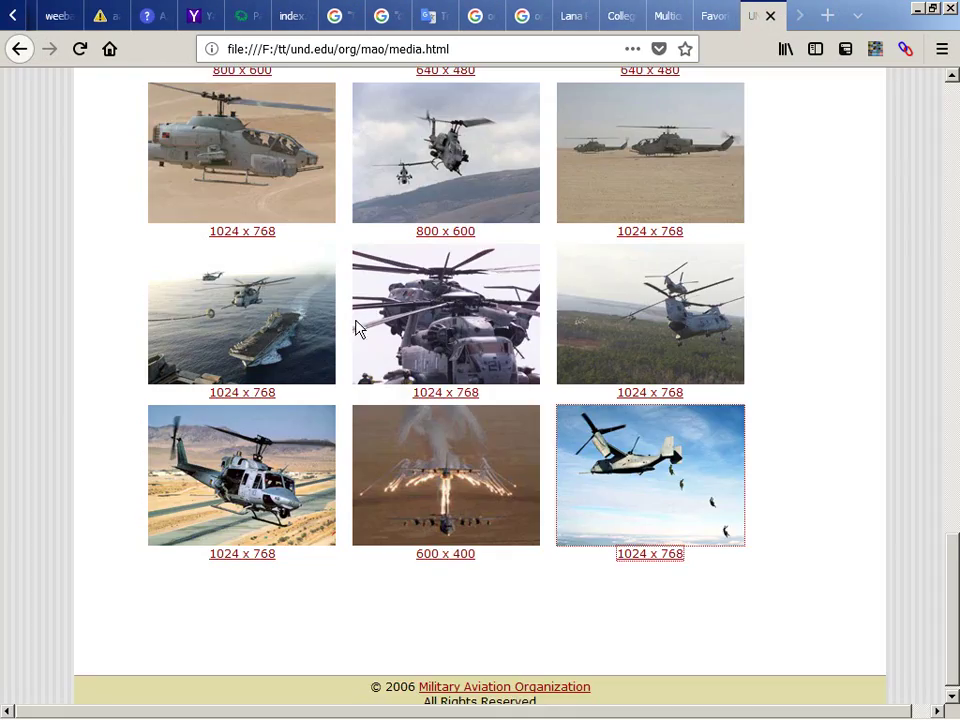
pyautogui.scroll(15, 349, 313)
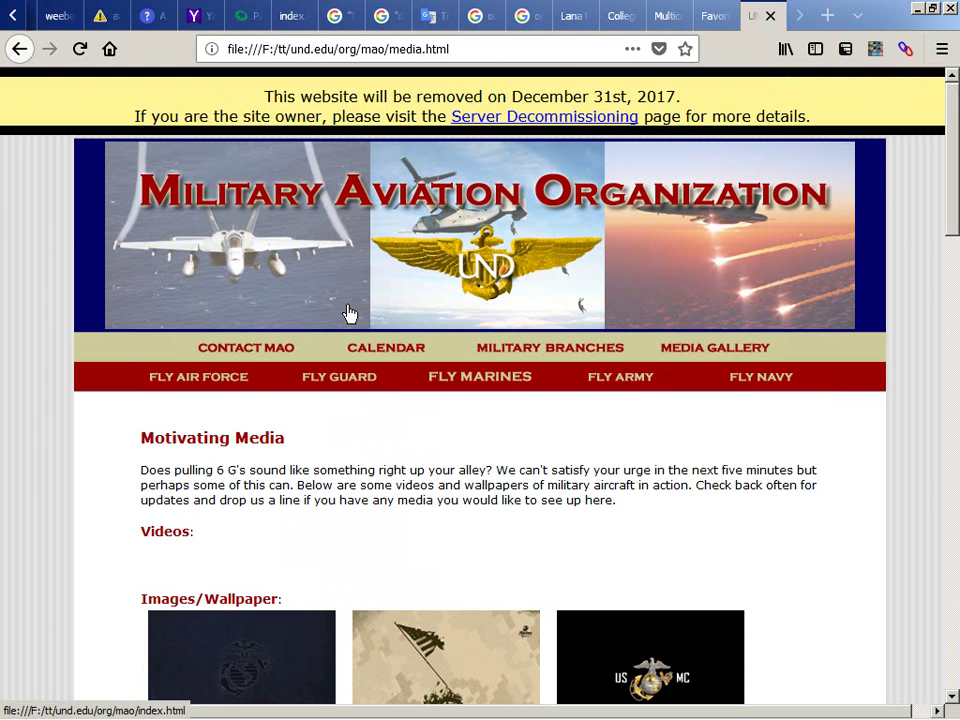
# Step: Open the Fly Air Force link and look through the entries for all the military branches
pyautogui.click(228, 389)
pyautogui.scroll(-5, 228, 389)
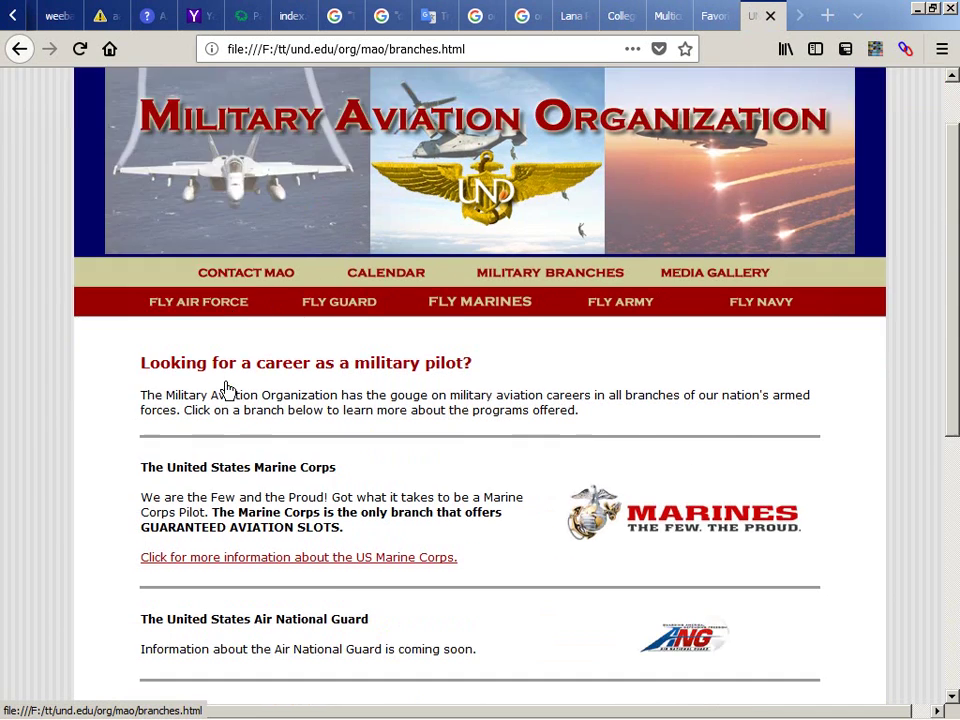
pyautogui.scroll(5, 228, 389)
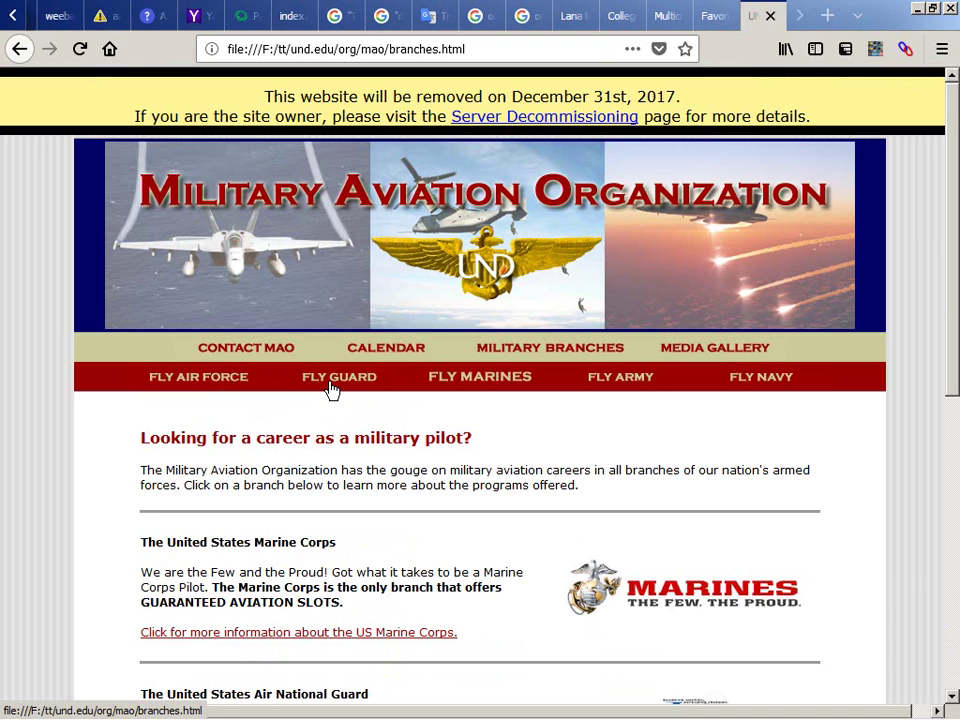
pyautogui.scroll(-5, 329, 389)
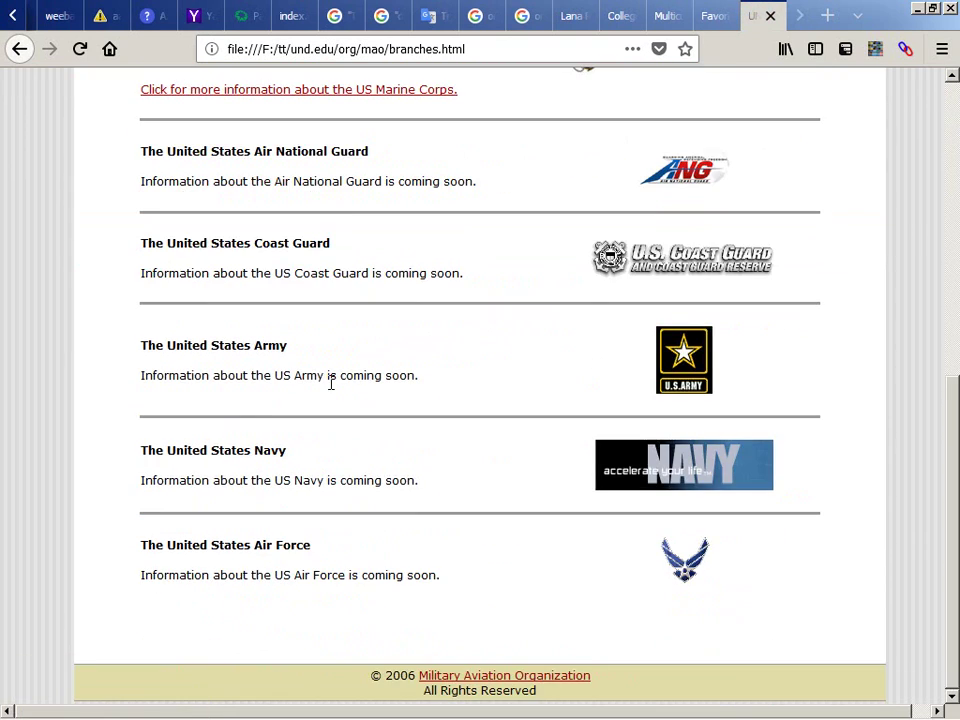
pyautogui.scroll(5, 330, 385)
# Step: Open the Fly Marines page, switching between it and the military branches page to compare their navigation links
pyautogui.click(467, 386)
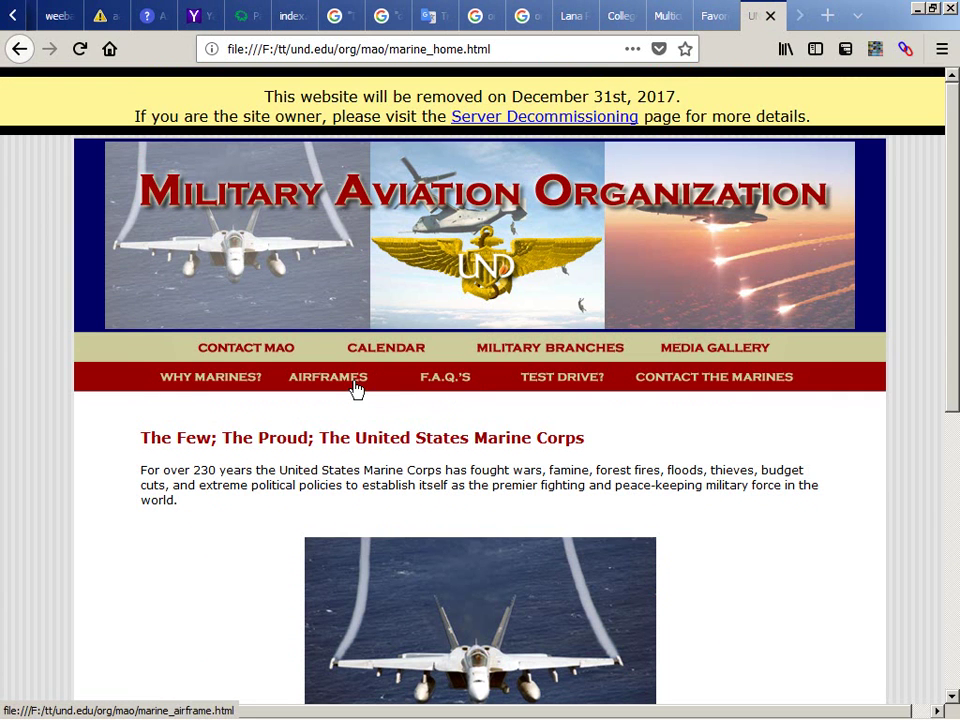
pyautogui.hotkey('alt', 'Left')
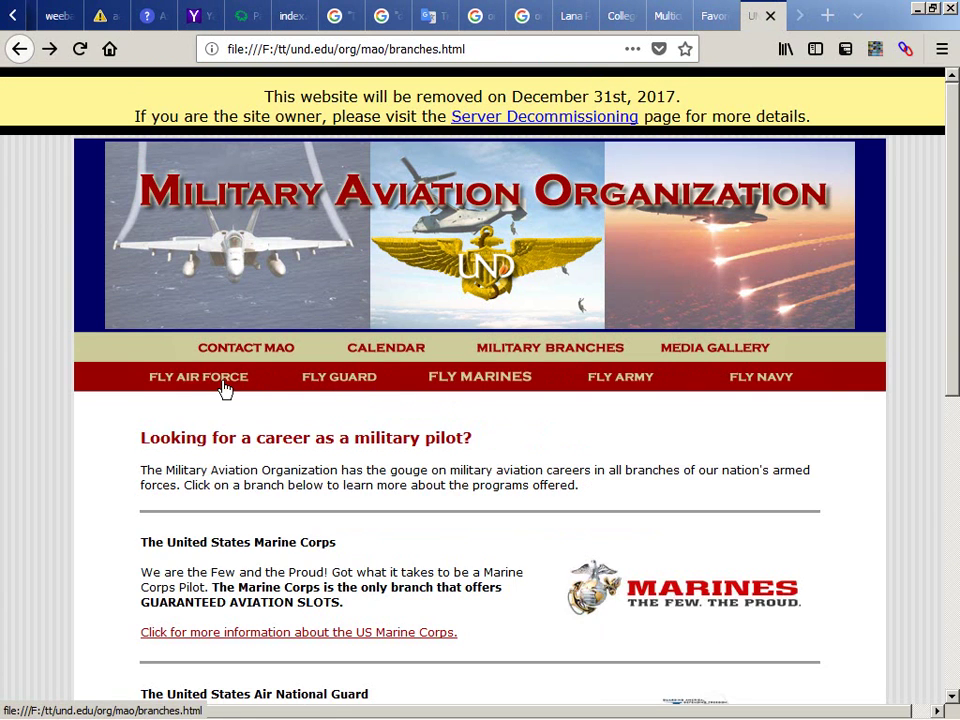
pyautogui.hotkey('alt', 'Right')
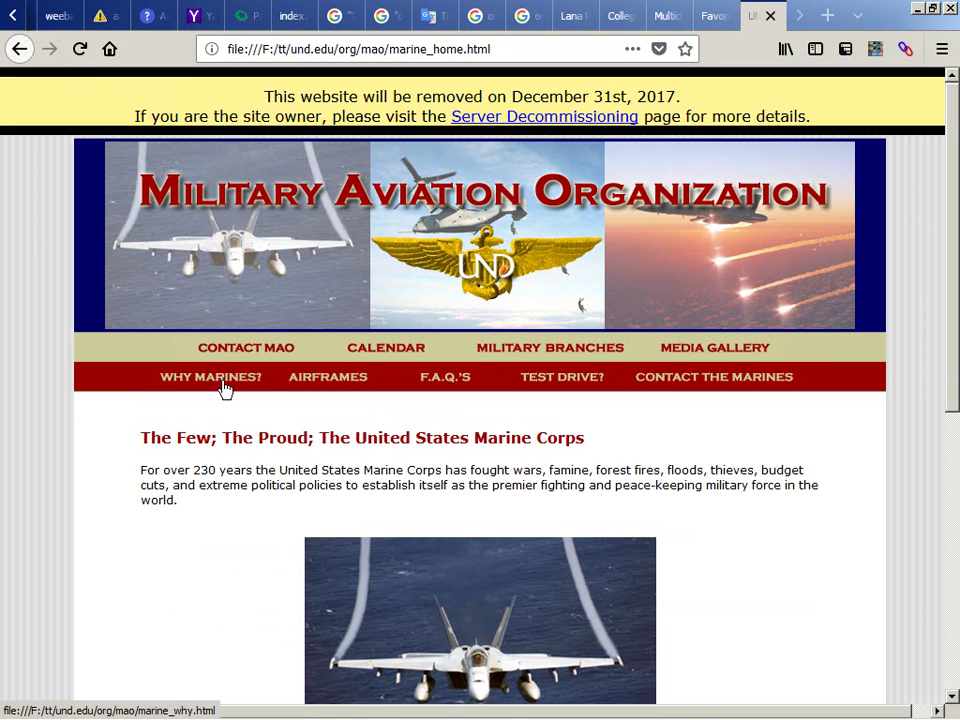
pyautogui.hotkey('alt', 'Left')
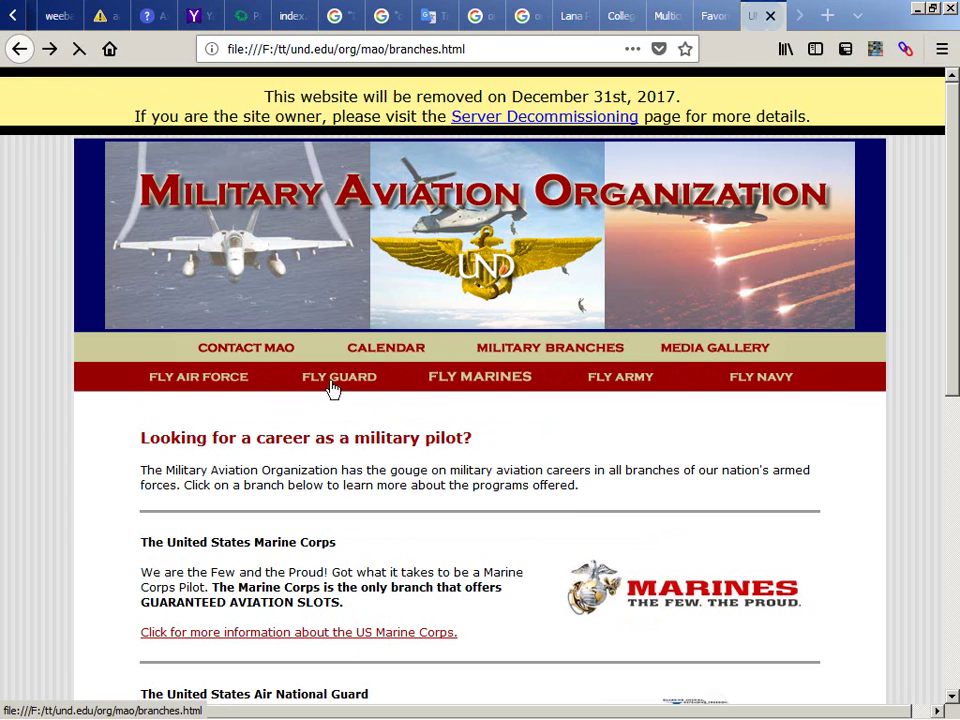
pyautogui.click(445, 384)
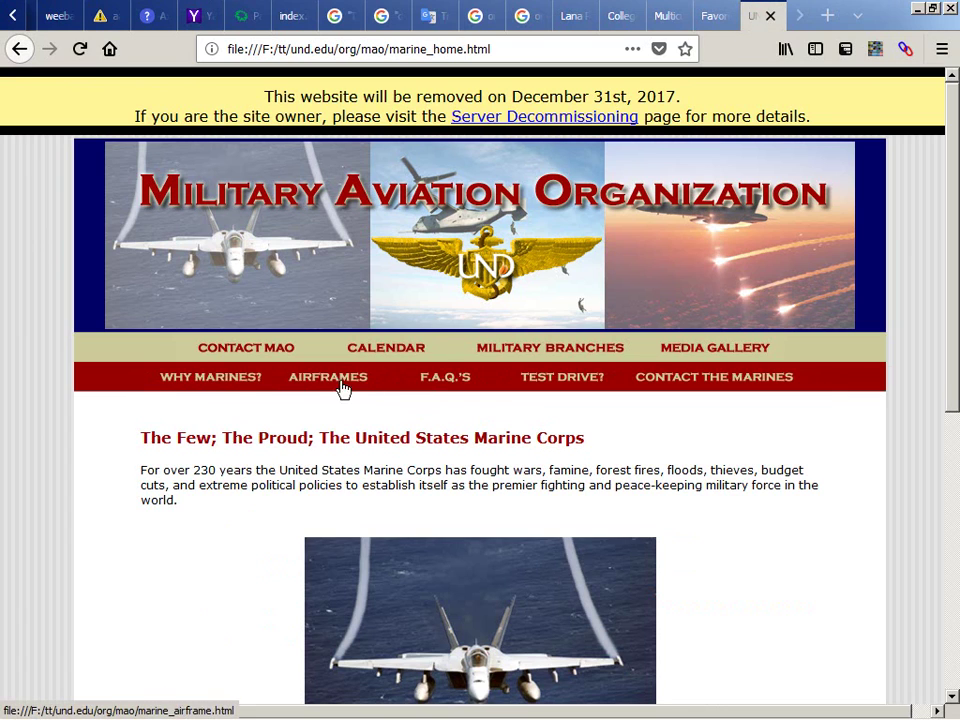
# Step: Skim the Why Marines page, return to the Marine Corps home page and read it to the end
pyautogui.click(214, 388)
pyautogui.scroll(-10, 214, 388)
pyautogui.hotkey('alt', 'Left')
pyautogui.scroll(-5, 216, 389)
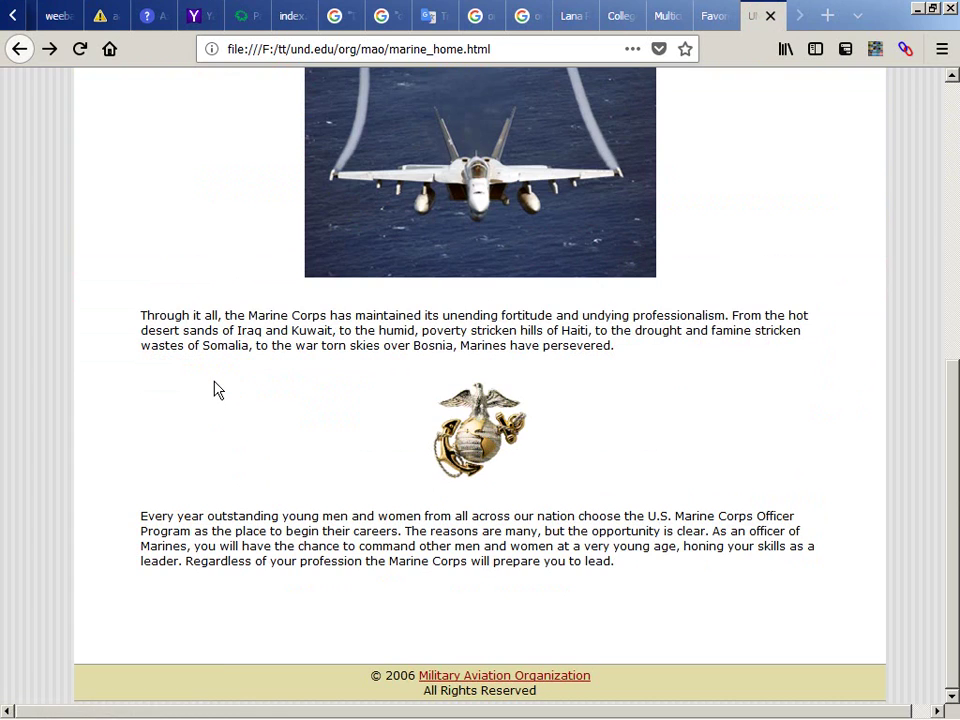
# Step: Go back to the military branches page, review its entries again, and return to the Marine Corps home page
pyautogui.hotkey('alt', 'Left')
pyautogui.scroll(-9, 216, 389)
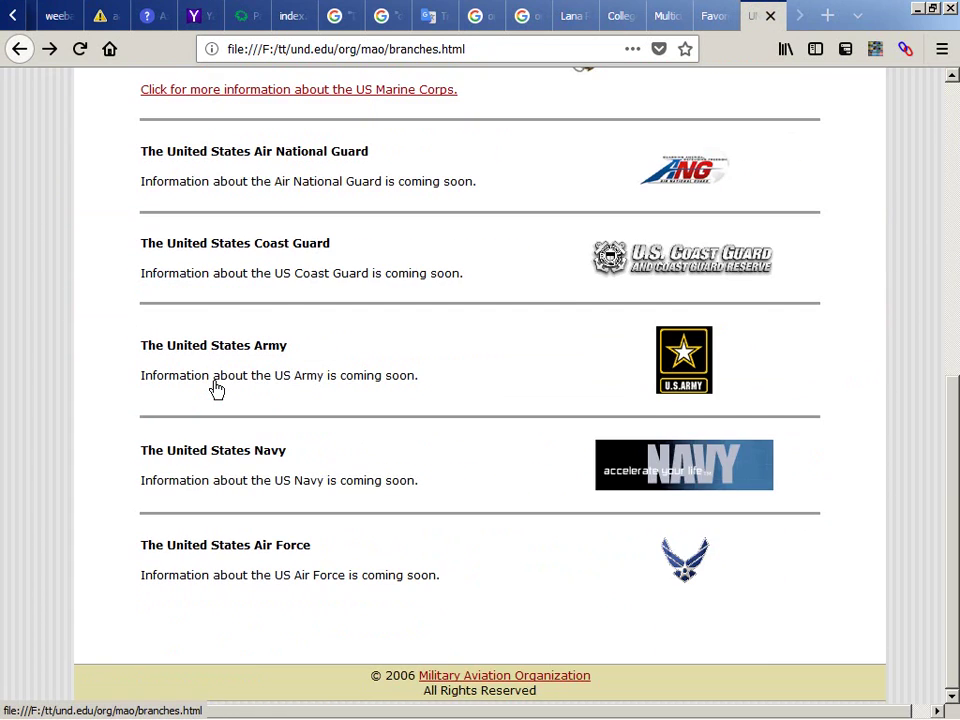
pyautogui.scroll(10, 216, 389)
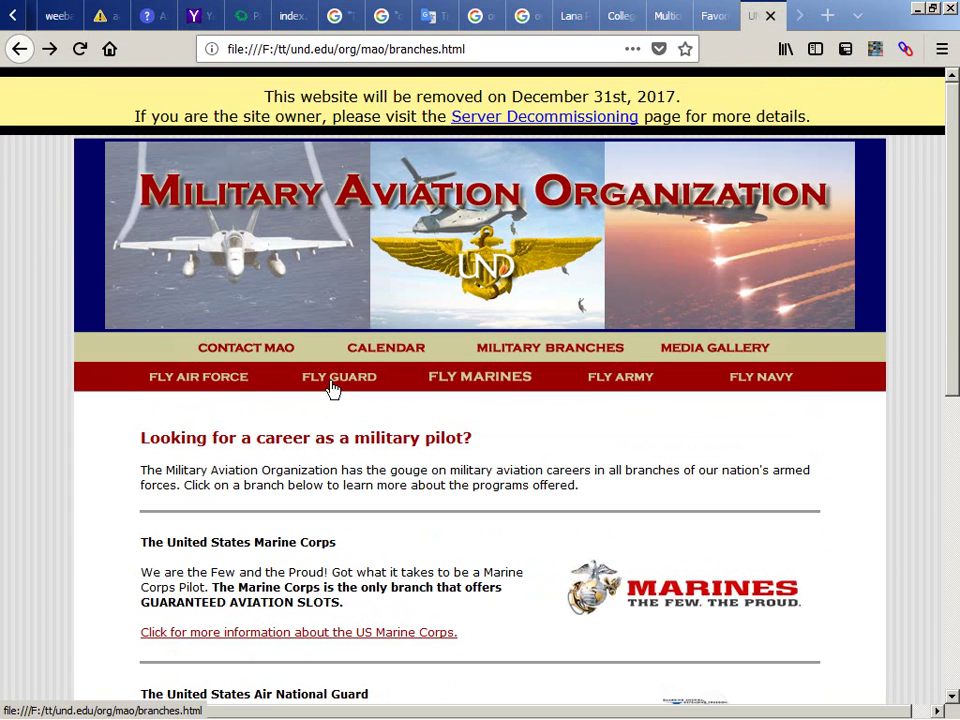
pyautogui.hotkey('alt', 'Right')
pyautogui.scroll(6, 333, 388)
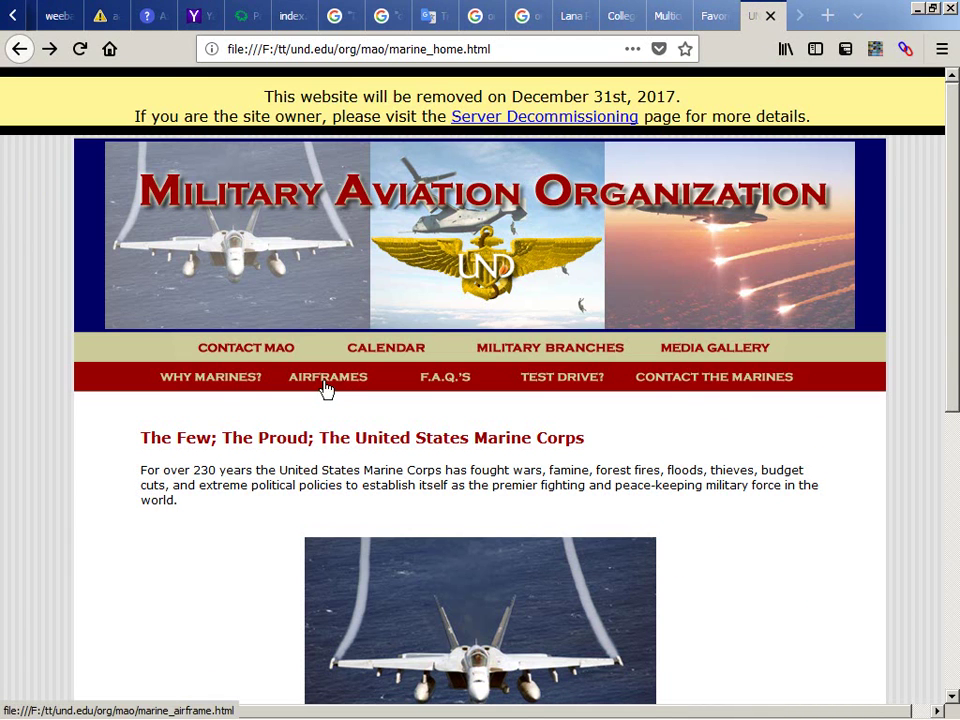
# Step: Open the Marines' Airframes page and look through the aircraft descriptions down to the UH-1N Huey
pyautogui.scroll(-5, 324, 388)
pyautogui.scroll(5, 324, 388)
pyautogui.click(326, 378)
pyautogui.scroll(-1, 326, 385)
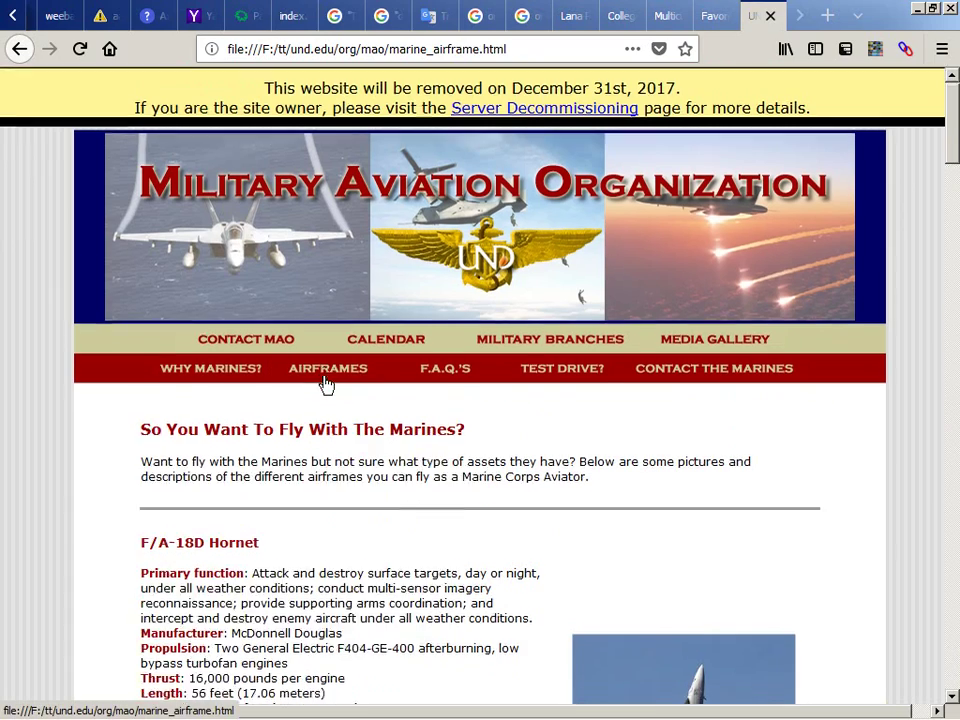
pyautogui.scroll(-20, 326, 386)
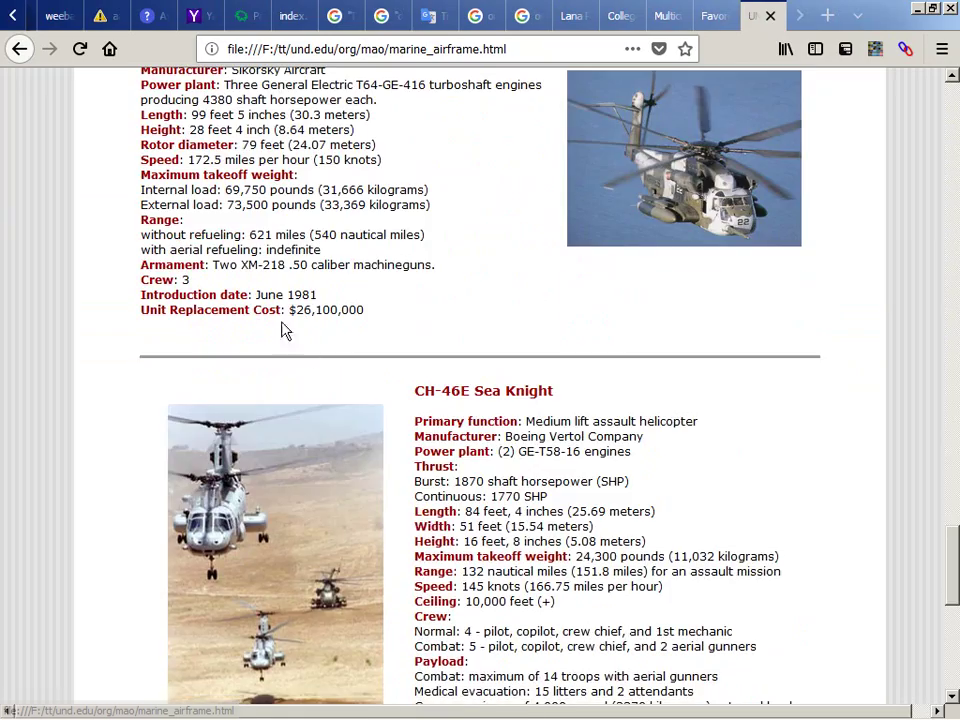
pyautogui.scroll(-10, 226, 310)
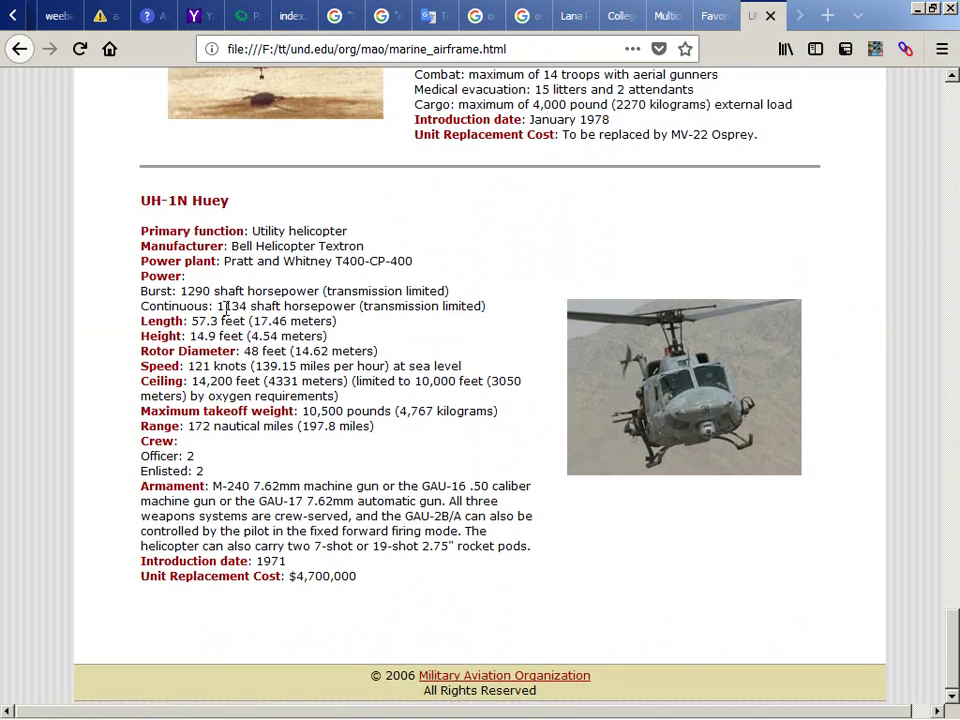
pyautogui.scroll(20, 226, 308)
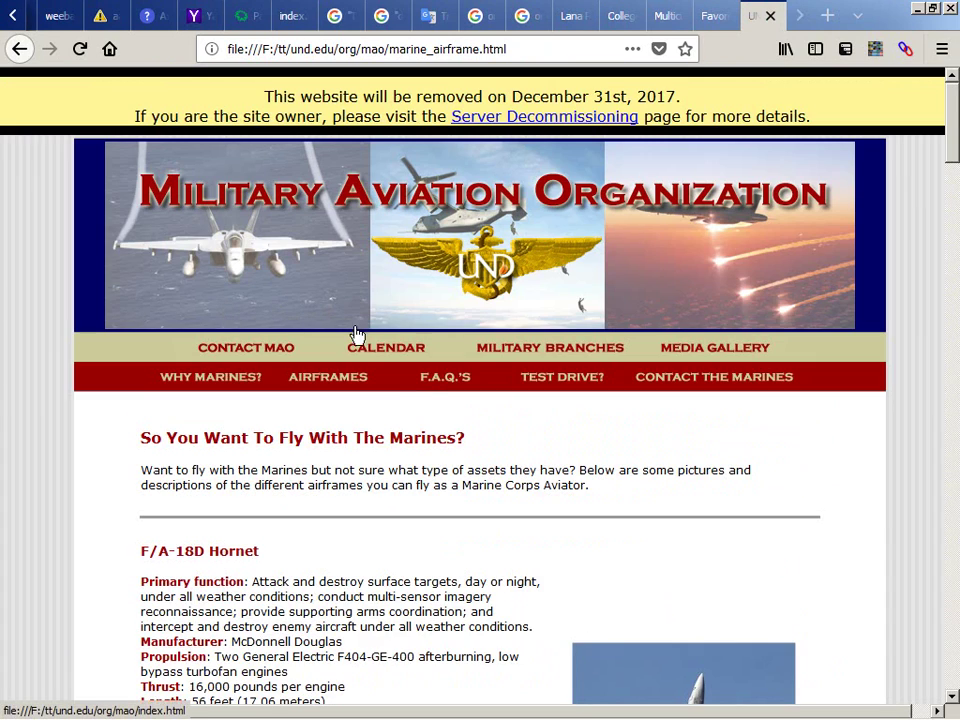
# Step: Open the Marines' F.A.Q.'s page, view its linked contact section, and return to the question list
pyautogui.click(432, 387)
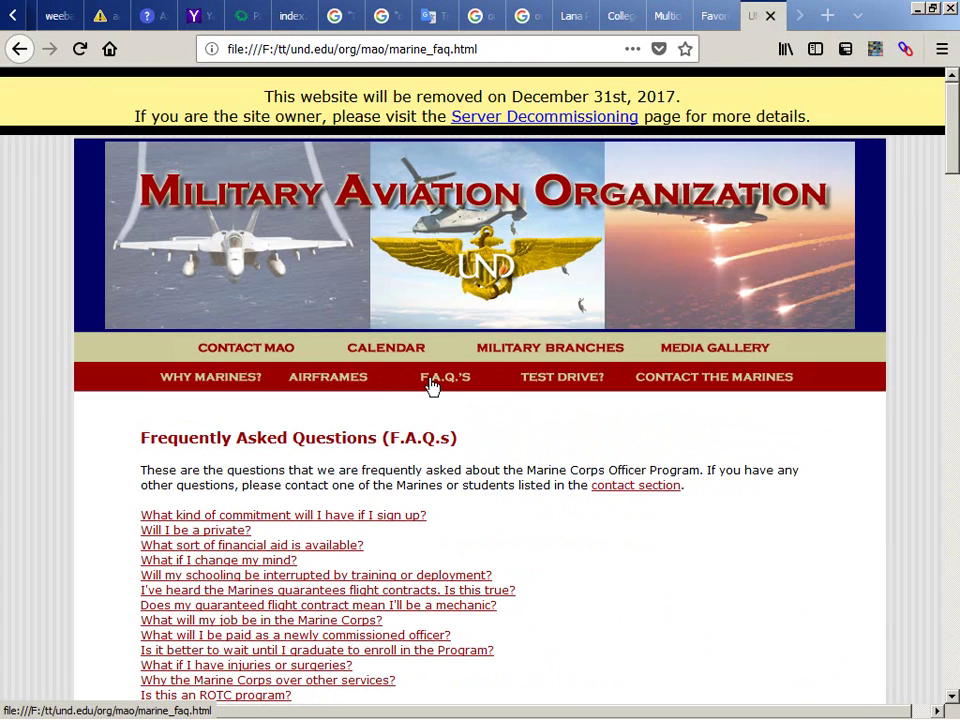
pyautogui.scroll(-4, 507, 328)
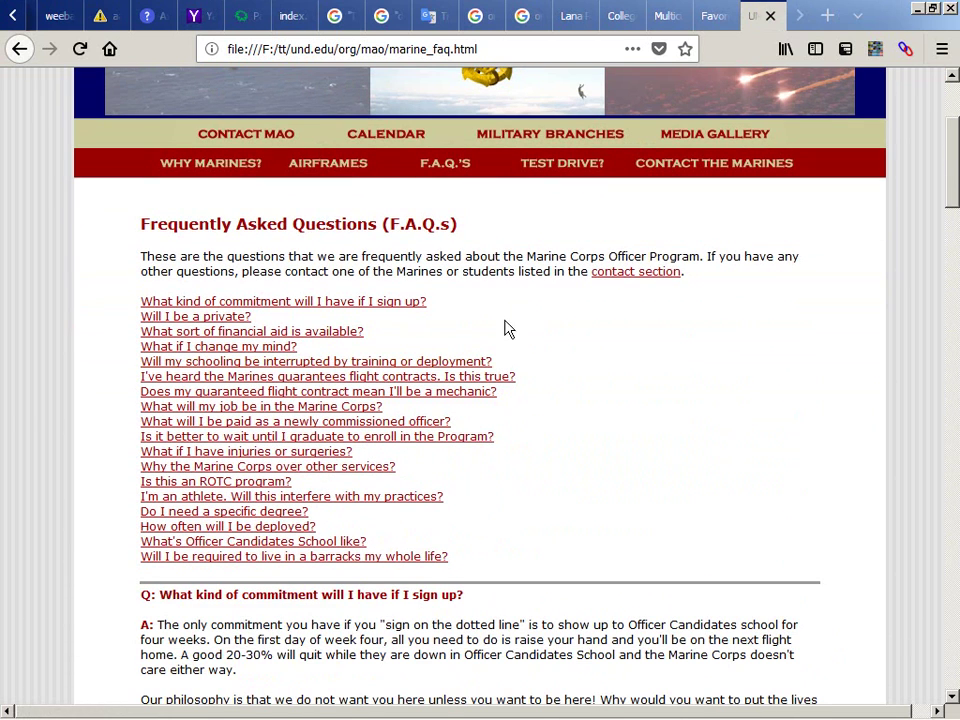
pyautogui.click(652, 272)
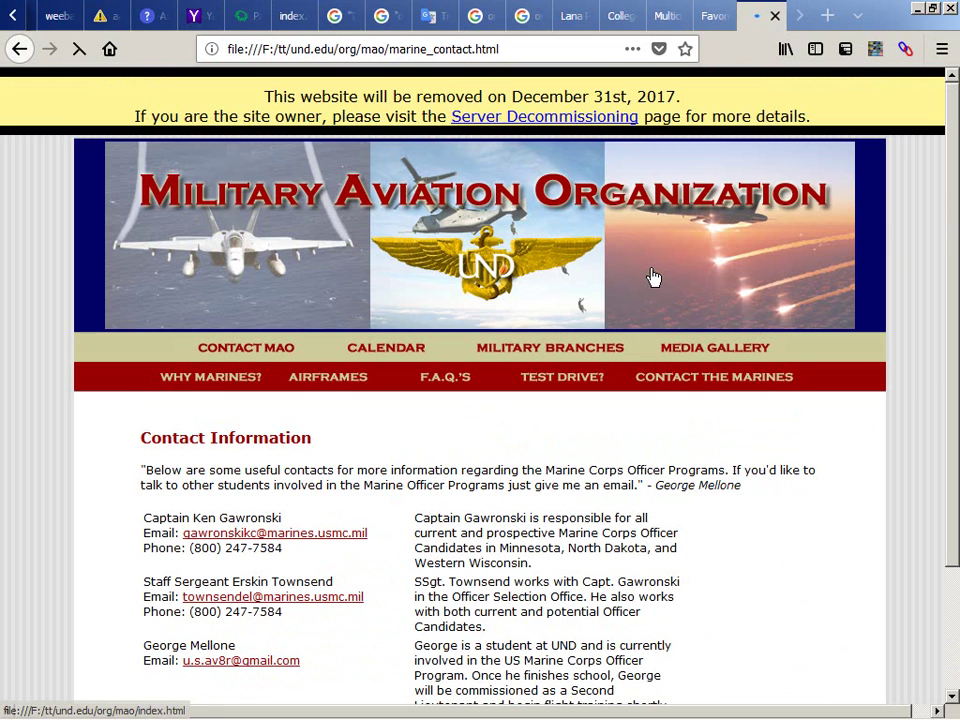
pyautogui.scroll(-3, 652, 277)
pyautogui.hotkey('alt', 'Left')
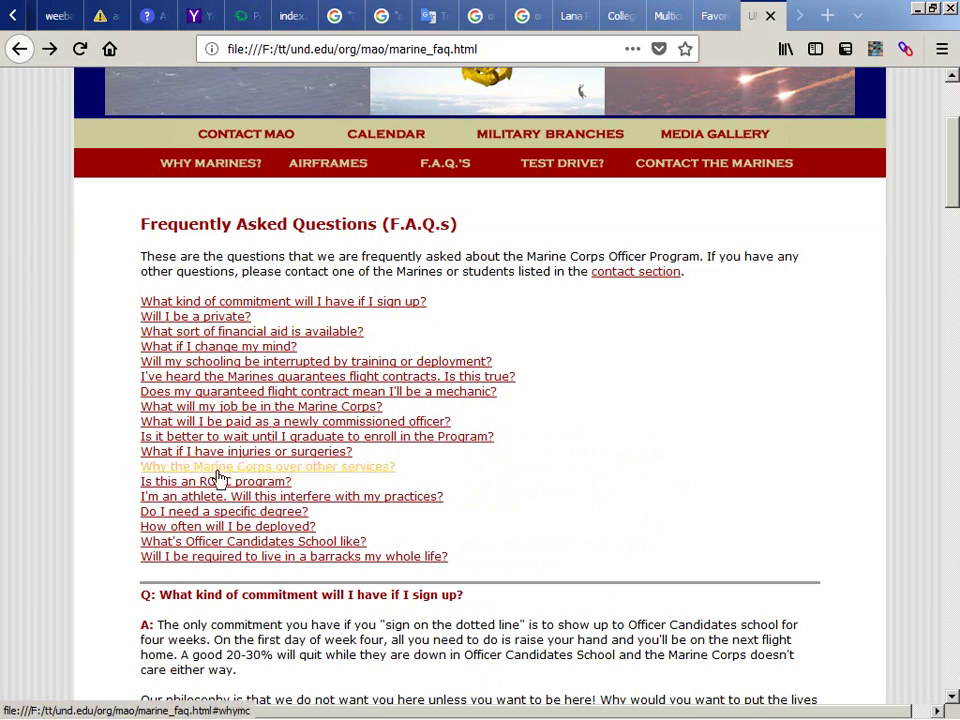
# Step: Skim the F.A.Q. answers through the final barracks question and return to the top of the page
pyautogui.scroll(-20, 220, 560)
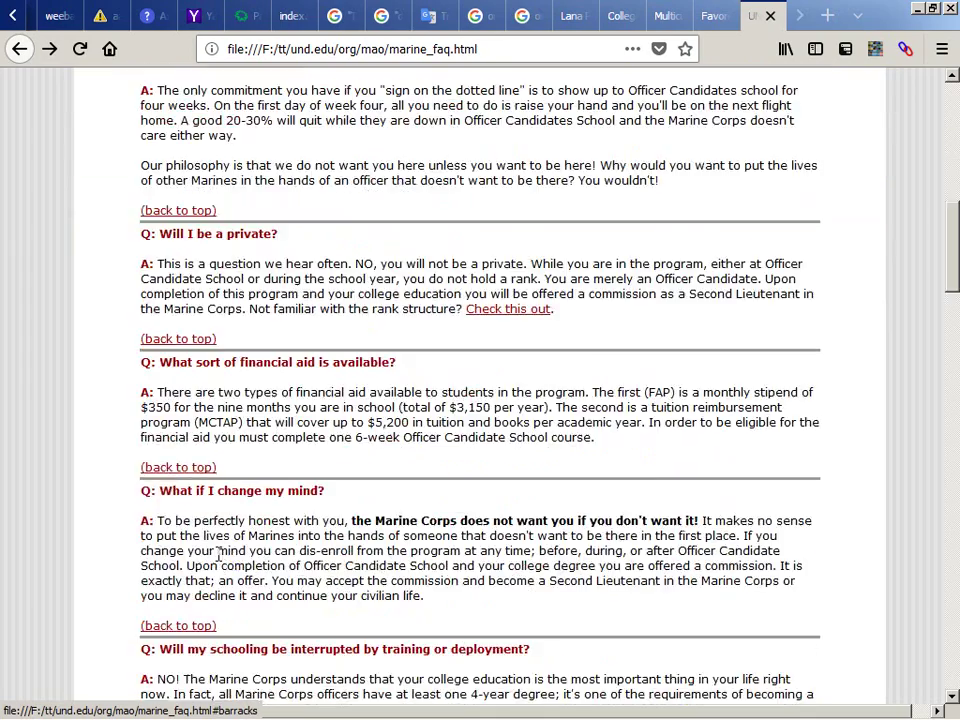
pyautogui.scroll(-10, 219, 557)
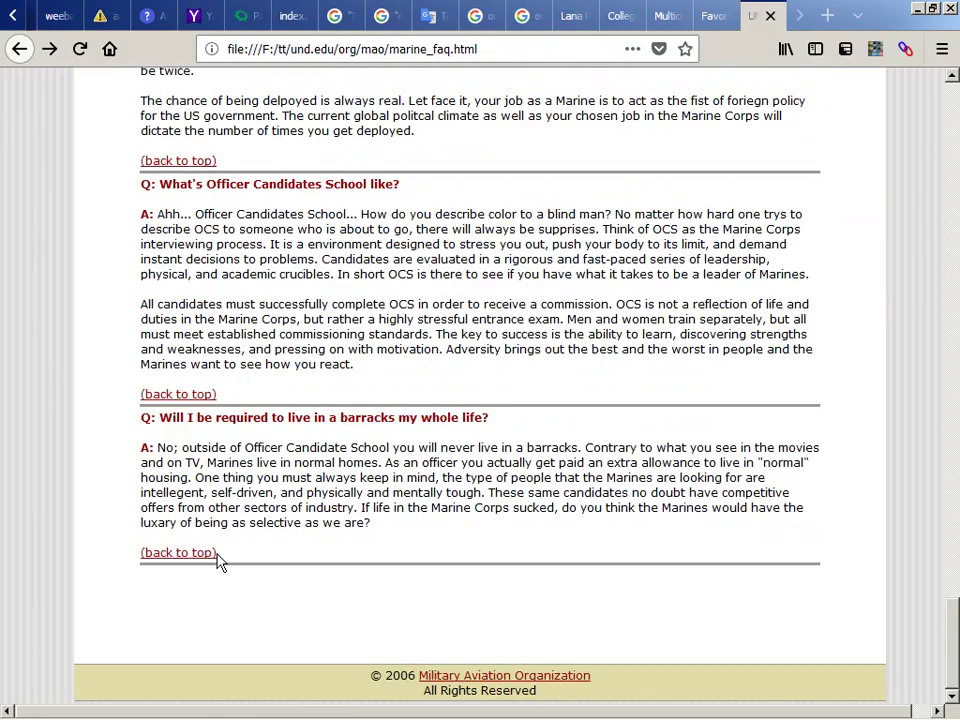
pyautogui.click(217, 556)
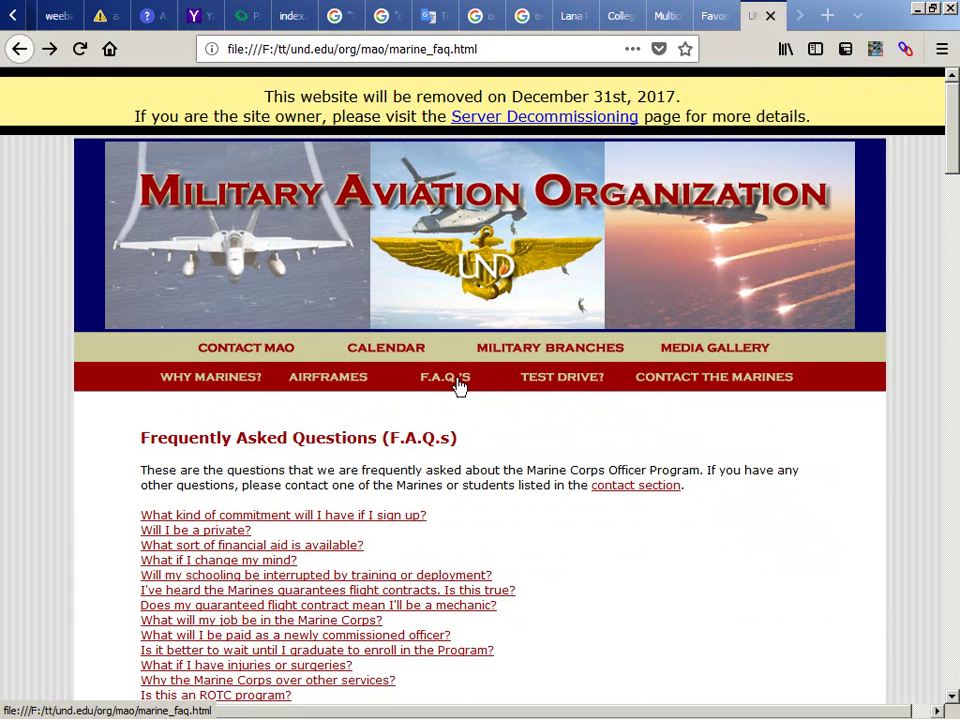
# Step: Open the Test Drive page and skim the student's letter about the Marine Corps officer programs
pyautogui.click(557, 388)
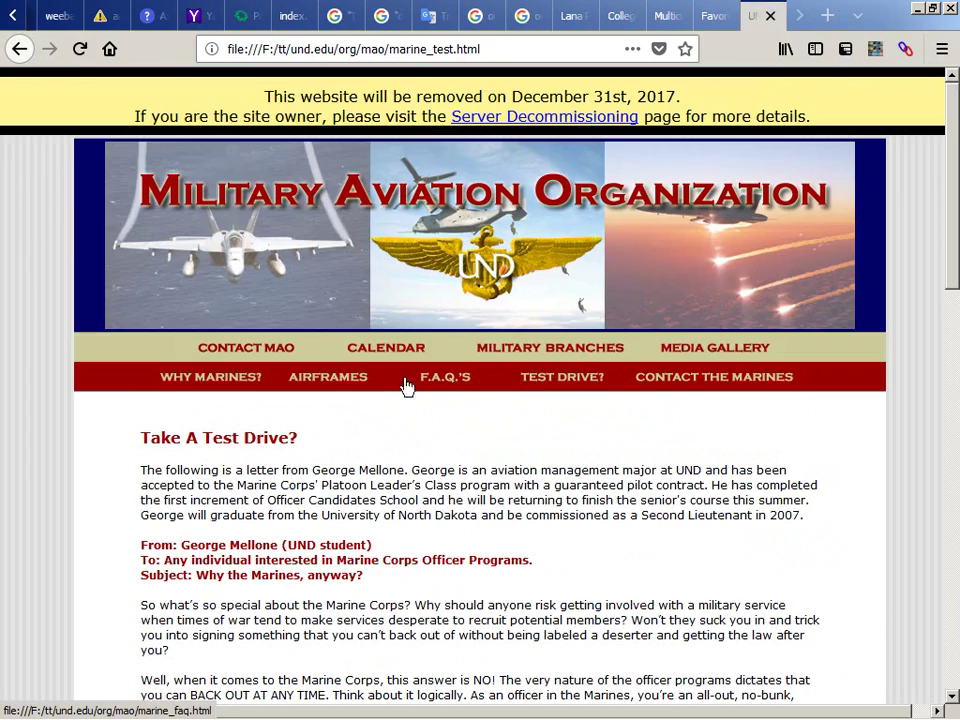
pyautogui.scroll(-4, 380, 386)
pyautogui.scroll(-20, 278, 388)
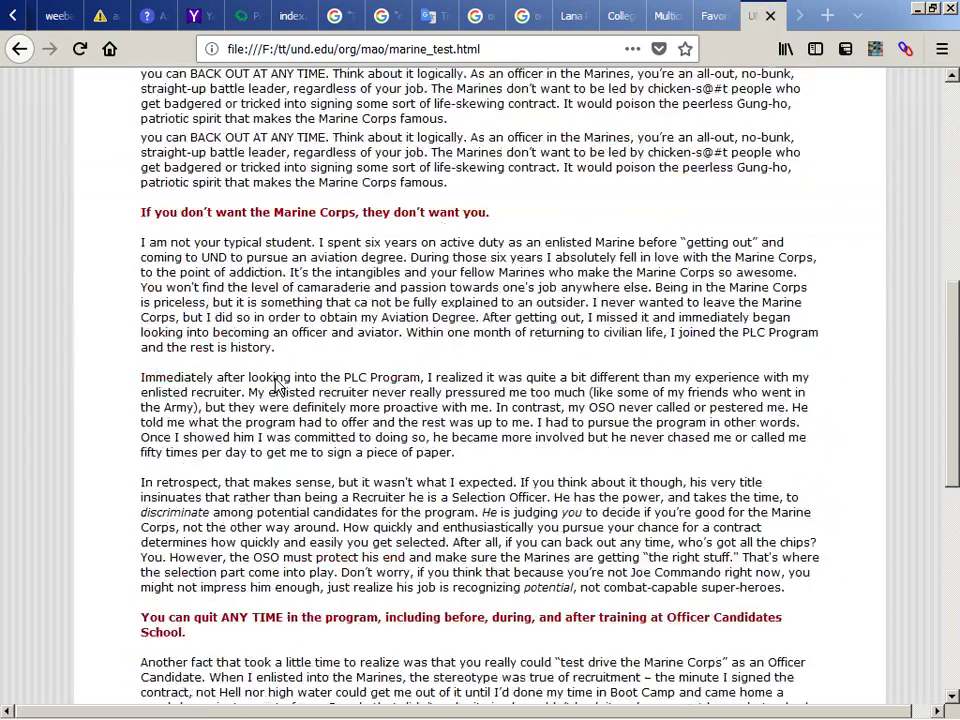
pyautogui.scroll(20, 280, 380)
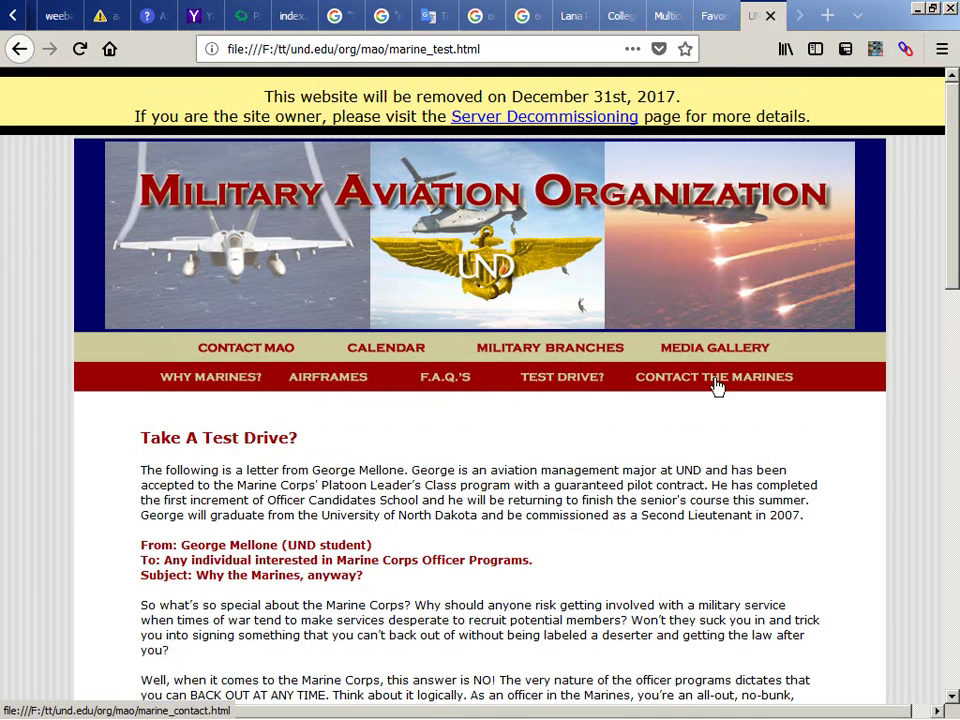
# Step: Open the Contact the Marines page, review its contact information, and return to the Test Drive page
pyautogui.click(658, 386)
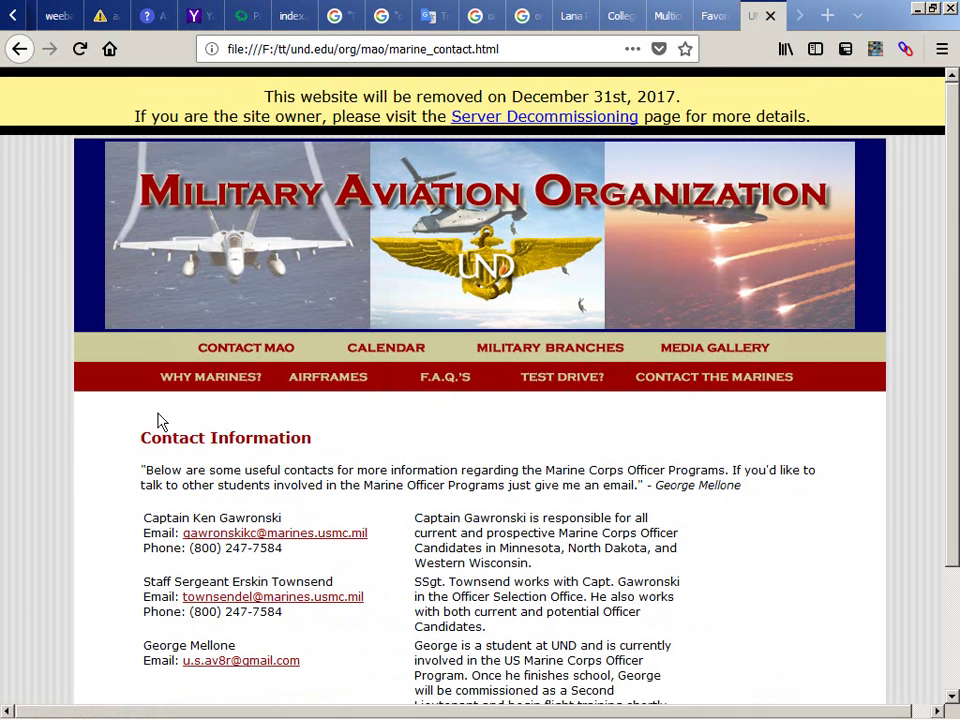
pyautogui.scroll(-3, 96, 420)
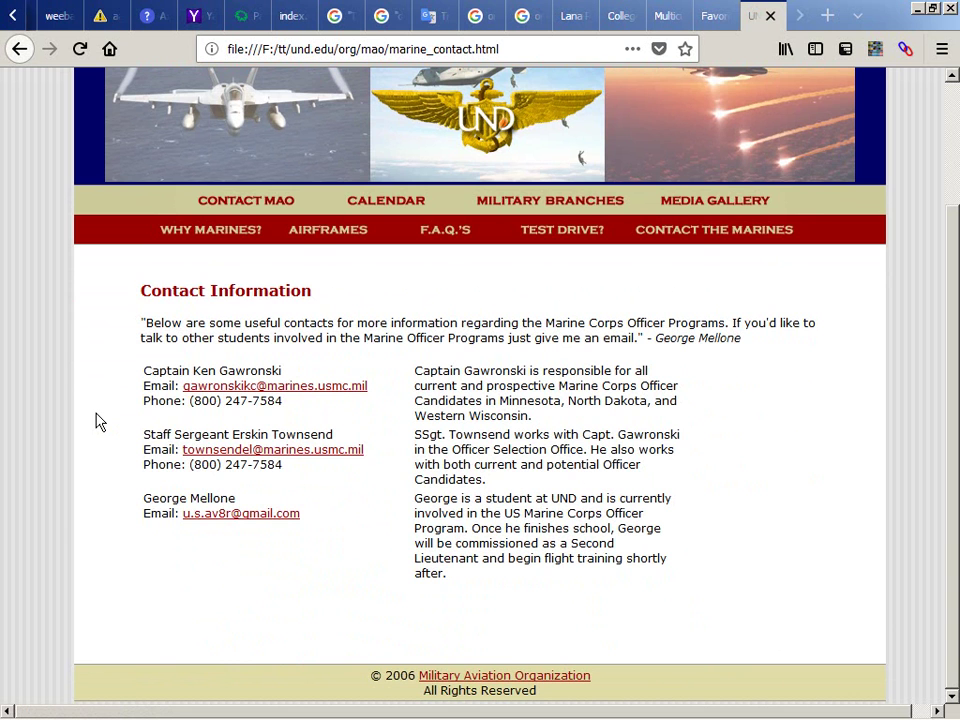
pyautogui.scroll(3, 96, 420)
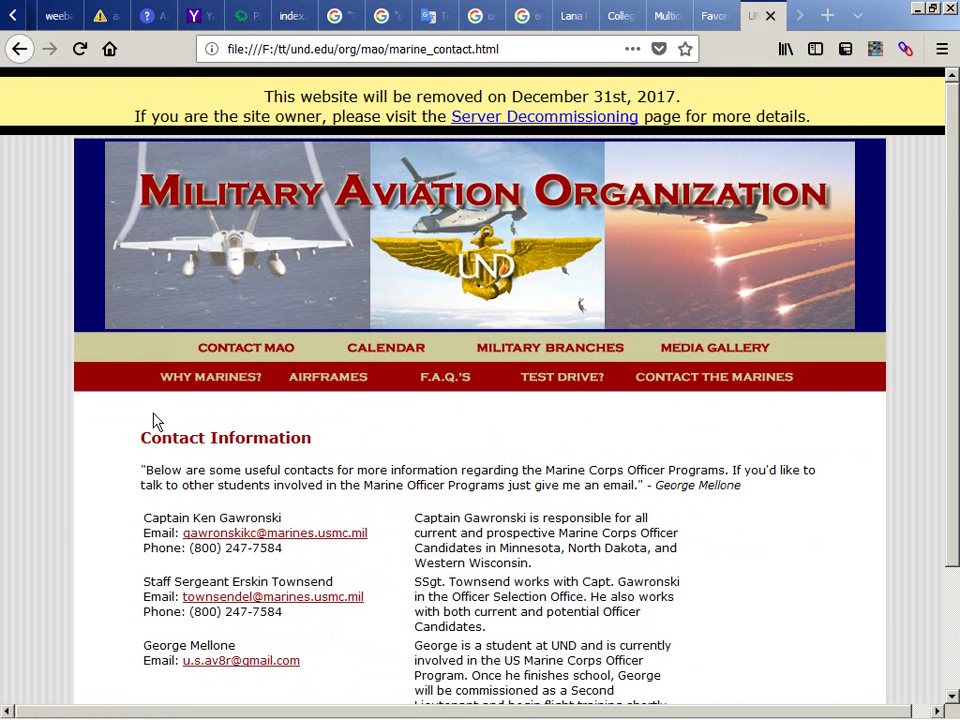
pyautogui.hotkey('alt', 'Left')
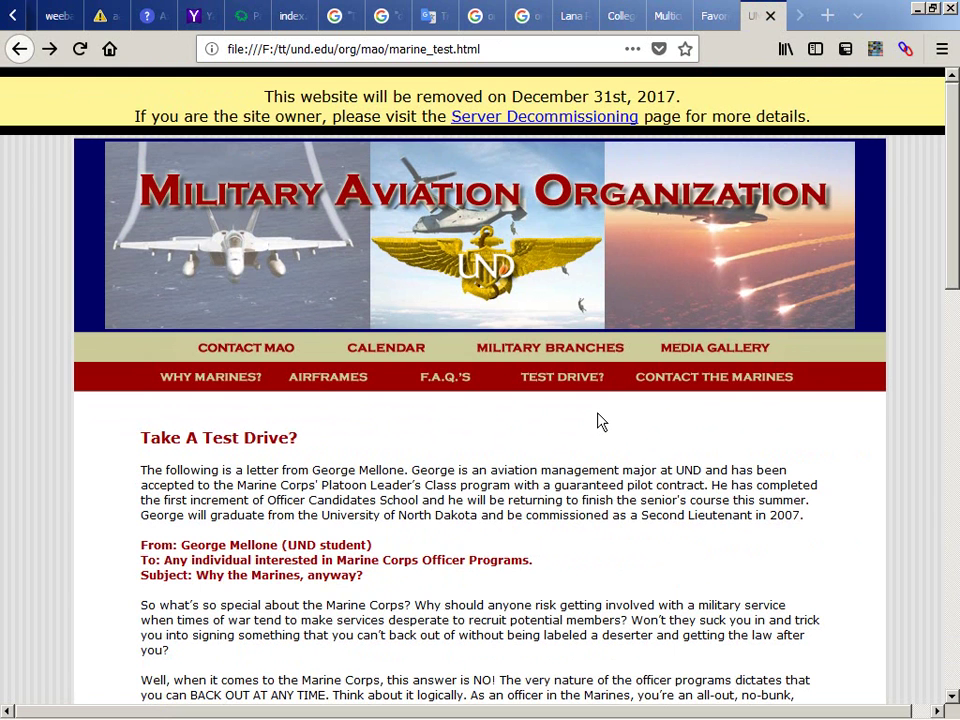
# Step: Go back through the visited Marine pages to the military branches page and try the Fly Army link
pyautogui.hotkey('alt', 'Left')
pyautogui.hotkey('alt', 'Left')
pyautogui.hotkey('alt', 'Left')
pyautogui.hotkey('alt', 'Left')
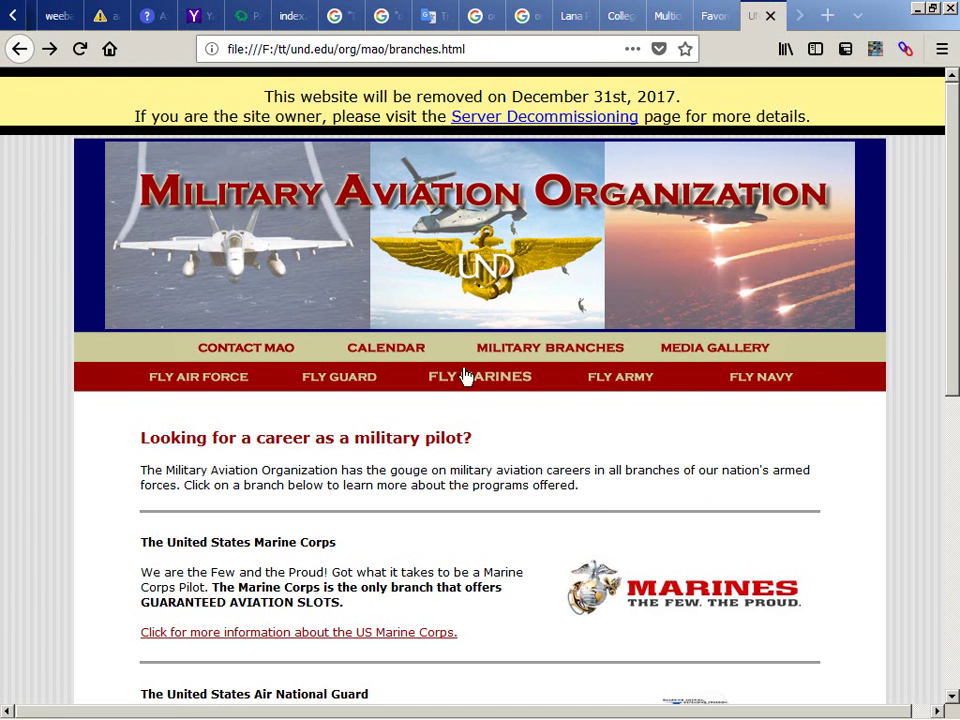
pyautogui.click(615, 376)
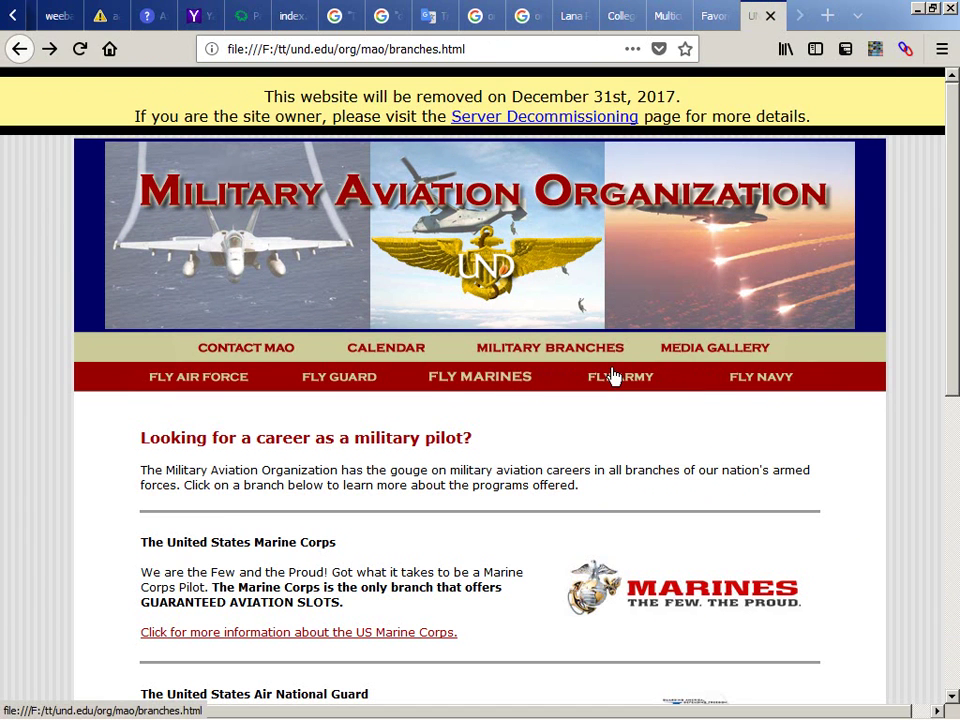
# Step: Skim the military branches page, try the Fly Navy and Fly Army links, and go back to the organization's welcome page
pyautogui.scroll(-5, 615, 380)
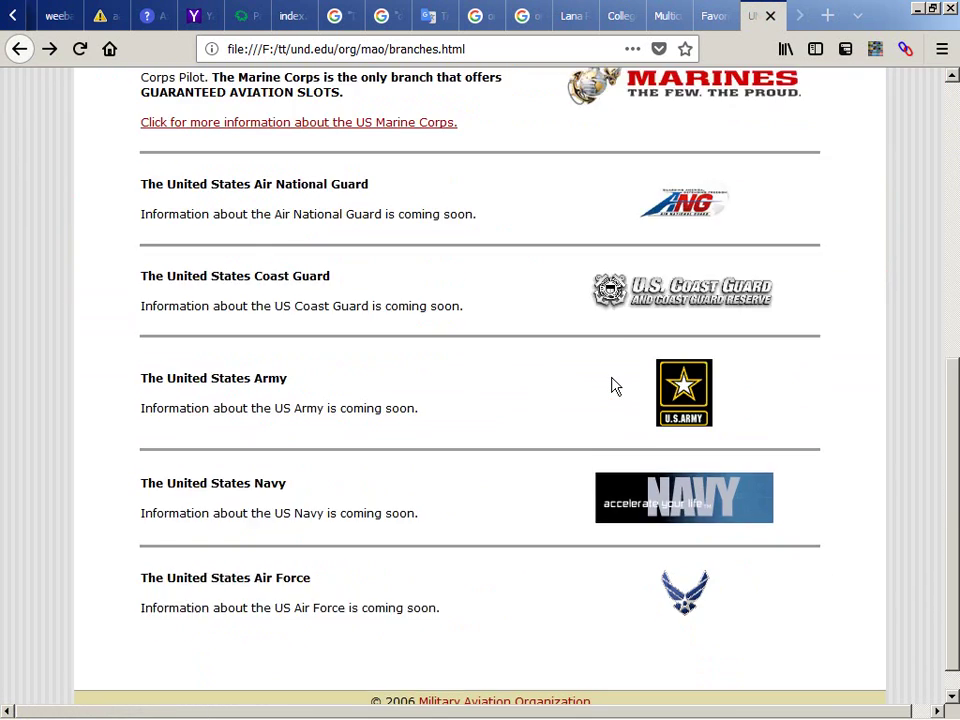
pyautogui.scroll(5, 615, 386)
pyautogui.click(744, 386)
pyautogui.click(744, 386)
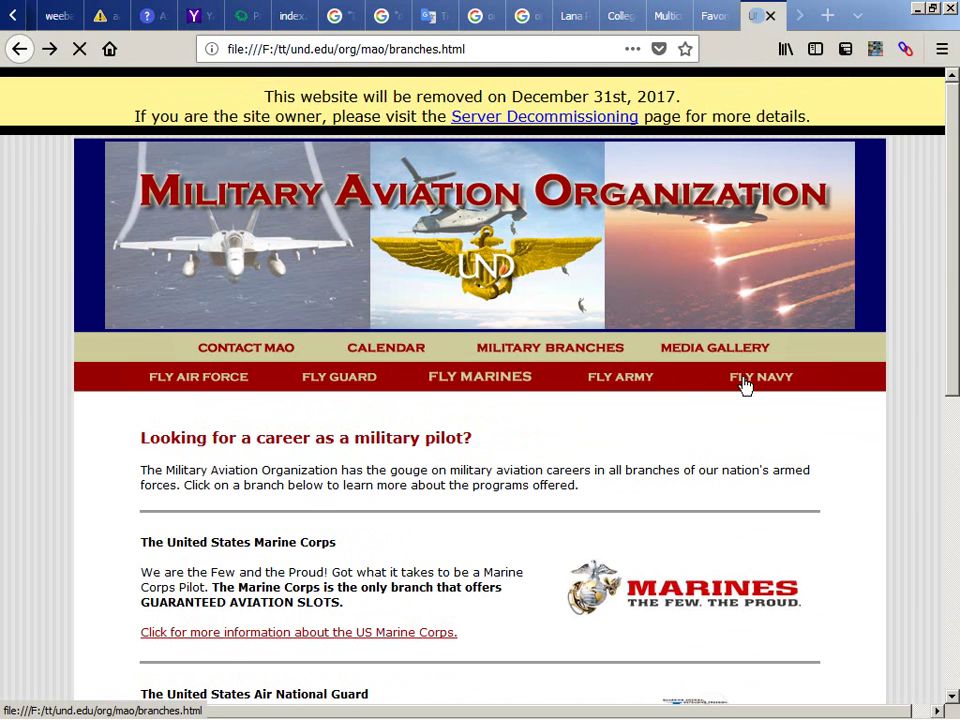
pyautogui.click(762, 386)
pyautogui.click(738, 386)
pyautogui.click(628, 387)
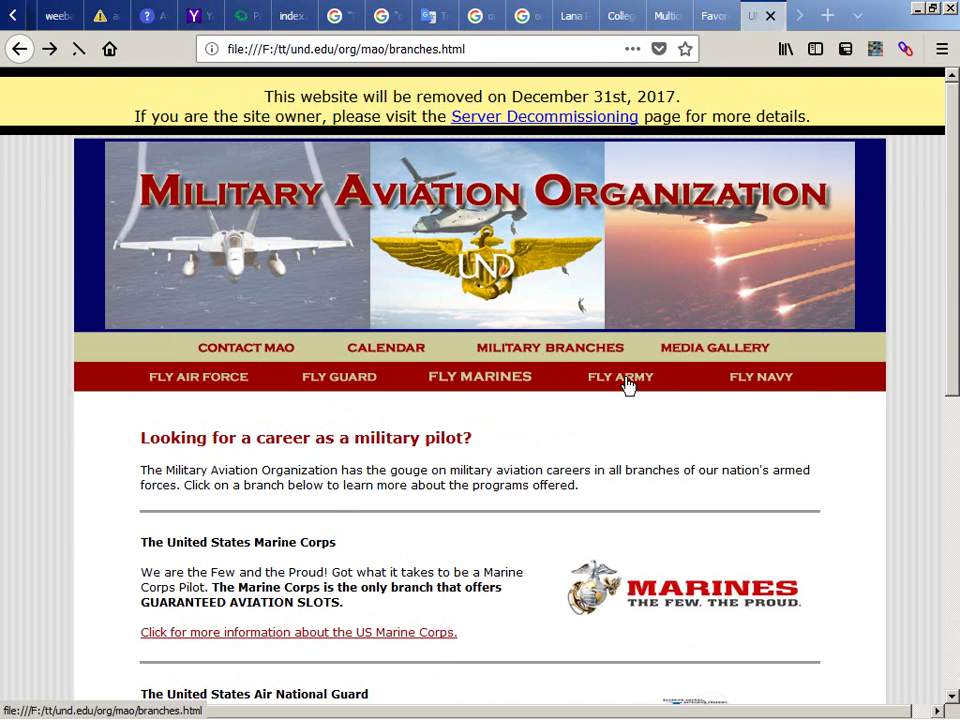
pyautogui.click(752, 388)
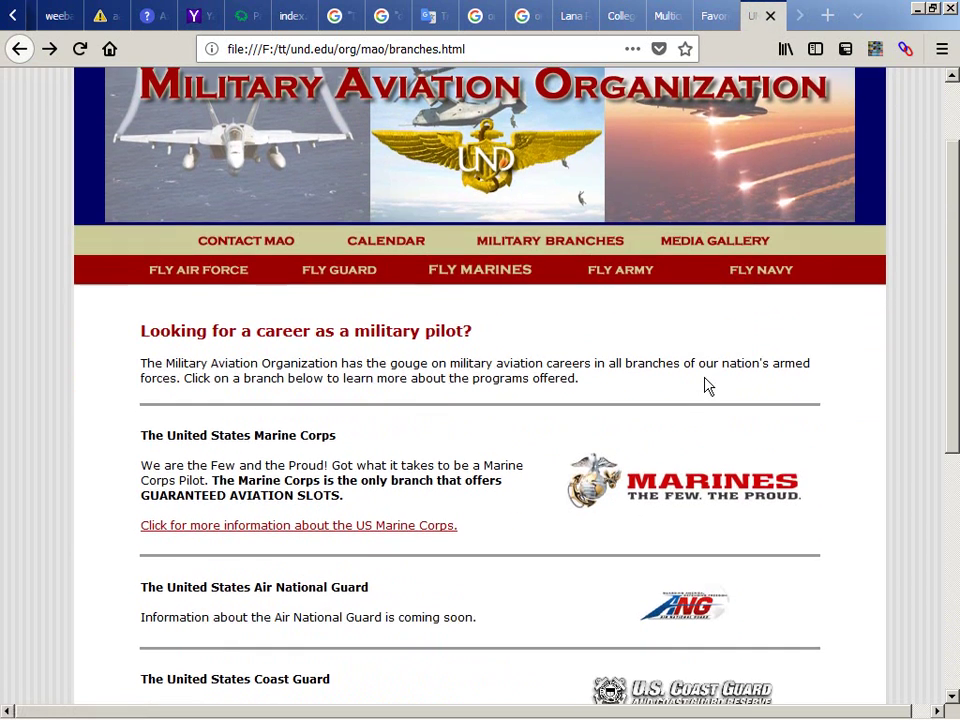
pyautogui.hotkey('alt', 'Left')
pyautogui.hotkey('alt', 'Left')
pyautogui.hotkey('alt', 'Left')
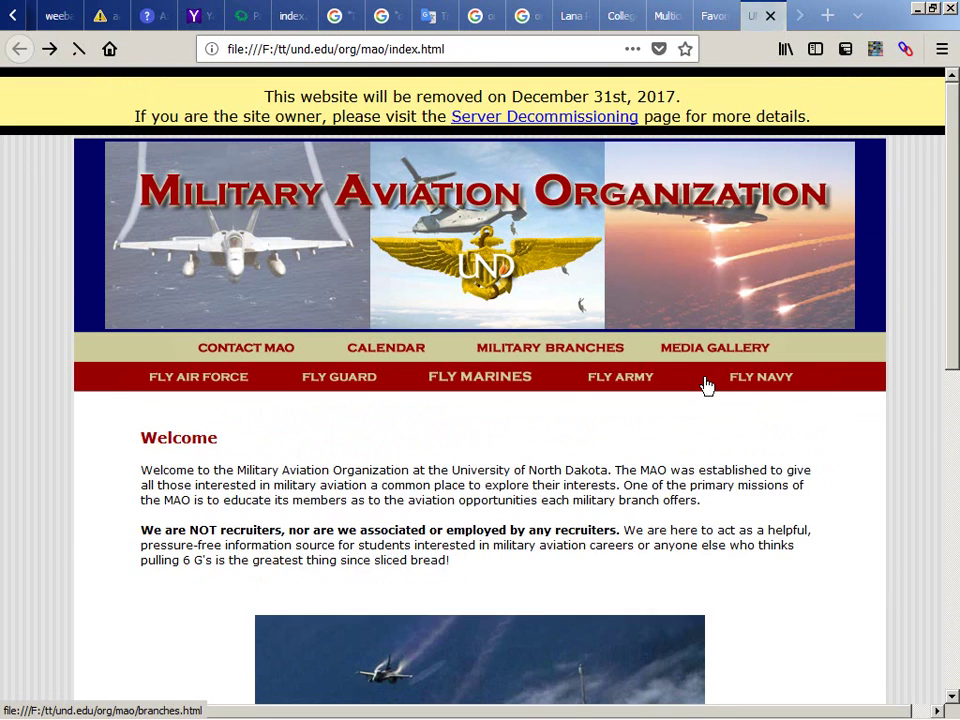
# Step: Switch to the file manager, go up to the org folder, and open nfindex.html from the mathclub folder
pyautogui.hotkey('alt', 'Tab')
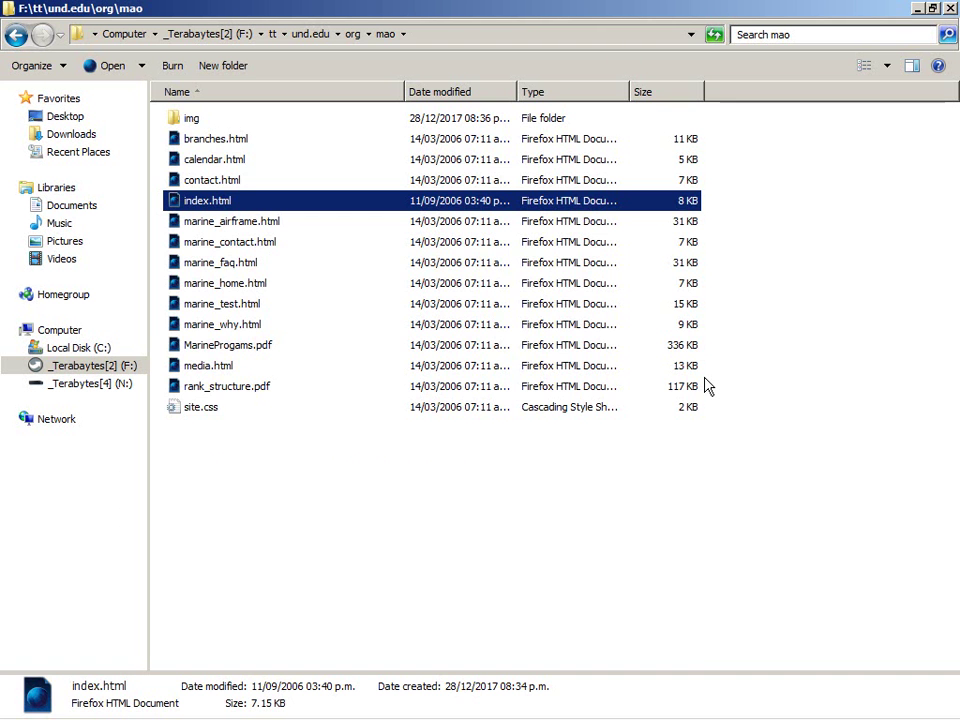
pyautogui.press('BackSpace')
pyautogui.press('Down')
pyautogui.scroll(-4, 707, 387)
pyautogui.press('Return')
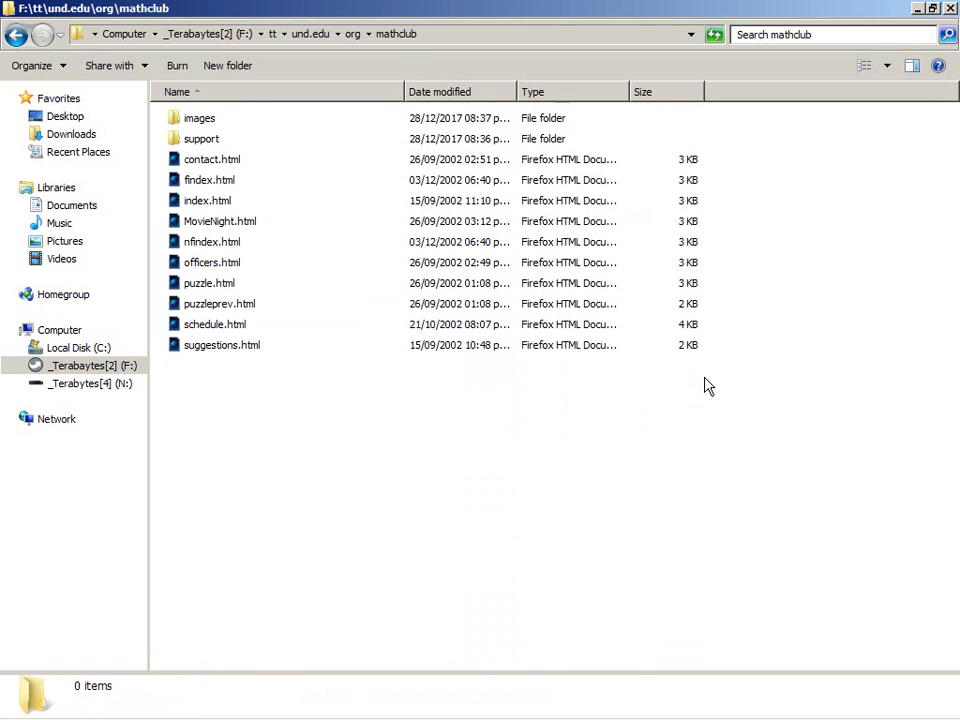
pyautogui.press('Down')
pyautogui.press('Down')
pyautogui.press('Down')
pyautogui.press('Down')
pyautogui.press('Down')
pyautogui.press('Return')
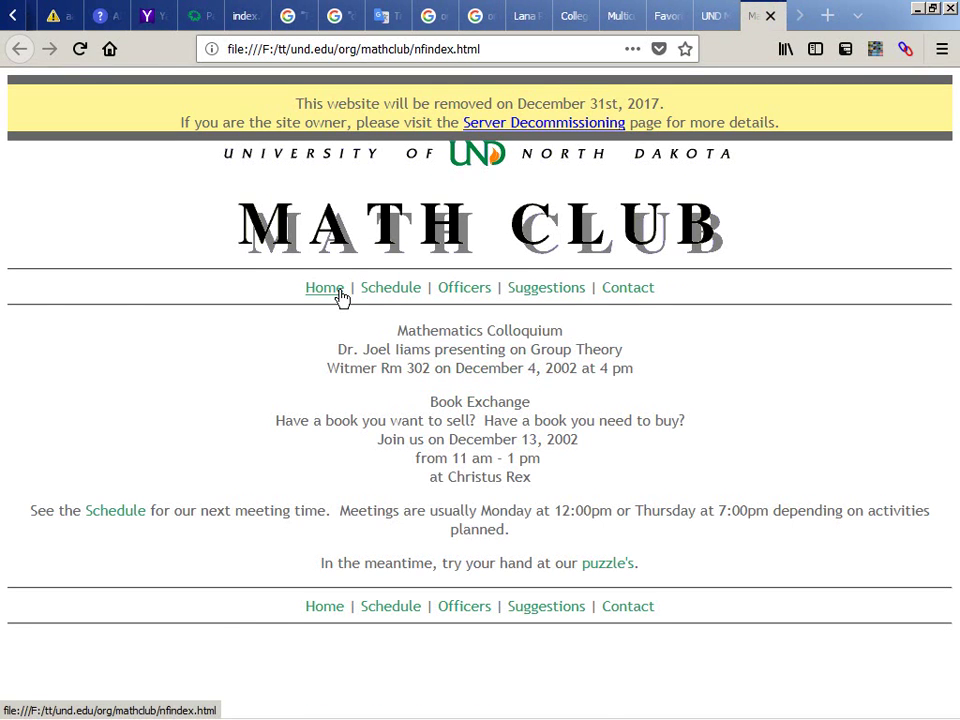
# Step: Open the Math Club schedule, read the Movie Night page for The Proof, and return to the schedule
pyautogui.click(380, 292)
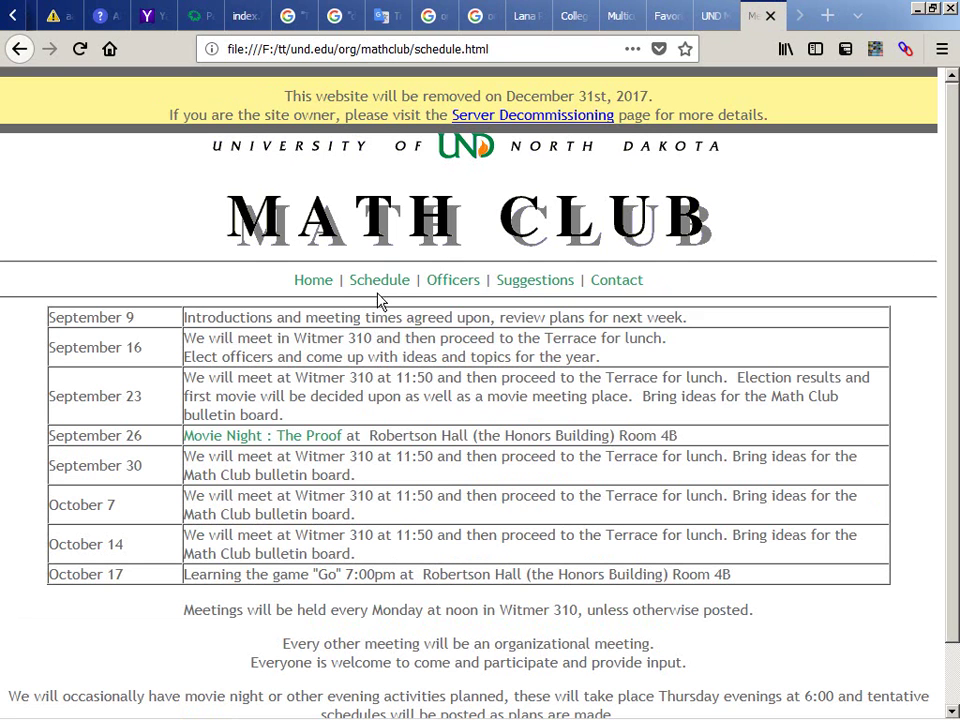
pyautogui.click(257, 435)
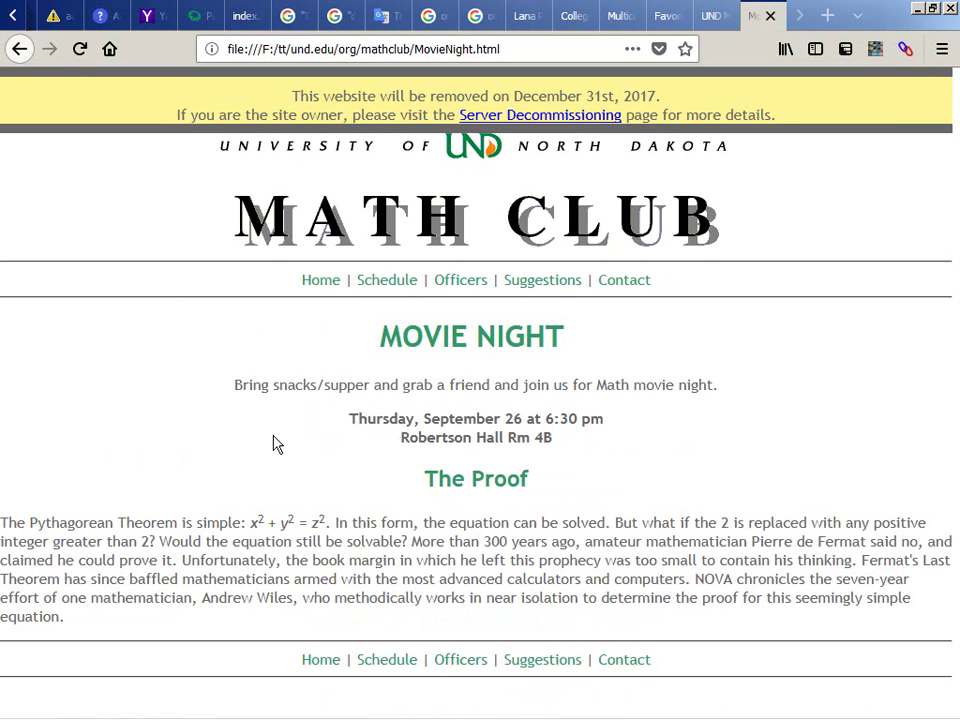
pyautogui.hotkey('alt', 'Left')
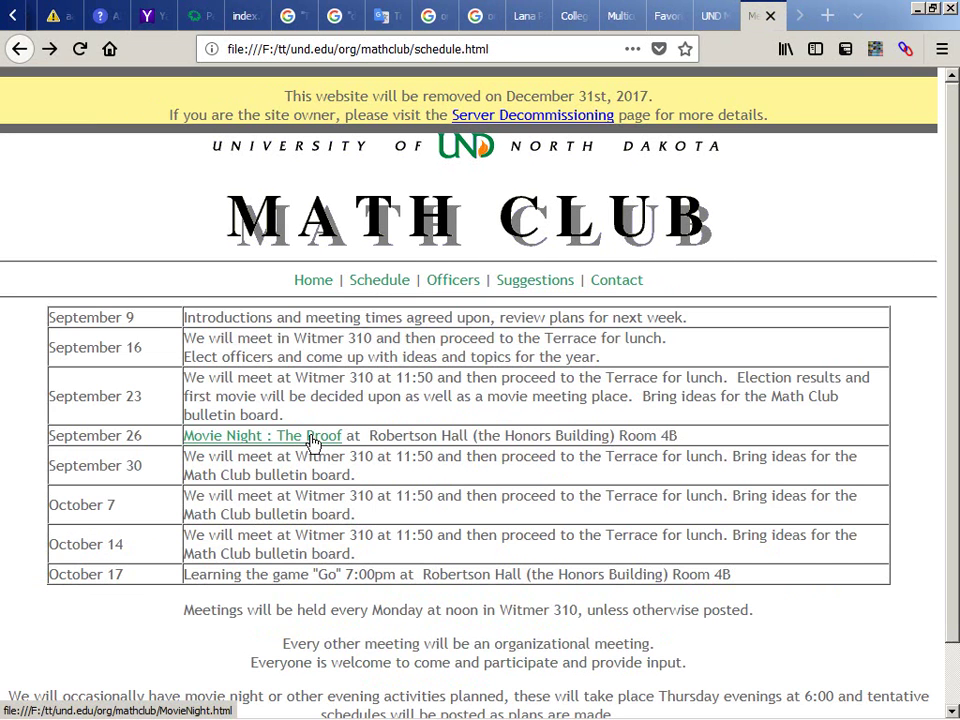
pyautogui.click(313, 443)
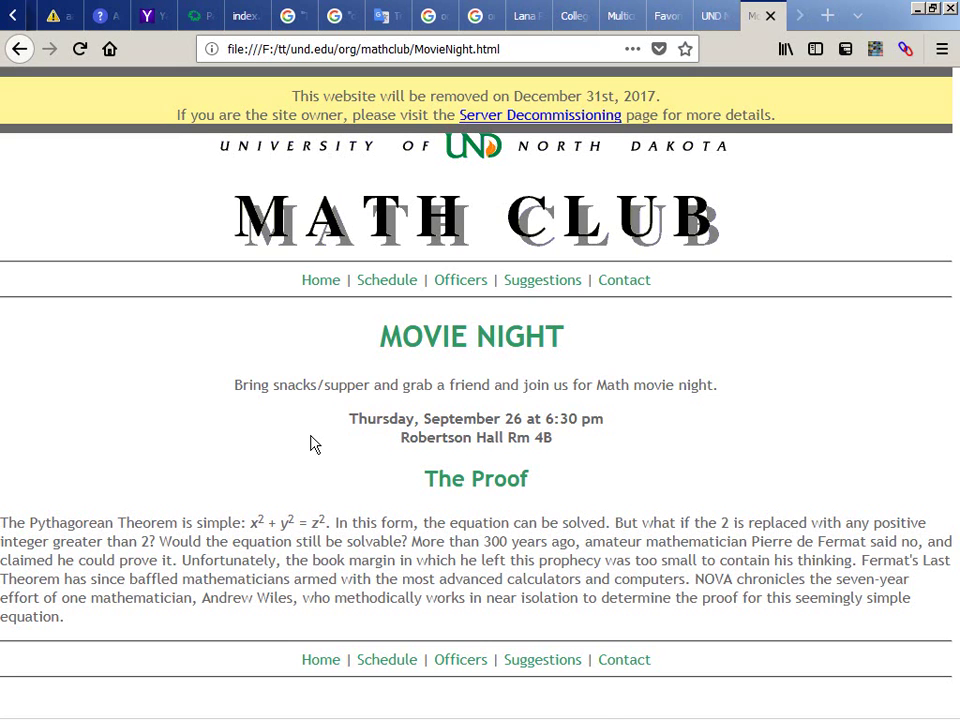
pyautogui.hotkey('alt', 'Left')
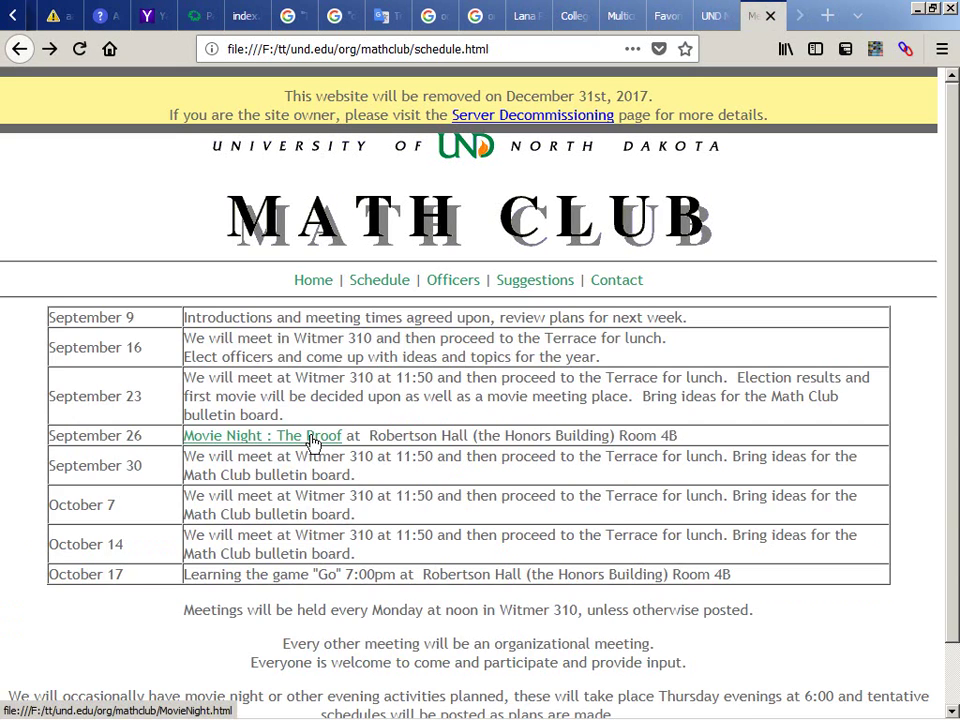
pyautogui.scroll(-1, 312, 443)
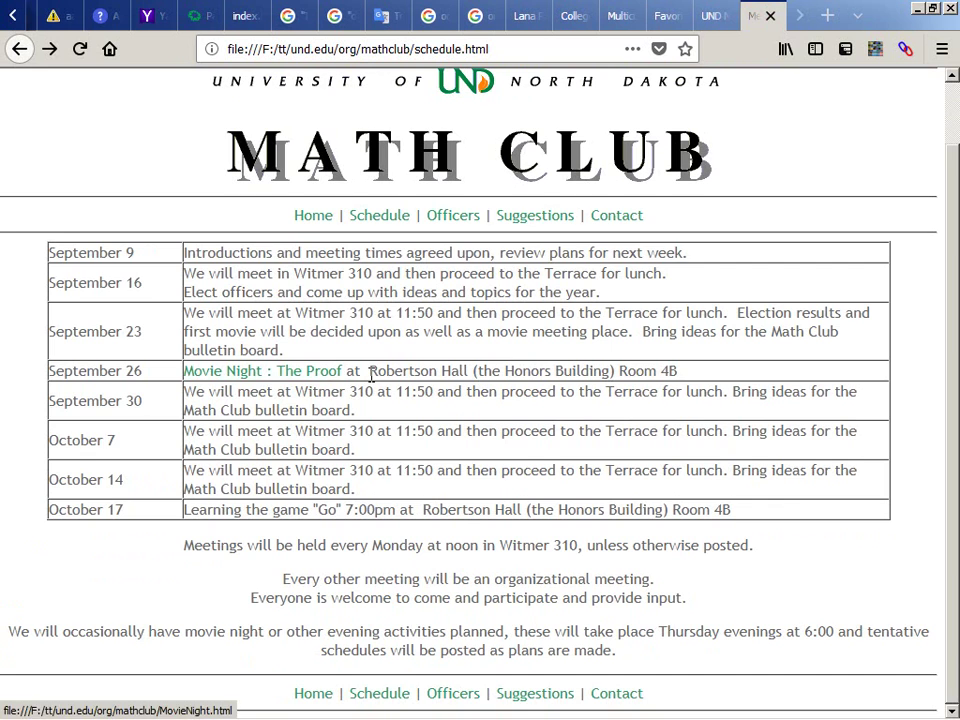
# Step: Search Google in a new tab for "the proof math movie" and skim the results
pyautogui.hotkey('ctrl', 't')
pyautogui.write('the pro')
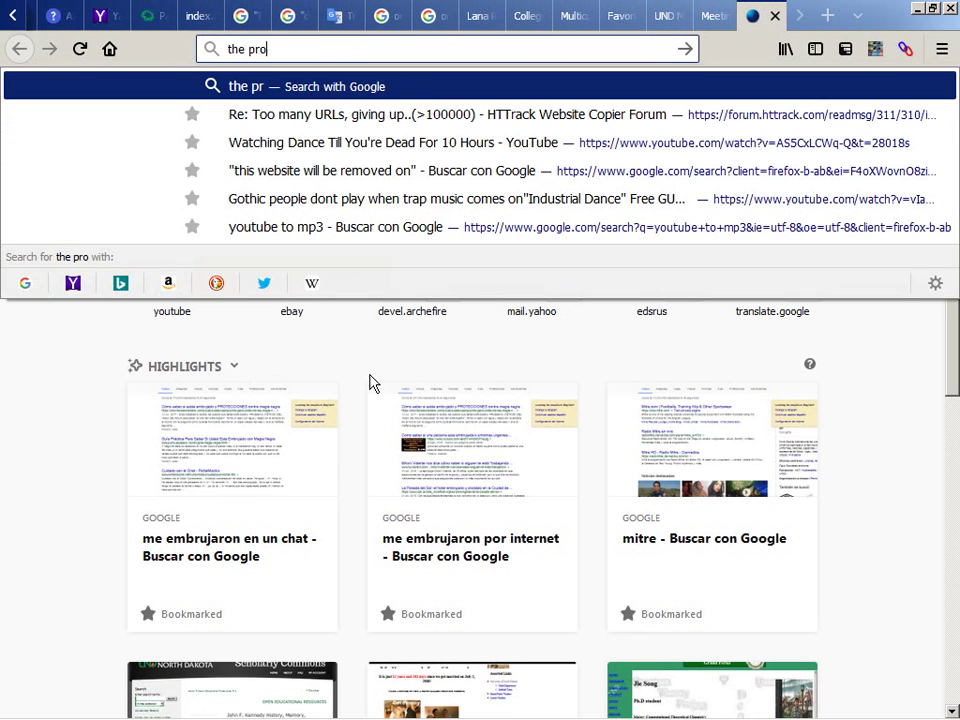
pyautogui.write('of math movie')
pyautogui.press('Return')
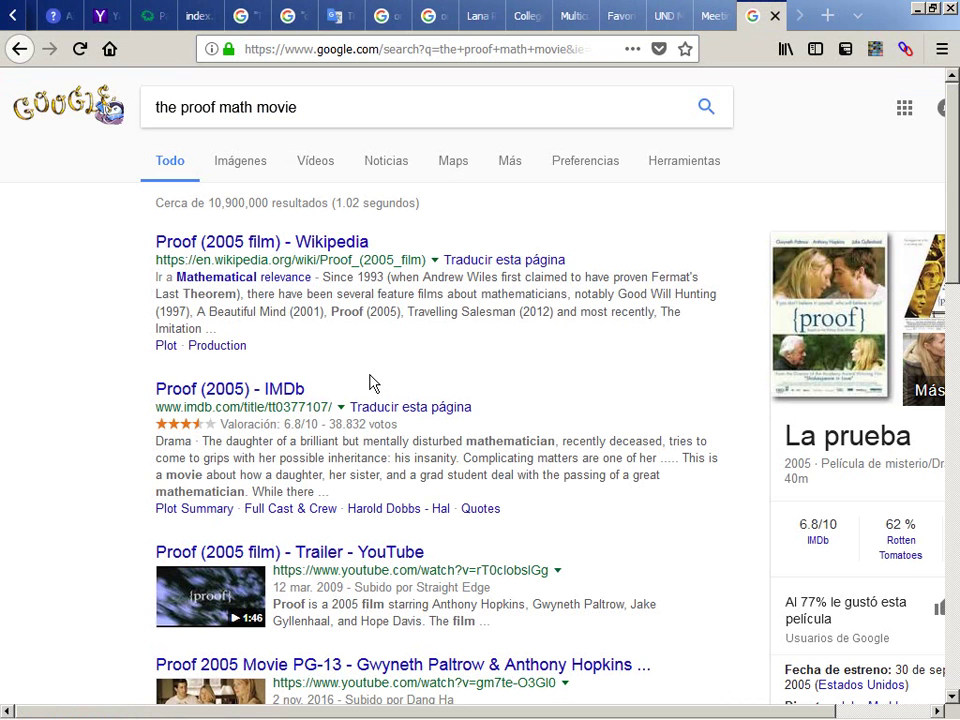
pyautogui.scroll(-5, 369, 385)
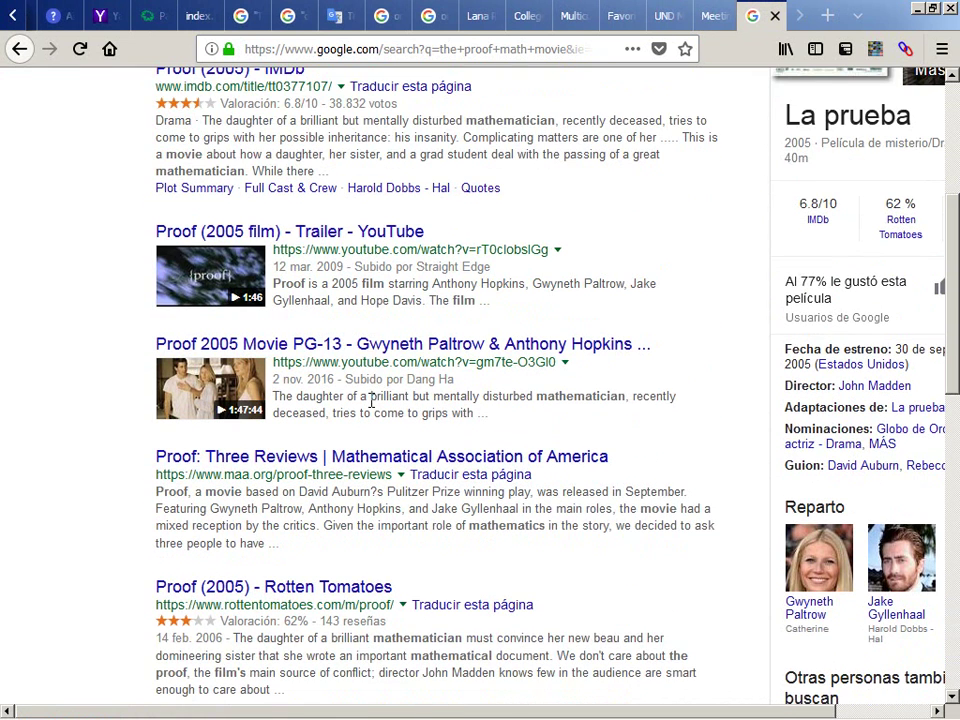
pyautogui.doubleClick(310, 399)
pyautogui.scroll(-5, 319, 400)
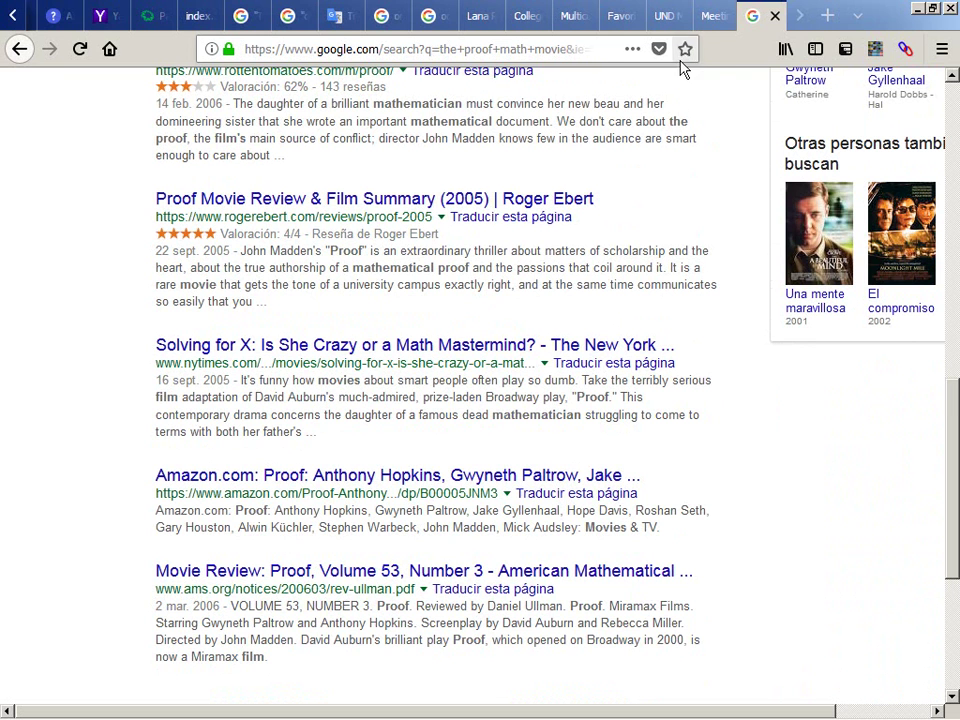
# Step: Return to the Math Club schedule, recheck the Movie Night page, and go back to the club's home page
pyautogui.click(712, 15)
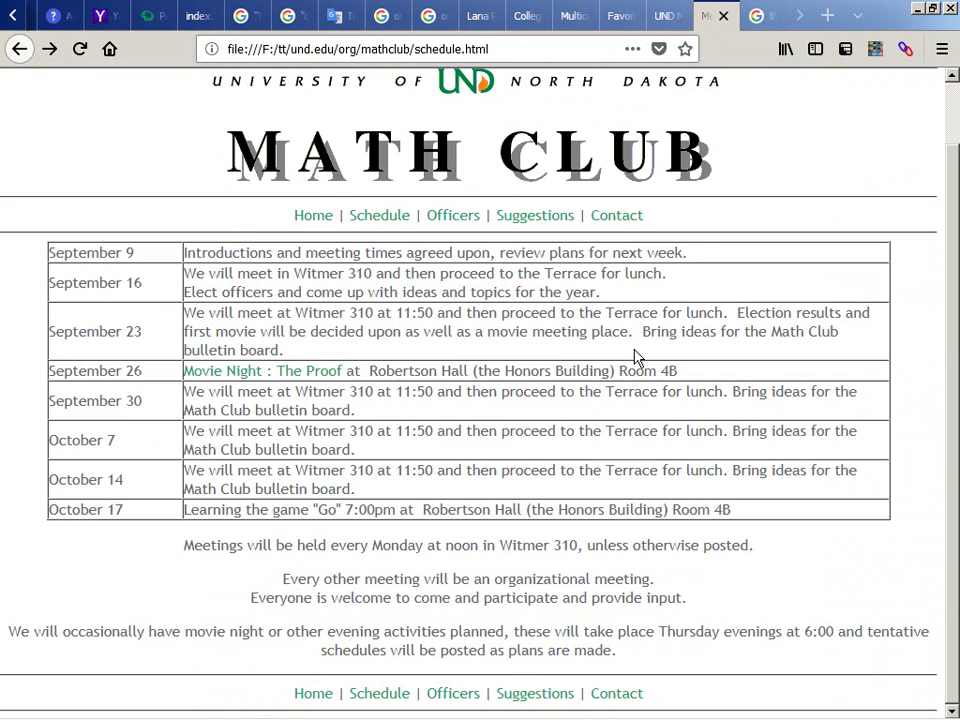
pyautogui.hotkey('alt', 'Right')
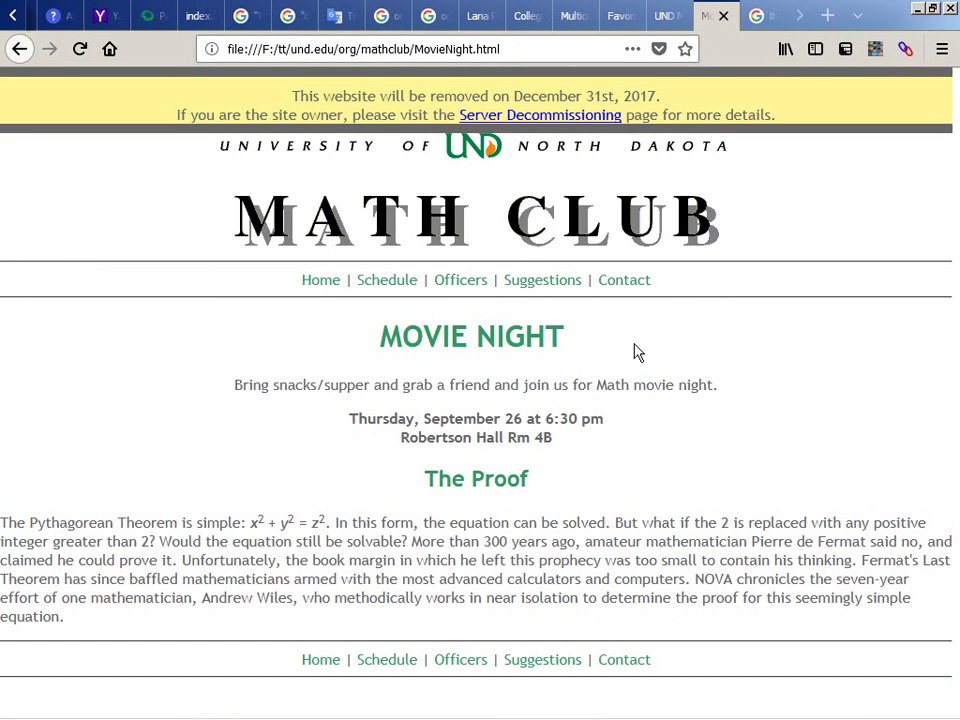
pyautogui.hotkey('alt', 'Left')
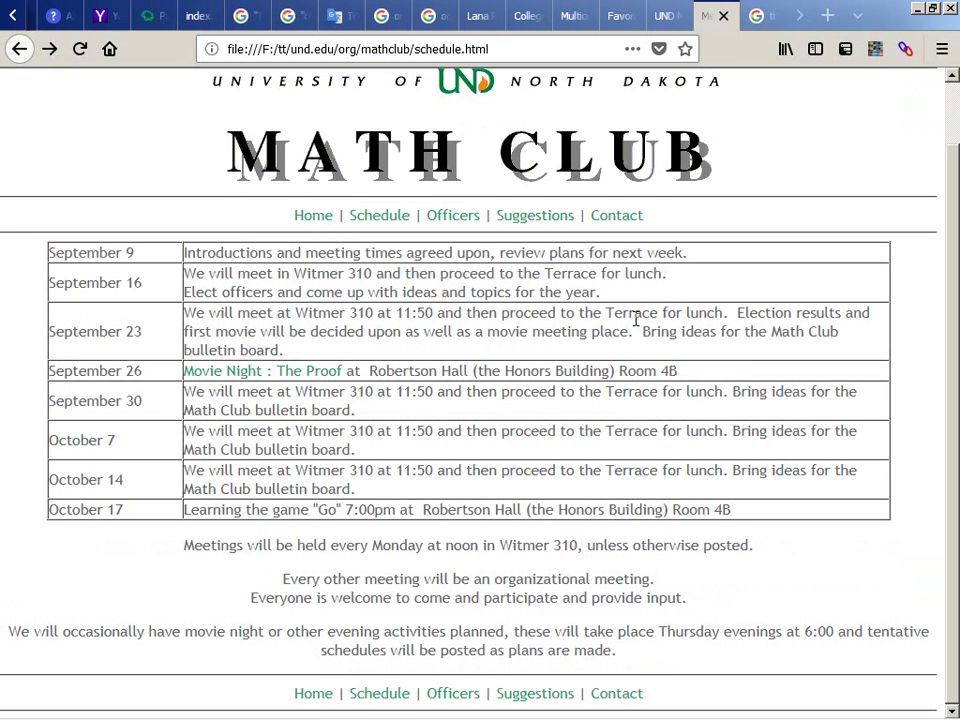
pyautogui.hotkey('alt', 'Left')
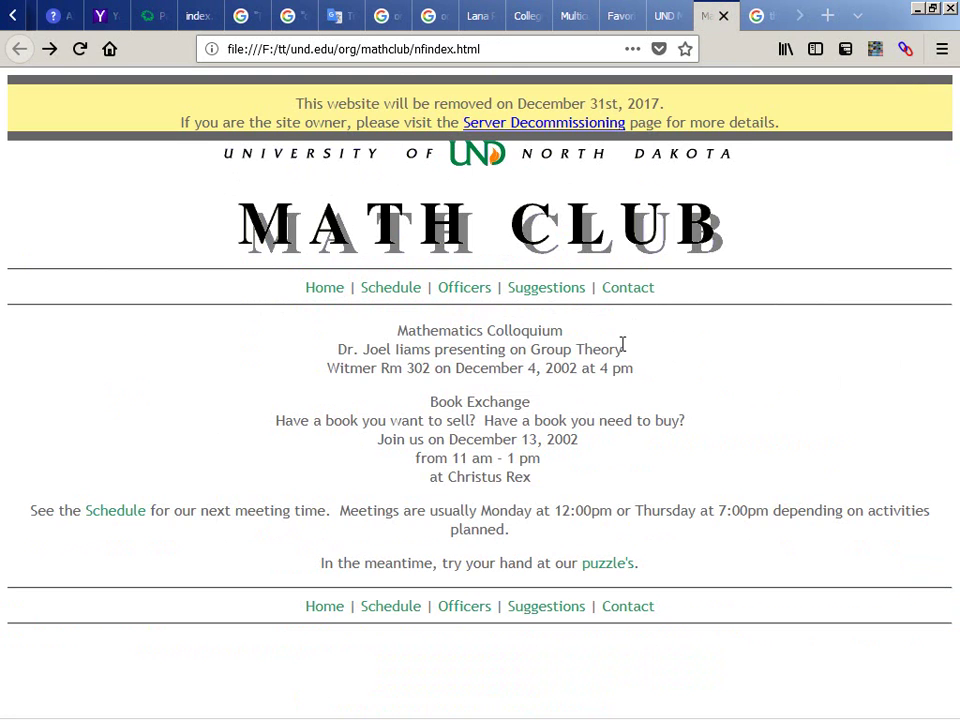
# Step: View the Math Club's Suggestions and Contact pages, then return to Suggestions and read through its list
pyautogui.click(526, 299)
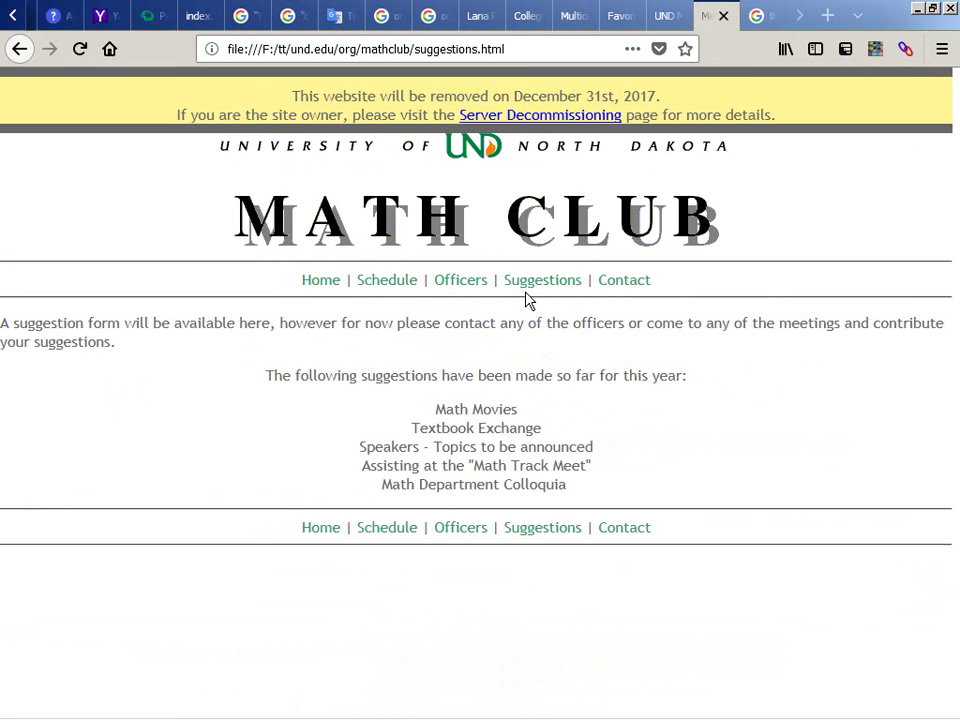
pyautogui.click(608, 288)
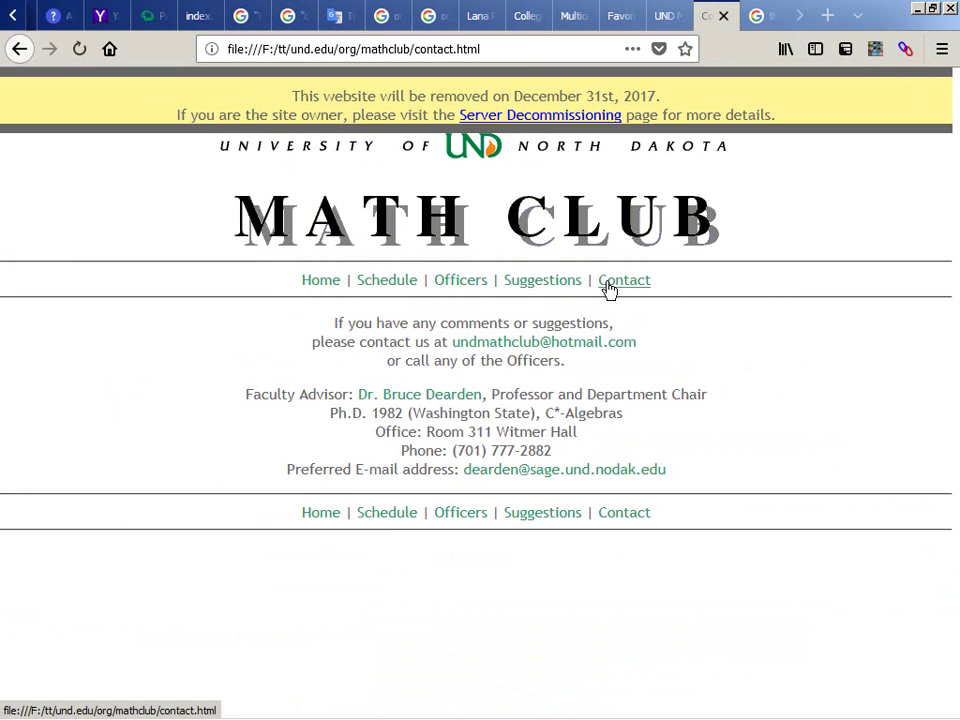
pyautogui.click(553, 286)
pyautogui.moveTo(553, 311); pyautogui.dragTo(677, 534)
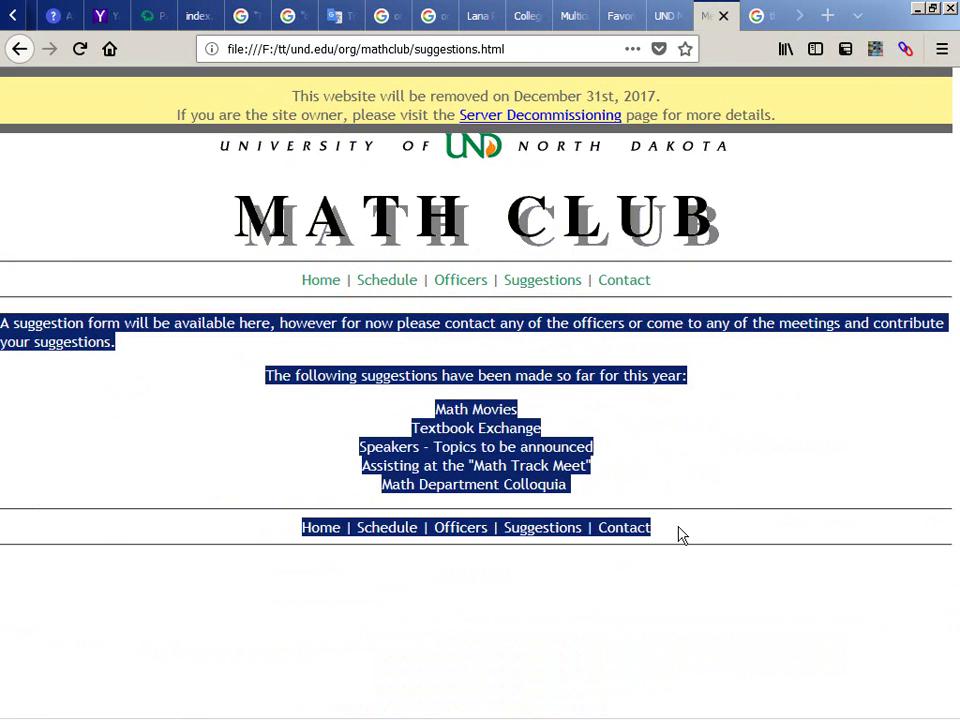
pyautogui.click(686, 553)
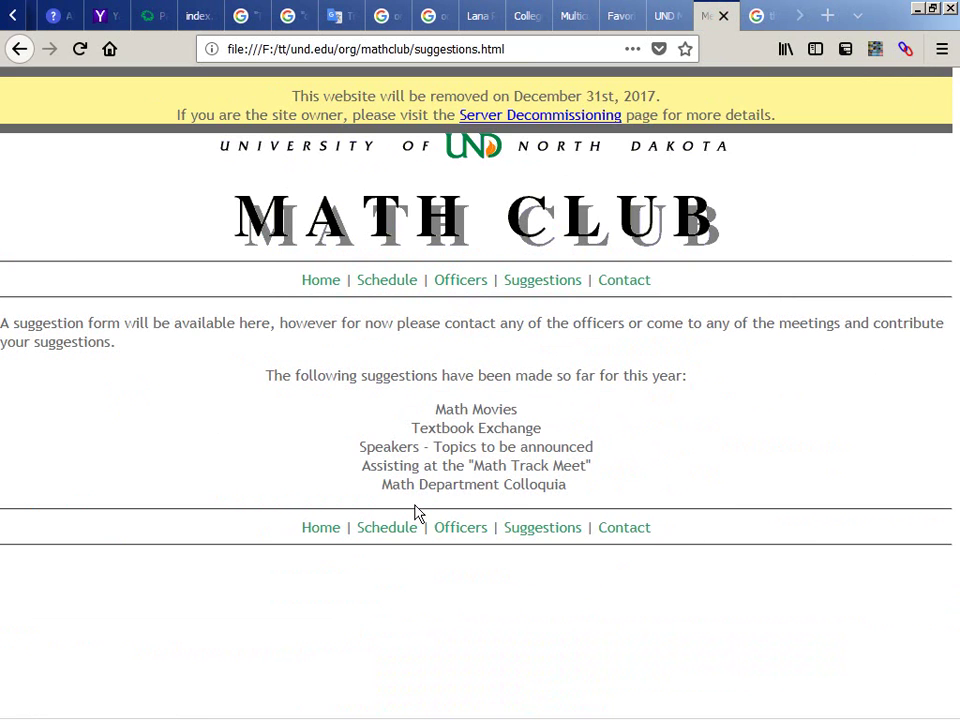
# Step: Review the Math Club's Officers page, go back to Suggestions, and reopen the Contact page
pyautogui.click(480, 531)
pyautogui.hotkey('alt', 'Left')
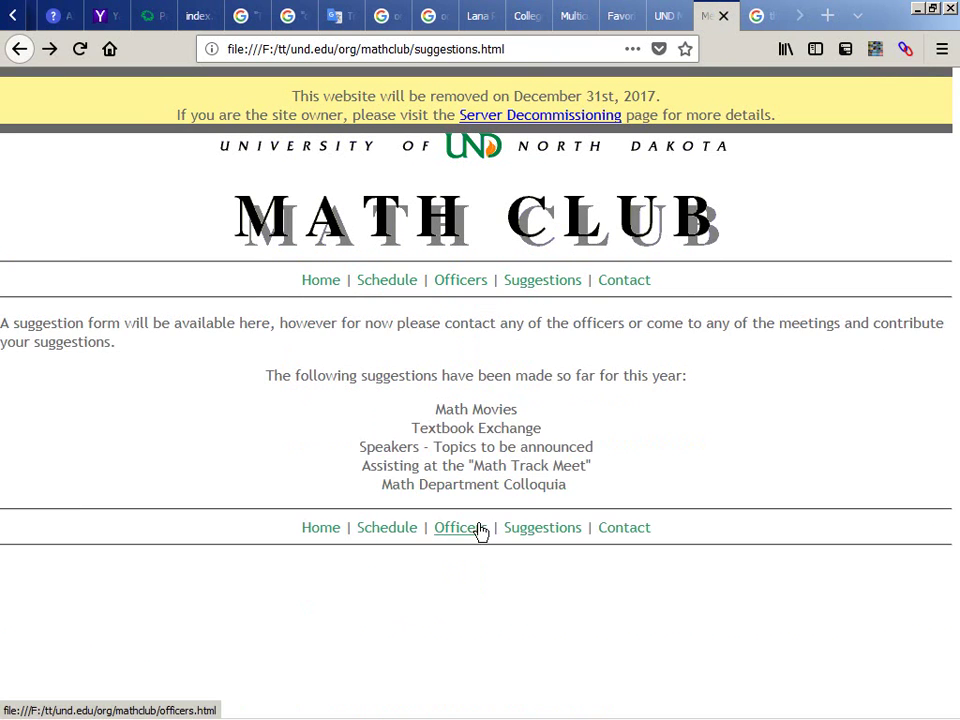
pyautogui.click(480, 531)
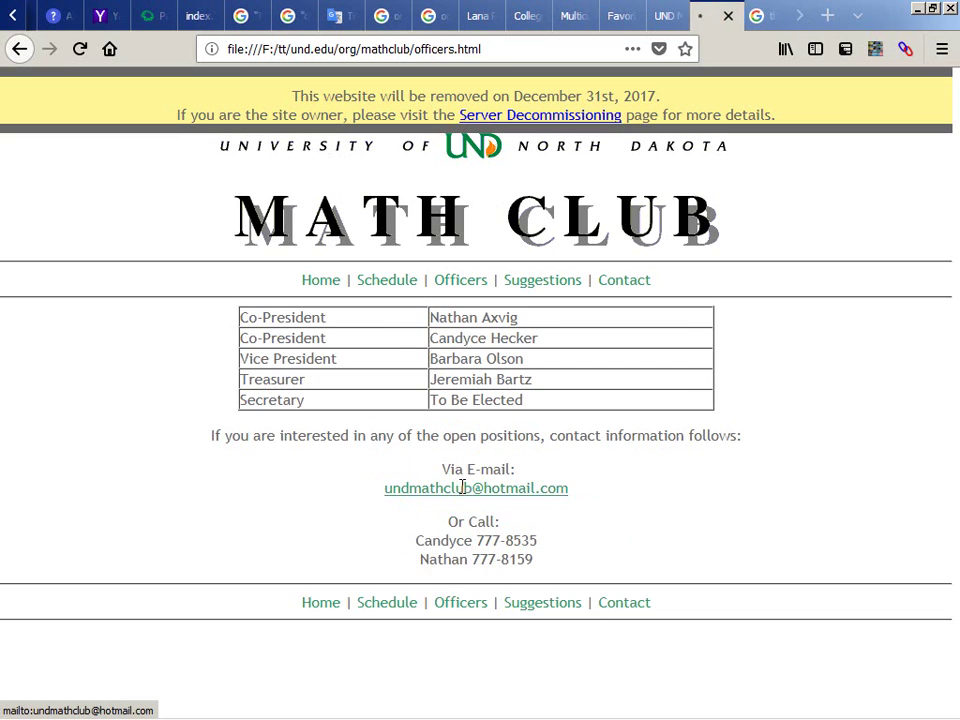
pyautogui.hotkey('alt', 'Left')
pyautogui.click(530, 537)
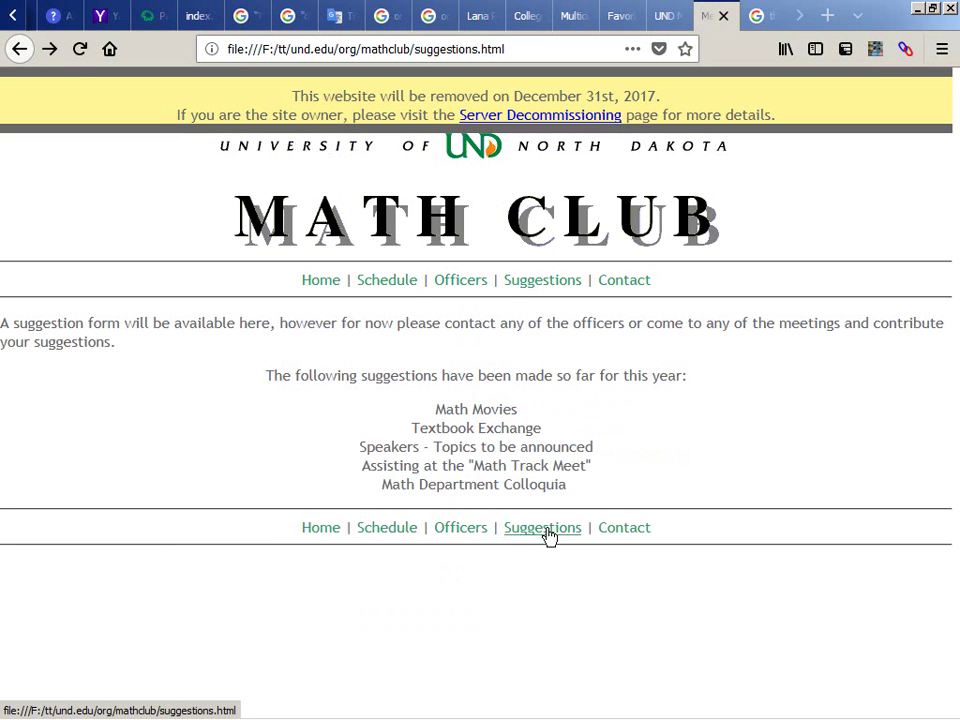
pyautogui.click(549, 536)
pyautogui.click(600, 527)
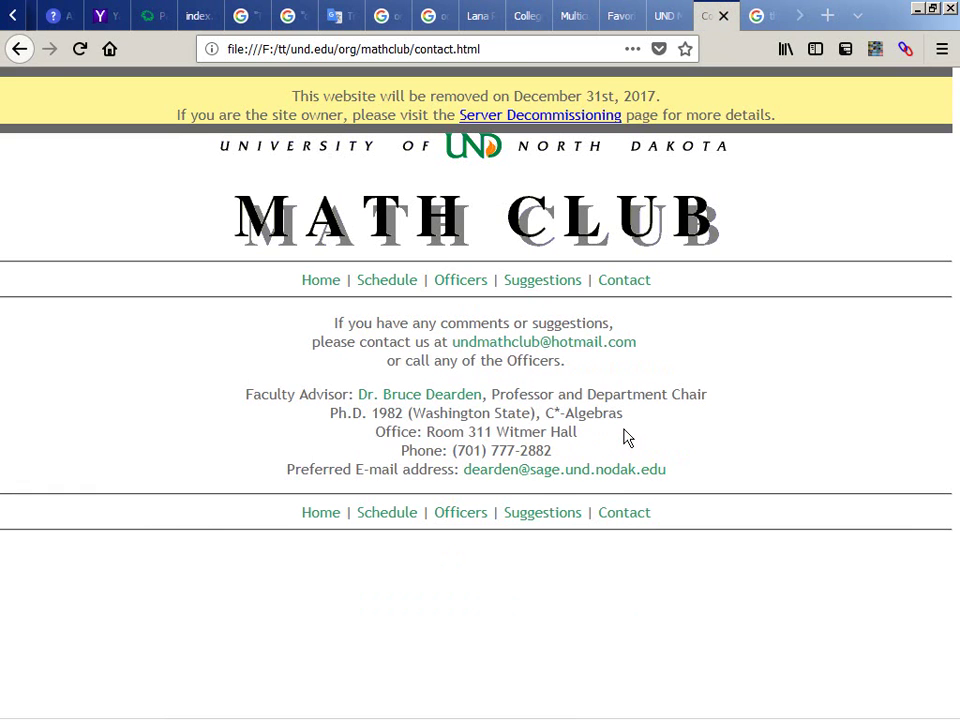
# Step: Switch to the file manager, go up to the org folder, and open index.html from the mbasa folder
pyautogui.hotkey('alt', 'Tab')
pyautogui.hotkey('alt', 'Tab')
pyautogui.hotkey('alt', 'Up')
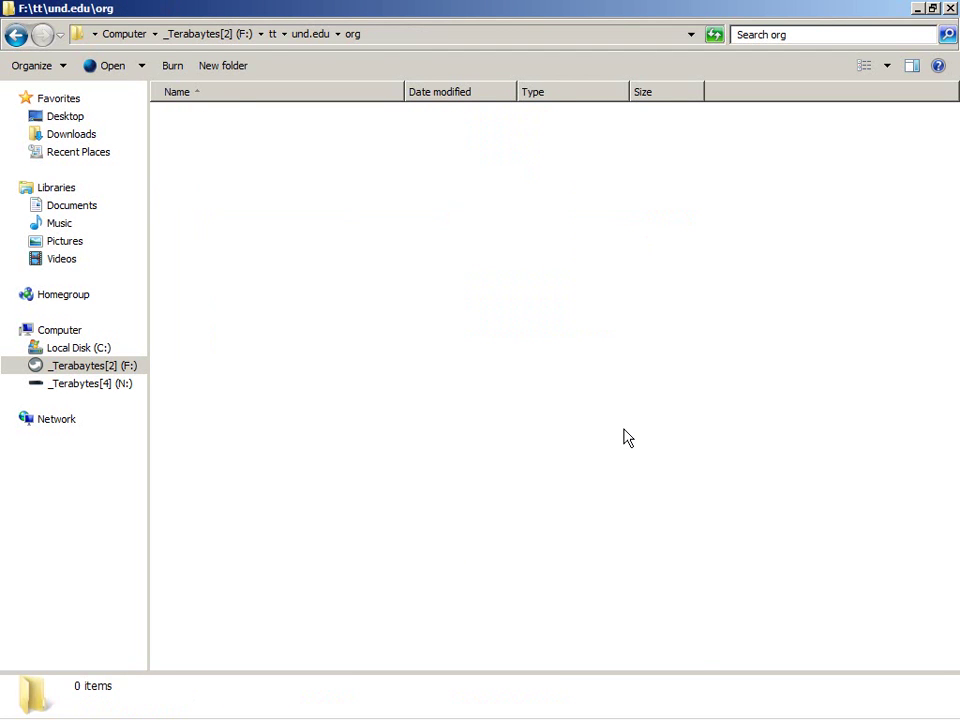
pyautogui.press('Down')
pyautogui.scroll(-6, 627, 437)
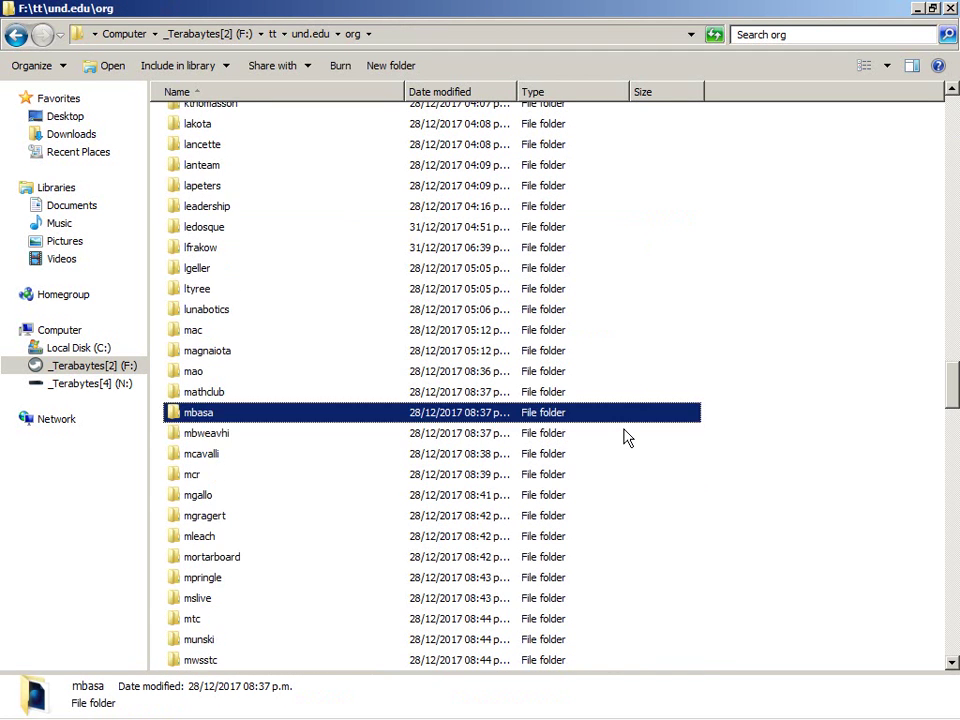
pyautogui.scroll(-2, 857, 414)
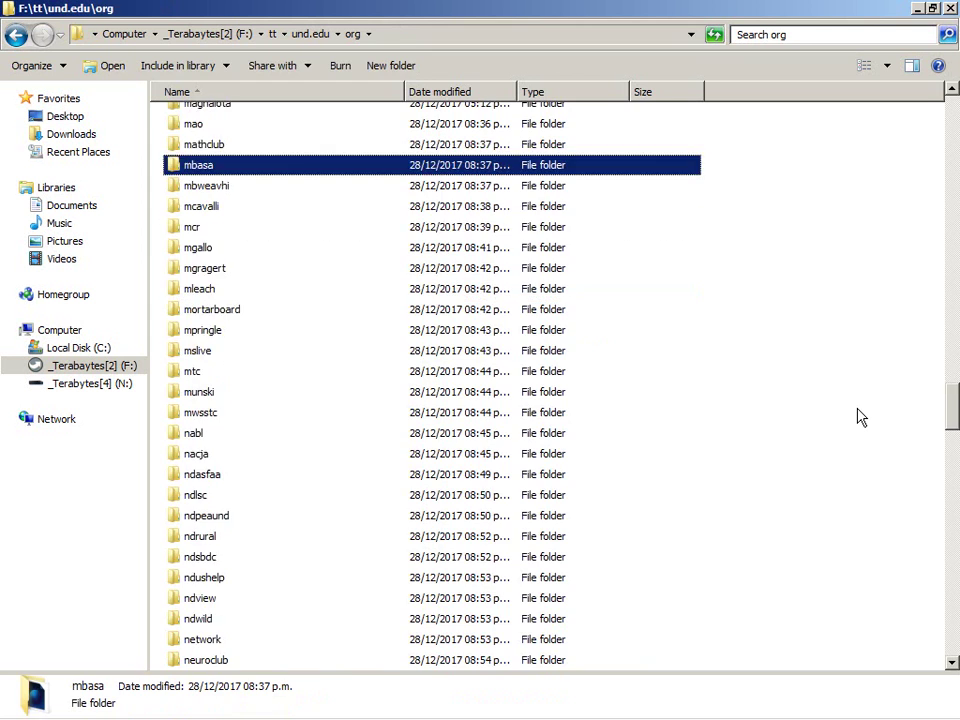
pyautogui.press('Return')
pyautogui.press('Down')
pyautogui.press('Return')
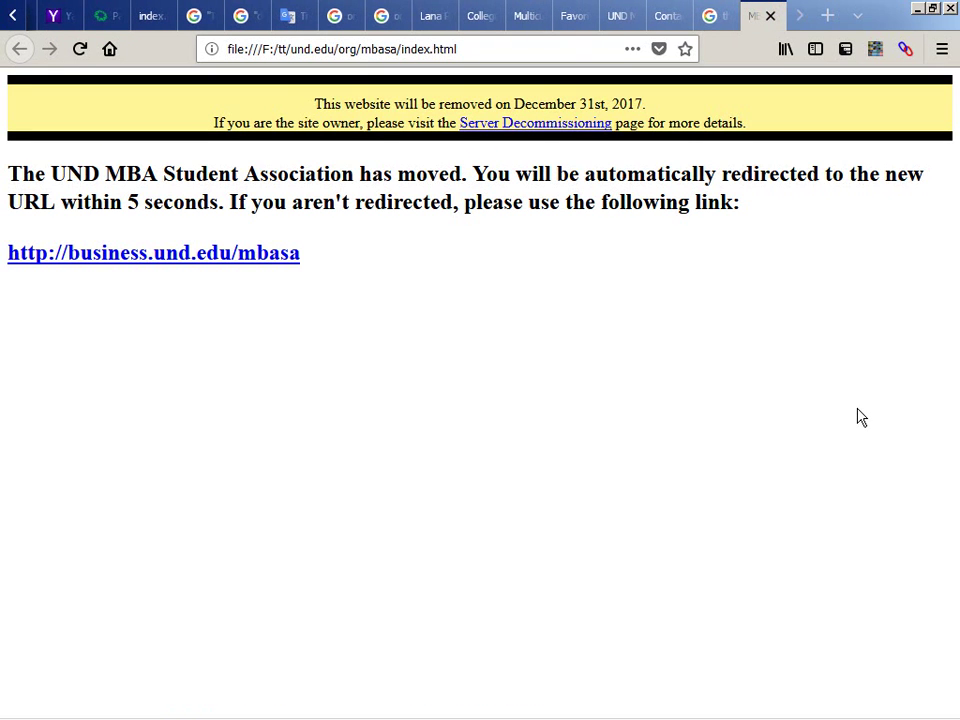
# Step: Switch to the file manager, go up to the org folder, and open the mbweavhi site's index.html to view its Welcome page
pyautogui.hotkey('alt', 'Tab')
pyautogui.press('BackSpace')
pyautogui.press('Down')
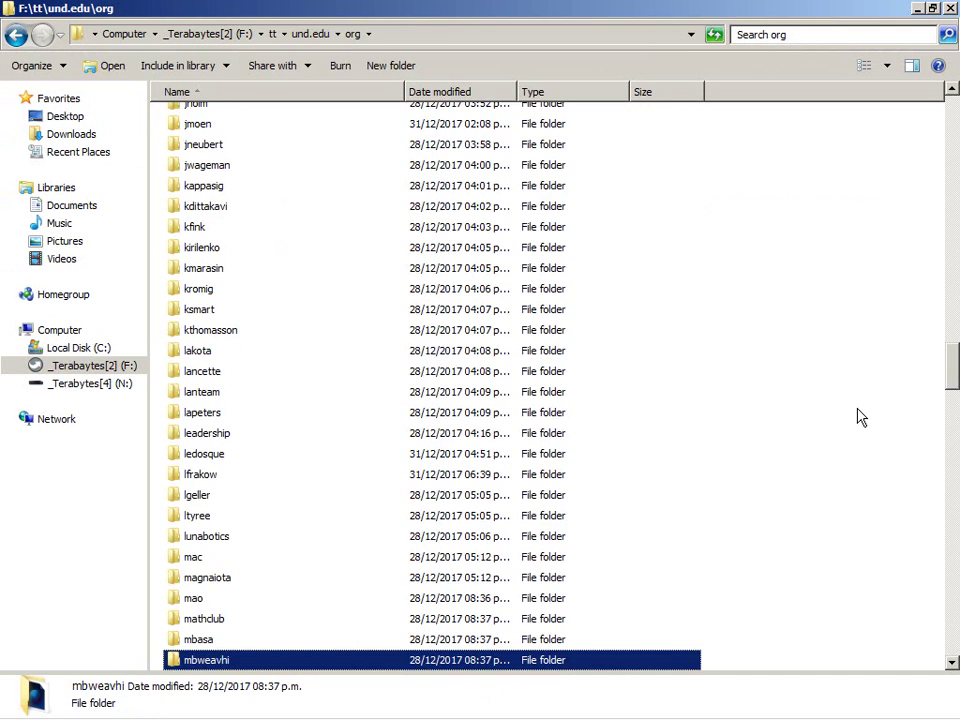
pyautogui.scroll(-5, 860, 417)
pyautogui.press('Return')
pyautogui.press('Down')
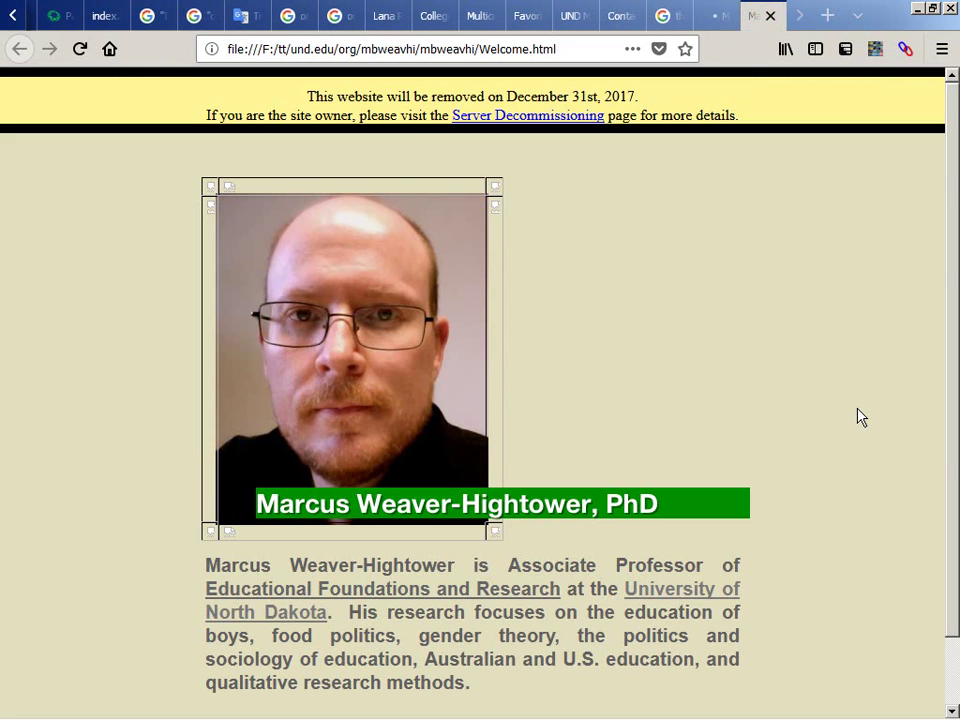
pyautogui.scroll(-2, 480, 417)
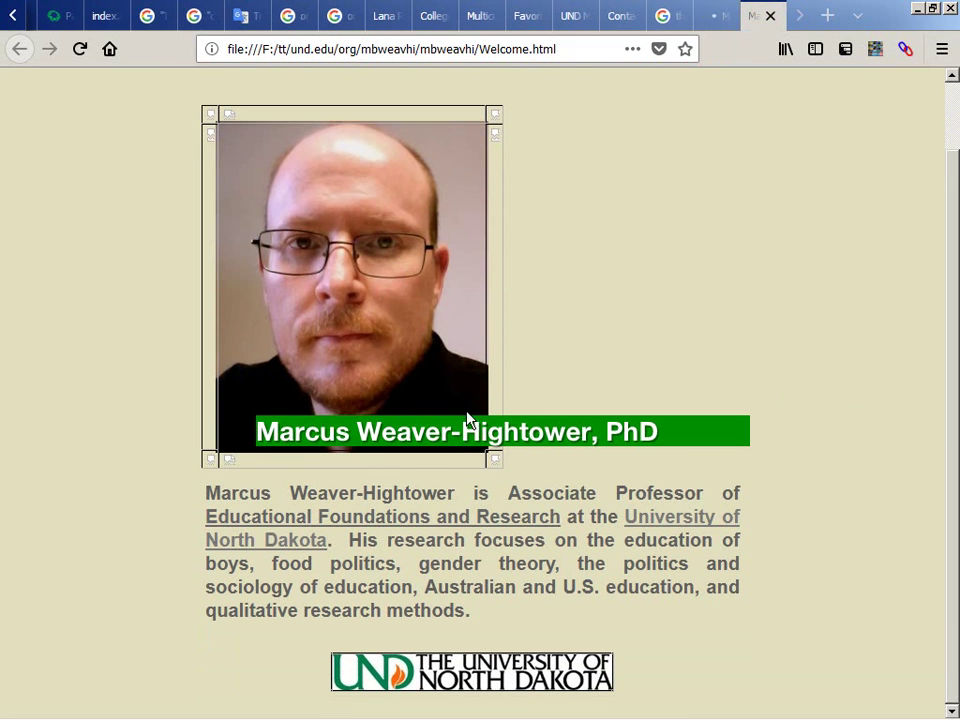
# Step: Load the live page at und.edu/org/mbweavhi/mbweavhi/Welcome.html by removing the local path prefix, and copy its address
pyautogui.click(426, 46)
pyautogui.press('Home')
pyautogui.hotkey('shift', 'Right')
pyautogui.hotkey('shift', 'Right')
pyautogui.hotkey('shift', 'Right')
pyautogui.hotkey('shift', 'Right')
pyautogui.hotkey('shift', 'Right')
pyautogui.hotkey('shift', 'Right')
pyautogui.hotkey('shift', 'Right')
pyautogui.hotkey('shift', 'Right')
pyautogui.hotkey('shift', 'Right')
pyautogui.hotkey('shift', 'Right')
pyautogui.hotkey('shift', 'Right')
pyautogui.hotkey('shift', 'Right')
pyautogui.hotkey('shift', 'Right')
pyautogui.hotkey('shift', 'Right')
pyautogui.press('Delete')
pyautogui.press('Return')
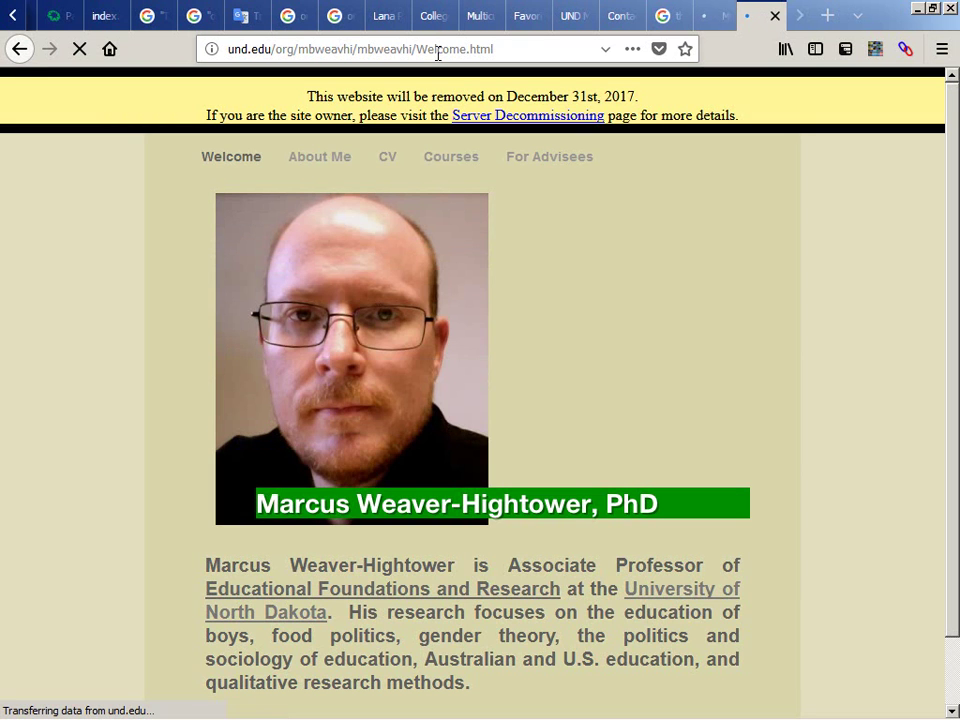
pyautogui.click(437, 54)
pyautogui.hotkey('ctrl', 'c')
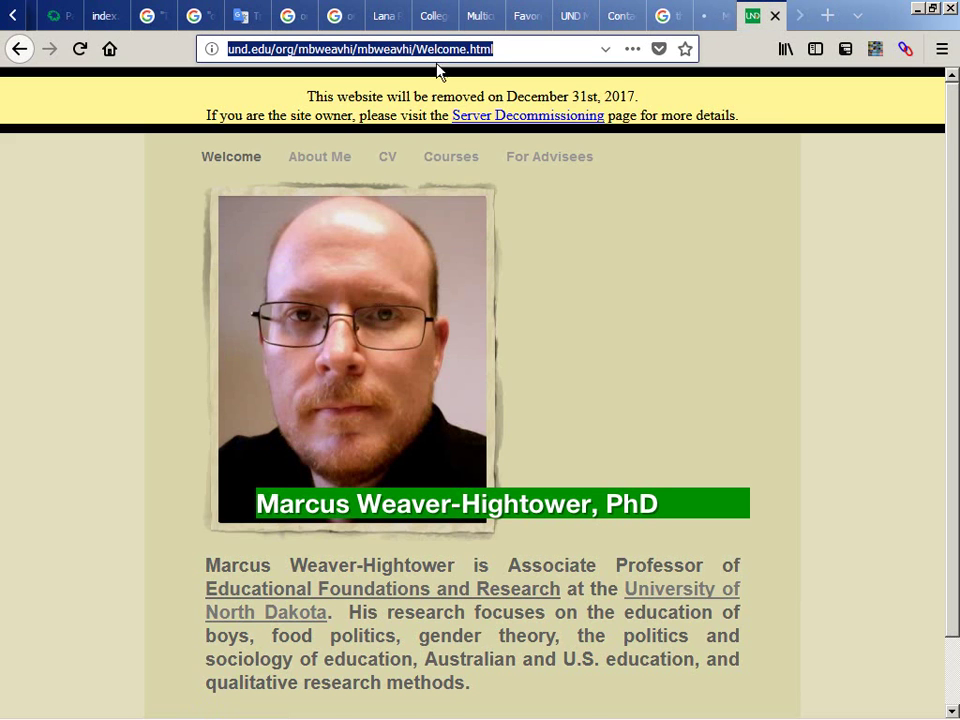
pyautogui.scroll(-1, 437, 220)
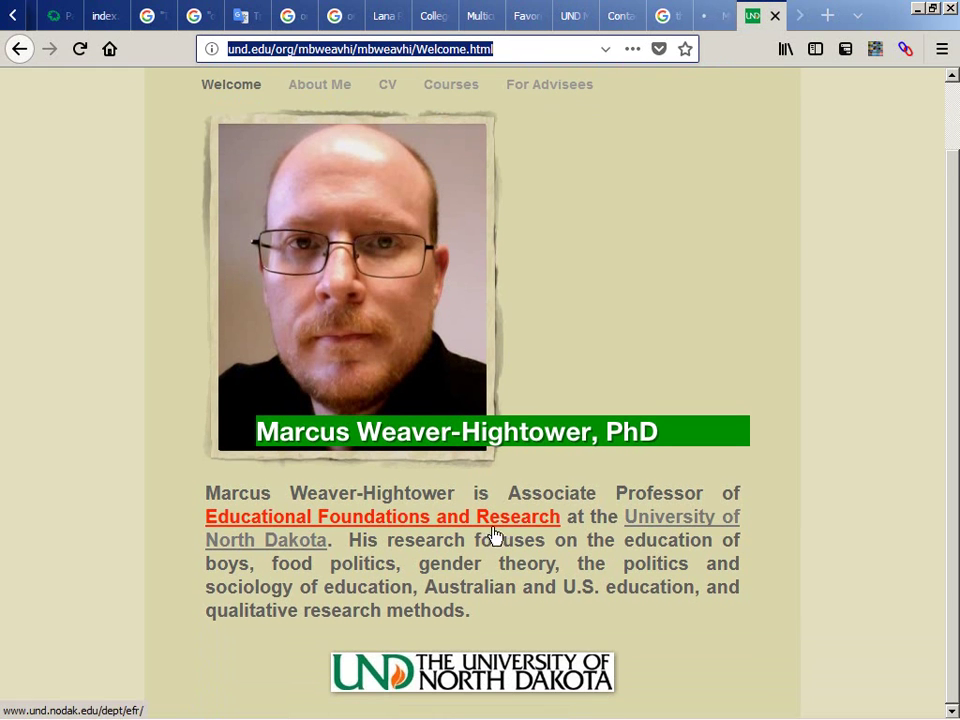
# Step: Switch to WinHTTrack and finish the completed mirror to begin a new project
pyautogui.hotkey('alt', 'Tab')
pyautogui.hotkey('alt', 'Tab')
pyautogui.hotkey('alt', 'Tab')
pyautogui.hotkey('alt', 'Tab')
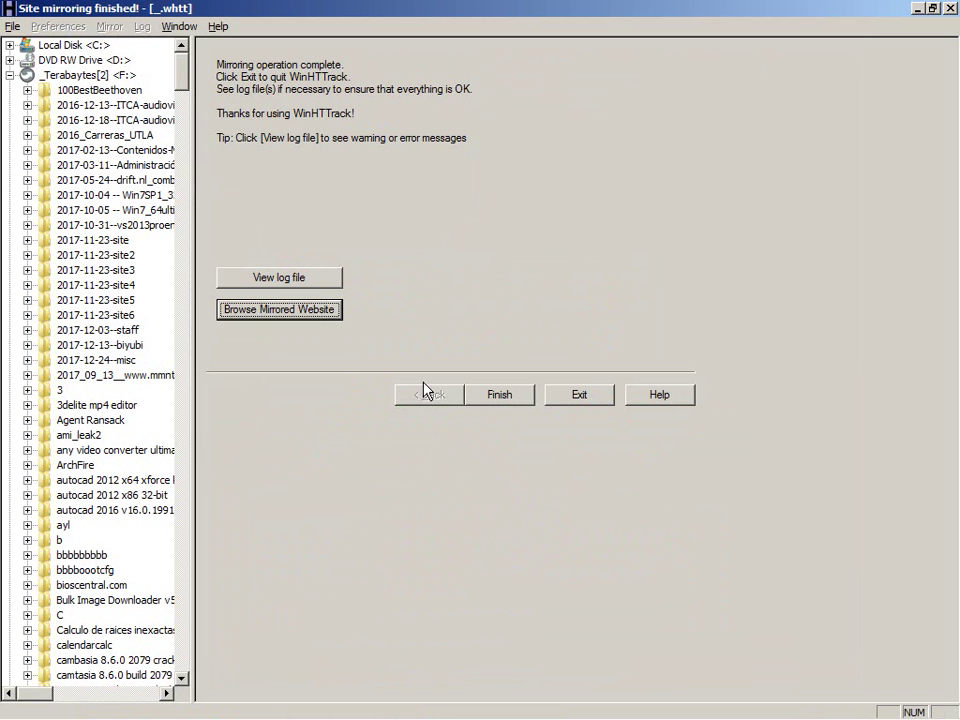
pyautogui.click(489, 398)
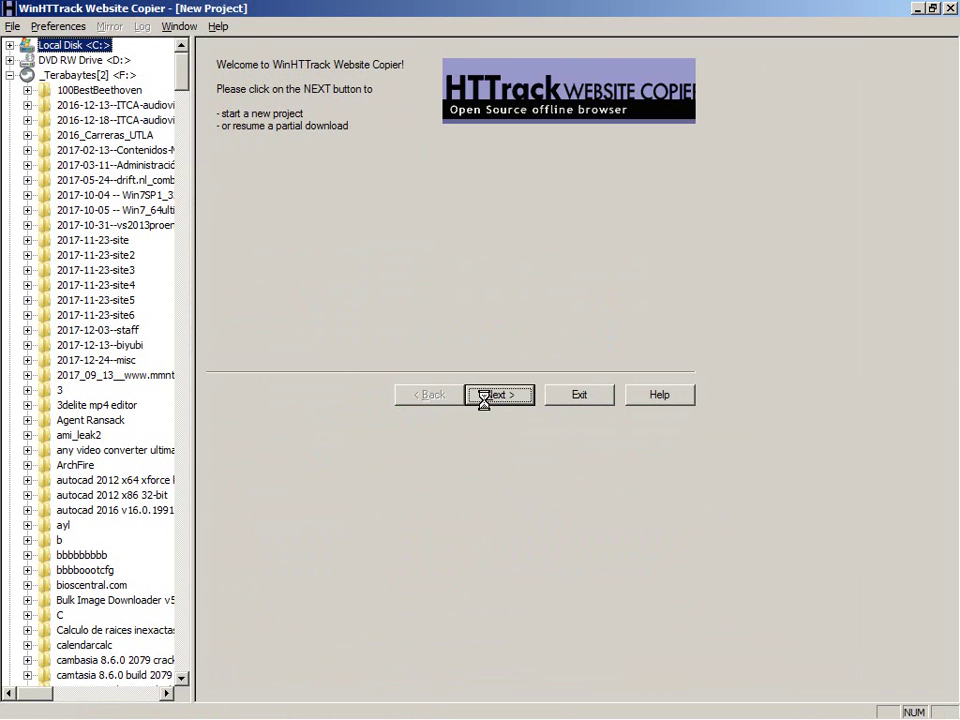
pyautogui.hotkey('alt', 'Tab')
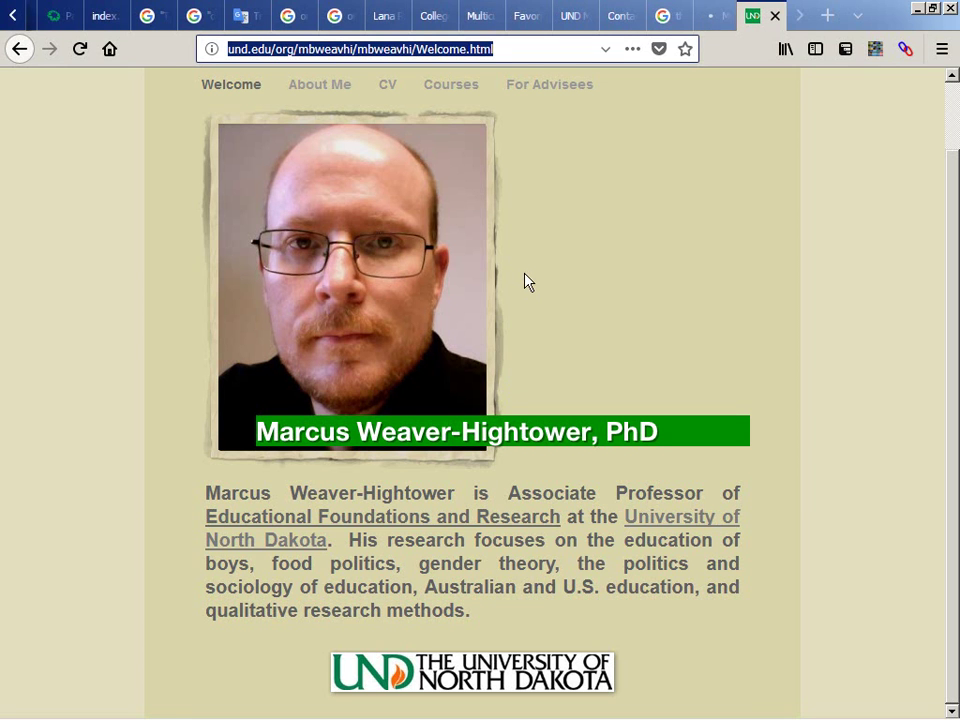
# Step: Create project "_" with base path F:\tt\_mweavhi, and paste the copied Welcome.html address as the web address
pyautogui.hotkey('alt', 'Tab')
pyautogui.hotkey('shift', 'Left')
pyautogui.hotkey('shift', 'Left')
pyautogui.hotkey('shift', 'Left')
pyautogui.hotkey('shift', 'Left')
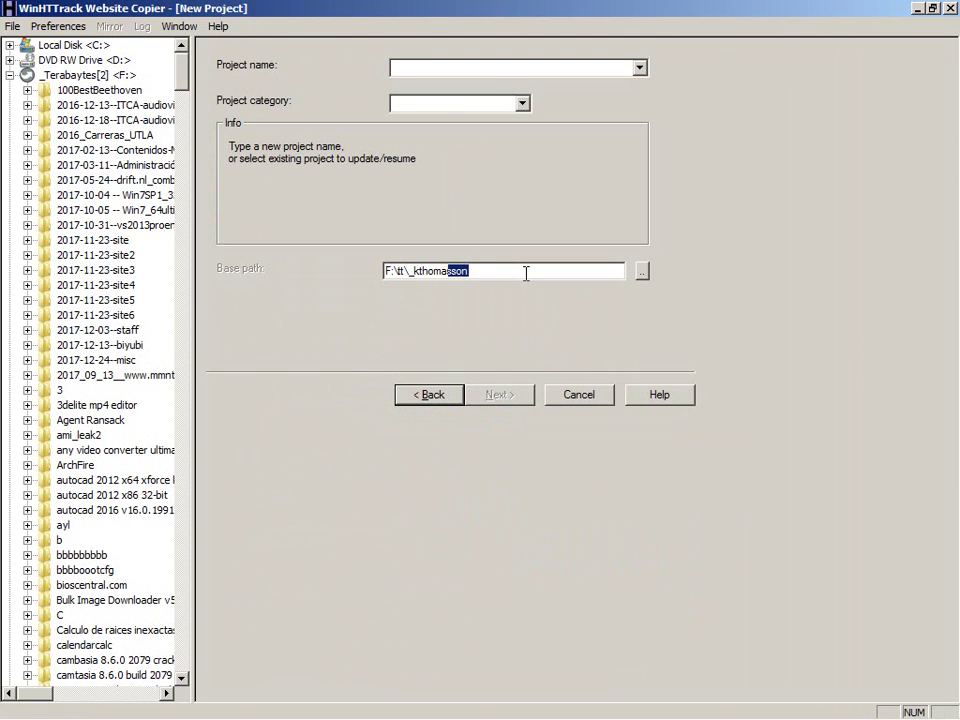
pyautogui.hotkey('shift', 'Left')
pyautogui.hotkey('shift', 'Left')
pyautogui.hotkey('shift', 'Left')
pyautogui.hotkey('shift', 'Left')
pyautogui.hotkey('shift', 'Left')
pyautogui.hotkey('shift', 'Left')
pyautogui.write('m')
pyautogui.click(505, 66)
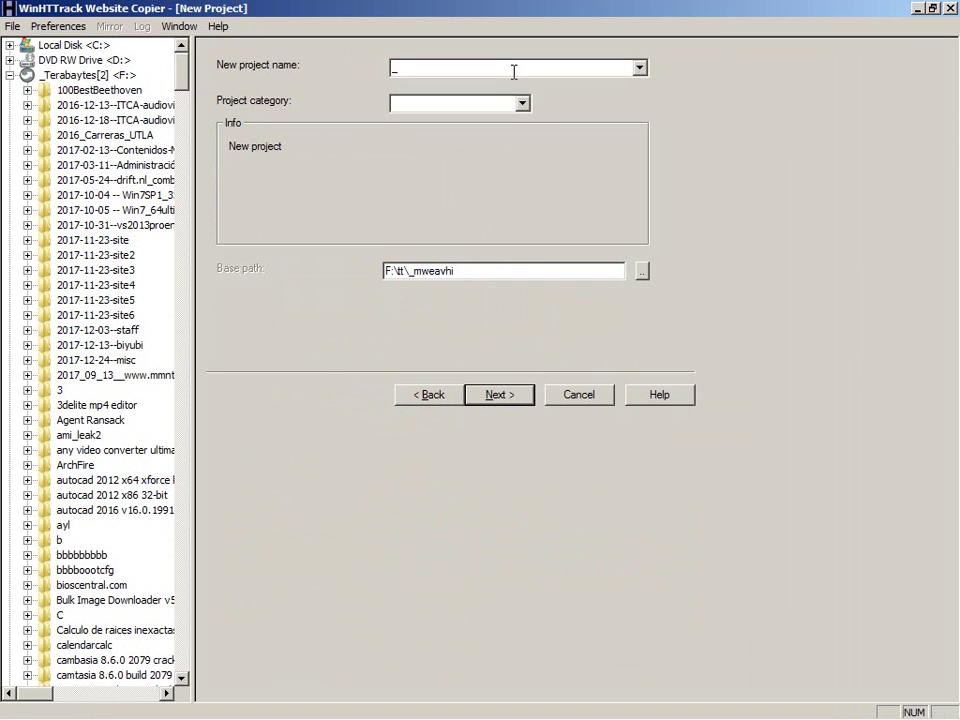
pyautogui.click(492, 394)
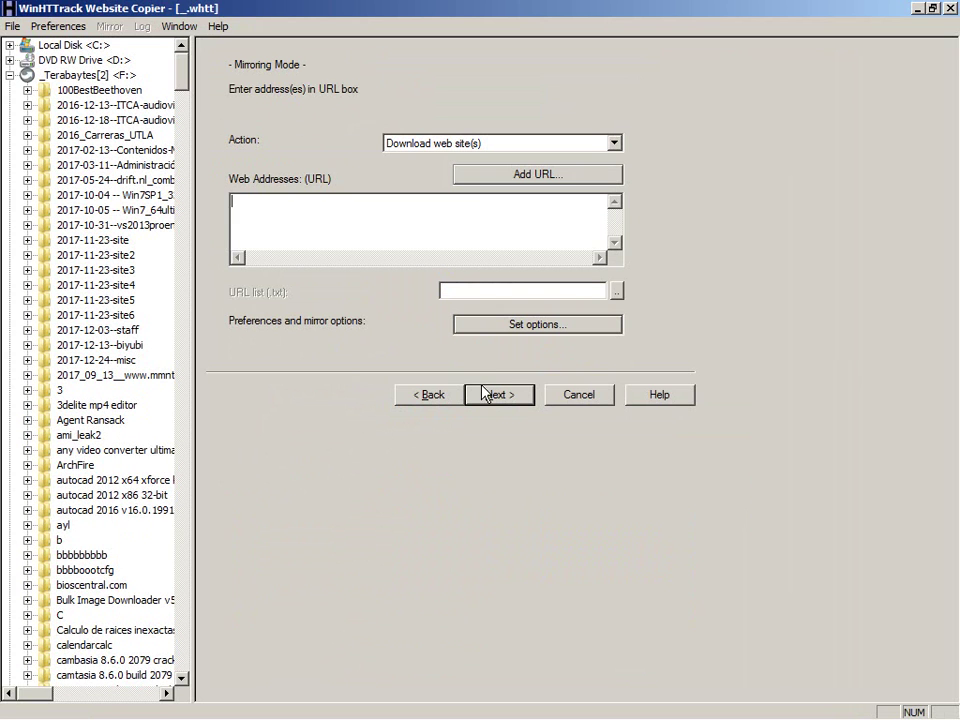
pyautogui.hotkey('ctrl', 'v')
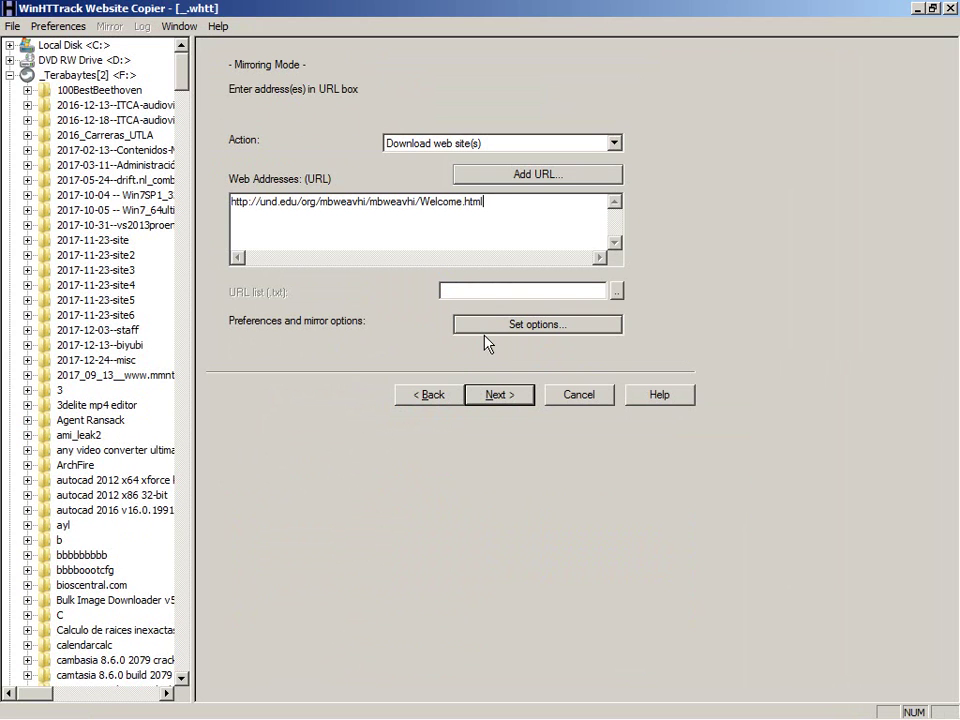
# Step: In the mirror's scan rules, include all image, archive and media file types, and remove the ad.doubleclick.net and application/foobar exclusions
pyautogui.click(486, 328)
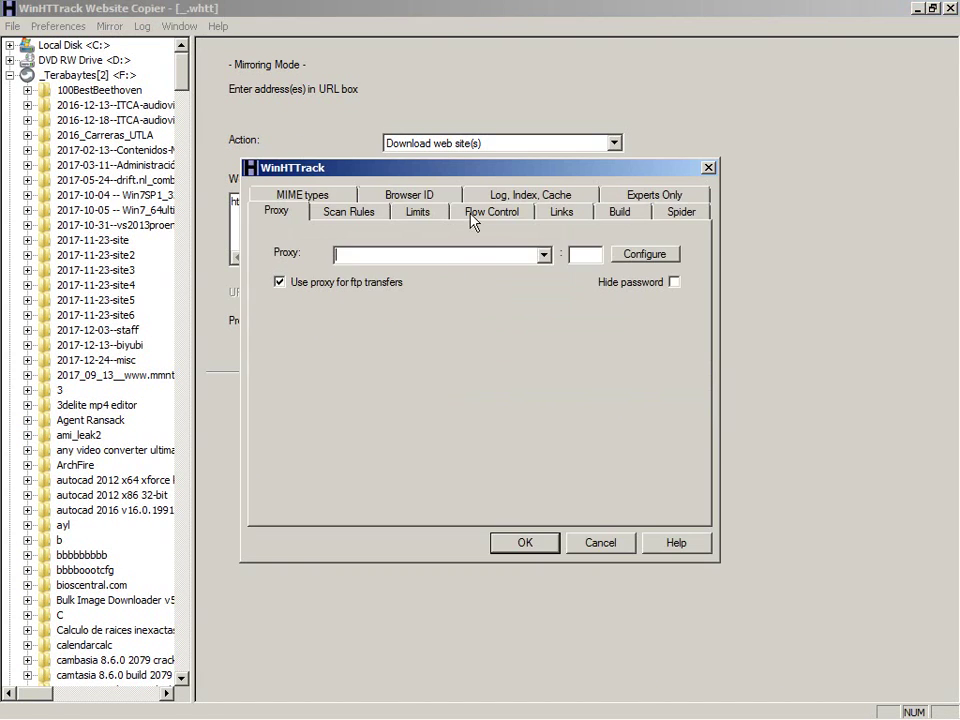
pyautogui.click(338, 196)
pyautogui.click(352, 204)
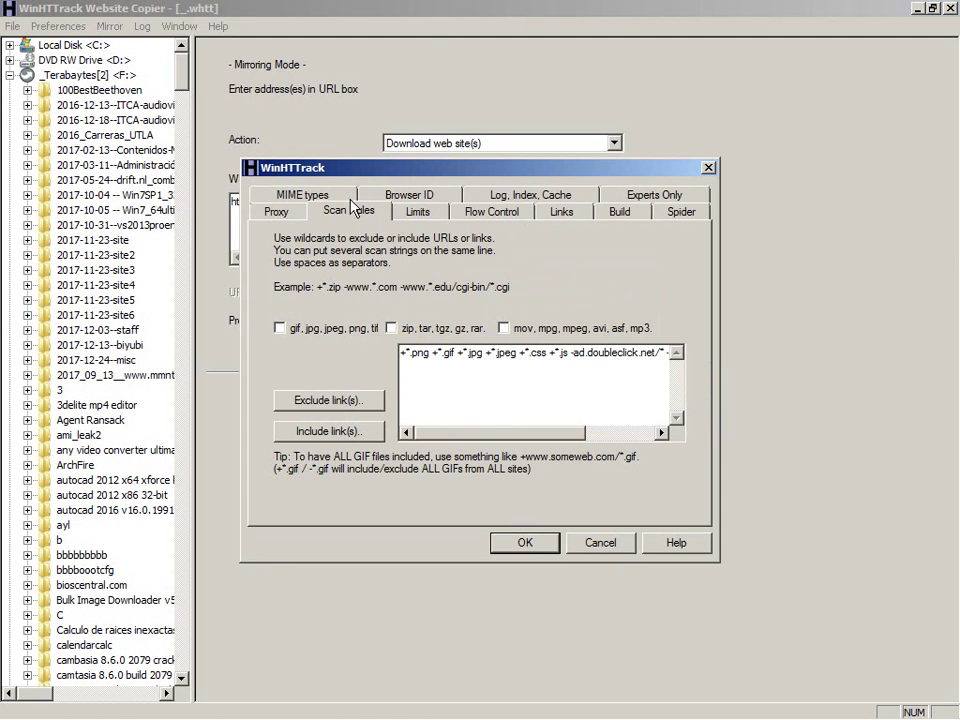
pyautogui.click(322, 330)
pyautogui.click(391, 327)
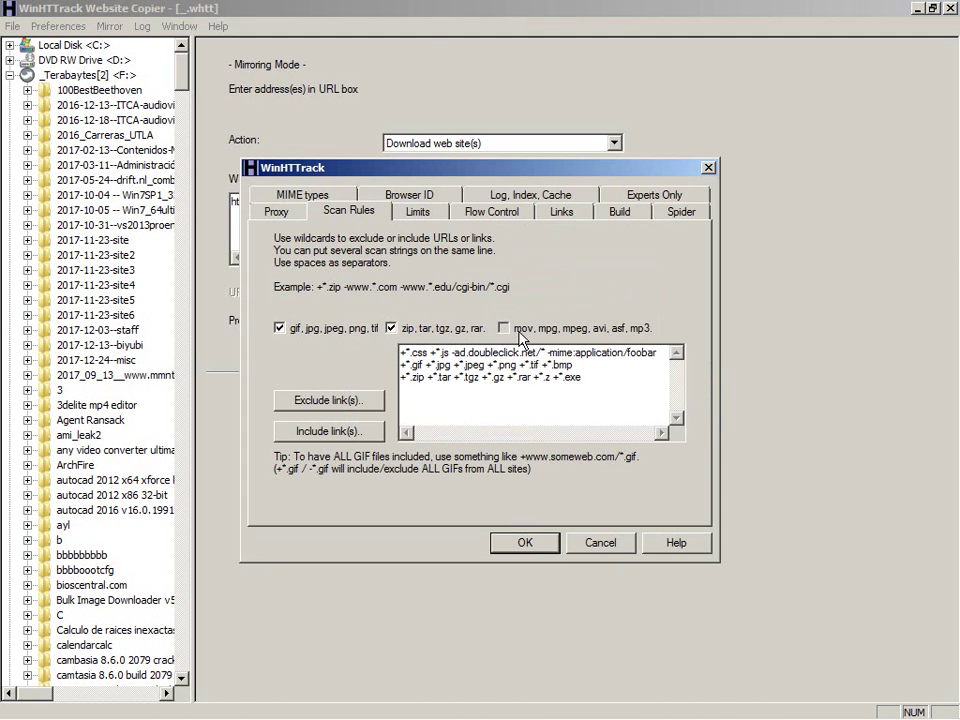
pyautogui.click(503, 327)
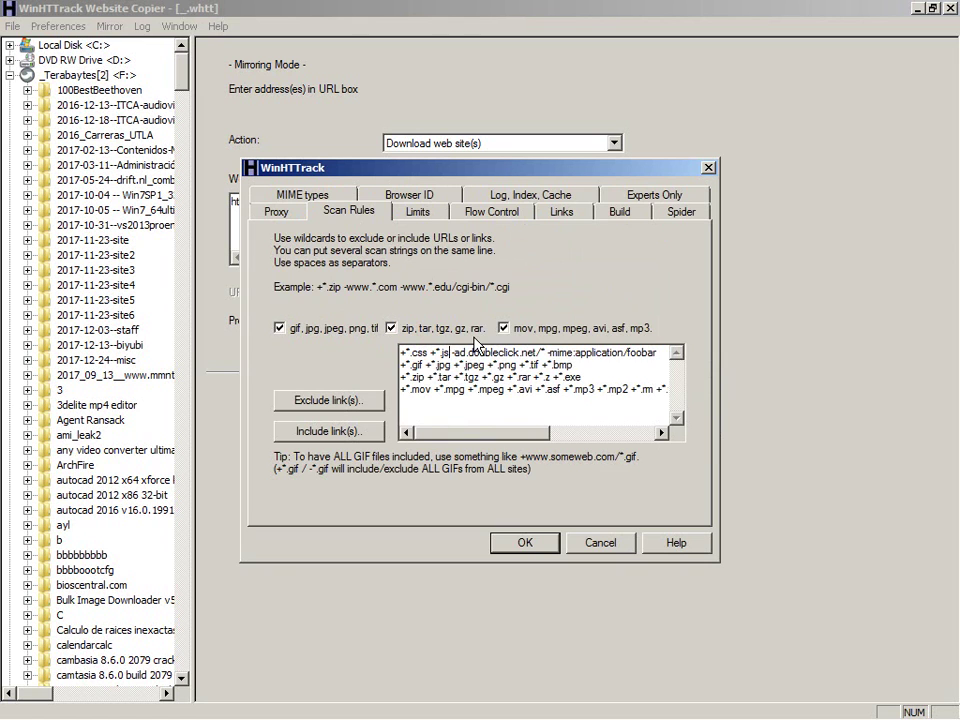
pyautogui.moveTo(452, 352); pyautogui.dragTo(657, 352)
pyautogui.press('Delete')
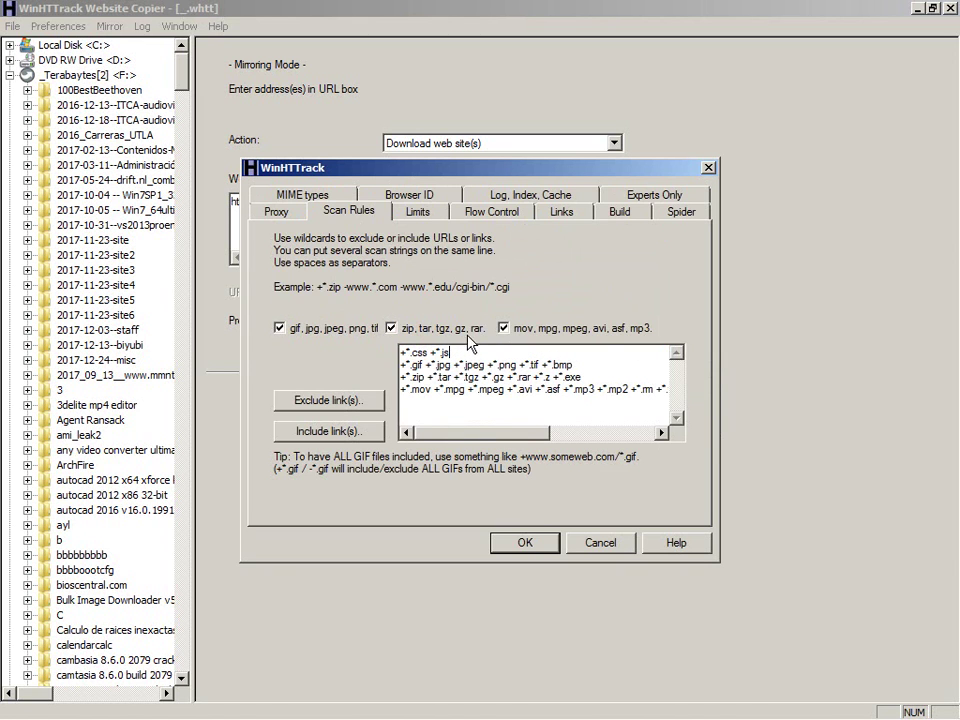
# Step: In the mirror's link options, enable getting non-HTML files related to a link and getting HTML files first
pyautogui.click(407, 213)
pyautogui.click(476, 216)
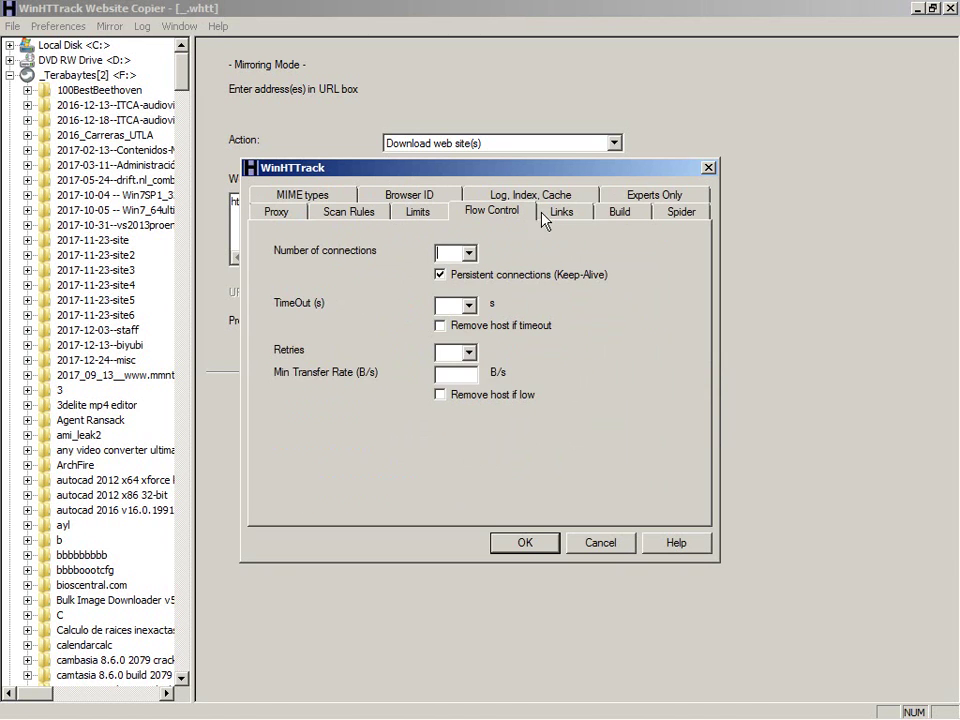
pyautogui.click(563, 214)
pyautogui.click(445, 278)
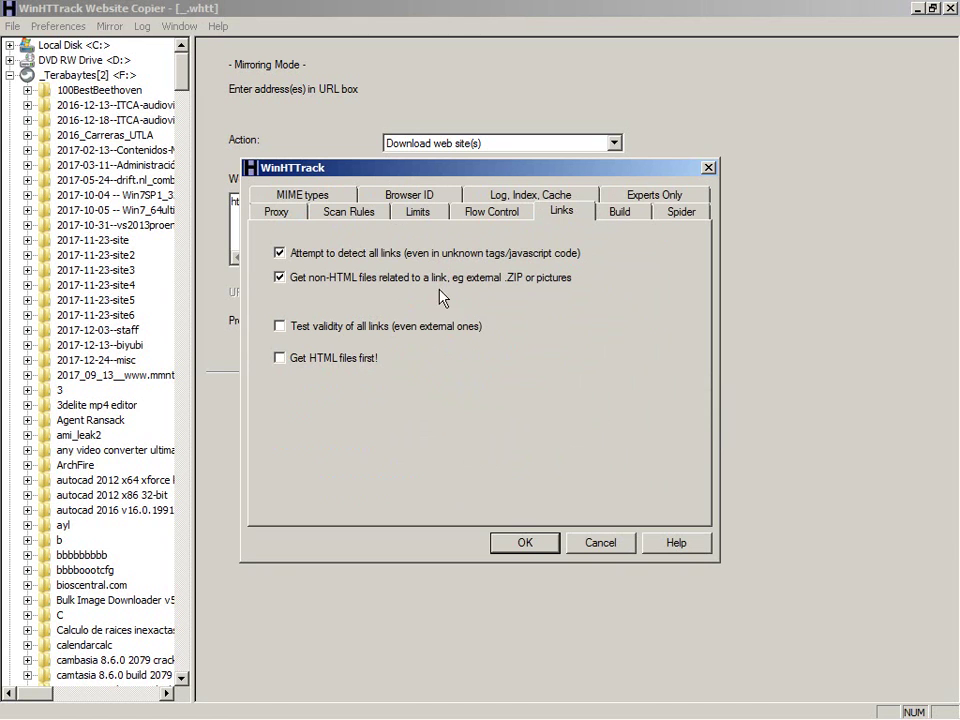
pyautogui.click(356, 362)
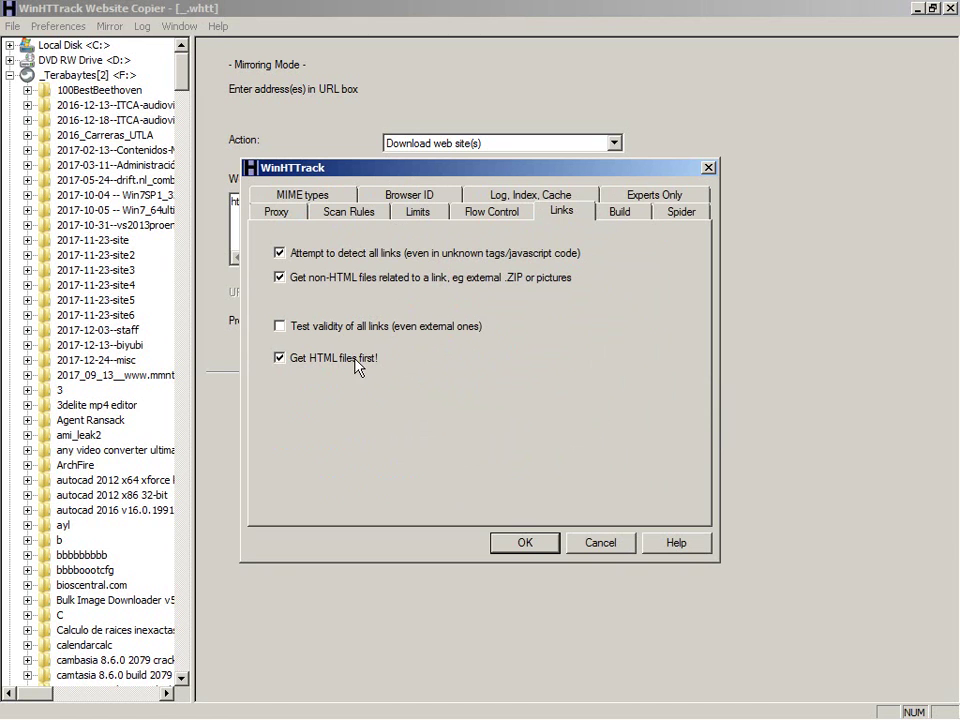
# Step: Set the mirror's spider option to "no robots.txt rules"
pyautogui.click(618, 216)
pyautogui.click(680, 212)
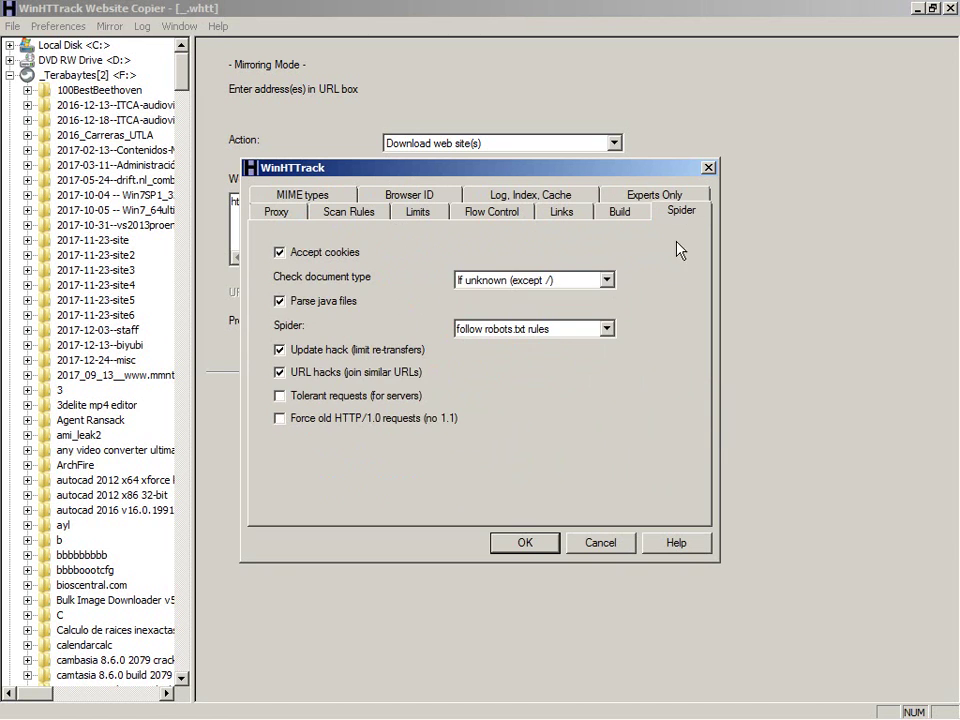
pyautogui.click(548, 327)
pyautogui.click(555, 343)
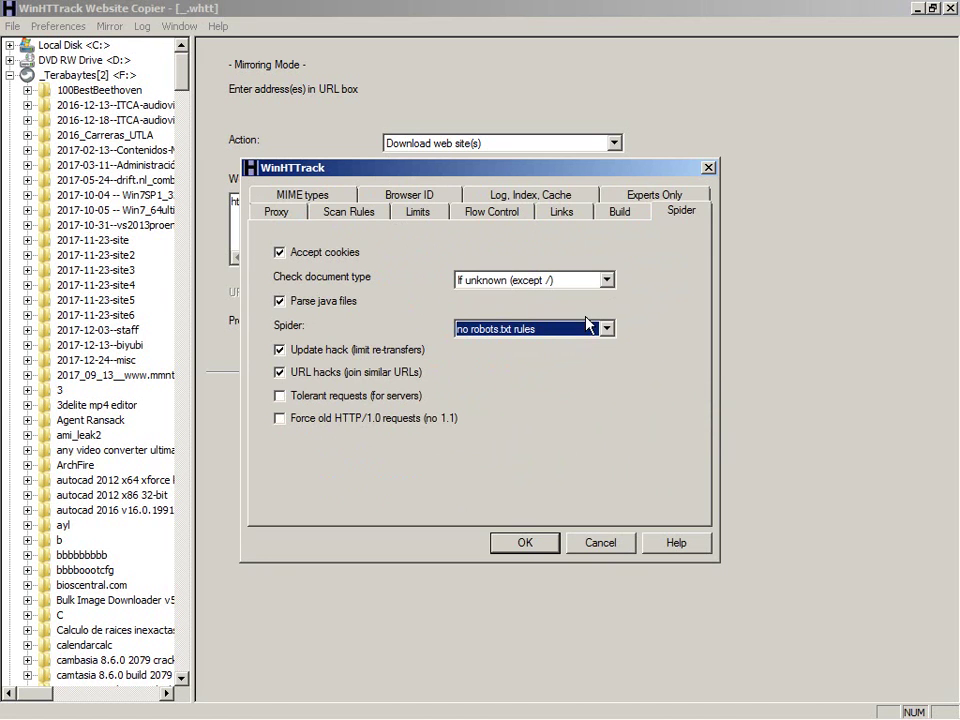
# Step: Set the HTML footer to (none) and the browser identity to Mozilla/4.0 (compatible; MSIE 6.0; Windows NT 5.0)
pyautogui.click(655, 200)
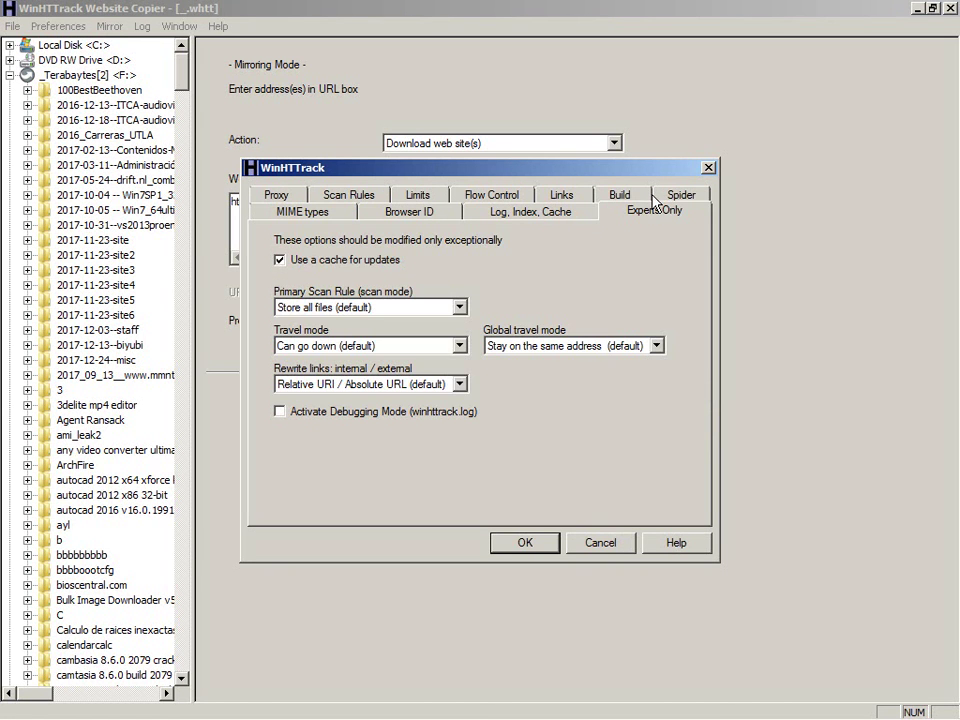
pyautogui.click(557, 213)
pyautogui.click(403, 212)
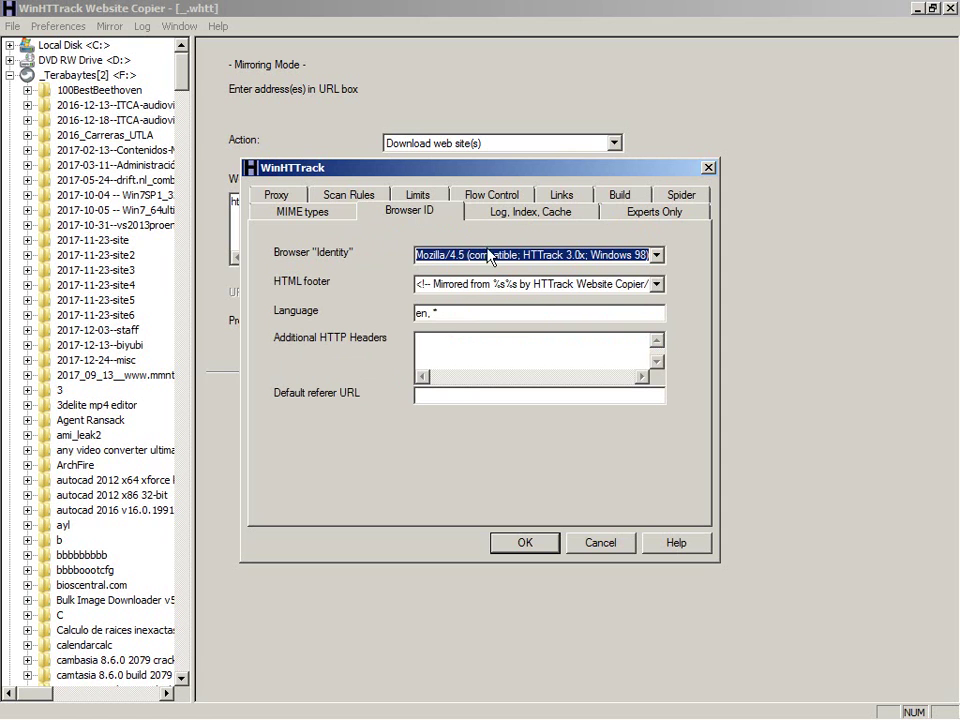
pyautogui.click(655, 285)
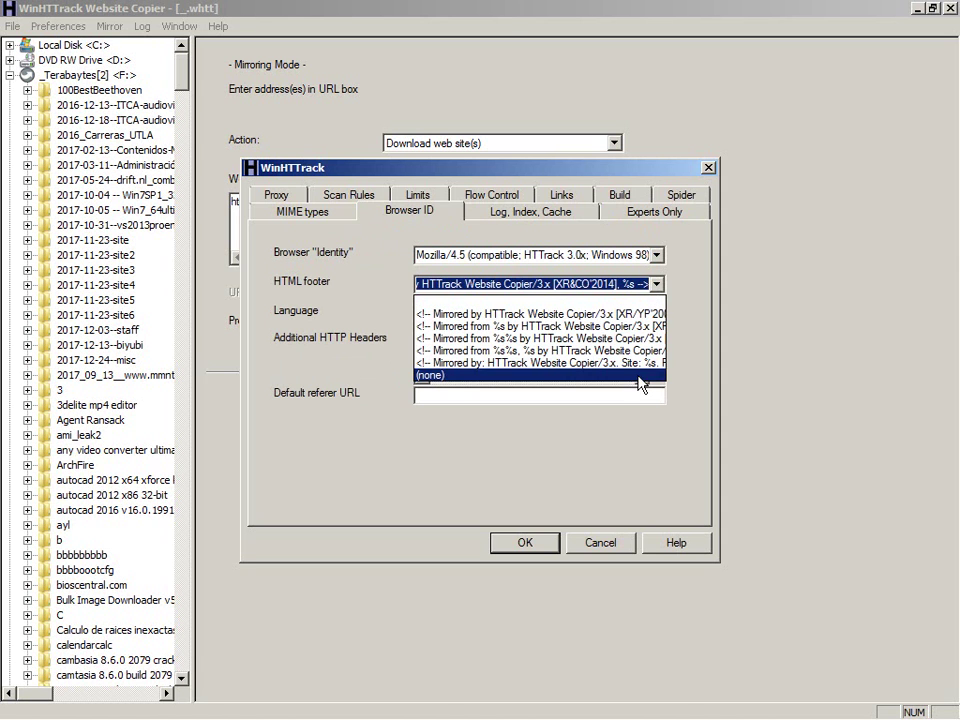
pyautogui.click(440, 374)
pyautogui.click(656, 255)
pyautogui.scroll(5, 655, 292)
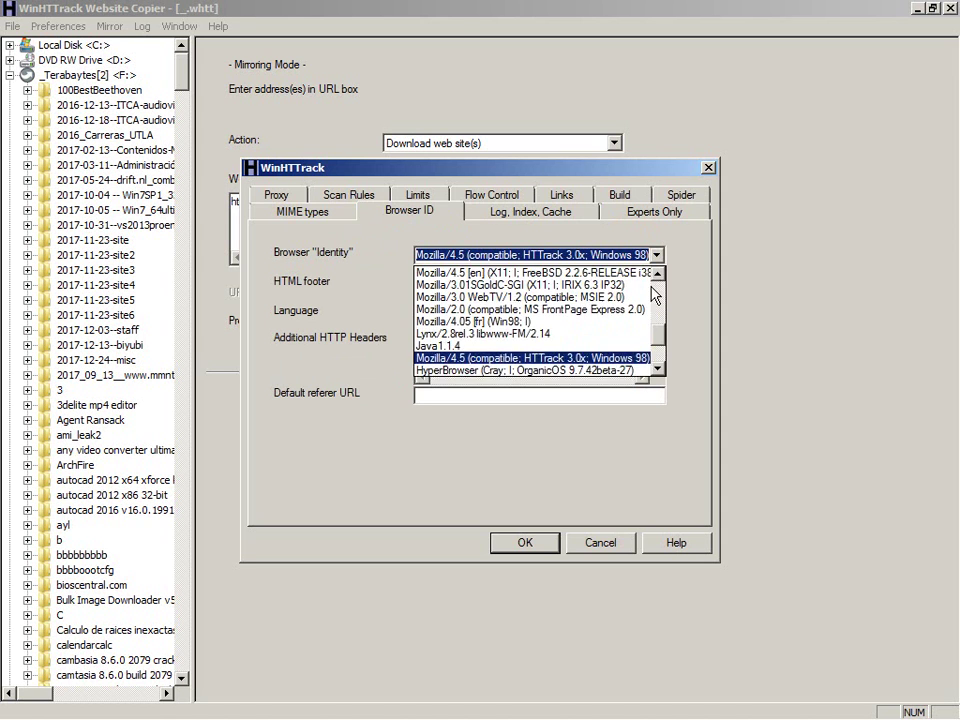
pyautogui.click(560, 280)
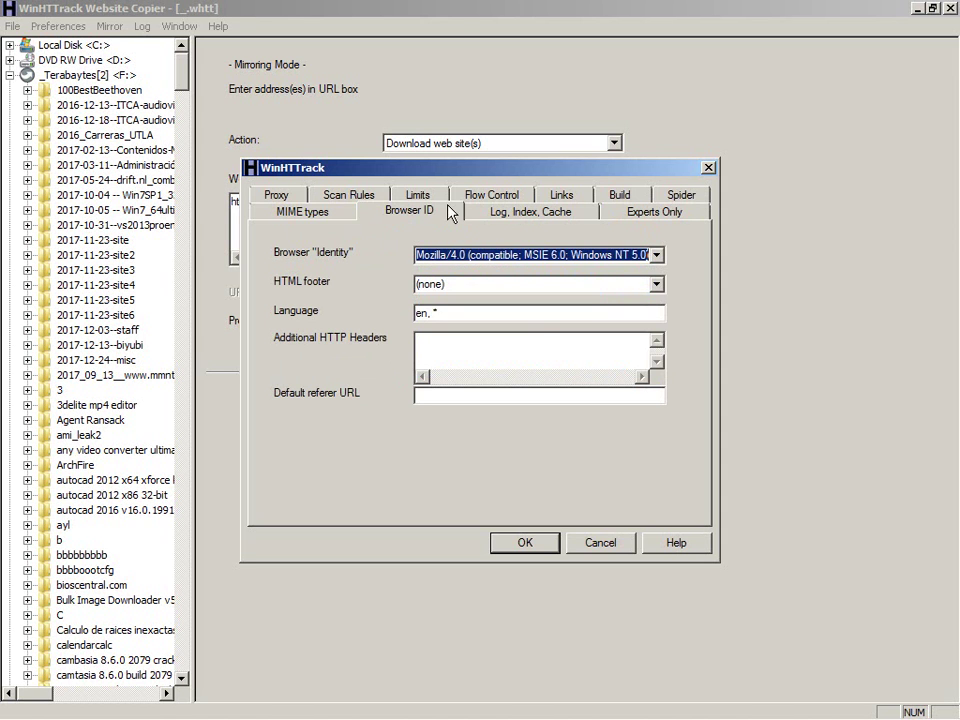
# Step: Accept the mirror options and advance the project past the web address page
pyautogui.click(316, 213)
pyautogui.click(285, 194)
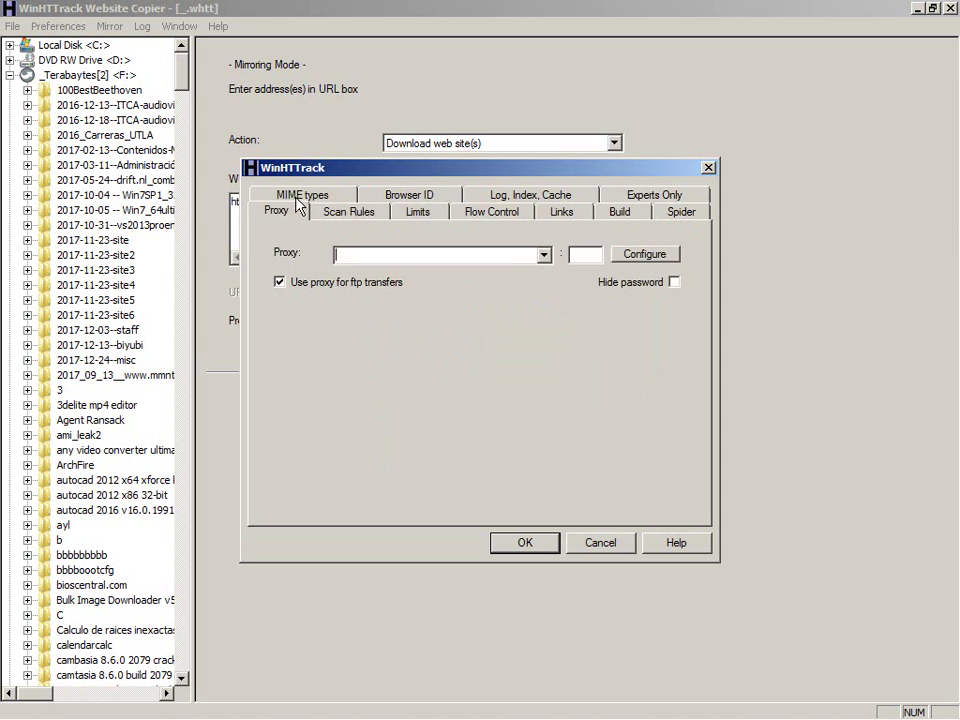
pyautogui.click(525, 540)
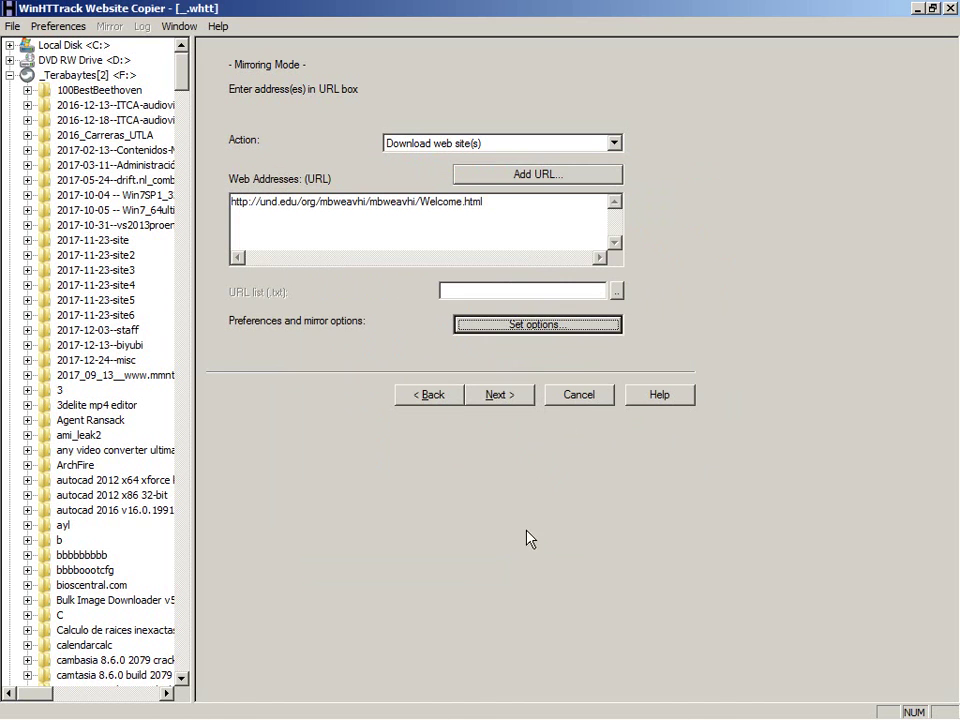
pyautogui.click(494, 452)
pyautogui.click(510, 398)
# Step: Switch to the file manager, look through the inner mbweavhi folder and its subfolders including Welcome_files, and return to the outer mbweavhi folder
pyautogui.hotkey('alt', 'Tab')
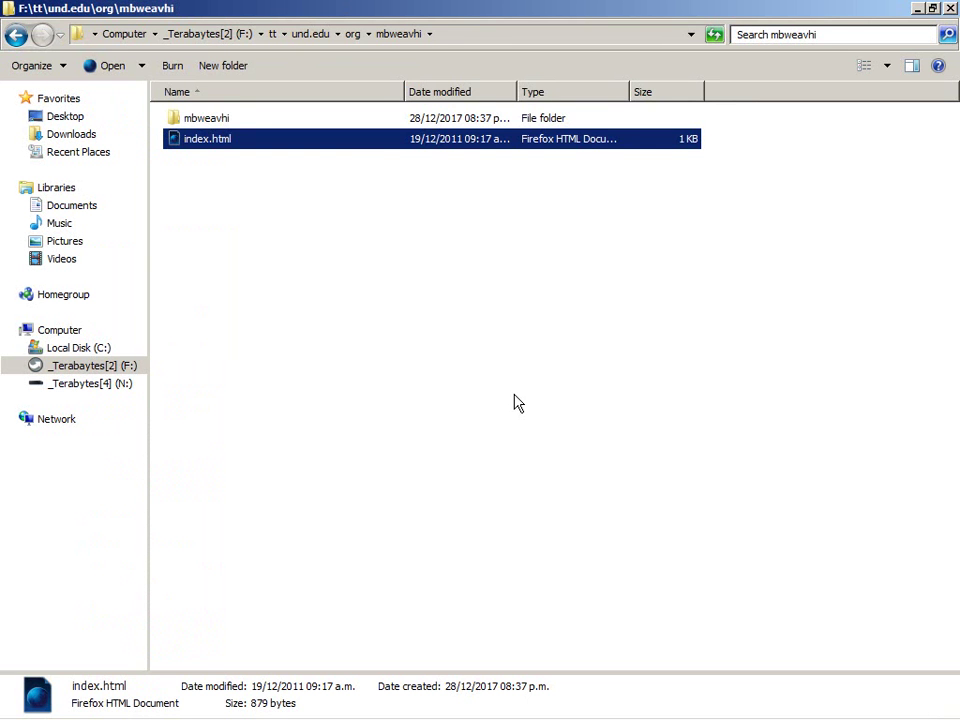
pyautogui.press('Up')
pyautogui.press('Return')
pyautogui.press('Down')
pyautogui.press('Return')
pyautogui.hotkey('alt', 'Up')
pyautogui.press('Up')
pyautogui.press('Return')
pyautogui.hotkey('alt', 'Up')
pyautogui.press('Return')
pyautogui.hotkey('alt', 'Up')
pyautogui.press('Down')
pyautogui.press('Return')
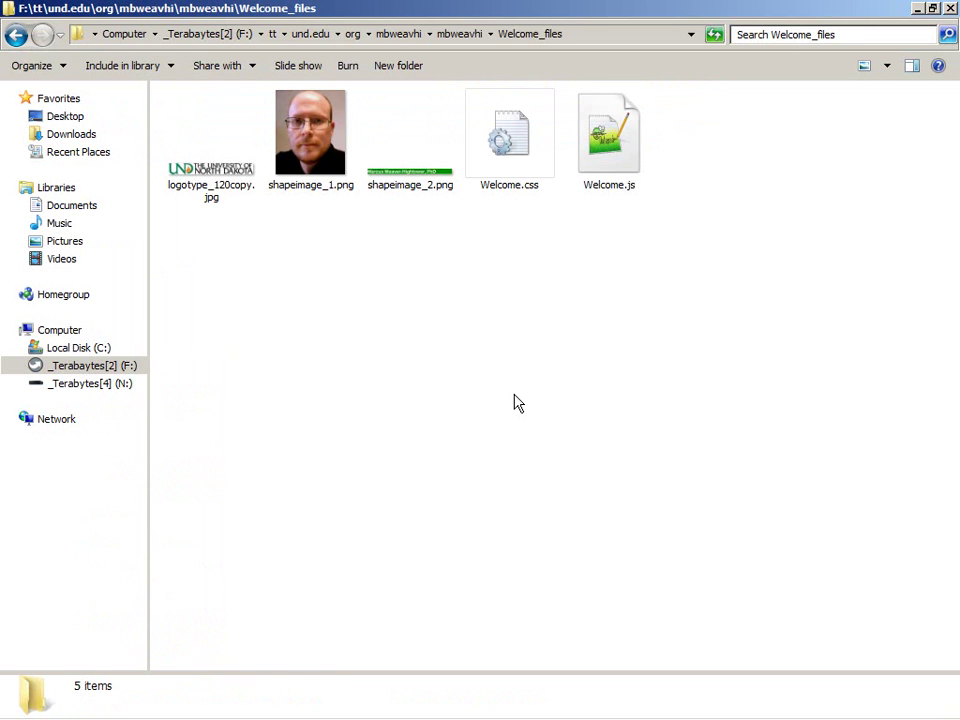
pyautogui.hotkey('alt', 'Up')
pyautogui.hotkey('alt', 'Up')
pyautogui.hotkey('alt', 'Tab')
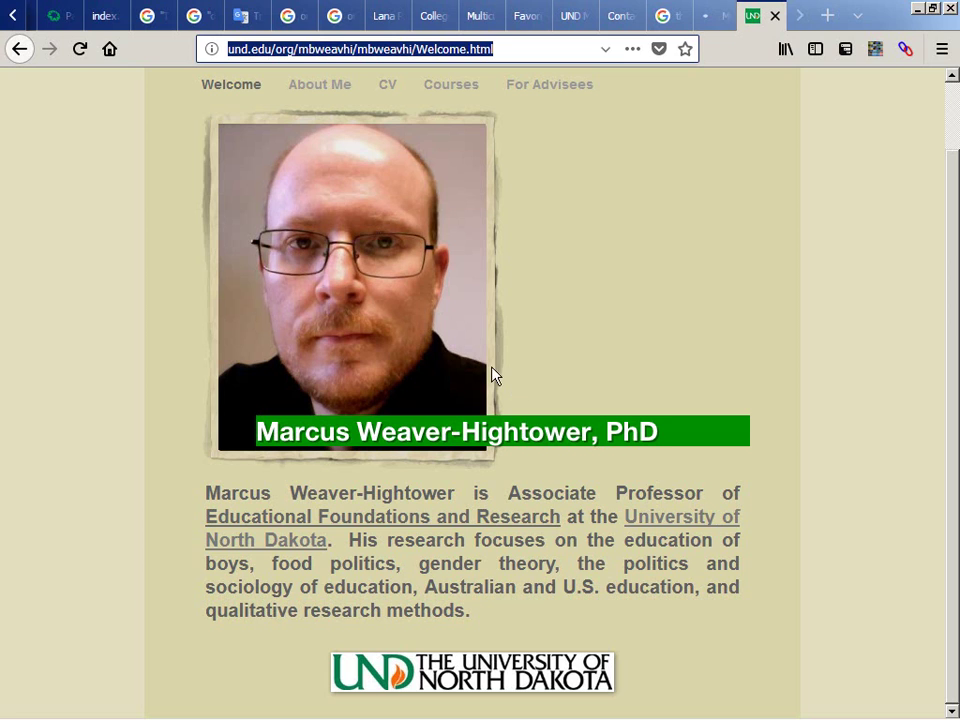
pyautogui.rightClick(230, 122)
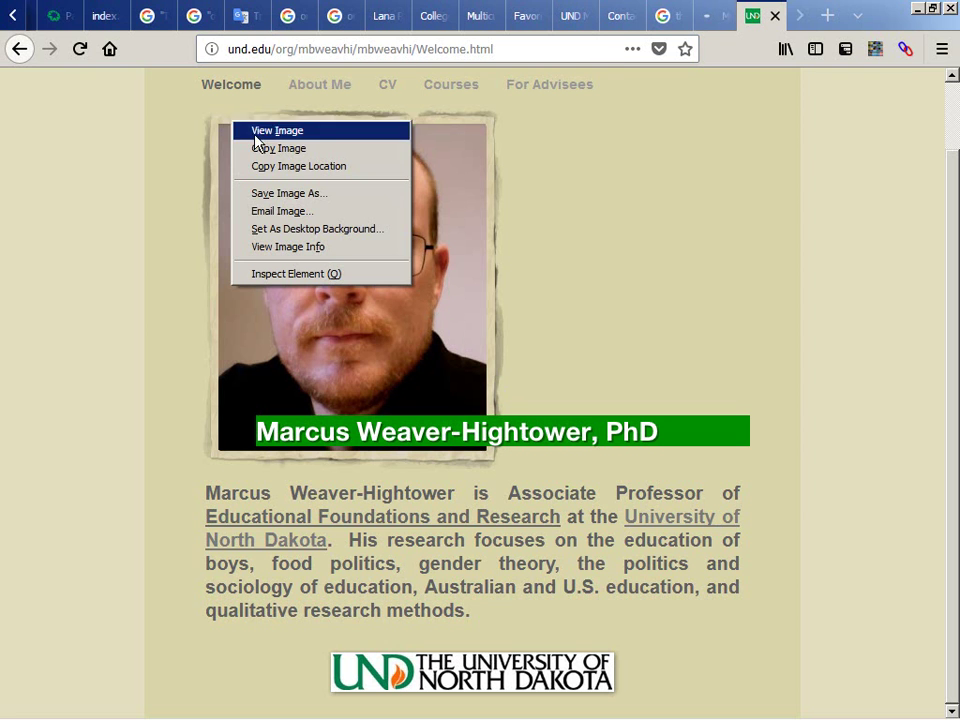
pyautogui.click(281, 196)
pyautogui.hotkey('alt', 'Tab')
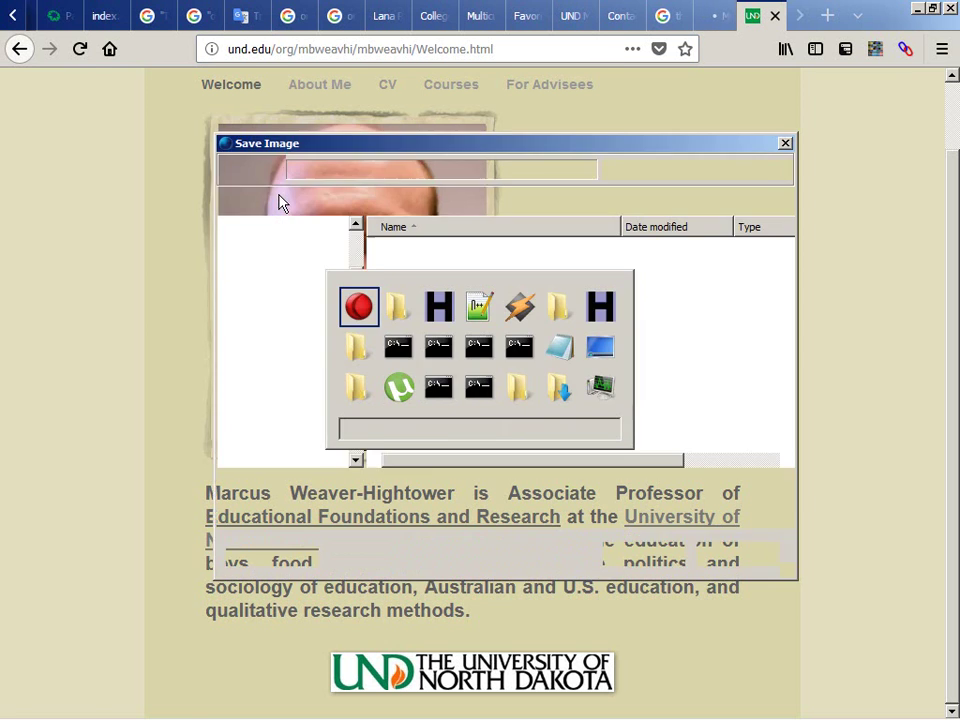
pyautogui.hotkey('alt', 'Tab')
pyautogui.press('Return')
pyautogui.rightClick(393, 128)
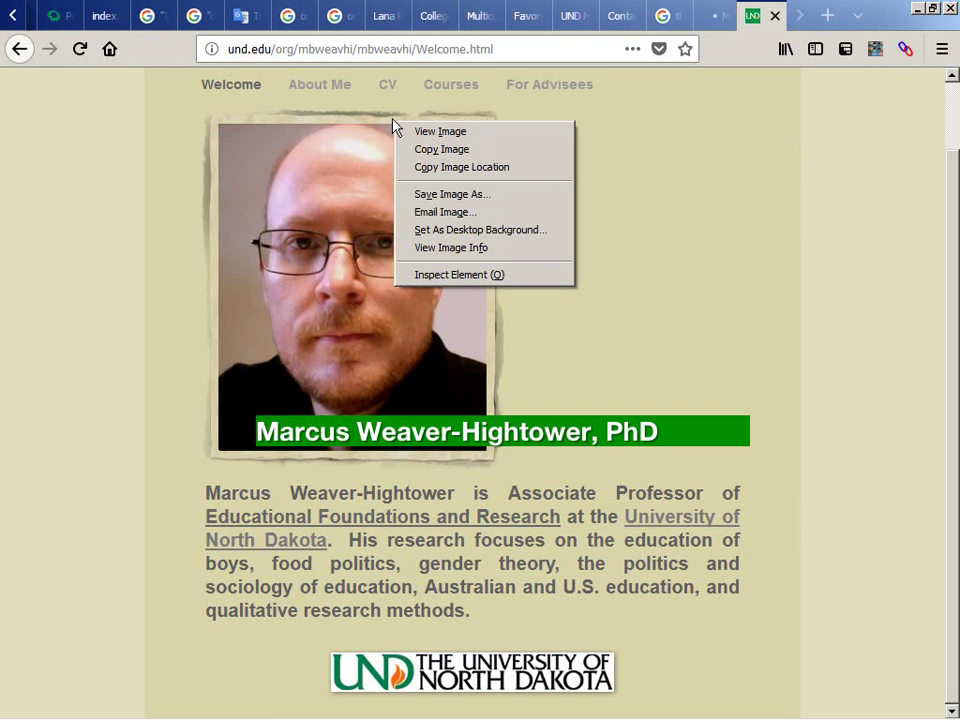
pyautogui.press('Escape')
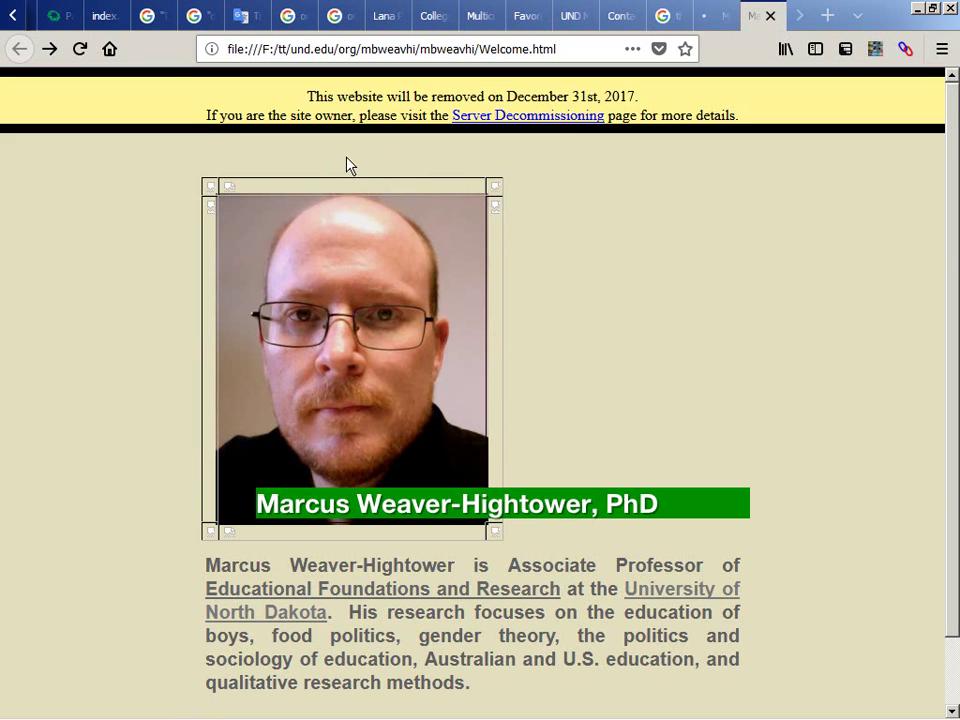
# Step: Switch to WinHTTrack, review the finished mirror's log file, and open the newly mirrored Welcome page in the browser
pyautogui.hotkey('ctrl', 'alt', 'space')
pyautogui.press('Right')
pyautogui.press('Return')
pyautogui.click(260, 280)
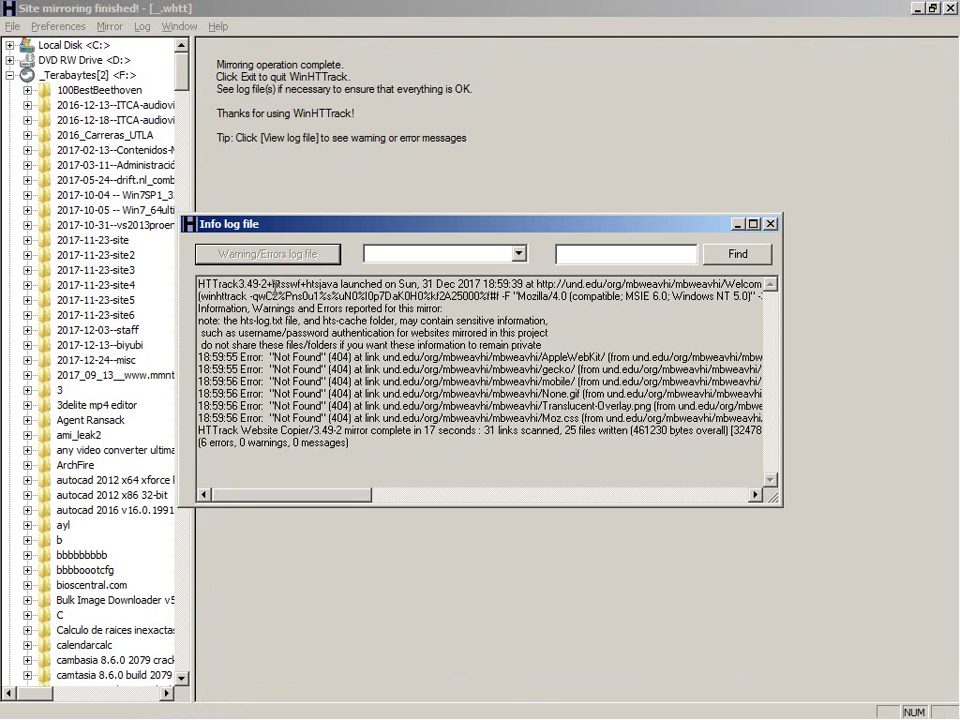
pyautogui.click(277, 205)
pyautogui.click(289, 314)
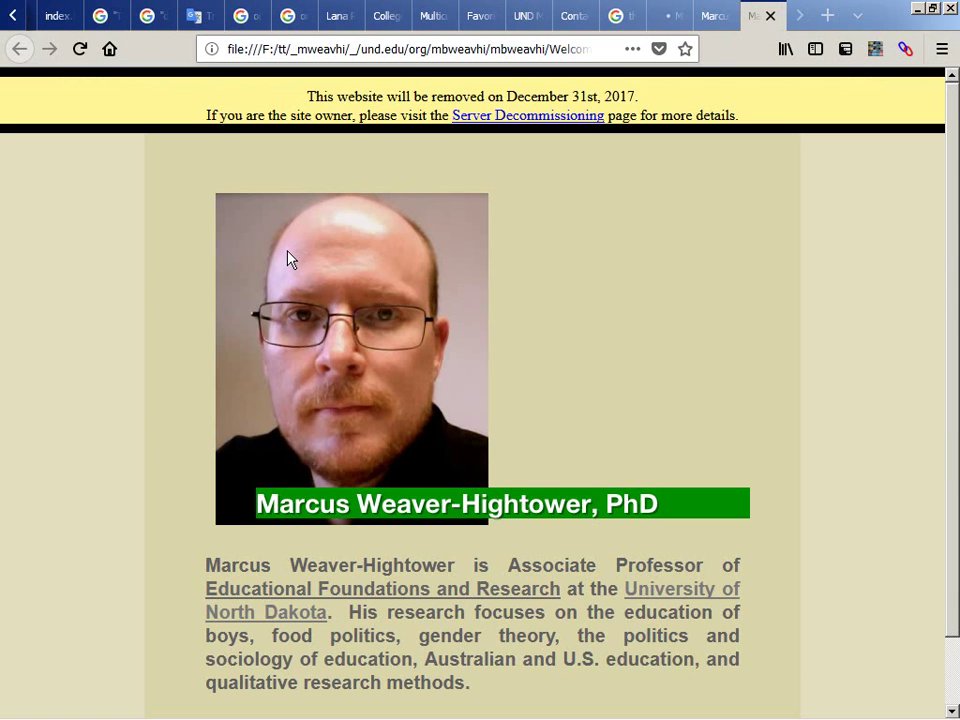
pyautogui.scroll(-1, 289, 257)
pyautogui.scroll(1, 447, 190)
# Step: Compare the newly mirrored Welcome page with the older archived copy and the live und.edu version
pyautogui.hotkey('alt', 'Tab')
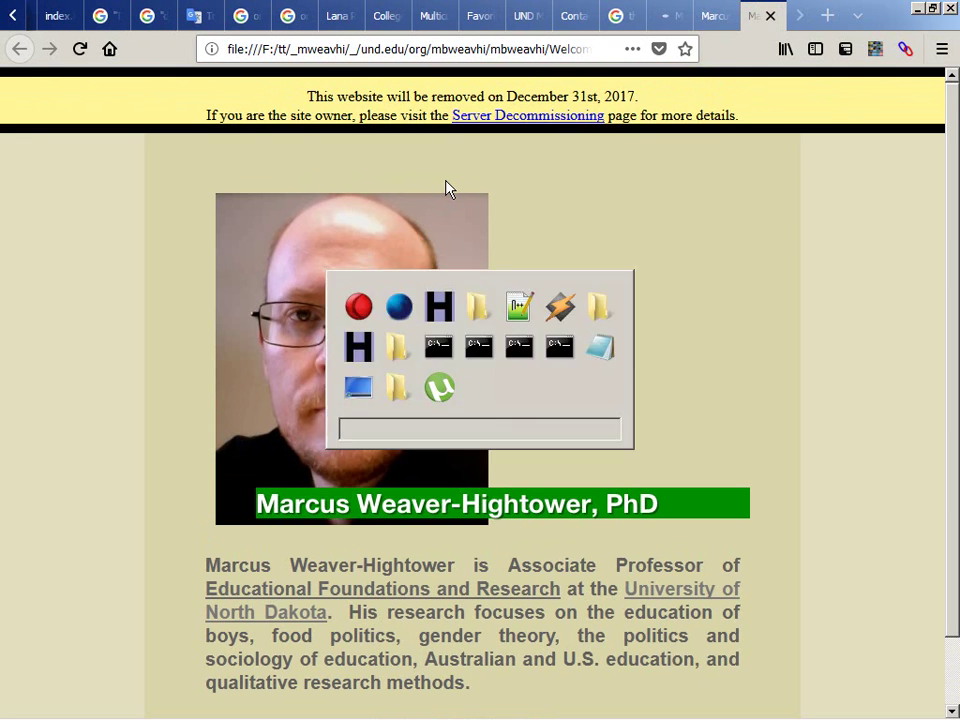
pyautogui.press('Return')
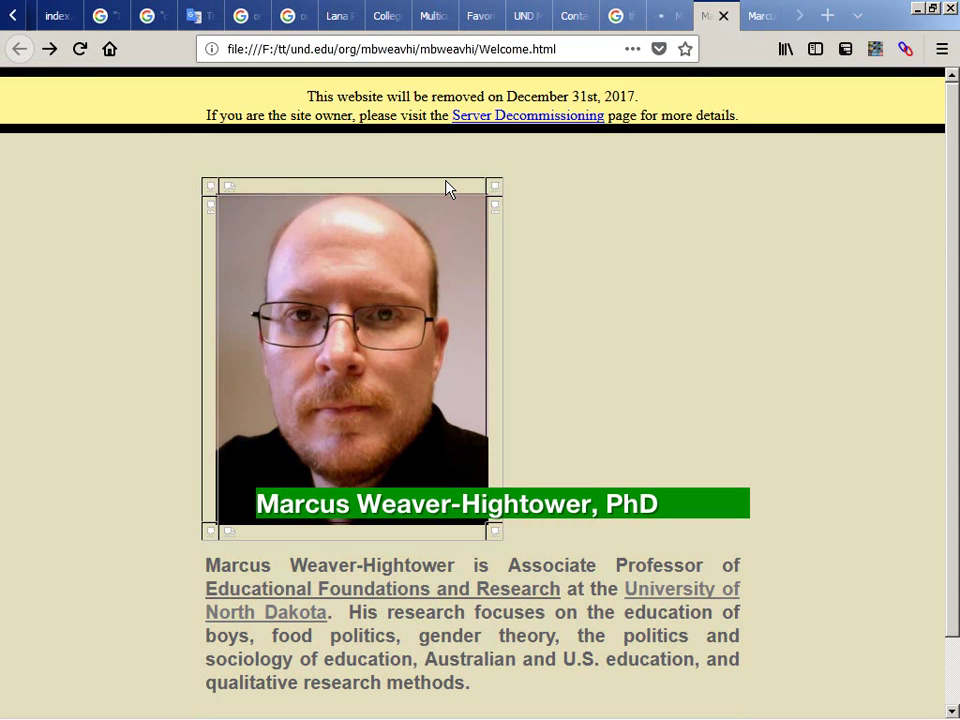
pyautogui.hotkey('ctrl', 'pageup')
pyautogui.hotkey('ctrl', 'pagedown')
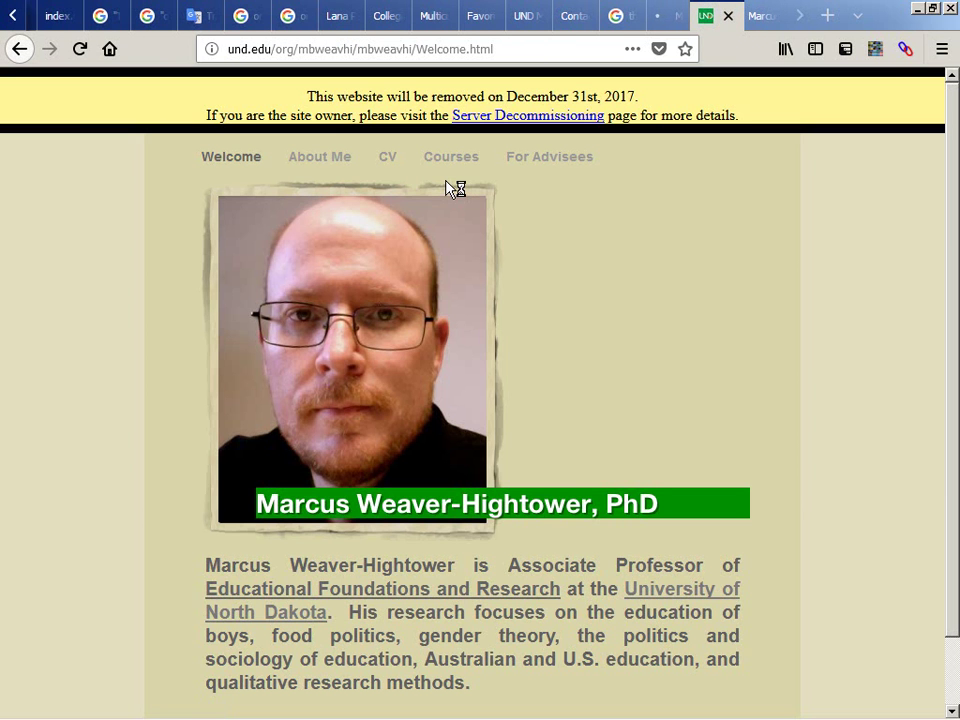
pyautogui.hotkey('ctrl', 'a')
pyautogui.hotkey('ctrl', 's')
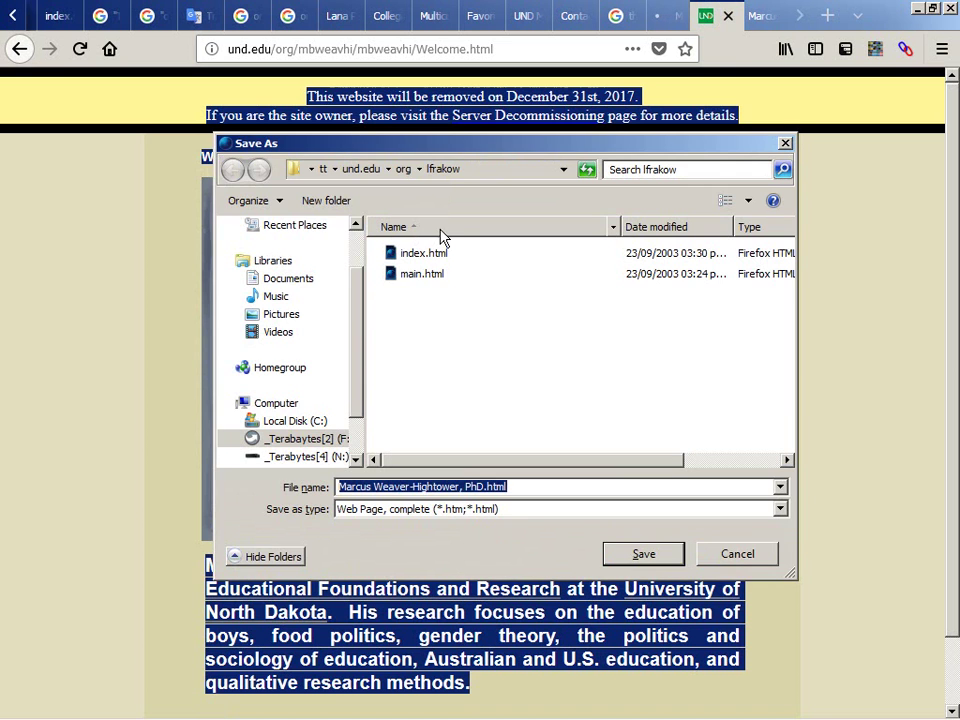
pyautogui.press('Escape')
# Step: Switch to the file manager and copy the outer mbweavhi folder's path, F:\tt\und.edu\org\mbweavhi
pyautogui.hotkey('alt', 'Tab')
pyautogui.hotkey('alt', 'Tab')
pyautogui.click(581, 296)
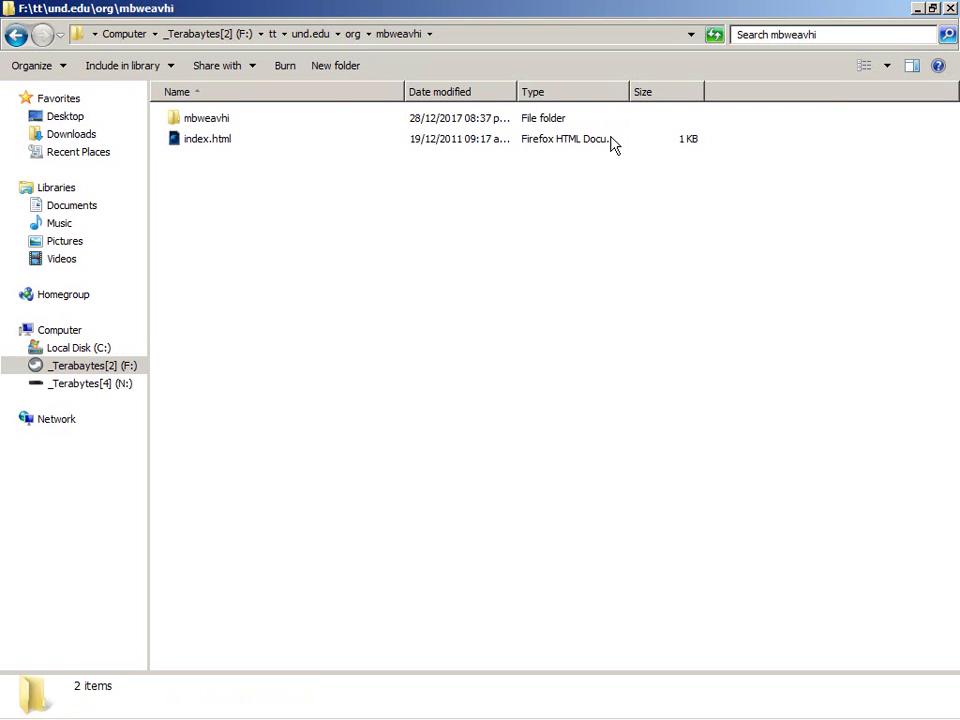
pyautogui.click(612, 36)
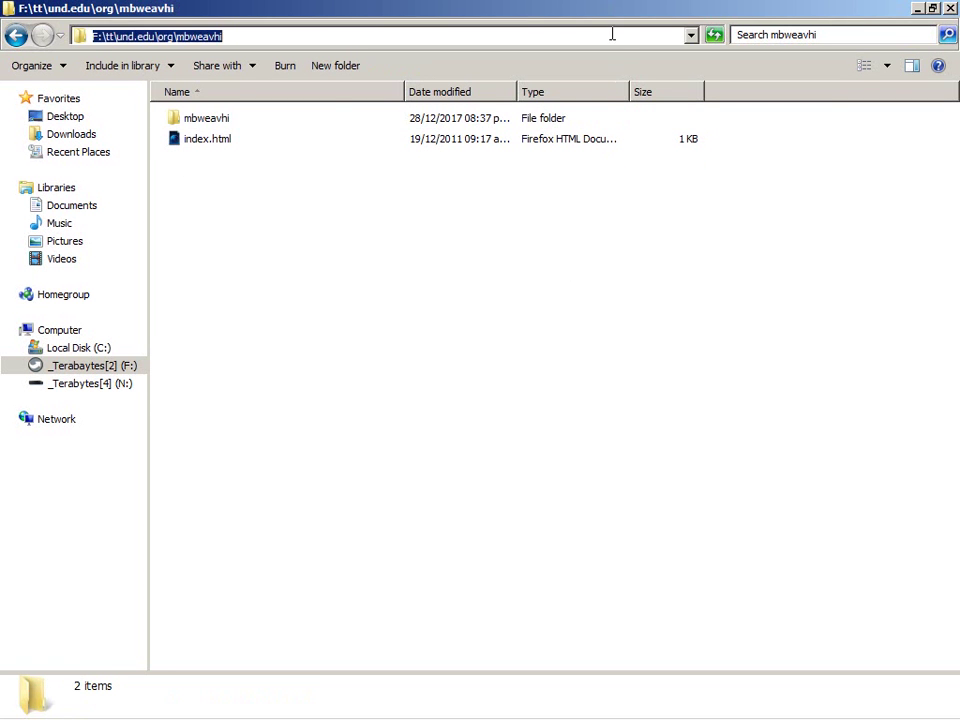
pyautogui.click(525, 120)
pyautogui.doubleClick(525, 118)
pyautogui.press('BackSpace')
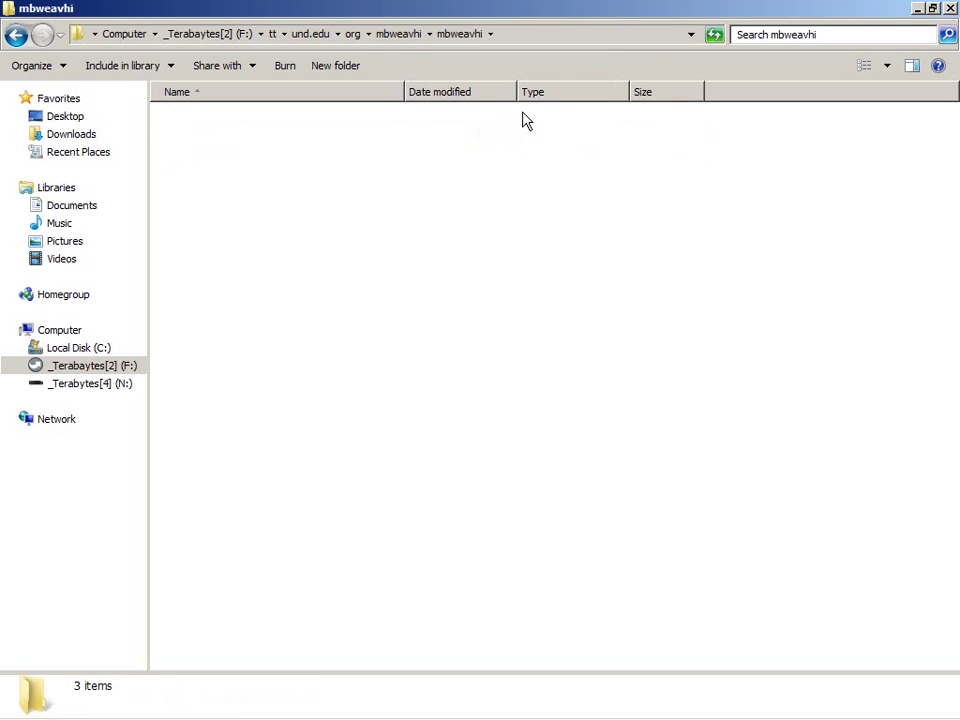
pyautogui.click(573, 34)
pyautogui.hotkey('ctrl', 'c')
# Step: Start saving the live Welcome page from the browser and set the destination folder to F:\tt\und.edu\org\mbweavhi
pyautogui.hotkey('alt', 'Tab')
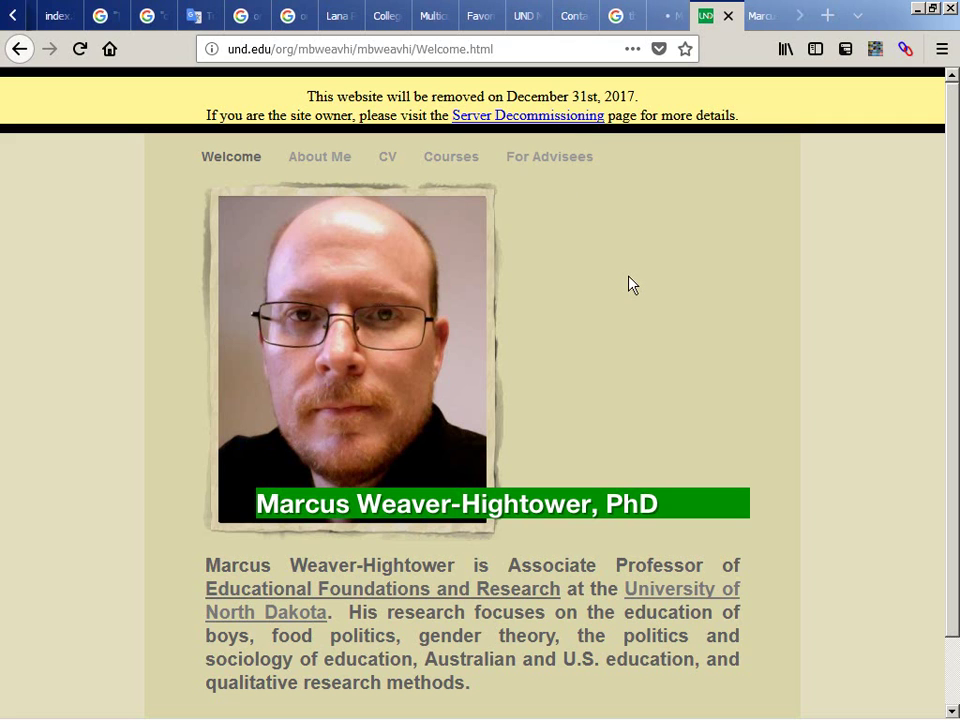
pyautogui.hotkey('ctrl', 's')
pyautogui.hotkey('ctrl', 'v')
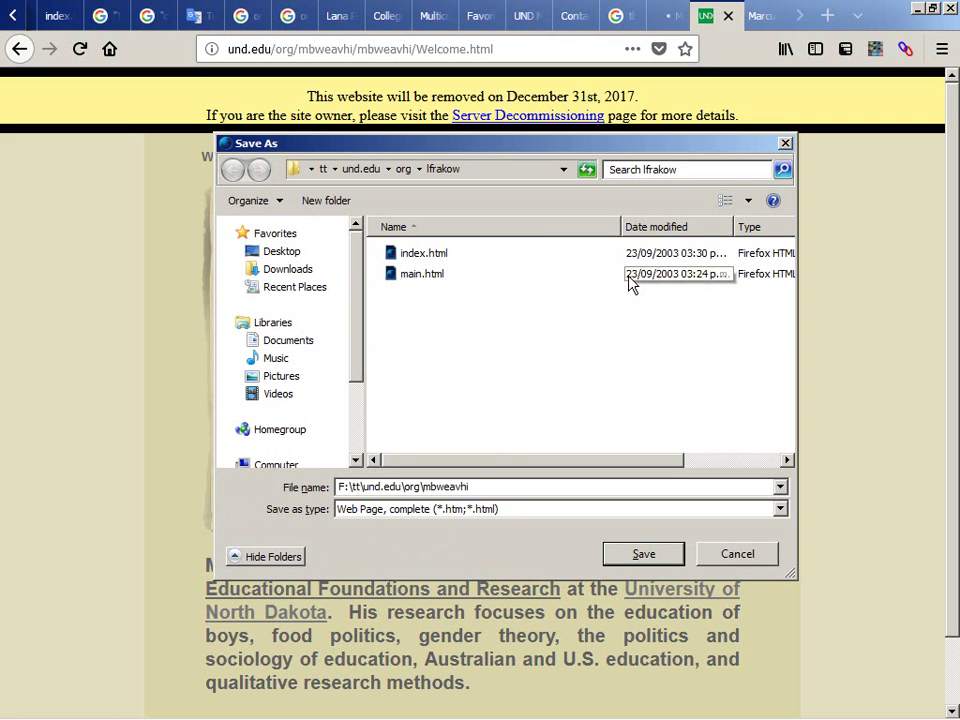
pyautogui.press('Return')
# Step: Save the complete web page as _Welcome.html in the inner mbweavhi folder
pyautogui.write('wel')
pyautogui.press('BackSpace')
pyautogui.press('BackSpace')
pyautogui.press('BackSpace')
pyautogui.write('Welcome.')
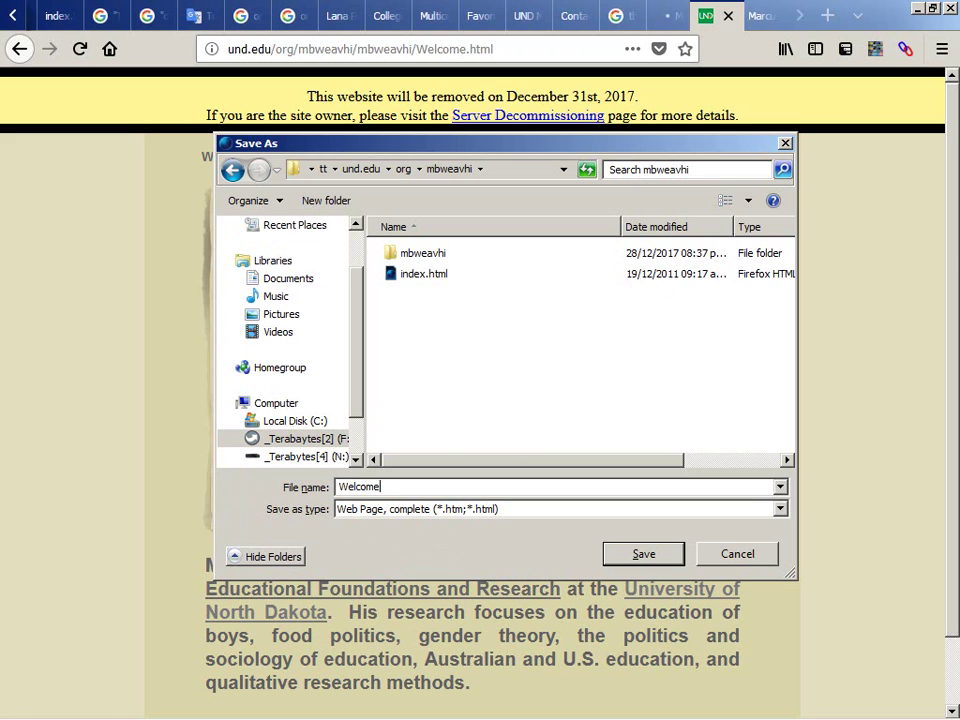
pyautogui.write('html')
pyautogui.doubleClick(443, 258)
pyautogui.click(622, 489)
pyautogui.press('Home')
pyautogui.write('_')
pyautogui.hotkey('ctrl', 'a')
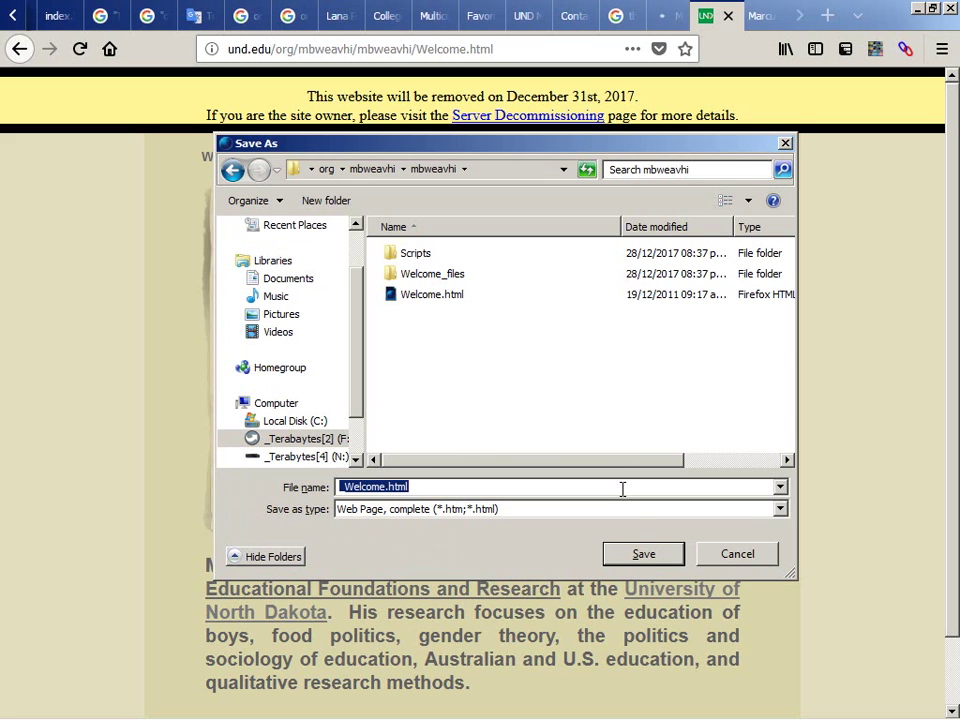
pyautogui.click(647, 553)
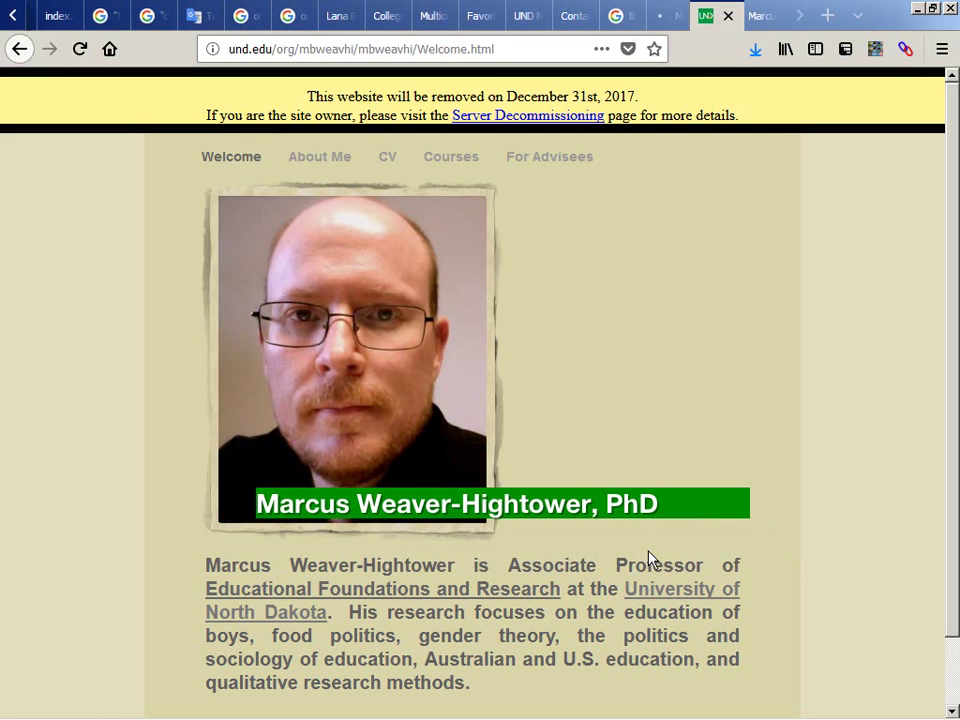
# Step: Switch to the file manager and open the saved _Welcome.html from the inner mbweavhi folder
pyautogui.hotkey('alt', 'Tab')
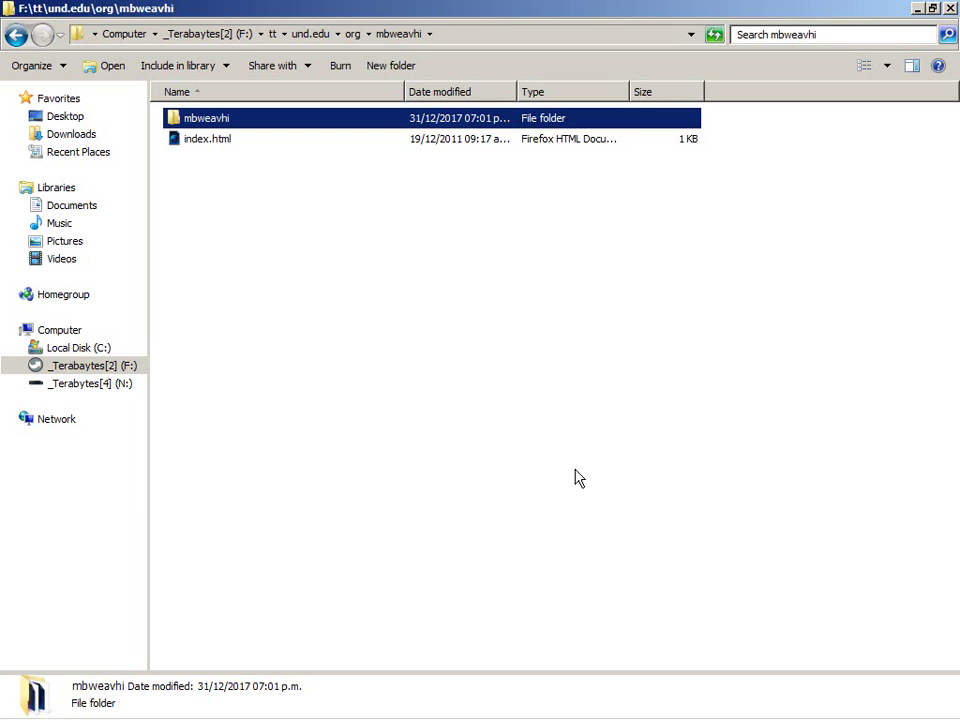
pyautogui.press('Return')
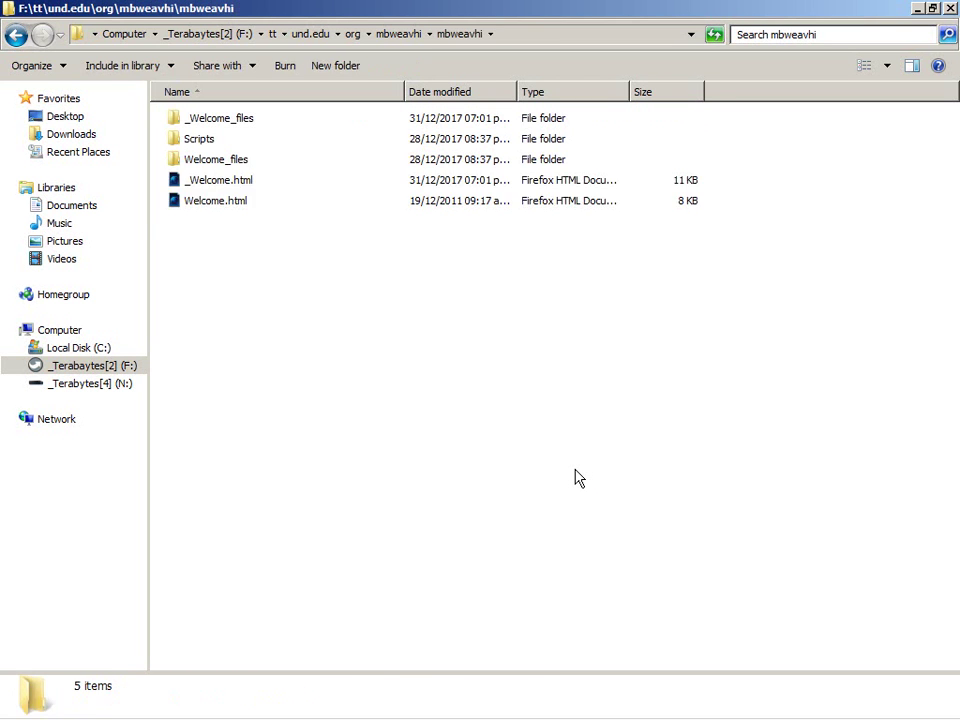
pyautogui.press('Down')
pyautogui.press('Down')
pyautogui.press('Down')
pyautogui.press('Down')
pyautogui.press('Return')
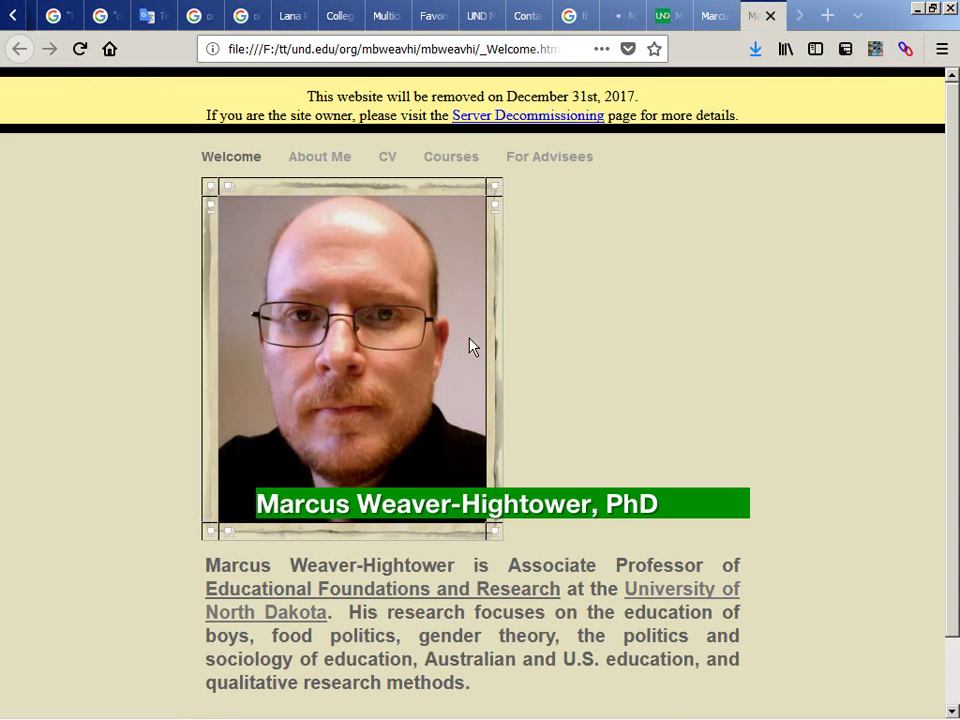
# Step: Look at the newly mirrored copy for comparison and return to the live Welcome page
pyautogui.click(614, 16)
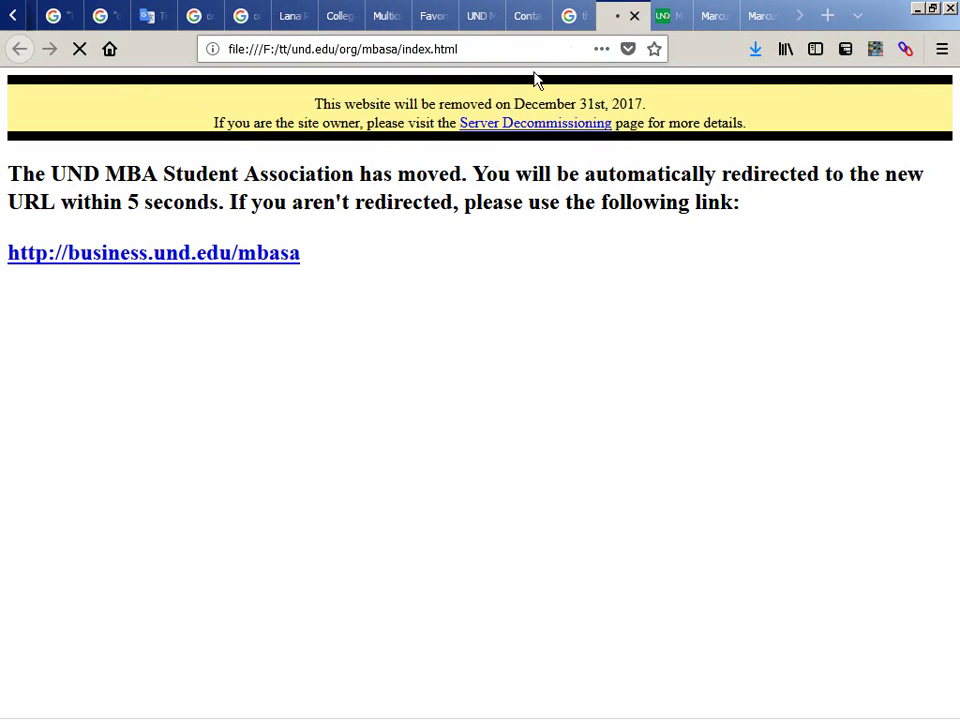
pyautogui.click(705, 16)
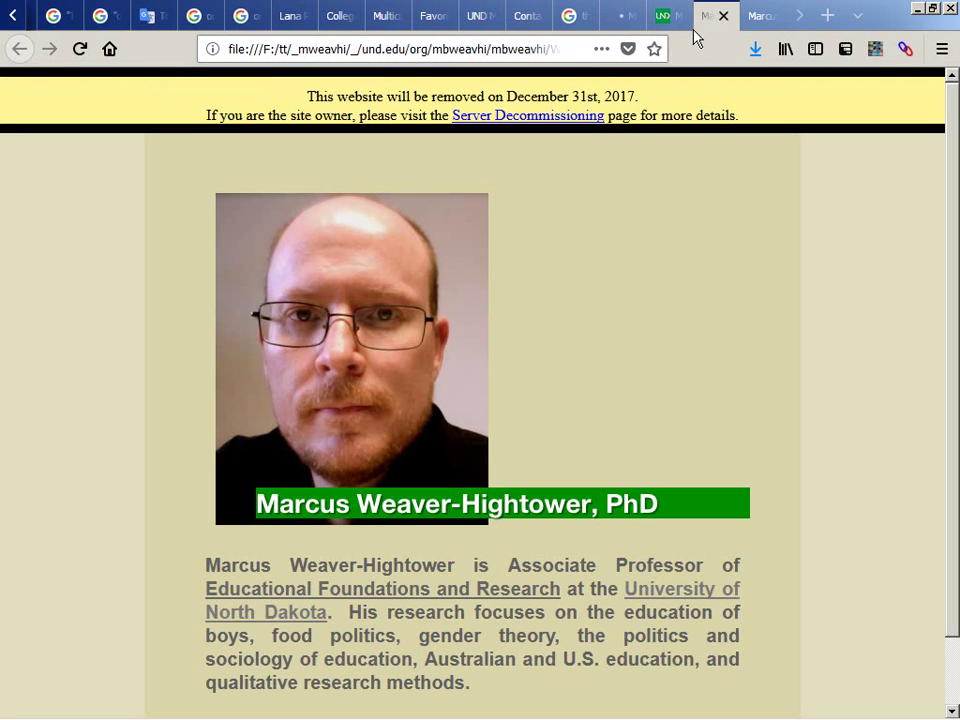
pyautogui.click(660, 16)
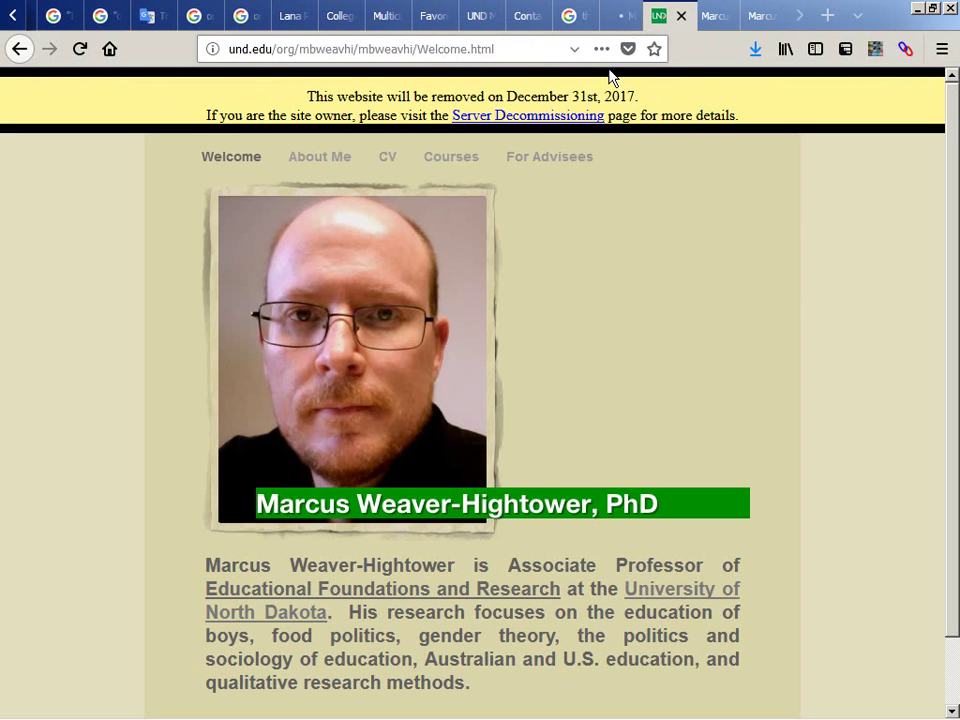
# Step: View the photo frame's upper edge image, save it as Freestyle_02.png in the inner mbweavhi folder, and return to the live Welcome page
pyautogui.rightClick(389, 192)
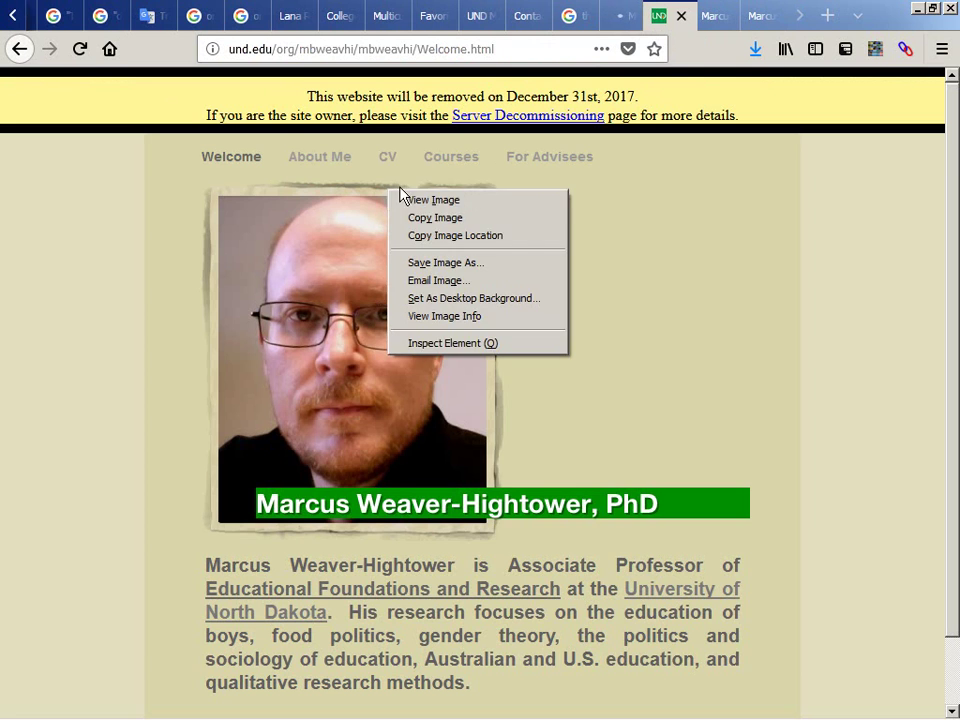
pyautogui.click(418, 203)
pyautogui.hotkey('ctrl', 's')
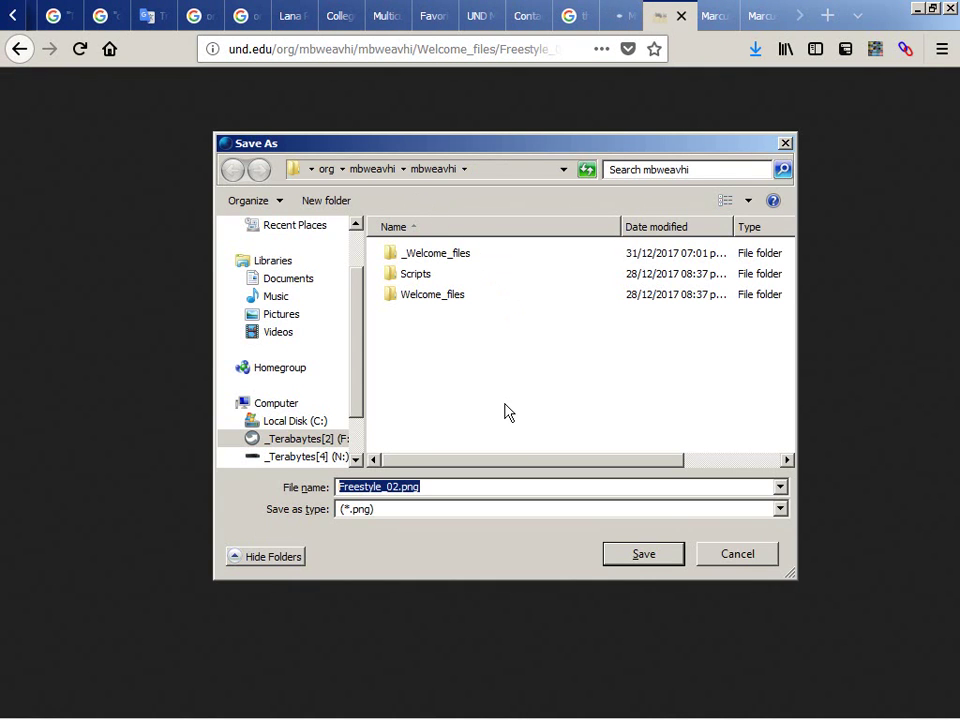
pyautogui.press('Return')
pyautogui.hotkey('alt', 'Left')
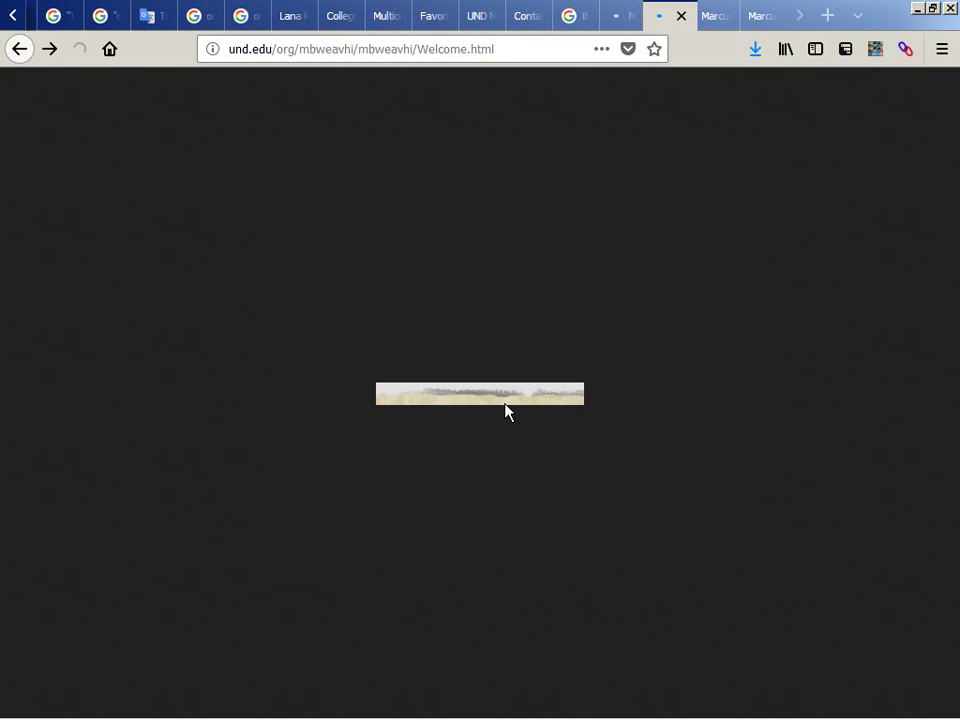
# Step: View the photo frame's right edge image, save it as Freestyle_06.png in the same folder, and return to the live Welcome page
pyautogui.rightClick(493, 403)
pyautogui.click(522, 432)
pyautogui.hotkey('ctrl', 's')
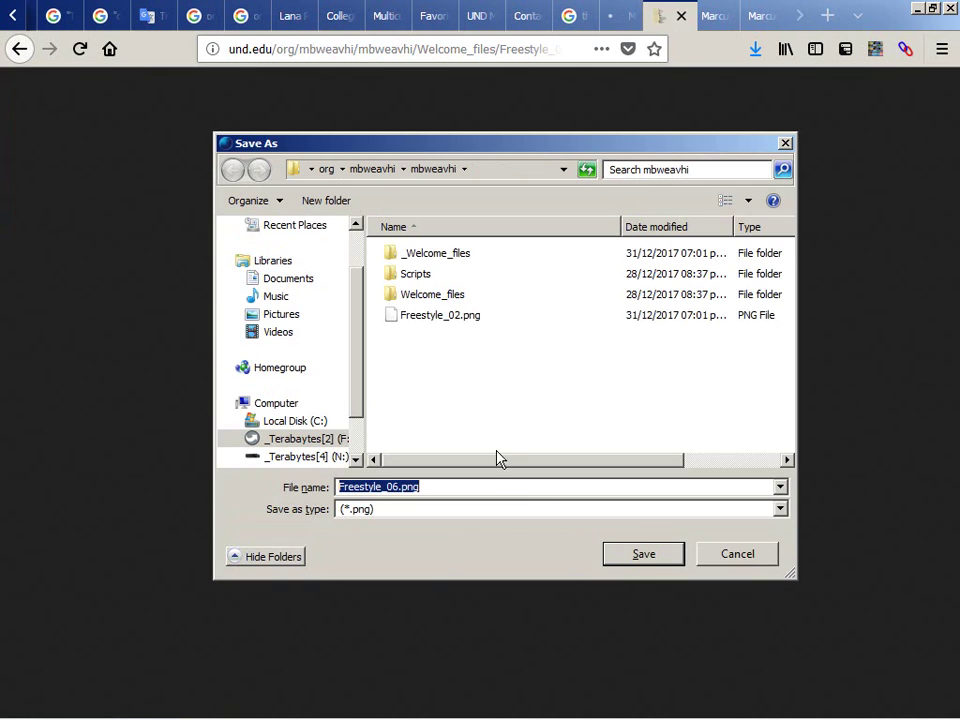
pyautogui.click(619, 558)
pyautogui.hotkey('alt', 'Left')
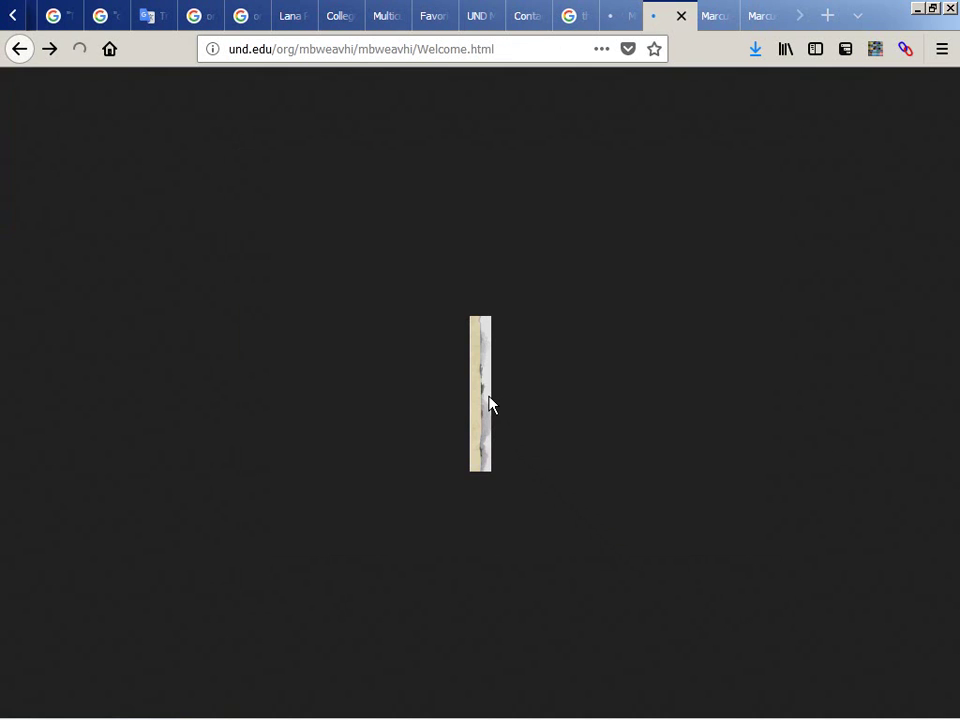
# Step: Try to save another right edge frame image, decline replacing Freestyle_06.png, and return to the live Welcome page
pyautogui.rightClick(490, 207)
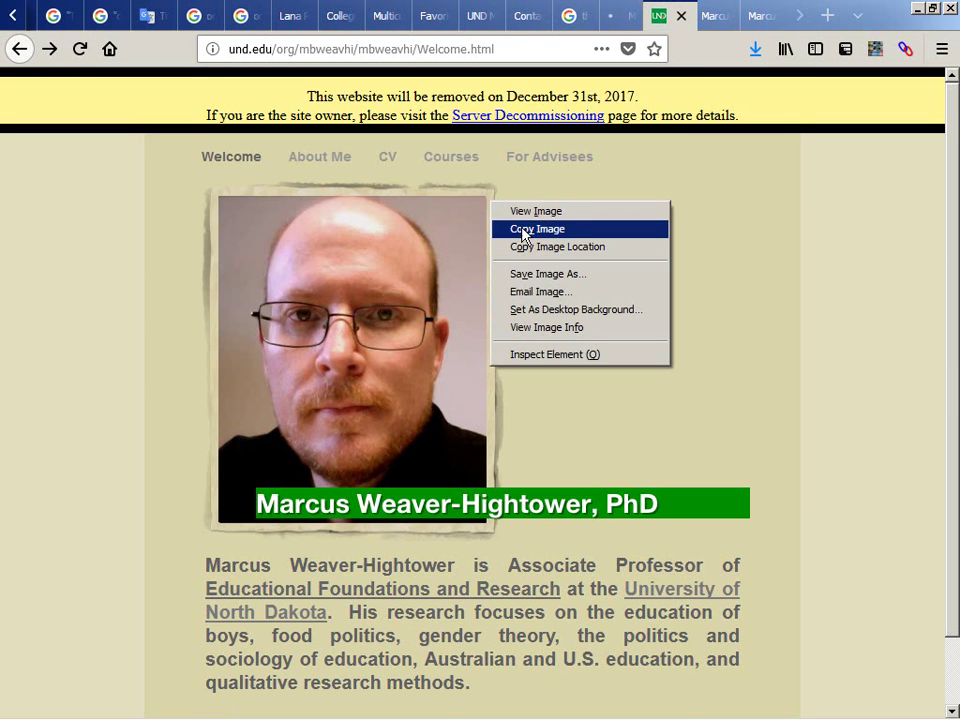
pyautogui.click(506, 210)
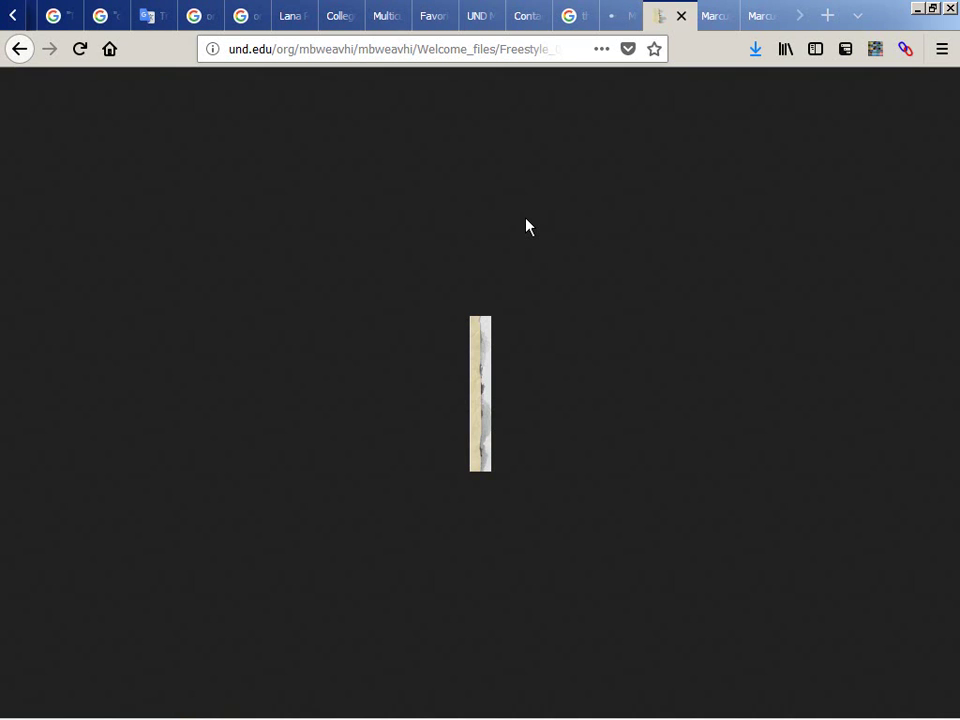
pyautogui.hotkey('ctrl', 's')
pyautogui.press('Return')
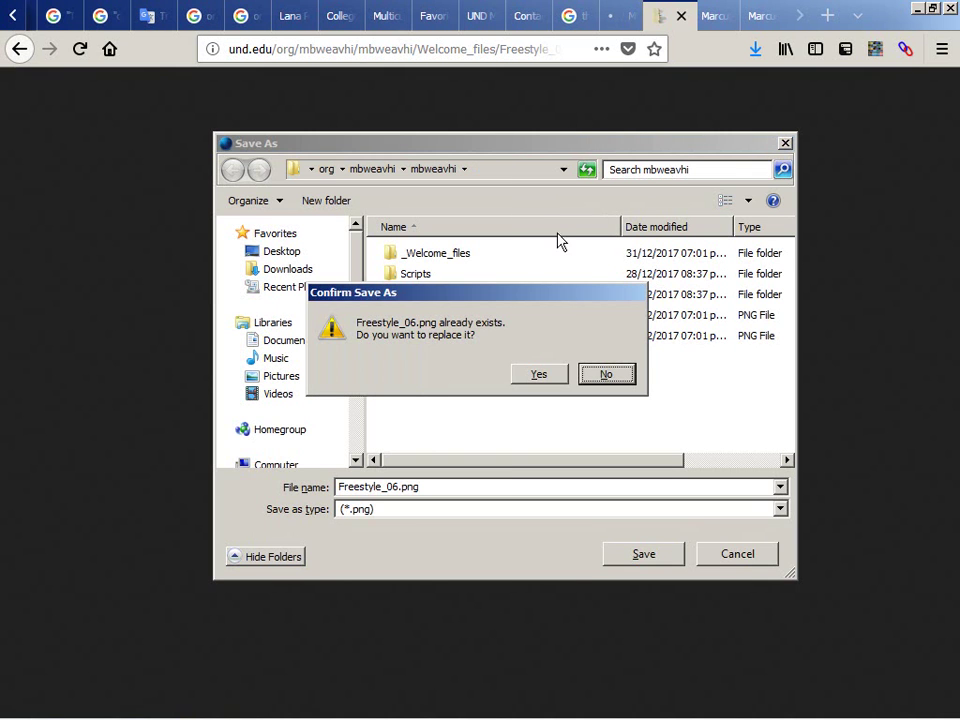
pyautogui.click(606, 376)
pyautogui.press('Escape')
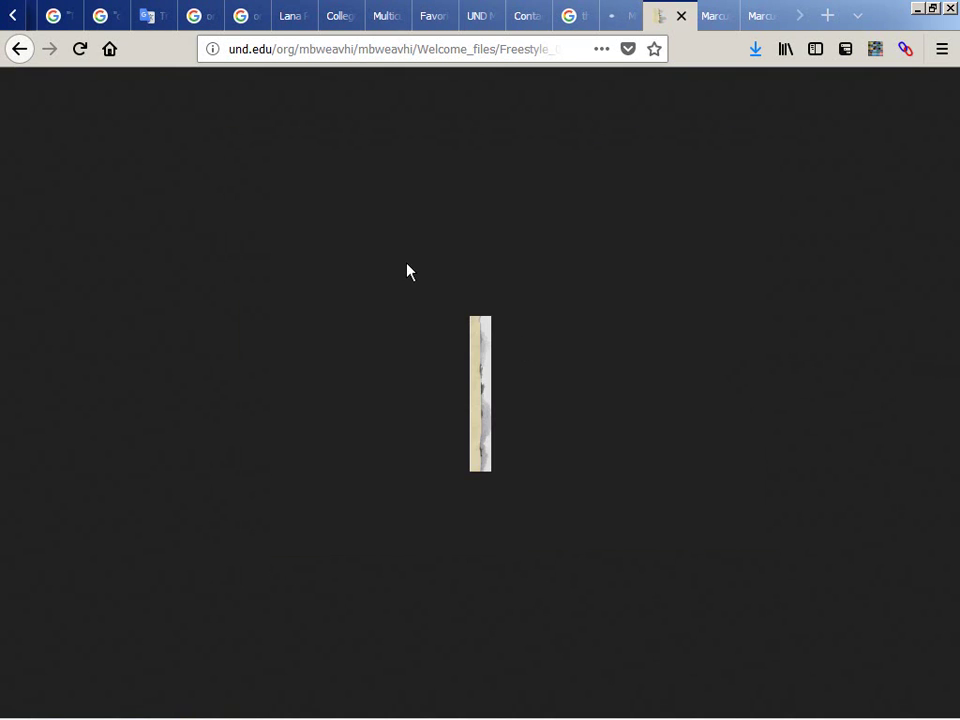
pyautogui.hotkey('alt', 'Left')
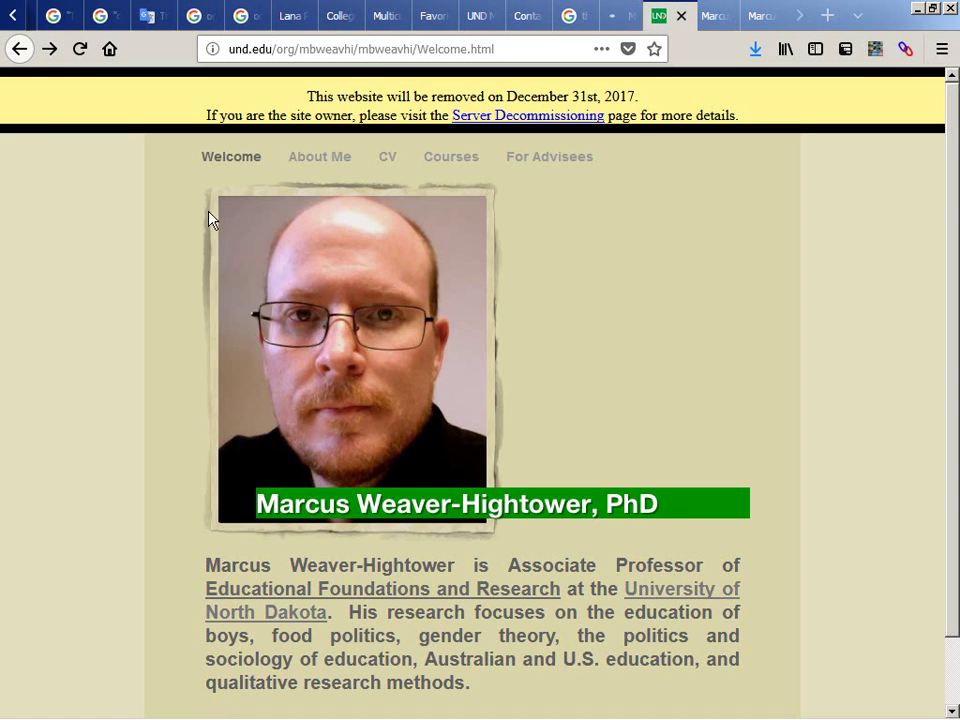
# Step: View the photo frame's left edge image and save it as Freestyle_04.png in the inner mbweavhi folder
pyautogui.rightClick(209, 218)
pyautogui.click(236, 223)
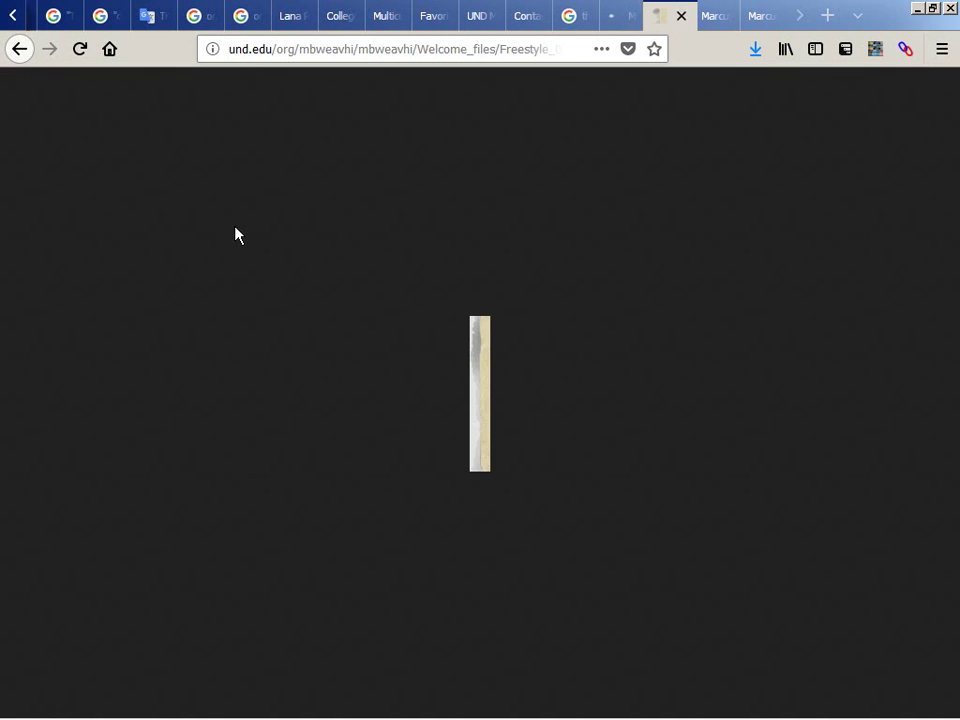
pyautogui.hotkey('ctrl', 's')
pyautogui.press('Escape')
# Step: Open Freestyle_01.png by editing the image address and save it in the inner mbweavhi folder
pyautogui.click(471, 51)
pyautogui.press('BackSpace')
pyautogui.press('Return')
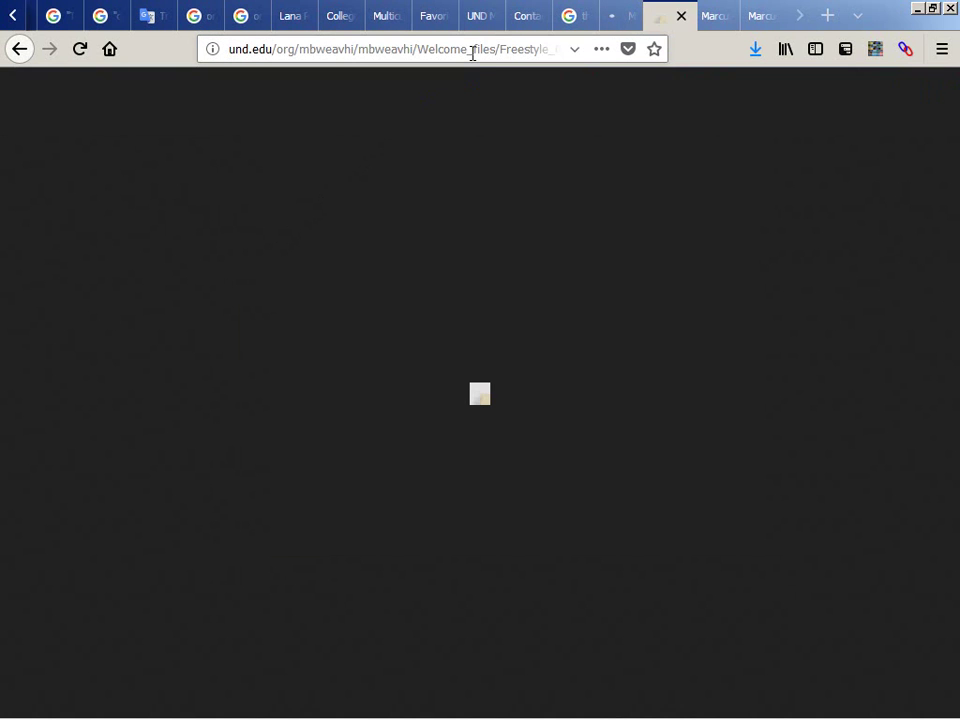
pyautogui.hotkey('ctrl', 's')
pyautogui.press('Return')
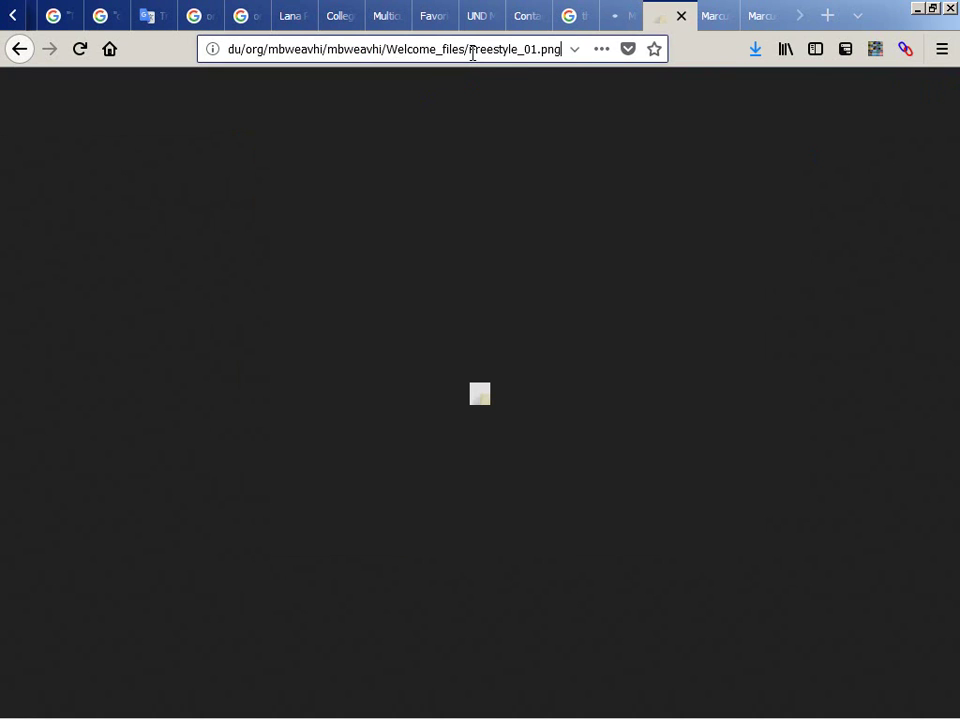
# Step: Open the live Freestyle_02.png image and save it again over the existing copy
pyautogui.press('Return')
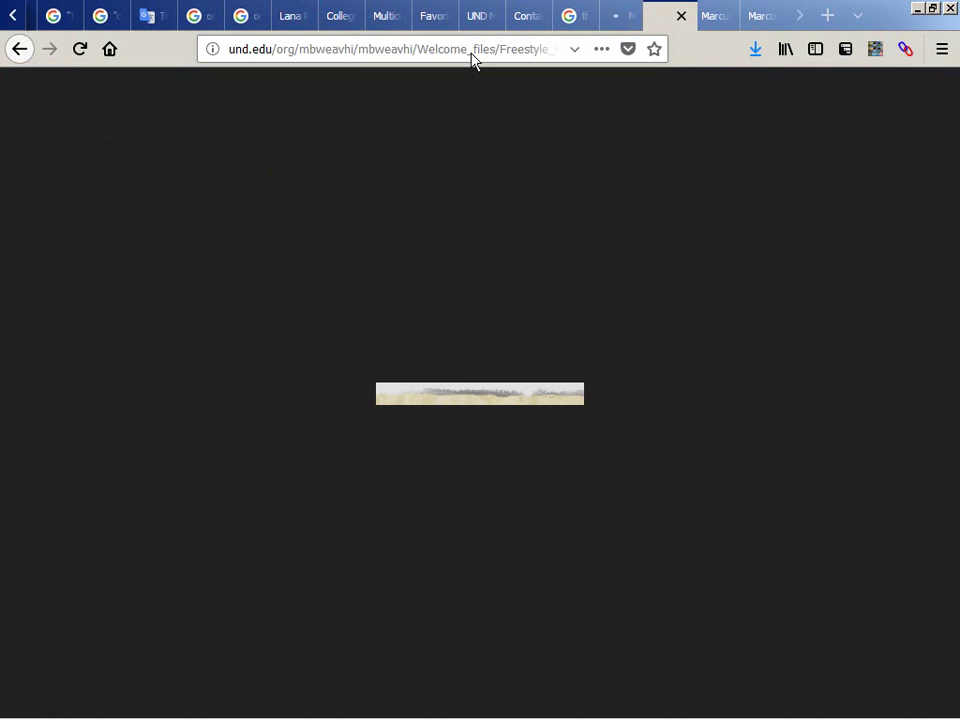
pyautogui.hotkey('ctrl', 's')
pyautogui.press('Return')
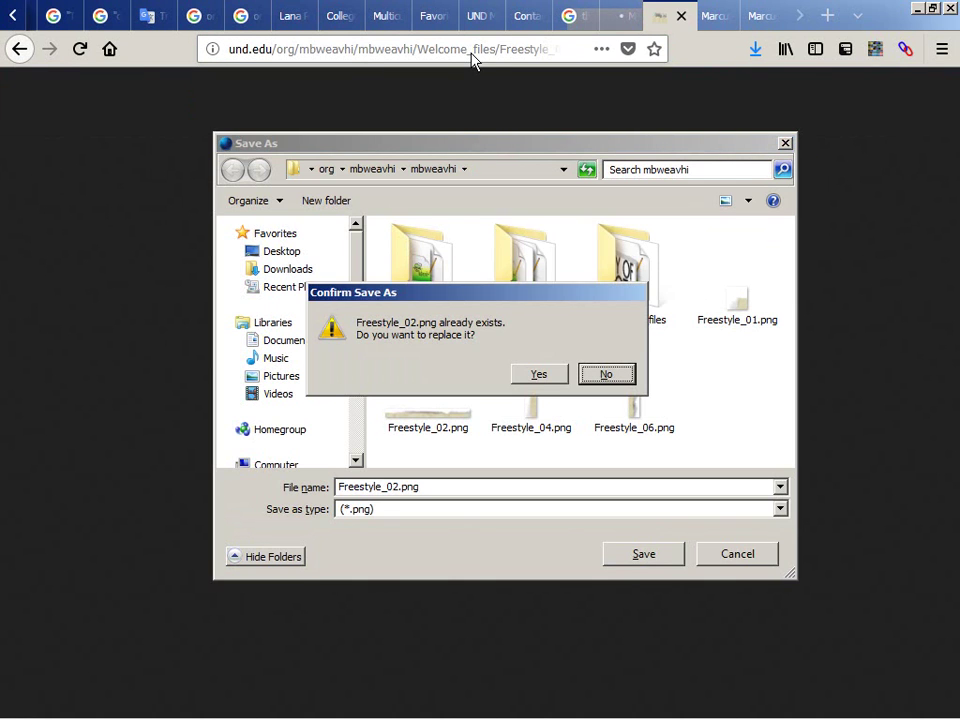
pyautogui.press('y')
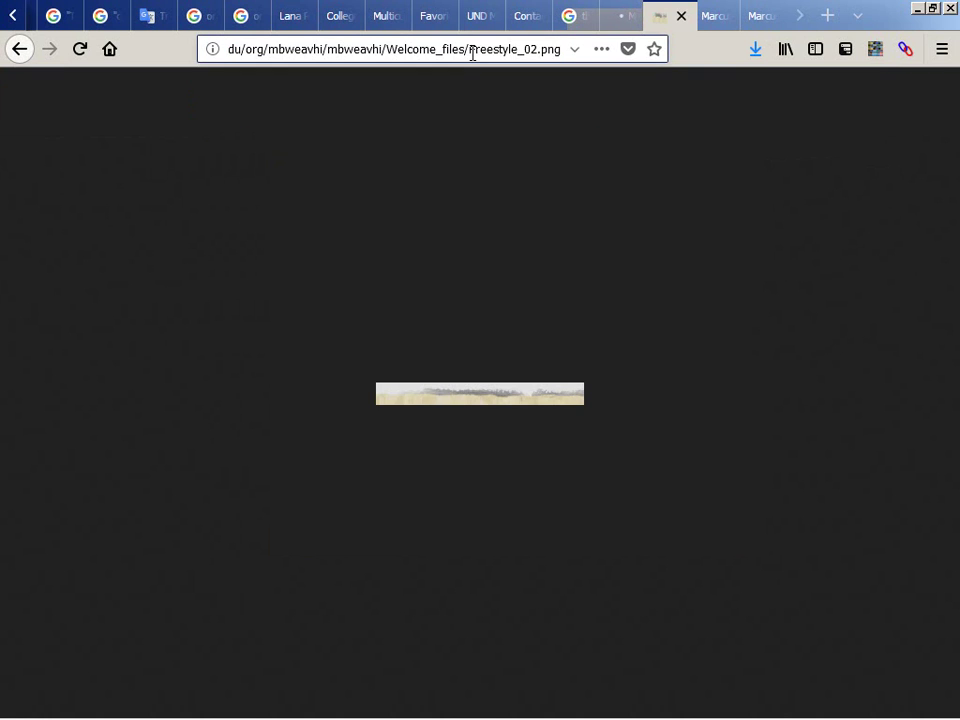
# Step: Change the image address to Freestyle_03.png and save that image in the inner mbweavhi folder
pyautogui.click(472, 49)
pyautogui.press('End')
pyautogui.press('Left')
pyautogui.press('Left')
pyautogui.press('Left')
pyautogui.press('Left')
pyautogui.press('BackSpace')
pyautogui.write('3')
pyautogui.press('Return')
pyautogui.hotkey('ctrl', 's')
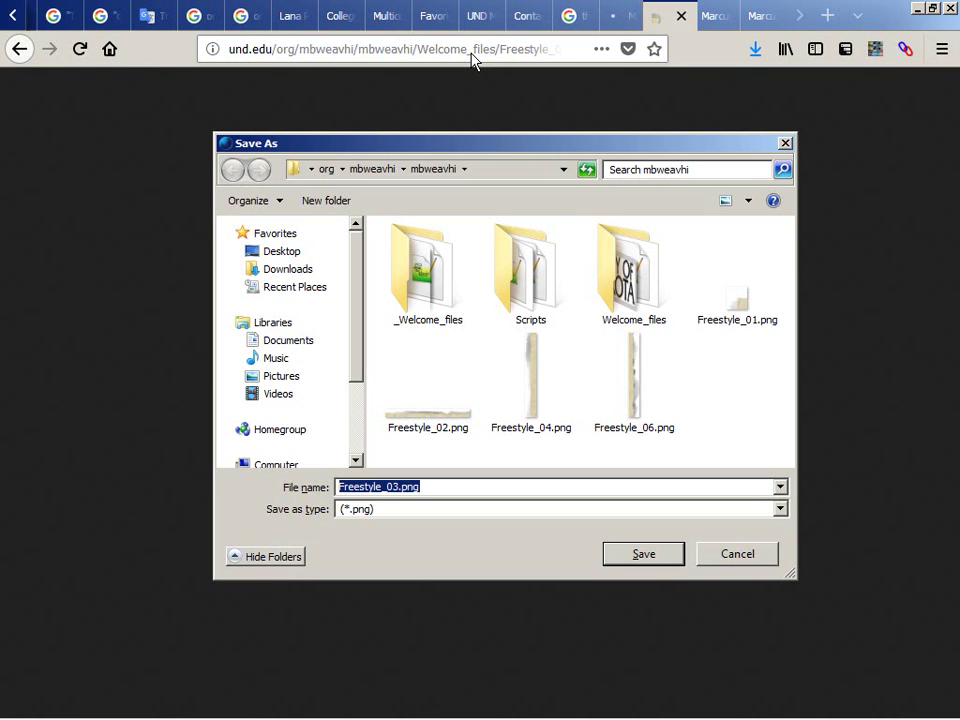
pyautogui.press('Return')
# Step: Open the live Freestyle_04.png through its address and try to save it again, declining to replace the existing file
pyautogui.click(471, 55)
pyautogui.press('End')
pyautogui.press('Left')
pyautogui.press('Left')
pyautogui.press('Left')
pyautogui.press('Left')
pyautogui.press('BackSpace')
pyautogui.write('4')
pyautogui.press('Return')
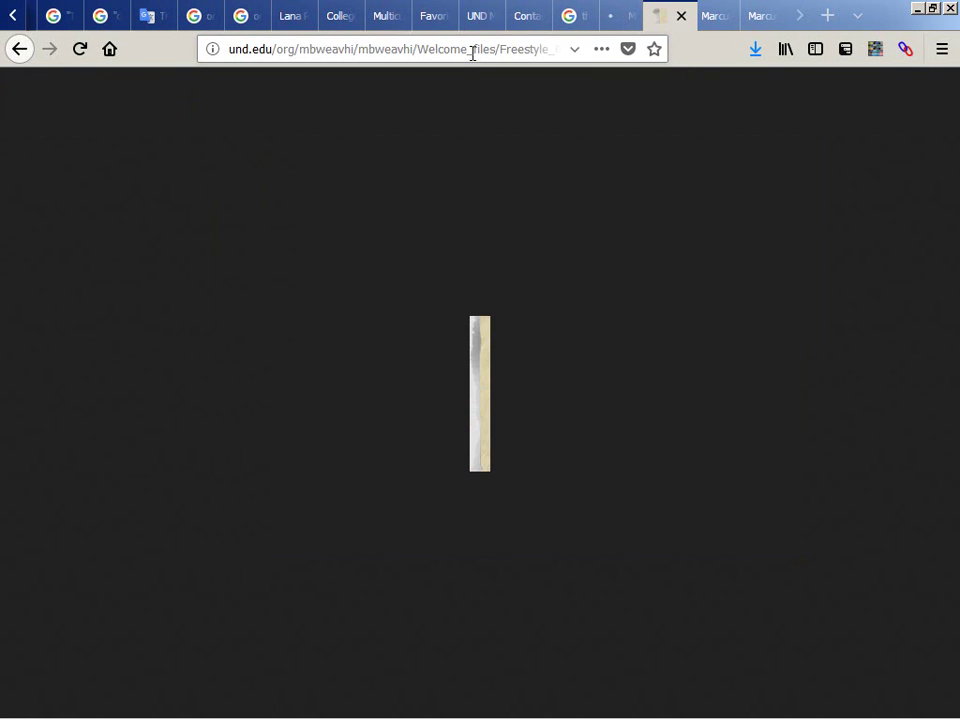
pyautogui.hotkey('ctrl', 's')
pyautogui.press('Return')
pyautogui.press('Return')
# Step: Try to open Freestyle_05.png by editing the image address and go back to Freestyle_04.png
pyautogui.click(544, 50)
pyautogui.press('End')
pyautogui.press('Left')
pyautogui.press('Left')
pyautogui.press('Left')
pyautogui.press('Left')
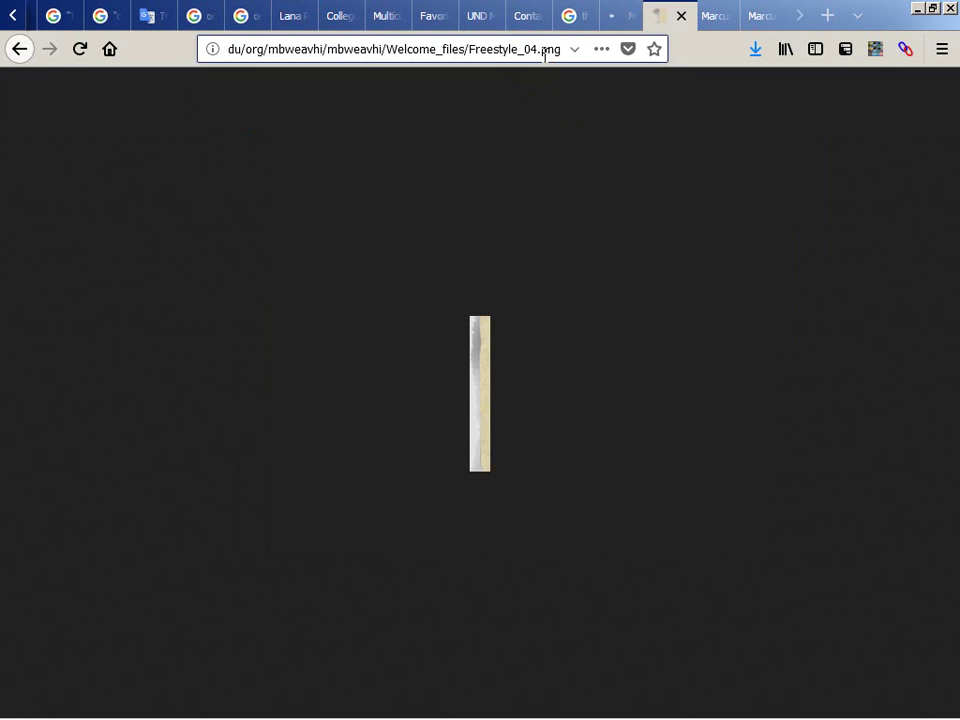
pyautogui.press('BackSpace')
pyautogui.write('5')
pyautogui.press('Return')
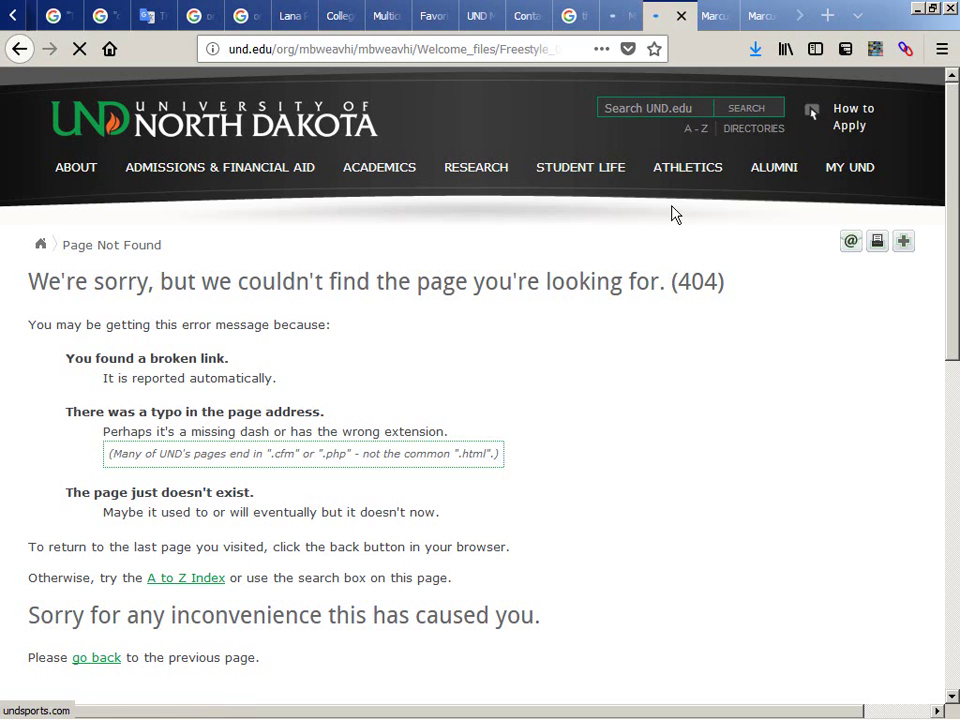
pyautogui.hotkey('alt', 'Left')
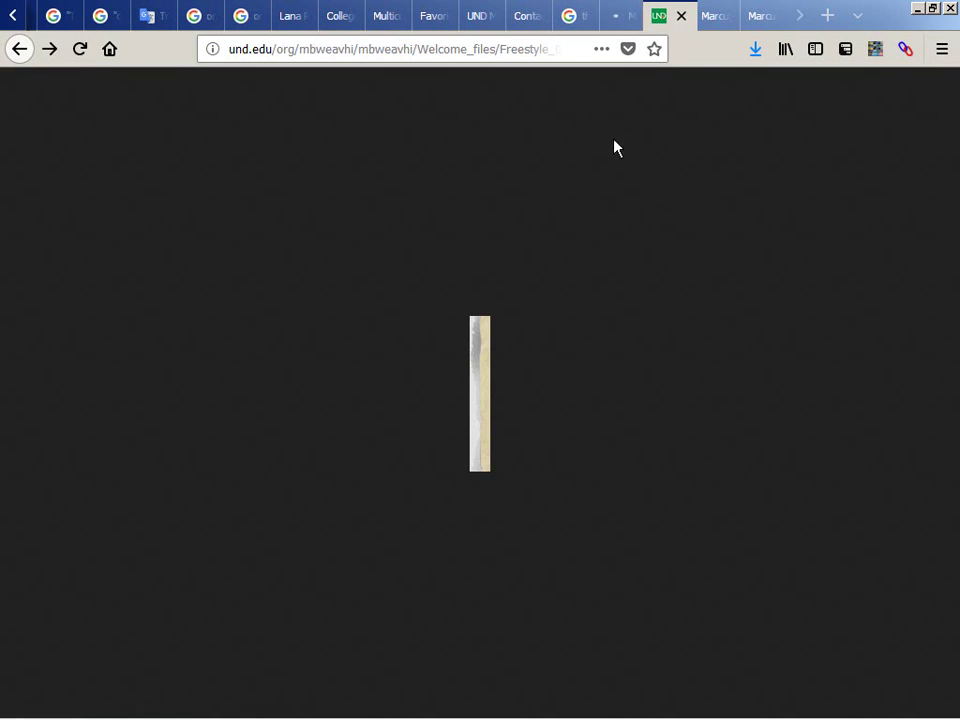
# Step: Open the live Freestyle_06.png through its address, try to save it again, and cancel the save
pyautogui.click(525, 47)
pyautogui.press('End')
pyautogui.press('Left')
pyautogui.press('Left')
pyautogui.press('Left')
pyautogui.press('Left')
pyautogui.press('BackSpace')
pyautogui.write('6')
pyautogui.press('Return')
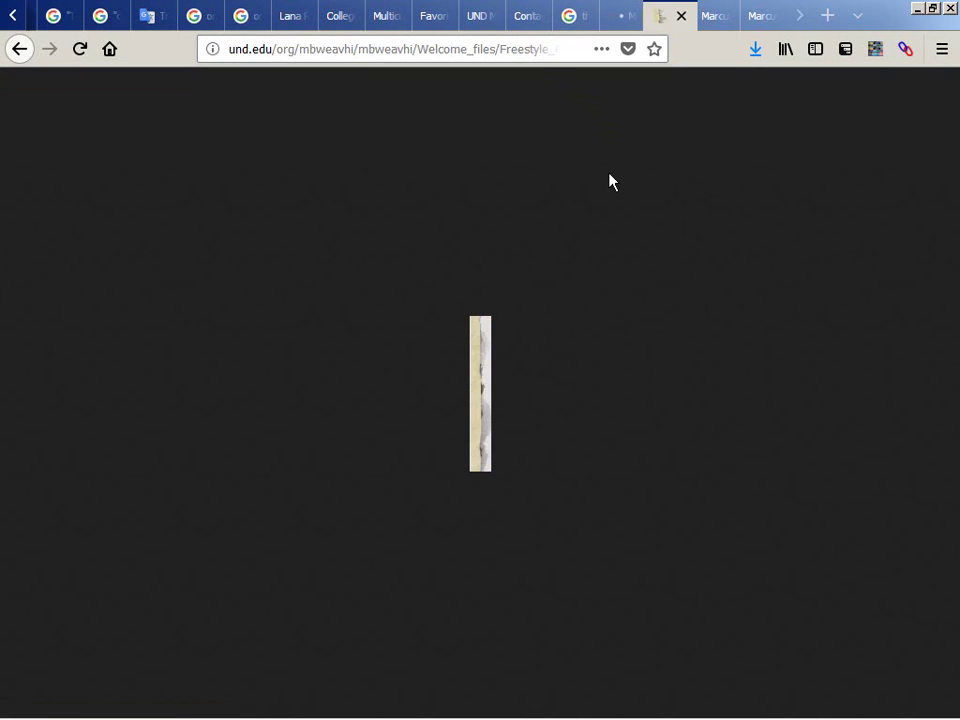
pyautogui.hotkey('ctrl', 's')
pyautogui.press('Return')
pyautogui.press('Escape')
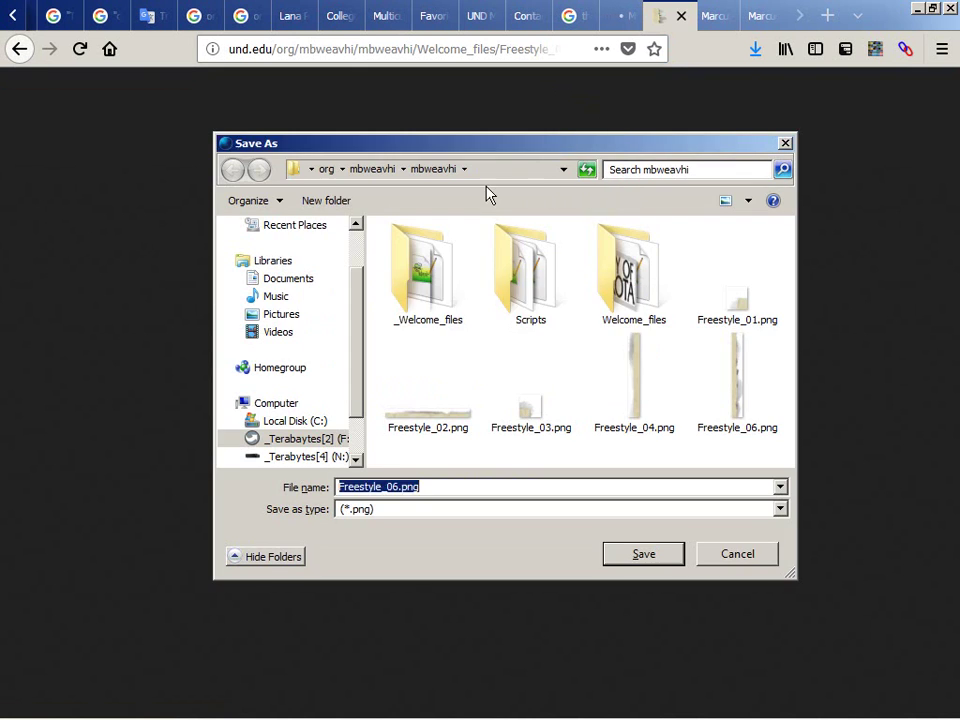
pyautogui.press('Escape')
# Step: Check the saved files in the inner mbweavhi folder and go back in the browser to the local Welcome.html page
pyautogui.hotkey('alt', 'Tab')
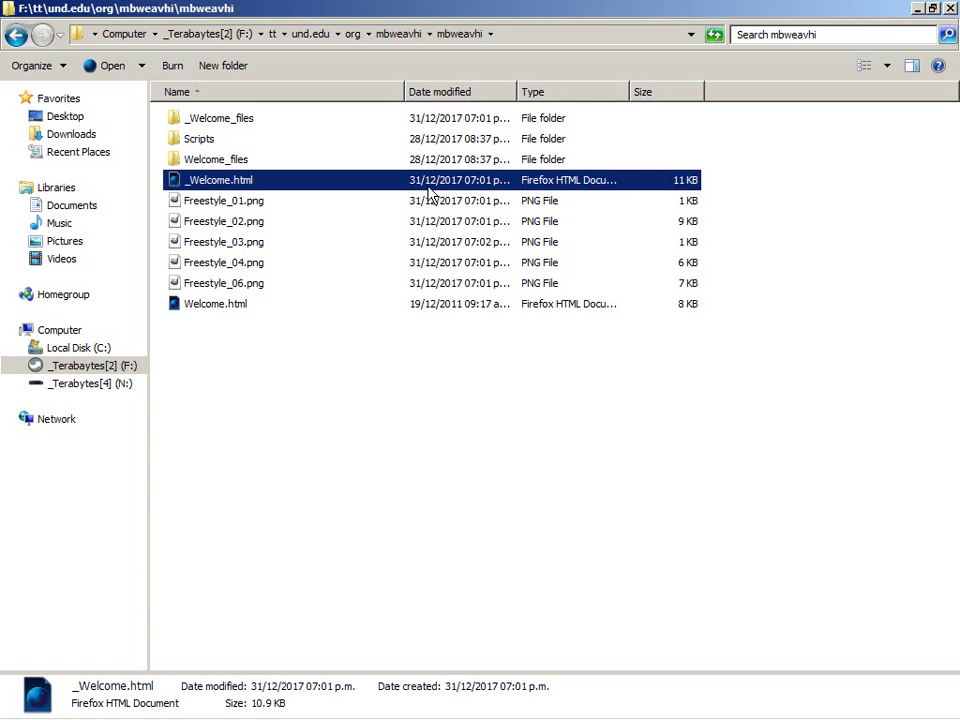
pyautogui.press('End')
pyautogui.hotkey('alt', 'Tab')
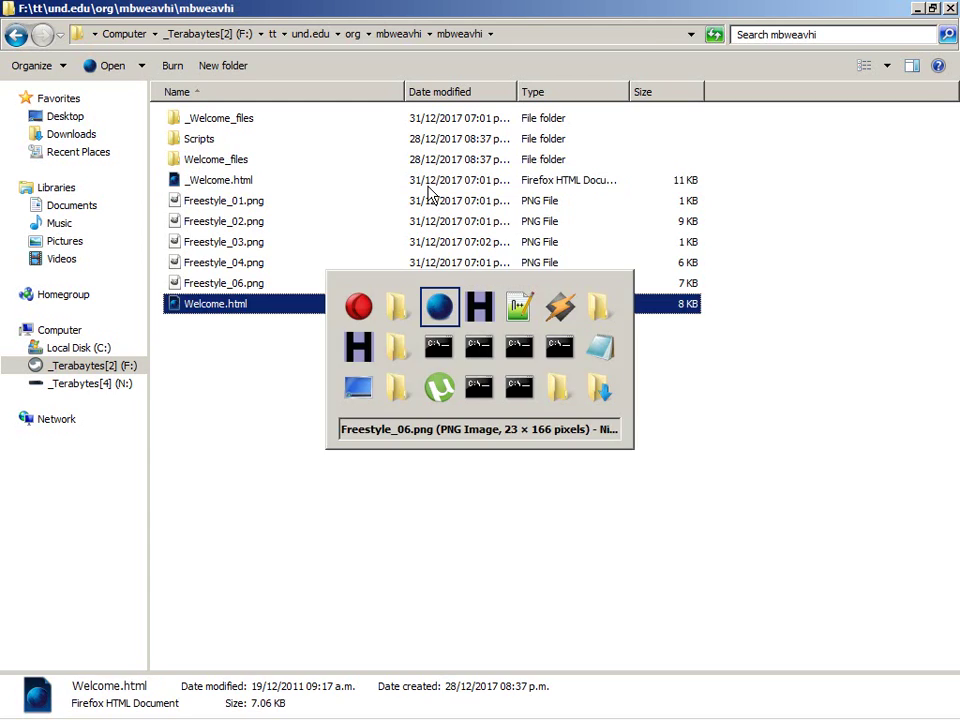
pyautogui.hotkey('alt', 'Left')
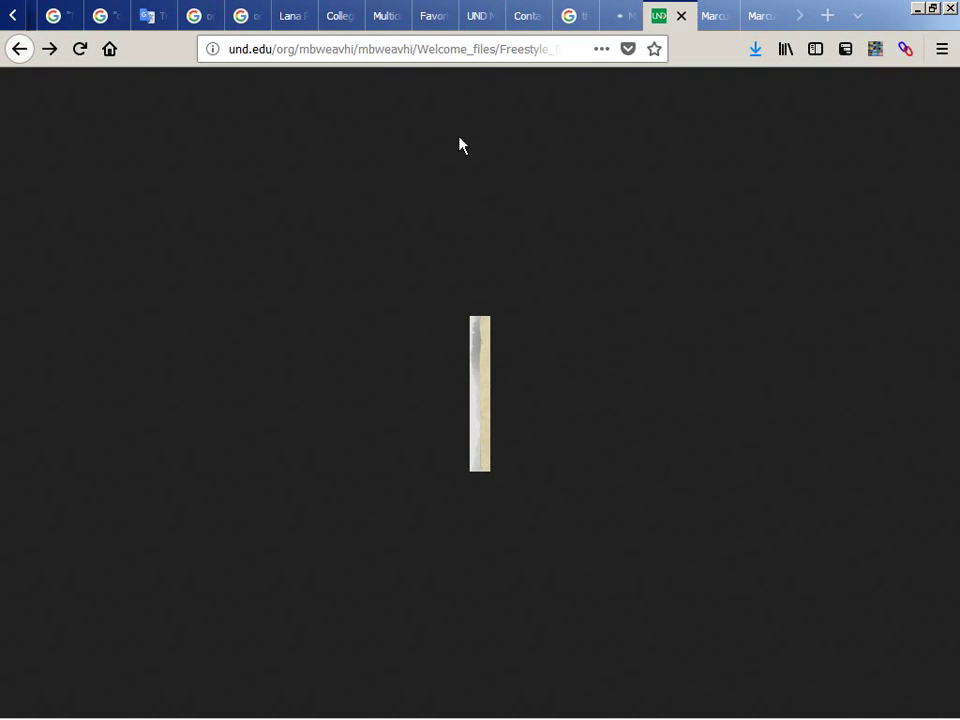
pyautogui.hotkey('alt', 'Left')
pyautogui.hotkey('alt', 'Right')
pyautogui.hotkey('alt', 'Left')
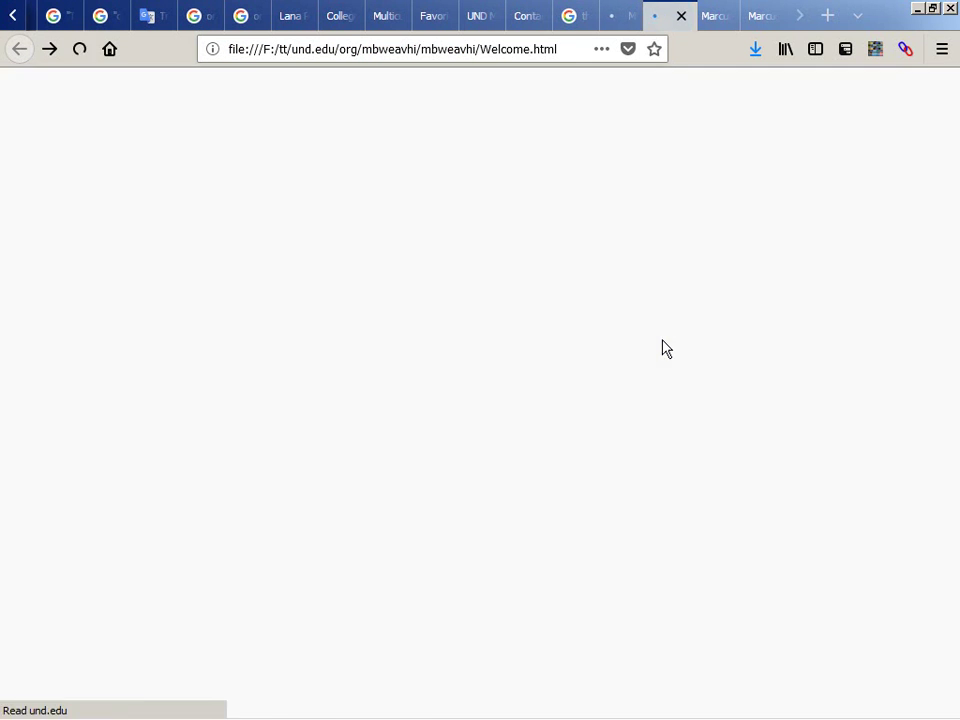
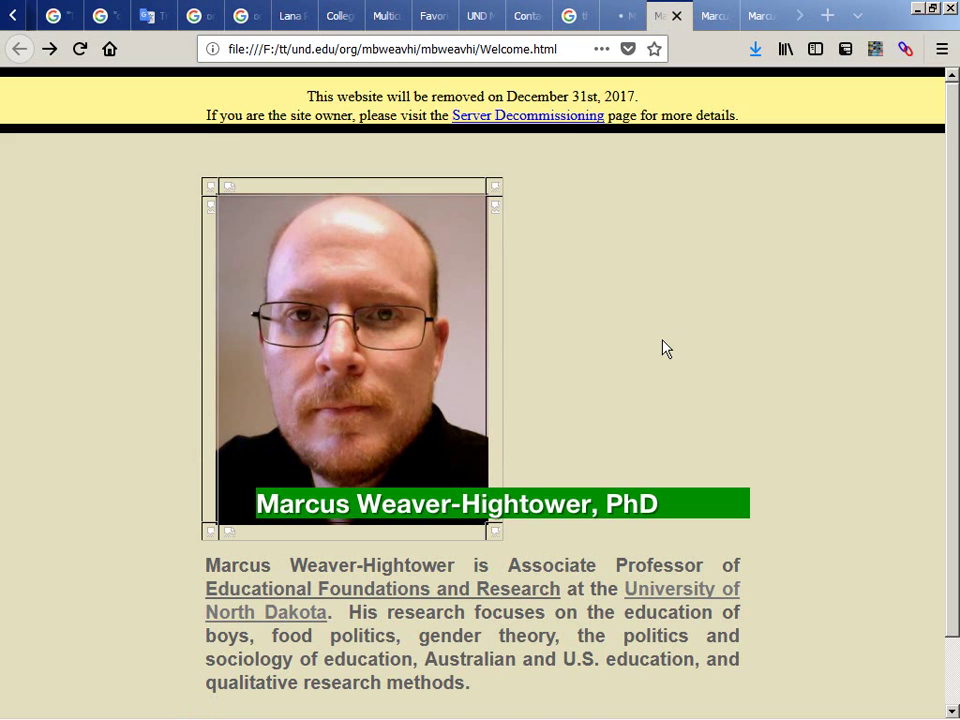
# Step: View the right edge frame image of the local Welcome page on its own
pyautogui.scroll(-1, 664, 347)
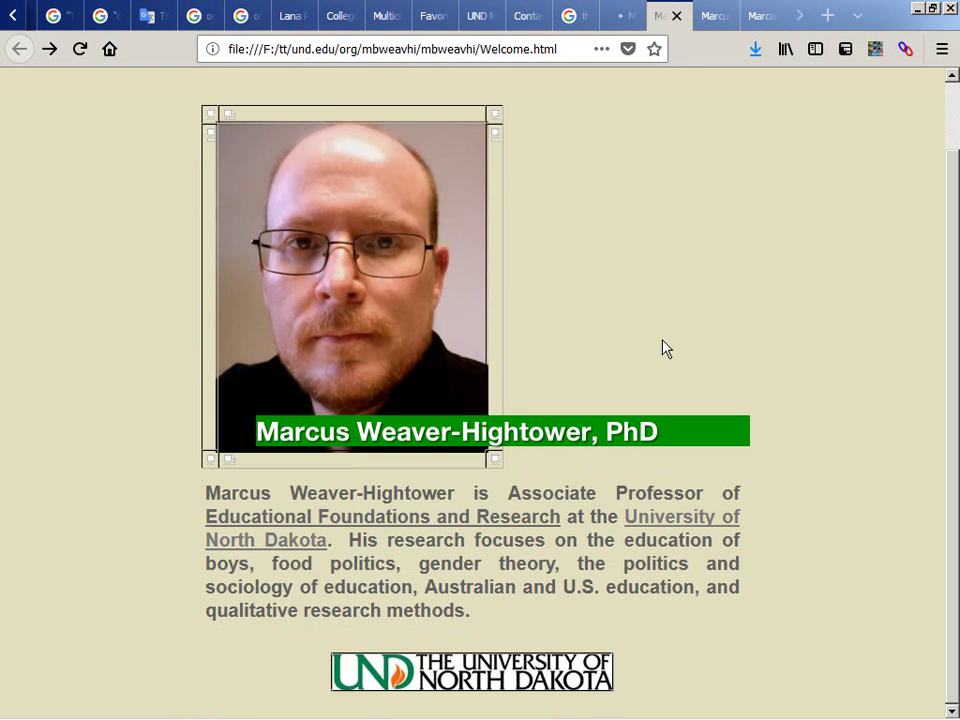
pyautogui.rightClick(497, 220)
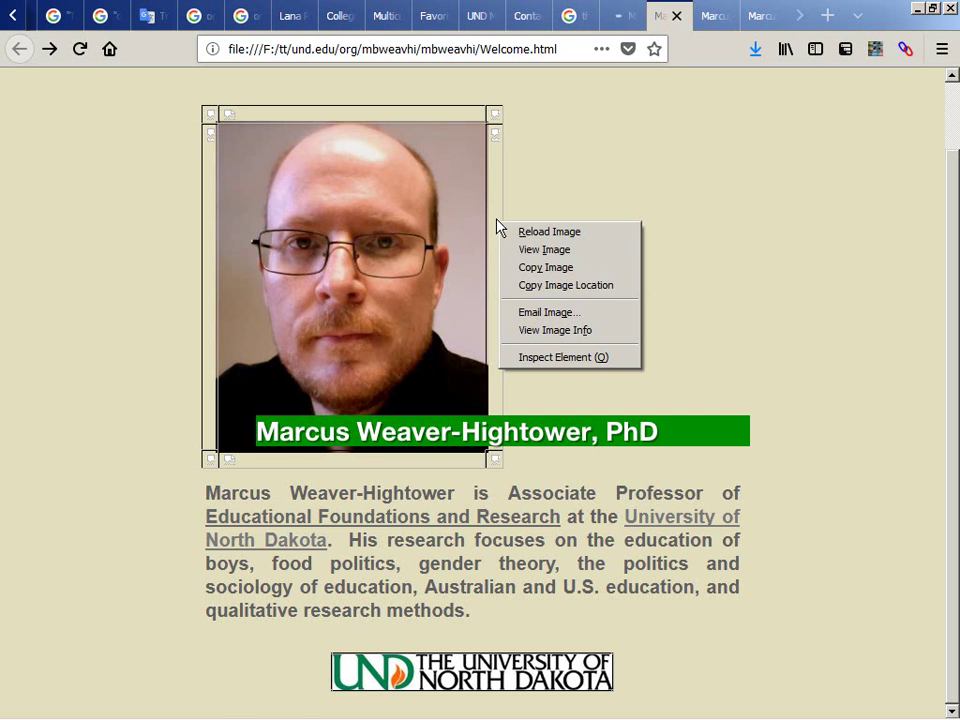
pyautogui.click(530, 249)
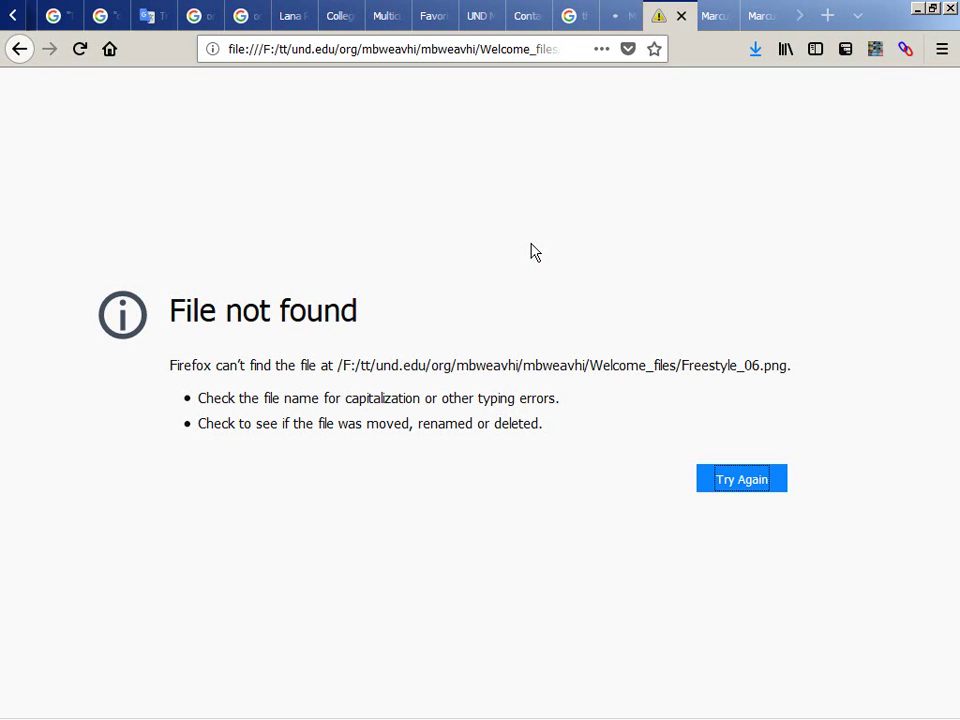
# Step: Transfer Freestyle_01.png, 02, 03, 04 and 06 from the inner mbweavhi folder into its Welcome_files subfolder
pyautogui.hotkey('alt', 'Tab')
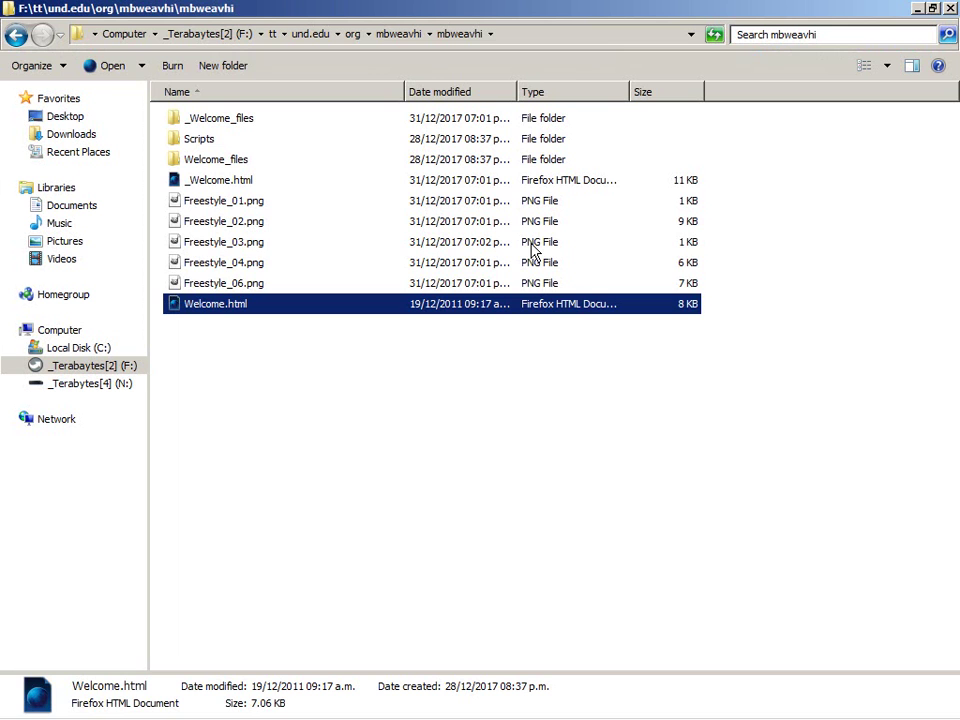
pyautogui.press('Up')
pyautogui.hotkey('shift', 'Up')
pyautogui.hotkey('shift', 'Up')
pyautogui.hotkey('shift', 'Up')
pyautogui.hotkey('shift', 'Up')
pyautogui.press('Home')
pyautogui.press('Return')
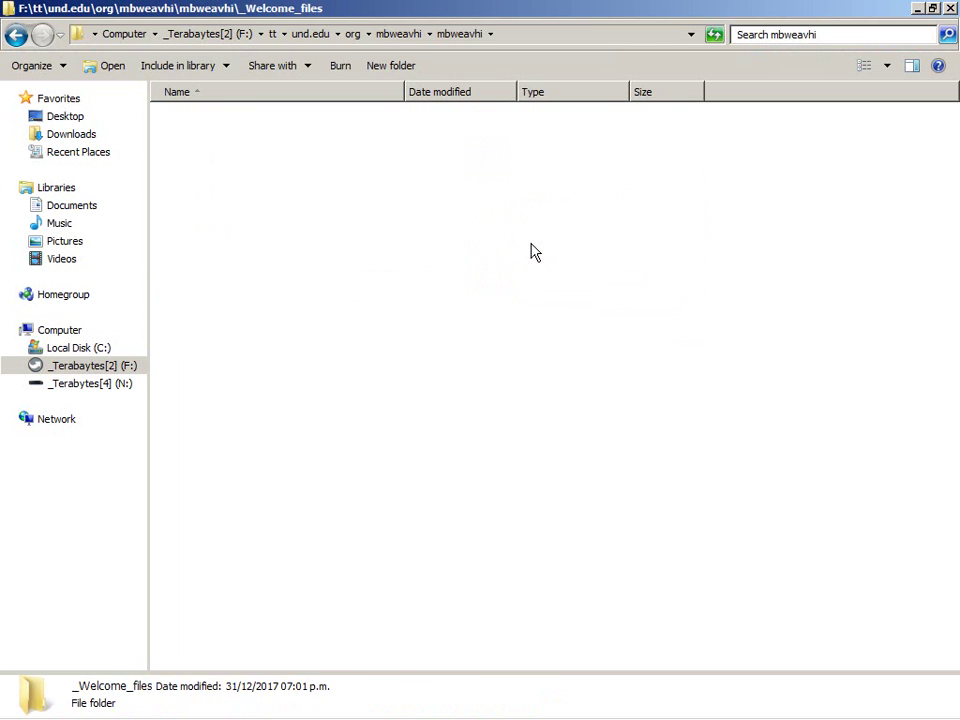
pyautogui.press('BackSpace')
pyautogui.press('Down')
pyautogui.press('Down')
pyautogui.press('Return')
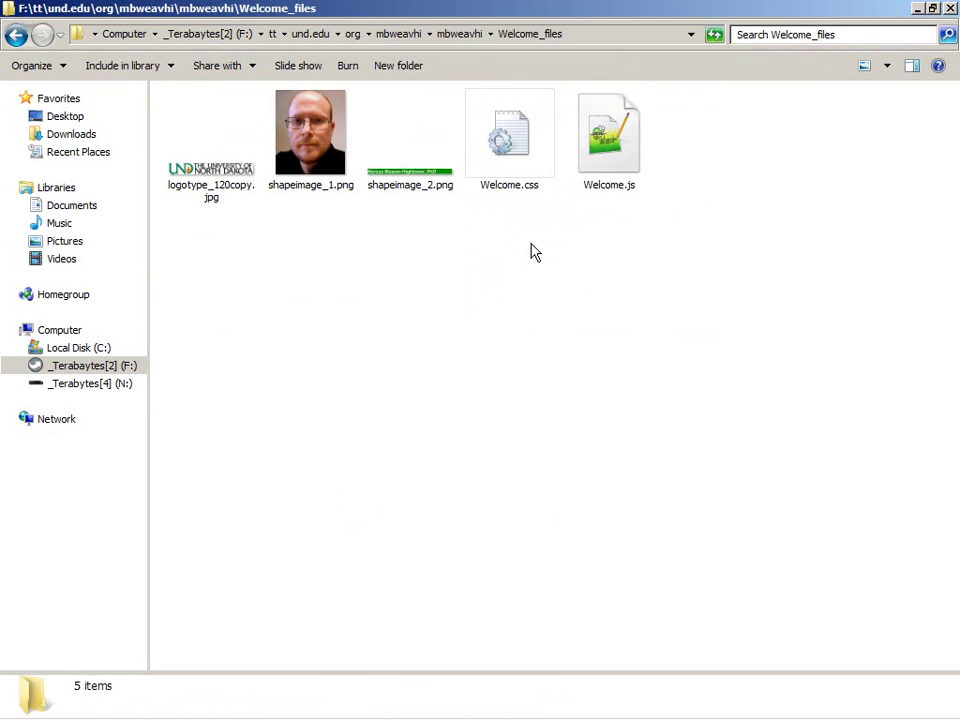
pyautogui.hotkey('ctrl', 'v')
# Step: Reload the local frame image, return to the local Welcome page, and compare it with the other saved copies, including _Welcome.html
pyautogui.hotkey('alt', 'Tab')
pyautogui.press('F5')
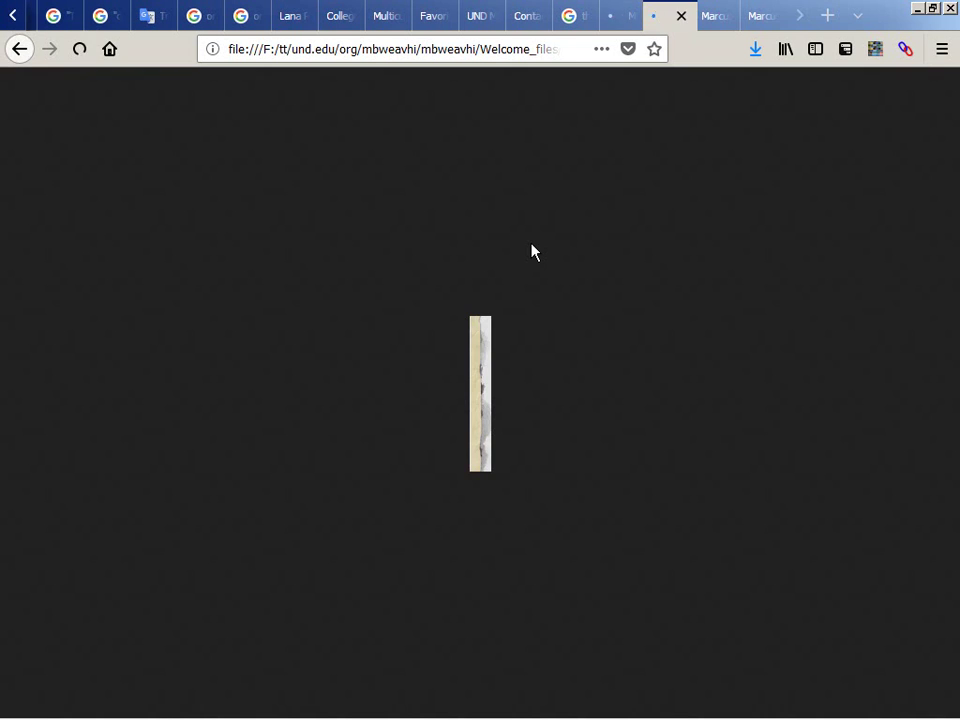
pyautogui.hotkey('alt', 'Left')
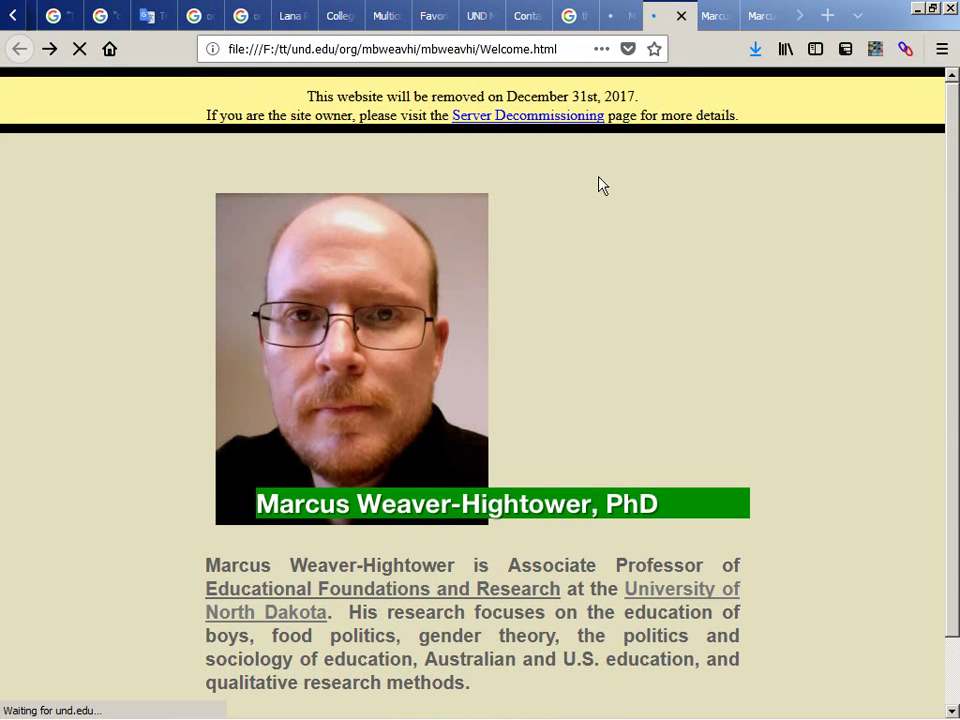
pyautogui.click(610, 17)
pyautogui.click(713, 17)
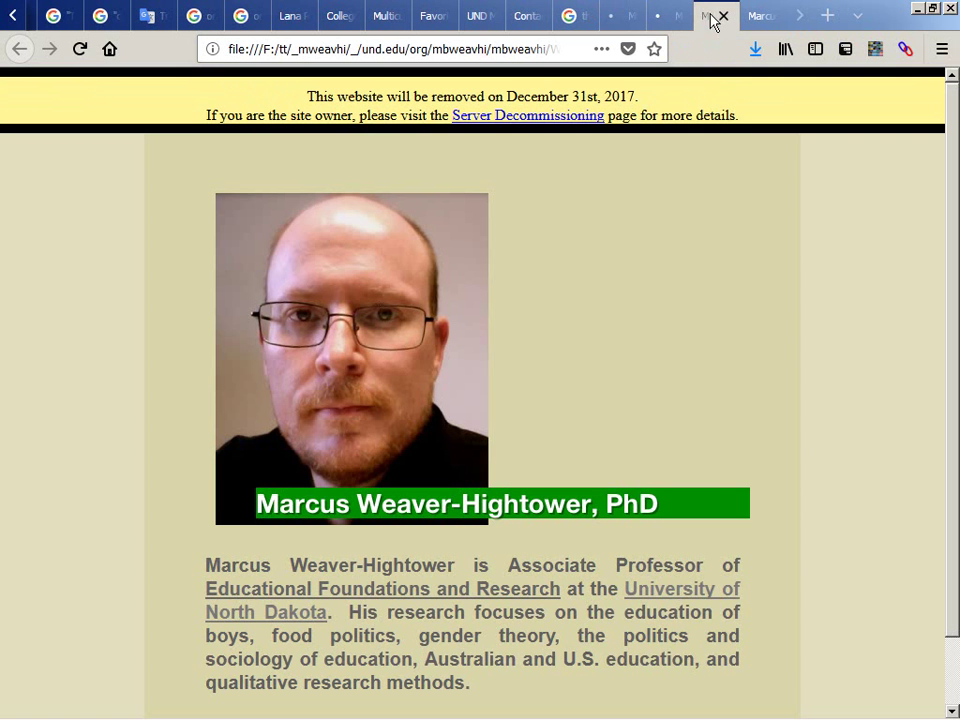
pyautogui.hotkey('ctrl', 'Tab')
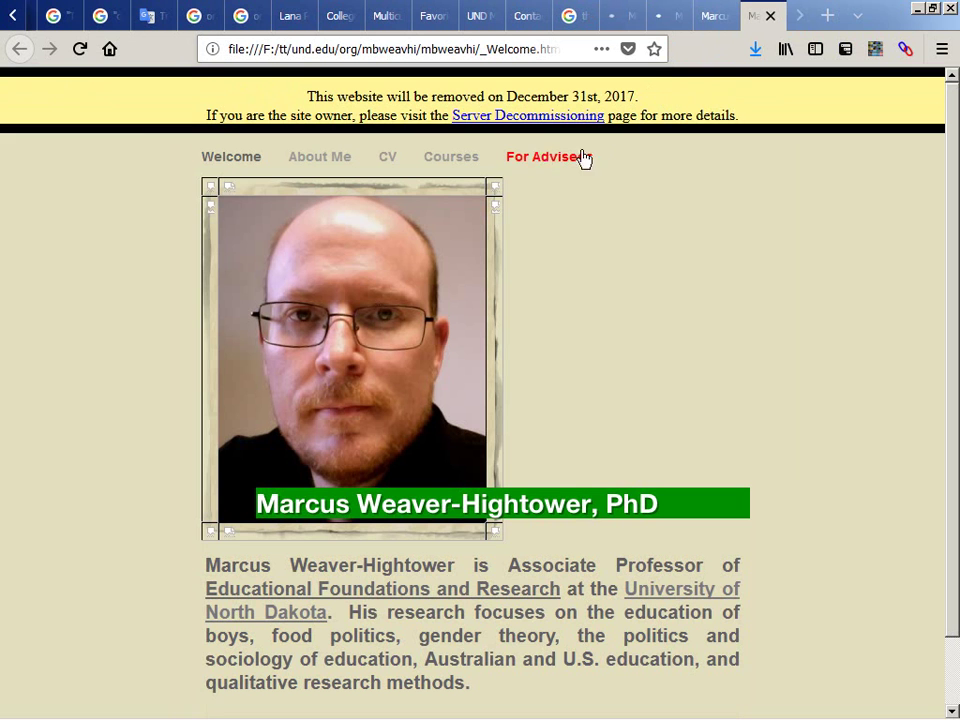
# Step: View the page source of _Welcome.html and open its linked navbar.js script
pyautogui.rightClick(543, 157)
pyautogui.click(514, 199)
pyautogui.rightClick(514, 199)
pyautogui.press('v')
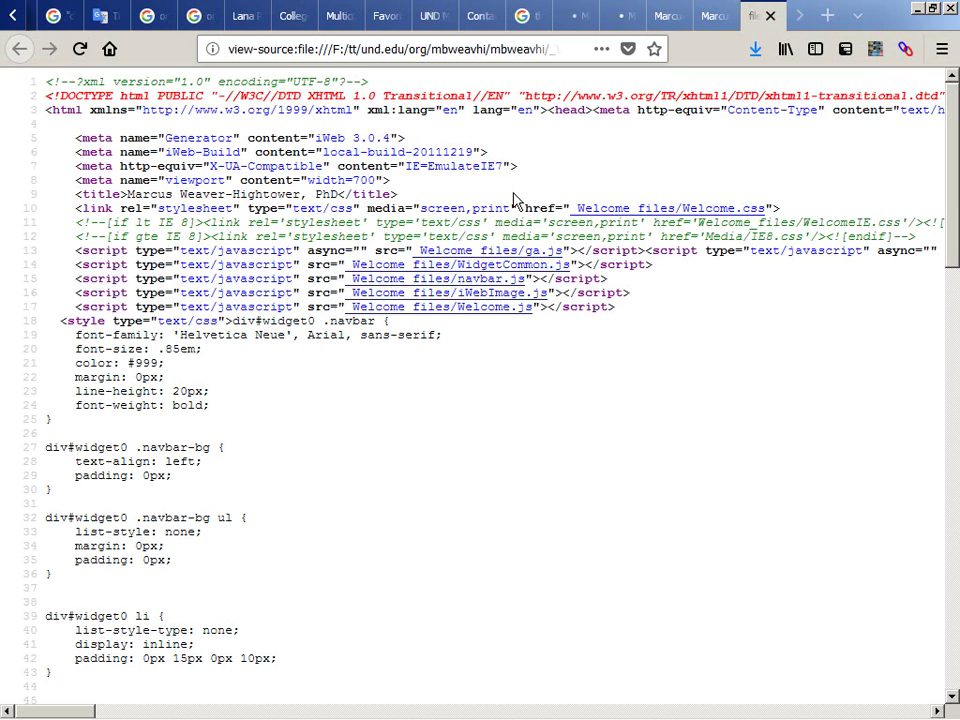
pyautogui.click(442, 279)
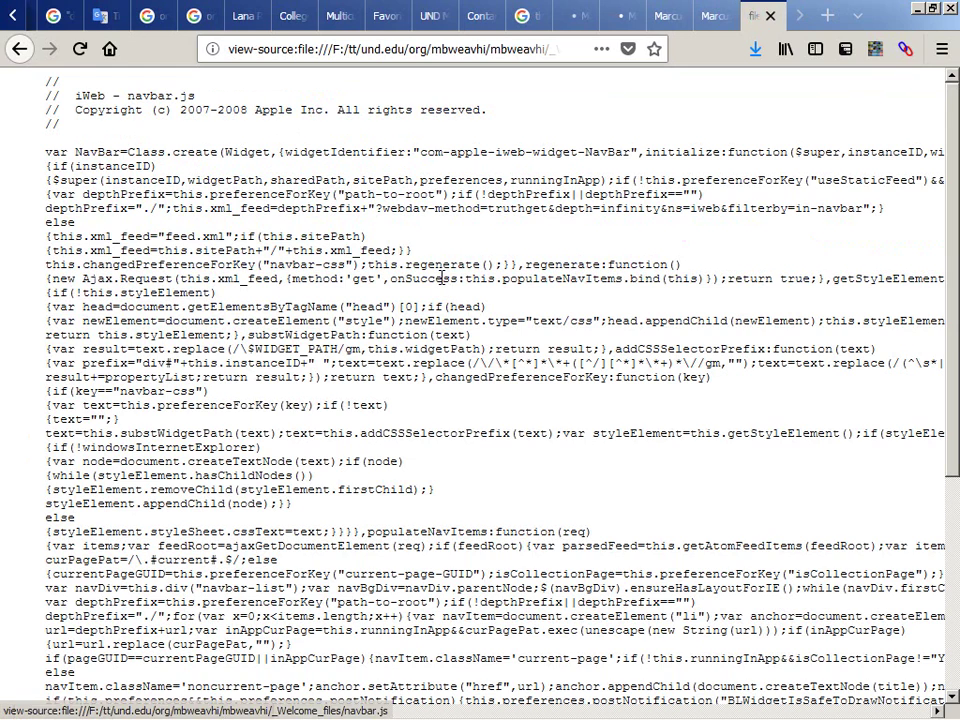
# Step: Save the navbar.js source into the Welcome_files folder, removing the leading path text from the suggested file name
pyautogui.hotkey('ctrl', 's')
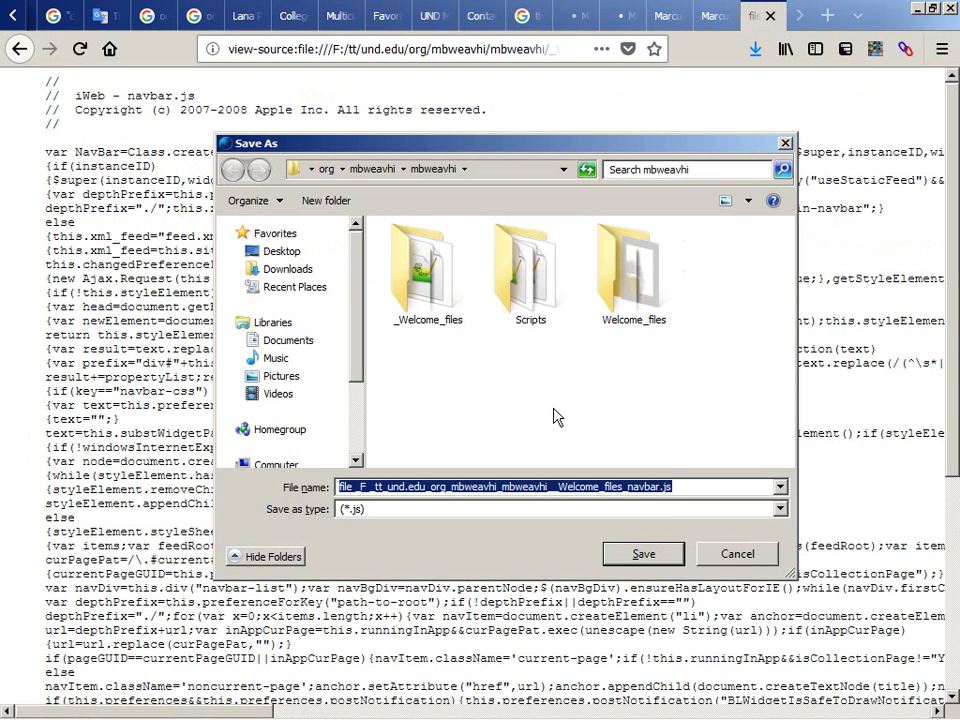
pyautogui.doubleClick(634, 318)
pyautogui.click(703, 488)
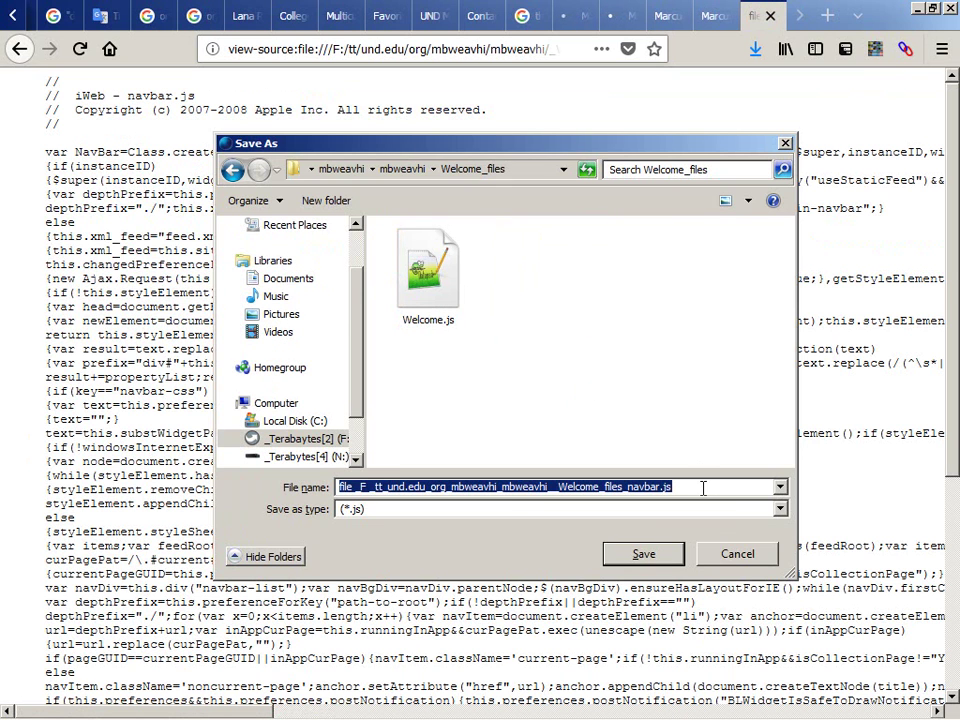
pyautogui.press('Home')
pyautogui.hotkey('shift', 'End')
pyautogui.hotkey('shift', 'Left')
pyautogui.hotkey('shift', 'Left')
pyautogui.hotkey('shift', 'Left')
pyautogui.hotkey('shift', 'Left')
pyautogui.hotkey('shift', 'Left')
pyautogui.hotkey('shift', 'Left')
pyautogui.hotkey('shift', 'Left')
pyautogui.hotkey('shift', 'Left')
pyautogui.hotkey('shift', 'Left')
pyautogui.hotkey('shift', 'Left')
pyautogui.hotkey('shift', 'Left')
pyautogui.hotkey('shift', 'Left')
pyautogui.hotkey('shift', 'Left')
pyautogui.hotkey('shift', 'Left')
pyautogui.hotkey('shift', 'Left')
pyautogui.hotkey('shift', 'Left')
pyautogui.press('BackSpace')
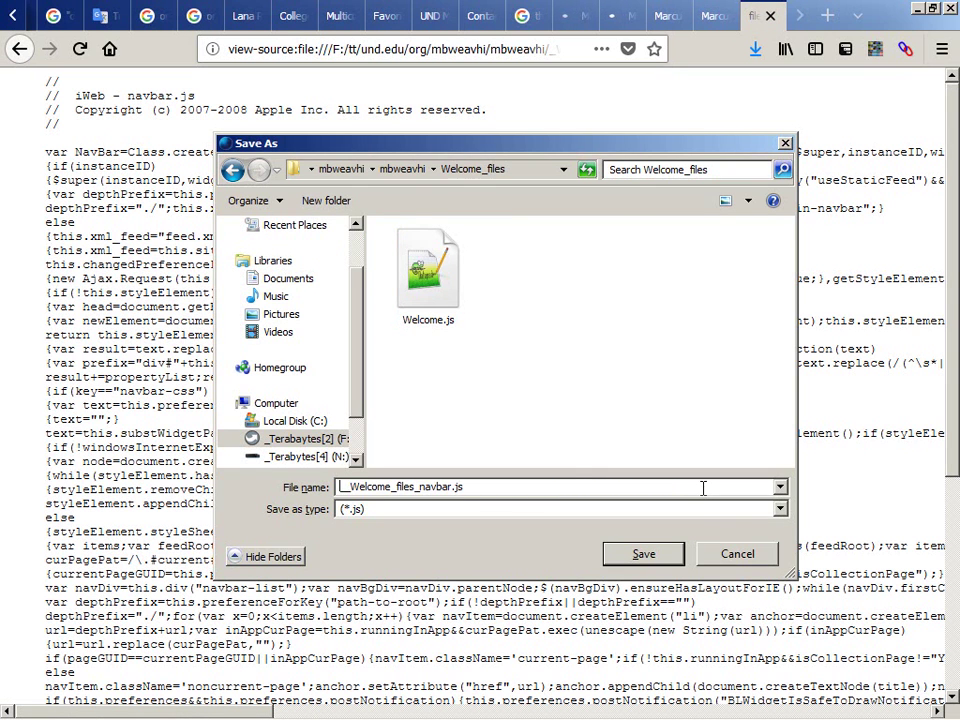
pyautogui.press('Return')
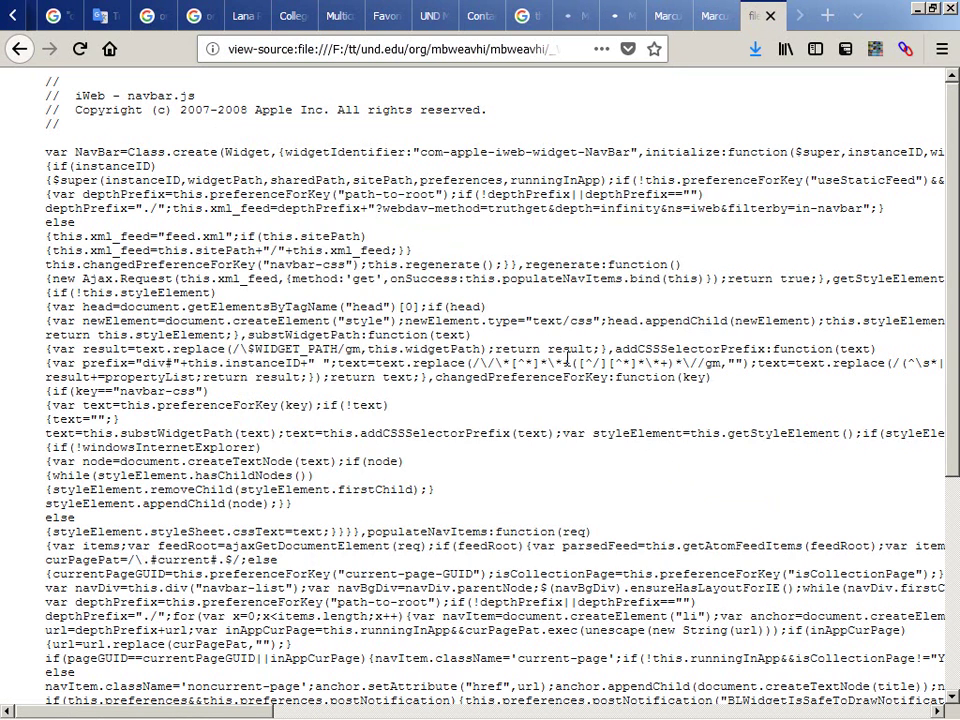
# Step: Check the navbar.js address, and rename __Welcome_files_navbar.js in the local Welcome_files folder as navbar.js
pyautogui.click(400, 48)
pyautogui.press('End')
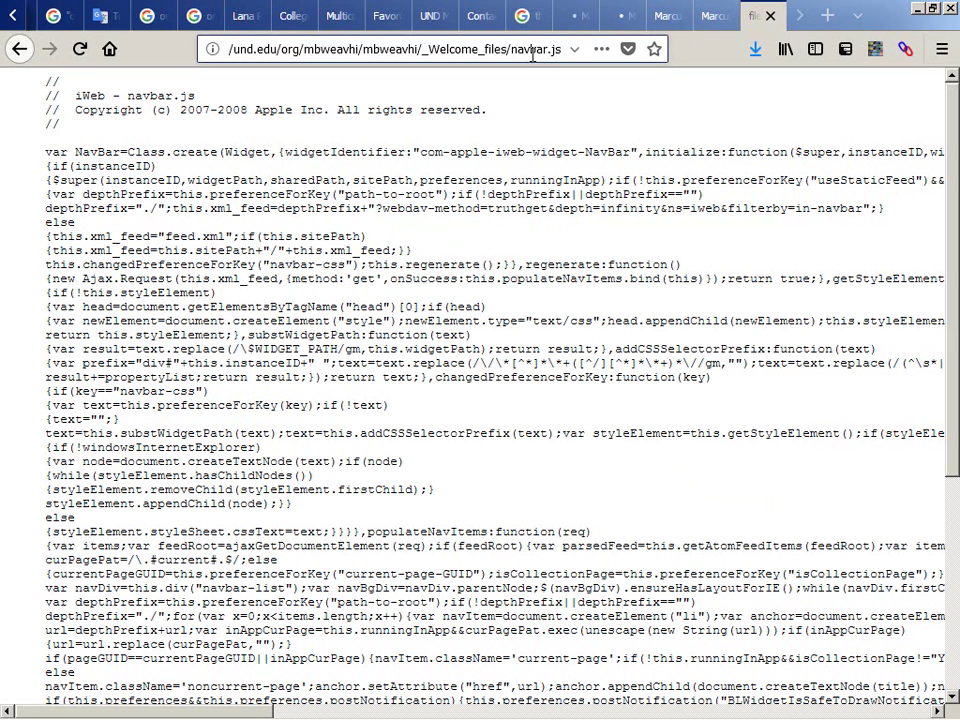
pyautogui.hotkey('alt', 'Tab')
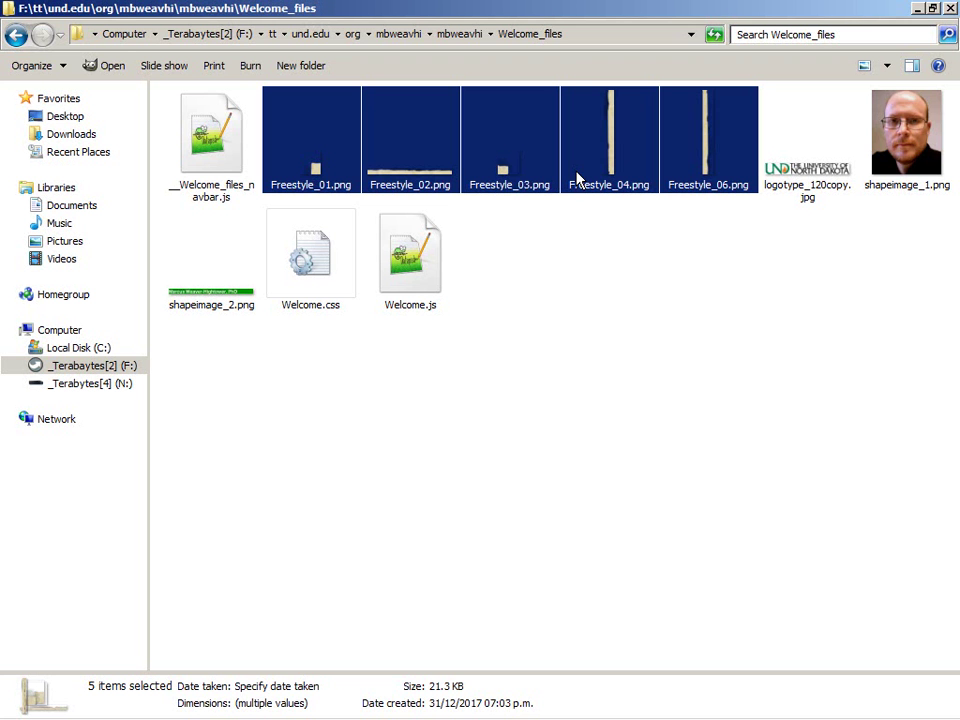
pyautogui.click(675, 351)
pyautogui.press('Home')
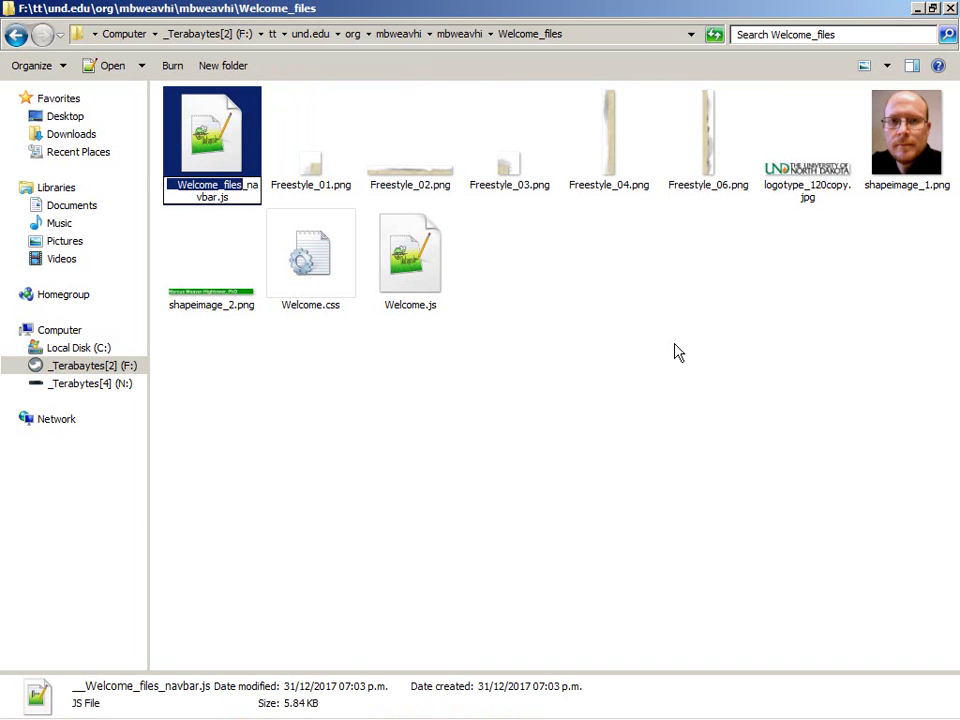
pyautogui.press('Delete')
pyautogui.press('Delete')
pyautogui.press('Return')
# Step: Open the iWebImage.js script linked in the _Welcome.html source and save it into Welcome_files as iWebImage.js
pyautogui.hotkey('alt', 'Tab')
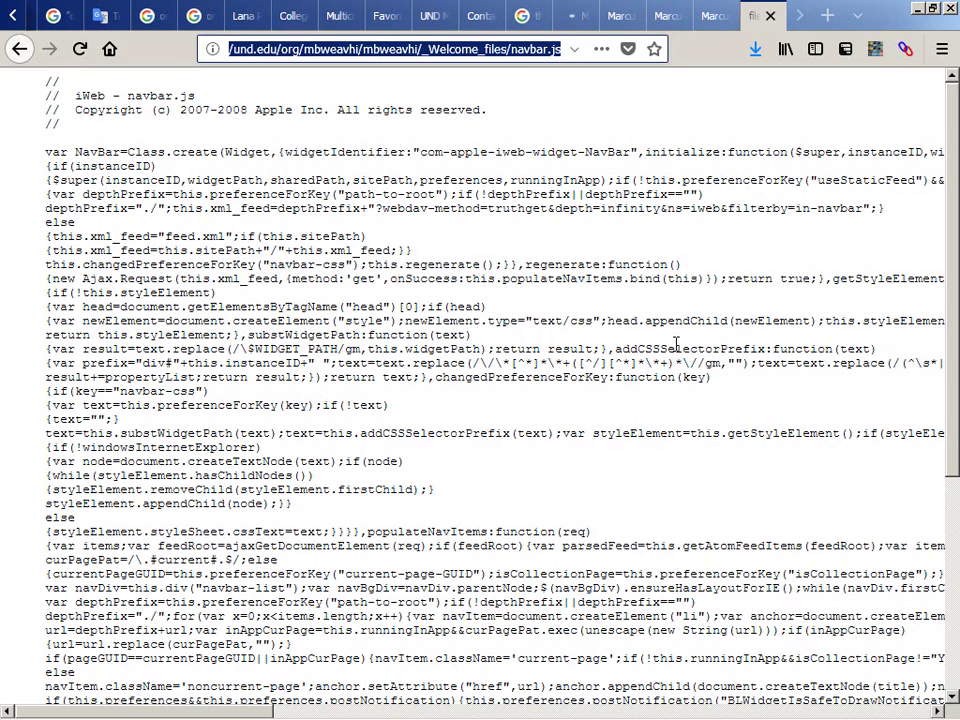
pyautogui.hotkey('alt', 'Left')
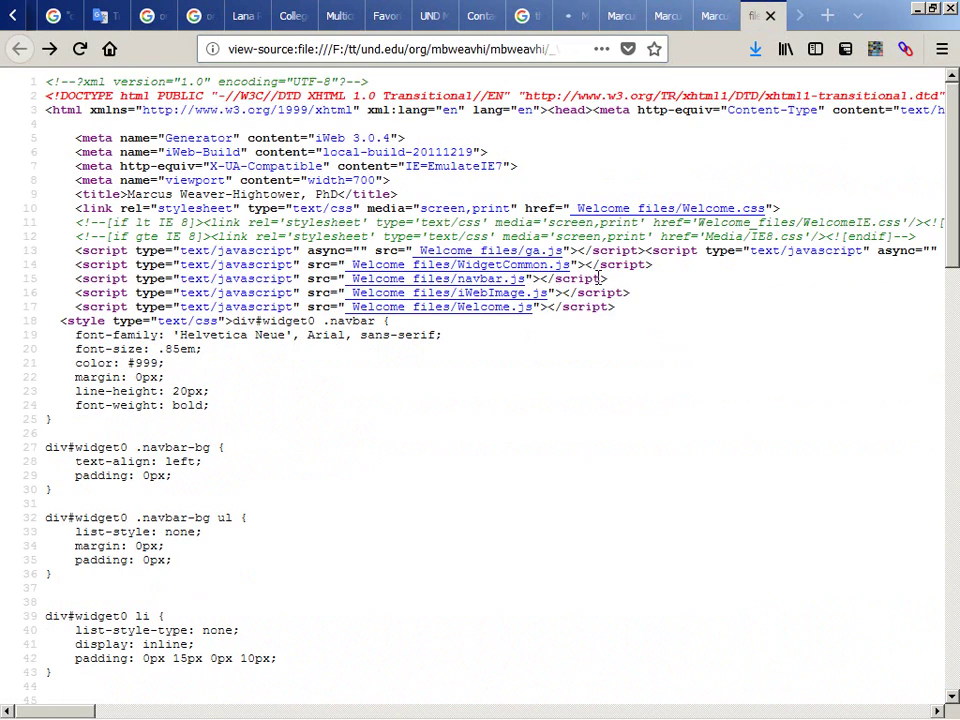
pyautogui.click(474, 294)
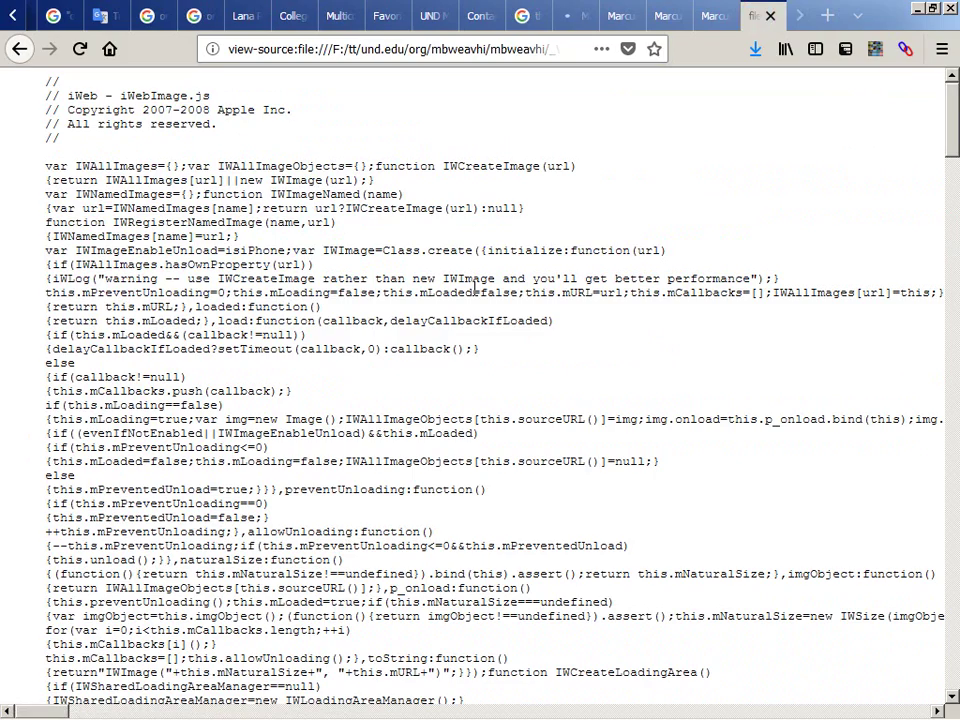
pyautogui.hotkey('ctrl', 's')
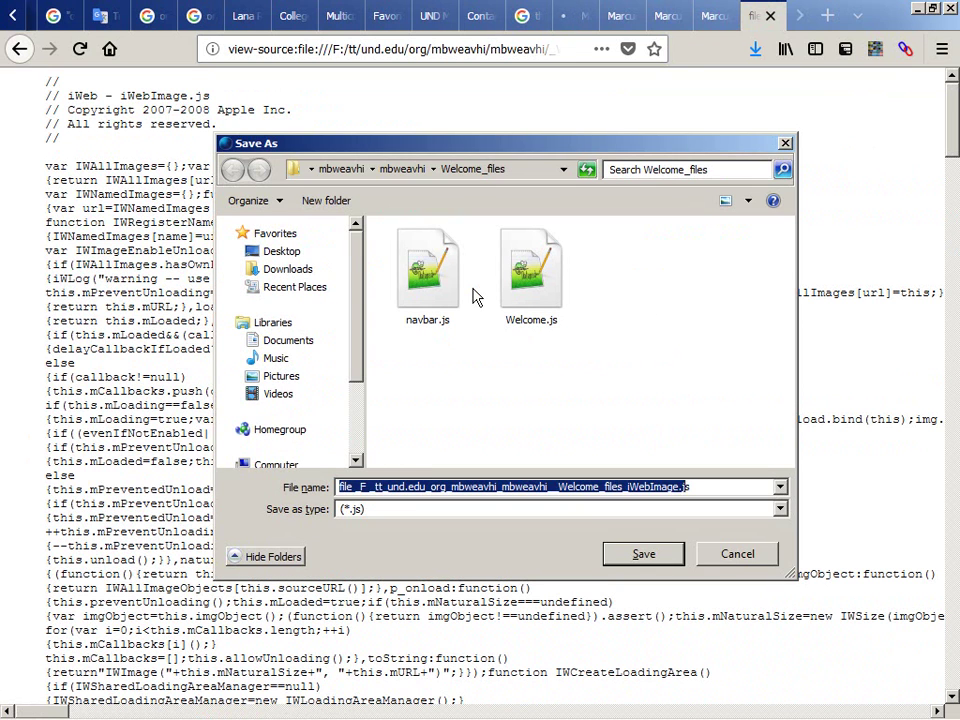
pyautogui.hotkey('shift', 'Left')
pyautogui.hotkey('shift', 'Left')
pyautogui.hotkey('shift', 'Left')
pyautogui.hotkey('shift', 'Left')
pyautogui.hotkey('shift', 'Left')
pyautogui.hotkey('shift', 'Left')
pyautogui.hotkey('shift', 'Left')
pyautogui.hotkey('shift', 'Left')
pyautogui.hotkey('shift', 'Left')
pyautogui.hotkey('shift', 'Left')
pyautogui.hotkey('shift', 'Left')
pyautogui.hotkey('shift', 'Left')
pyautogui.hotkey('shift', 'Left')
pyautogui.hotkey('shift', 'Left')
pyautogui.press('BackSpace')
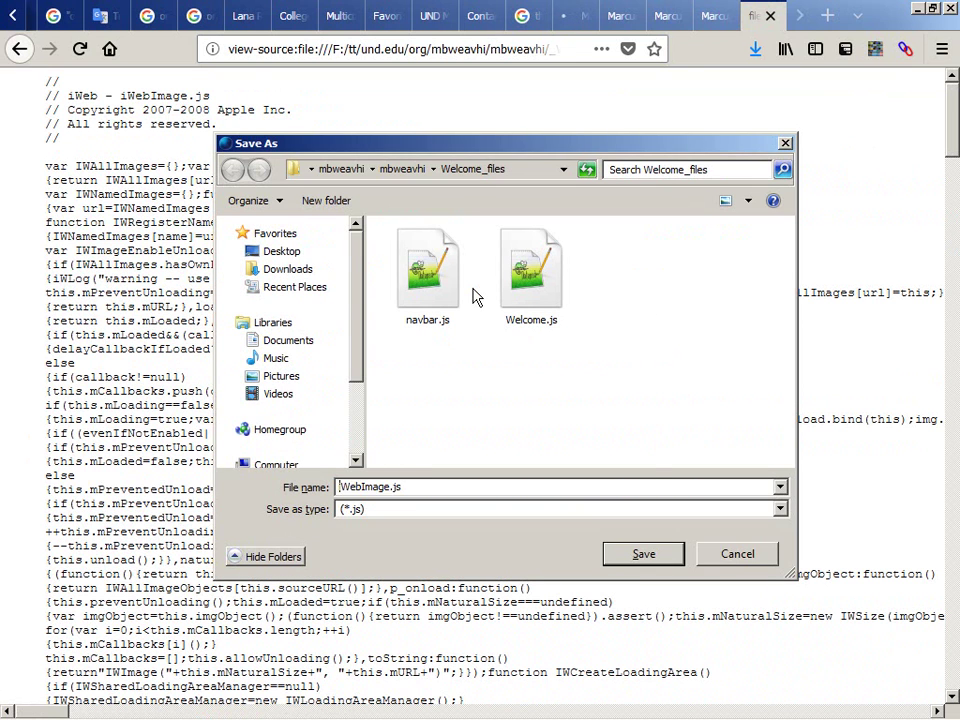
pyautogui.press('Return')
pyautogui.hotkey('alt', 'Left')
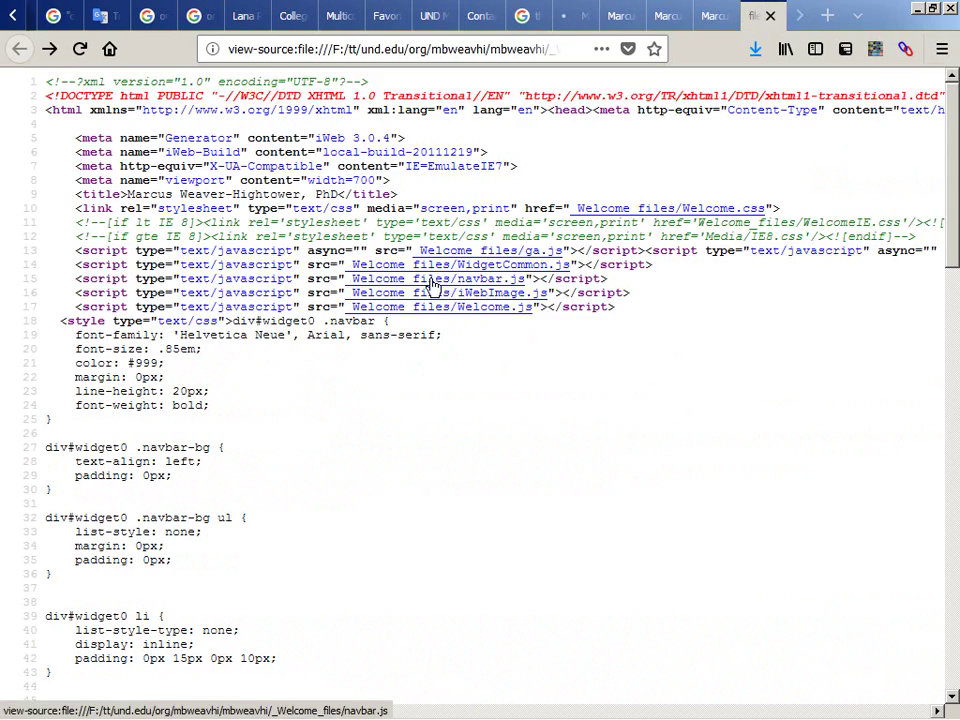
pyautogui.click(436, 279)
pyautogui.hotkey('ctrl', 's')
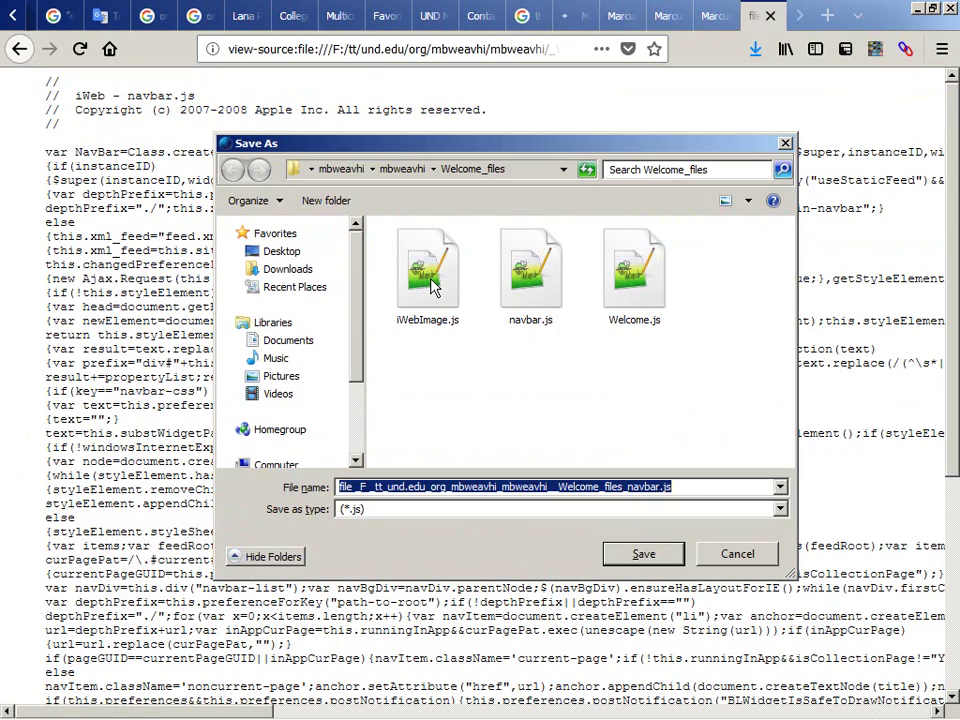
pyautogui.press('Escape')
pyautogui.hotkey('alt', 'Left')
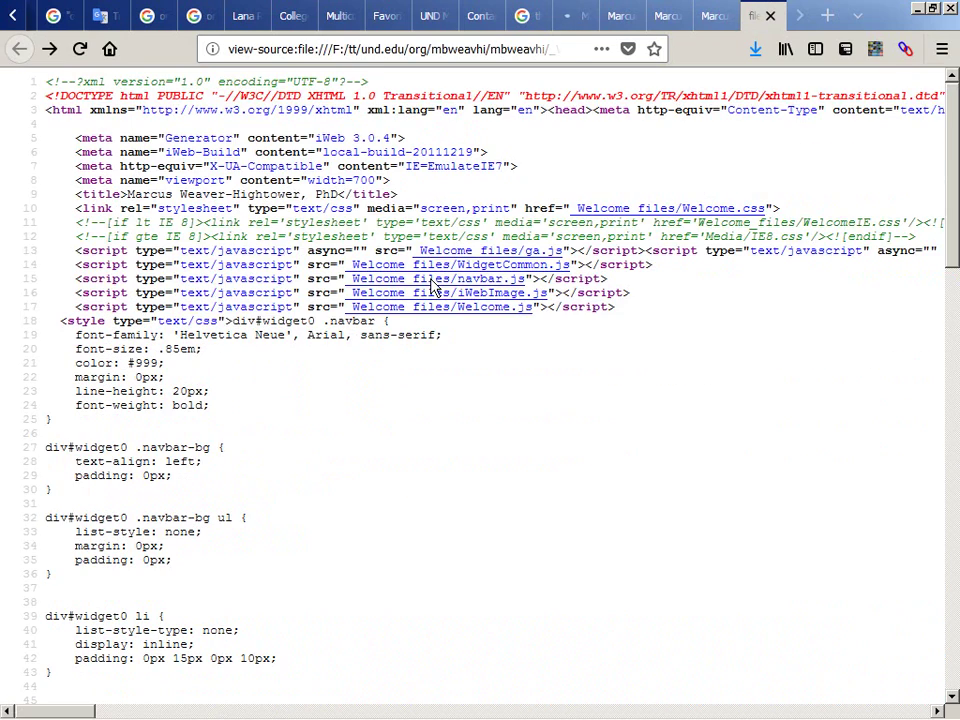
# Step: Open the linked Welcome.js script and save it into Welcome_files as Welcome.js, then return to the _Welcome.html source
pyautogui.click(447, 307)
pyautogui.hotkey('ctrl', 's')
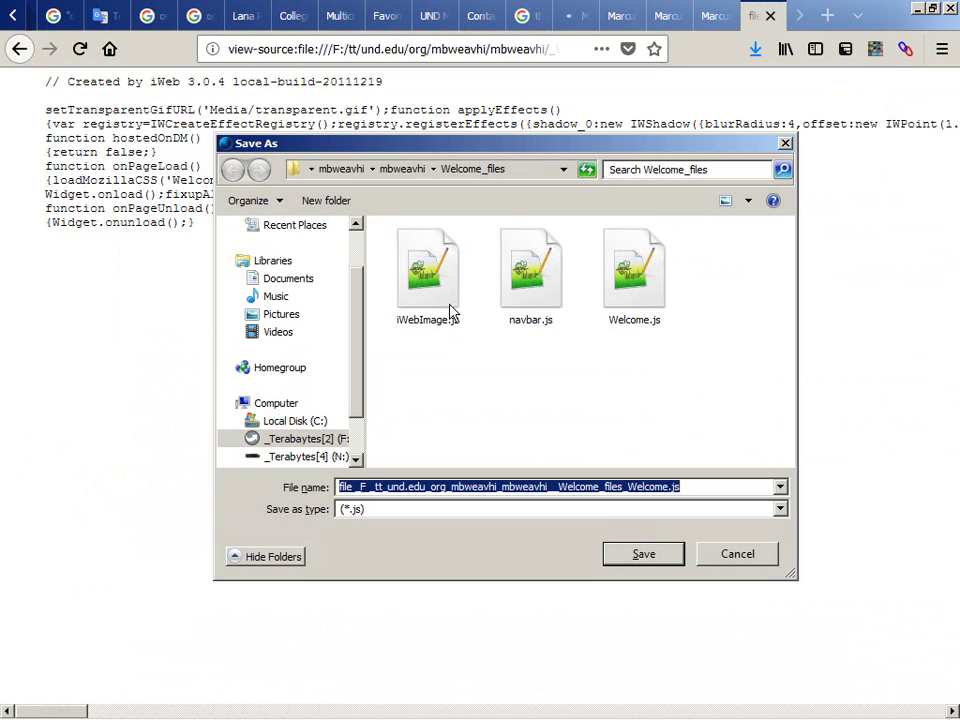
pyautogui.hotkey('shift', 'Left')
pyautogui.hotkey('shift', 'Left')
pyautogui.hotkey('shift', 'Left')
pyautogui.hotkey('shift', 'Left')
pyautogui.hotkey('shift', 'Left')
pyautogui.hotkey('shift', 'Left')
pyautogui.hotkey('shift', 'Left')
pyautogui.hotkey('shift', 'Left')
pyautogui.hotkey('shift', 'Left')
pyautogui.hotkey('shift', 'Left')
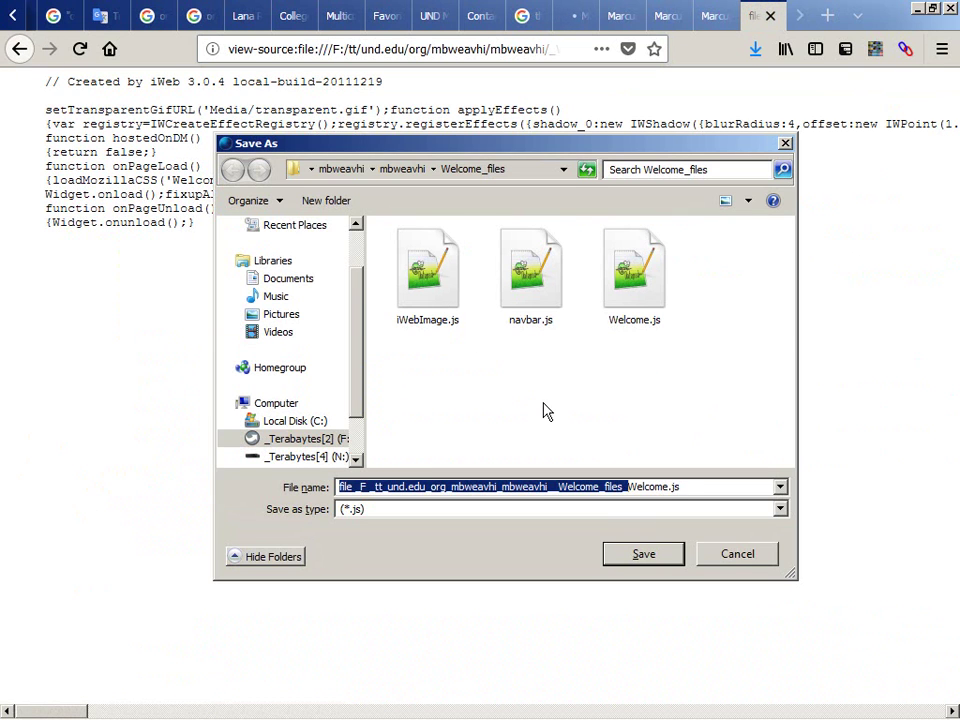
pyautogui.press('Delete')
pyautogui.press('Return')
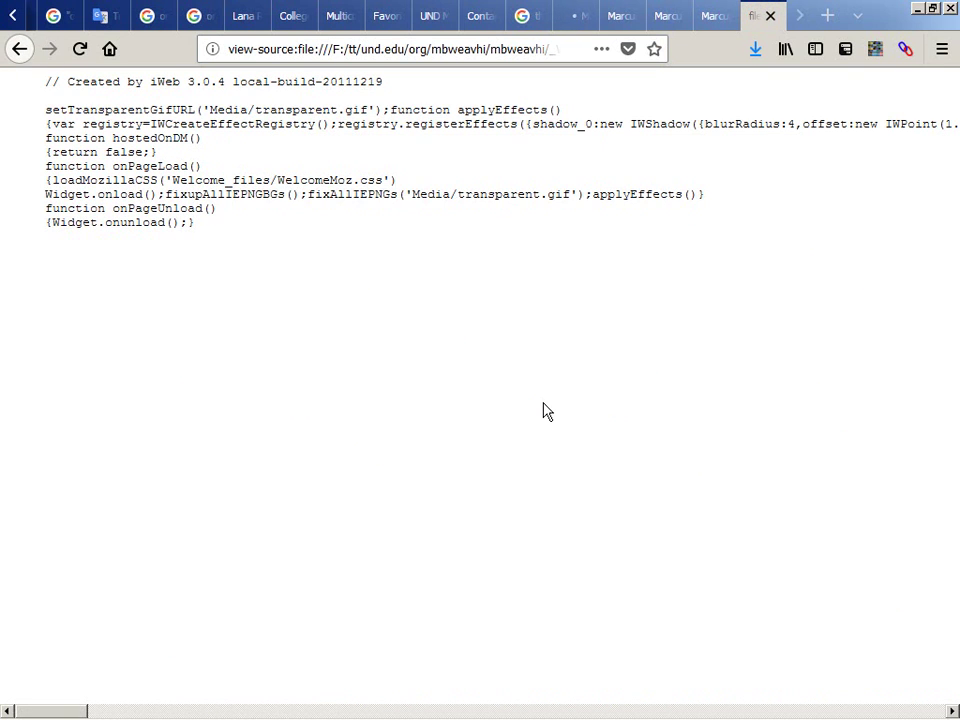
pyautogui.hotkey('alt', 'Left')
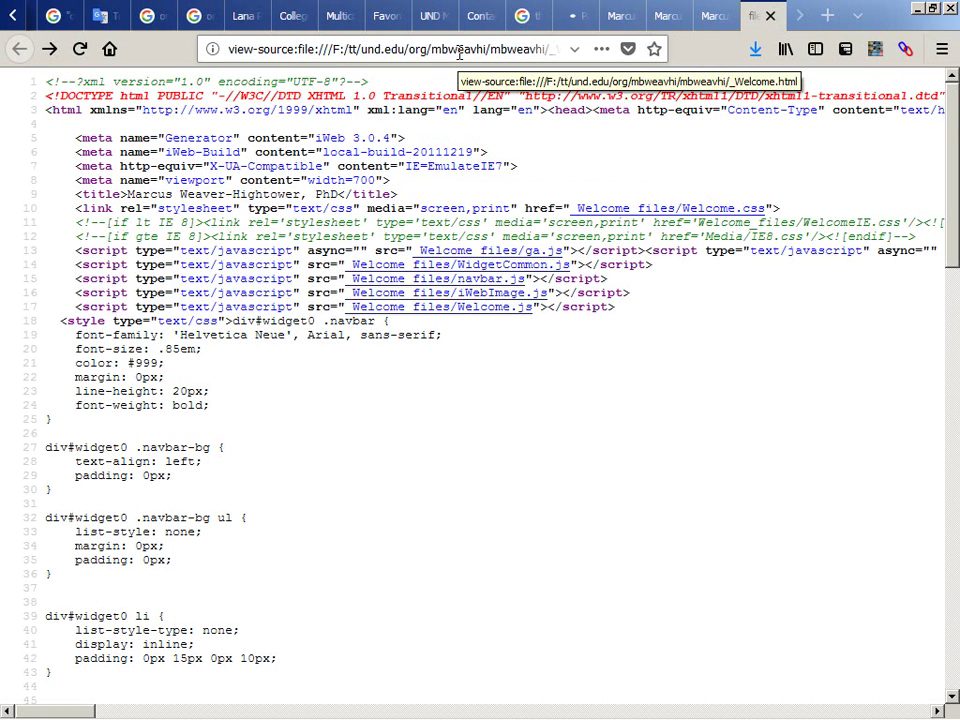
# Step: Compare the local Welcome.html copies in the other tabs with the _Welcome.html source
pyautogui.hotkey('ctrl', 'pageup')
pyautogui.hotkey('ctrl', 'pageup')
pyautogui.hotkey('ctrl', 'pageup')
pyautogui.hotkey('ctrl', 'pageup')
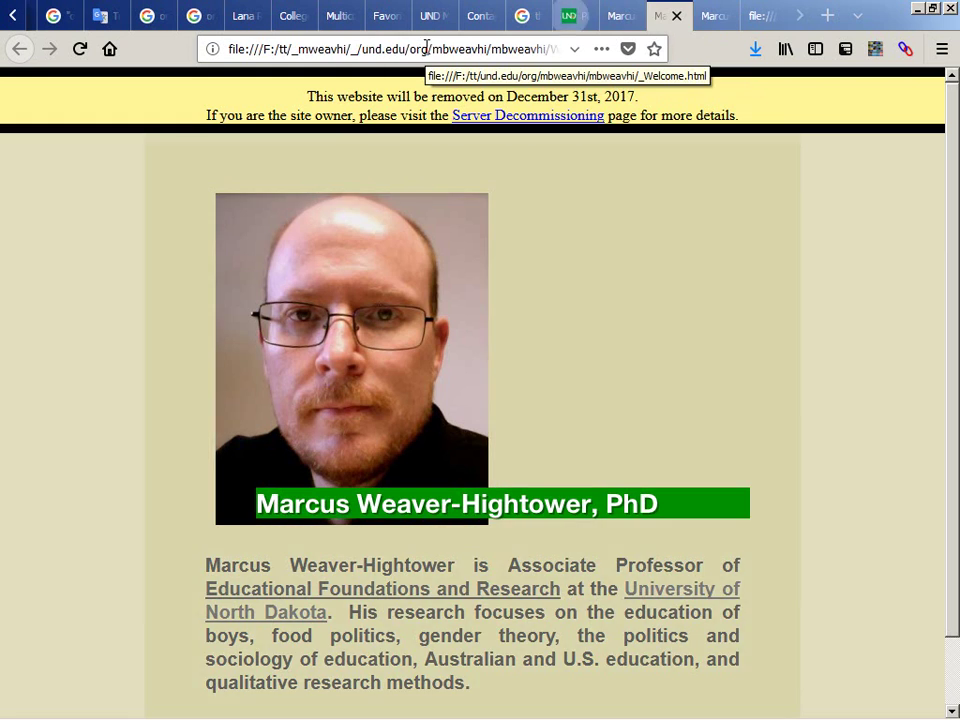
pyautogui.hotkey('ctrl', 'pagedown')
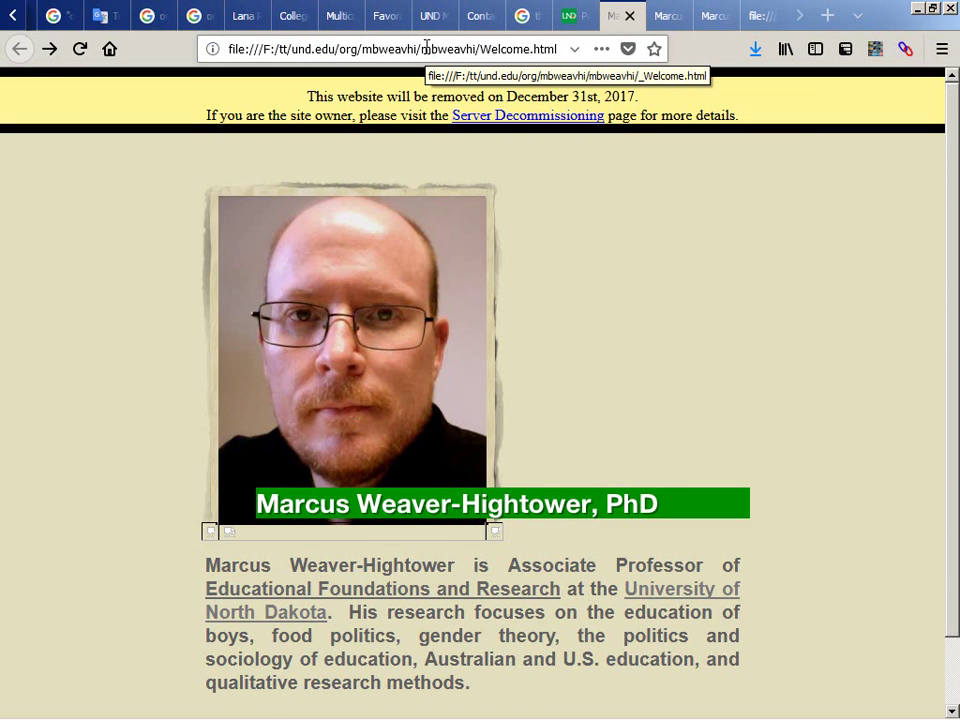
pyautogui.hotkey('ctrl', 'pagedown')
pyautogui.hotkey('ctrl', 'pagedown')
pyautogui.hotkey('ctrl', 'pagedown')
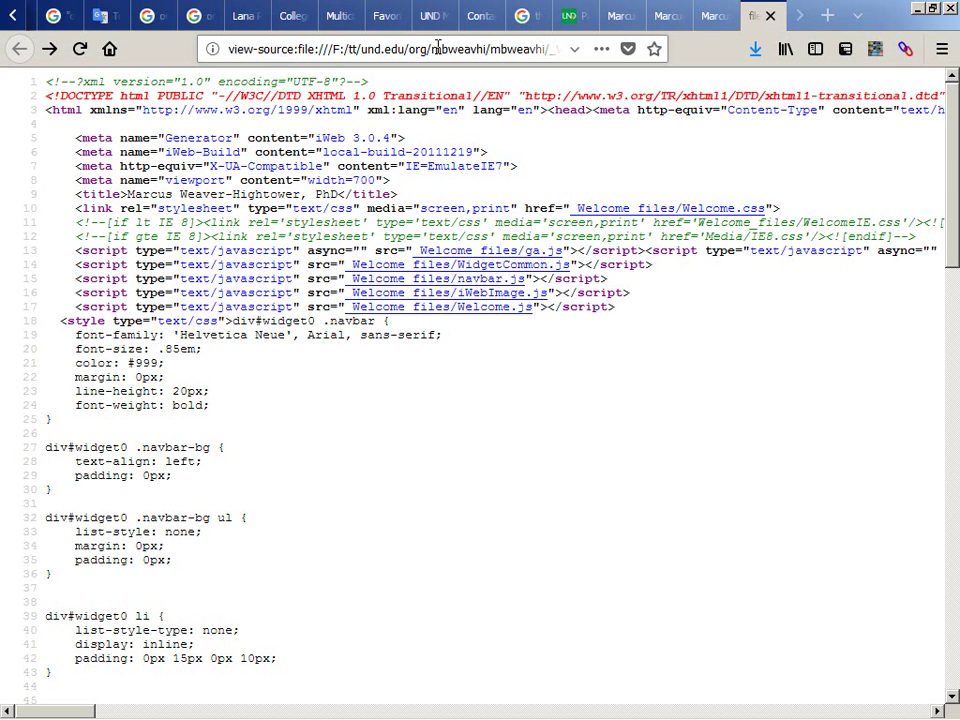
pyautogui.hotkey('ctrl', 'pageup')
pyautogui.hotkey('ctrl', 'pageup')
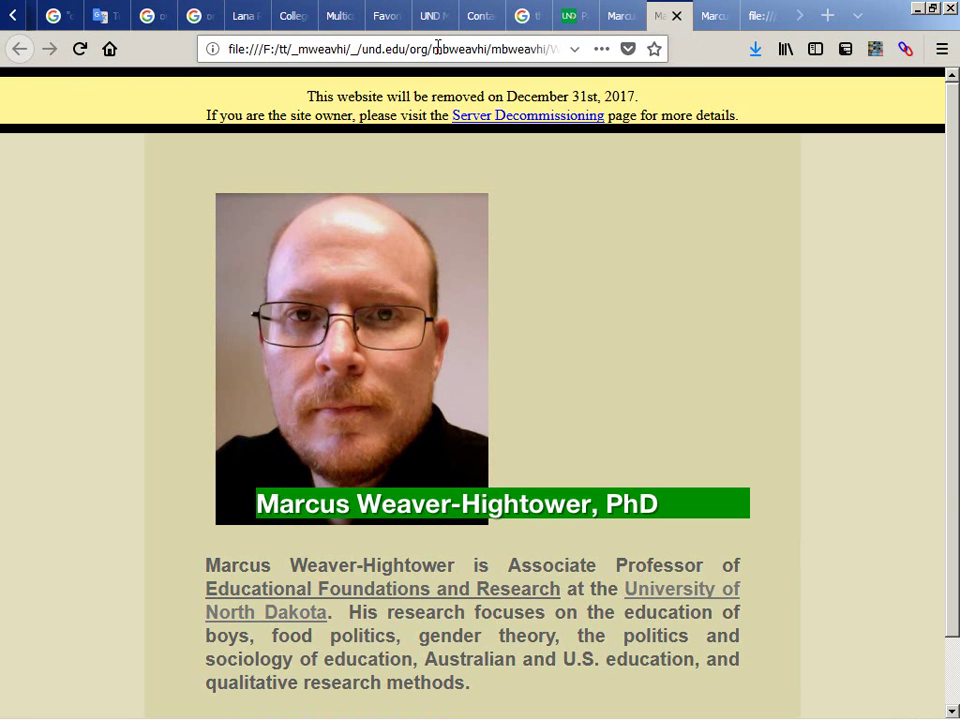
# Step: Replace the _mweavhi local copy's address with und.edu/org/mbweavhi/mbweavhi/medfia/transparent.gif and load it
pyautogui.click(455, 52)
pyautogui.press('Home')
pyautogui.hotkey('shift', 'Right')
pyautogui.hotkey('shift', 'Right')
pyautogui.hotkey('shift', 'Right')
pyautogui.hotkey('shift', 'Right')
pyautogui.hotkey('shift', 'Right')
pyautogui.hotkey('shift', 'Right')
pyautogui.hotkey('shift', 'Right')
pyautogui.hotkey('shift', 'Right')
pyautogui.hotkey('shift', 'Right')
pyautogui.hotkey('shift', 'Right')
pyautogui.hotkey('shift', 'Right')
pyautogui.hotkey('shift', 'Right')
pyautogui.hotkey('shift', 'Right')
pyautogui.hotkey('shift', 'Right')
pyautogui.hotkey('shift', 'Right')
pyautogui.hotkey('shift', 'Right')
pyautogui.hotkey('shift', 'Right')
pyautogui.hotkey('shift', 'Right')
pyautogui.hotkey('shift', 'Right')
pyautogui.hotkey('shift', 'Right')
pyautogui.press('Delete')
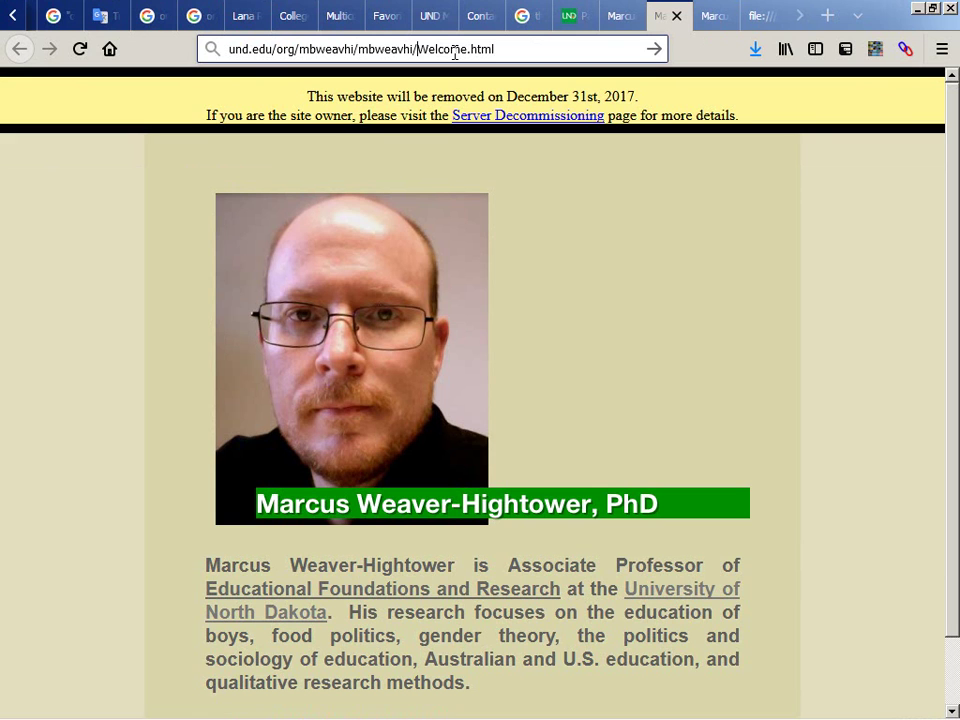
pyautogui.hotkey('shift', 'End')
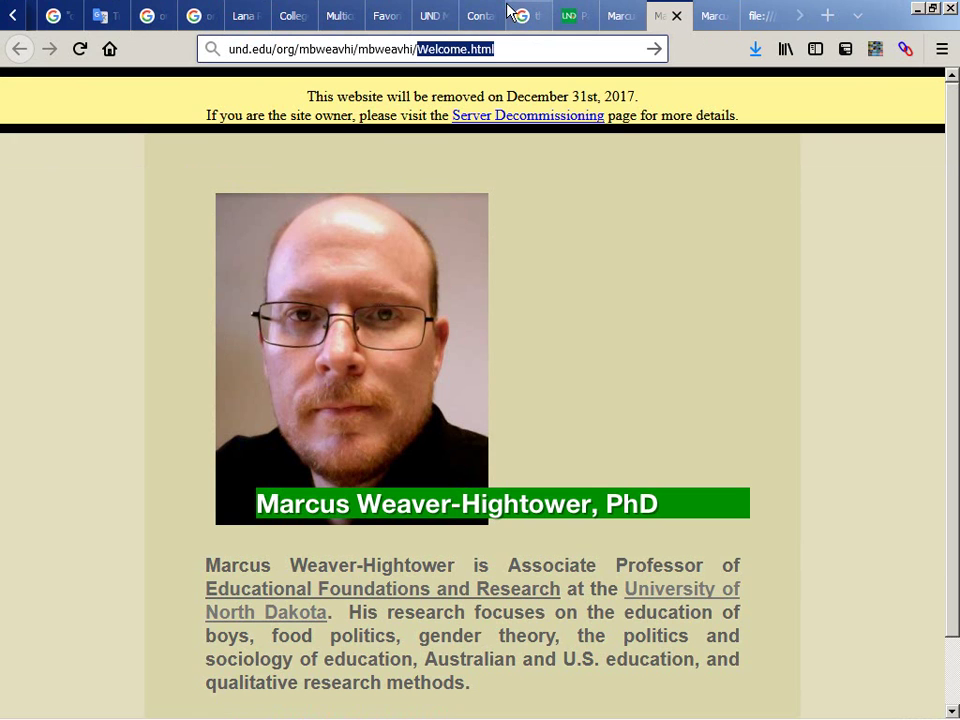
pyautogui.write('medfia/transpar')
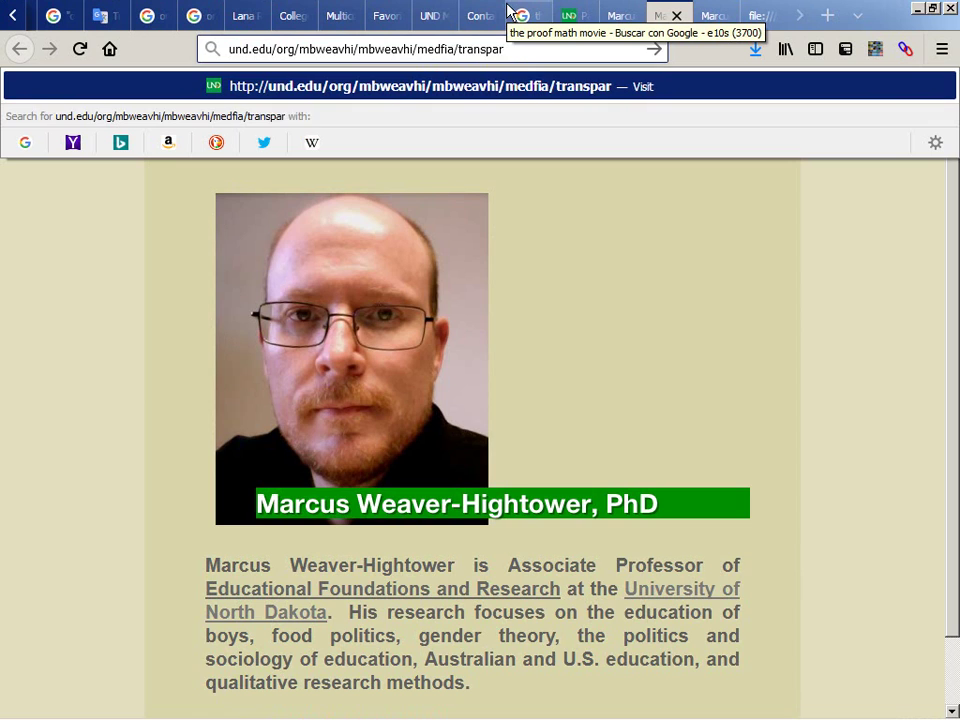
pyautogui.write('ent.gif')
pyautogui.press('Return')
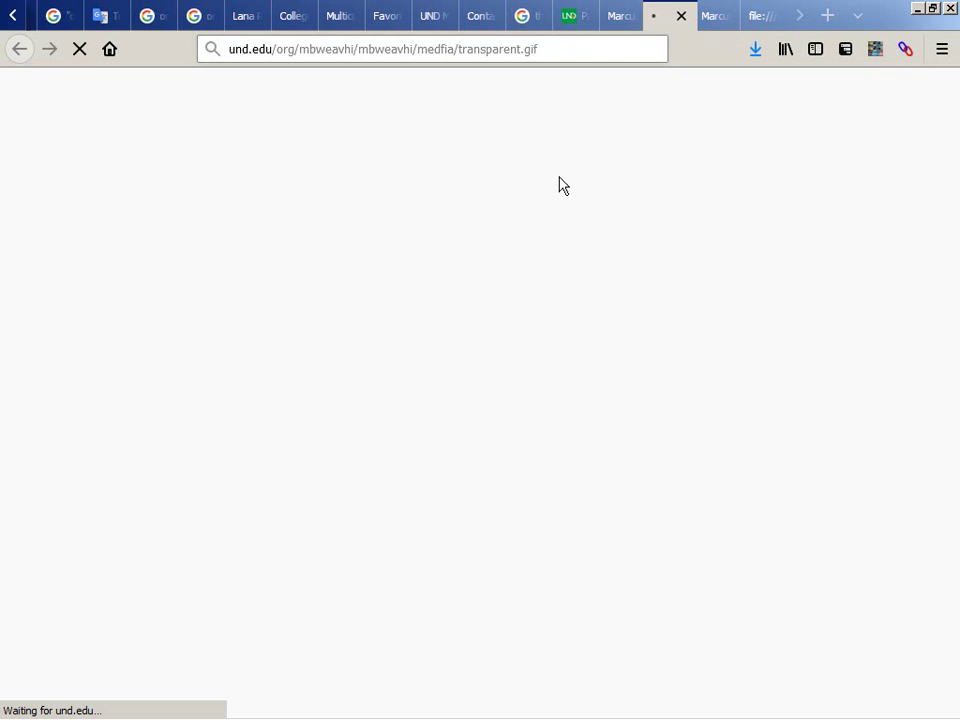
# Step: Examine the navbar.js, iWebImage.js and Welcome.js scripts linked in the _Welcome.html source for referenced media files
pyautogui.click(718, 18)
pyautogui.click(760, 17)
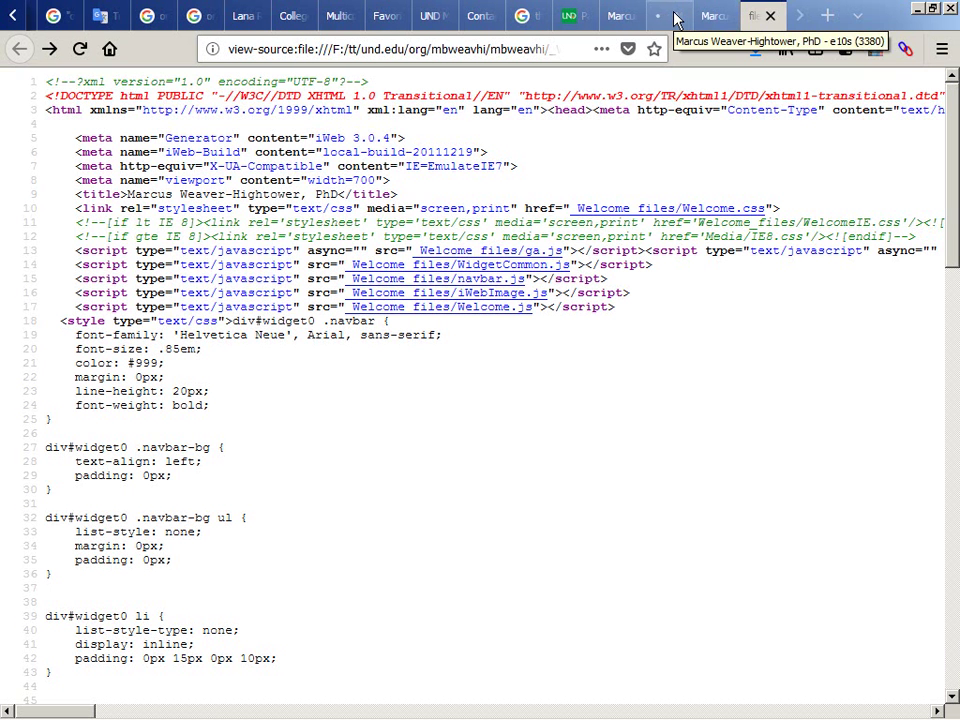
pyautogui.scroll(-2, 503, 210)
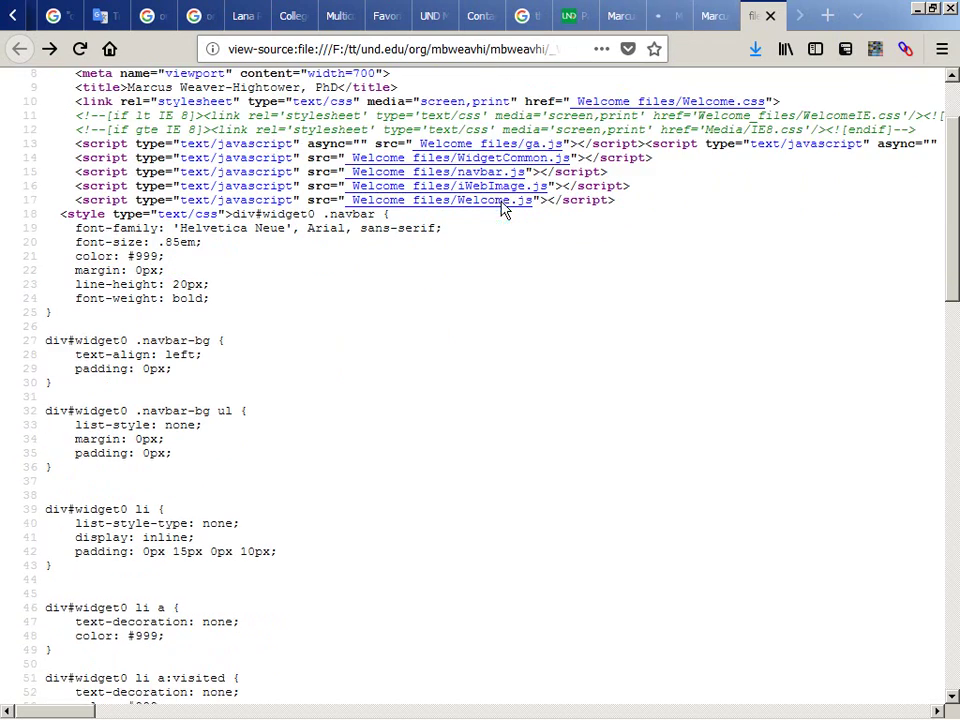
pyautogui.click(503, 176)
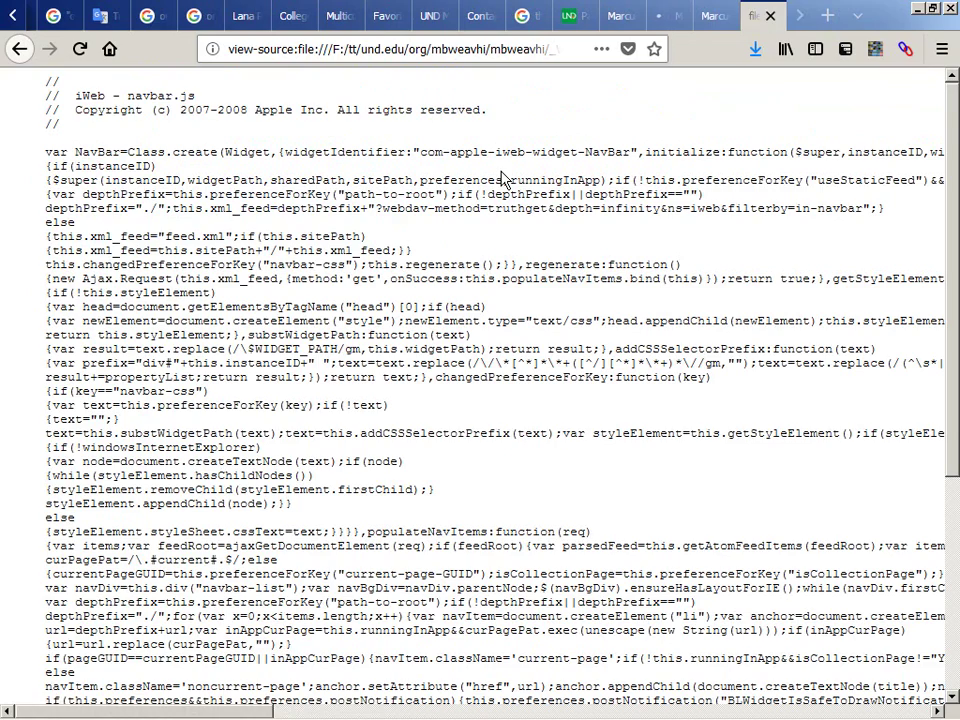
pyautogui.hotkey('alt', 'Left')
pyautogui.click(500, 186)
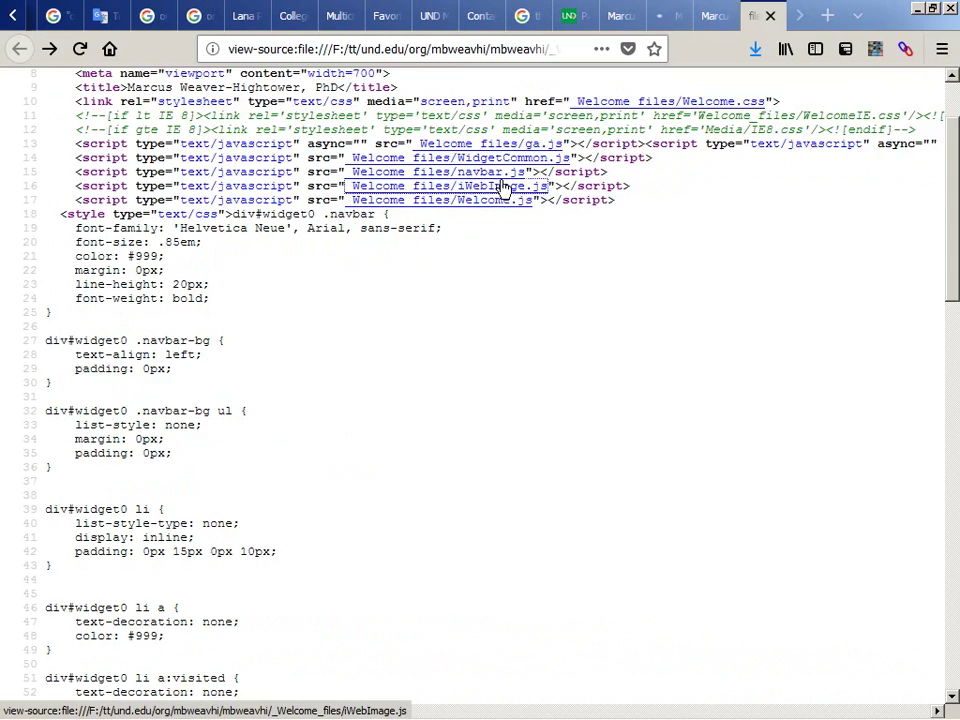
pyautogui.scroll(-10, 503, 188)
pyautogui.hotkey('alt', 'Left')
pyautogui.click(500, 250)
pyautogui.scroll(-10, 505, 197)
pyautogui.hotkey('alt', 'Left')
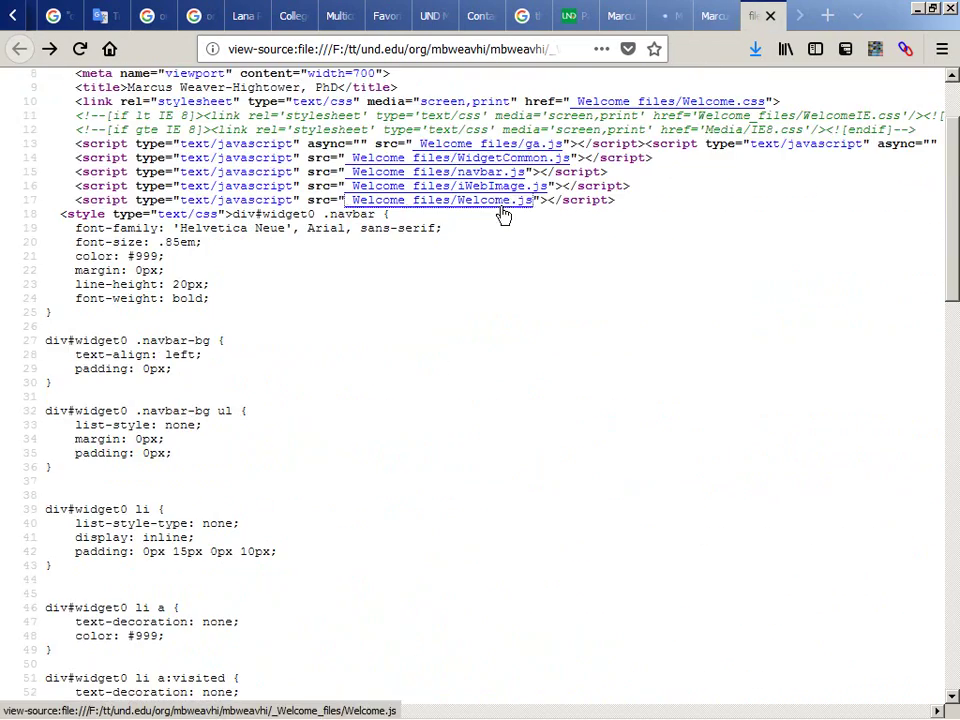
pyautogui.click(505, 212)
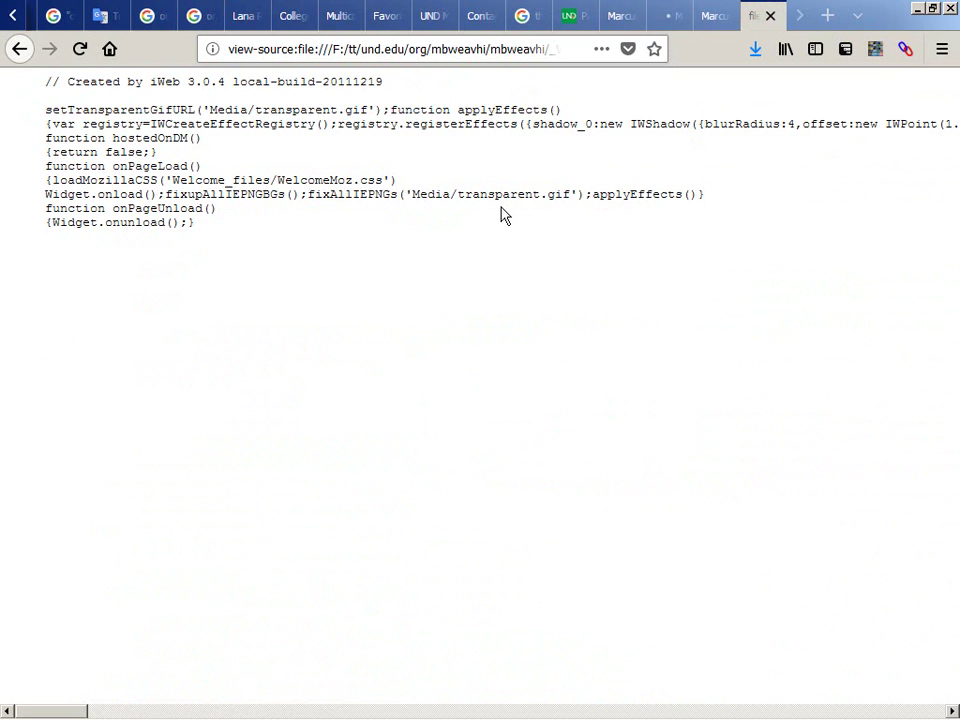